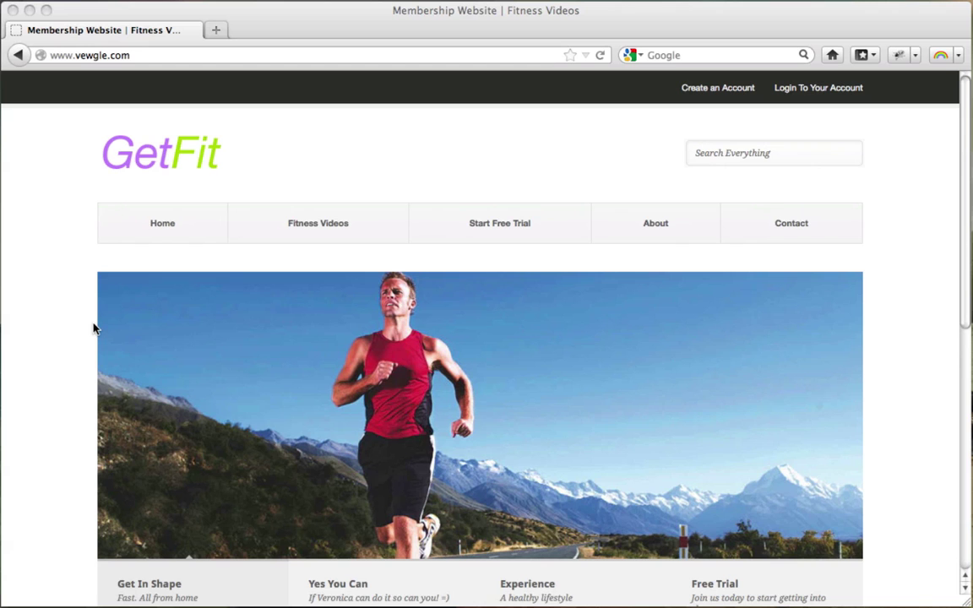
# Browse the GetFit home page and switch to another hero slideshow slide
pyautogui.scroll(-3, 95, 328)
pyautogui.scroll(3, 95, 327)
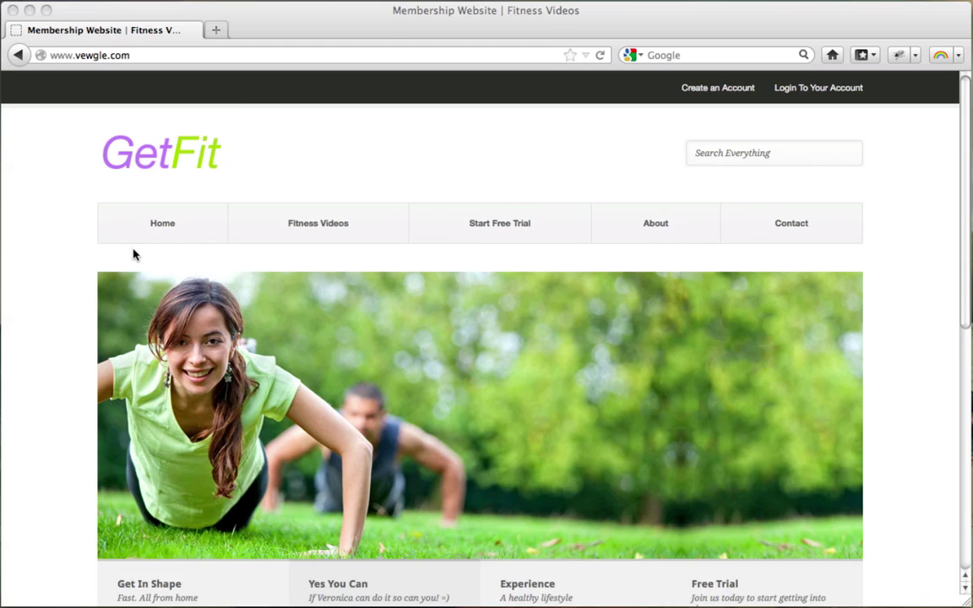
pyautogui.scroll(-5, 132, 254)
pyautogui.scroll(5, 132, 255)
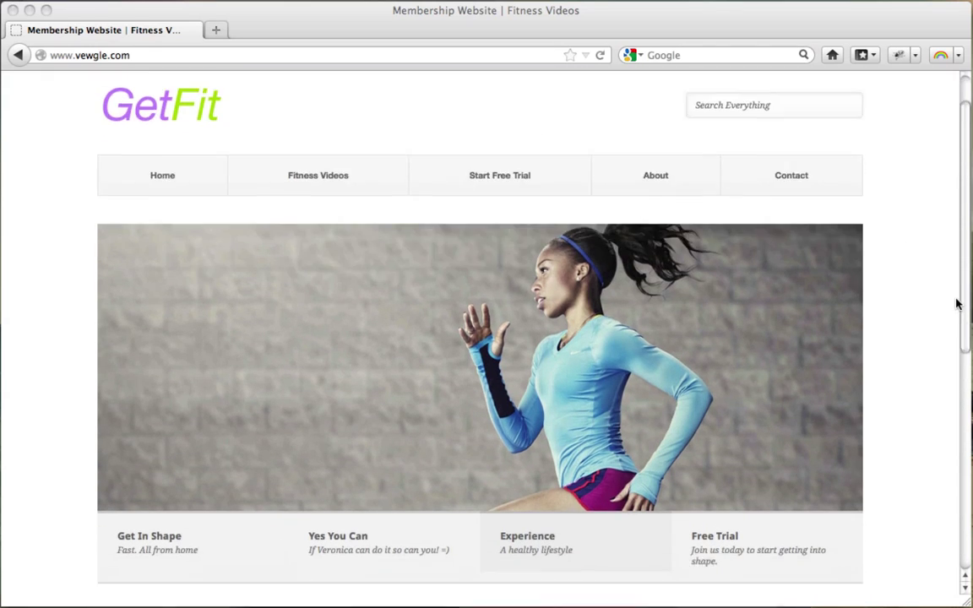
pyautogui.scroll(-2, 958, 304)
pyautogui.scroll(2, 956, 304)
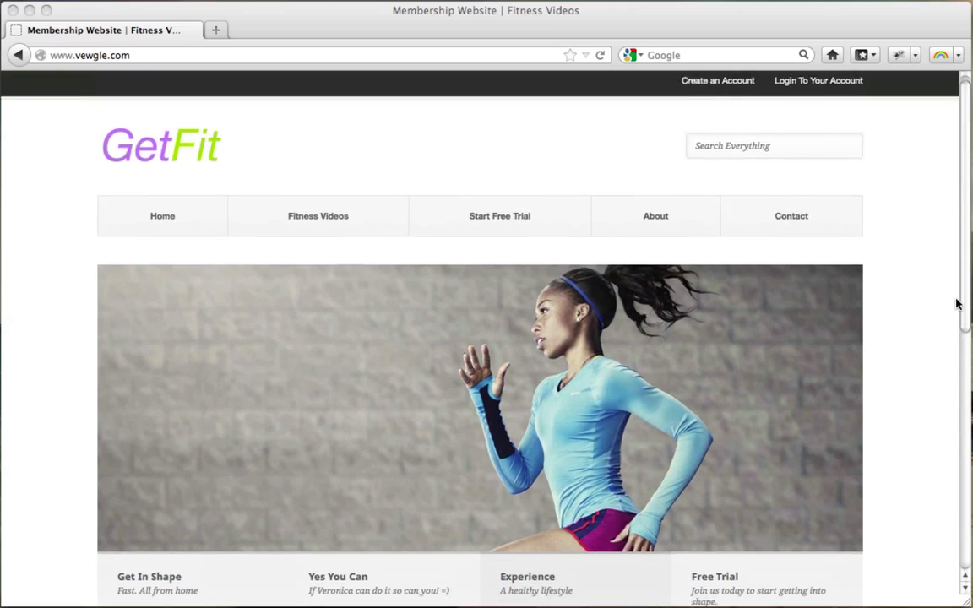
pyautogui.scroll(-2, 957, 304)
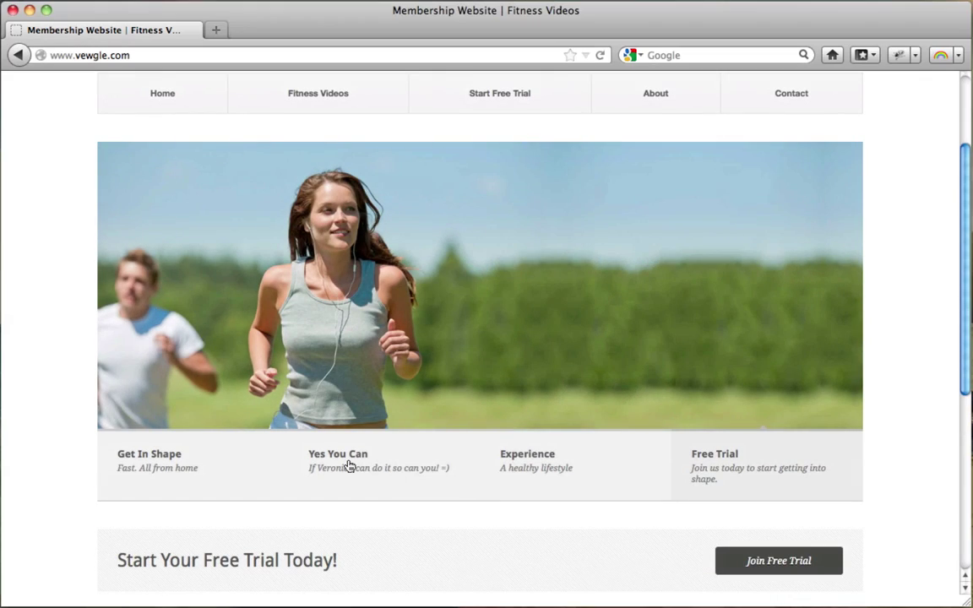
pyautogui.click(348, 462)
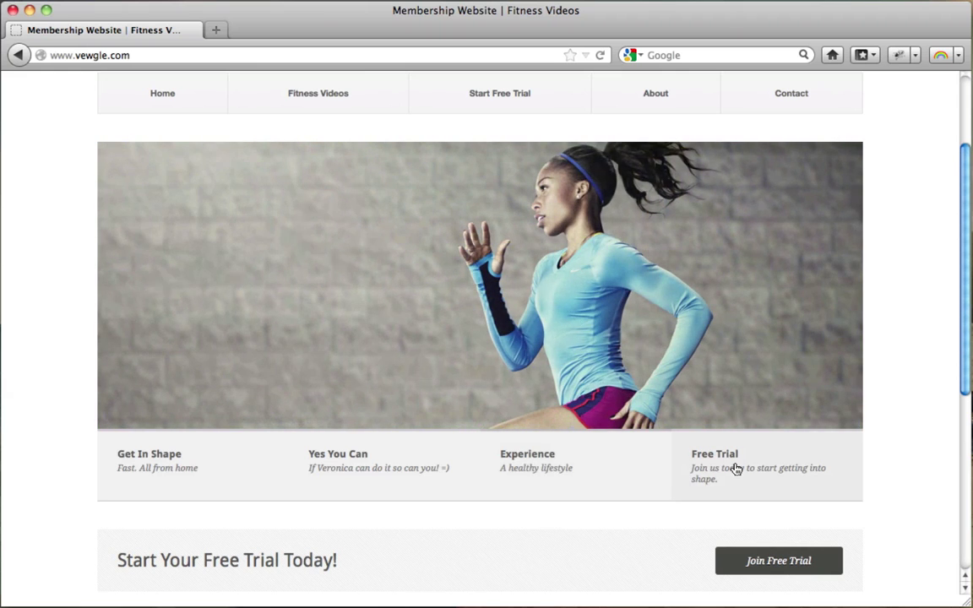
pyautogui.scroll(3, 915, 348)
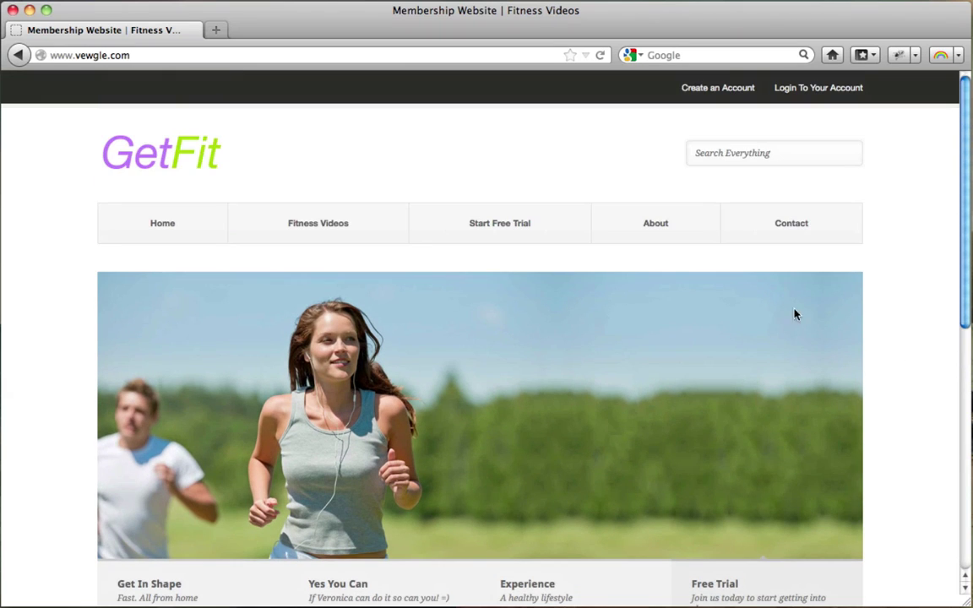
# Look over the Contact and About pages, then return to the home page
pyautogui.click(803, 233)
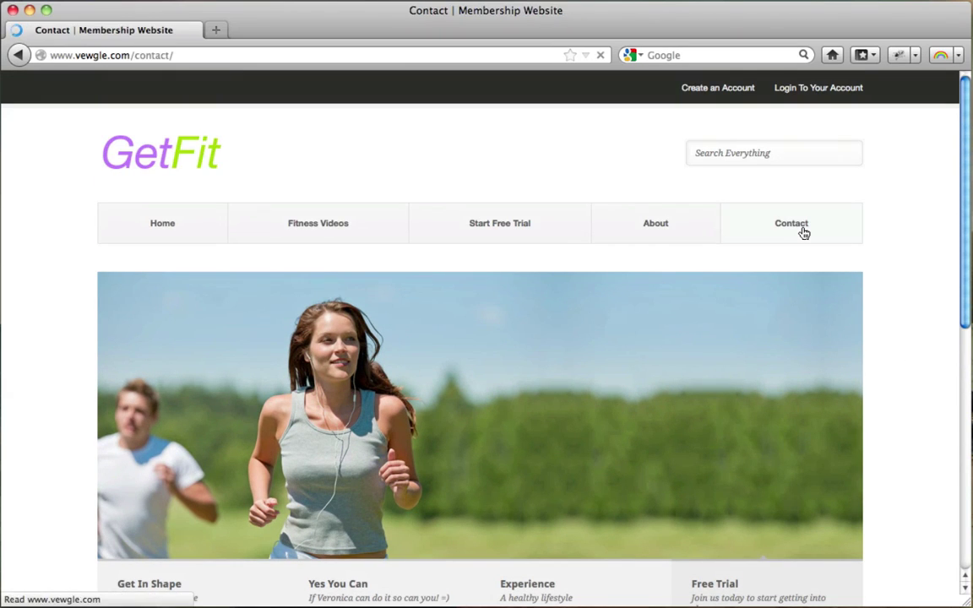
pyautogui.scroll(-5, 803, 234)
pyautogui.scroll(5, 804, 233)
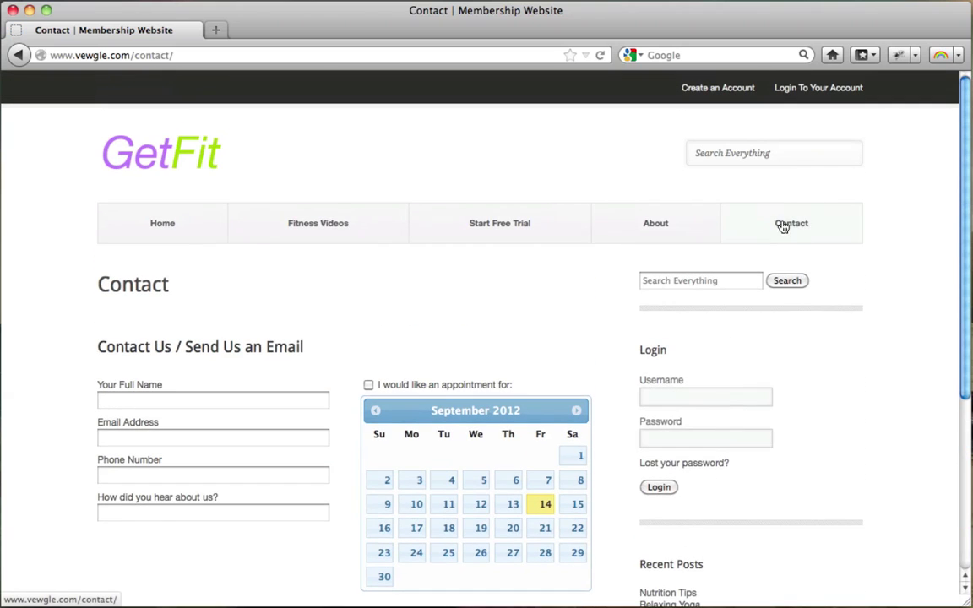
pyautogui.click(656, 223)
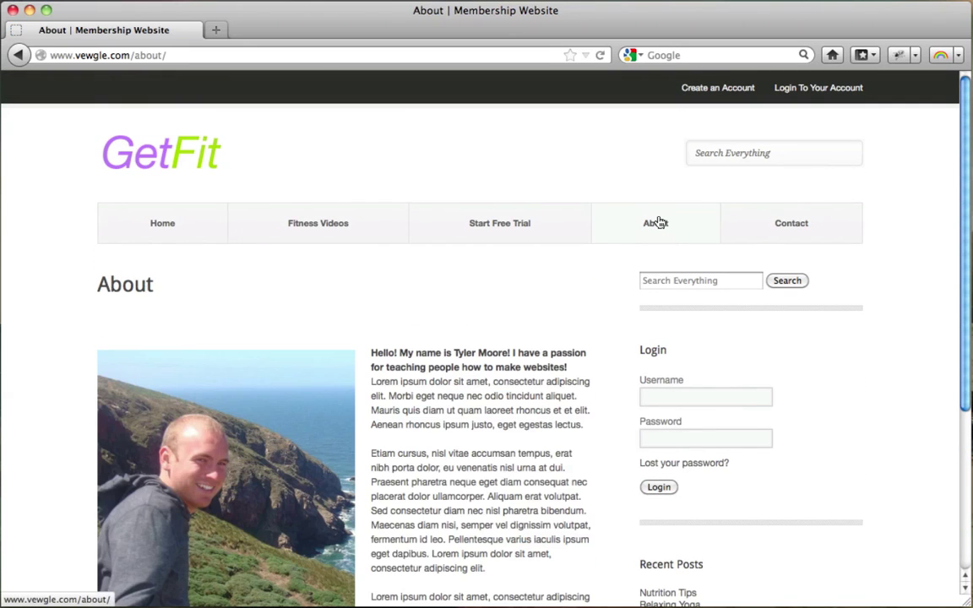
pyautogui.scroll(-3, 445, 413)
pyautogui.scroll(3, 448, 416)
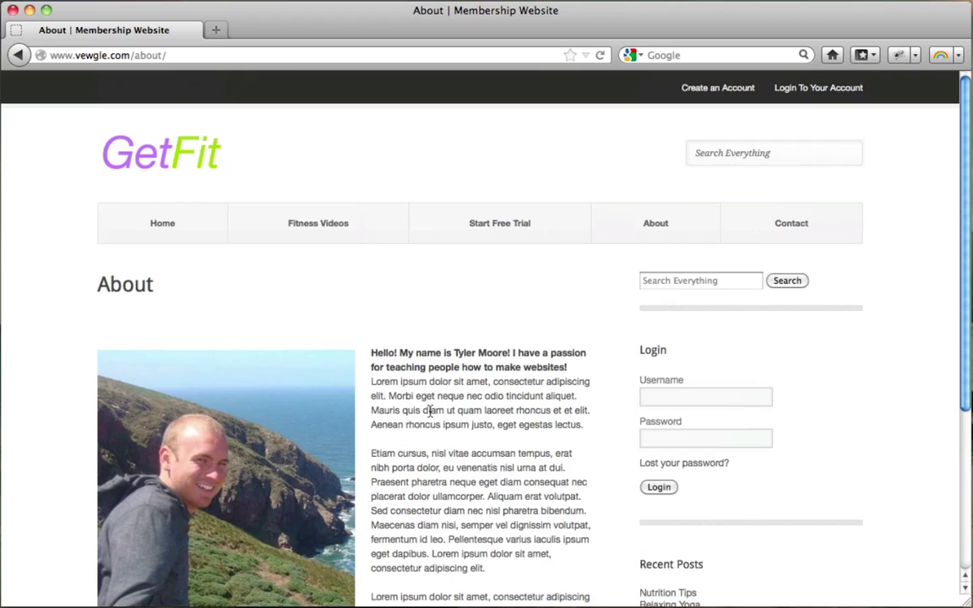
pyautogui.click(183, 233)
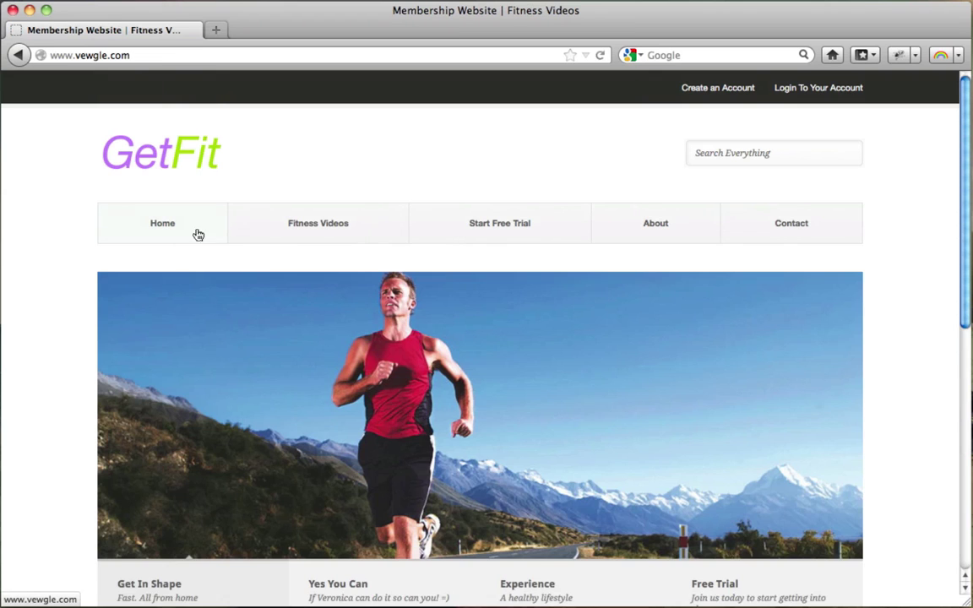
pyautogui.scroll(-5, 555, 358)
pyautogui.scroll(5, 553, 358)
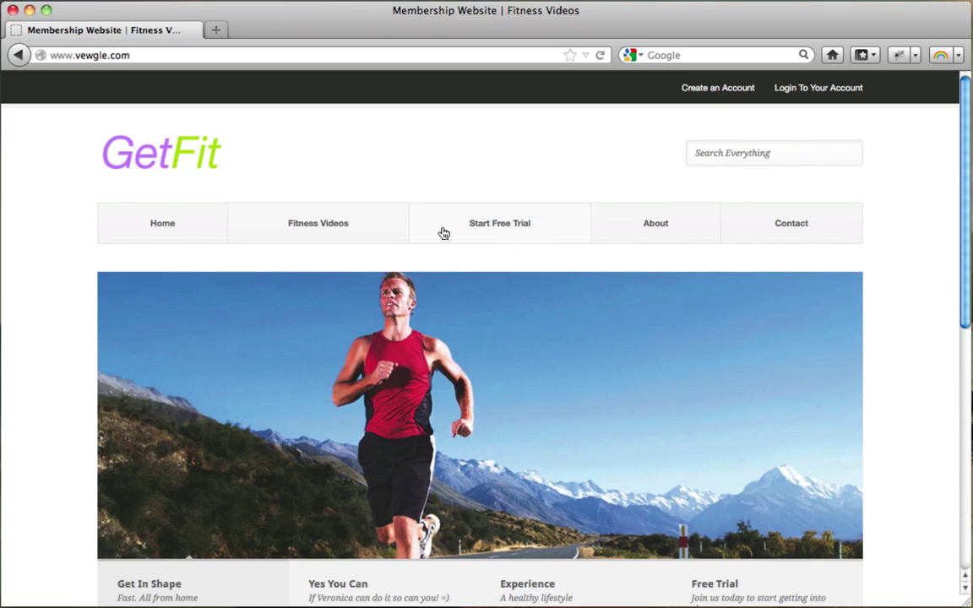
# Open the Relaxing Yoga post from Fitness Videos, showing its members-only notice
pyautogui.click(334, 233)
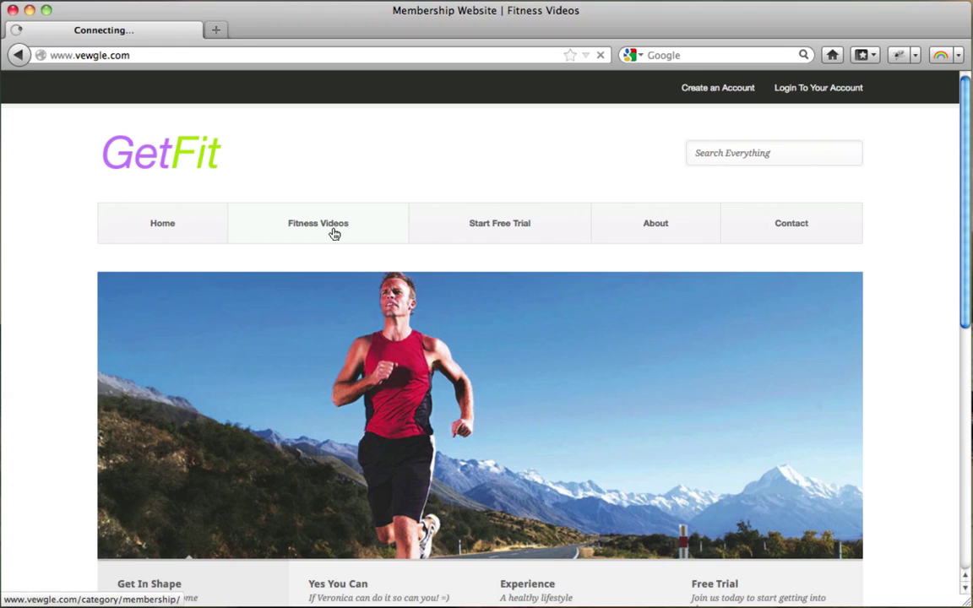
pyautogui.scroll(-1, 742, 335)
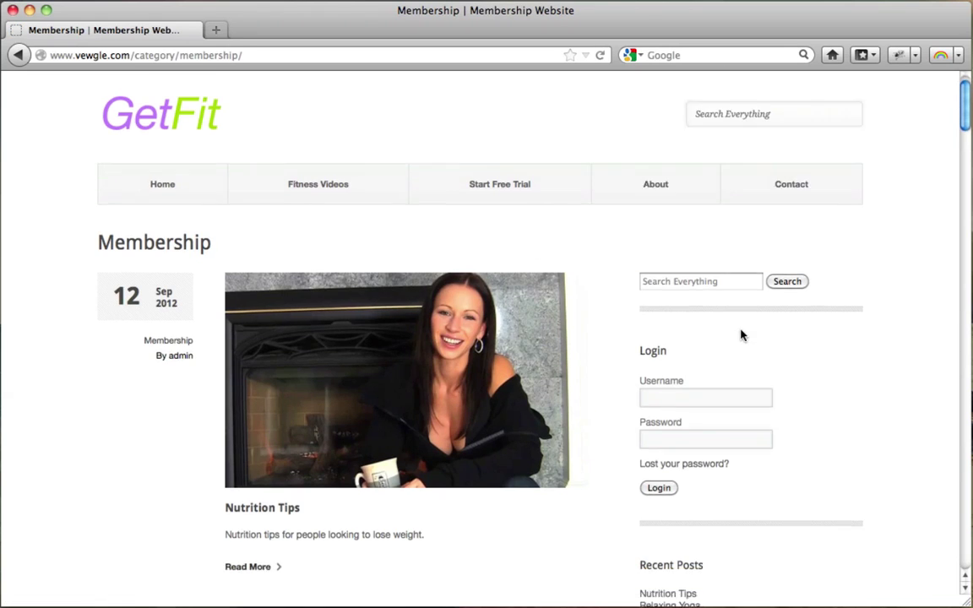
pyautogui.scroll(-3, 742, 336)
pyautogui.scroll(-20, 340, 277)
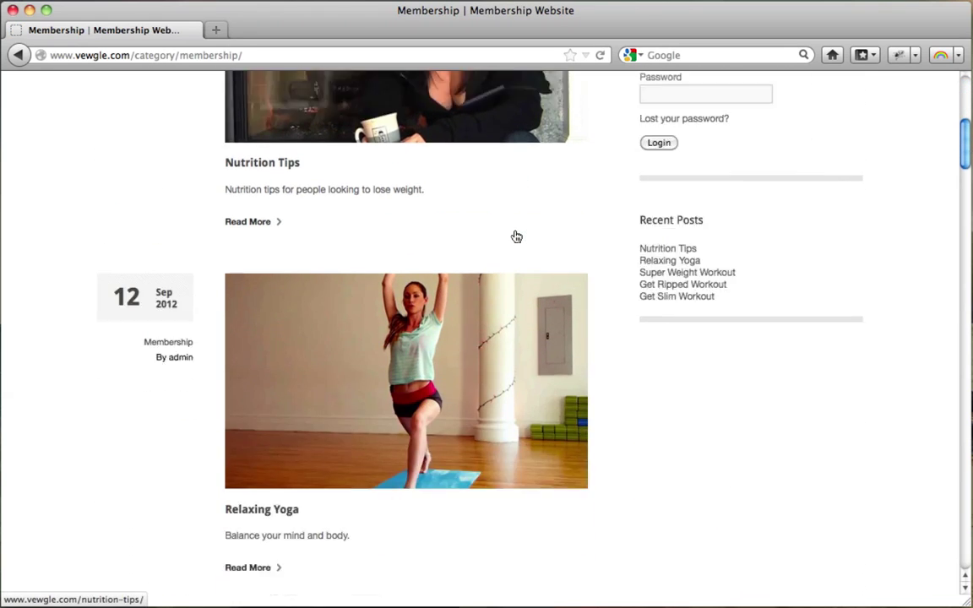
pyautogui.scroll(-20, 425, 327)
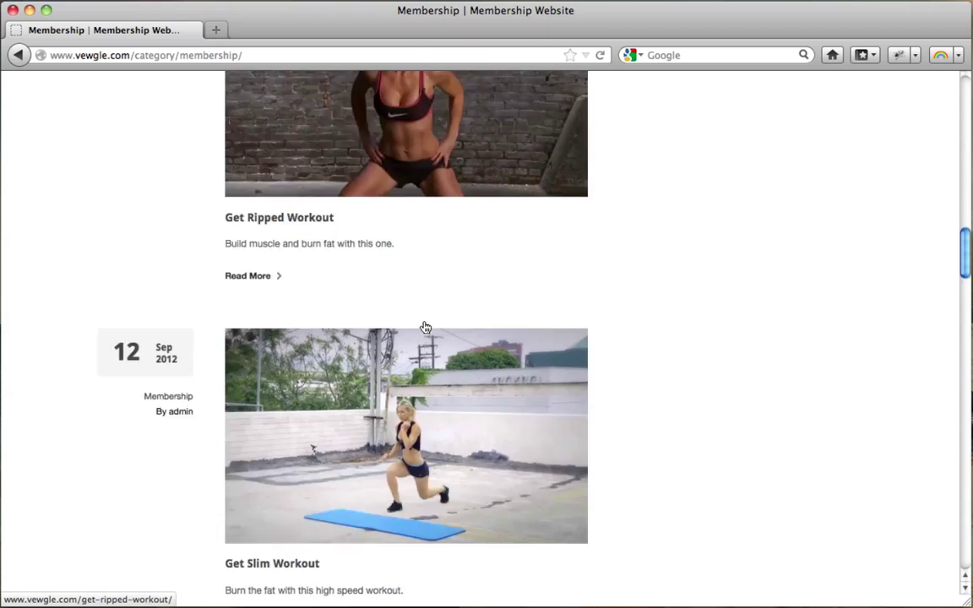
pyautogui.scroll(20, 425, 327)
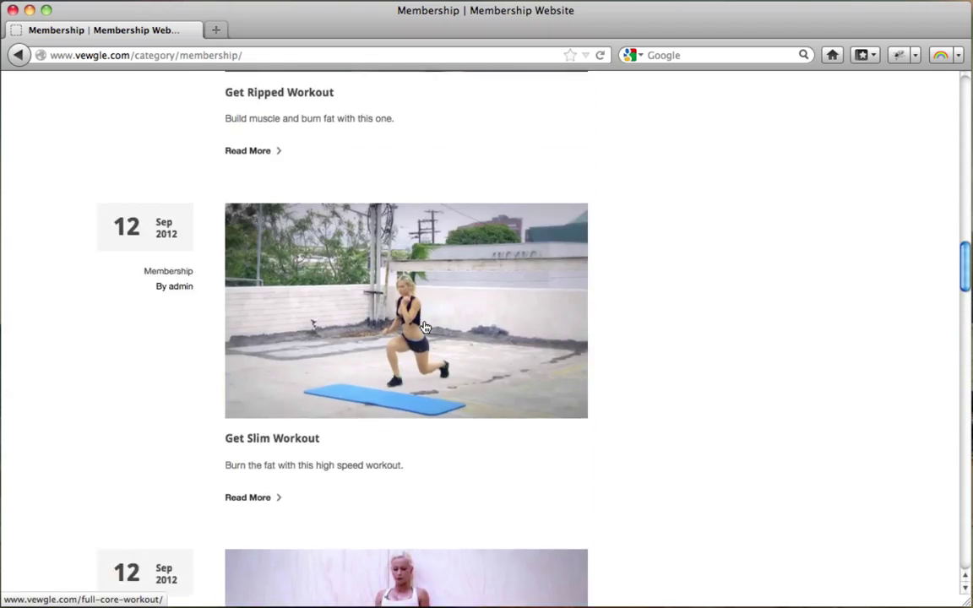
pyautogui.scroll(-5, 425, 327)
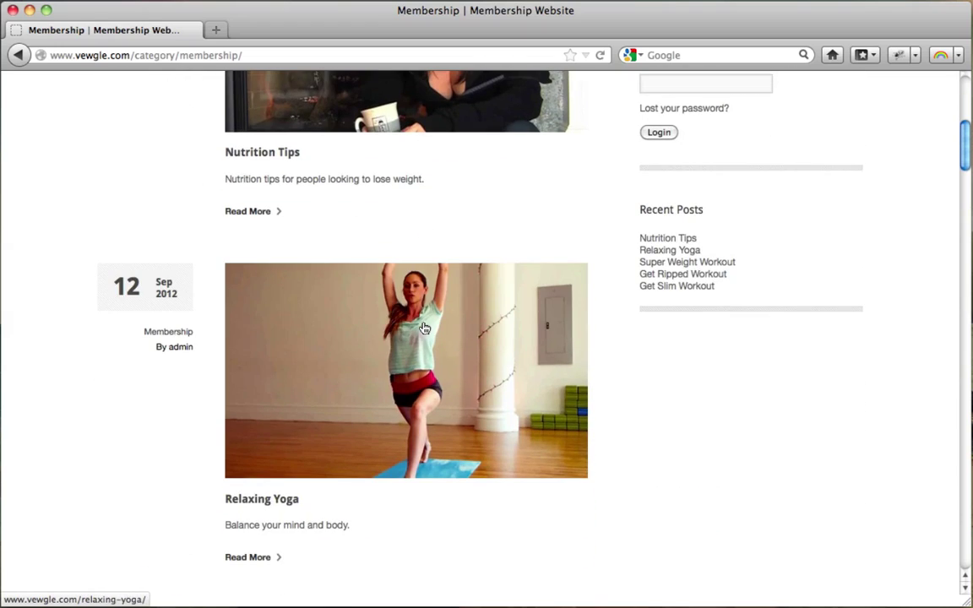
pyautogui.click(309, 378)
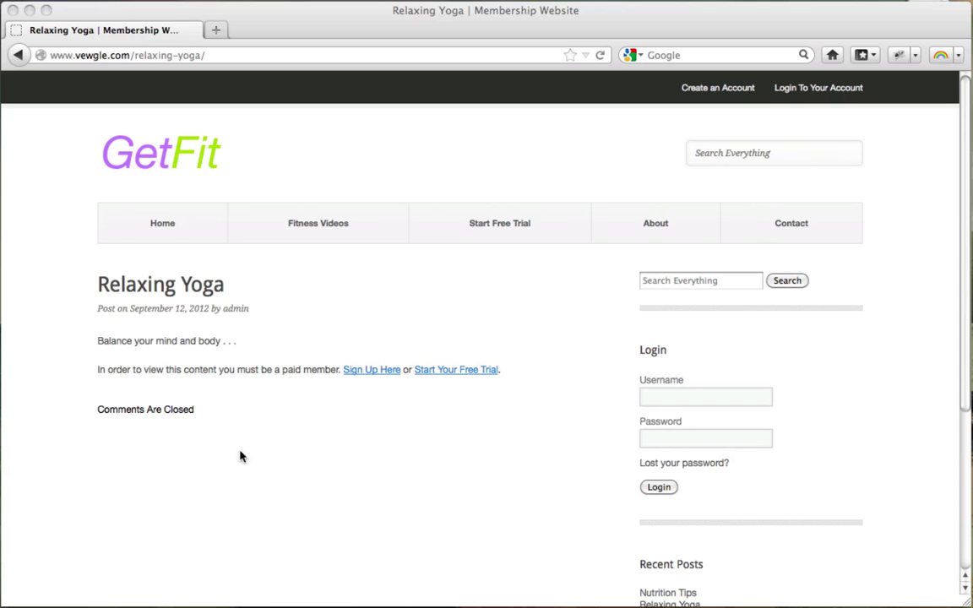
pyautogui.click(99, 378)
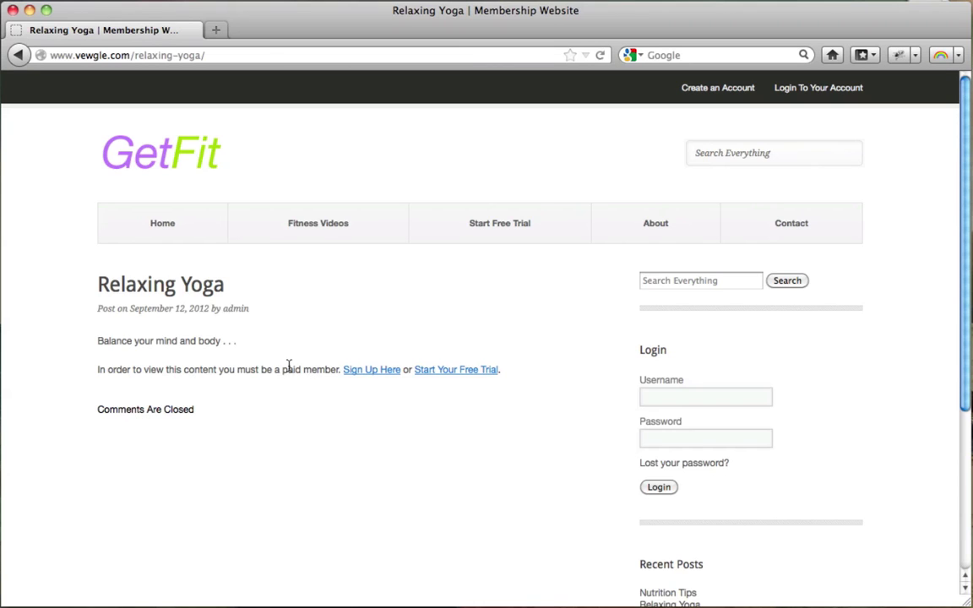
# Open the free-trial registration page and review the Free - 5 Days and Basic $20 plans
pyautogui.click(462, 377)
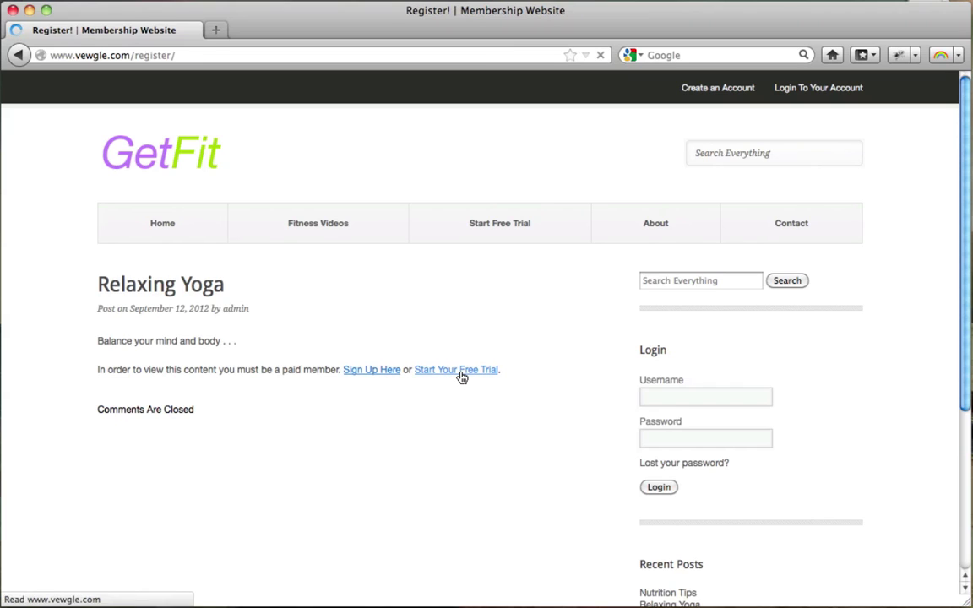
pyautogui.scroll(-3, 461, 377)
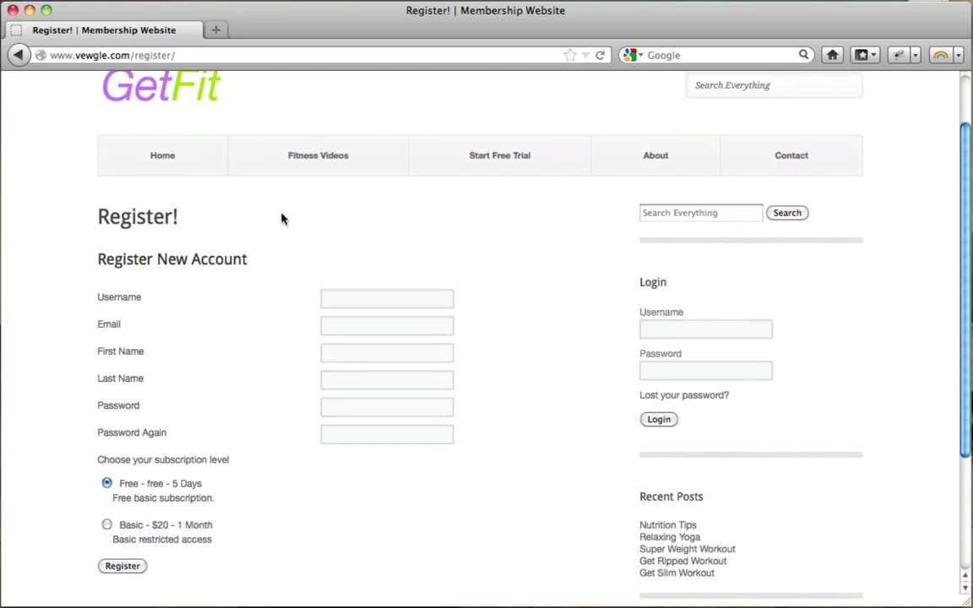
pyautogui.scroll(-2, 376, 406)
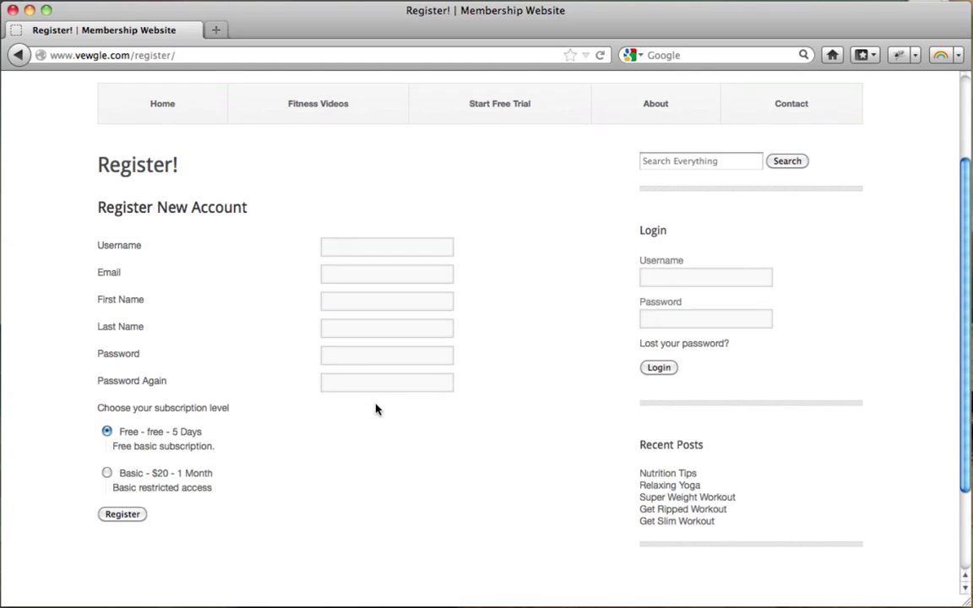
pyautogui.moveTo(142, 431); pyautogui.dragTo(213, 434)
pyautogui.click(179, 432)
pyautogui.moveTo(126, 474); pyautogui.dragTo(206, 472)
pyautogui.moveTo(126, 475); pyautogui.dragTo(218, 490)
pyautogui.click(180, 487)
# Enter the new username and pick the suggested email address
pyautogui.click(342, 248)
pyautogui.write('conutant')
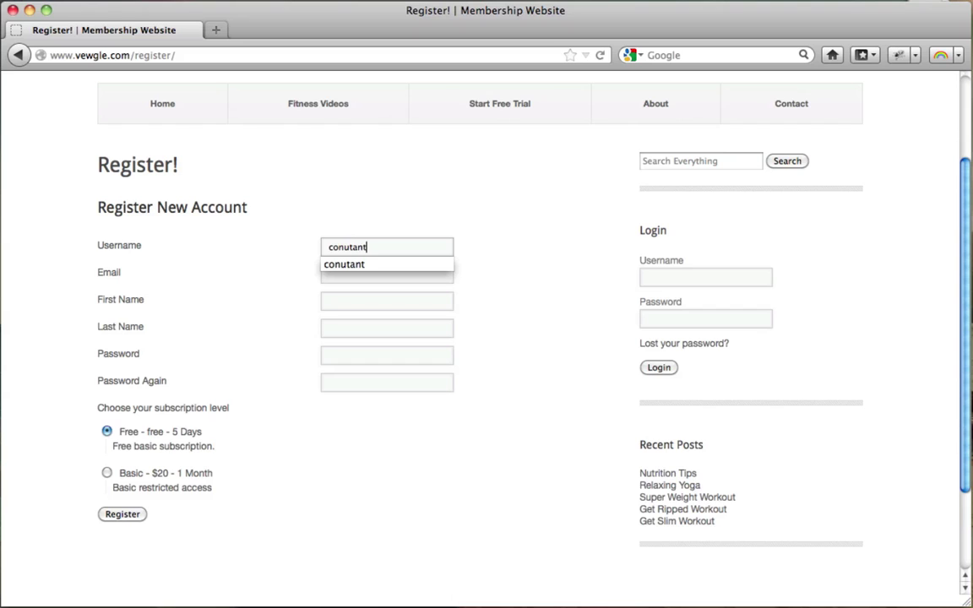
pyautogui.click(330, 273)
pyautogui.write('con')
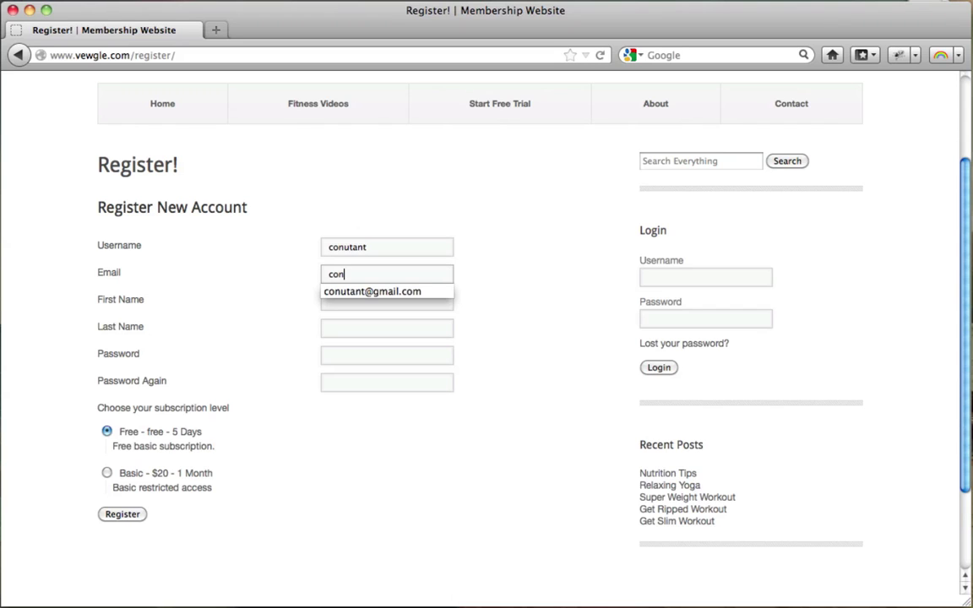
pyautogui.press('Down')
pyautogui.press('Return')
pyautogui.press('Tab')
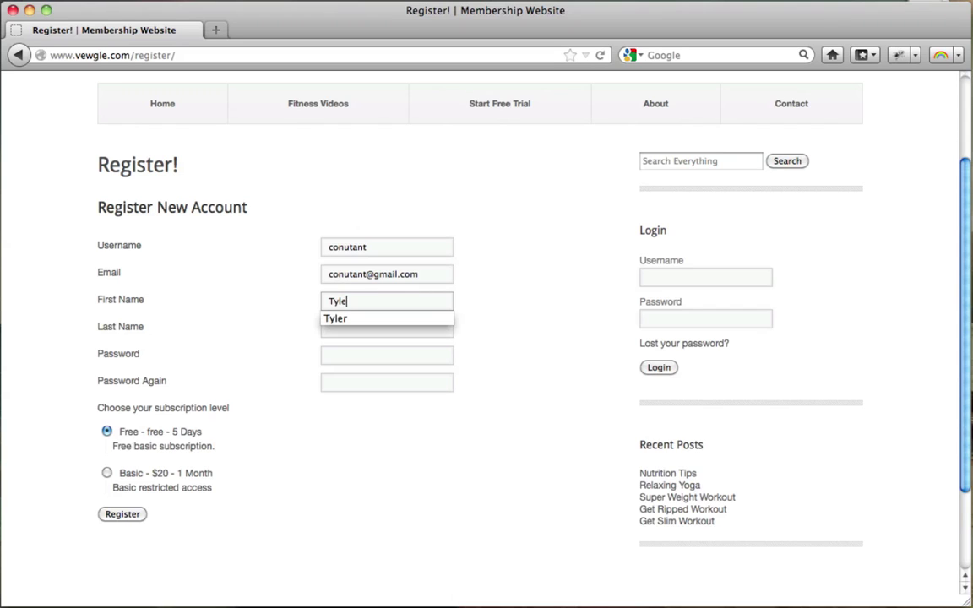
# Fill in first name, last name and password, then register on the Free level
pyautogui.press('Tab')
pyautogui.press('Tab')
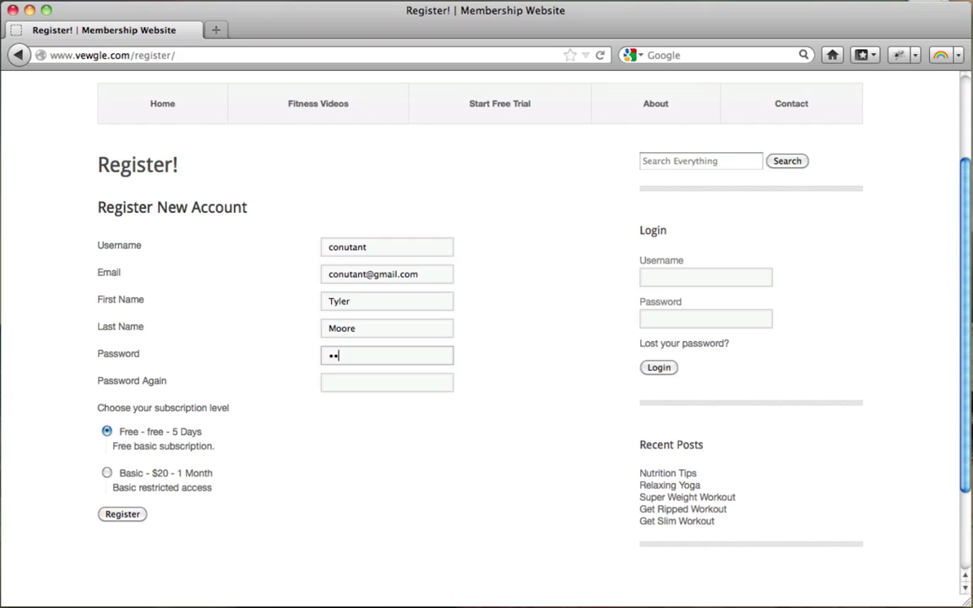
pyautogui.press('Tab')
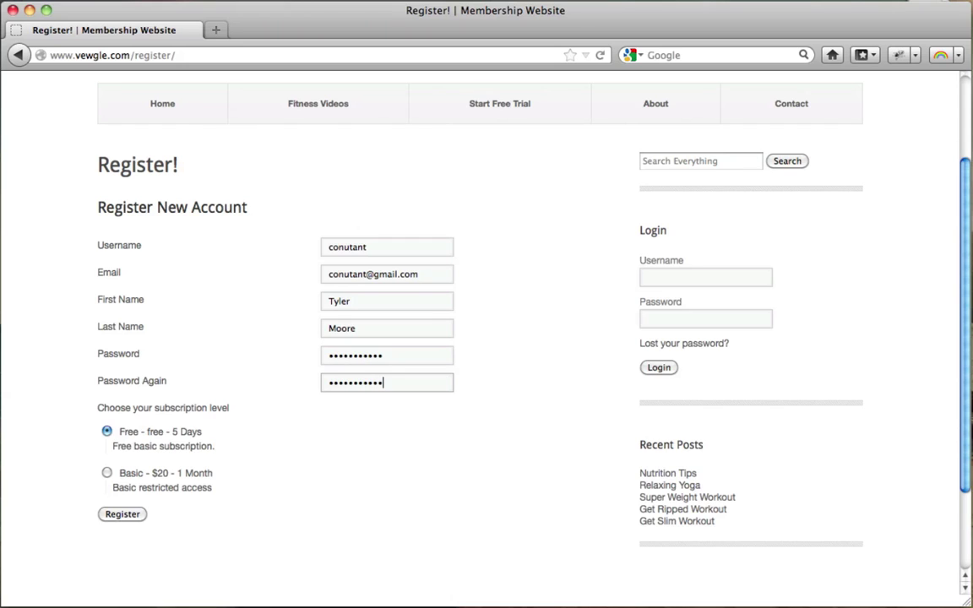
pyautogui.click(127, 514)
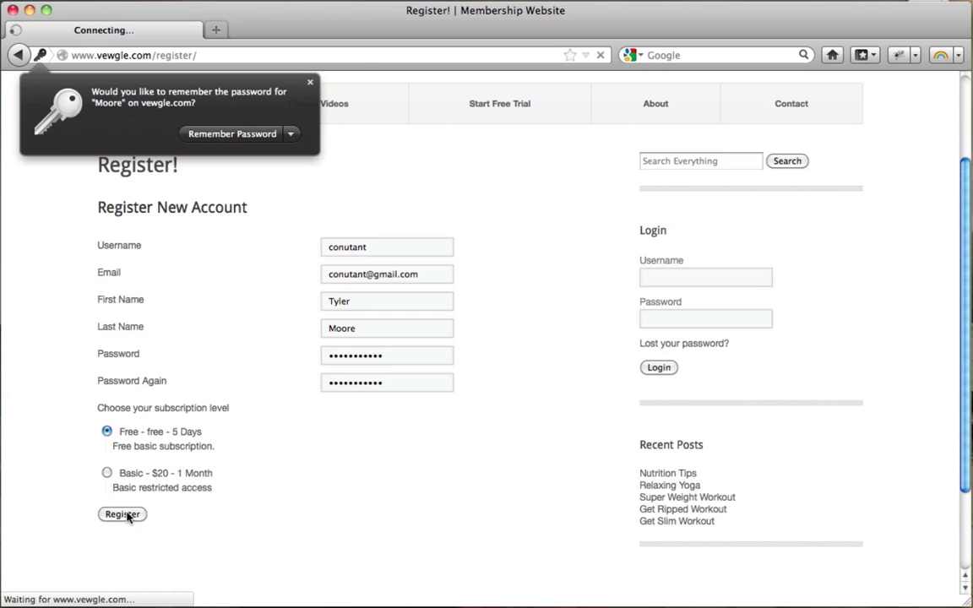
pyautogui.click(310, 83)
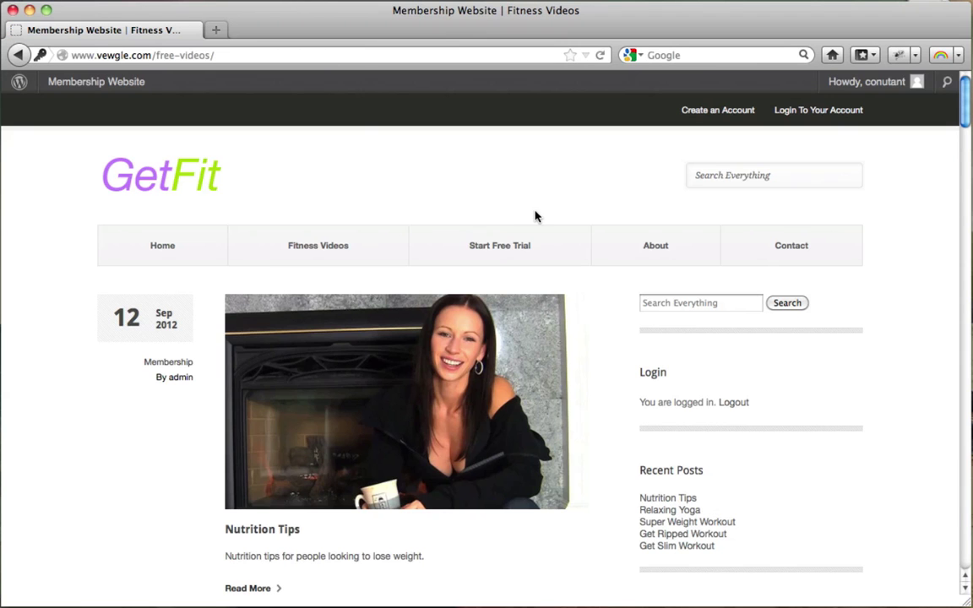
# Open the Relaxing Yoga post, now showing the Total Body Yoga video to the member
pyautogui.scroll(-8, 535, 217)
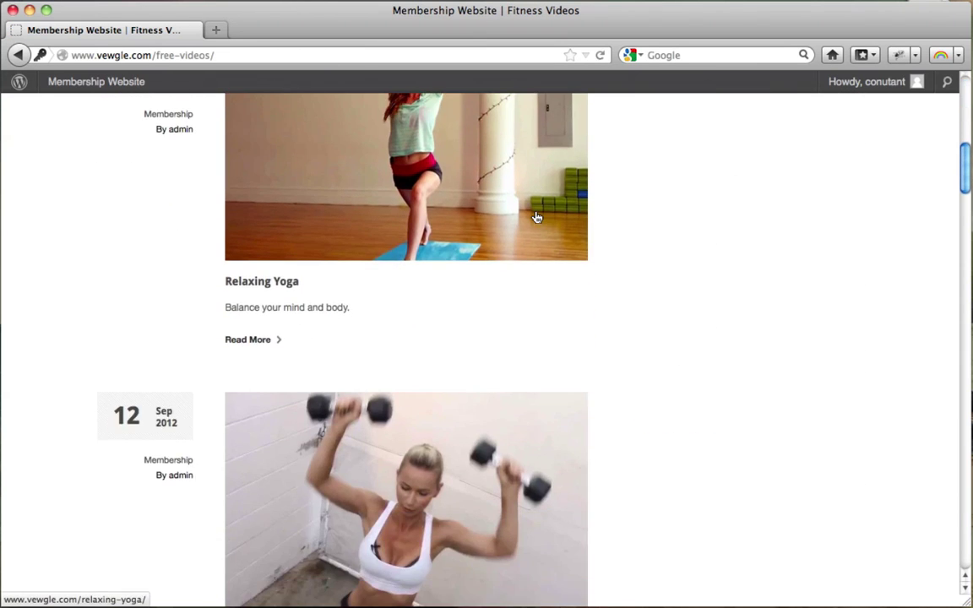
pyautogui.scroll(3, 535, 216)
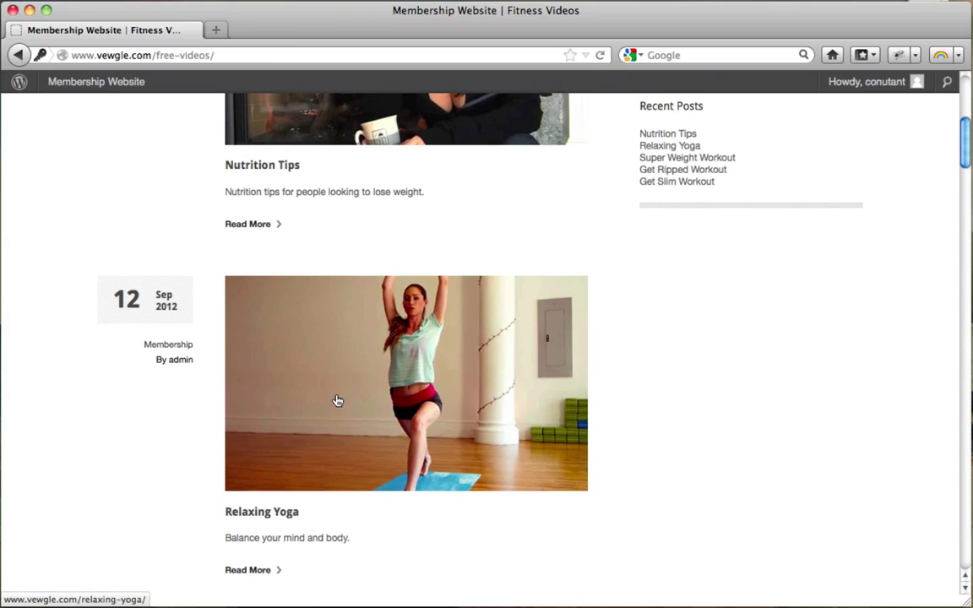
pyautogui.click(337, 401)
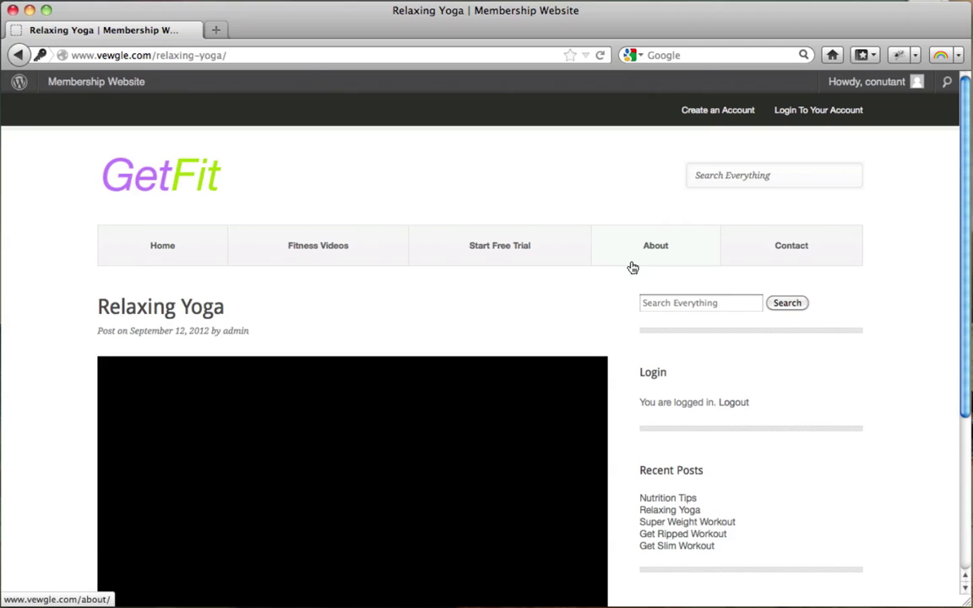
pyautogui.scroll(-2, 632, 267)
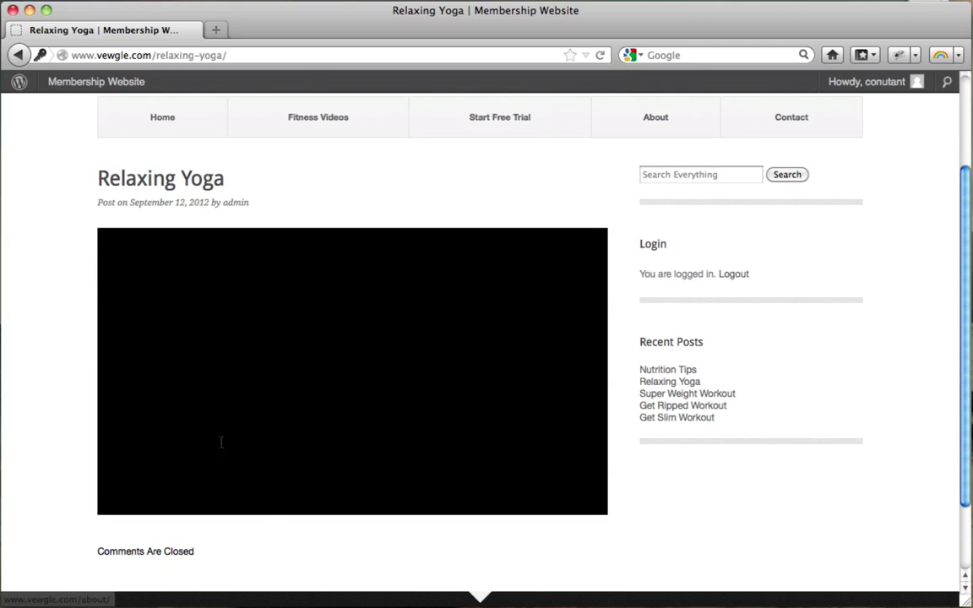
pyautogui.scroll(-1, 657, 257)
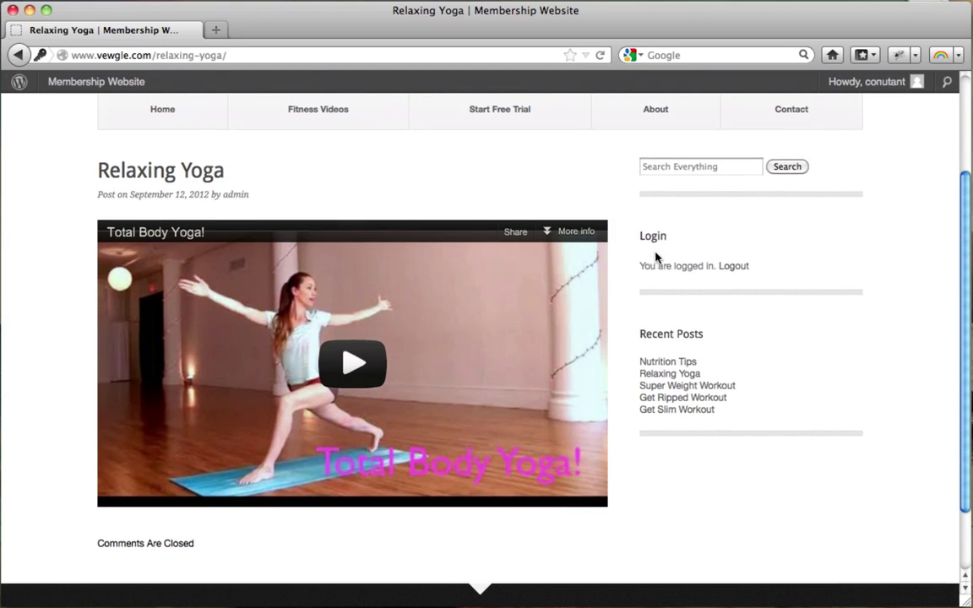
pyautogui.scroll(-2, 656, 258)
pyautogui.scroll(3, 655, 259)
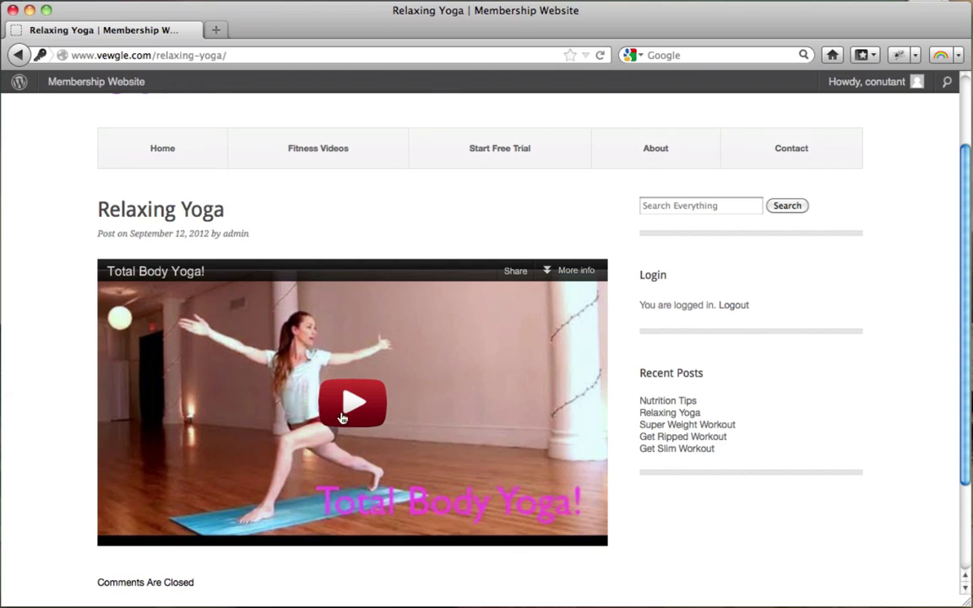
pyautogui.scroll(-1, 726, 369)
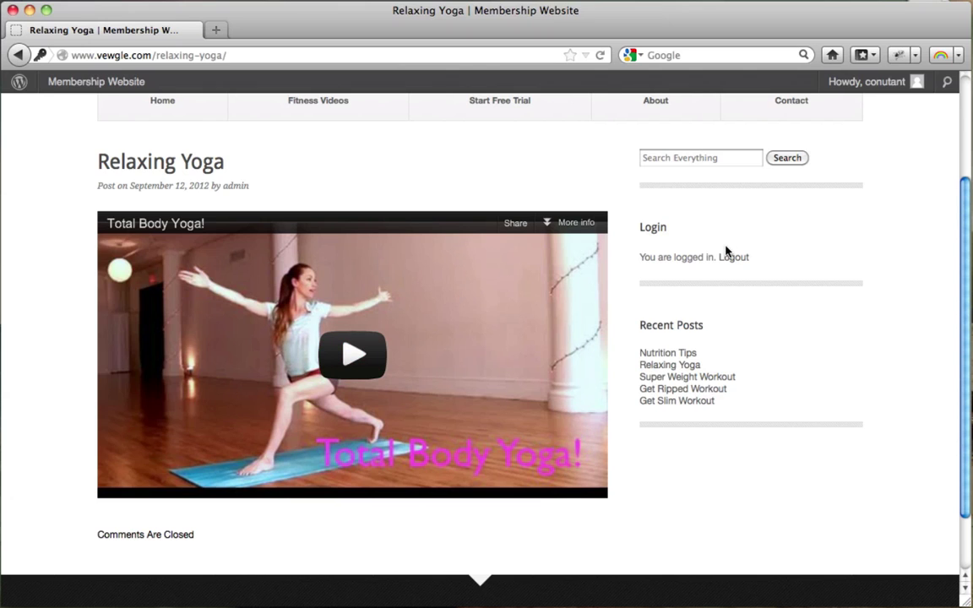
pyautogui.scroll(3, 725, 250)
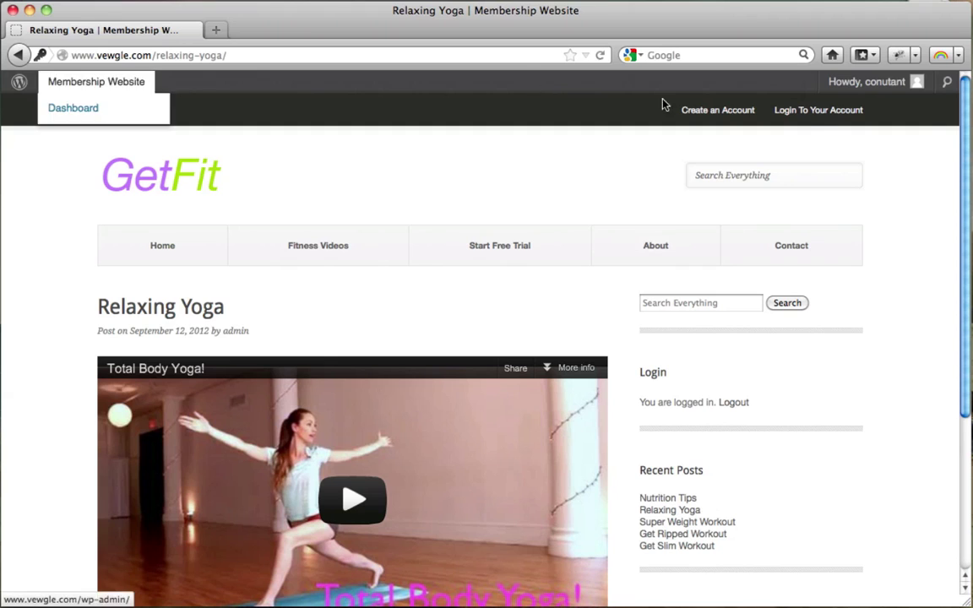
pyautogui.moveTo(858, 85)
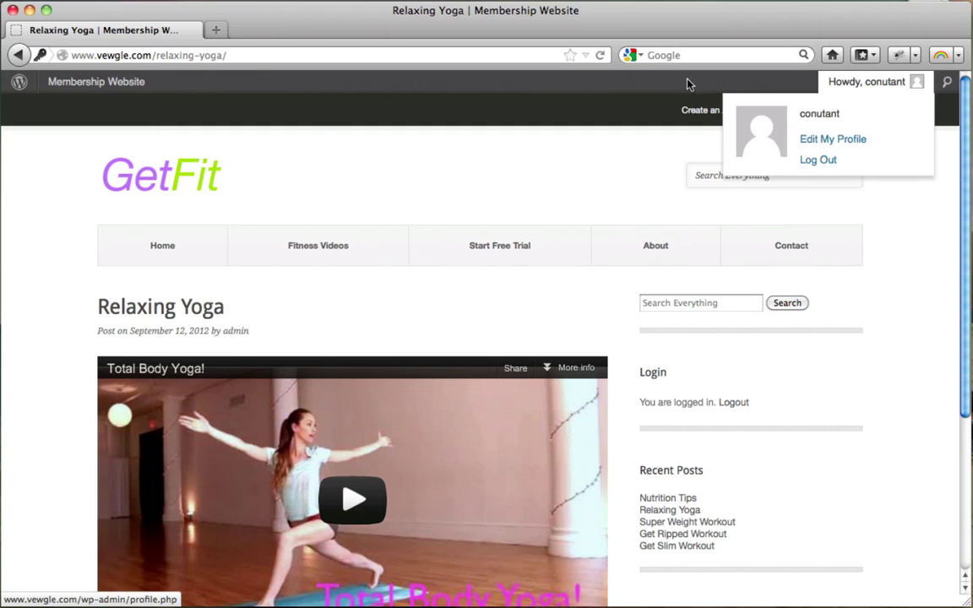
# Review the member's Edit My Profile settings page
pyautogui.click(876, 91)
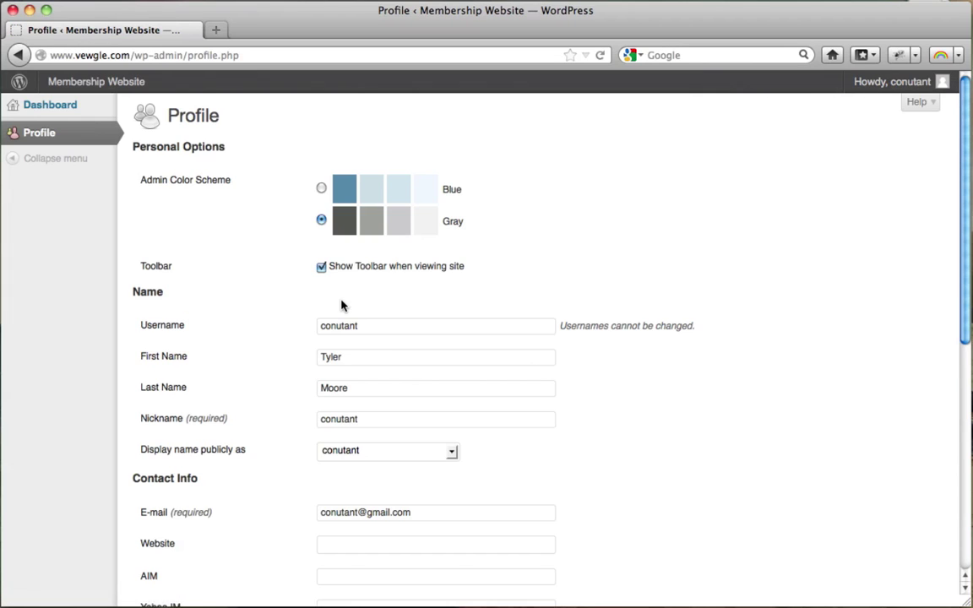
pyautogui.scroll(-1, 381, 287)
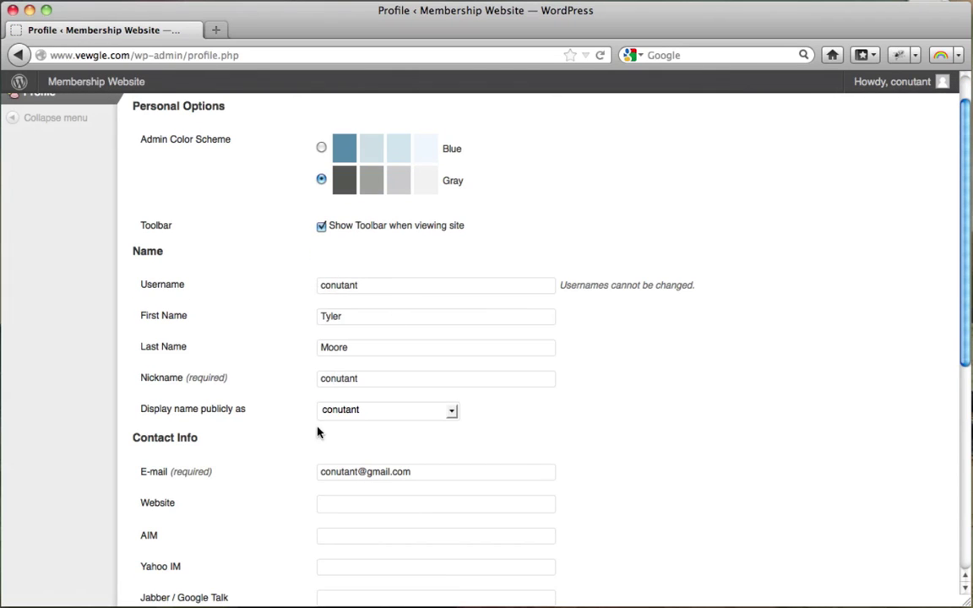
pyautogui.scroll(-9, 345, 342)
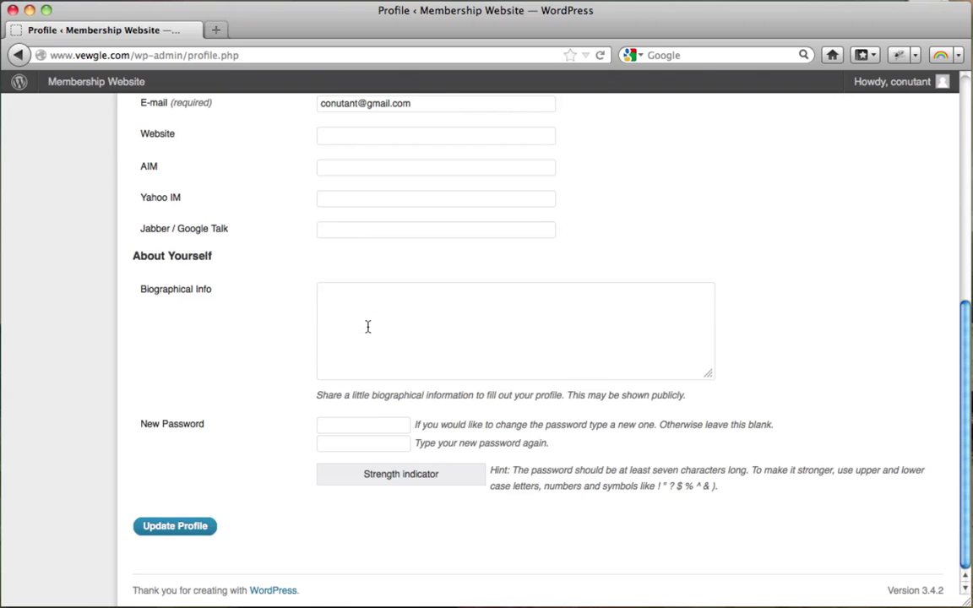
pyautogui.scroll(10, 326, 472)
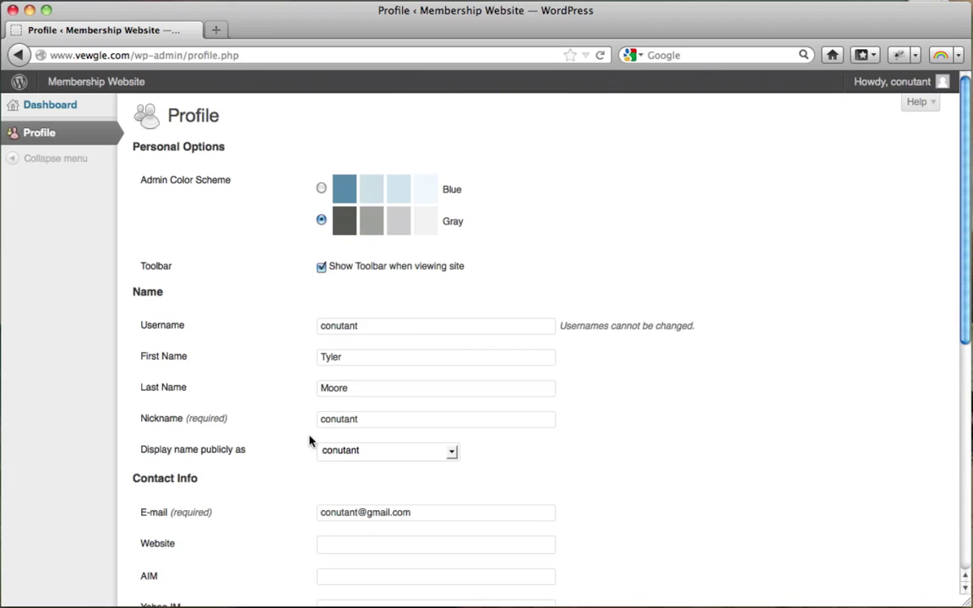
# Return to the site and open the Nutrition Tips post from Fitness Videos
pyautogui.click(81, 89)
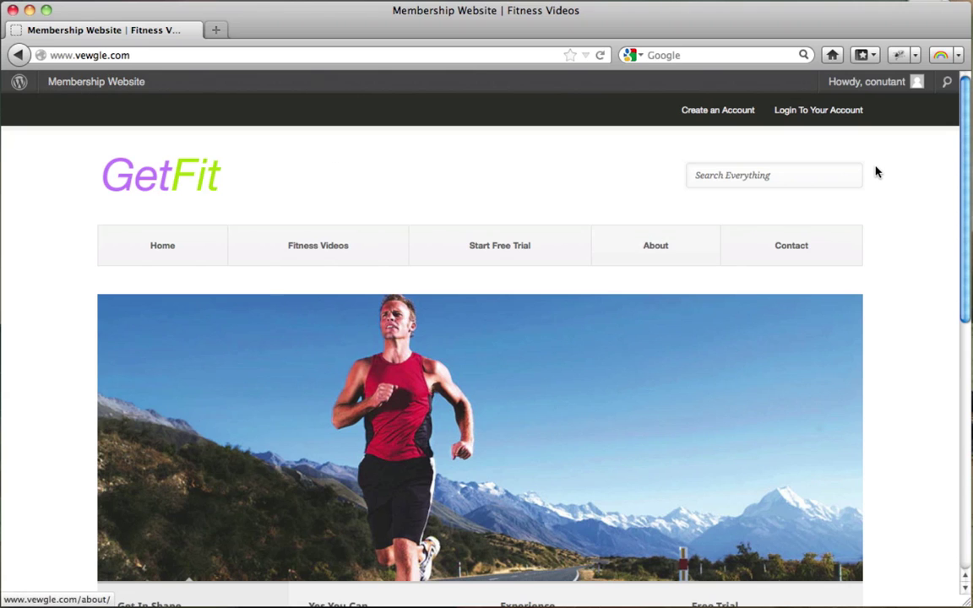
pyautogui.scroll(-5, 877, 171)
pyautogui.scroll(5, 876, 172)
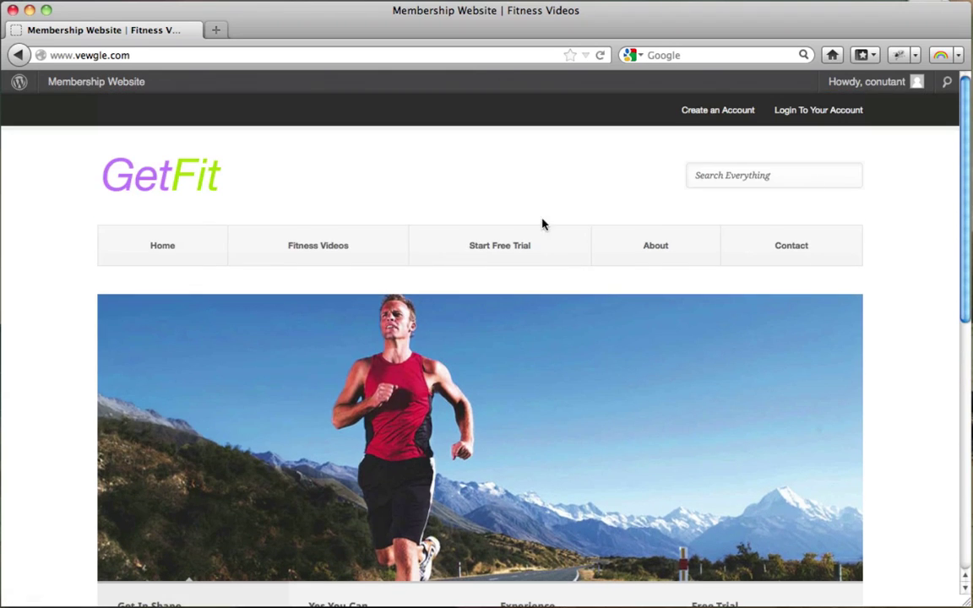
pyautogui.click(318, 257)
pyautogui.scroll(-3, 352, 367)
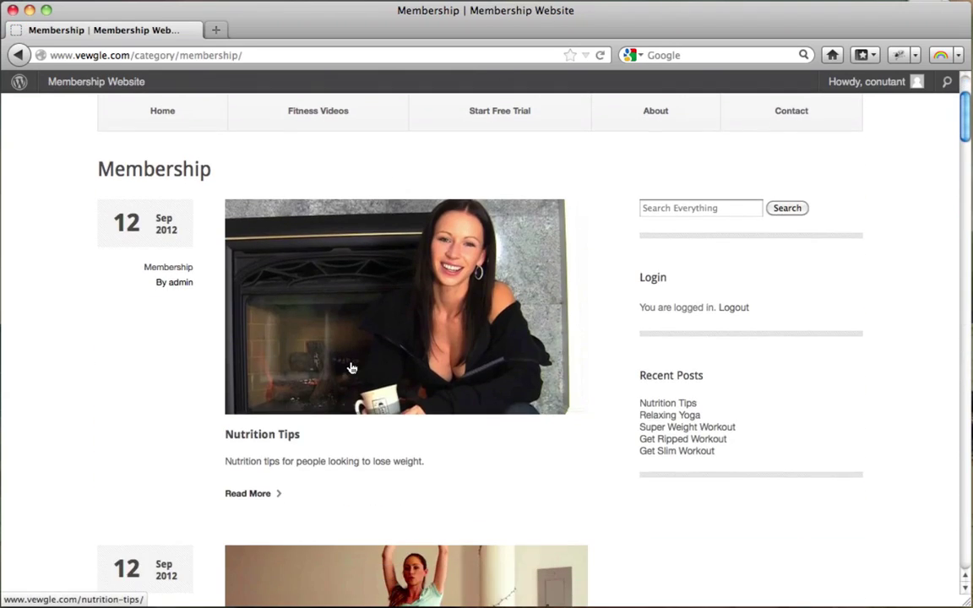
pyautogui.click(352, 367)
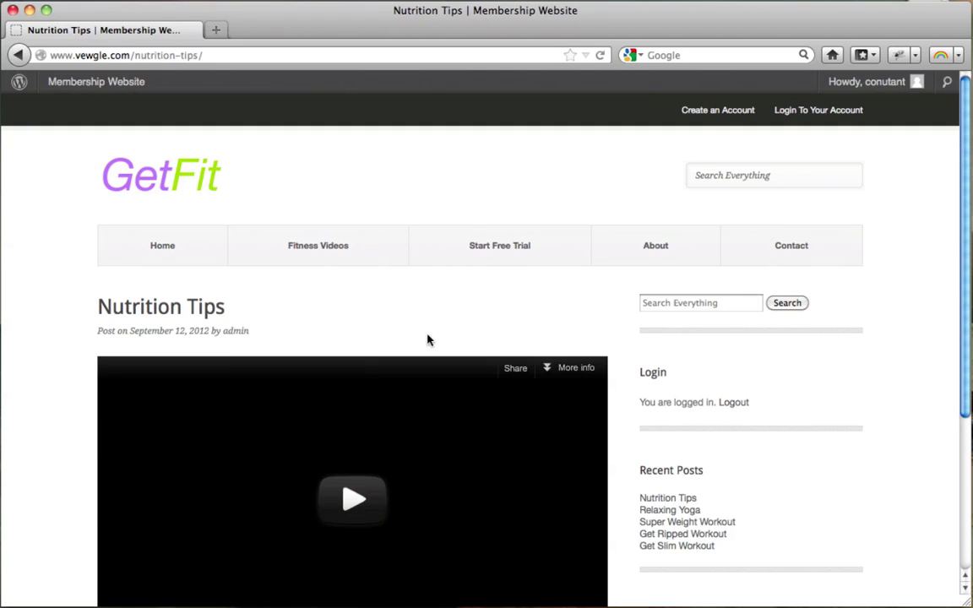
pyautogui.scroll(-4, 533, 302)
pyautogui.scroll(5, 534, 302)
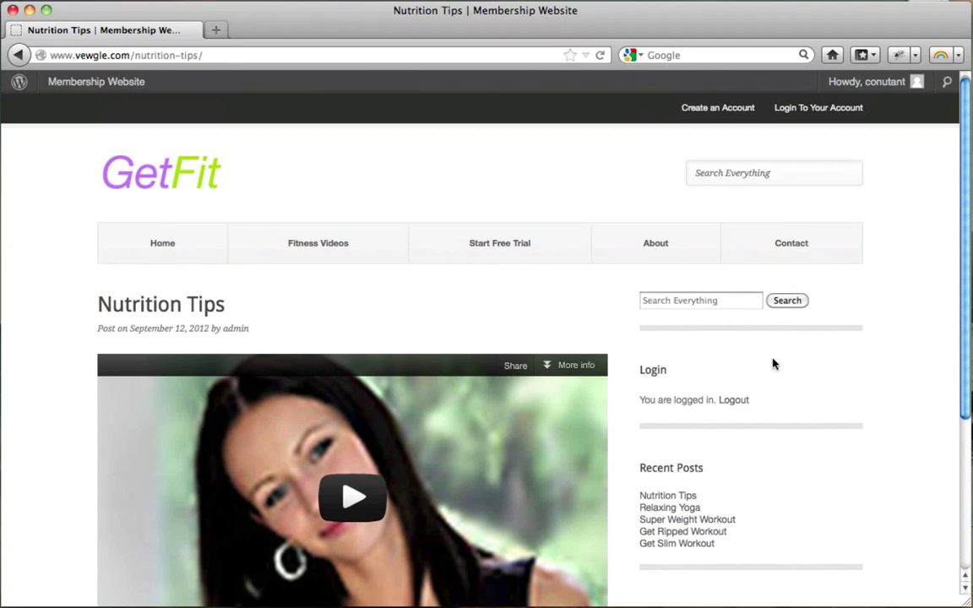
# Log out and open the Nutrition Tips post, now locked for visitors
pyautogui.click(734, 400)
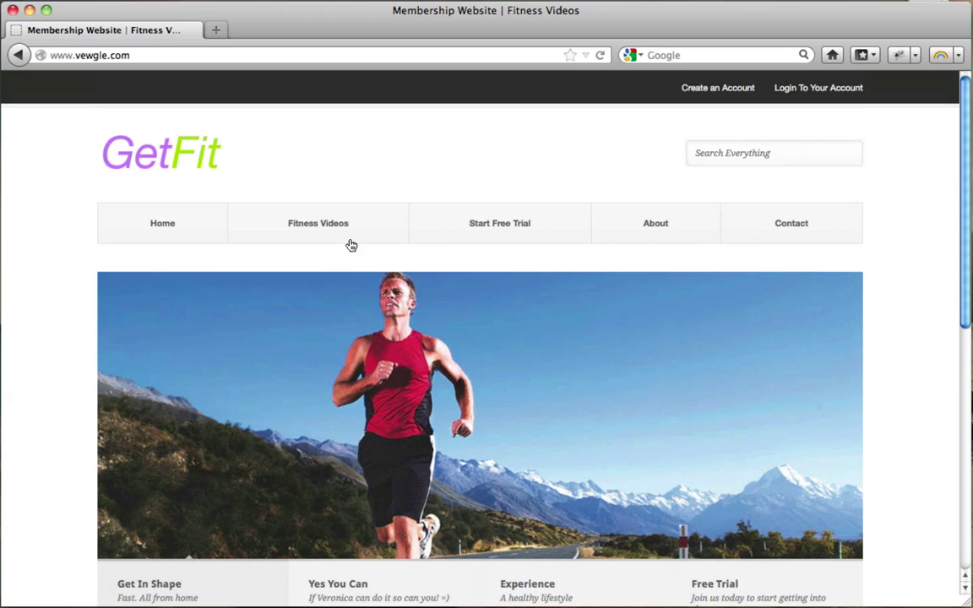
pyautogui.click(328, 240)
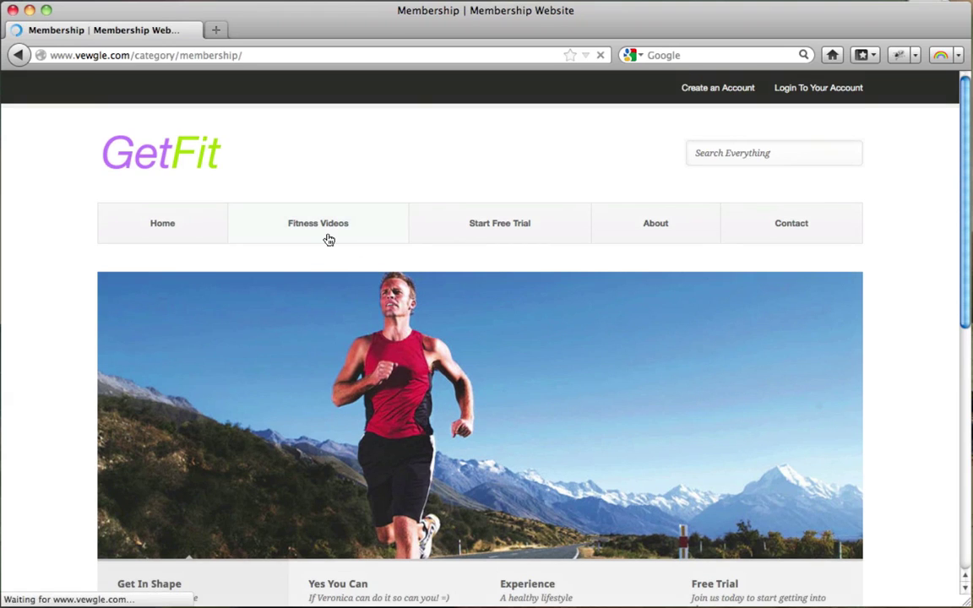
pyautogui.scroll(-2, 328, 342)
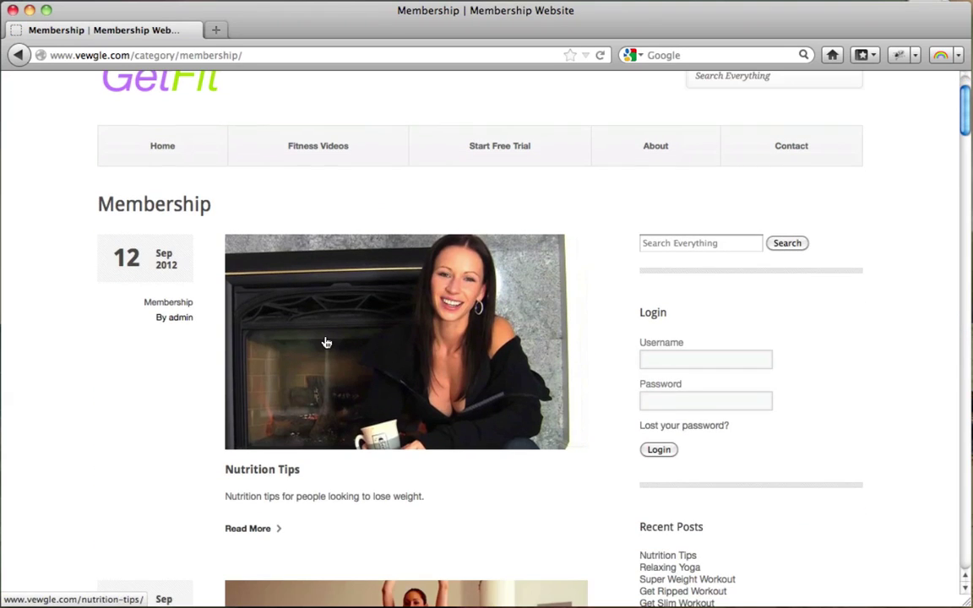
pyautogui.click(327, 342)
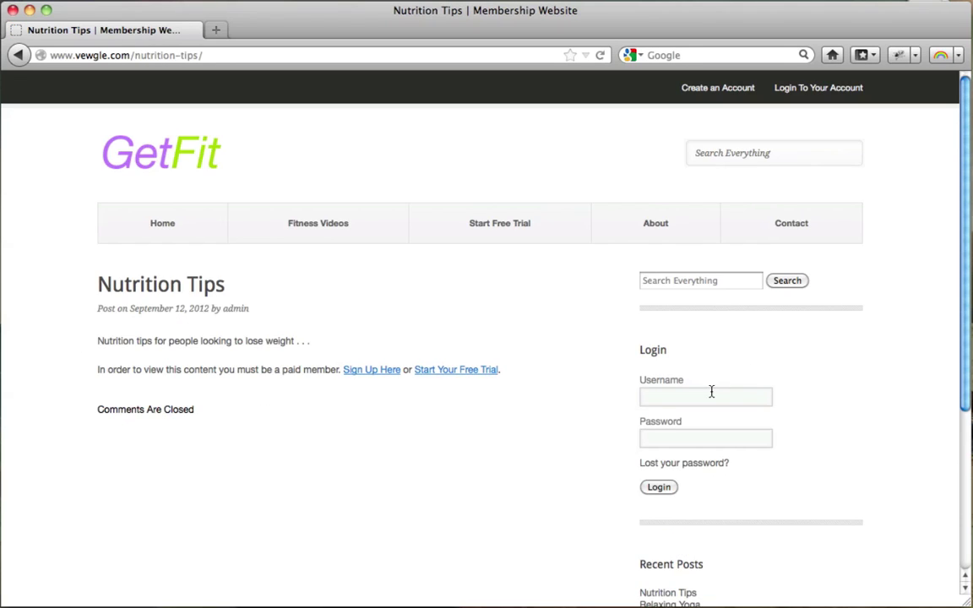
# Log back in via the Login widget so the Nutrition Tips video shows again
pyautogui.click(676, 399)
pyautogui.write('conutant')
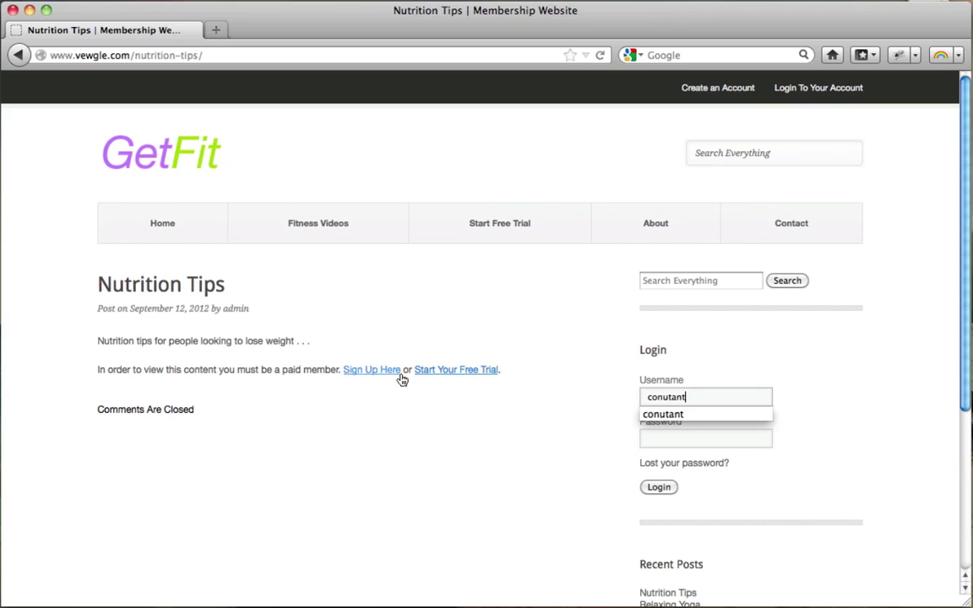
pyautogui.click(661, 440)
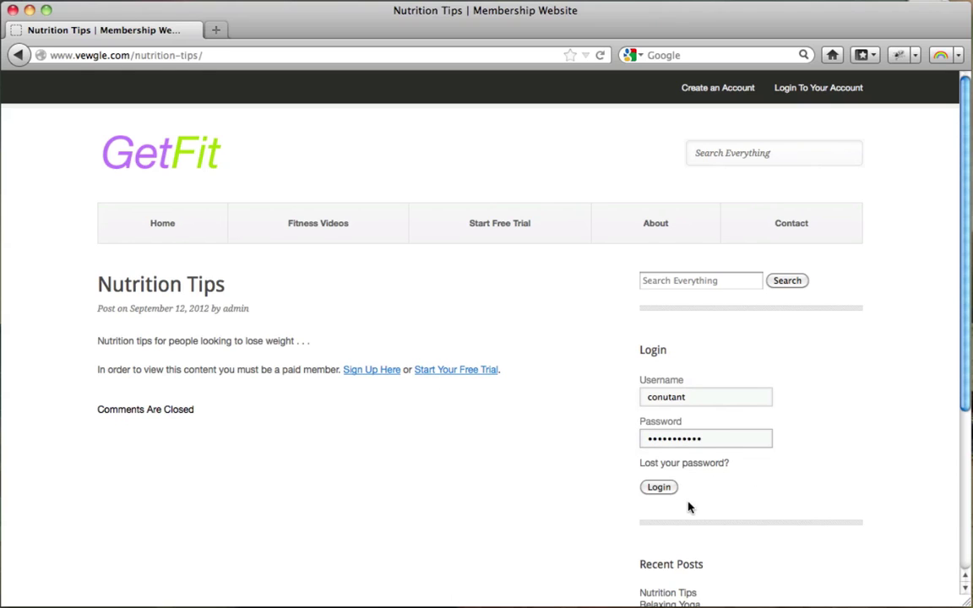
pyautogui.click(659, 490)
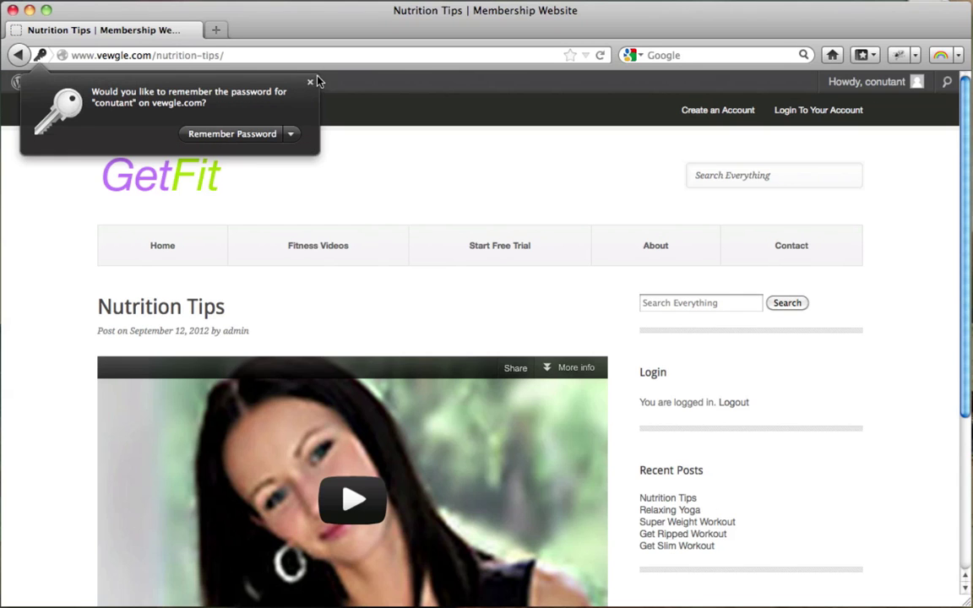
pyautogui.click(310, 82)
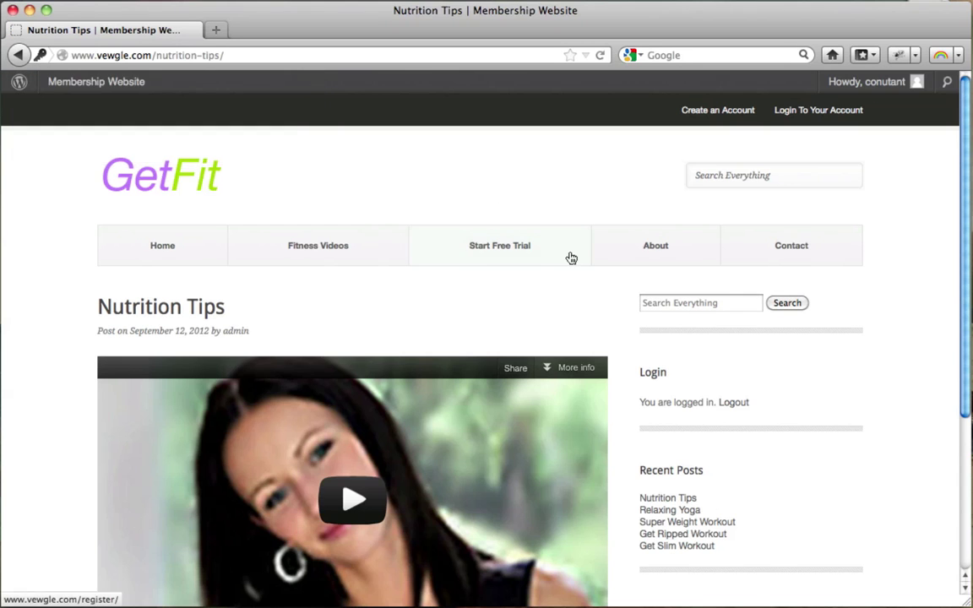
pyautogui.scroll(-5, 570, 256)
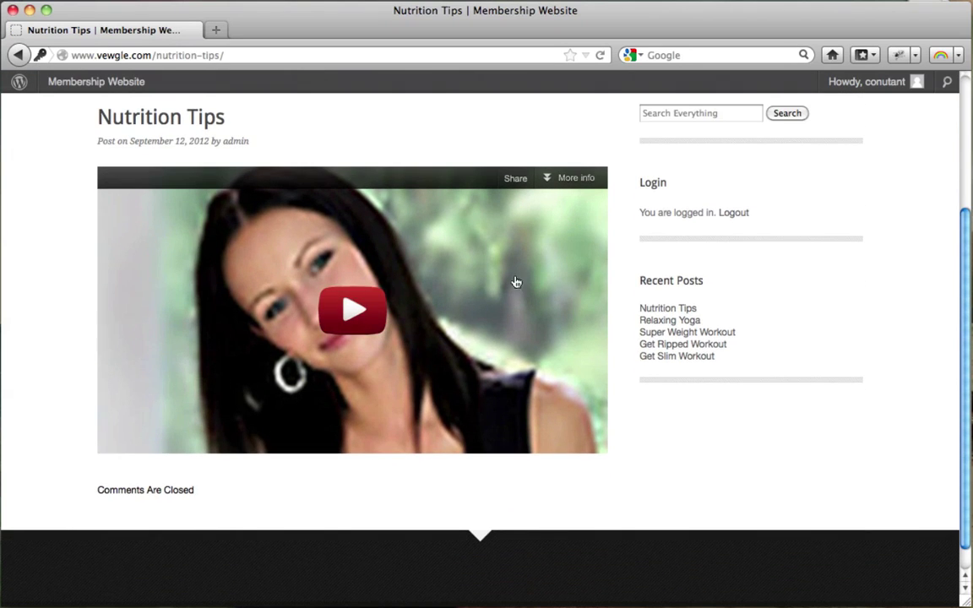
pyautogui.scroll(5, 532, 320)
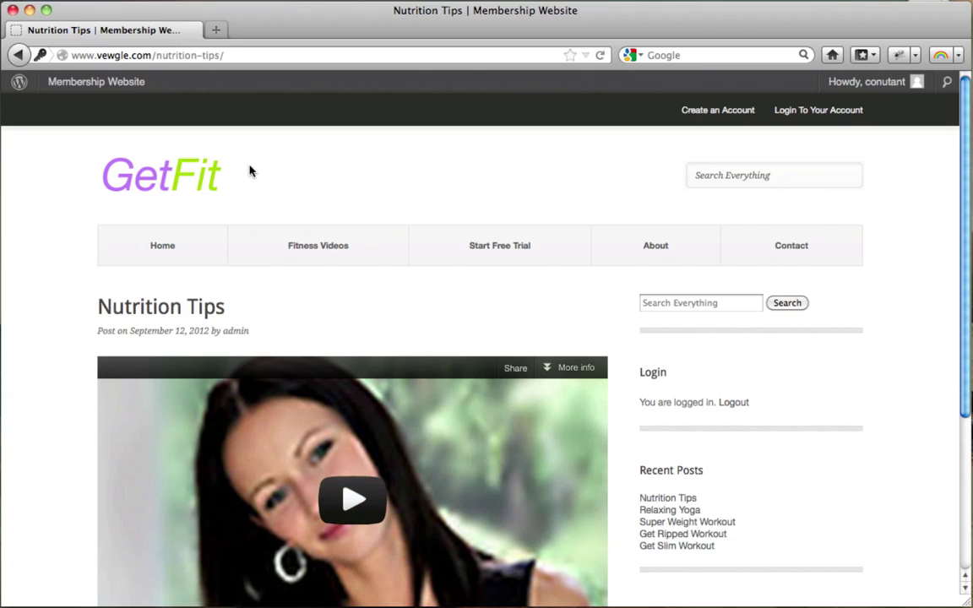
# Open the Restrict > Members subscriber list and edit the free member's subscription
pyautogui.click(30, 12)
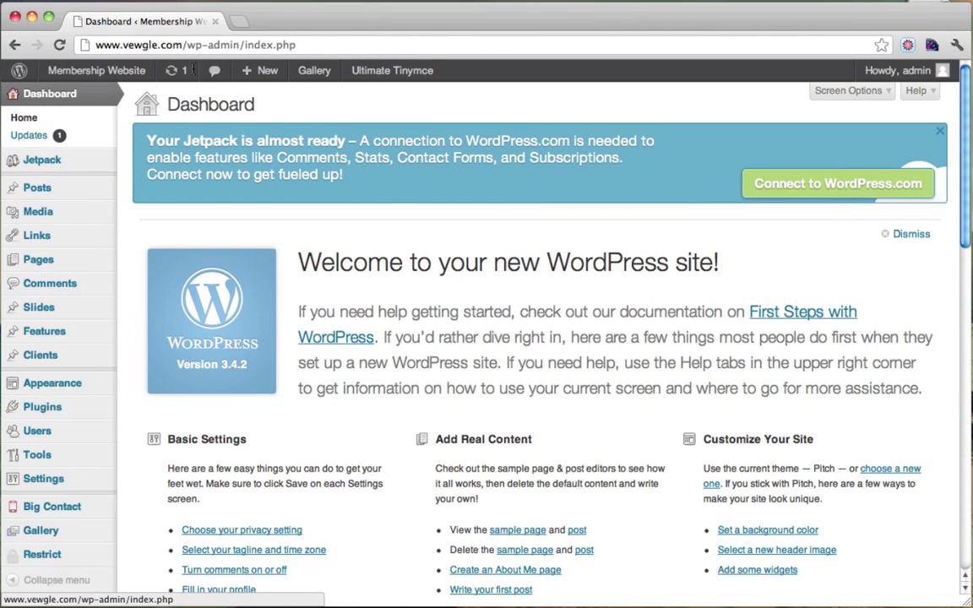
pyautogui.scroll(-2, 274, 329)
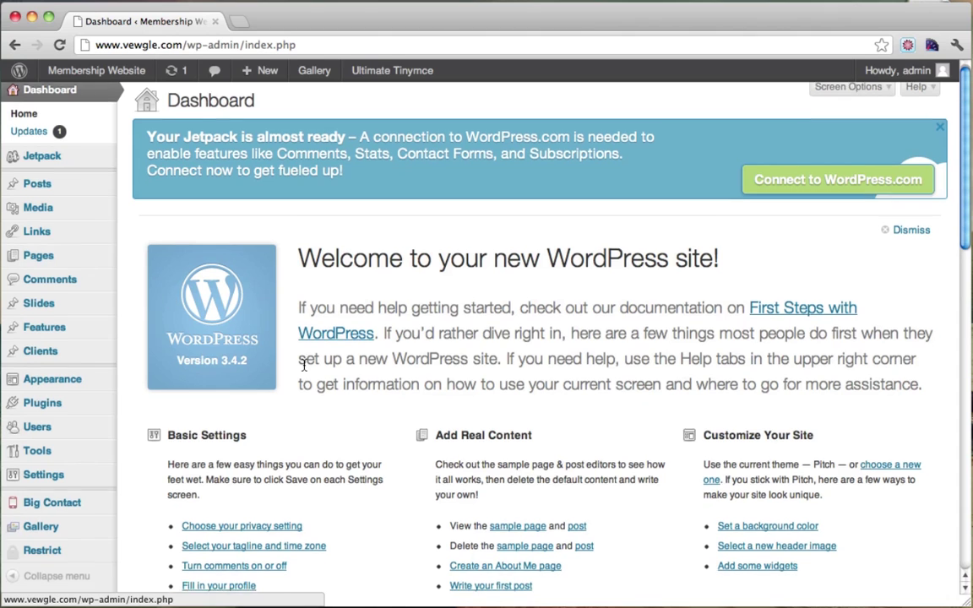
pyautogui.moveTo(54, 496)
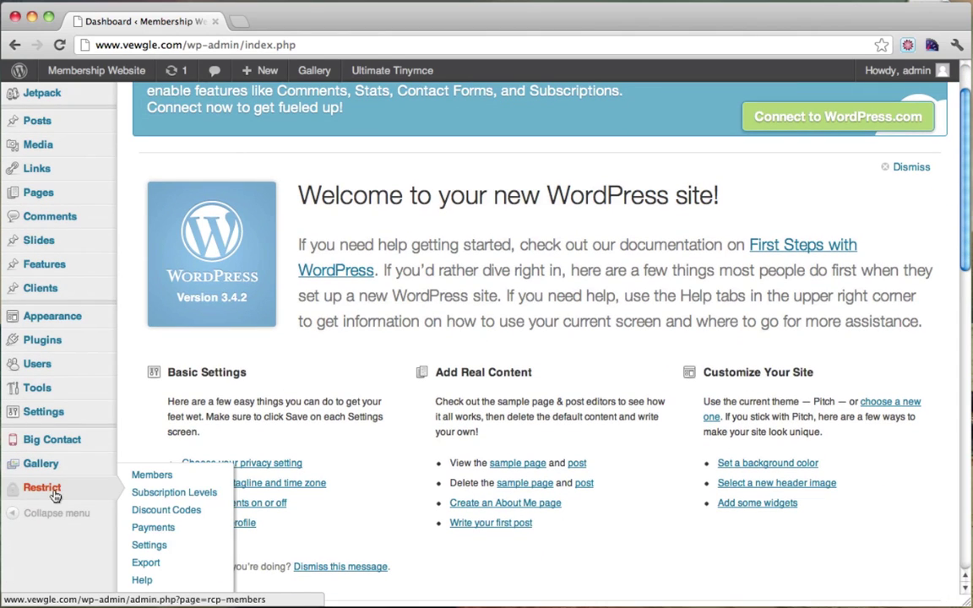
pyautogui.click(164, 478)
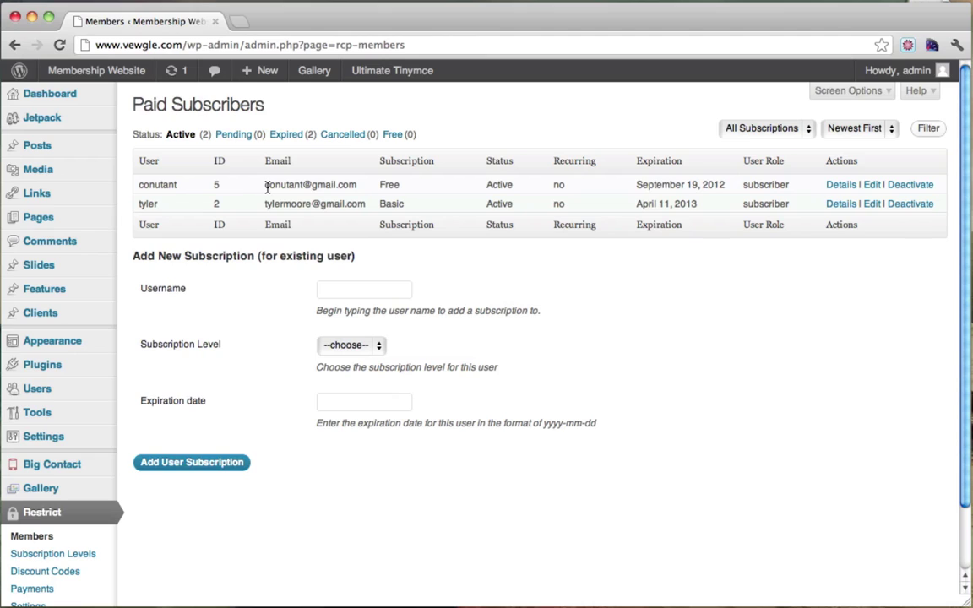
pyautogui.moveTo(263, 188); pyautogui.dragTo(793, 189)
pyautogui.click(793, 191)
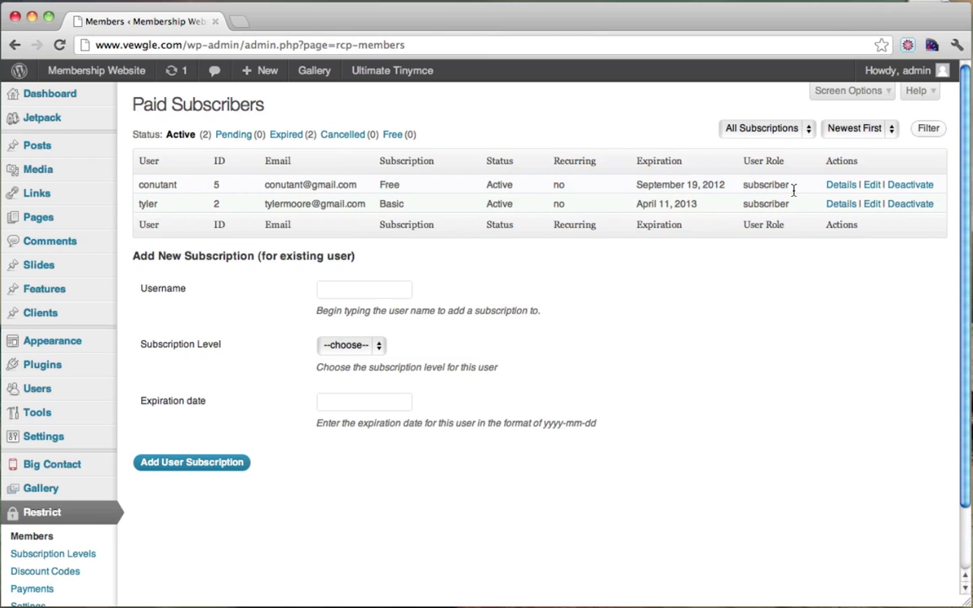
pyautogui.click(873, 189)
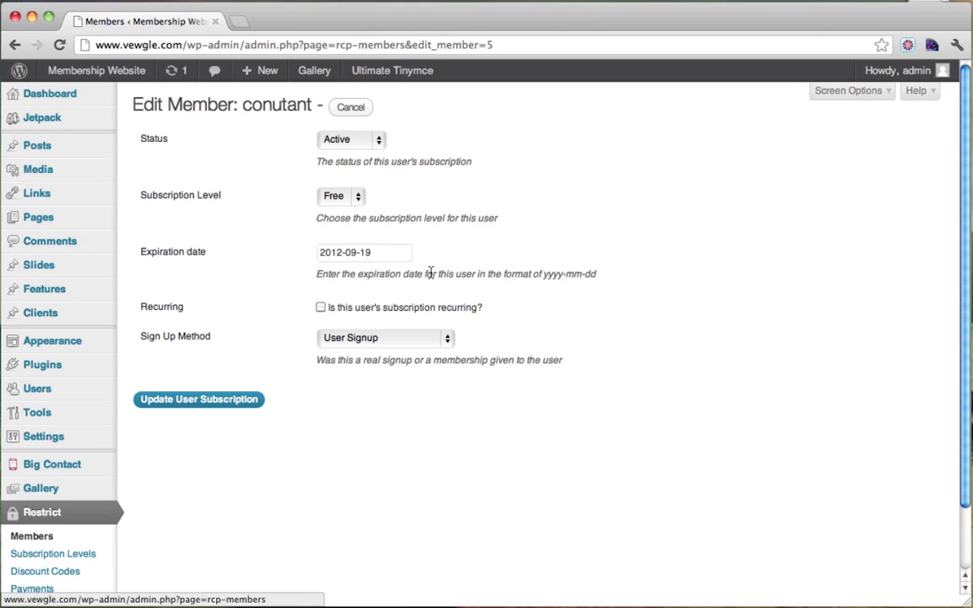
# Set the expiration date to 2012-09-10, update it, and view the Expired list
pyautogui.click(386, 254)
pyautogui.press('BackSpace')
pyautogui.write('0')
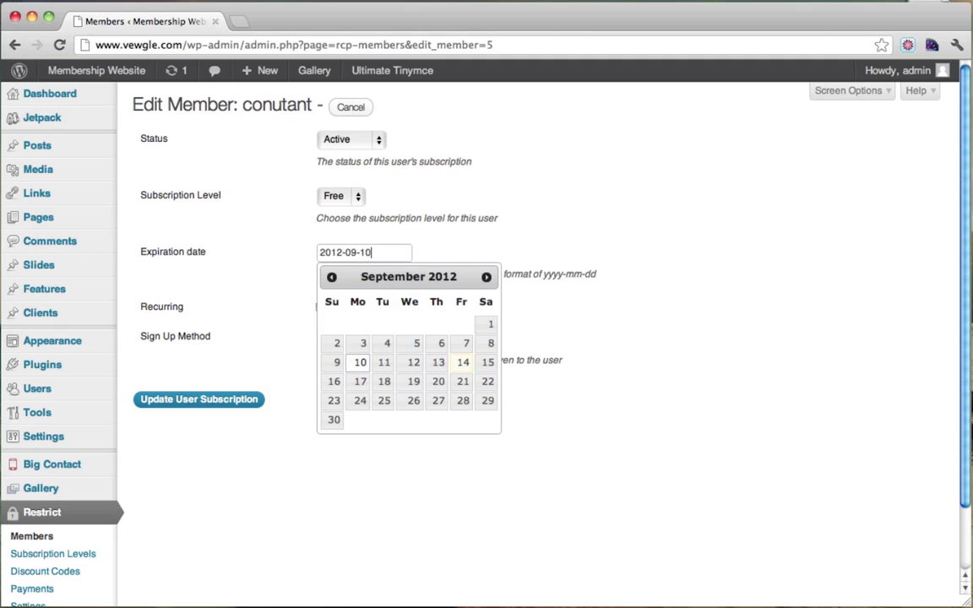
pyautogui.click(602, 253)
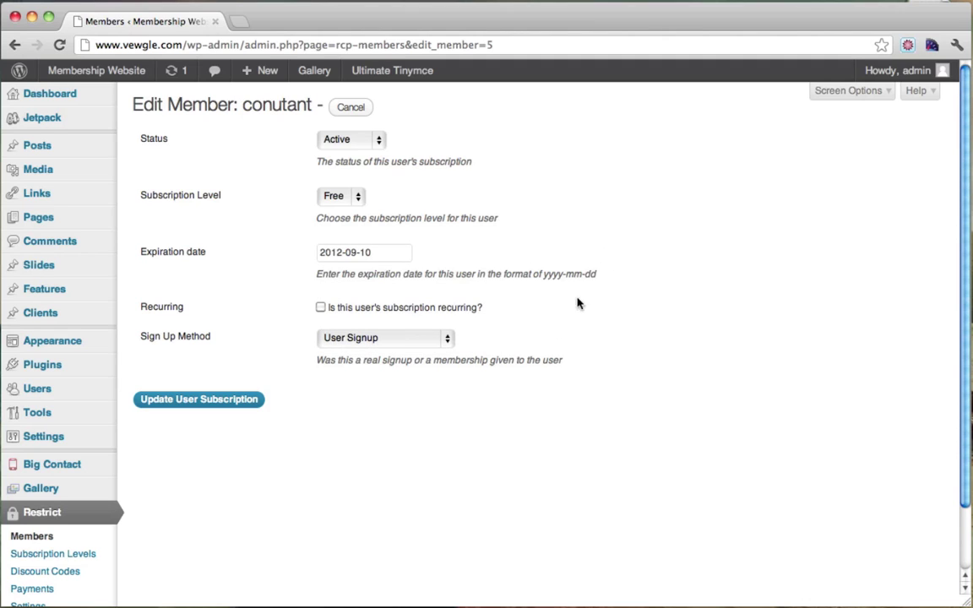
pyautogui.click(217, 401)
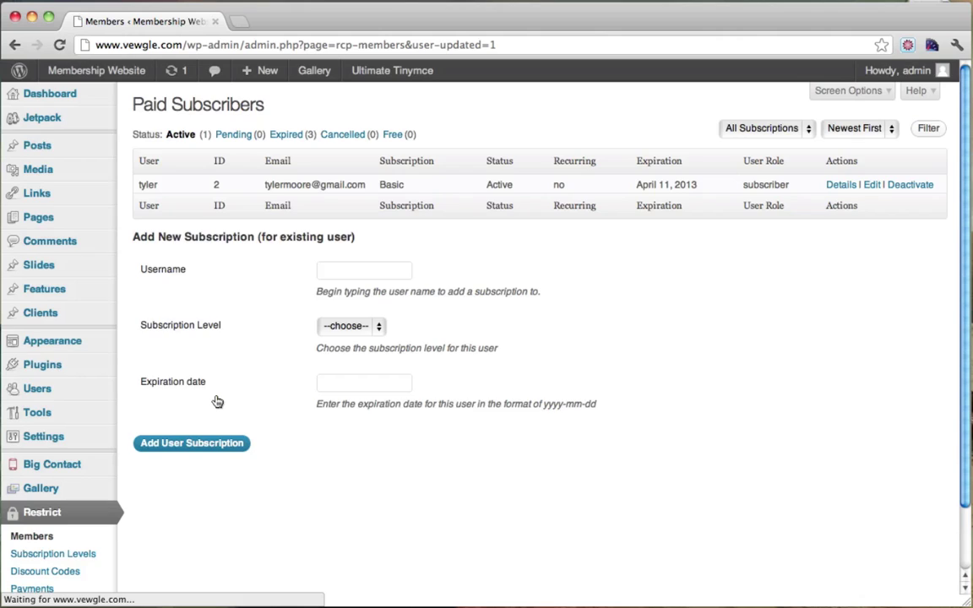
pyautogui.click(287, 137)
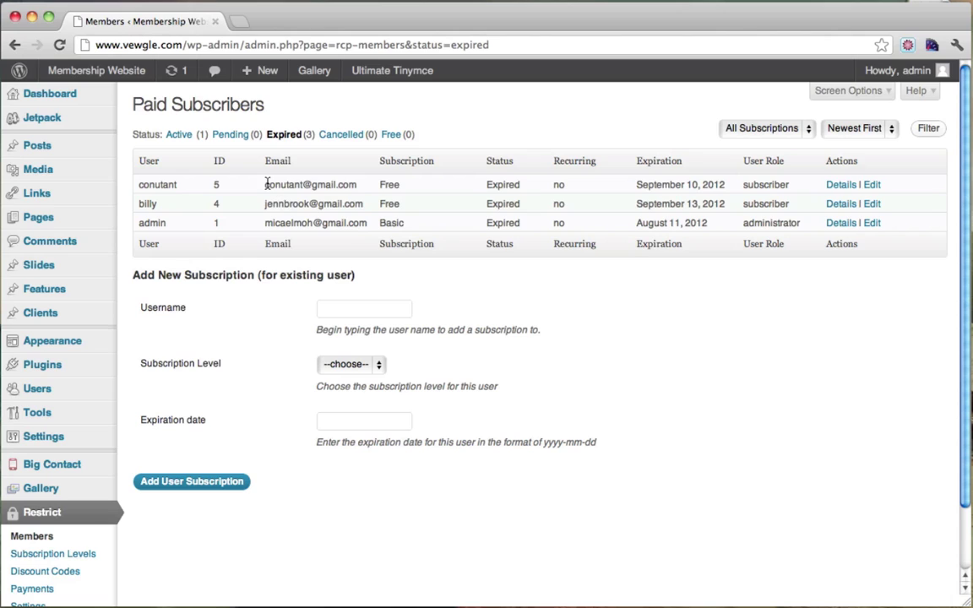
pyautogui.moveTo(266, 184); pyautogui.dragTo(807, 186)
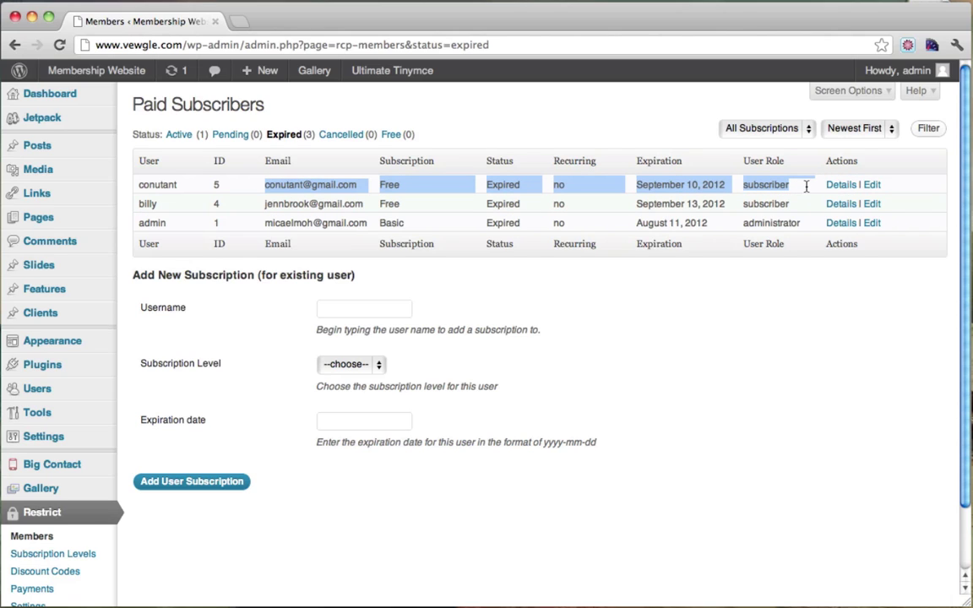
pyautogui.click(775, 189)
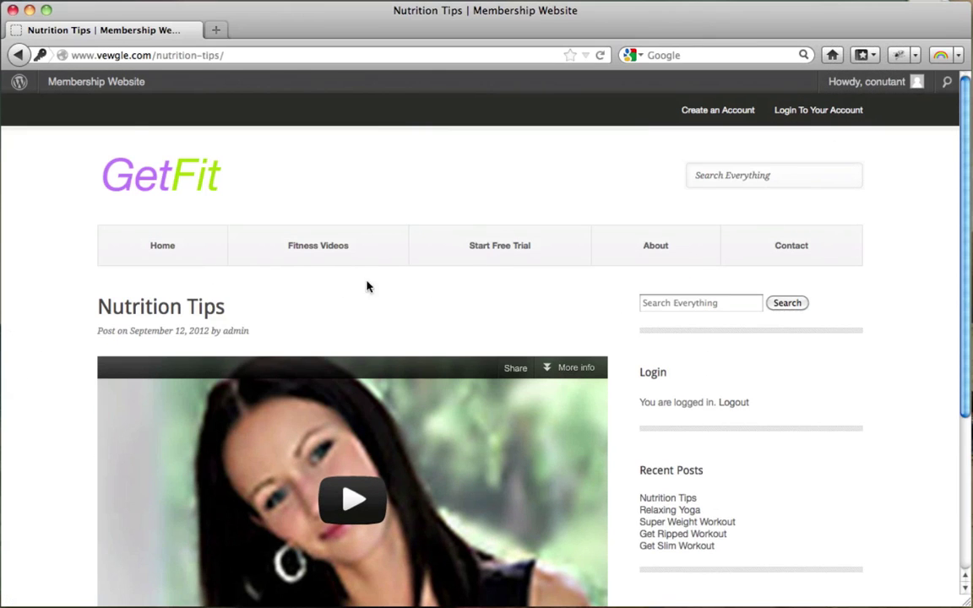
# Reload Nutrition Tips to see its paid-members notice, then follow Sign Up Here to Register!
pyautogui.click(600, 55)
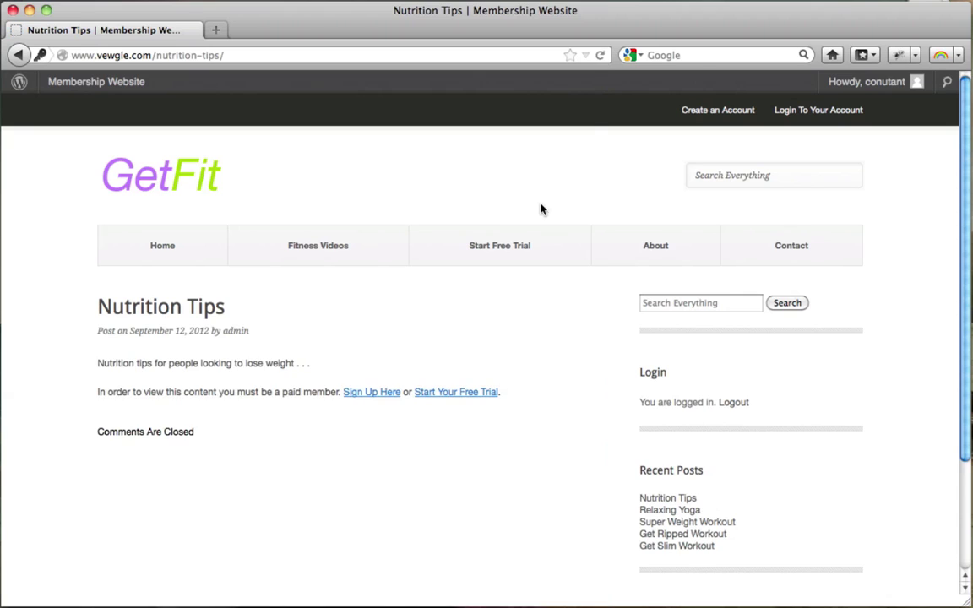
pyautogui.moveTo(134, 394); pyautogui.dragTo(322, 393)
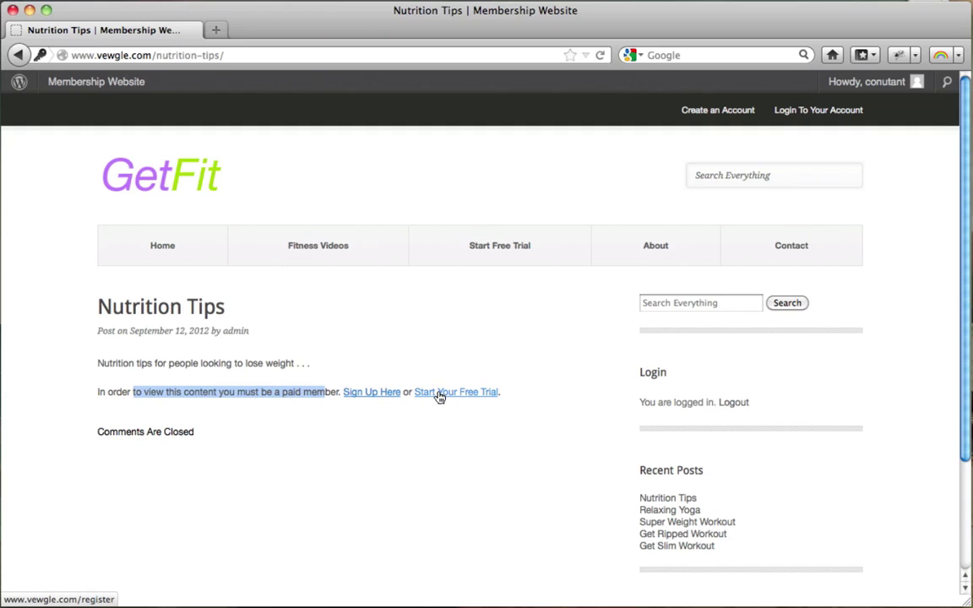
pyautogui.click(361, 394)
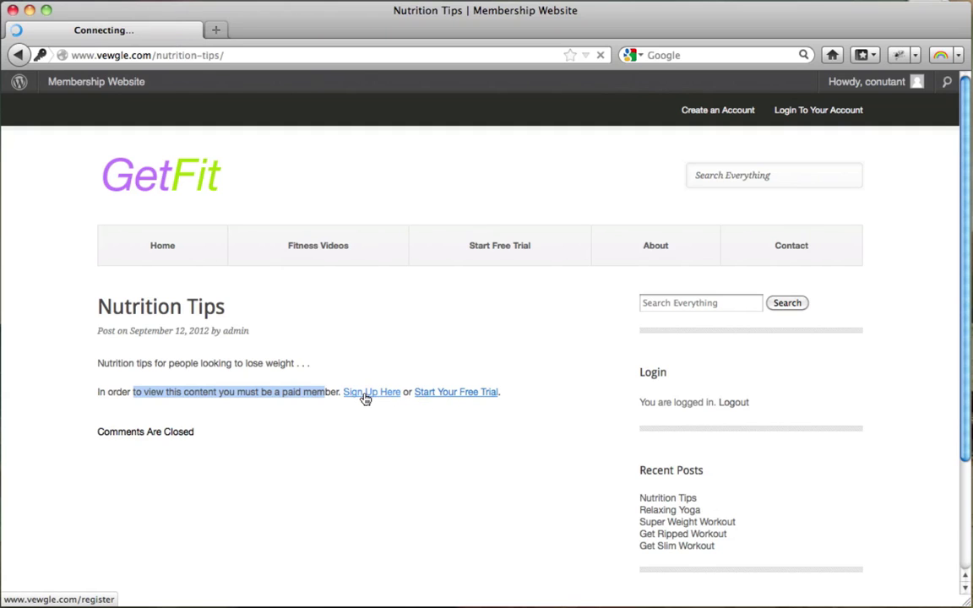
pyautogui.scroll(-1, 364, 398)
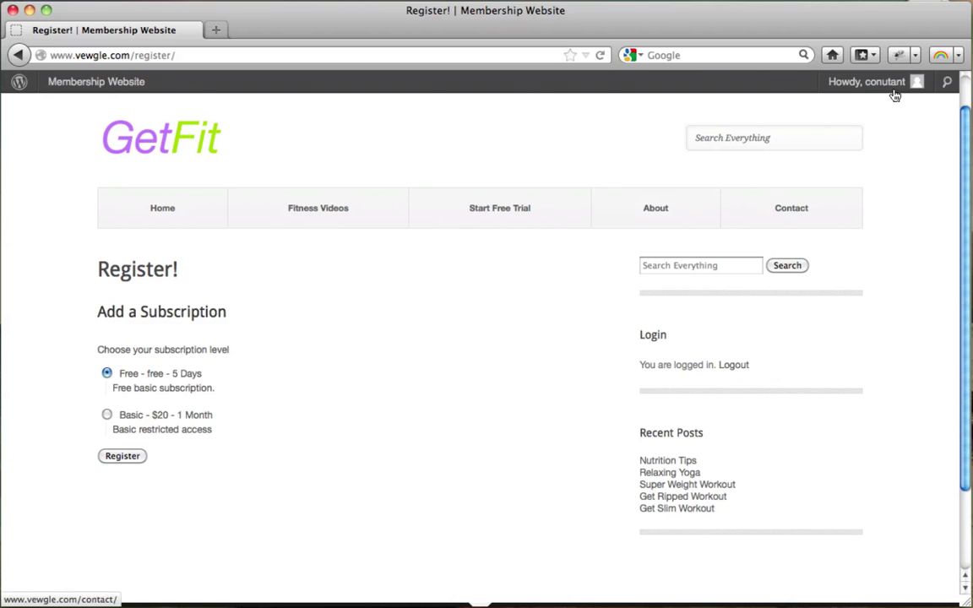
# Try registering again with the Free subscription, which is refused
pyautogui.moveTo(885, 93)
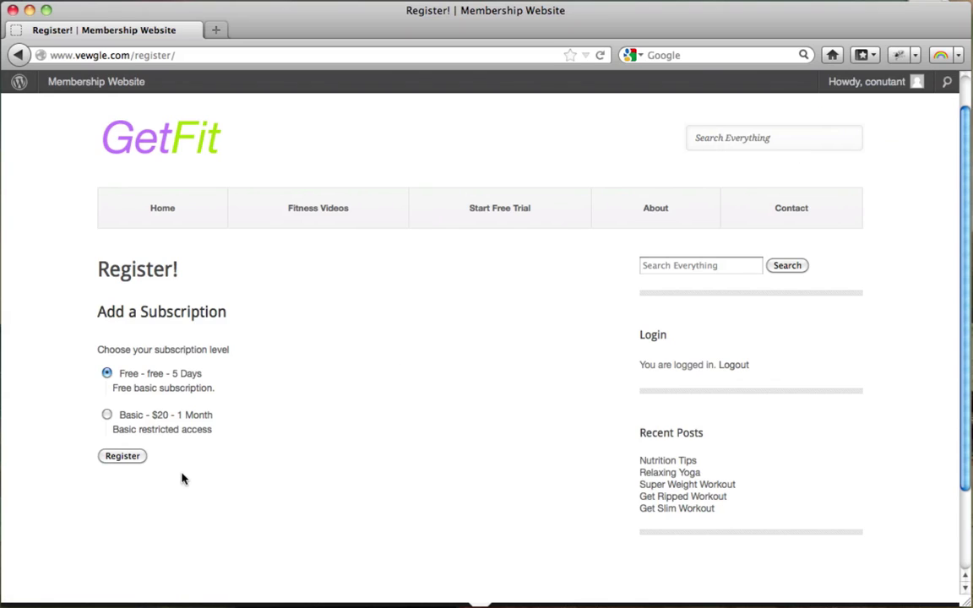
pyautogui.moveTo(115, 390); pyautogui.dragTo(190, 388)
pyautogui.click(202, 387)
pyautogui.click(127, 457)
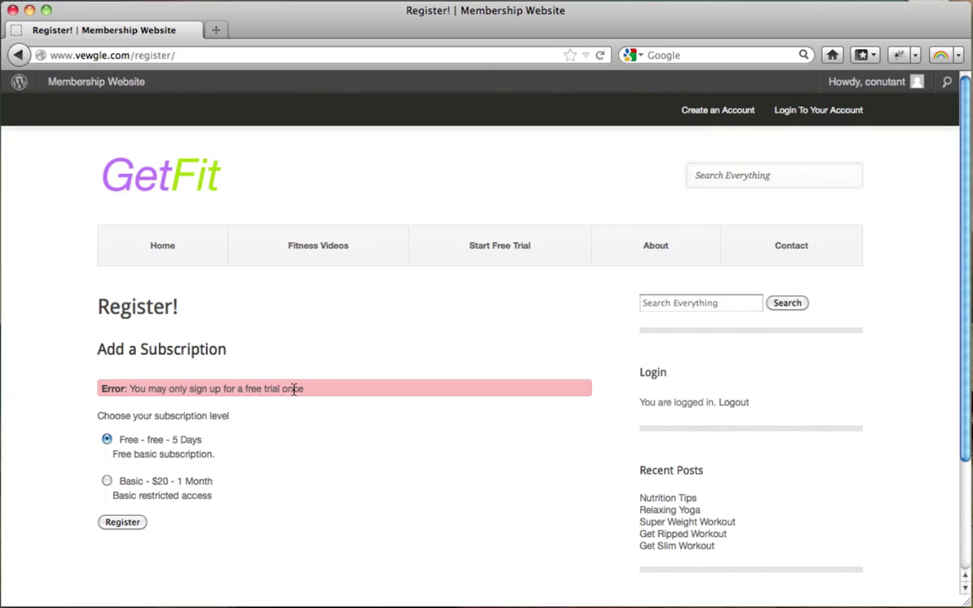
# Select Basic - $20 - 1 Month and register, reaching PayPal checkout
pyautogui.click(108, 482)
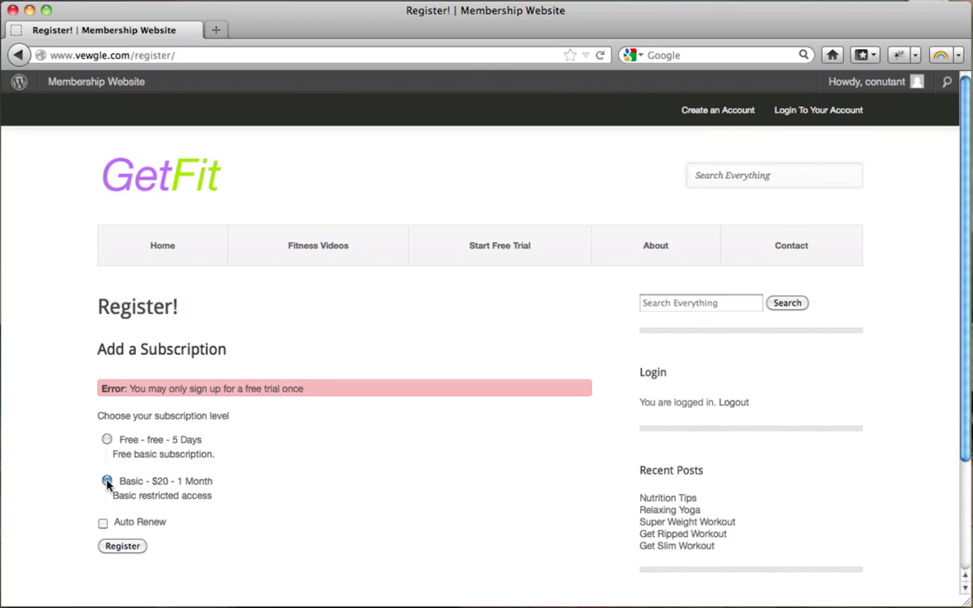
pyautogui.scroll(-1, 235, 467)
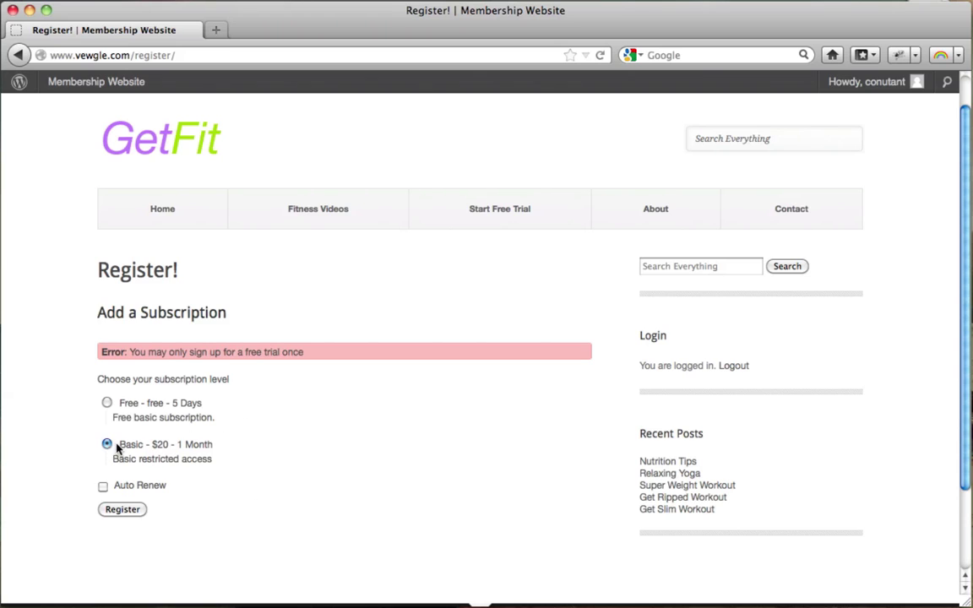
pyautogui.moveTo(127, 449); pyautogui.dragTo(219, 459)
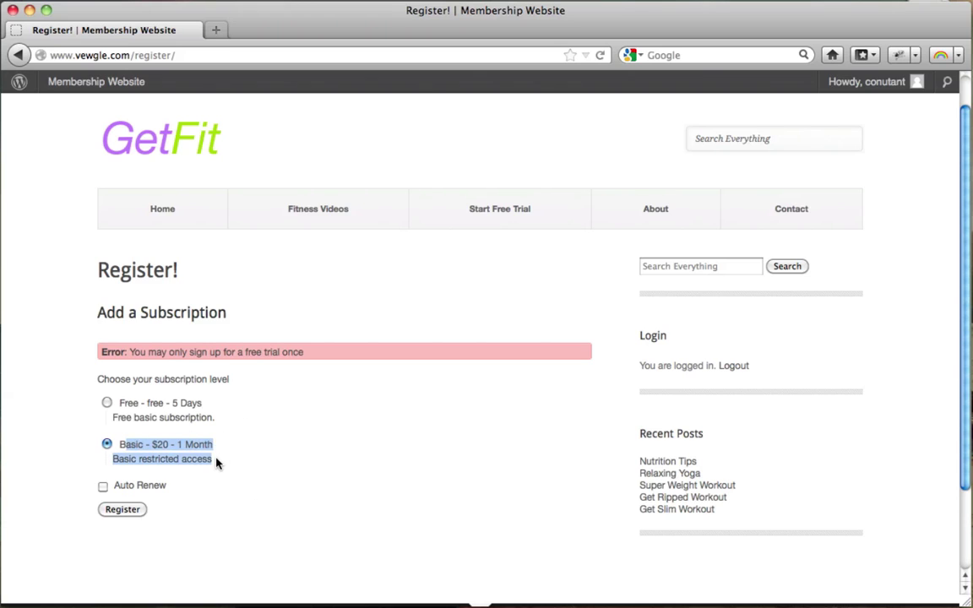
pyautogui.click(218, 461)
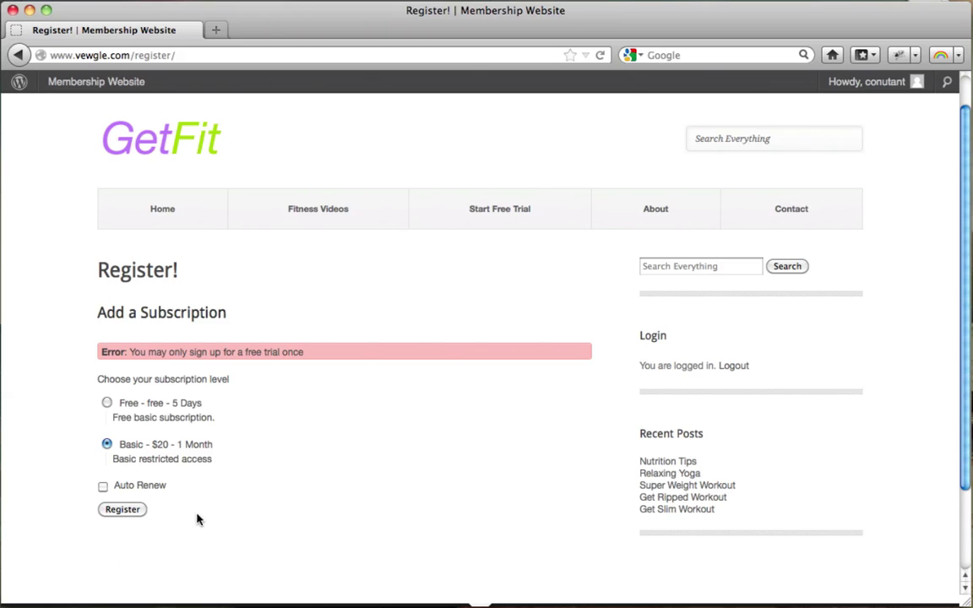
pyautogui.click(123, 511)
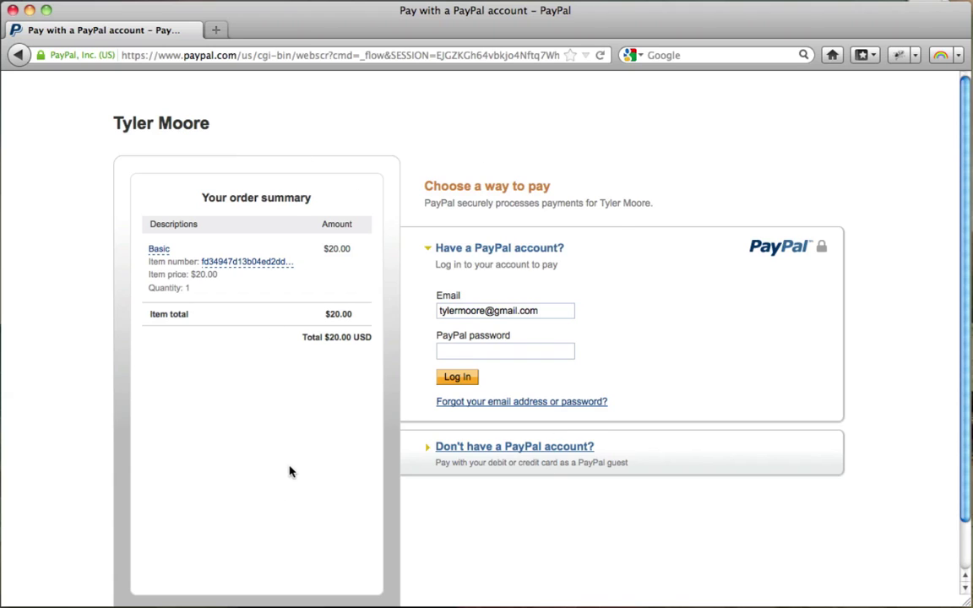
# Choose to pay by card without a PayPal account and look over the card form
pyautogui.click(454, 448)
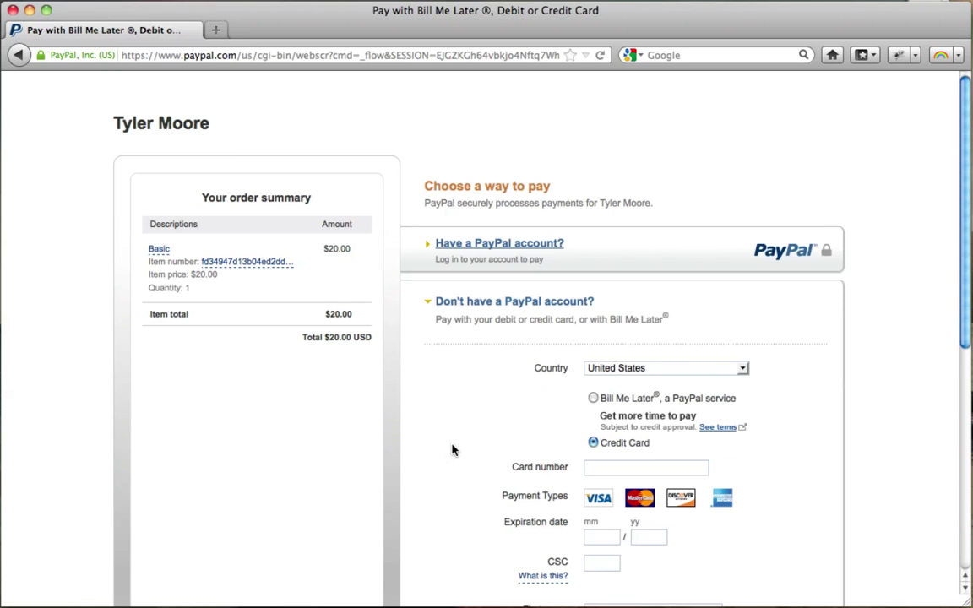
pyautogui.scroll(-1, 452, 450)
pyautogui.scroll(-10, 452, 449)
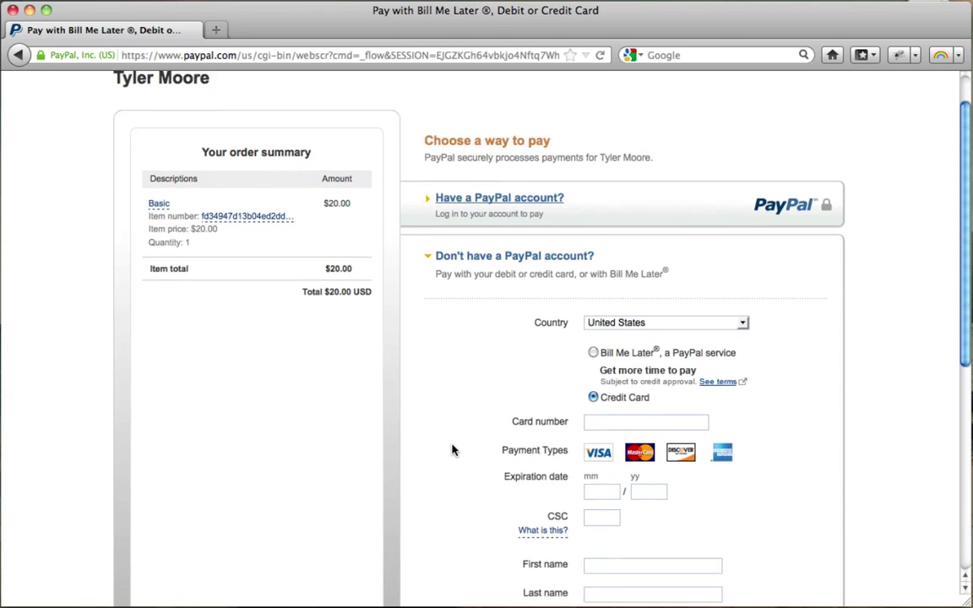
pyautogui.scroll(12, 452, 449)
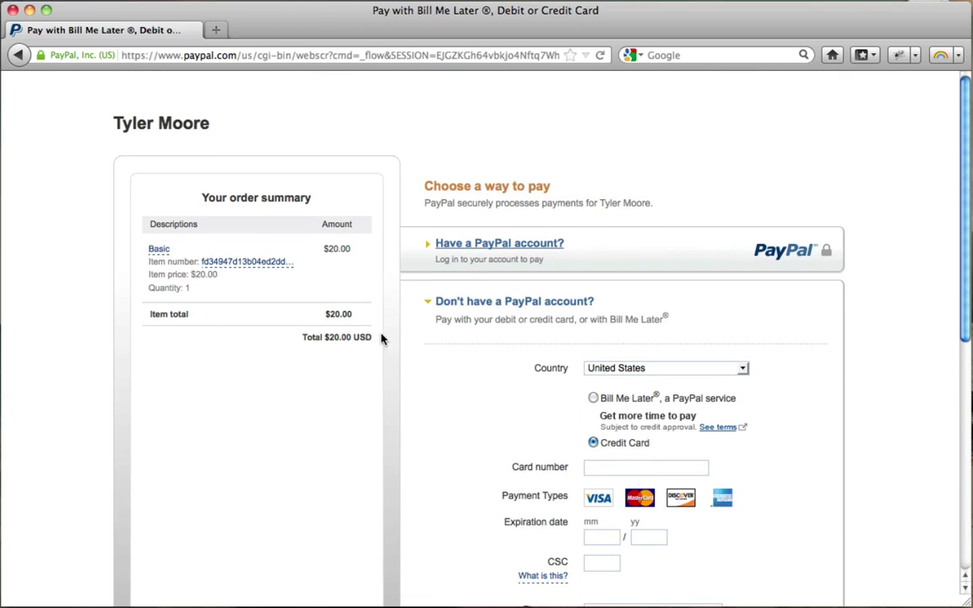
pyautogui.scroll(-8, 729, 287)
pyautogui.scroll(1, 731, 288)
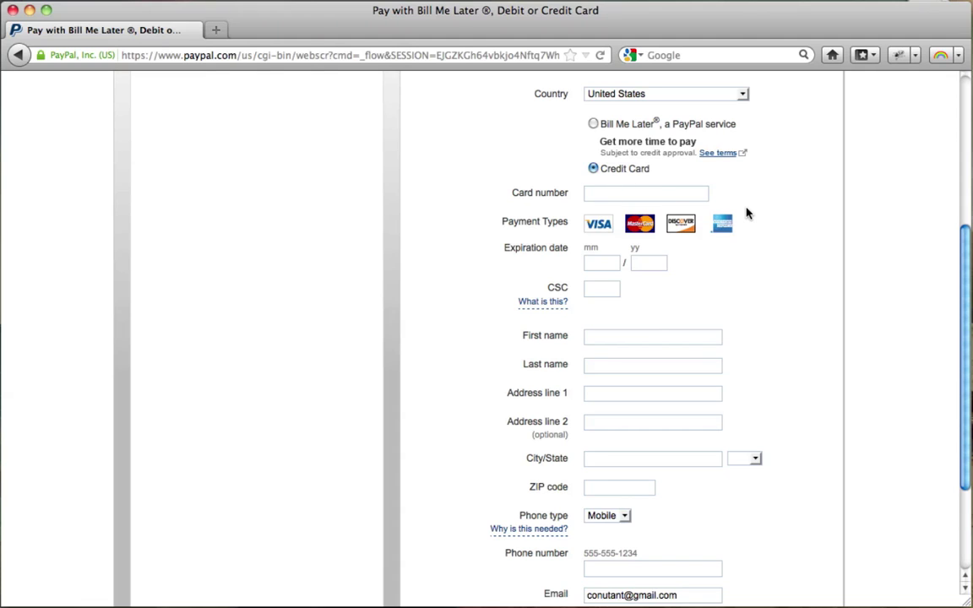
pyautogui.scroll(-3, 747, 214)
pyautogui.scroll(3, 747, 214)
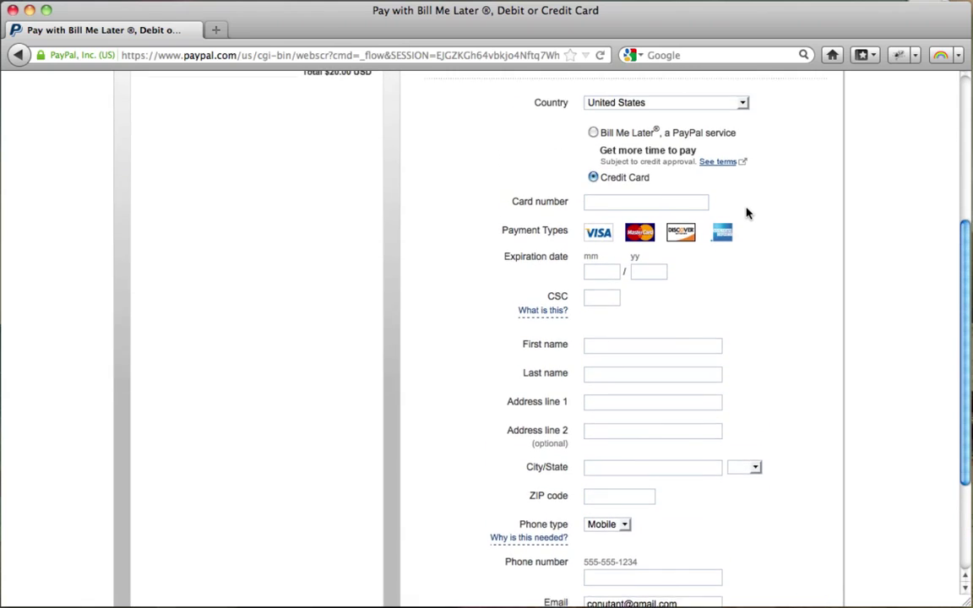
pyautogui.scroll(1, 747, 213)
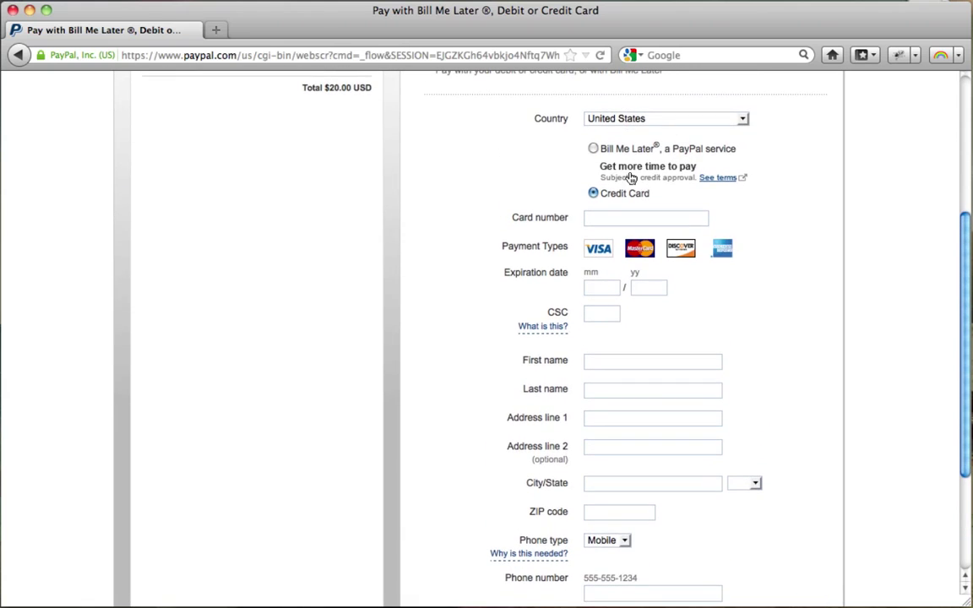
pyautogui.scroll(-3, 631, 177)
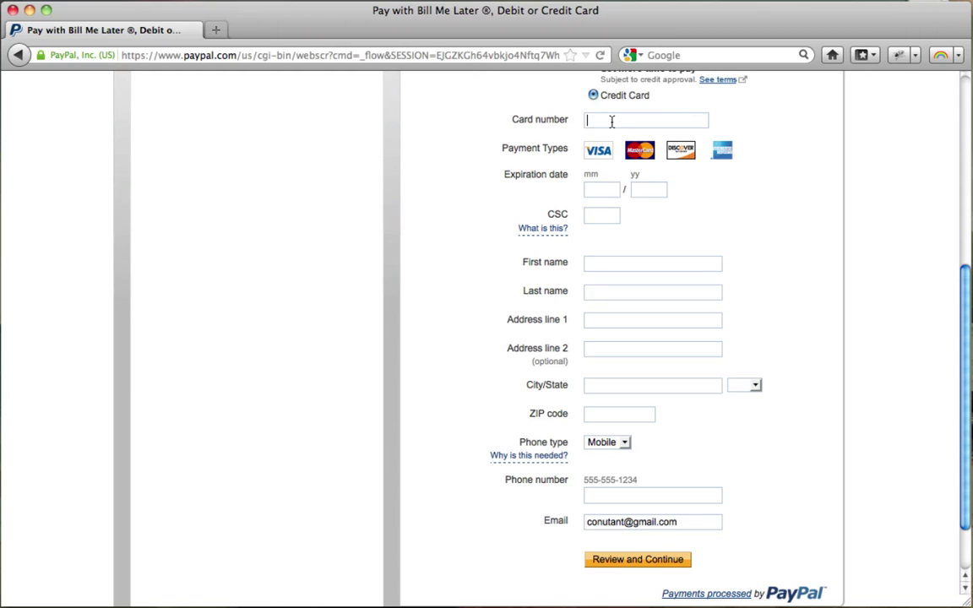
# Fill in the card and billing details, review, and pay the $20.00 order
pyautogui.press('super+v')
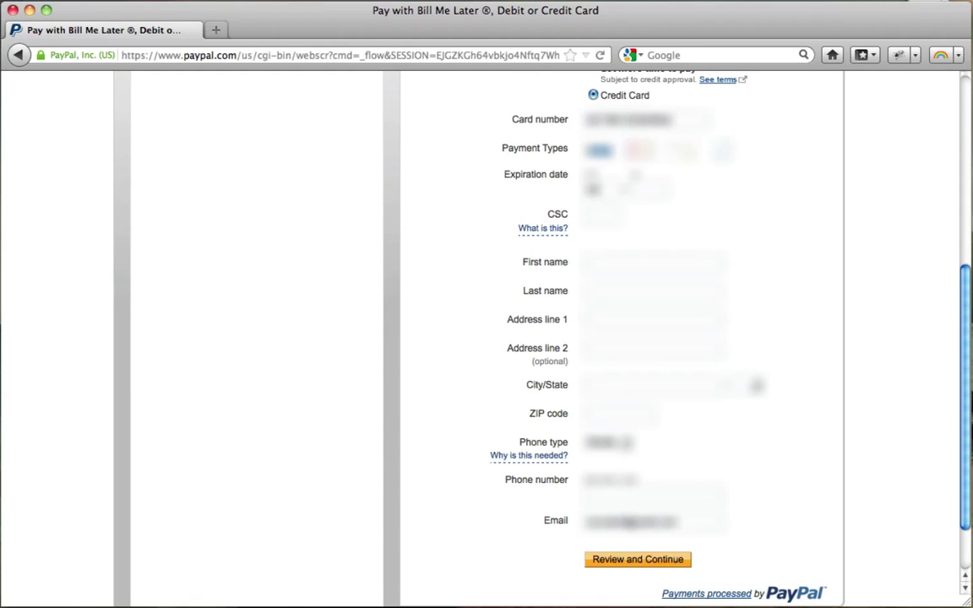
pyautogui.write('1')
pyautogui.click(594, 217)
pyautogui.press('super+backslash')
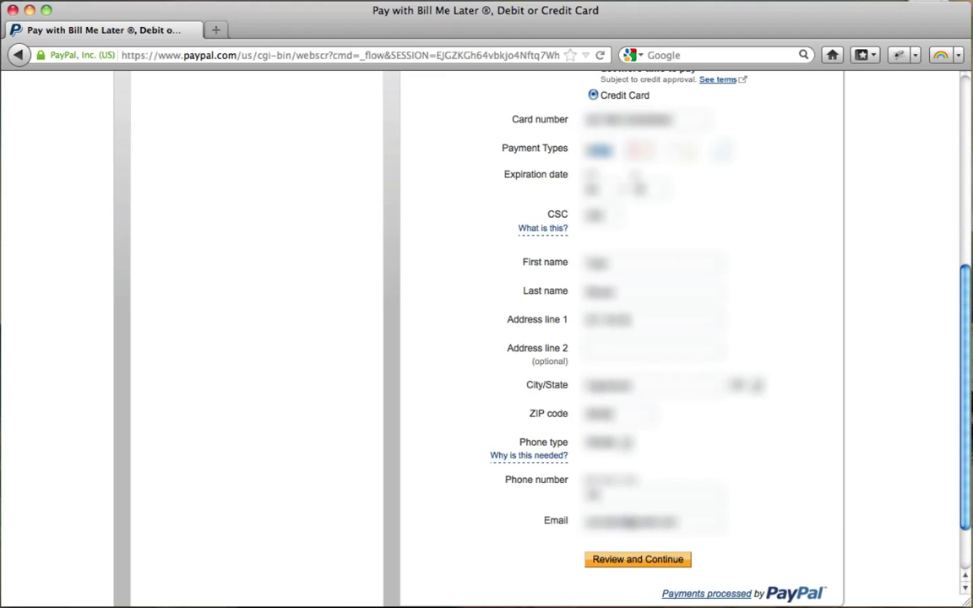
pyautogui.click(626, 561)
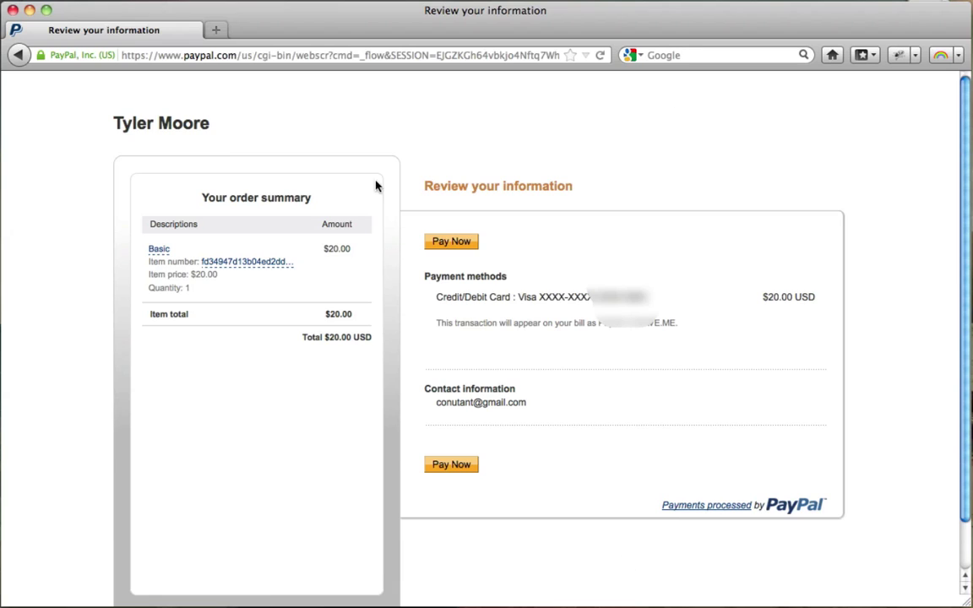
pyautogui.click(452, 244)
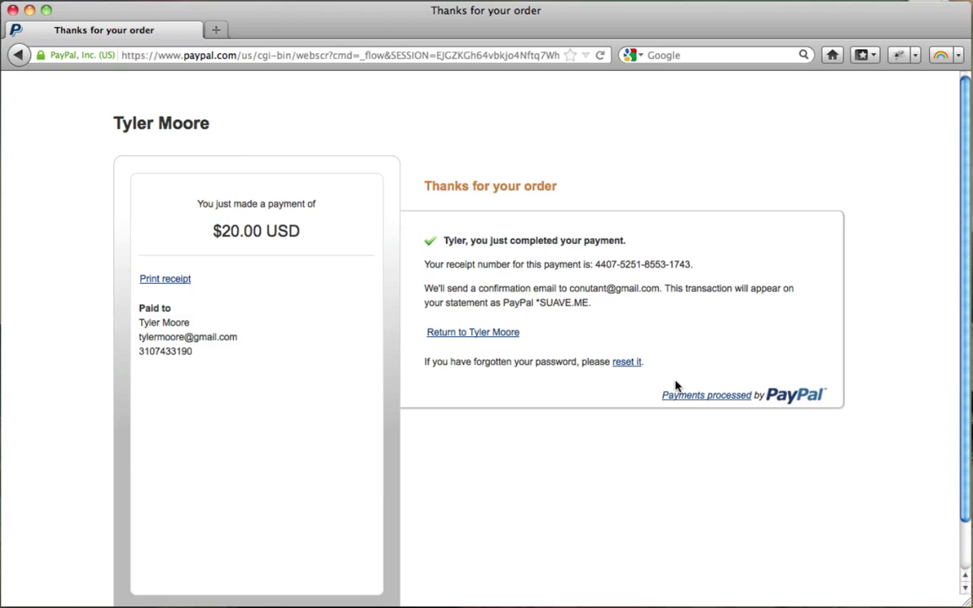
pyautogui.click(313, 58)
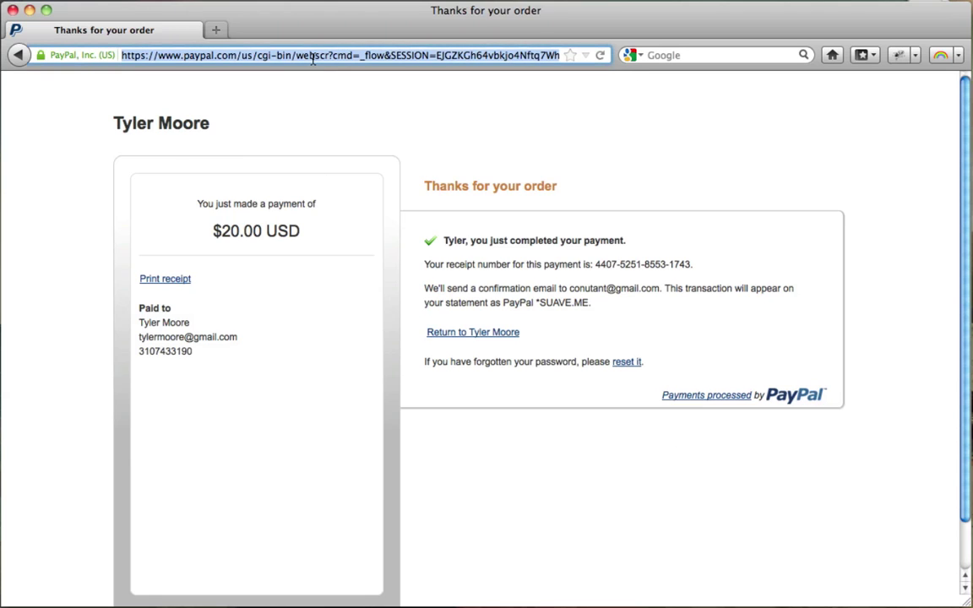
pyautogui.write('www.vewgle.com/')
pyautogui.press('Return')
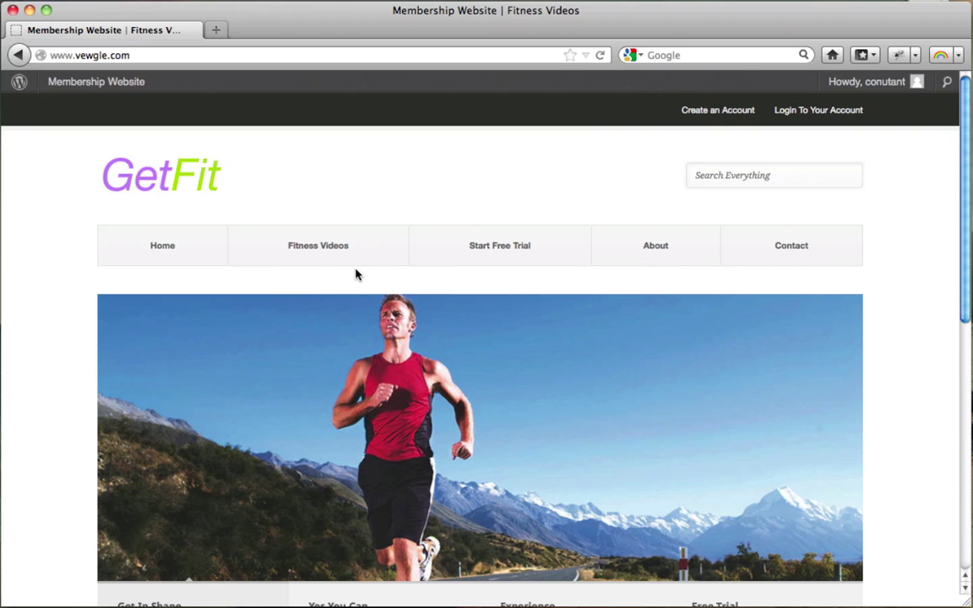
pyautogui.click(309, 249)
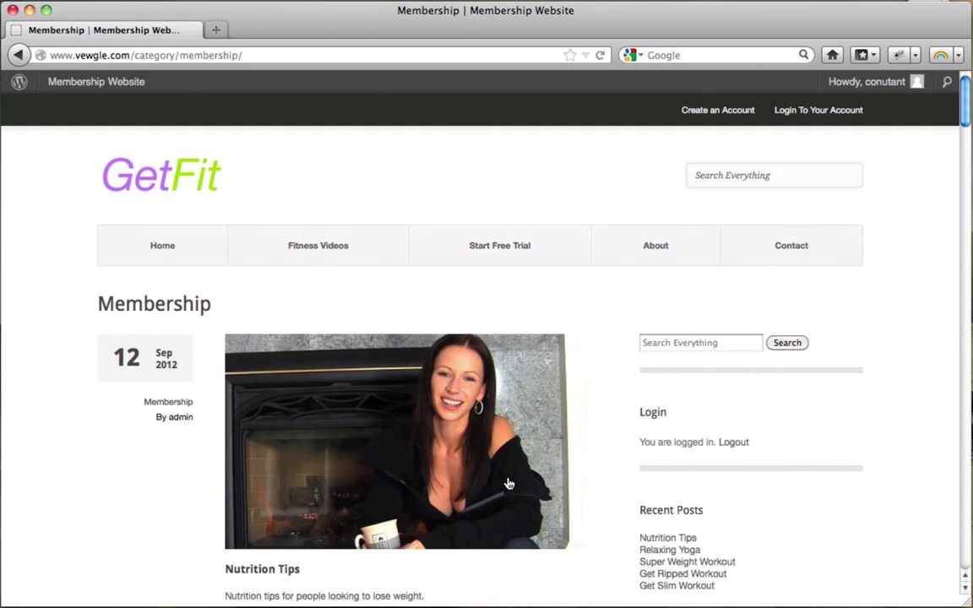
pyautogui.scroll(-2, 636, 305)
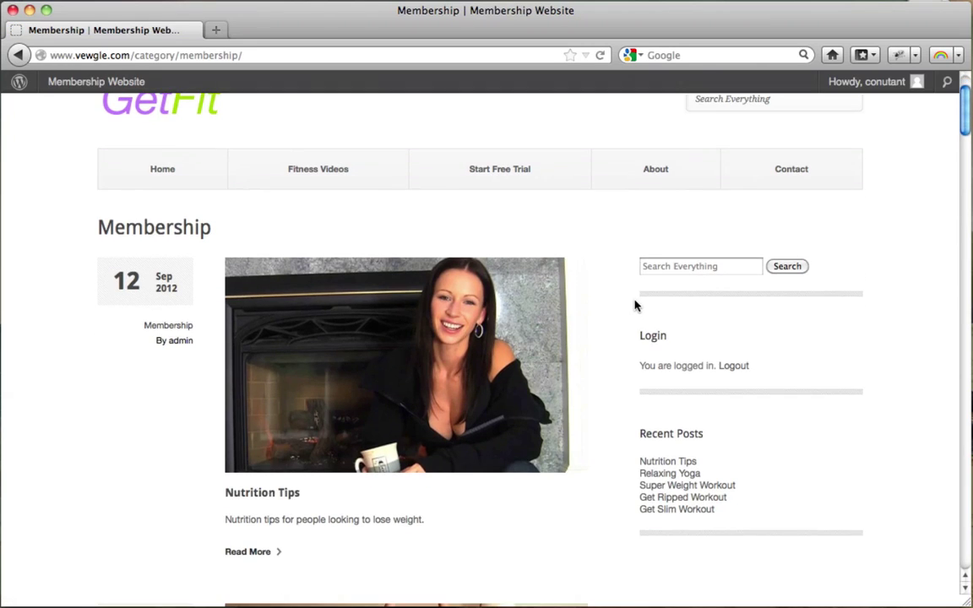
pyautogui.scroll(2, 636, 306)
pyautogui.scroll(-4, 635, 306)
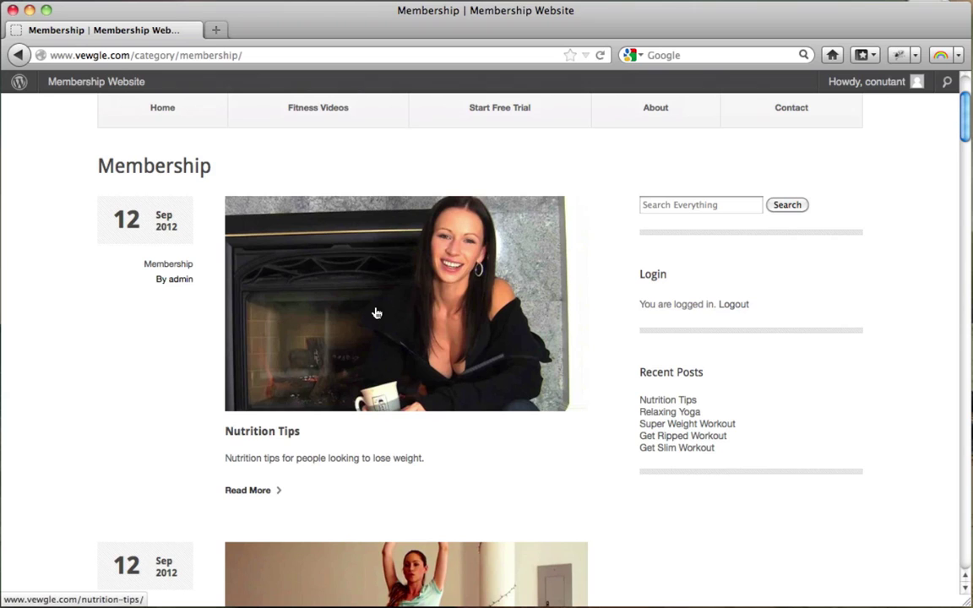
pyautogui.click(331, 321)
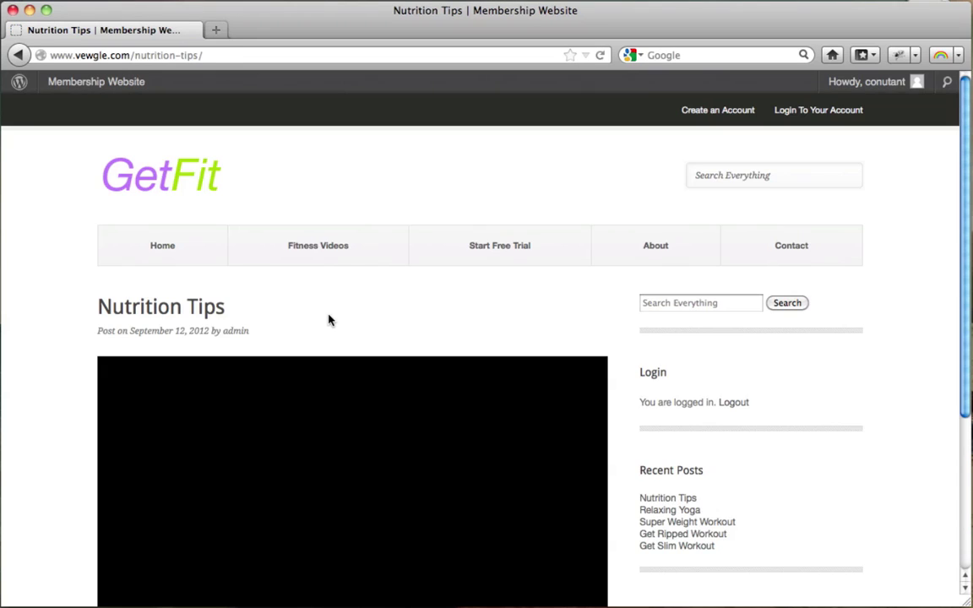
pyautogui.scroll(-1, 331, 321)
pyautogui.scroll(-3, 330, 321)
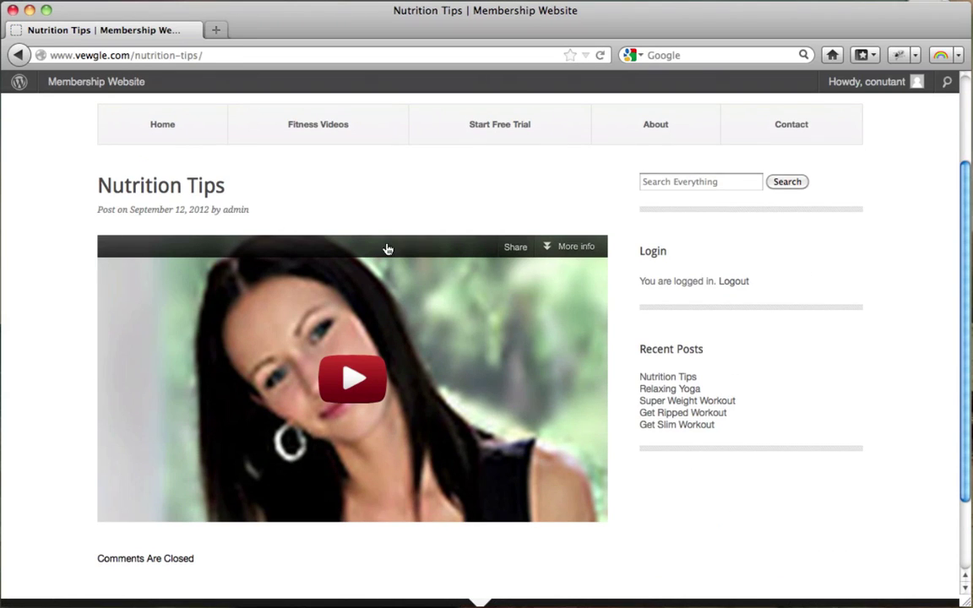
pyautogui.scroll(3, 319, 365)
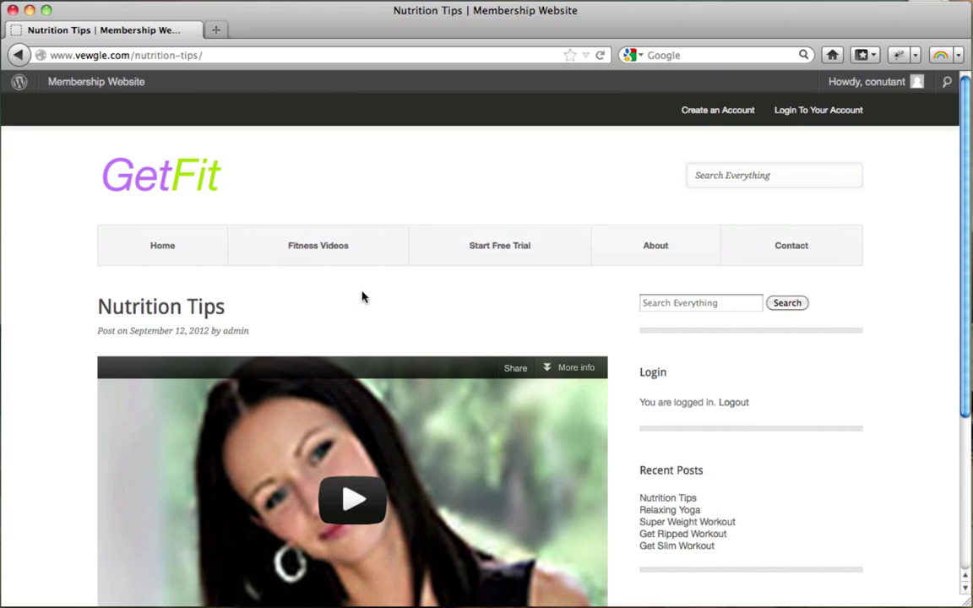
pyautogui.scroll(-5, 564, 287)
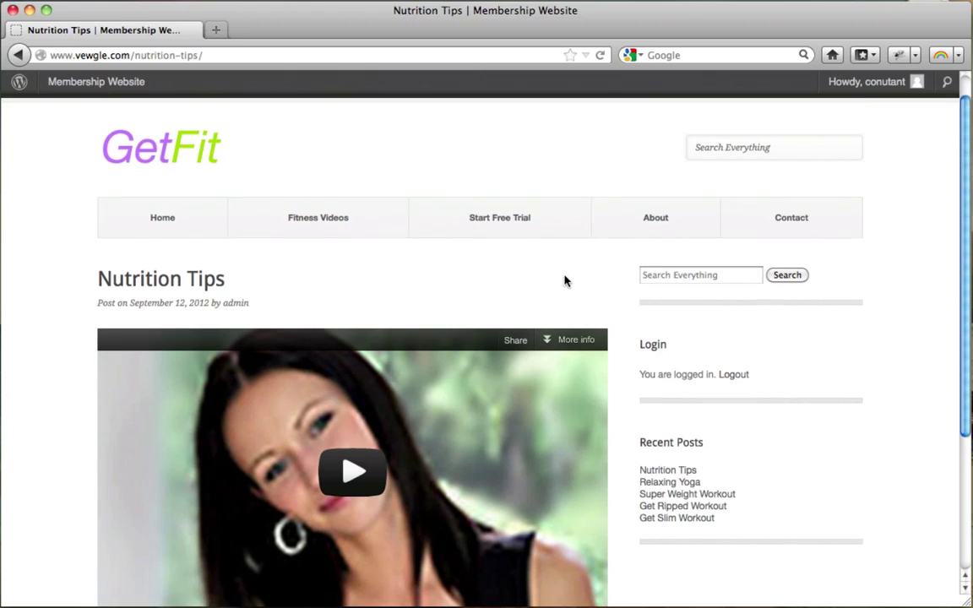
pyautogui.scroll(4, 480, 350)
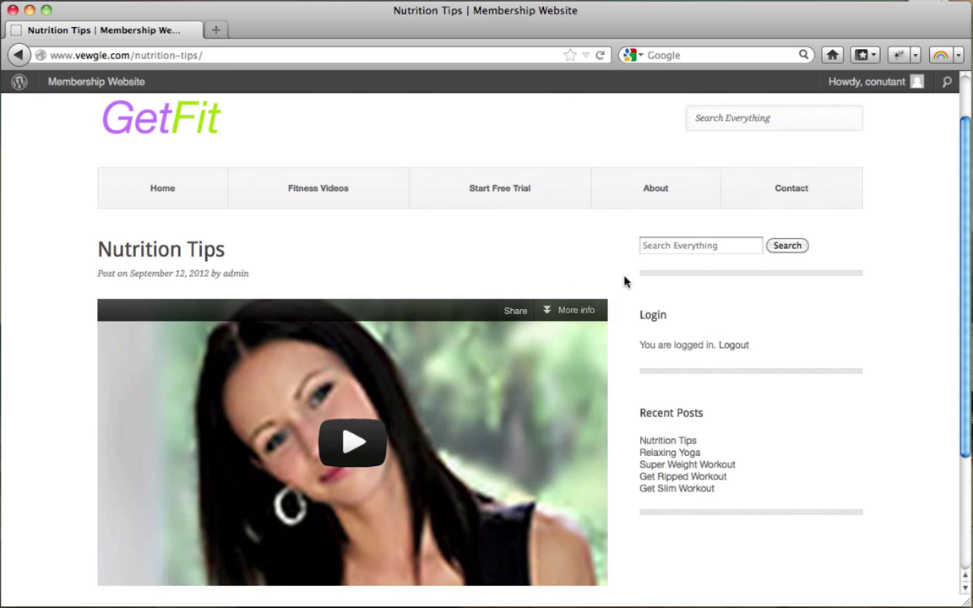
pyautogui.scroll(2, 260, 215)
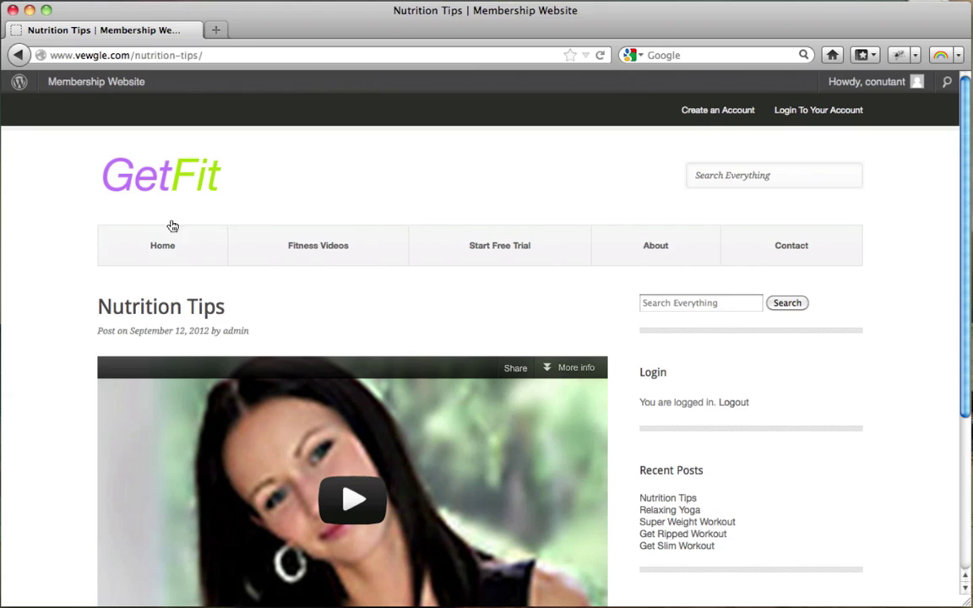
# Refresh Restrict > Members and filter to Active to find the new member's Basic subscription
pyautogui.click(30, 12)
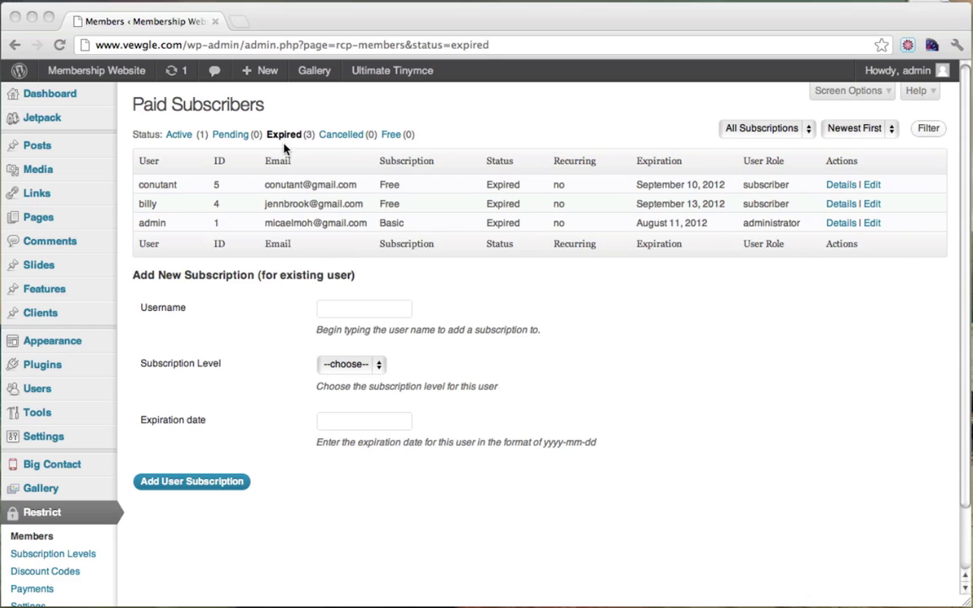
pyautogui.click(57, 44)
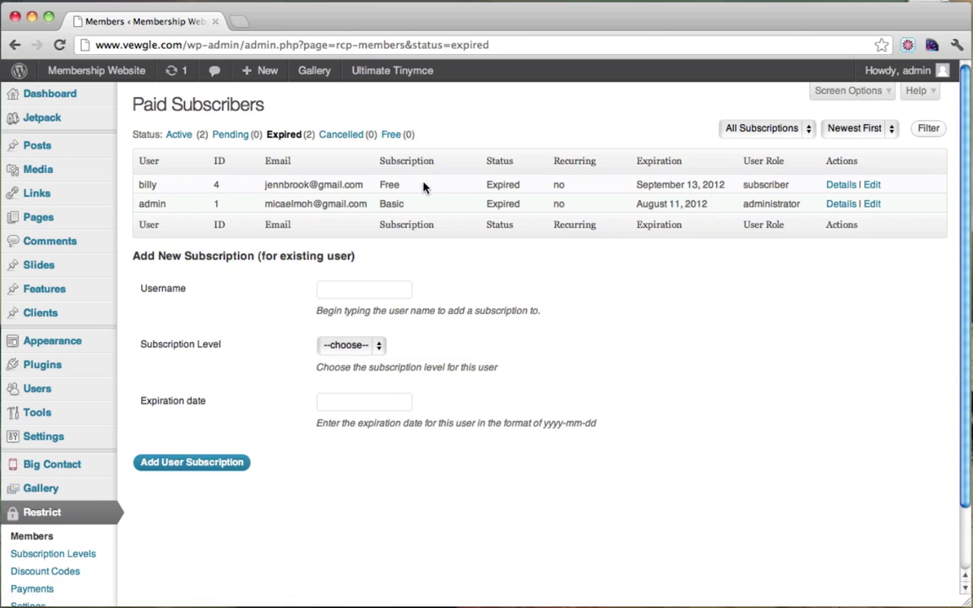
pyautogui.click(171, 136)
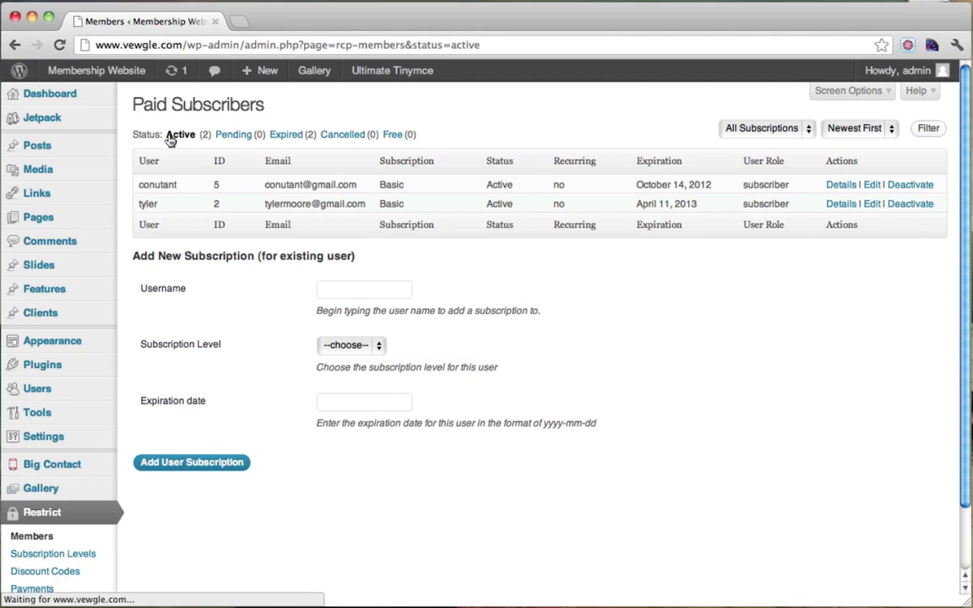
pyautogui.moveTo(266, 187); pyautogui.dragTo(425, 186)
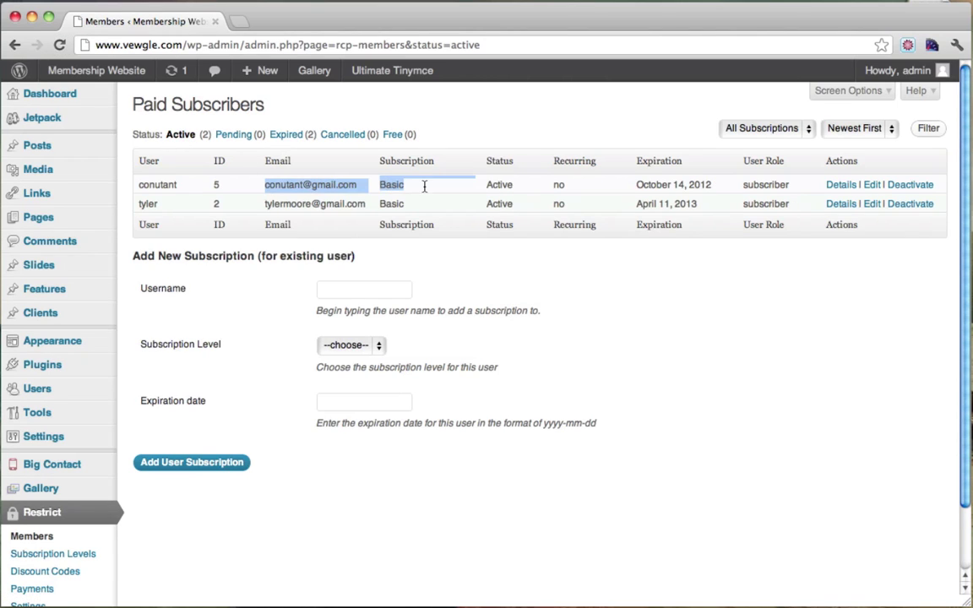
pyautogui.moveTo(495, 190); pyautogui.dragTo(761, 191)
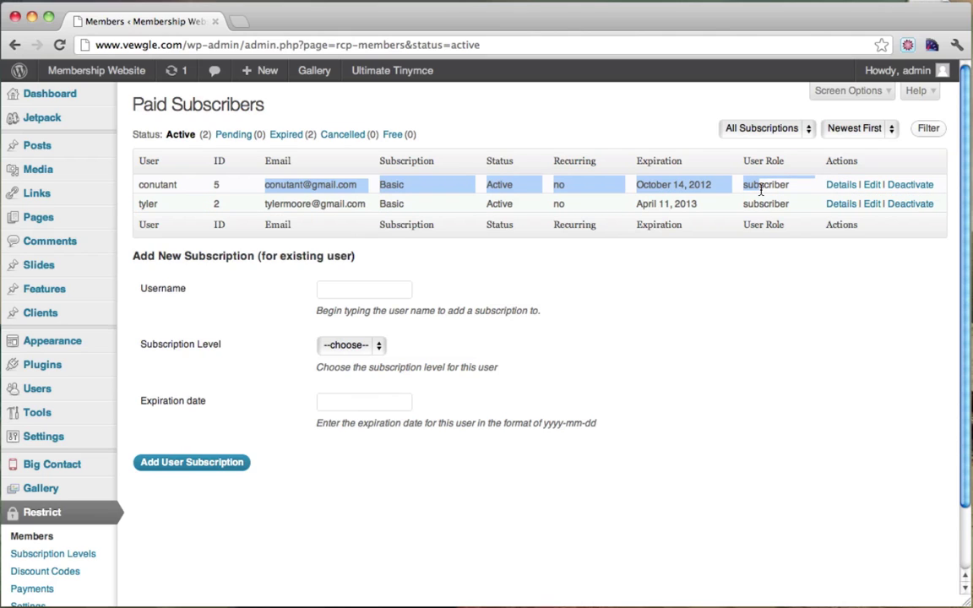
pyautogui.click(761, 190)
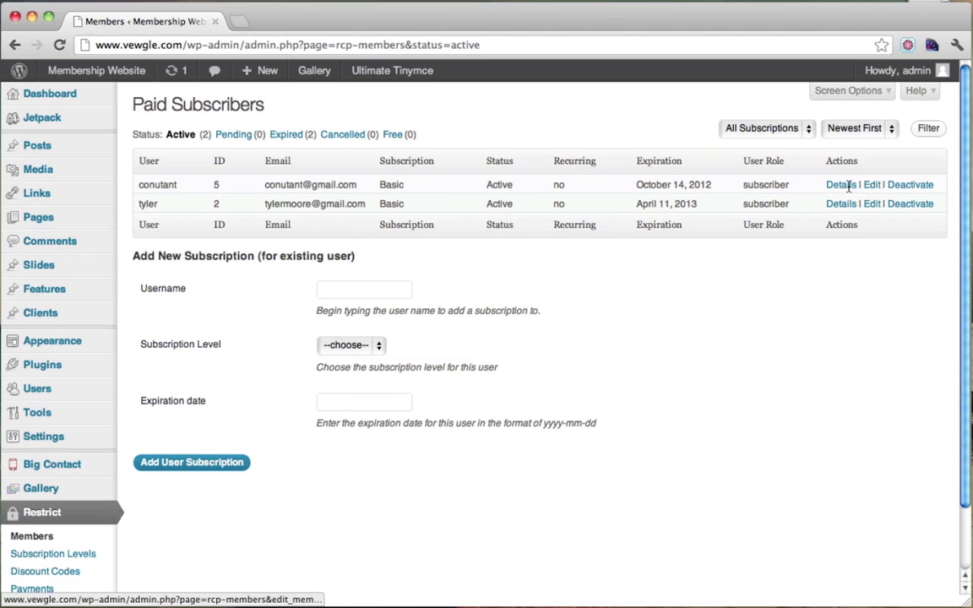
# Check the member's details for the $20.00 payment, then go to the GetFit home page
pyautogui.click(835, 186)
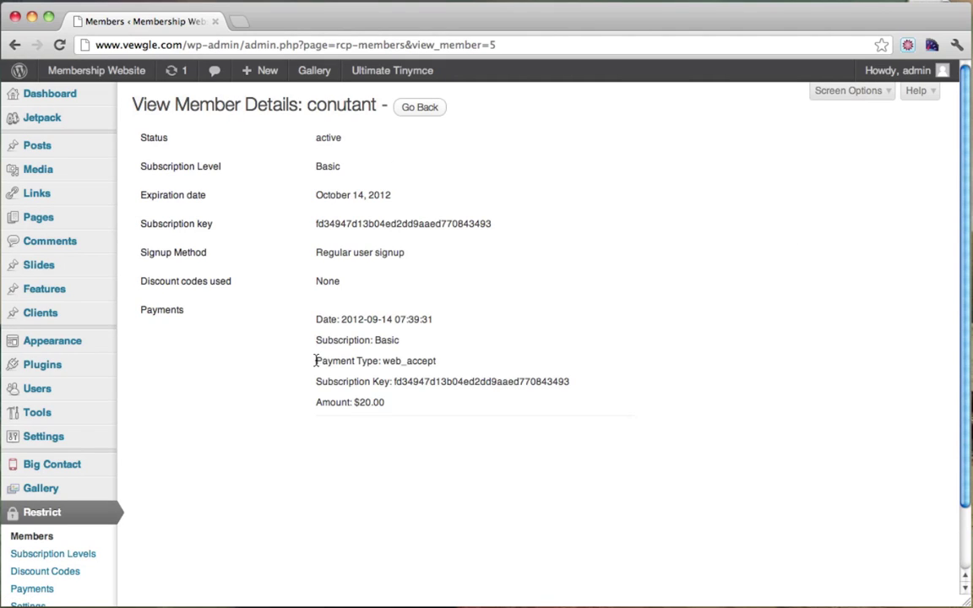
pyautogui.moveTo(315, 361); pyautogui.dragTo(300, 397)
pyautogui.click(376, 364)
pyautogui.click(67, 73)
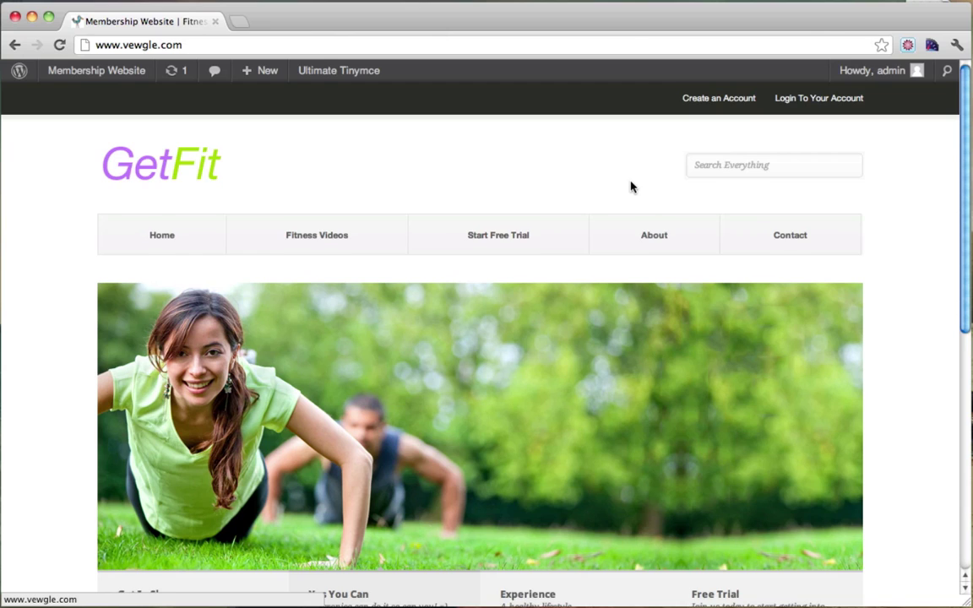
pyautogui.scroll(-1, 541, 215)
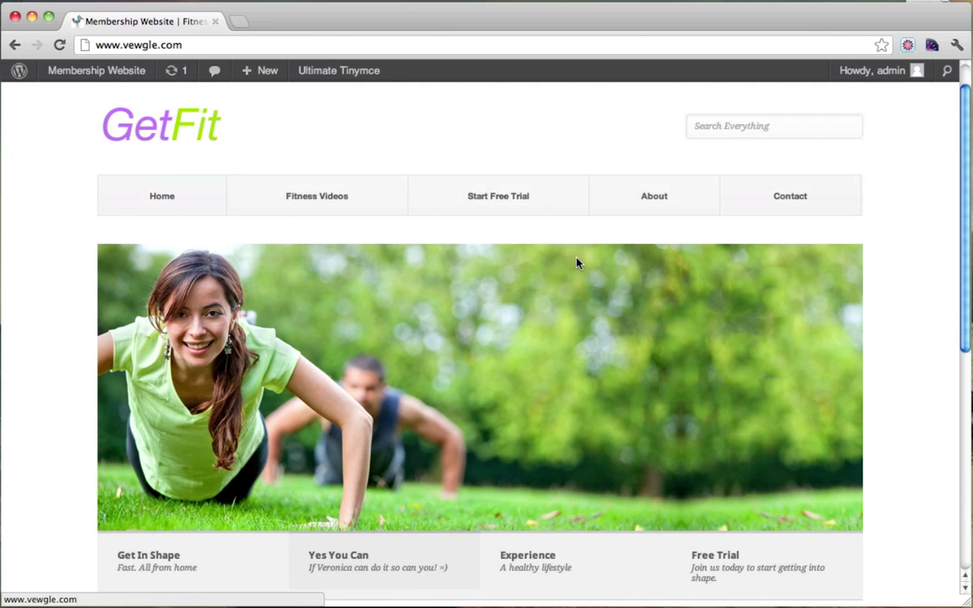
pyautogui.scroll(-2, 578, 263)
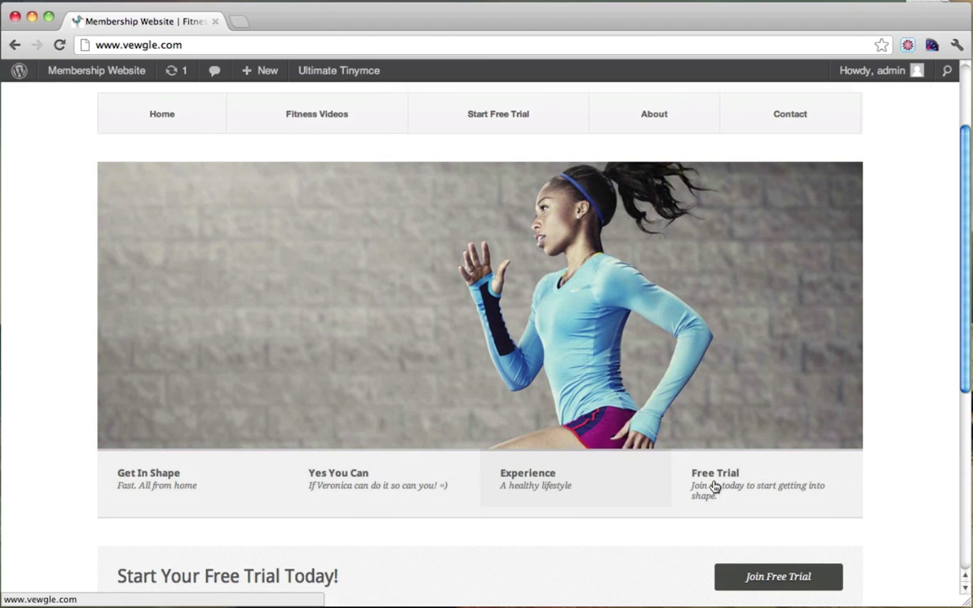
pyautogui.scroll(-3, 714, 488)
pyautogui.moveTo(143, 467); pyautogui.dragTo(327, 471)
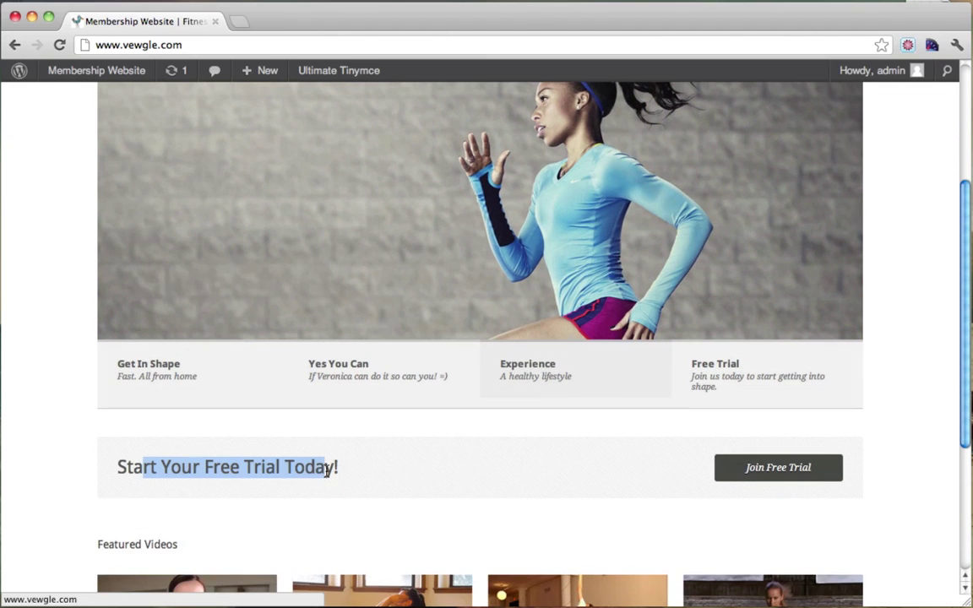
pyautogui.scroll(-5, 775, 471)
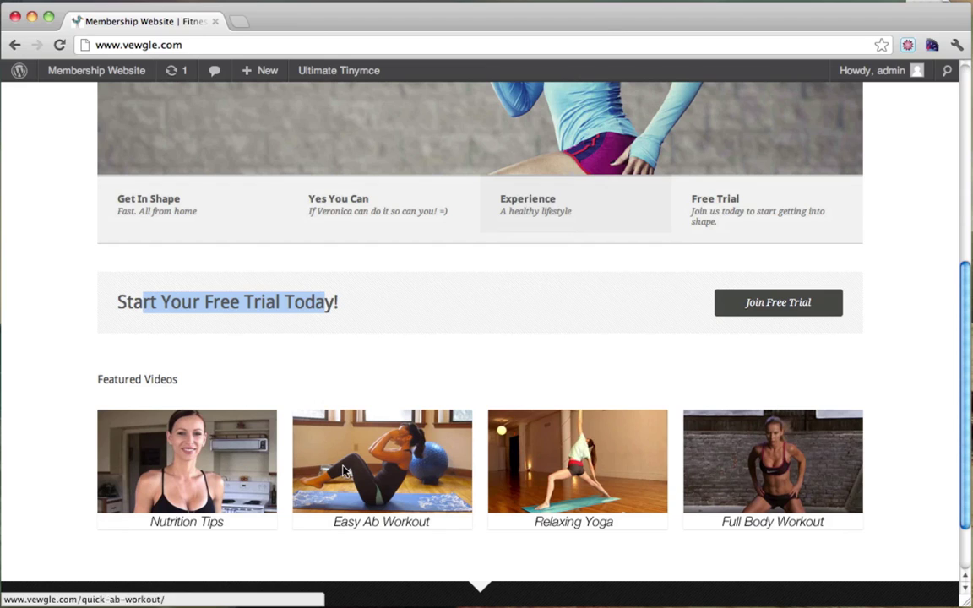
pyautogui.click(422, 456)
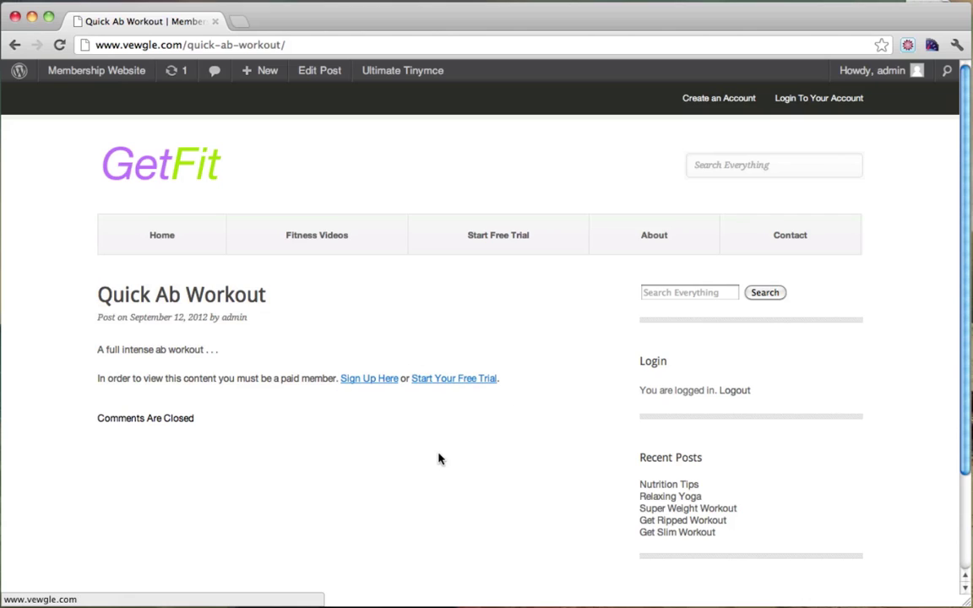
pyautogui.click(161, 178)
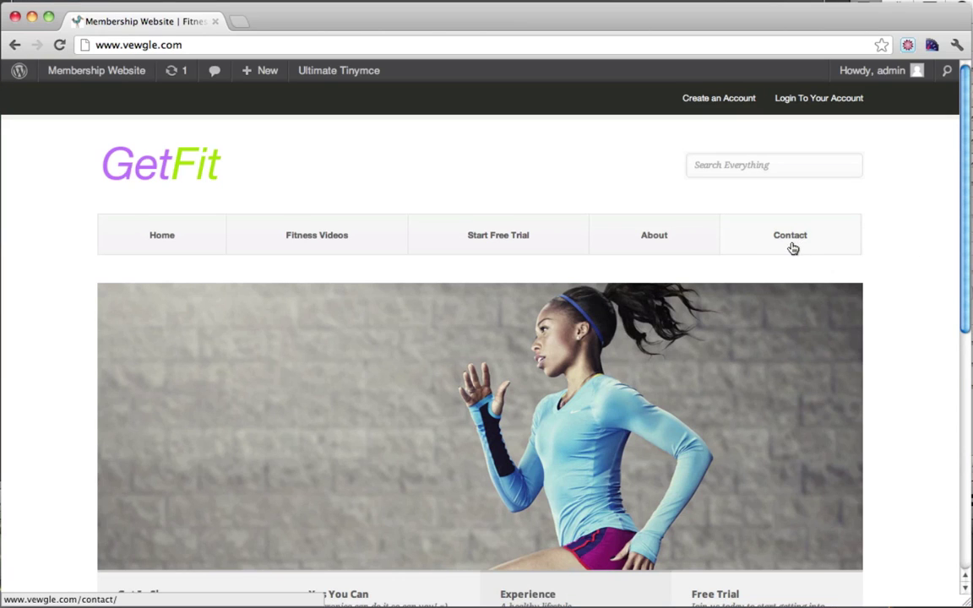
# Open the GetFit Contact page and scroll through it
pyautogui.click(793, 237)
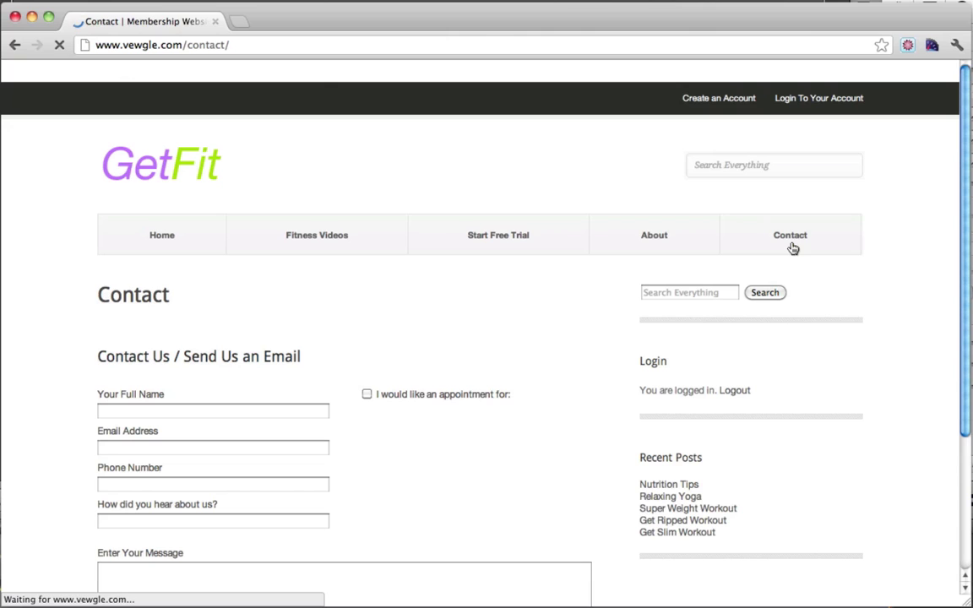
pyautogui.scroll(-1, 486, 319)
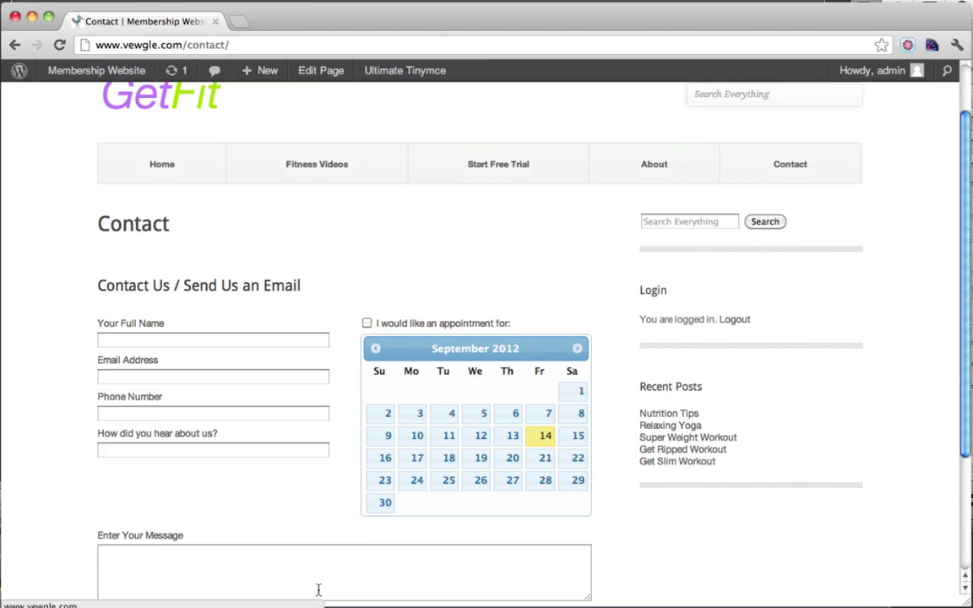
pyautogui.scroll(-1, 433, 505)
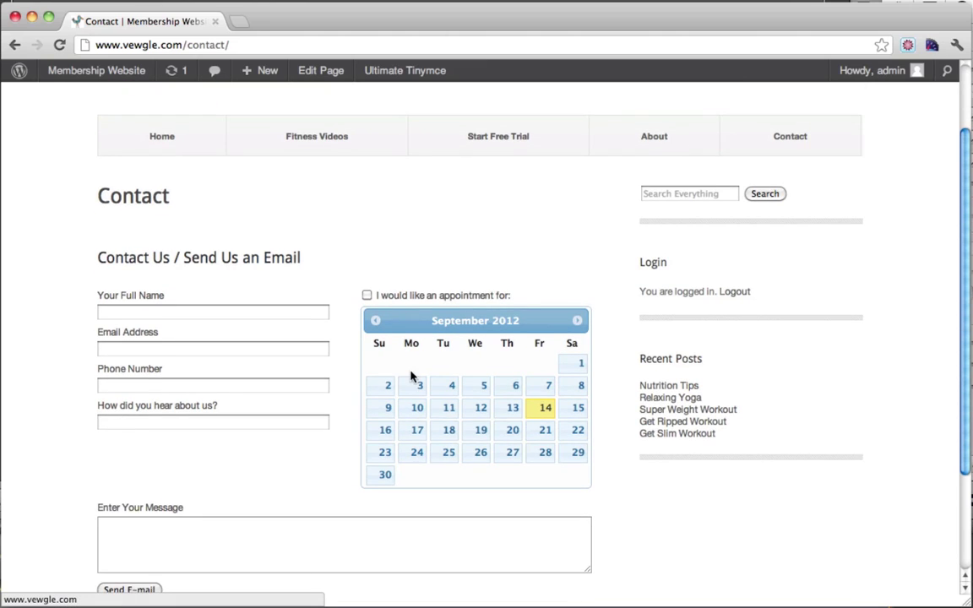
pyautogui.scroll(-3, 507, 296)
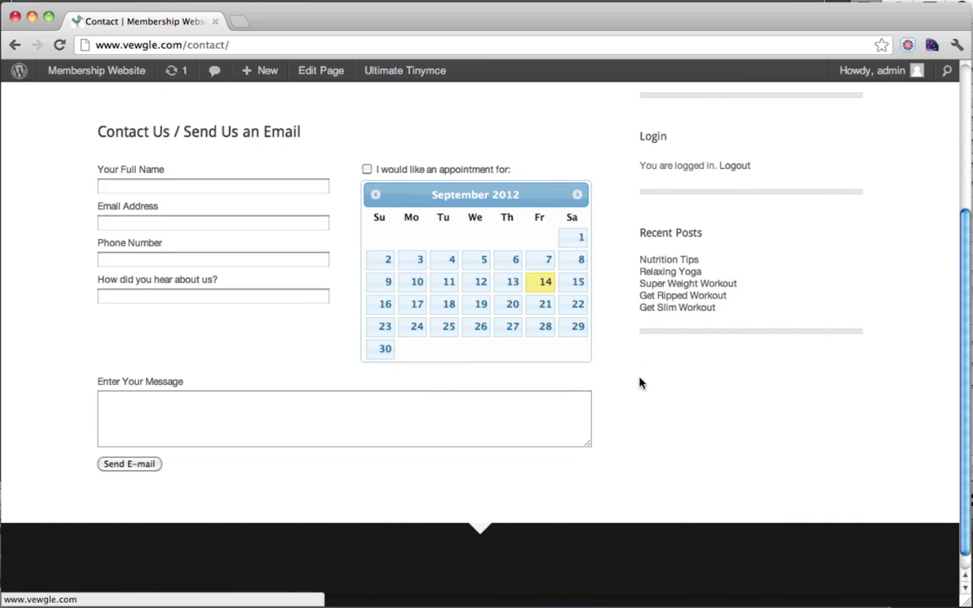
pyautogui.scroll(5, 642, 383)
# Look over the About page, then return to the GetFit home page via the logo
pyautogui.click(670, 242)
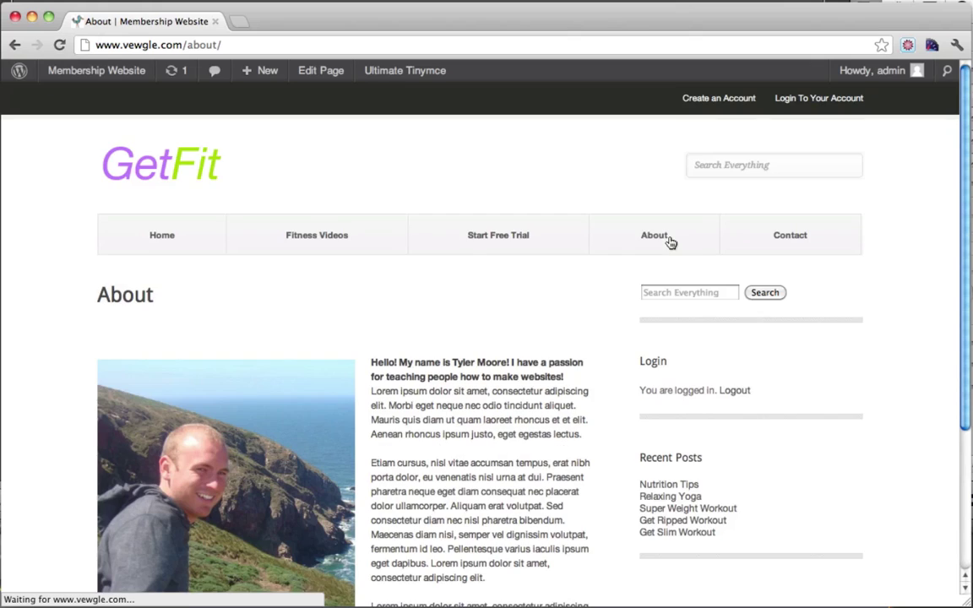
pyautogui.scroll(-3, 670, 243)
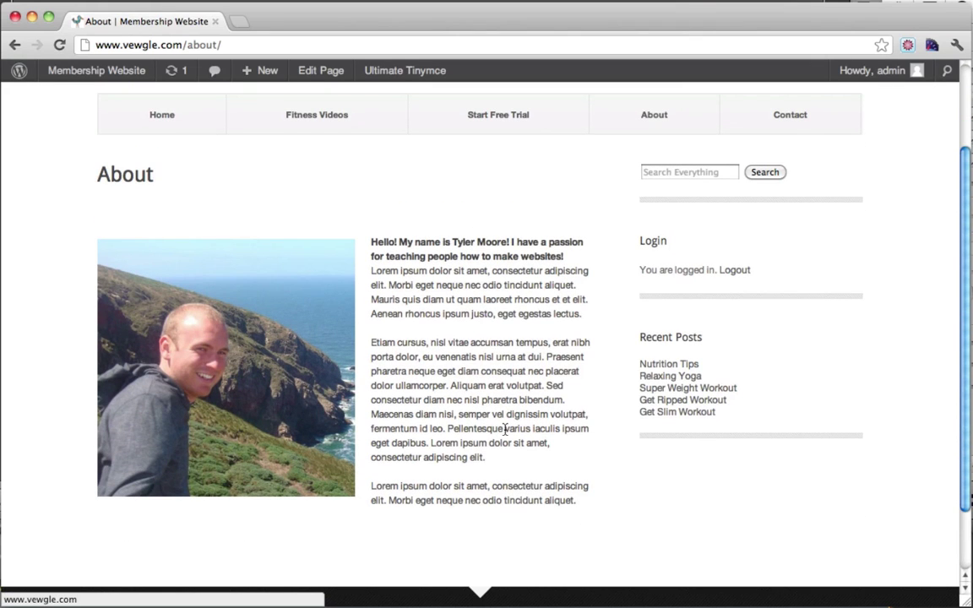
pyautogui.scroll(3, 506, 429)
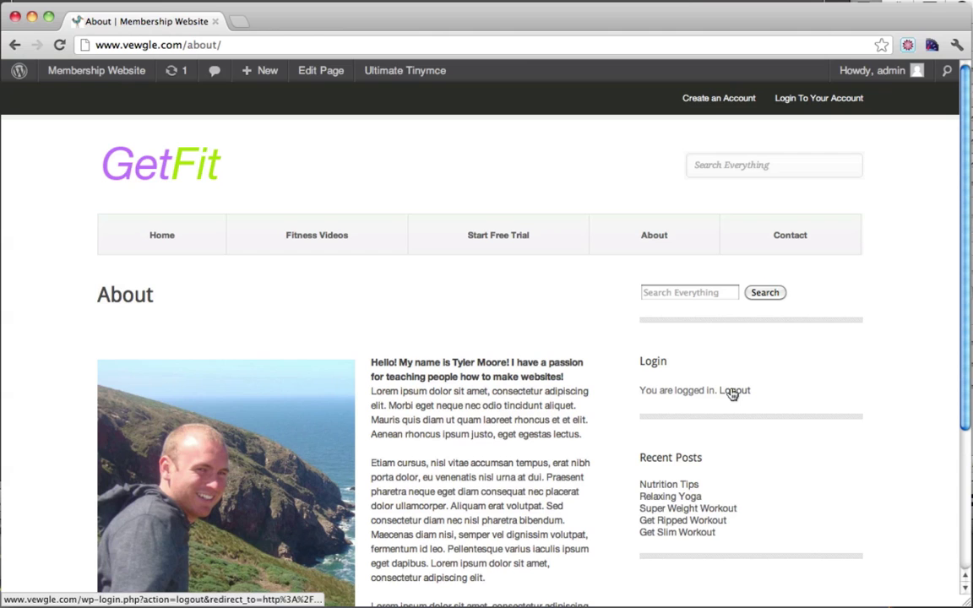
pyautogui.click(188, 169)
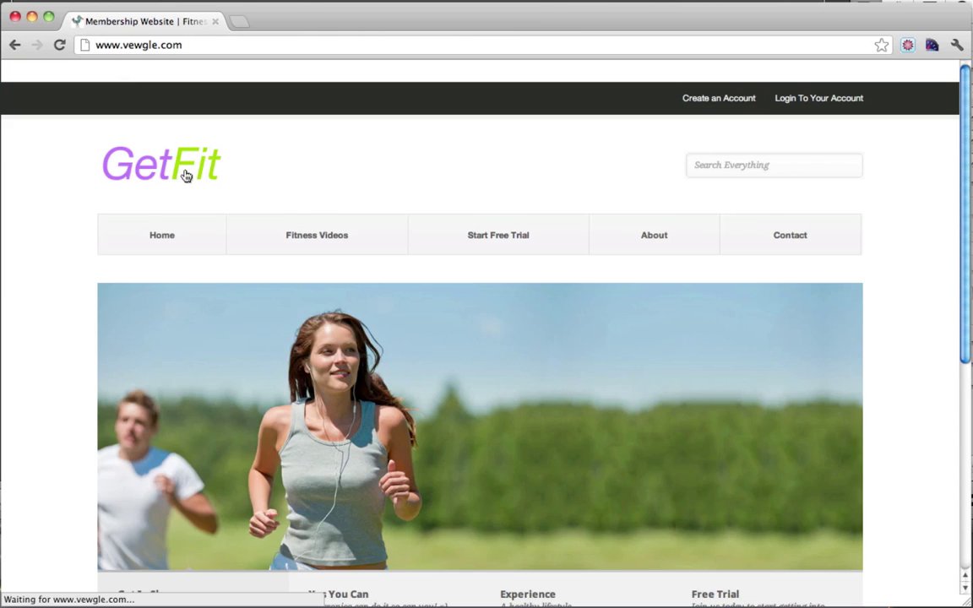
pyautogui.scroll(-2, 897, 283)
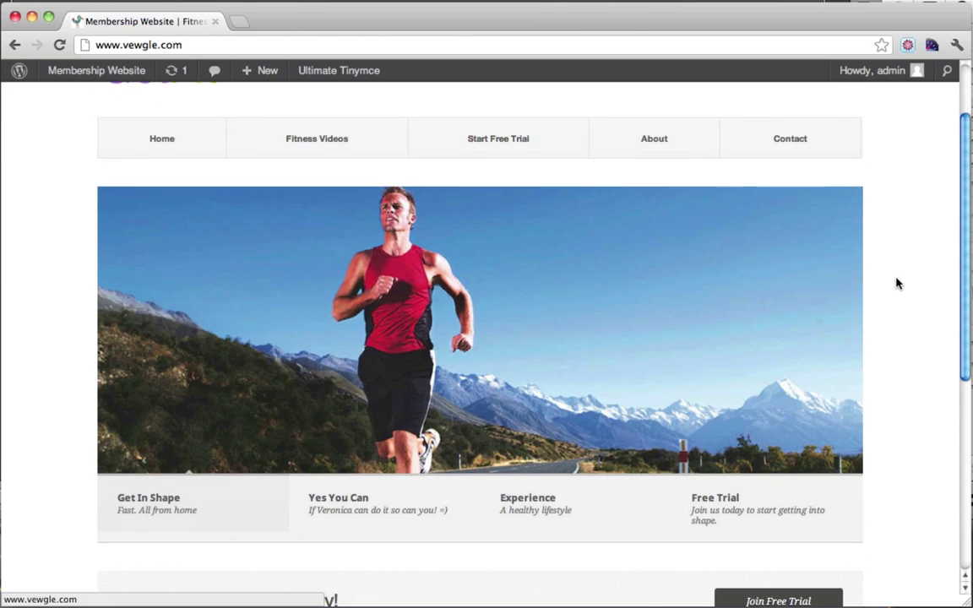
pyautogui.scroll(-2, 897, 283)
pyautogui.scroll(4, 897, 283)
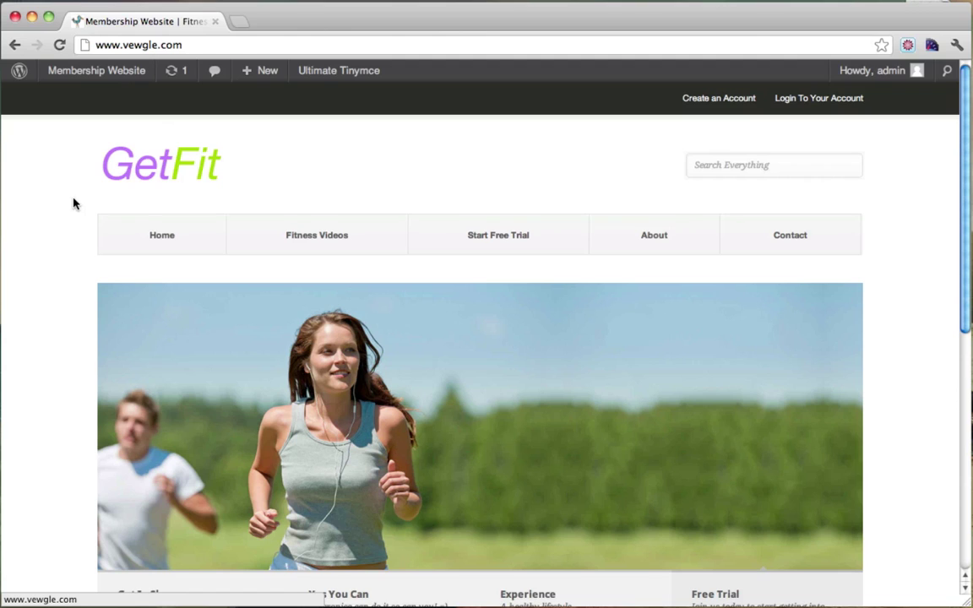
pyautogui.moveTo(859, 73)
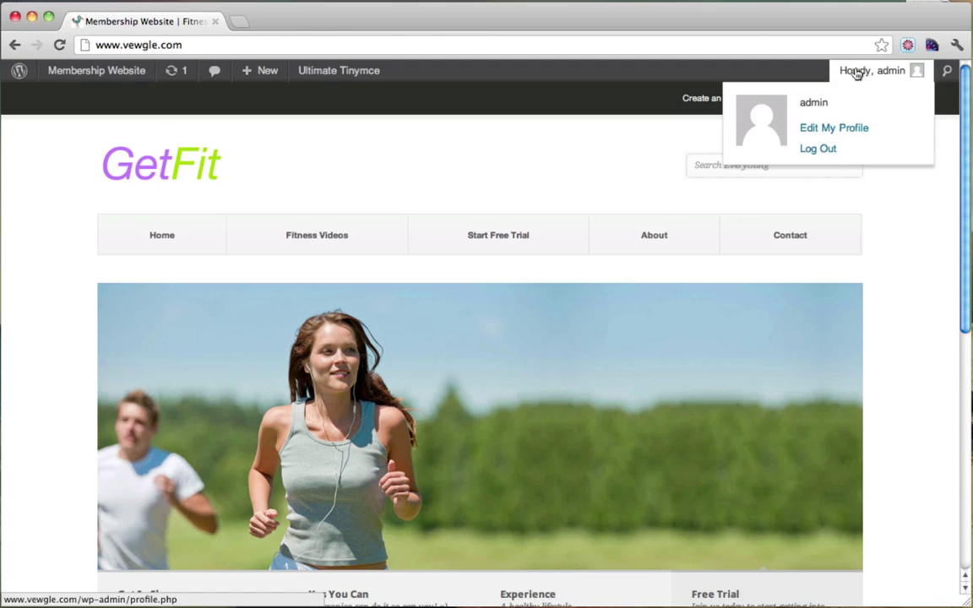
pyautogui.click(825, 153)
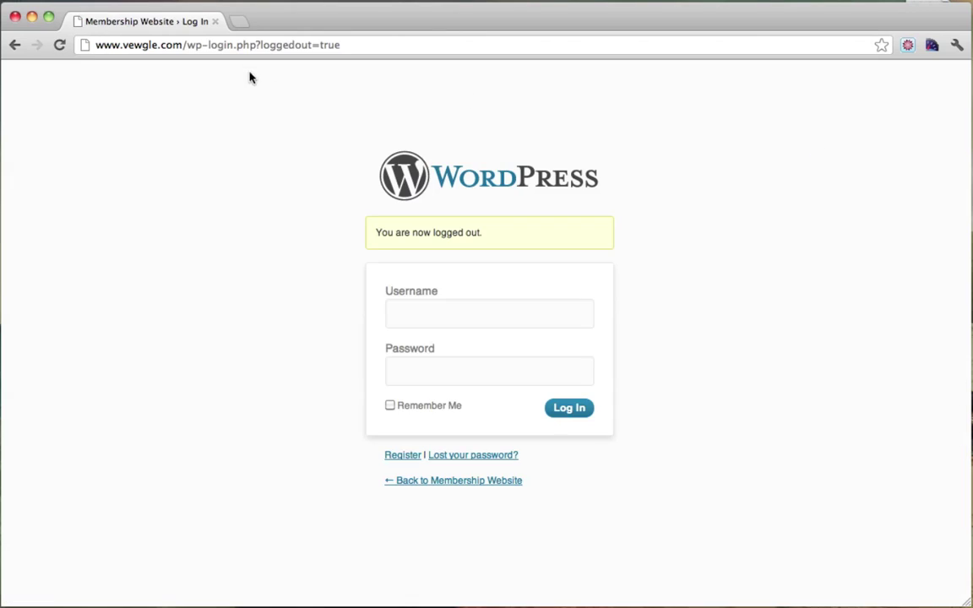
pyautogui.click(264, 46)
pyautogui.write('w.google.com')
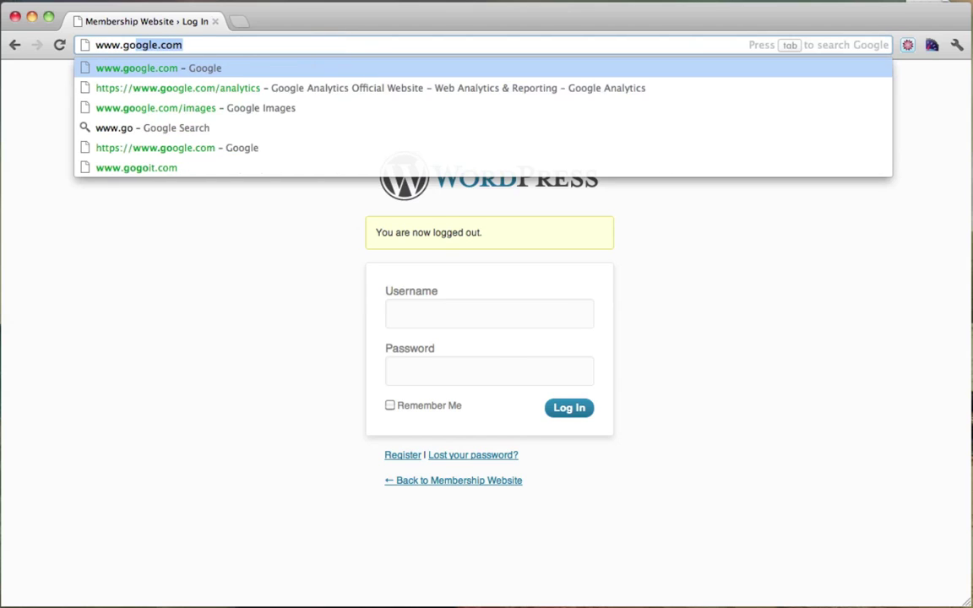
pyautogui.press('Return')
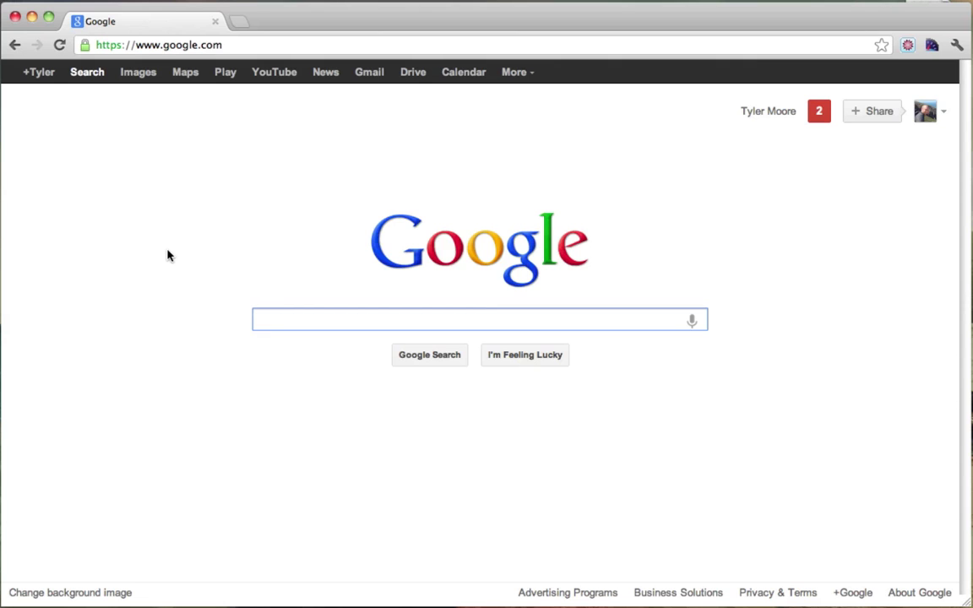
# Search Google for 'notable wordpress' and browse the Notable WordPress Users page
pyautogui.write('notable wordpress')
pyautogui.press('Return')
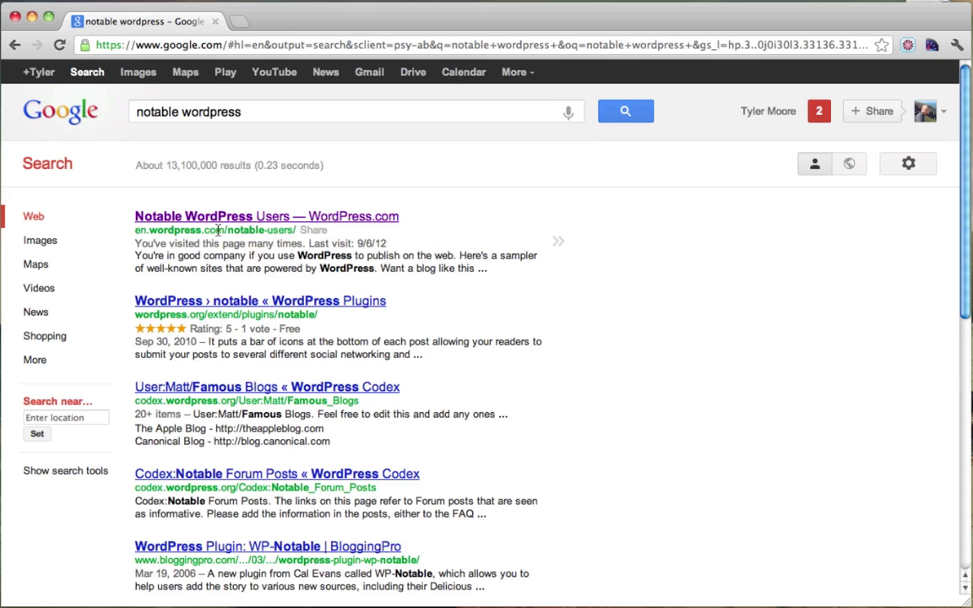
pyautogui.click(195, 216)
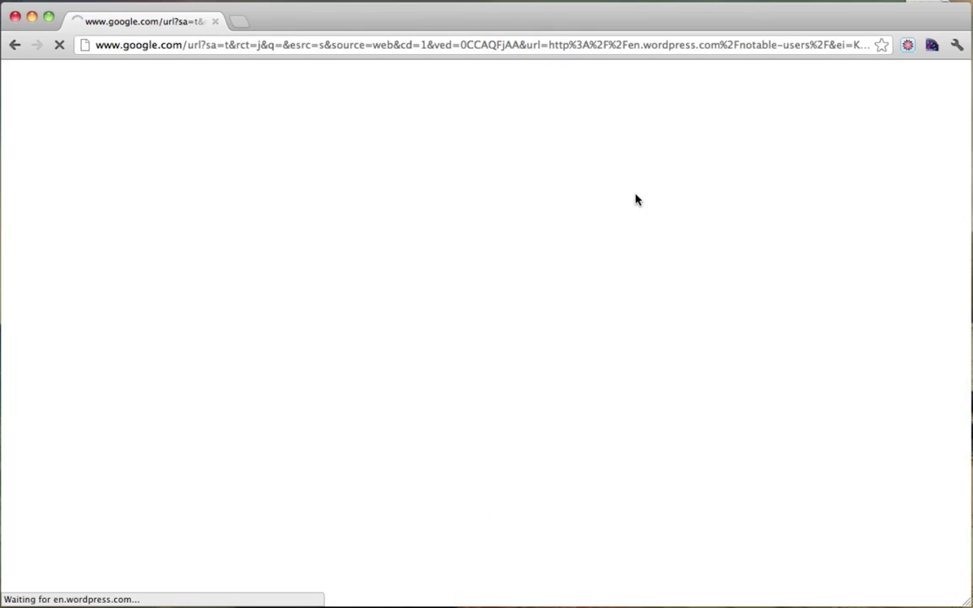
pyautogui.scroll(-4, 664, 210)
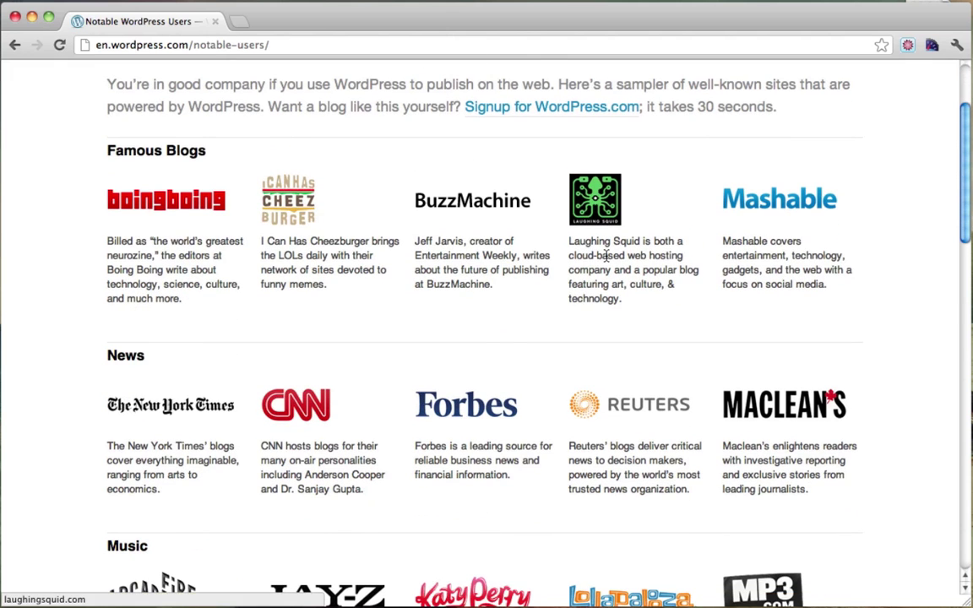
pyautogui.scroll(-5, 530, 414)
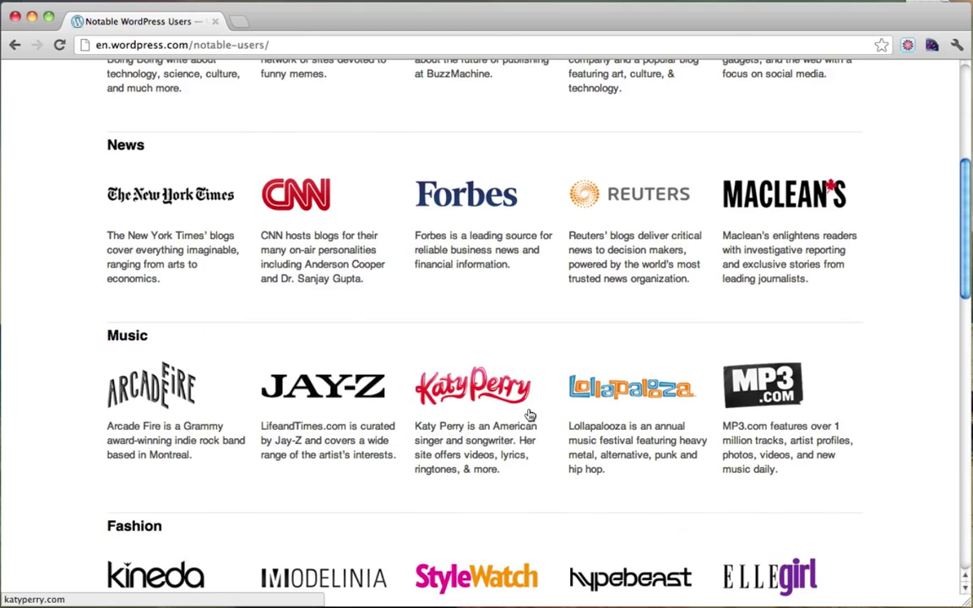
pyautogui.scroll(-4, 498, 414)
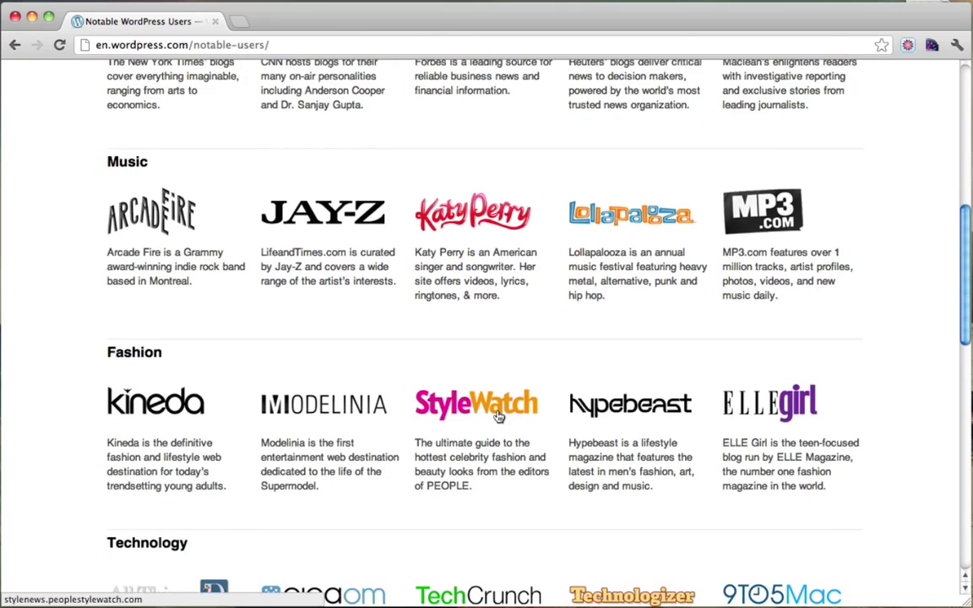
pyautogui.scroll(-15, 499, 414)
pyautogui.scroll(4, 499, 414)
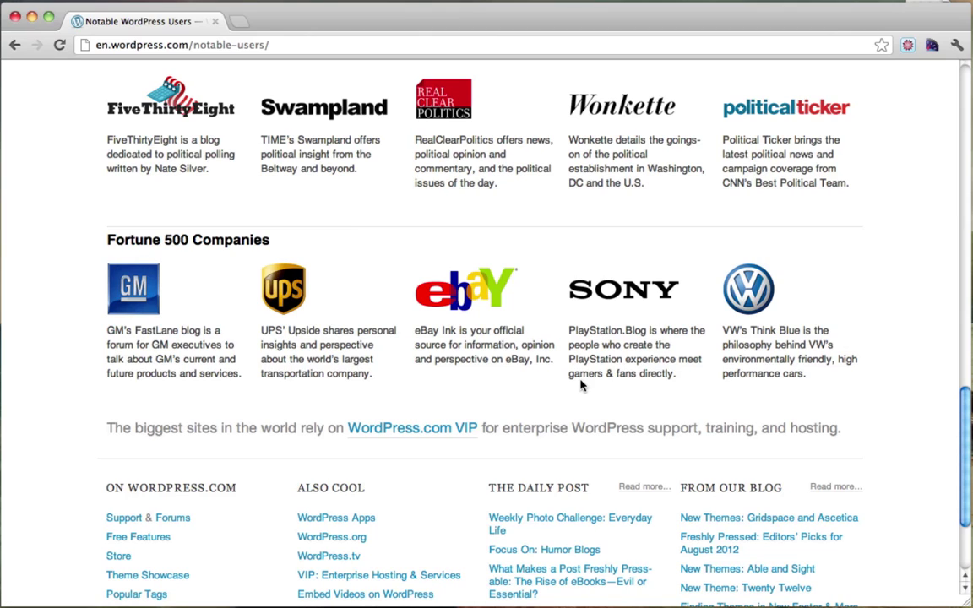
pyautogui.scroll(15, 581, 385)
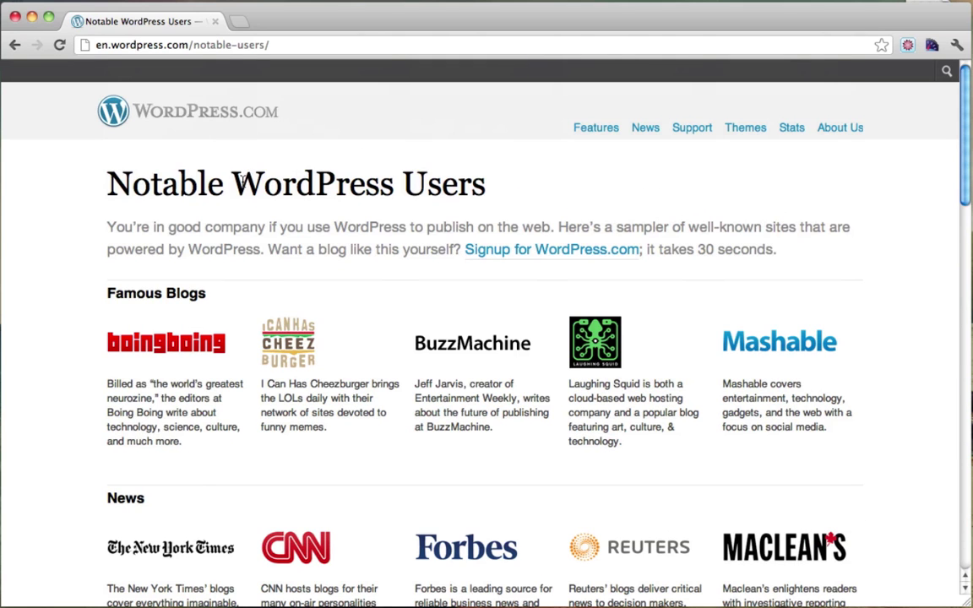
pyautogui.moveTo(242, 180); pyautogui.dragTo(483, 186)
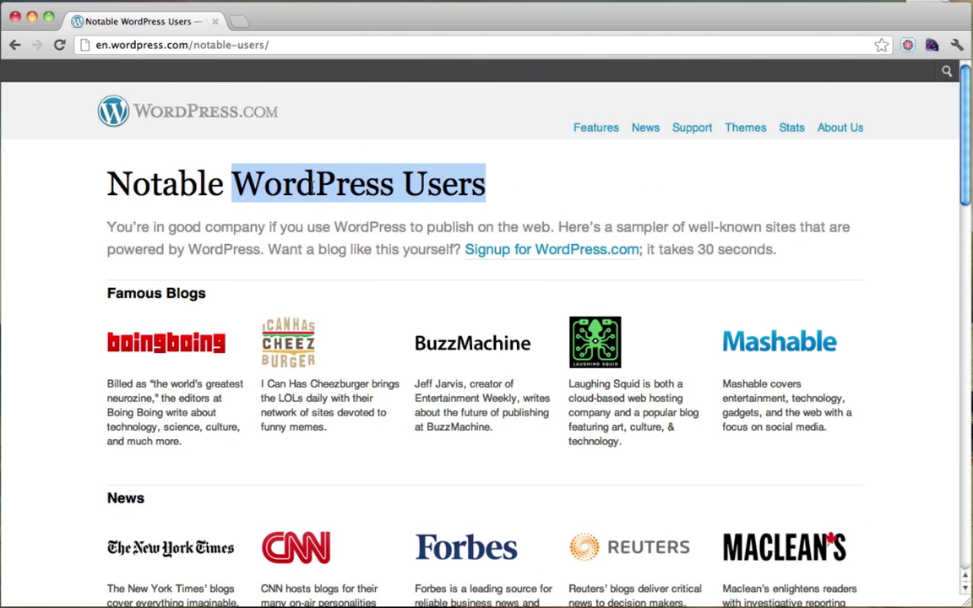
pyautogui.click(313, 187)
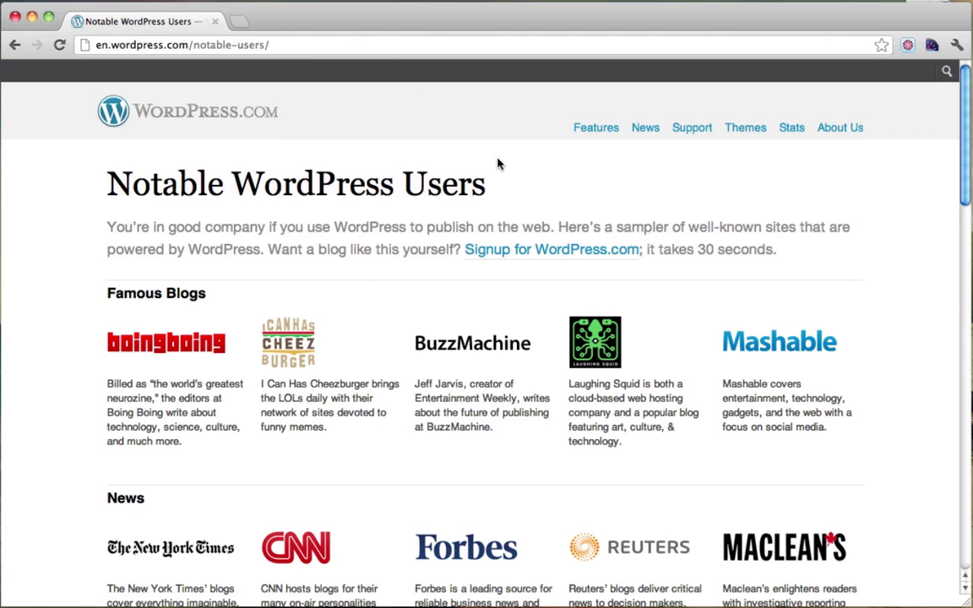
pyautogui.click(297, 46)
pyautogui.write('www.')
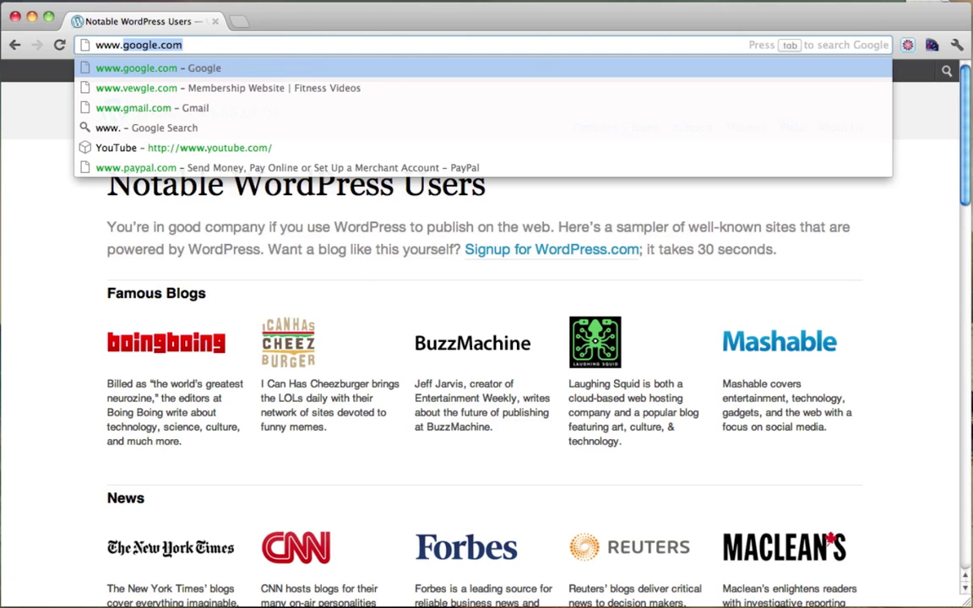
pyautogui.write('vewgle.')
pyautogui.press('Return')
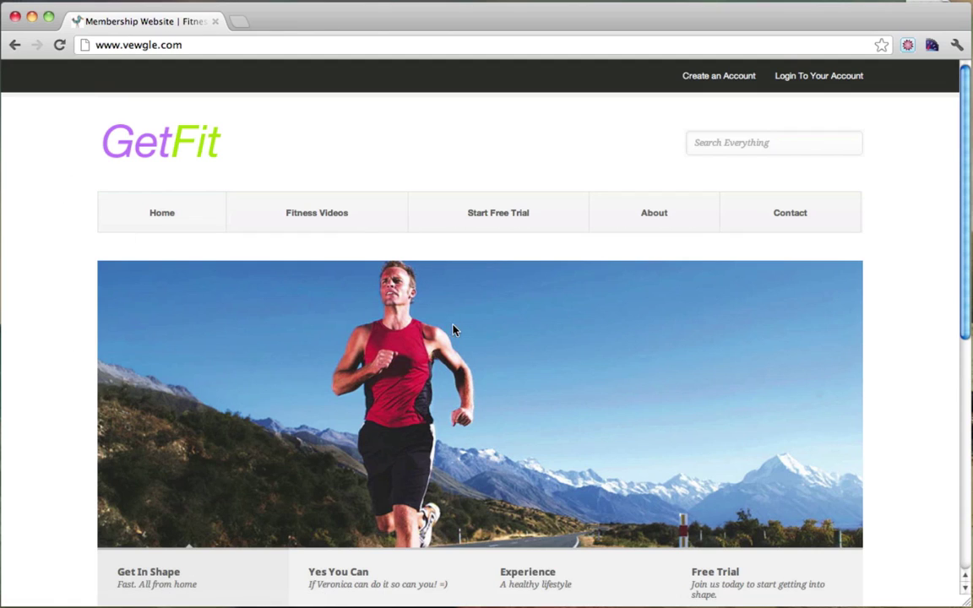
pyautogui.click(778, 221)
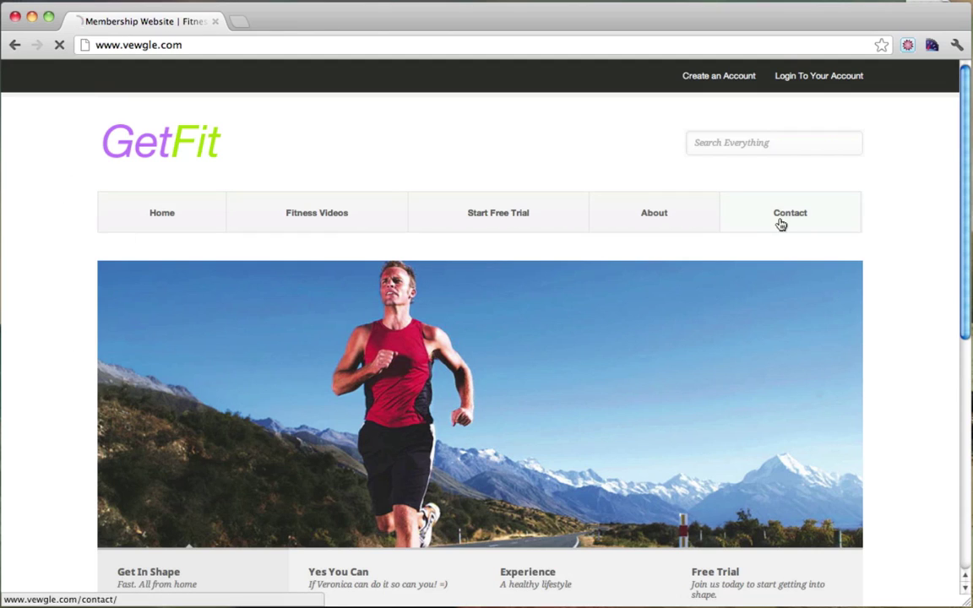
pyautogui.scroll(-2, 567, 266)
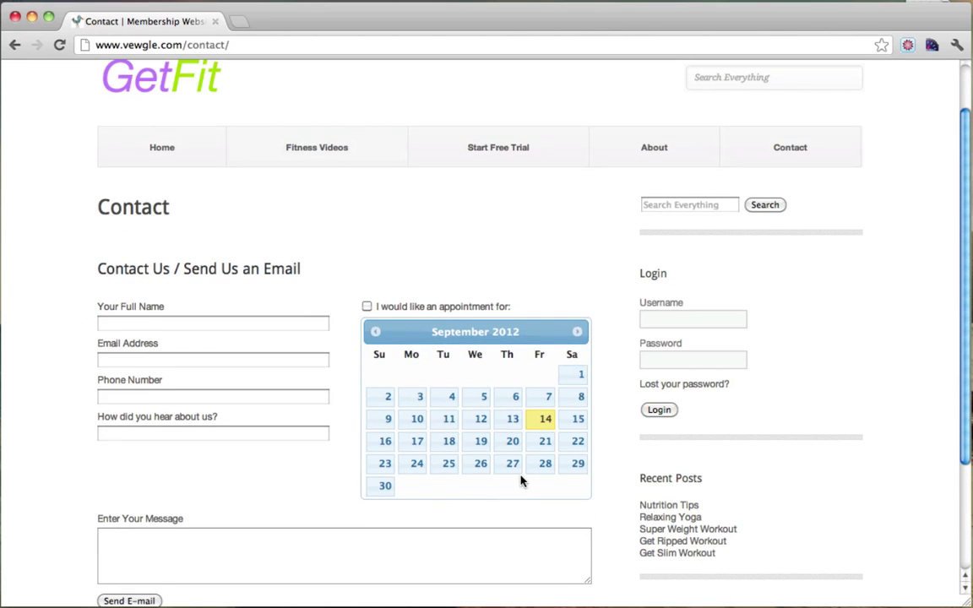
pyautogui.scroll(-3, 522, 480)
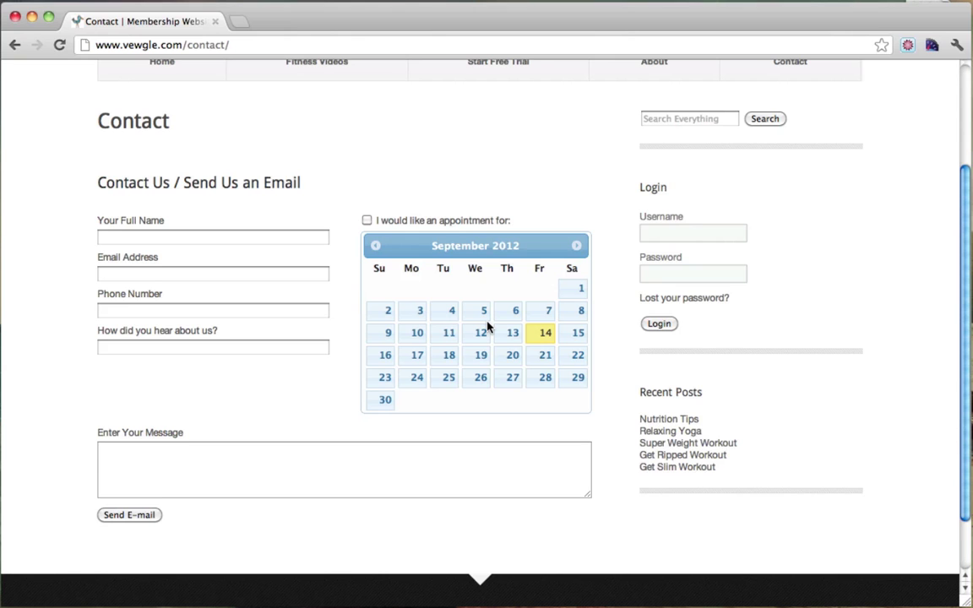
pyautogui.scroll(5, 487, 328)
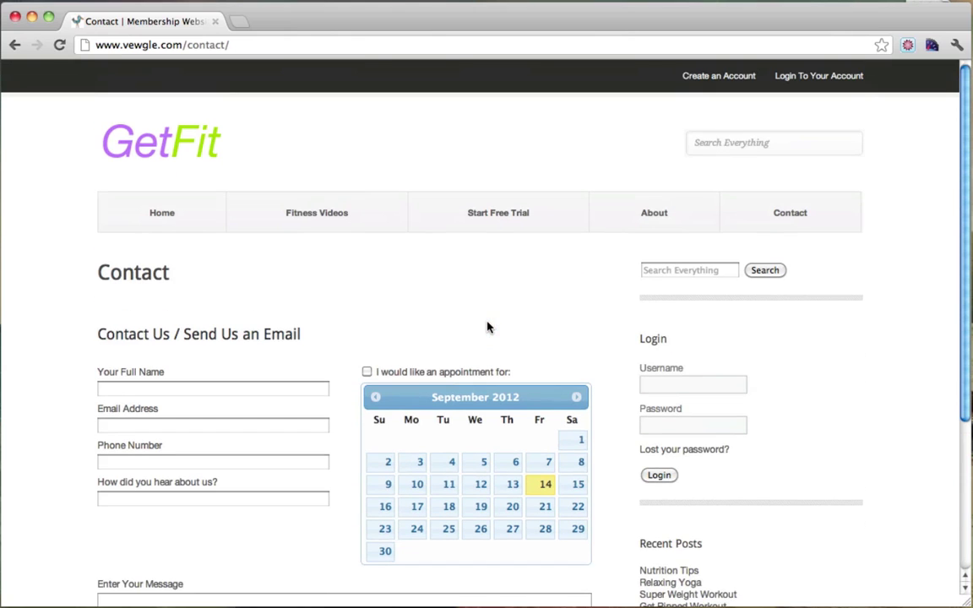
pyautogui.click(153, 160)
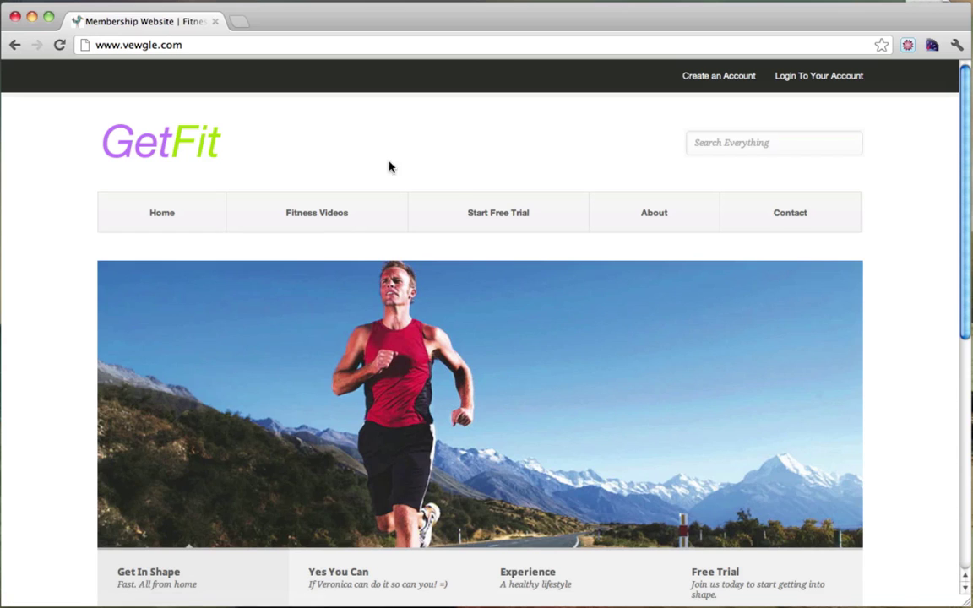
pyautogui.scroll(-2, 99, 286)
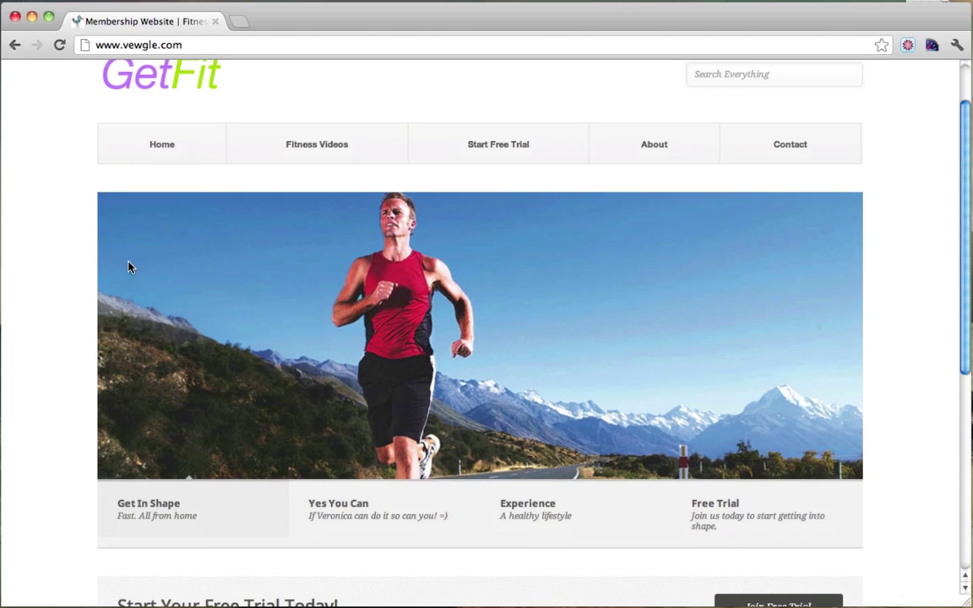
pyautogui.scroll(-4, 304, 430)
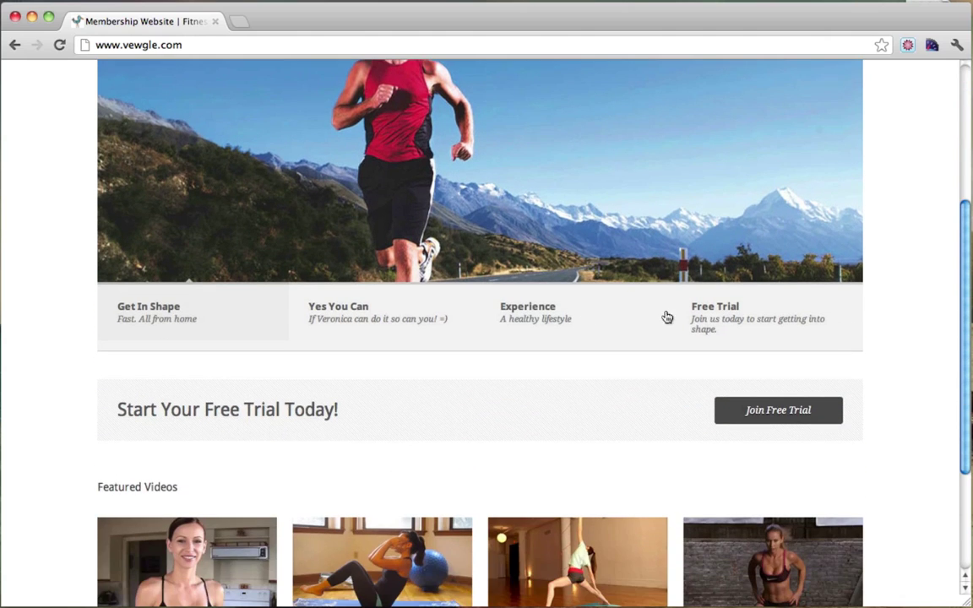
pyautogui.scroll(-2, 599, 353)
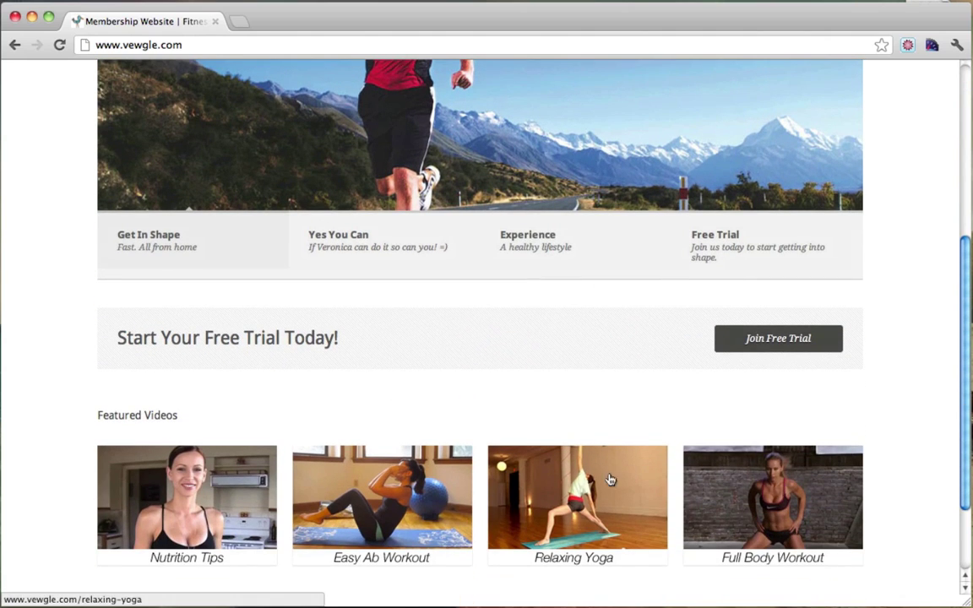
pyautogui.scroll(8, 849, 356)
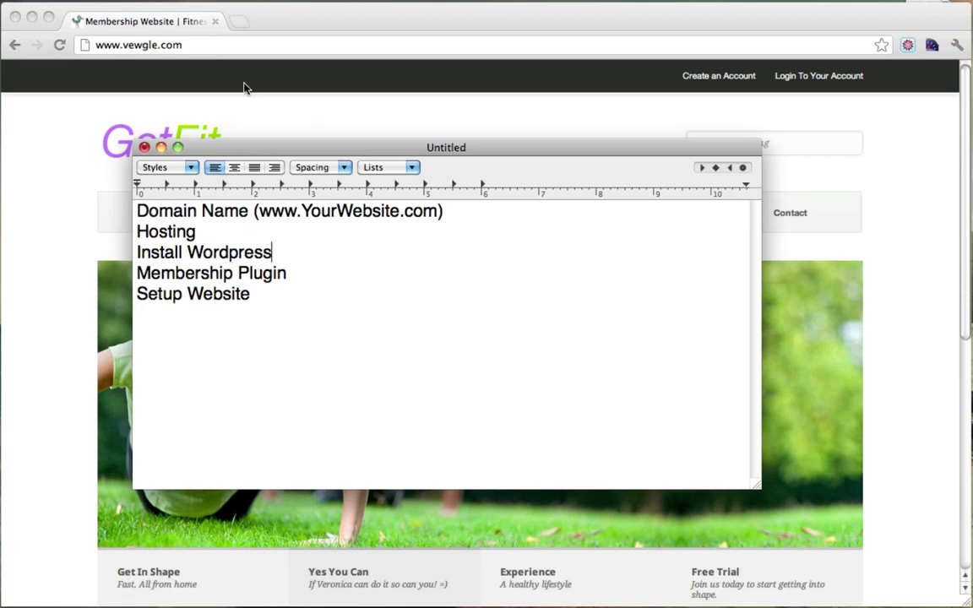
pyautogui.moveTo(257, 215); pyautogui.dragTo(476, 213)
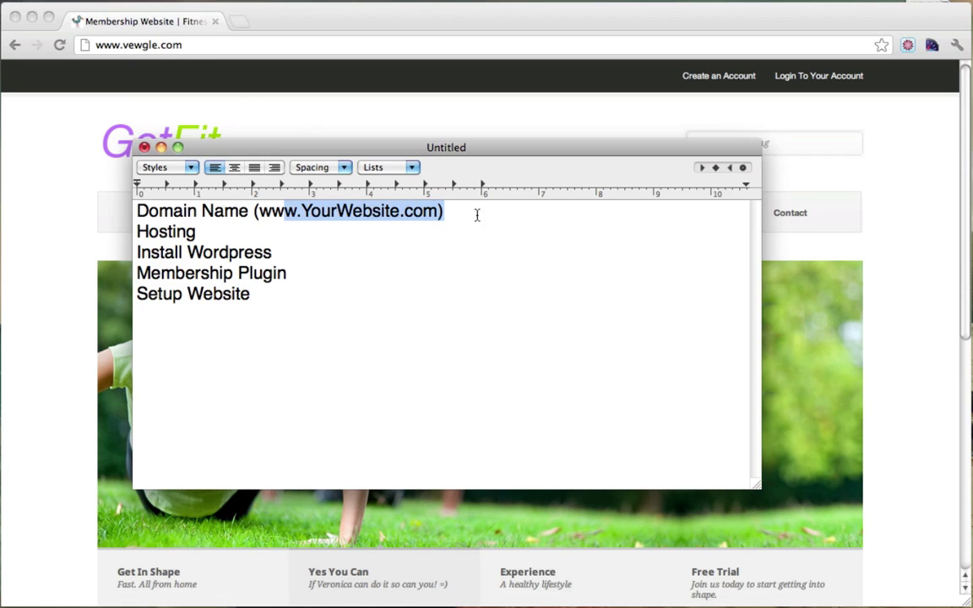
pyautogui.click(483, 215)
pyautogui.moveTo(131, 211); pyautogui.dragTo(429, 214)
pyautogui.click(254, 213)
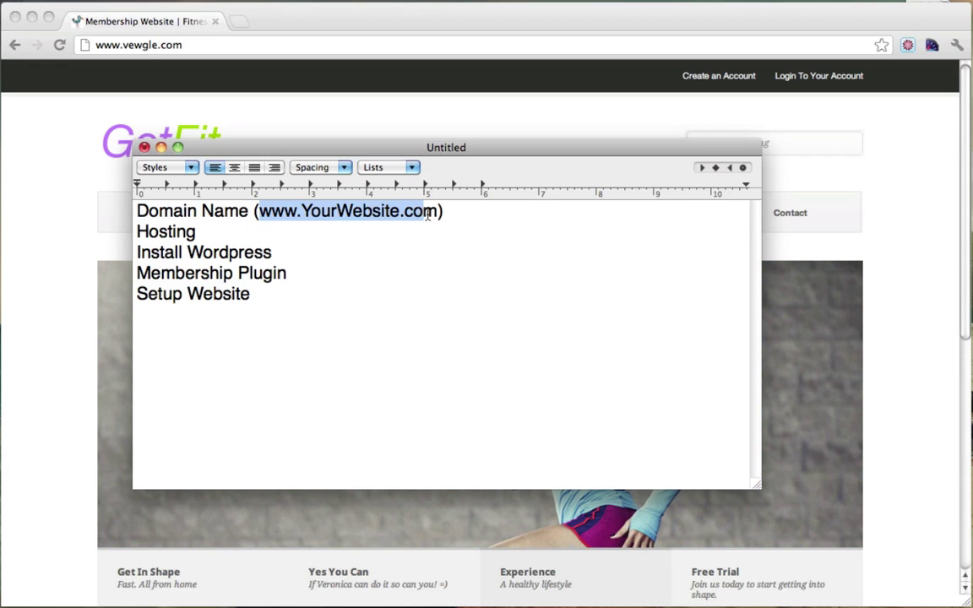
pyautogui.click(428, 215)
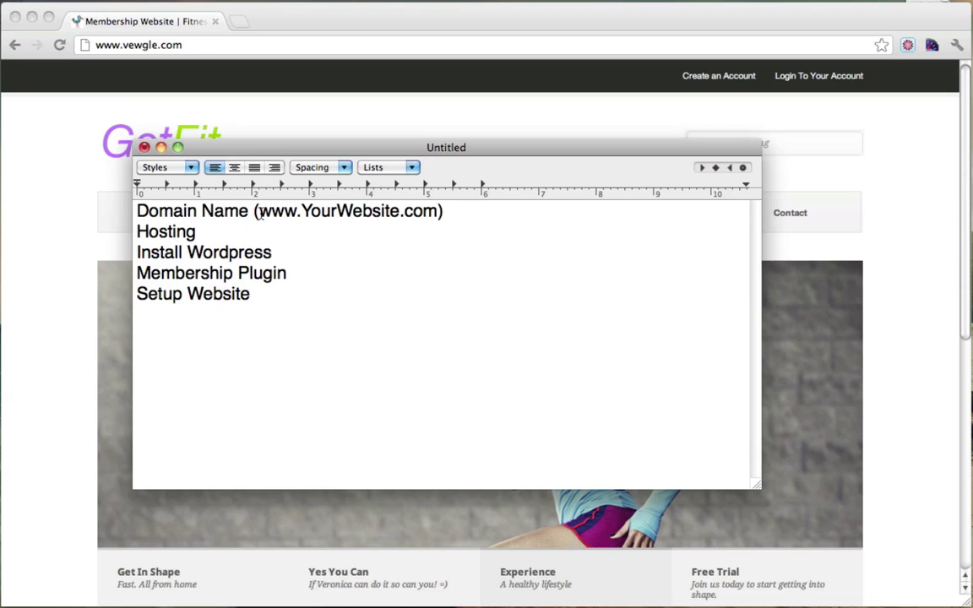
pyautogui.moveTo(260, 215); pyautogui.dragTo(439, 212)
pyautogui.click(439, 213)
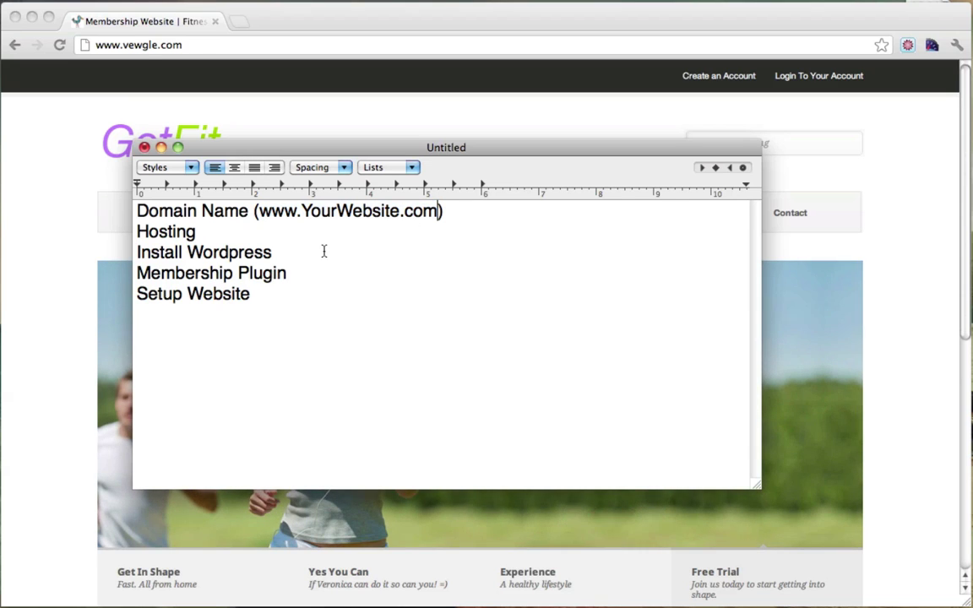
pyautogui.moveTo(200, 232); pyautogui.dragTo(134, 233)
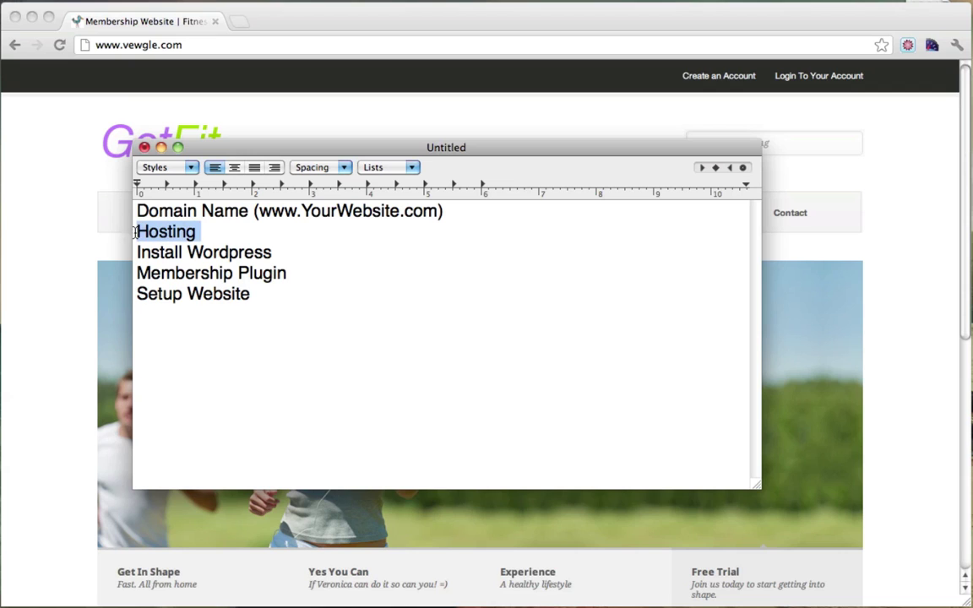
pyautogui.click(204, 234)
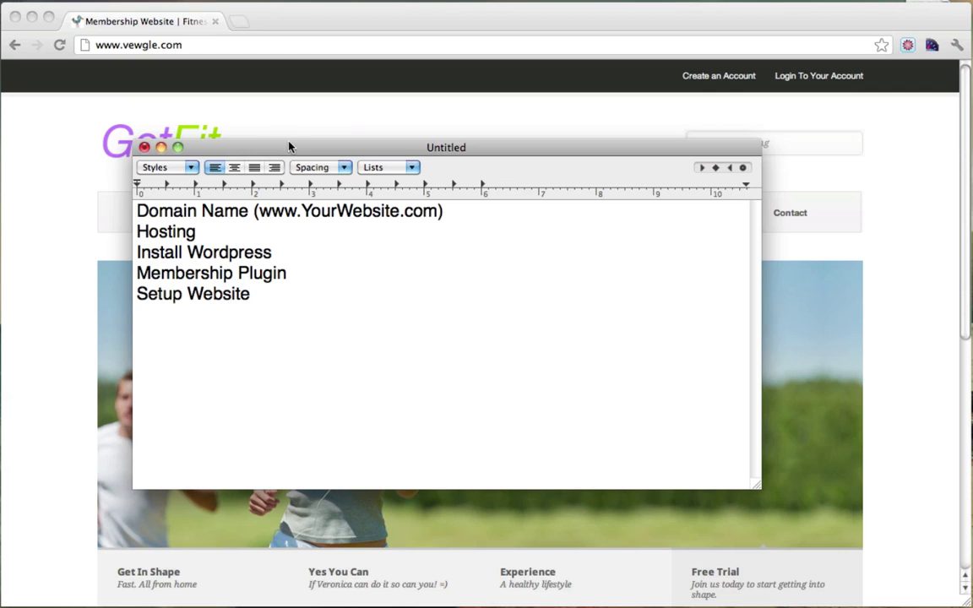
# Reposition the TextEdit list window over the GetFit site, highlighting Hosting again
pyautogui.moveTo(270, 147); pyautogui.dragTo(267, 200)
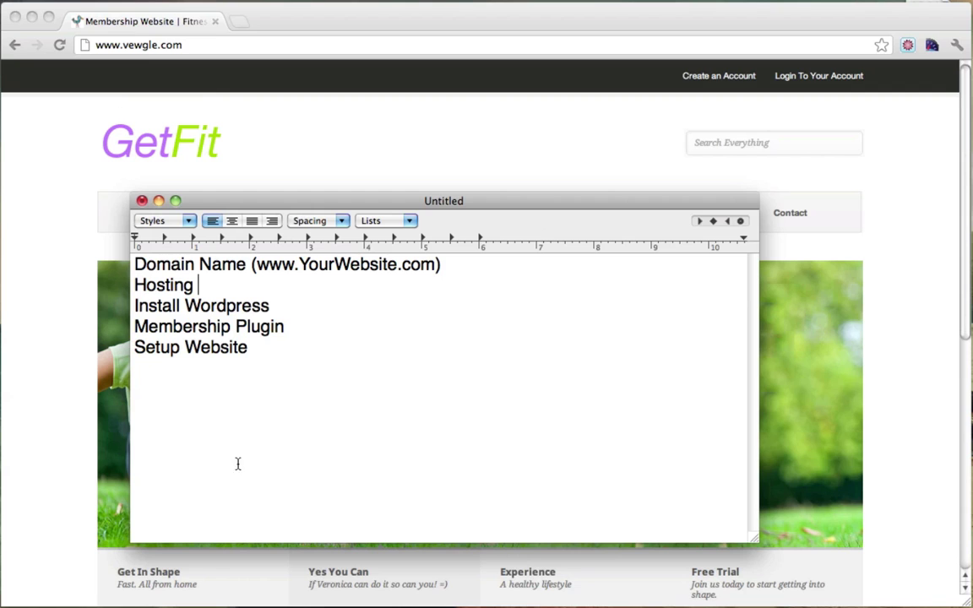
pyautogui.moveTo(327, 200); pyautogui.dragTo(489, 140)
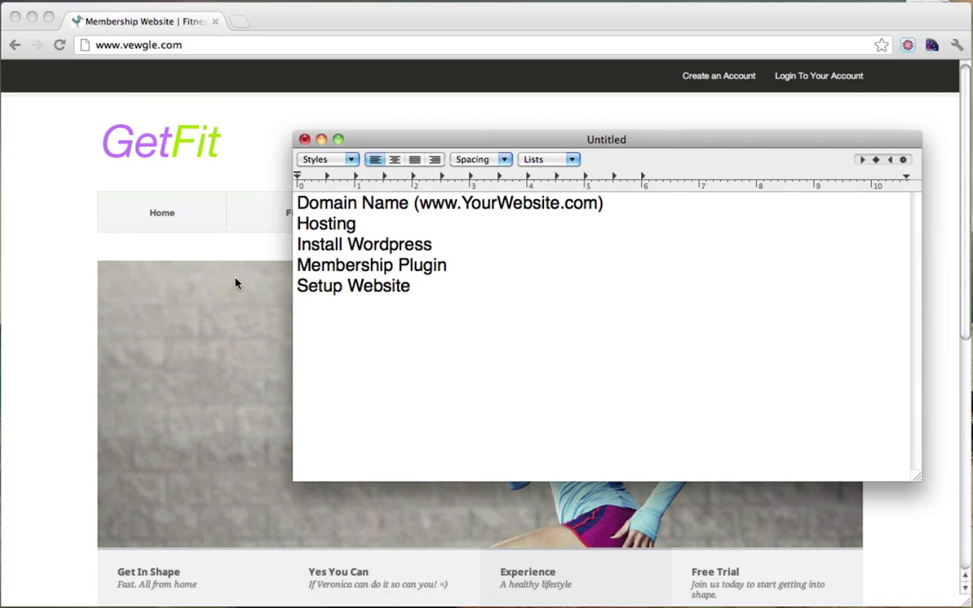
pyautogui.click(359, 224)
pyautogui.moveTo(356, 224); pyautogui.dragTo(361, 227)
pyautogui.click(390, 227)
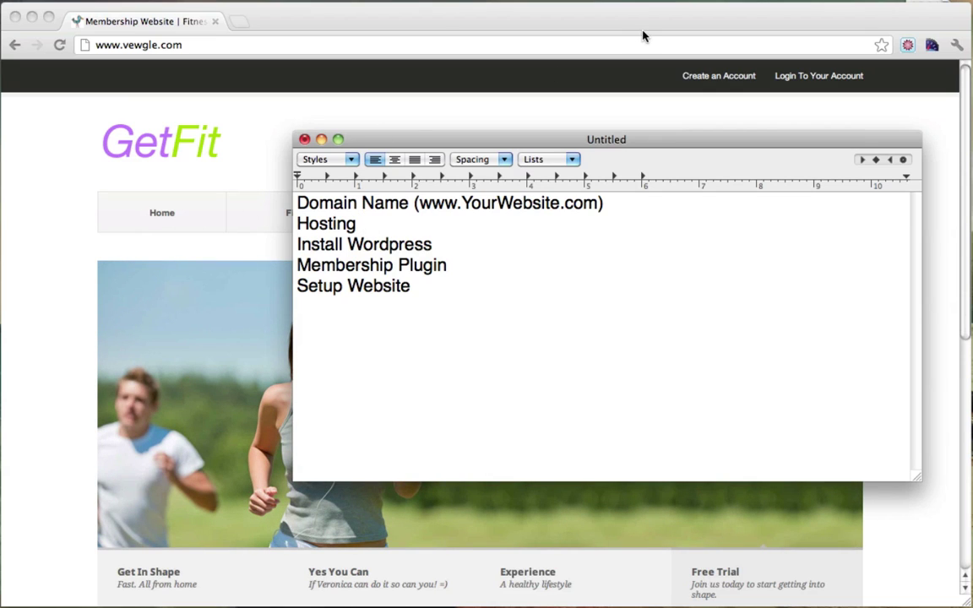
pyautogui.moveTo(474, 146); pyautogui.dragTo(359, 148)
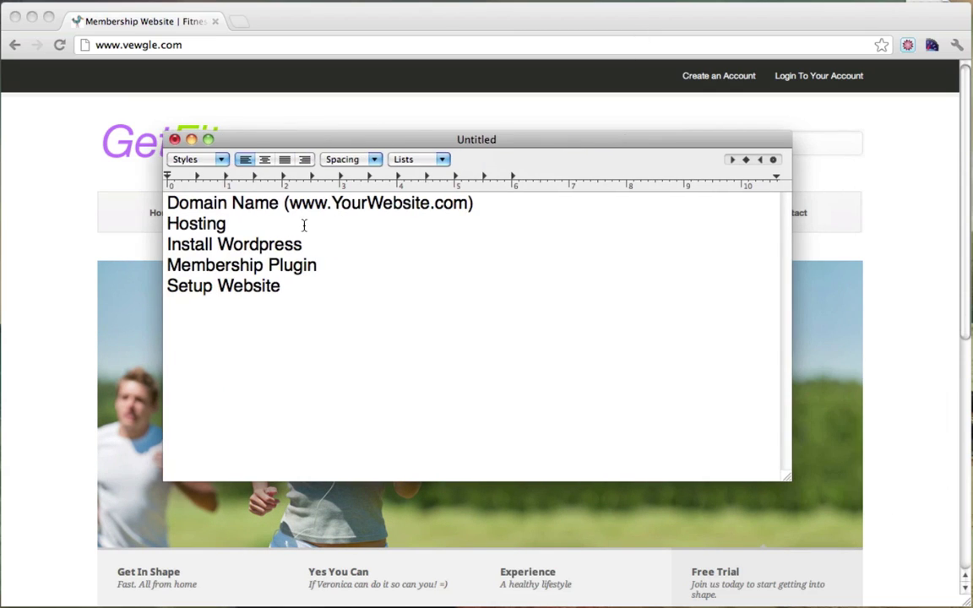
pyautogui.moveTo(232, 224); pyautogui.dragTo(167, 224)
# Highlight the Install Wordpress, Membership Plugin and Setup Website items while moving the window lower
pyautogui.moveTo(326, 244); pyautogui.dragTo(165, 245)
pyautogui.moveTo(336, 266); pyautogui.dragTo(166, 269)
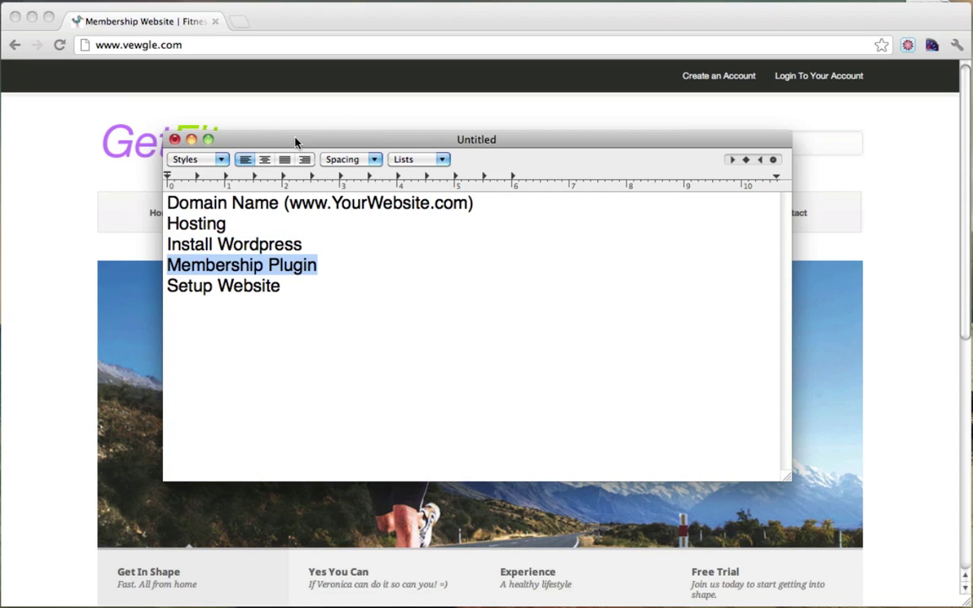
pyautogui.moveTo(297, 141); pyautogui.dragTo(298, 258)
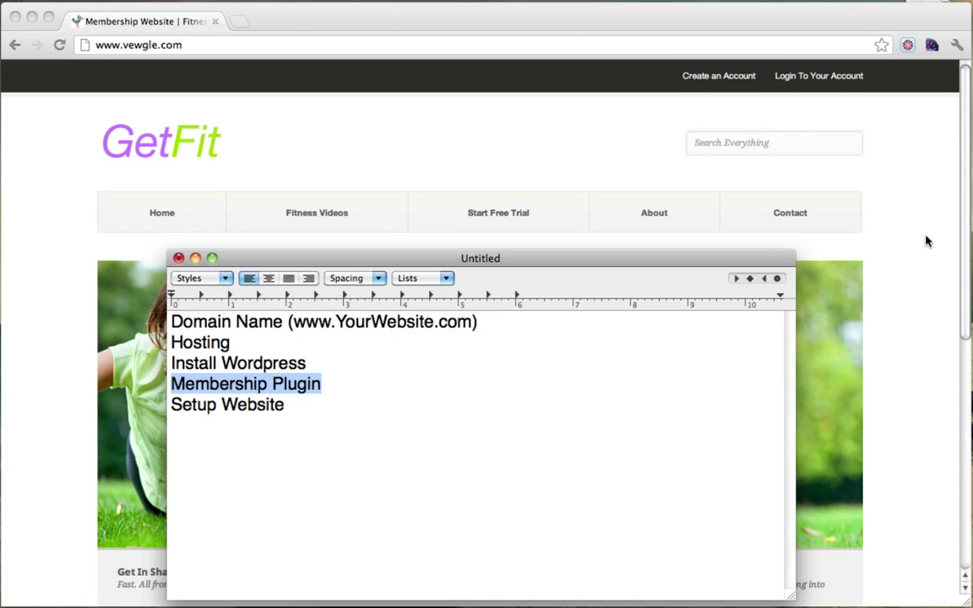
pyautogui.click(342, 398)
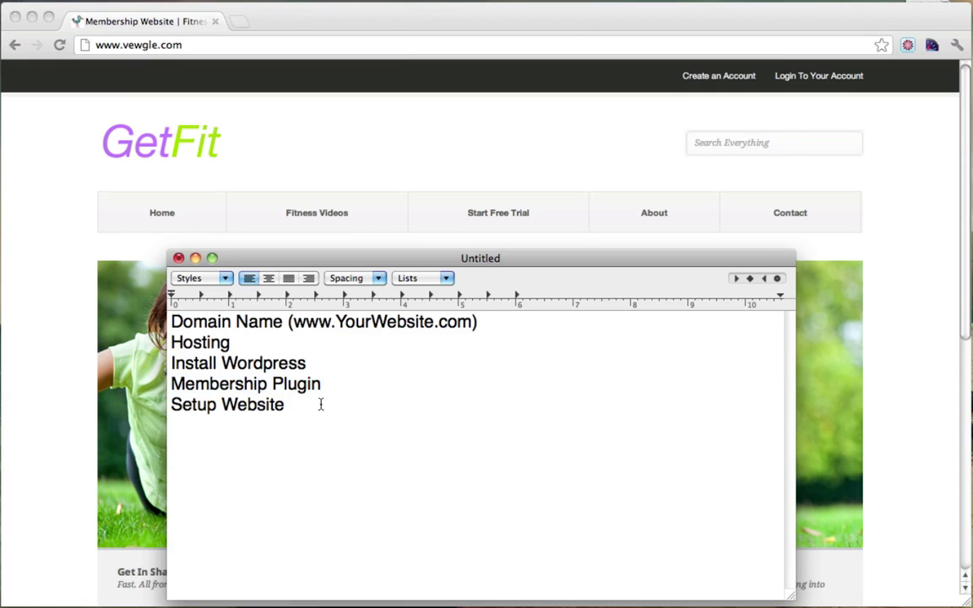
pyautogui.moveTo(321, 404); pyautogui.dragTo(169, 406)
pyautogui.click(359, 412)
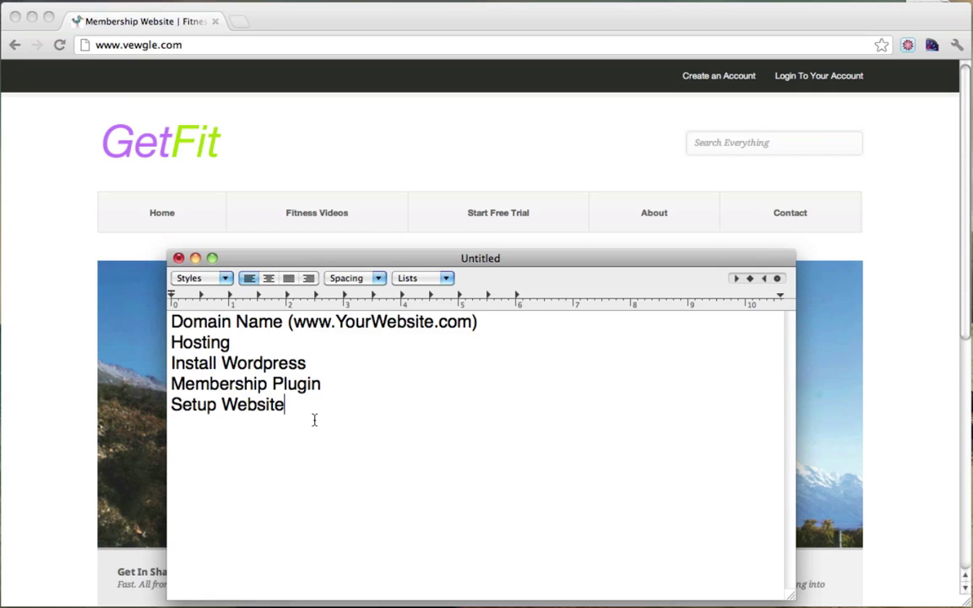
# Add ' - $15 Yearly' after Domain Name and ' - $10 monthly' after Hosting
pyautogui.click(534, 327)
pyautogui.write('- $15 Yearly')
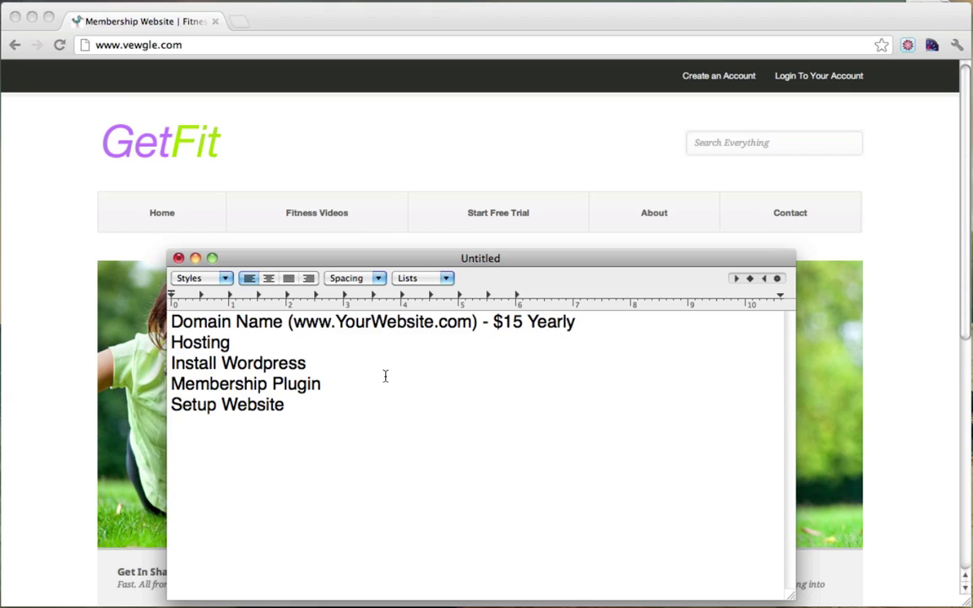
pyautogui.click(312, 342)
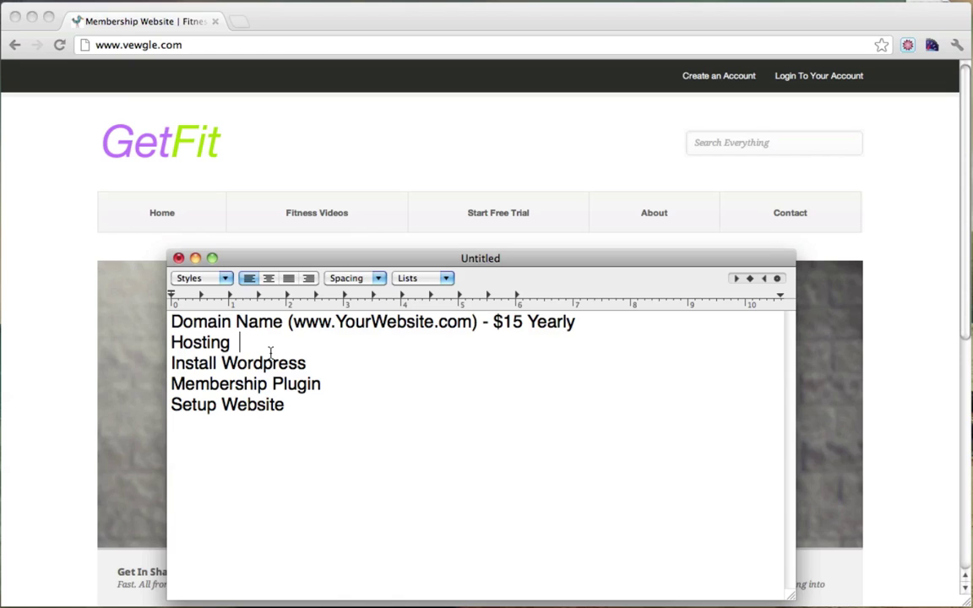
pyautogui.write('- ')
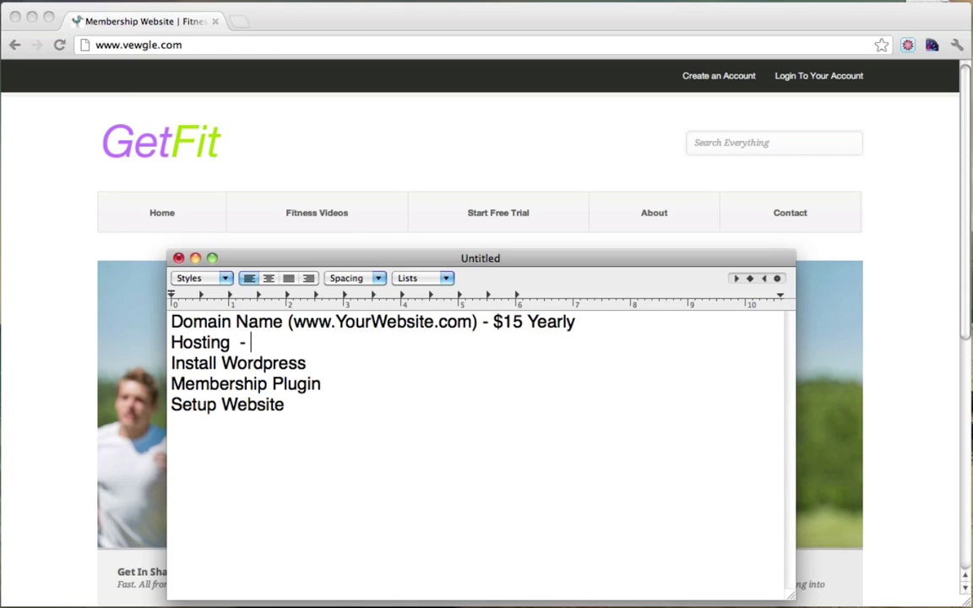
pyautogui.write('$10 month;y')
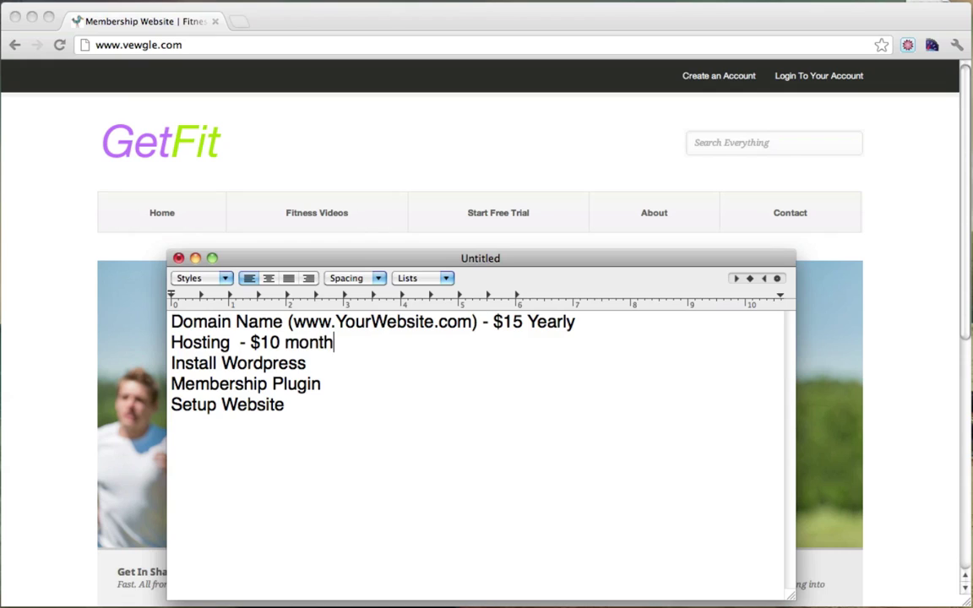
pyautogui.press('BackSpace')
pyautogui.press('BackSpace')
pyautogui.write('ly')
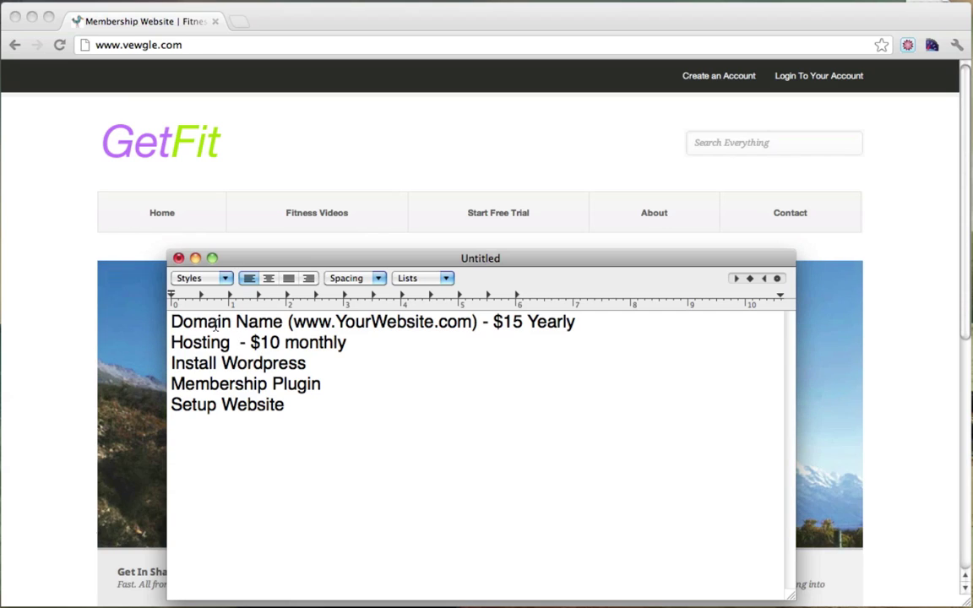
# Capitalise the hosting cost to read '$10 Monthly'
pyautogui.moveTo(288, 322); pyautogui.dragTo(478, 324)
pyautogui.moveTo(172, 342); pyautogui.dragTo(341, 341)
pyautogui.click(343, 342)
pyautogui.moveTo(293, 322); pyautogui.dragTo(471, 323)
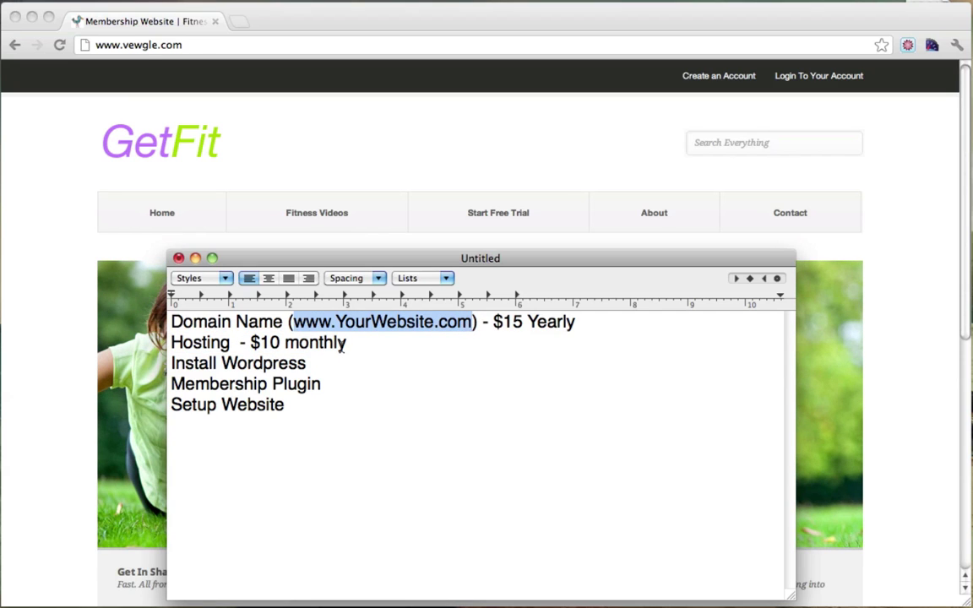
pyautogui.moveTo(200, 341); pyautogui.dragTo(354, 342)
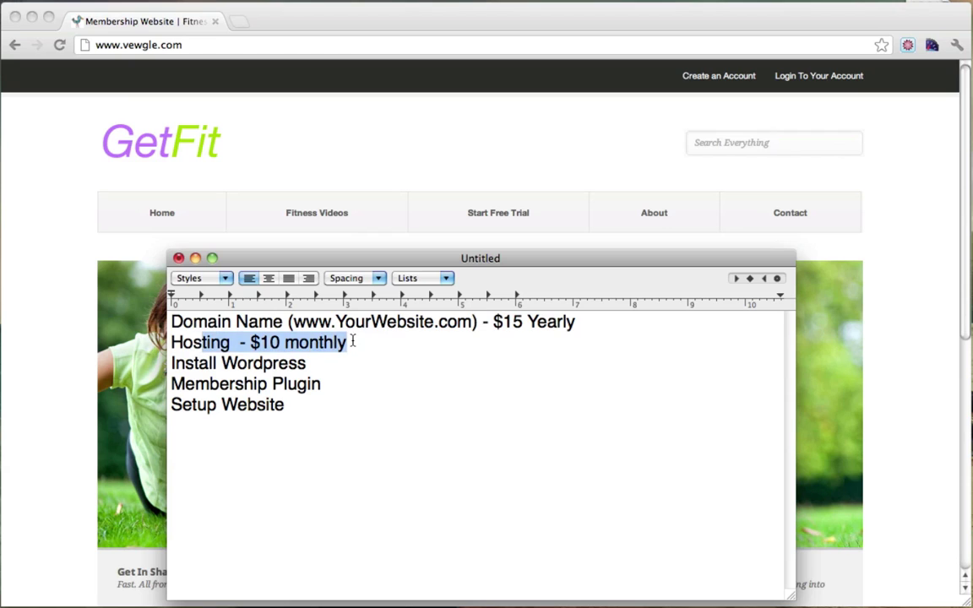
pyautogui.click(342, 341)
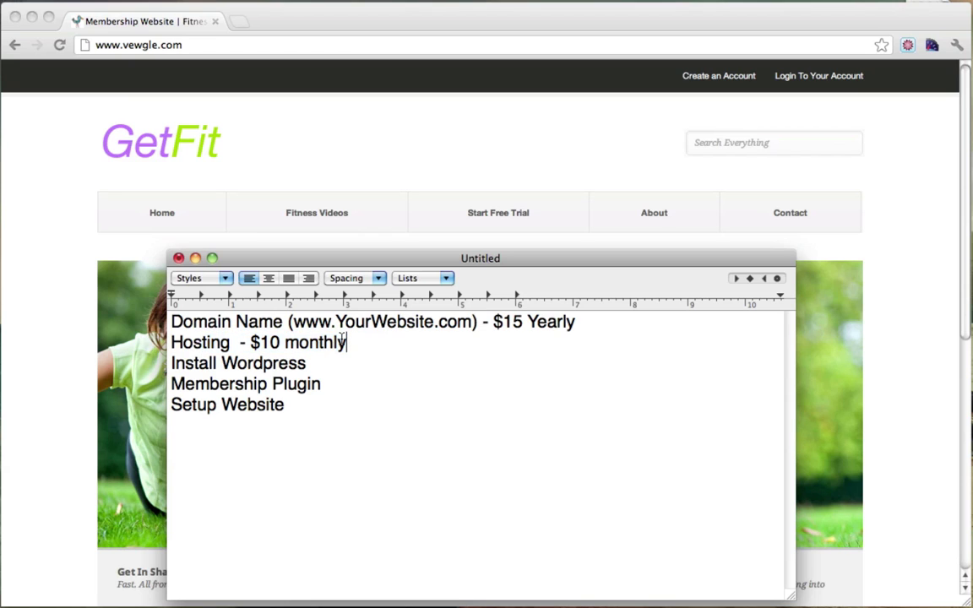
pyautogui.click(299, 342)
pyautogui.press('BackSpace')
pyautogui.write('M')
pyautogui.click(382, 347)
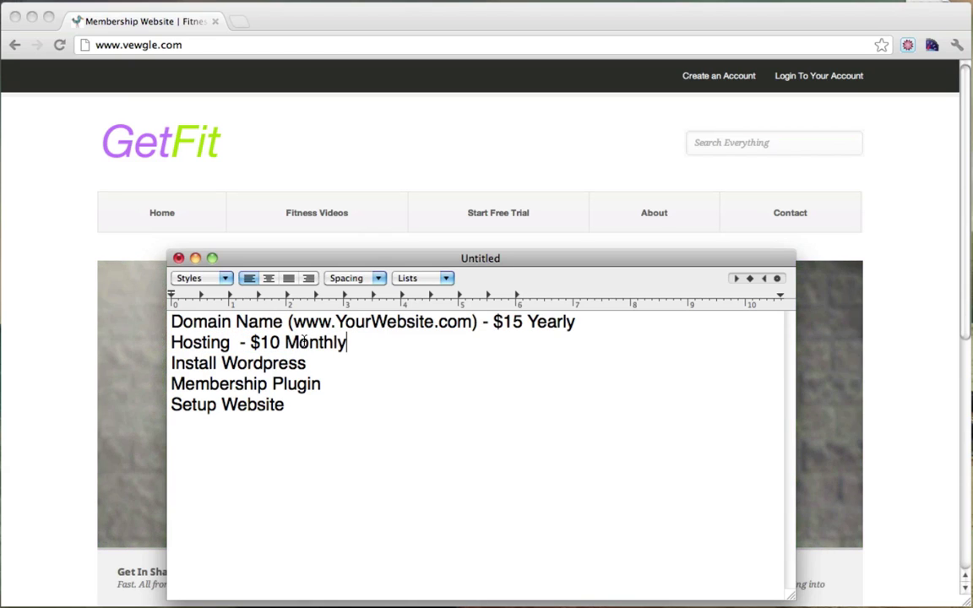
# Add ' - Free' after the Install Wordpress line
pyautogui.moveTo(293, 322)
pyautogui.mouseDown()
pyautogui.moveTo(461, 323)
pyautogui.moveTo(294, 322)
pyautogui.mouseUp()
pyautogui.click(461, 324)
pyautogui.click(295, 322)
pyautogui.moveTo(172, 342); pyautogui.dragTo(362, 342)
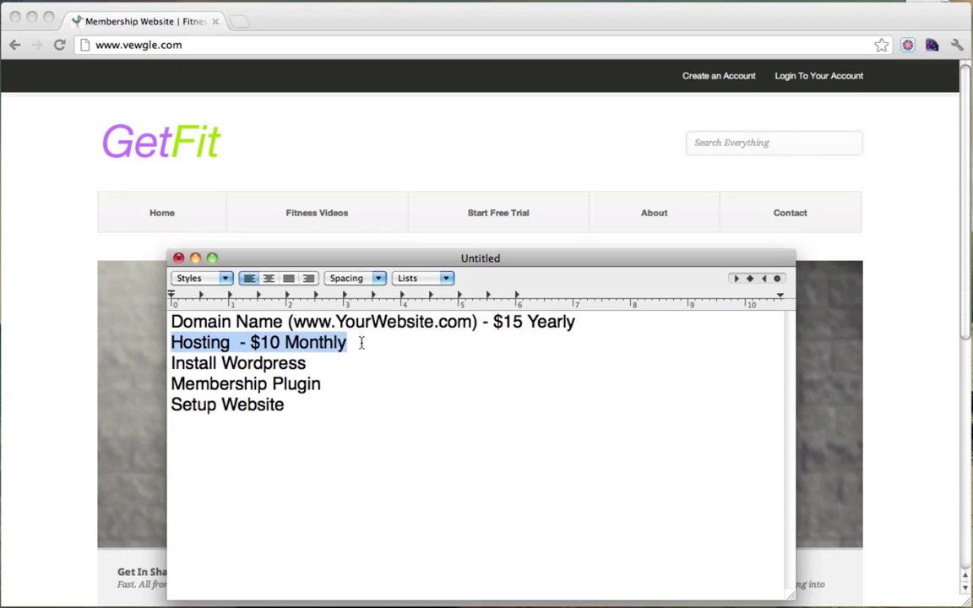
pyautogui.click(361, 342)
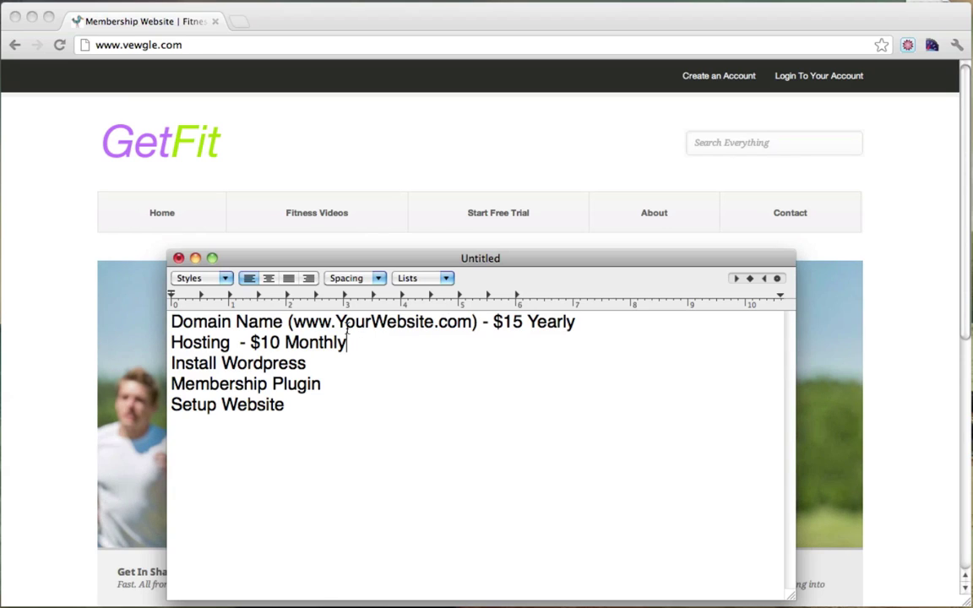
pyautogui.moveTo(292, 322); pyautogui.dragTo(584, 323)
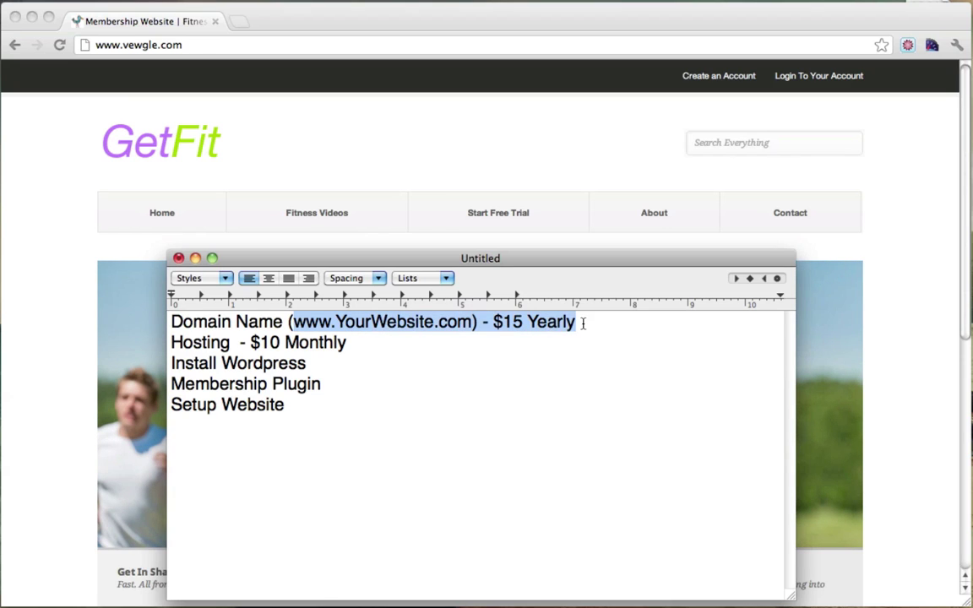
pyautogui.click(385, 351)
pyautogui.click(339, 363)
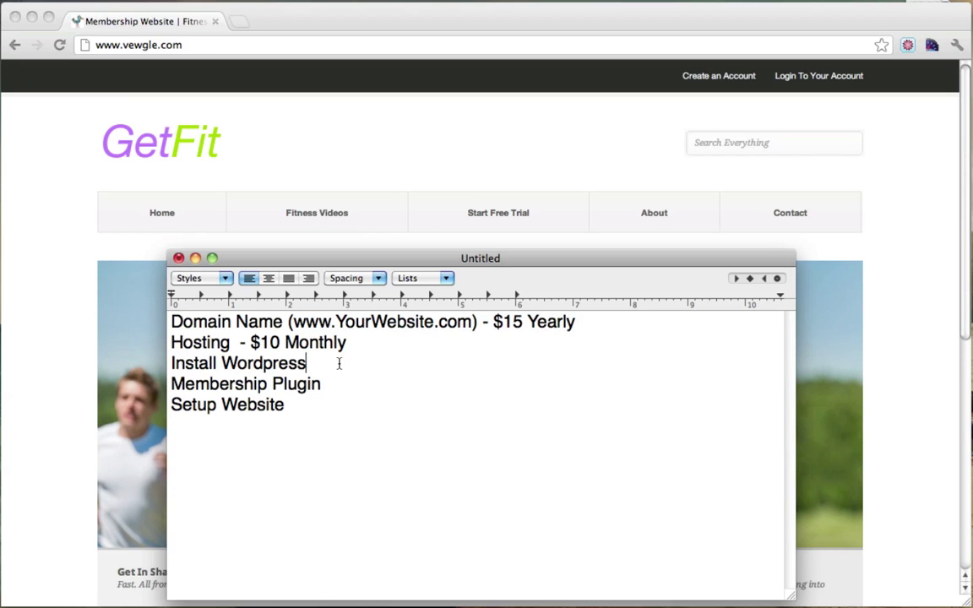
pyautogui.write('- Free')
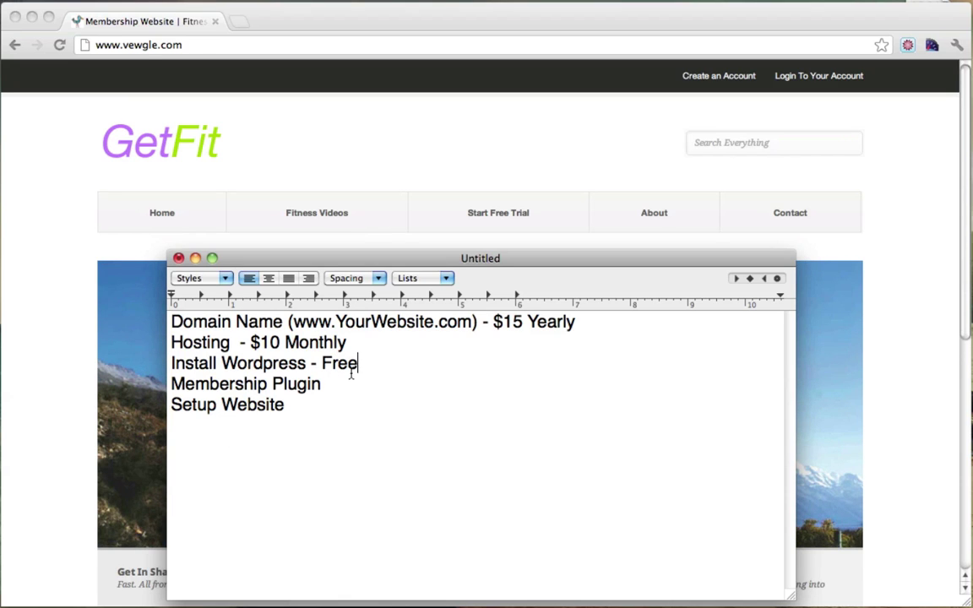
pyautogui.click(349, 385)
# Append '$30' to the Membership Plugin line
pyautogui.moveTo(328, 388)
pyautogui.mouseDown()
pyautogui.moveTo(171, 385)
pyautogui.moveTo(331, 387)
pyautogui.mouseUp()
pyautogui.write('$30')
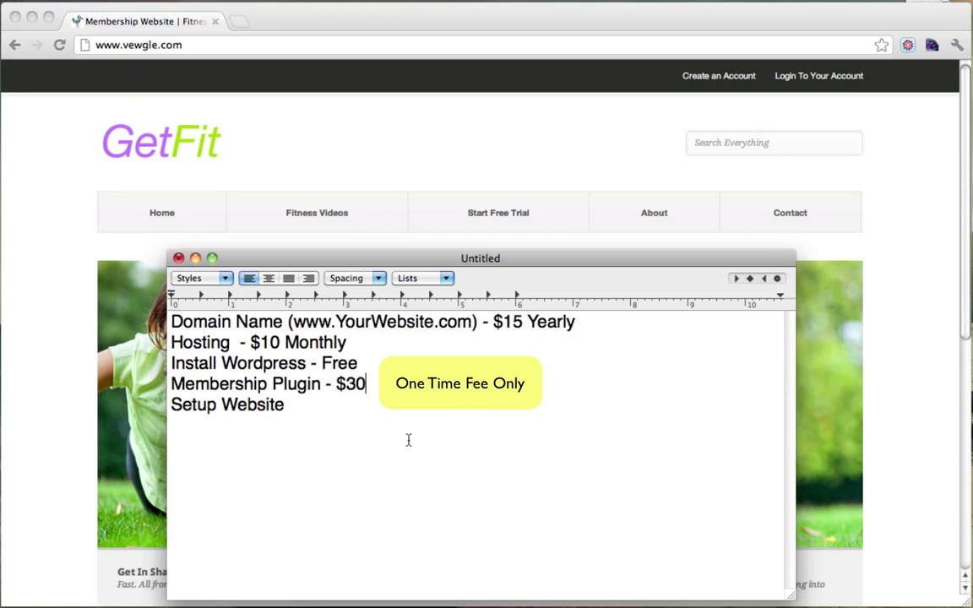
pyautogui.moveTo(374, 384); pyautogui.dragTo(173, 386)
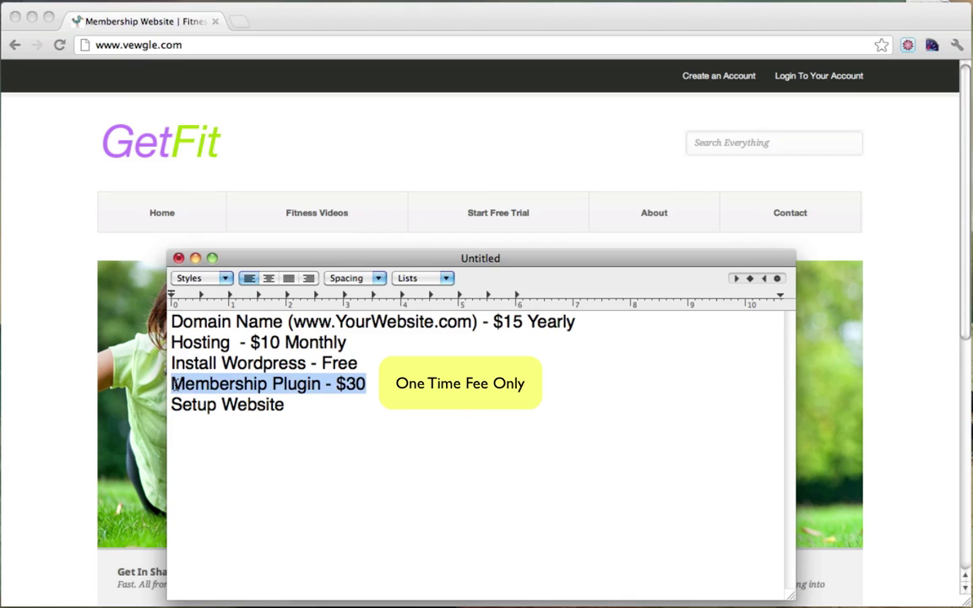
pyautogui.click(381, 384)
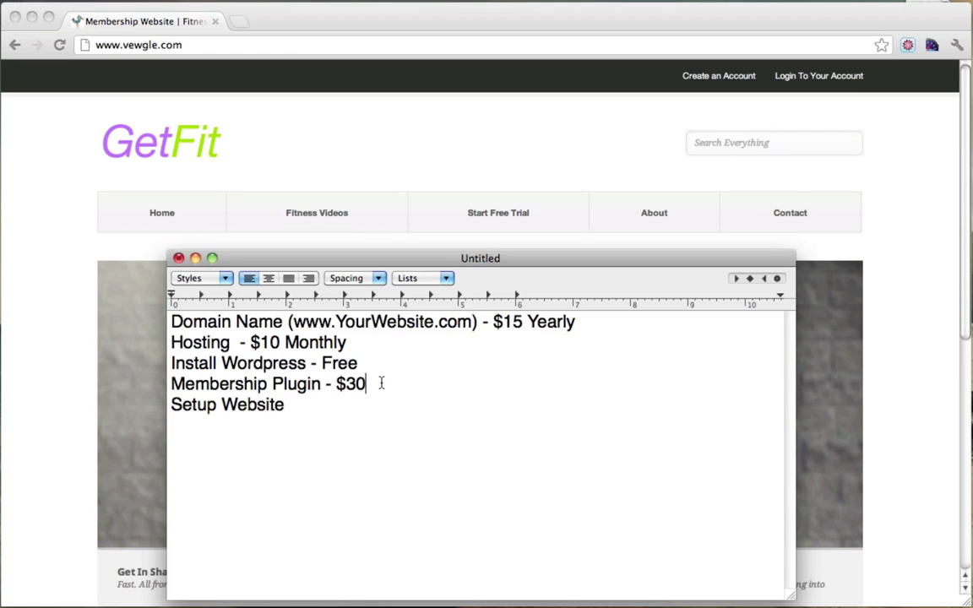
# Type 'Under $60' on a new line below Setup Website
pyautogui.click(328, 407)
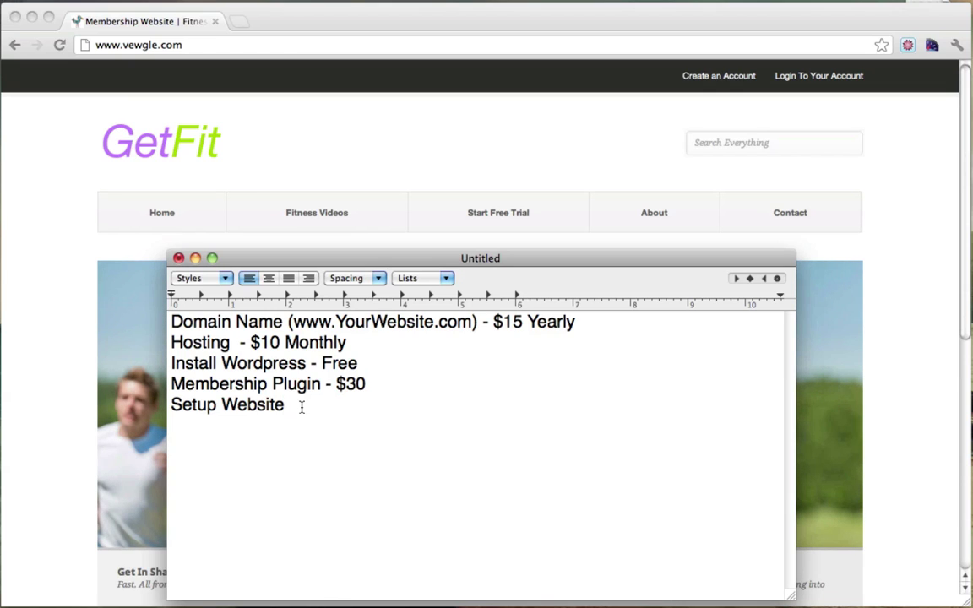
pyautogui.moveTo(300, 407); pyautogui.dragTo(171, 407)
pyautogui.click(291, 406)
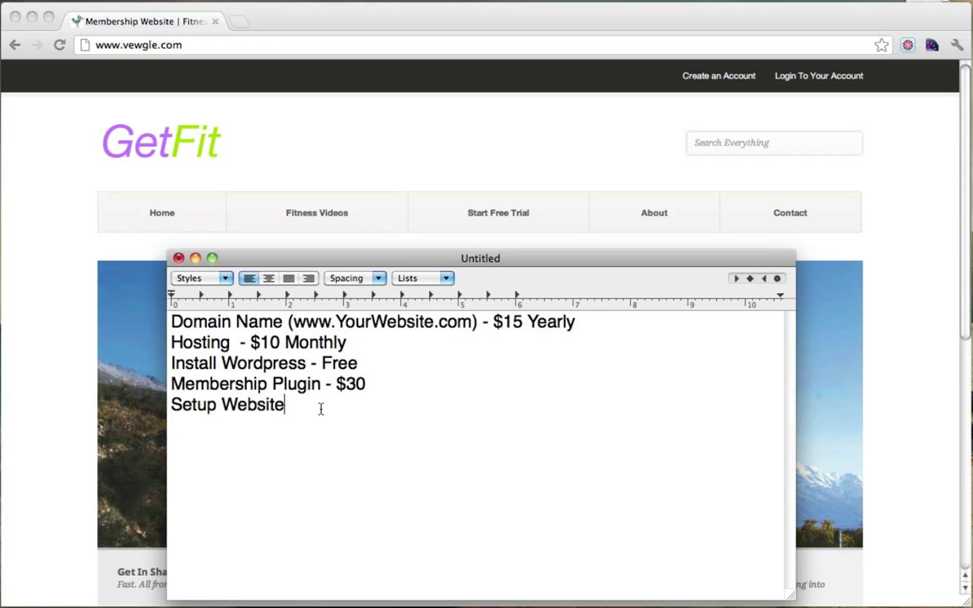
pyautogui.press('Return')
pyautogui.press('Return')
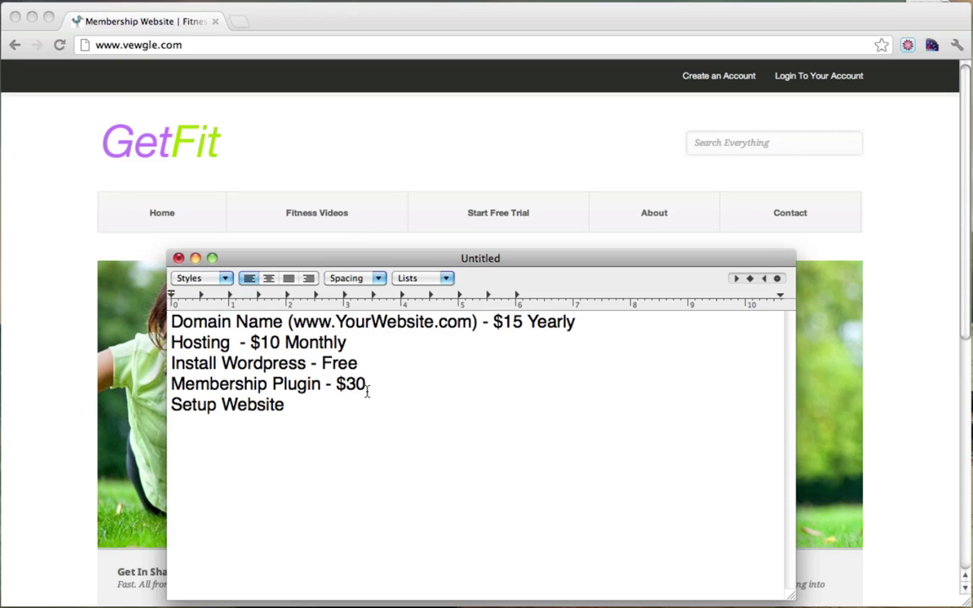
pyautogui.write('Under $60')
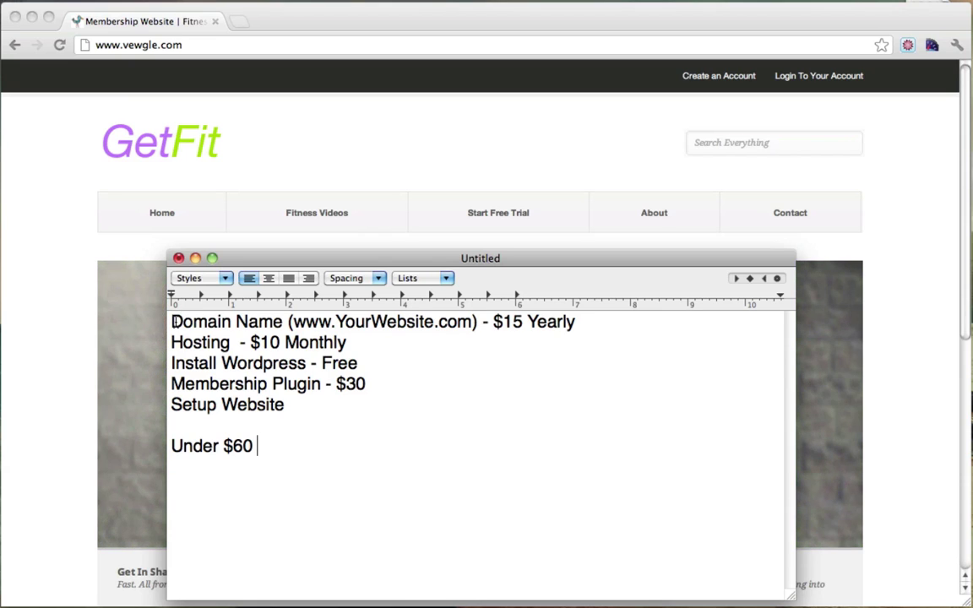
# Delete the 'Under $60' line from the cost list
pyautogui.moveTo(172, 322); pyautogui.dragTo(393, 350)
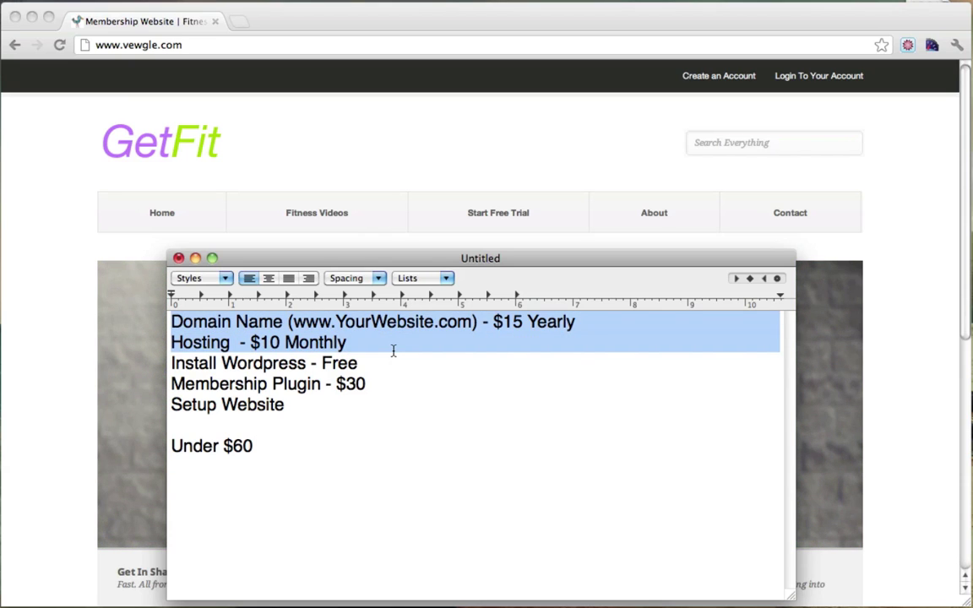
pyautogui.click(393, 350)
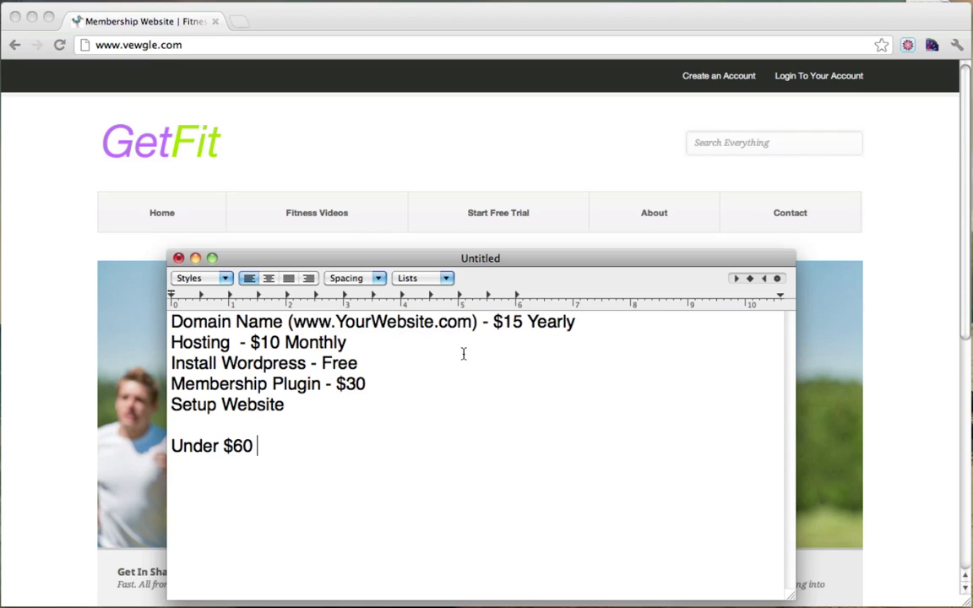
pyautogui.moveTo(260, 447); pyautogui.dragTo(146, 453)
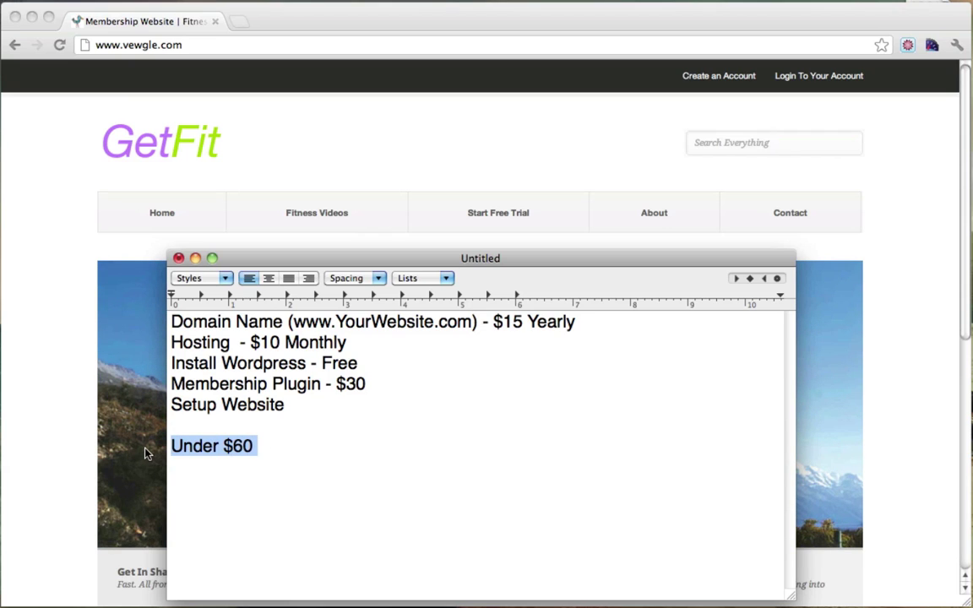
pyautogui.press('BackSpace')
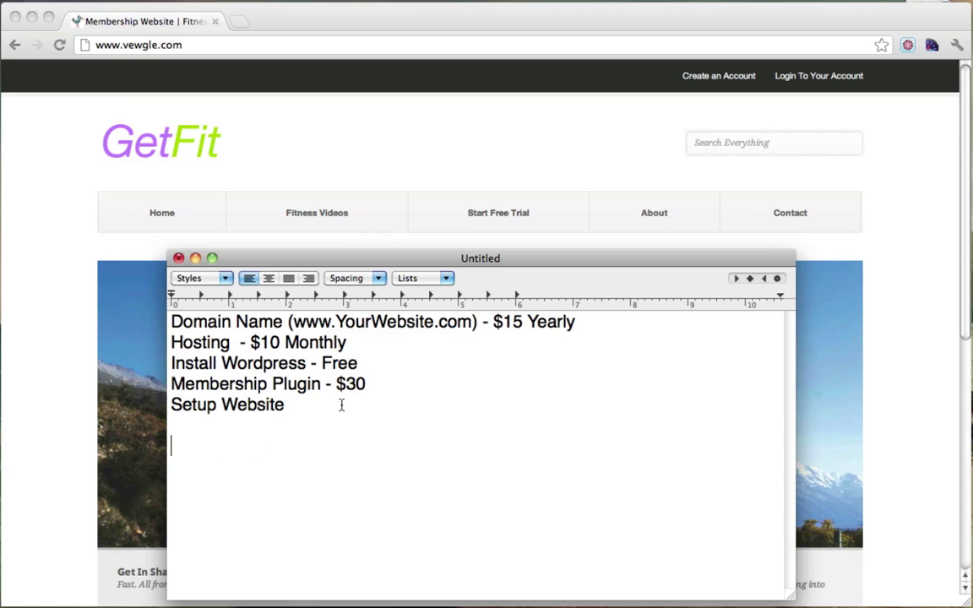
# Minimize the TextEdit cost list to reveal the GetFit site
pyautogui.moveTo(171, 321); pyautogui.dragTo(393, 341)
pyautogui.click(392, 343)
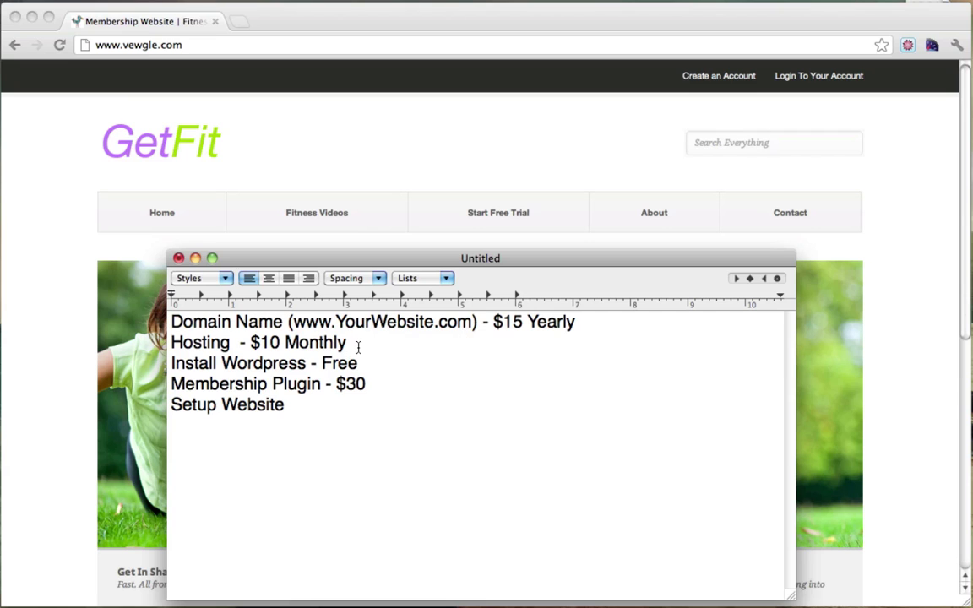
pyautogui.moveTo(358, 347); pyautogui.dragTo(133, 314)
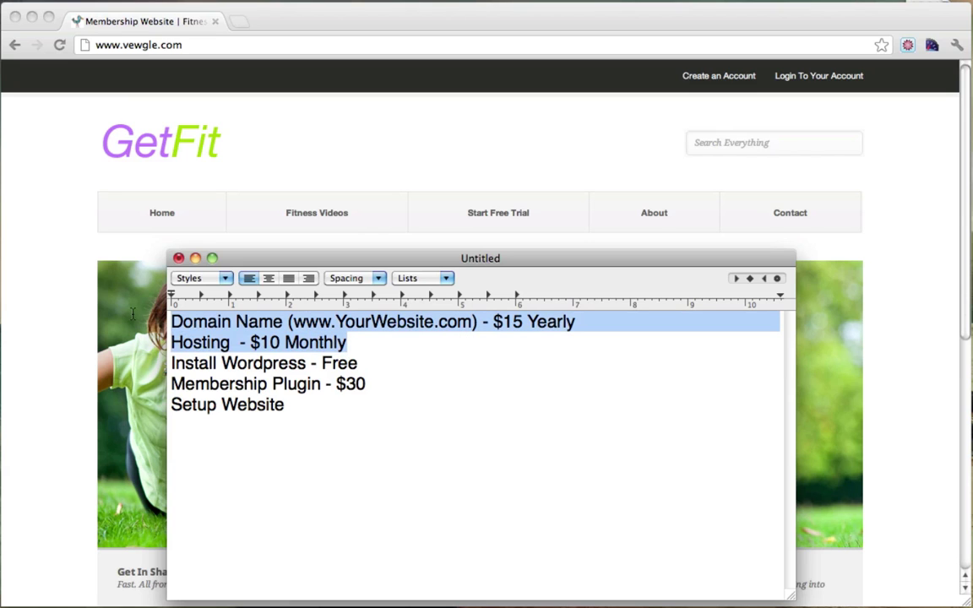
pyautogui.click(372, 366)
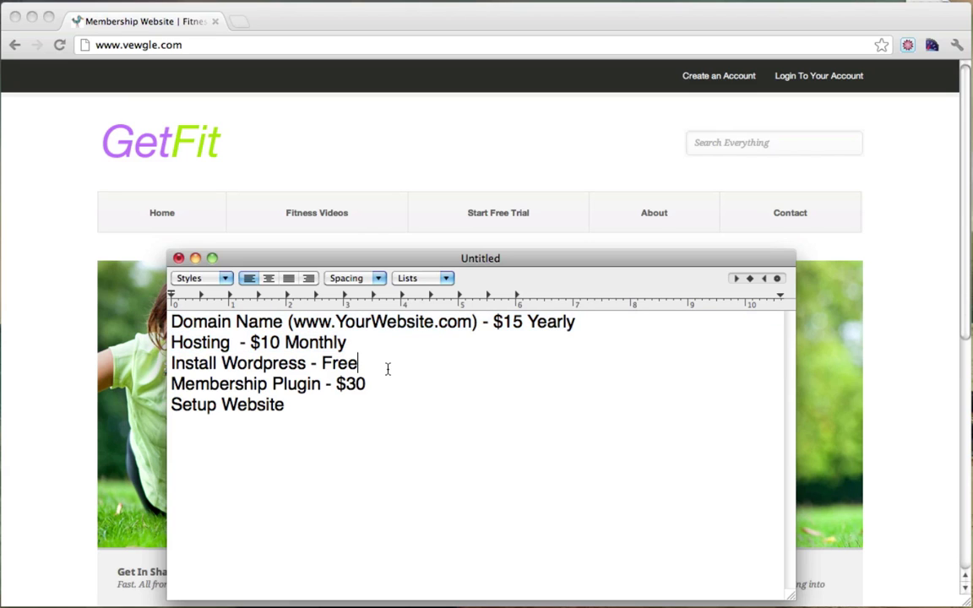
pyautogui.click(196, 259)
pyautogui.click(210, 44)
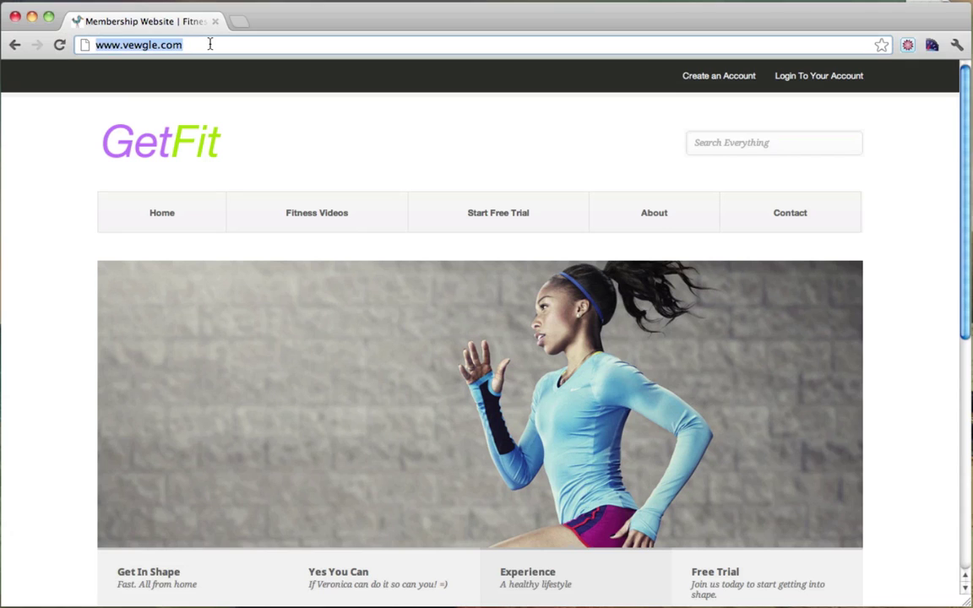
pyautogui.write('www.host')
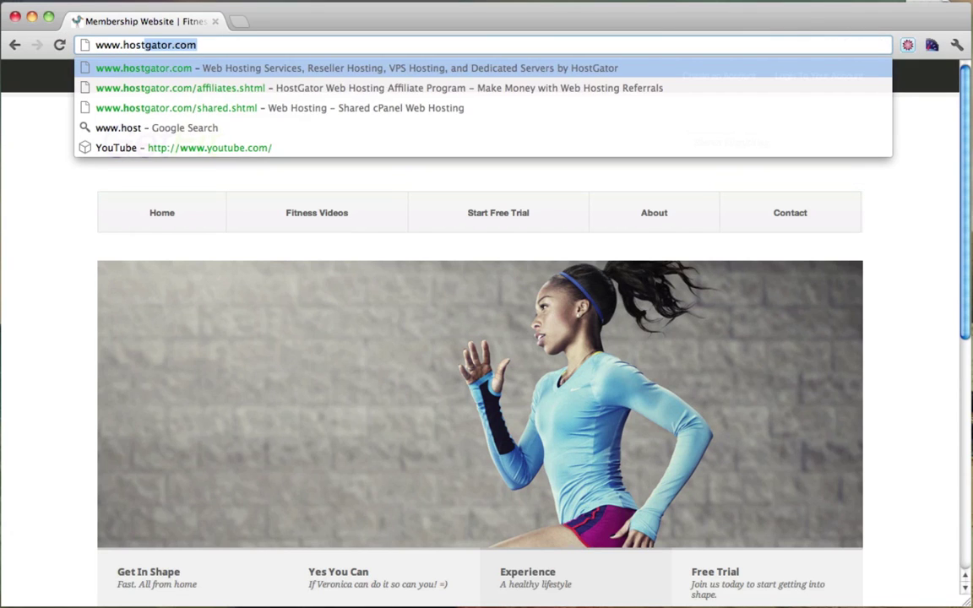
pyautogui.write('gator.com')
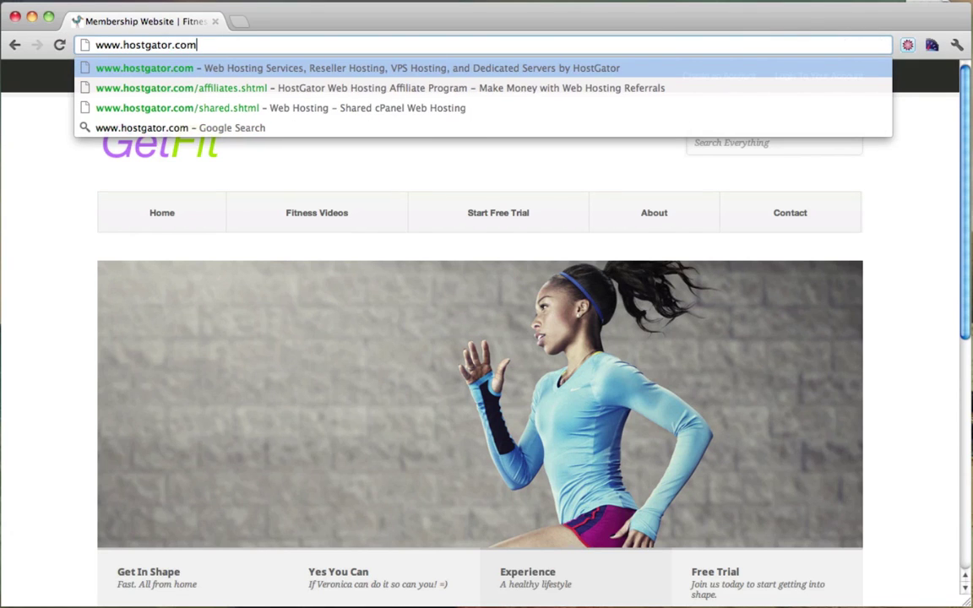
pyautogui.press('Return')
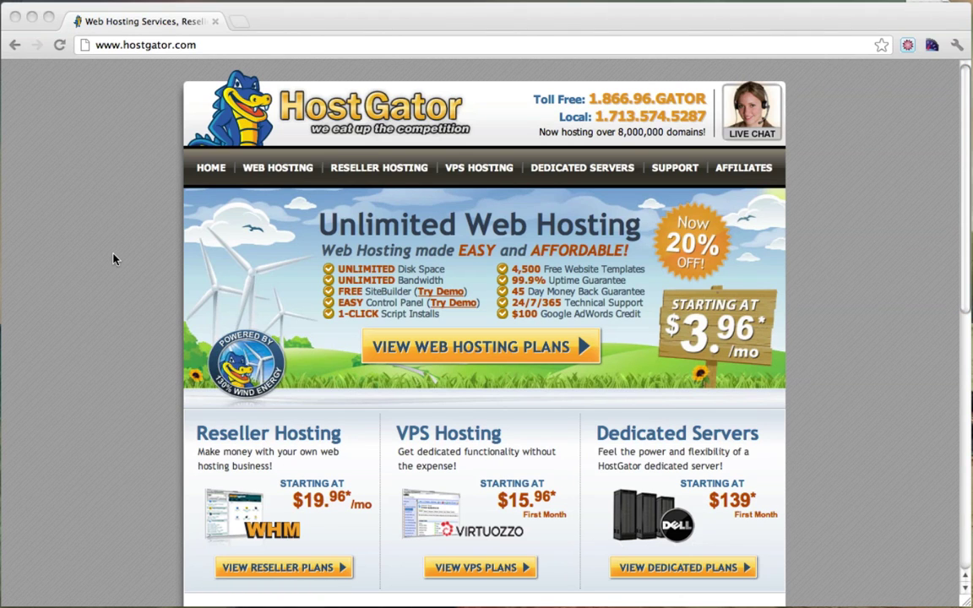
pyautogui.click(157, 261)
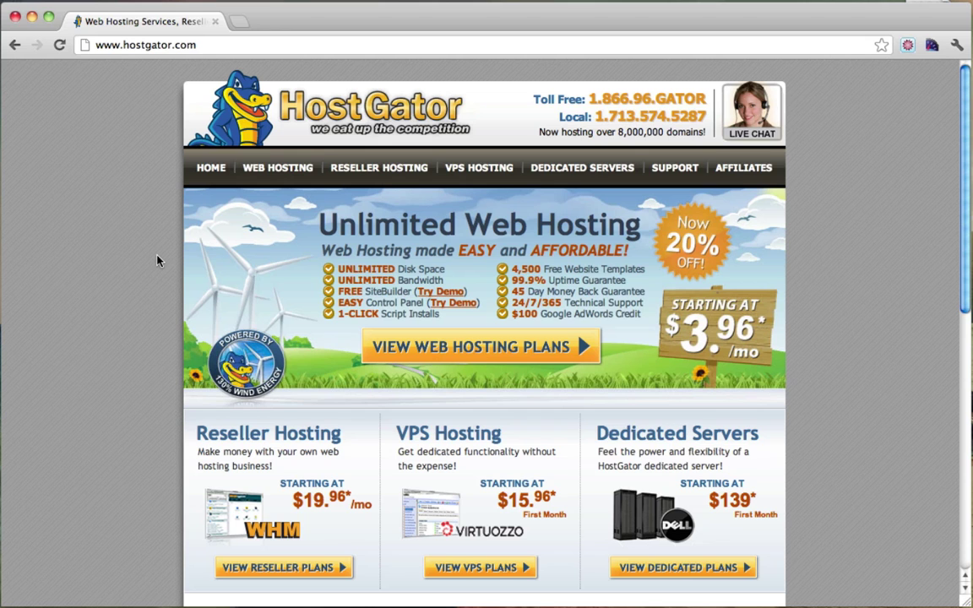
pyautogui.scroll(-5, 158, 261)
pyautogui.scroll(5, 157, 260)
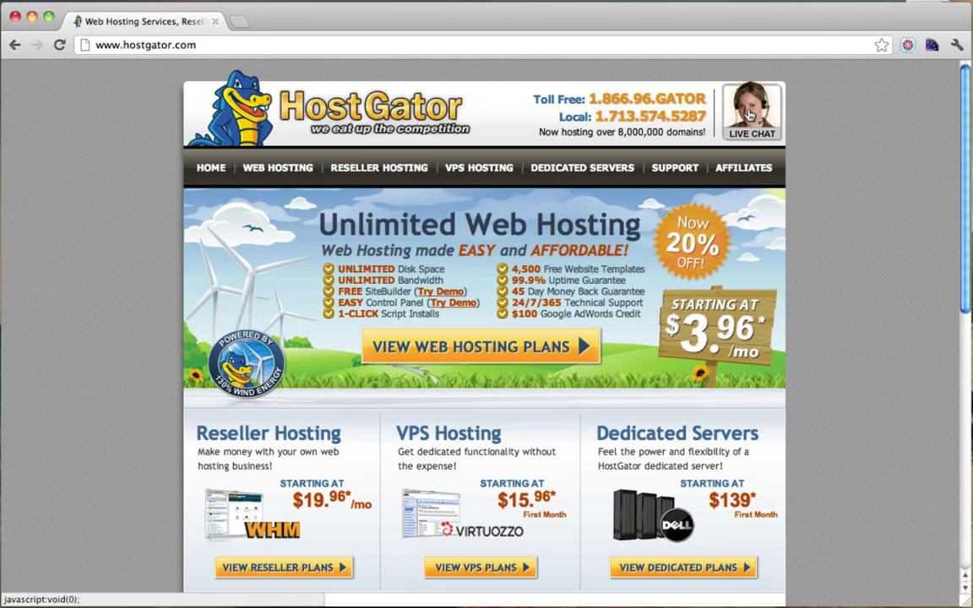
pyautogui.click(749, 116)
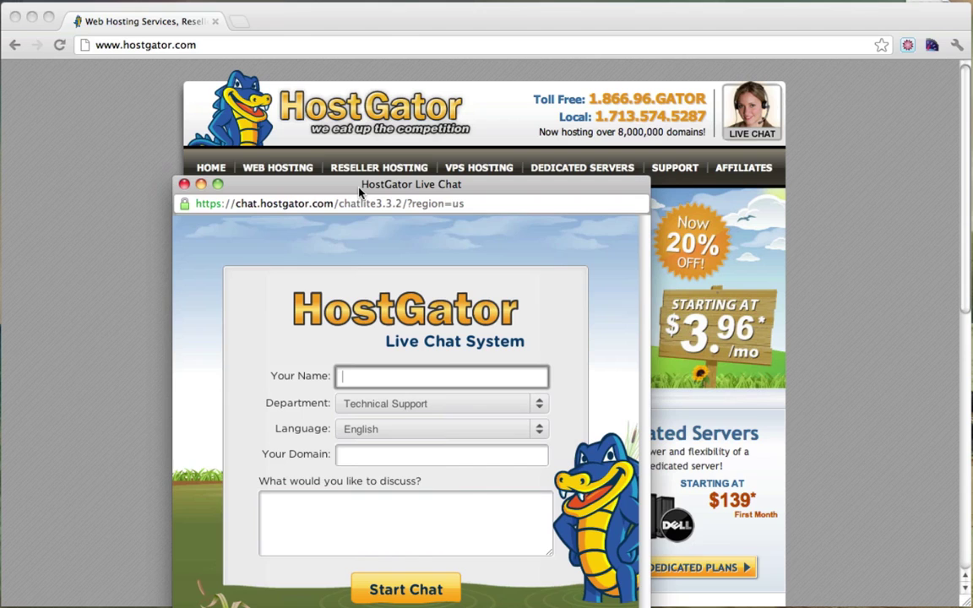
pyautogui.moveTo(359, 193); pyautogui.dragTo(403, 106)
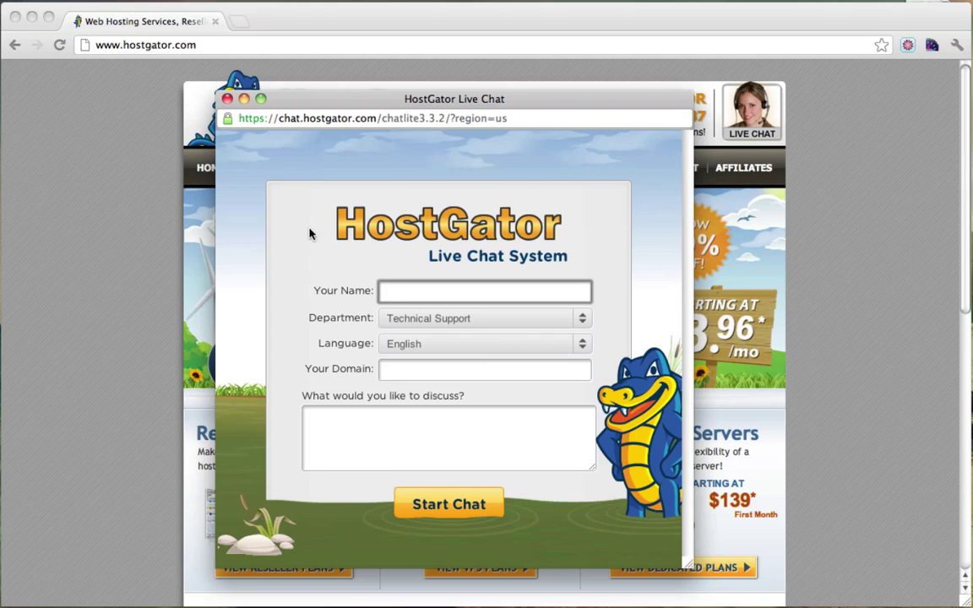
pyautogui.click(227, 99)
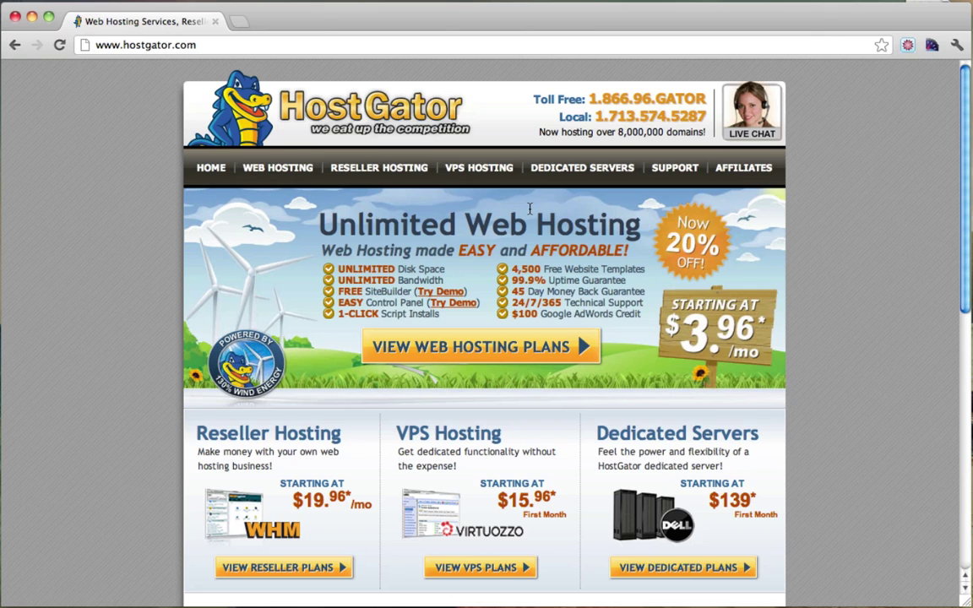
# From Web Hosting, order the Baby Plan with Monthly billing at $7.96/mo
pyautogui.click(272, 168)
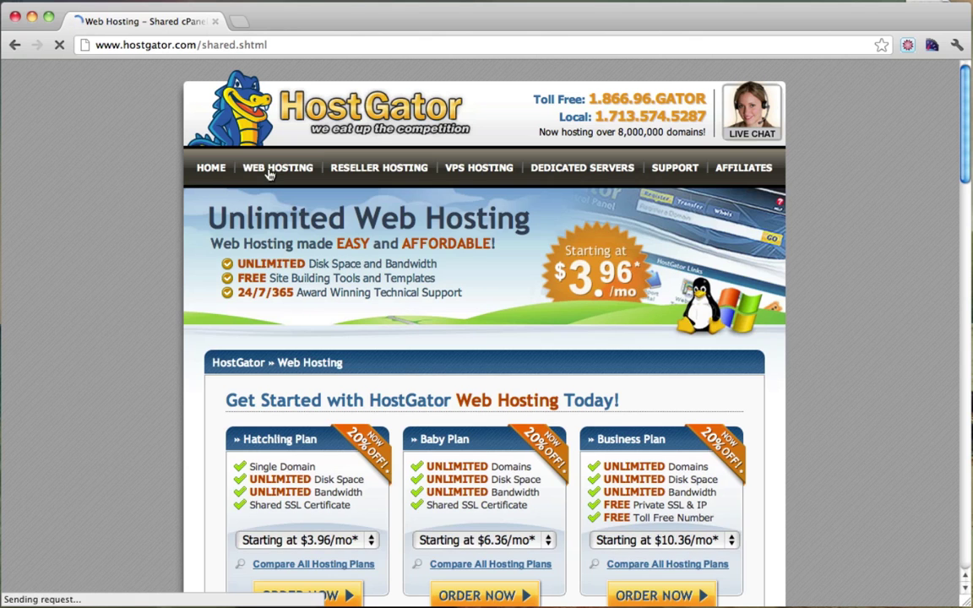
pyautogui.scroll(-5, 245, 152)
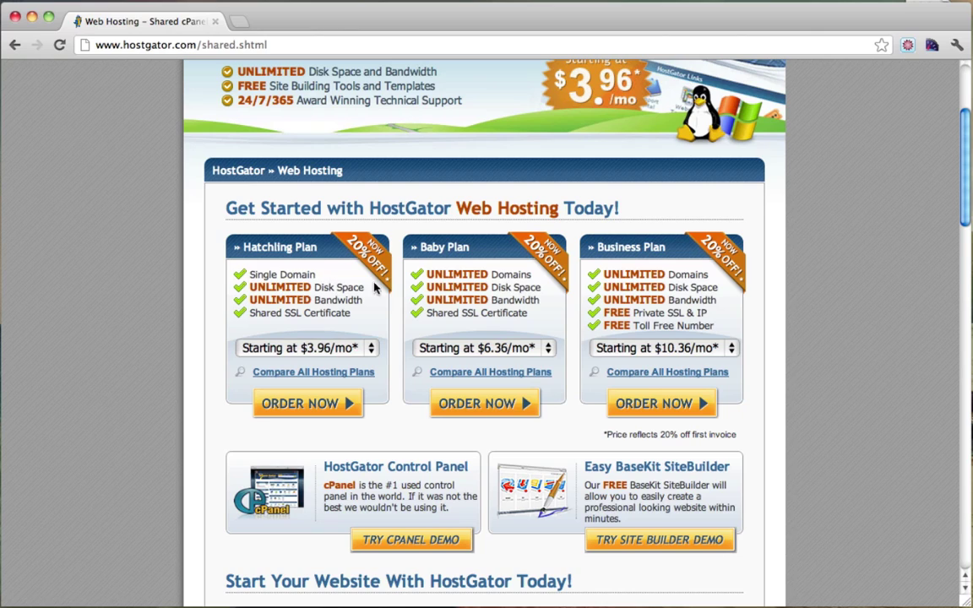
pyautogui.click(548, 356)
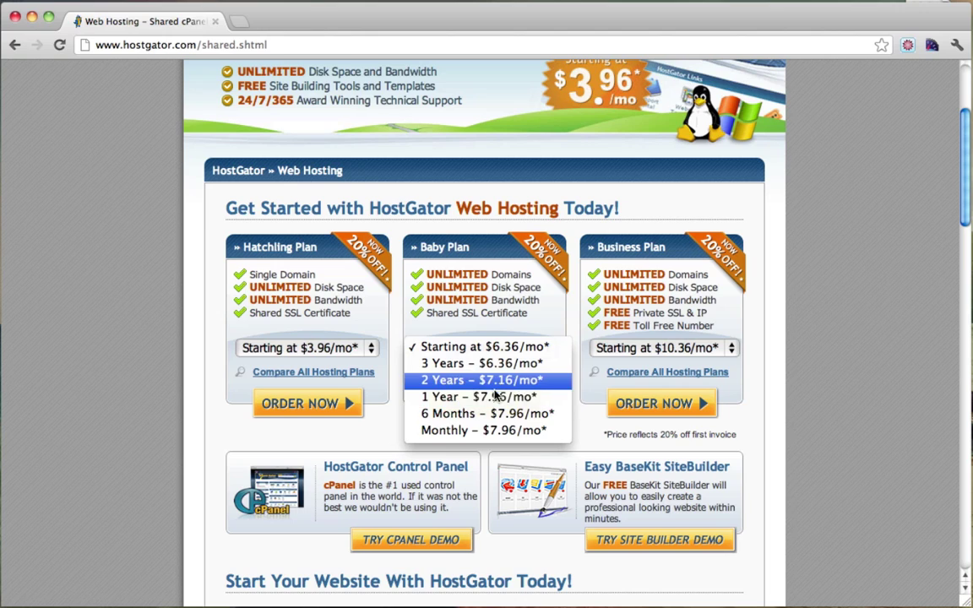
pyautogui.click(494, 432)
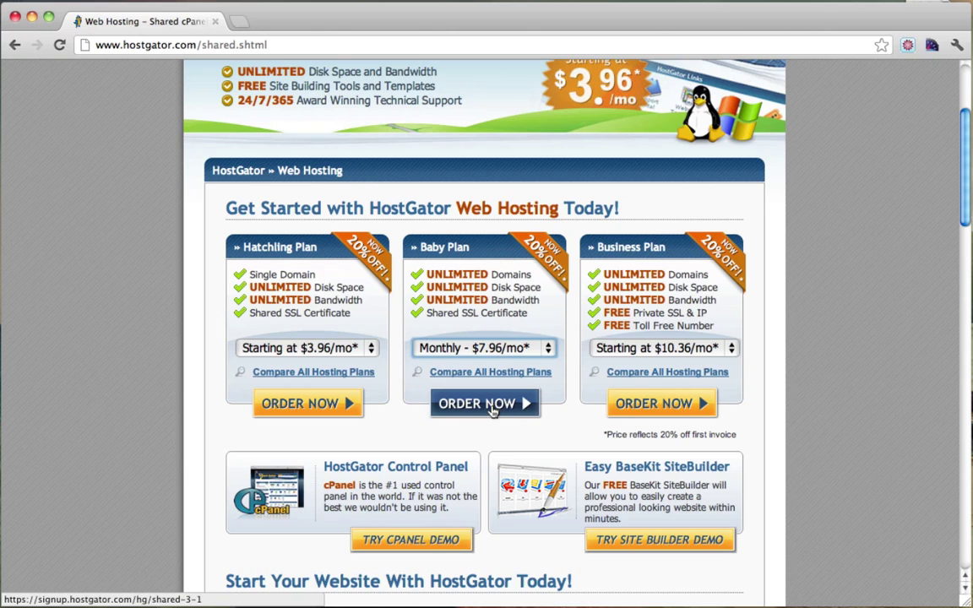
pyautogui.click(473, 348)
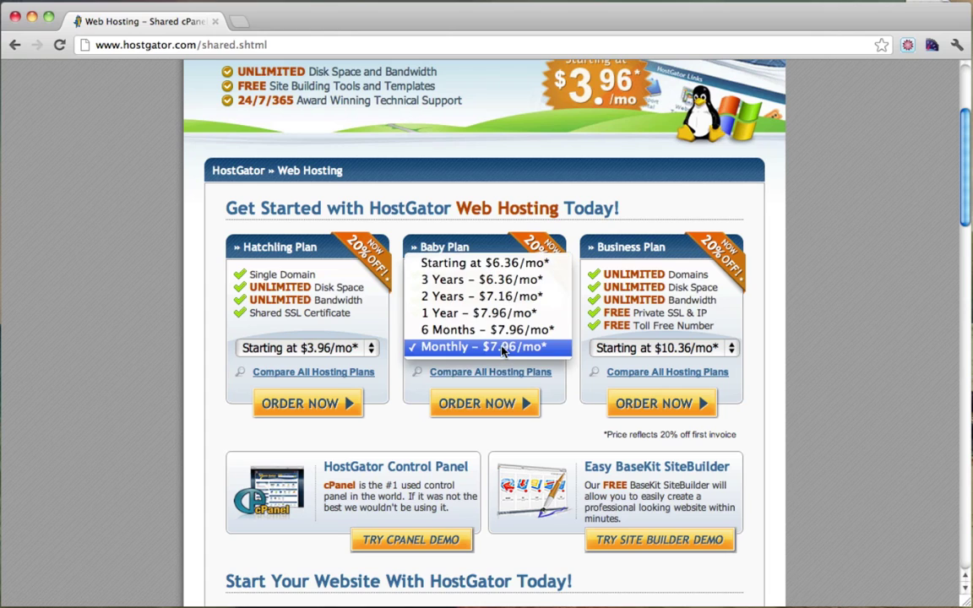
pyautogui.click(476, 350)
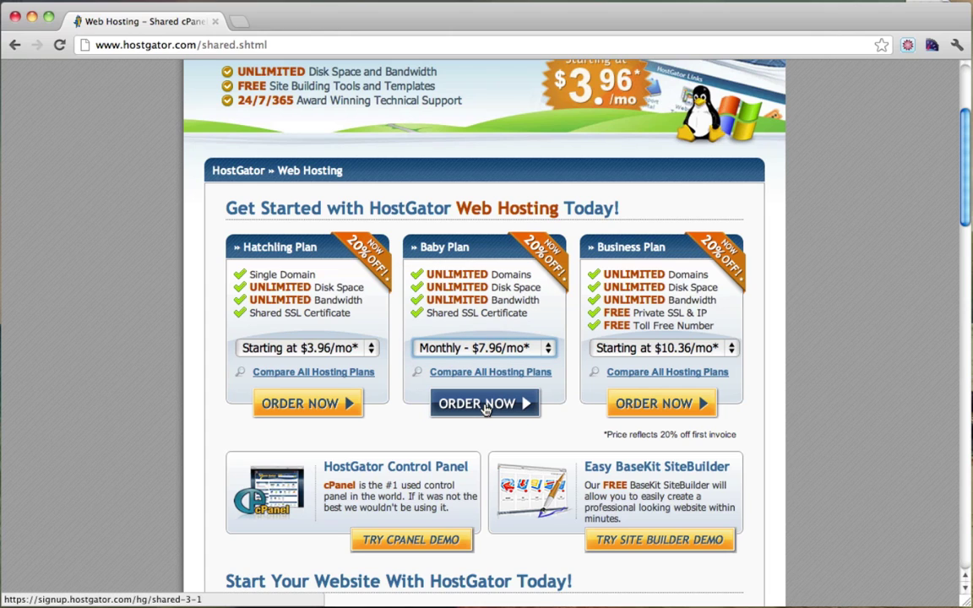
pyautogui.click(486, 409)
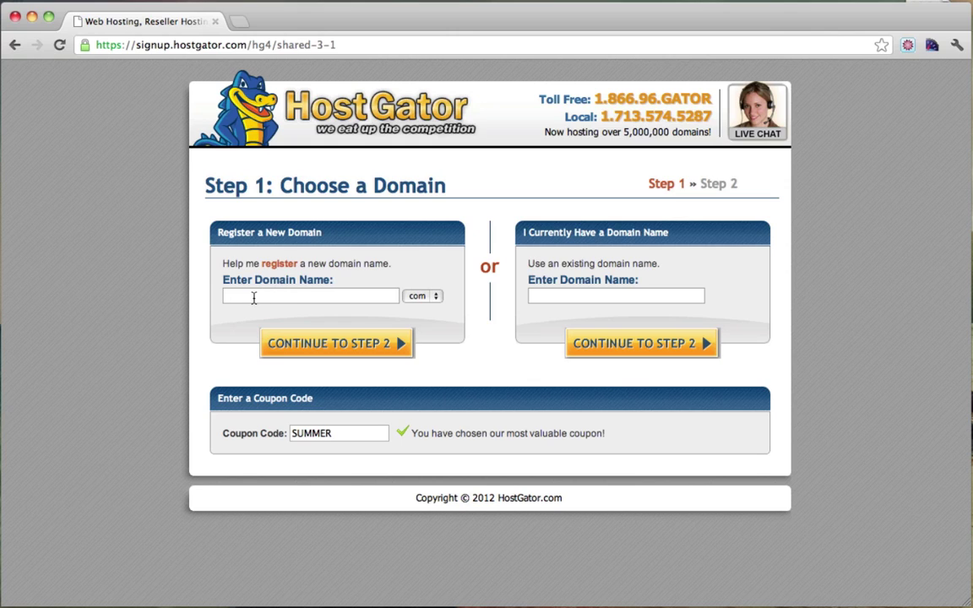
# Enter simpleiskey as the new domain name, keeping the .com extension
pyautogui.click(419, 295)
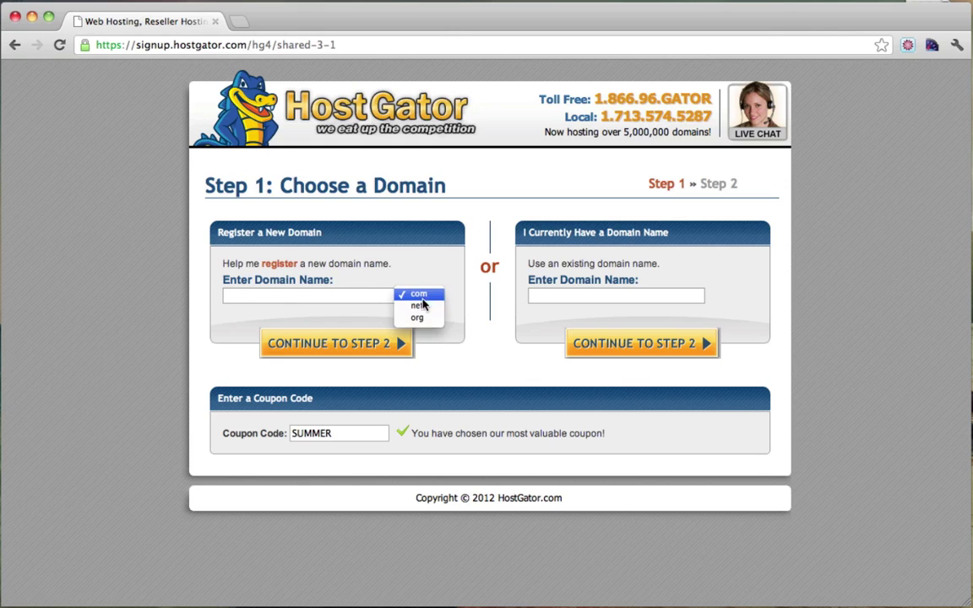
pyautogui.click(421, 295)
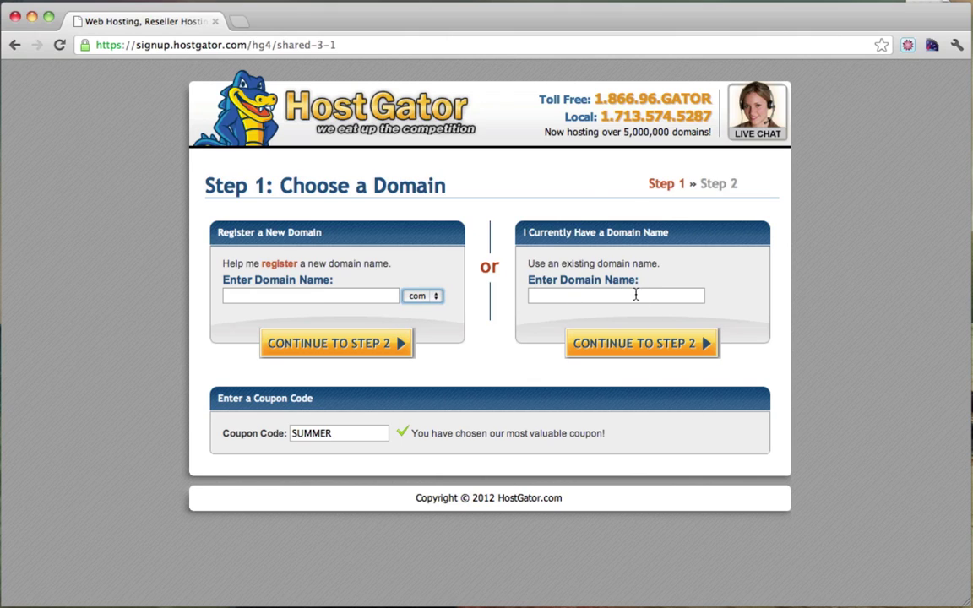
pyautogui.moveTo(539, 264); pyautogui.dragTo(654, 264)
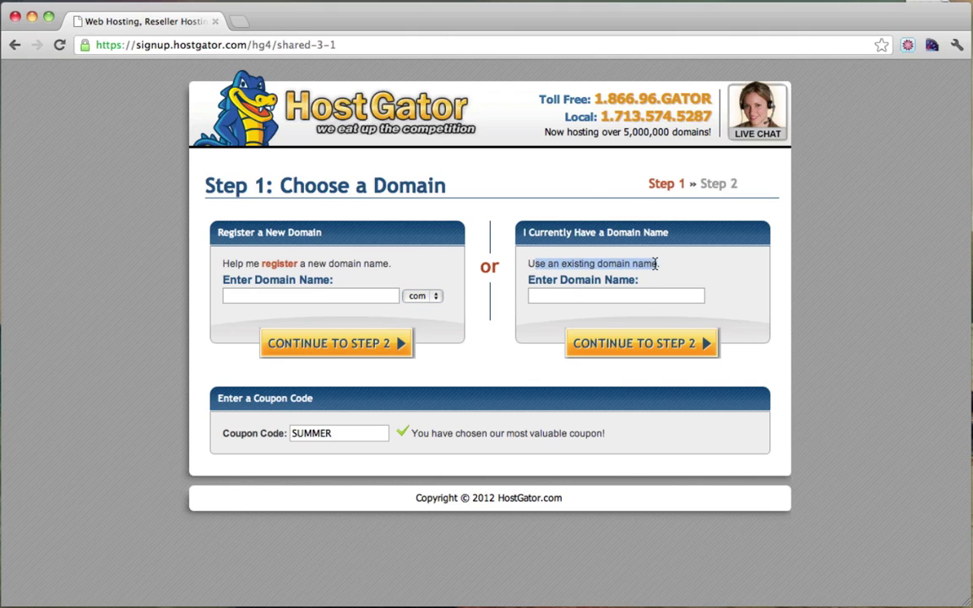
pyautogui.click(655, 264)
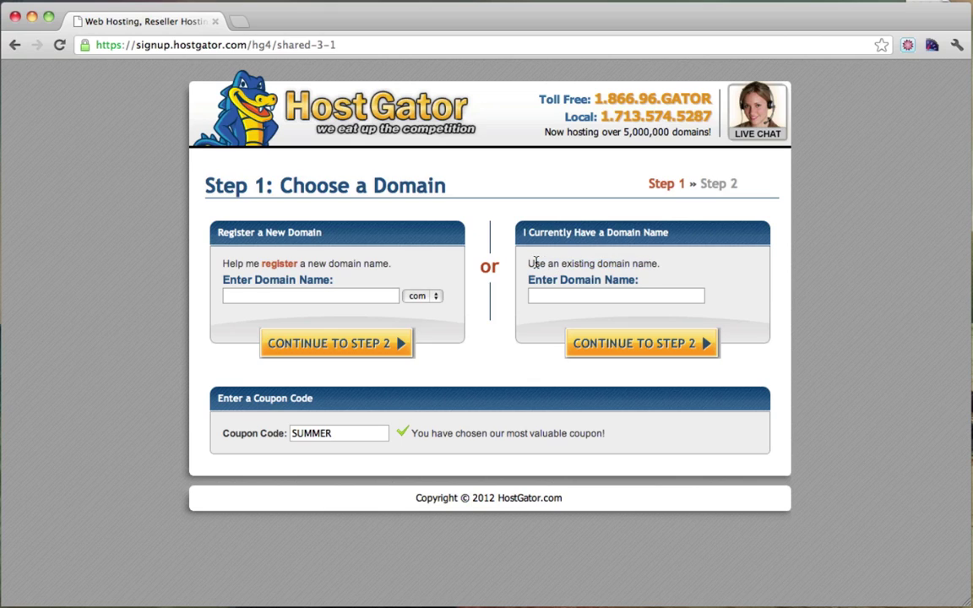
pyautogui.moveTo(538, 264); pyautogui.dragTo(667, 268)
pyautogui.click(563, 291)
pyautogui.write('simpleiskey')
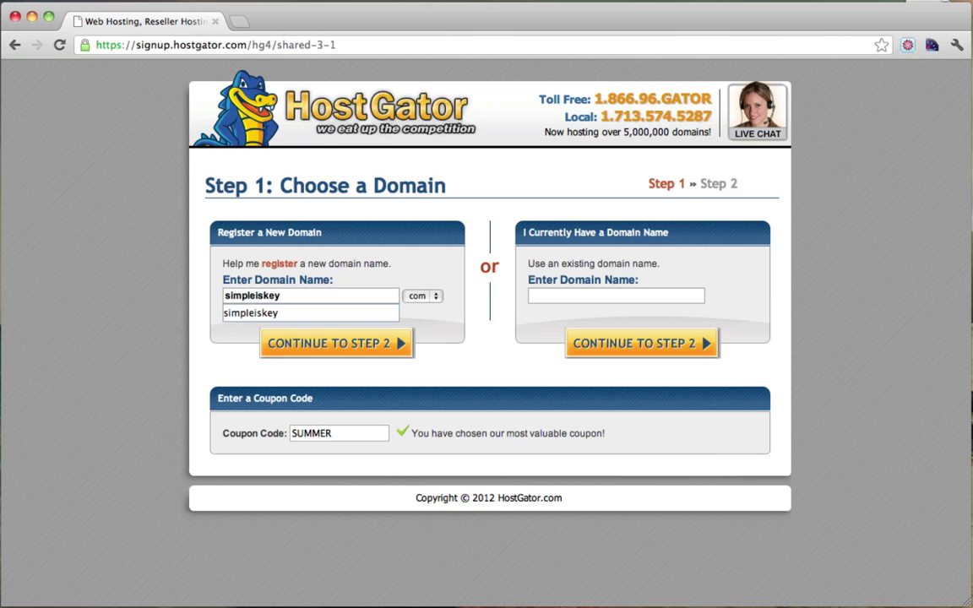
pyautogui.click(378, 283)
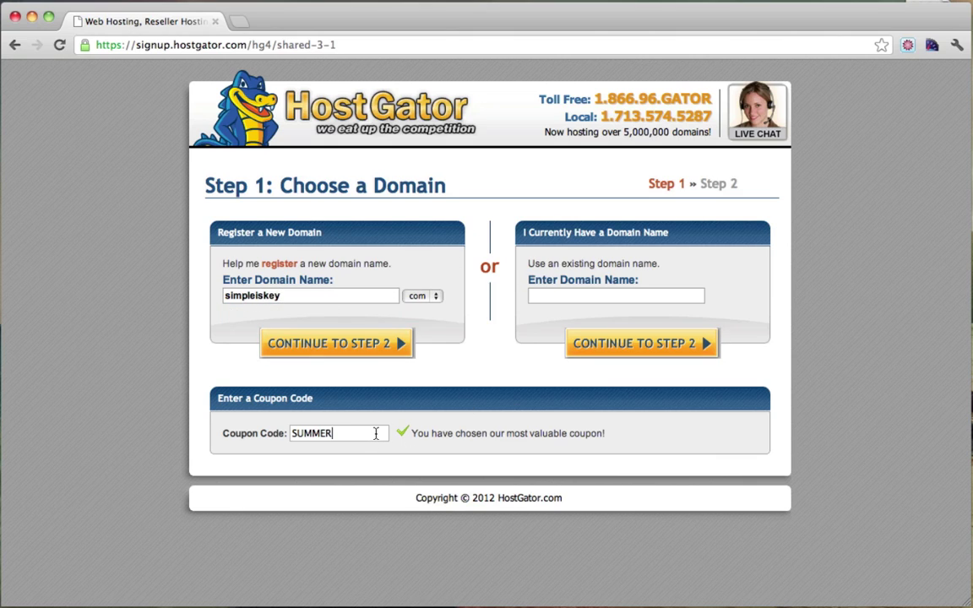
# Replace the SUMMER coupon code with membership25
pyautogui.moveTo(376, 433); pyautogui.dragTo(249, 433)
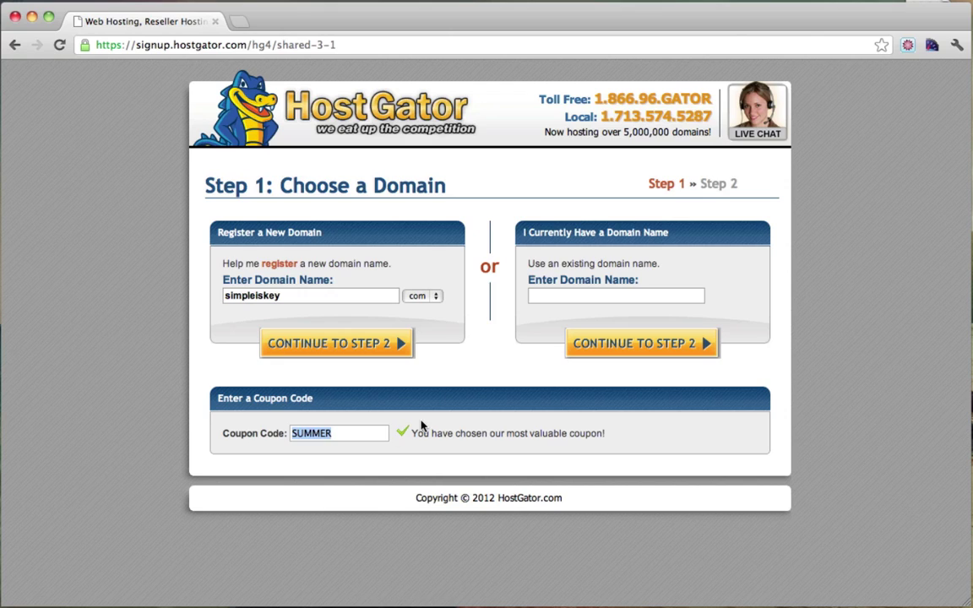
pyautogui.write('membership25')
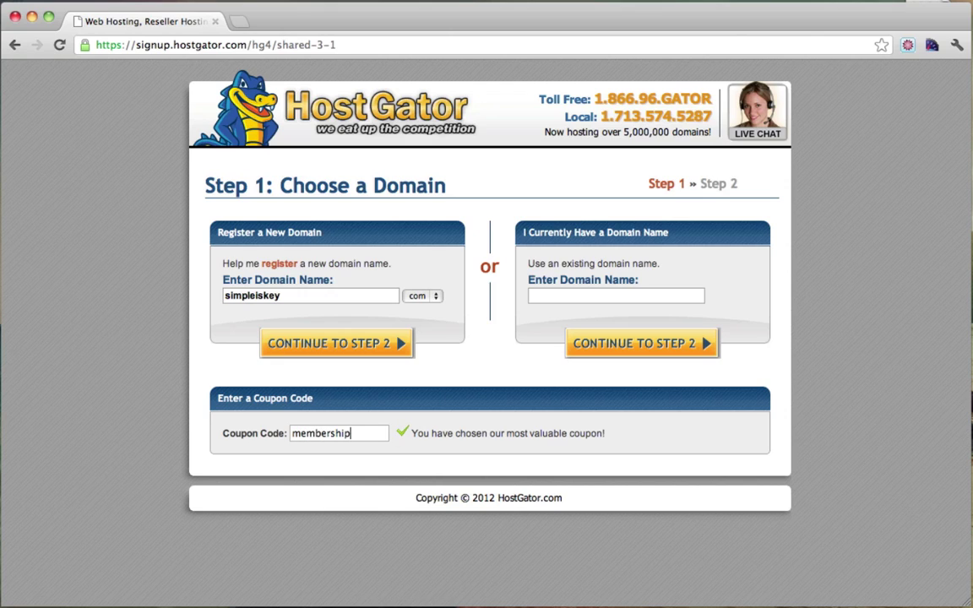
pyautogui.moveTo(369, 437); pyautogui.dragTo(283, 433)
pyautogui.click(379, 434)
pyautogui.moveTo(363, 433); pyautogui.dragTo(262, 437)
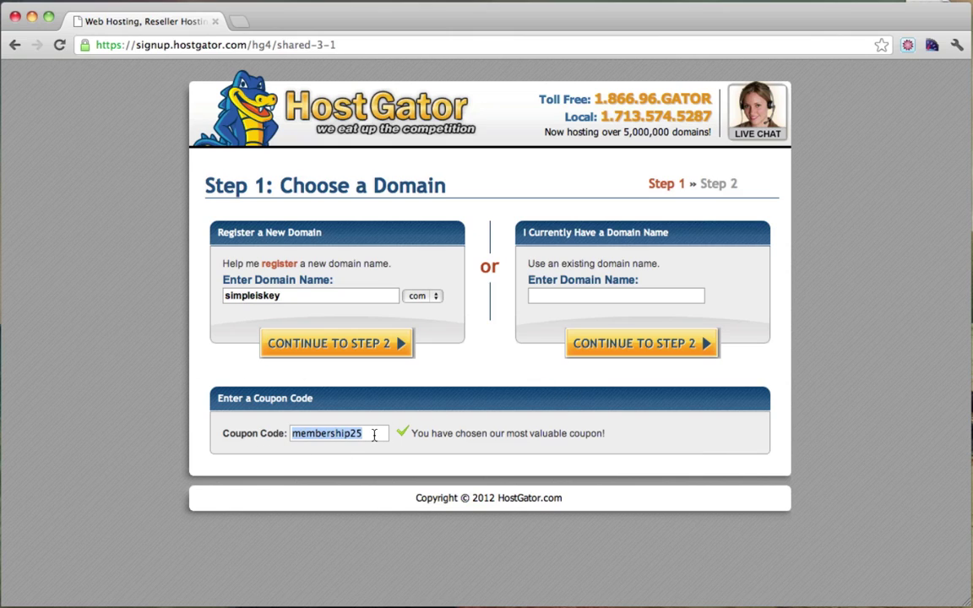
pyautogui.click(374, 435)
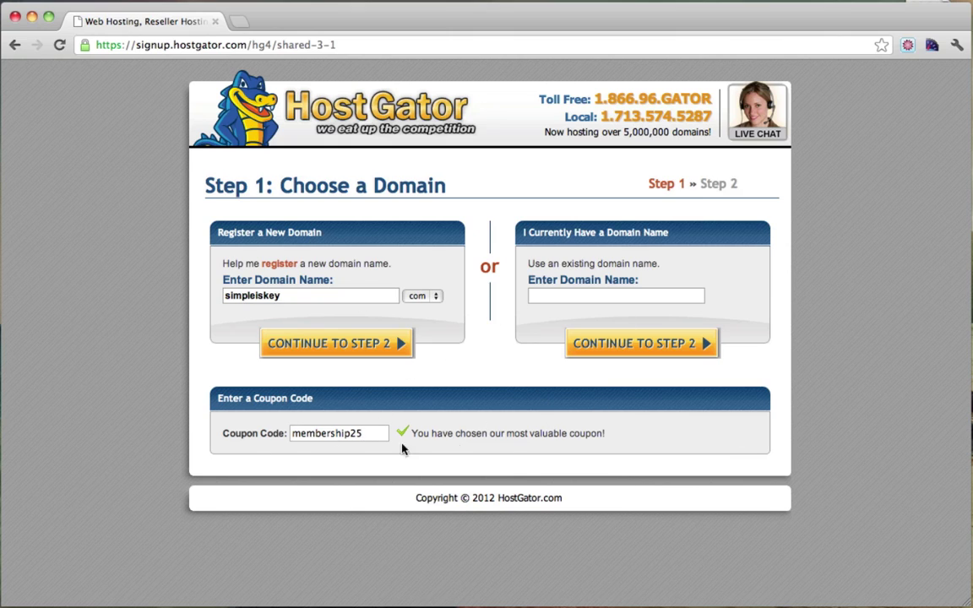
pyautogui.doubleClick(346, 435)
pyautogui.click(372, 437)
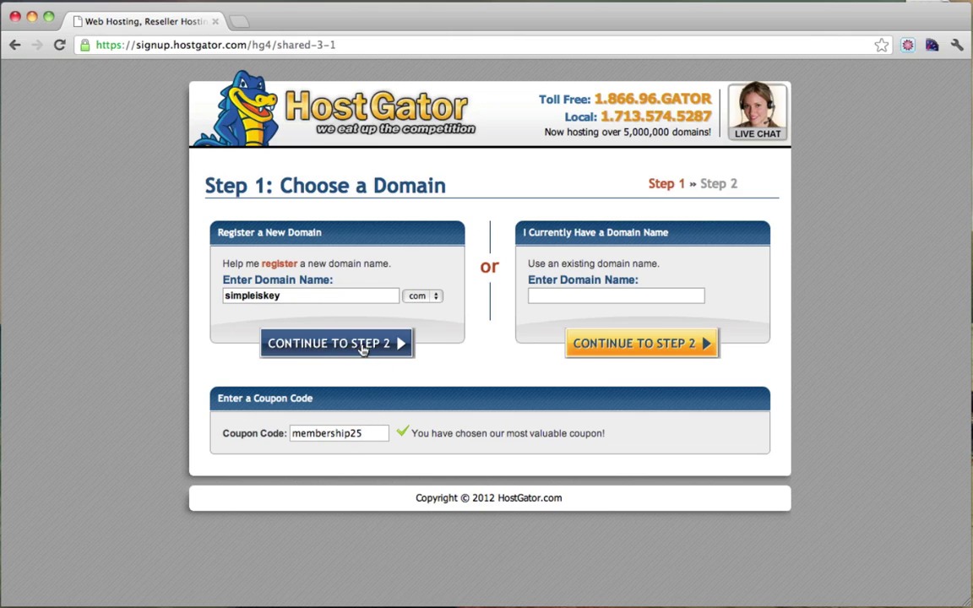
# Confirm the .com extension and continue to Step 2 billing information
pyautogui.click(436, 297)
pyautogui.click(303, 303)
pyautogui.click(364, 345)
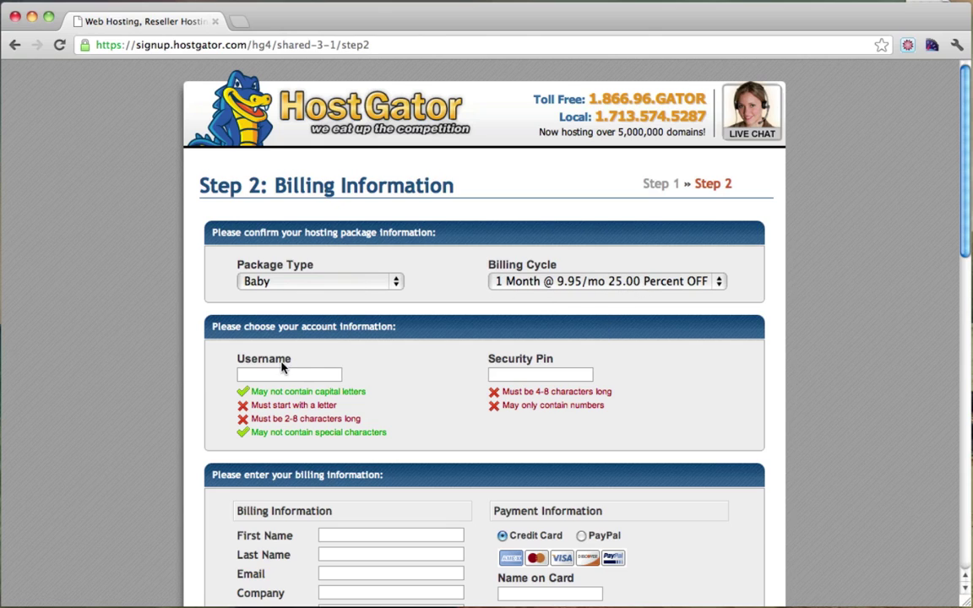
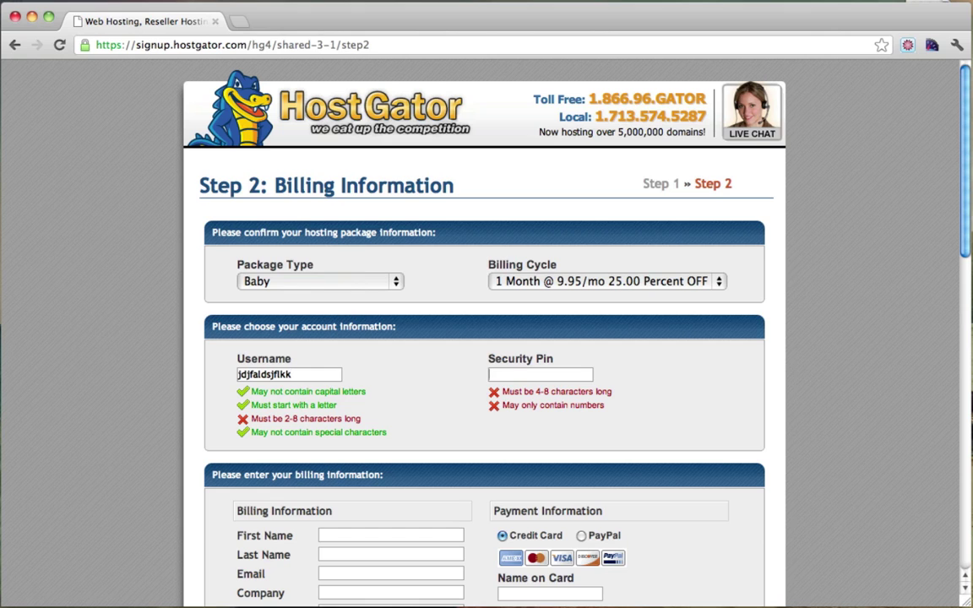
# Enter a username and a security PIN, leaving Credit Card as the payment method
pyautogui.press('Tab')
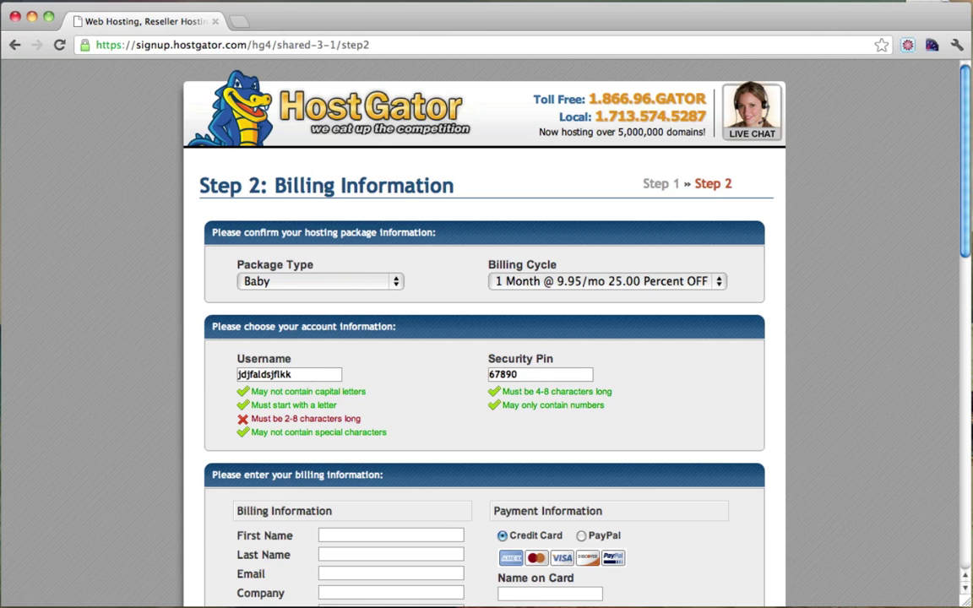
pyautogui.scroll(-5, 545, 368)
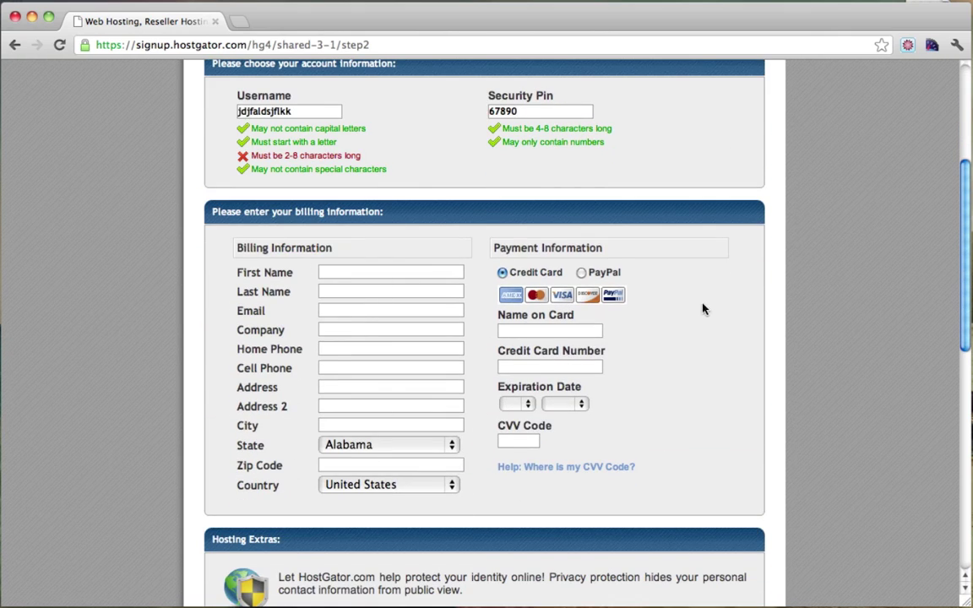
pyautogui.click(582, 273)
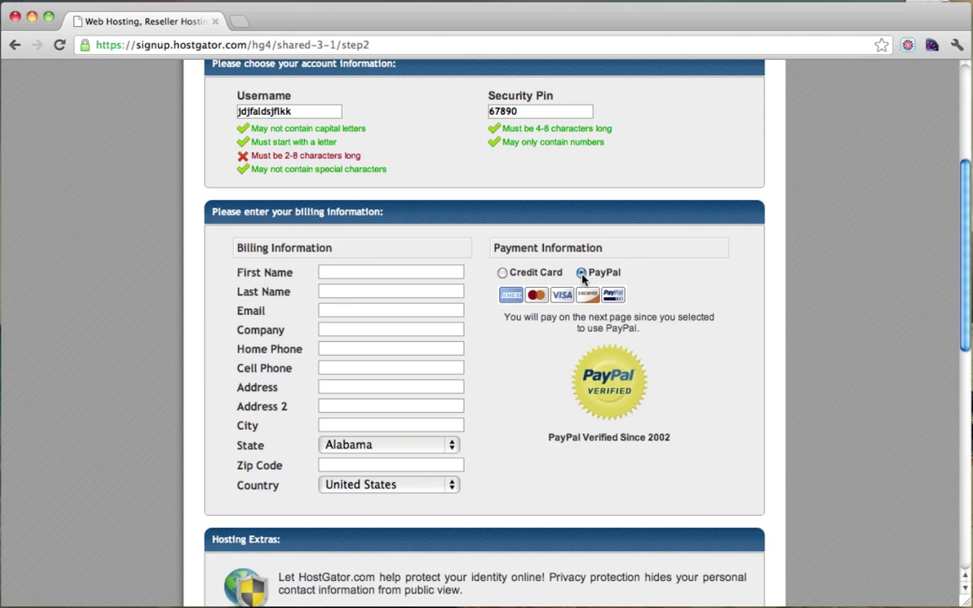
pyautogui.click(503, 273)
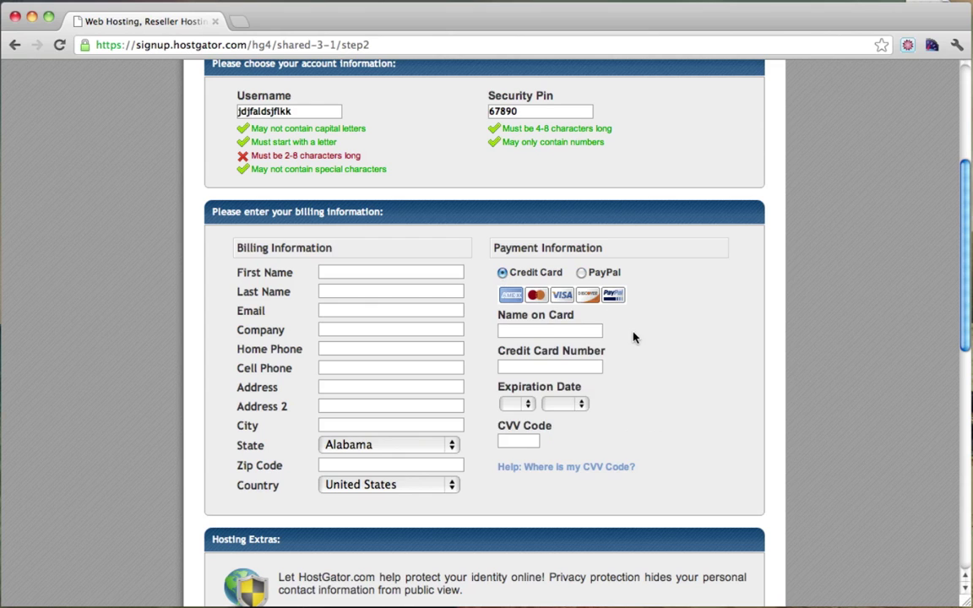
# Review the $22.46 order summary and membership25 coupon credit, then create the account
pyautogui.scroll(-6, 579, 328)
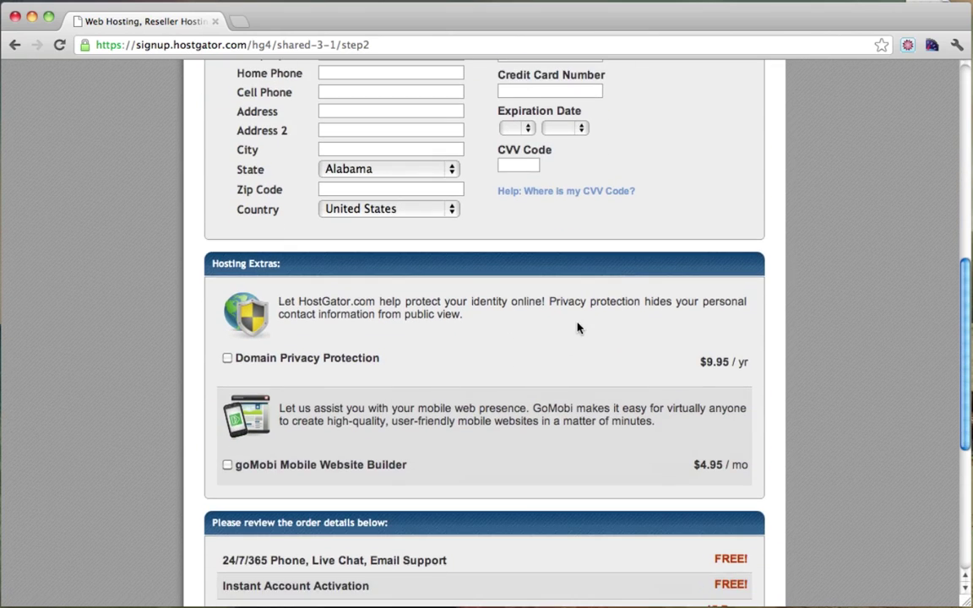
pyautogui.scroll(-3, 579, 328)
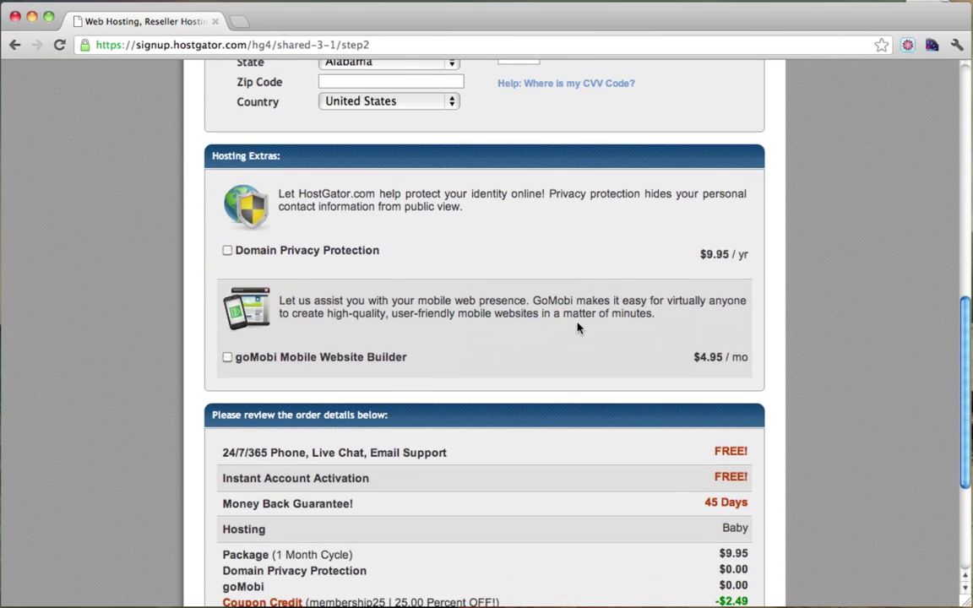
pyautogui.scroll(-3, 579, 328)
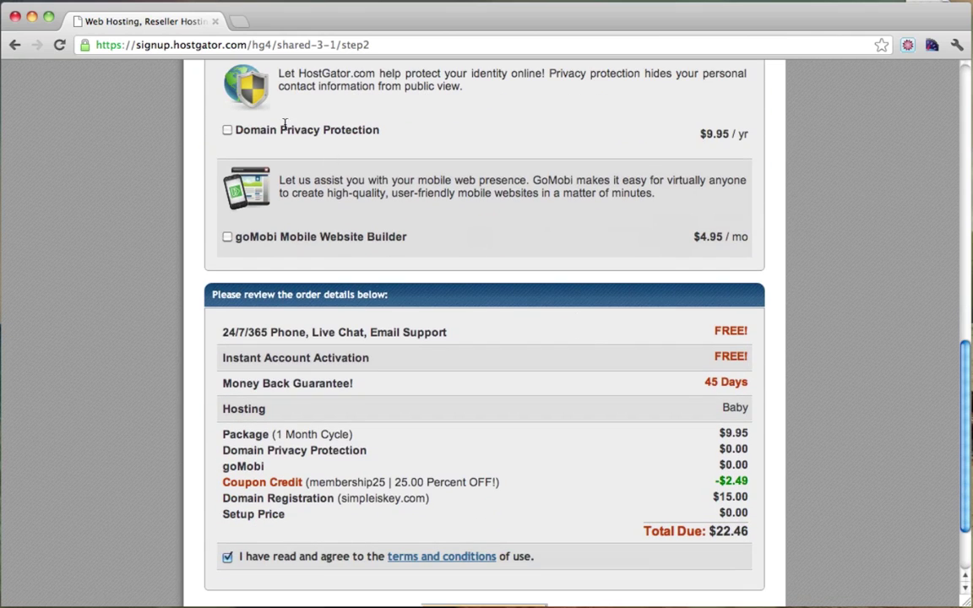
pyautogui.scroll(-3, 619, 190)
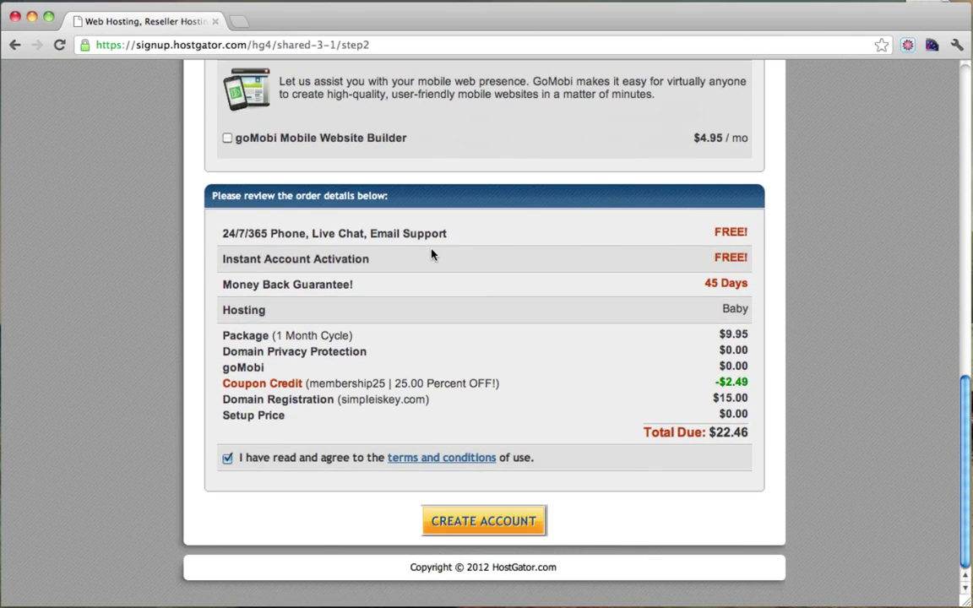
pyautogui.moveTo(224, 287); pyautogui.dragTo(750, 289)
pyautogui.click(750, 290)
pyautogui.moveTo(232, 236); pyautogui.dragTo(494, 235)
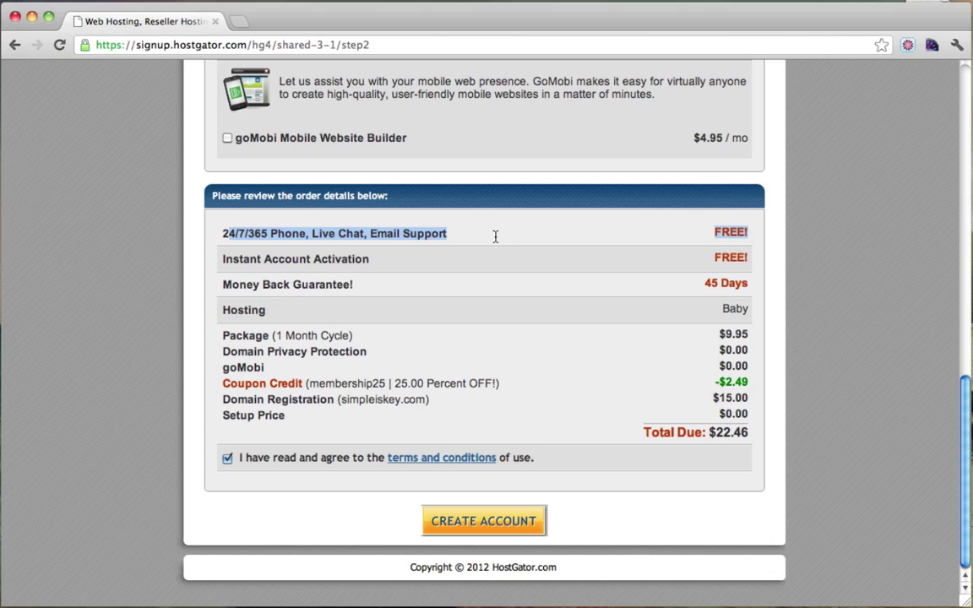
pyautogui.click(492, 240)
pyautogui.scroll(-1, 491, 241)
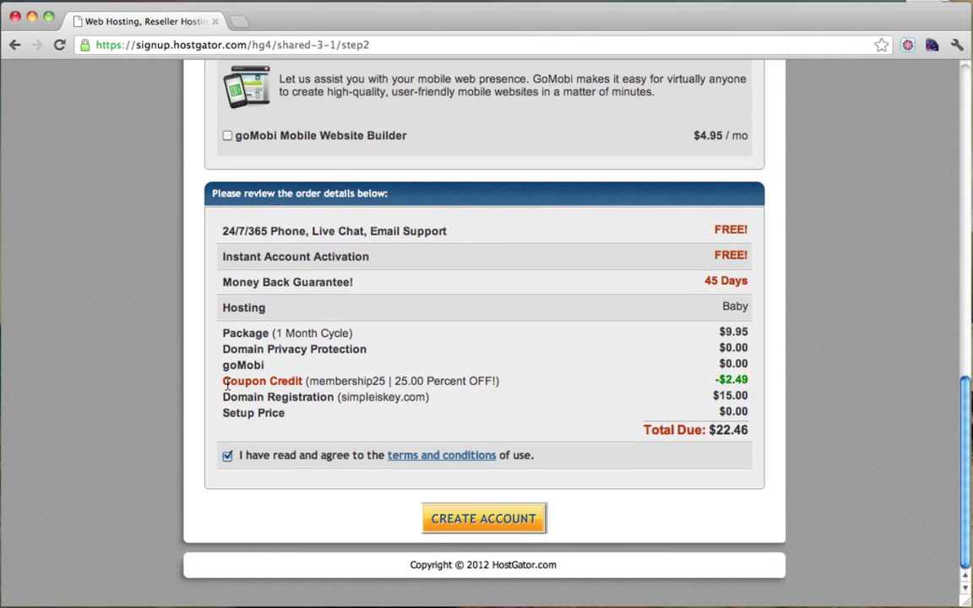
pyautogui.moveTo(226, 385); pyautogui.dragTo(773, 380)
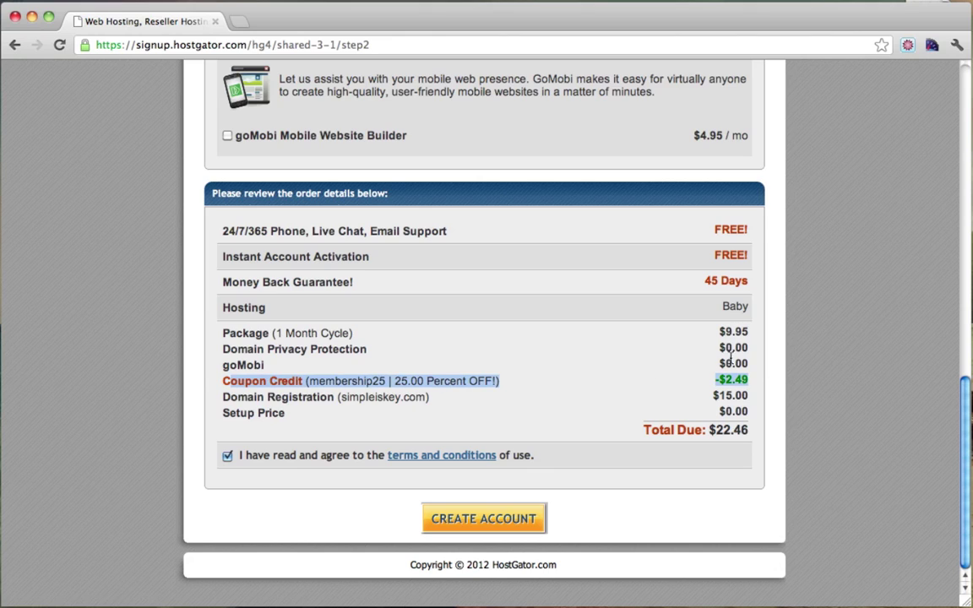
pyautogui.click(689, 380)
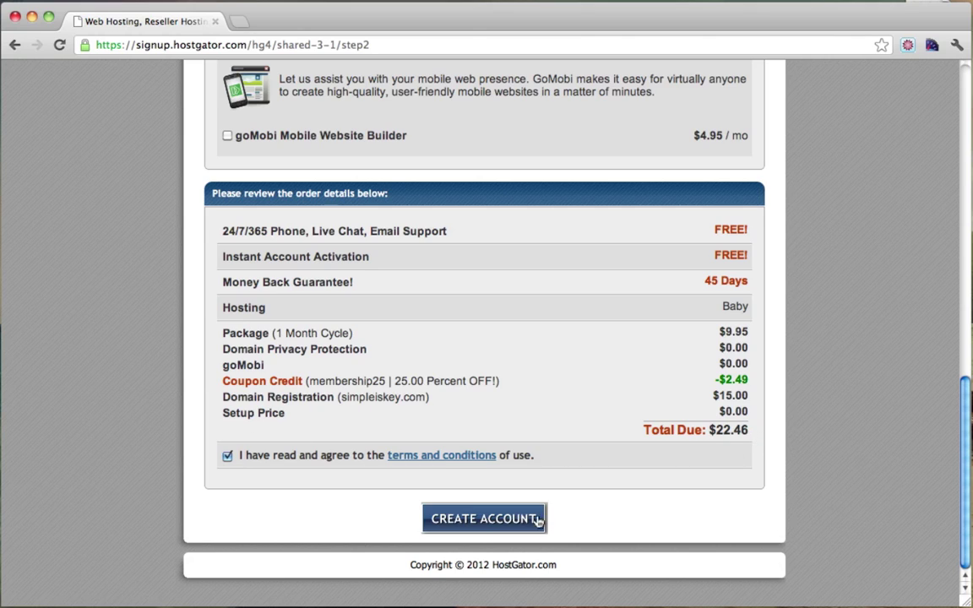
pyautogui.click(484, 519)
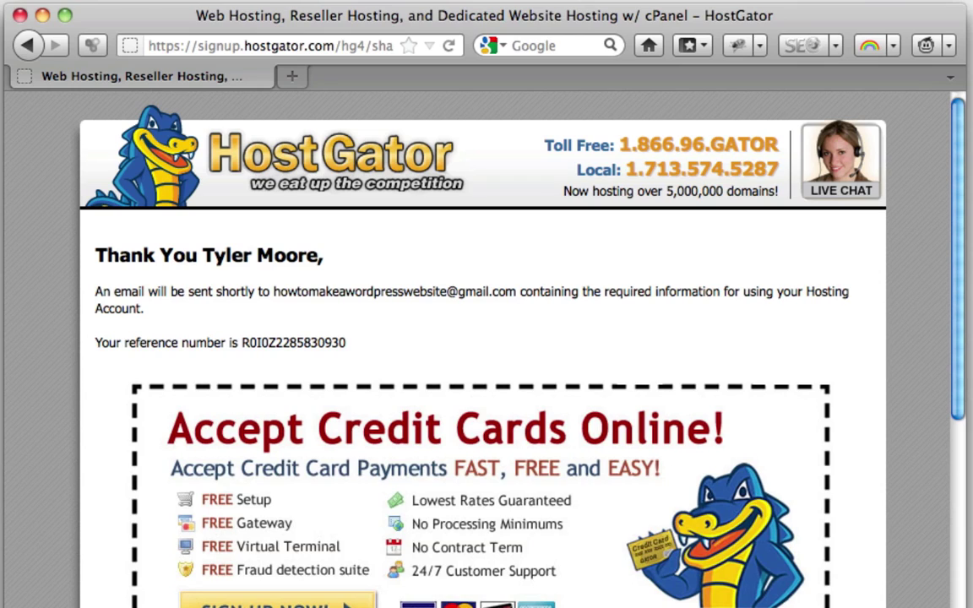
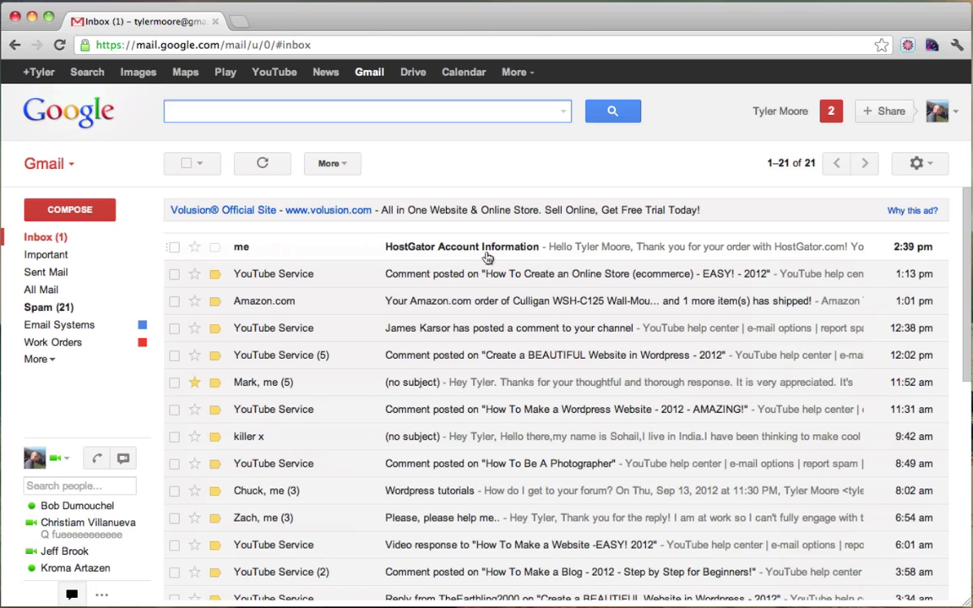
# Read the HostGator Account Information email and open its Your Control Panel link in a new tab
pyautogui.click(457, 254)
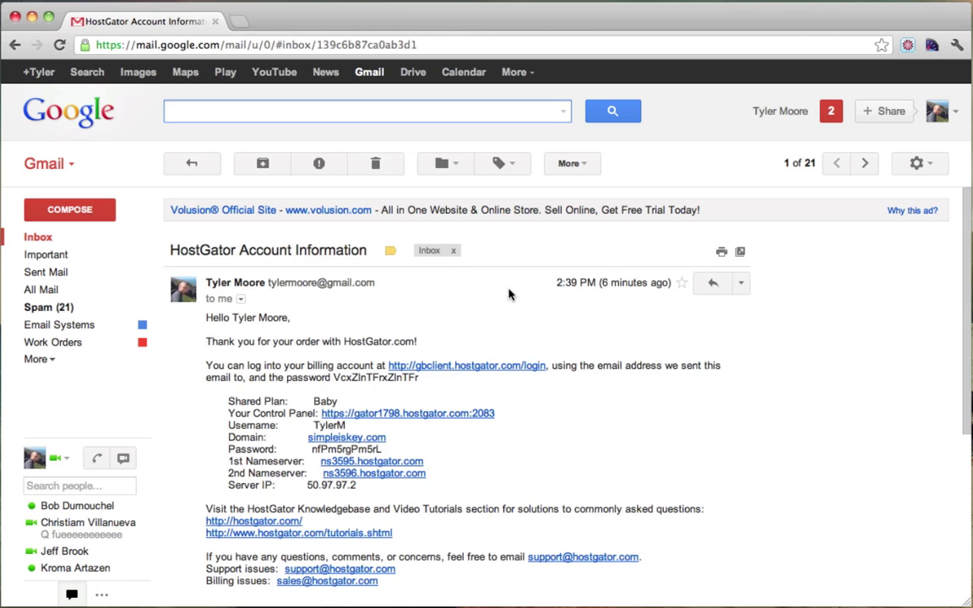
pyautogui.scroll(-2, 547, 327)
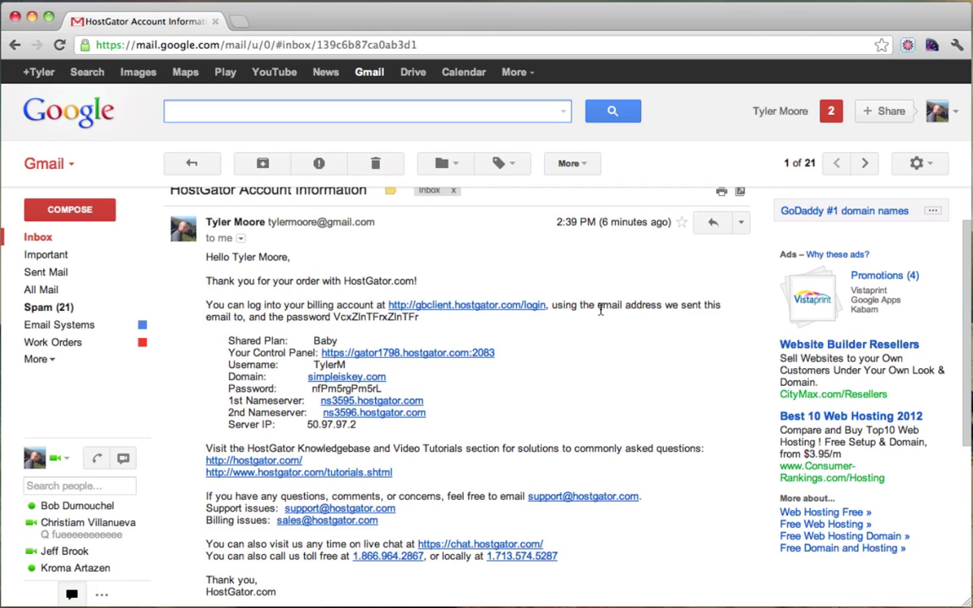
pyautogui.scroll(-2, 601, 313)
pyautogui.scroll(1, 601, 313)
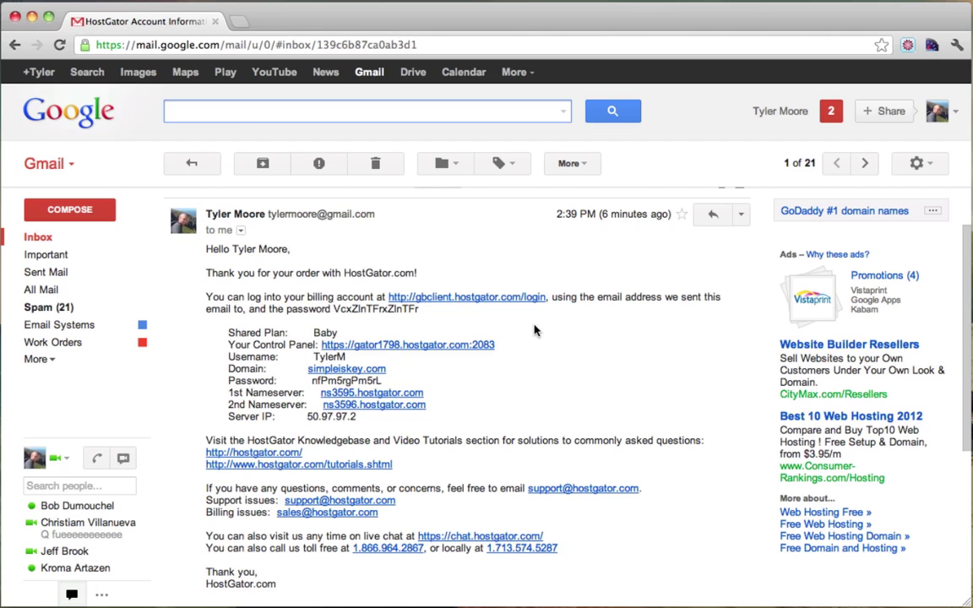
pyautogui.scroll(-3, 534, 330)
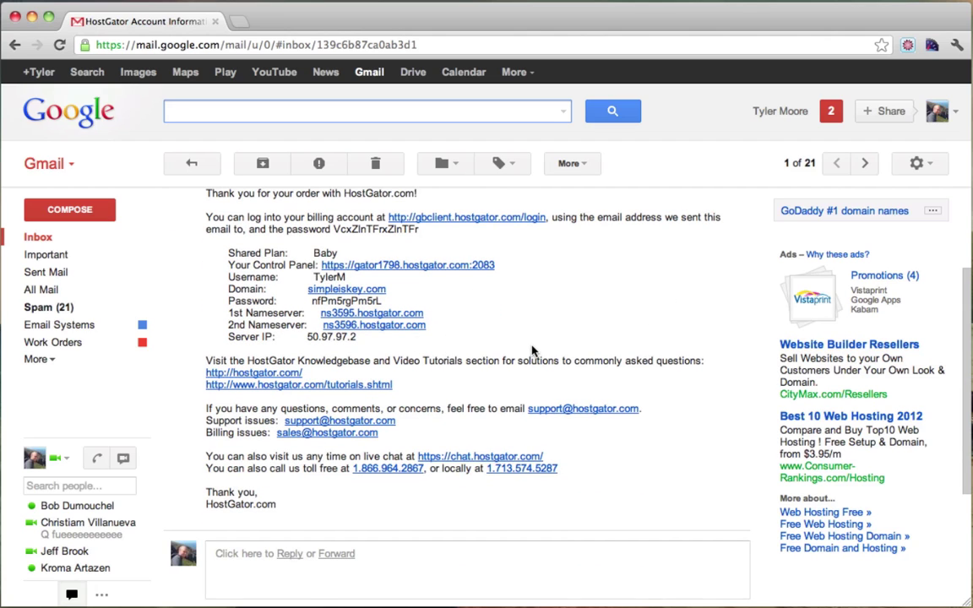
pyautogui.scroll(5, 533, 351)
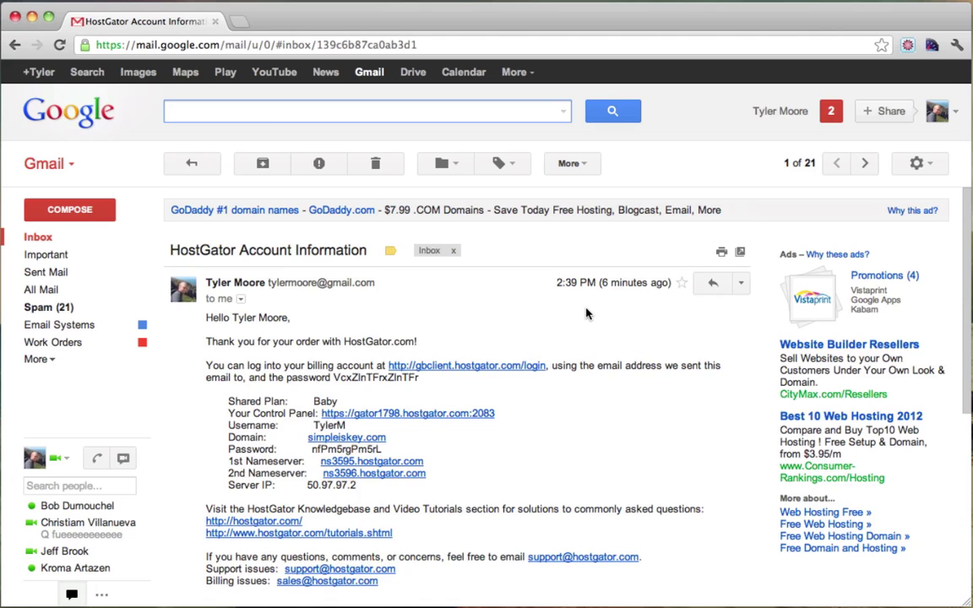
pyautogui.scroll(-1, 587, 313)
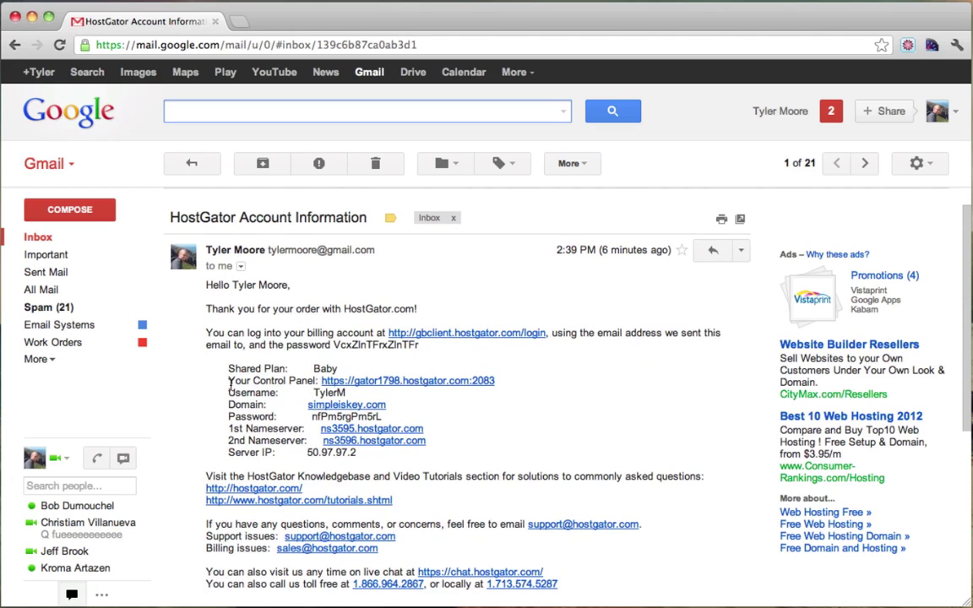
pyautogui.moveTo(230, 385); pyautogui.dragTo(316, 381)
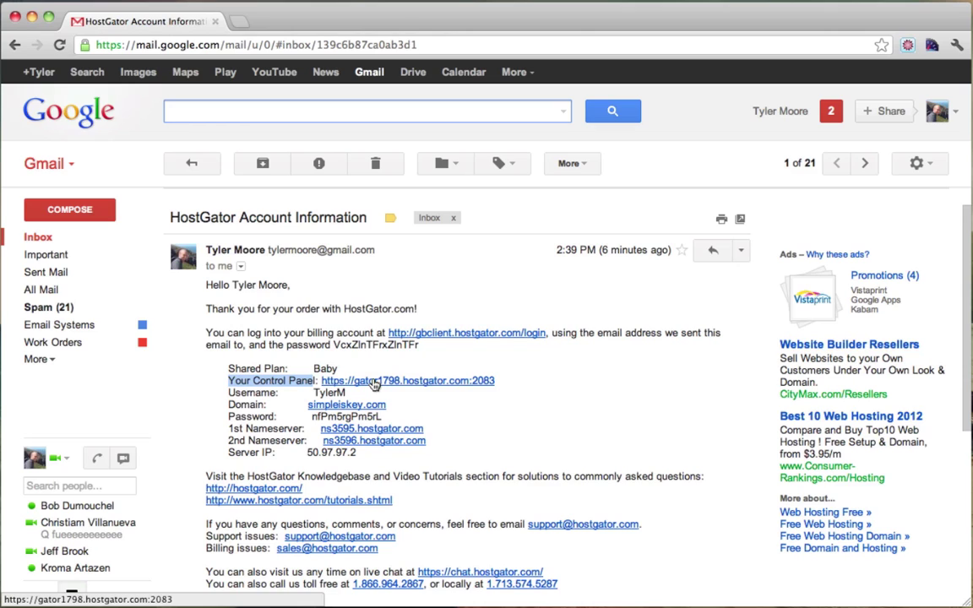
pyautogui.keyDown('super'); pyautogui.click(374, 382); pyautogui.keyUp('super')
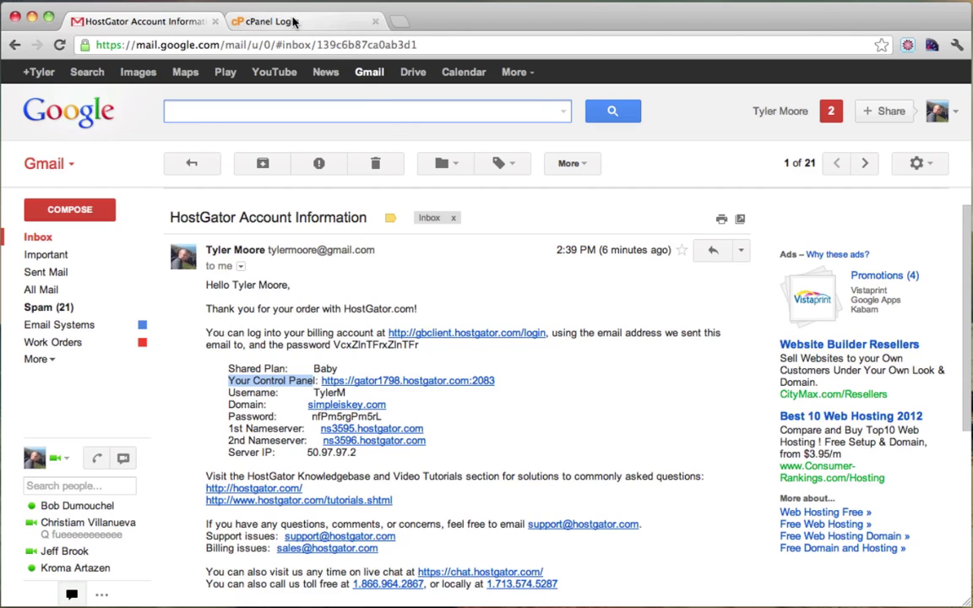
# Copy the account username from the email and paste it into the cPanel Username field
pyautogui.click(279, 21)
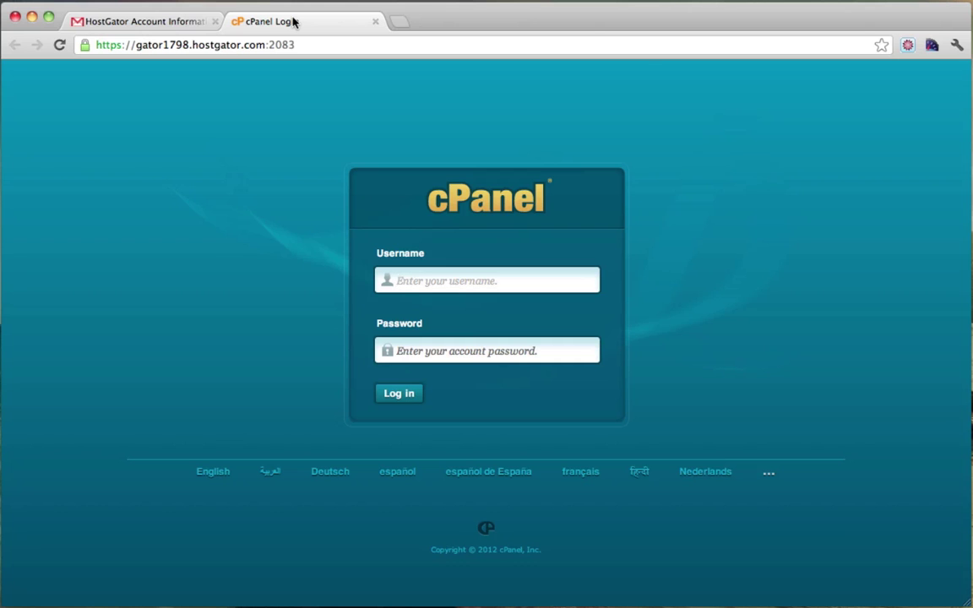
pyautogui.click(157, 25)
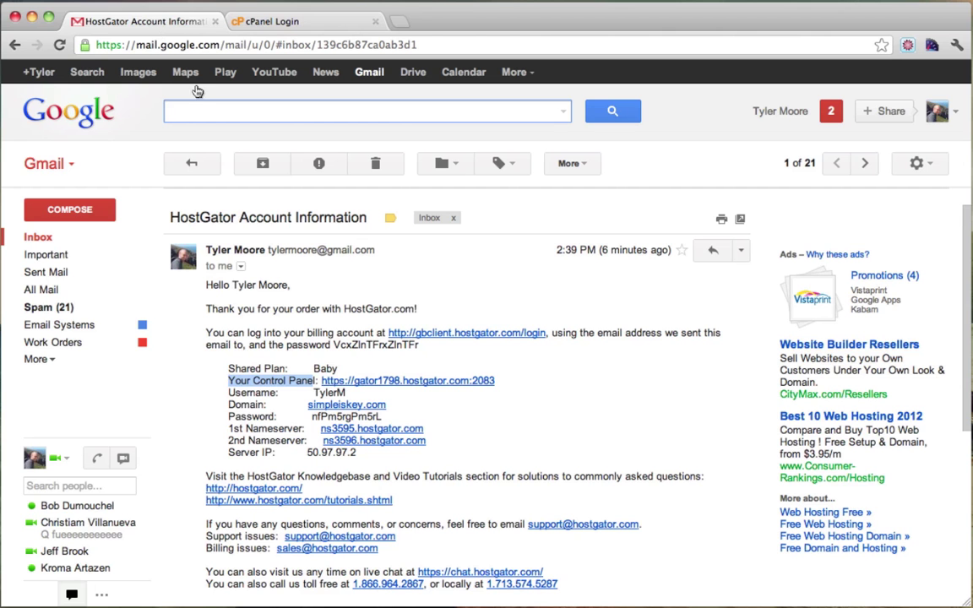
pyautogui.doubleClick(328, 393)
pyautogui.rightClick(328, 393)
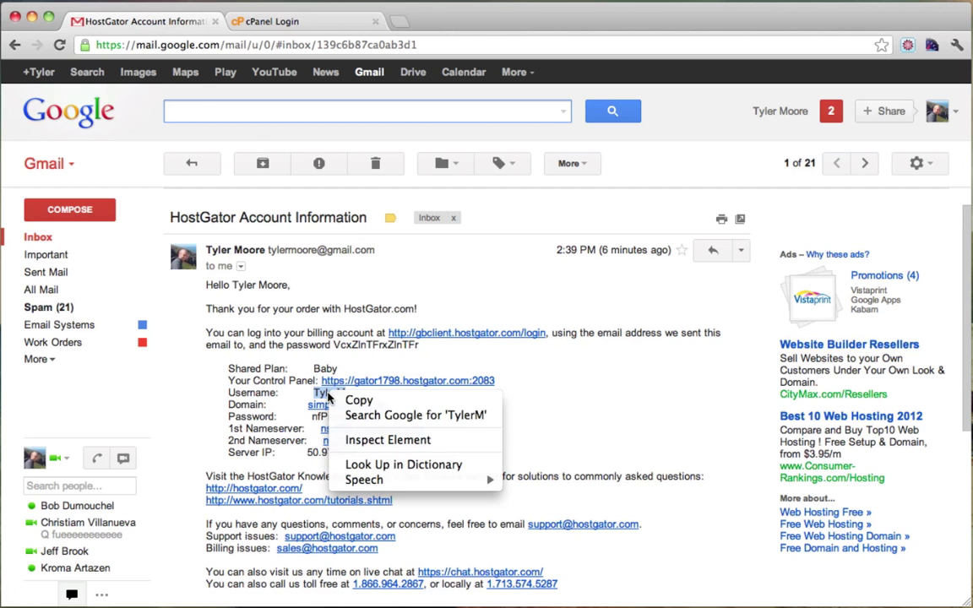
pyautogui.click(338, 399)
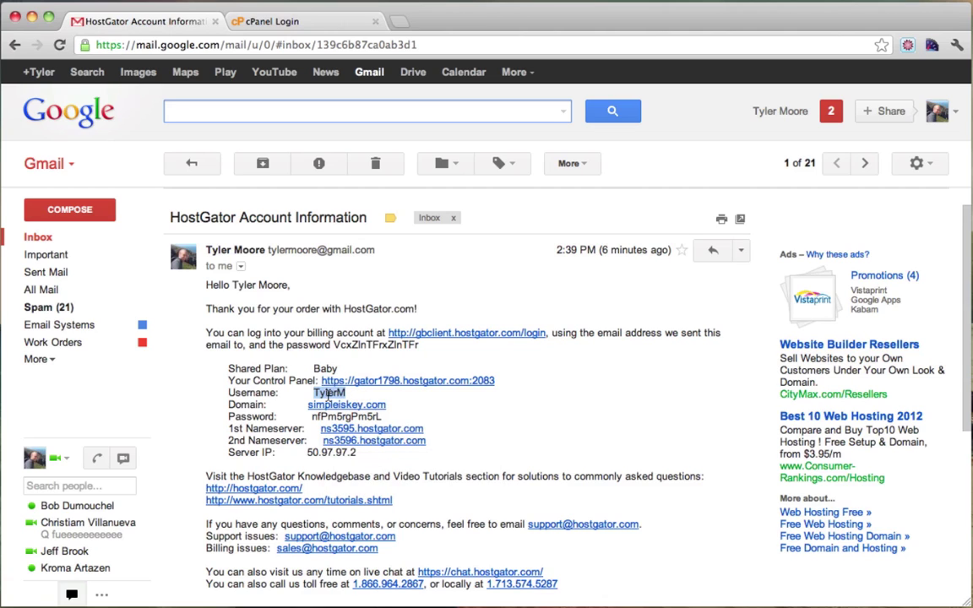
pyautogui.click(345, 31)
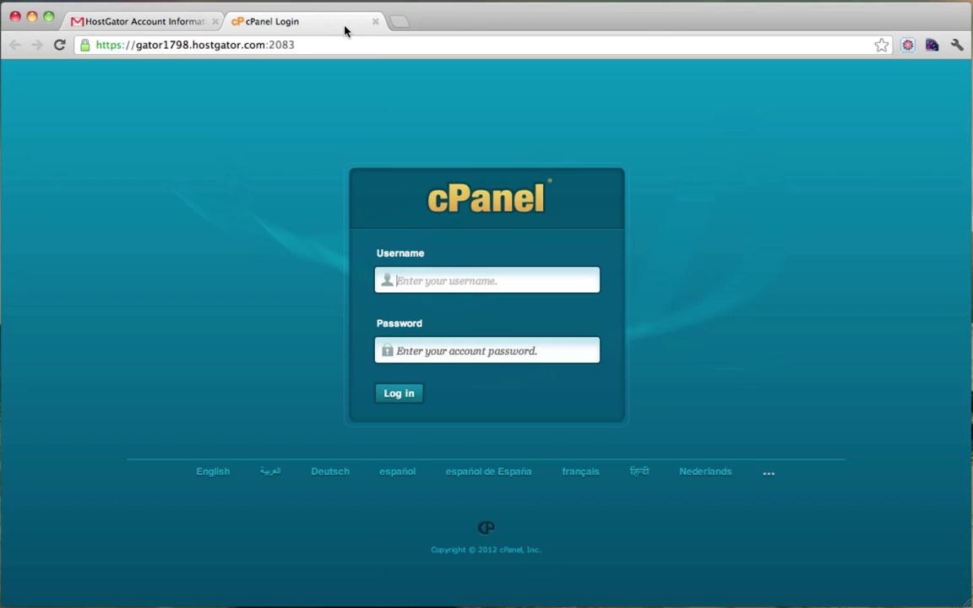
pyautogui.rightClick(432, 284)
pyautogui.click(480, 359)
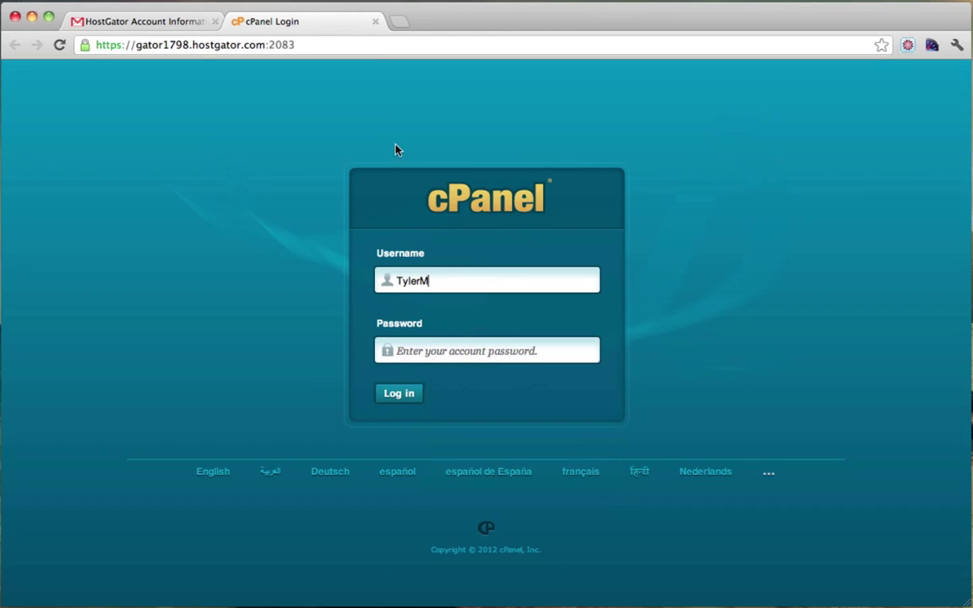
# Copy the account password from the email and paste it into the cPanel Password field
pyautogui.click(143, 22)
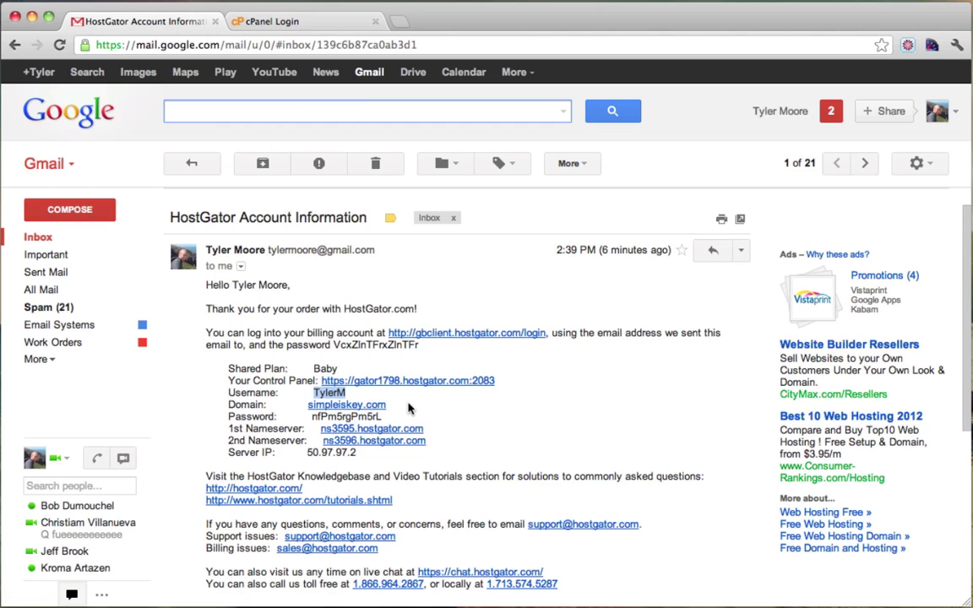
pyautogui.doubleClick(325, 418)
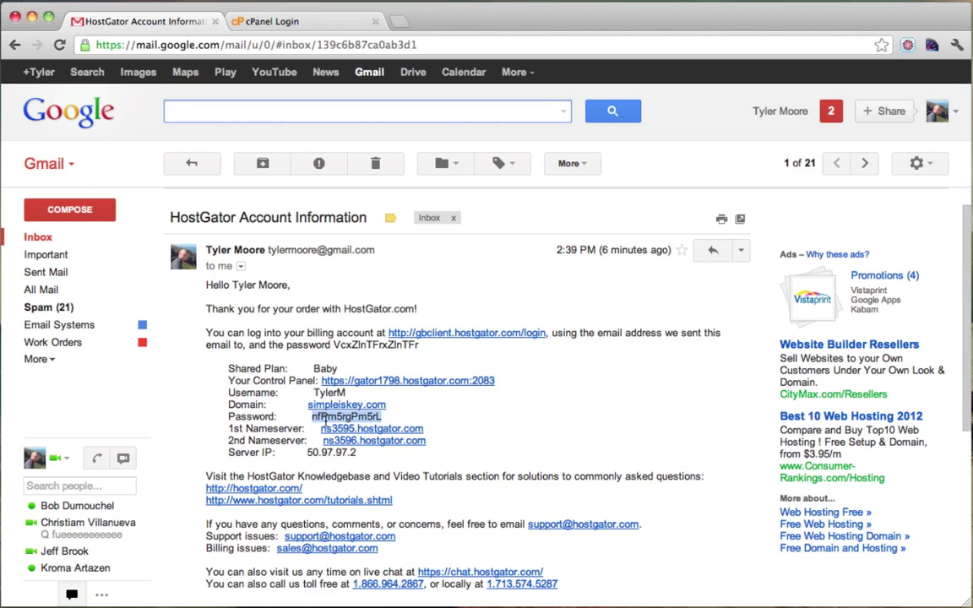
pyautogui.click(326, 423)
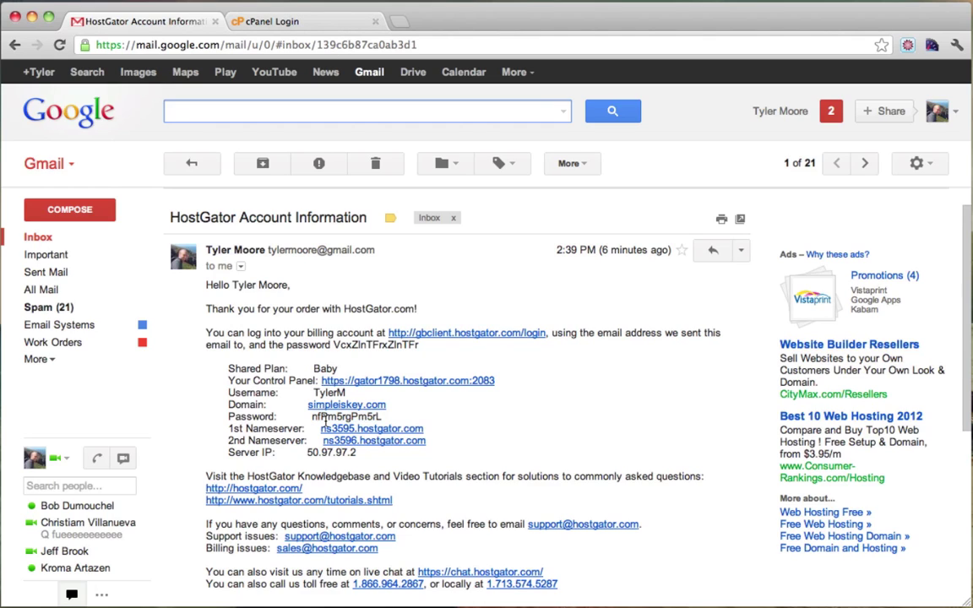
pyautogui.doubleClick(325, 420)
pyautogui.rightClick(325, 422)
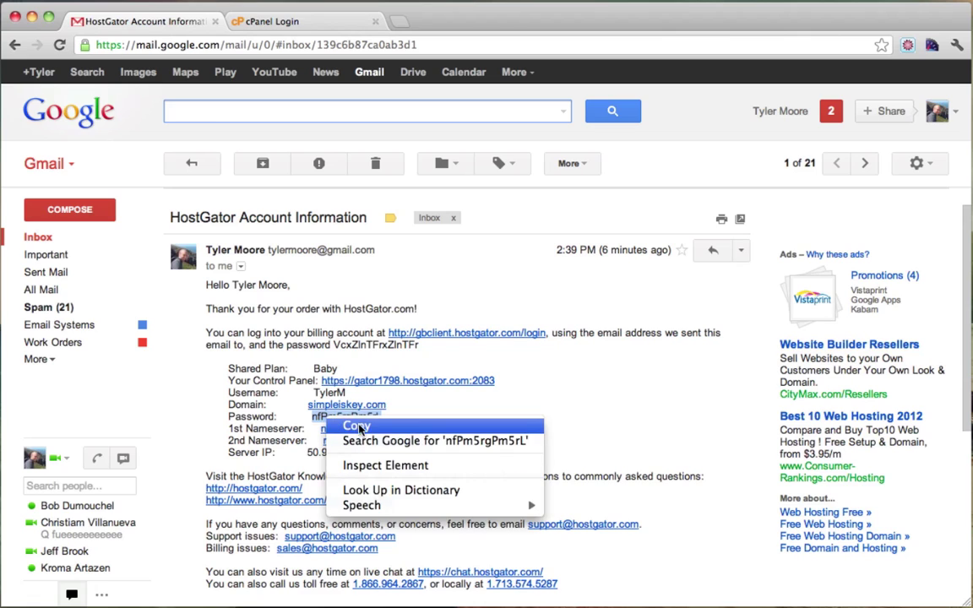
pyautogui.click(358, 427)
pyautogui.click(288, 19)
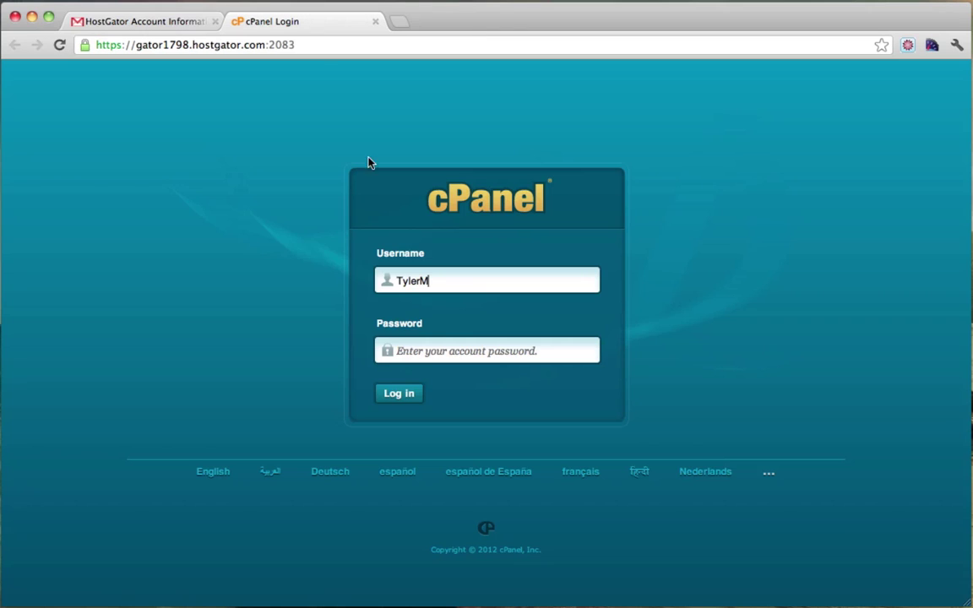
pyautogui.click(427, 355)
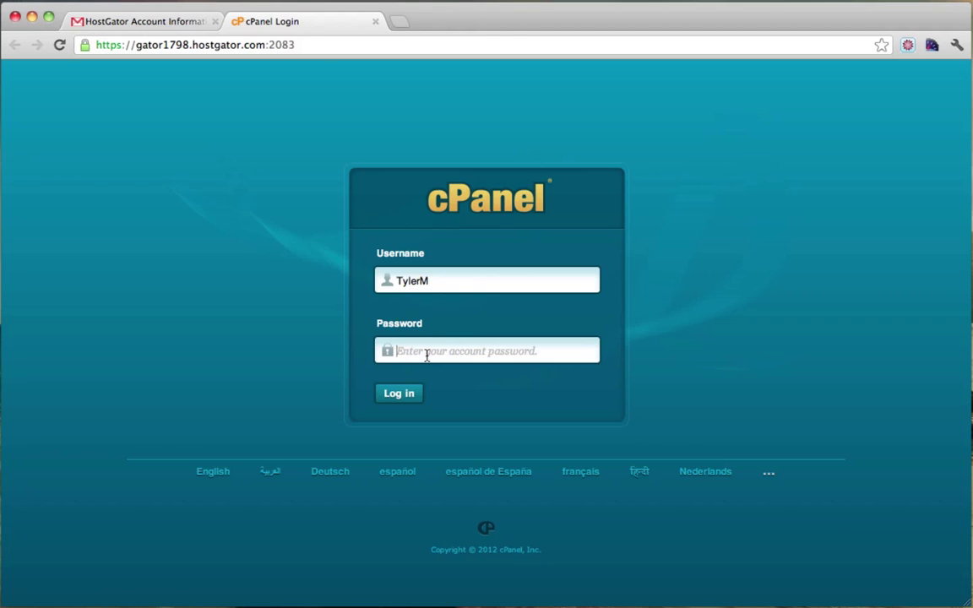
pyautogui.rightClick(427, 354)
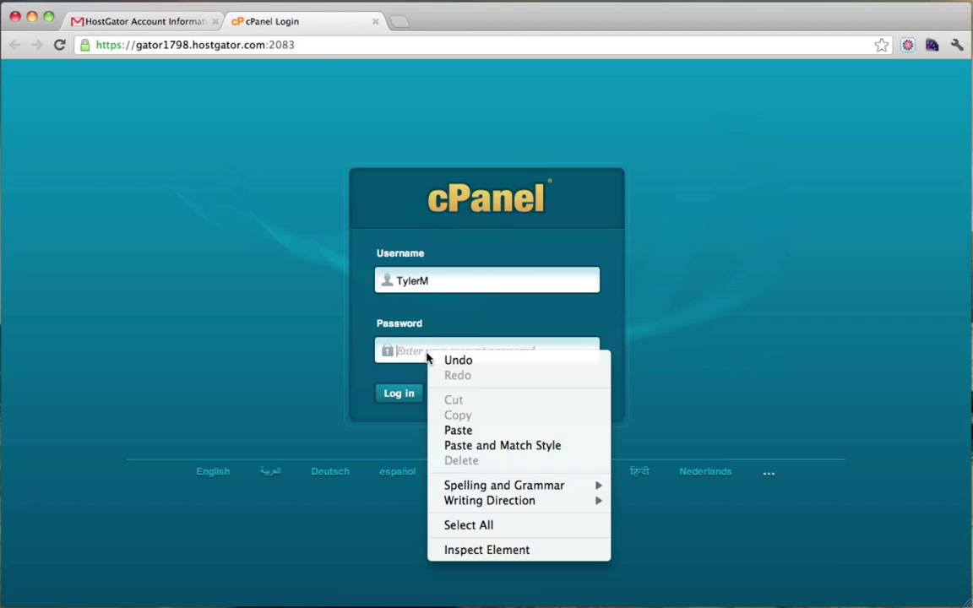
pyautogui.click(466, 432)
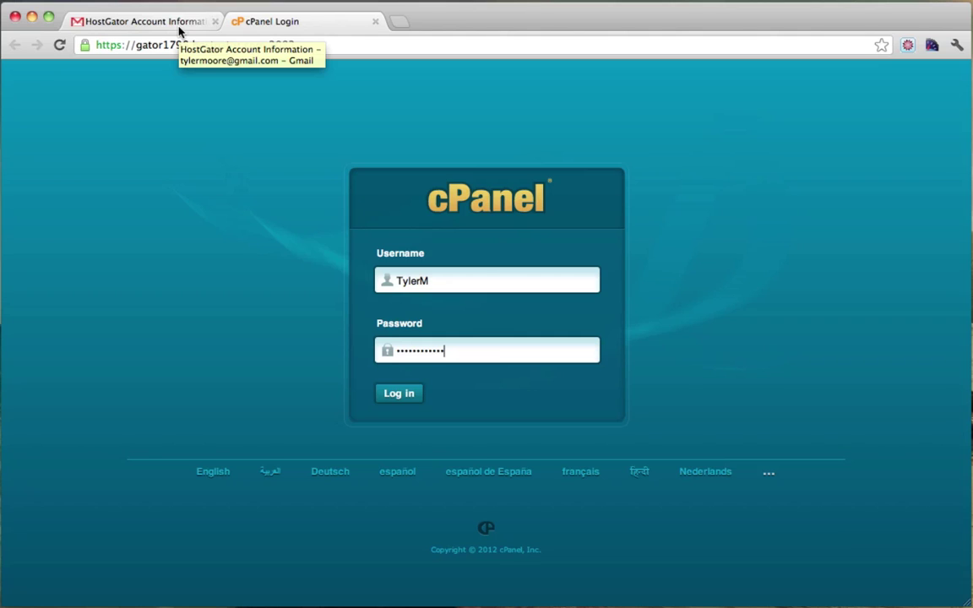
# Check the filled-in login form against the username and password lines in the email
pyautogui.click(179, 31)
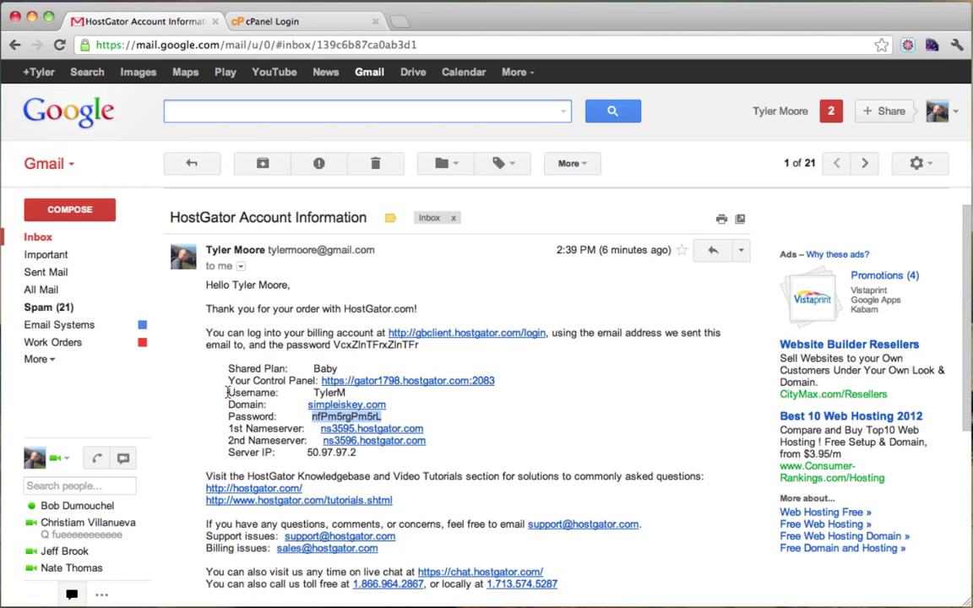
pyautogui.moveTo(226, 393); pyautogui.dragTo(321, 395)
pyautogui.moveTo(227, 417); pyautogui.dragTo(393, 420)
pyautogui.click(342, 28)
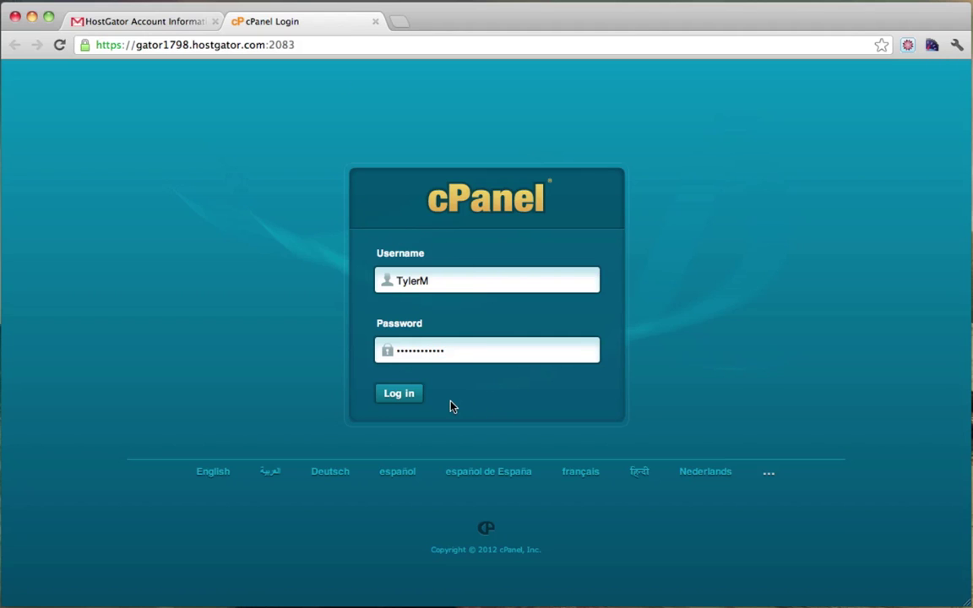
# Log in to cPanel, close the Gmail tab, and open QuickInstall under Software/Services
pyautogui.click(399, 395)
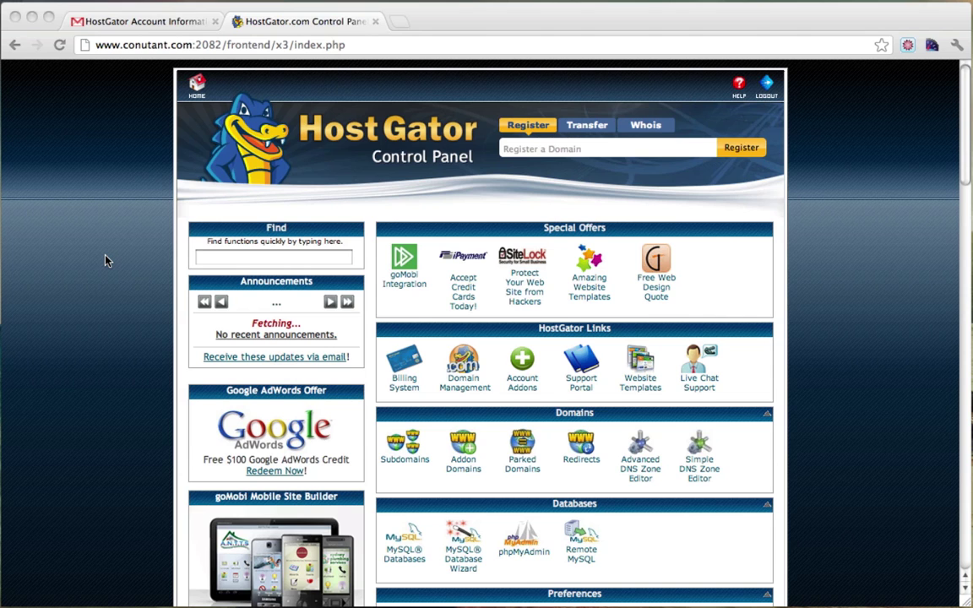
pyautogui.middleClick(195, 18)
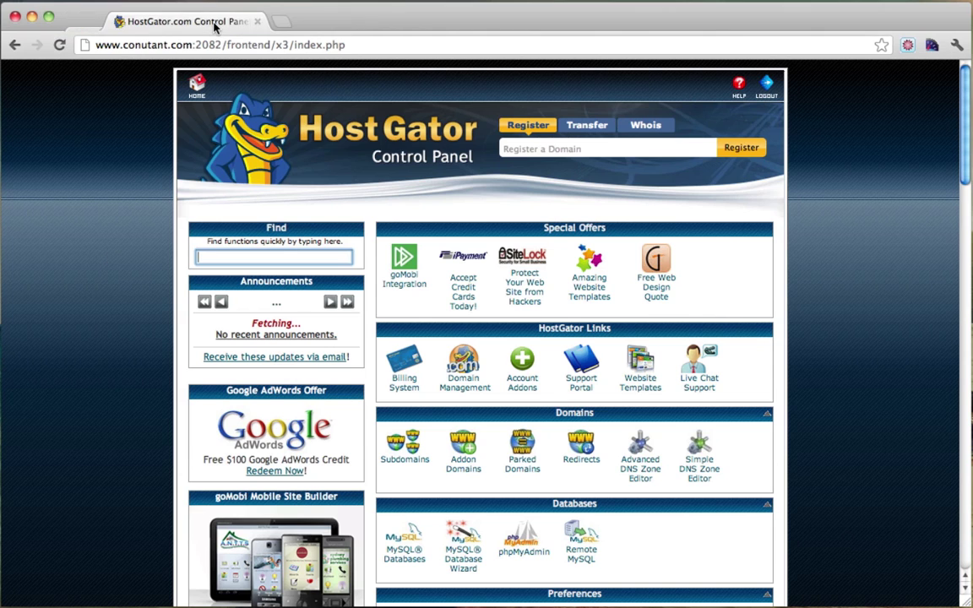
pyautogui.scroll(-5, 811, 250)
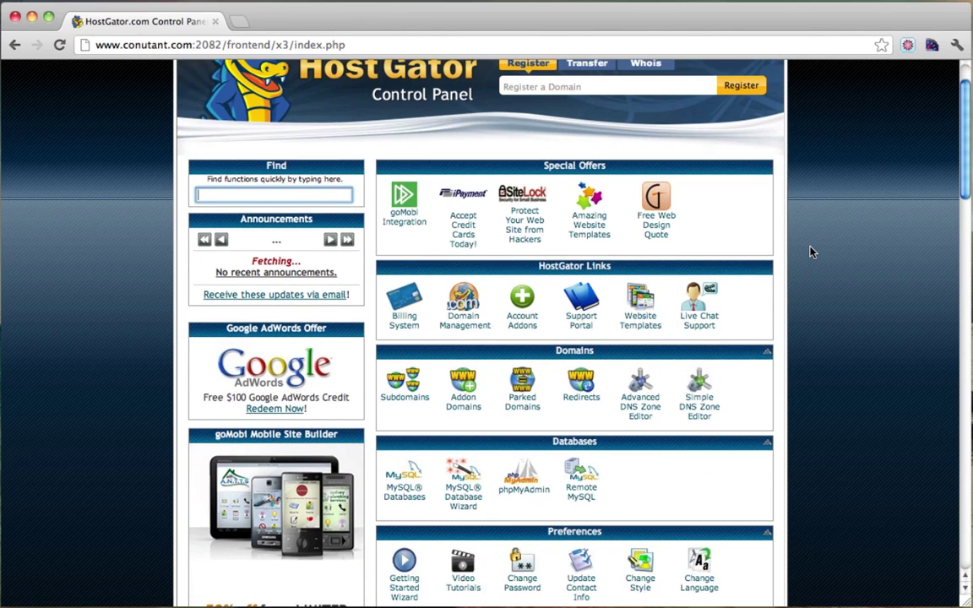
pyautogui.scroll(-15, 810, 251)
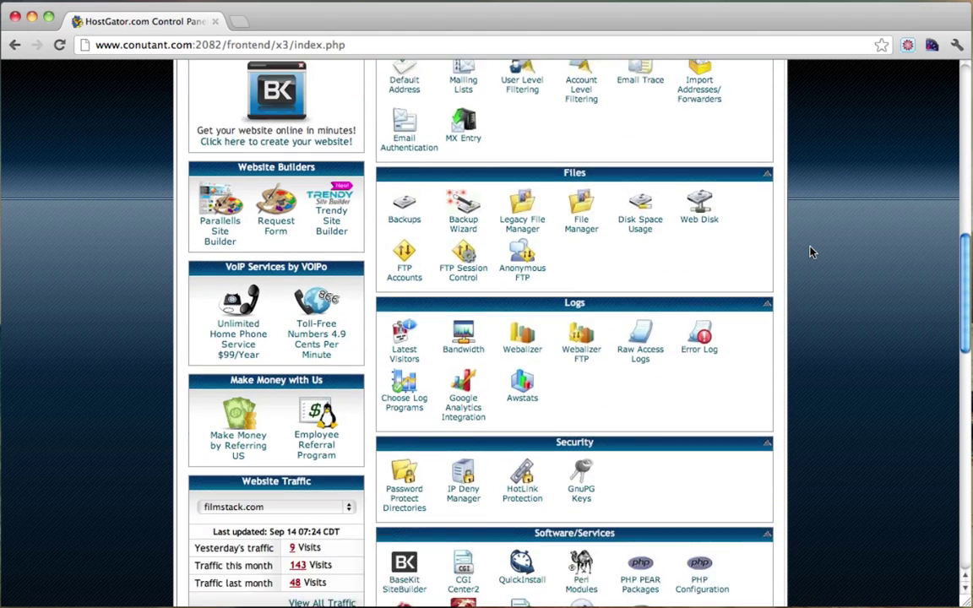
pyautogui.scroll(-3, 811, 251)
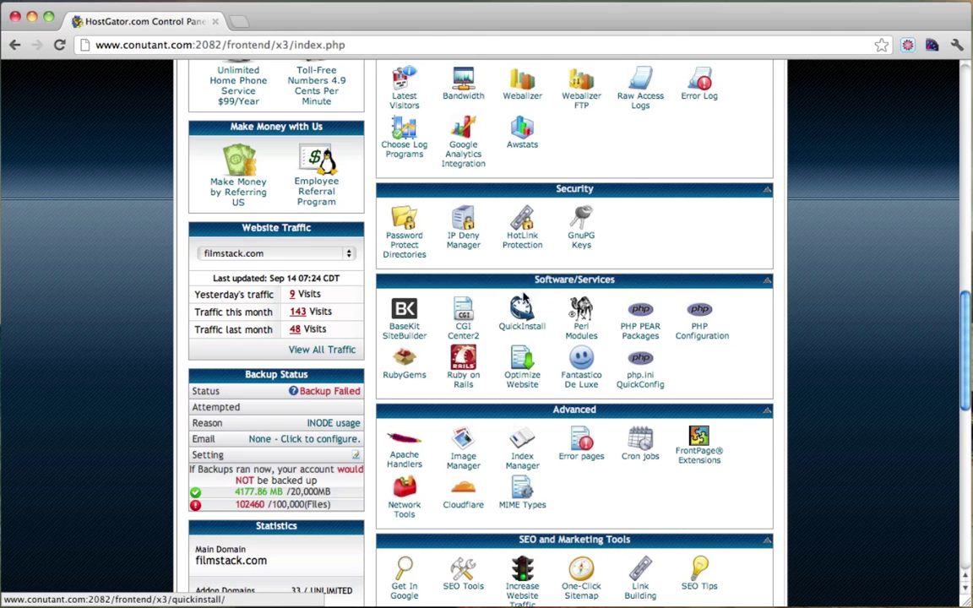
pyautogui.click(522, 308)
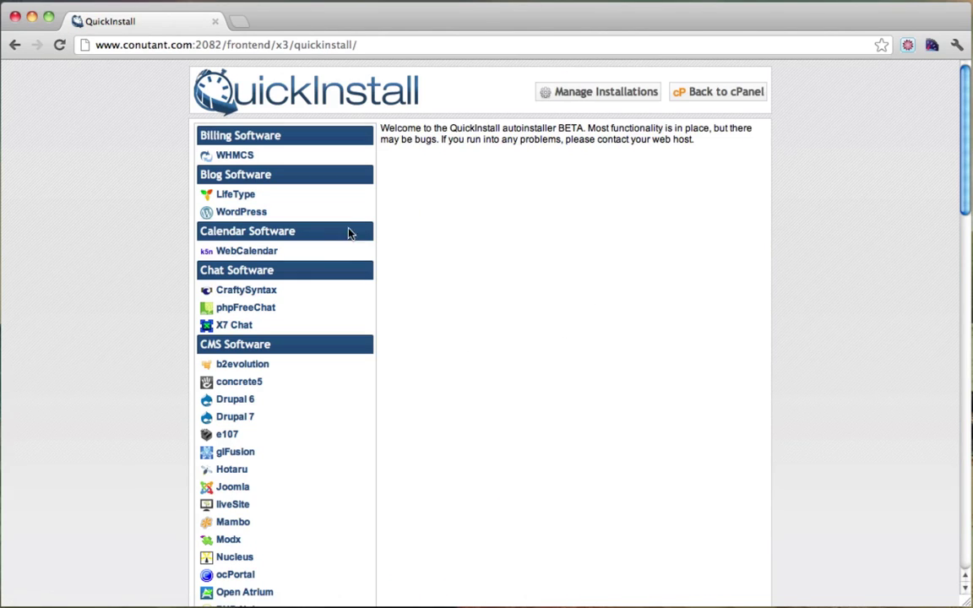
# Choose WordPress in QuickInstall and continue to its installation form
pyautogui.click(236, 217)
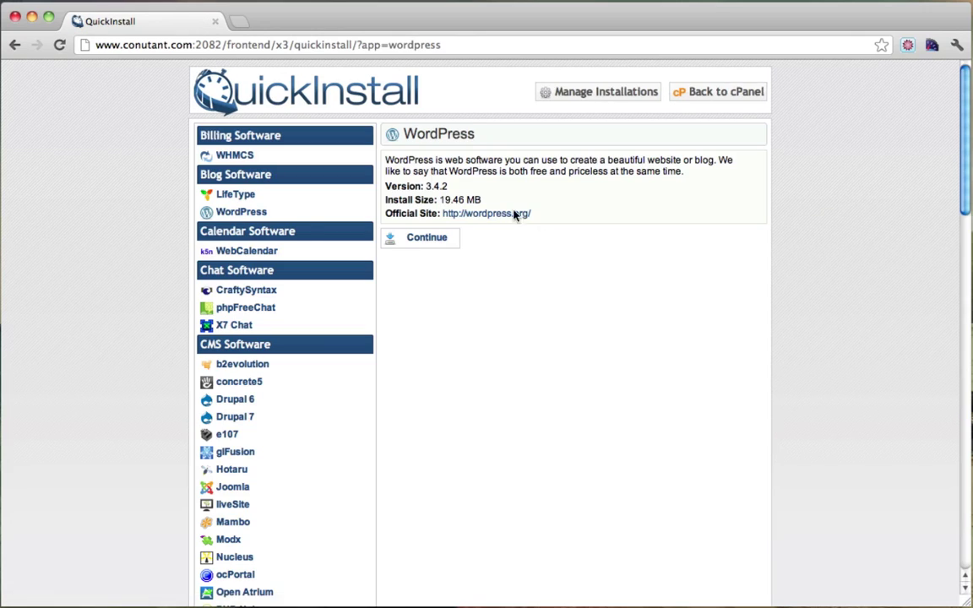
pyautogui.click(425, 243)
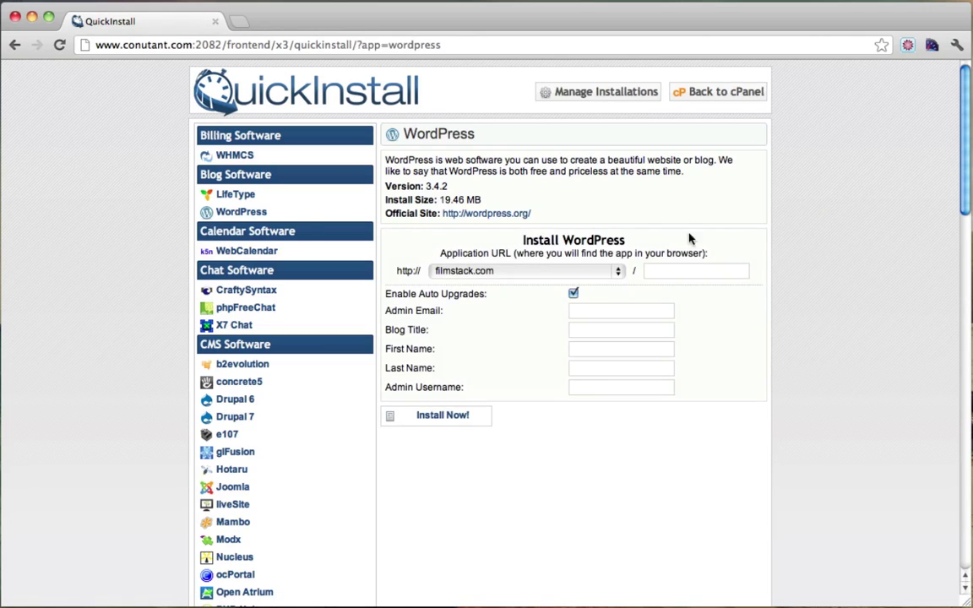
pyautogui.moveTo(529, 240); pyautogui.dragTo(628, 241)
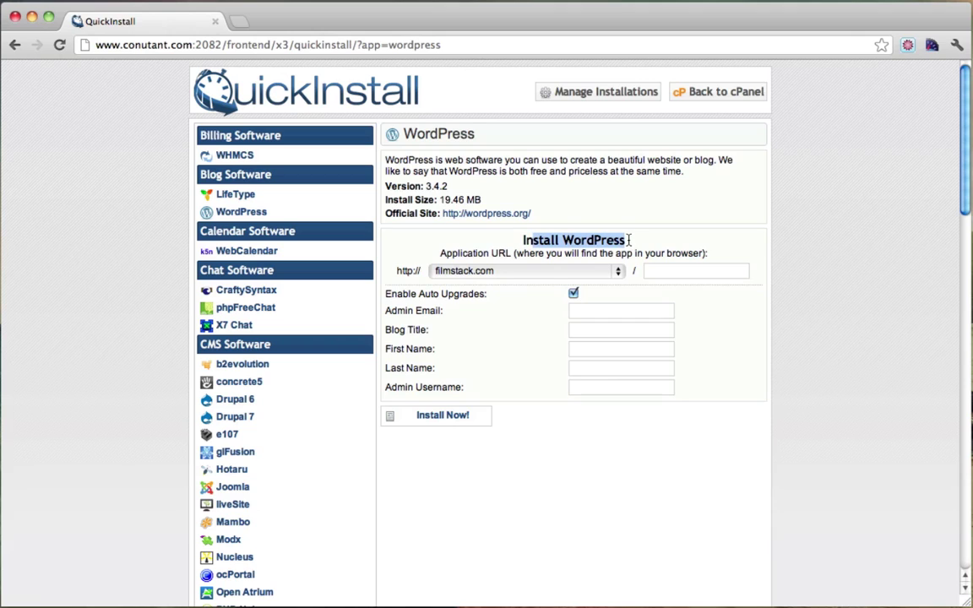
pyautogui.click(597, 239)
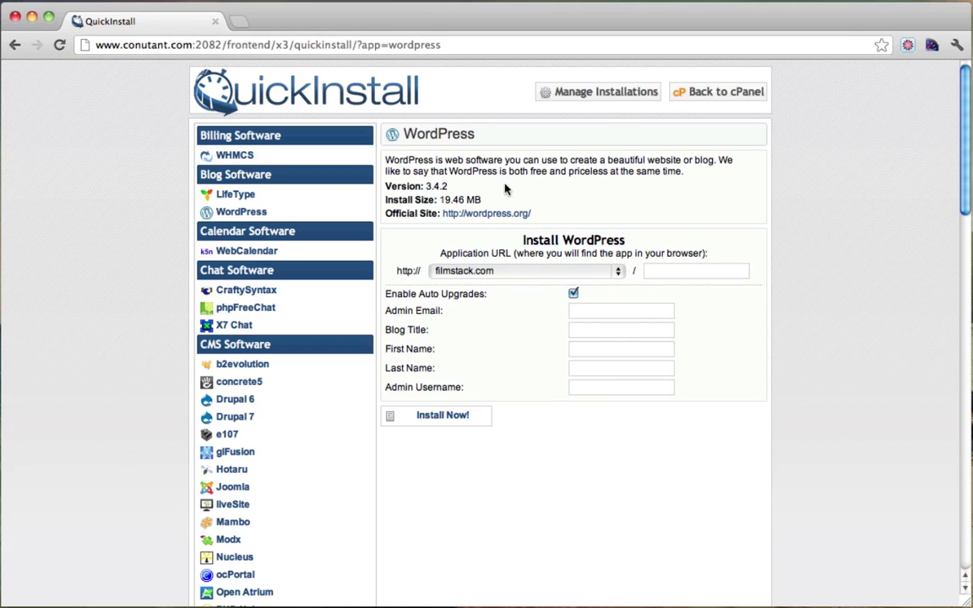
pyautogui.scroll(-1, 489, 361)
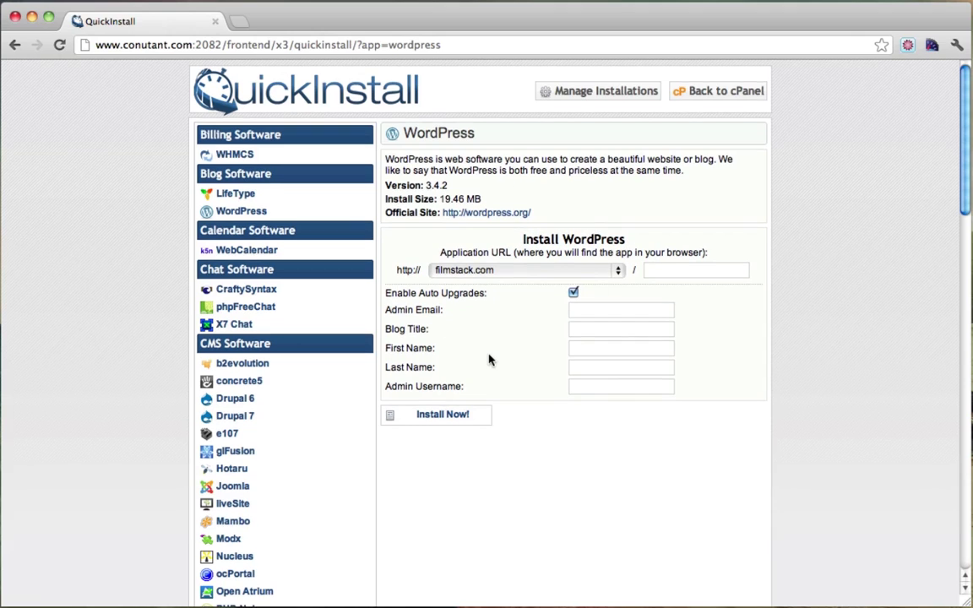
# Set simpleiskey.com as the Application URL and uncheck Enable Auto Upgrades
pyautogui.click(527, 271)
pyautogui.scroll(-10, 556, 337)
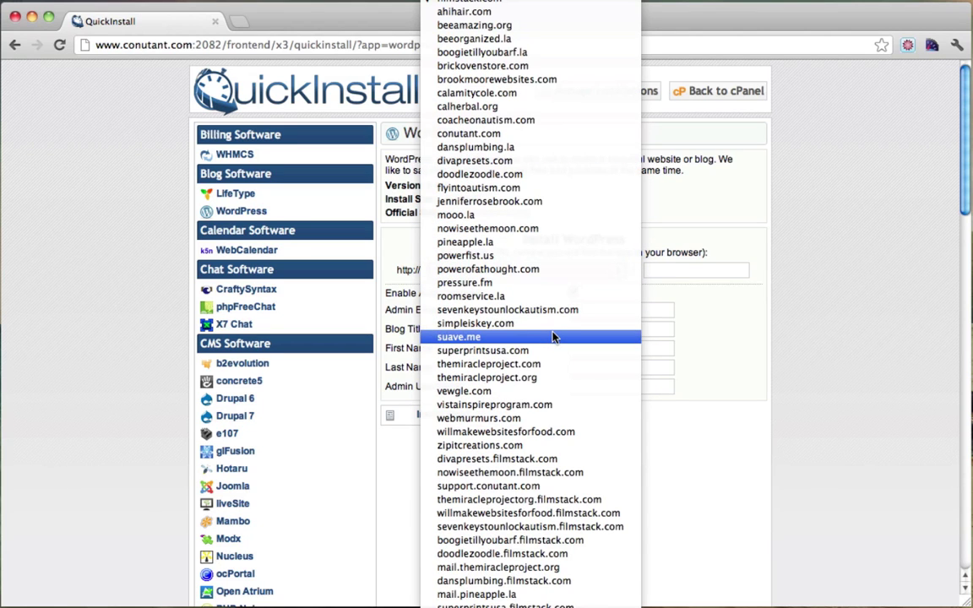
pyautogui.scroll(-1, 554, 337)
pyautogui.scroll(-11, 554, 337)
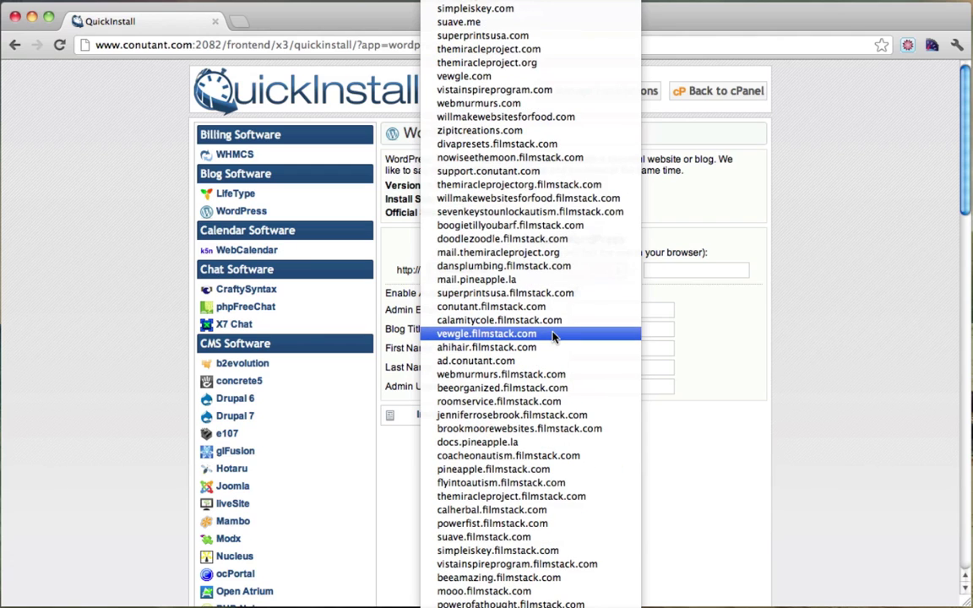
pyautogui.click(499, 10)
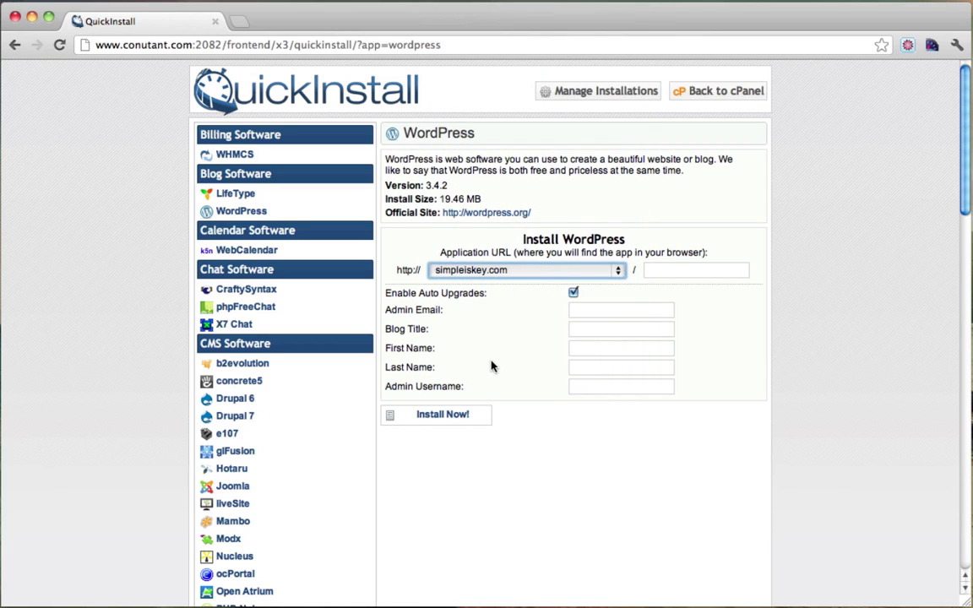
pyautogui.click(565, 271)
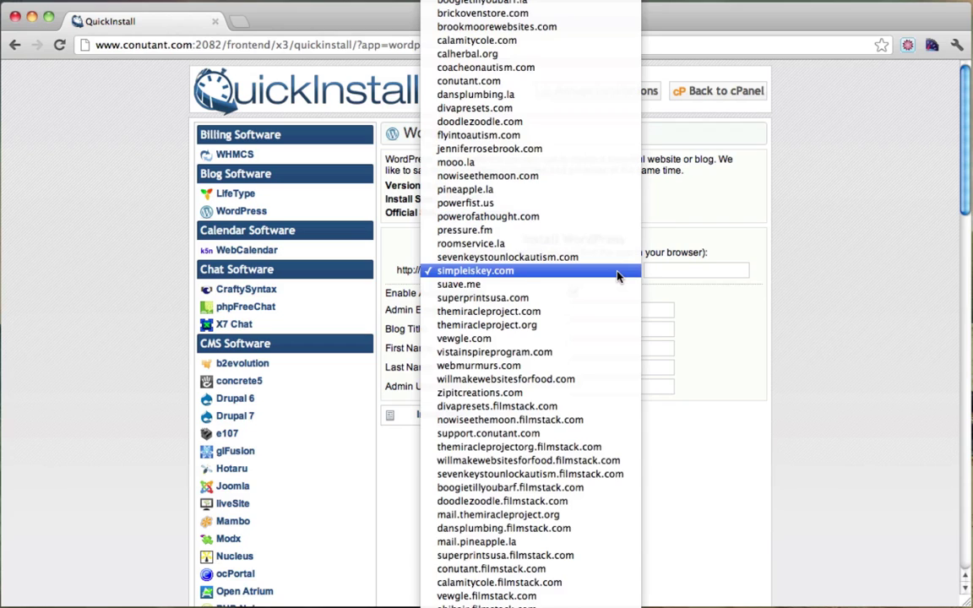
pyautogui.click(487, 274)
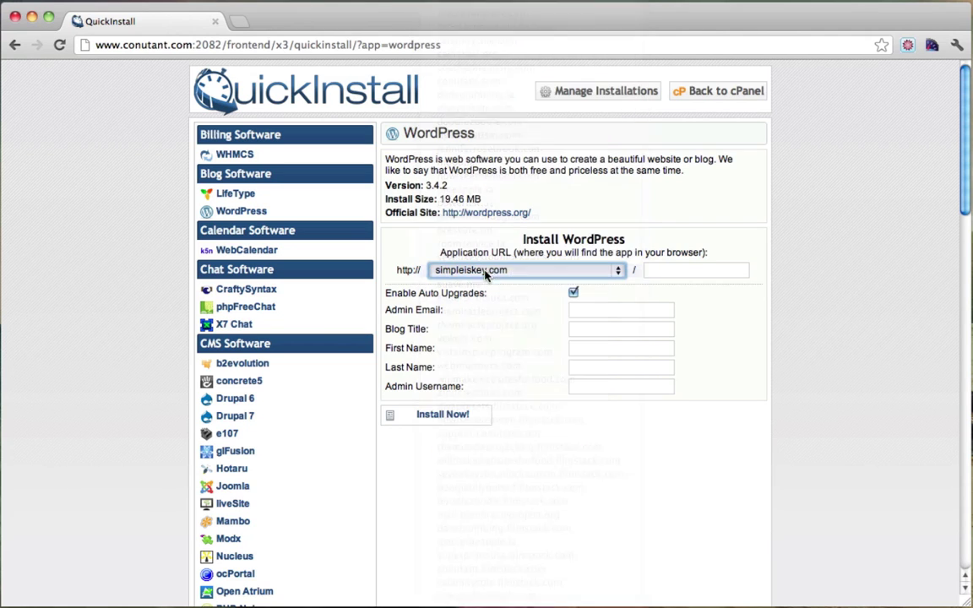
pyautogui.click(574, 292)
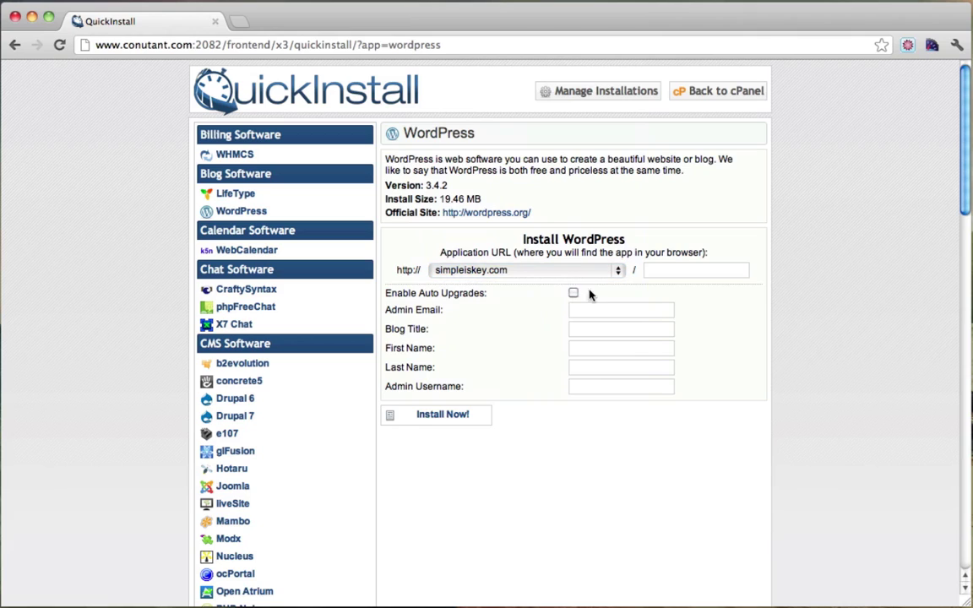
pyautogui.click(671, 269)
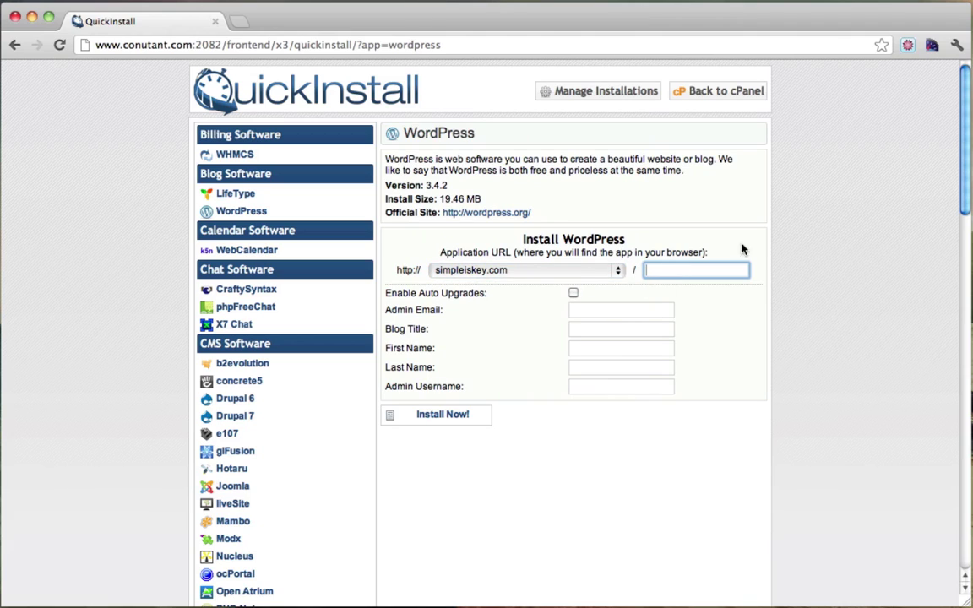
# Fill in the admin email, blog title 'Membership Website' and admin username 'admin'
pyautogui.click(581, 311)
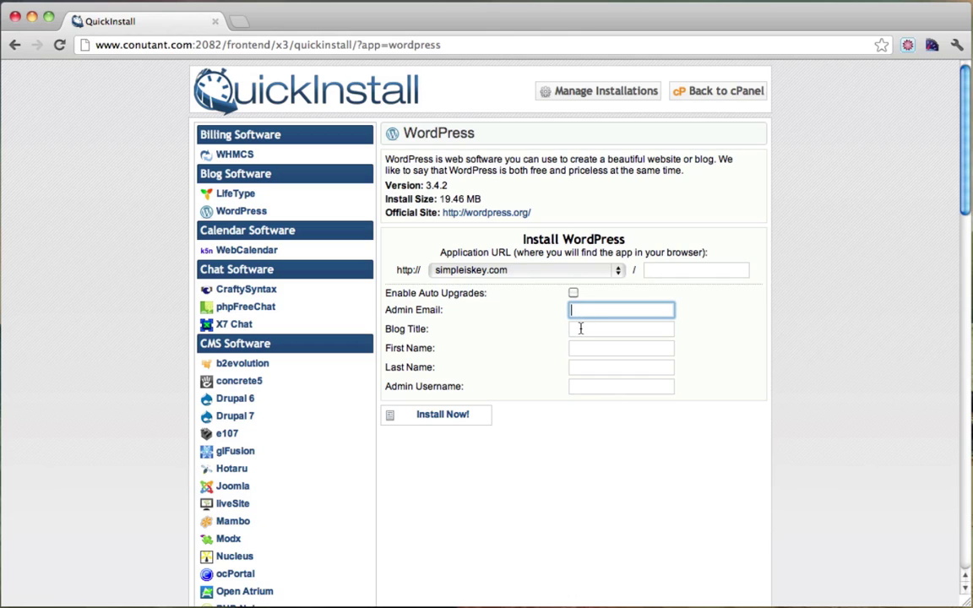
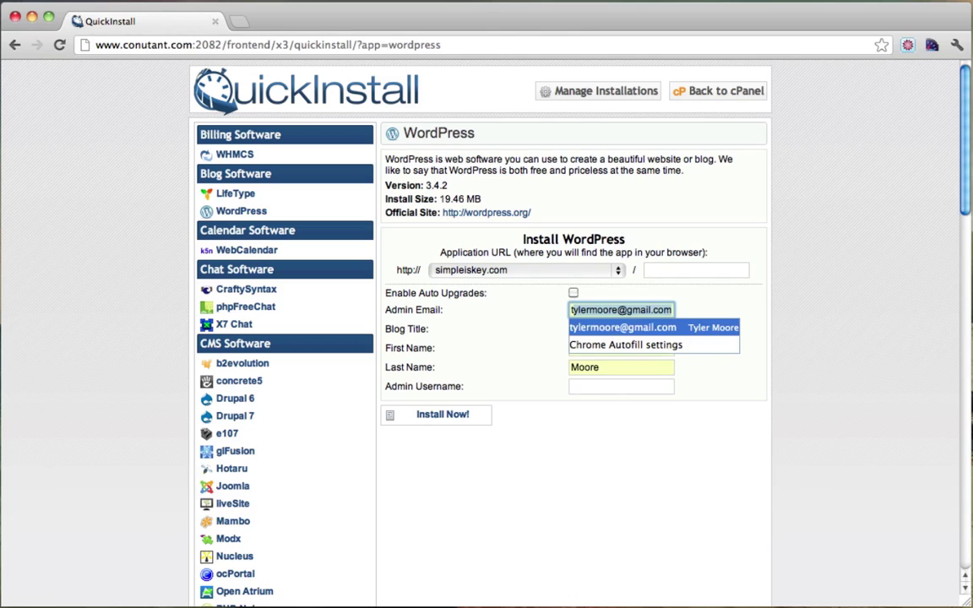
pyautogui.click(593, 329)
pyautogui.click(593, 329)
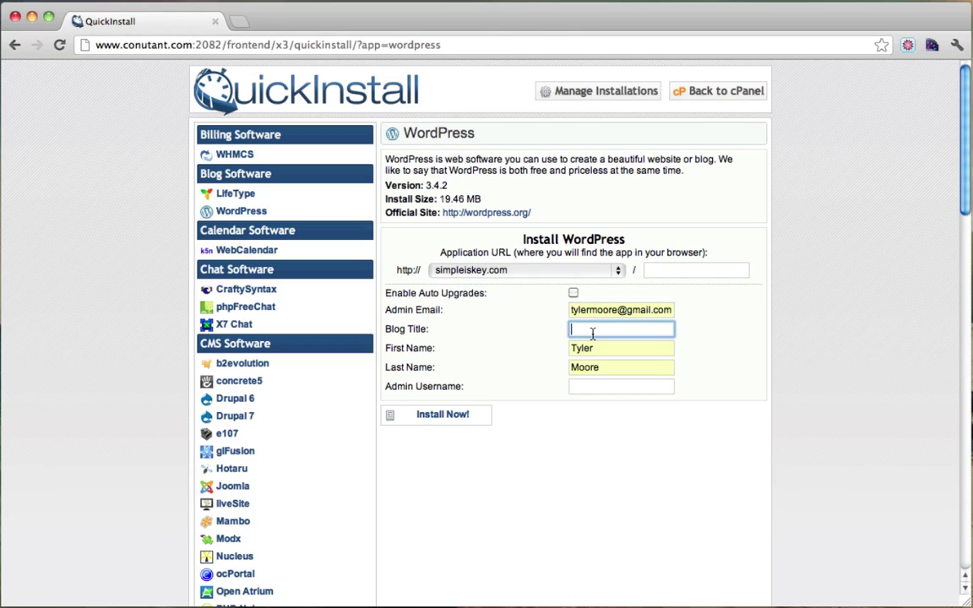
pyautogui.write('Membership Website')
pyautogui.click(597, 387)
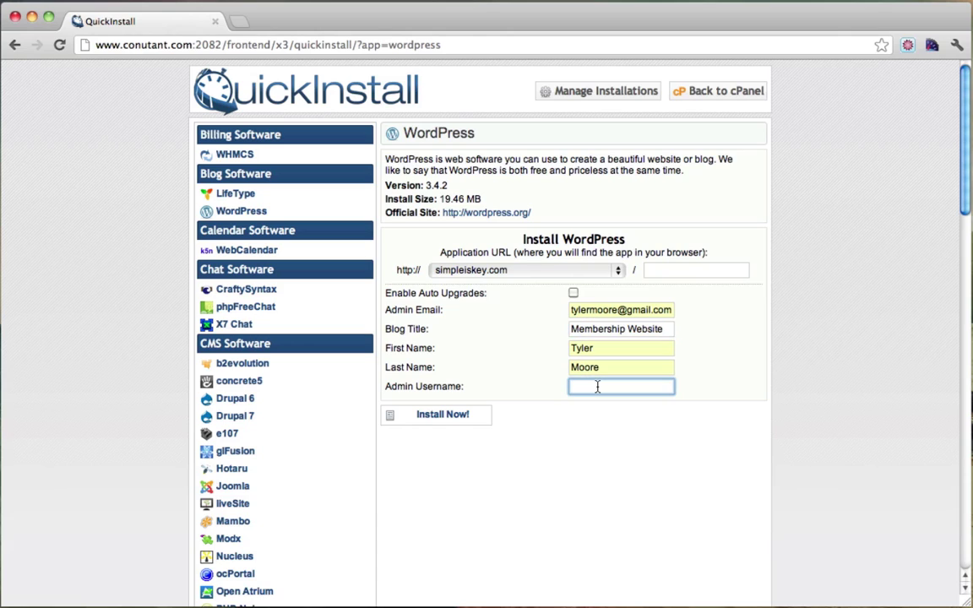
pyautogui.write('admin')
# Run Install Now! and wait for the WordPress install to reach 100%
pyautogui.click(444, 420)
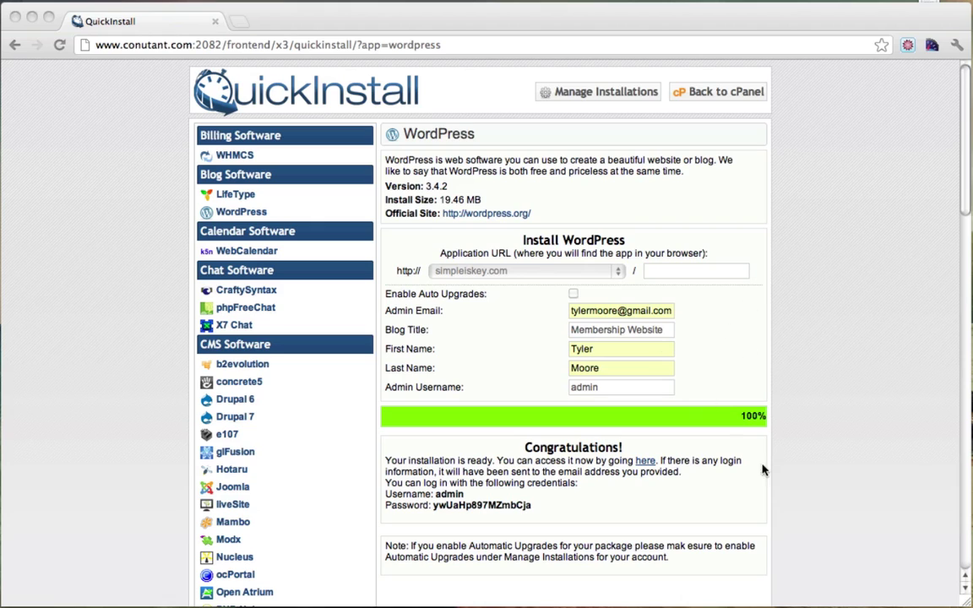
pyautogui.click(799, 467)
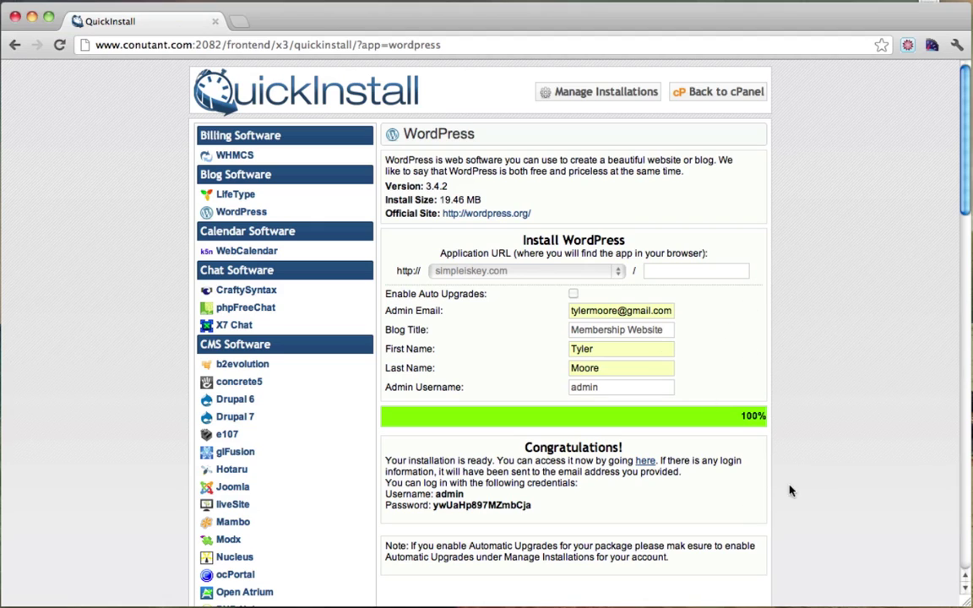
# Open the new Membership Website and browse its Sample Page and Home page
pyautogui.click(646, 463)
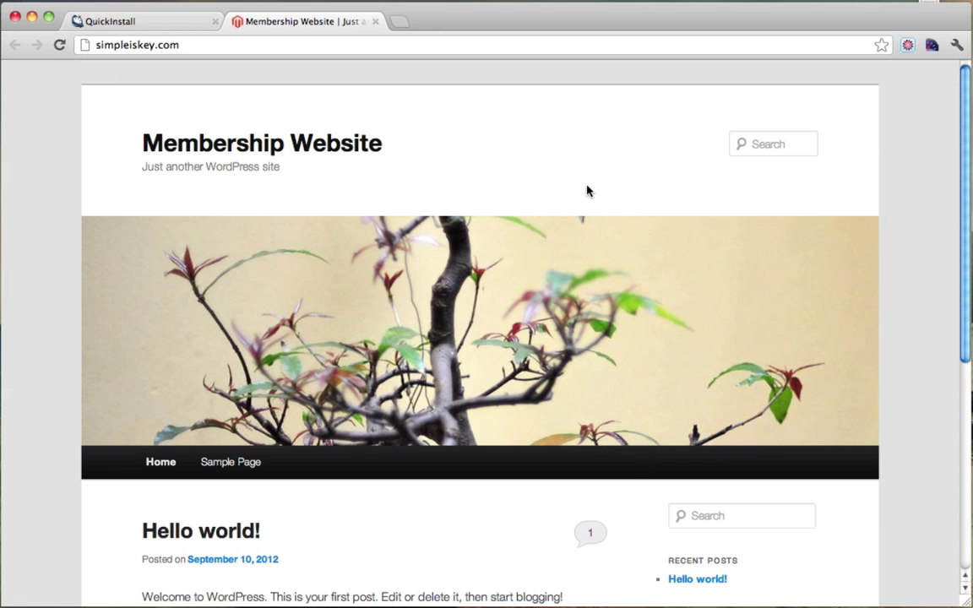
pyautogui.scroll(-2, 586, 191)
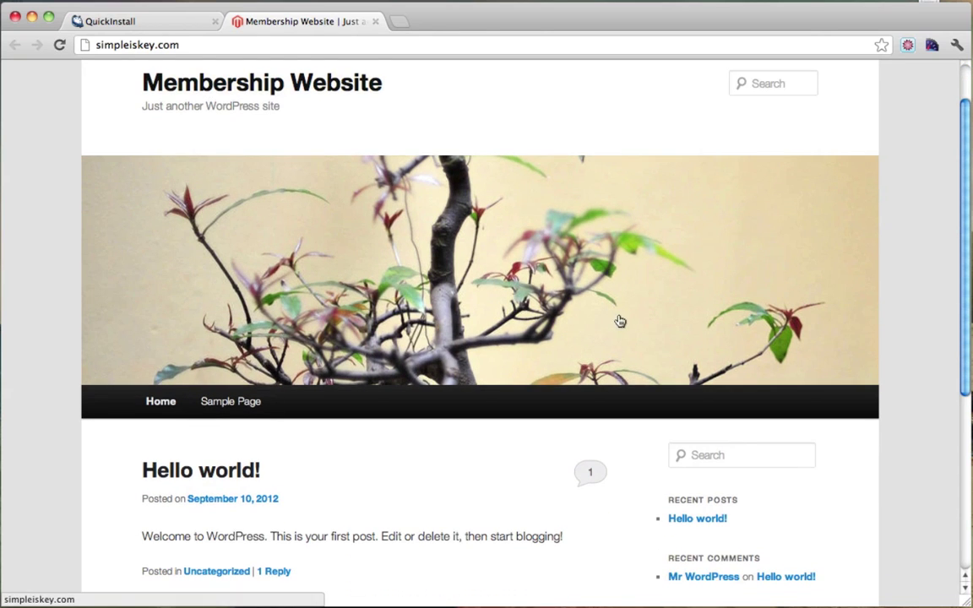
pyautogui.scroll(-5, 933, 207)
pyautogui.scroll(6, 926, 211)
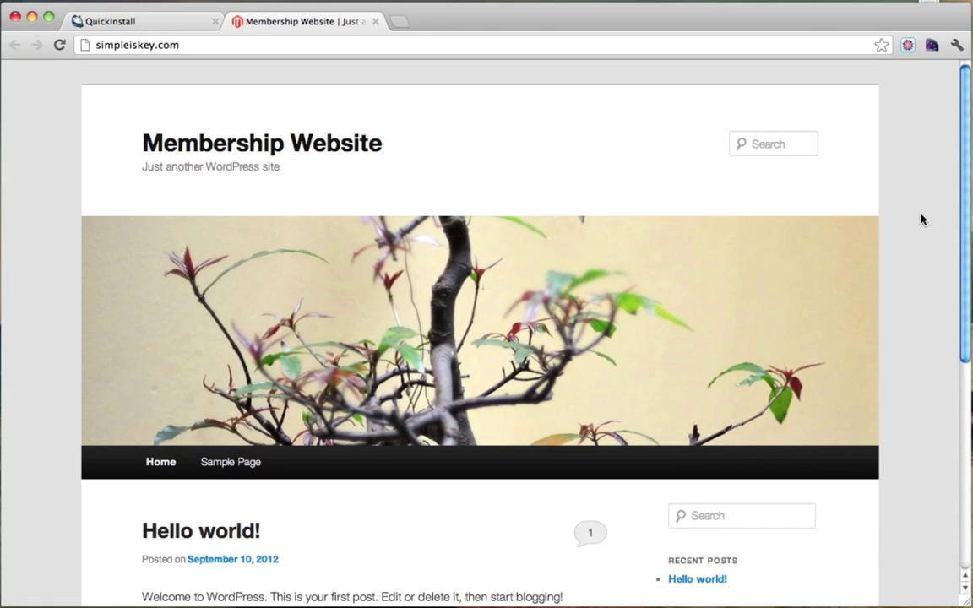
pyautogui.scroll(-3, 358, 161)
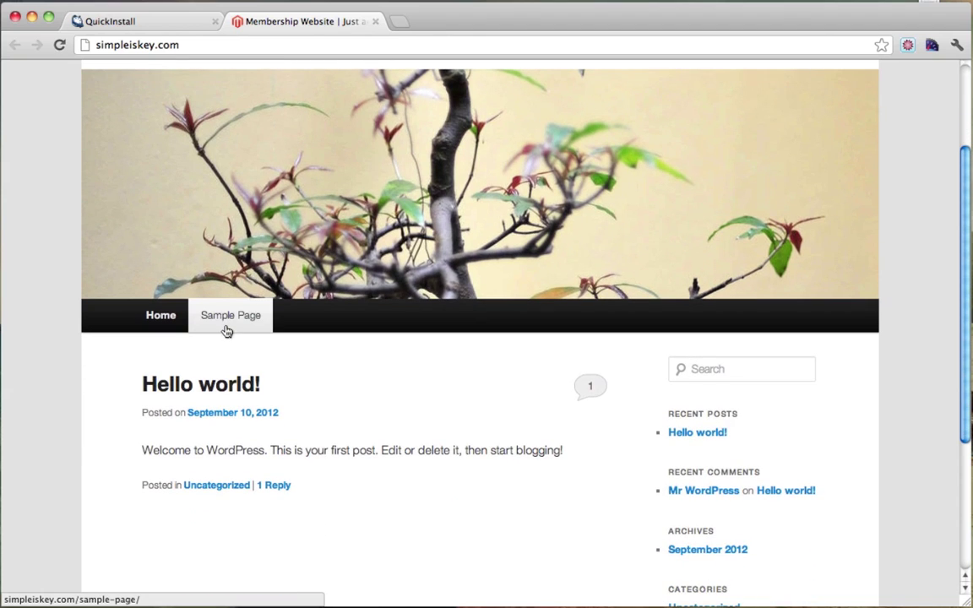
pyautogui.click(230, 321)
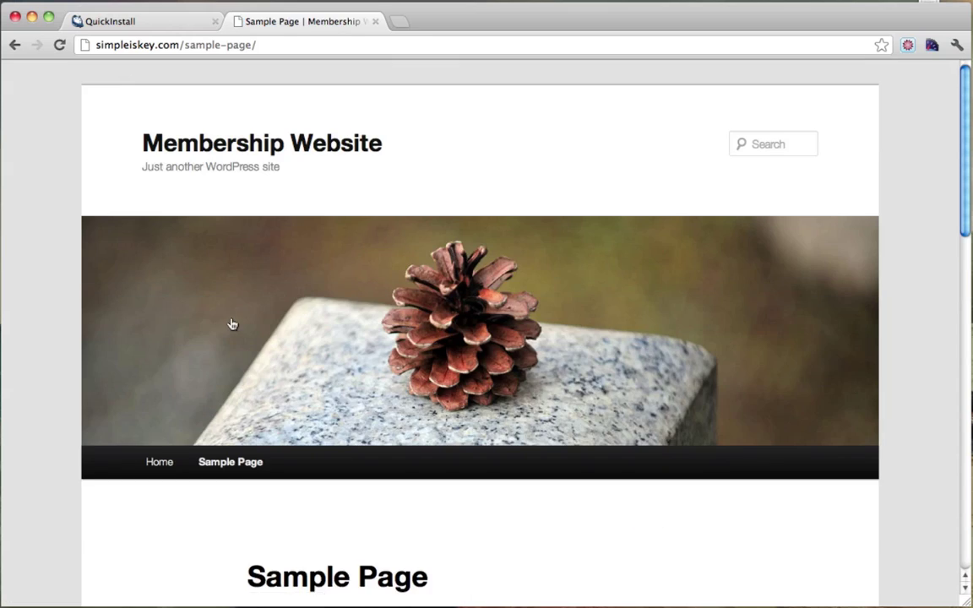
pyautogui.scroll(-8, 232, 325)
pyautogui.scroll(5, 232, 325)
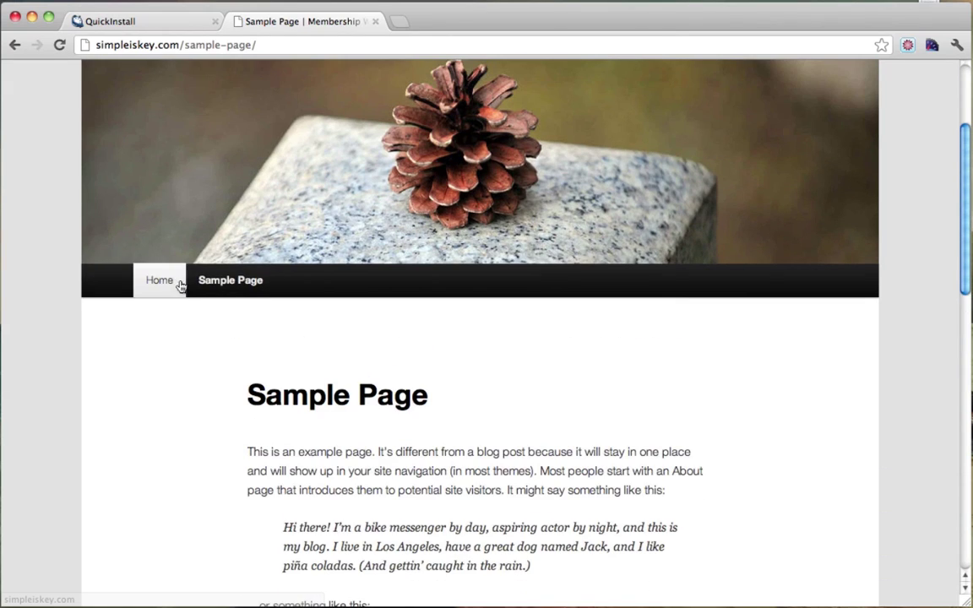
pyautogui.click(157, 281)
pyautogui.scroll(-5, 663, 269)
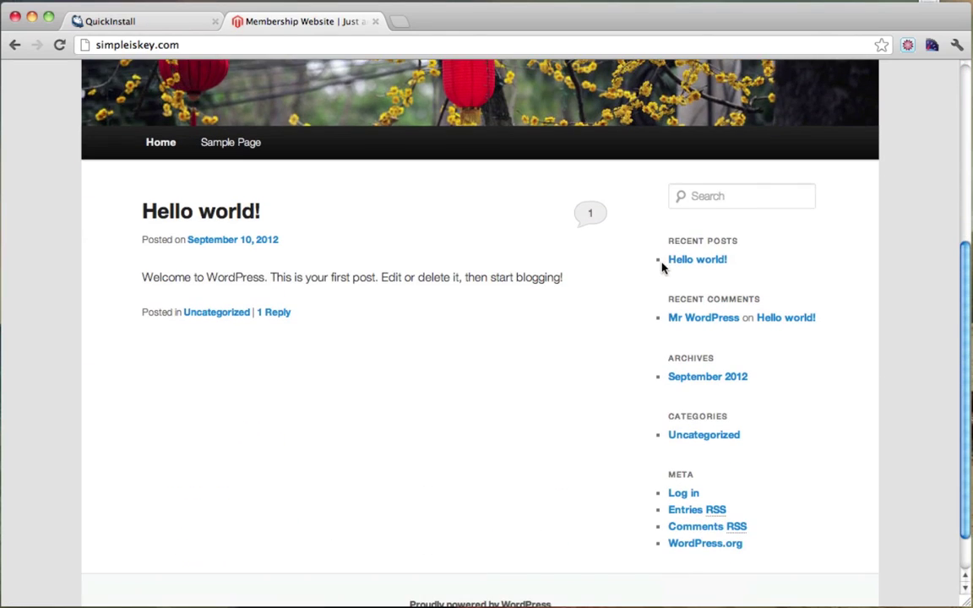
pyautogui.scroll(6, 664, 269)
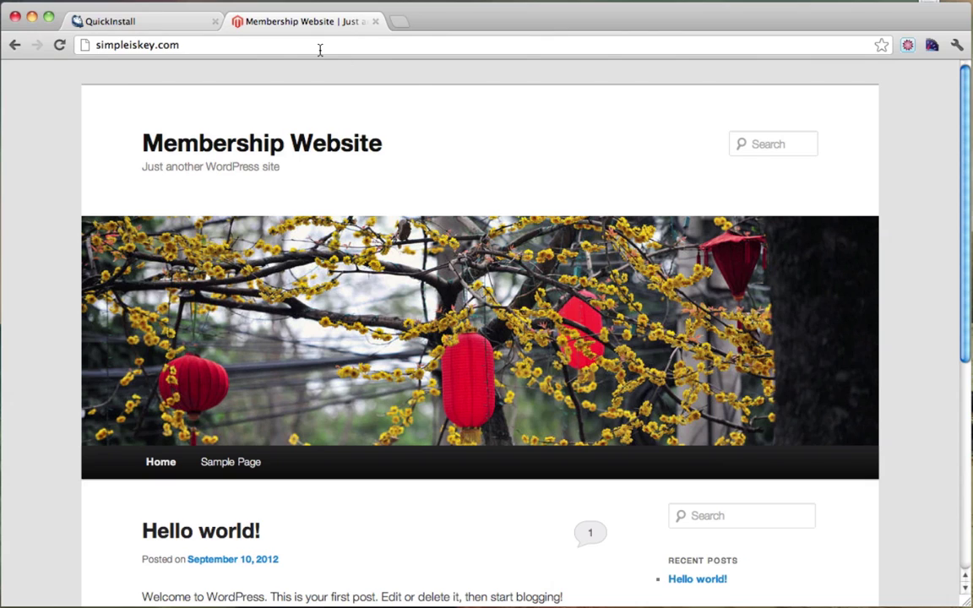
pyautogui.click(256, 49)
# Load simpleiskey.com/wp-admin and enter 'admin' as the login username
pyautogui.click(205, 45)
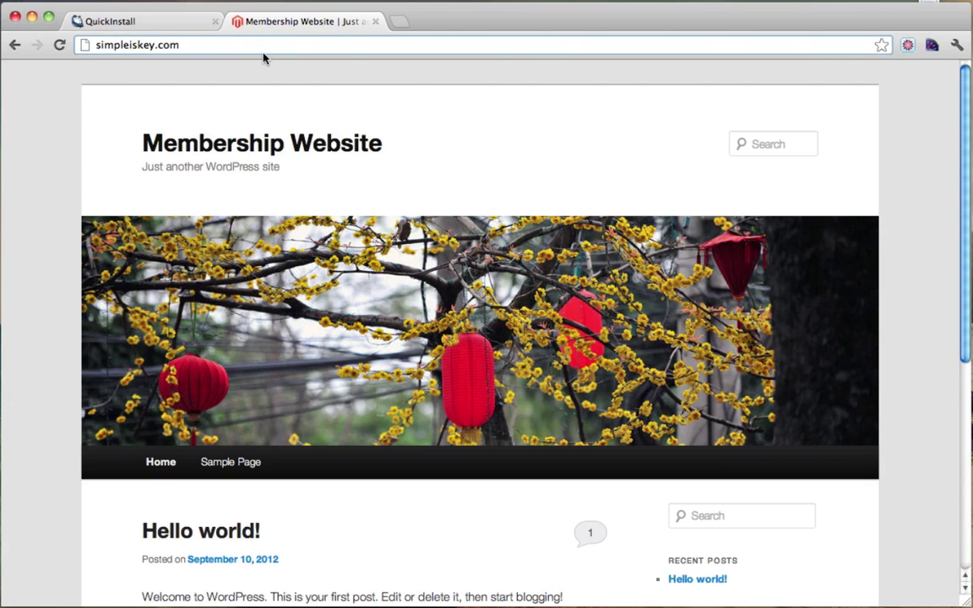
pyautogui.write('/wp')
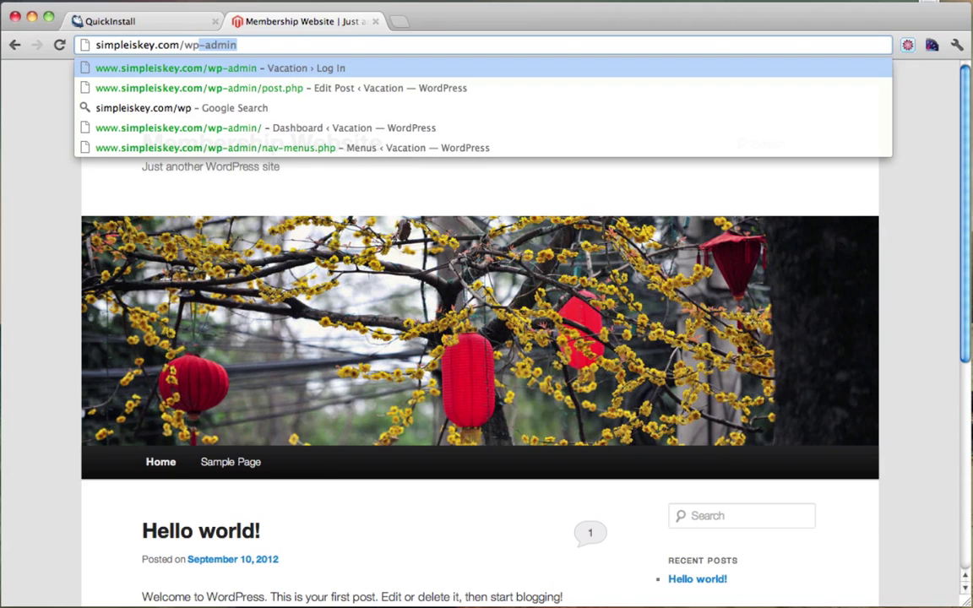
pyautogui.write('-admin')
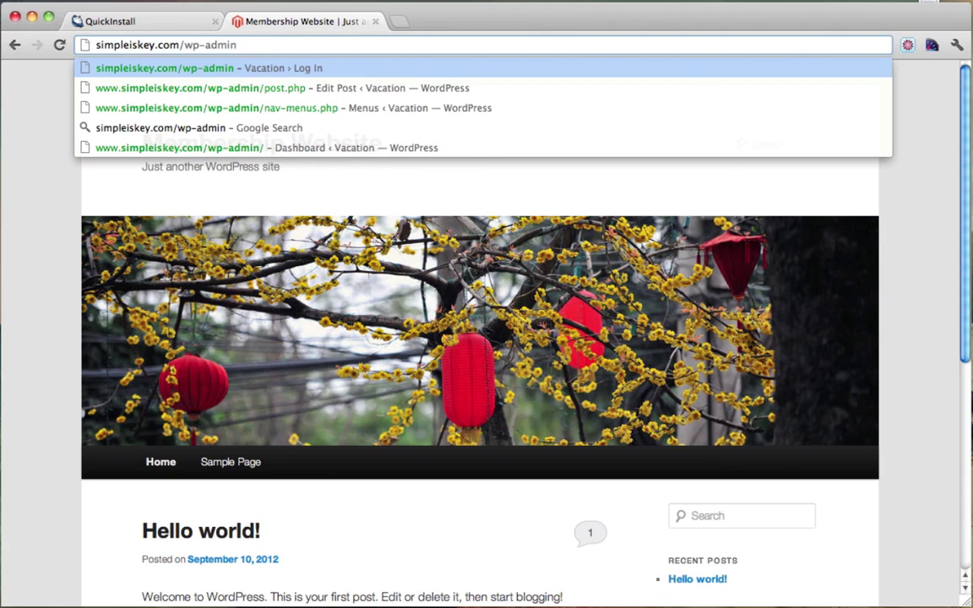
pyautogui.press('Return')
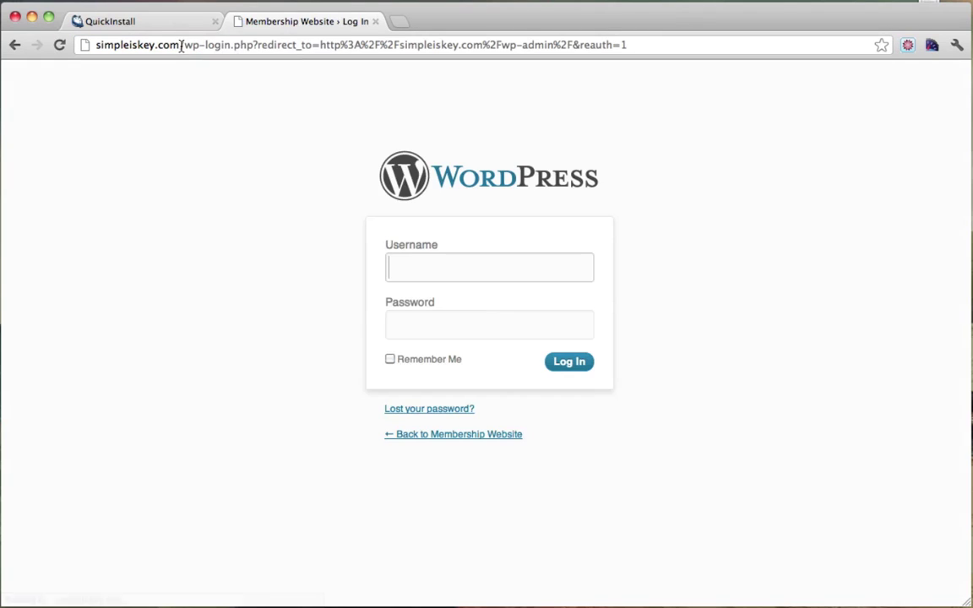
pyautogui.click(425, 272)
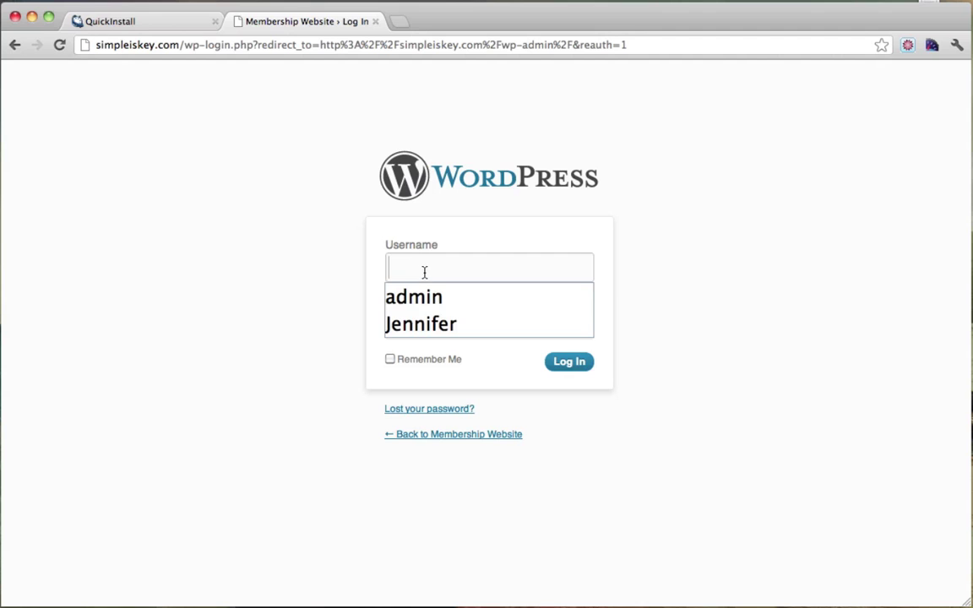
pyautogui.write('admin')
pyautogui.click(178, 217)
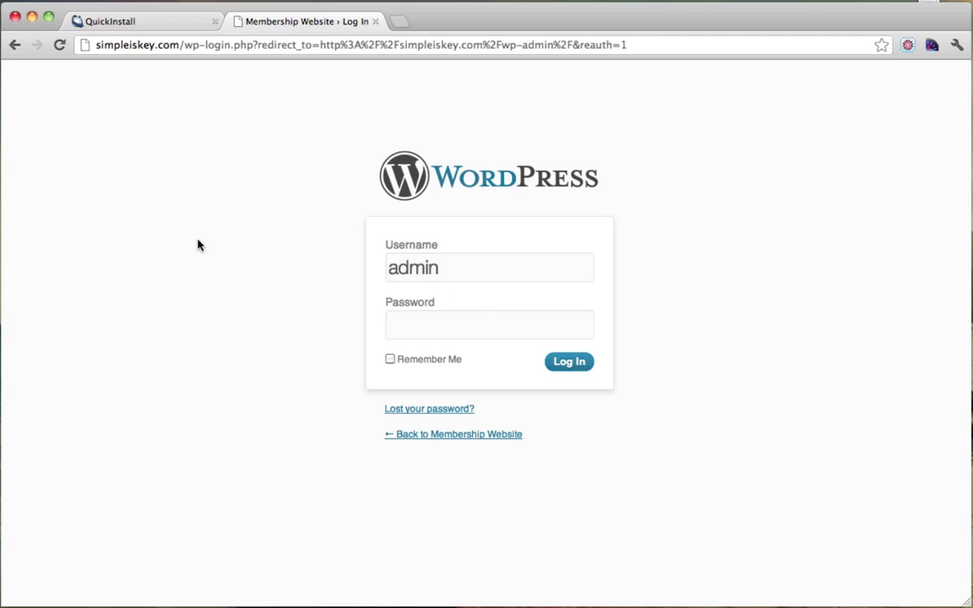
# Copy the generated password from the QuickInstall tab, paste it into Password, and log in
pyautogui.click(146, 25)
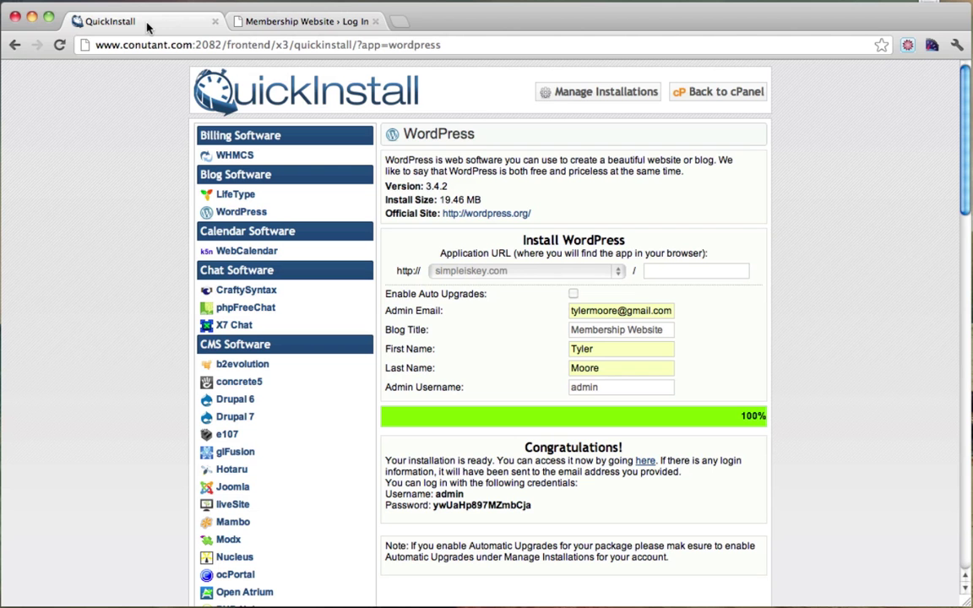
pyautogui.doubleClick(459, 507)
pyautogui.rightClick(458, 507)
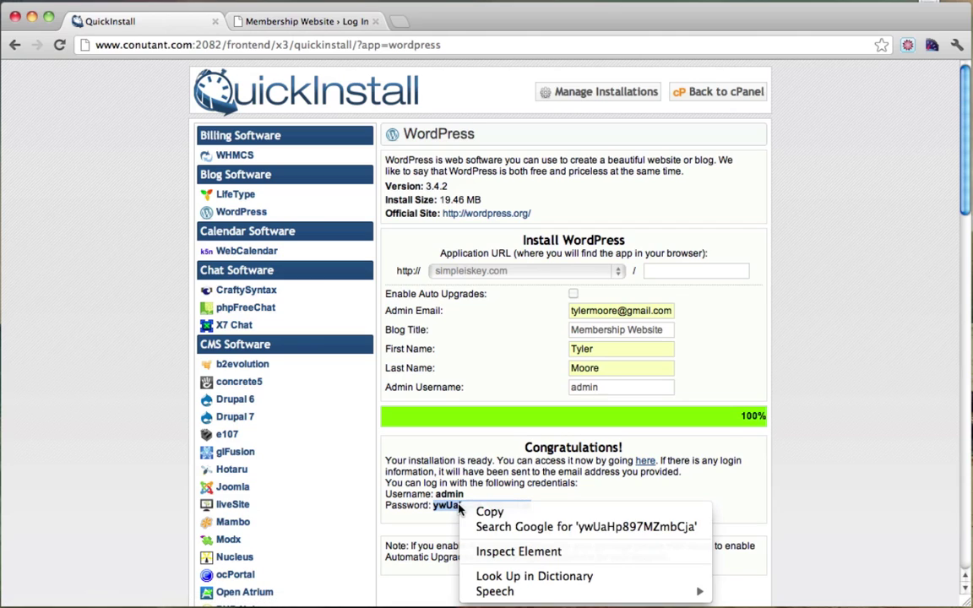
pyautogui.click(497, 515)
pyautogui.click(525, 511)
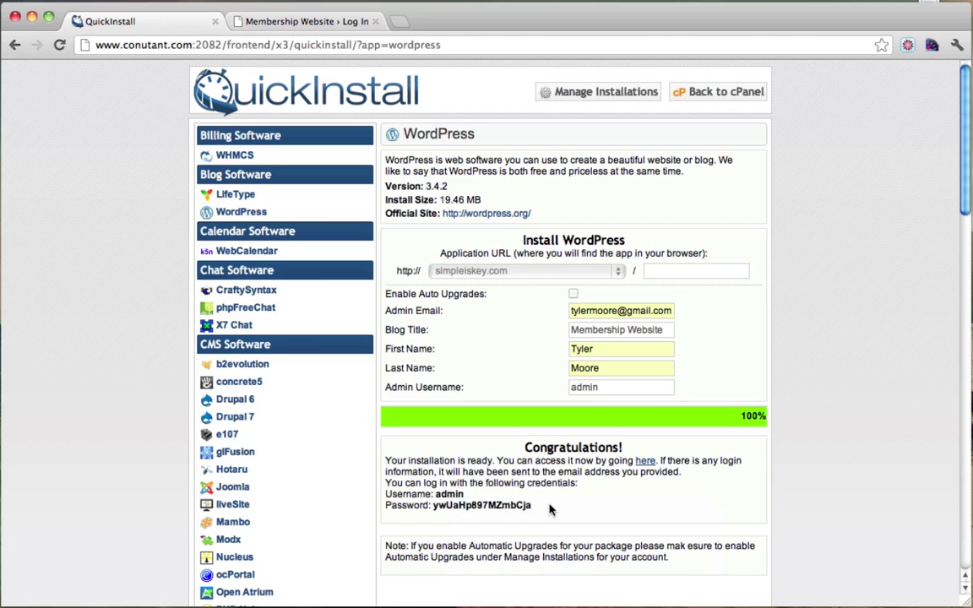
pyautogui.click(314, 24)
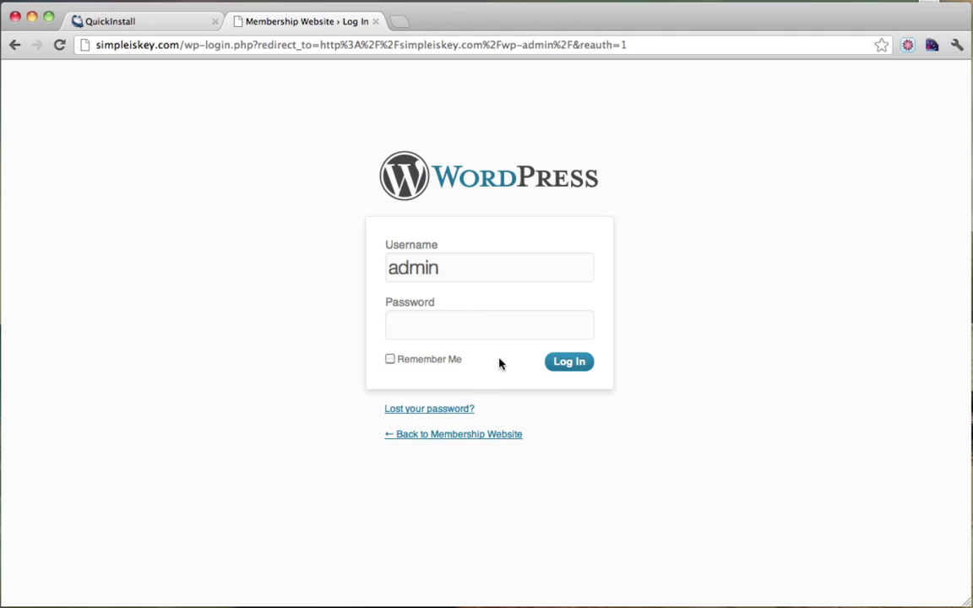
pyautogui.click(416, 321)
pyautogui.press('super+v')
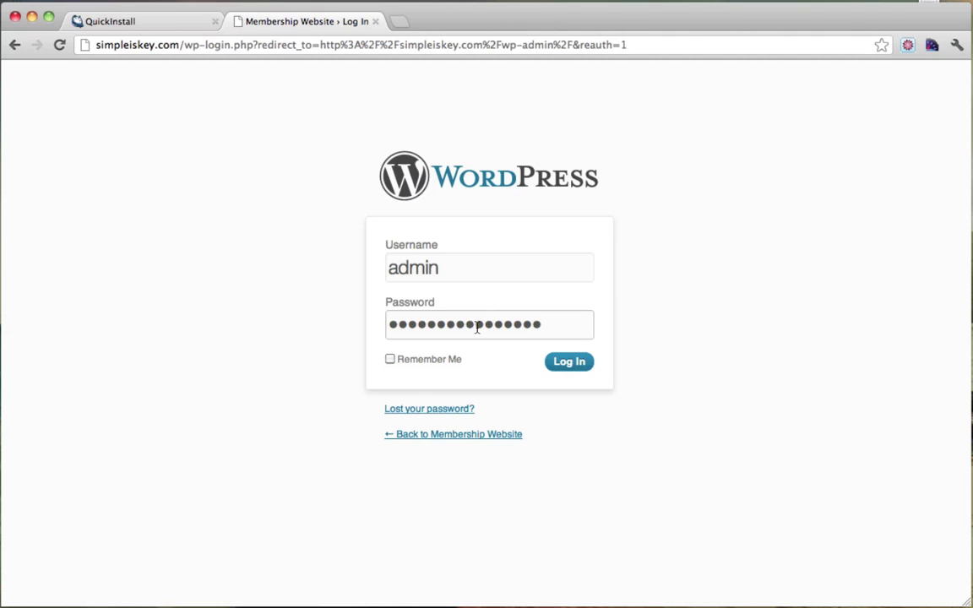
pyautogui.click(570, 363)
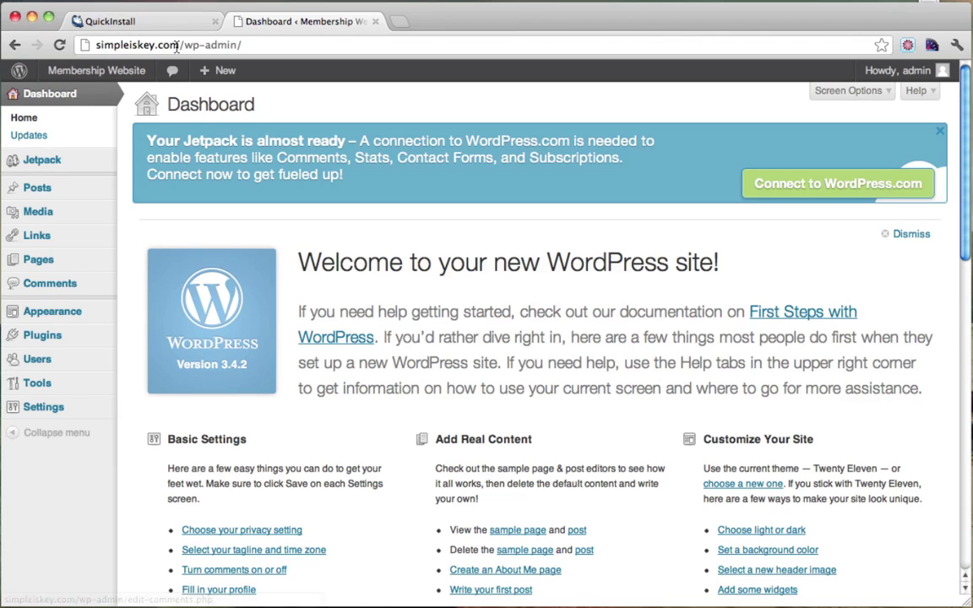
# Open the admin user's profile from the Users list
pyautogui.moveTo(179, 47); pyautogui.dragTo(277, 43)
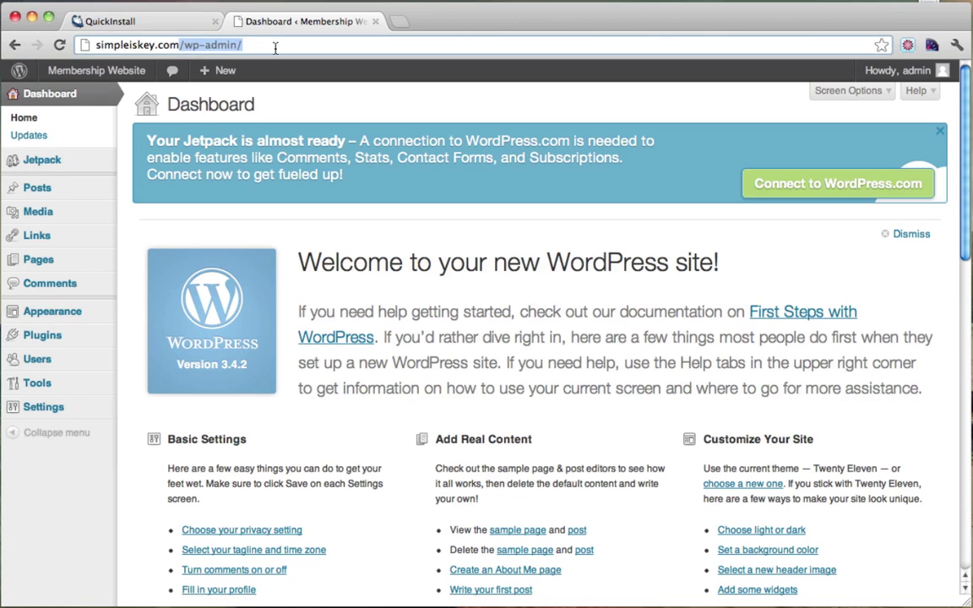
pyautogui.click(271, 43)
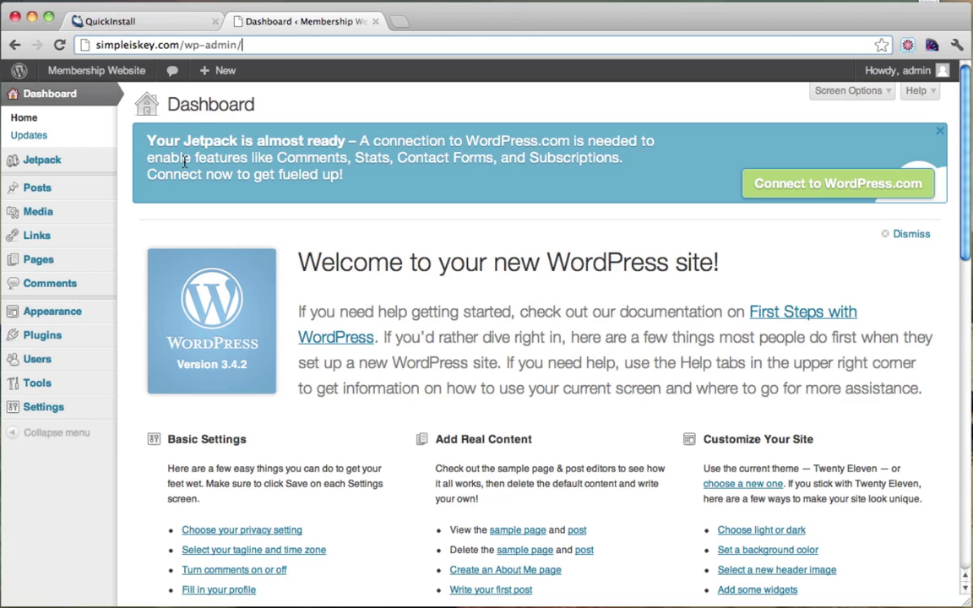
pyautogui.click(46, 361)
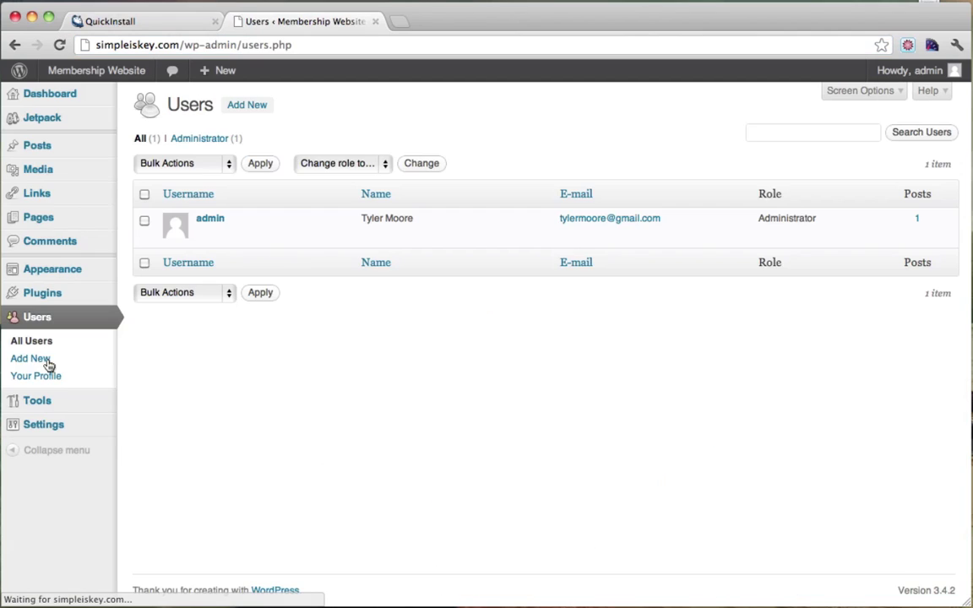
pyautogui.click(210, 221)
pyautogui.scroll(-5, 399, 275)
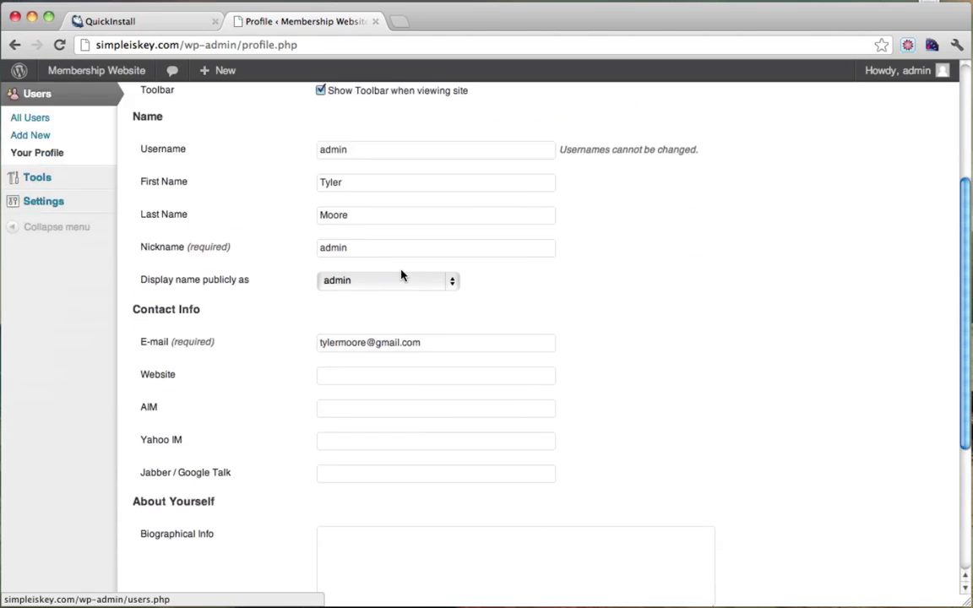
pyautogui.scroll(-5, 401, 276)
# Enter and repeat a new password, then click Update Profile
pyautogui.click(329, 424)
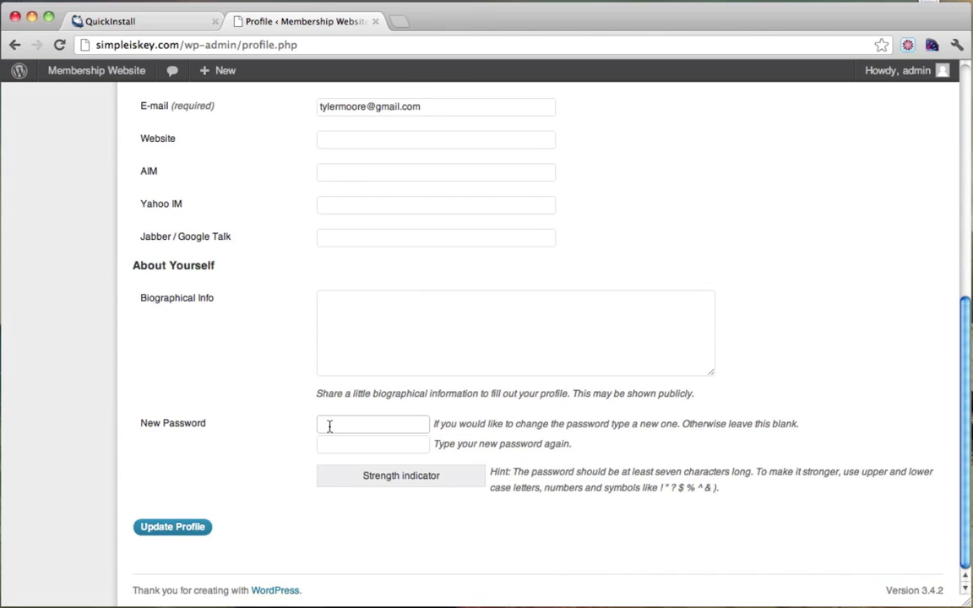
pyautogui.write('•••••••••••')
pyautogui.press('Tab')
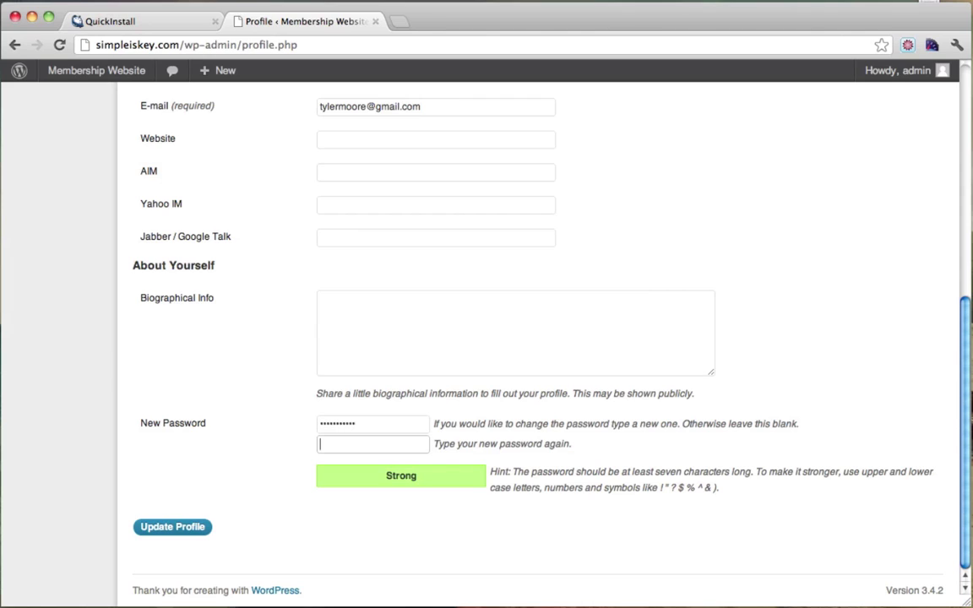
pyautogui.write('••')
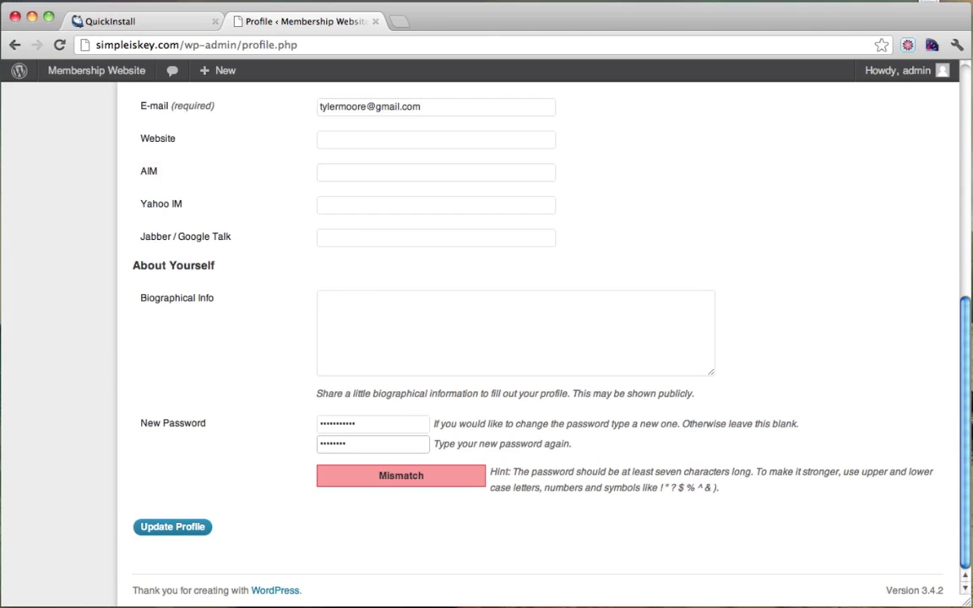
pyautogui.press('BackSpace')
pyautogui.press('BackSpace')
pyautogui.write('•••••••••••')
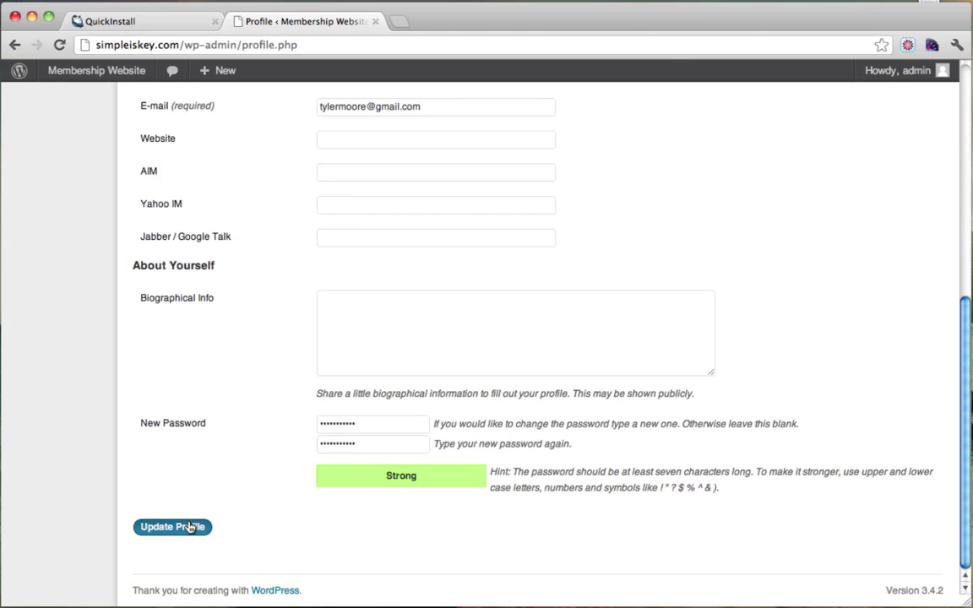
pyautogui.click(191, 526)
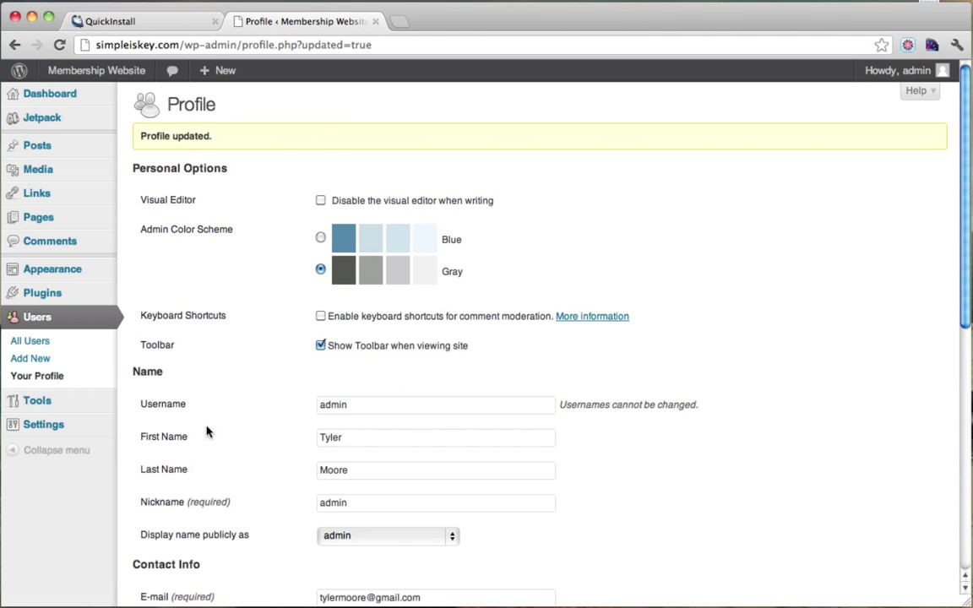
# Save Default as the permalink structure, then open the live site via Visit Site
pyautogui.moveTo(72, 435)
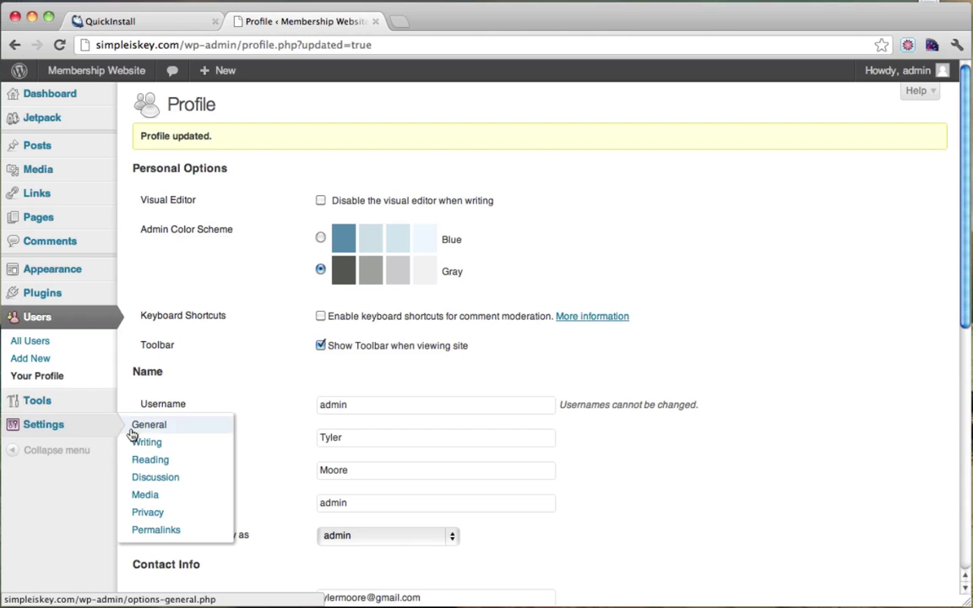
pyautogui.click(158, 531)
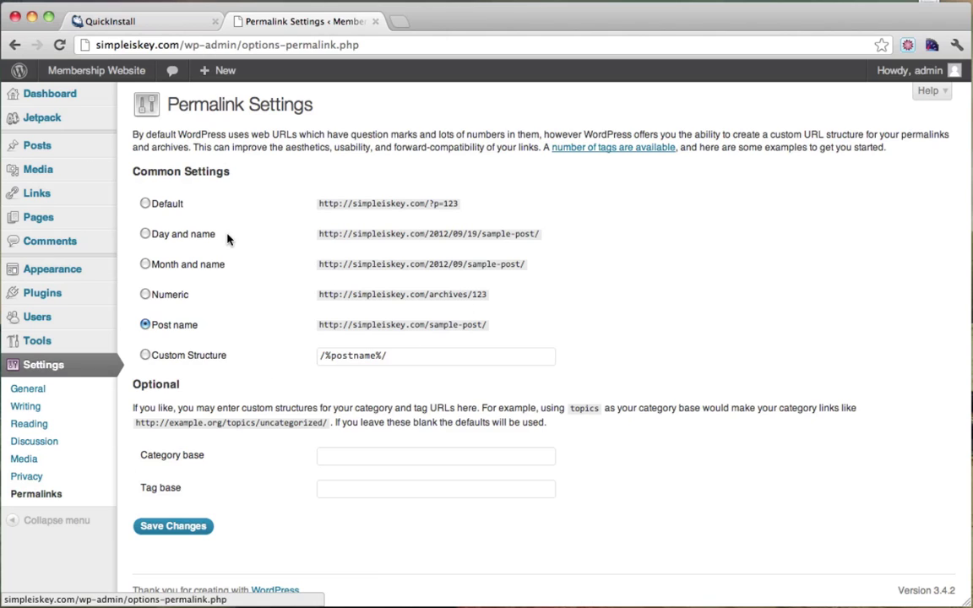
pyautogui.moveTo(355, 205); pyautogui.dragTo(459, 205)
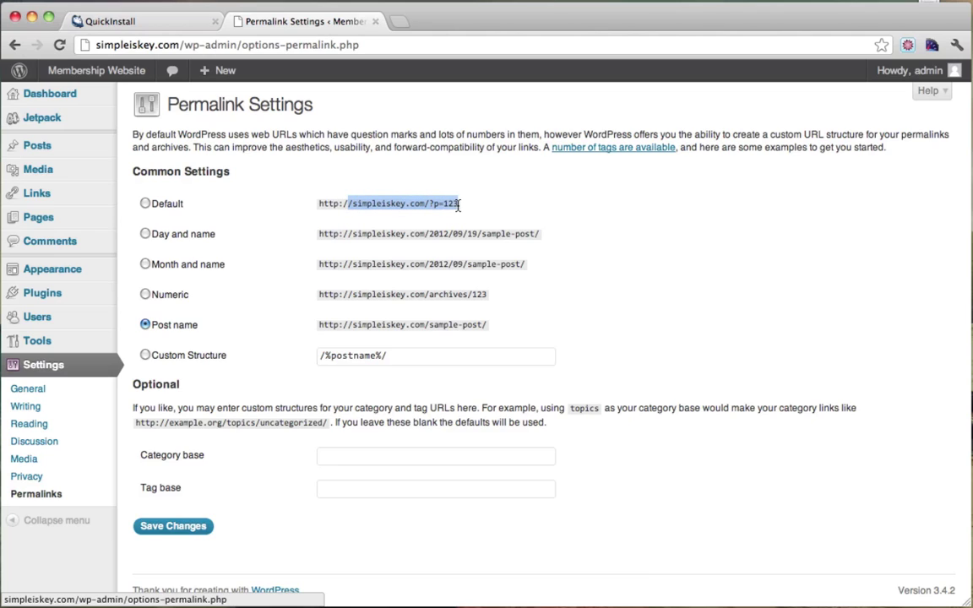
pyautogui.click(465, 203)
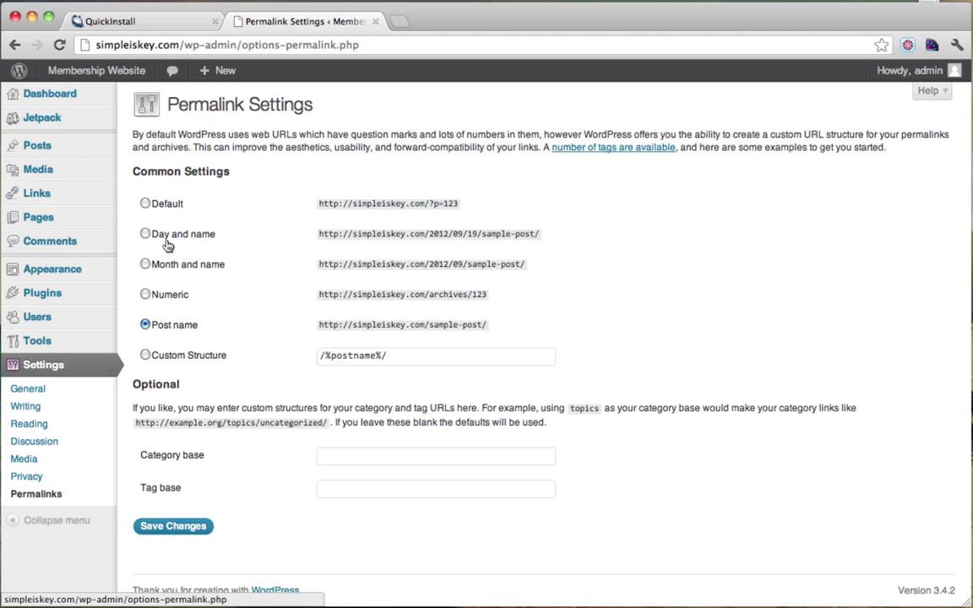
pyautogui.click(145, 204)
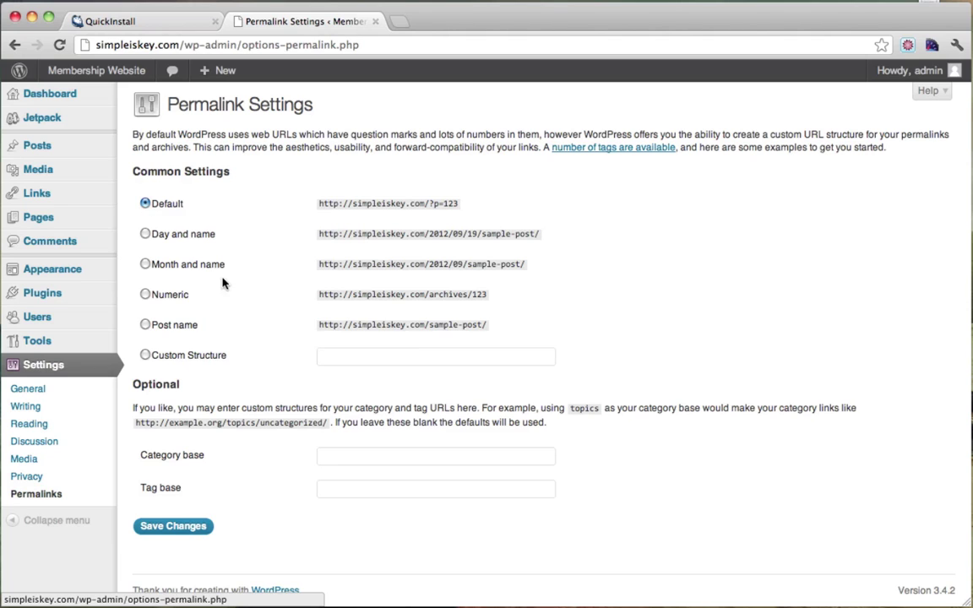
pyautogui.click(175, 527)
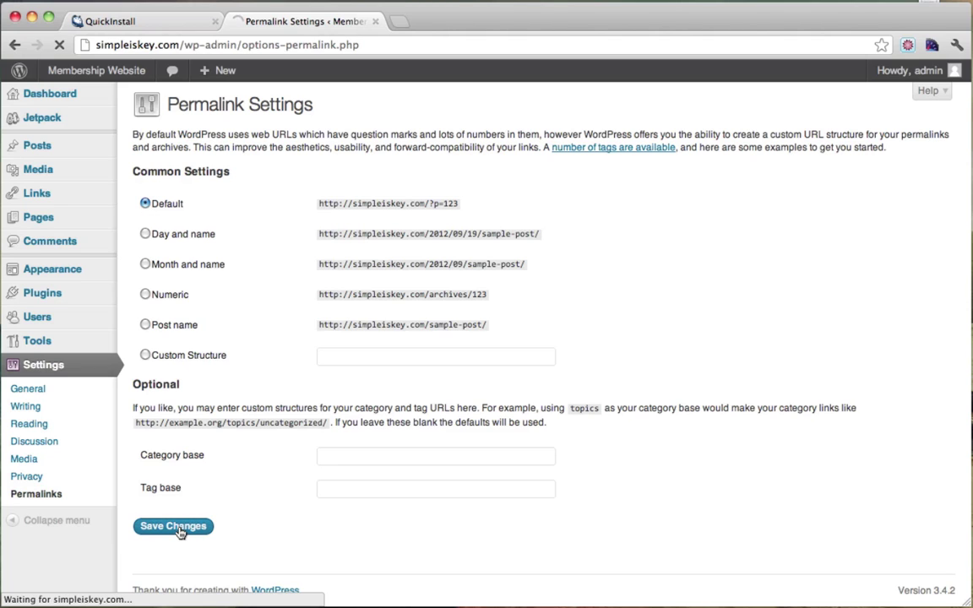
pyautogui.moveTo(43, 76)
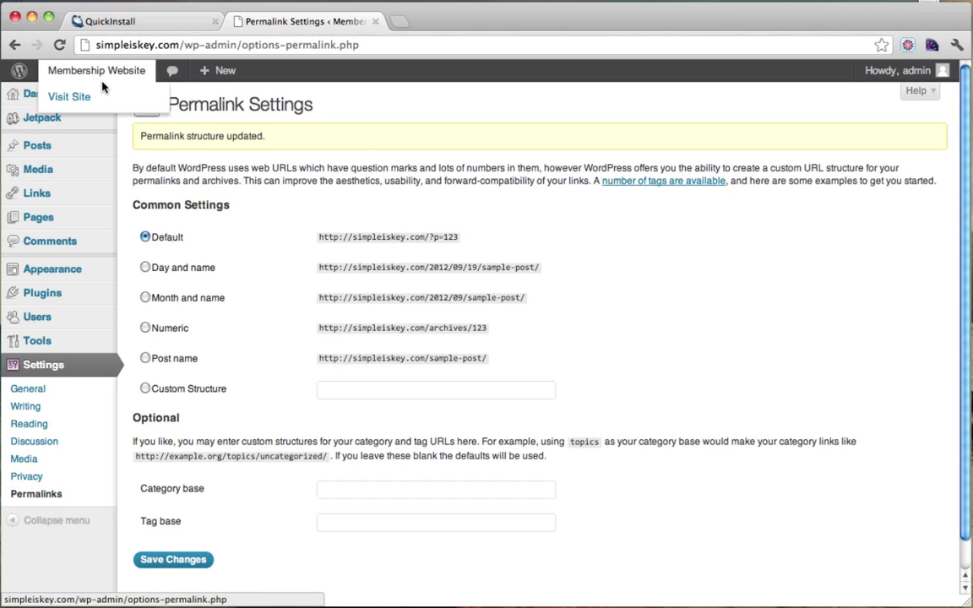
pyautogui.keyDown('super'); pyautogui.click(98, 105); pyautogui.keyUp('super')
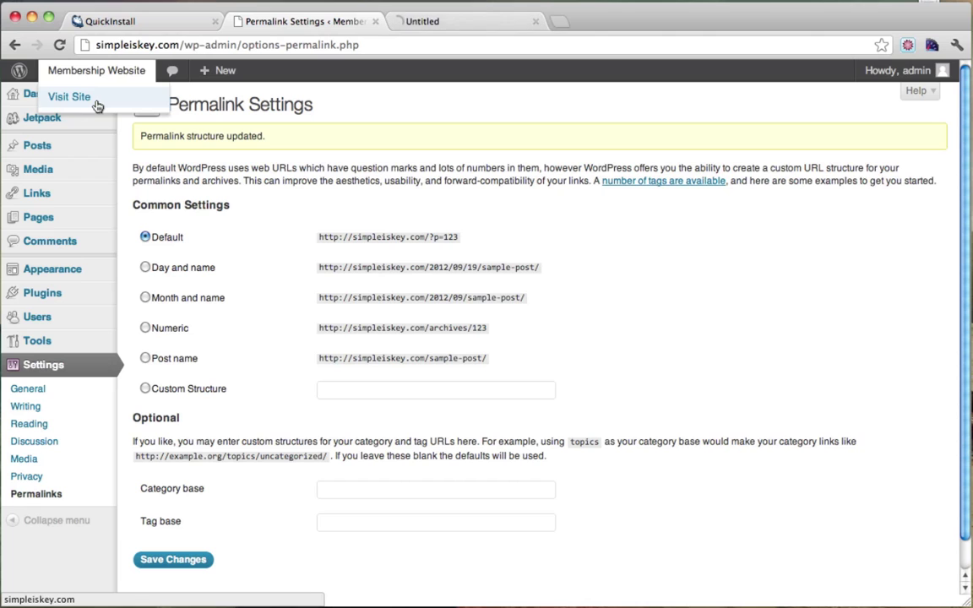
# Open the Sample Page on the live site and note its page_id query address
pyautogui.click(454, 24)
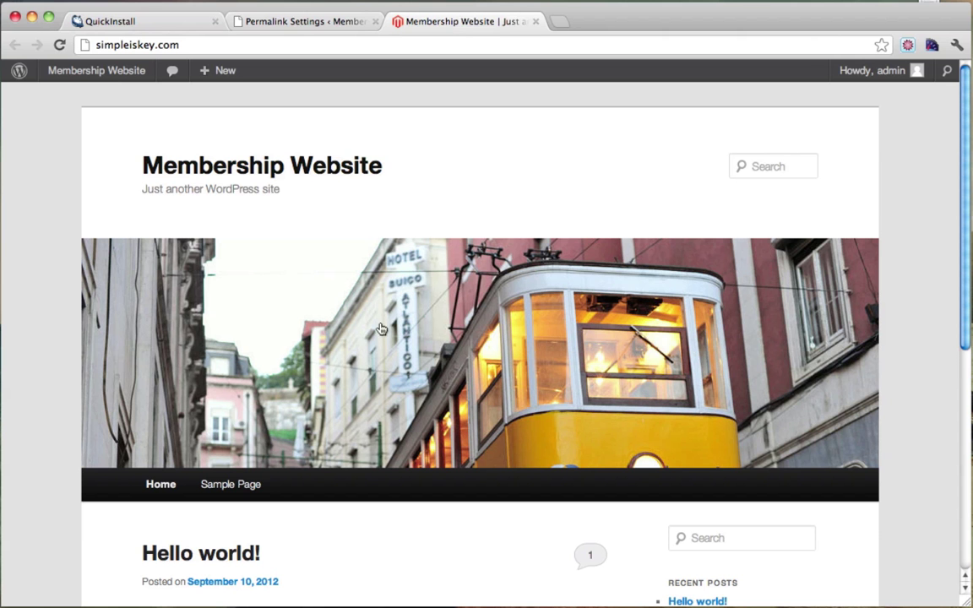
pyautogui.click(236, 494)
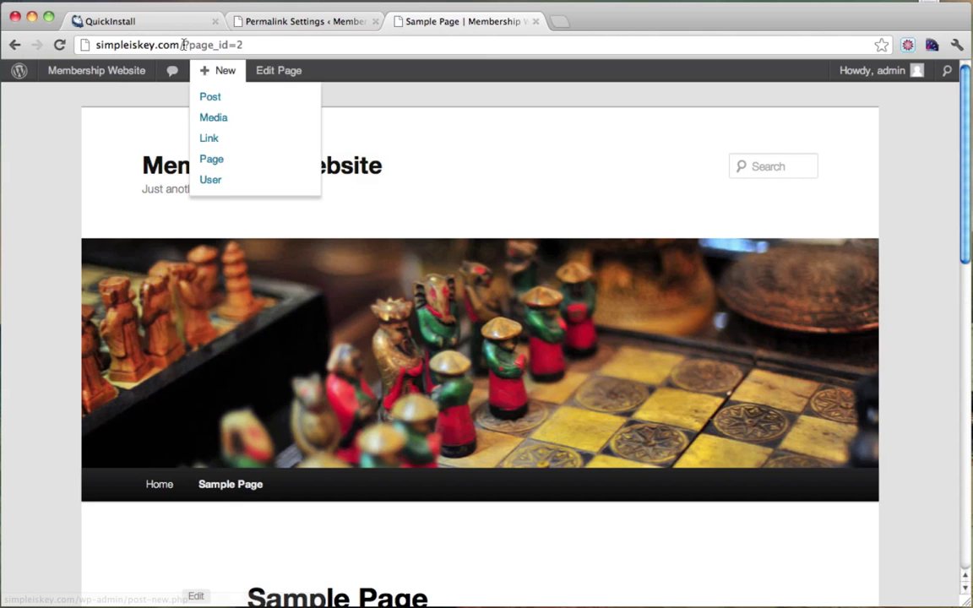
pyautogui.moveTo(183, 45); pyautogui.dragTo(260, 48)
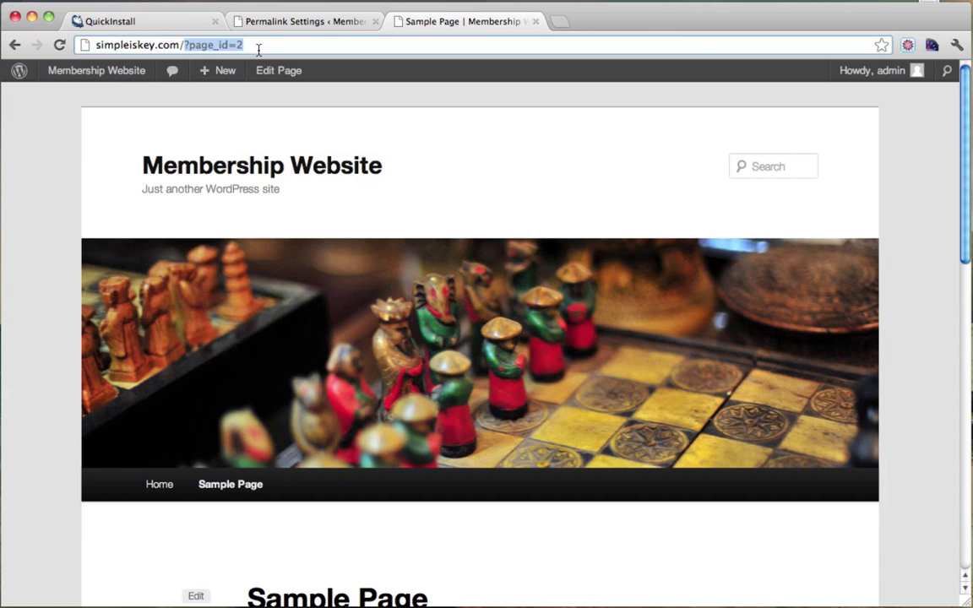
pyautogui.click(258, 47)
pyautogui.moveTo(182, 45); pyautogui.dragTo(265, 45)
pyautogui.scroll(-3, 337, 134)
pyautogui.scroll(3, 337, 134)
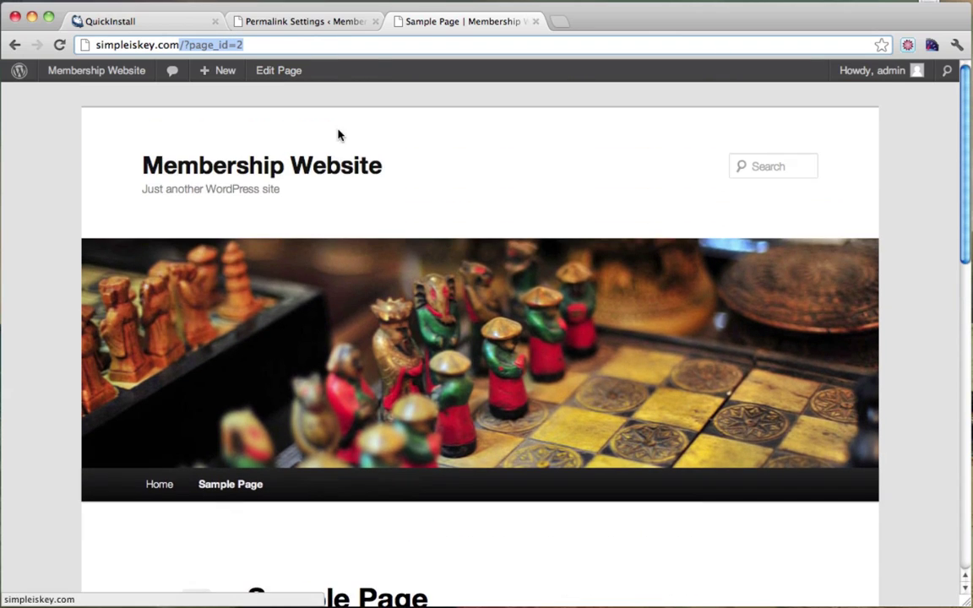
# Select the Post name permalink structure and save changes
pyautogui.click(315, 25)
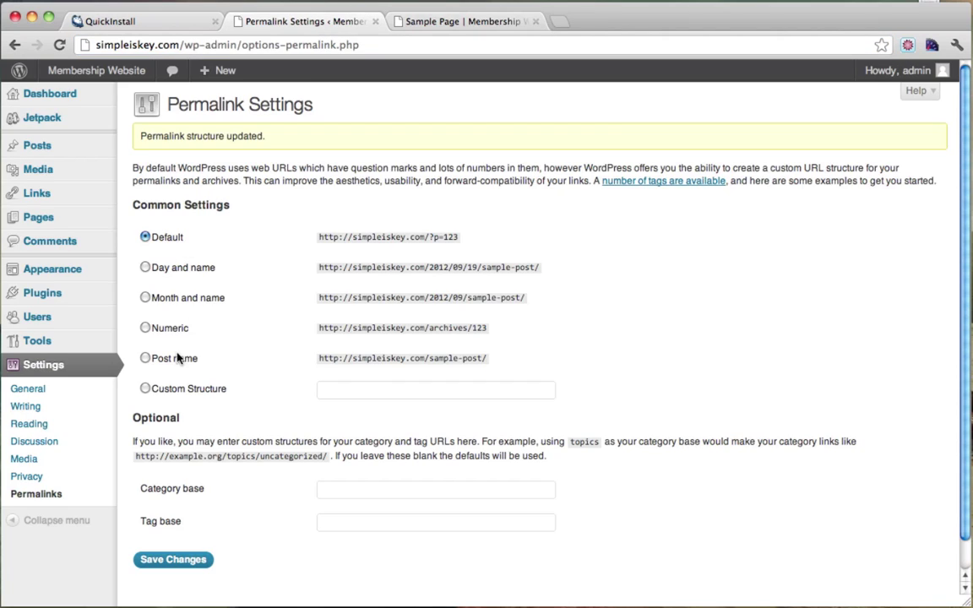
pyautogui.click(145, 358)
pyautogui.scroll(-1, 333, 374)
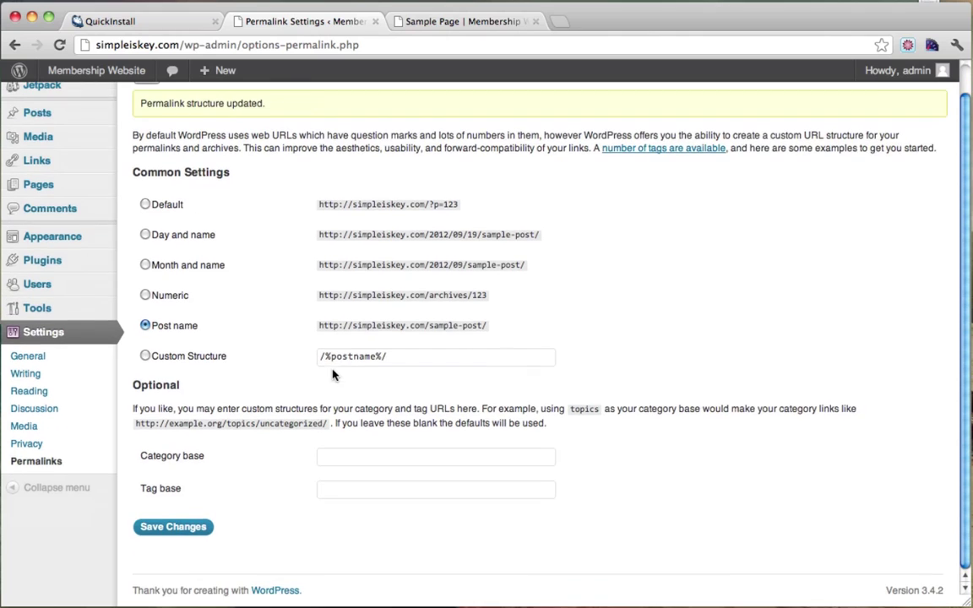
pyautogui.click(176, 530)
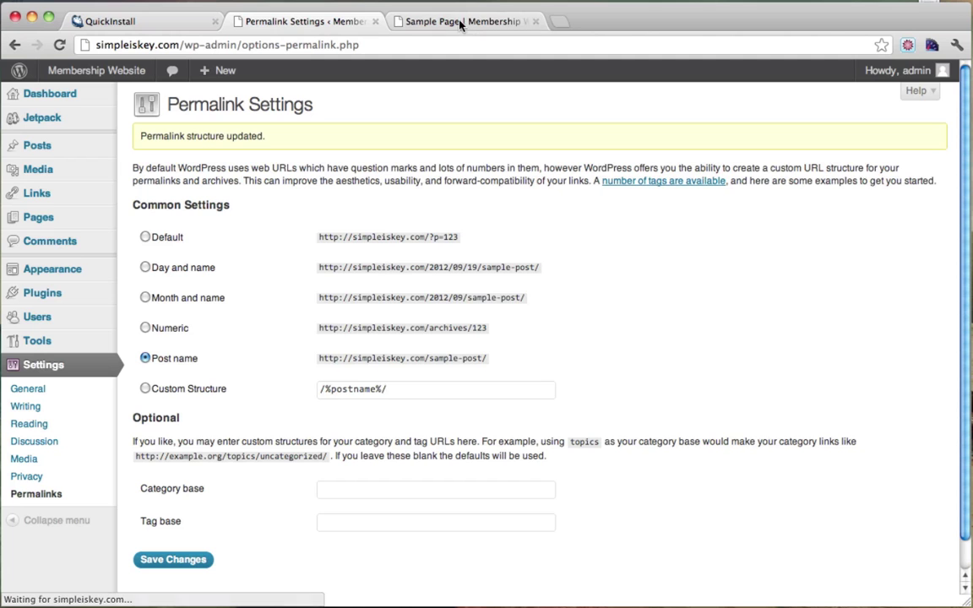
# Reload the Sample Page to confirm its /sample-page/ address, then return to Permalink Settings
pyautogui.click(451, 24)
pyautogui.click(59, 47)
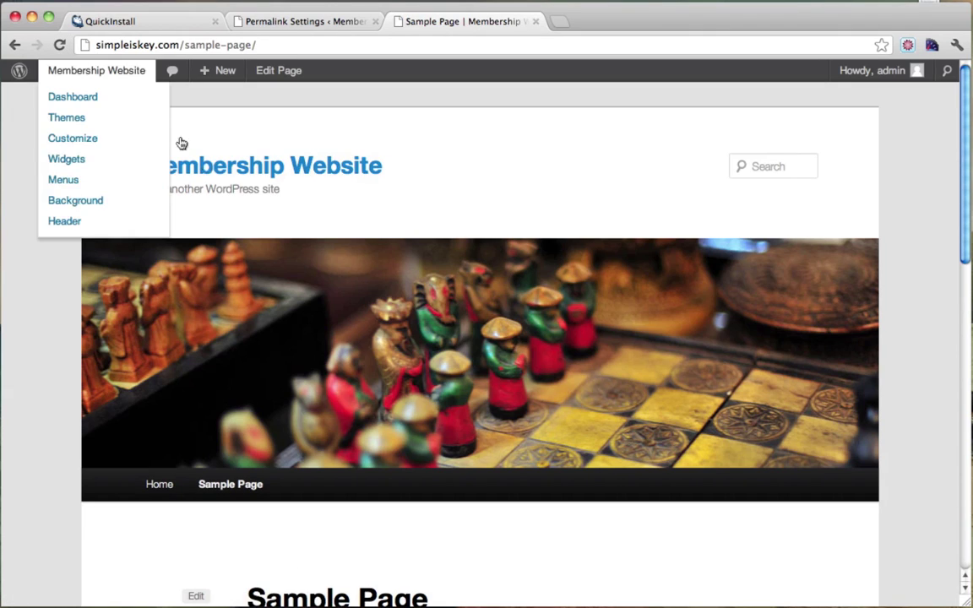
pyautogui.moveTo(254, 45); pyautogui.dragTo(261, 44)
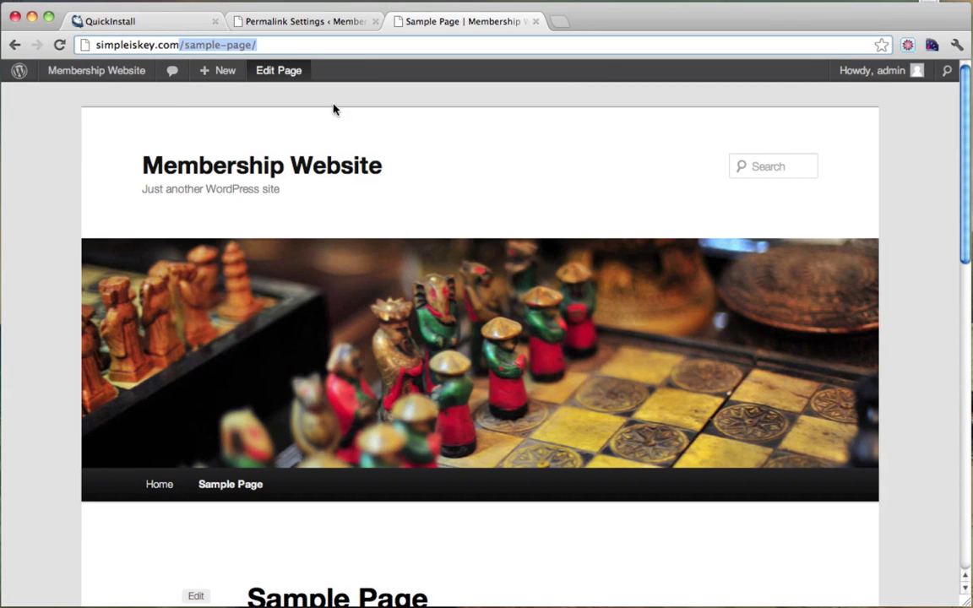
pyautogui.scroll(-2, 374, 156)
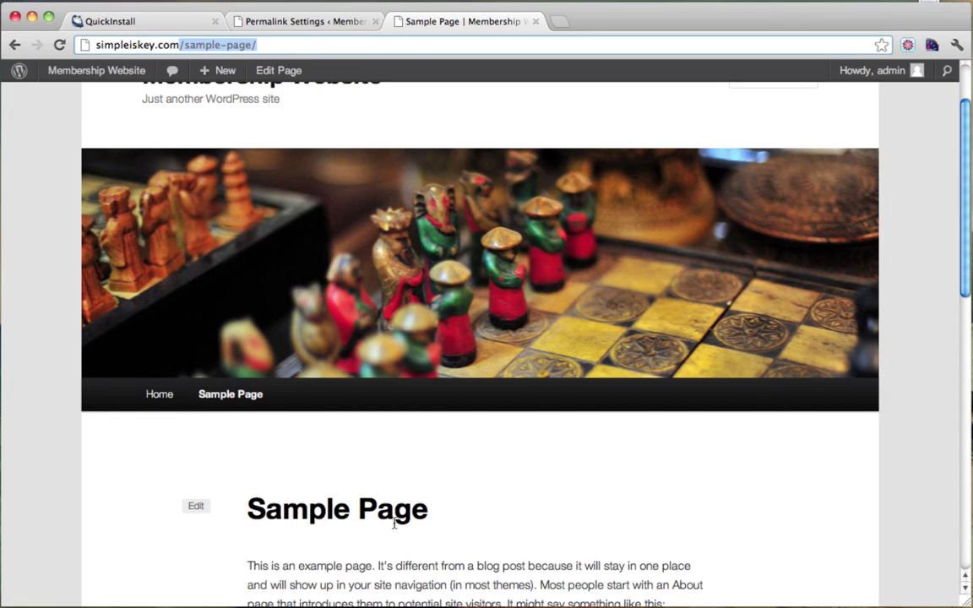
pyautogui.scroll(2, 413, 432)
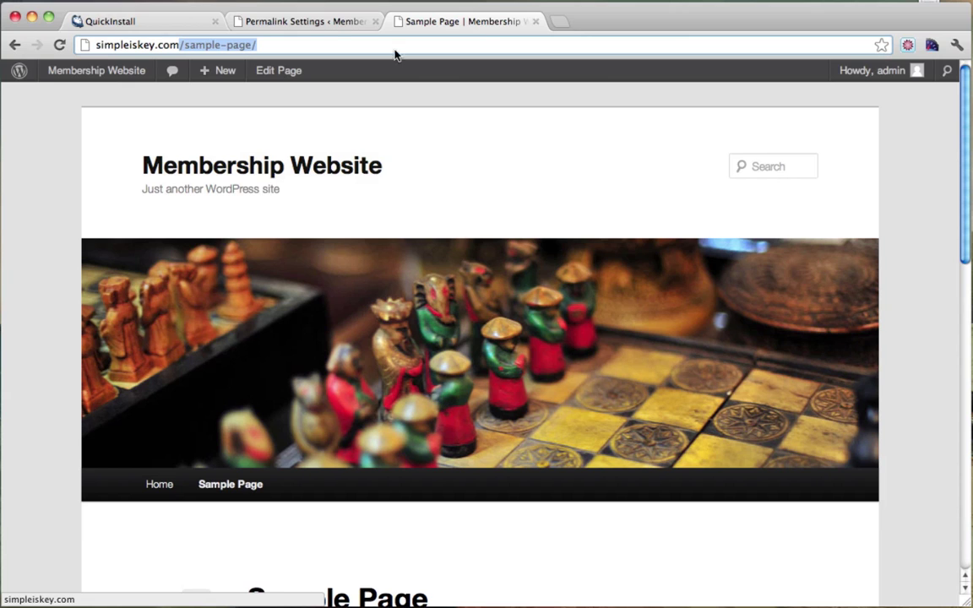
pyautogui.click(310, 25)
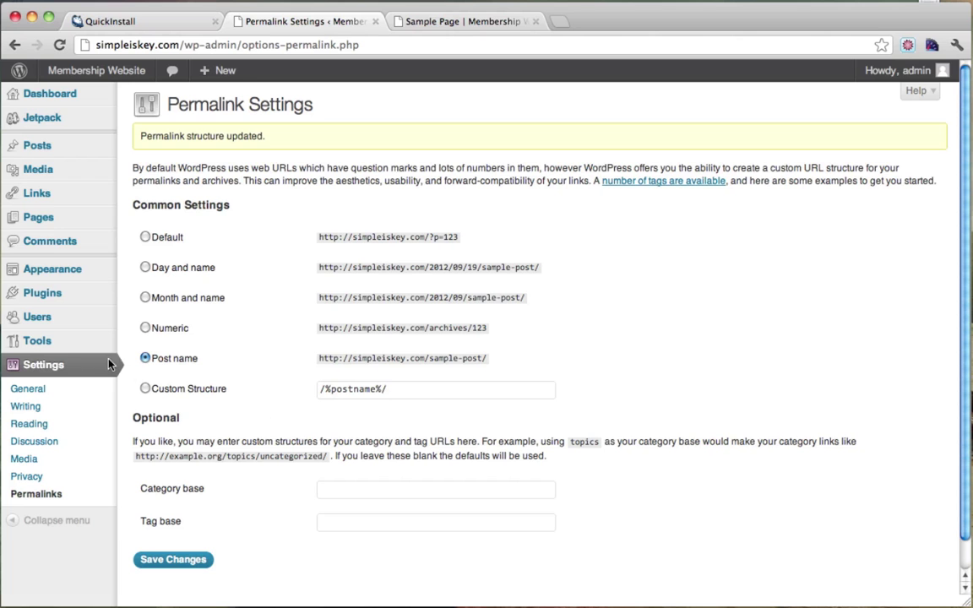
pyautogui.click(39, 391)
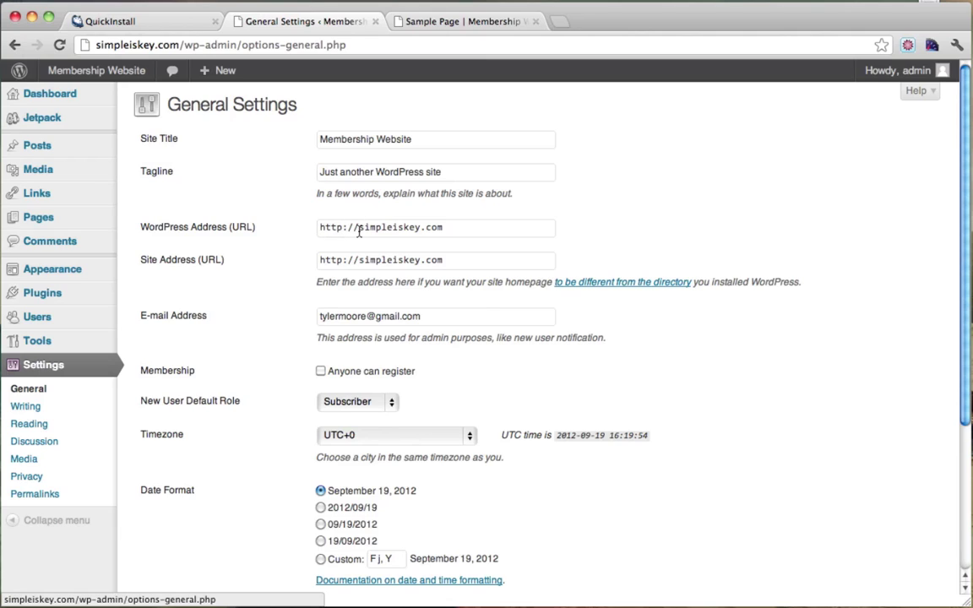
pyautogui.click(359, 228)
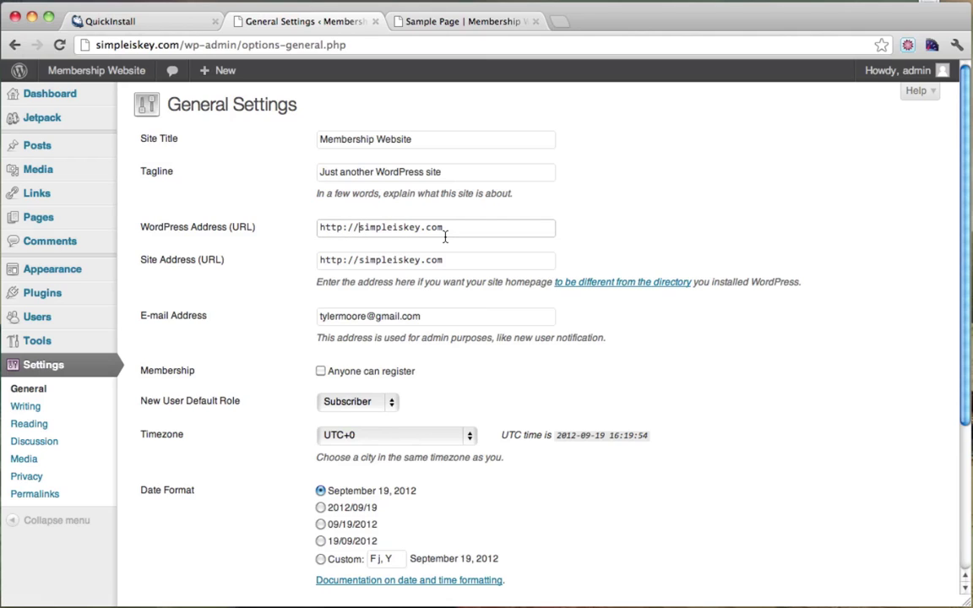
pyautogui.click(559, 22)
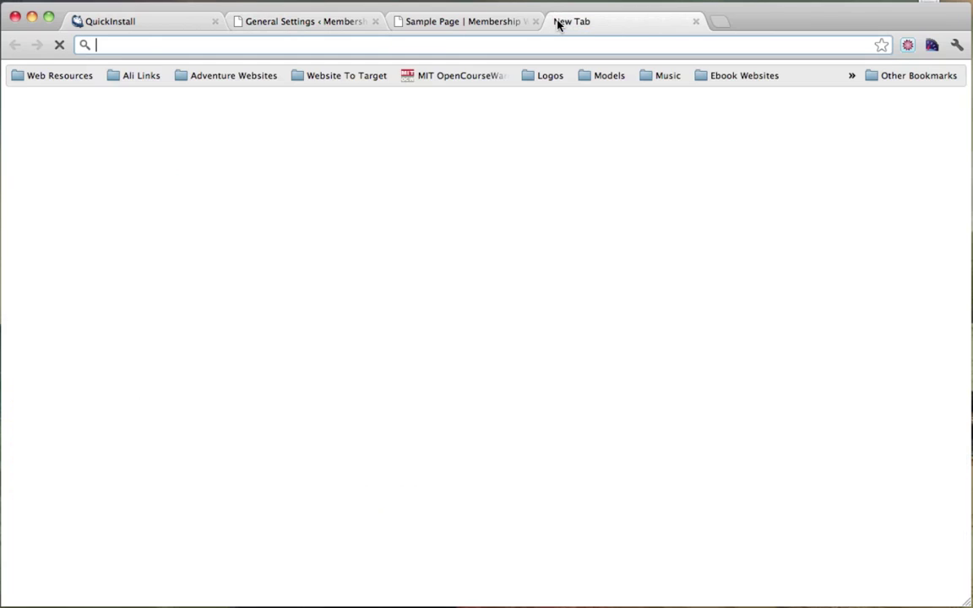
pyautogui.write('google.com')
pyautogui.press('Return')
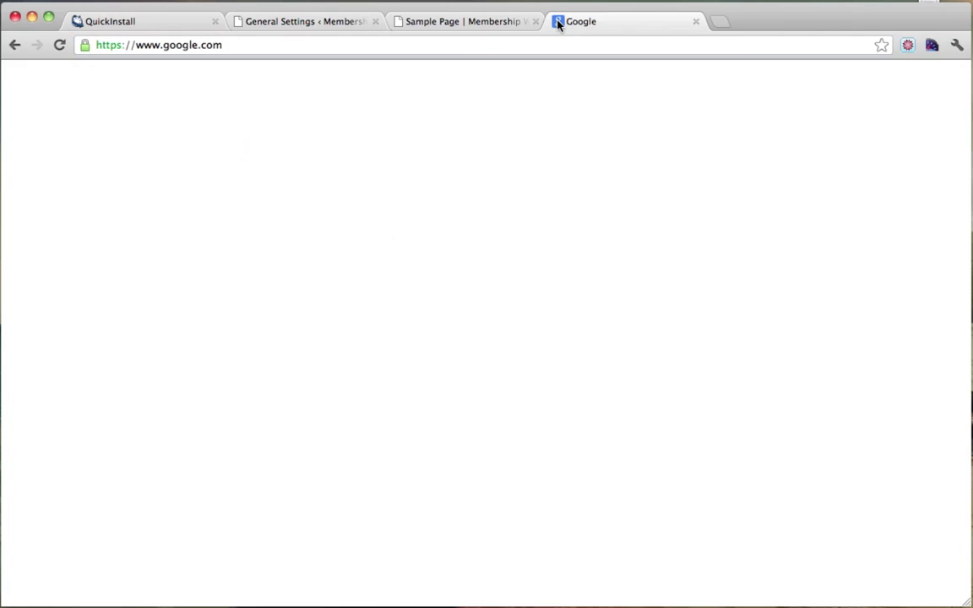
pyautogui.moveTo(134, 46); pyautogui.dragTo(225, 47)
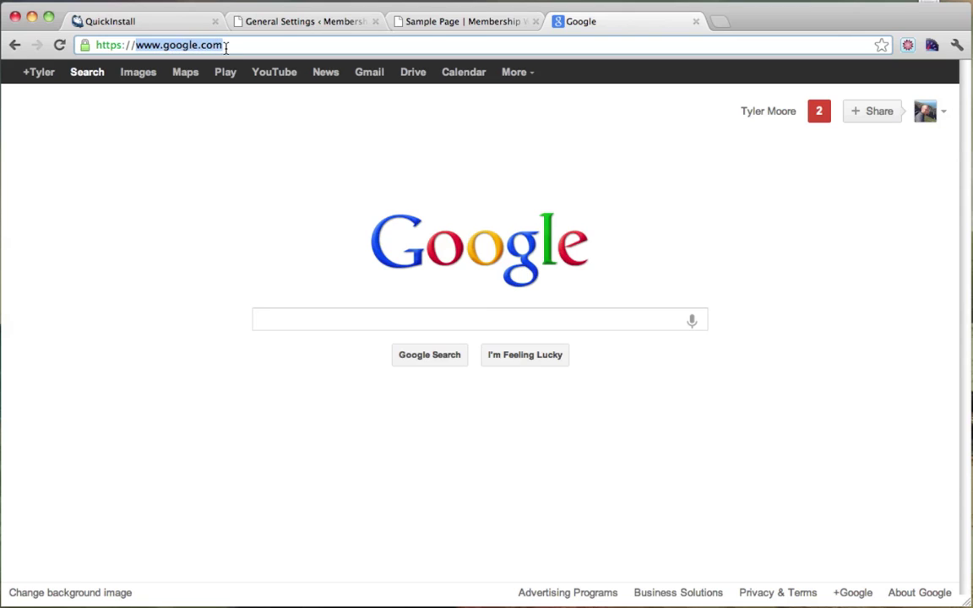
pyautogui.click(227, 47)
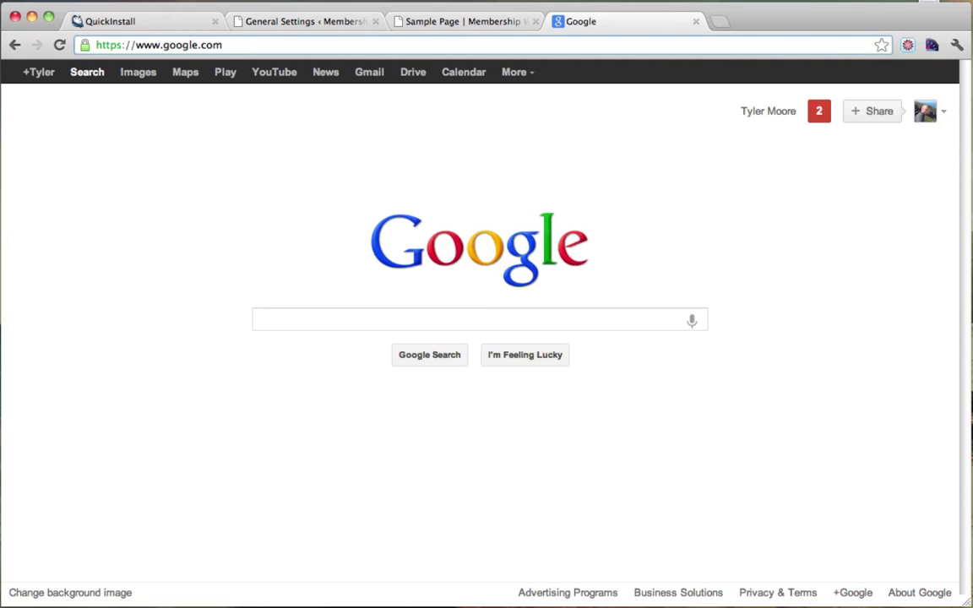
# Return to the Sample Page tab and highlight simpleiskey.com in its address bar
pyautogui.click(440, 24)
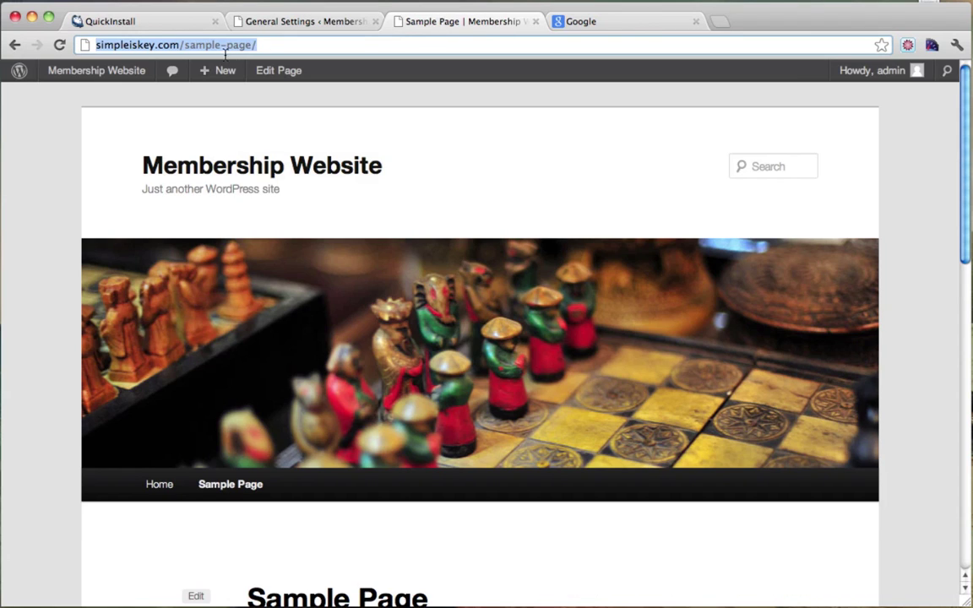
pyautogui.click(269, 50)
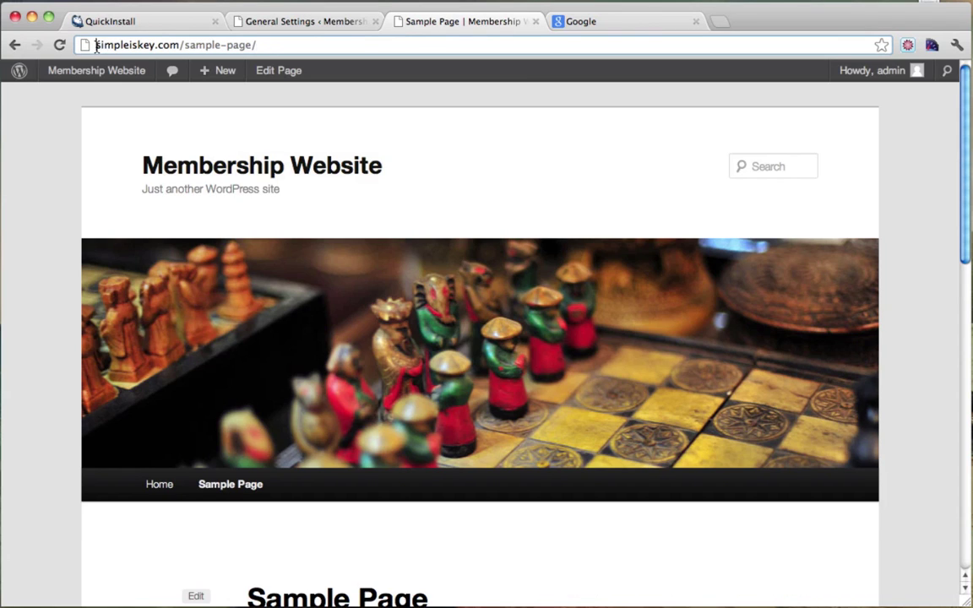
pyautogui.moveTo(94, 44); pyautogui.dragTo(184, 45)
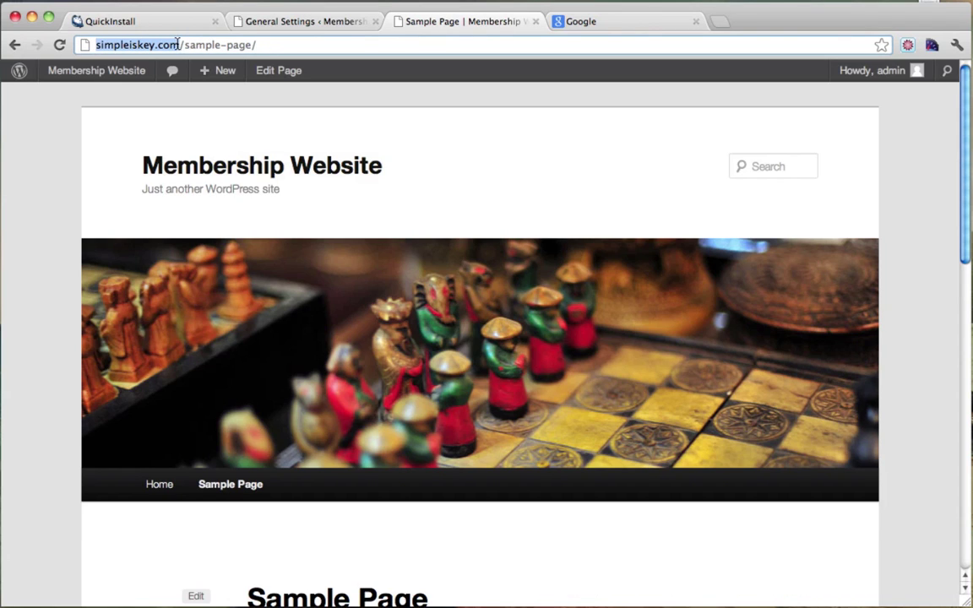
pyautogui.click(285, 22)
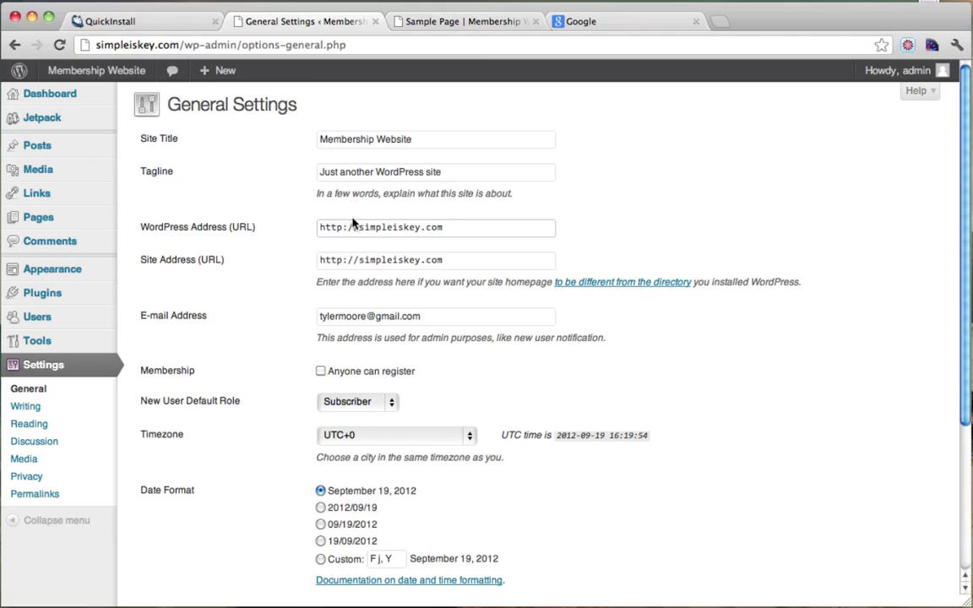
pyautogui.write('www.')
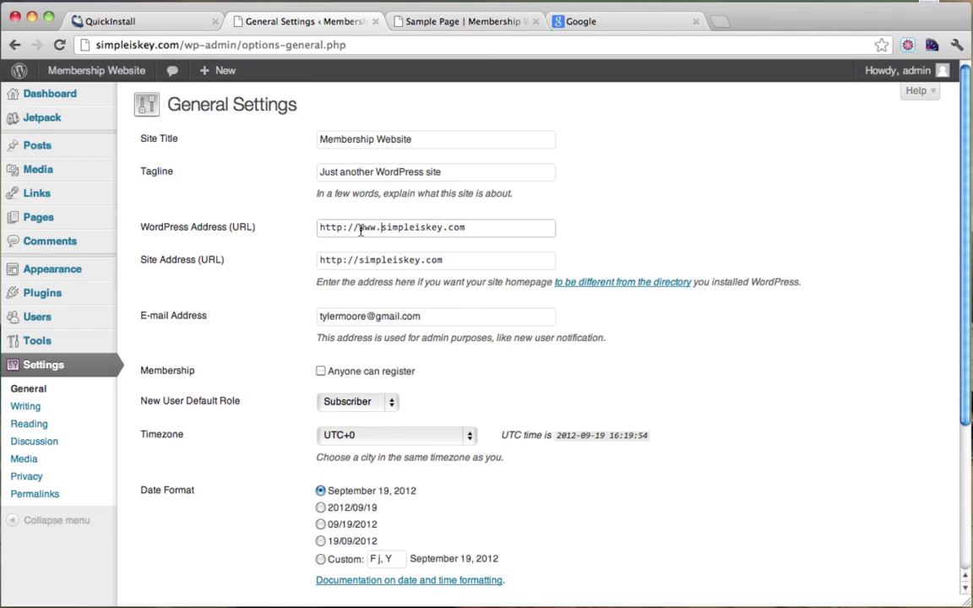
pyautogui.moveTo(361, 230); pyautogui.dragTo(396, 229)
pyautogui.click(400, 230)
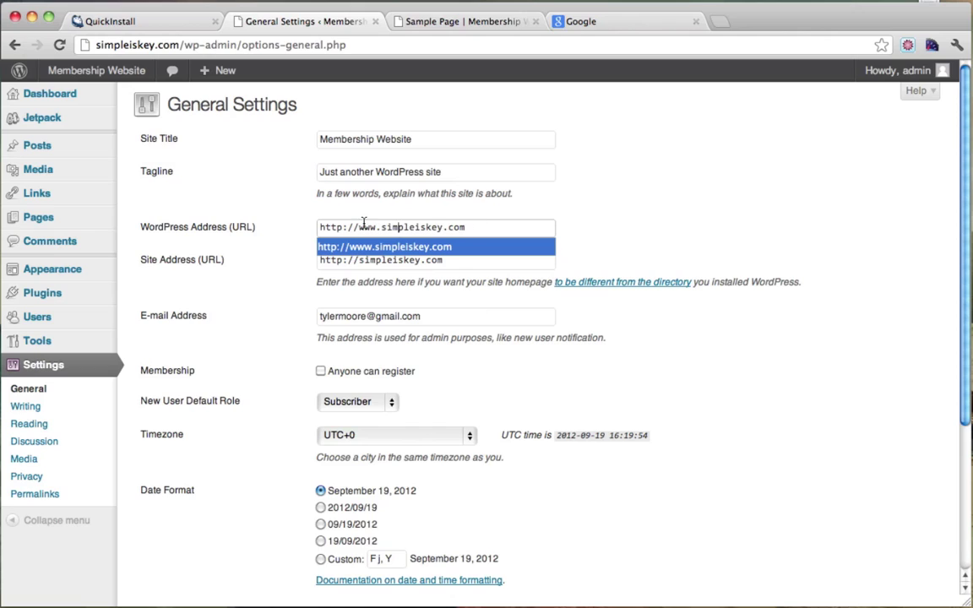
pyautogui.moveTo(382, 228); pyautogui.dragTo(476, 228)
pyautogui.click(475, 230)
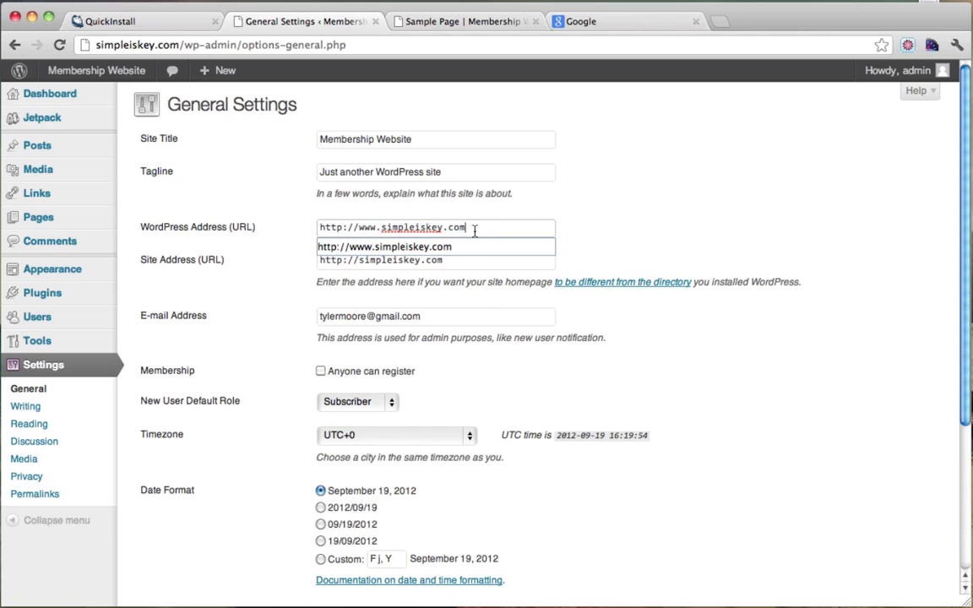
pyautogui.moveTo(379, 228); pyautogui.dragTo(356, 228)
# Type 'something.' before simpleiskey.com in the browser address as a subdomain example, then delete it
pyautogui.click(93, 46)
pyautogui.click(94, 47)
pyautogui.write('something.')
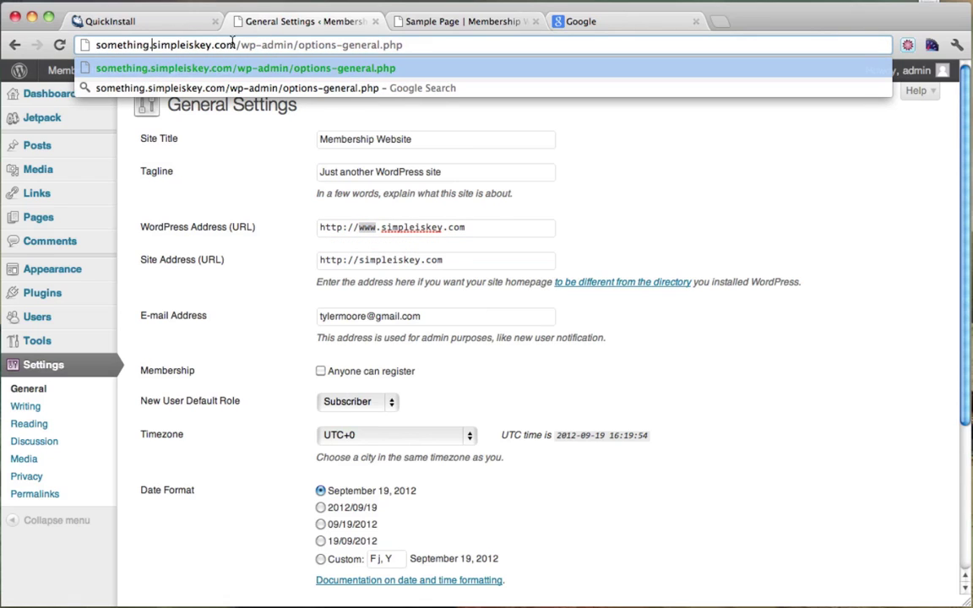
pyautogui.moveTo(236, 45); pyautogui.dragTo(86, 52)
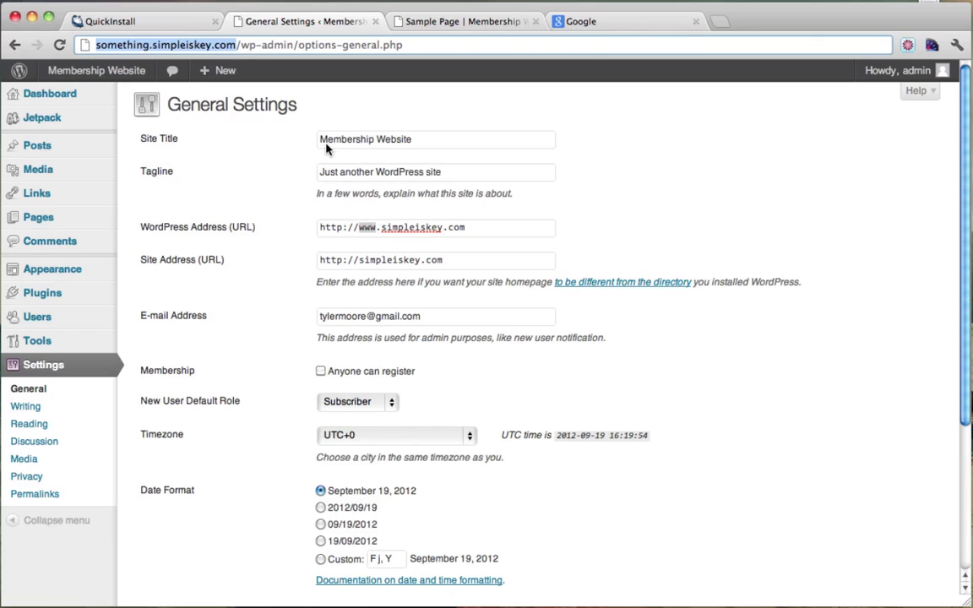
pyautogui.click(168, 46)
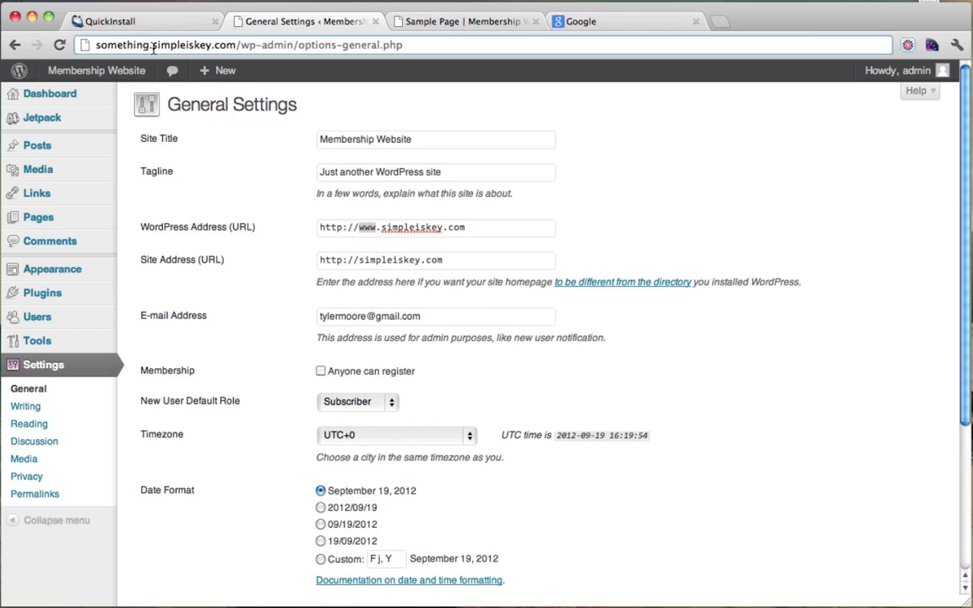
pyautogui.moveTo(153, 47); pyautogui.dragTo(49, 43)
pyautogui.press('BackSpace')
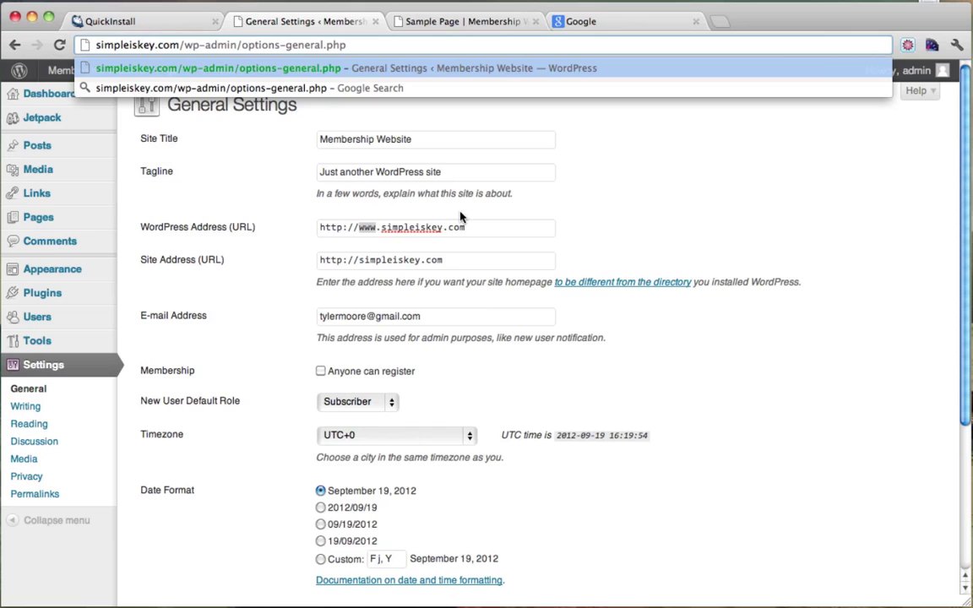
pyautogui.click(401, 227)
pyautogui.click(646, 220)
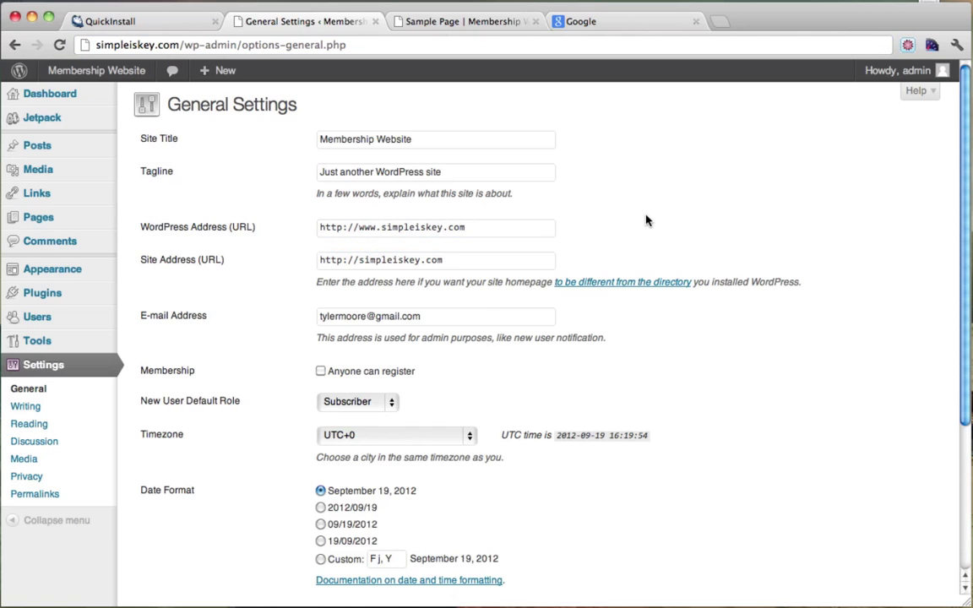
pyautogui.click(359, 262)
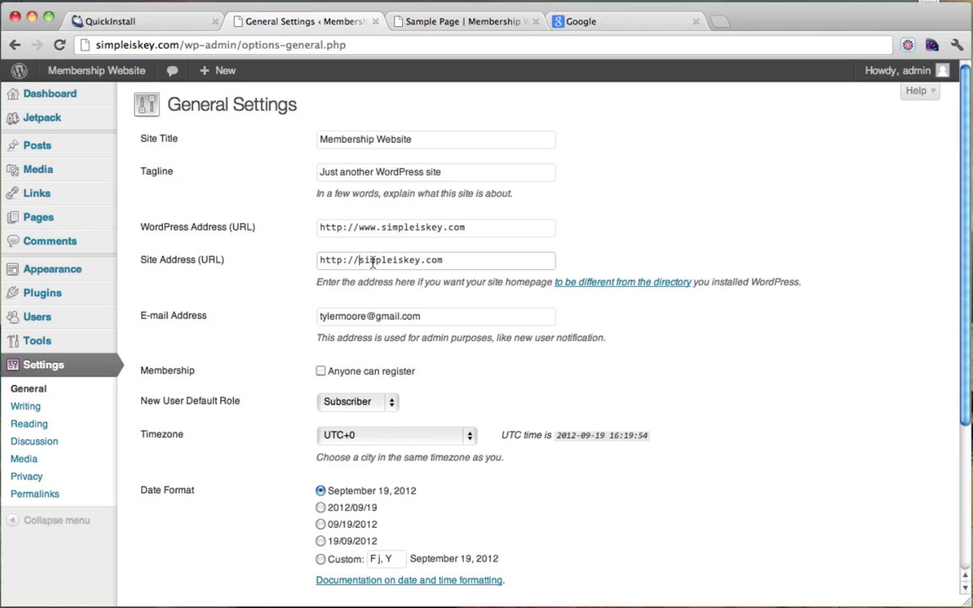
pyautogui.write('www.')
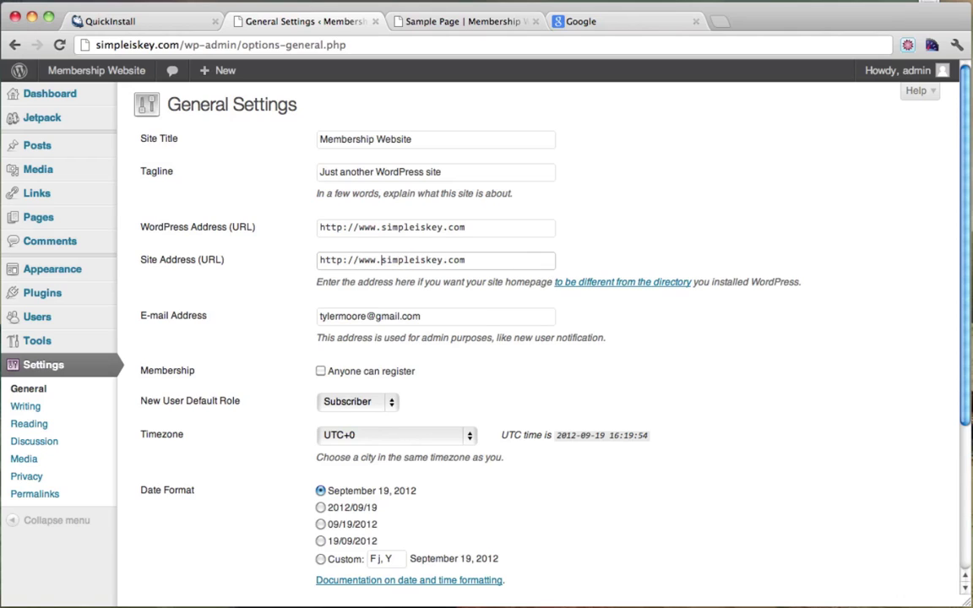
pyautogui.moveTo(359, 261); pyautogui.dragTo(393, 260)
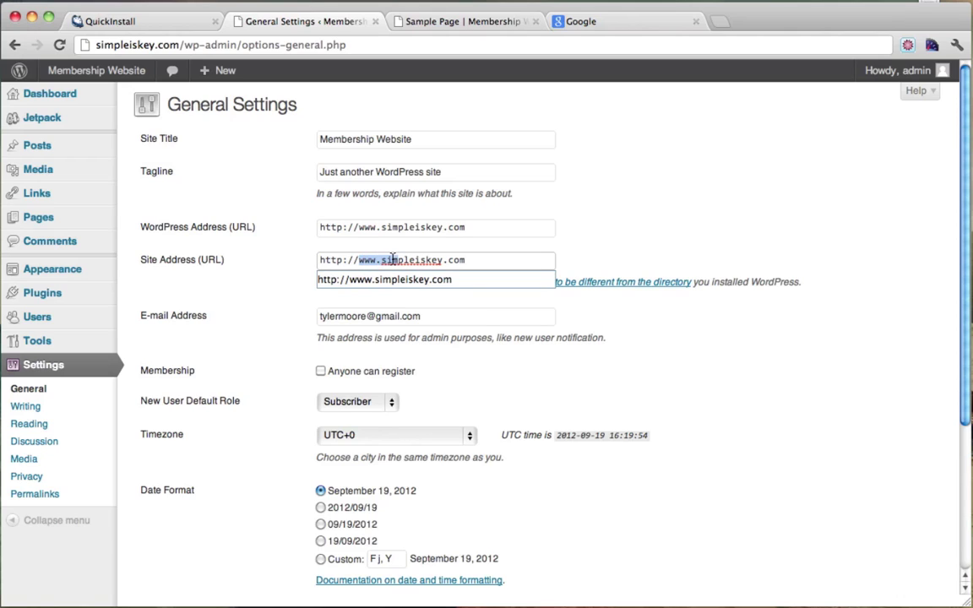
pyautogui.click(612, 200)
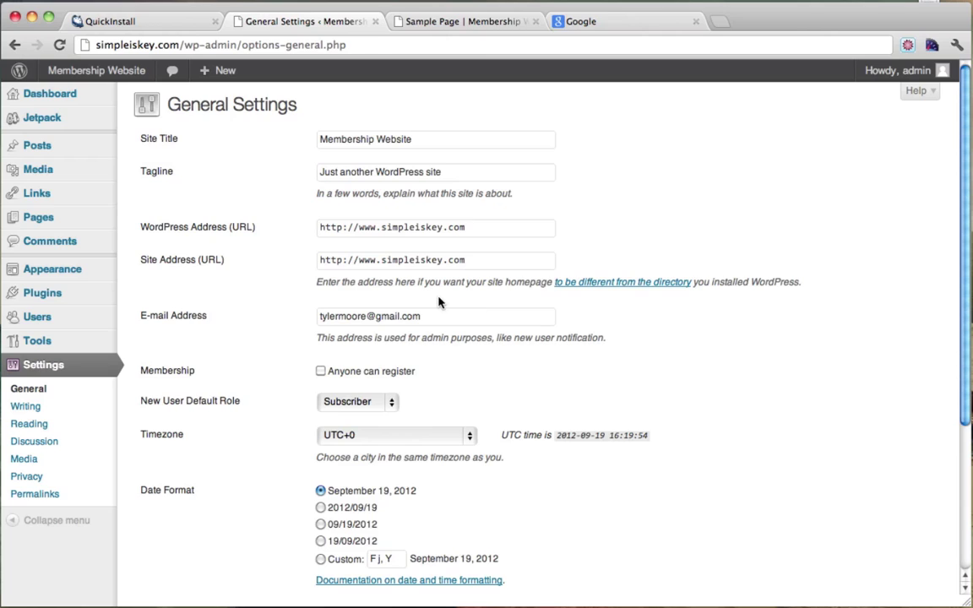
pyautogui.scroll(-5, 438, 305)
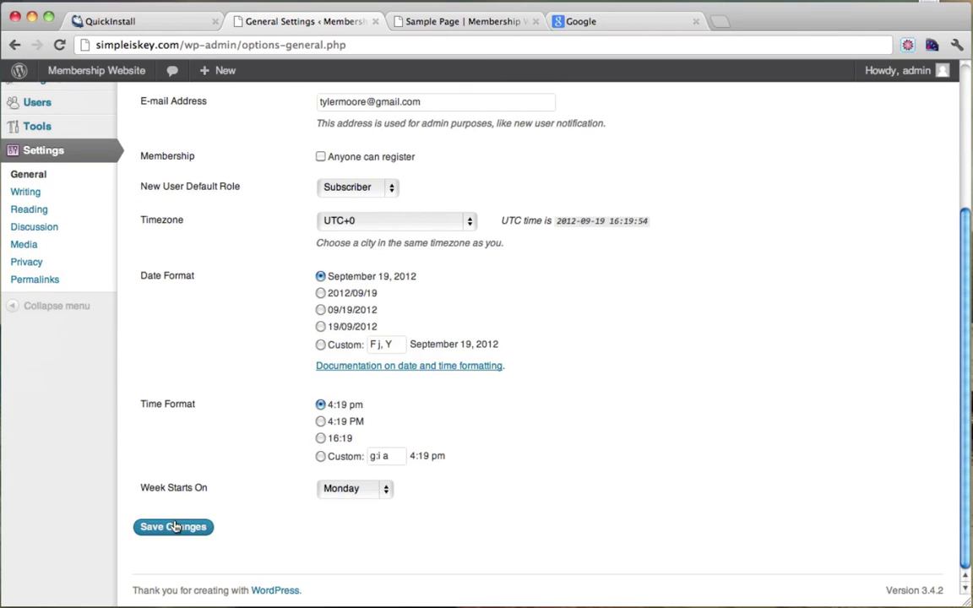
pyautogui.click(174, 527)
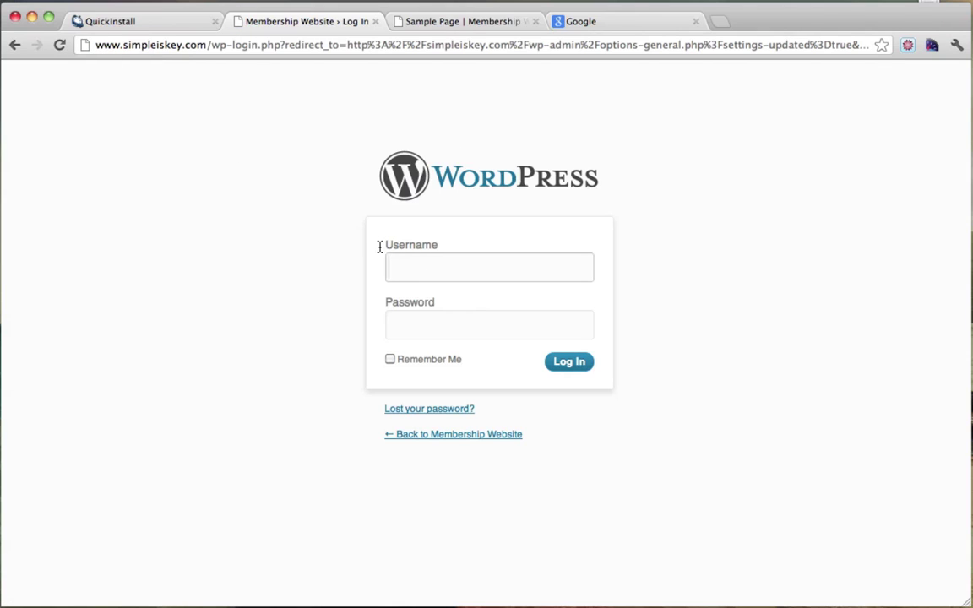
# Log in to WordPress as admin with the account password
pyautogui.moveTo(95, 45); pyautogui.dragTo(208, 49)
pyautogui.click(452, 263)
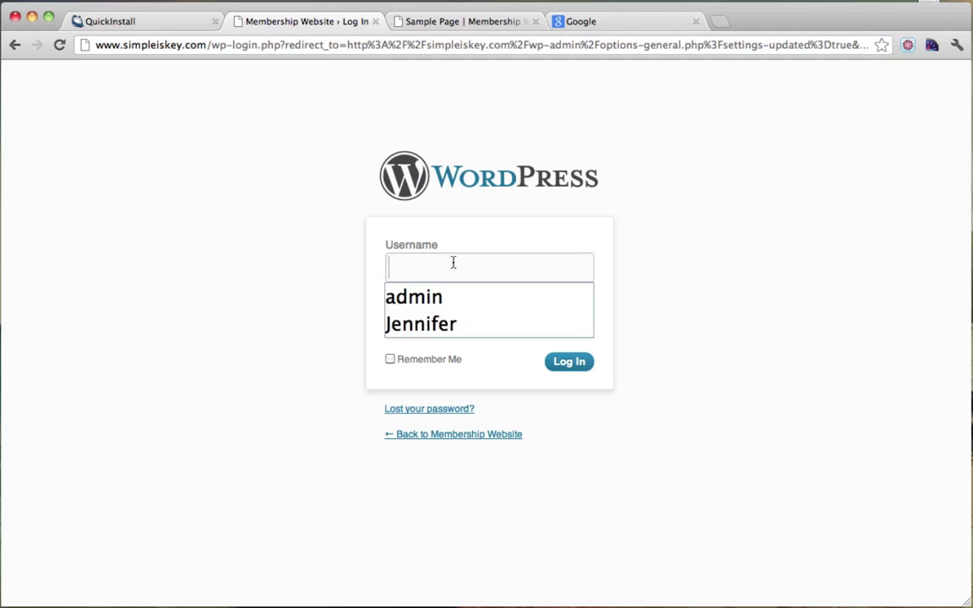
pyautogui.write('admin')
pyautogui.press('Tab')
pyautogui.write('a••••••••••')
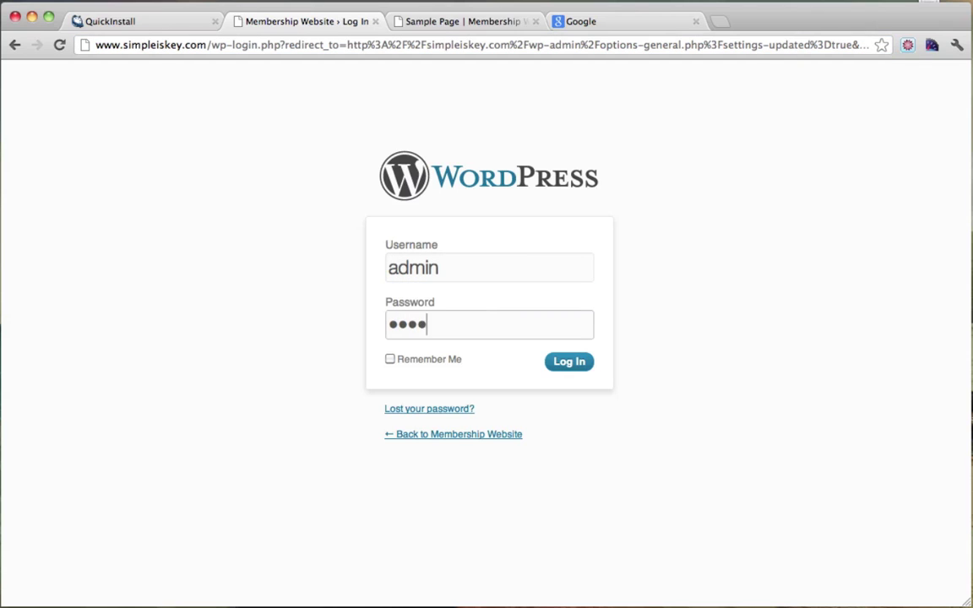
pyautogui.click(563, 373)
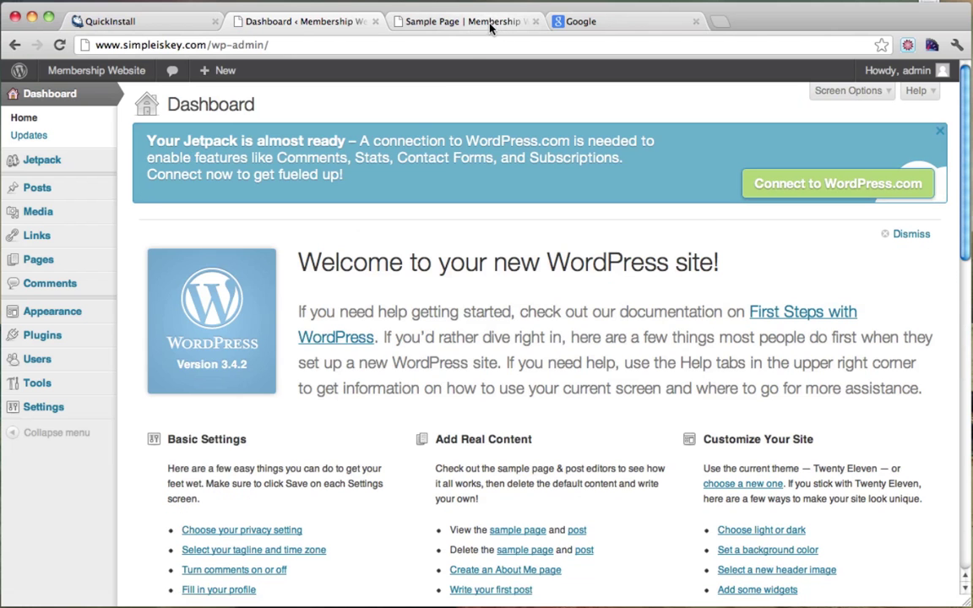
# Close the Sample Page and Google tabs and visit the public site homepage
pyautogui.click(474, 21)
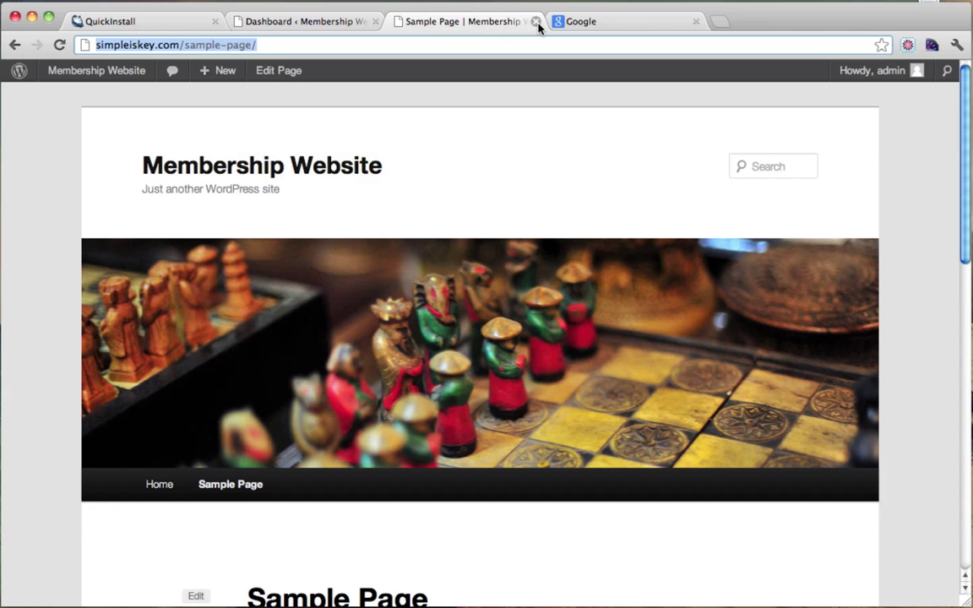
pyautogui.click(536, 21)
pyautogui.click(536, 21)
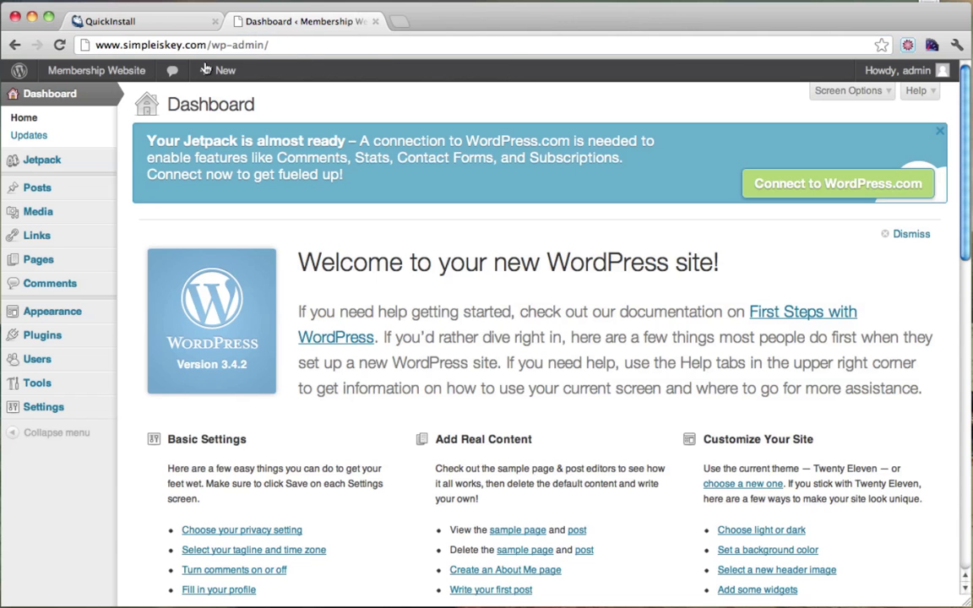
pyautogui.moveTo(61, 76)
pyautogui.click(78, 100)
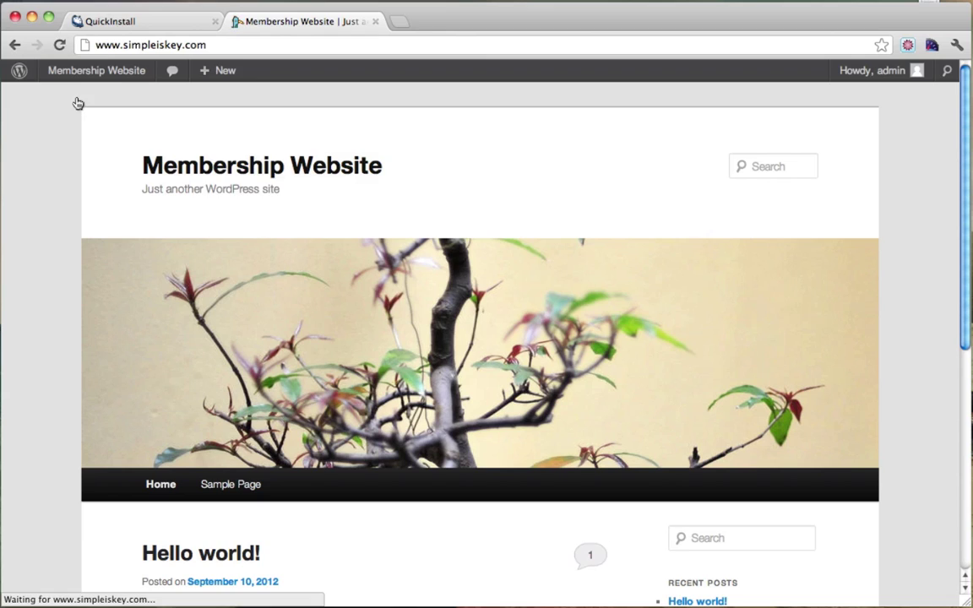
pyautogui.moveTo(95, 45); pyautogui.dragTo(216, 44)
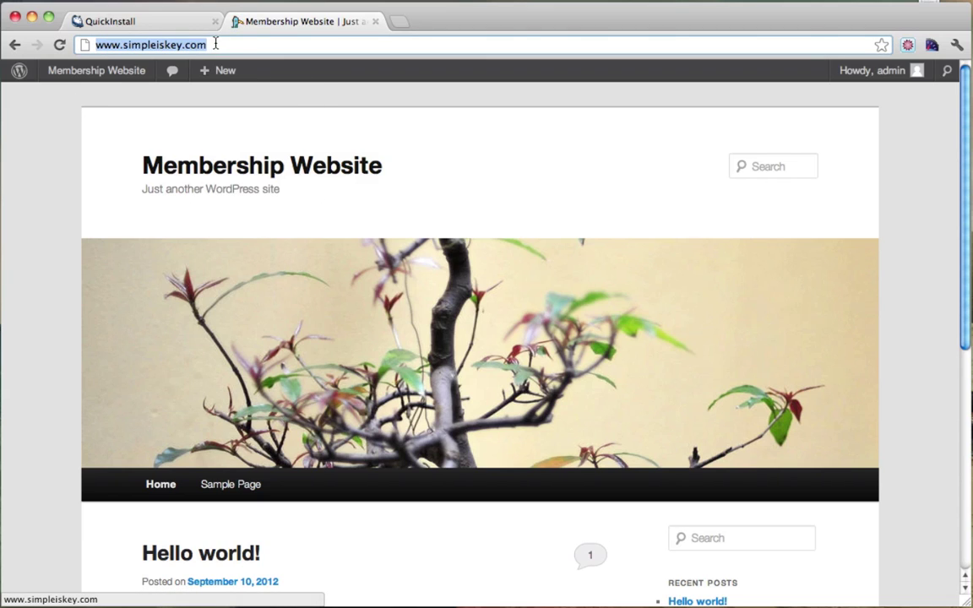
pyautogui.click(237, 45)
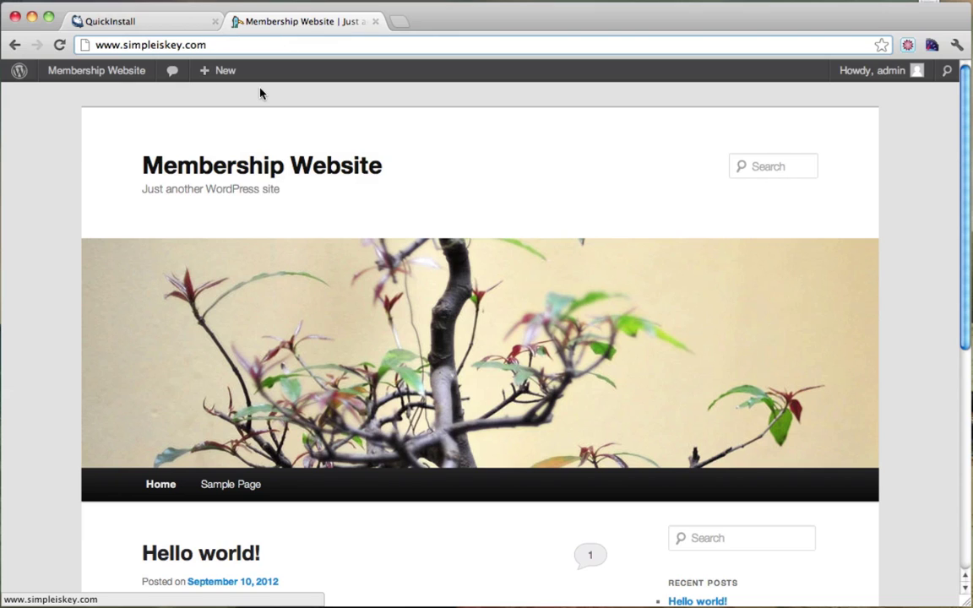
pyautogui.scroll(-5, 243, 317)
pyautogui.scroll(5, 244, 315)
pyautogui.scroll(-5, 147, 210)
pyautogui.scroll(5, 147, 210)
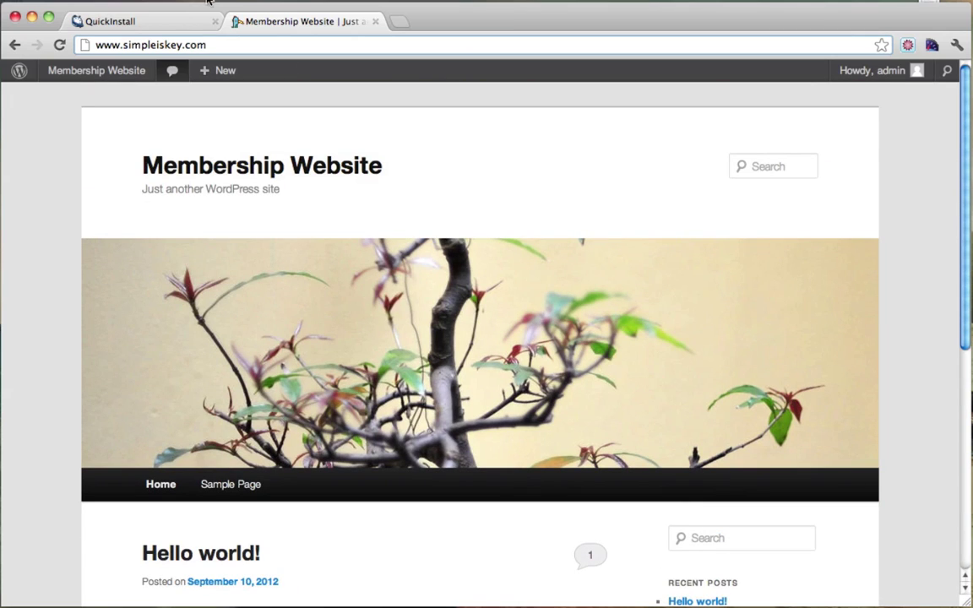
# Close the QuickInstall tab, leaving the Membership Website tab open
pyautogui.click(190, 26)
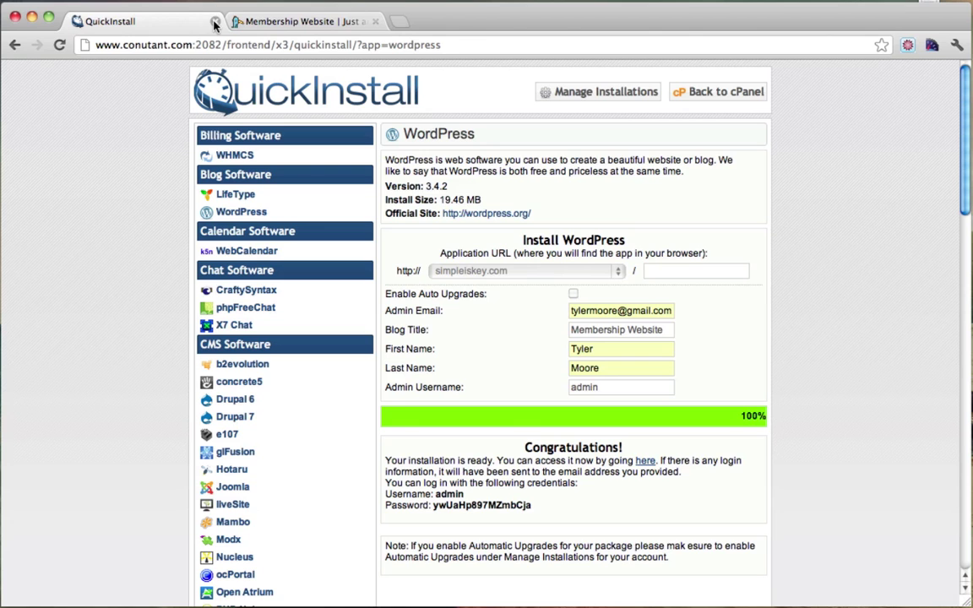
pyautogui.click(215, 22)
pyautogui.scroll(-4, 441, 338)
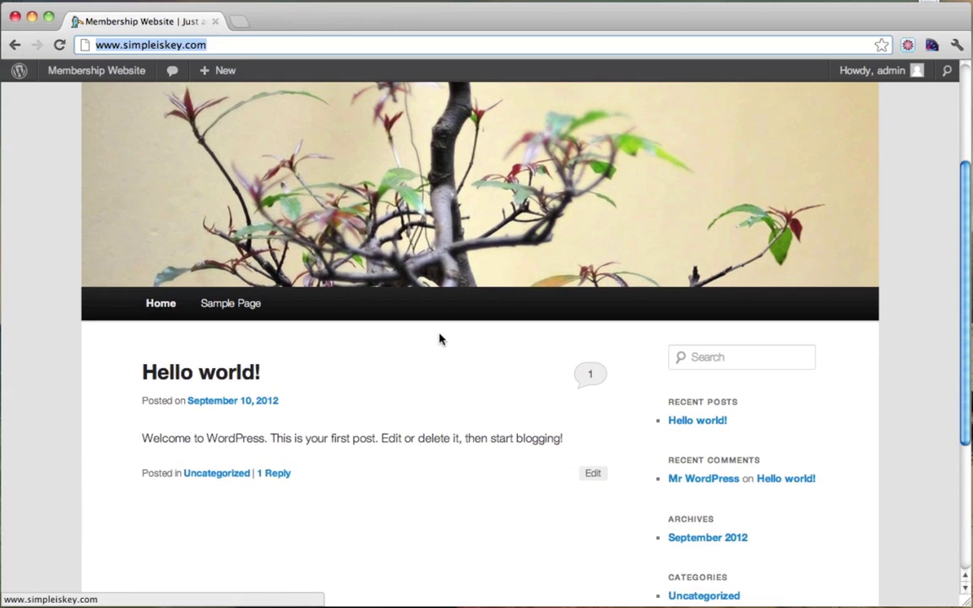
pyautogui.scroll(4, 441, 338)
pyautogui.moveTo(88, 72)
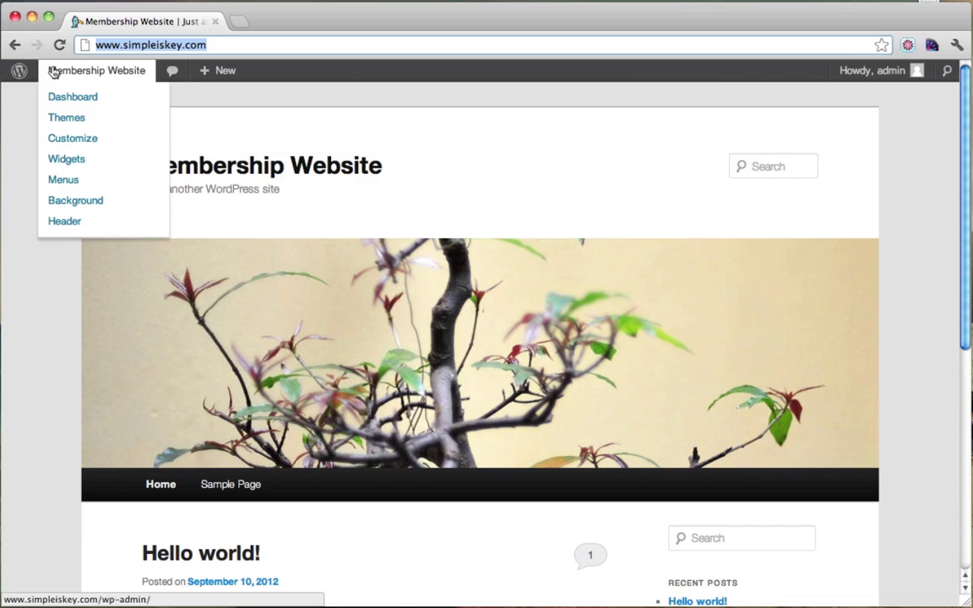
pyautogui.moveTo(128, 82)
# Search for 'pitch' under Appearance > Themes > Install Themes, then install and activate Pitch 1.2.3
pyautogui.click(82, 101)
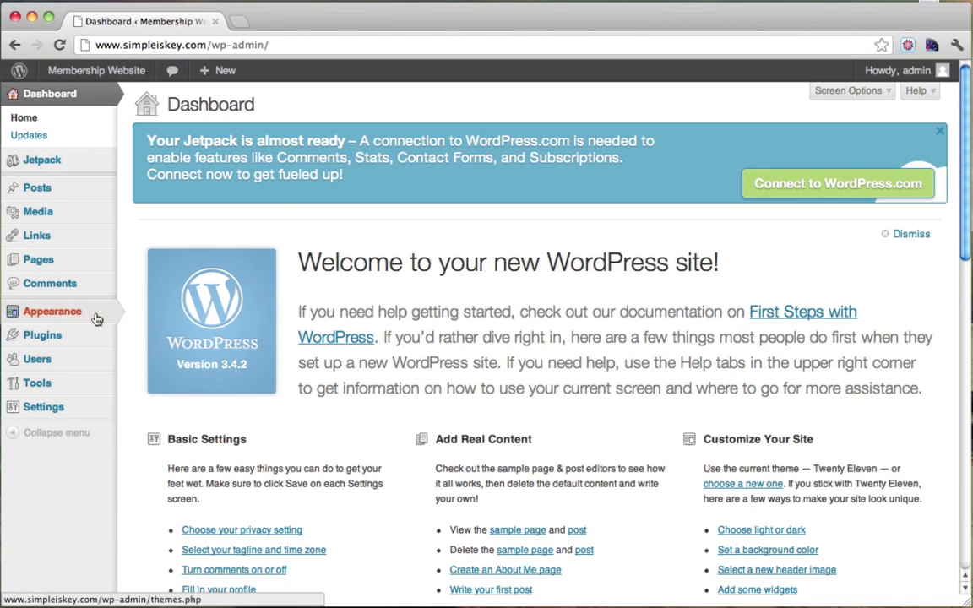
pyautogui.moveTo(68, 313)
pyautogui.click(155, 315)
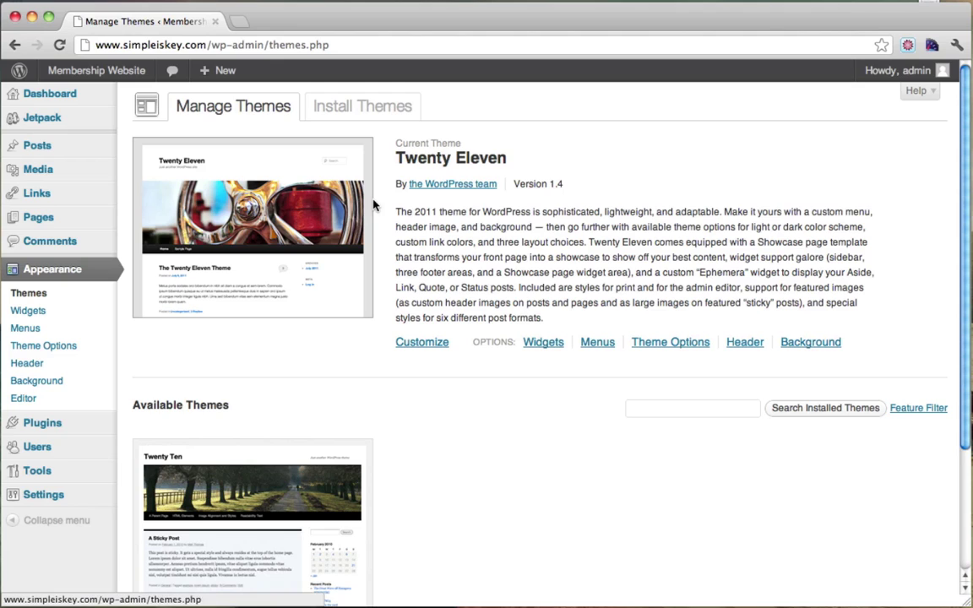
pyautogui.click(346, 108)
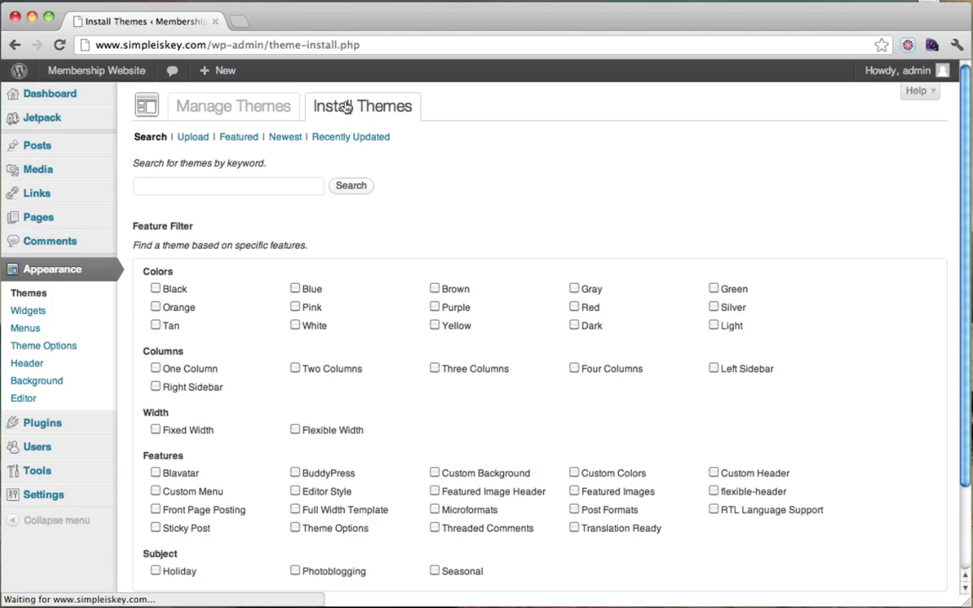
pyautogui.click(234, 189)
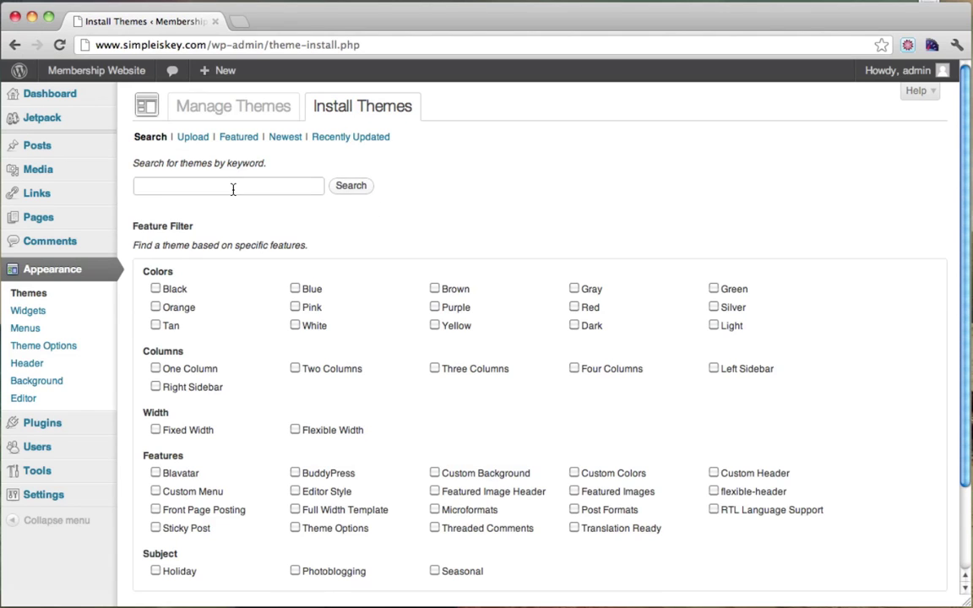
pyautogui.write('piy')
pyautogui.write('ch')
pyautogui.click(357, 191)
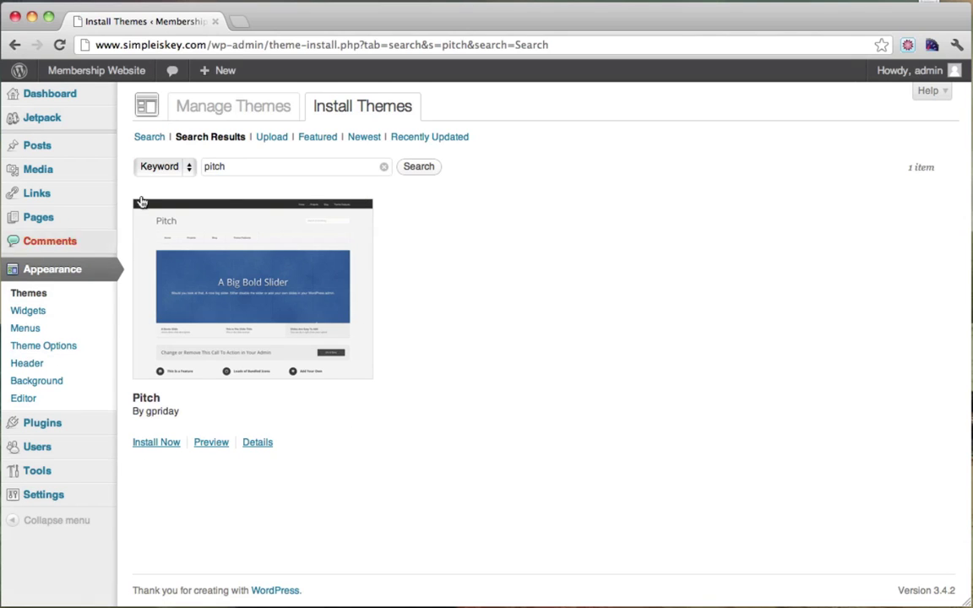
pyautogui.click(157, 444)
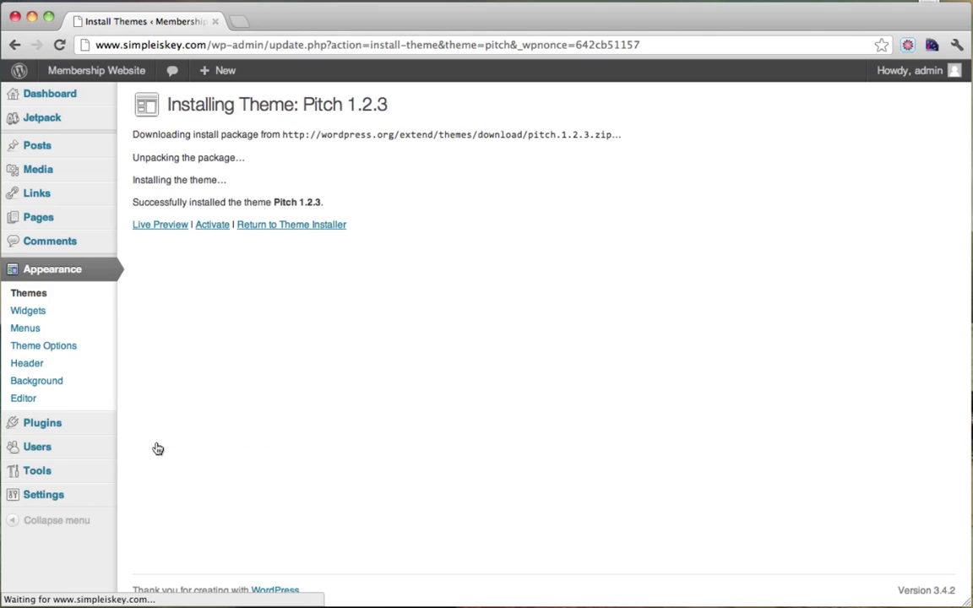
pyautogui.click(213, 225)
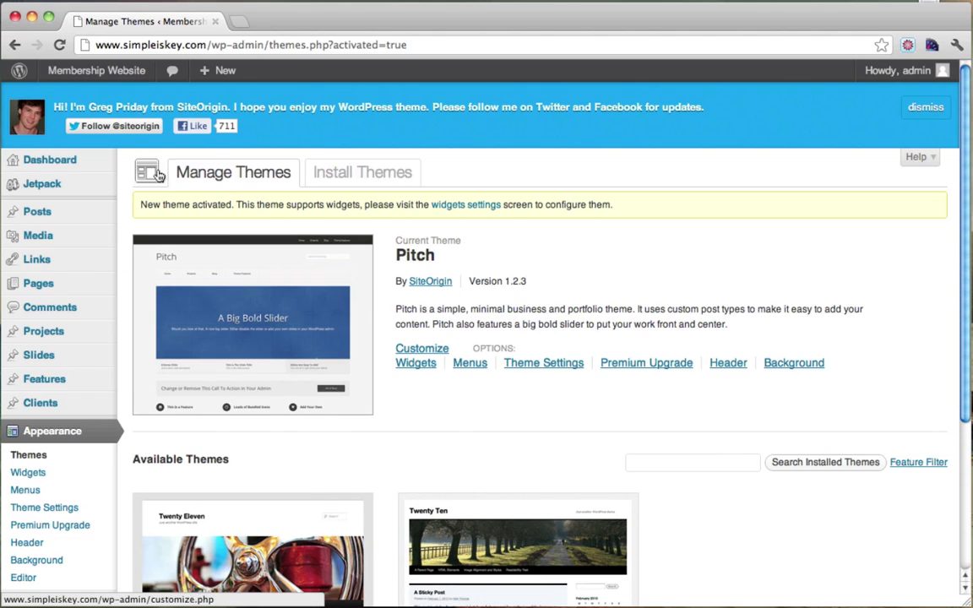
# Browse the public homepage in the Pitch theme, including its 'A Big Bold Slider' demo slide
pyautogui.click(77, 99)
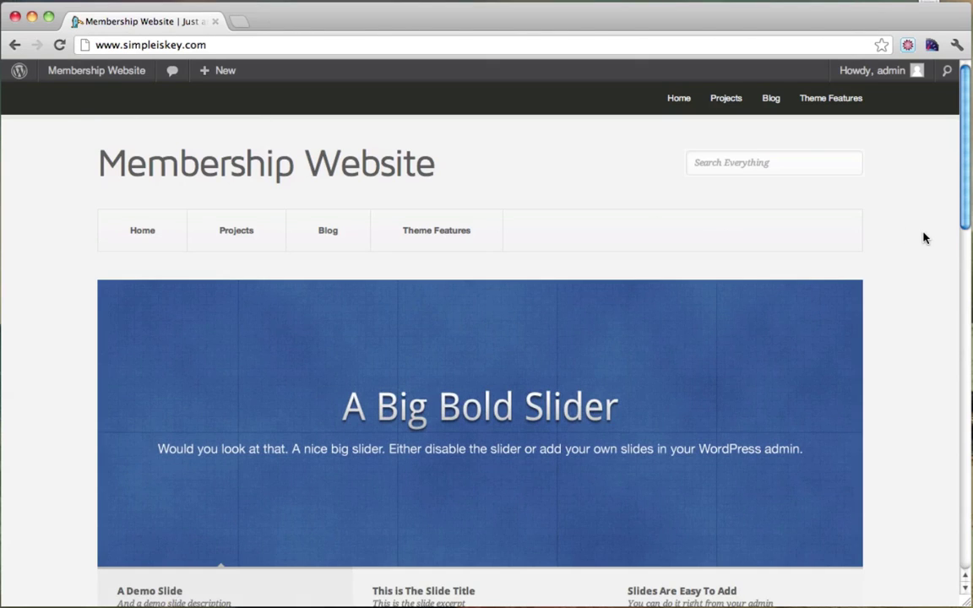
pyautogui.scroll(-10, 925, 237)
pyautogui.scroll(-3, 925, 238)
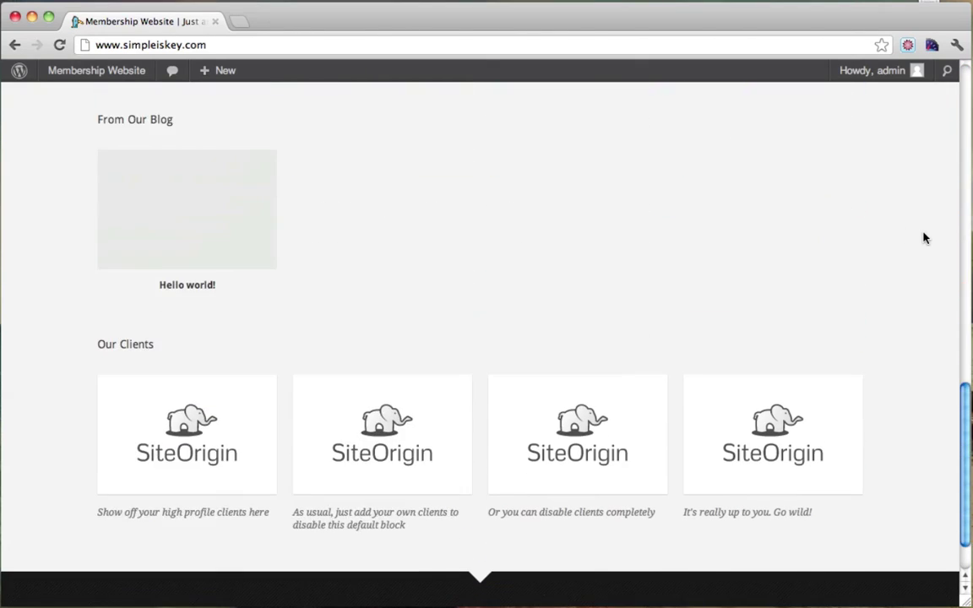
pyautogui.scroll(15, 925, 238)
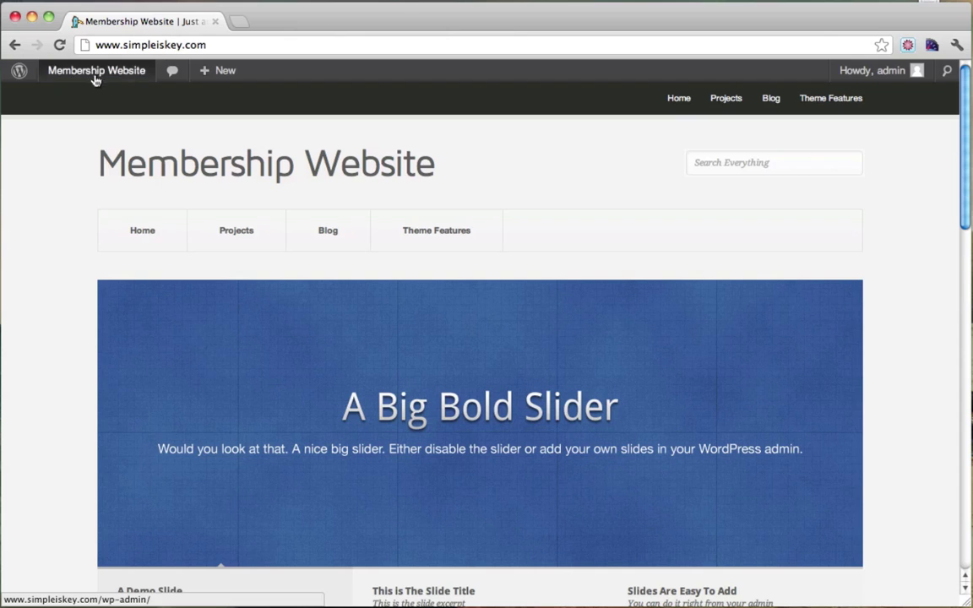
pyautogui.click(78, 96)
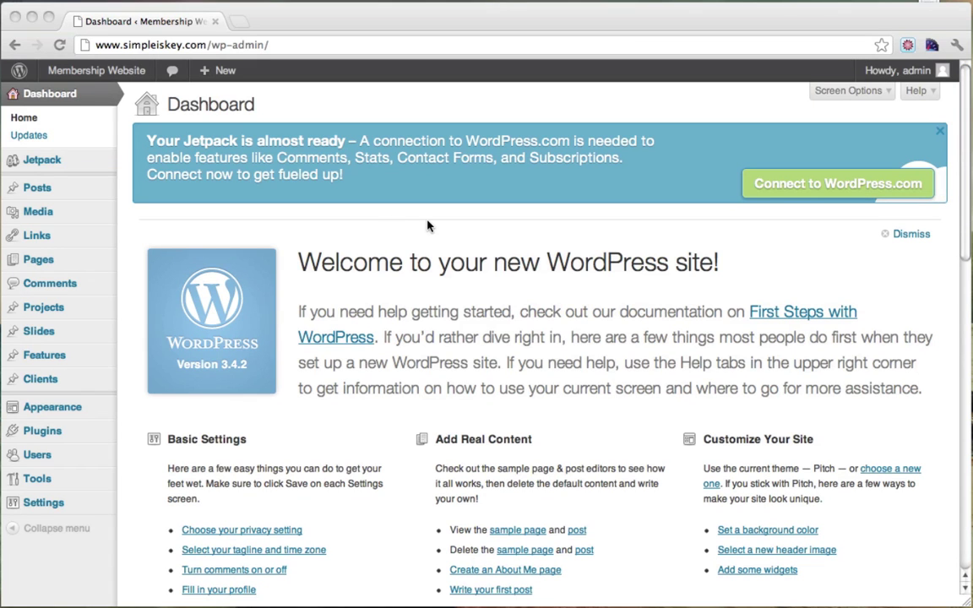
pyautogui.click(69, 73)
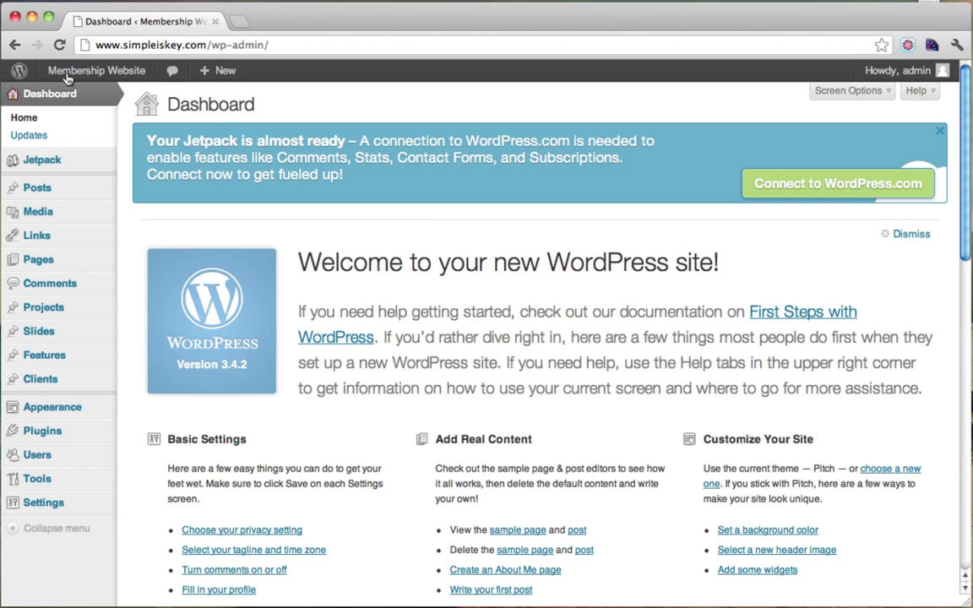
pyautogui.click(68, 74)
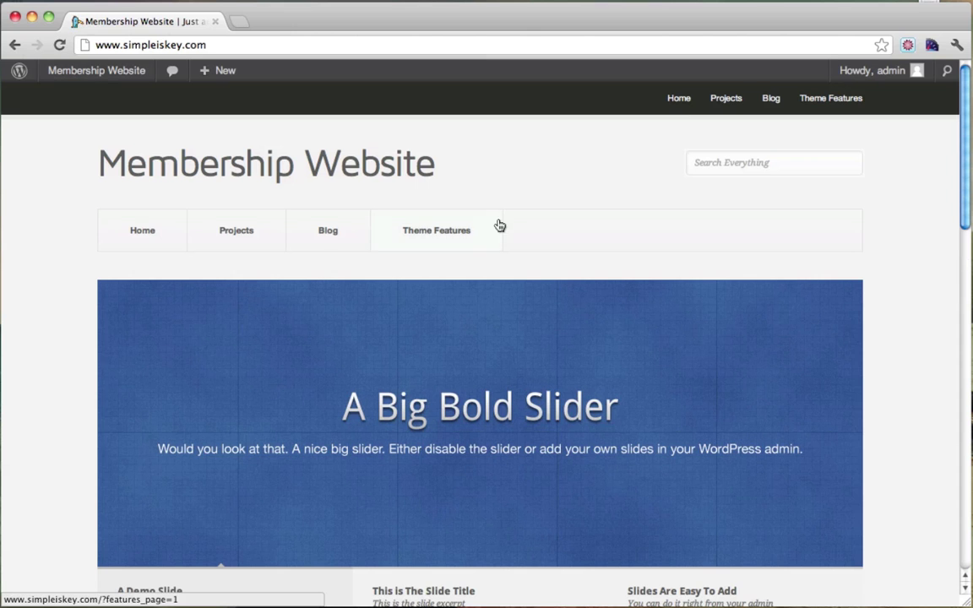
pyautogui.scroll(-2, 499, 228)
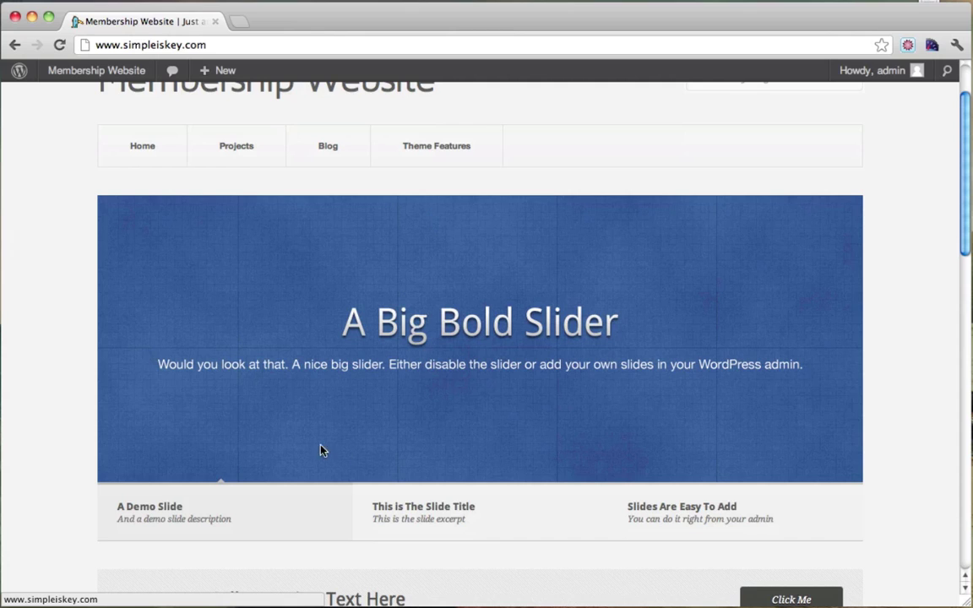
pyautogui.scroll(4, 783, 332)
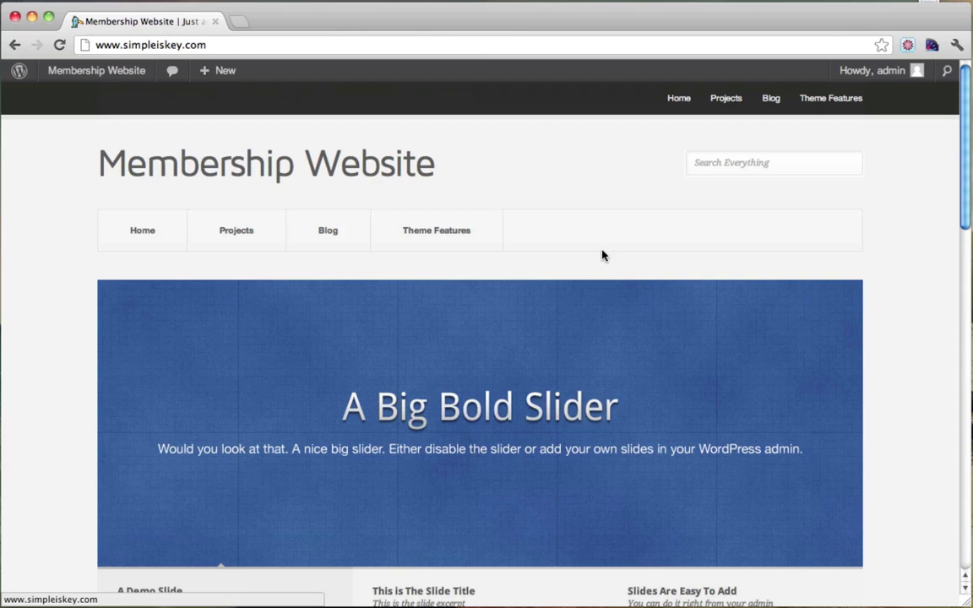
# Move the old Get In Shape slide to the trash from the Slides list
pyautogui.moveTo(84, 78)
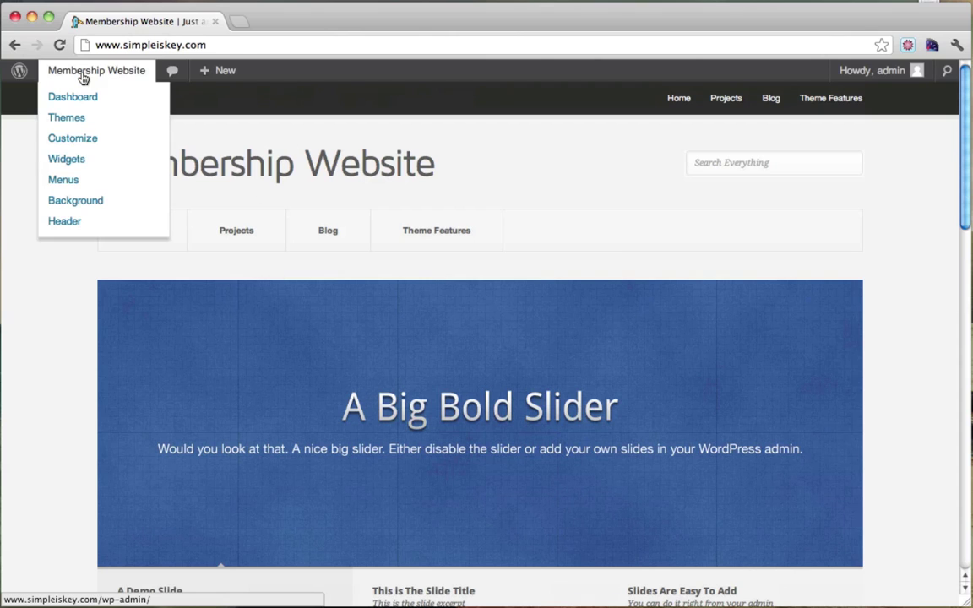
pyautogui.click(82, 96)
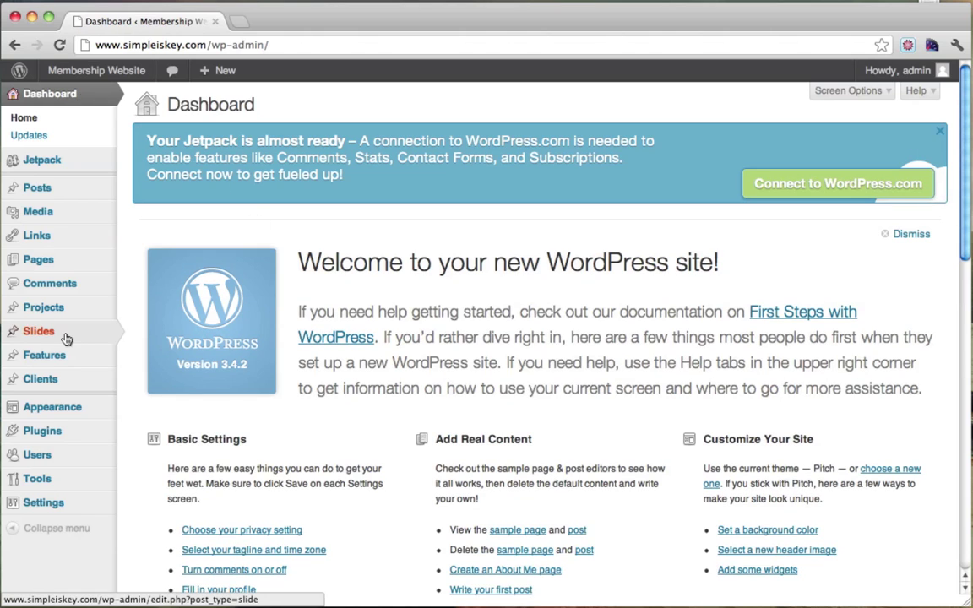
pyautogui.click(64, 338)
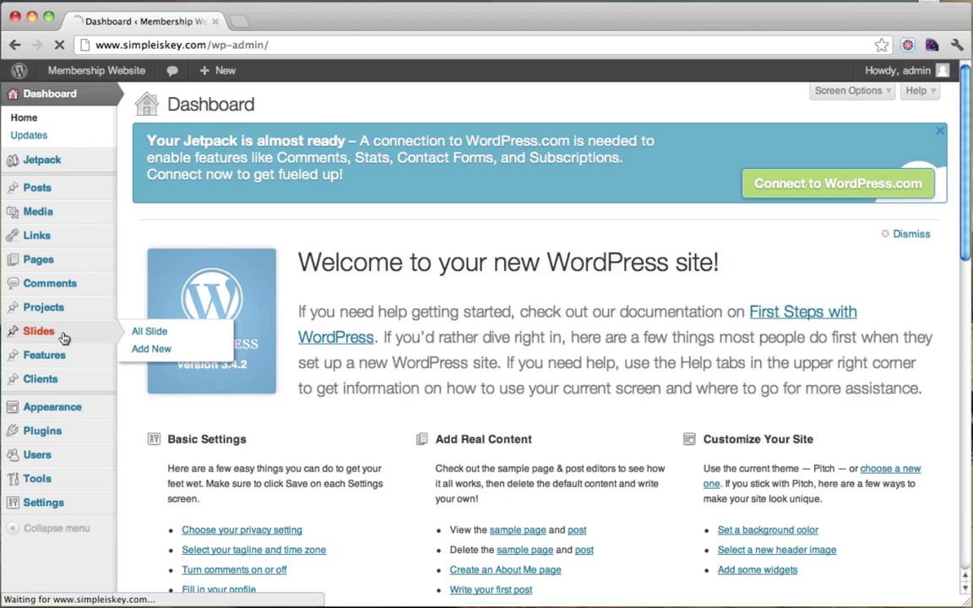
pyautogui.click(251, 236)
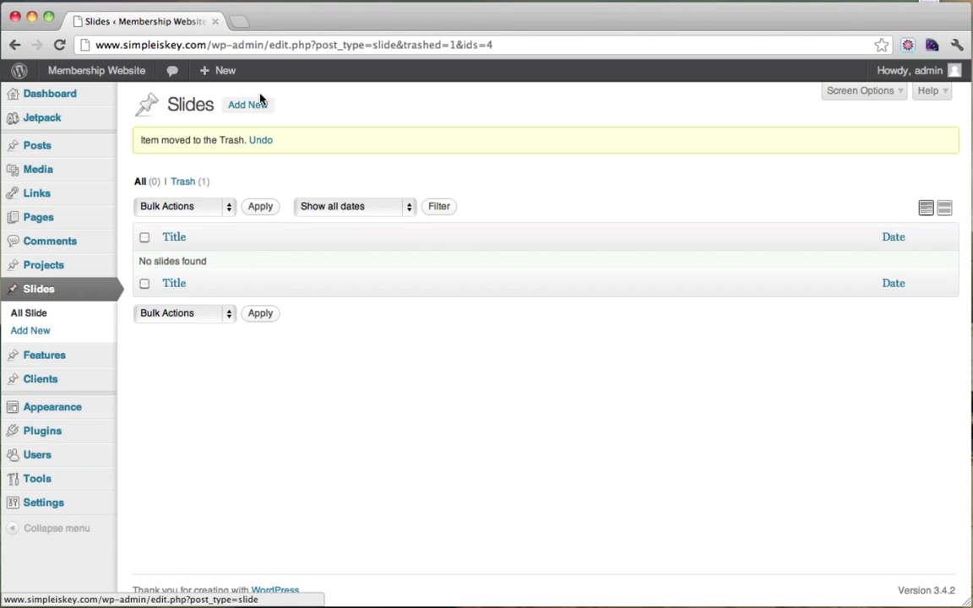
# Add a new slide titled 'Get In Shape' with the excerpt 'Fast, all from home'
pyautogui.click(253, 107)
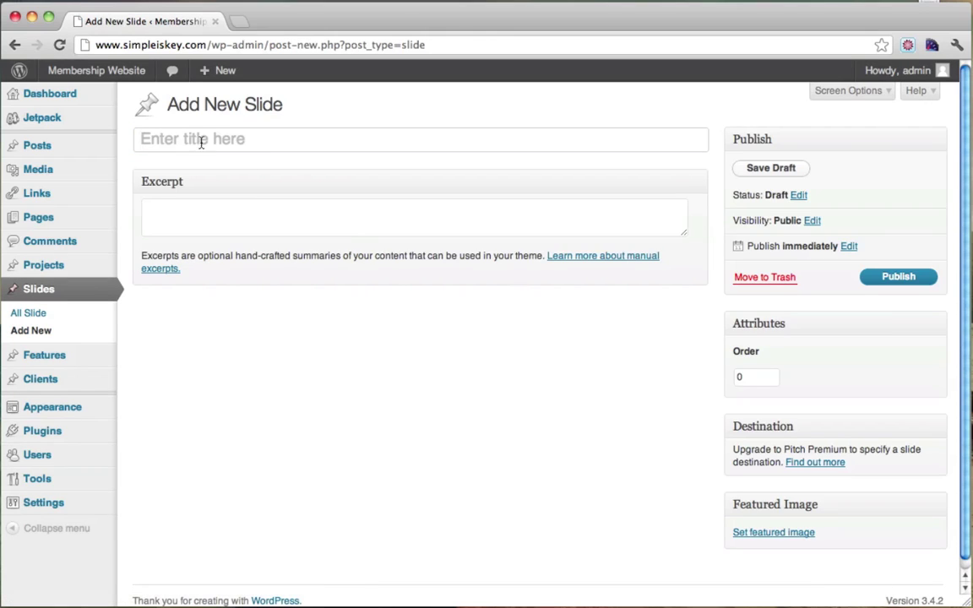
pyautogui.click(200, 141)
pyautogui.write('Get In Shape')
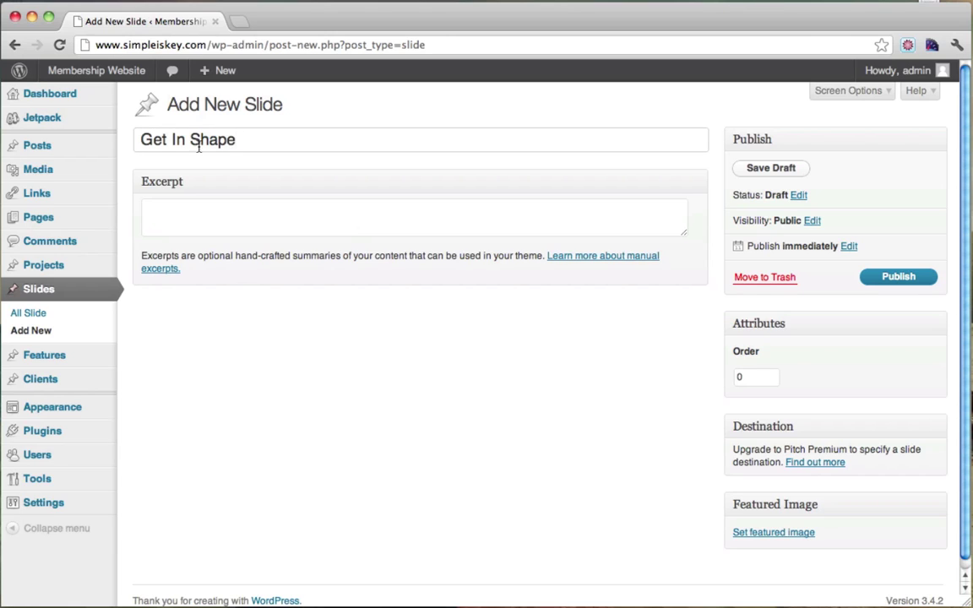
pyautogui.click(201, 218)
pyautogui.write('Fas')
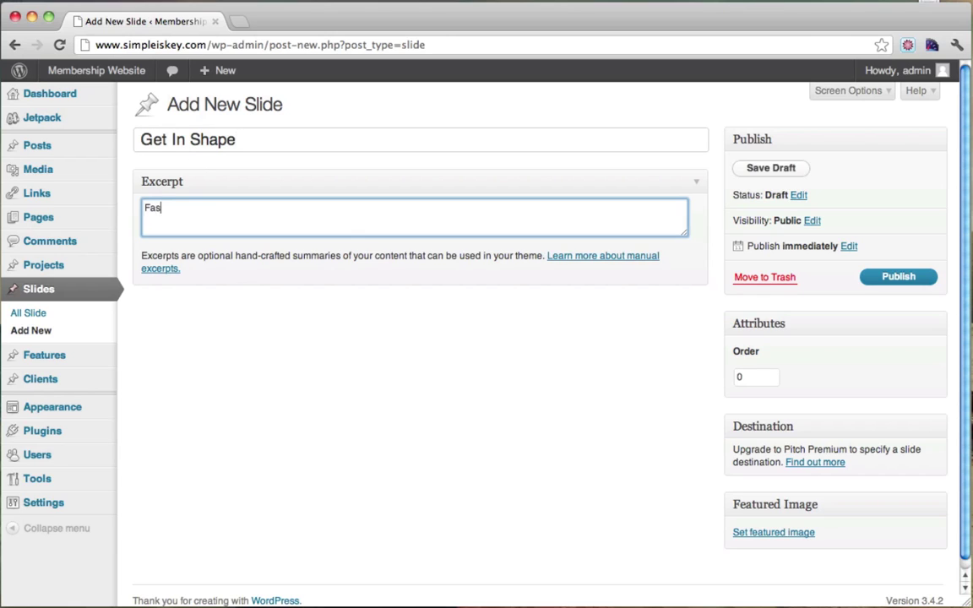
pyautogui.write('t, a')
pyautogui.write('ll from home')
# Correct the excerpt to read 'Fast. All from home!'
pyautogui.click(166, 208)
pyautogui.press('BackSpace')
pyautogui.write('.')
pyautogui.press('Delete')
pyautogui.write('A')
pyautogui.scroll(-1, 533, 294)
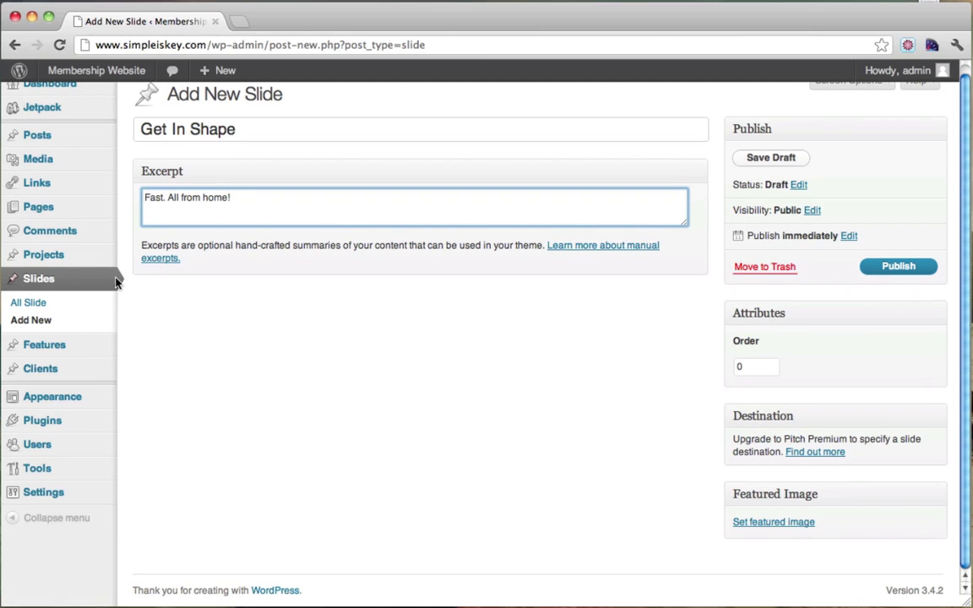
pyautogui.click(169, 198)
pyautogui.click(236, 22)
pyautogui.write('ww')
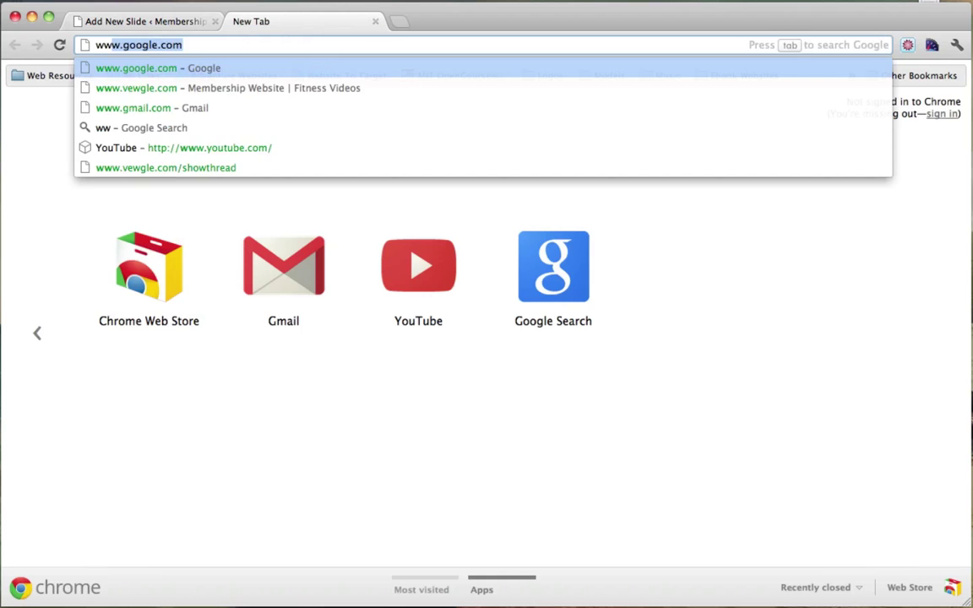
pyautogui.write('w.pixlr.com')
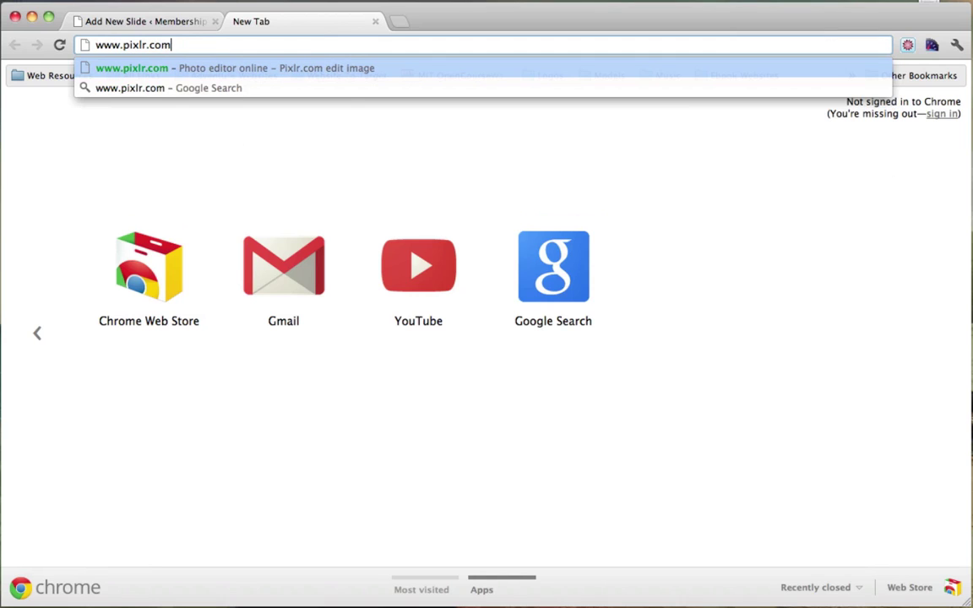
pyautogui.press('Return')
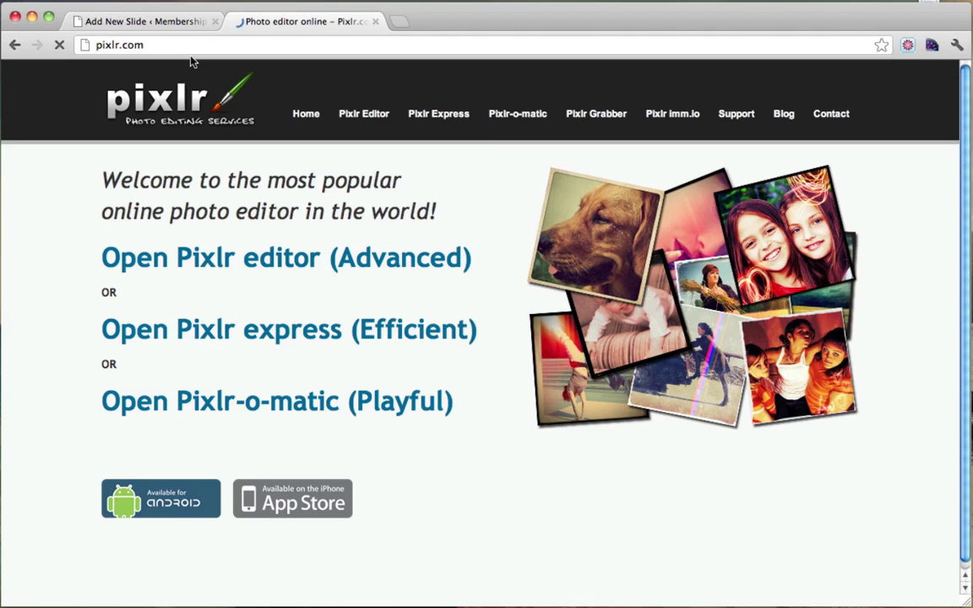
pyautogui.tripleClick(267, 257)
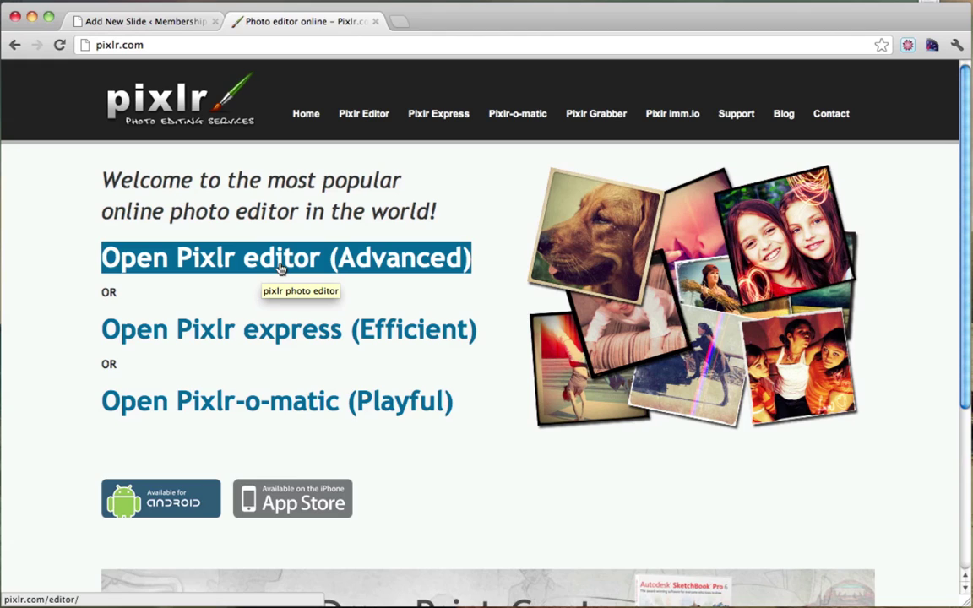
pyautogui.click(281, 268)
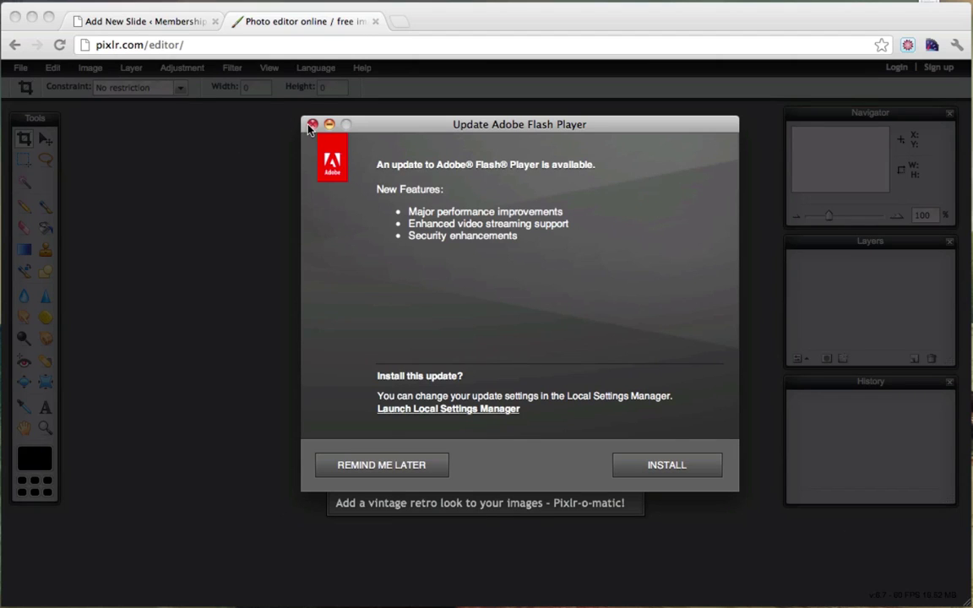
# Dismiss the Flash prompt and create a new 960x360 px image named slide1
pyautogui.click(378, 470)
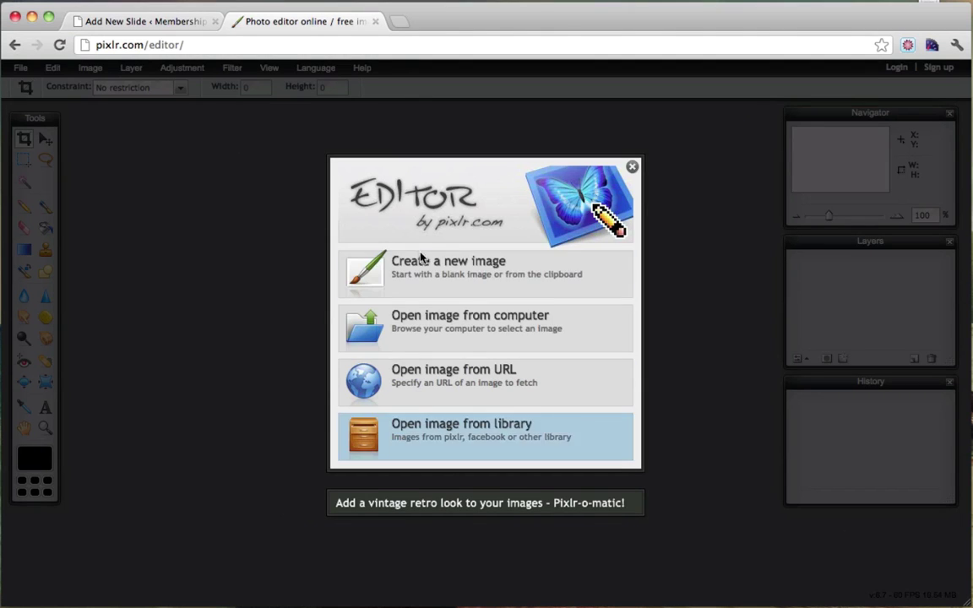
pyautogui.click(446, 287)
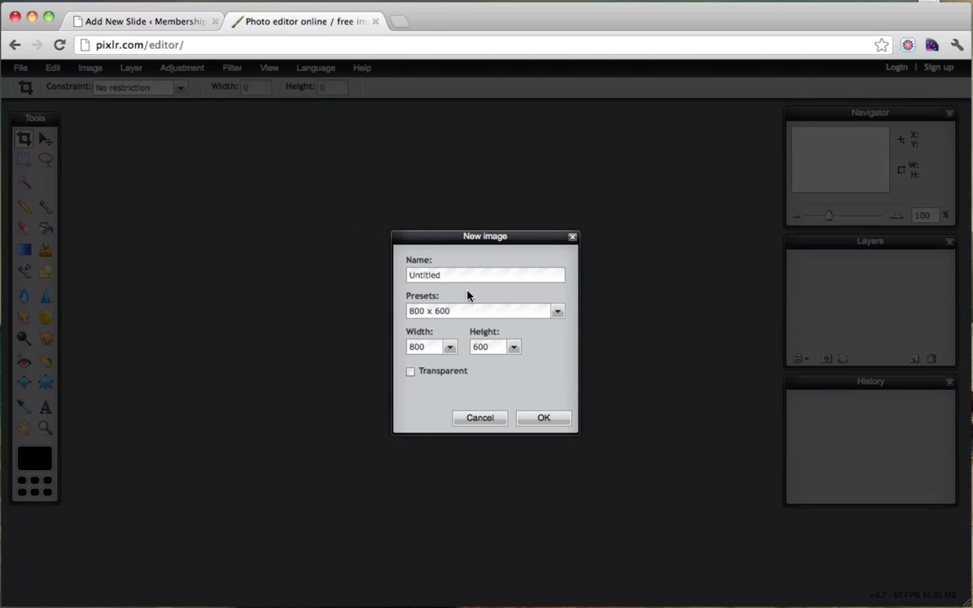
pyautogui.moveTo(456, 276); pyautogui.dragTo(355, 273)
pyautogui.write('slide1')
pyautogui.moveTo(434, 349); pyautogui.dragTo(379, 350)
pyautogui.write('960')
pyautogui.moveTo(495, 347); pyautogui.dragTo(450, 347)
pyautogui.write('3')
pyautogui.click(545, 419)
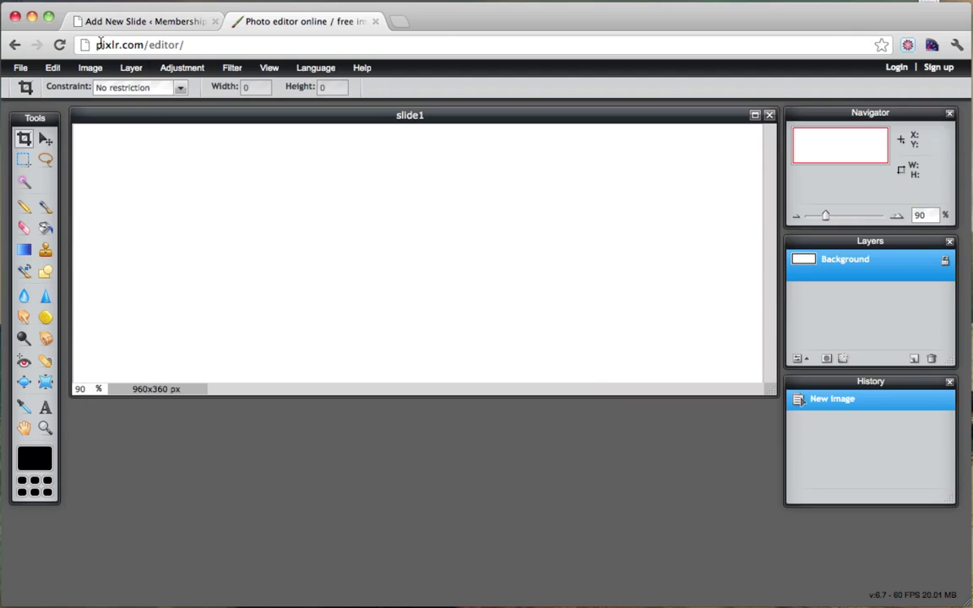
# Open the live Membership Website in a new tab to view the slider, then return to slide1
pyautogui.click(137, 23)
pyautogui.moveTo(101, 74)
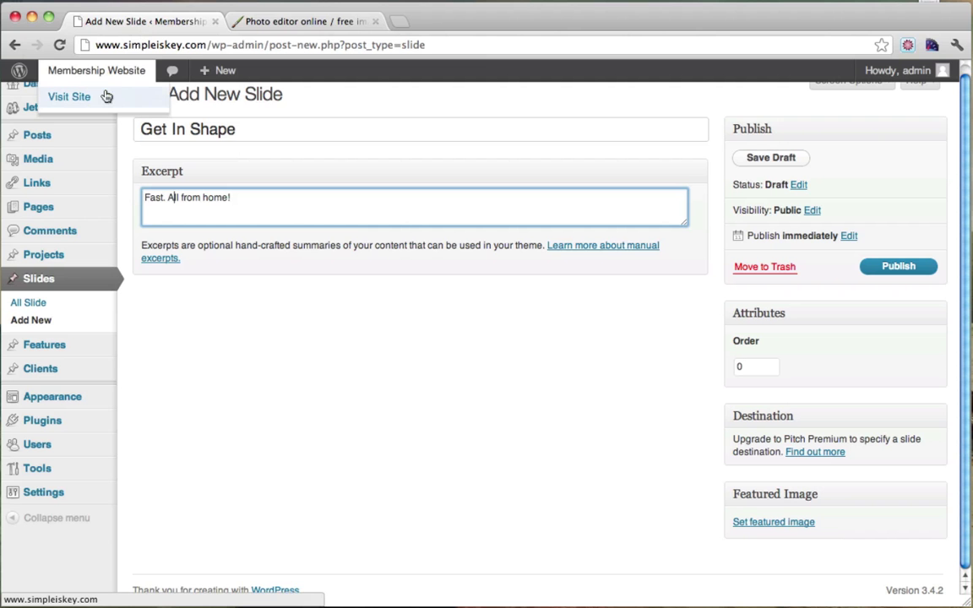
pyautogui.keyDown('super'); pyautogui.click(101, 98); pyautogui.keyUp('super')
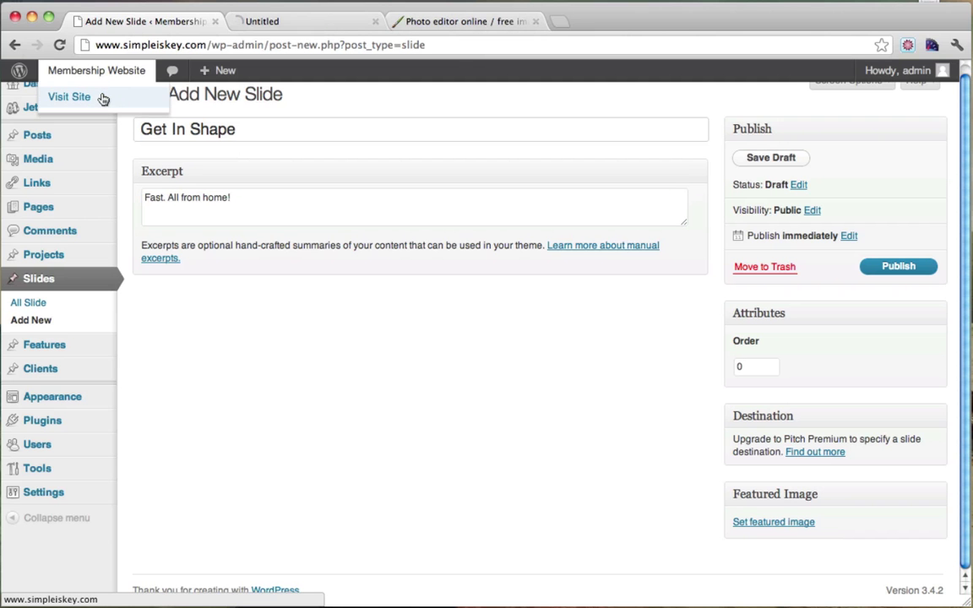
pyautogui.click(308, 20)
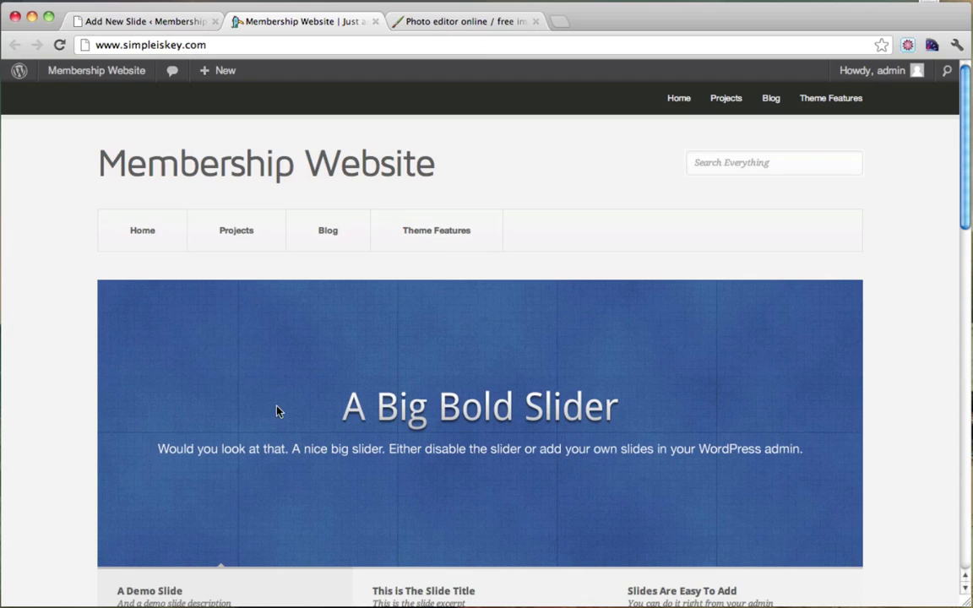
pyautogui.click(396, 23)
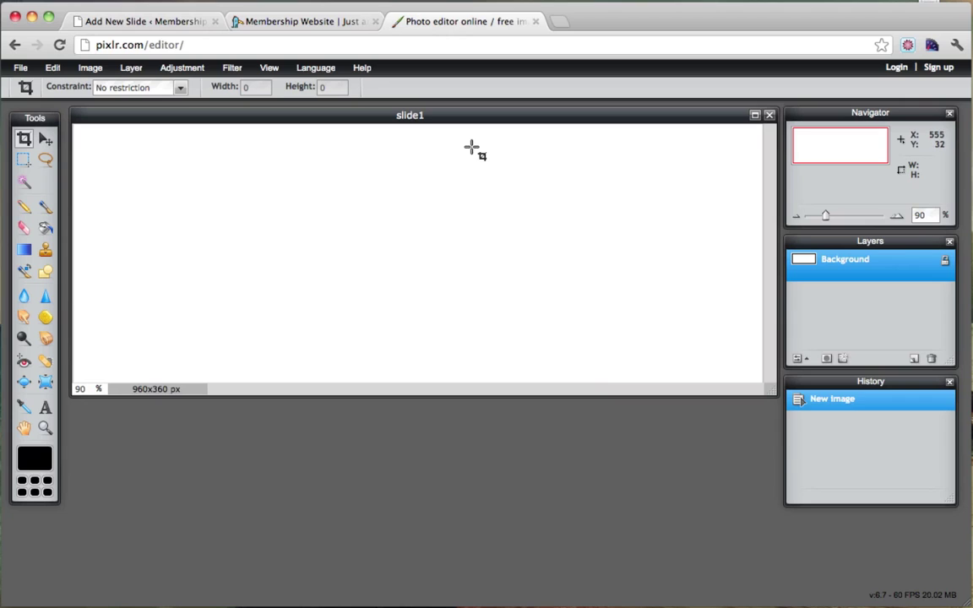
pyautogui.click(560, 22)
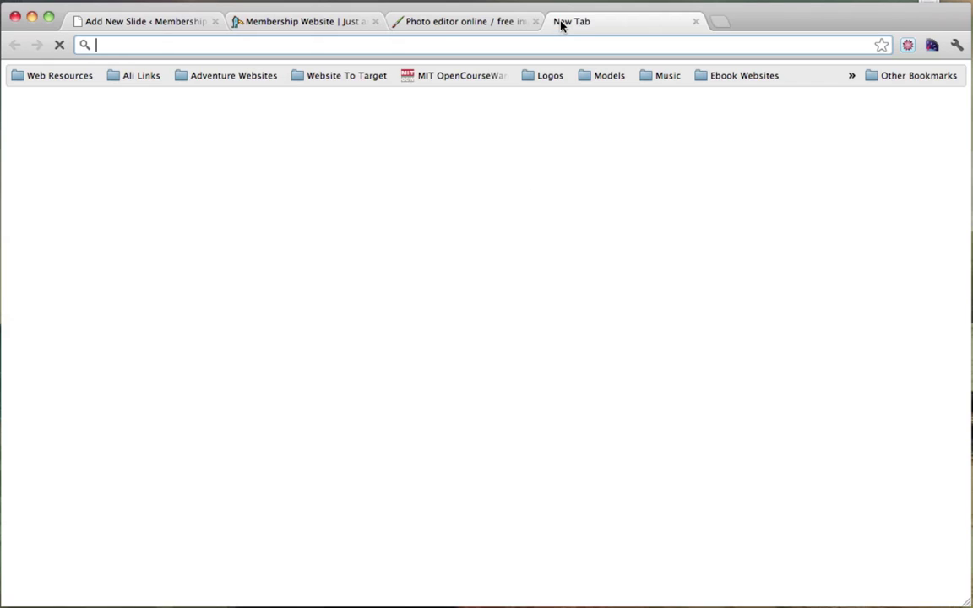
pyautogui.write('www.google.com')
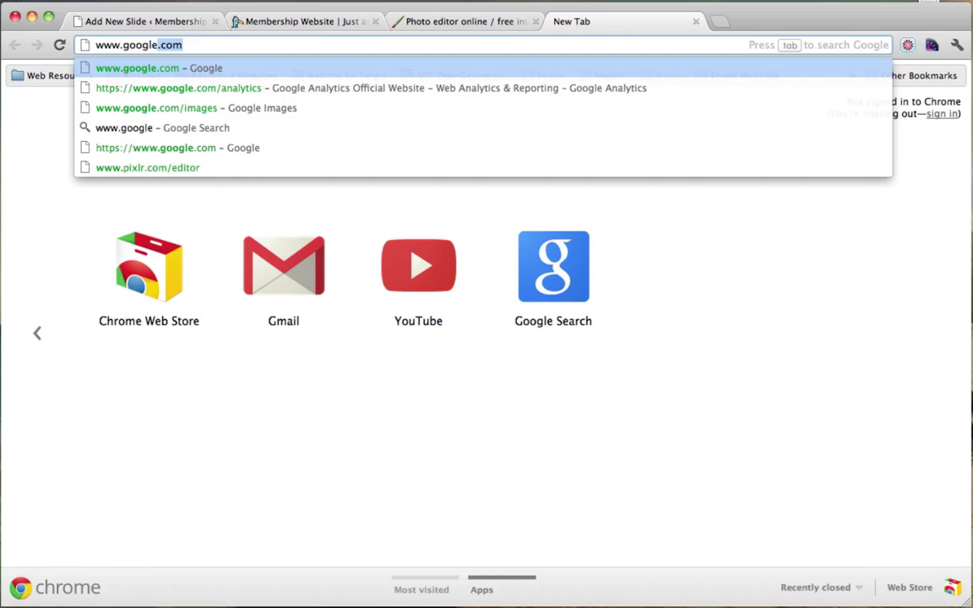
pyautogui.write('/images')
pyautogui.press('Return')
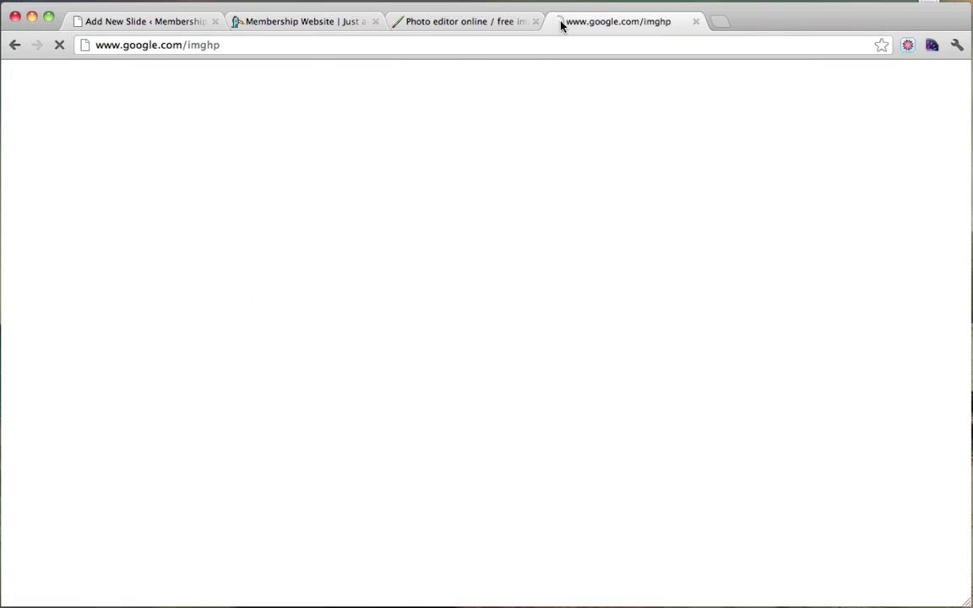
pyautogui.write('fitness')
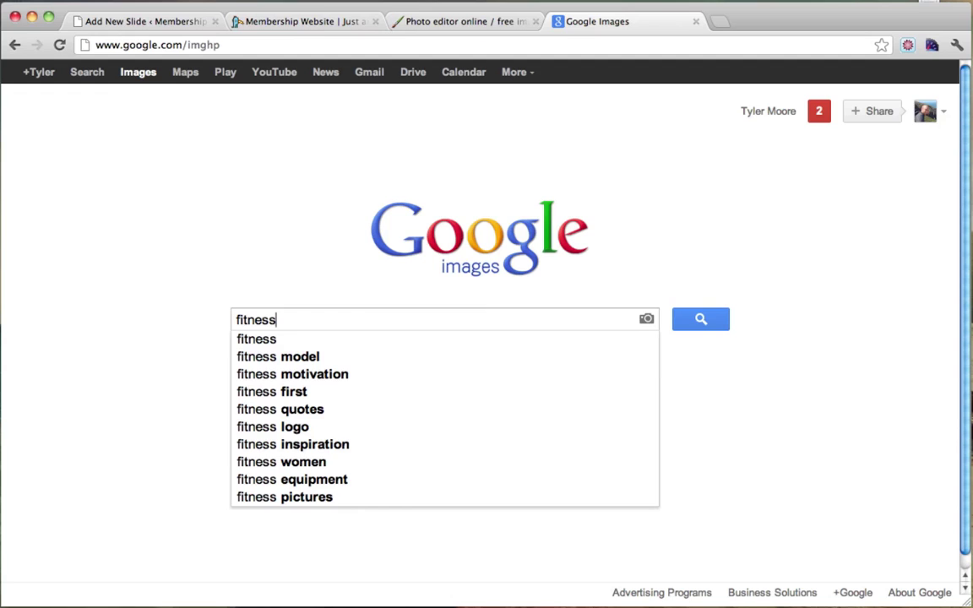
pyautogui.press('Return')
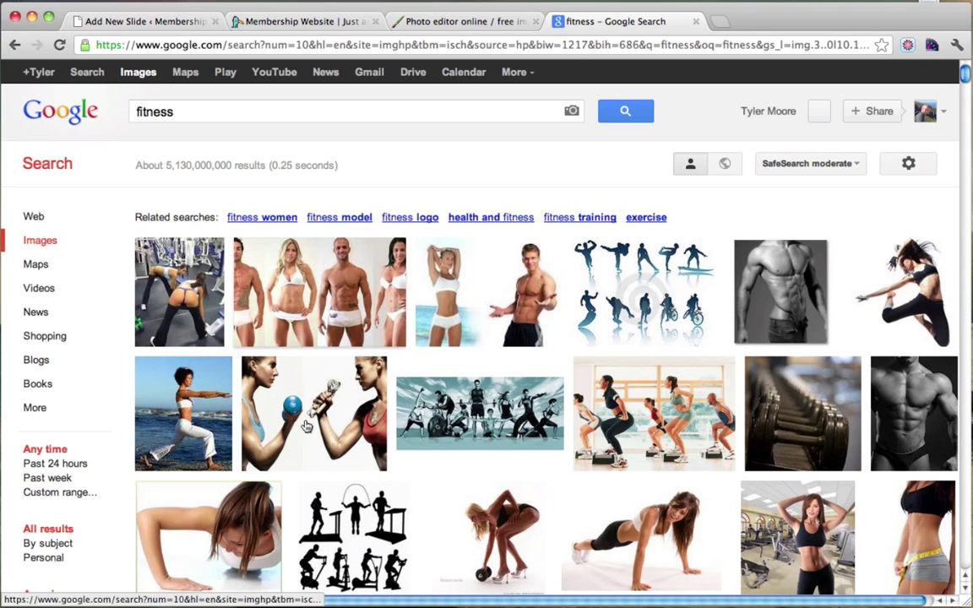
# Browse the fitness thumbnails, glance at the Pixlr slide1 tab, then return to the results
pyautogui.scroll(-2, 393, 486)
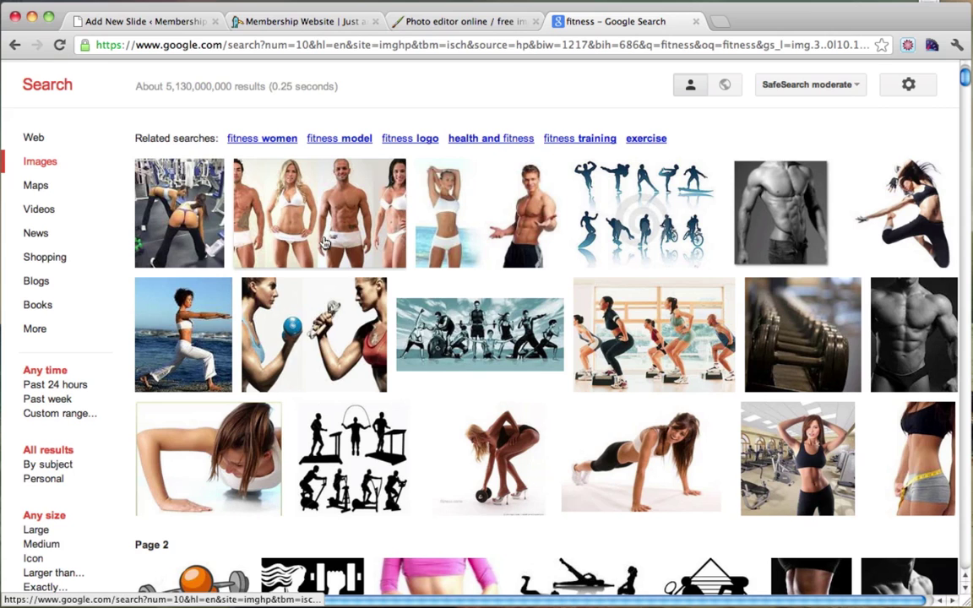
pyautogui.moveTo(324, 243)
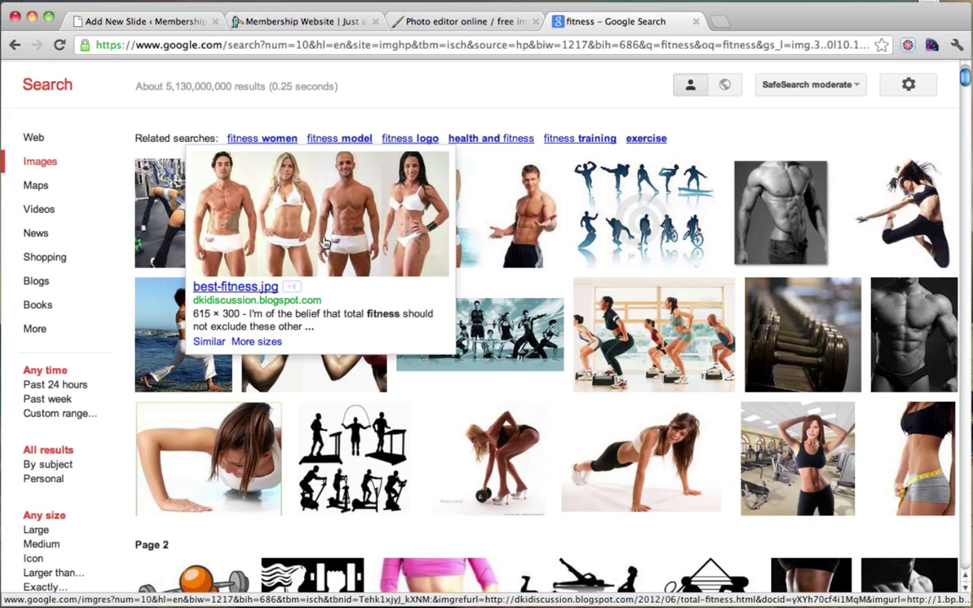
pyautogui.scroll(-2, 87, 293)
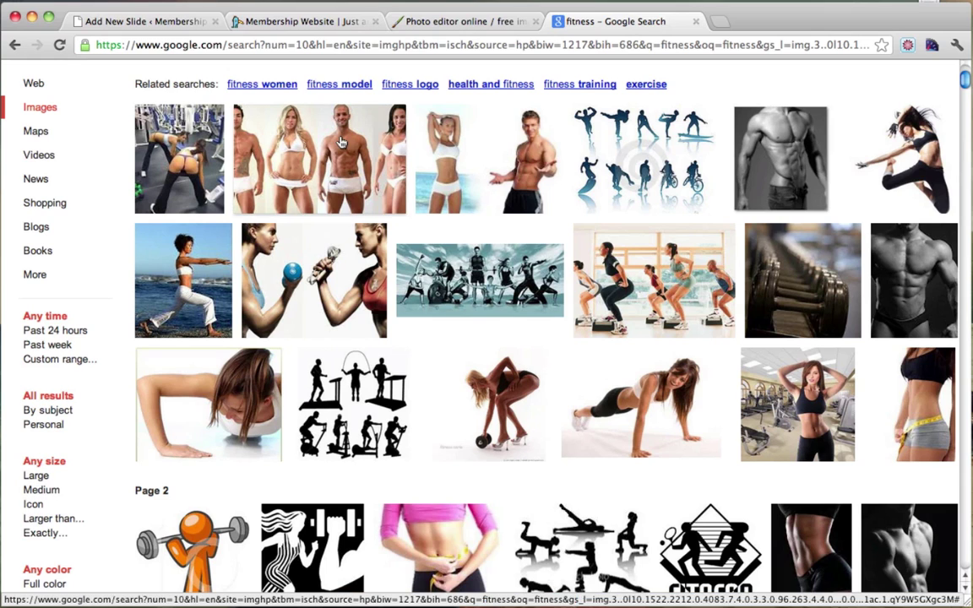
pyautogui.moveTo(341, 142)
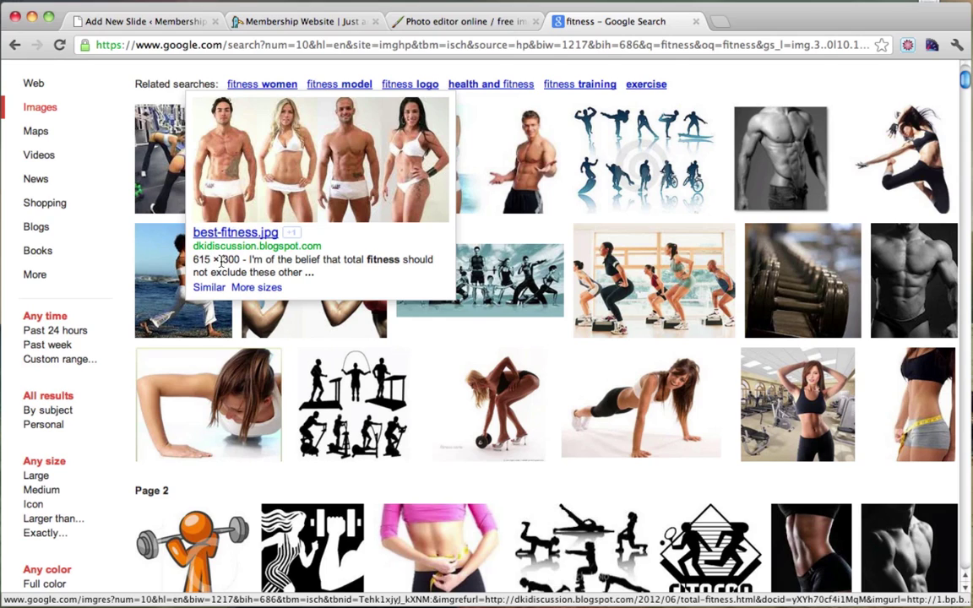
pyautogui.click(445, 21)
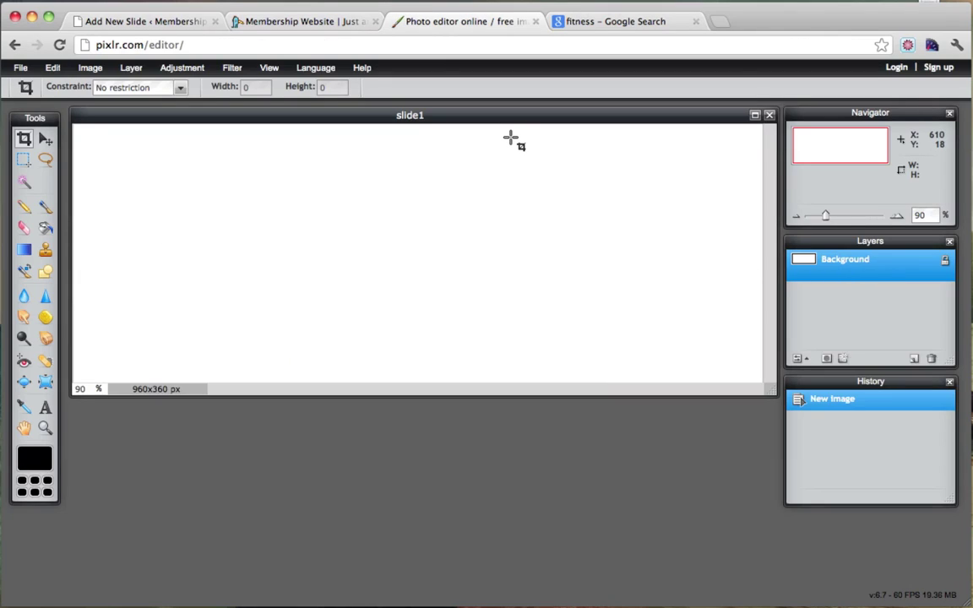
pyautogui.click(618, 24)
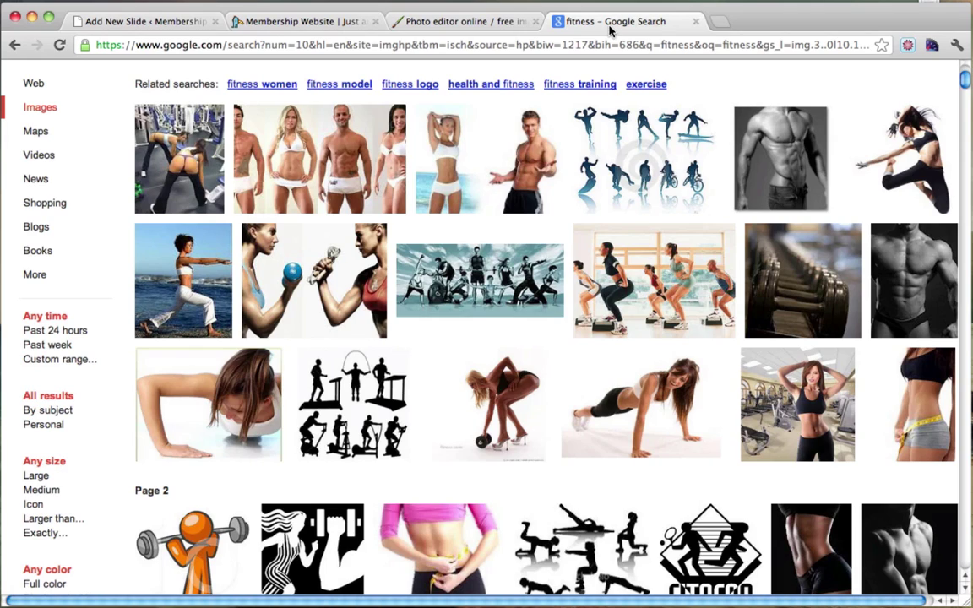
# Limit the fitness results to large images and scroll through them
pyautogui.click(35, 477)
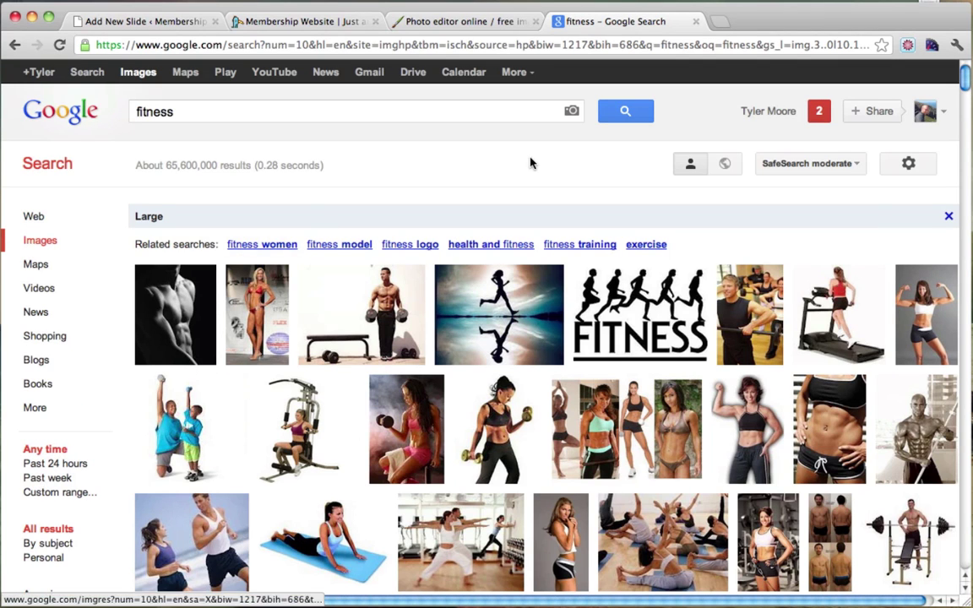
pyautogui.scroll(-1, 531, 163)
pyautogui.scroll(-5, 531, 162)
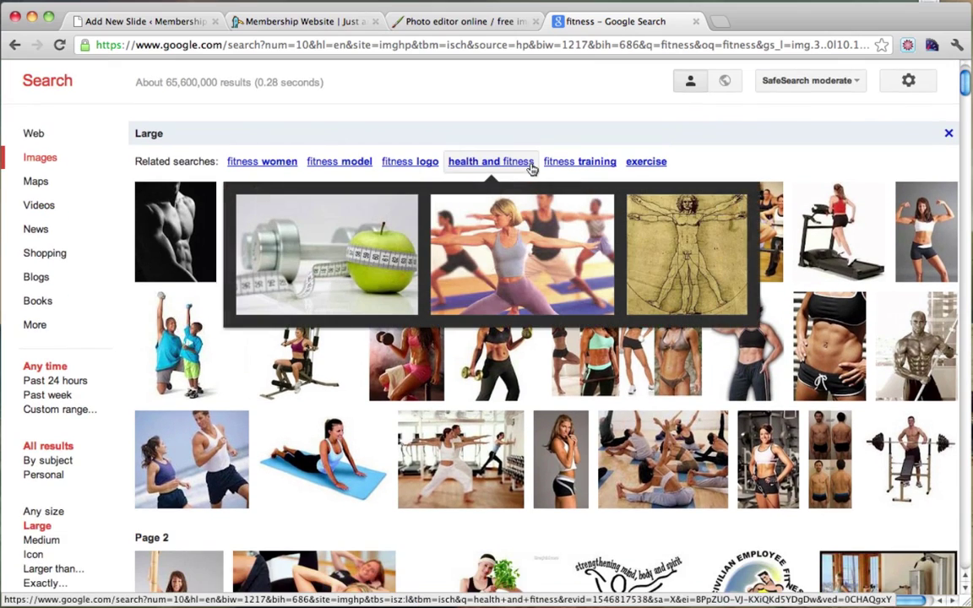
pyautogui.scroll(-3, 531, 167)
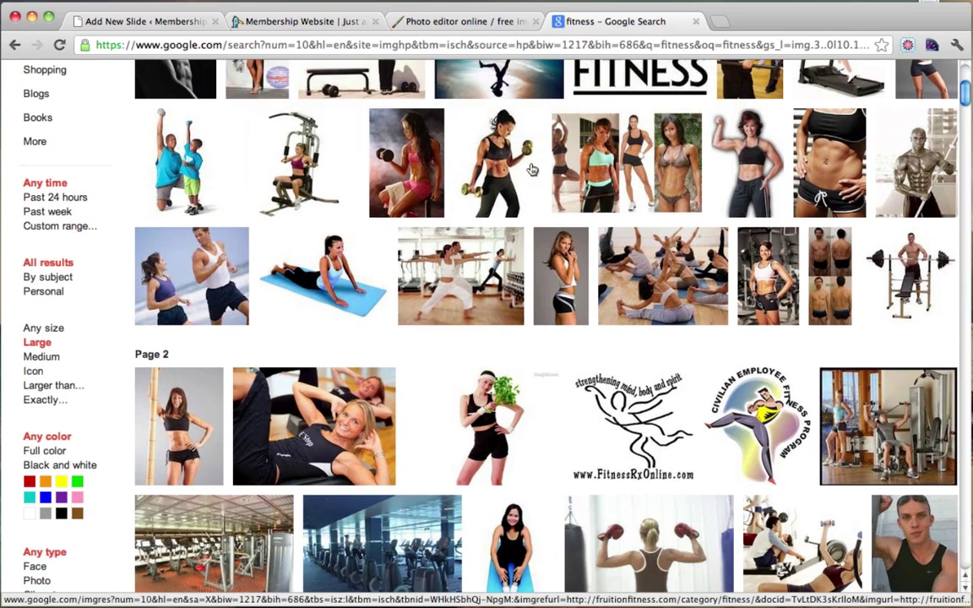
# Open the full-size 2362 × 1724 yoga class photo exerciseclass_1.jpg from scu.edu
pyautogui.moveTo(697, 300)
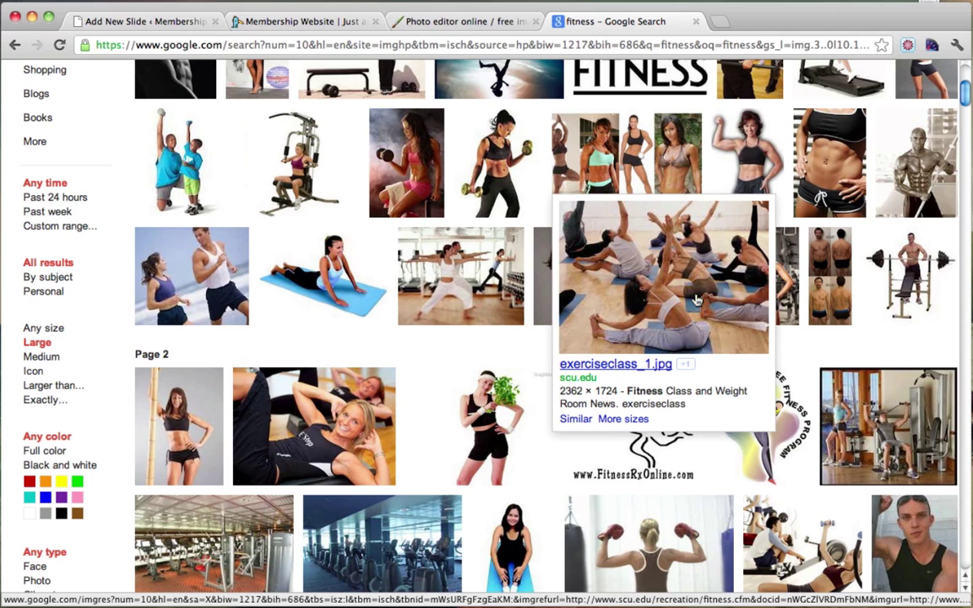
pyautogui.click(697, 300)
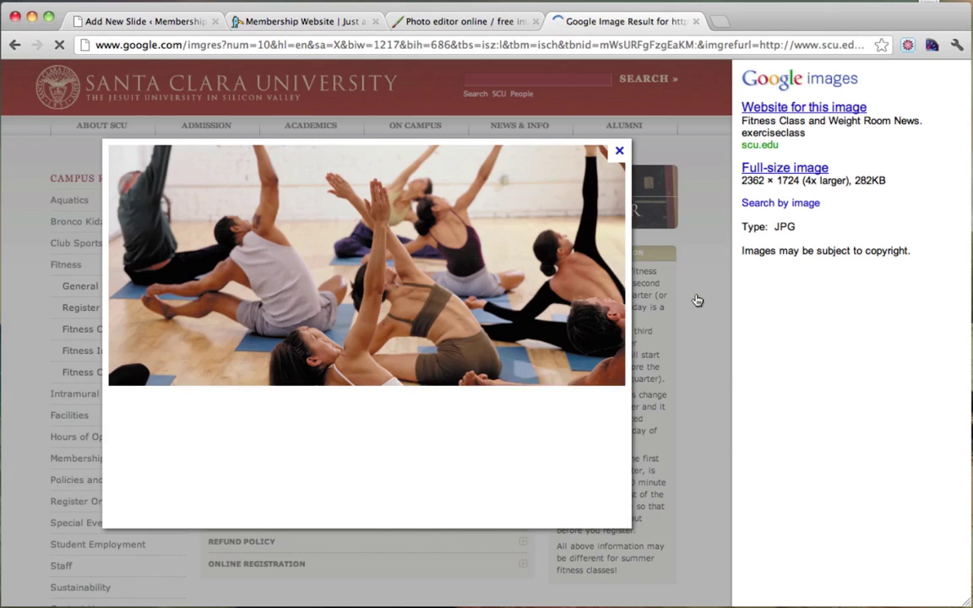
pyautogui.moveTo(742, 180); pyautogui.dragTo(797, 182)
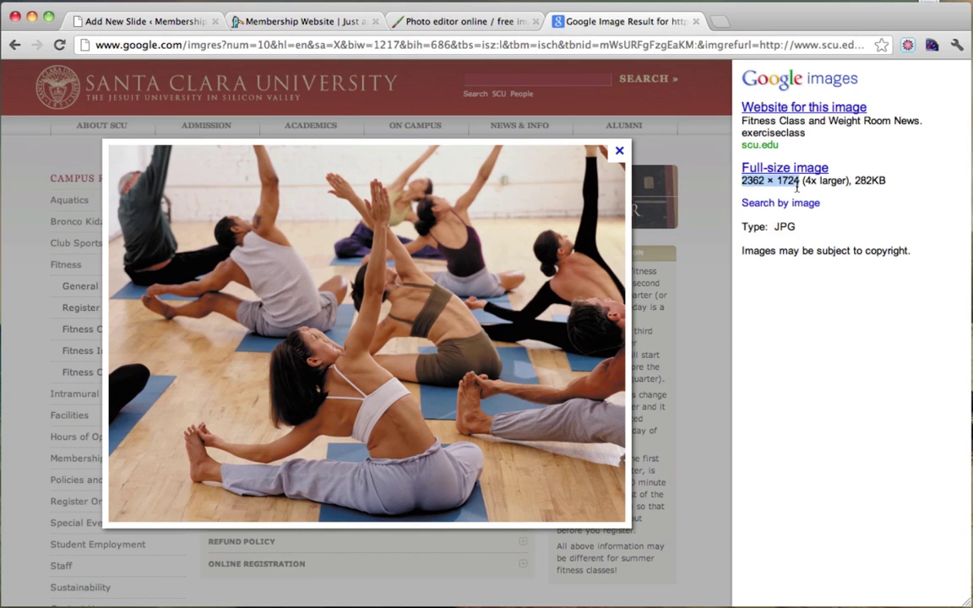
pyautogui.click(796, 188)
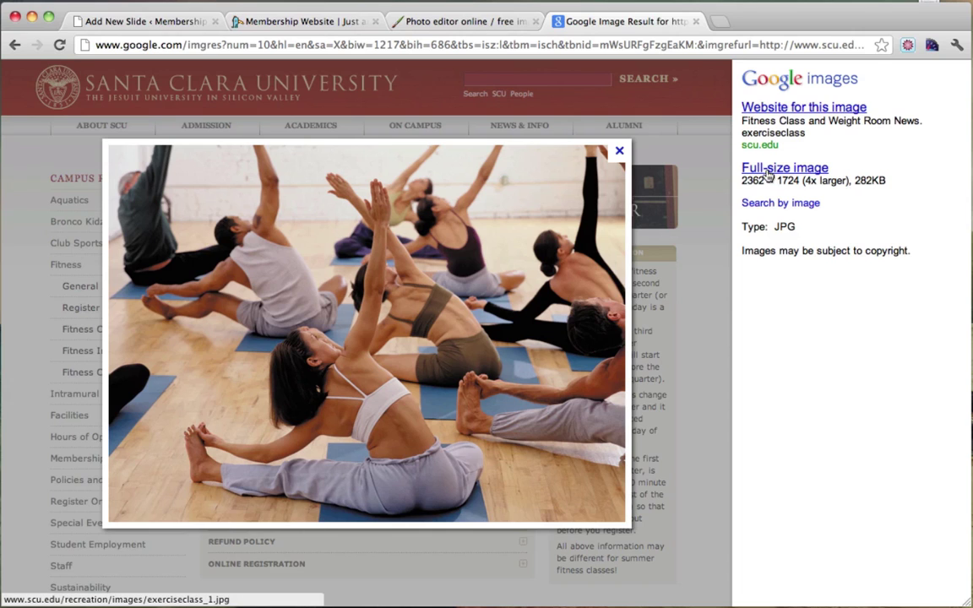
pyautogui.click(768, 173)
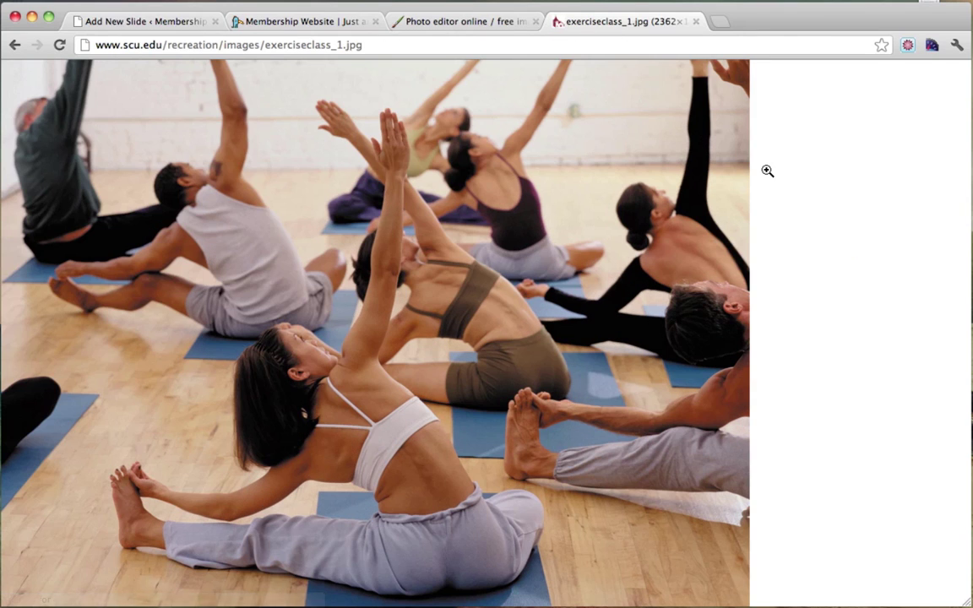
# Save the full-size yoga photo to the Desktop as 'slide1' and return to the Pixlr tab
pyautogui.click(420, 258)
pyautogui.click(420, 257)
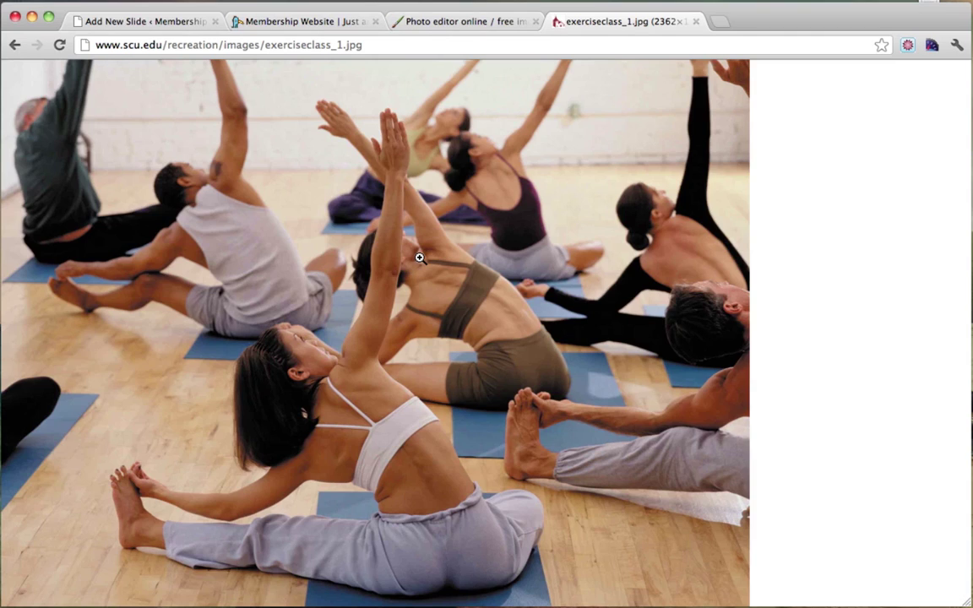
pyautogui.rightClick(299, 273)
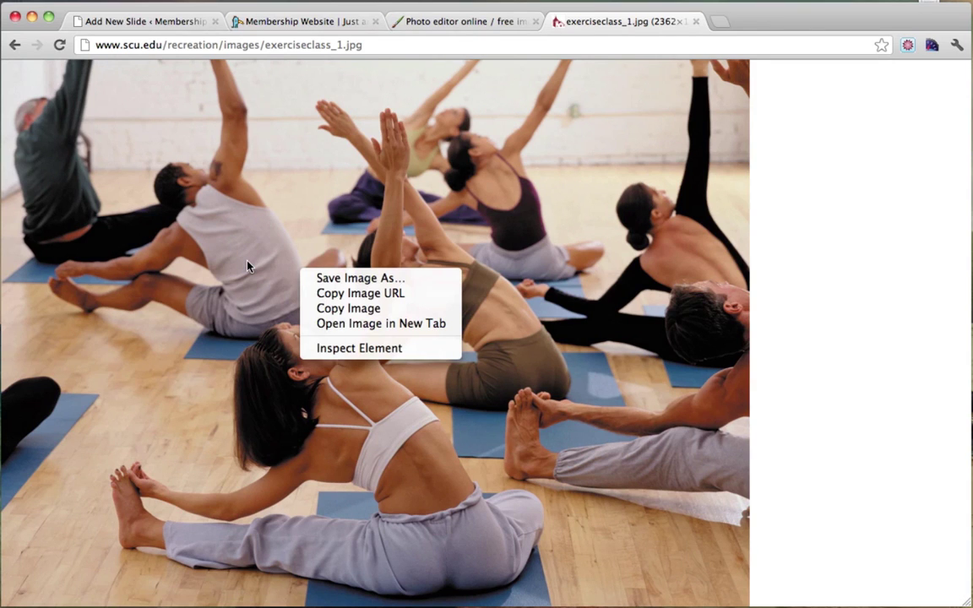
pyautogui.click(342, 279)
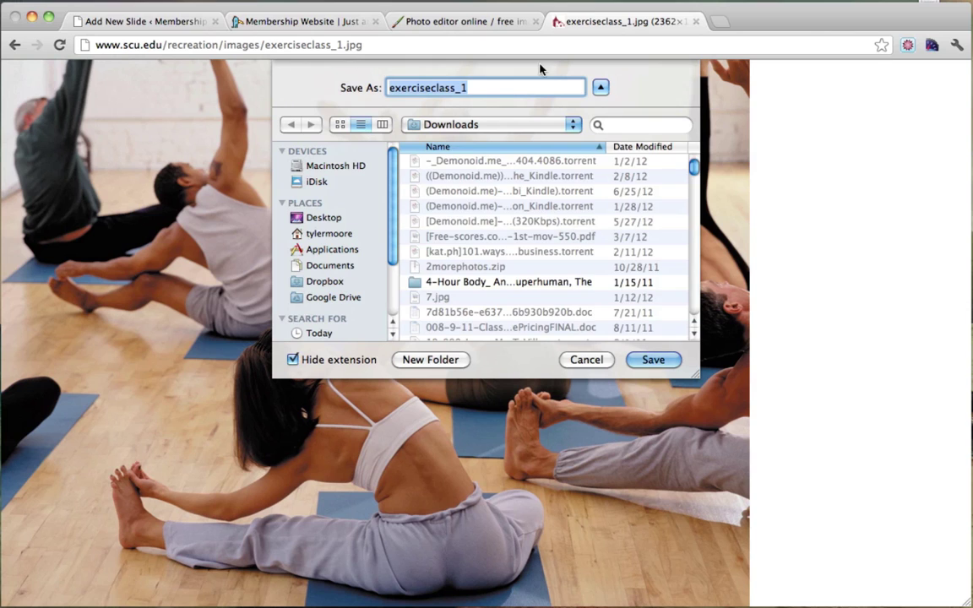
pyautogui.click(296, 217)
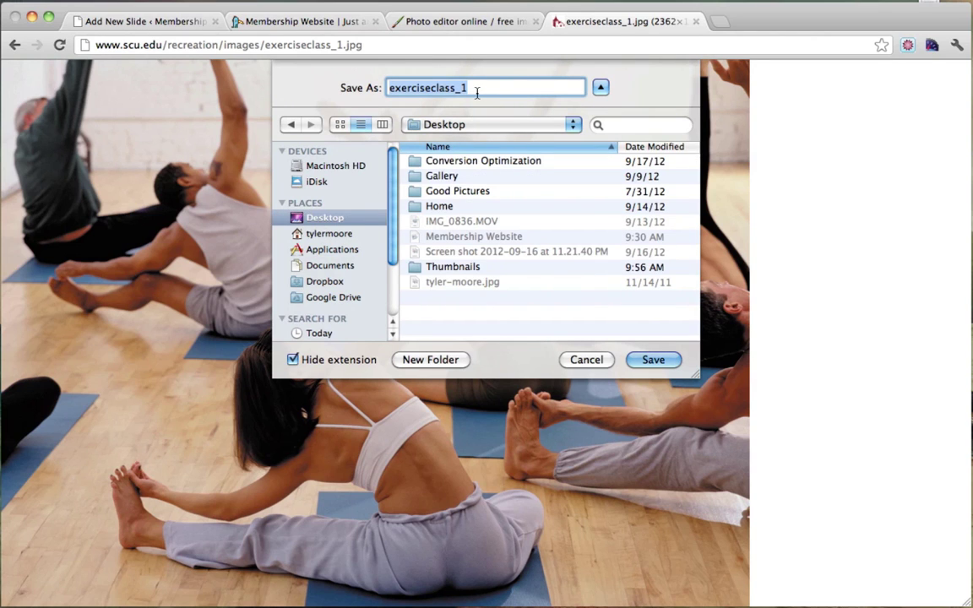
pyautogui.write('slide1')
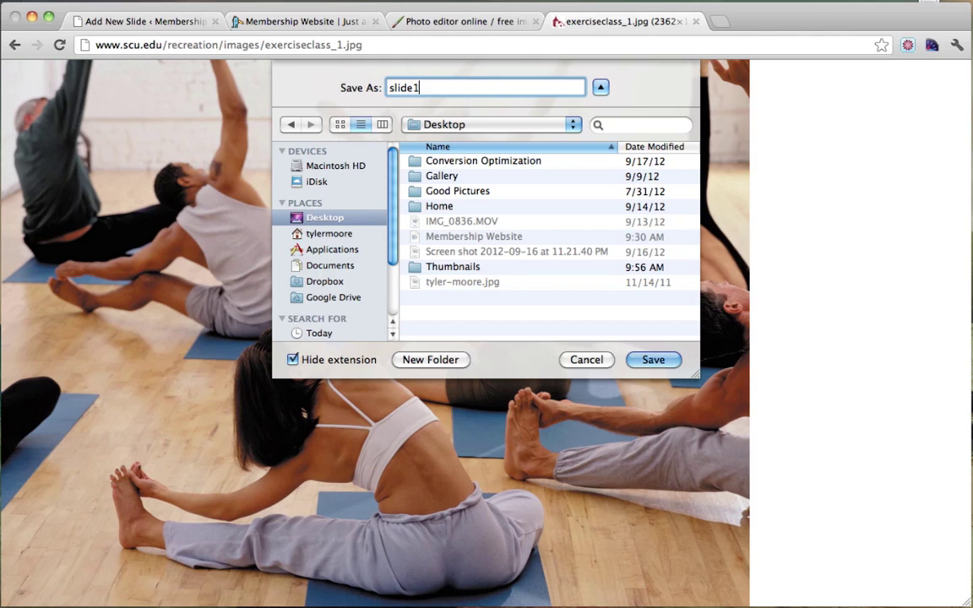
pyautogui.click(655, 362)
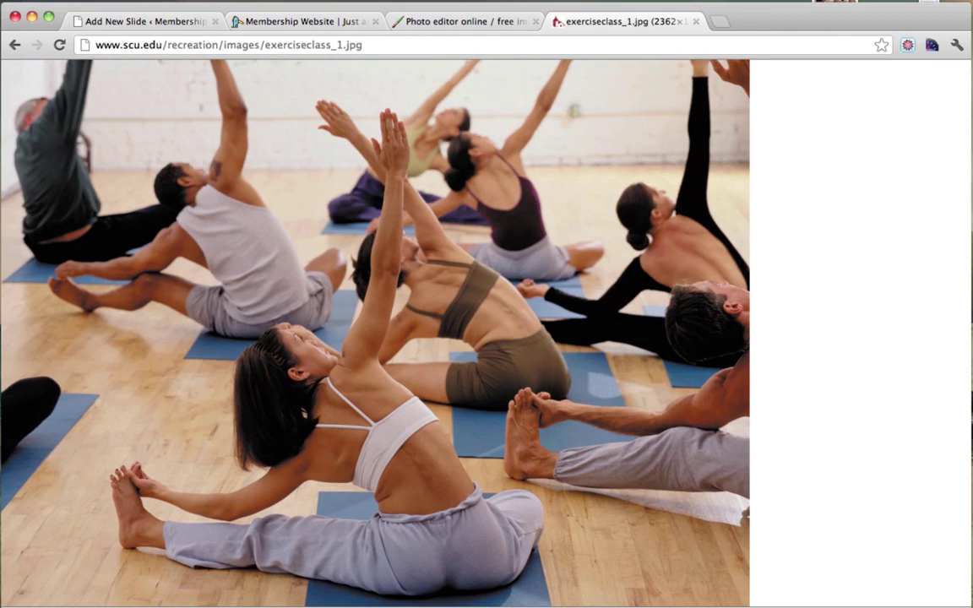
pyautogui.click(465, 23)
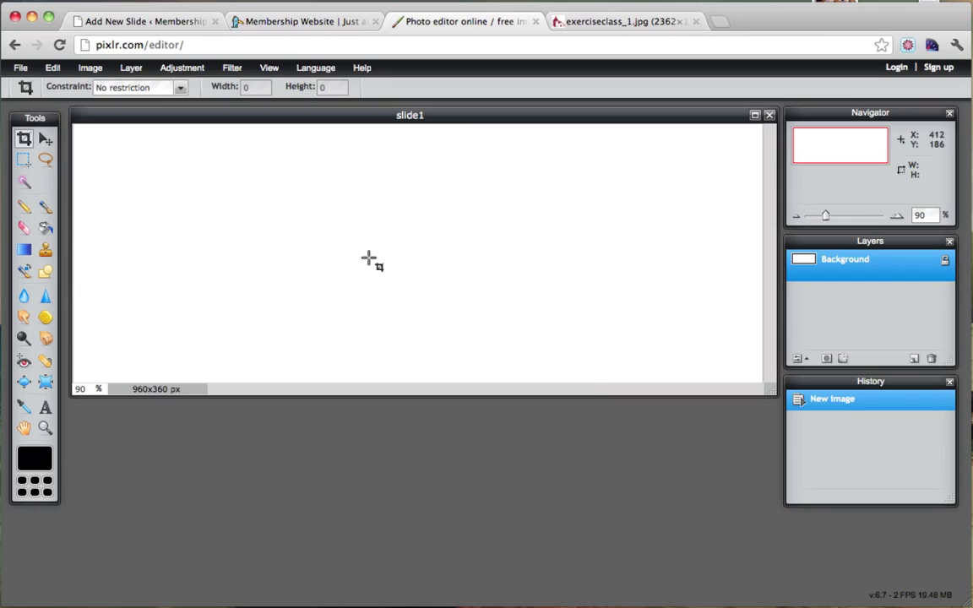
# Open slide1.jpeg from the computer in Pixlr Editor
pyautogui.click(21, 68)
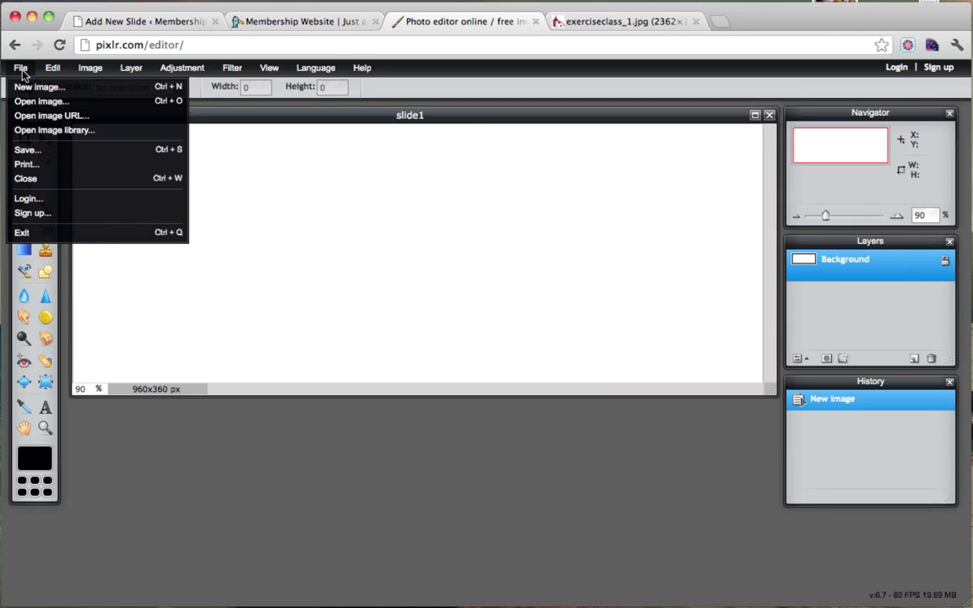
pyautogui.click(64, 103)
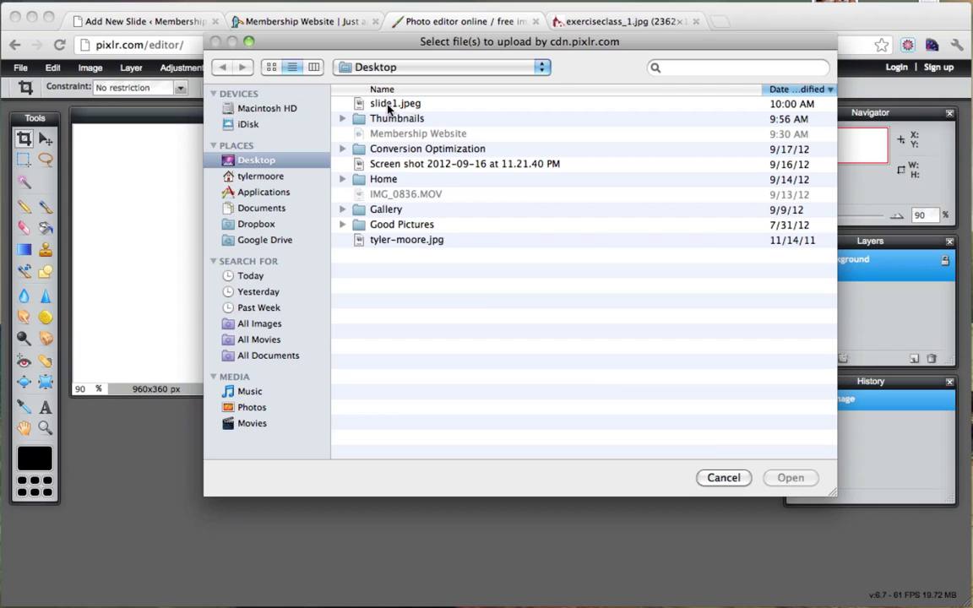
pyautogui.click(390, 104)
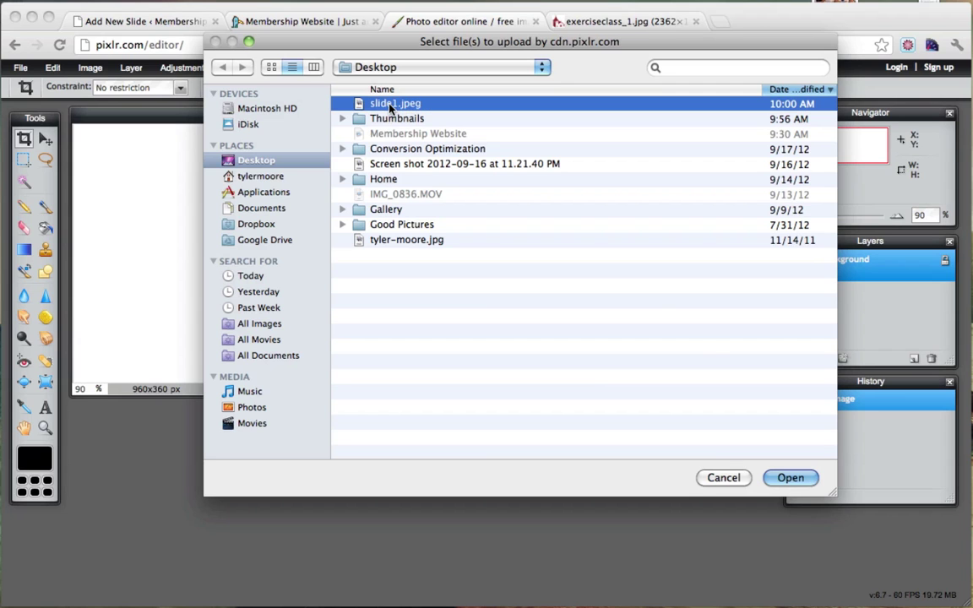
pyautogui.click(791, 479)
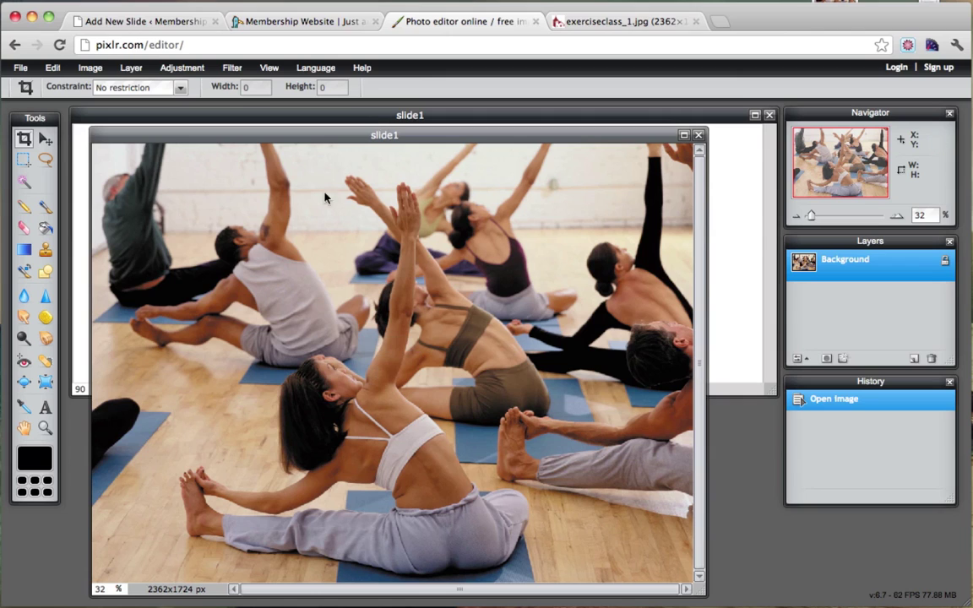
# Select all and copy the yoga photo, then bring the blank 960x360 slide forward
pyautogui.click(56, 70)
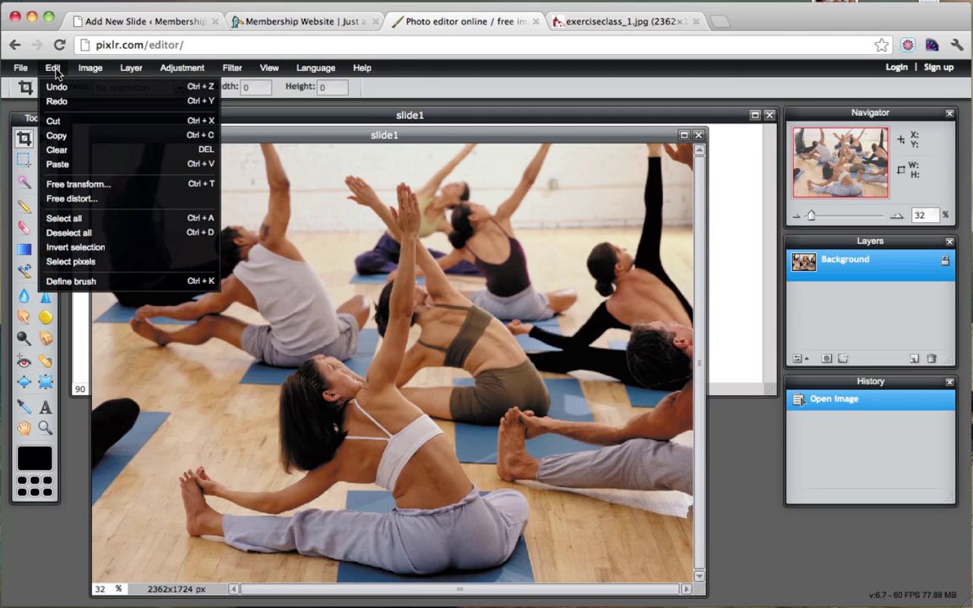
pyautogui.click(70, 219)
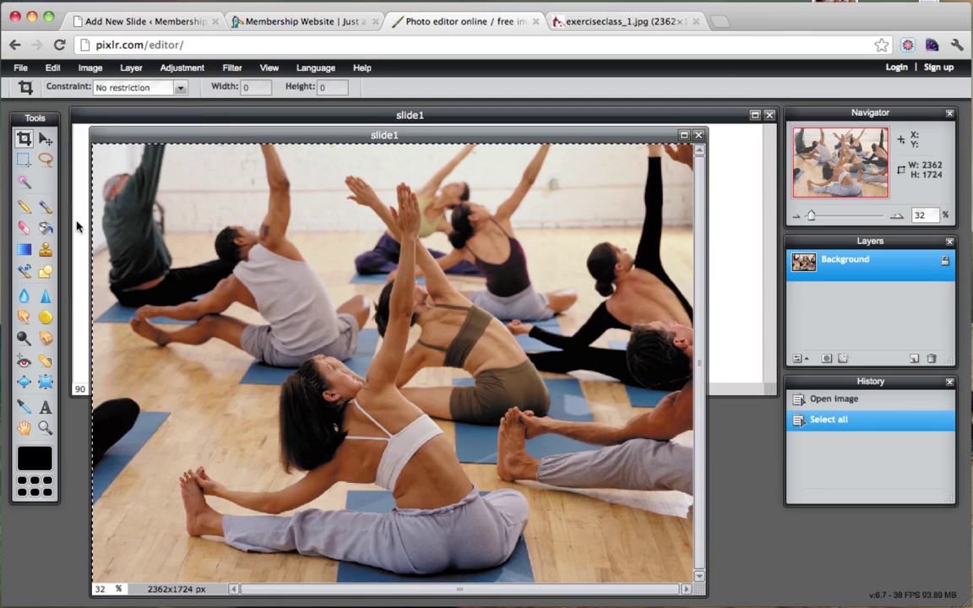
pyautogui.click(53, 71)
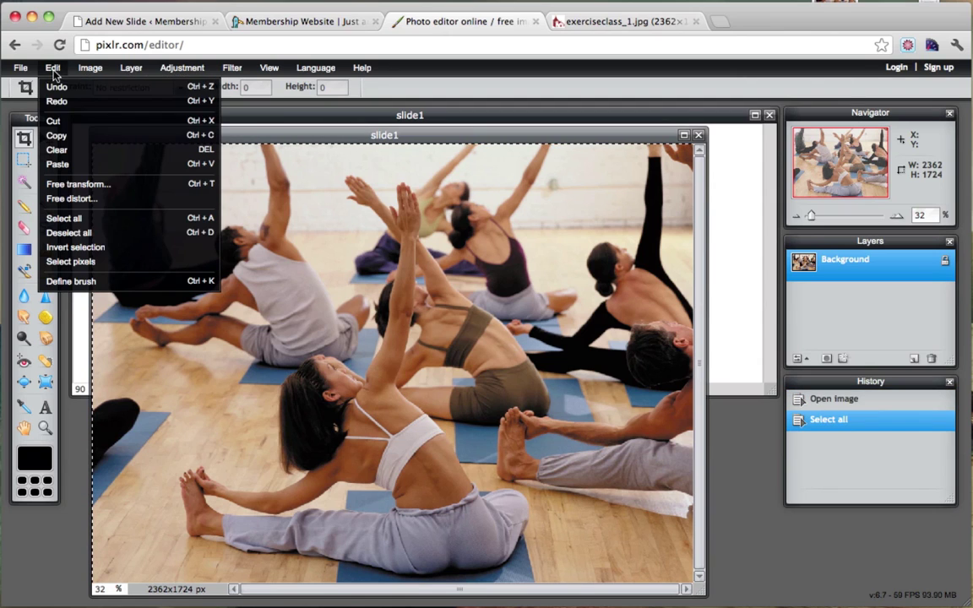
pyautogui.click(66, 136)
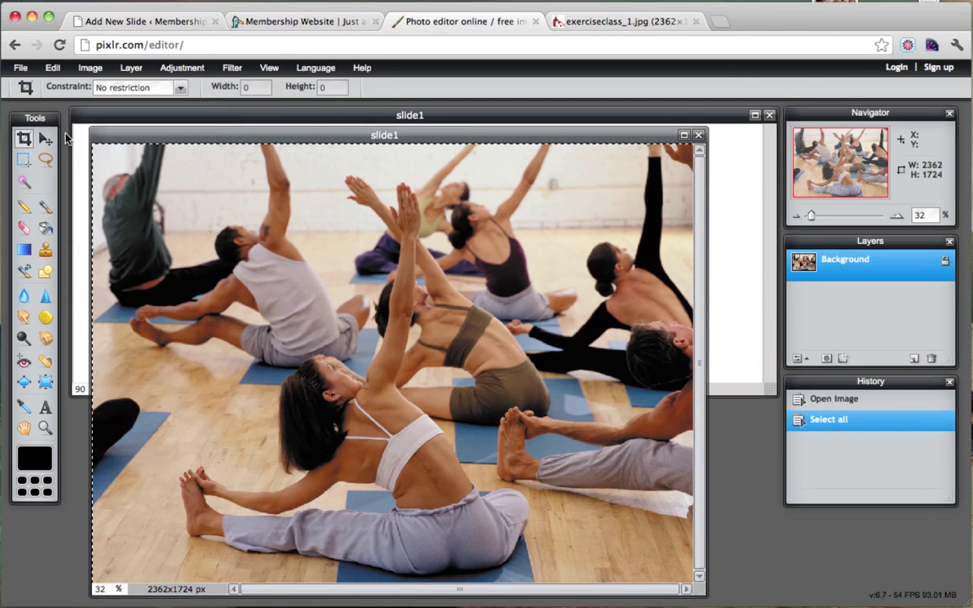
pyautogui.click(287, 115)
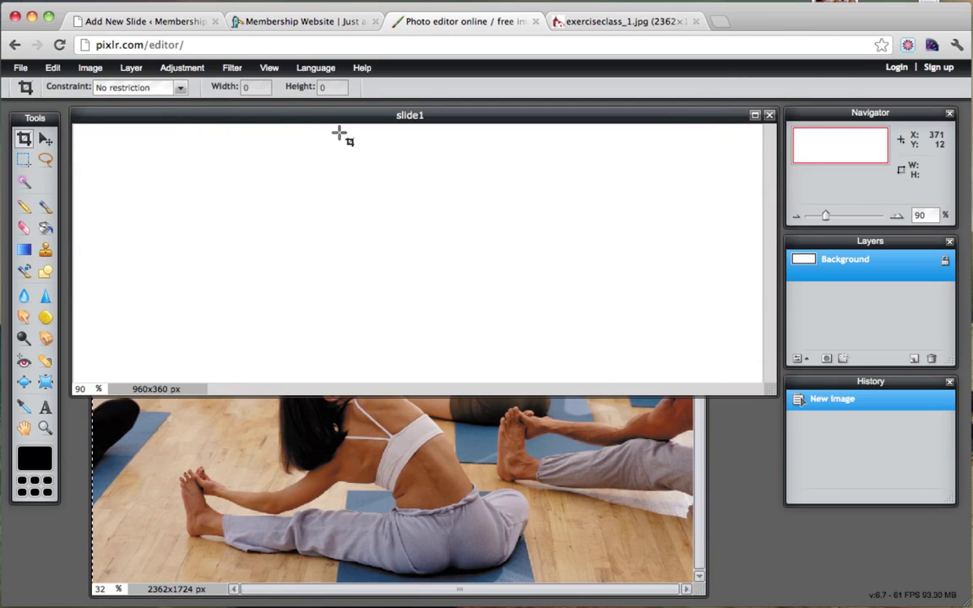
# Paste the yoga photo into slide1 as Layer 1, enlarge its window, and start Free transform
pyautogui.click(53, 70)
pyautogui.click(85, 163)
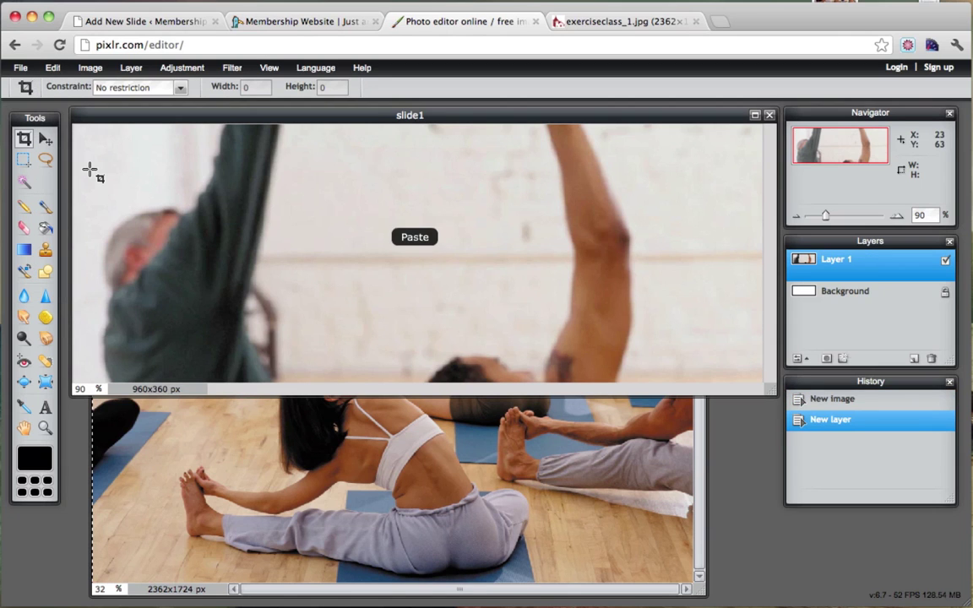
pyautogui.moveTo(771, 389); pyautogui.dragTo(966, 552)
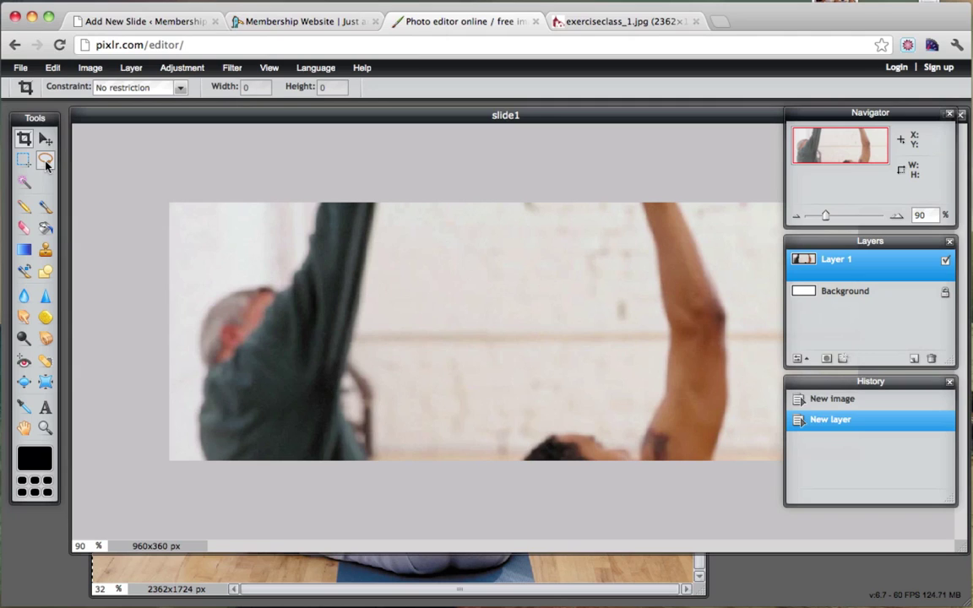
pyautogui.click(53, 69)
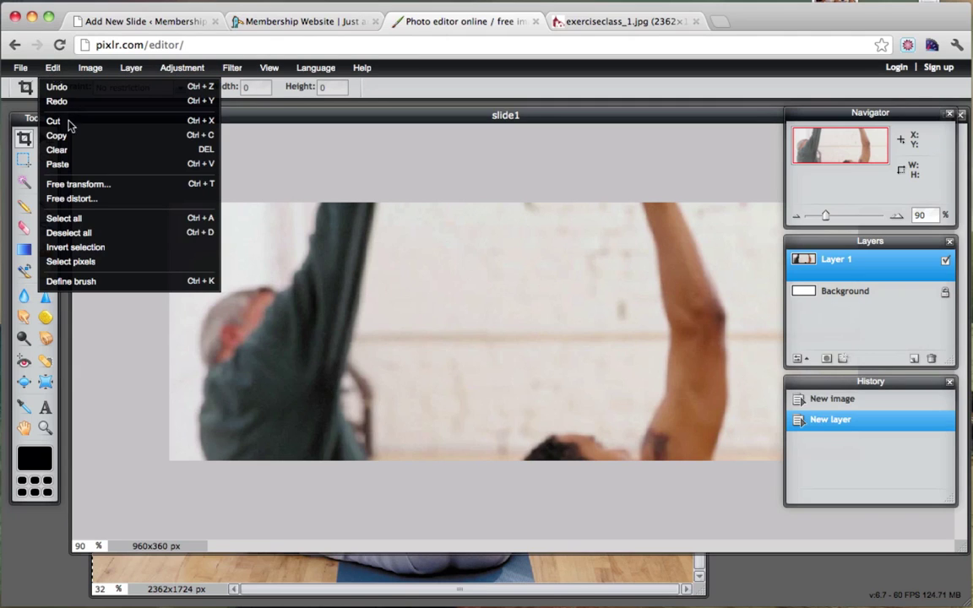
pyautogui.click(82, 186)
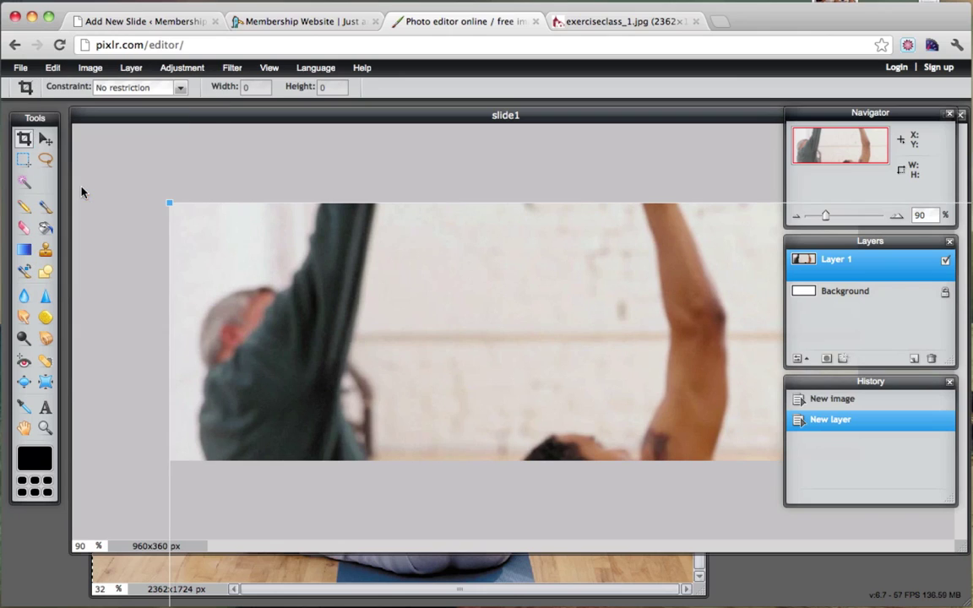
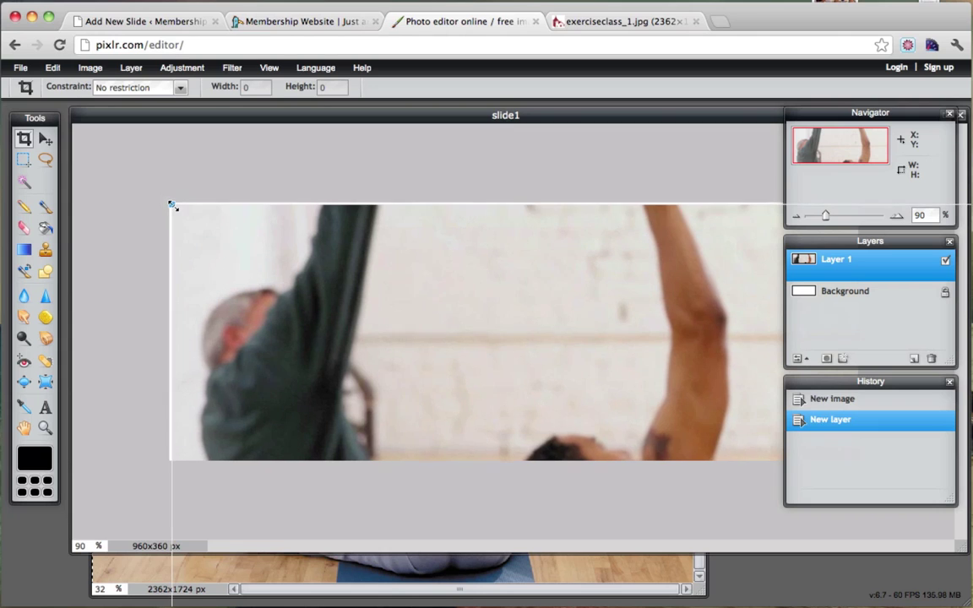
# Scale and position the yoga photo so the woman in white fills the 960x360 slide, then apply
pyautogui.moveTo(172, 205); pyautogui.dragTo(452, 369)
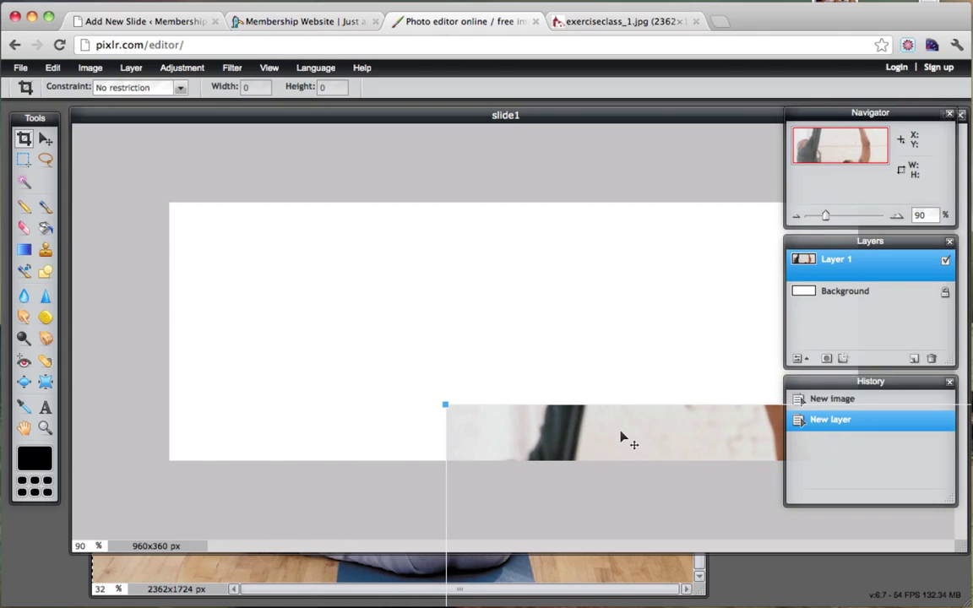
pyautogui.moveTo(621, 437); pyautogui.dragTo(304, 175)
pyautogui.moveTo(127, 142); pyautogui.dragTo(424, 283)
pyautogui.moveTo(601, 406); pyautogui.dragTo(344, 247)
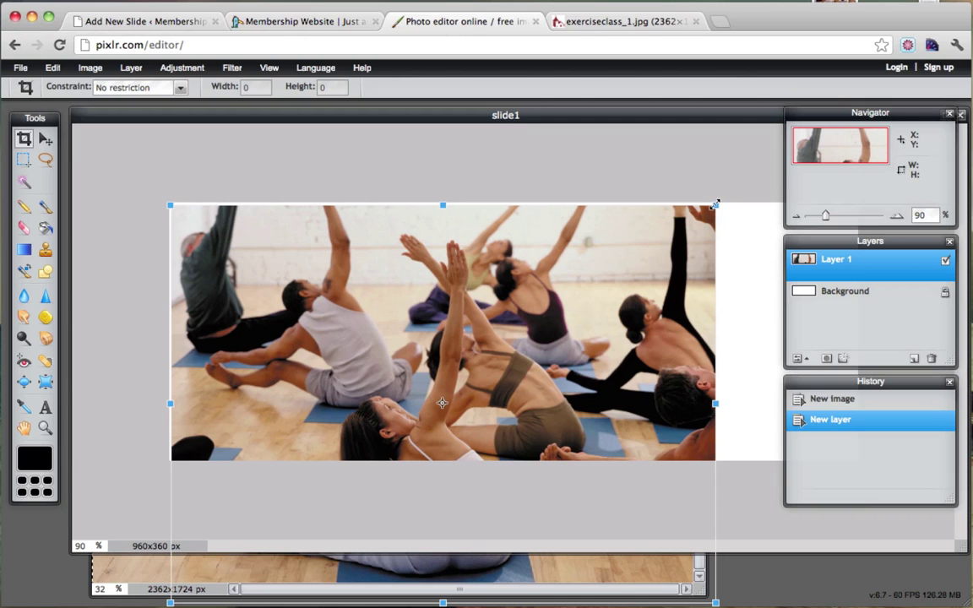
pyautogui.moveTo(716, 204); pyautogui.dragTo(922, 125)
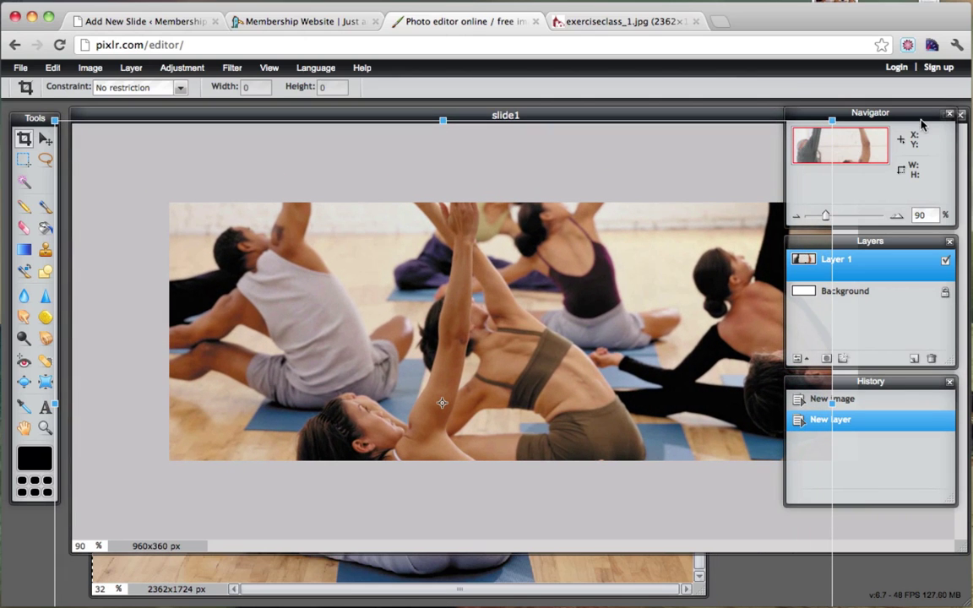
pyautogui.moveTo(629, 341); pyautogui.dragTo(709, 144)
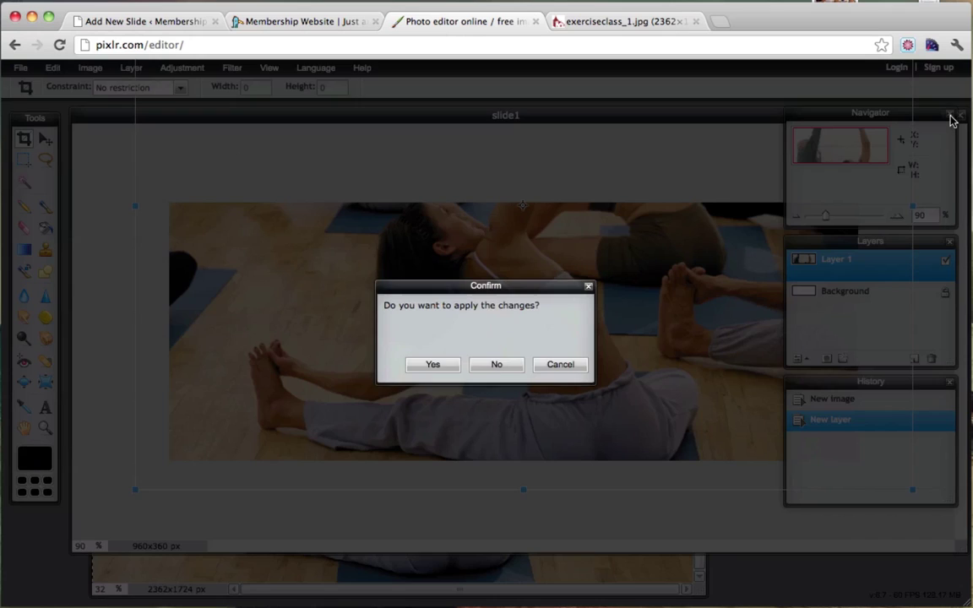
pyautogui.click(950, 113)
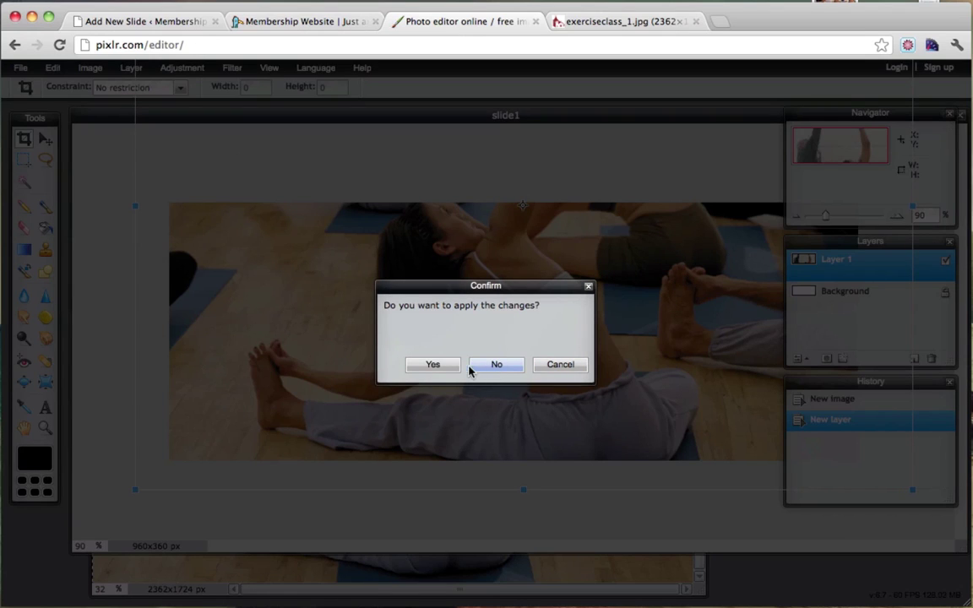
pyautogui.click(441, 367)
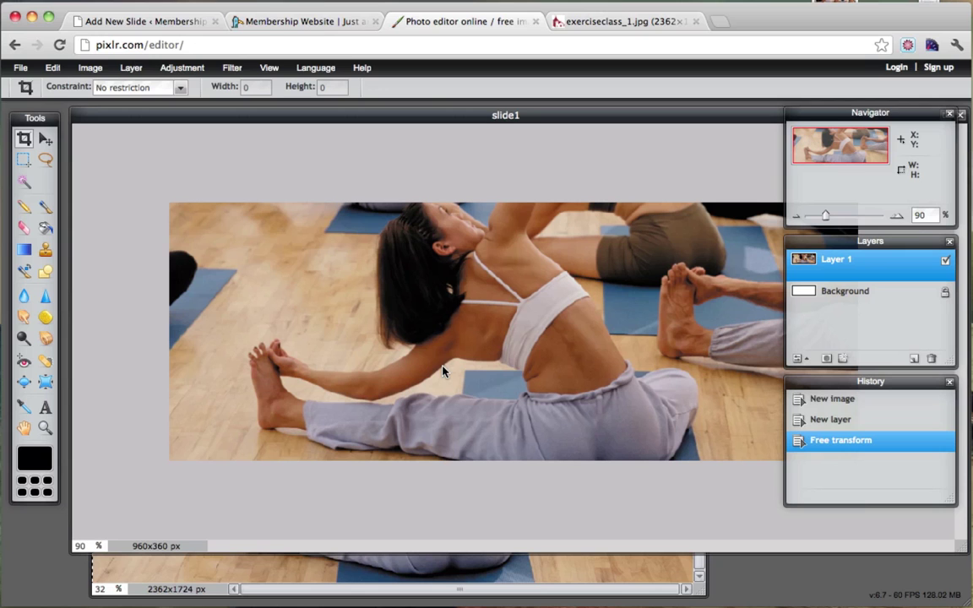
# Close the Navigator and move the Layers and History panels out of the way
pyautogui.click(950, 114)
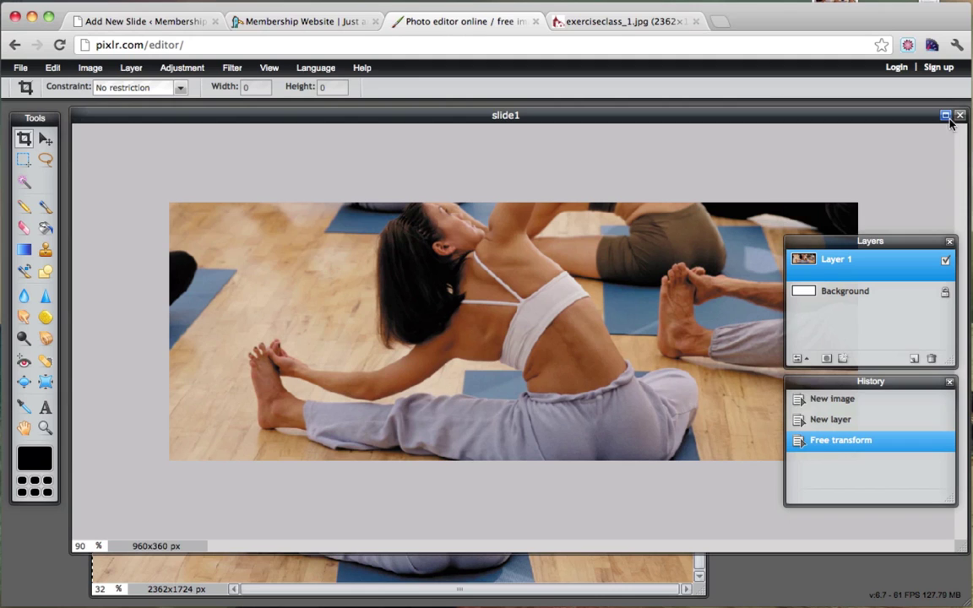
pyautogui.moveTo(893, 245); pyautogui.dragTo(823, 144)
pyautogui.moveTo(850, 380); pyautogui.dragTo(824, 456)
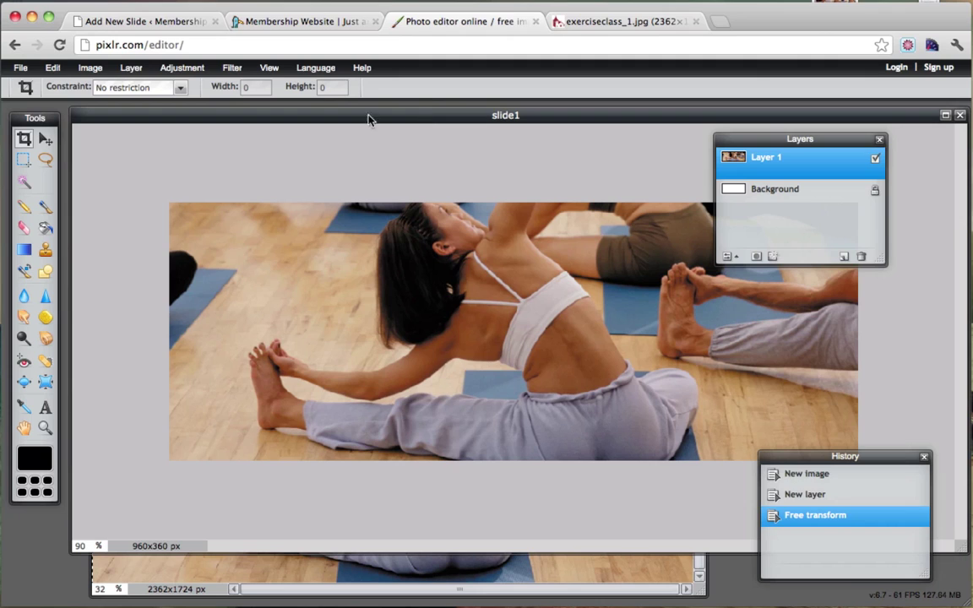
# Save the image as slide1.jpg on the Desktop at JPEG quality 88
pyautogui.click(23, 69)
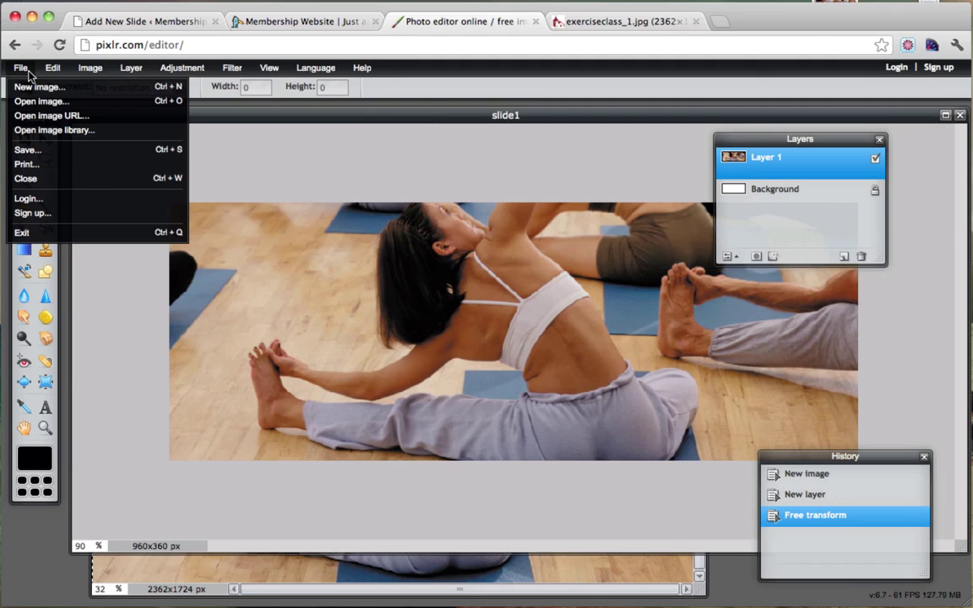
pyautogui.click(71, 156)
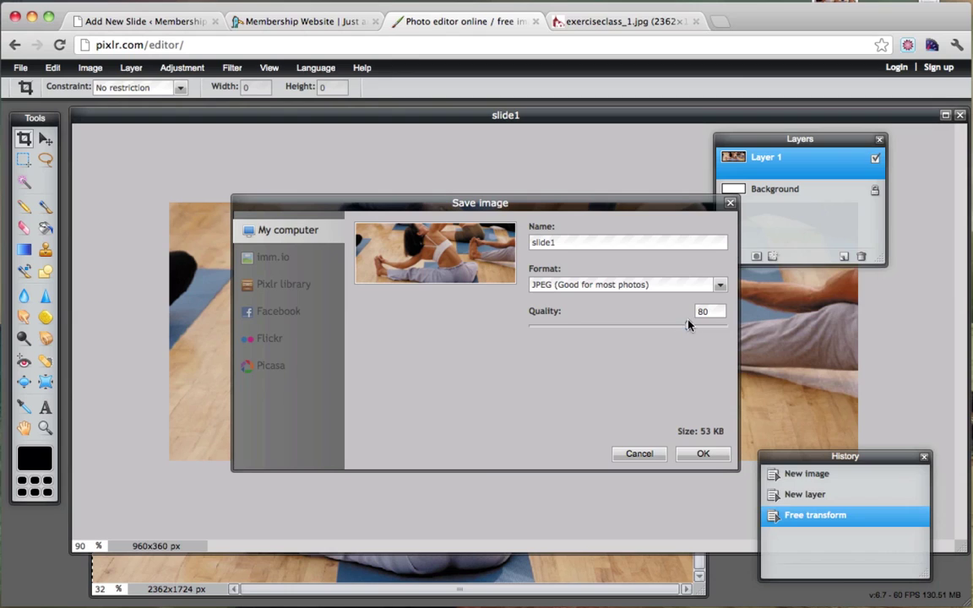
pyautogui.moveTo(698, 328); pyautogui.dragTo(704, 326)
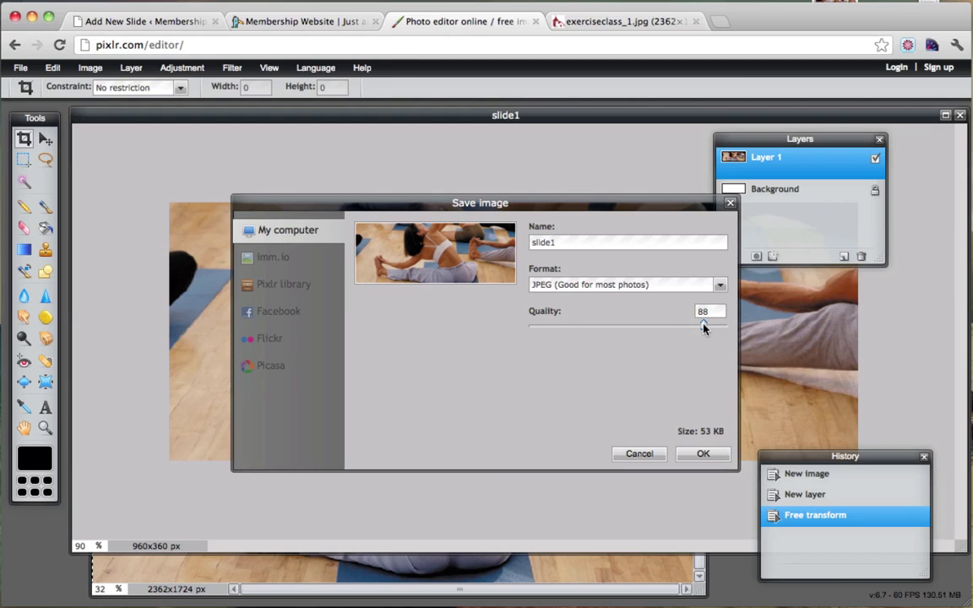
pyautogui.click(706, 455)
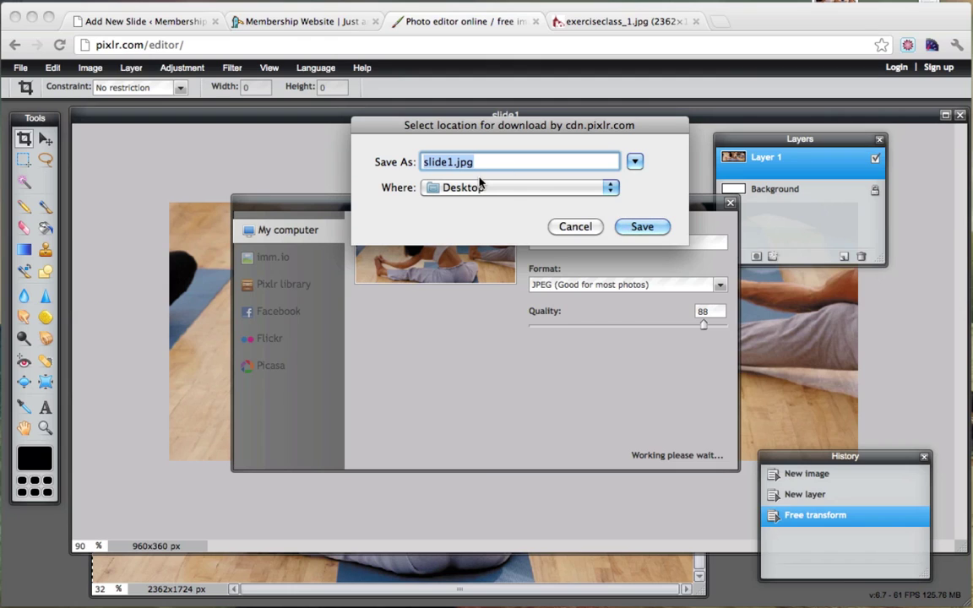
pyautogui.click(642, 226)
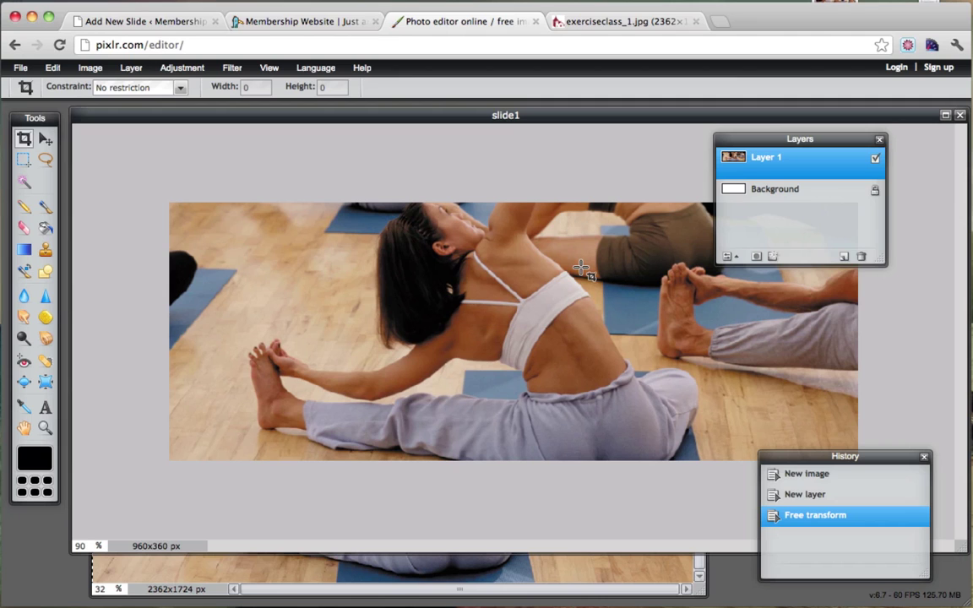
# Upload slide1.jpg through the Get In Shape slide's Set featured image dialog
pyautogui.click(149, 25)
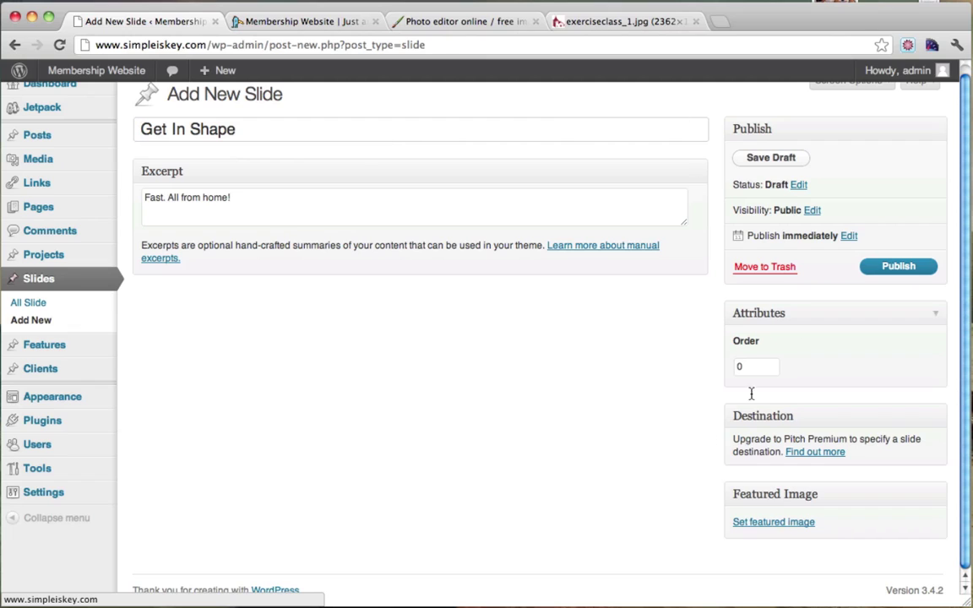
pyautogui.click(774, 523)
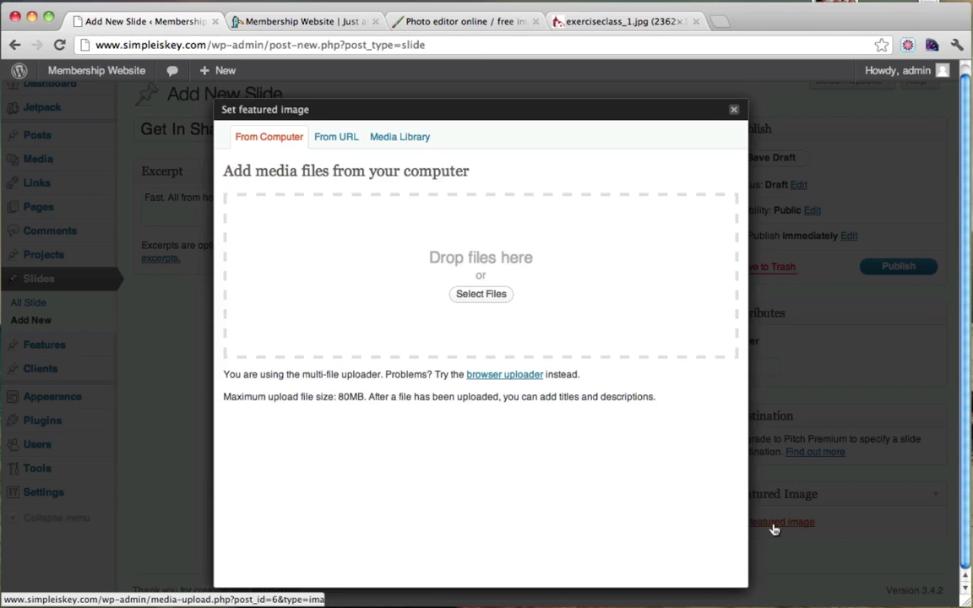
pyautogui.click(469, 295)
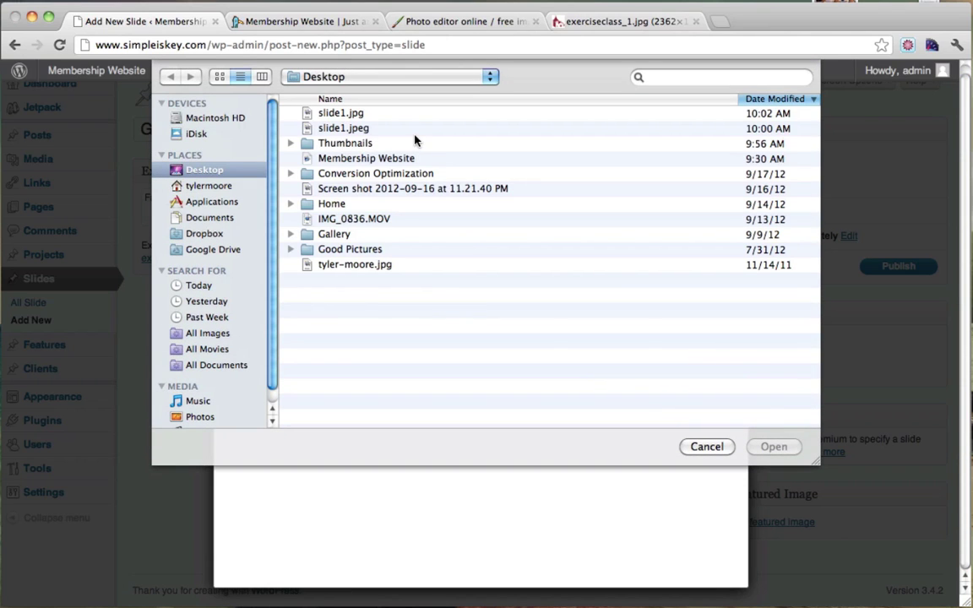
pyautogui.click(358, 115)
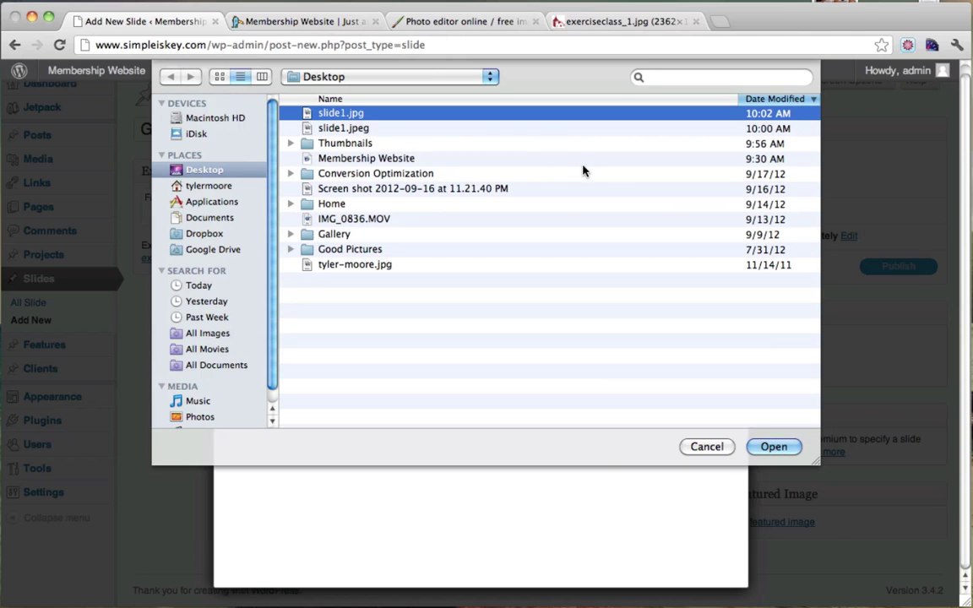
pyautogui.click(775, 447)
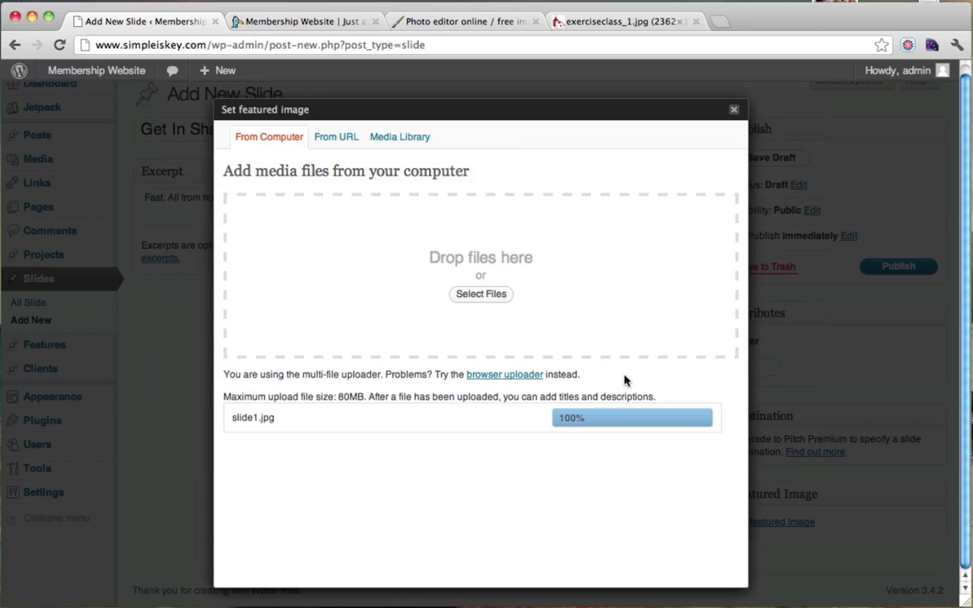
# Use slide1.jpg as the slide's featured image and close the dialog
pyautogui.scroll(-5, 585, 314)
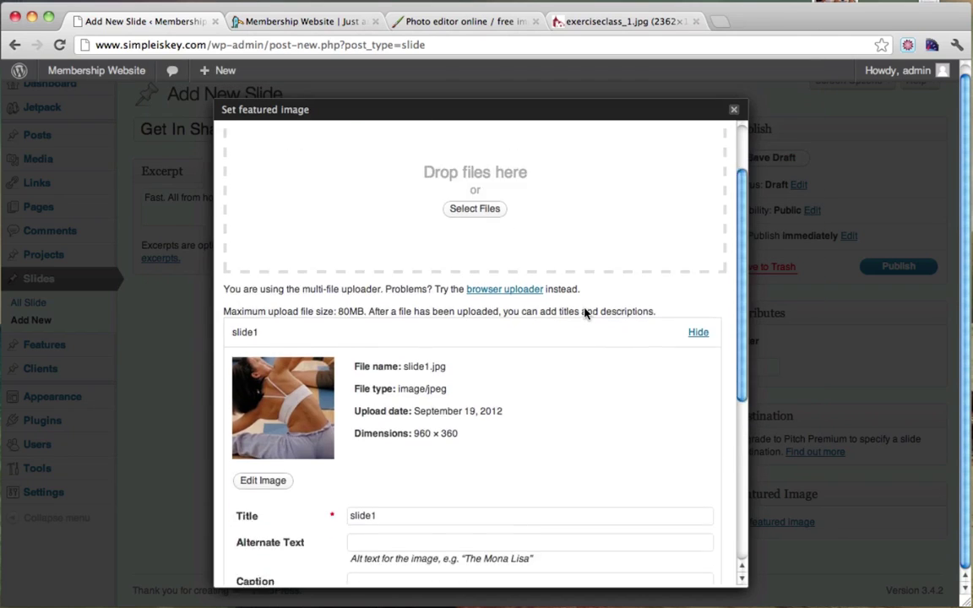
pyautogui.scroll(-3, 585, 314)
pyautogui.scroll(-2, 537, 407)
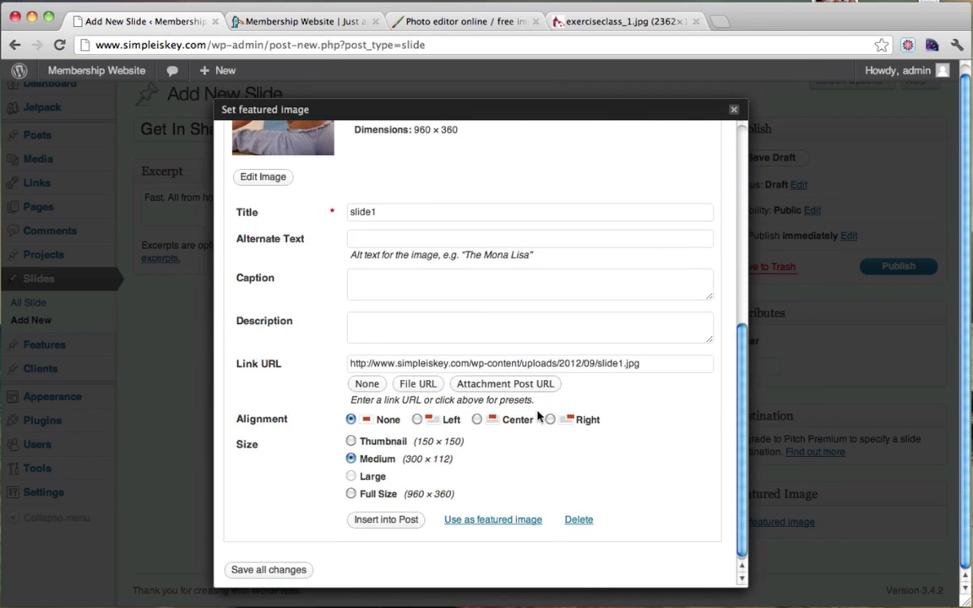
pyautogui.click(499, 521)
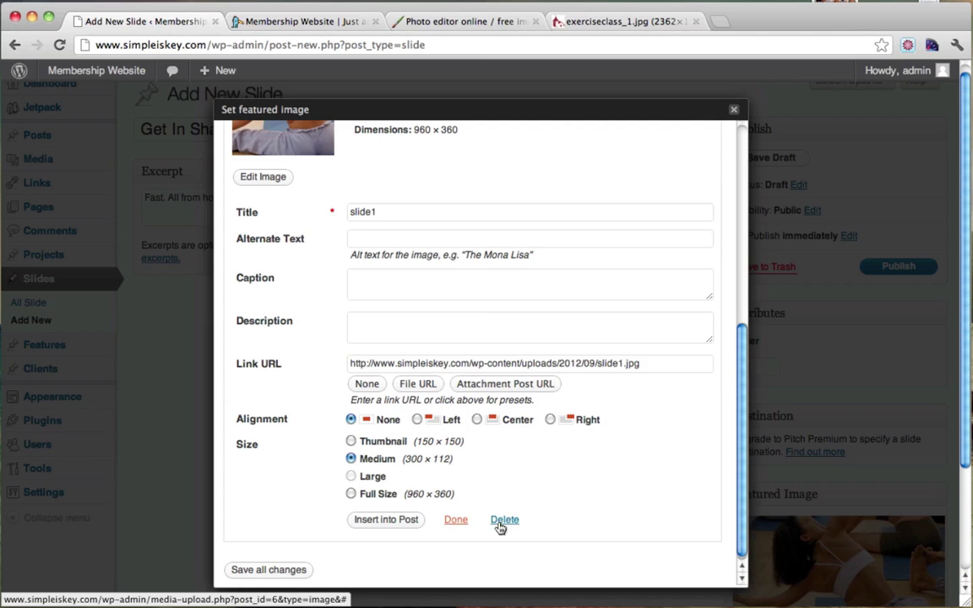
pyautogui.click(735, 110)
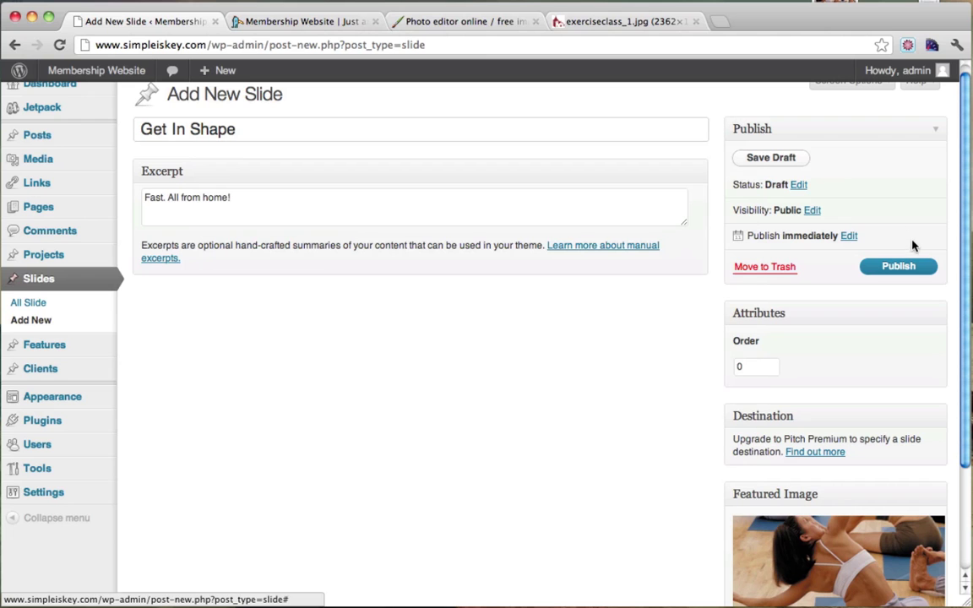
# Publish the Get In Shape slide and open the live site in a new tab
pyautogui.click(894, 272)
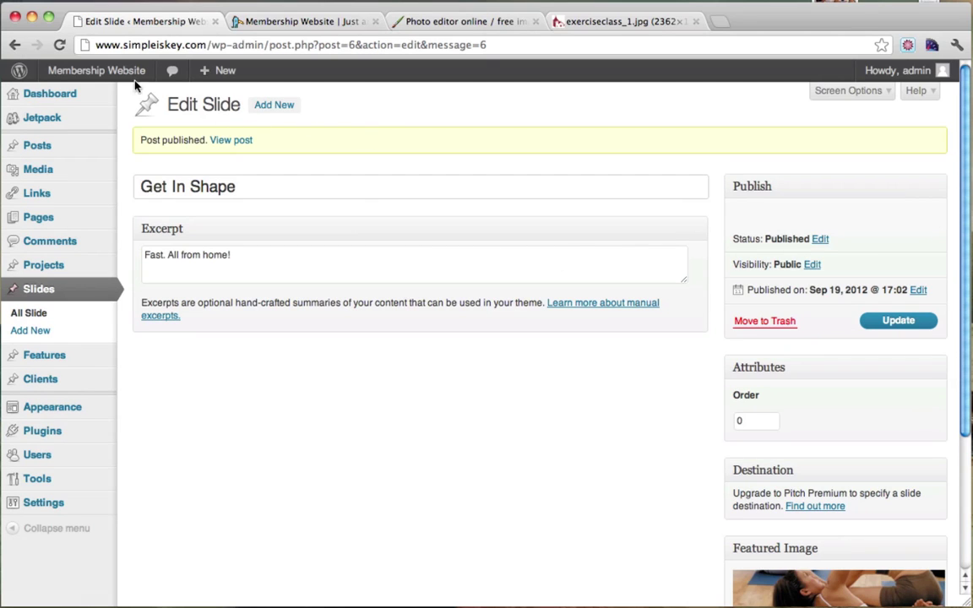
pyautogui.moveTo(114, 77)
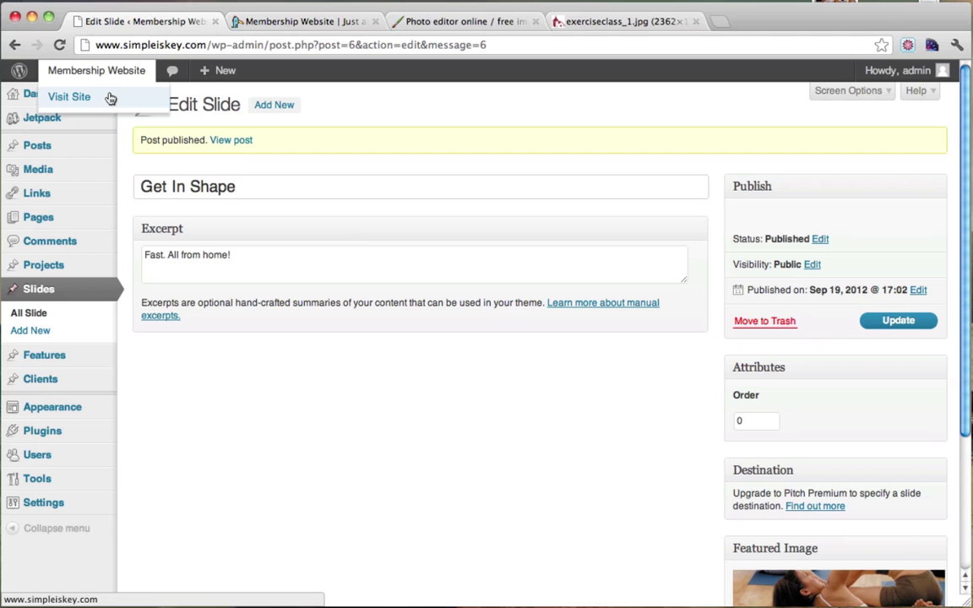
pyautogui.keyDown('super'); pyautogui.click(111, 98); pyautogui.keyUp('super')
# Check the yoga slide in the homepage slider, then return to the Edit Slide page
pyautogui.click(300, 21)
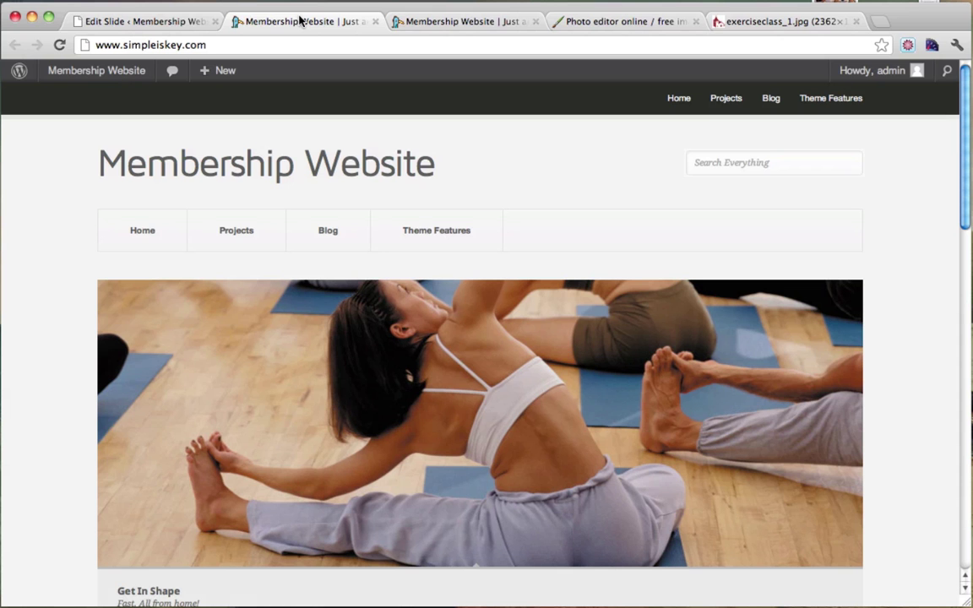
pyautogui.scroll(-3, 698, 240)
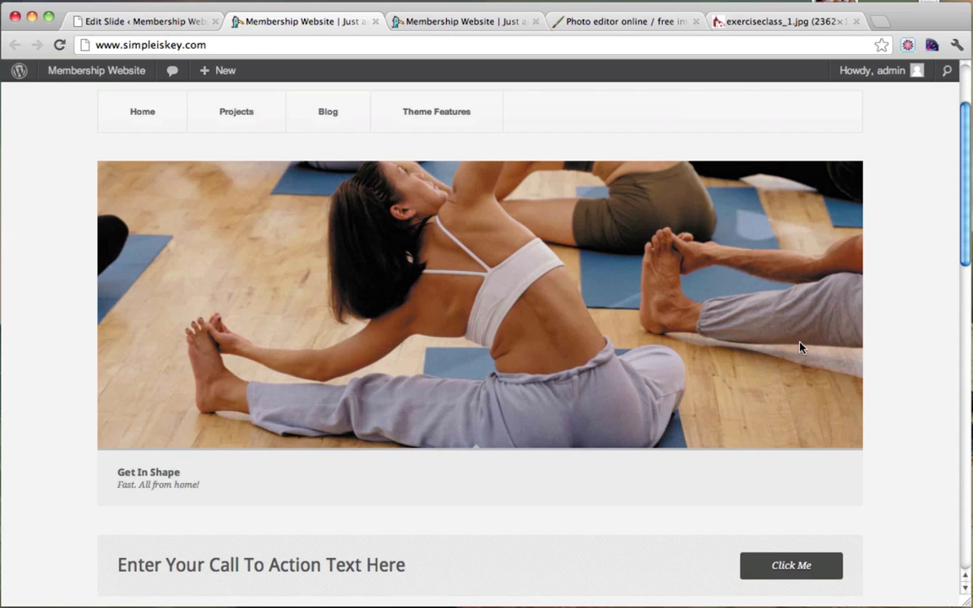
pyautogui.scroll(3, 801, 347)
pyautogui.scroll(-3, 234, 478)
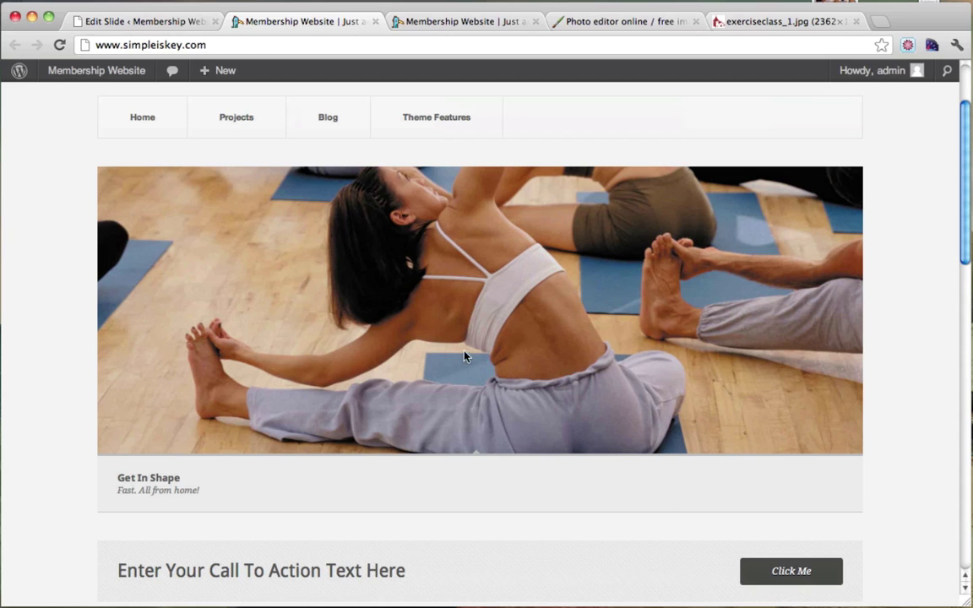
pyautogui.scroll(3, 528, 416)
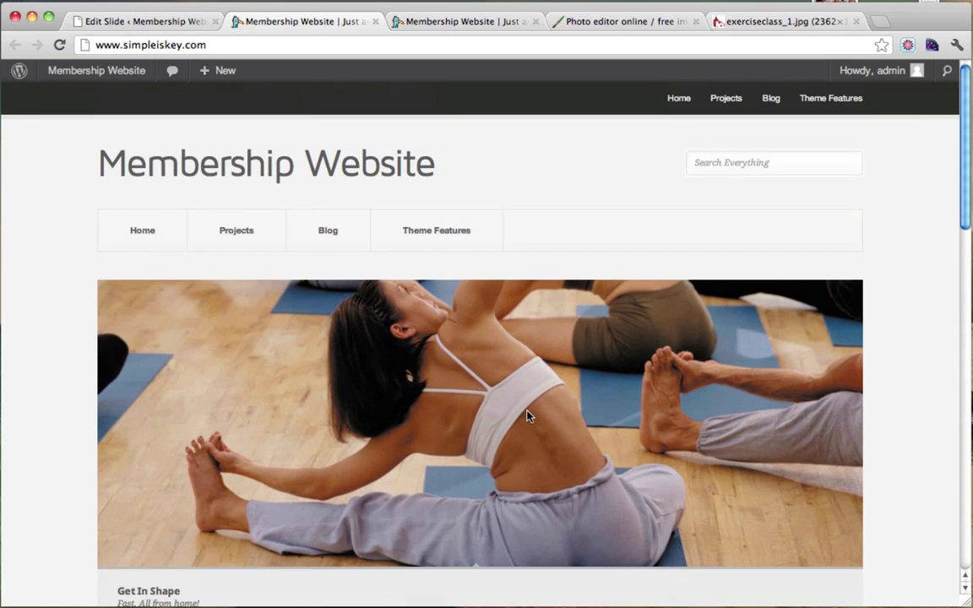
pyautogui.click(152, 21)
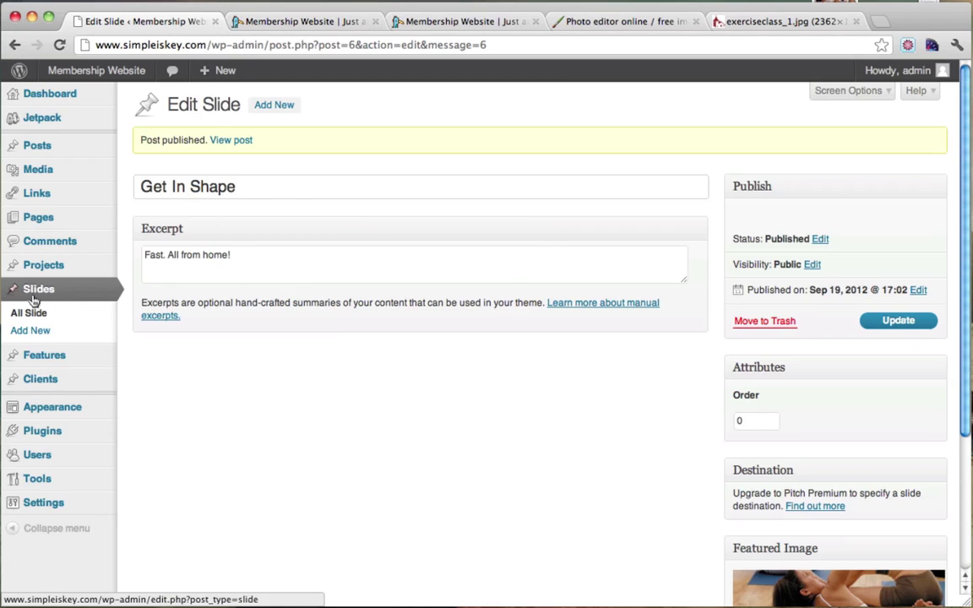
# Add a new slide titled 'Yes You Can' with a short motivational excerpt
pyautogui.click(39, 333)
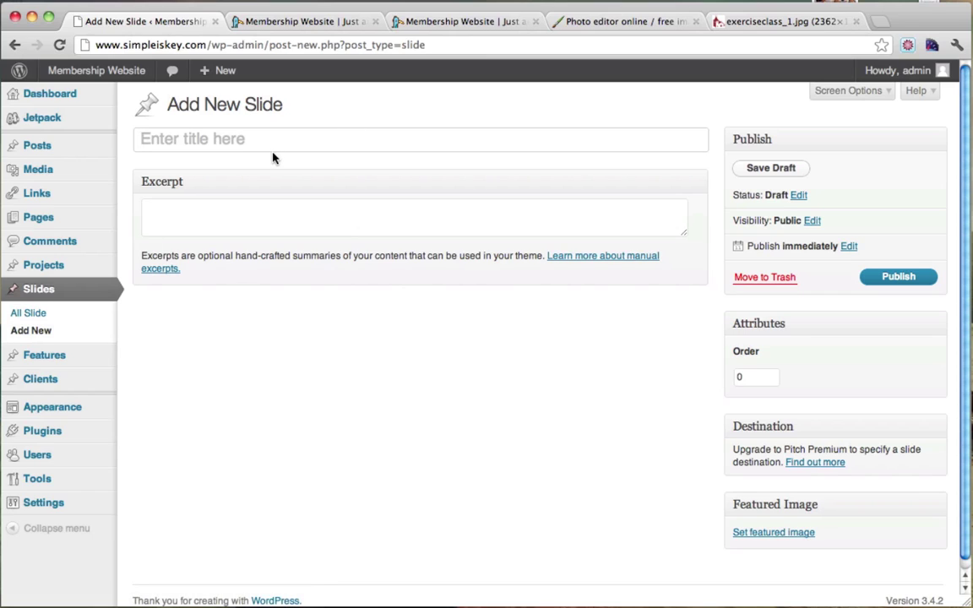
pyautogui.write('Yes You Can')
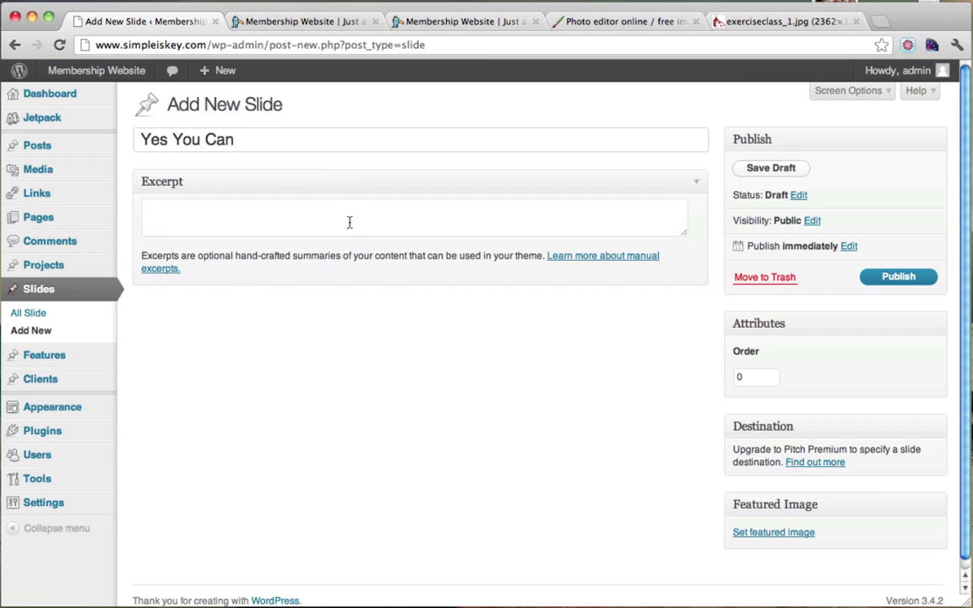
pyautogui.click(261, 204)
pyautogui.write('If')
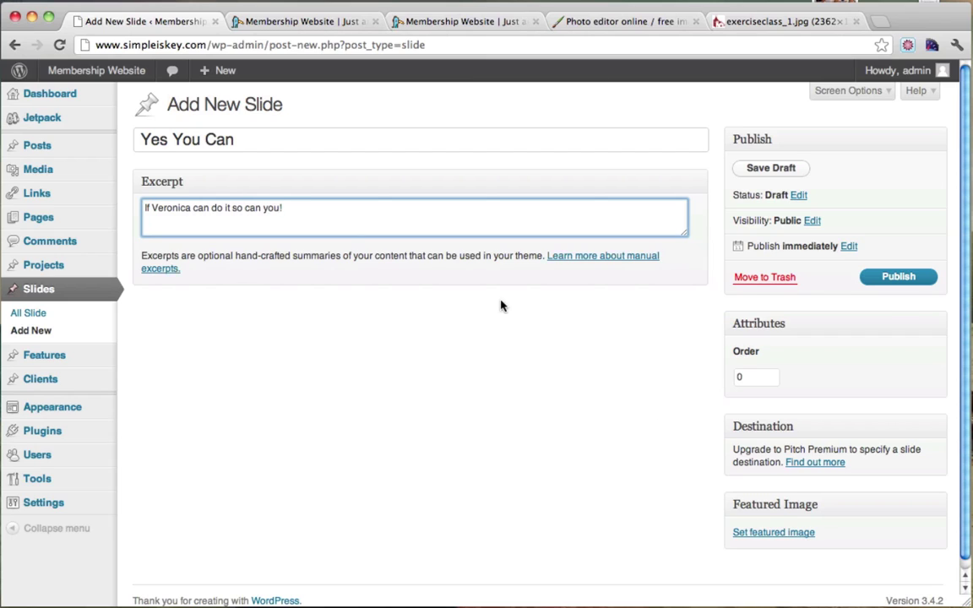
# Upload slide3.jpg from the Thumbnails folder as the slide's featured image
pyautogui.click(769, 532)
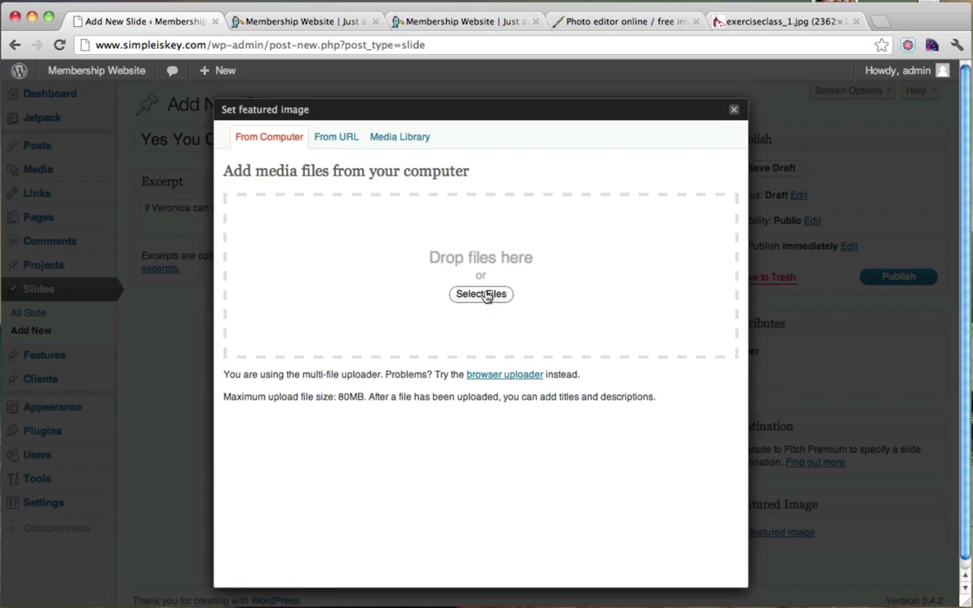
pyautogui.click(469, 297)
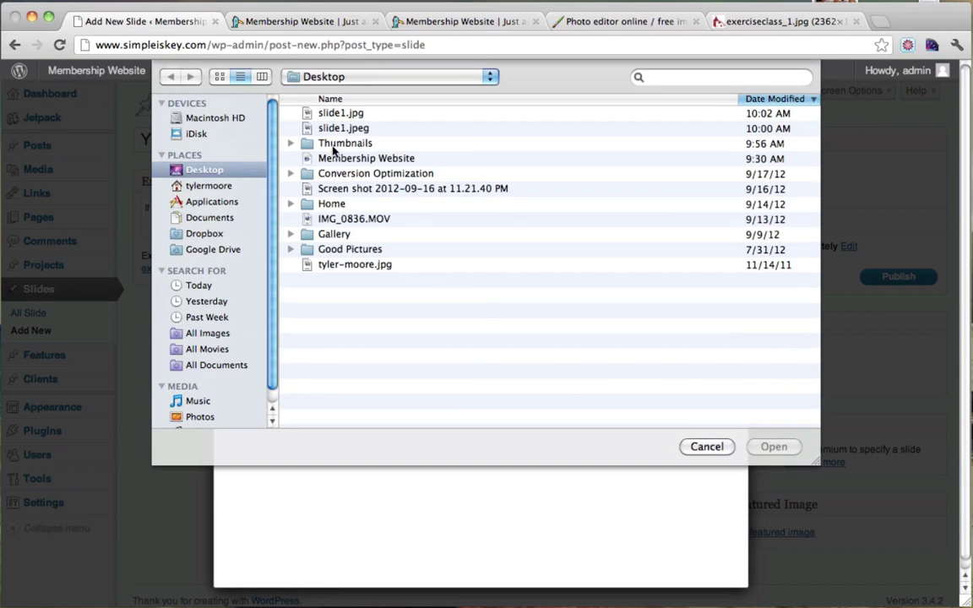
pyautogui.doubleClick(334, 144)
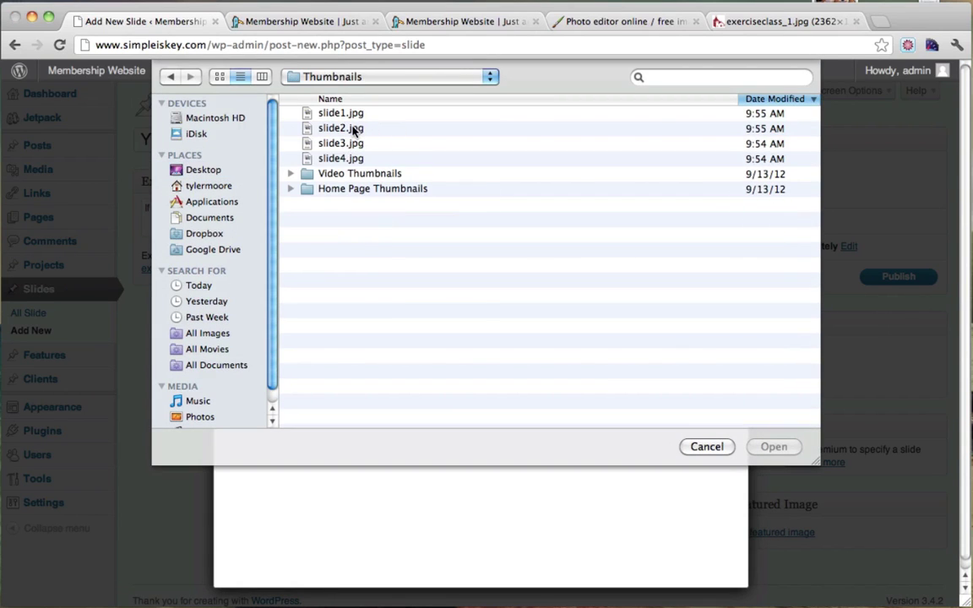
pyautogui.click(218, 77)
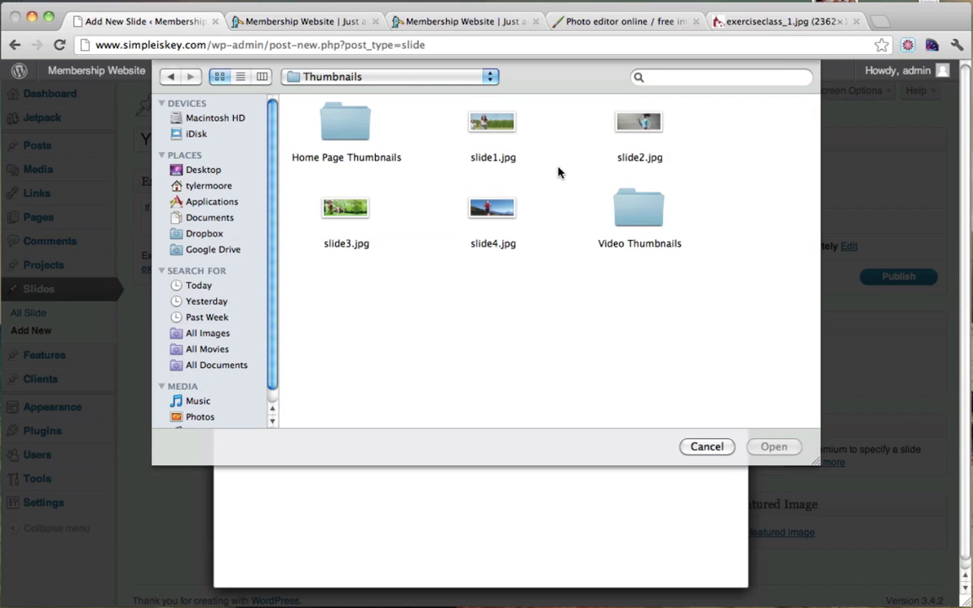
pyautogui.click(342, 213)
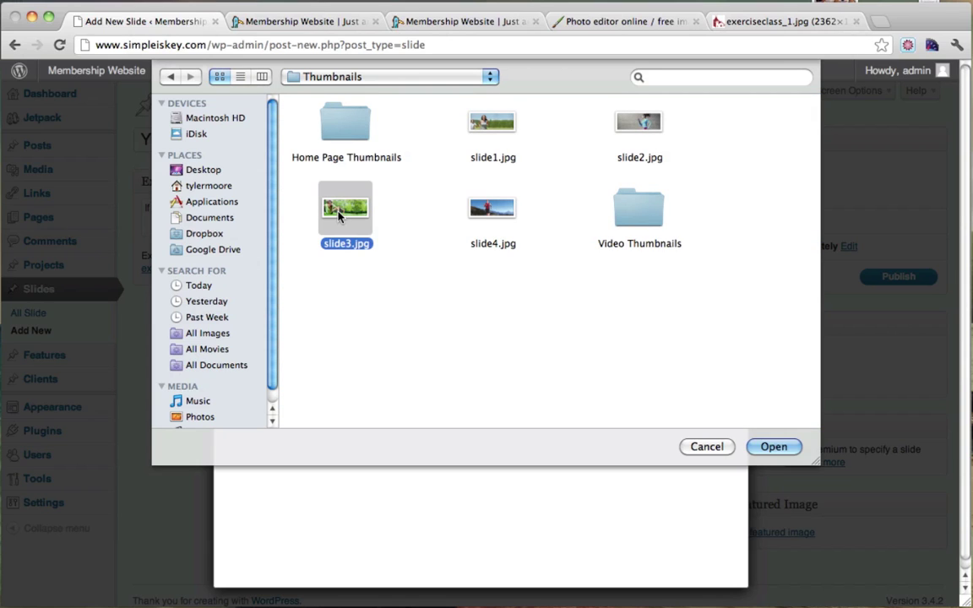
pyautogui.click(775, 447)
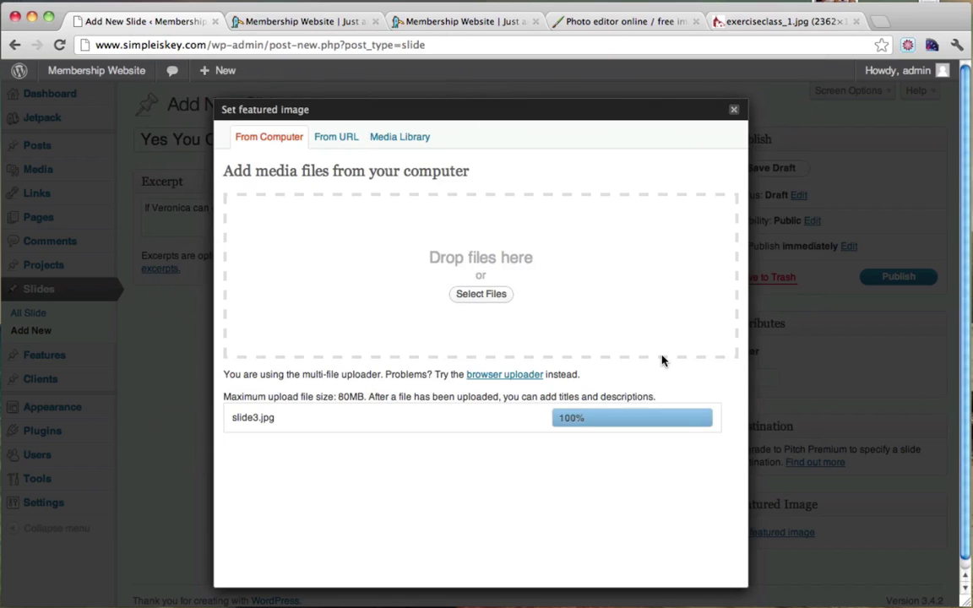
# Confirm slide3.jpg as featured image and publish the Yes You Can slide
pyautogui.scroll(-10, 662, 359)
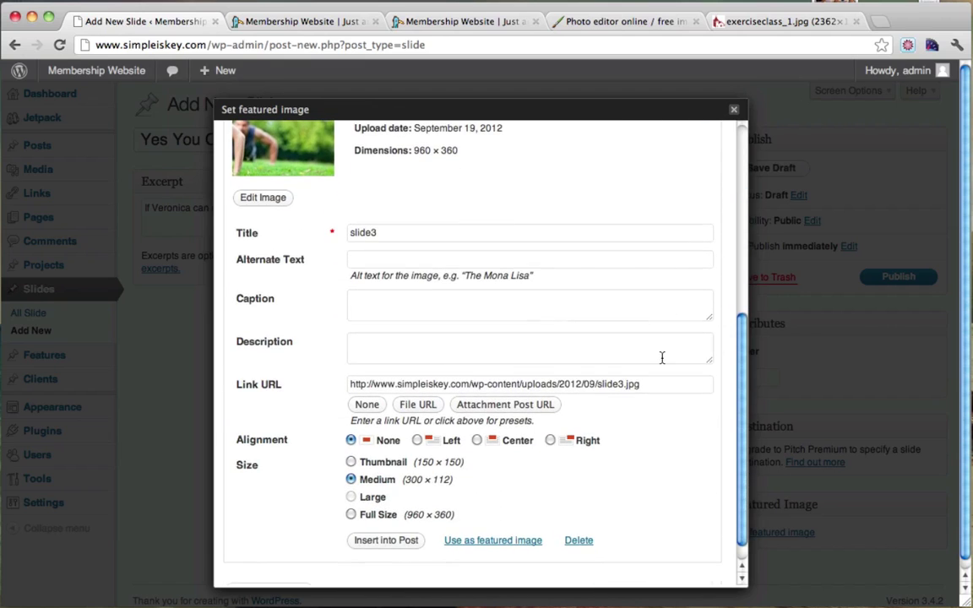
pyautogui.click(478, 543)
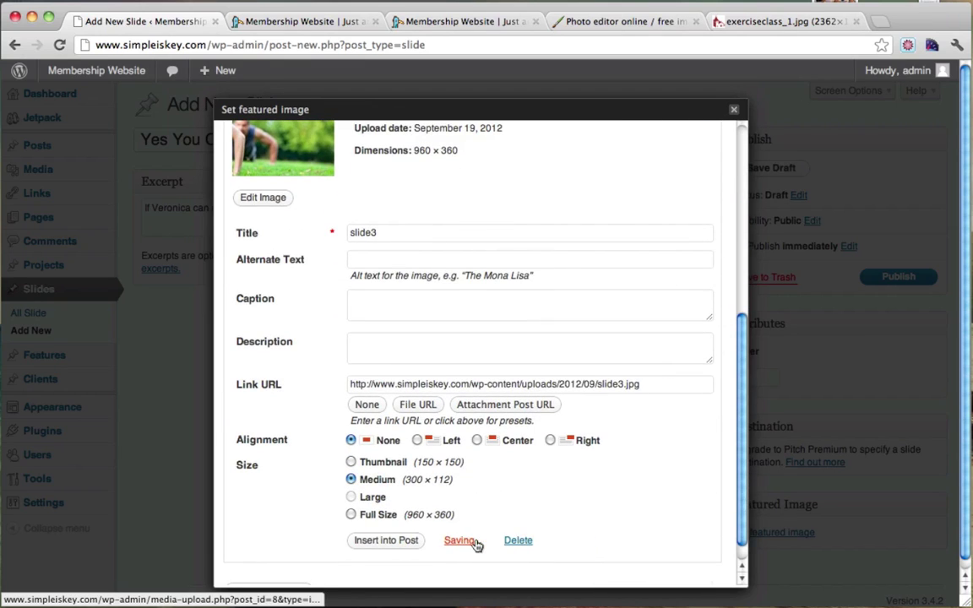
pyautogui.click(734, 111)
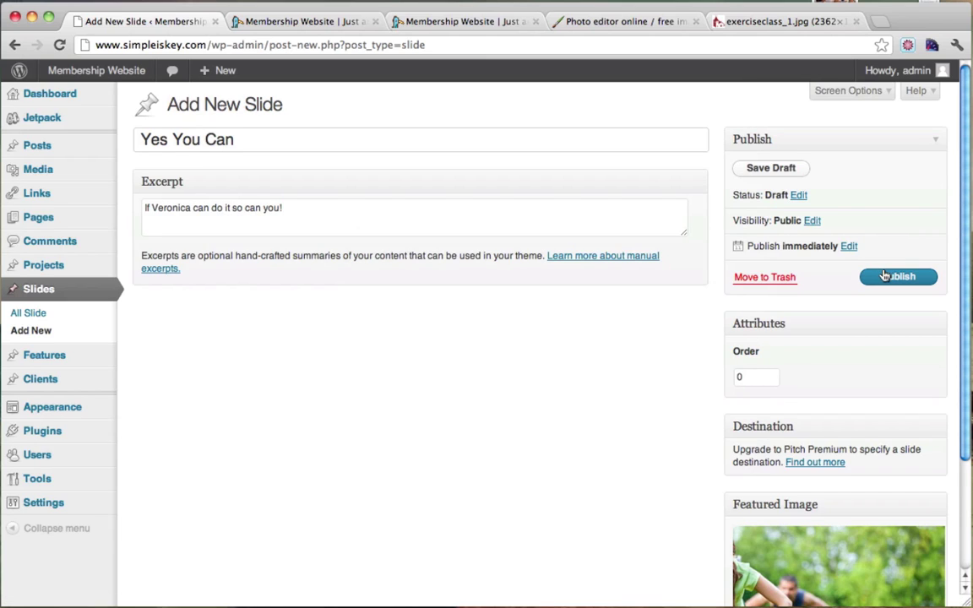
pyautogui.click(884, 276)
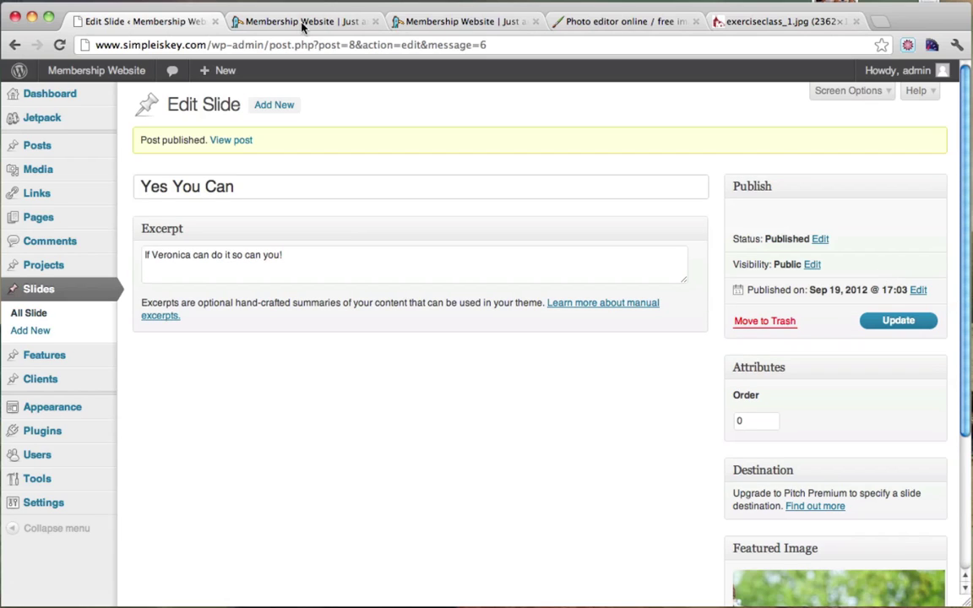
pyautogui.click(302, 22)
# Reload the homepage to see the Yes You Can slide, then close the Pixlr editor tab
pyautogui.click(60, 46)
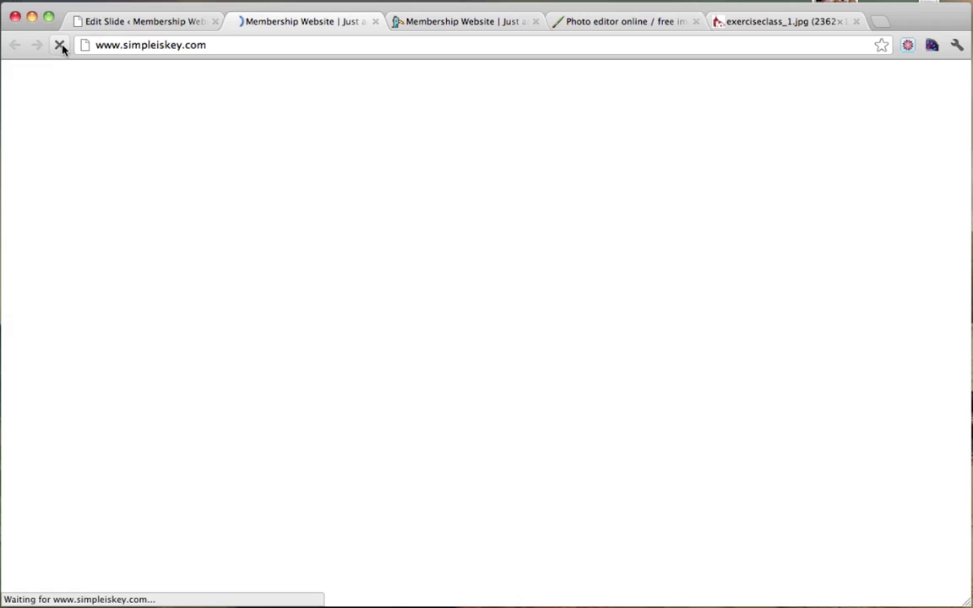
pyautogui.scroll(-4, 330, 226)
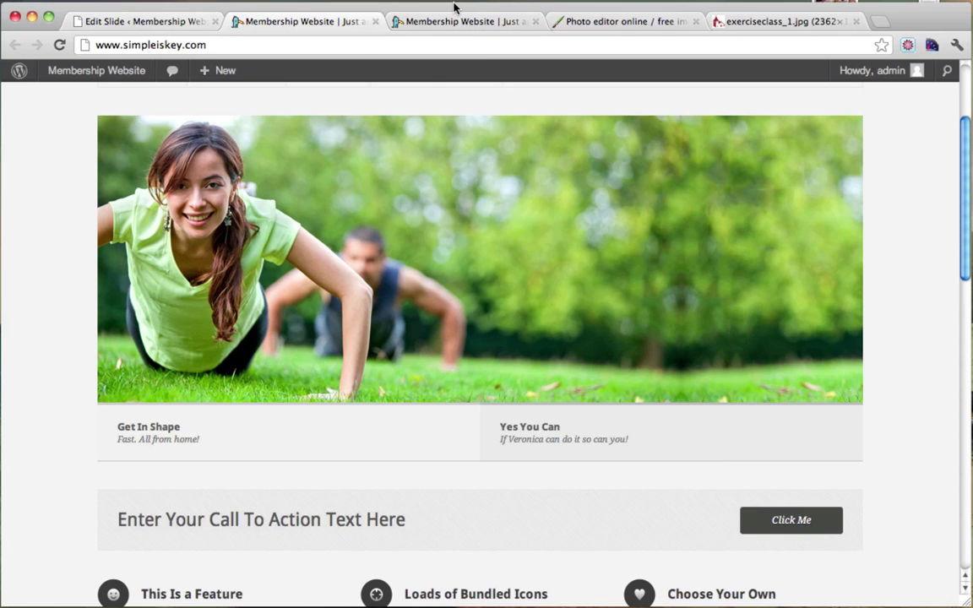
pyautogui.click(473, 24)
pyautogui.click(534, 26)
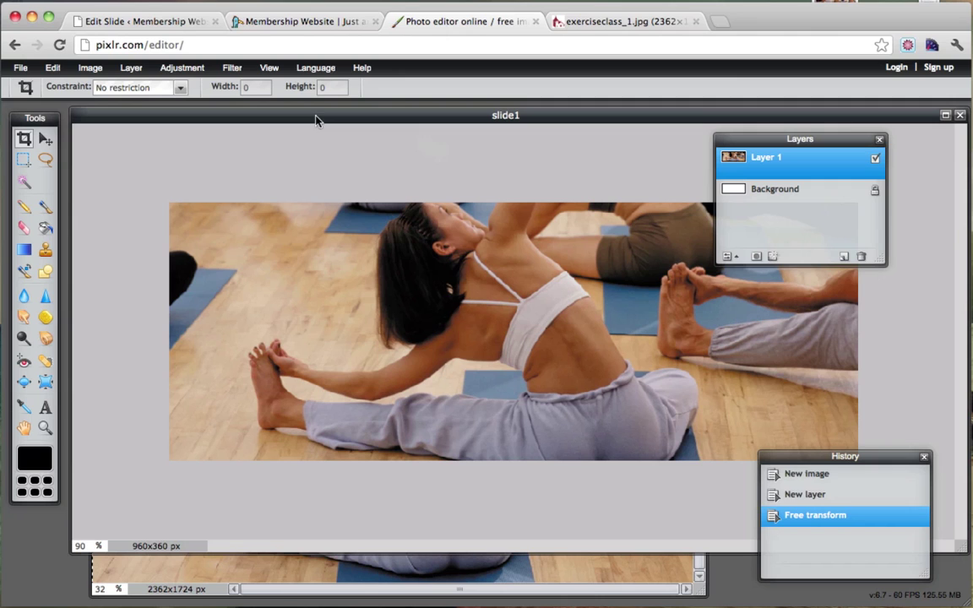
pyautogui.click(534, 22)
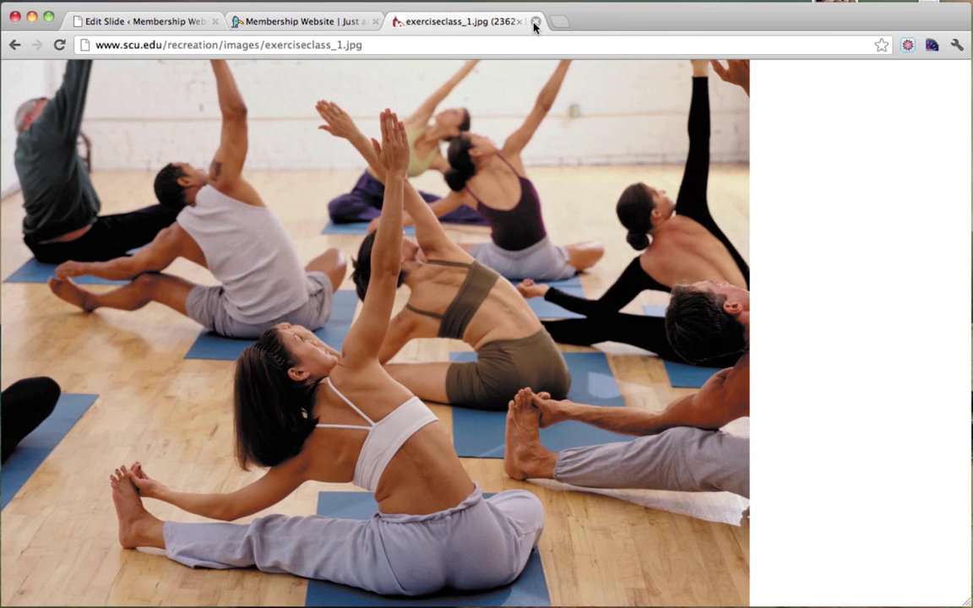
# Close the exerciseclass_1.jpg tab and go back to the Yes You Can Edit Slide page
pyautogui.click(535, 22)
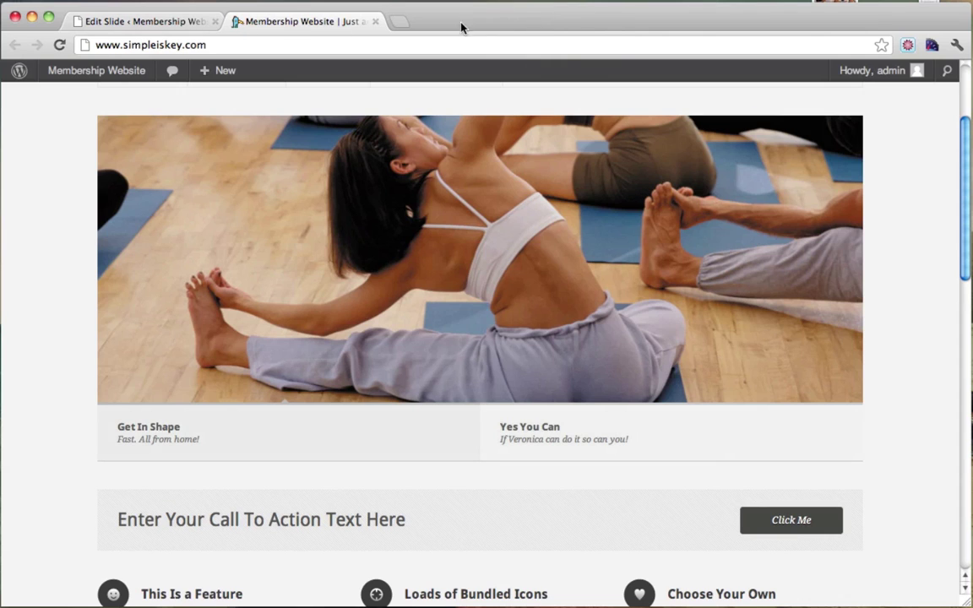
pyautogui.click(127, 26)
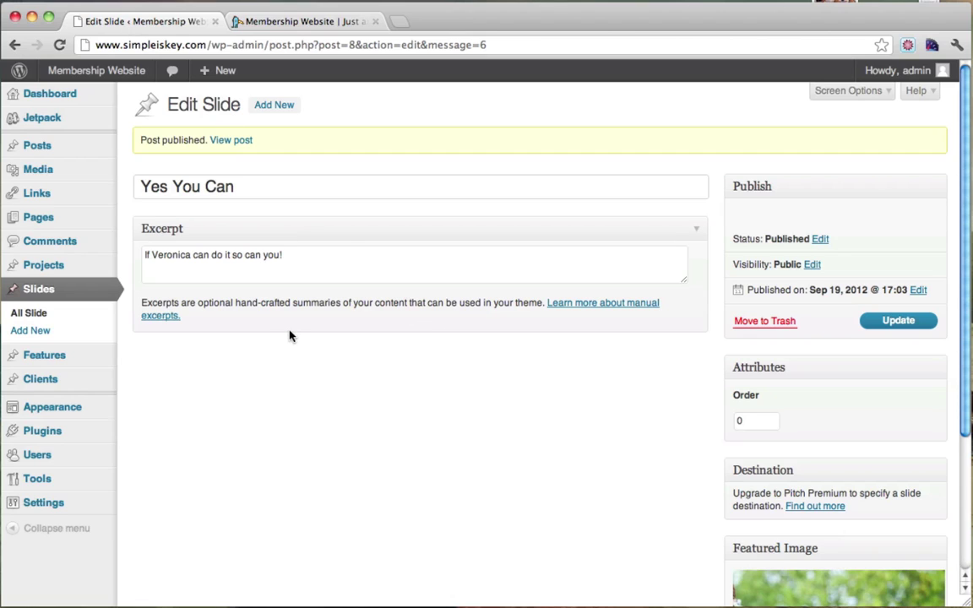
# Add a new slide titled 'Experience' with the excerpt 'A healthy lifestyle'
pyautogui.click(281, 106)
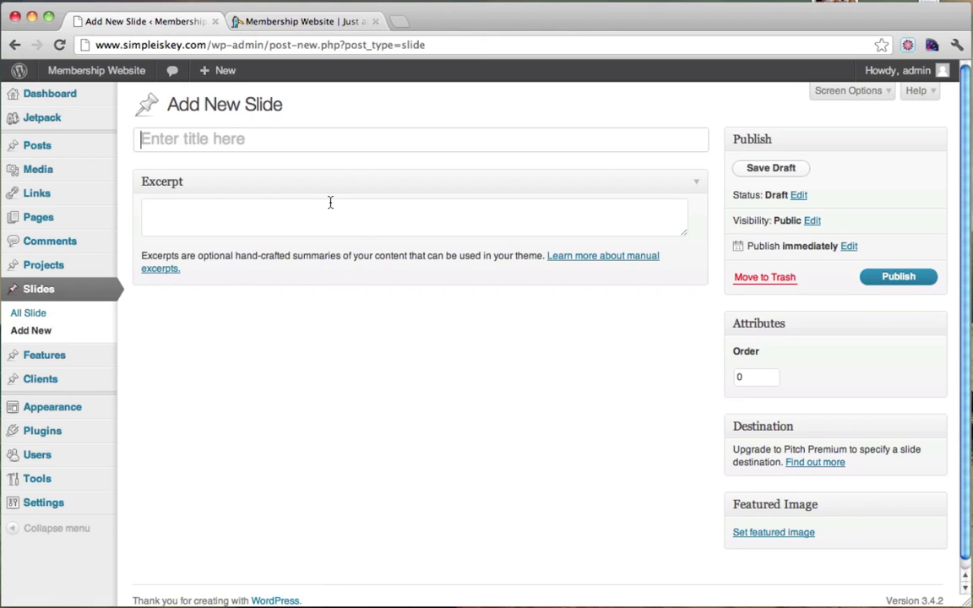
pyautogui.write('E')
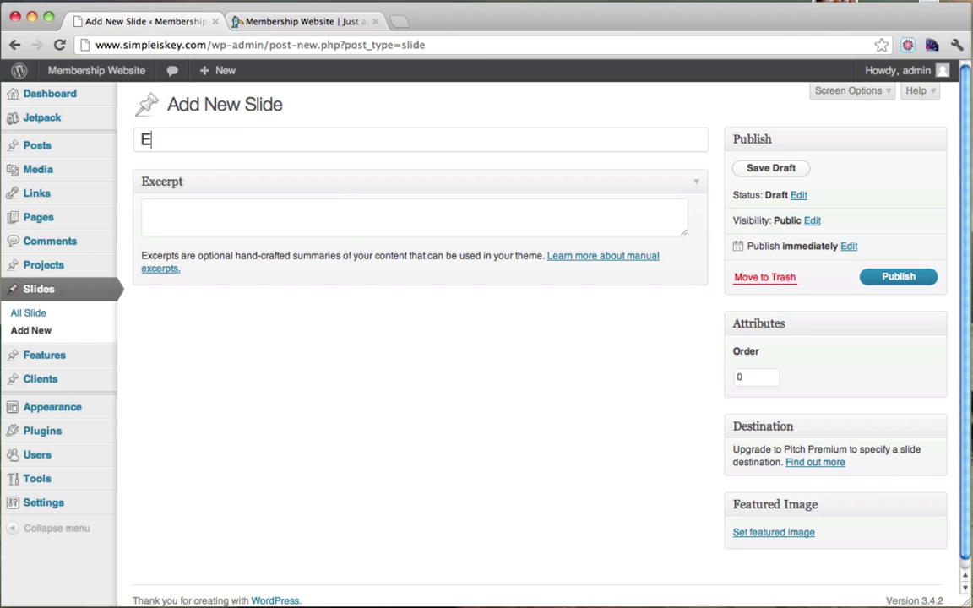
pyautogui.write('xperience')
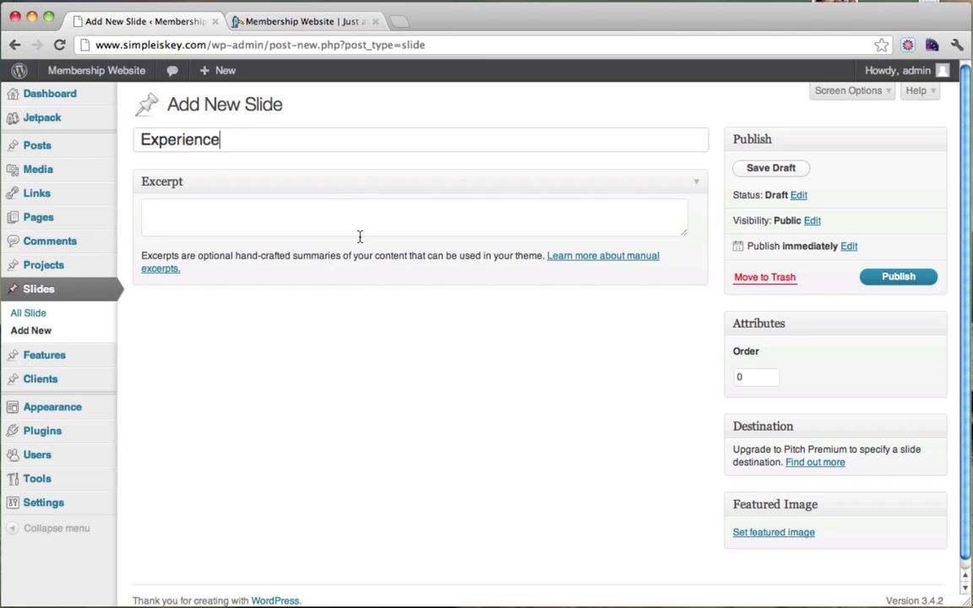
pyautogui.click(306, 226)
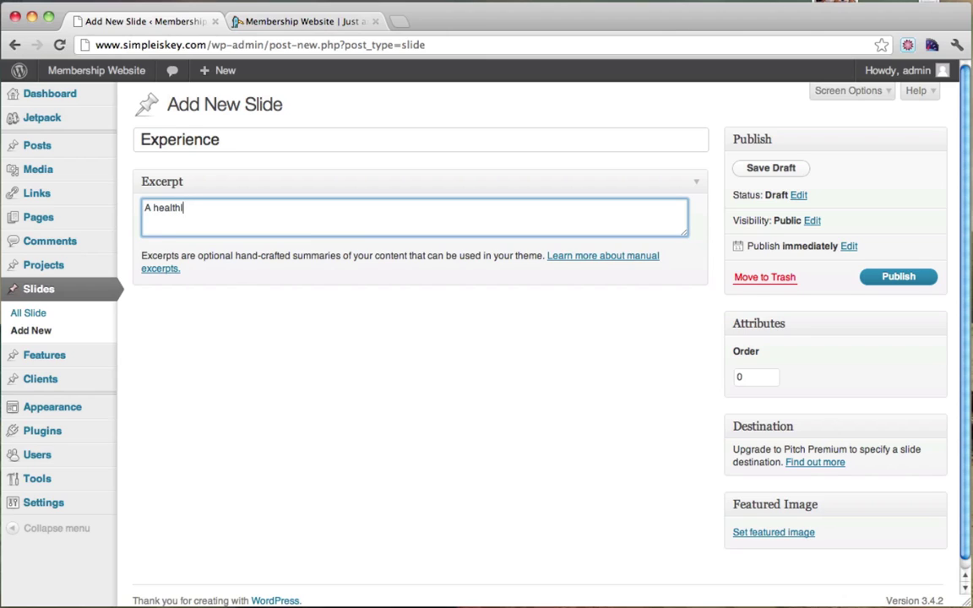
pyautogui.write('A healthly')
pyautogui.rightClick(178, 207)
pyautogui.click(217, 224)
# Set slide2.jpg as the featured image and publish the Experience slide
pyautogui.click(764, 534)
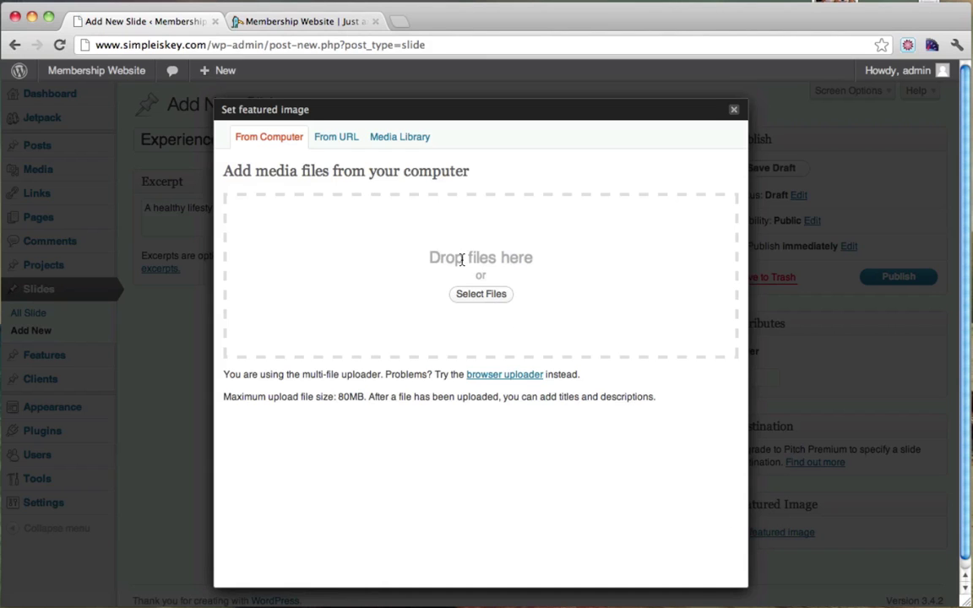
pyautogui.click(478, 295)
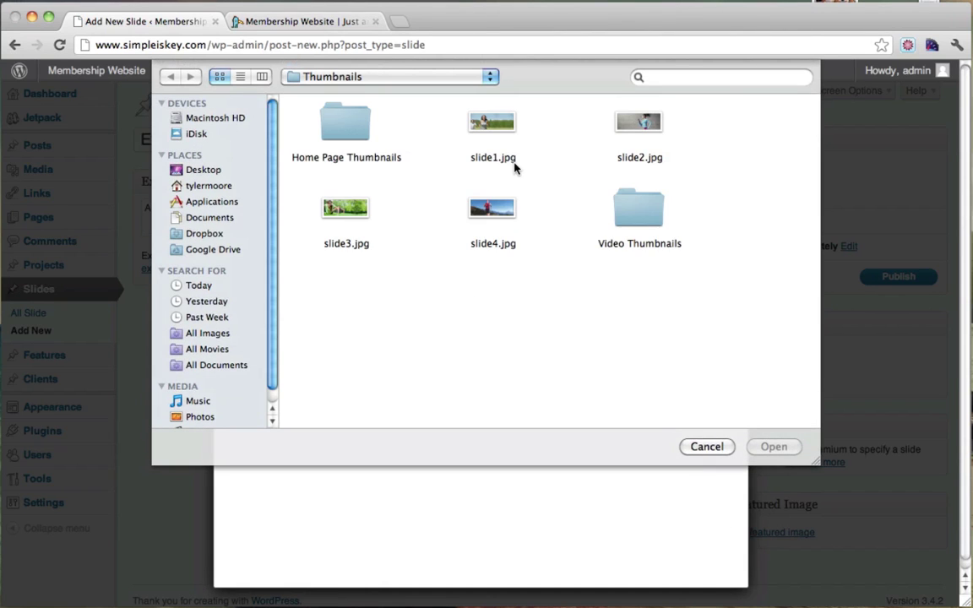
pyautogui.click(627, 131)
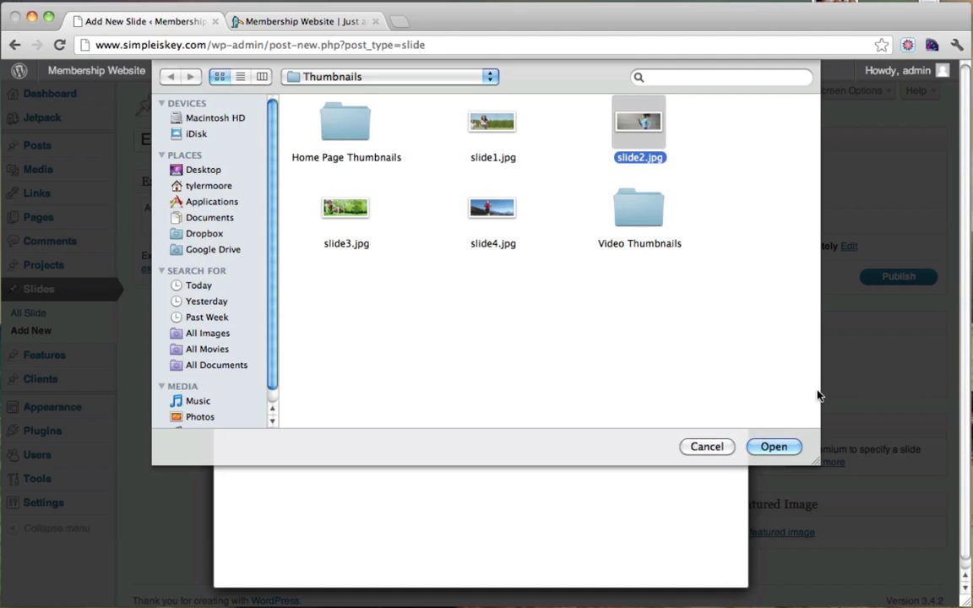
pyautogui.click(774, 446)
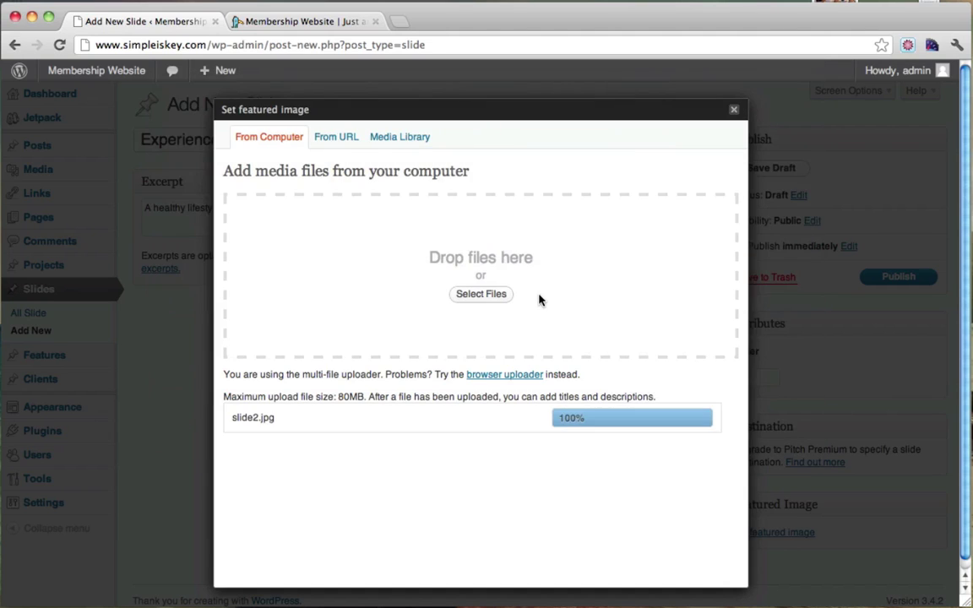
pyautogui.scroll(-5, 539, 300)
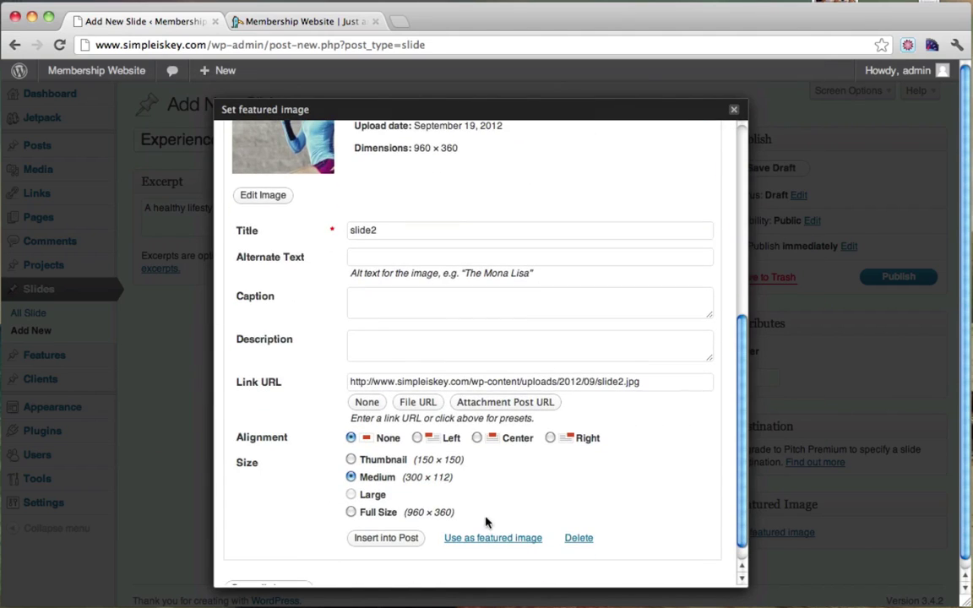
pyautogui.click(467, 537)
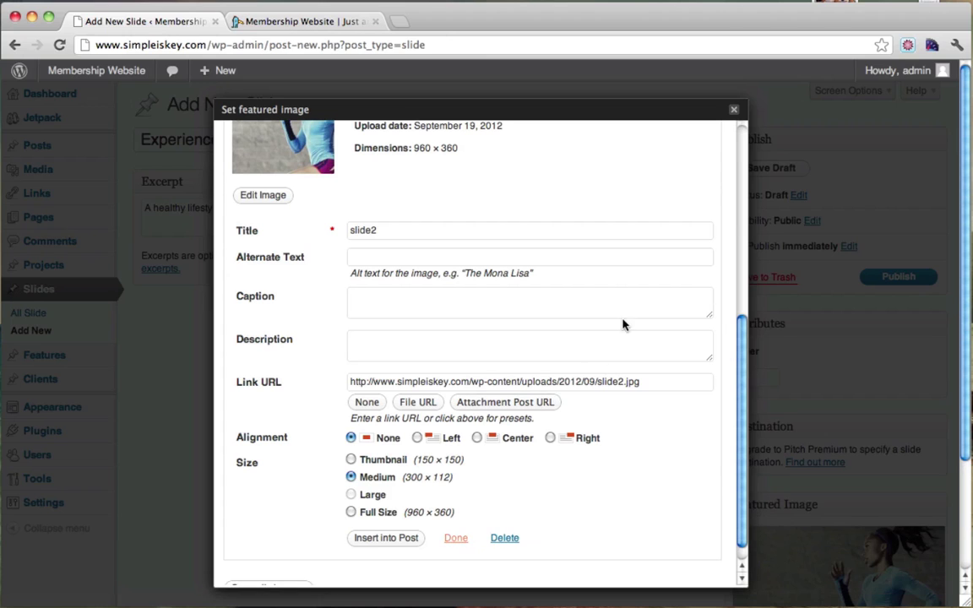
pyautogui.click(733, 109)
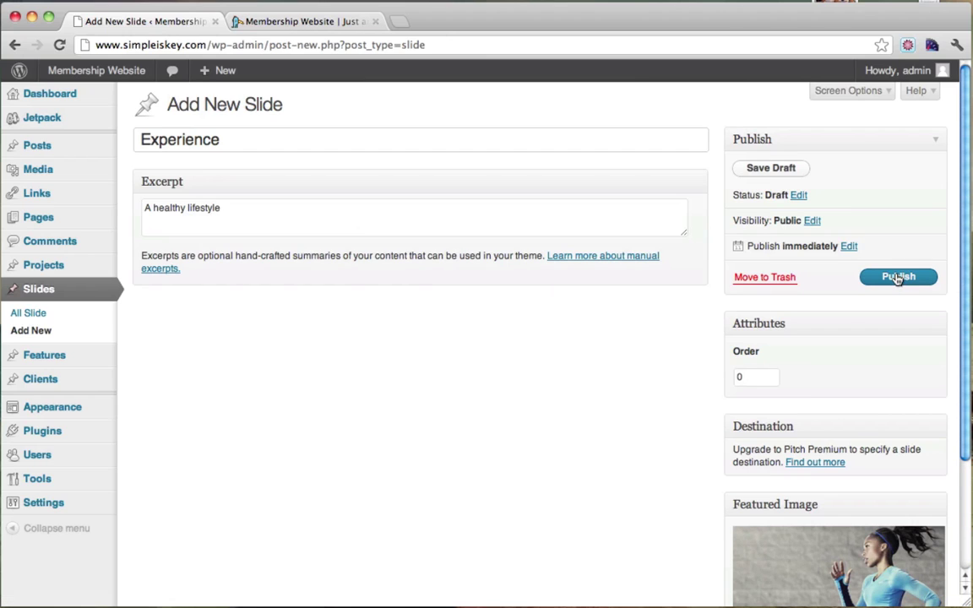
pyautogui.click(898, 279)
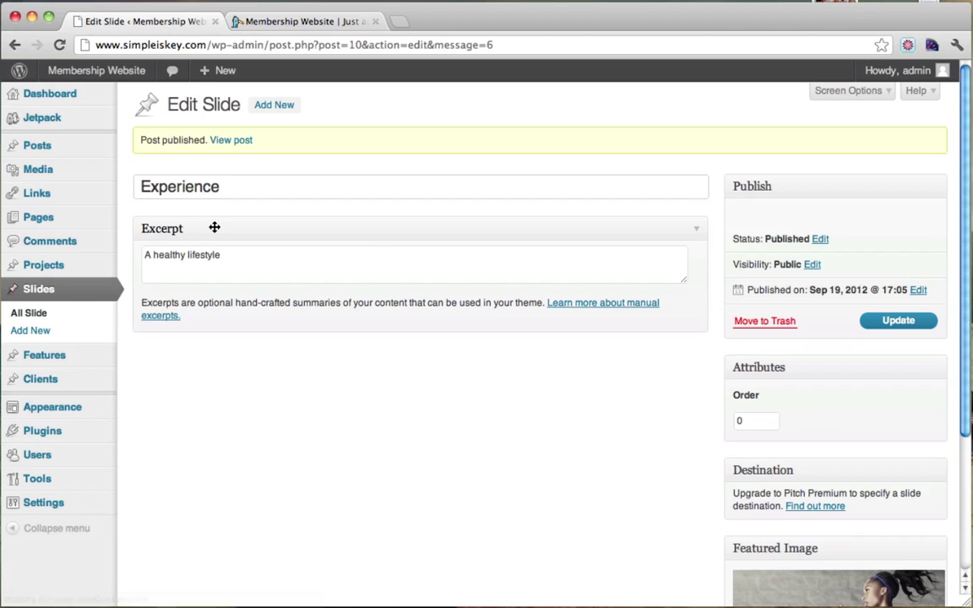
# Add a new slide titled 'Free Trial' with the excerpt 'Join Today, Get In Shape'
pyautogui.click(269, 108)
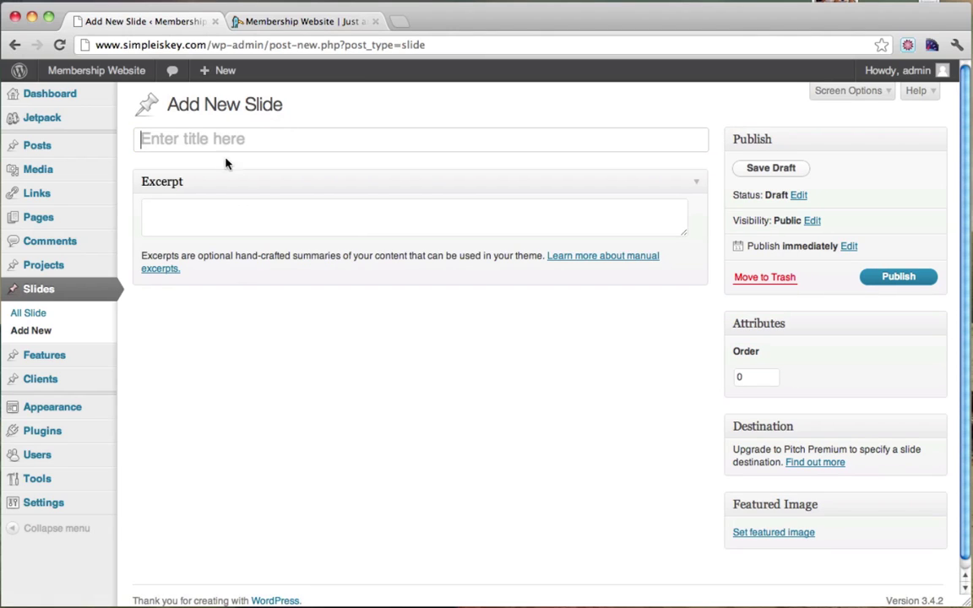
pyautogui.click(243, 146)
pyautogui.write('Free T')
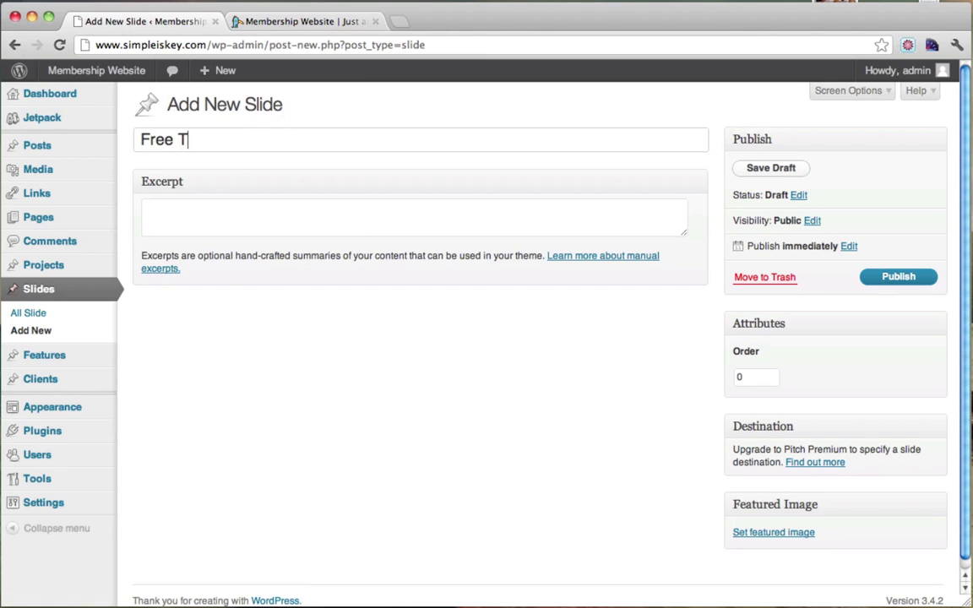
pyautogui.write('rial')
pyautogui.click(296, 224)
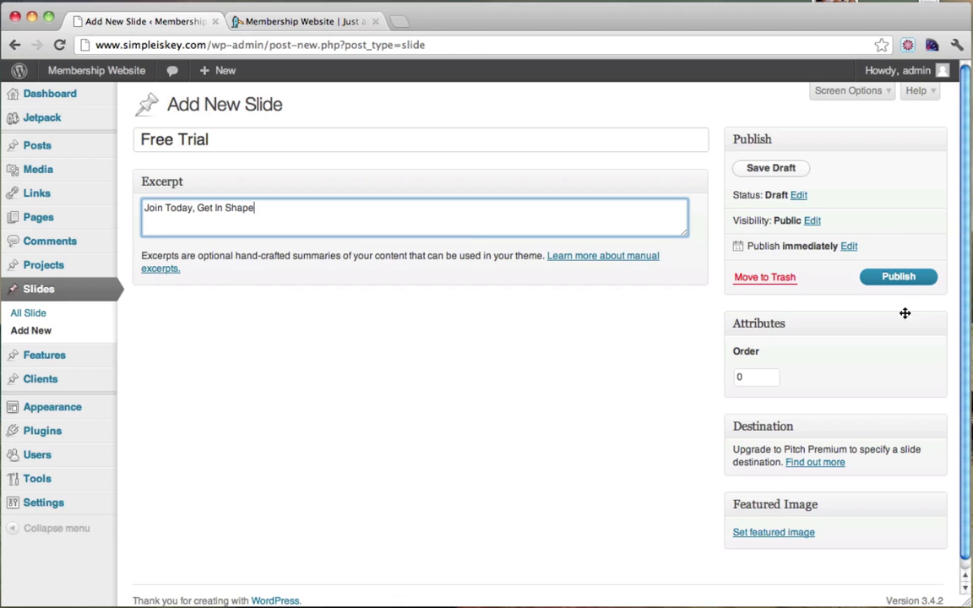
pyautogui.scroll(-1, 906, 315)
# Upload slide1.jpg through the slide's Set featured image dialog
pyautogui.click(766, 524)
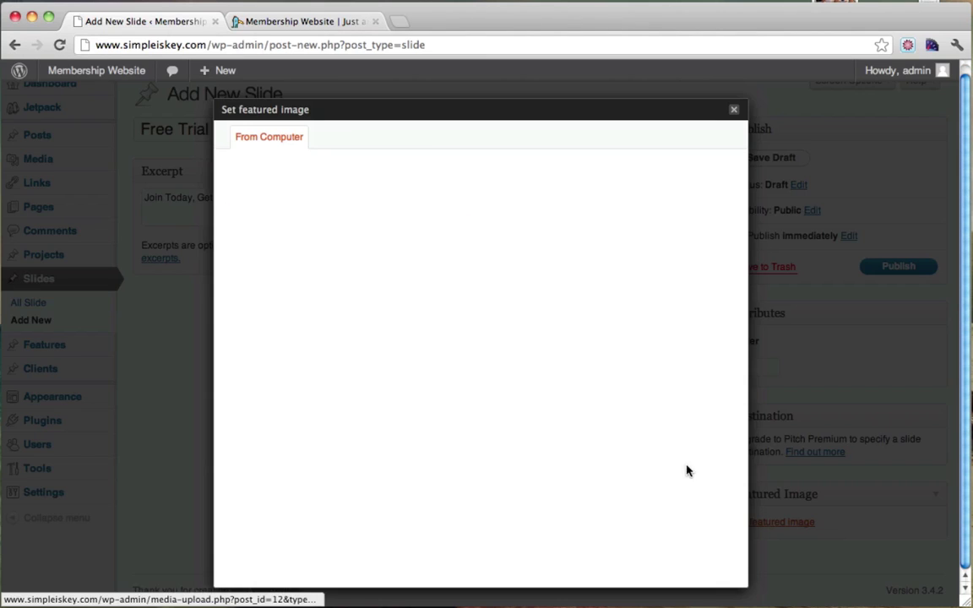
pyautogui.click(483, 296)
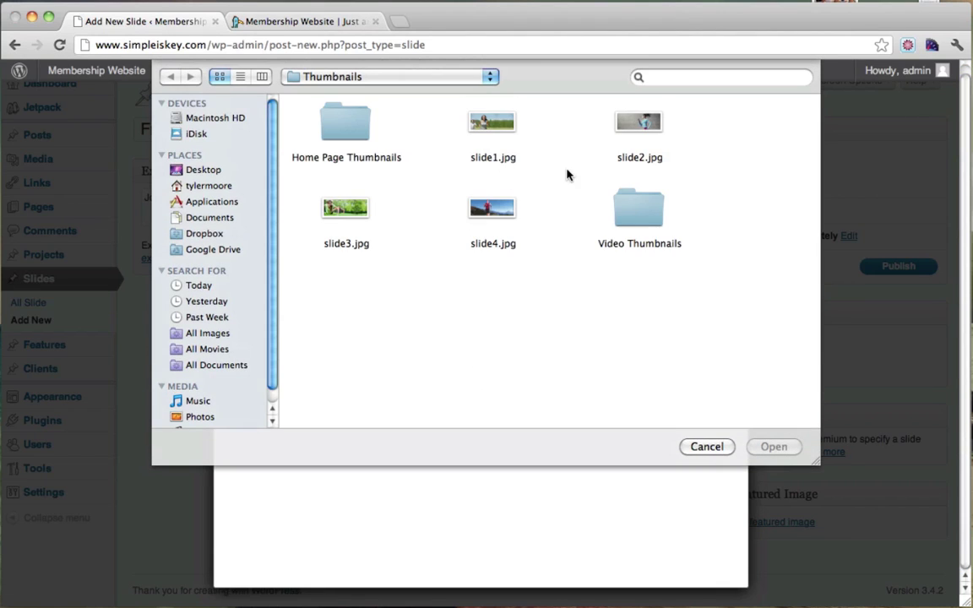
pyautogui.click(493, 128)
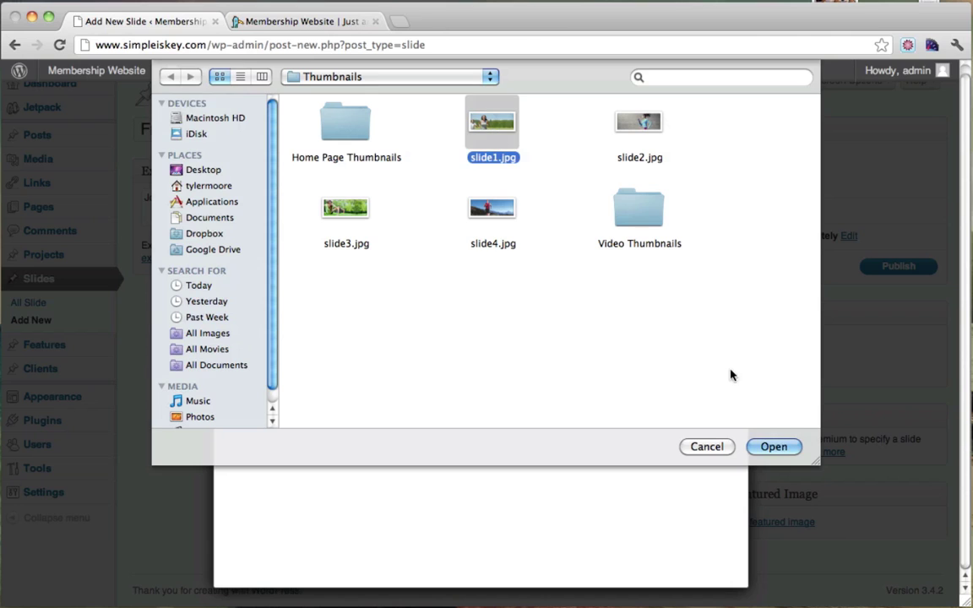
pyautogui.click(774, 447)
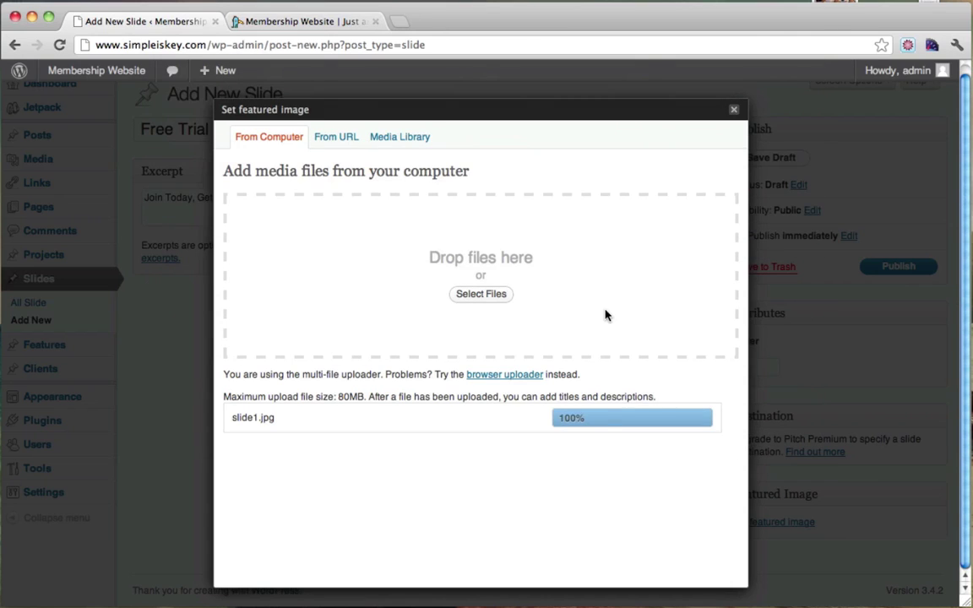
# Use slide1.jpg as featured image and publish the Free Trial slide
pyautogui.scroll(-5, 605, 314)
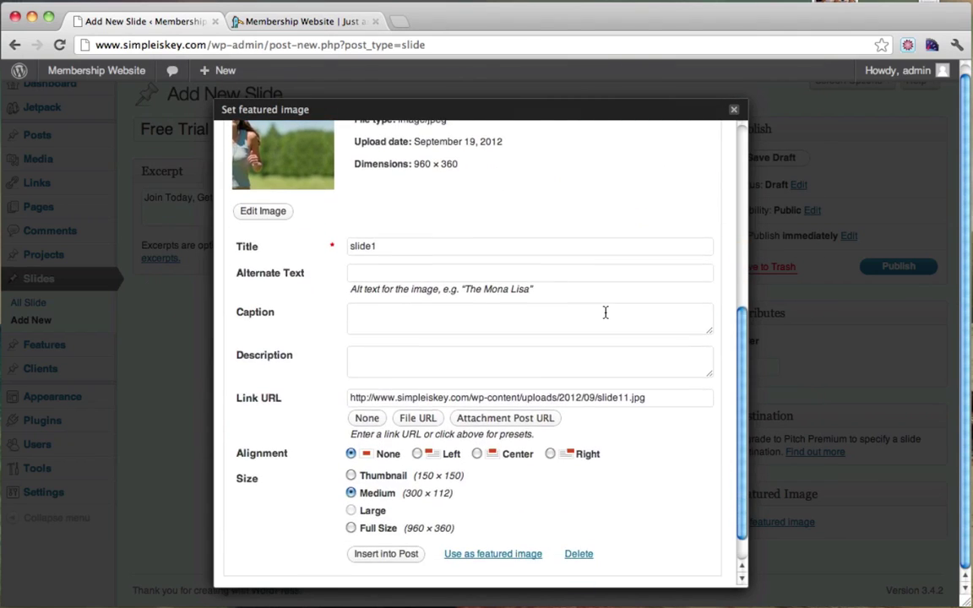
pyautogui.scroll(-2, 605, 314)
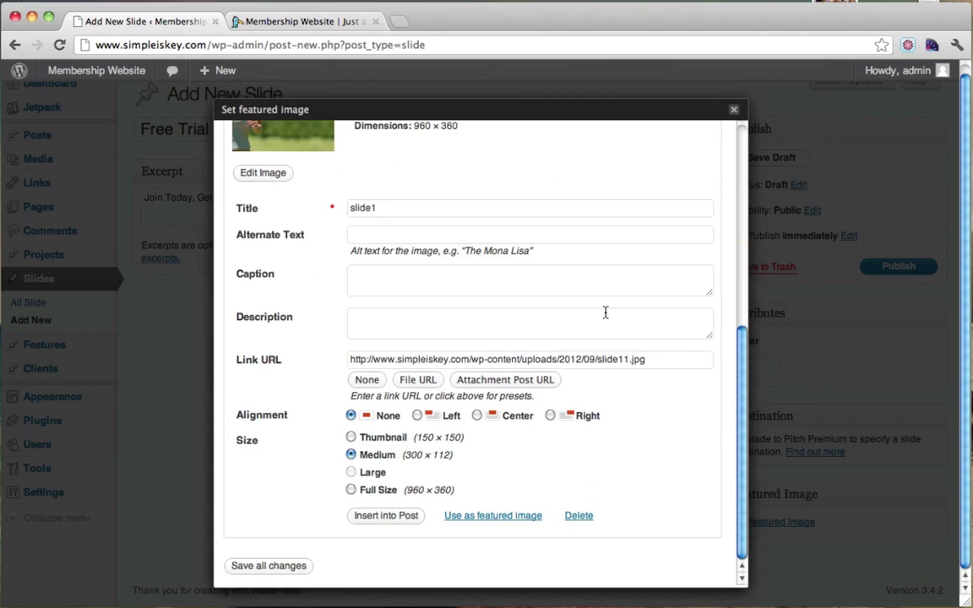
pyautogui.click(494, 514)
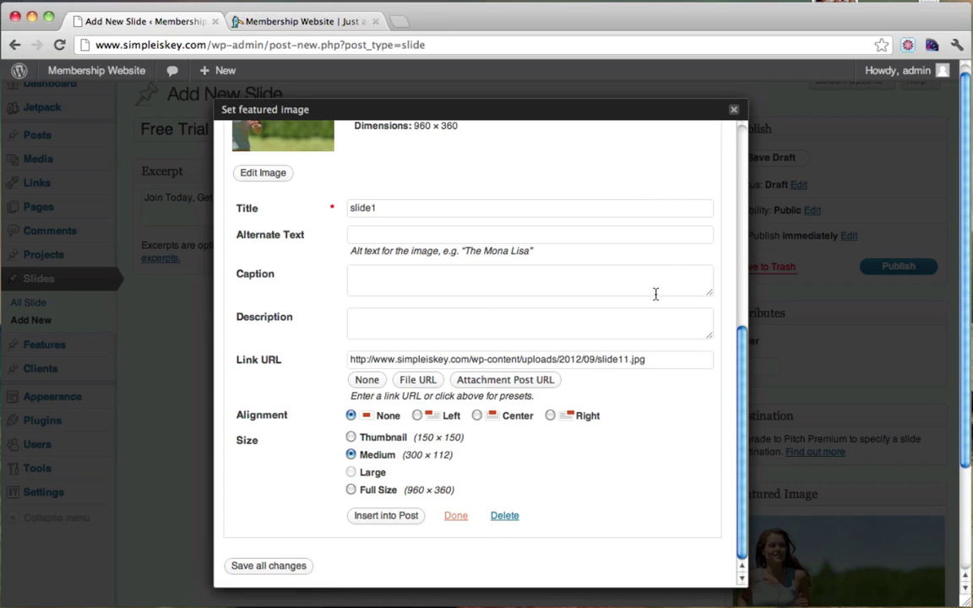
pyautogui.click(735, 109)
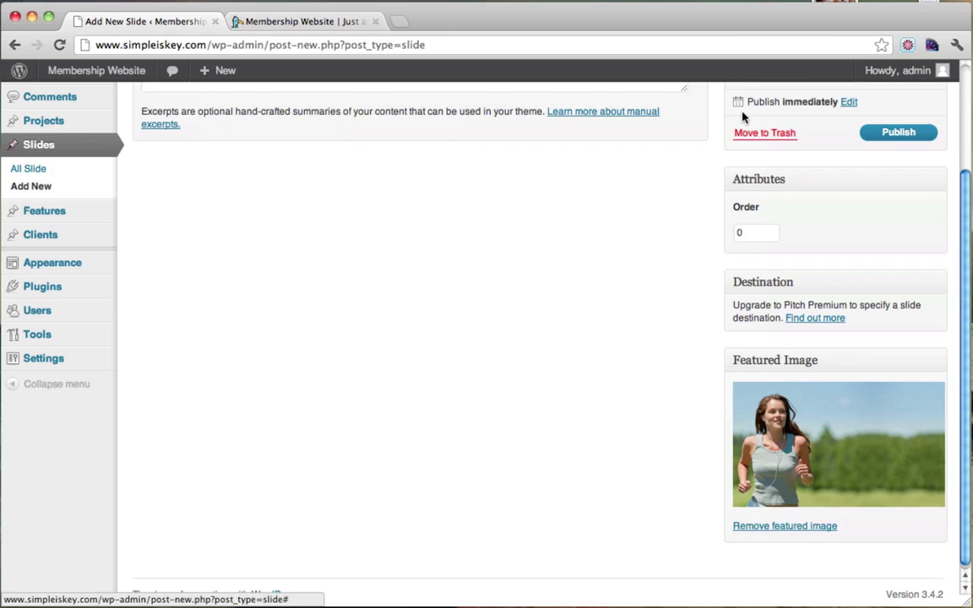
pyautogui.click(896, 141)
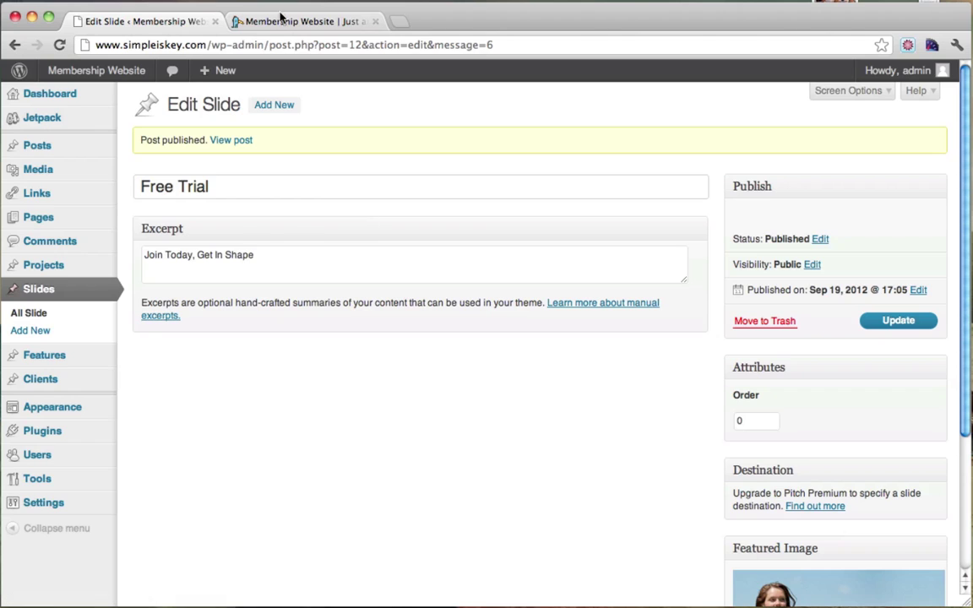
pyautogui.click(282, 19)
# Reload the homepage and step through the Yes You Can, Experience and Free Trial slides
pyautogui.click(58, 46)
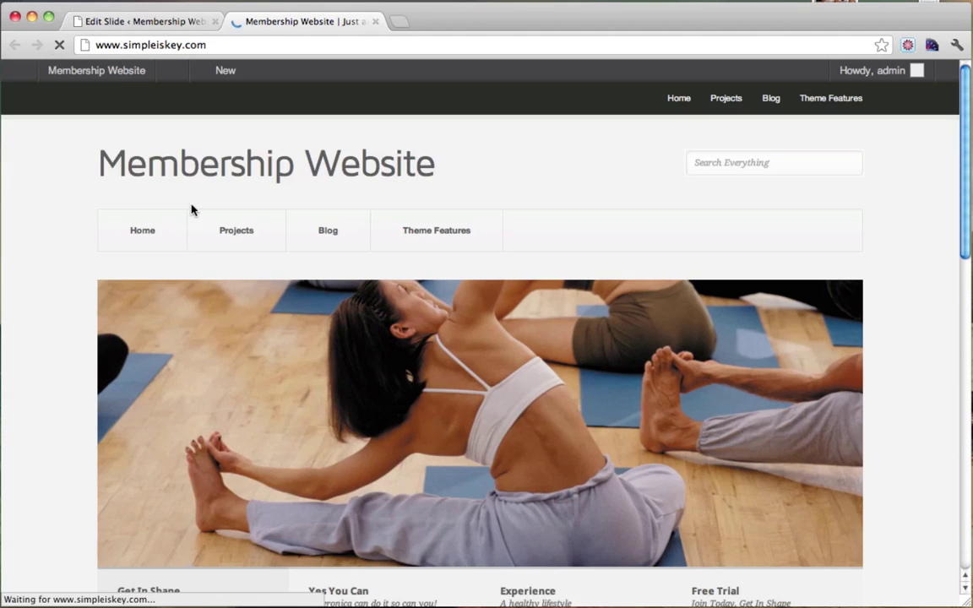
pyautogui.scroll(-1, 392, 224)
pyautogui.scroll(5, 391, 224)
pyautogui.scroll(-4, 392, 224)
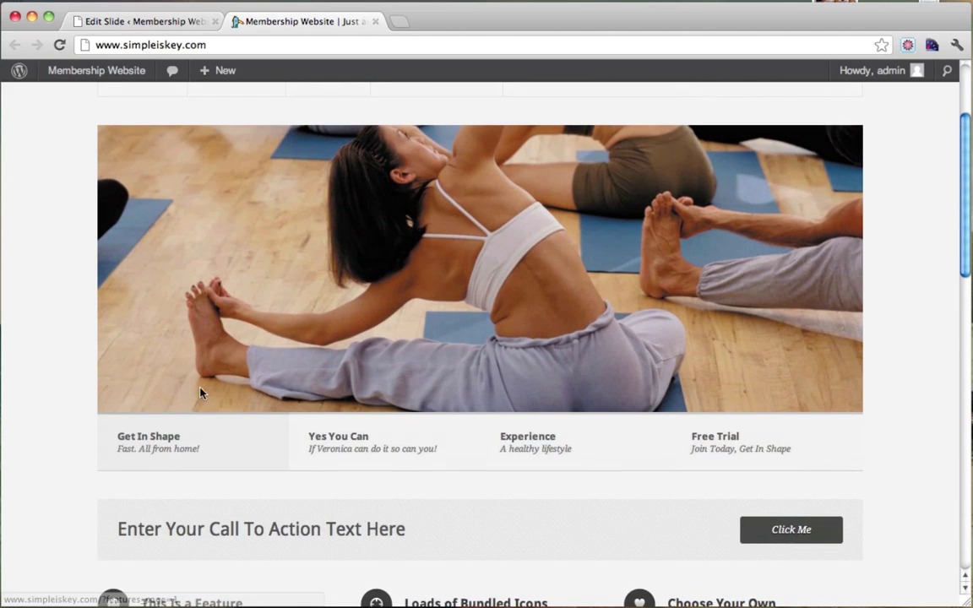
pyautogui.click(357, 446)
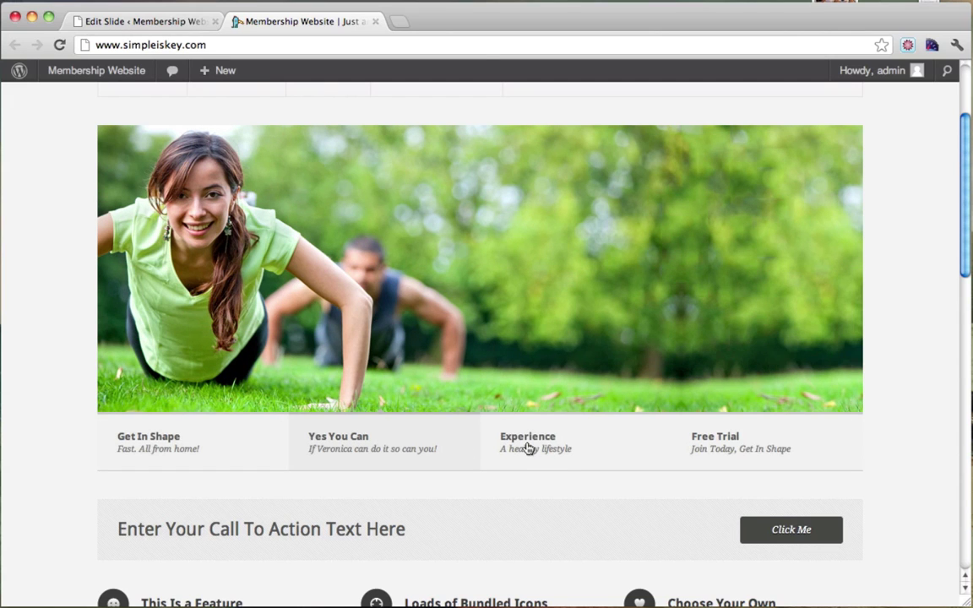
pyautogui.click(531, 448)
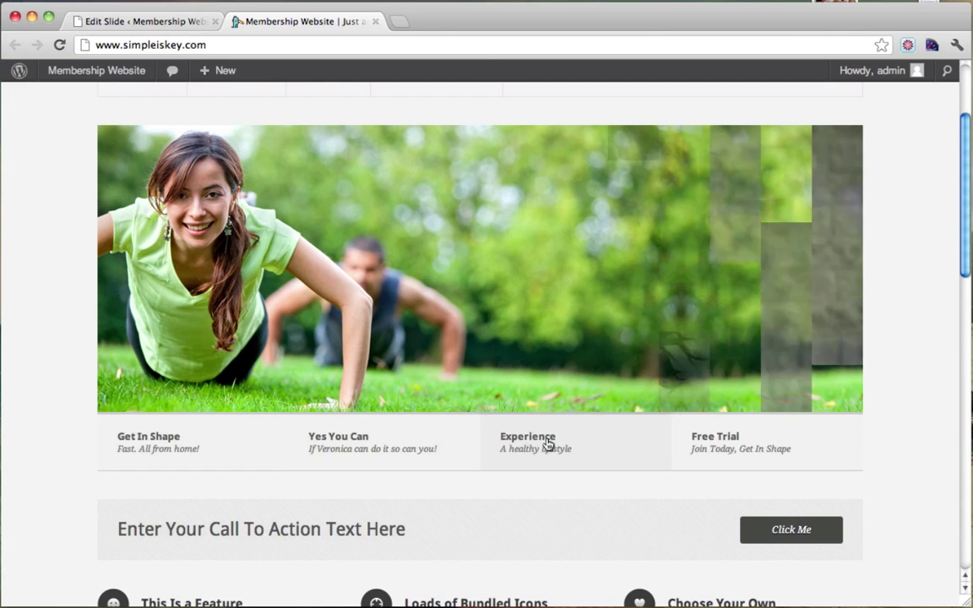
pyautogui.click(731, 446)
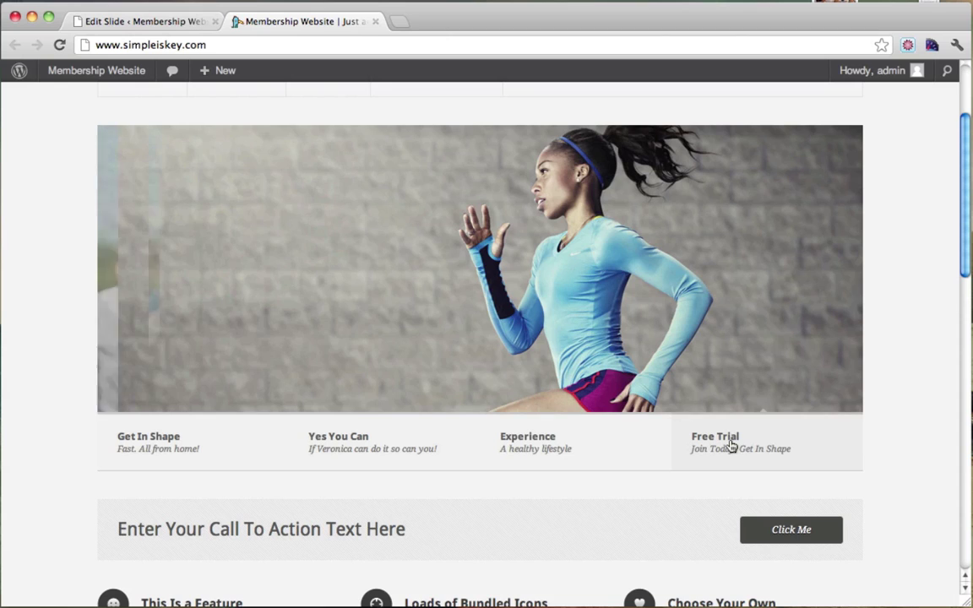
pyautogui.scroll(3, 732, 446)
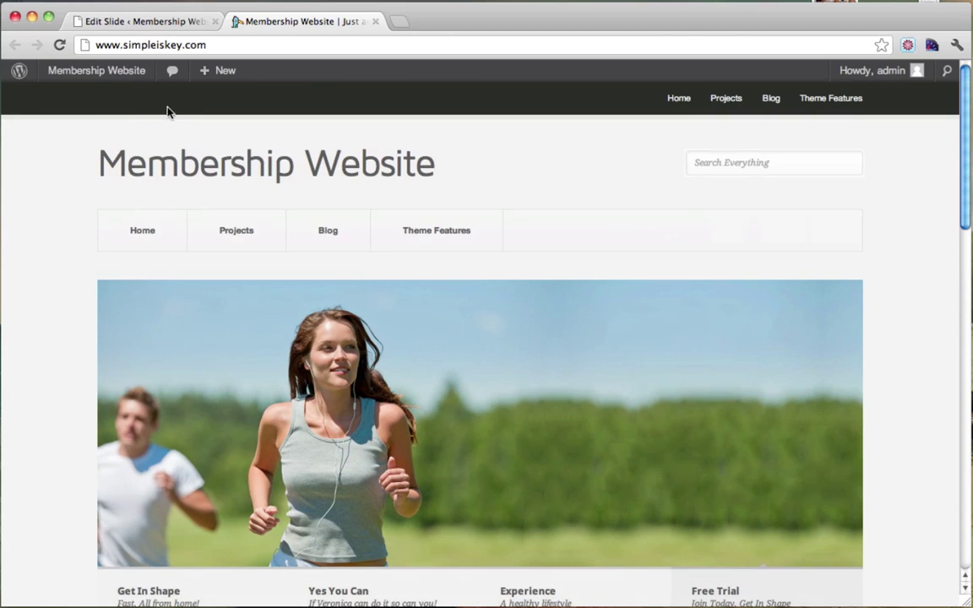
# Close the Edit Slide tab, leaving only the live homepage open
pyautogui.click(152, 21)
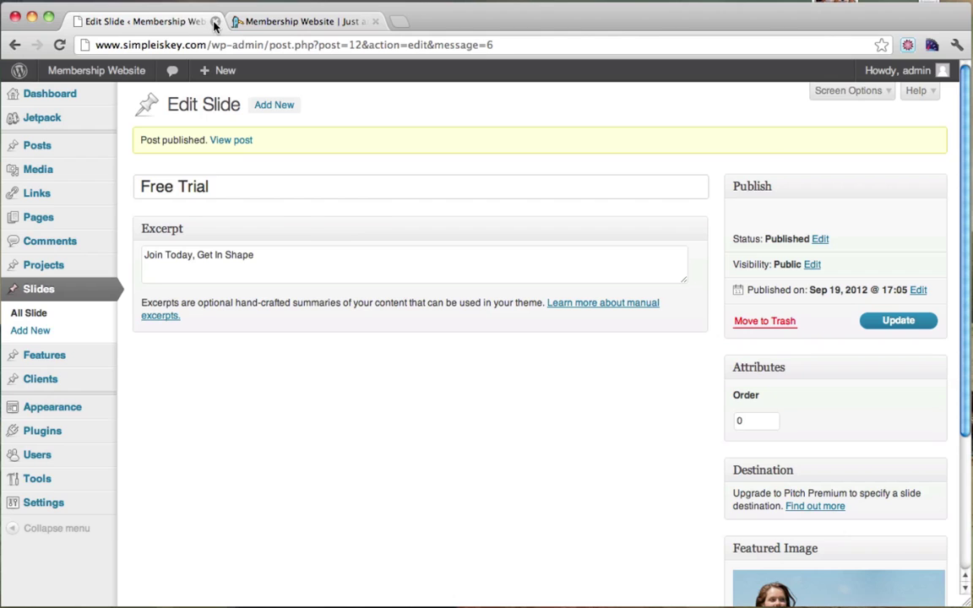
pyautogui.click(215, 22)
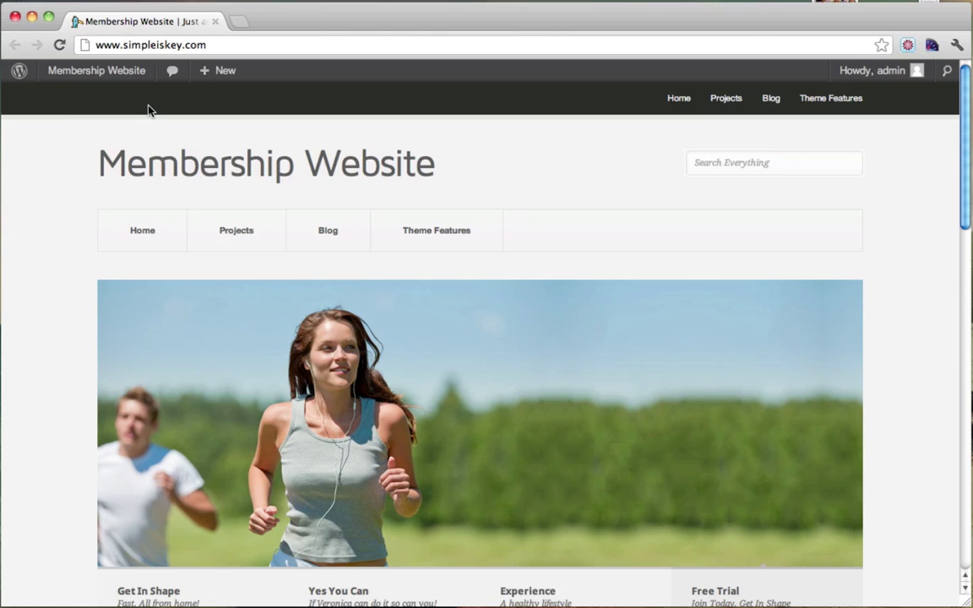
pyautogui.moveTo(88, 77)
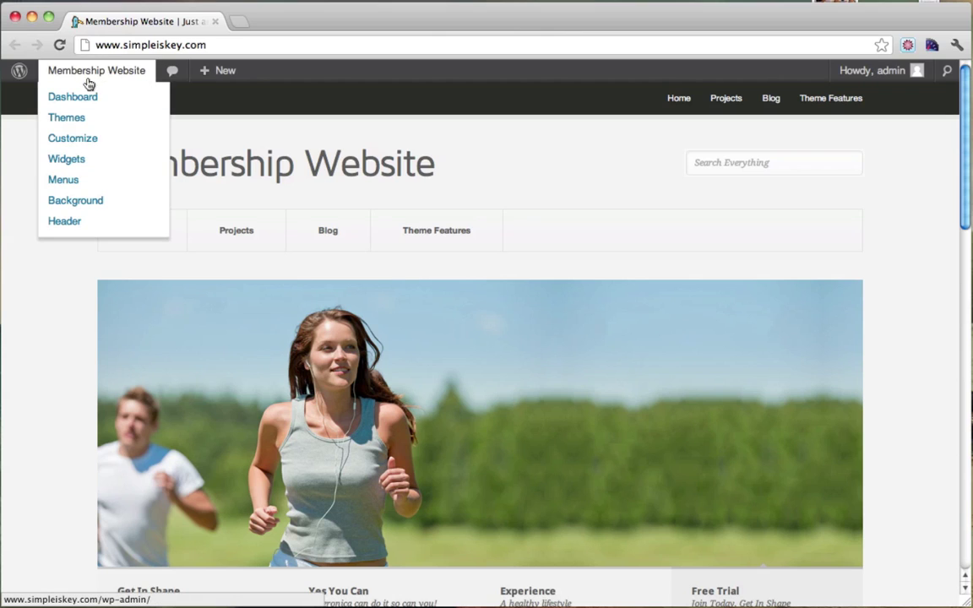
# Go to the Dashboard and open Appearance > Background
pyautogui.click(81, 102)
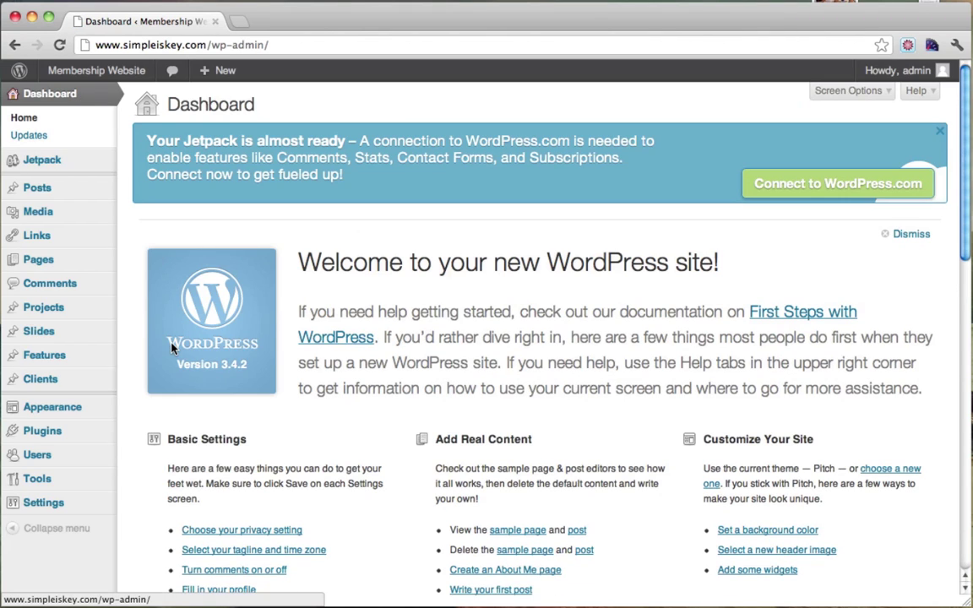
pyautogui.click(34, 407)
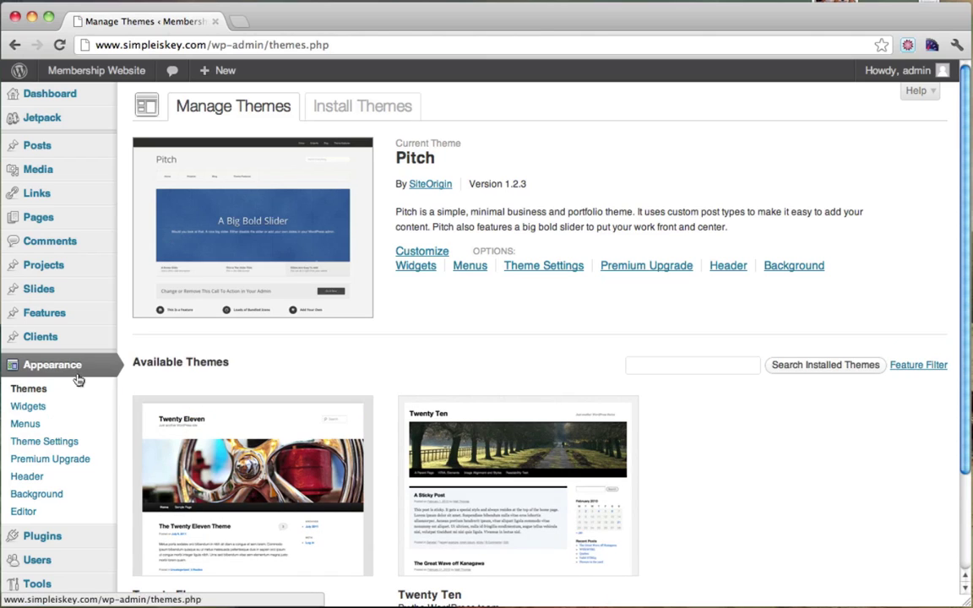
pyautogui.click(56, 500)
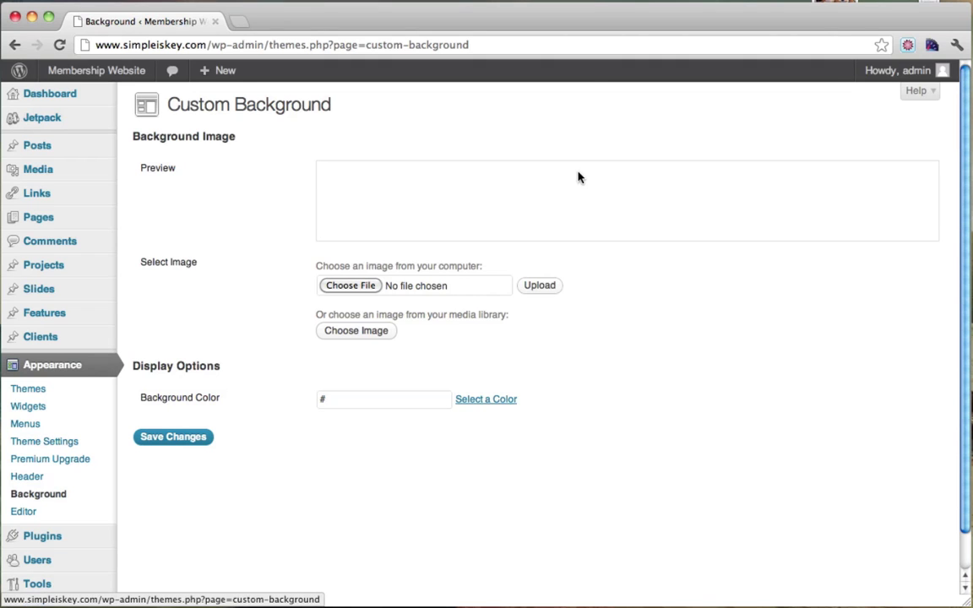
# Pick #ffffff as the background colour, save changes, and visit the live site
pyautogui.scroll(-2, 579, 178)
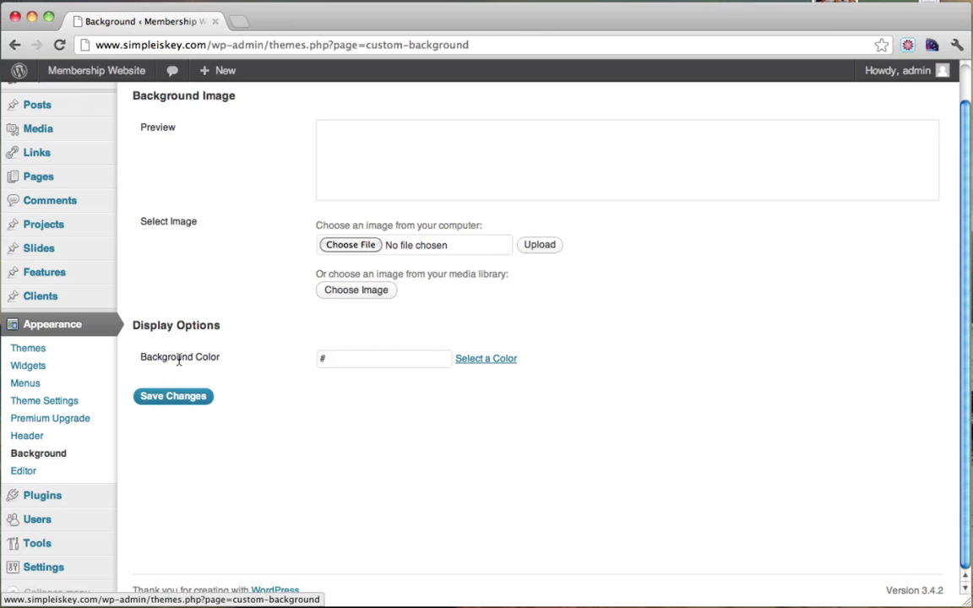
pyautogui.moveTo(173, 362); pyautogui.dragTo(235, 362)
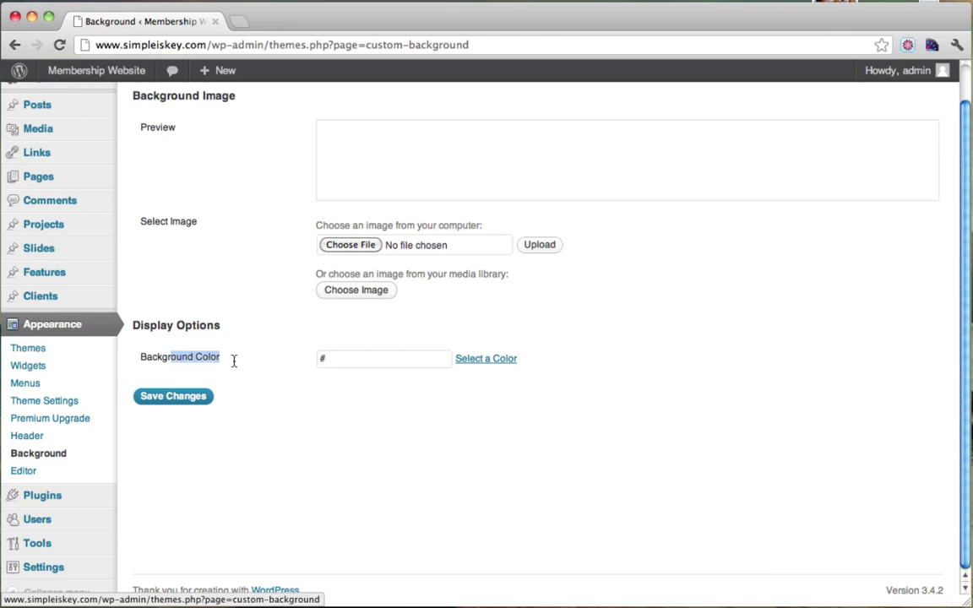
pyautogui.click(504, 364)
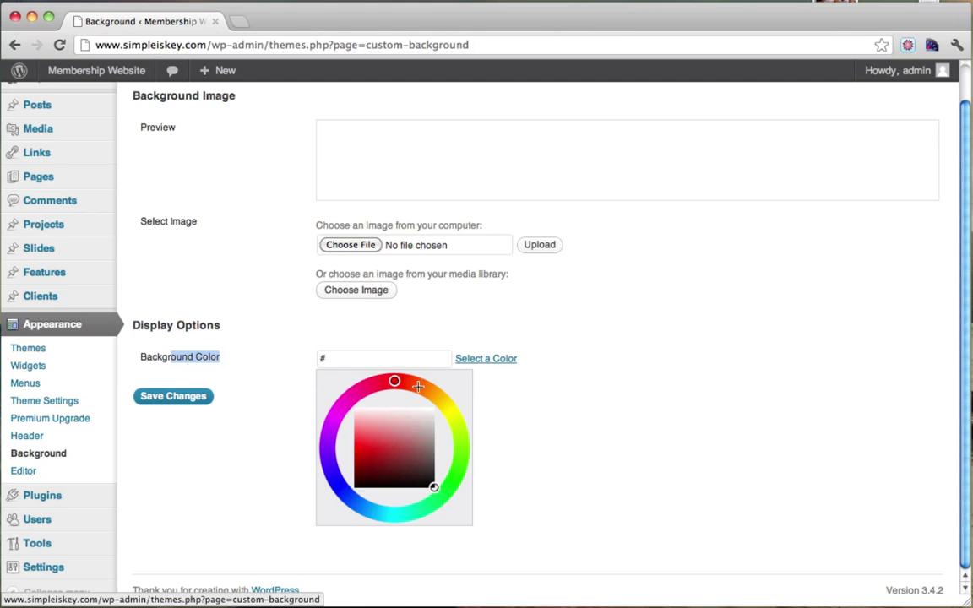
pyautogui.click(465, 428)
pyautogui.moveTo(464, 428); pyautogui.dragTo(404, 450)
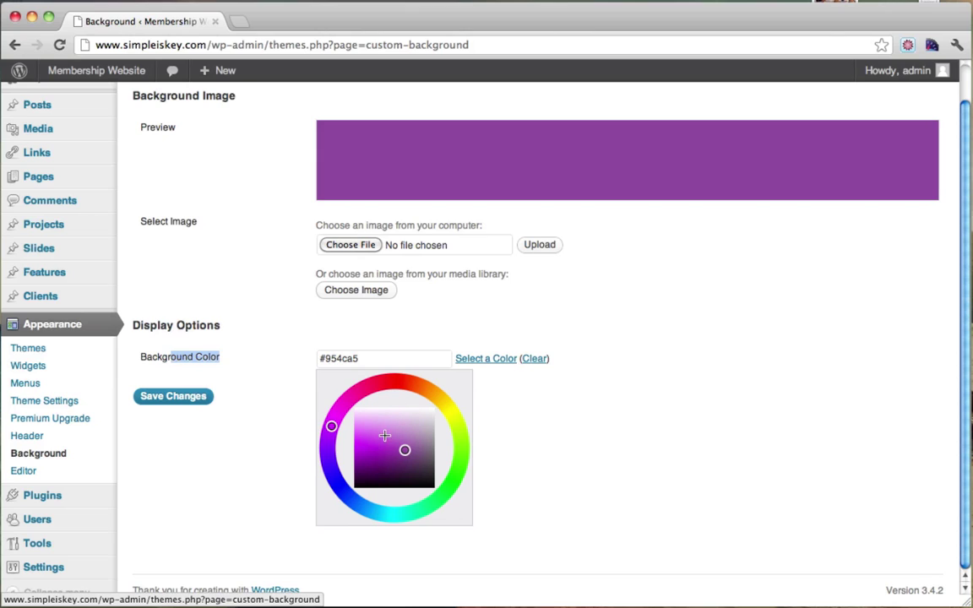
pyautogui.moveTo(391, 446); pyautogui.dragTo(335, 382)
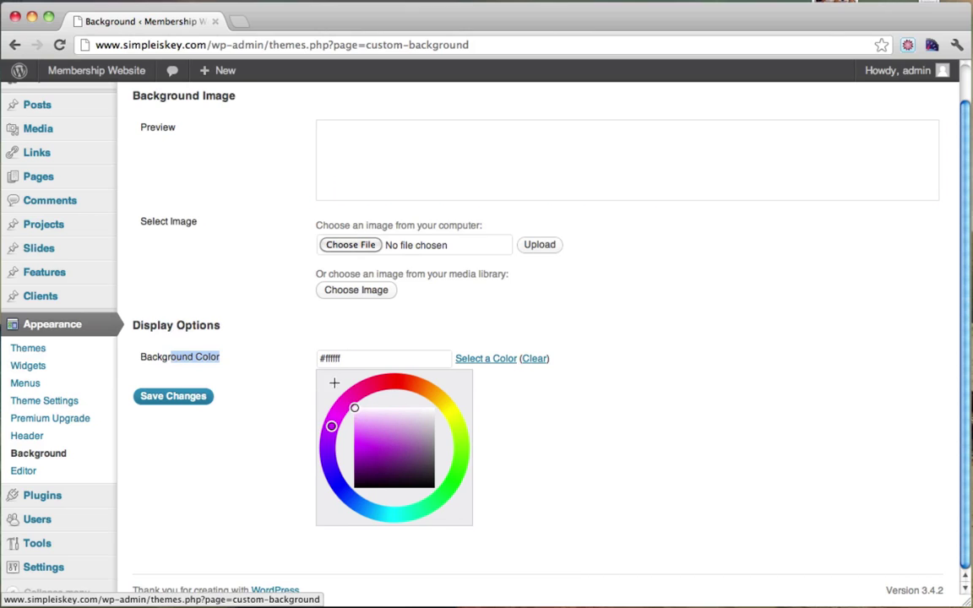
pyautogui.moveTo(394, 464); pyautogui.dragTo(385, 403)
pyautogui.click(179, 400)
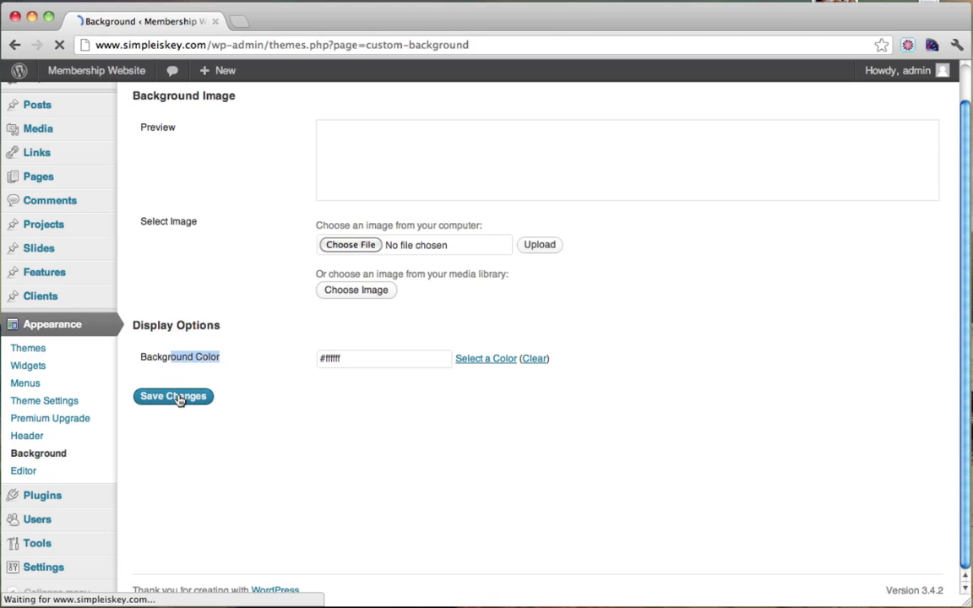
pyautogui.moveTo(72, 76)
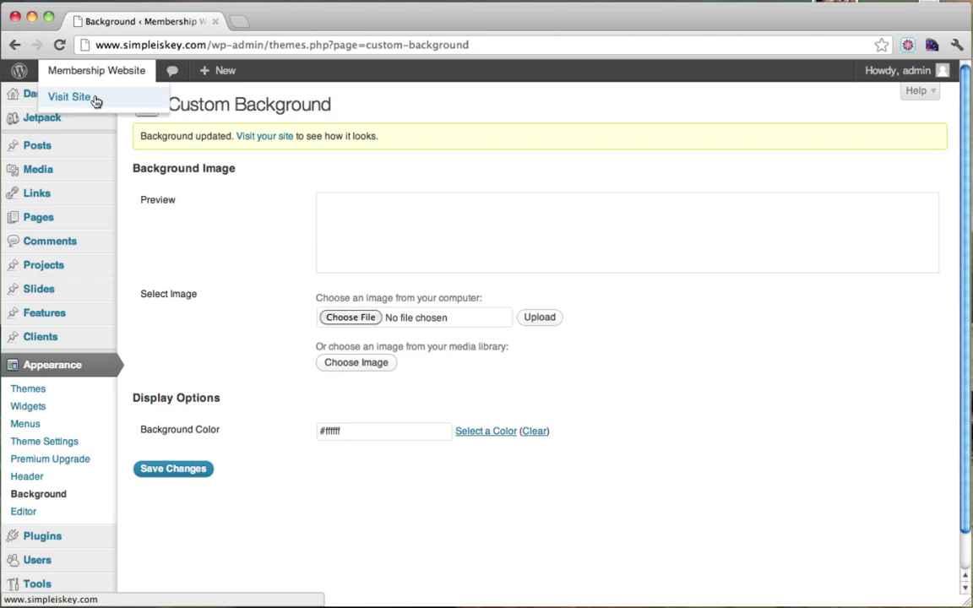
pyautogui.keyDown('super'); pyautogui.click(95, 101); pyautogui.keyUp('super')
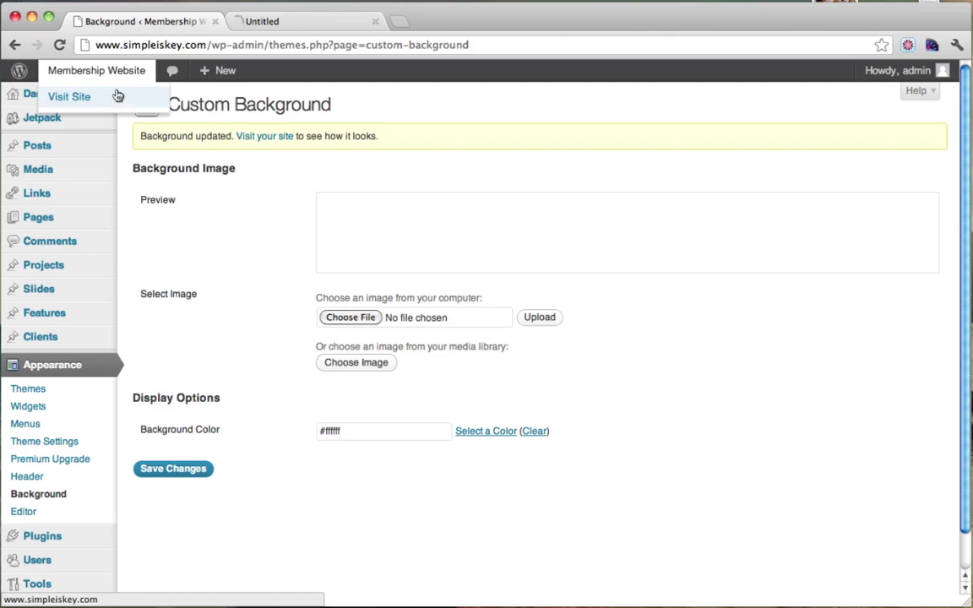
# Scroll through the live homepage to check the white background, then close its tab
pyautogui.click(310, 26)
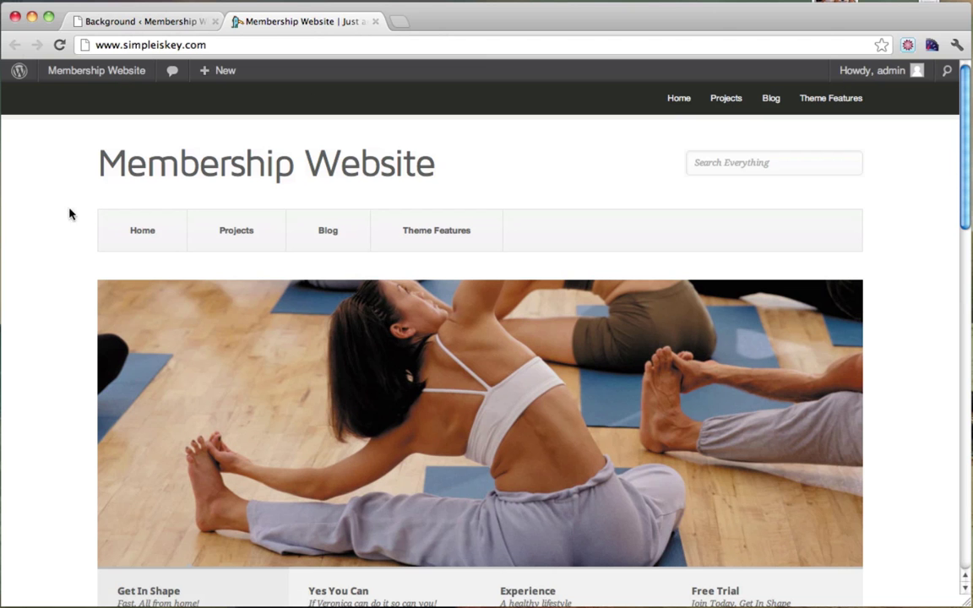
pyautogui.scroll(-9, 879, 260)
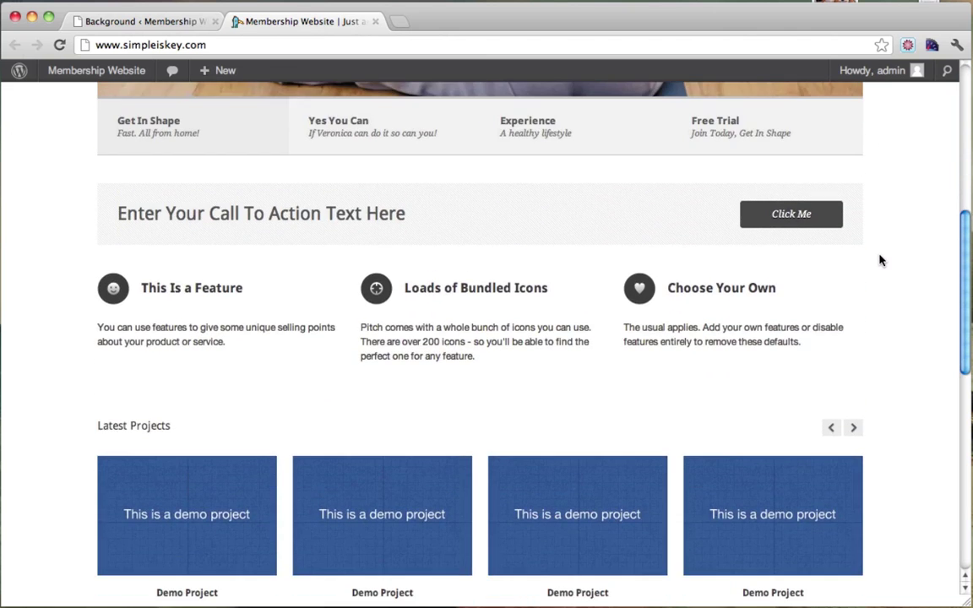
pyautogui.scroll(5, 879, 260)
pyautogui.scroll(5, 879, 260)
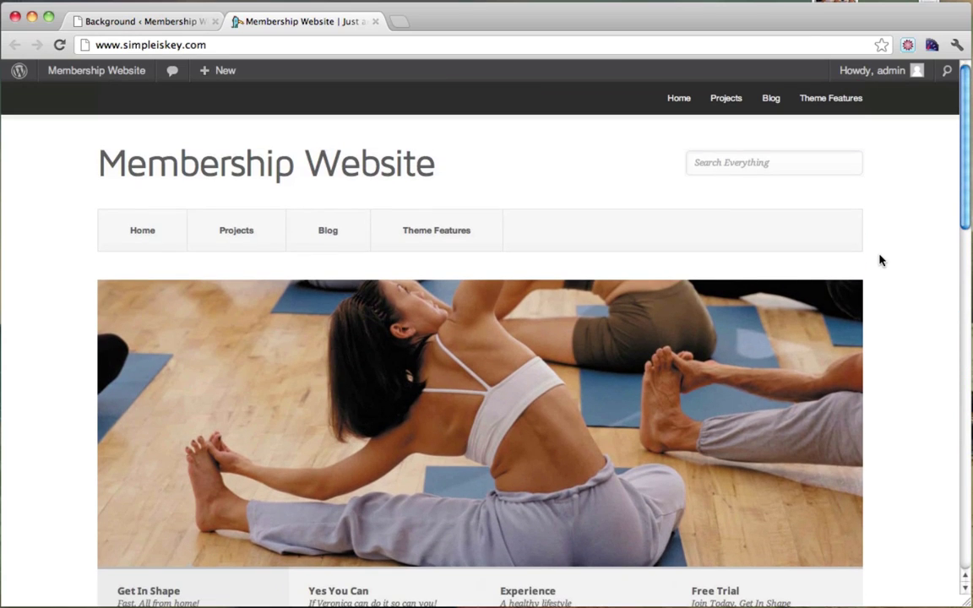
pyautogui.scroll(-5, 880, 260)
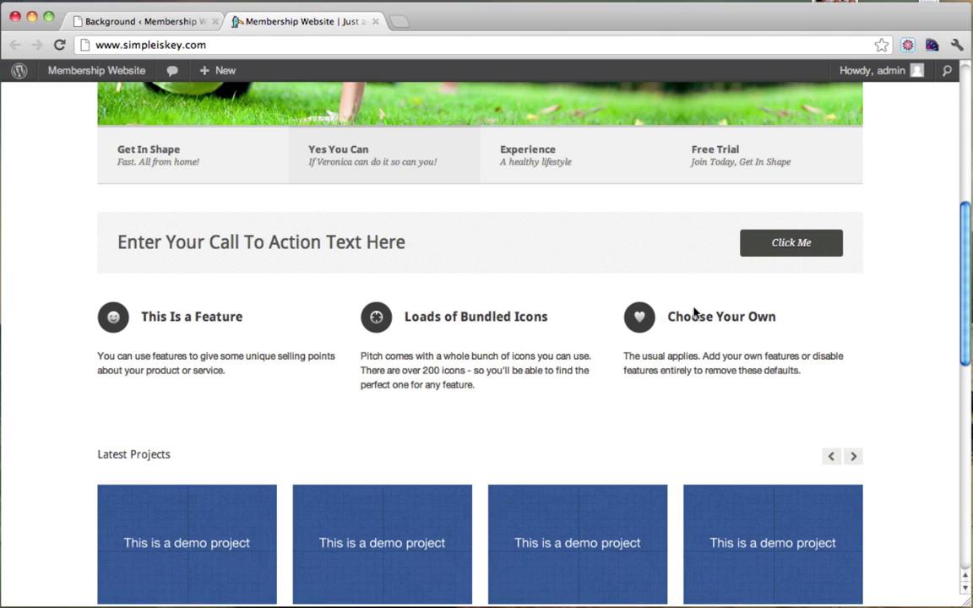
pyautogui.scroll(-10, 695, 313)
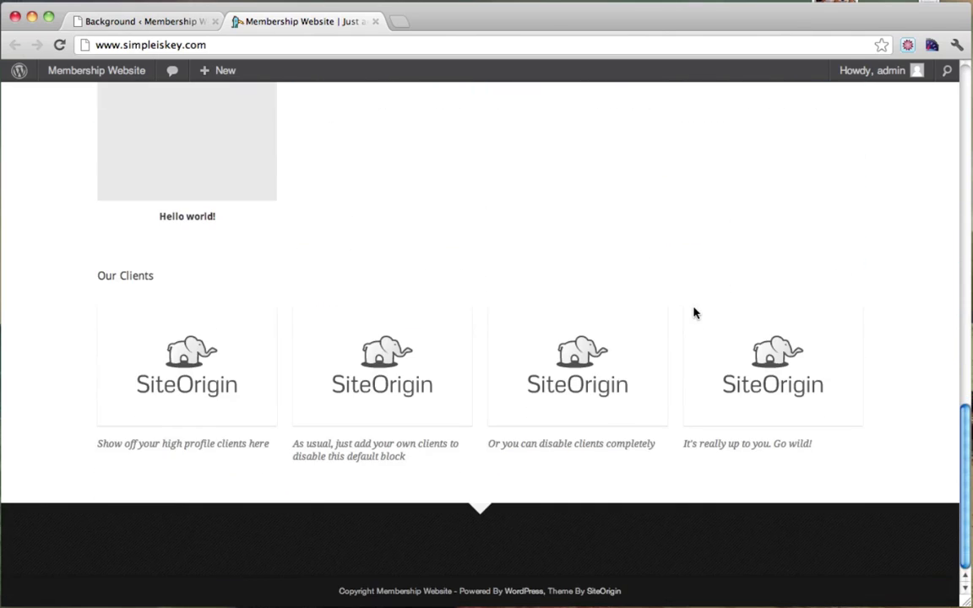
pyautogui.scroll(3, 695, 314)
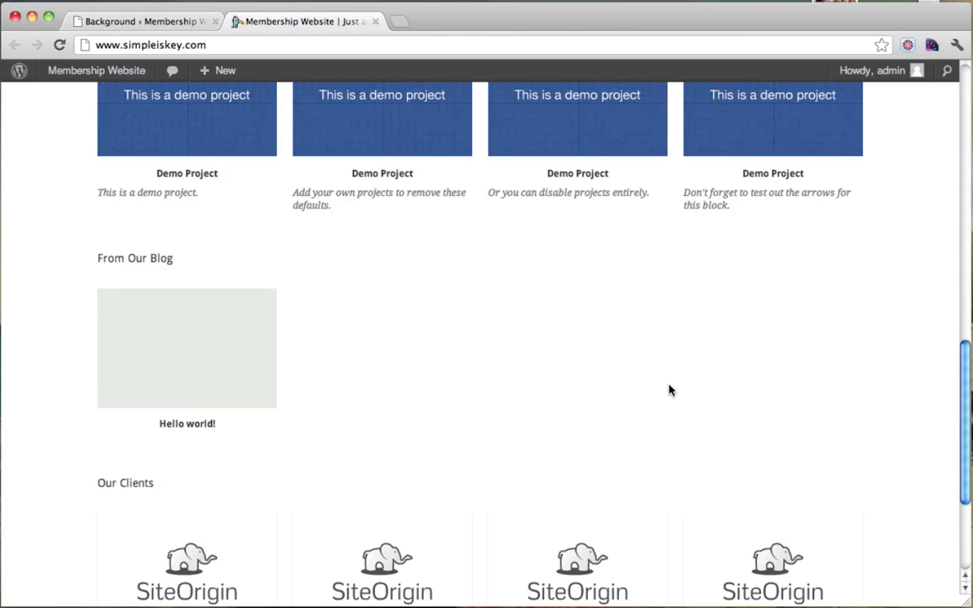
pyautogui.scroll(10, 670, 391)
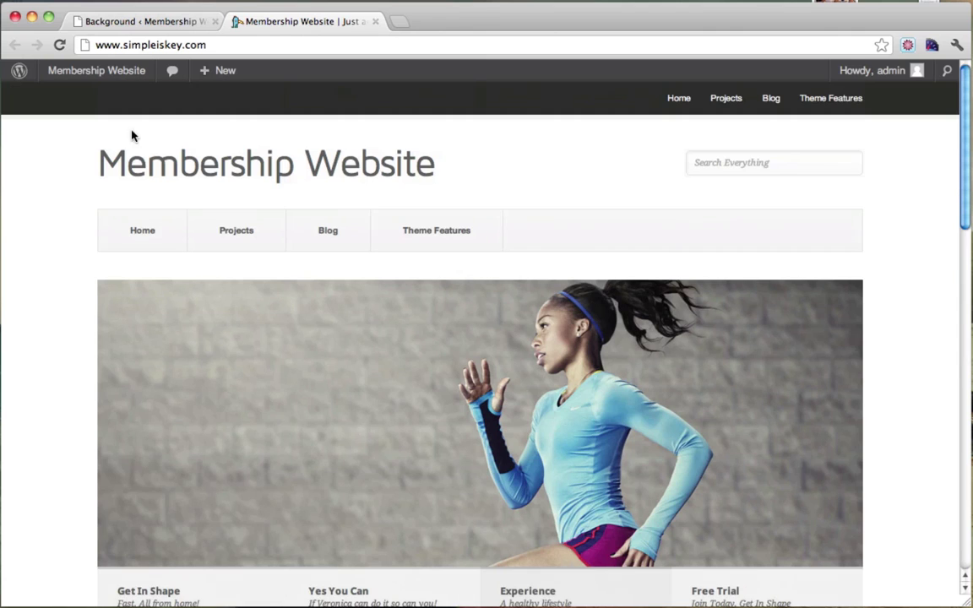
pyautogui.click(375, 22)
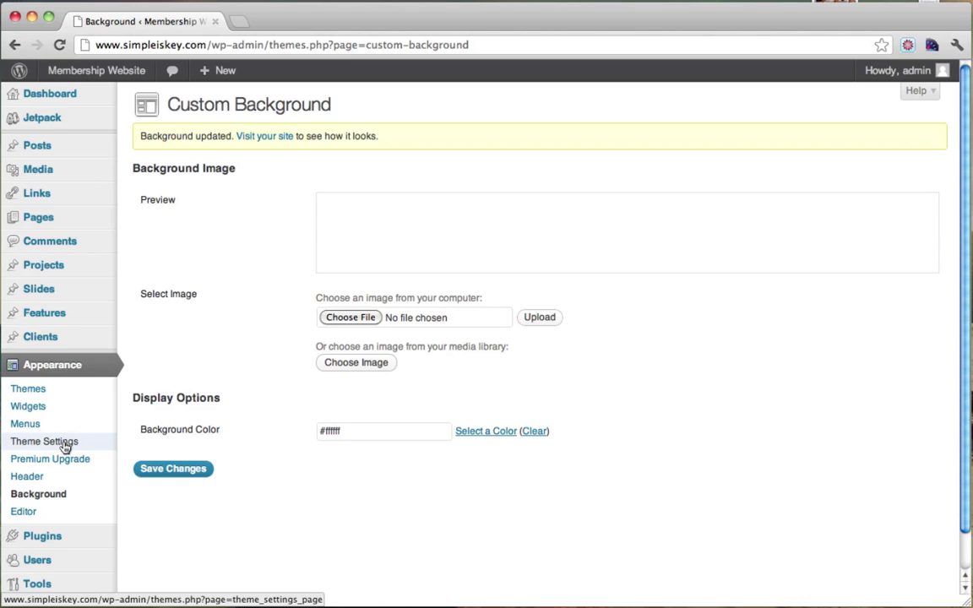
# Uncheck Demo Mode in Pitch's General Settings and save the theme settings
pyautogui.click(71, 366)
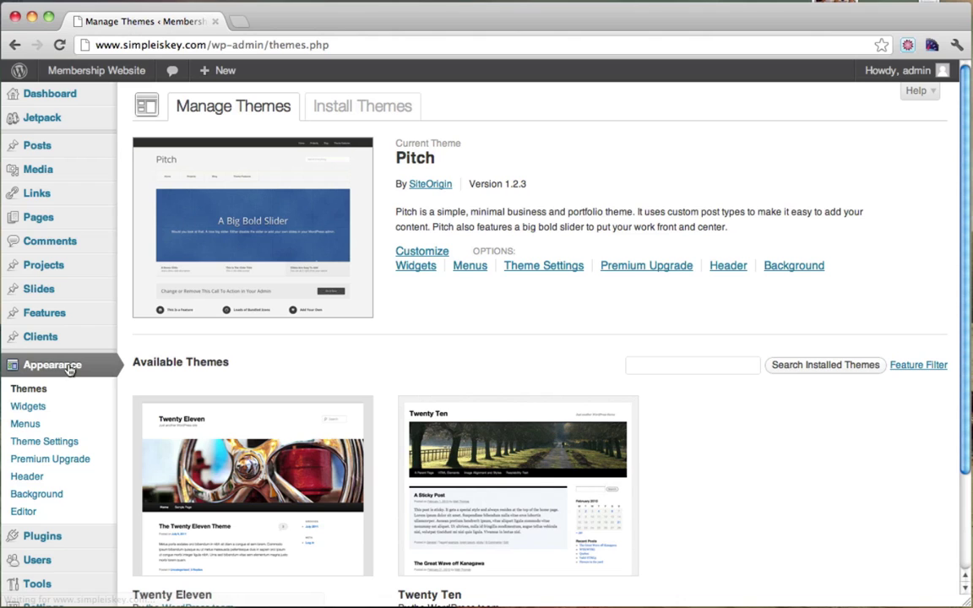
pyautogui.click(66, 445)
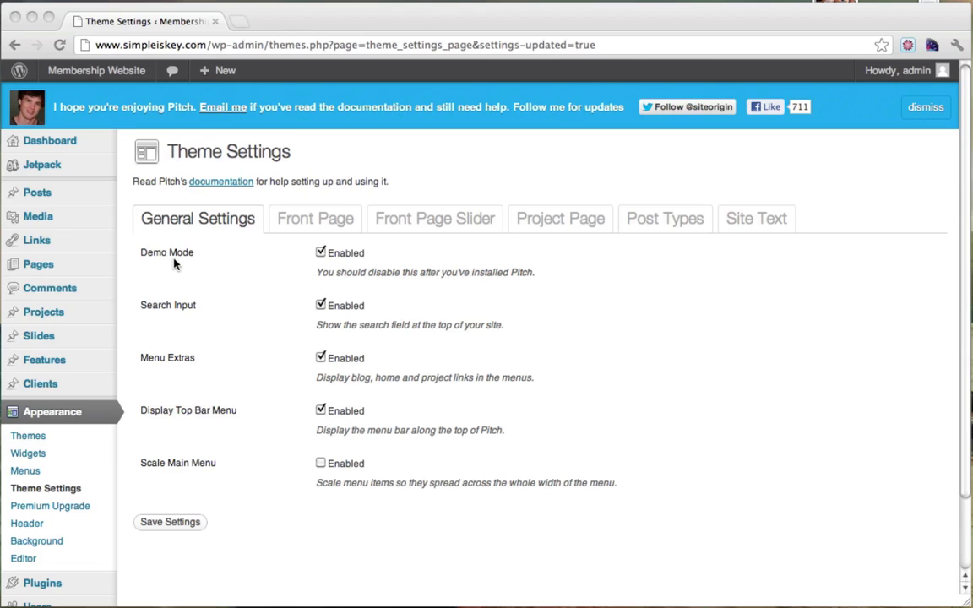
pyautogui.moveTo(141, 252); pyautogui.dragTo(197, 254)
pyautogui.click(197, 254)
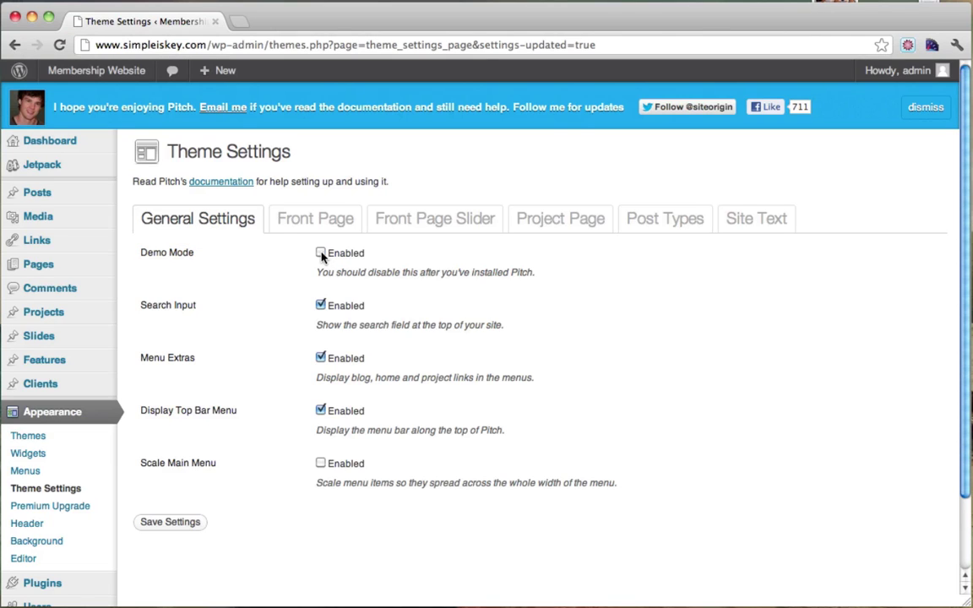
pyautogui.click(178, 524)
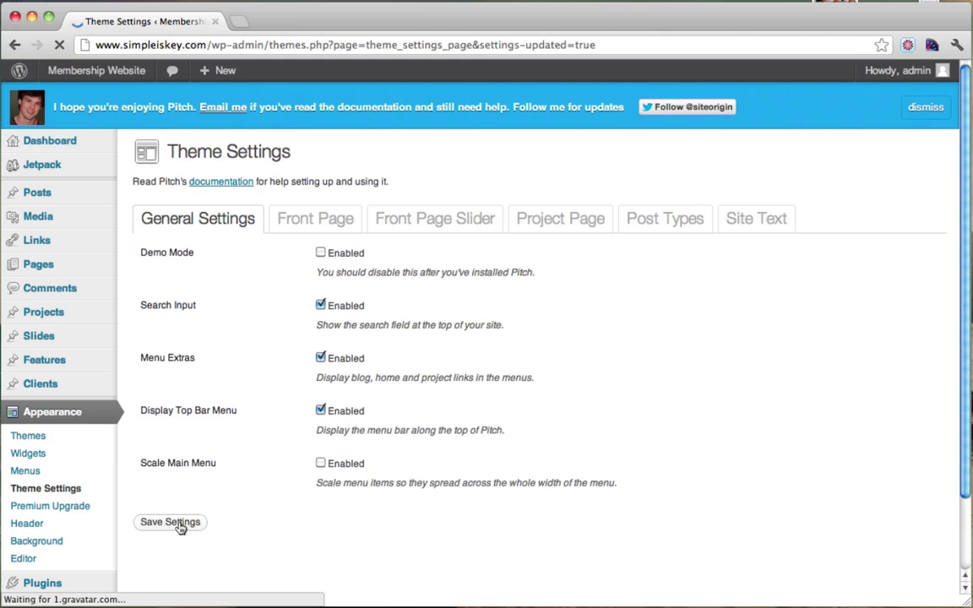
# Open the live site via Visit Site, scroll the homepage, and close that tab
pyautogui.moveTo(99, 78)
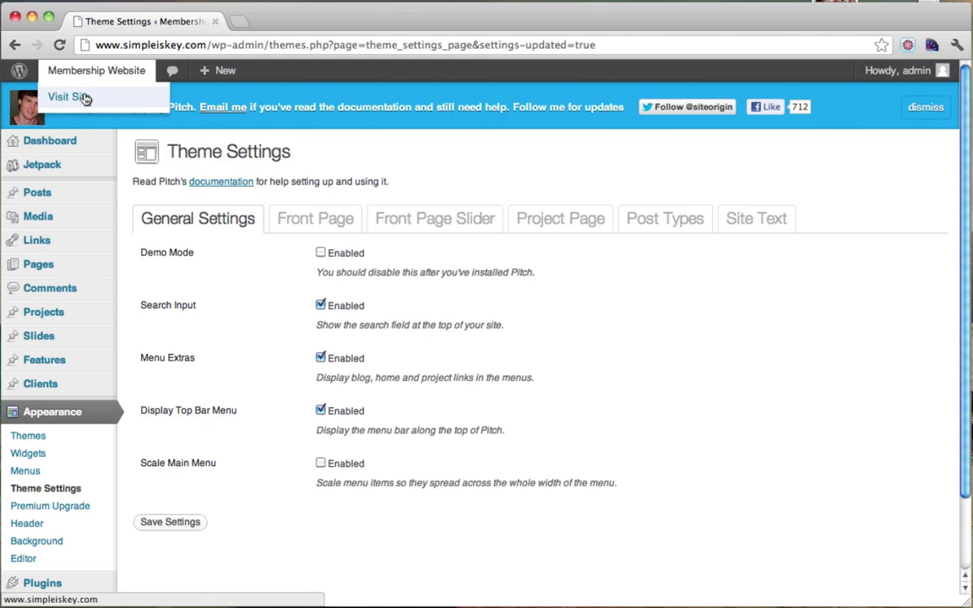
pyautogui.keyDown('super'); pyautogui.click(85, 99); pyautogui.keyUp('super')
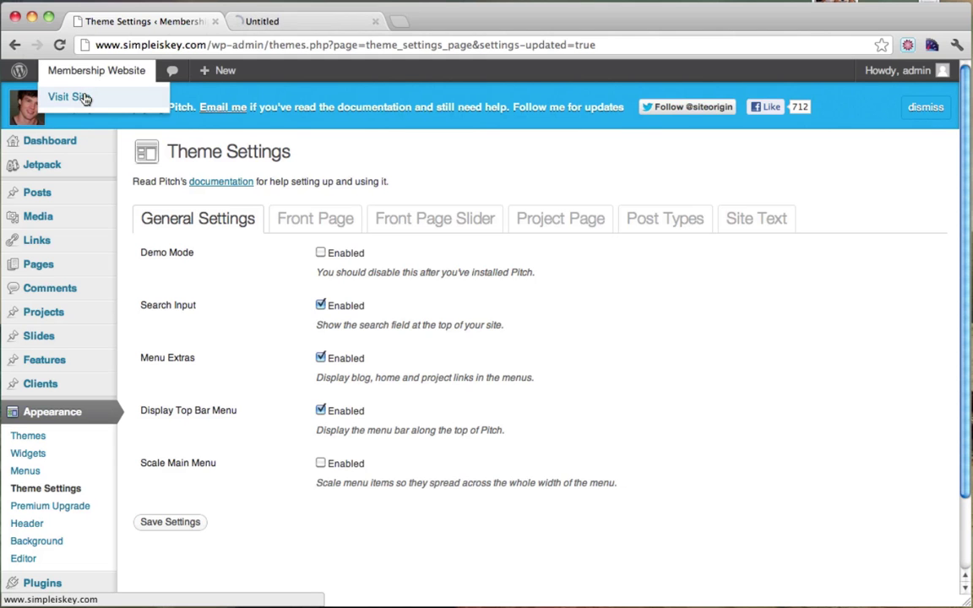
pyautogui.click(290, 23)
pyautogui.scroll(-5, 427, 235)
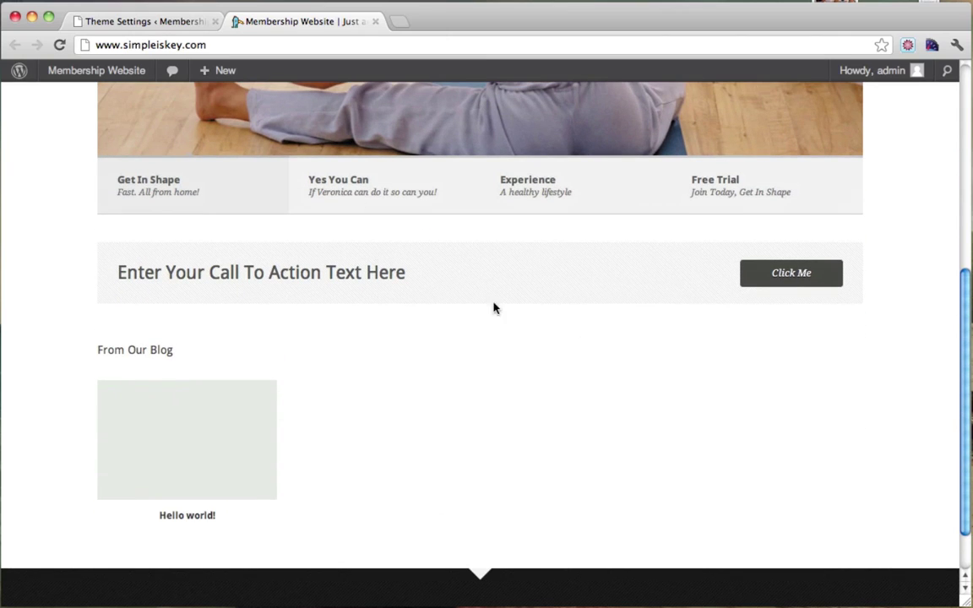
pyautogui.scroll(5, 414, 435)
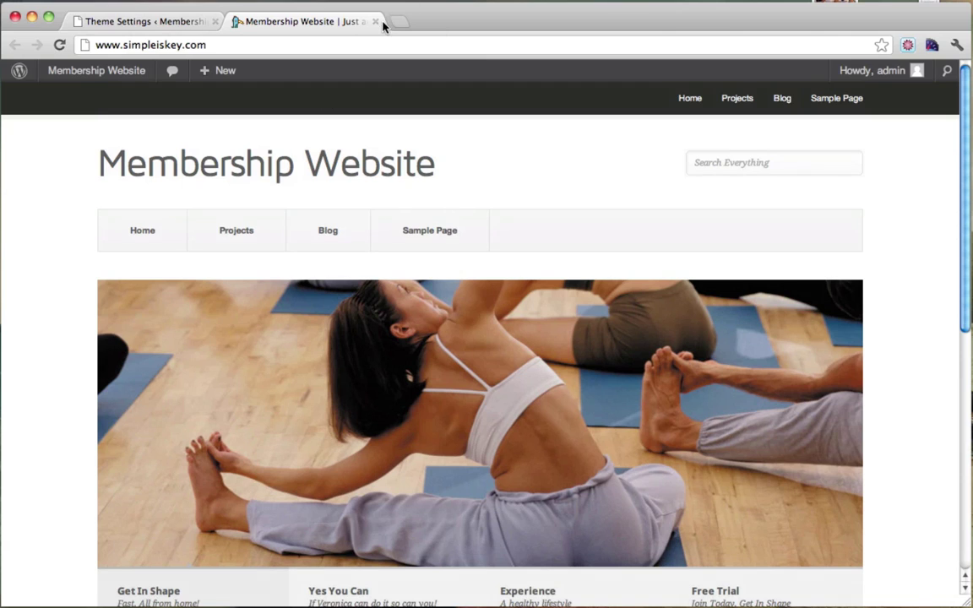
pyautogui.click(376, 22)
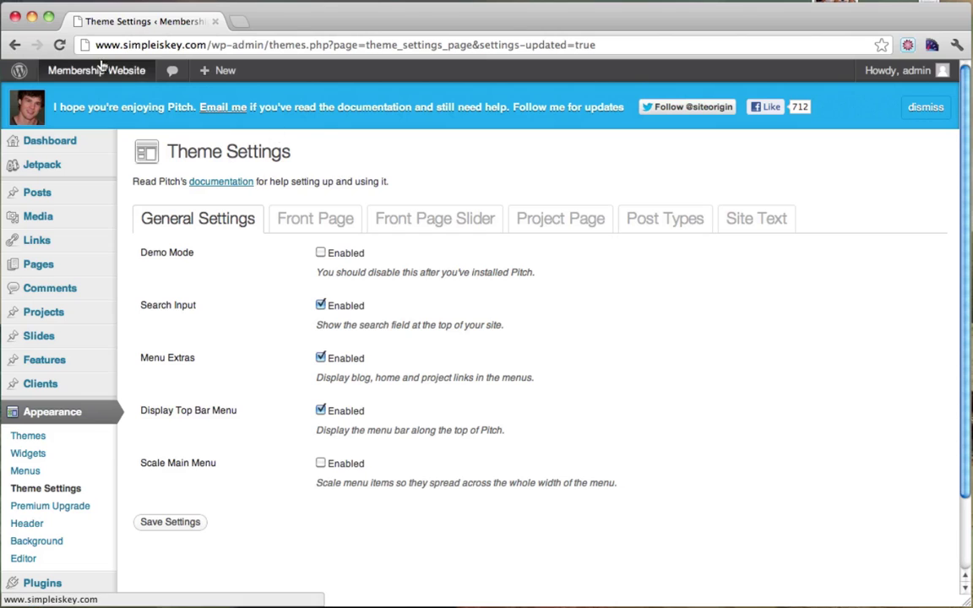
# Reopen the live site, check the call-to-action and blog section, then return to Theme Settings
pyautogui.moveTo(100, 71)
pyautogui.keyDown('super'); pyautogui.click(100, 97); pyautogui.keyUp('super')
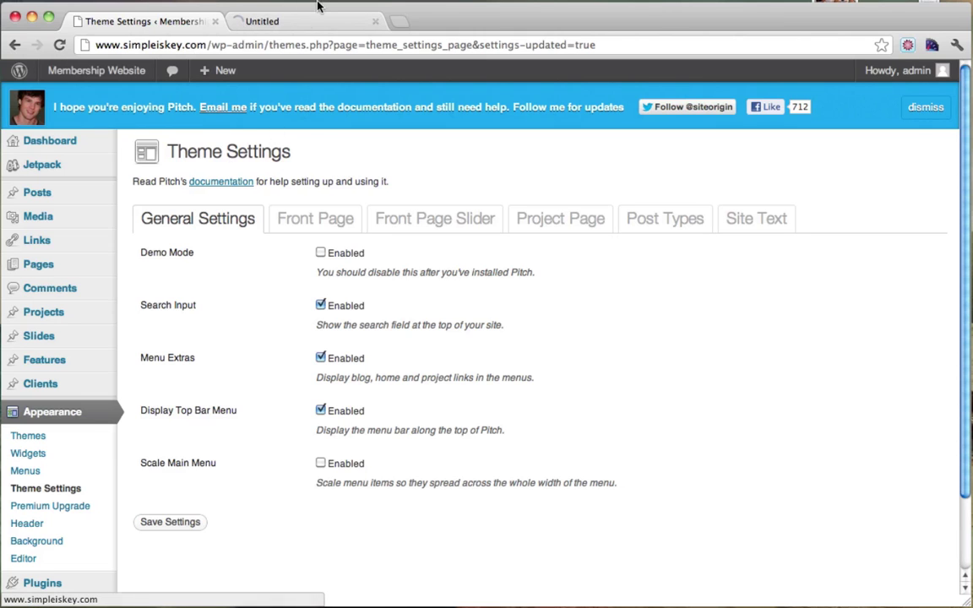
pyautogui.click(293, 24)
pyautogui.scroll(-10, 80, 253)
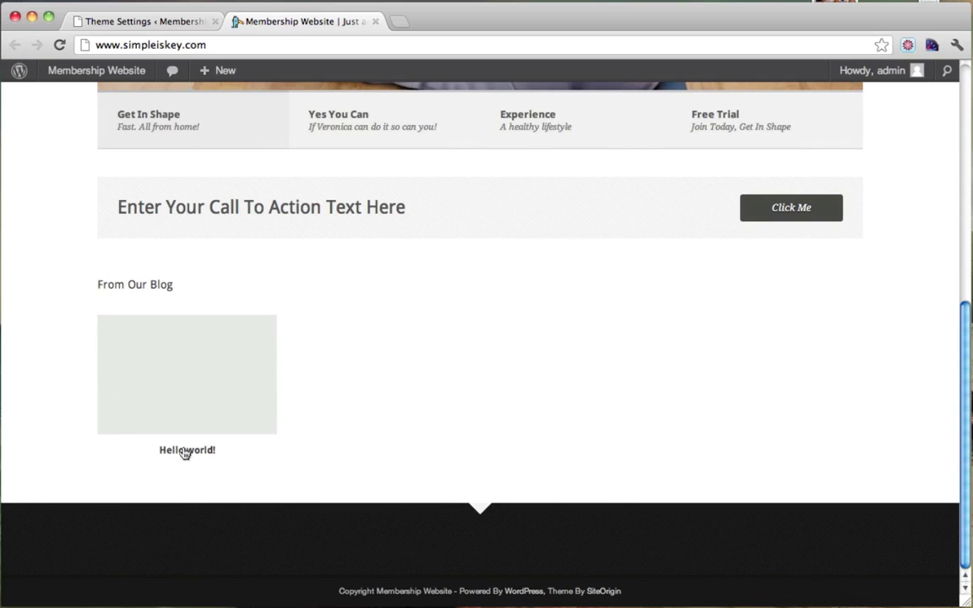
pyautogui.click(172, 29)
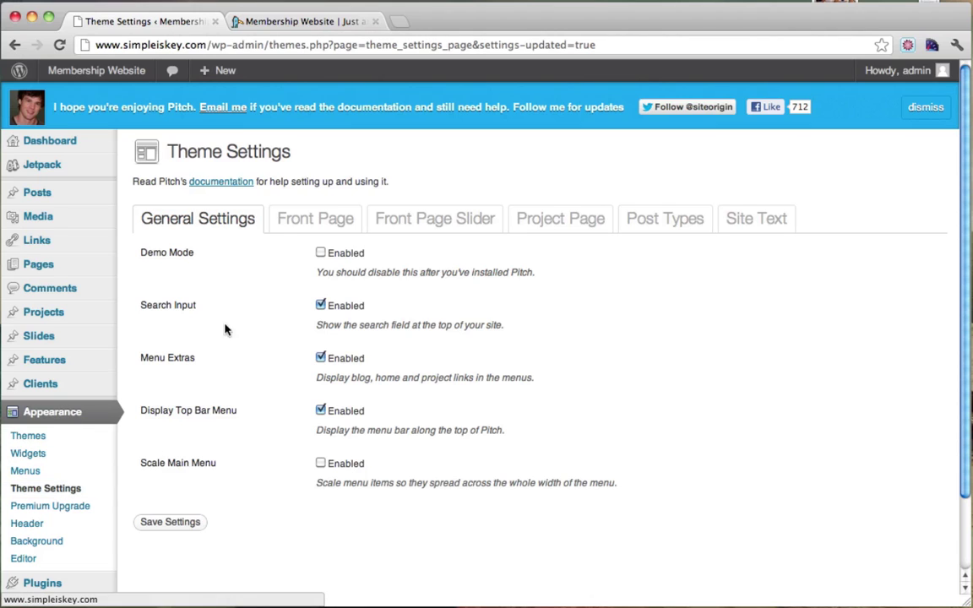
# Turn off Display Blog on Home Page under Front Page, save, and view the live site
pyautogui.click(310, 230)
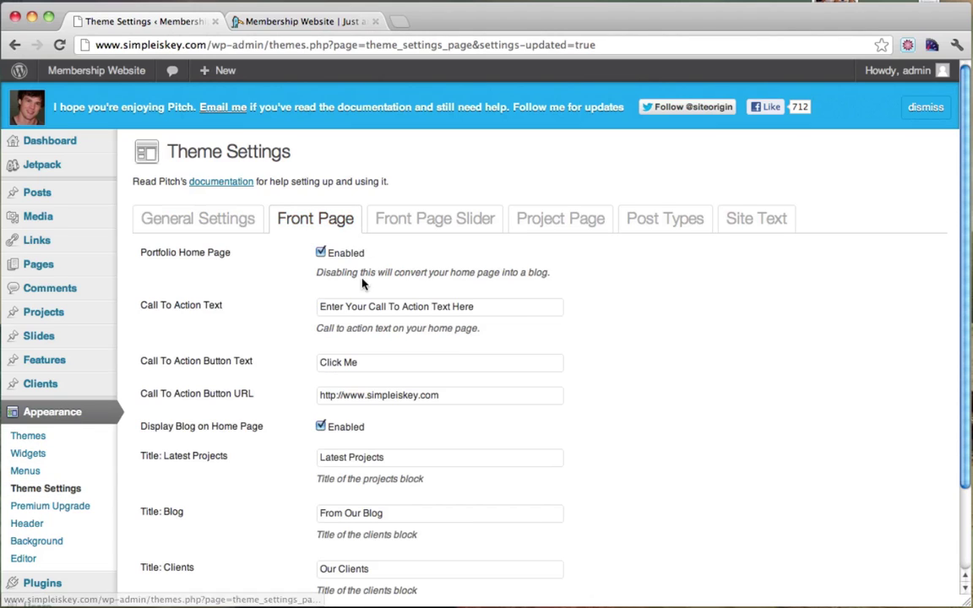
pyautogui.moveTo(176, 427); pyautogui.dragTo(259, 431)
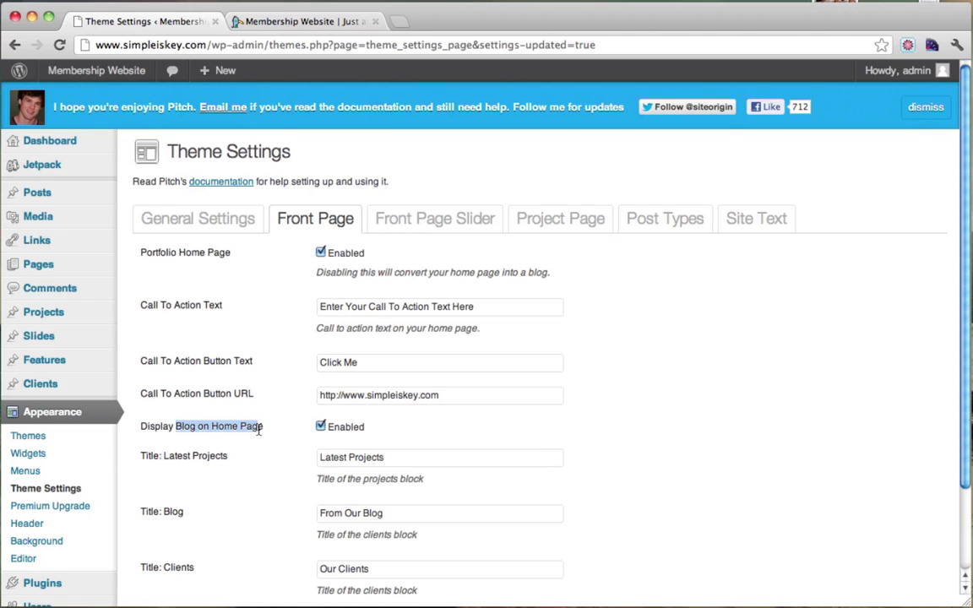
pyautogui.scroll(-3, 512, 367)
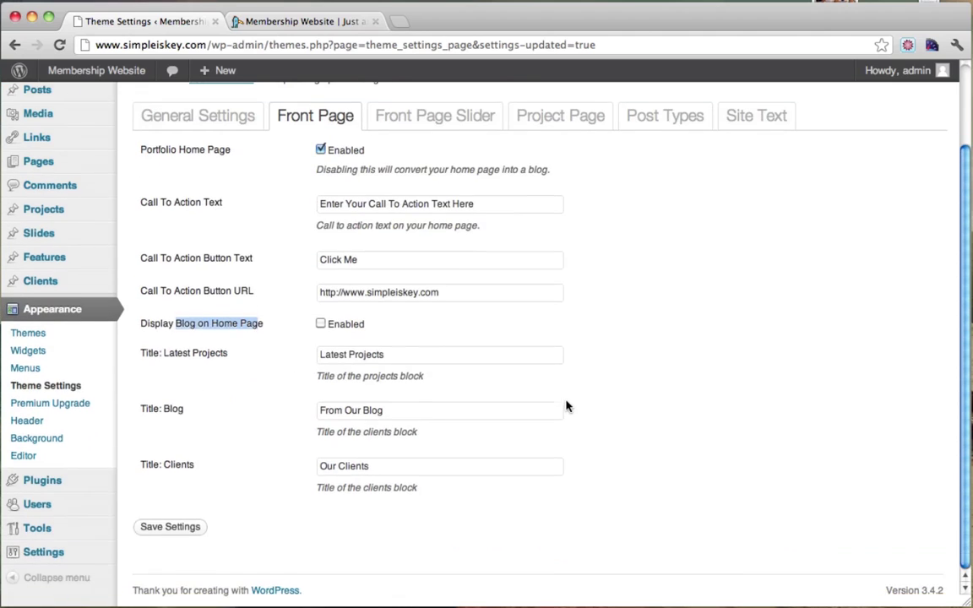
pyautogui.click(185, 531)
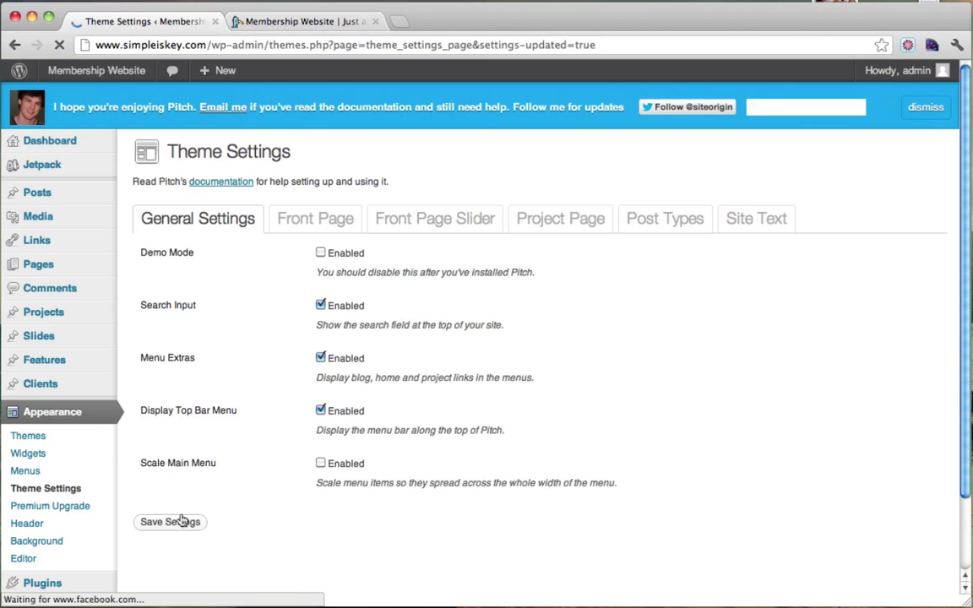
pyautogui.click(249, 23)
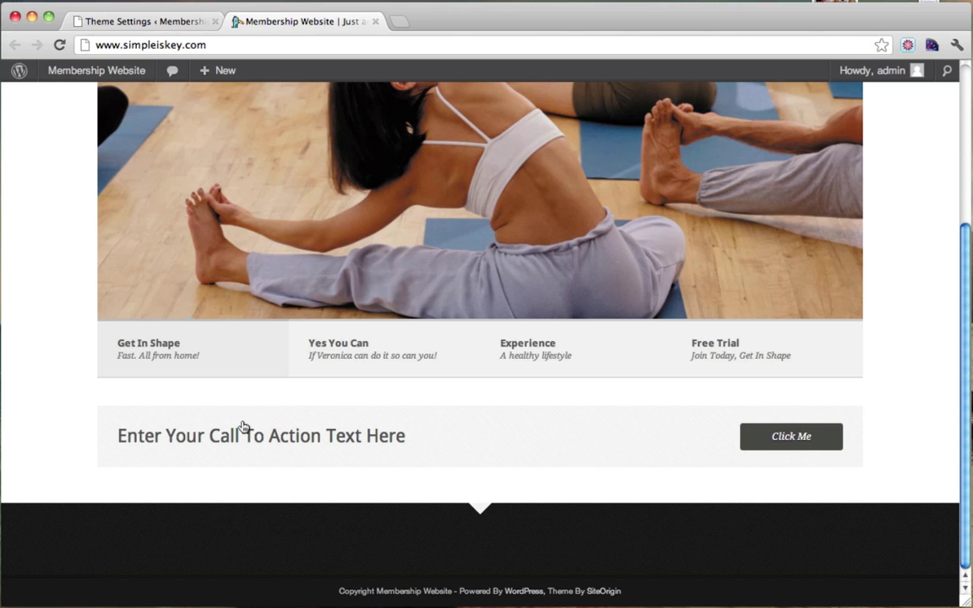
# Close the Theme Settings tab and view the homepage slider with its four captions
pyautogui.scroll(5, 461, 359)
pyautogui.scroll(-5, 460, 359)
pyautogui.click(180, 23)
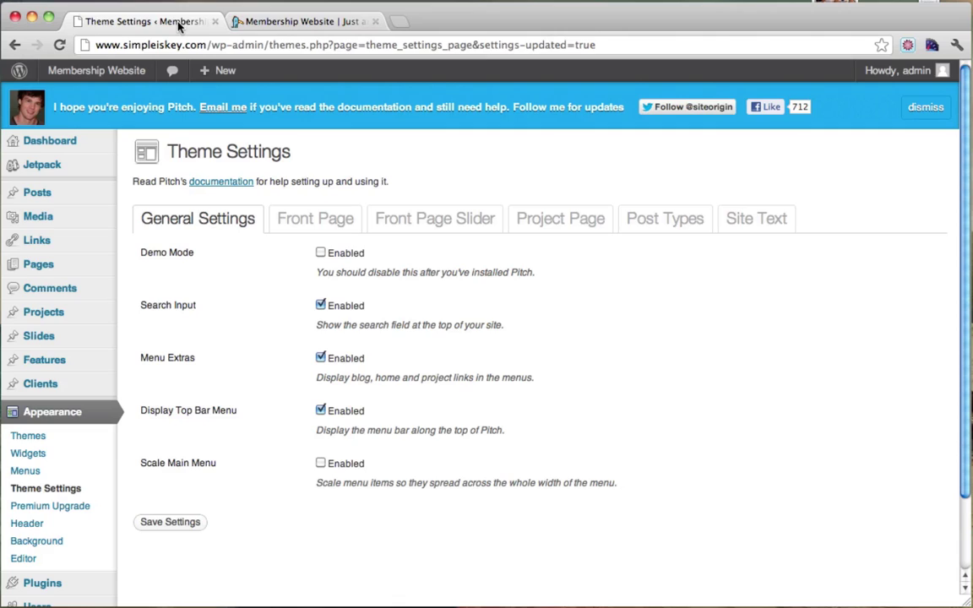
pyautogui.click(214, 22)
pyautogui.scroll(10, 84, 271)
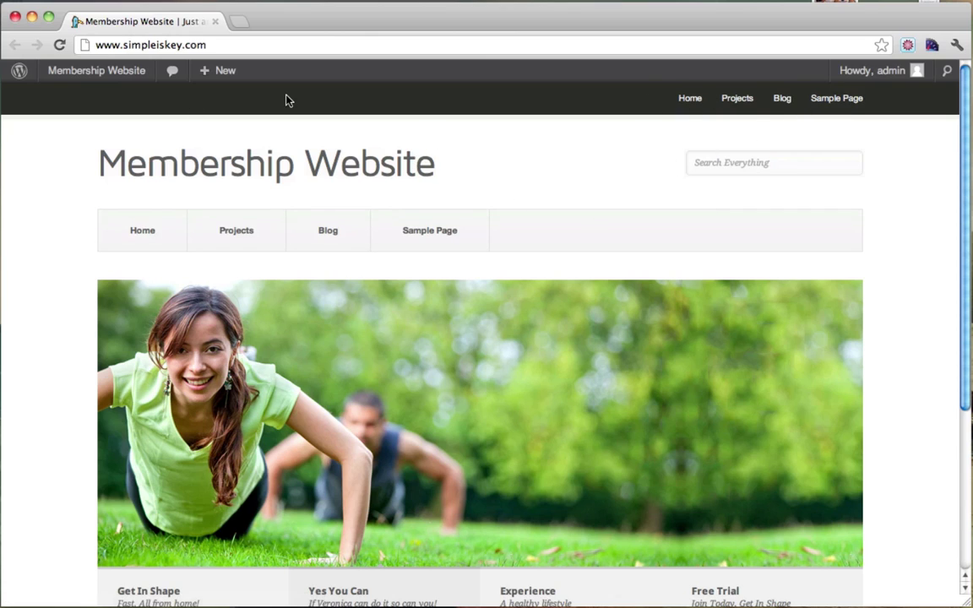
pyautogui.moveTo(103, 72)
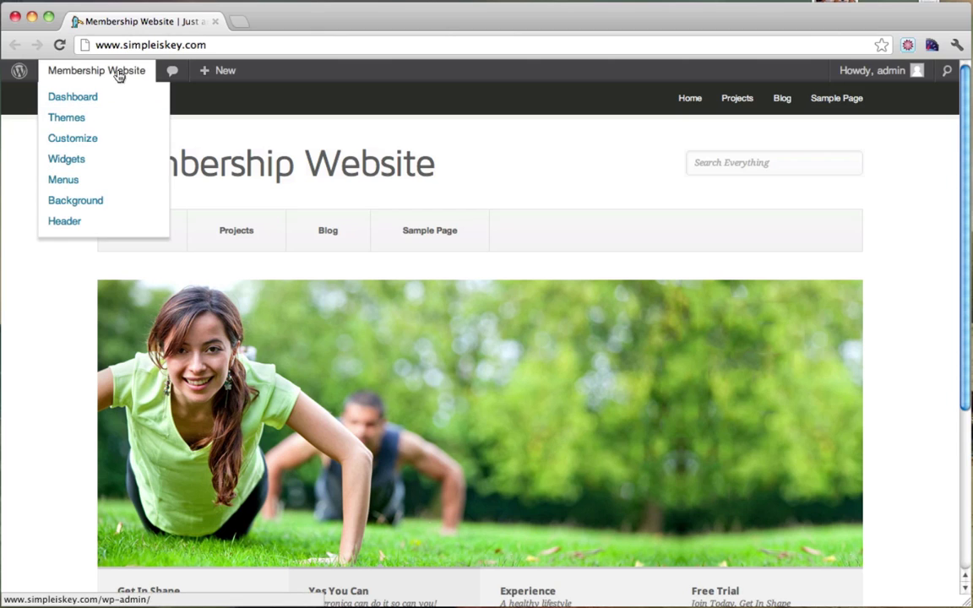
# Trash the default Sample Page from the Pages list and start a new page
pyautogui.click(89, 100)
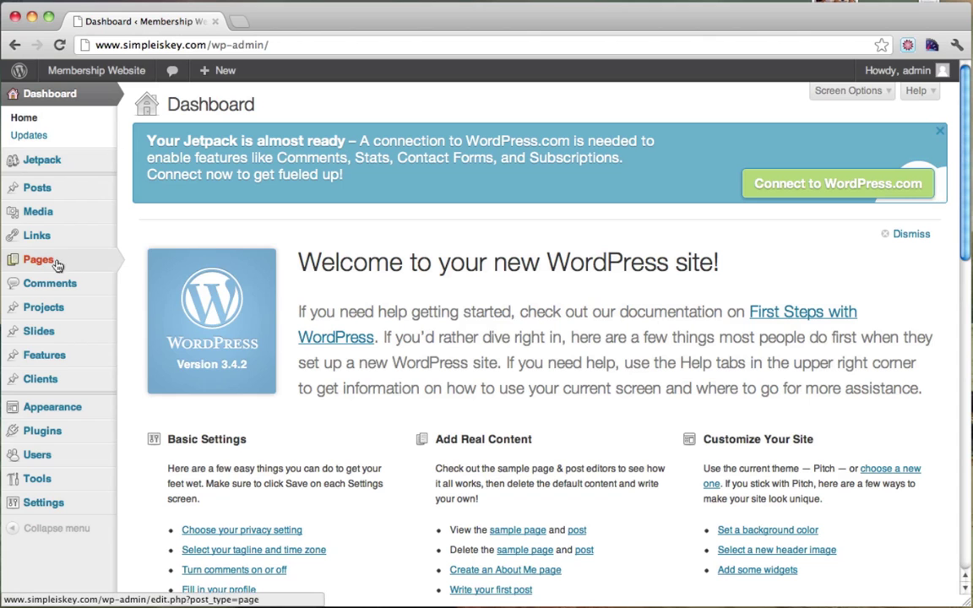
pyautogui.click(38, 265)
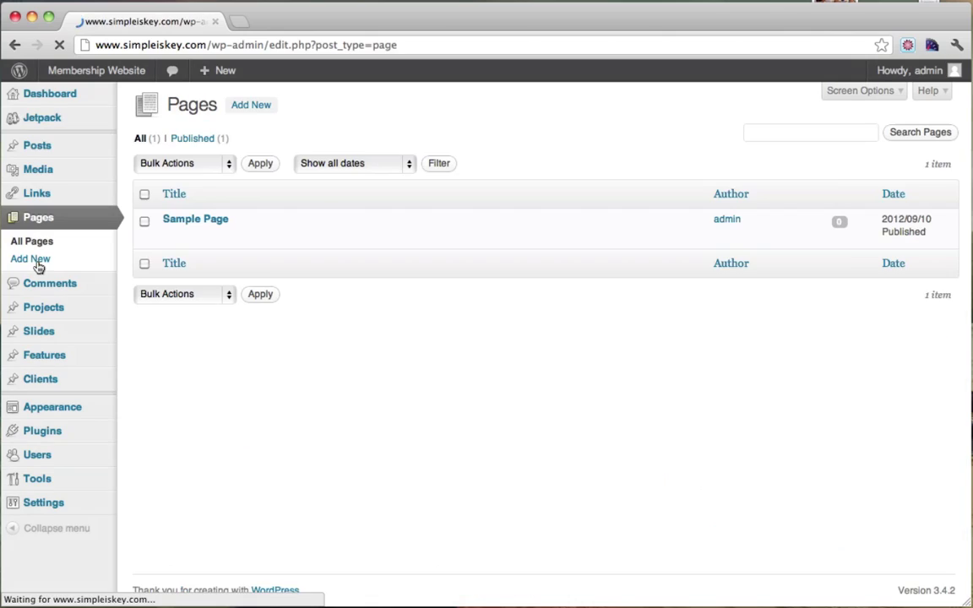
pyautogui.moveTo(213, 218)
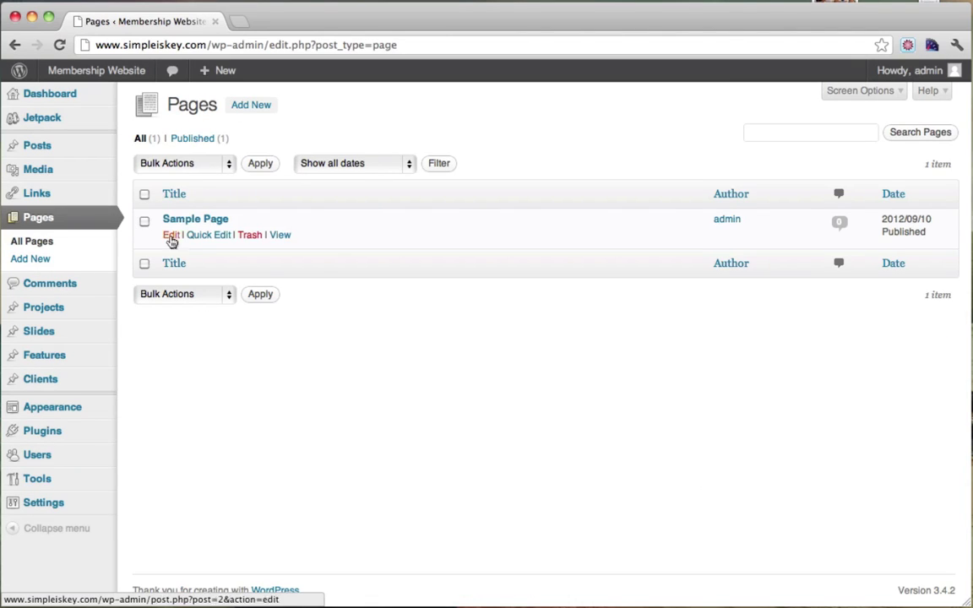
pyautogui.click(249, 236)
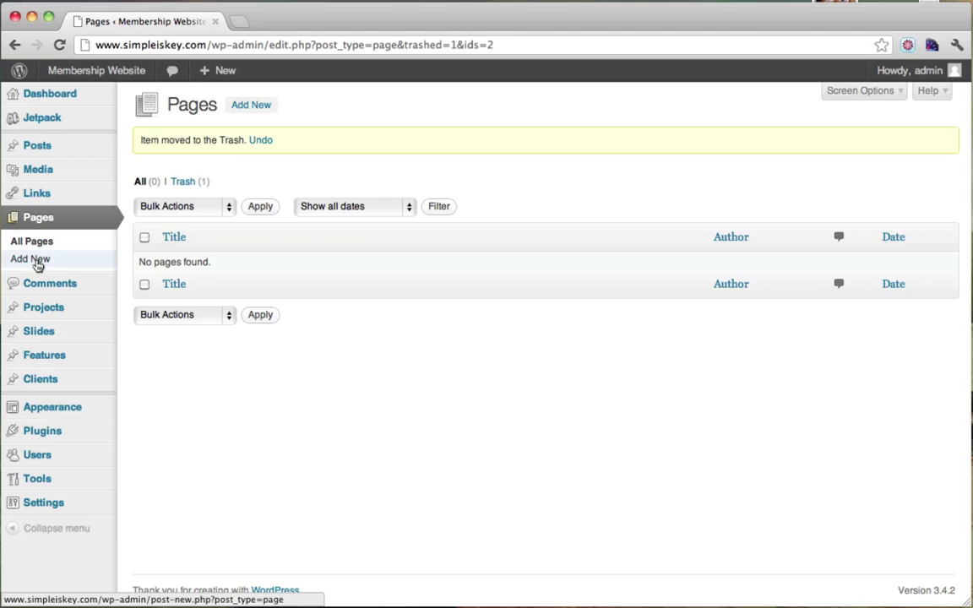
pyautogui.click(256, 105)
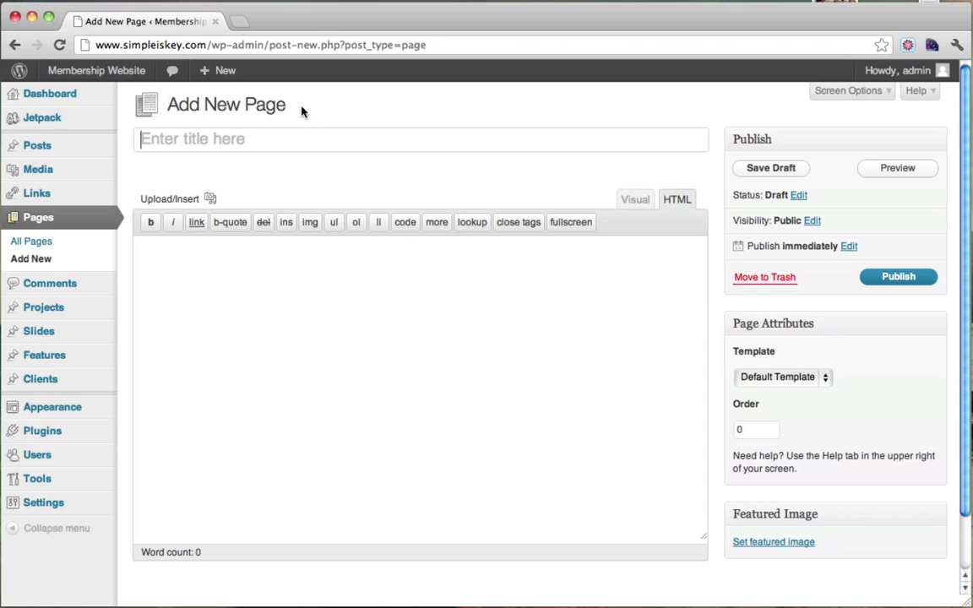
# Publish a page titled 'About' with the body text 'About Page'
pyautogui.write('About')
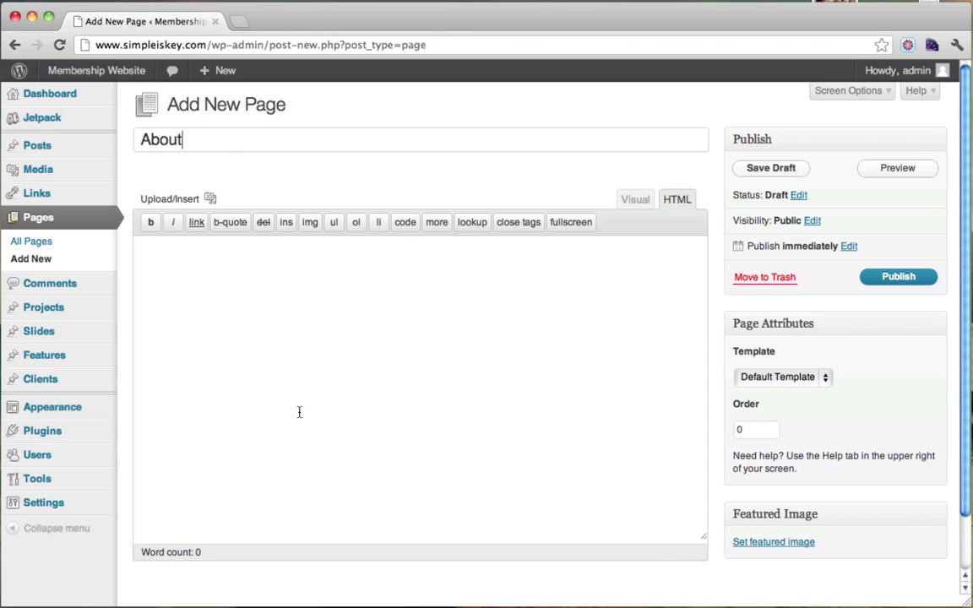
pyautogui.click(300, 412)
pyautogui.write('About Page')
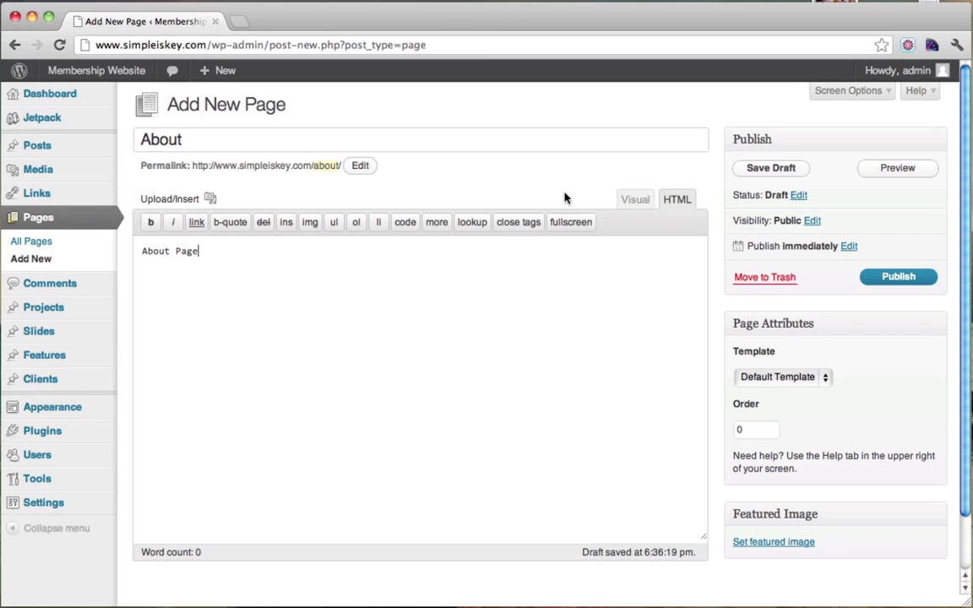
pyautogui.scroll(-2, 342, 323)
pyautogui.scroll(2, 342, 324)
pyautogui.click(899, 278)
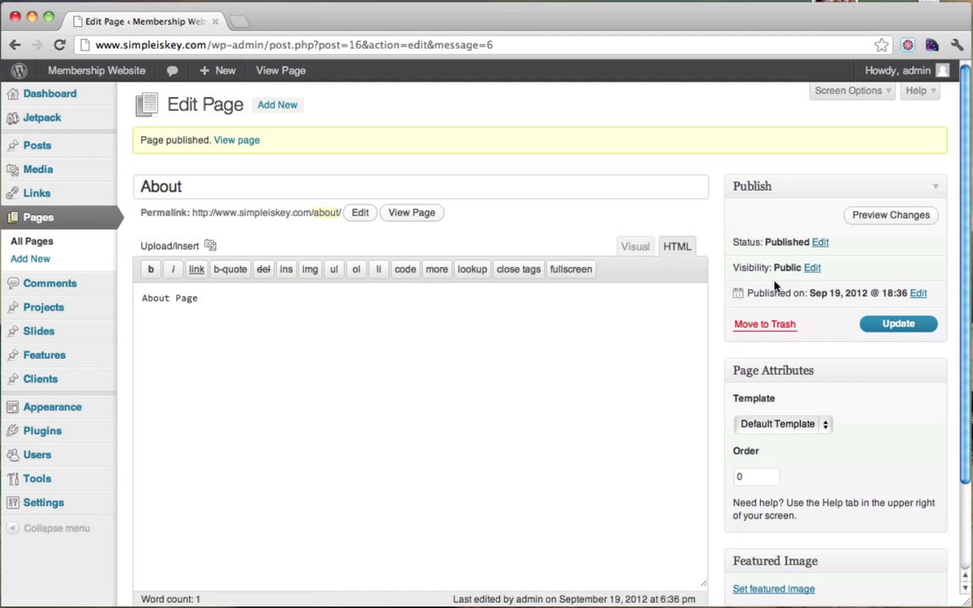
pyautogui.moveTo(100, 73)
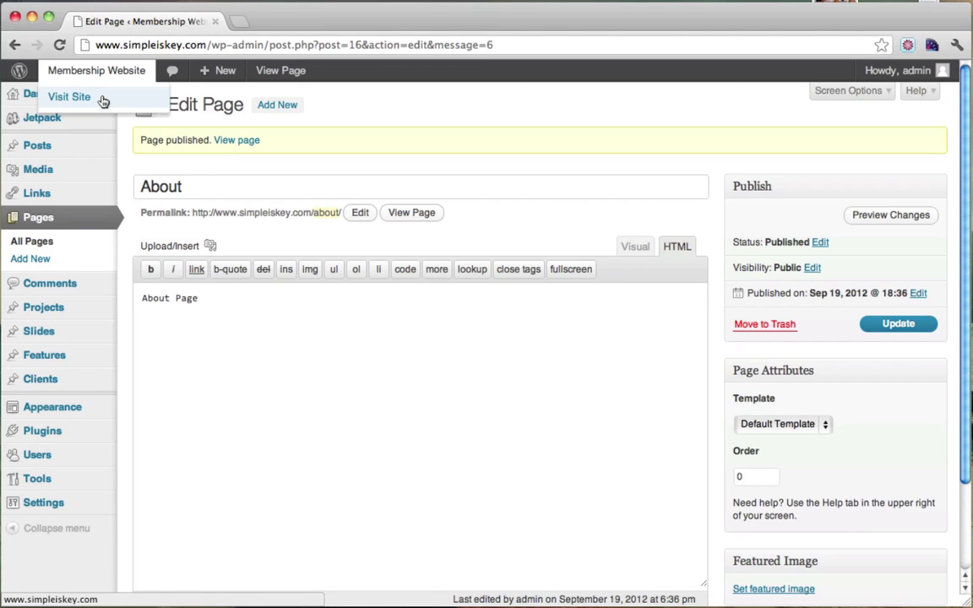
# Visit the live site in a new tab and open About from the main menu
pyautogui.click(102, 99)
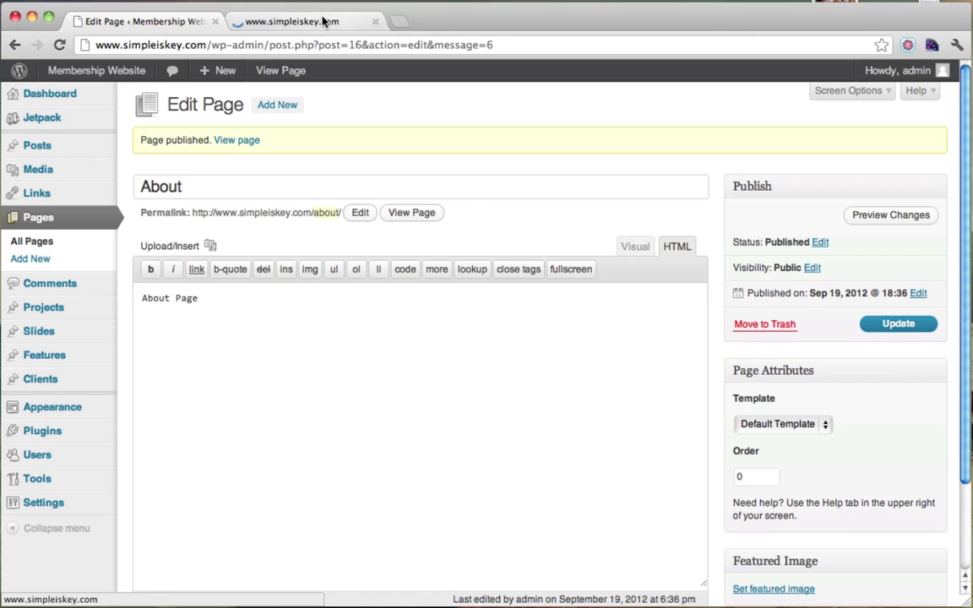
pyautogui.click(323, 21)
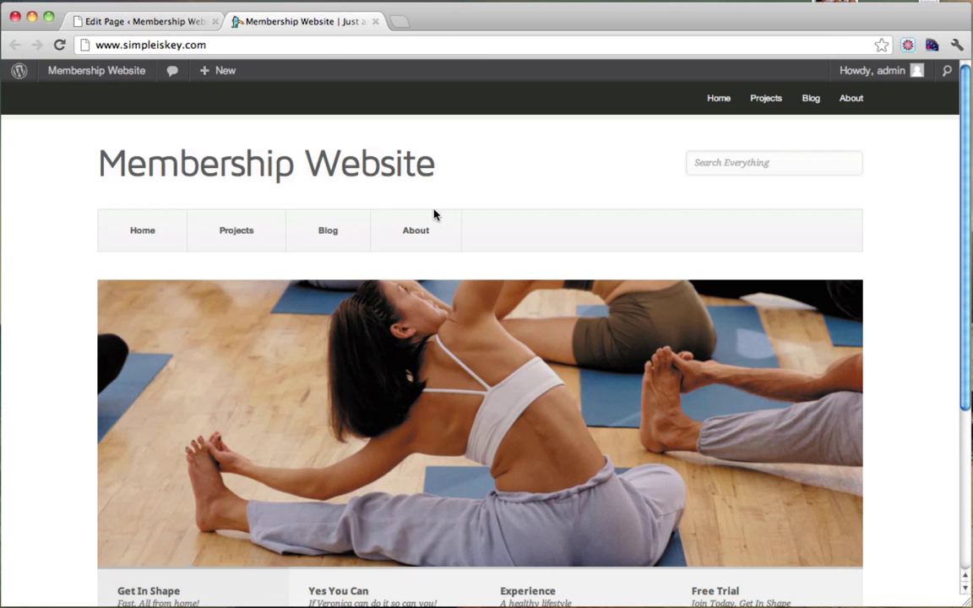
pyautogui.click(409, 242)
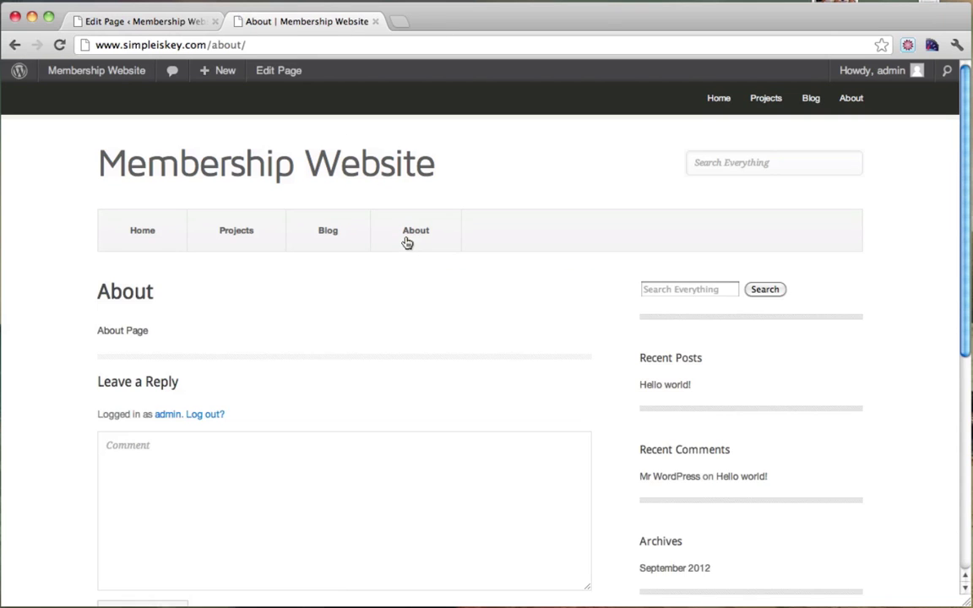
pyautogui.scroll(-1, 132, 267)
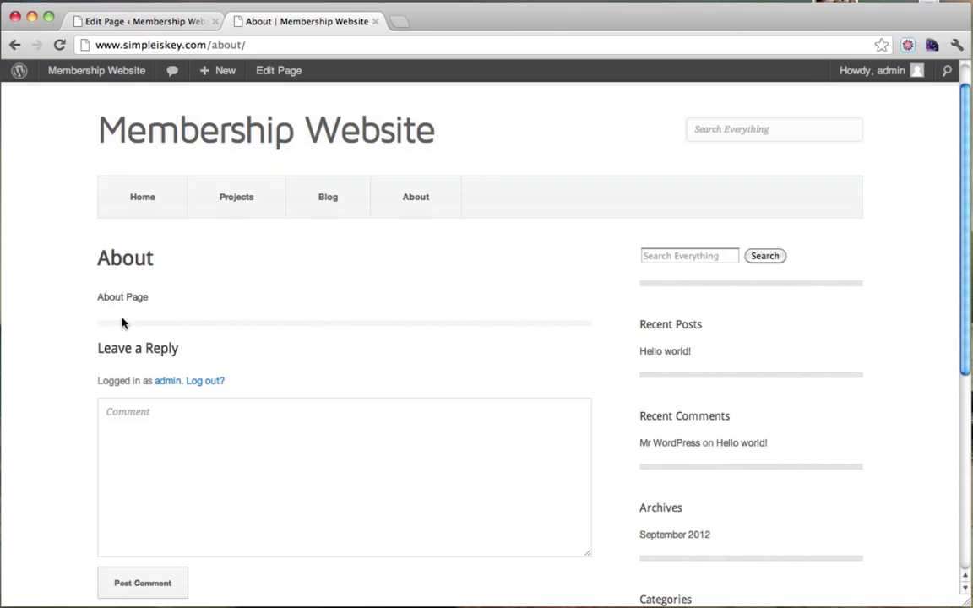
# Close the About page tab and start a new page titled 'Contact'
pyautogui.click(375, 21)
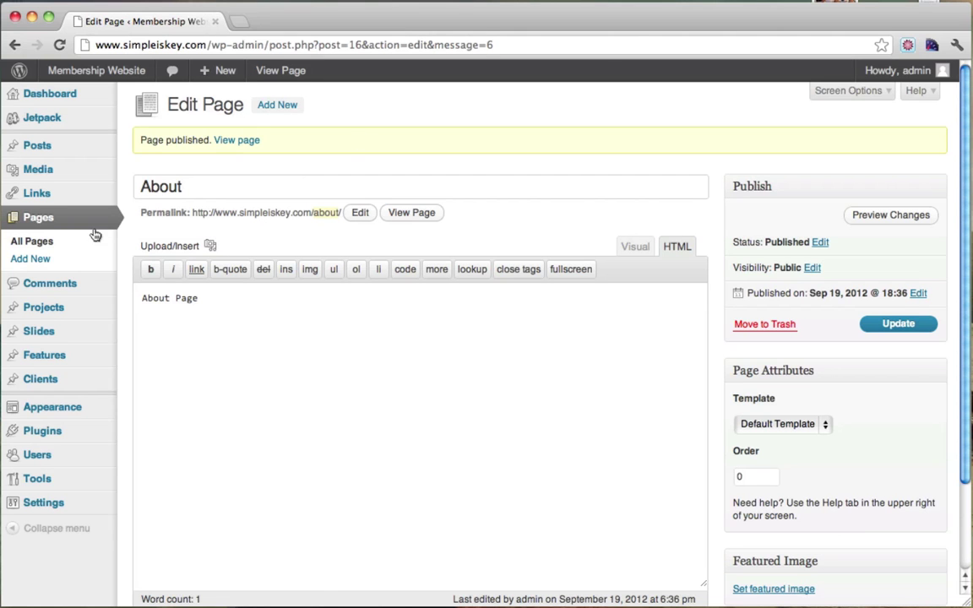
pyautogui.click(46, 221)
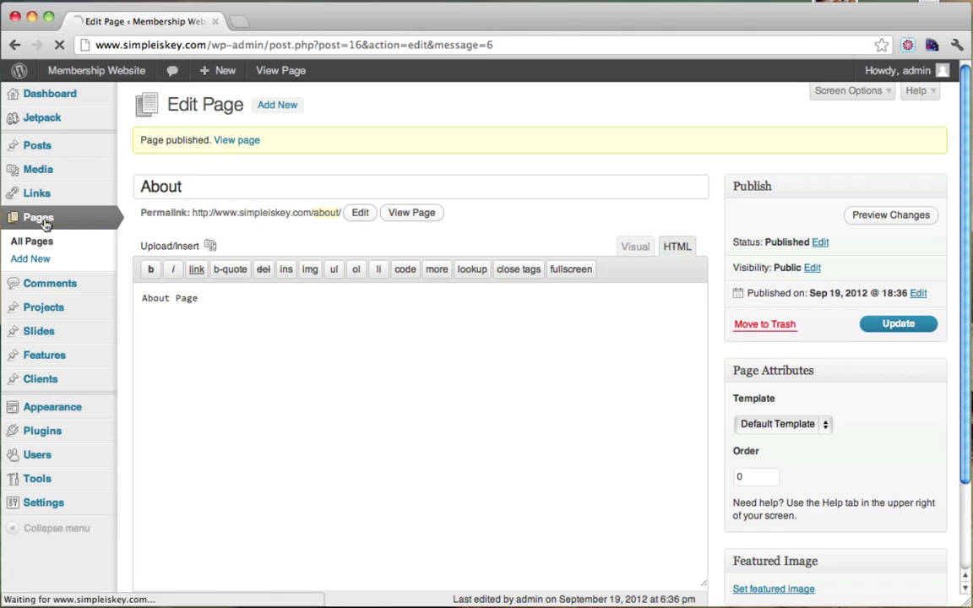
pyautogui.click(260, 106)
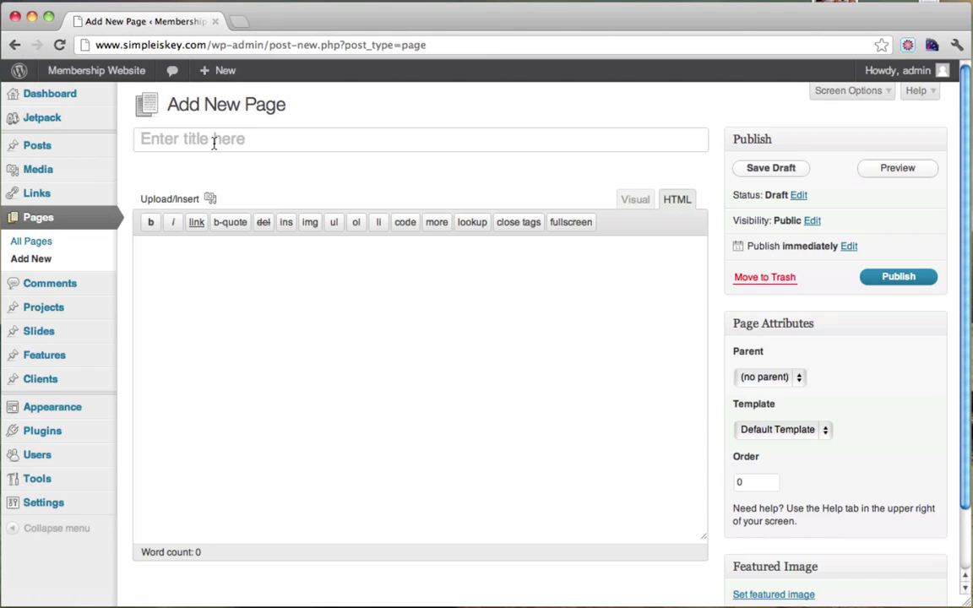
pyautogui.write('Contact')
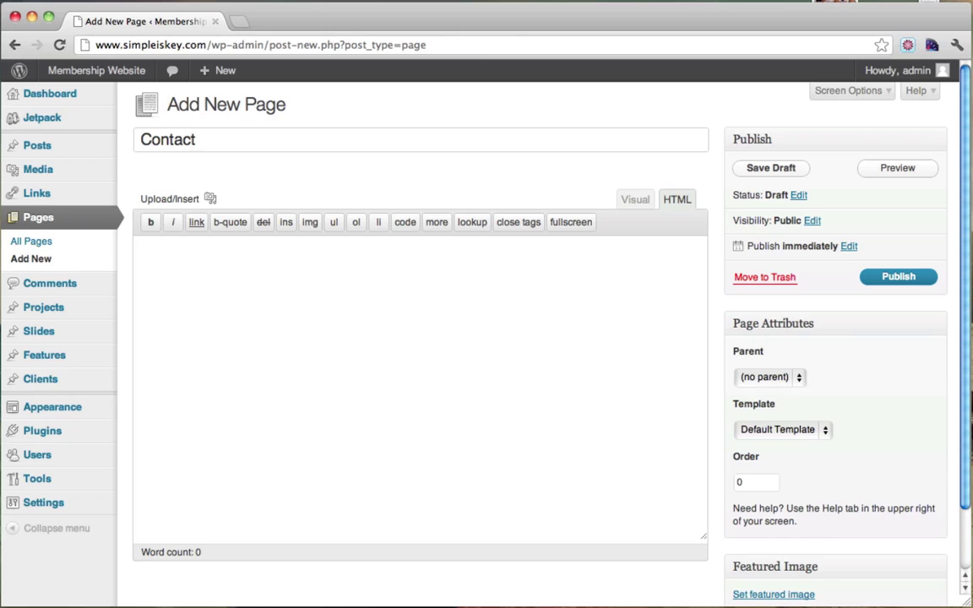
pyautogui.write('Contact')
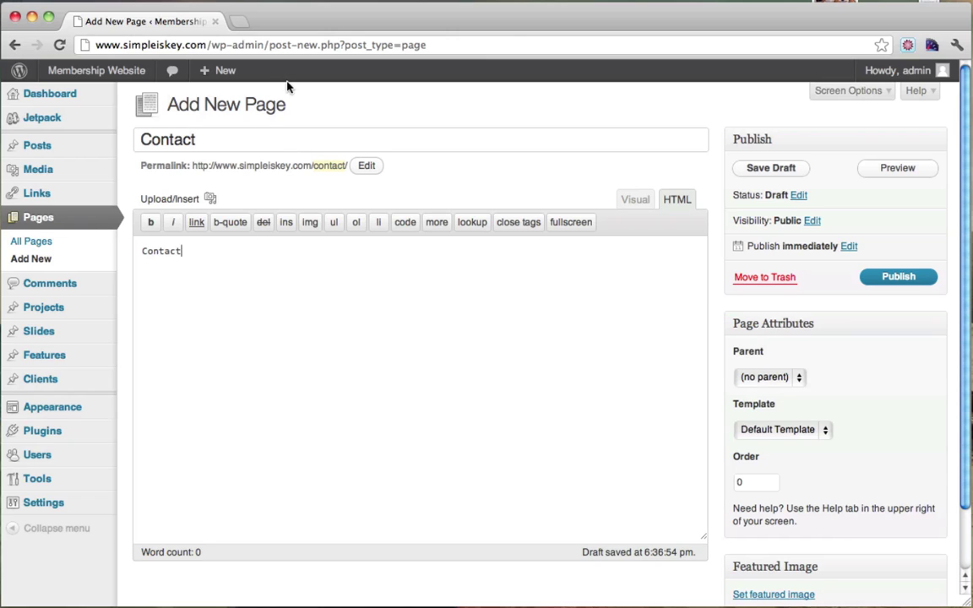
pyautogui.click(218, 145)
pyautogui.moveTo(246, 139); pyautogui.dragTo(117, 139)
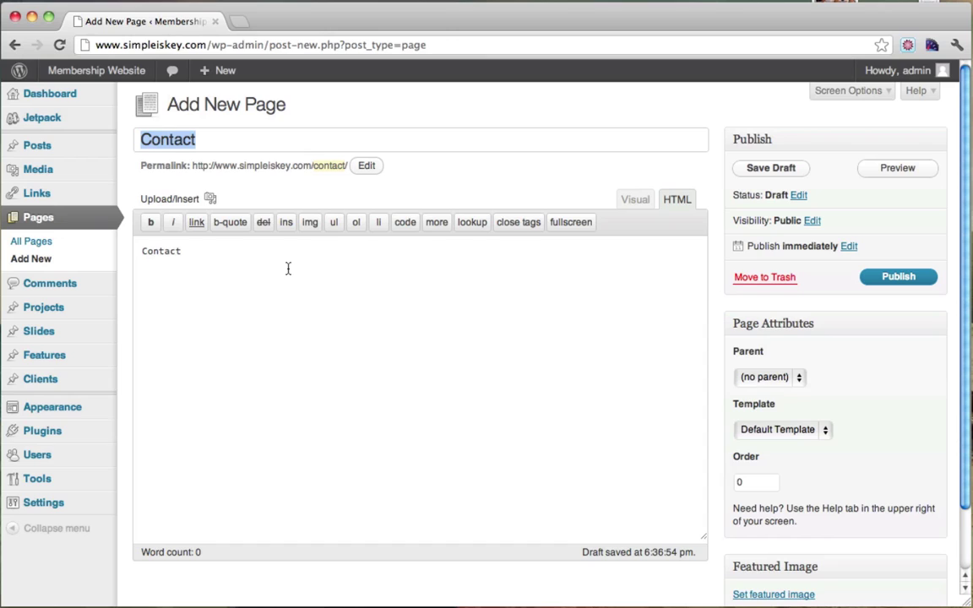
# Give the page the body text 'Contact us!', publish it, and open the live site in a new tab
pyautogui.moveTo(258, 251); pyautogui.dragTo(123, 244)
pyautogui.click(203, 259)
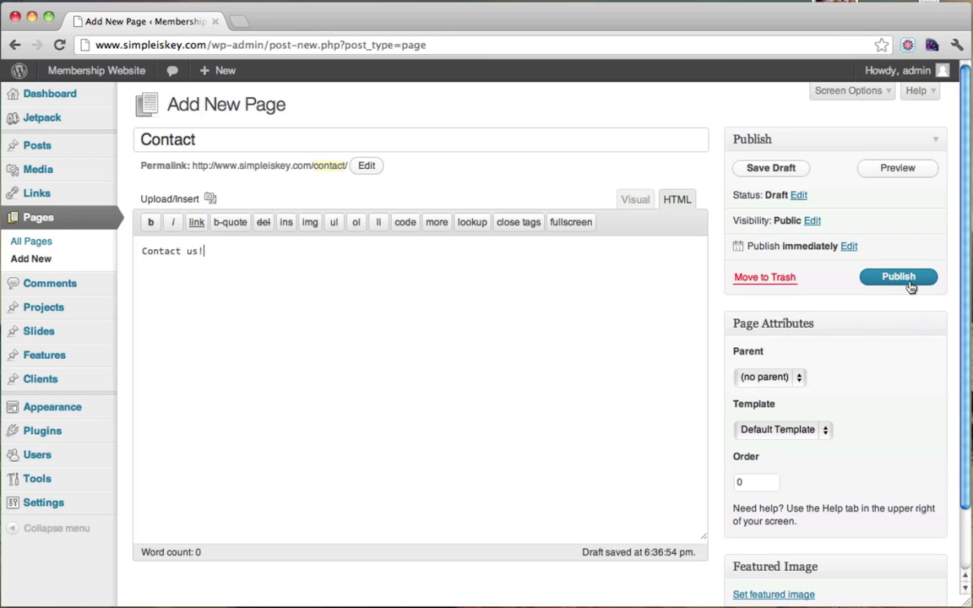
pyautogui.click(899, 278)
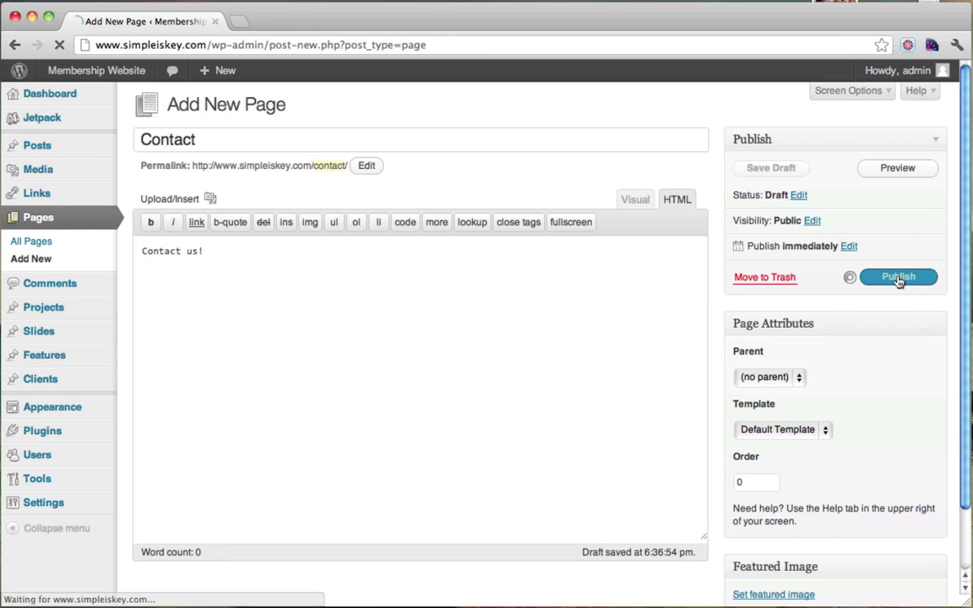
pyautogui.moveTo(102, 72)
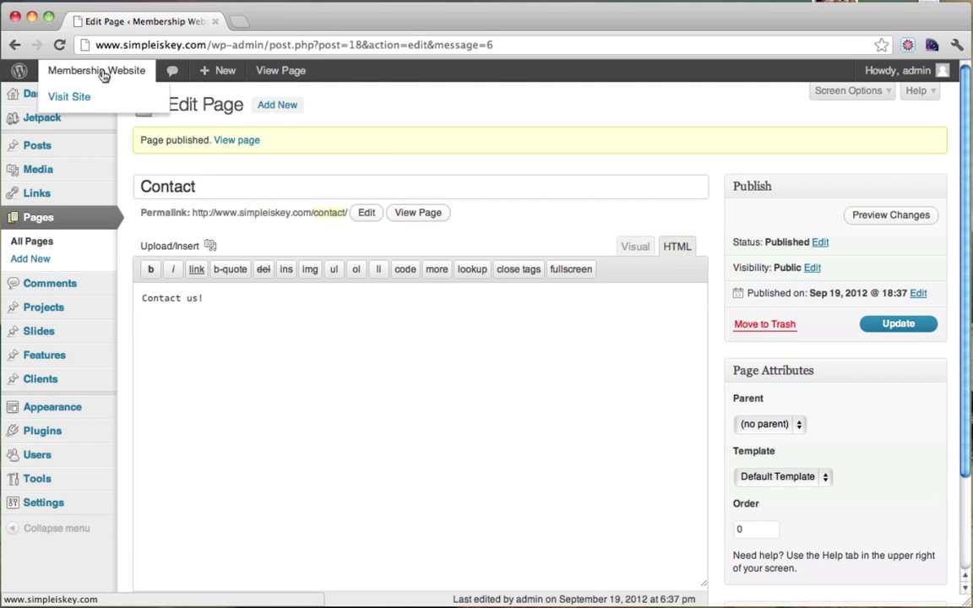
pyautogui.keyDown('super'); pyautogui.click(89, 98); pyautogui.keyUp('super')
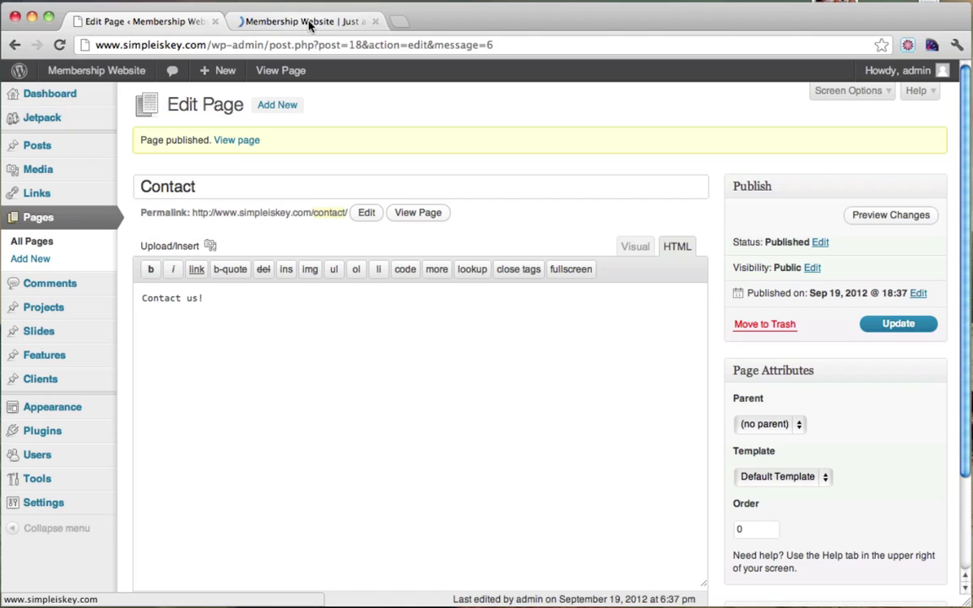
# Check the live Contact page's heading and 'Contact us!' text, then close that tab
pyautogui.click(310, 23)
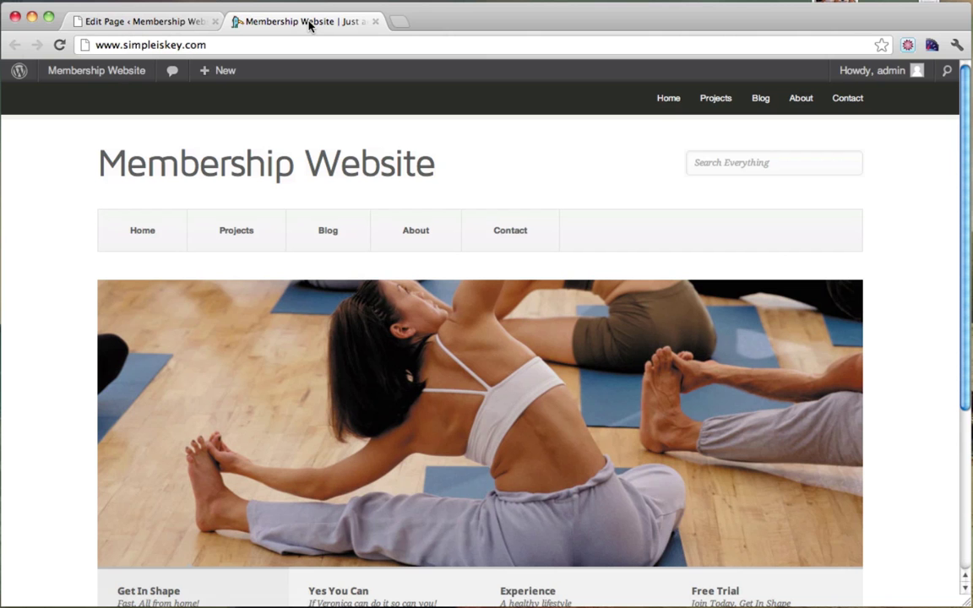
pyautogui.click(512, 243)
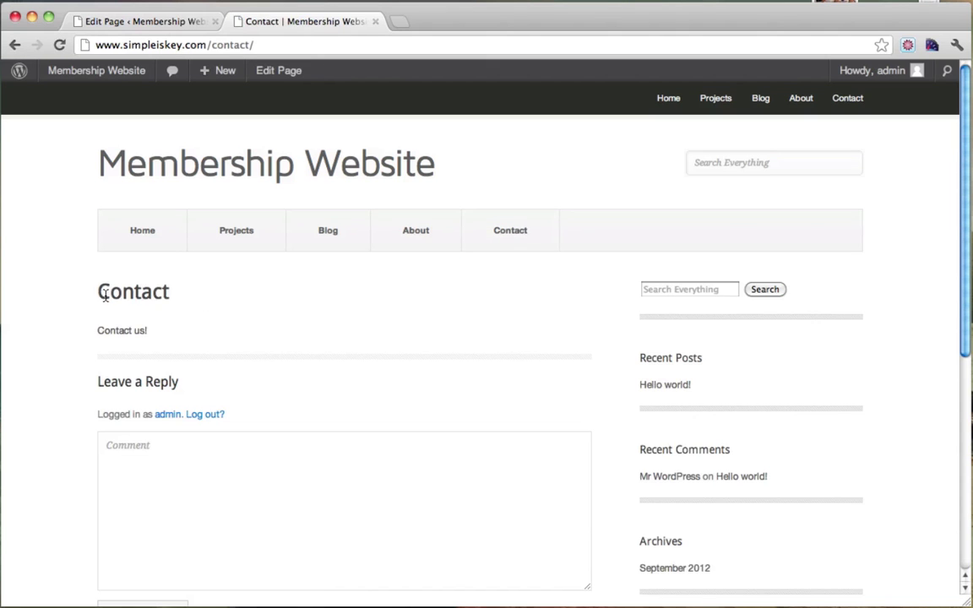
pyautogui.moveTo(99, 294); pyautogui.dragTo(161, 293)
pyautogui.moveTo(97, 331); pyautogui.dragTo(156, 331)
pyautogui.click(158, 331)
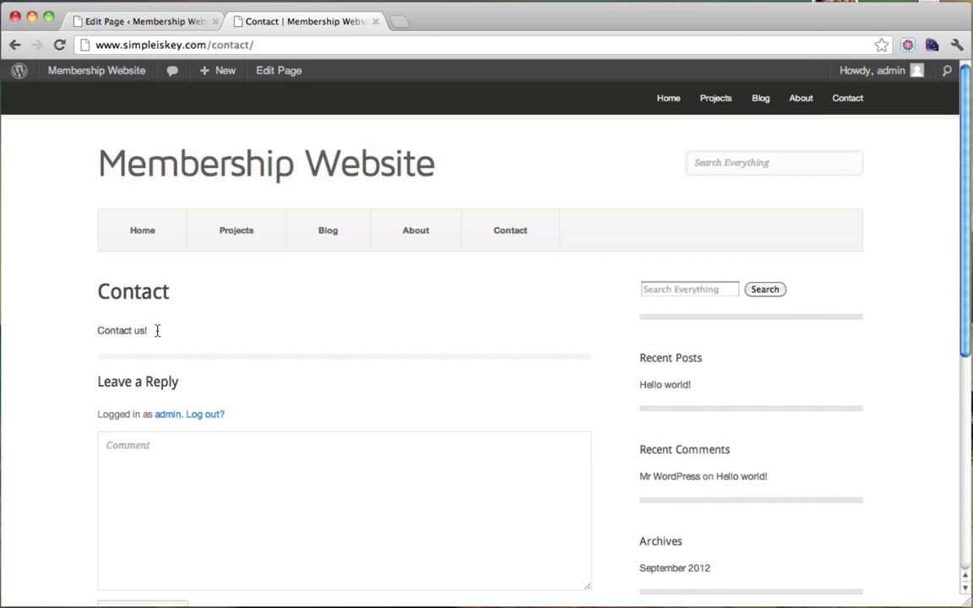
pyautogui.click(375, 21)
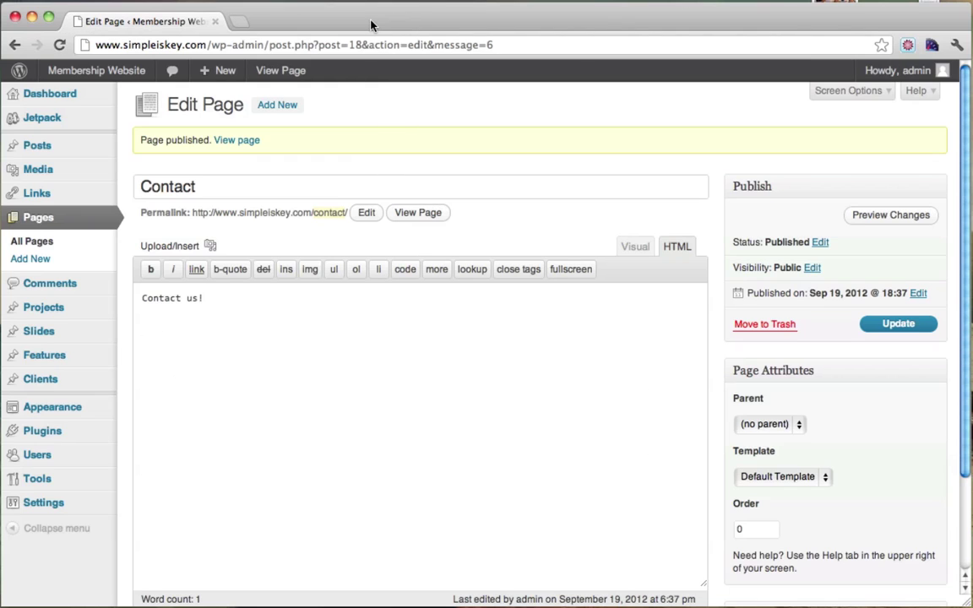
# Publish a page titled 'Fitness Videos' with body text 'Fitness Videos', then start another new page
pyautogui.click(279, 107)
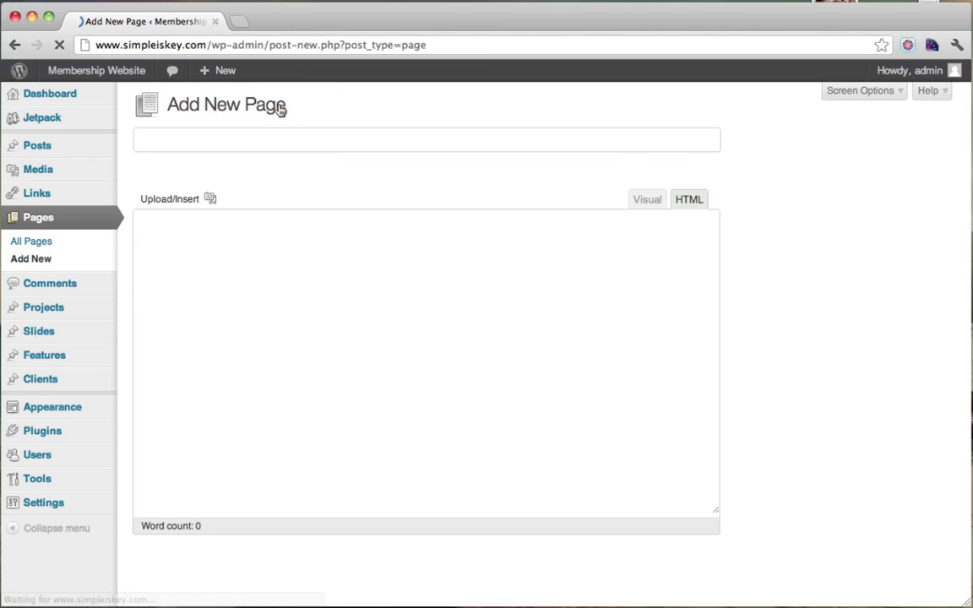
pyautogui.write('Fitnes')
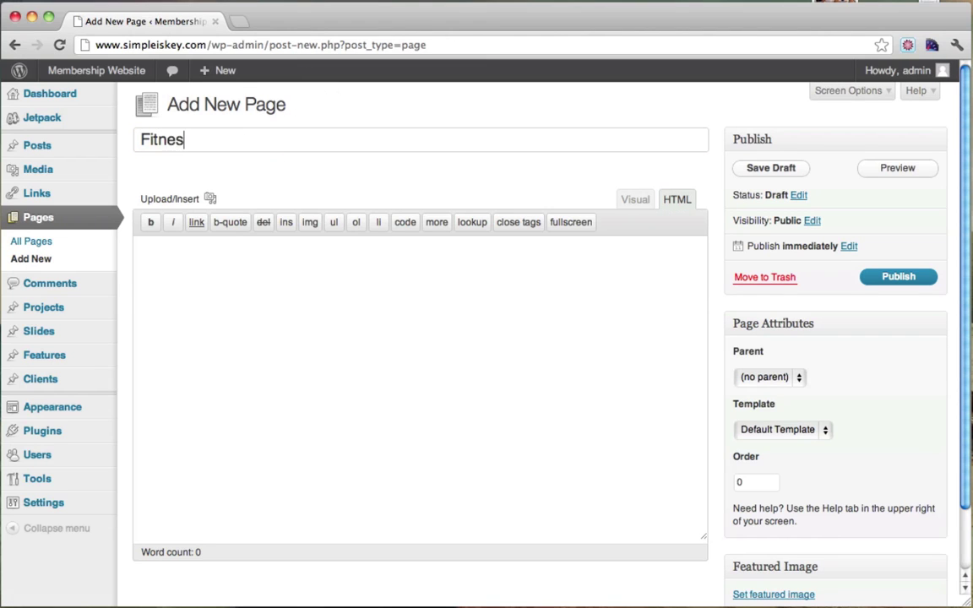
pyautogui.write('s Videos')
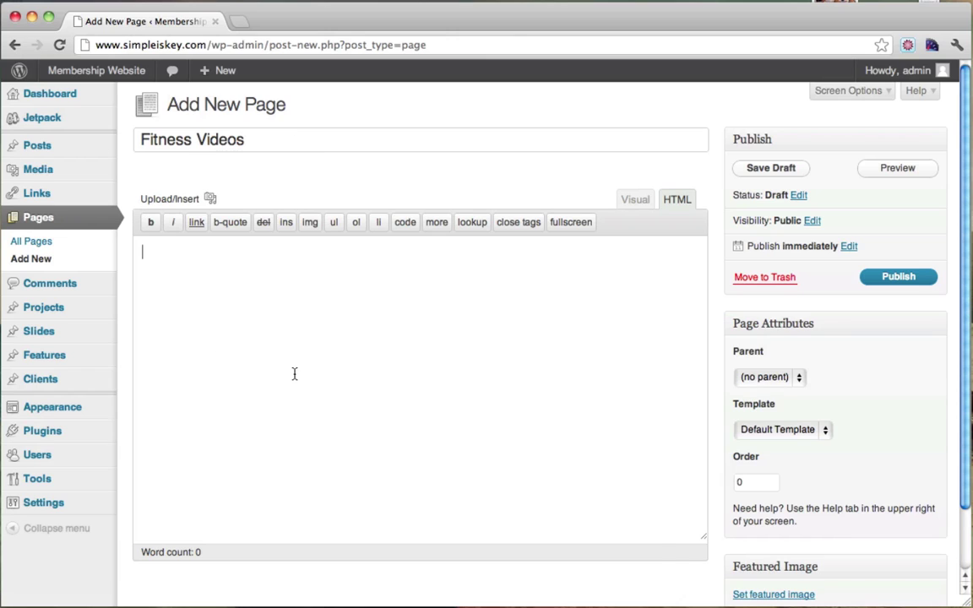
pyautogui.write('Fitness Videos')
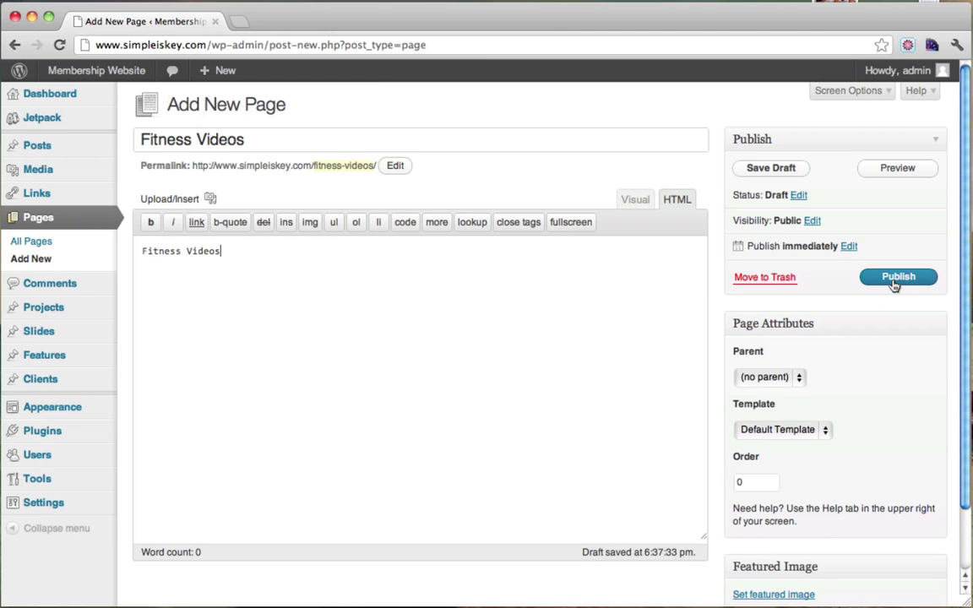
pyautogui.click(897, 277)
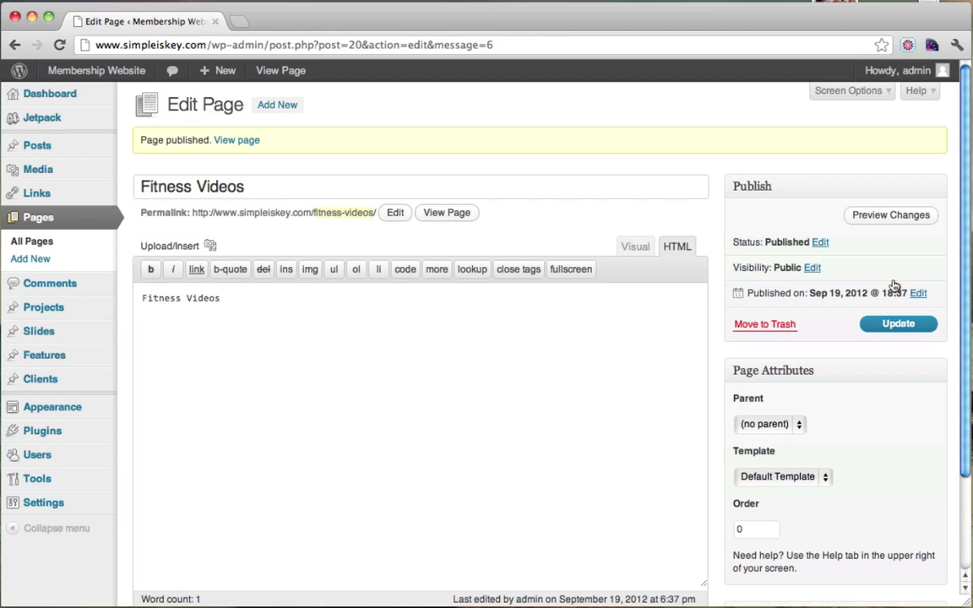
pyautogui.click(283, 107)
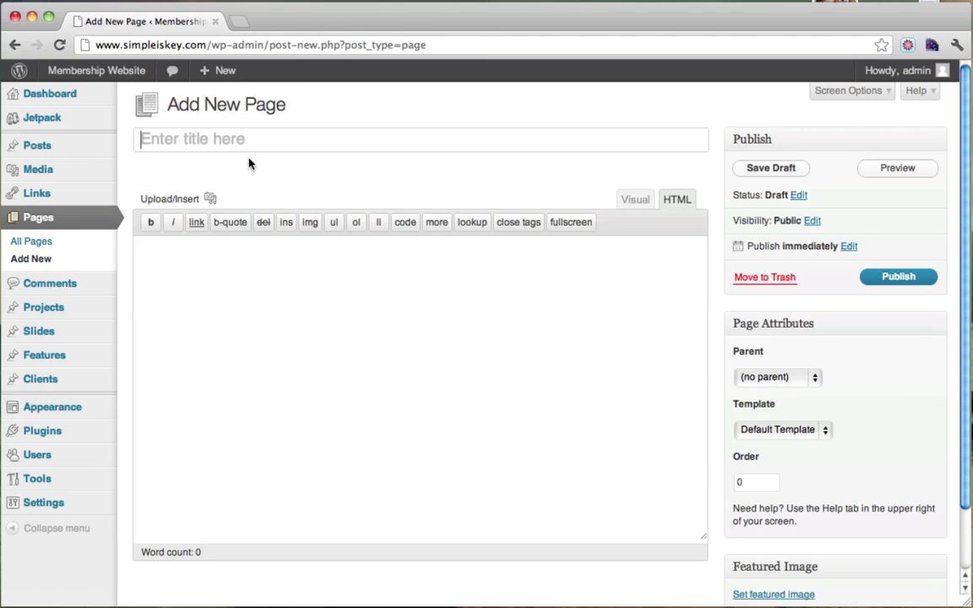
# Title the page 'Register', add the body text 'register page', publish it, and start another new page
pyautogui.write('REgis')
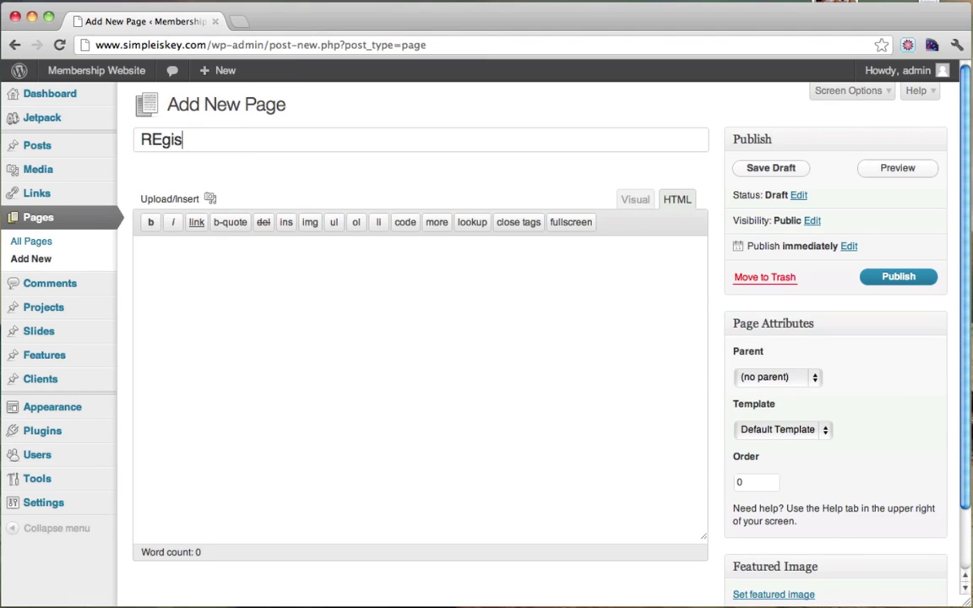
pyautogui.write('g')
pyautogui.press('BackSpace')
pyautogui.press('BackSpace')
pyautogui.write('egister')
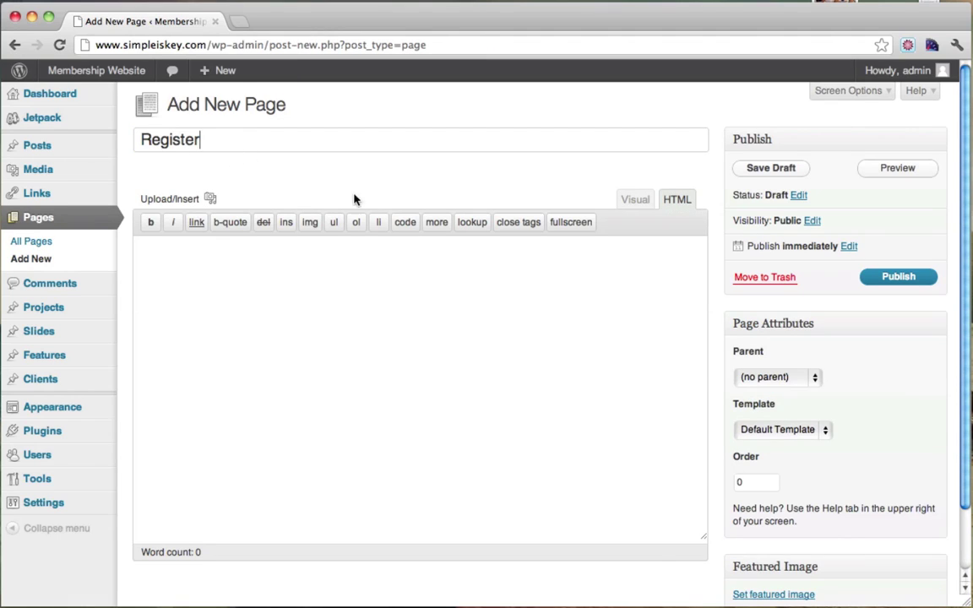
pyautogui.click(415, 312)
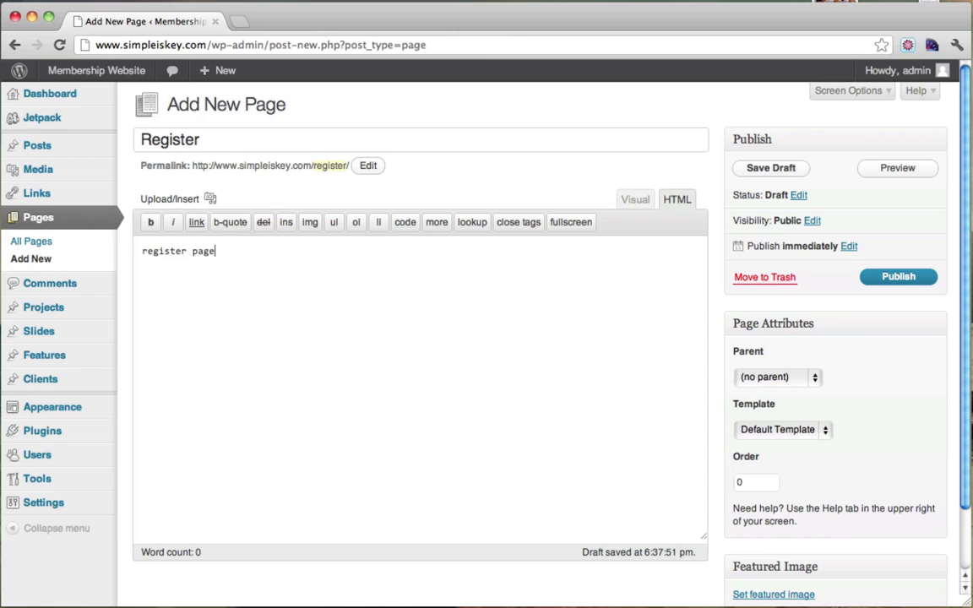
pyautogui.click(897, 286)
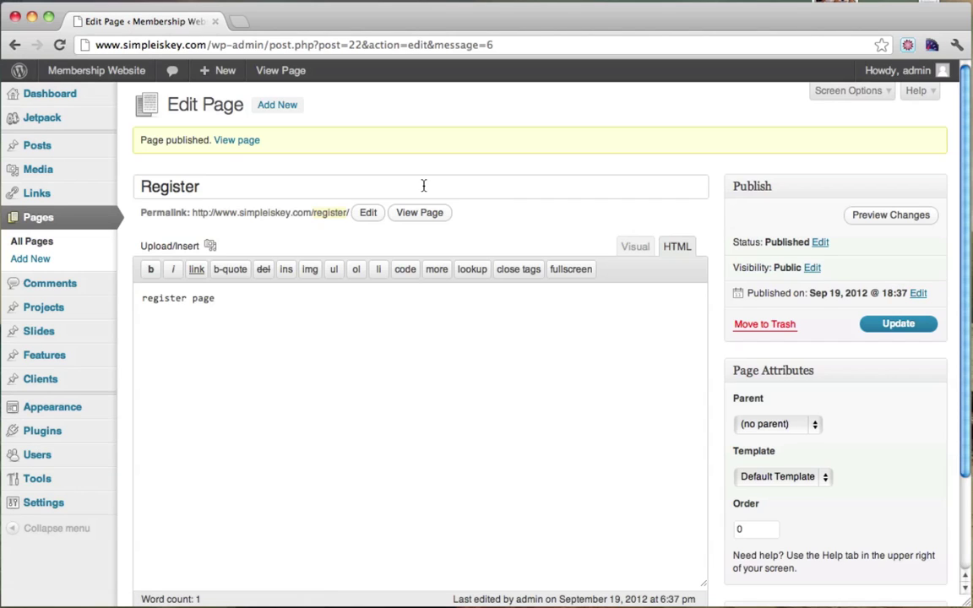
pyautogui.doubleClick(226, 191)
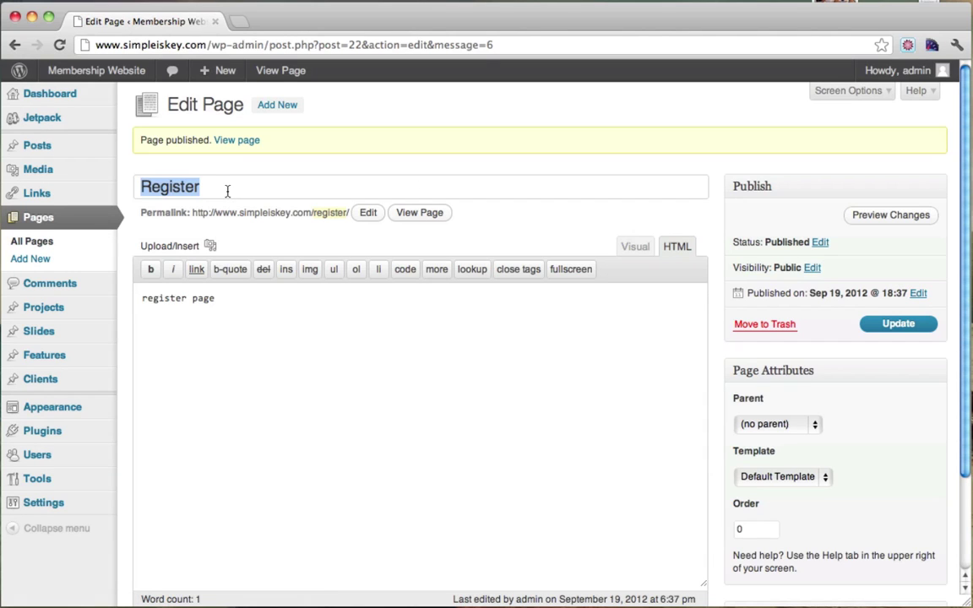
pyautogui.click(270, 105)
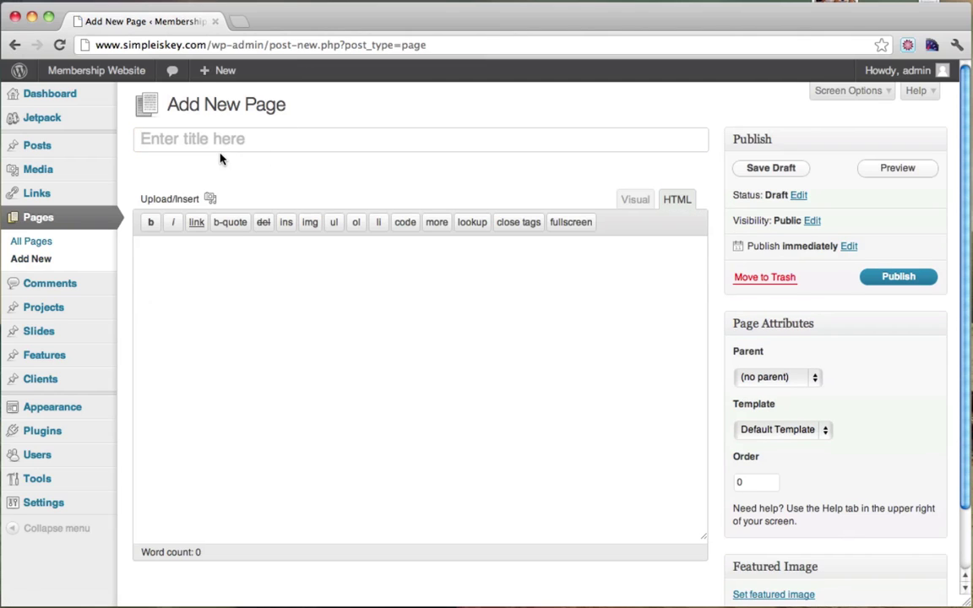
# Publish a page titled 'Login' reading 'Page to login' and open the live site in a new tab
pyautogui.click(219, 142)
pyautogui.write('Login')
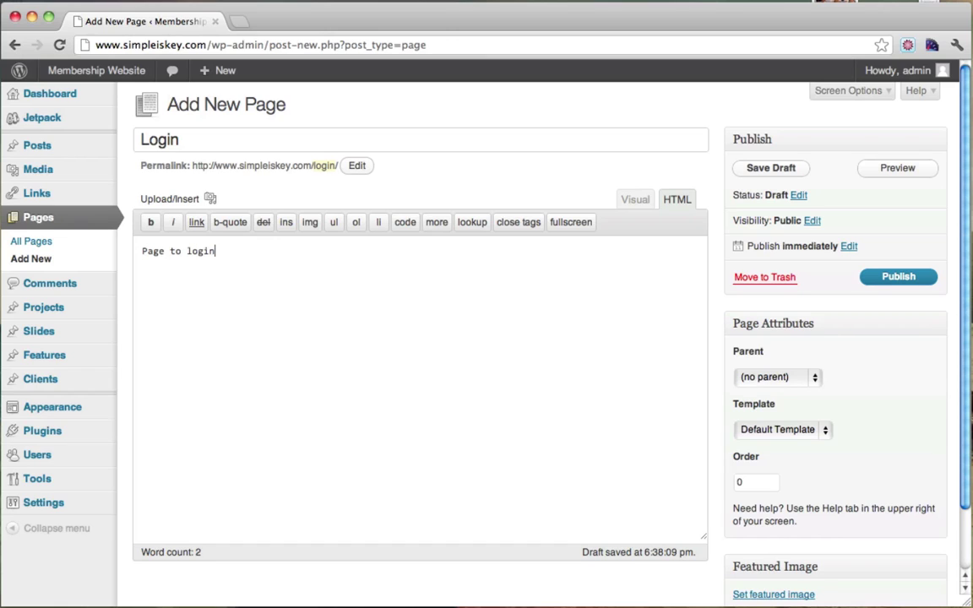
pyautogui.click(889, 287)
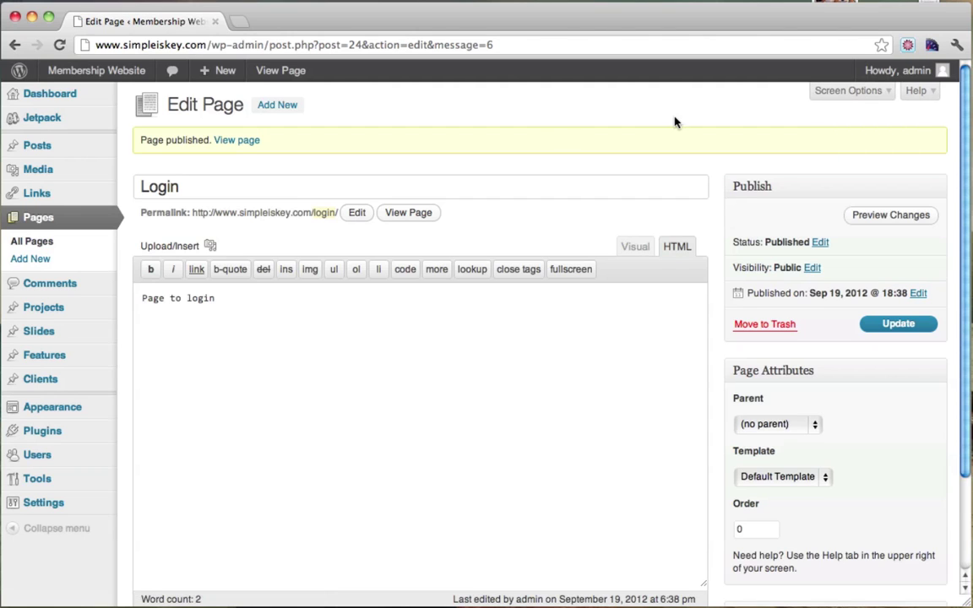
pyautogui.moveTo(136, 72)
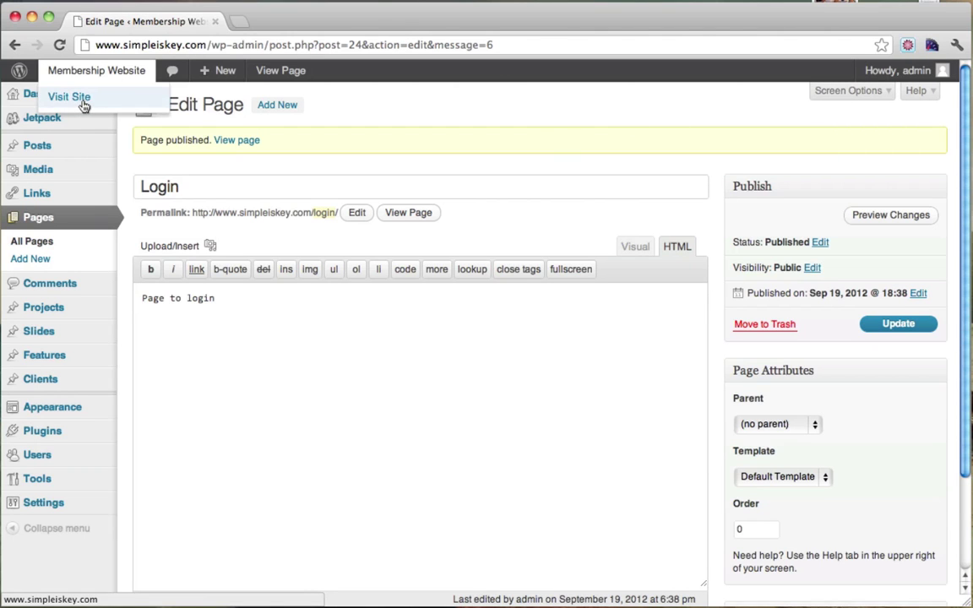
pyautogui.keyDown('super'); pyautogui.click(69, 97); pyautogui.keyUp('super')
# Review the Login and Register pages in the live site's menu, then go back to the Login page editor
pyautogui.click(294, 22)
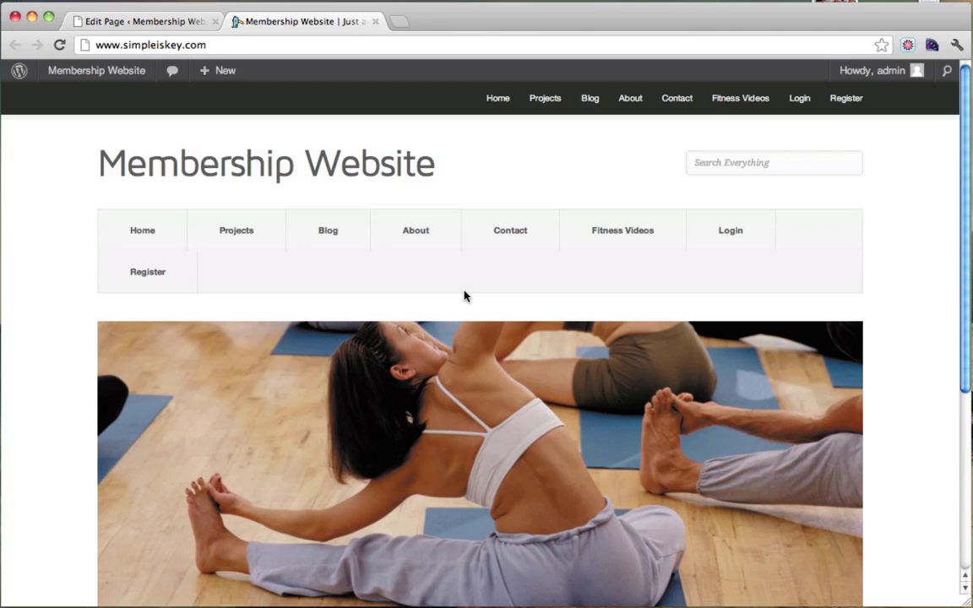
pyautogui.click(146, 27)
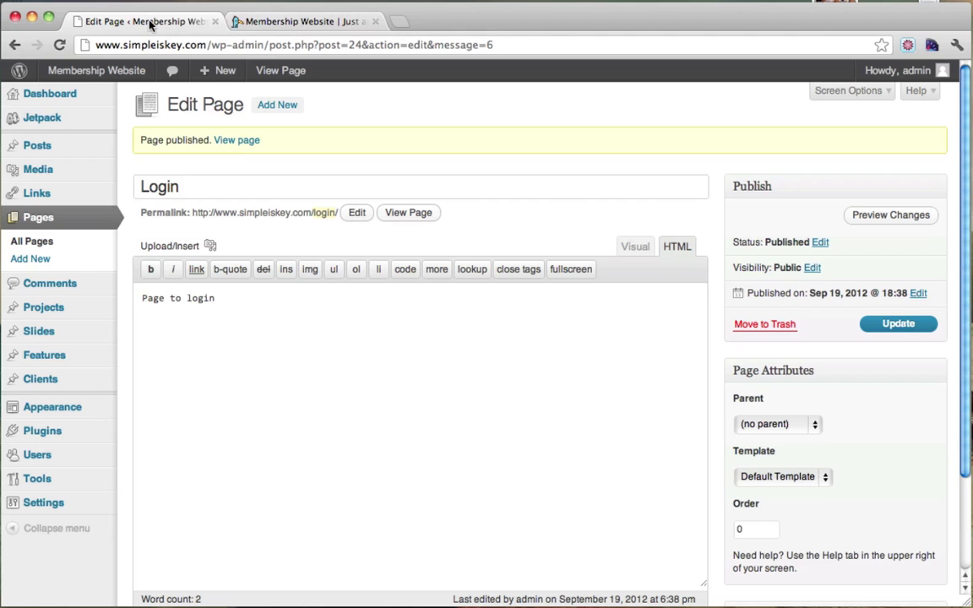
# Close the site tab, go to Appearance > Menus, and create a menu named 'menu'
pyautogui.click(375, 22)
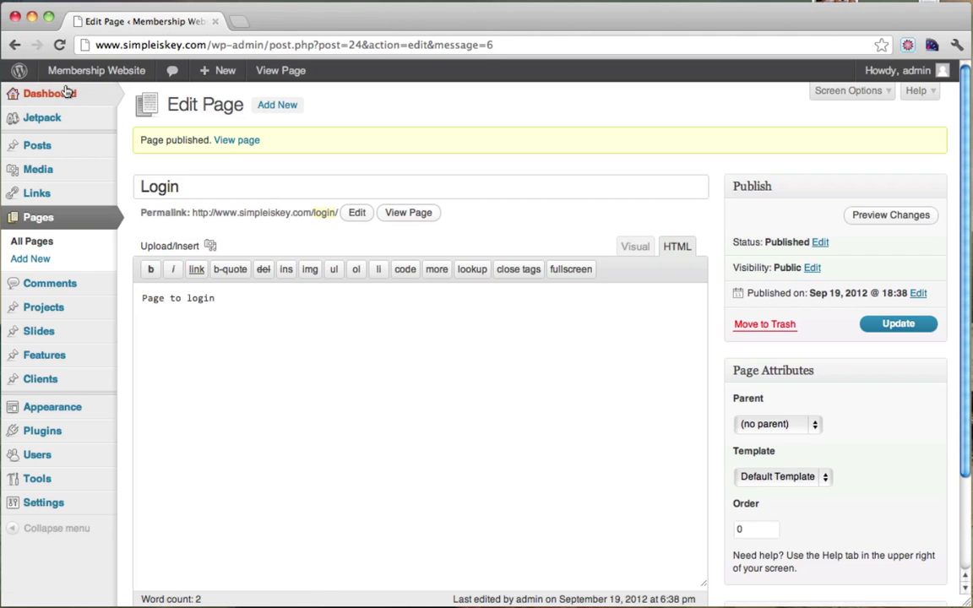
pyautogui.click(63, 93)
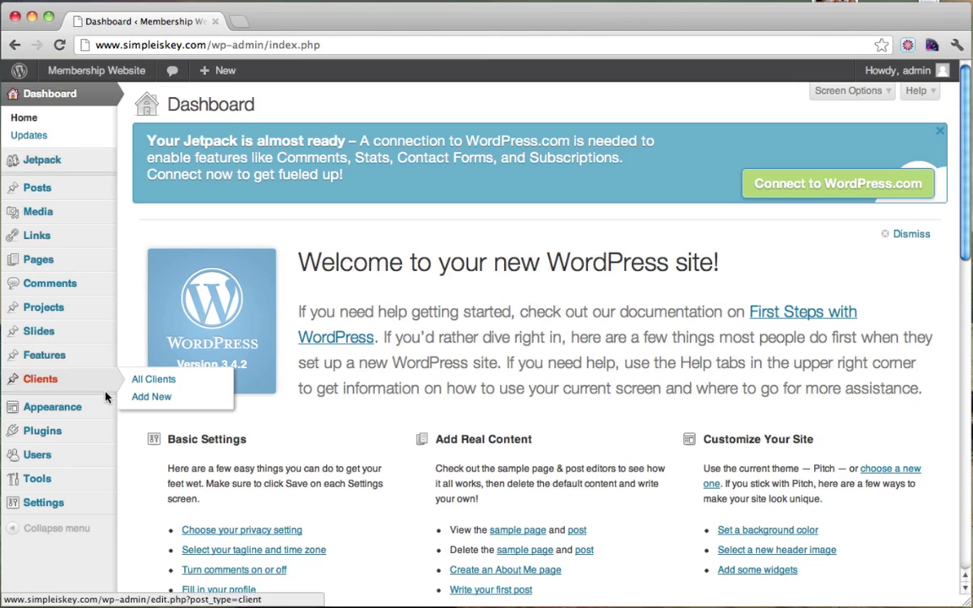
pyautogui.moveTo(117, 413)
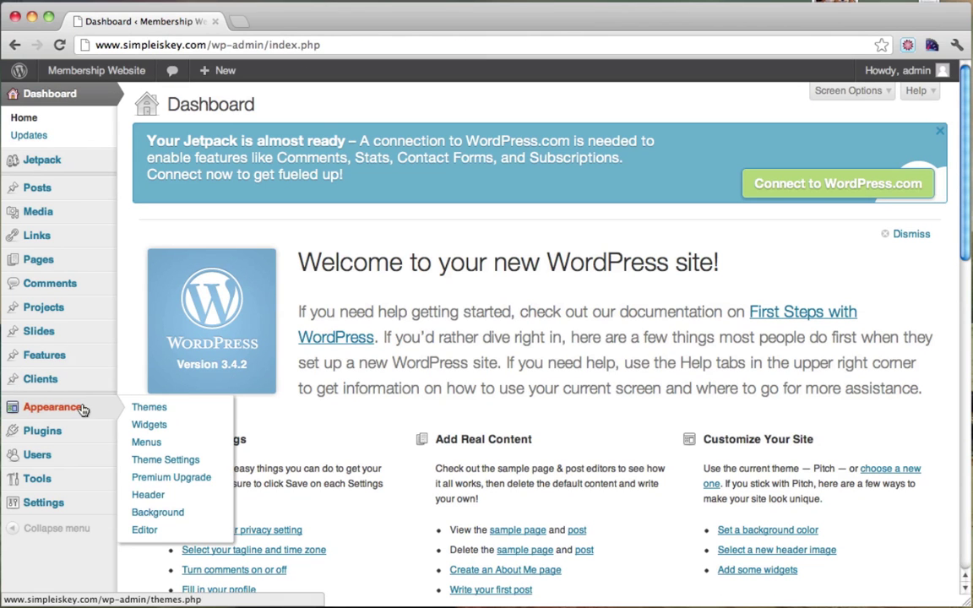
pyautogui.click(173, 446)
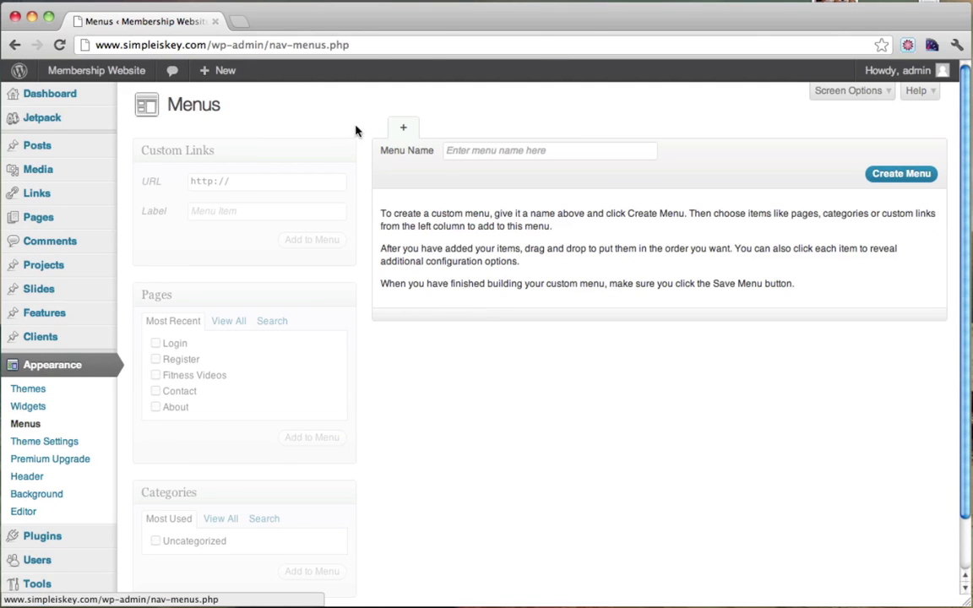
pyautogui.click(508, 157)
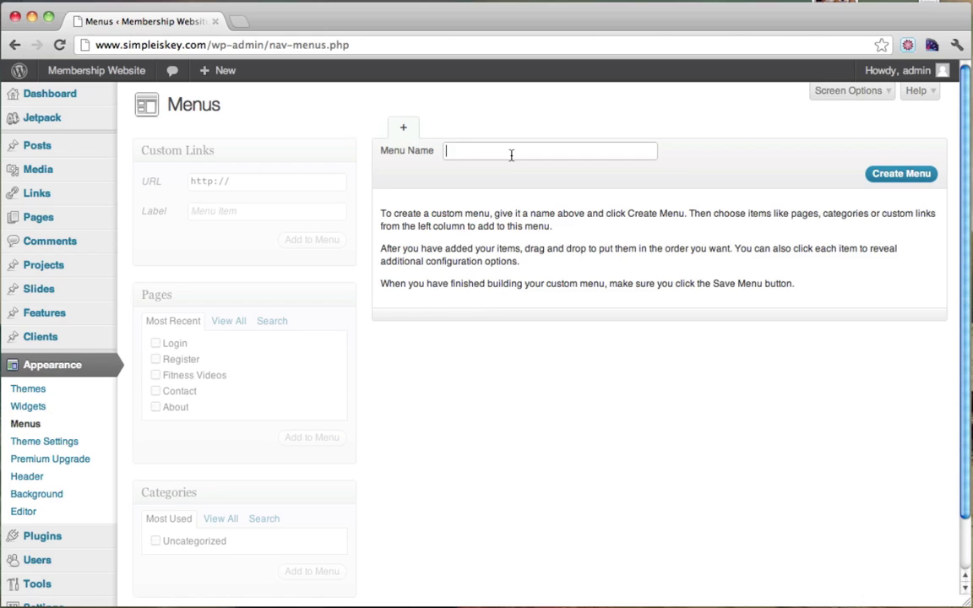
pyautogui.write('menu')
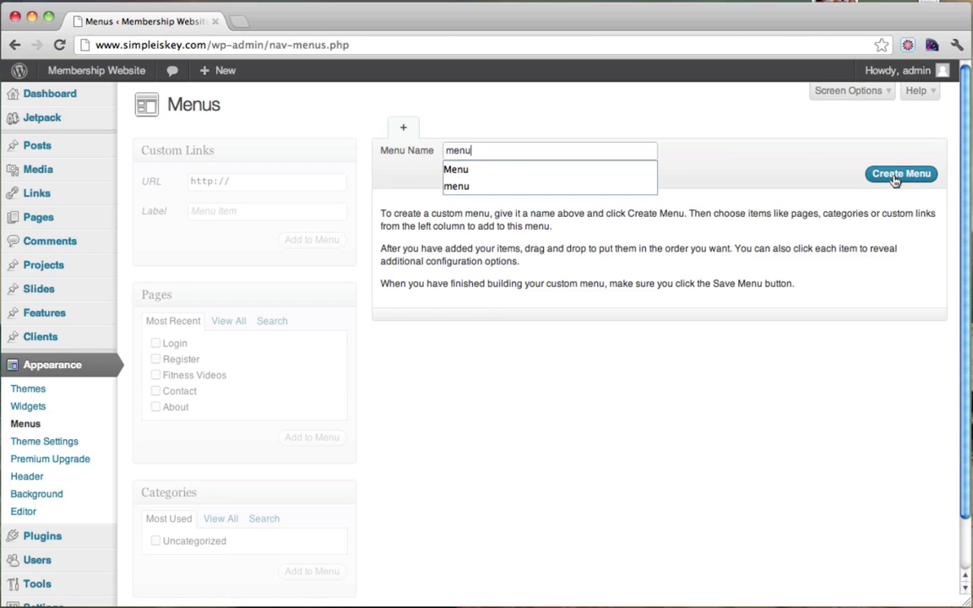
pyautogui.click(886, 179)
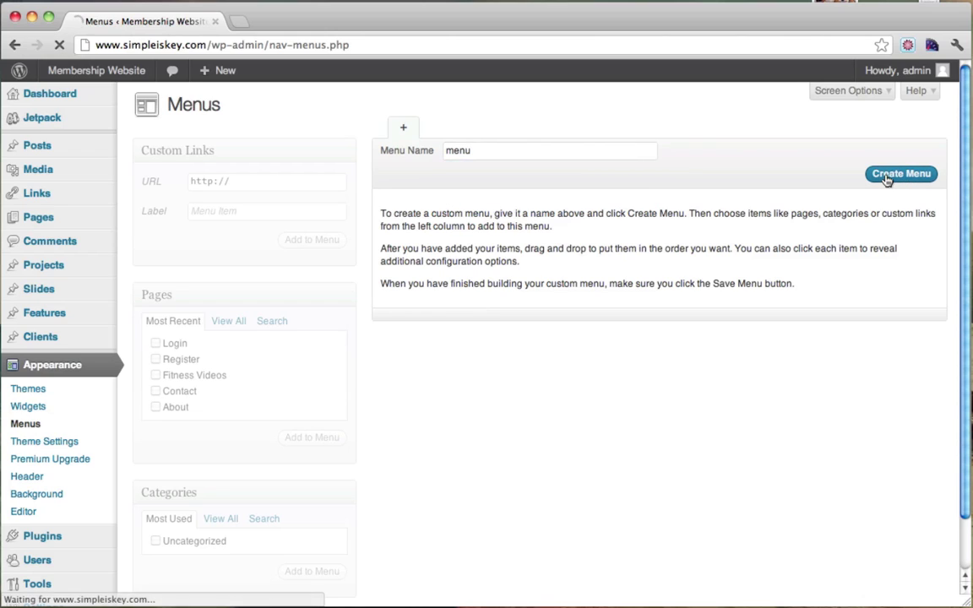
pyautogui.scroll(-5, 432, 350)
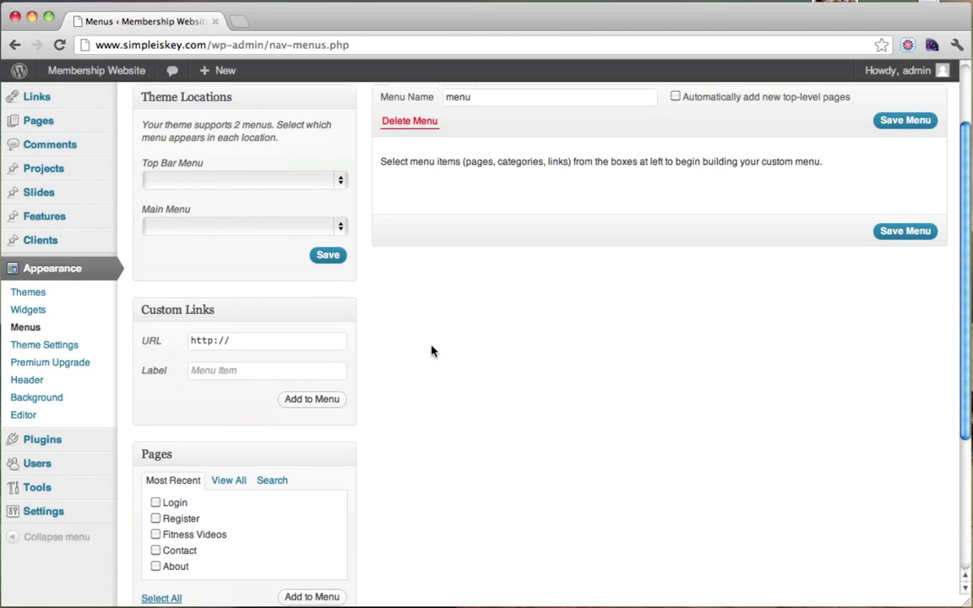
pyautogui.scroll(5, 432, 351)
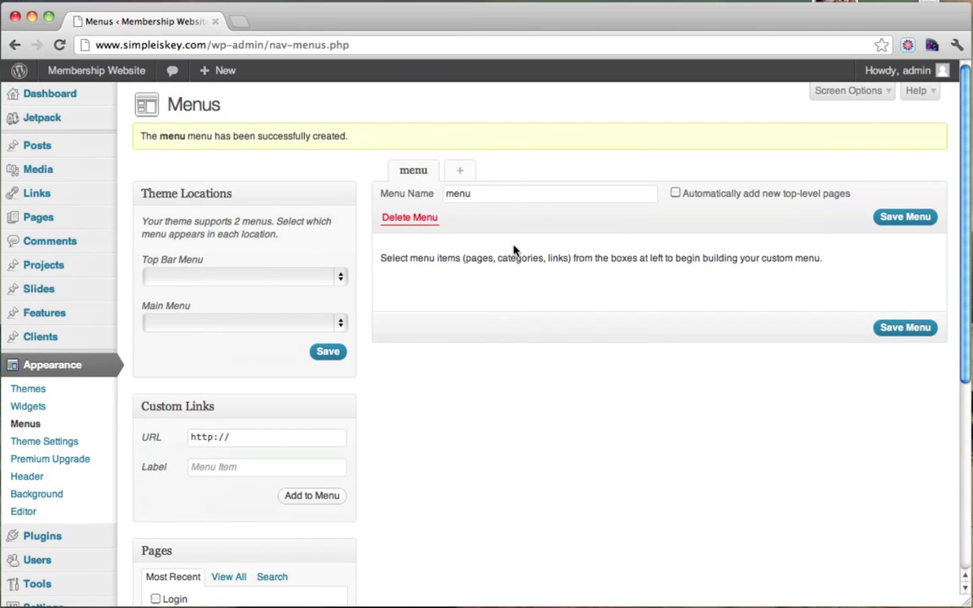
pyautogui.scroll(-5, 535, 220)
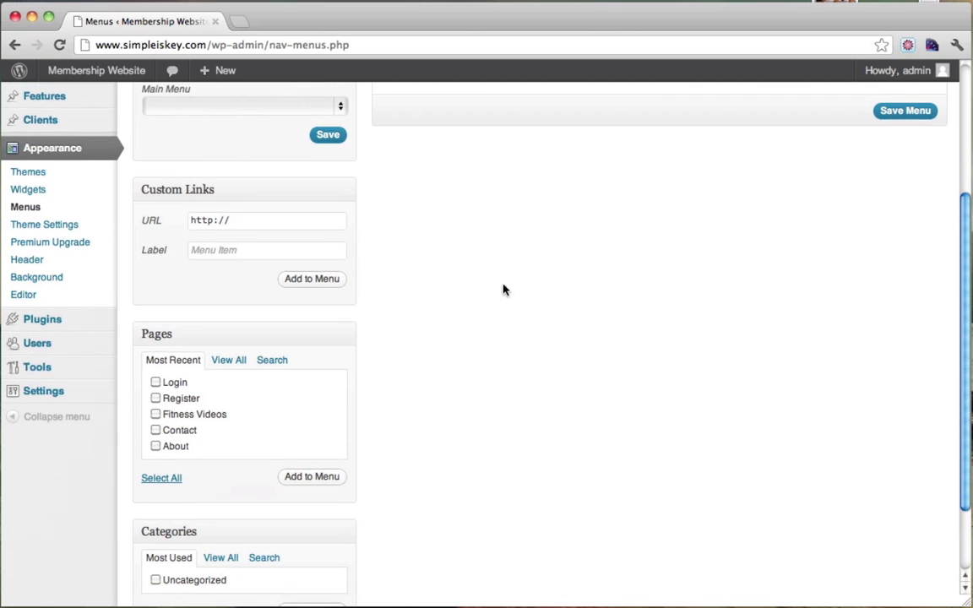
# Add the About and Register pages to 'menu' and save it with all four pages
pyautogui.click(155, 447)
pyautogui.click(155, 399)
pyautogui.click(330, 480)
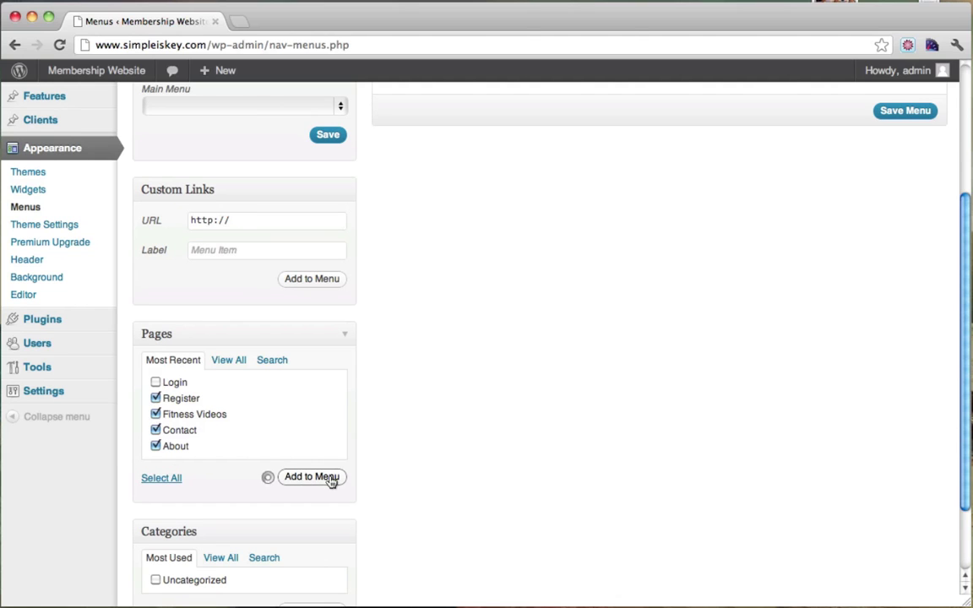
pyautogui.scroll(5, 658, 315)
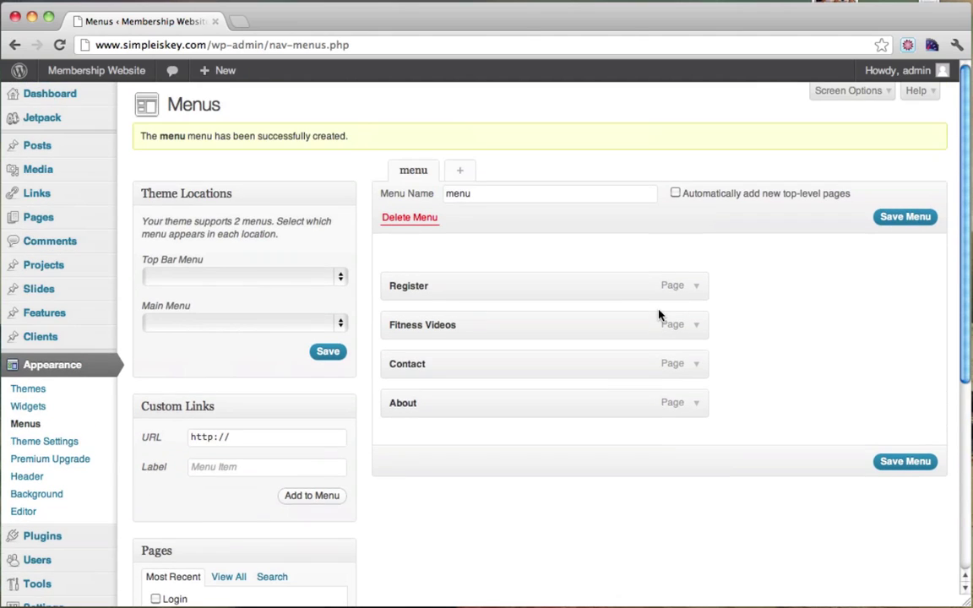
pyautogui.click(906, 463)
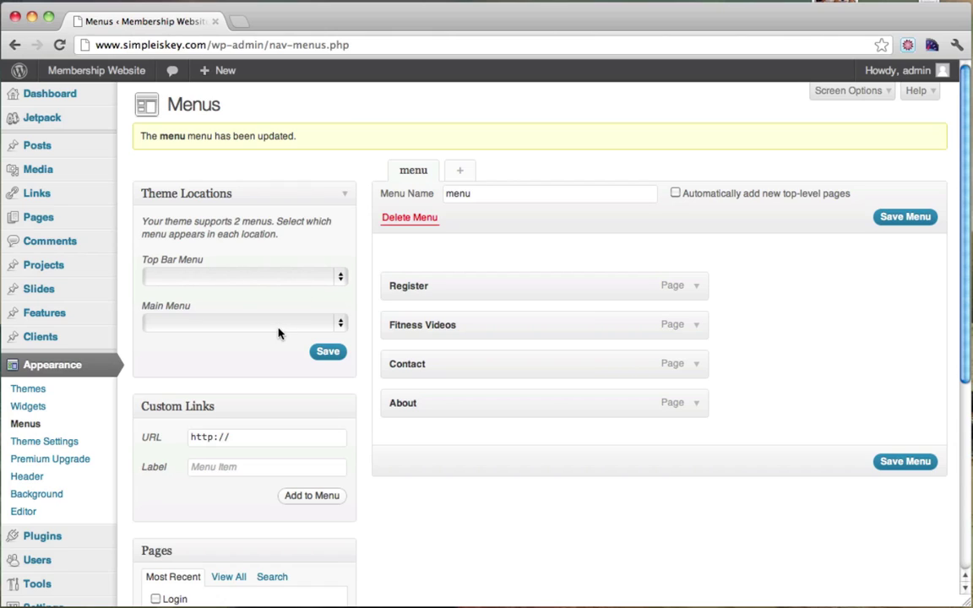
# Open the live site in a new tab, view it, then return to the Menus page
pyautogui.moveTo(94, 71)
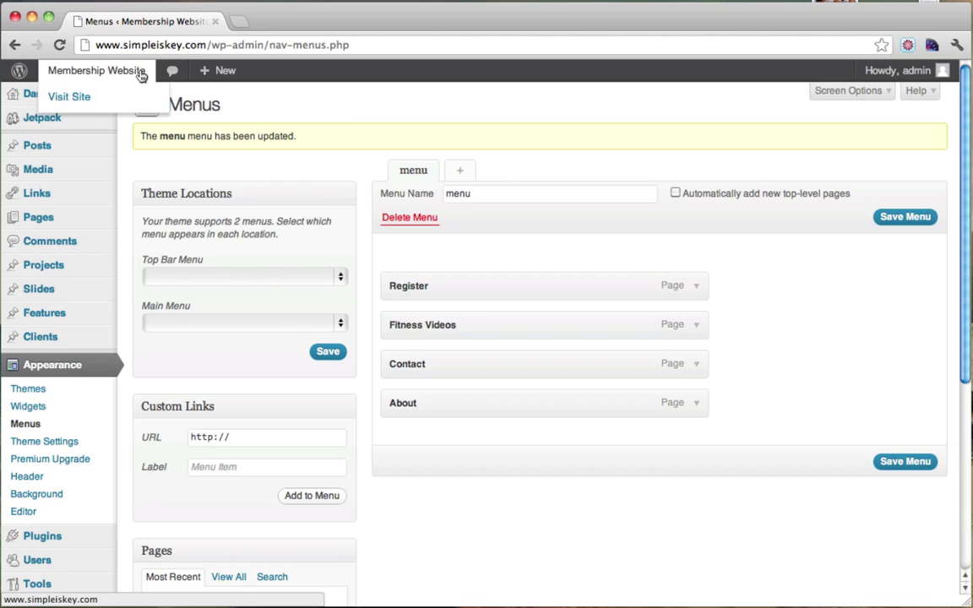
pyautogui.keyDown('super'); pyautogui.click(99, 100); pyautogui.keyUp('super')
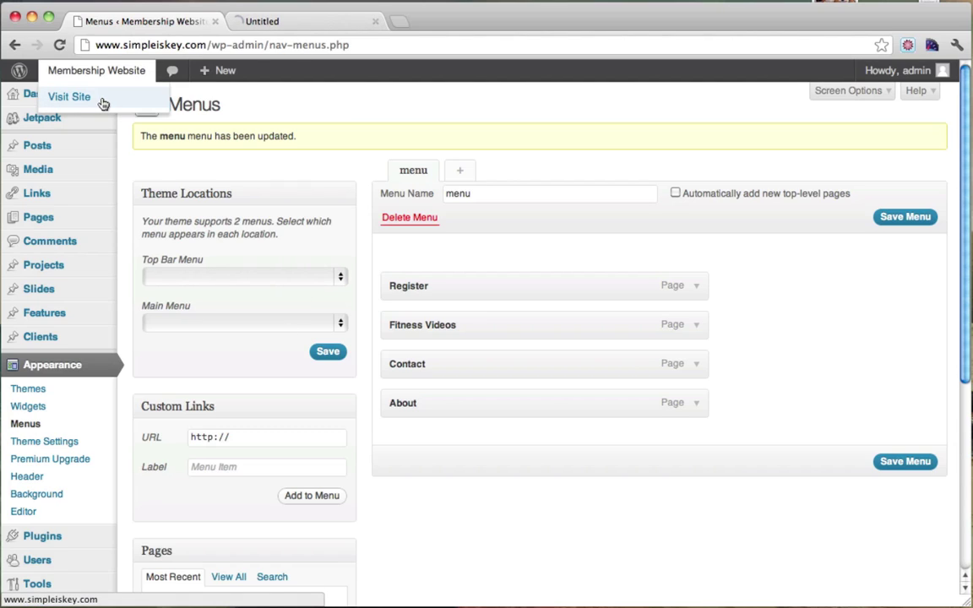
pyautogui.click(313, 24)
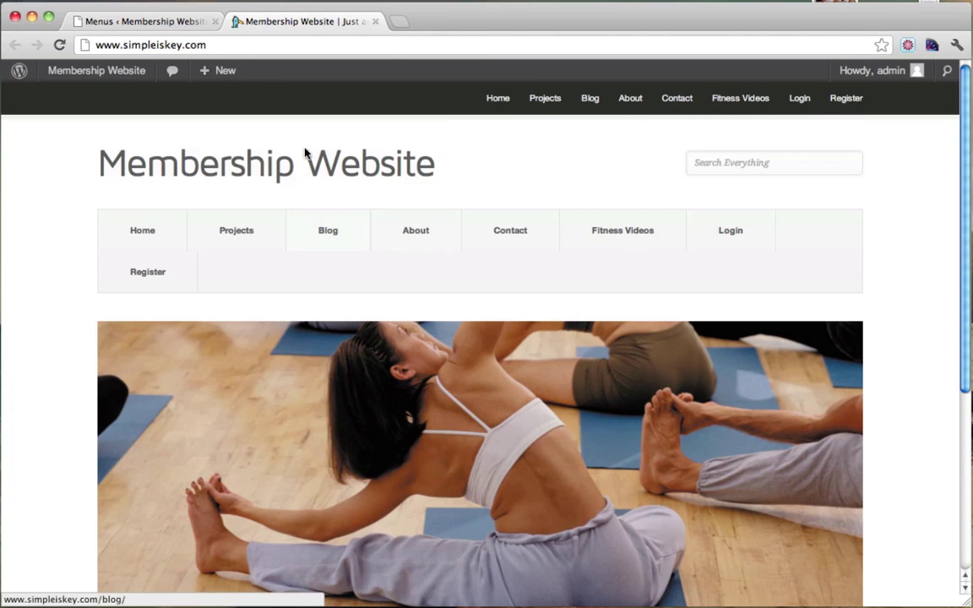
pyautogui.click(159, 21)
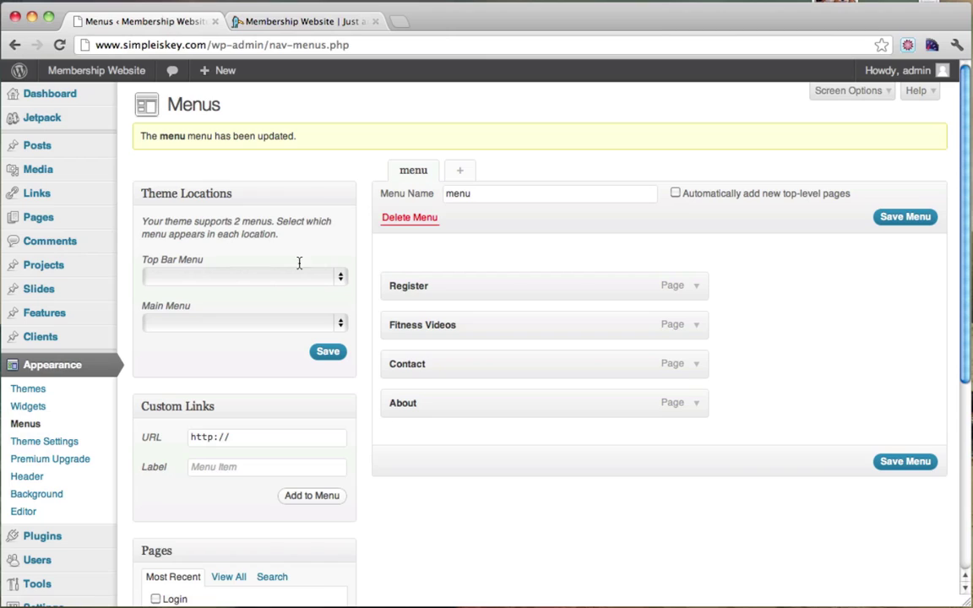
# Assign 'menu' to the Main Menu location, save, and confirm the live navigation shows its pages
pyautogui.click(321, 326)
pyautogui.click(279, 337)
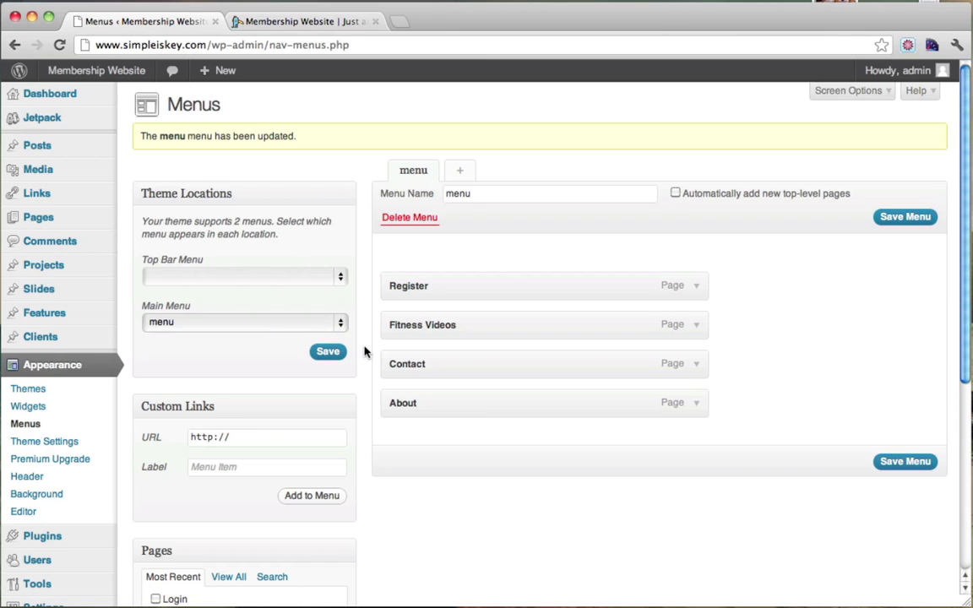
pyautogui.click(333, 355)
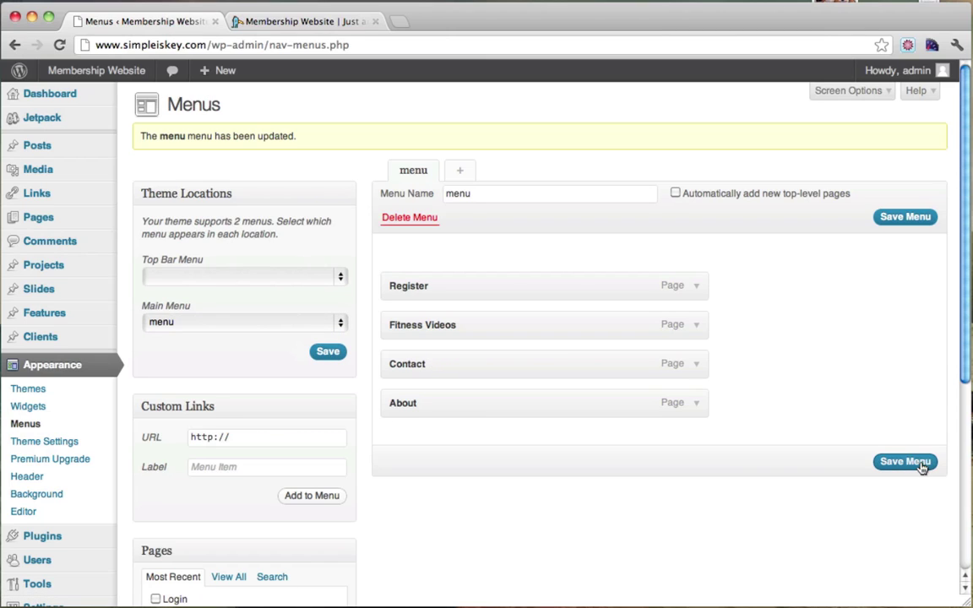
pyautogui.click(303, 21)
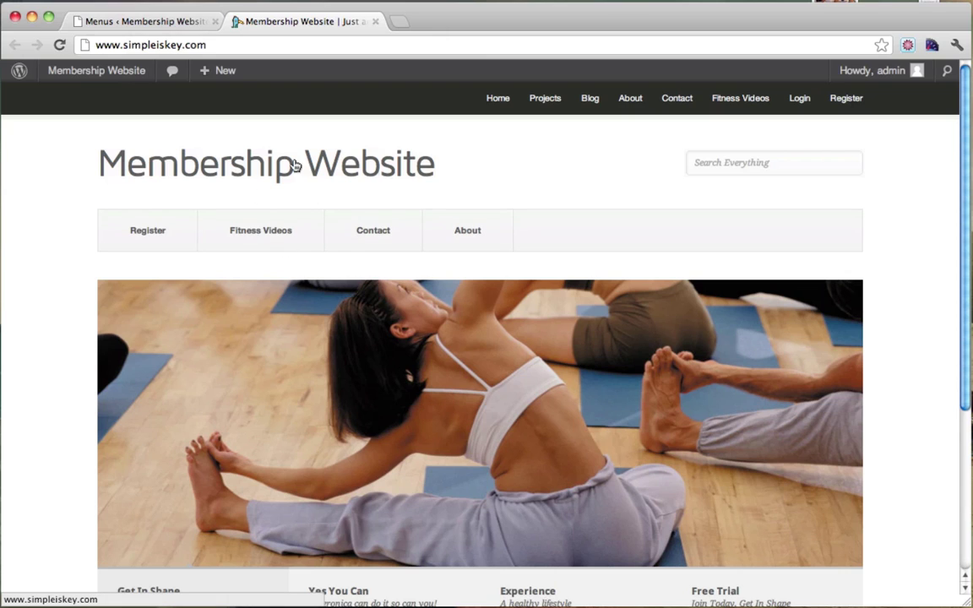
pyautogui.click(155, 25)
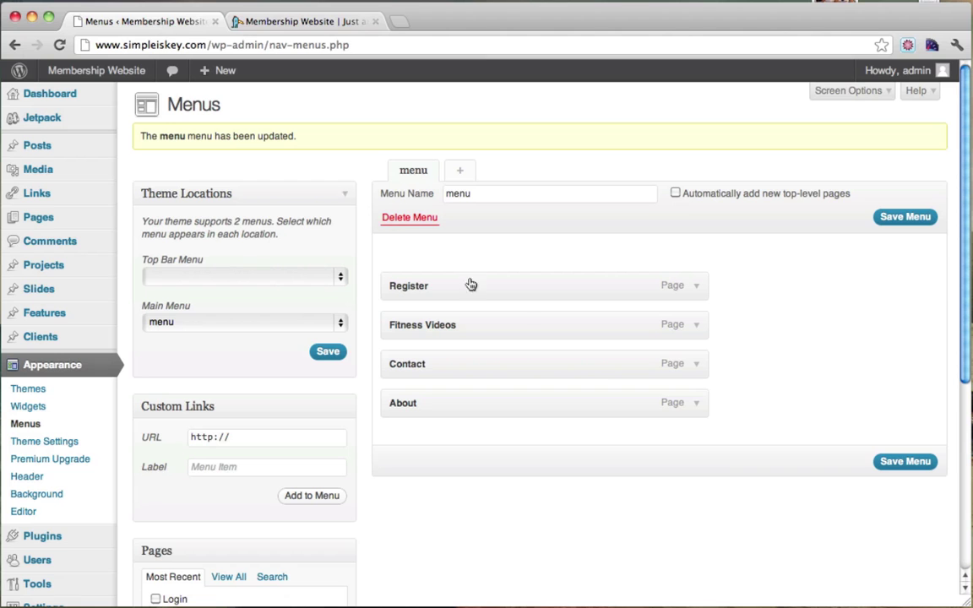
pyautogui.click(330, 25)
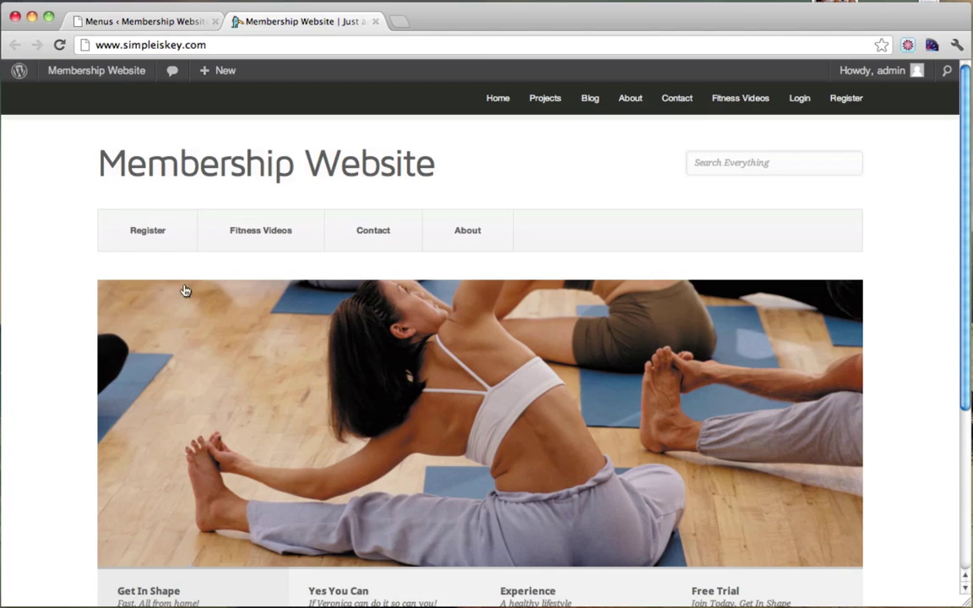
pyautogui.click(154, 25)
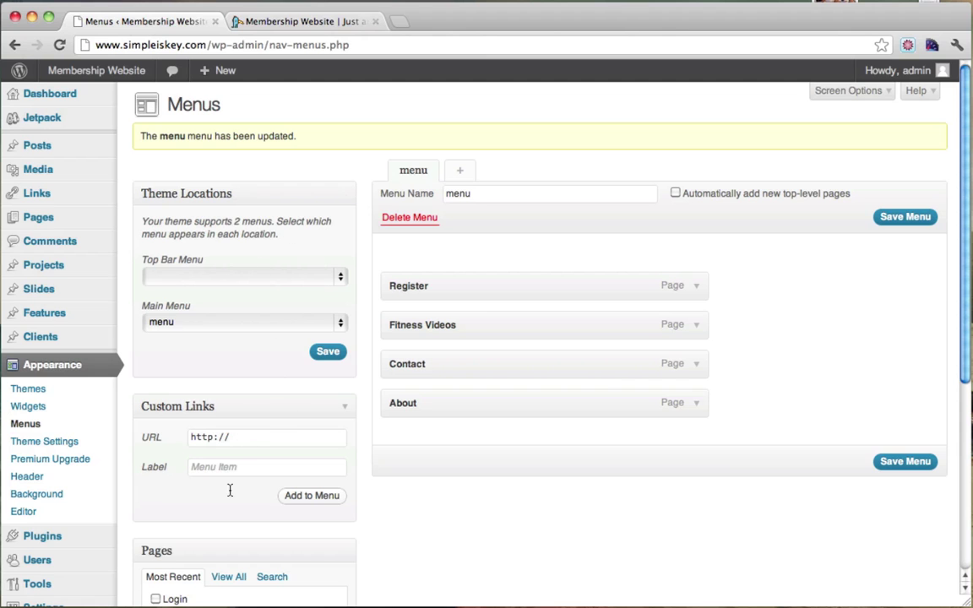
pyautogui.scroll(-2, 299, 418)
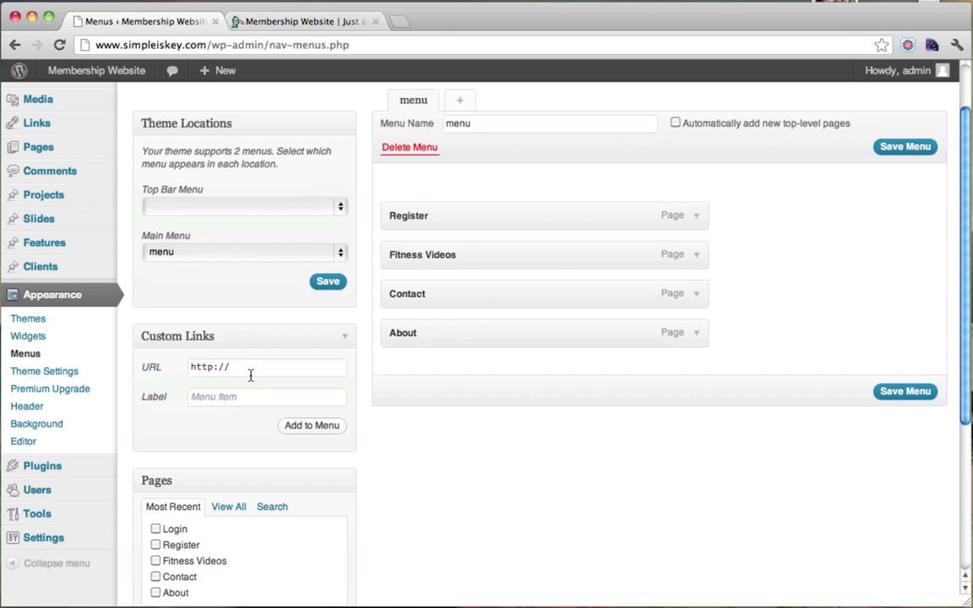
pyautogui.click(250, 376)
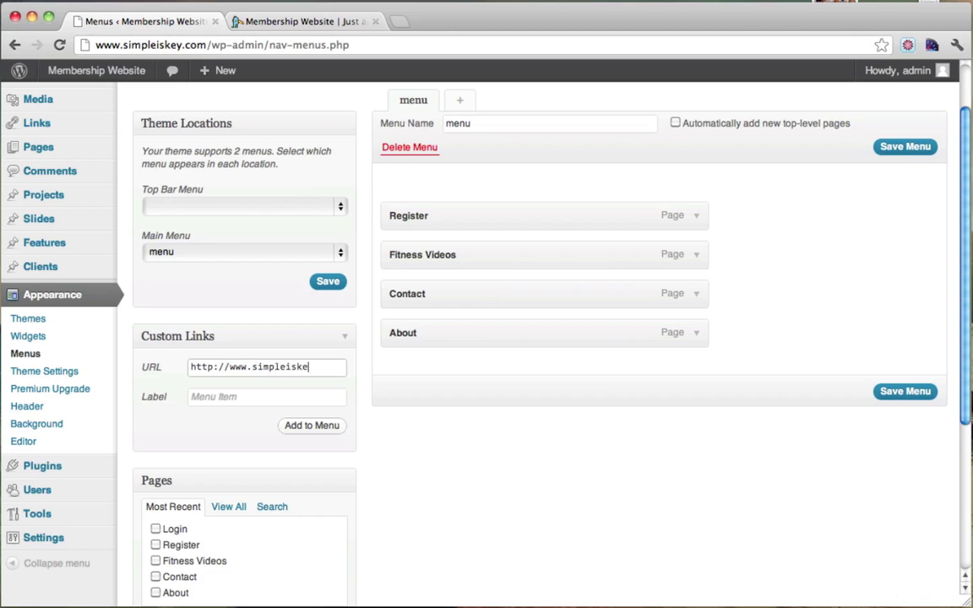
pyautogui.write('.com')
pyautogui.click(259, 402)
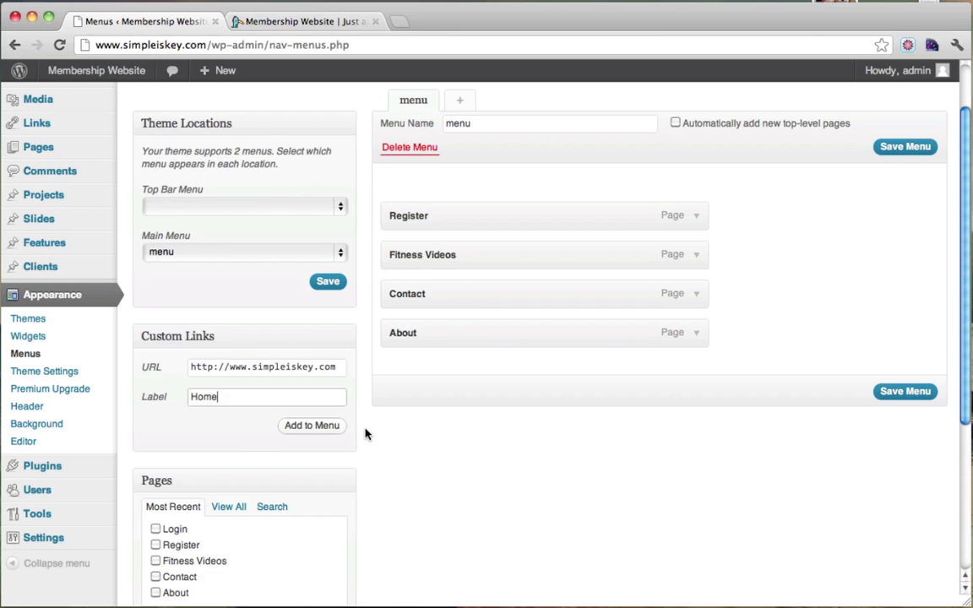
pyautogui.click(325, 426)
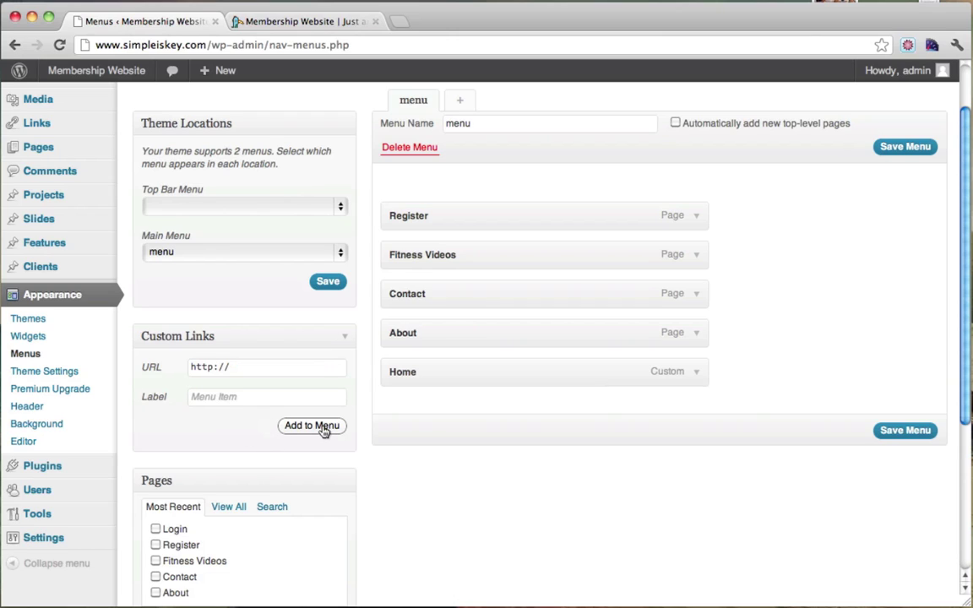
# Save the menu and reload the live site to confirm Home appears after About
pyautogui.click(891, 431)
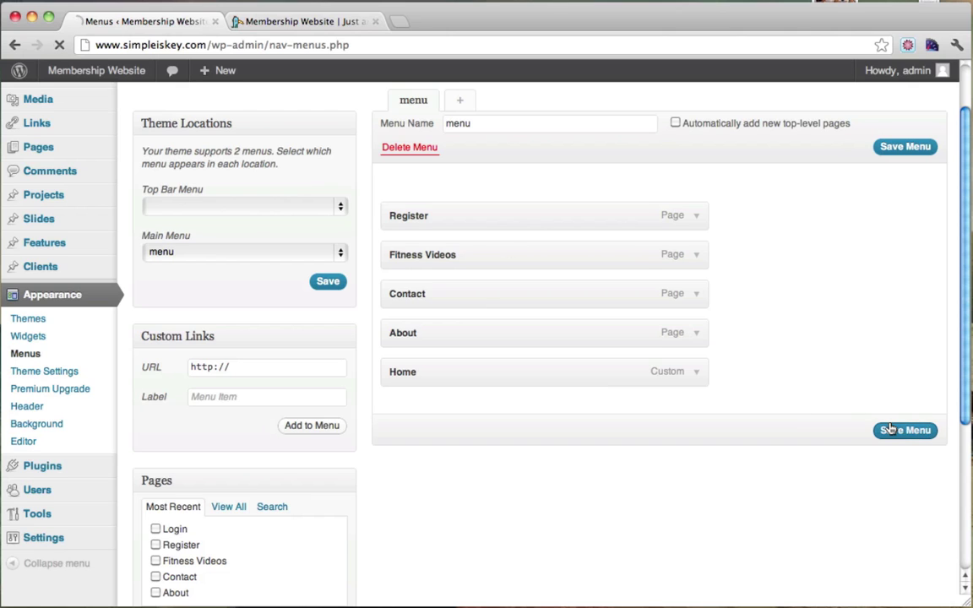
pyautogui.click(274, 24)
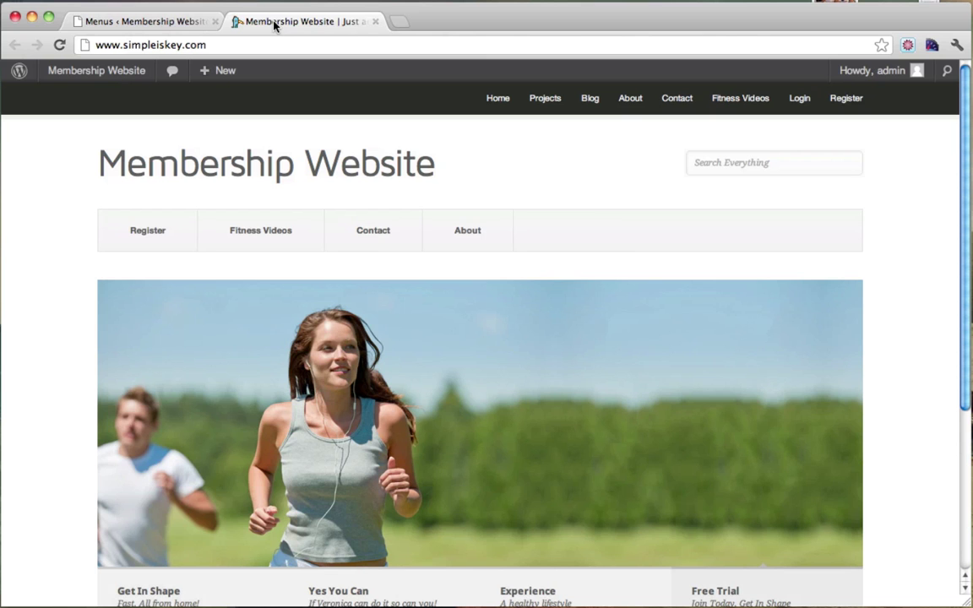
pyautogui.click(59, 45)
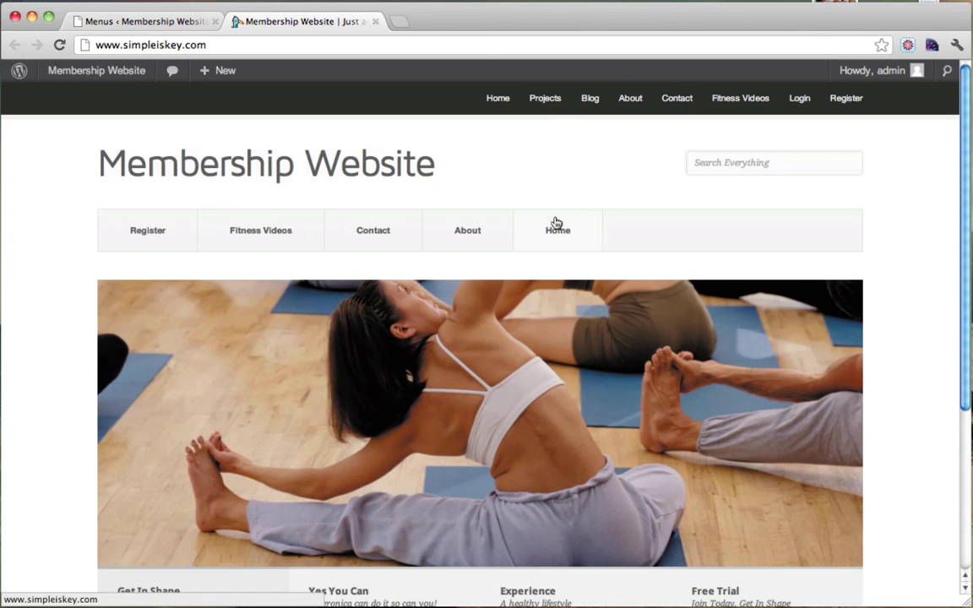
pyautogui.click(172, 28)
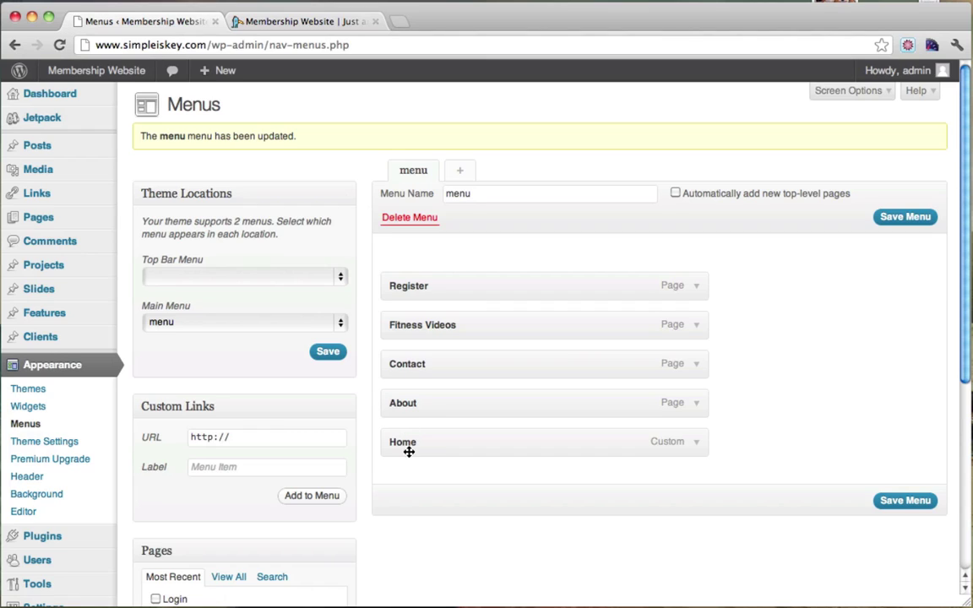
# Move Home to the top of the main menu, save, and check the live site
pyautogui.moveTo(409, 445); pyautogui.dragTo(404, 277)
pyautogui.click(896, 501)
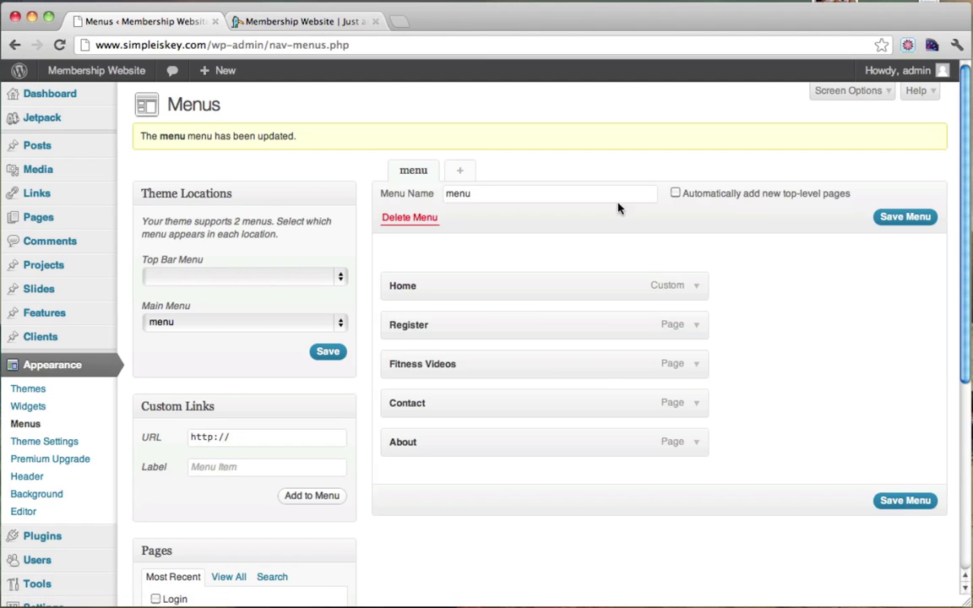
pyautogui.click(296, 21)
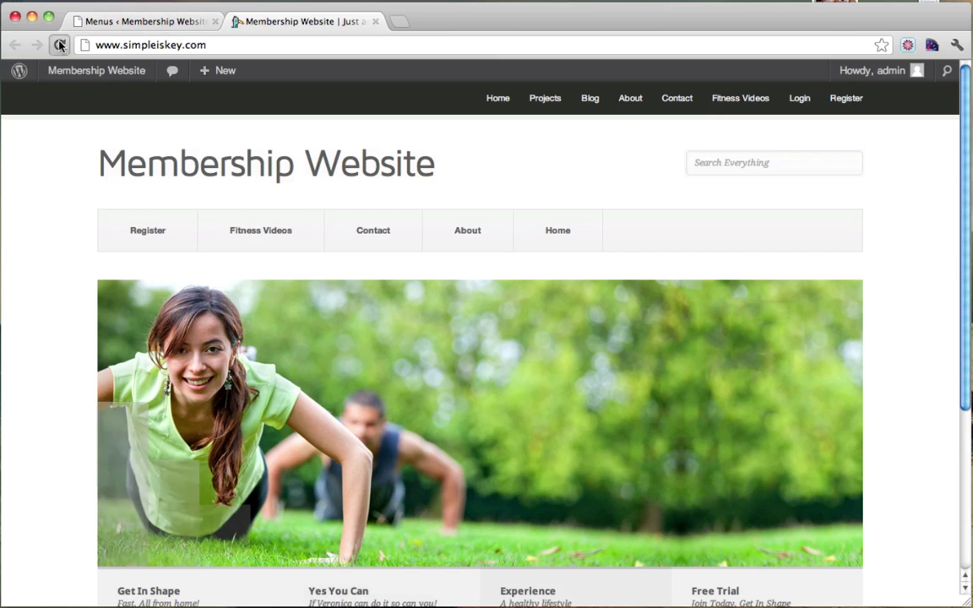
pyautogui.click(60, 46)
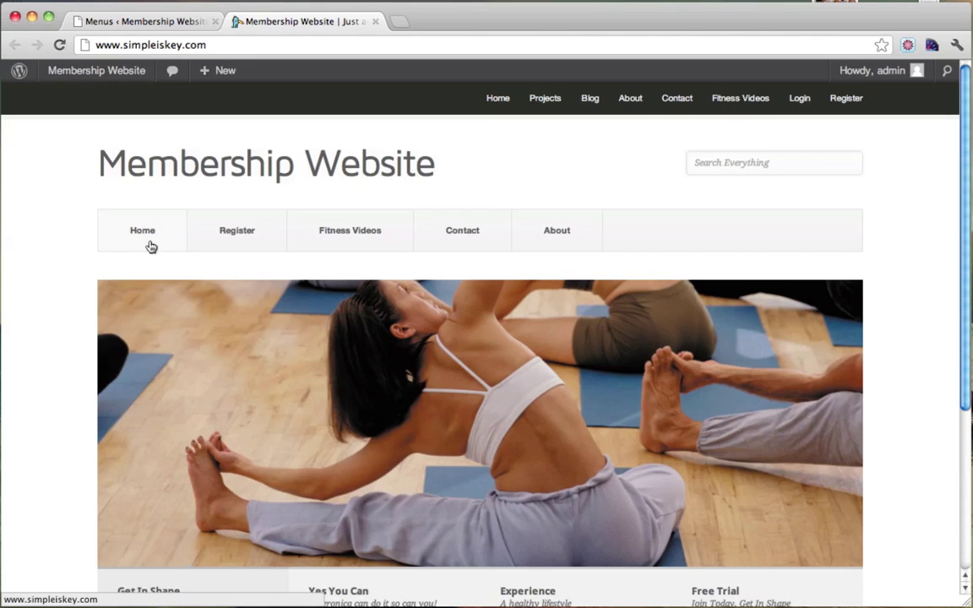
pyautogui.click(160, 24)
# Place Fitness Videos below Home and About before Contact, then save and verify on the site
pyautogui.moveTo(417, 372); pyautogui.dragTo(433, 321)
pyautogui.moveTo(420, 325); pyautogui.dragTo(420, 325)
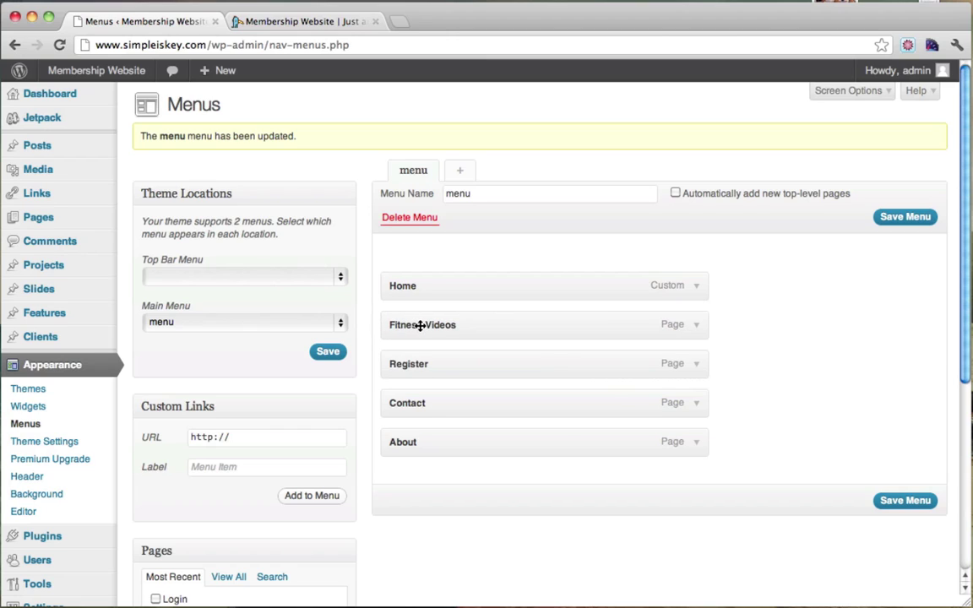
pyautogui.moveTo(417, 370); pyautogui.dragTo(414, 443)
pyautogui.click(901, 504)
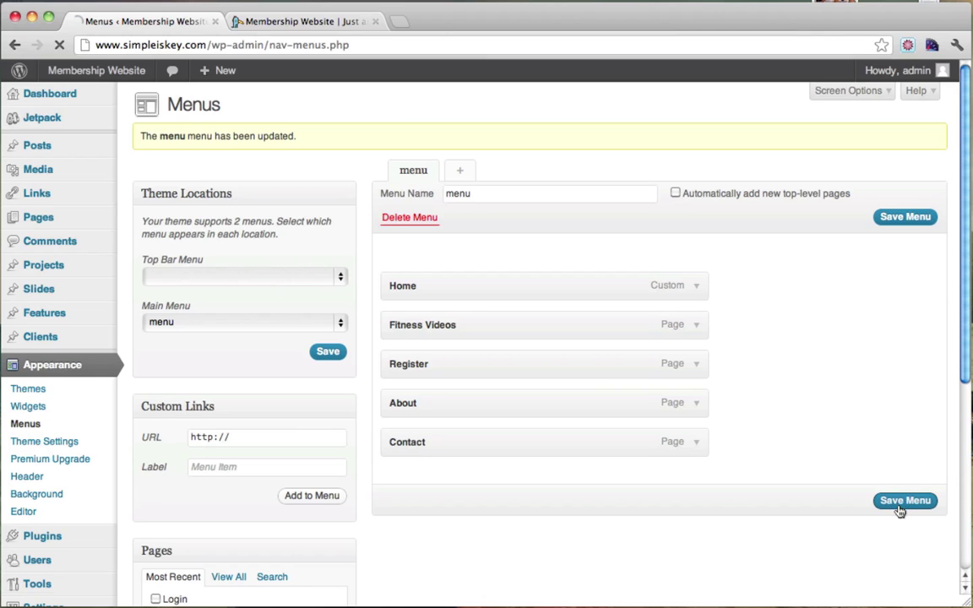
pyautogui.click(282, 23)
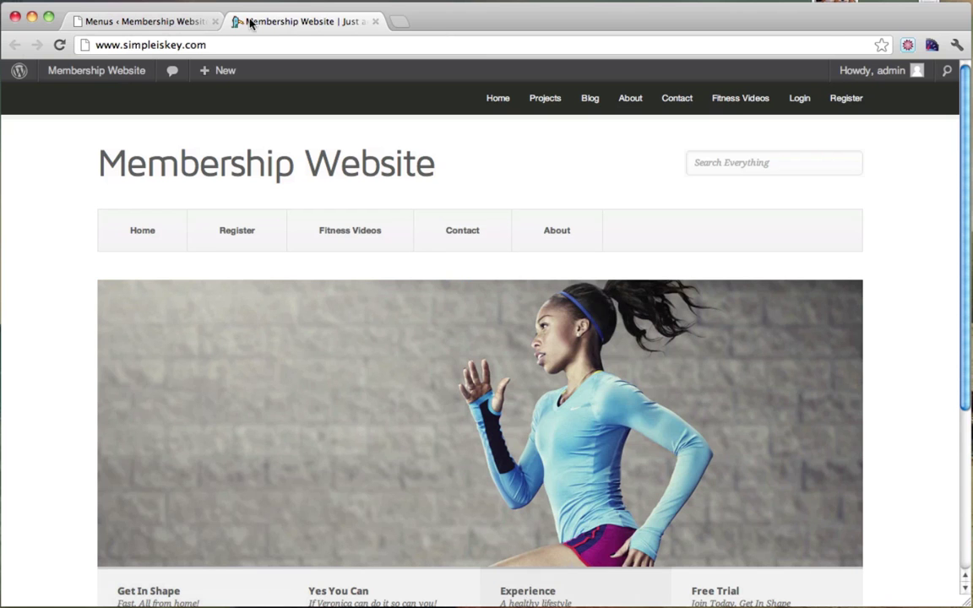
pyautogui.click(59, 45)
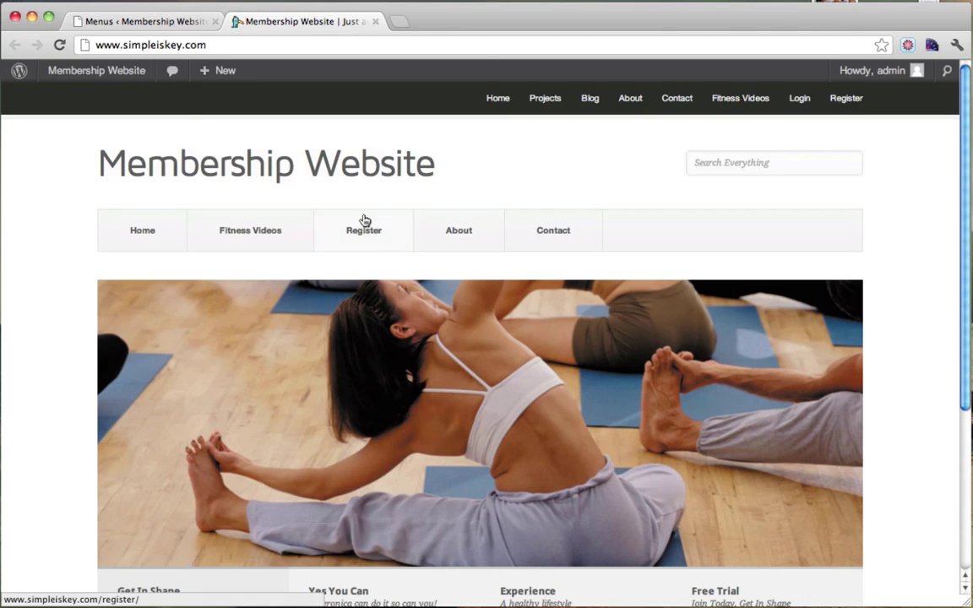
pyautogui.click(156, 25)
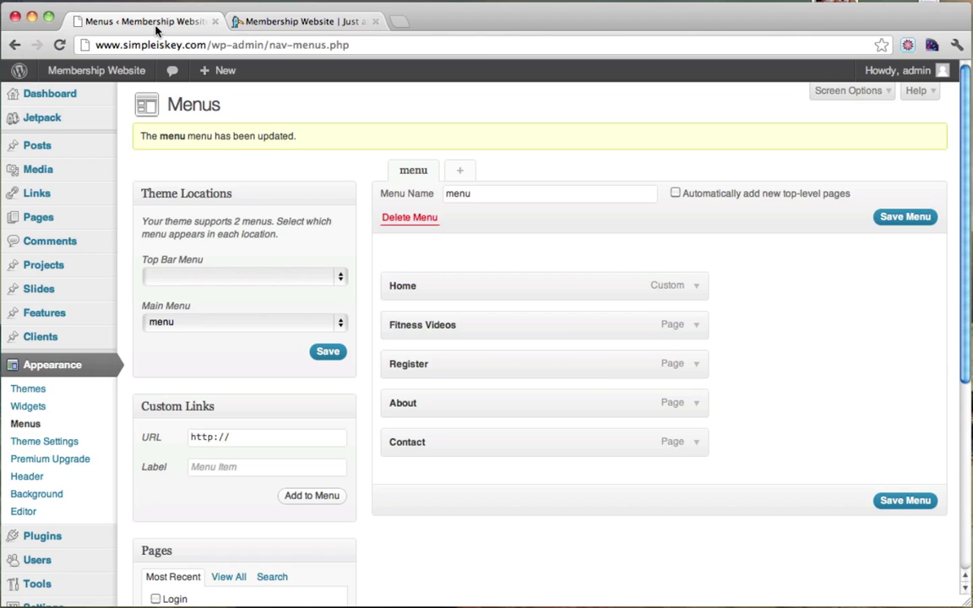
# Change the Register item's navigation label to 'Start Free Trial' and save the menu
pyautogui.click(697, 368)
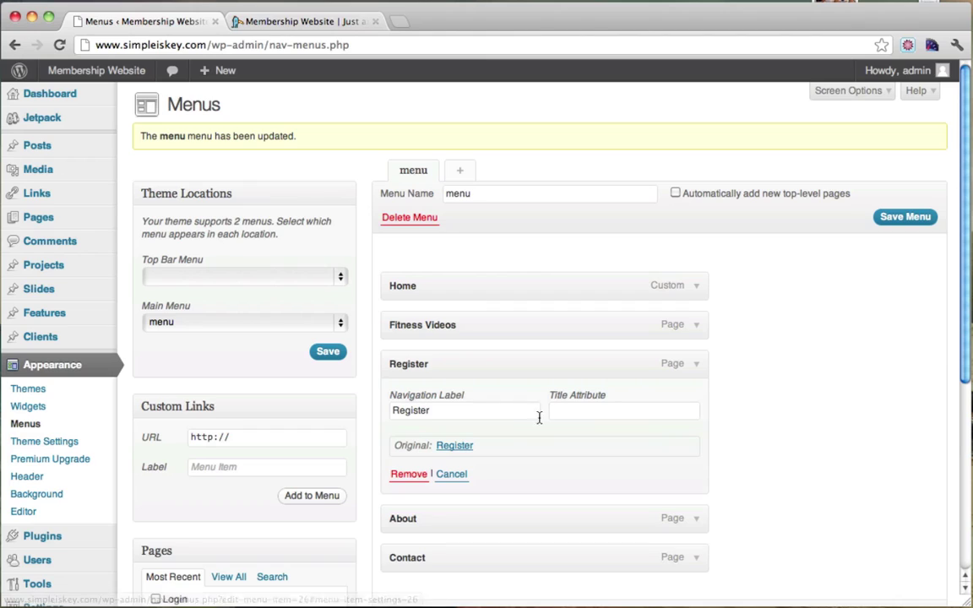
pyautogui.moveTo(462, 409); pyautogui.dragTo(358, 411)
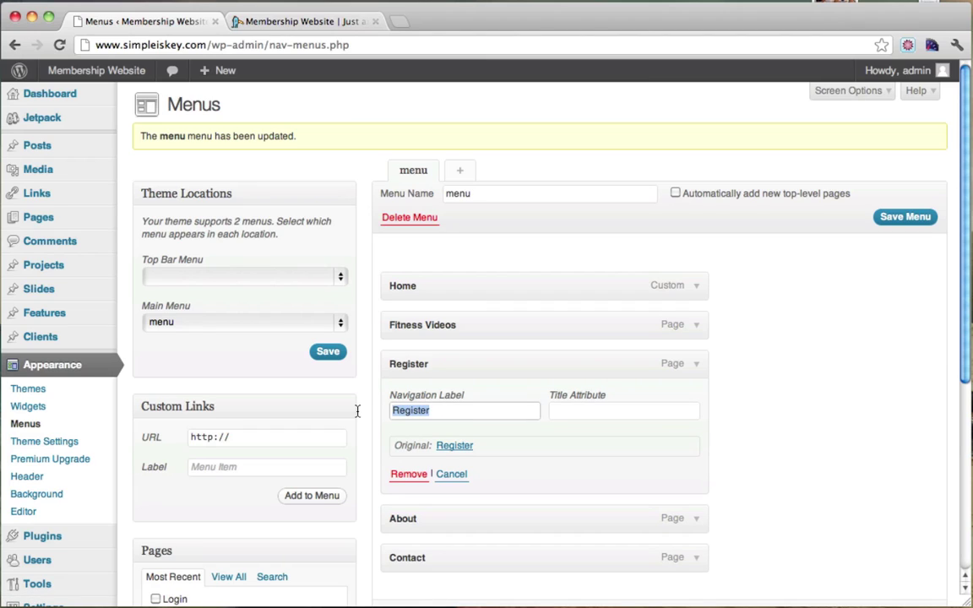
pyautogui.write('Start Free Trial')
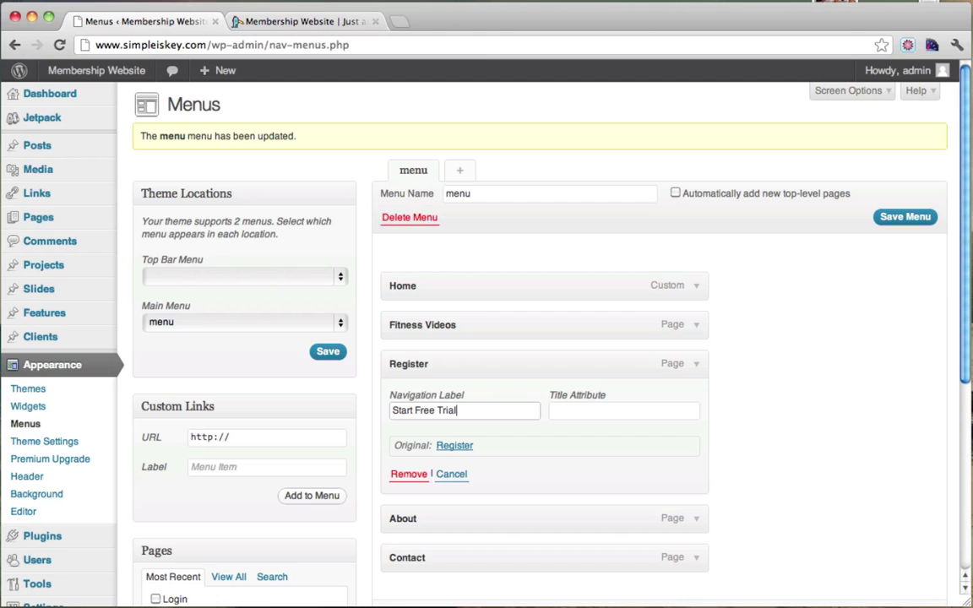
pyautogui.scroll(-5, 590, 365)
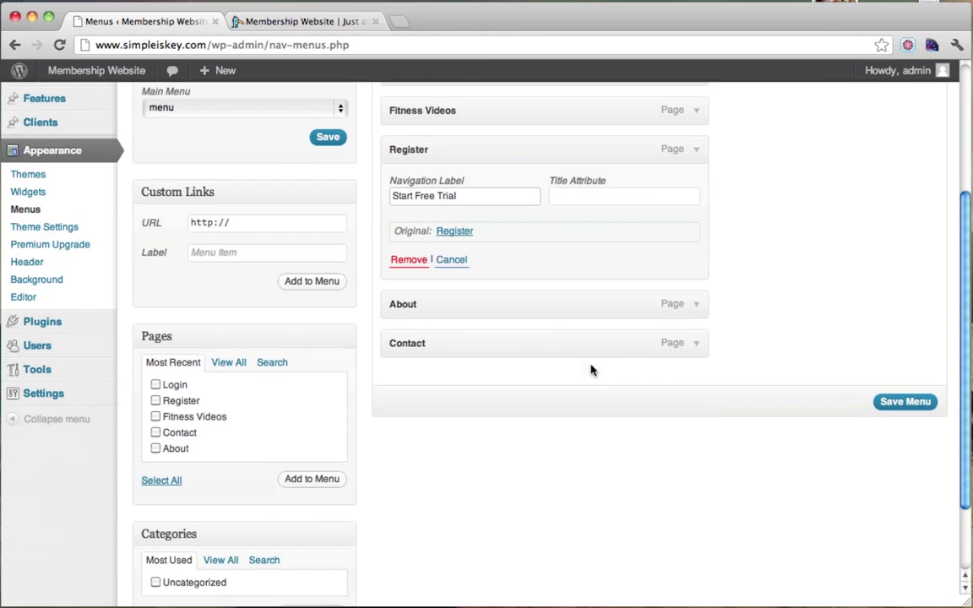
pyautogui.click(893, 402)
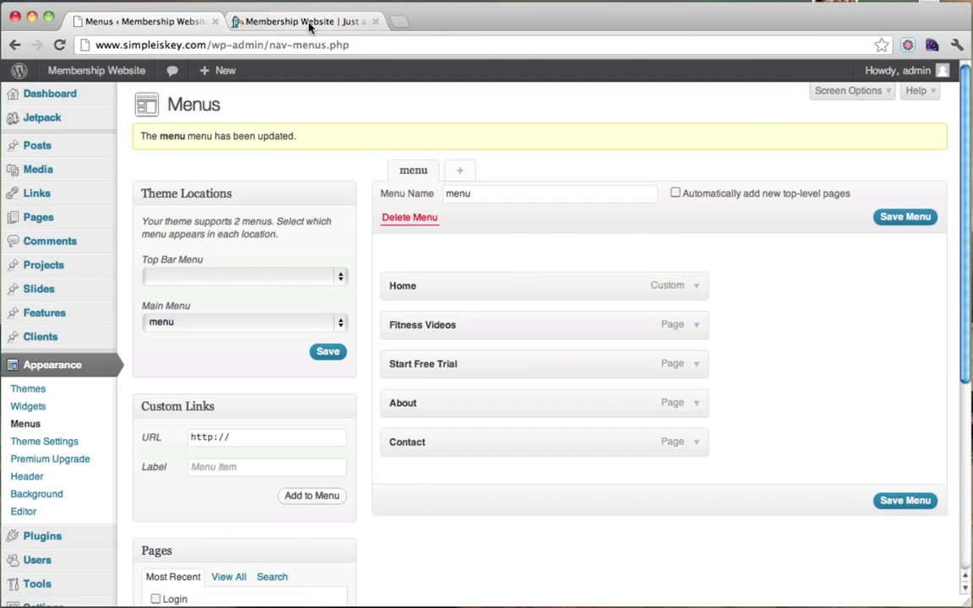
# Confirm Start Free Trial on the live front page, then start a new menu
pyautogui.click(311, 22)
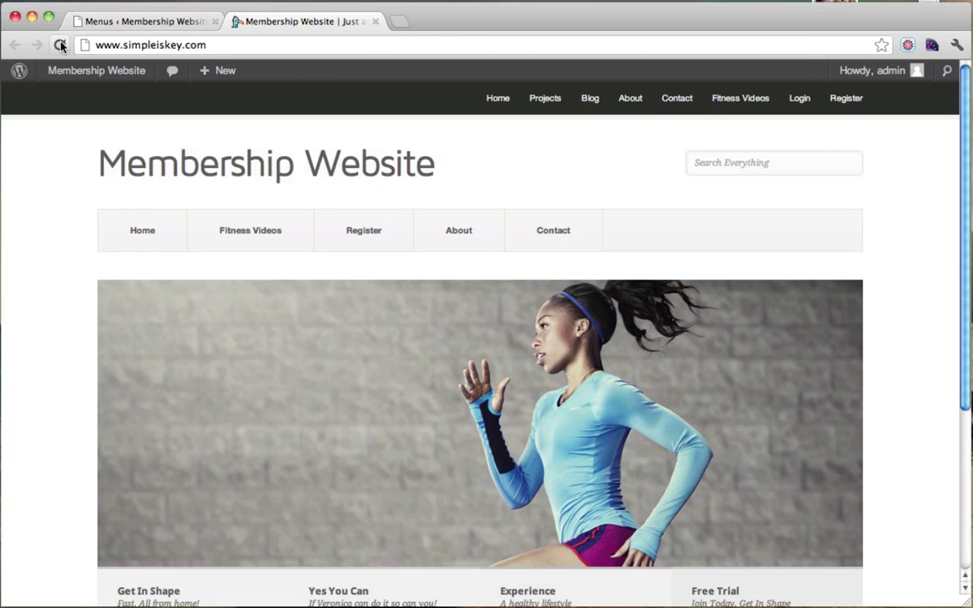
pyautogui.click(61, 45)
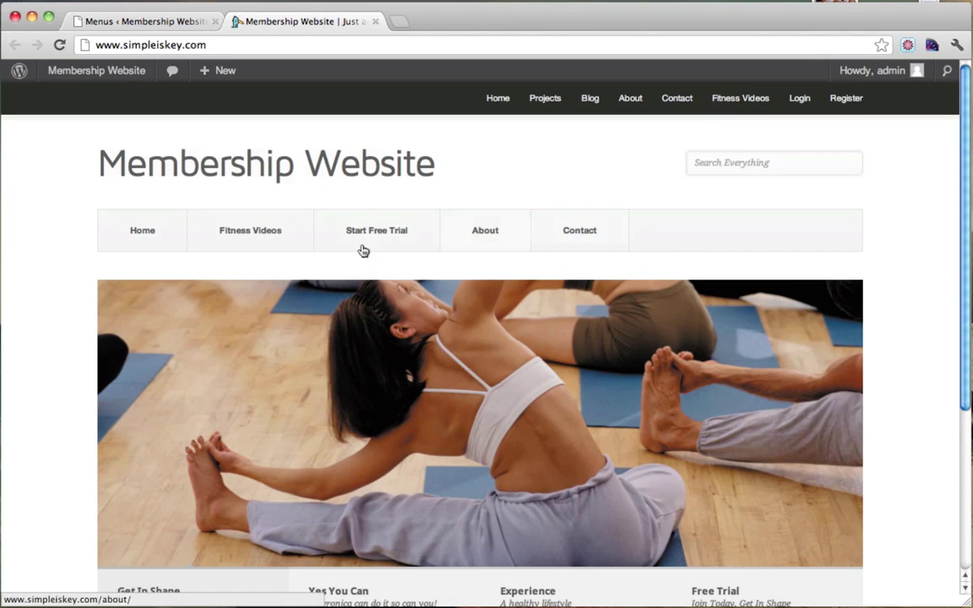
pyautogui.click(155, 23)
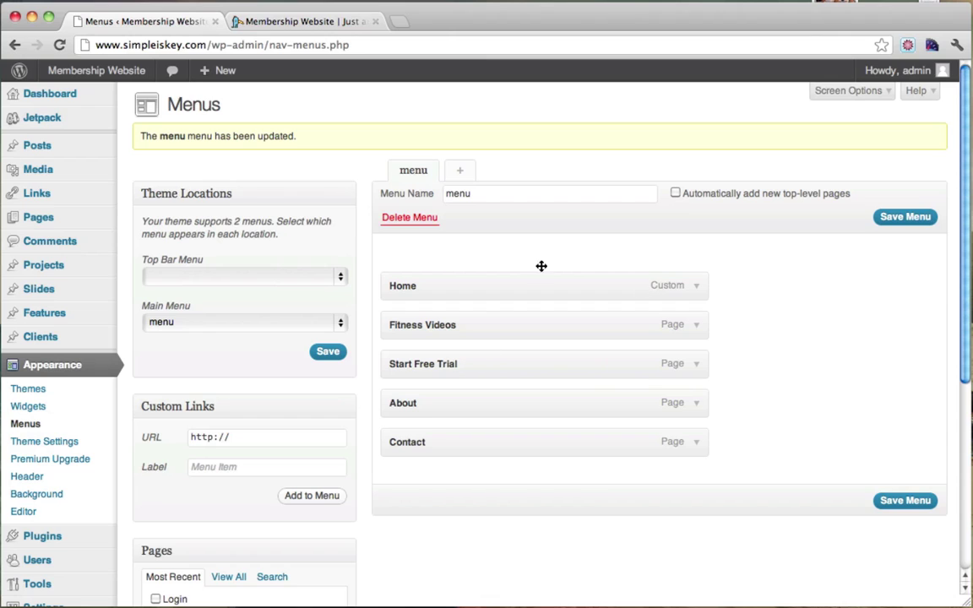
pyautogui.click(460, 171)
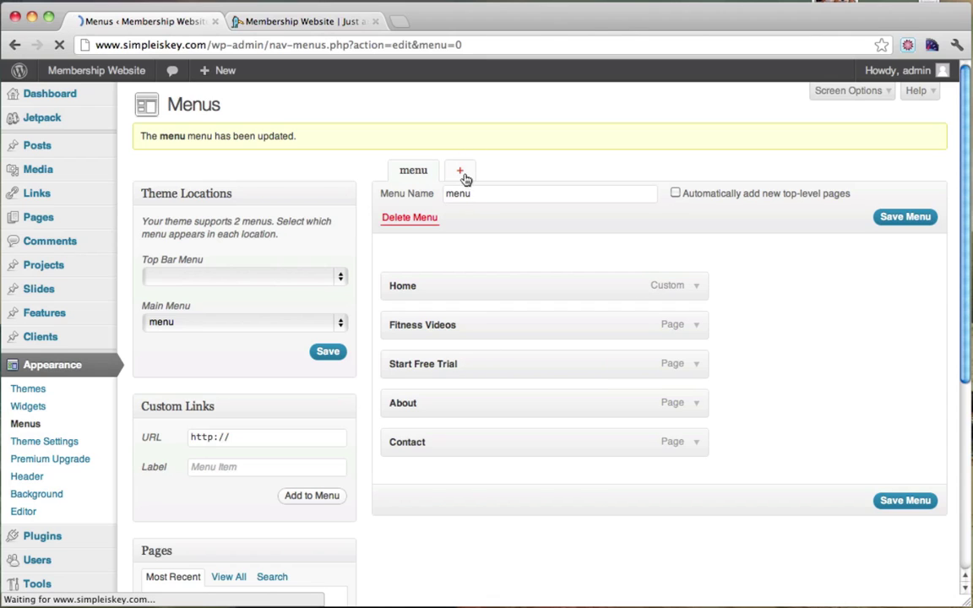
# Name the new menu 'Top' and create it
pyautogui.click(496, 150)
pyautogui.write('to')
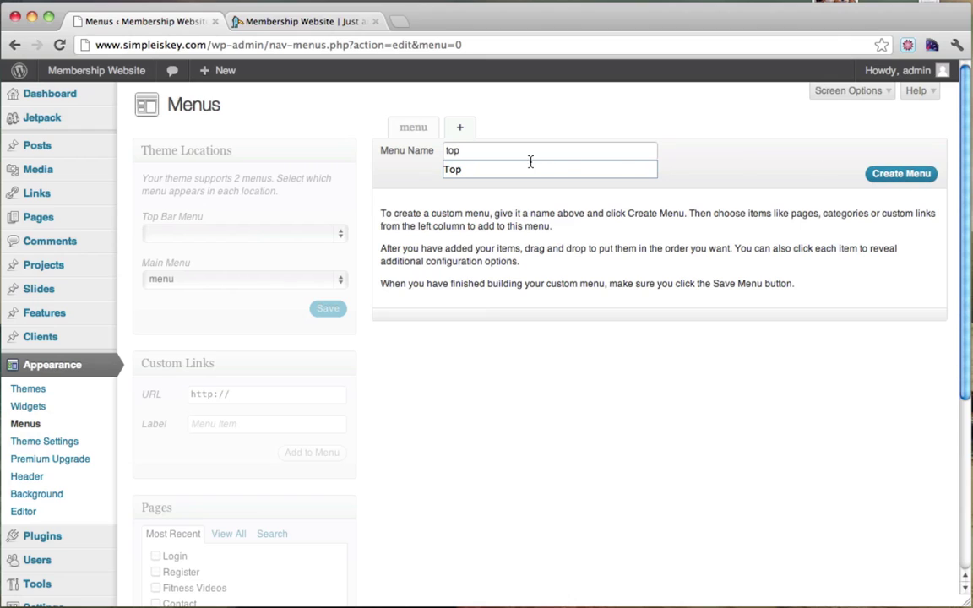
pyautogui.write('p')
pyautogui.press('BackSpace')
pyautogui.press('BackSpace')
pyautogui.press('BackSpace')
pyautogui.write('Top')
pyautogui.click(882, 175)
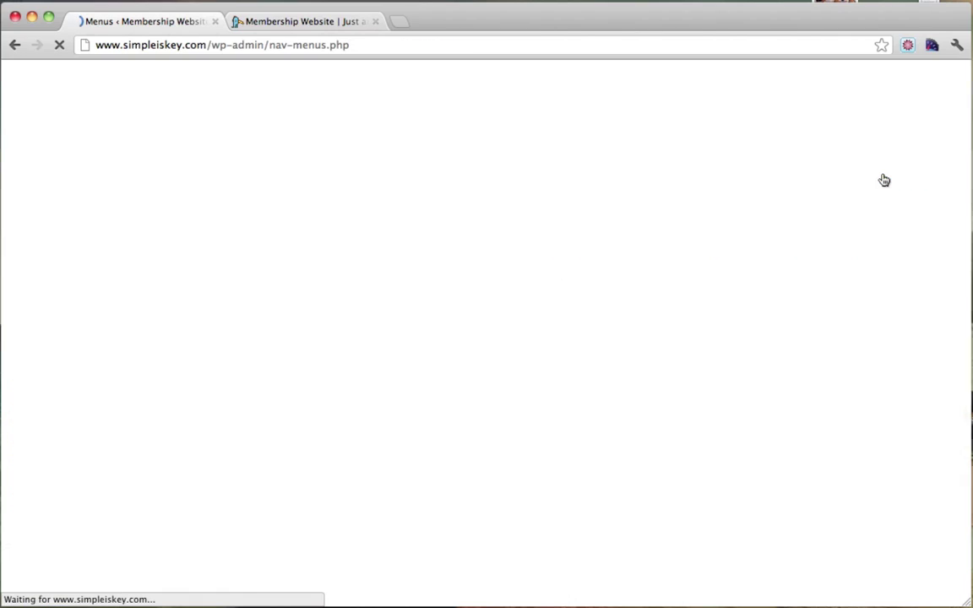
# Glance at the site's front page, then return to the Menus screen and look through it
pyautogui.scroll(-5, 664, 214)
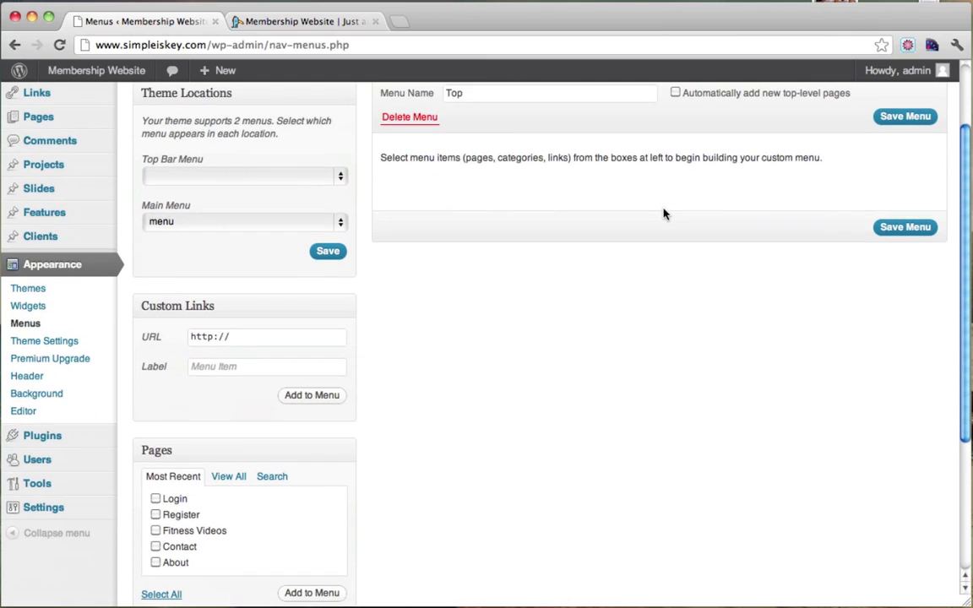
pyautogui.scroll(3, 663, 214)
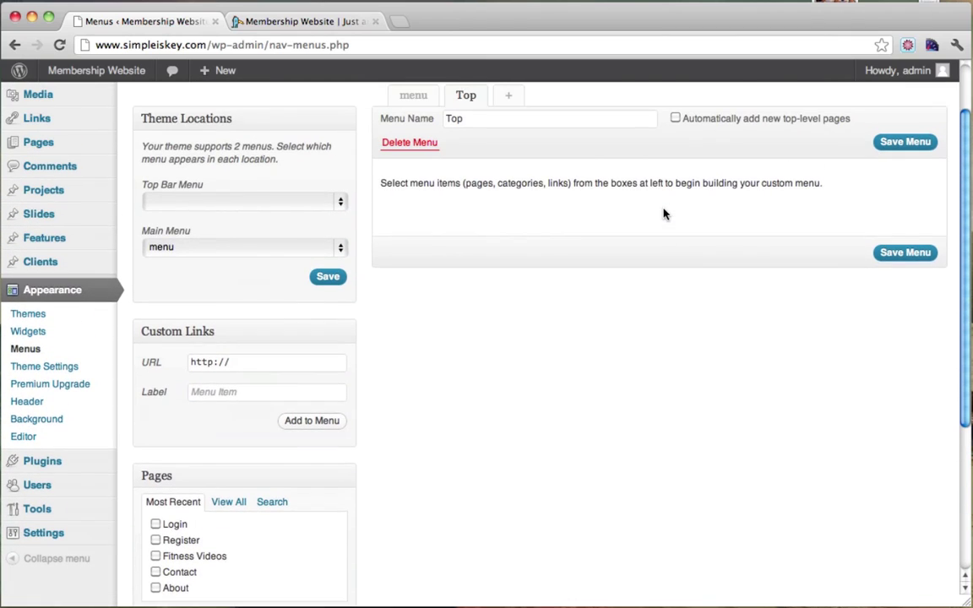
pyautogui.click(324, 21)
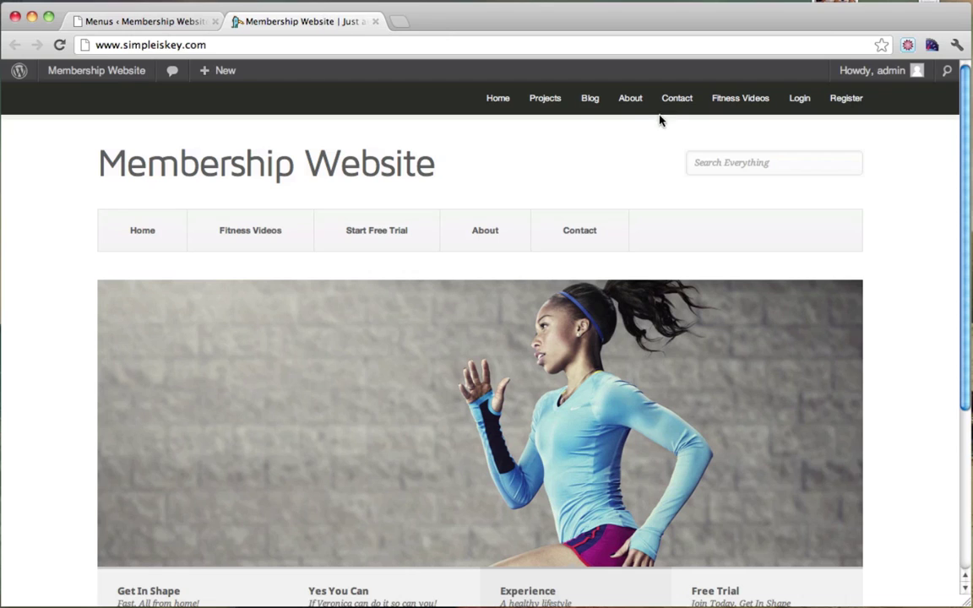
pyautogui.click(171, 21)
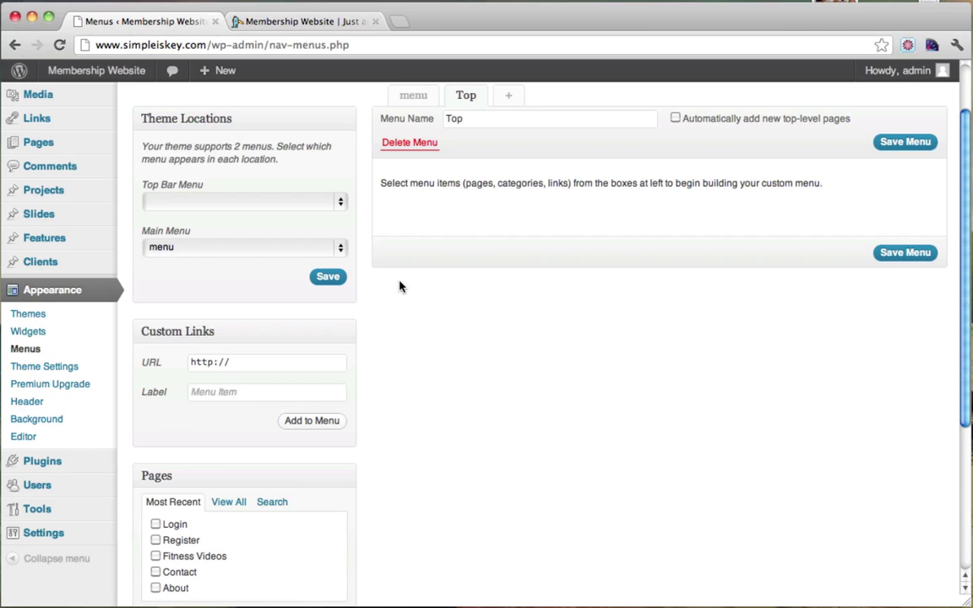
pyautogui.scroll(-1, 401, 287)
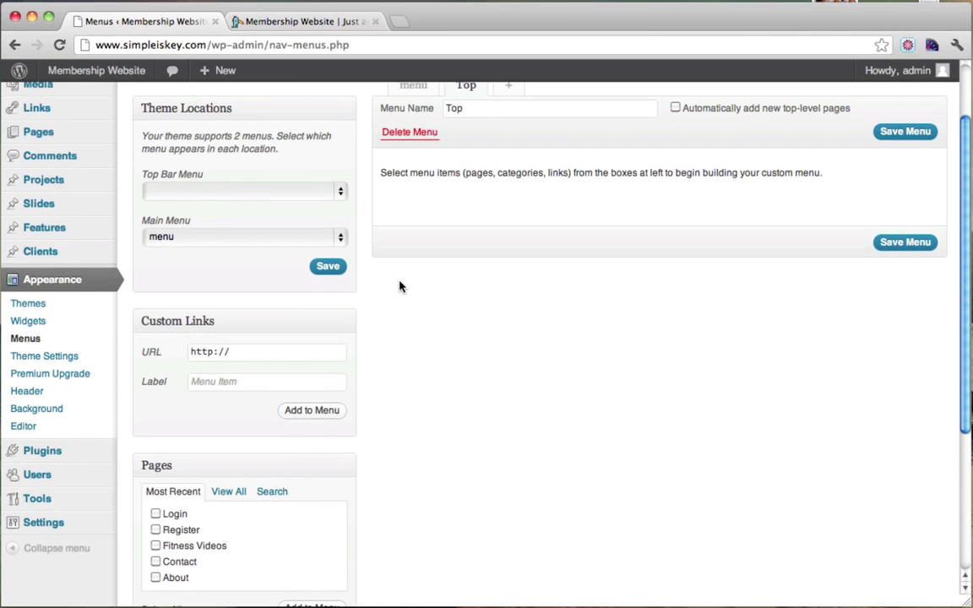
pyautogui.scroll(-3, 401, 286)
pyautogui.scroll(5, 400, 285)
pyautogui.scroll(-1, 641, 275)
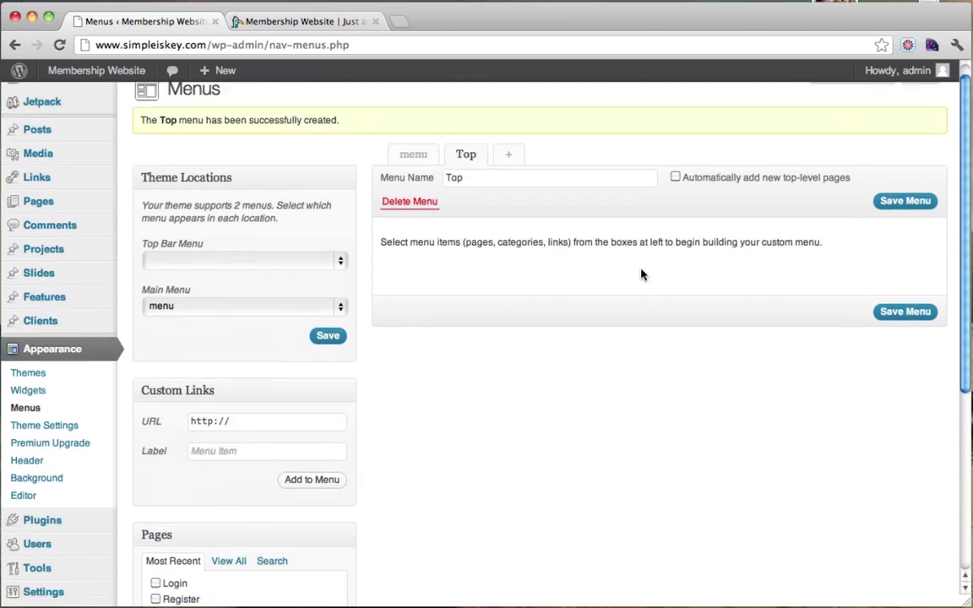
pyautogui.scroll(-5, 642, 275)
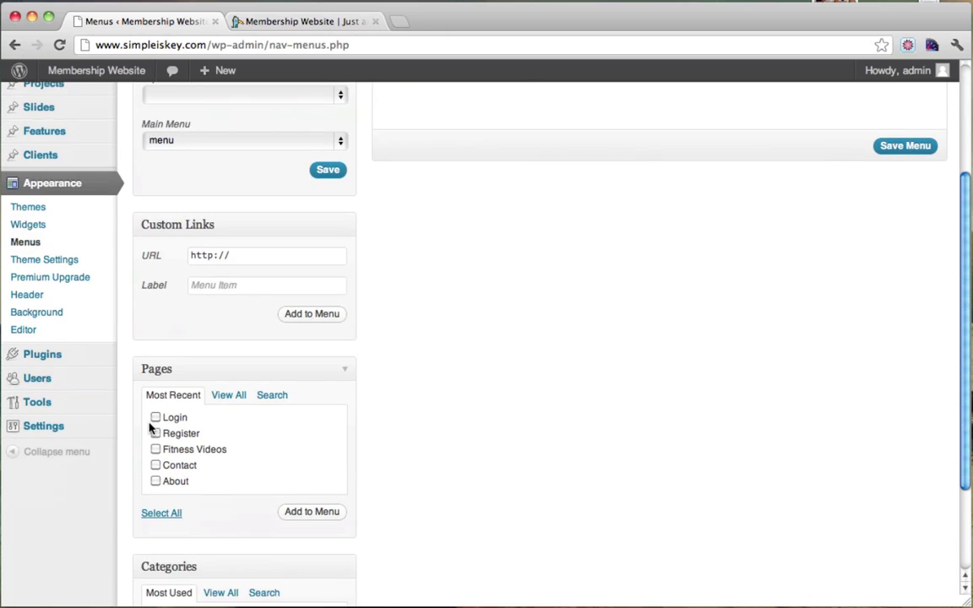
# Add the Login and Register pages to Top and relabel Login 'Login To Your Account'
pyautogui.click(338, 510)
pyautogui.scroll(5, 761, 256)
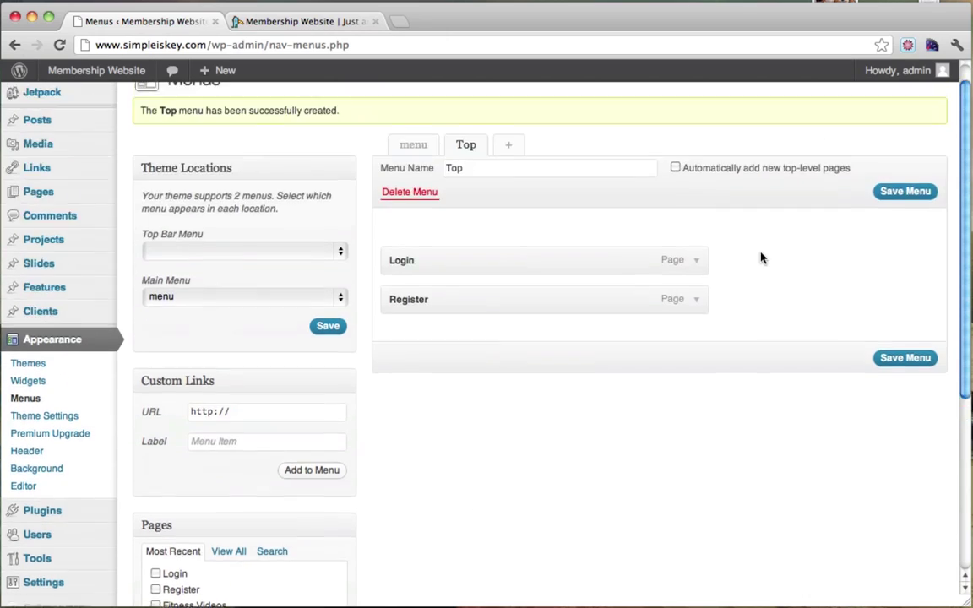
pyautogui.click(696, 269)
pyautogui.click(444, 307)
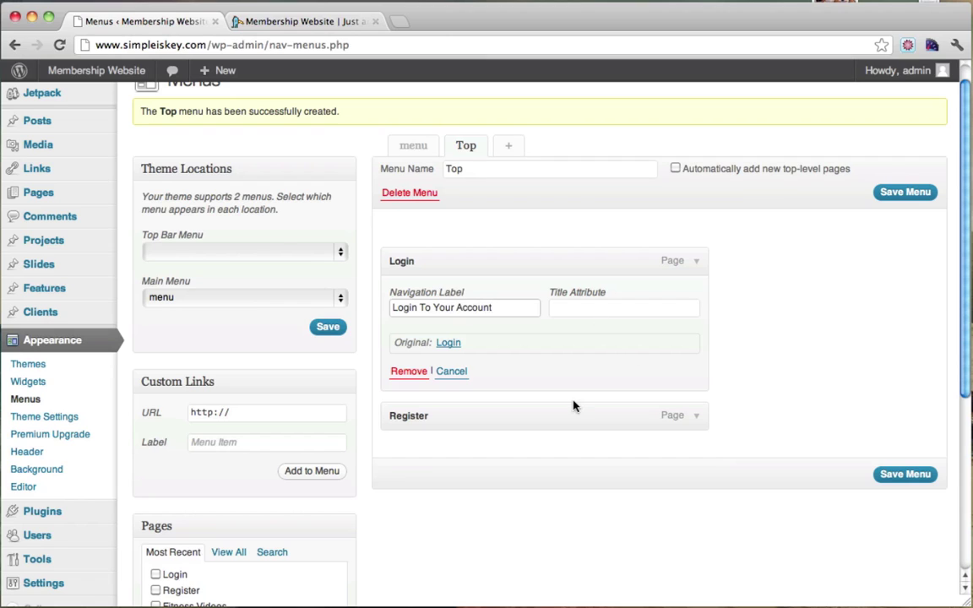
# Relabel Register 'Create An Account', save, and move it above Login To Your Account
pyautogui.click(698, 416)
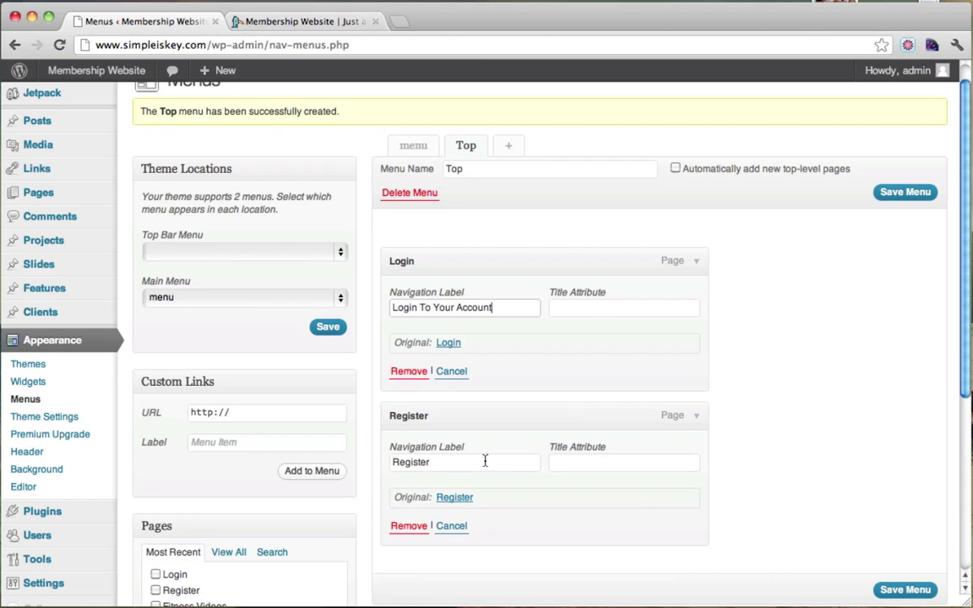
pyautogui.moveTo(486, 461); pyautogui.dragTo(365, 461)
pyautogui.write('Create An Account')
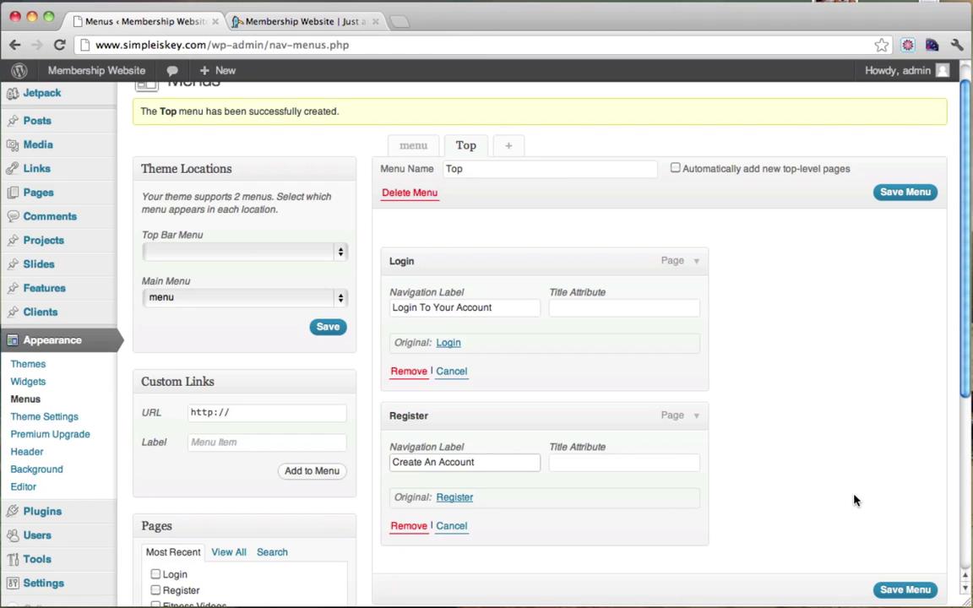
pyautogui.scroll(-1, 886, 550)
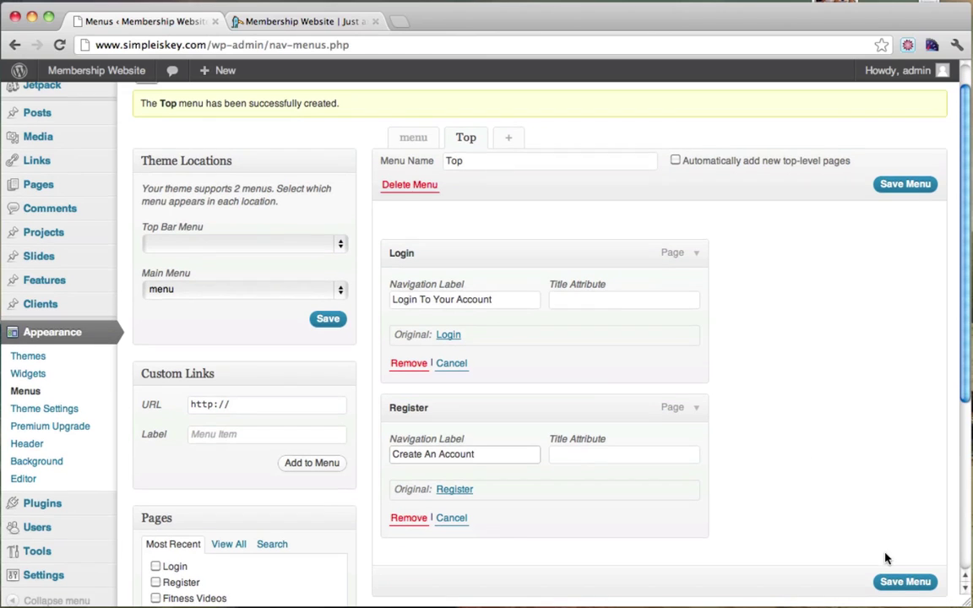
pyautogui.click(904, 581)
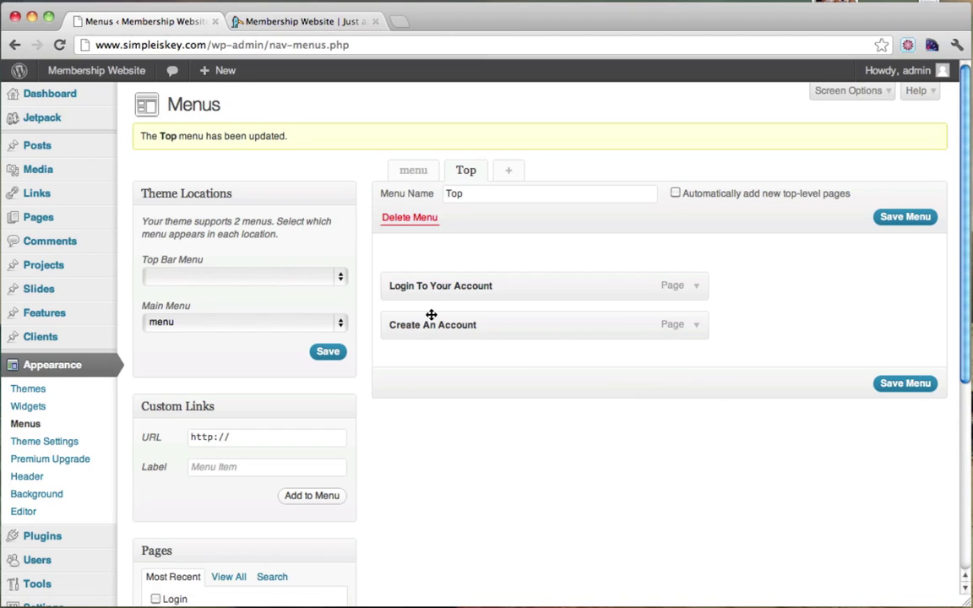
pyautogui.moveTo(431, 314); pyautogui.dragTo(409, 285)
# Save the new item order and assign the Top menu to the top bar location
pyautogui.click(900, 383)
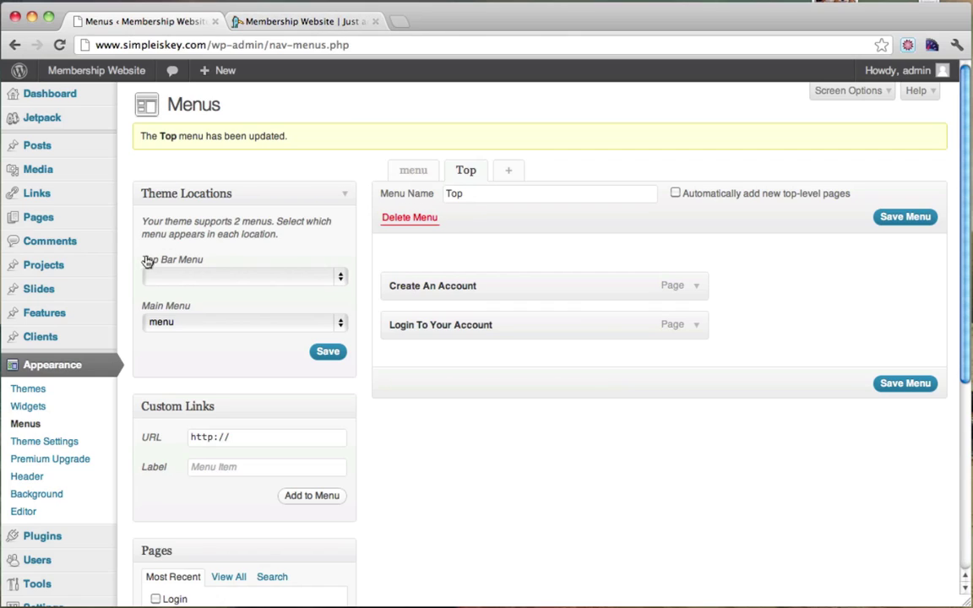
pyautogui.click(260, 274)
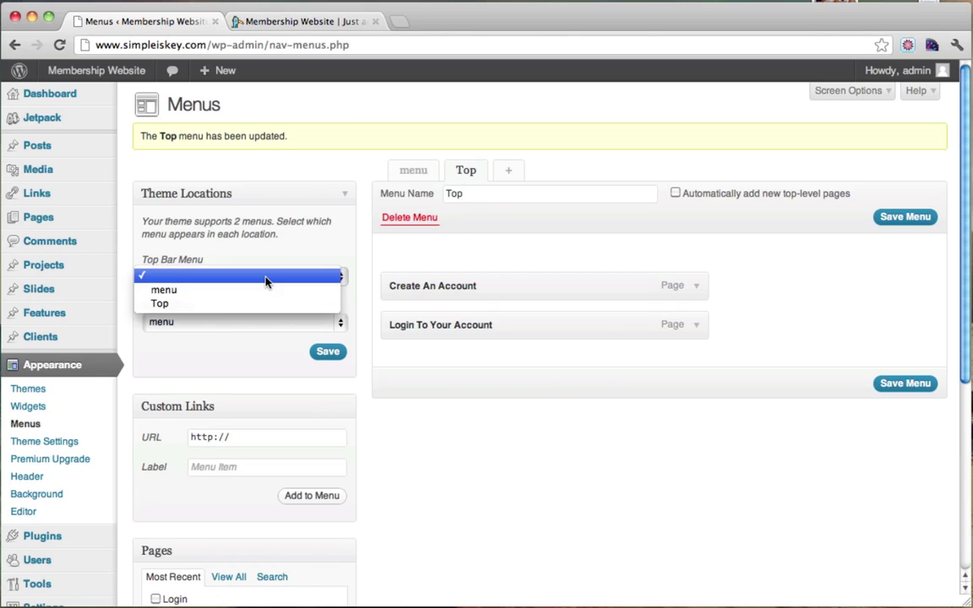
pyautogui.click(228, 306)
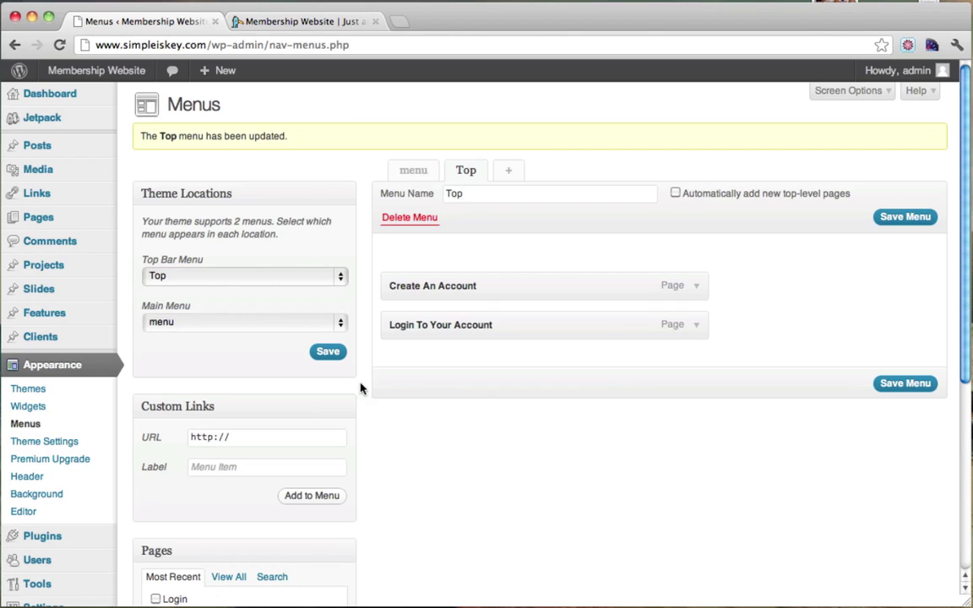
pyautogui.click(327, 353)
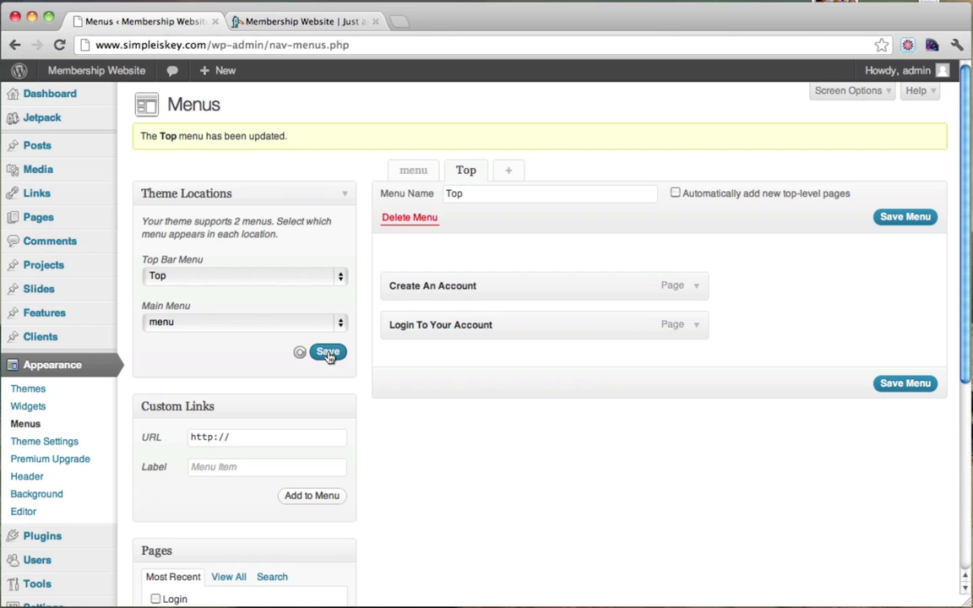
# Reload the site, test the Login To Your Account link, then go to the admin Dashboard
pyautogui.click(313, 22)
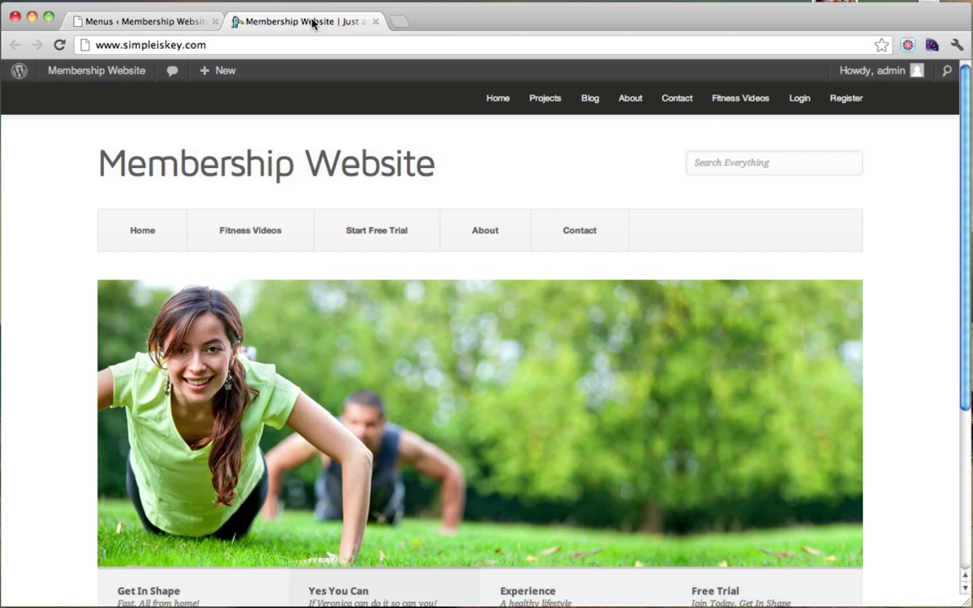
pyautogui.click(59, 46)
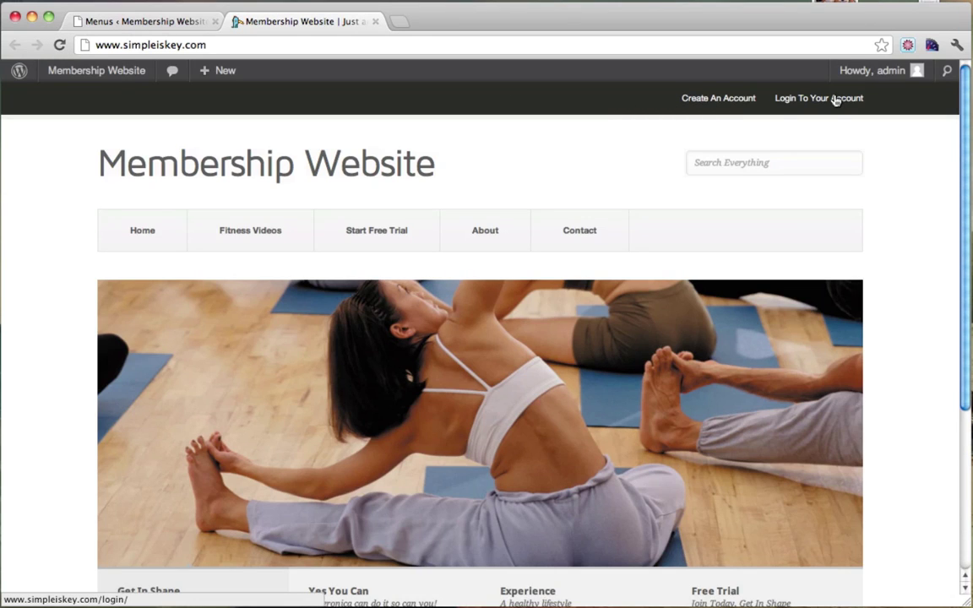
pyautogui.click(799, 102)
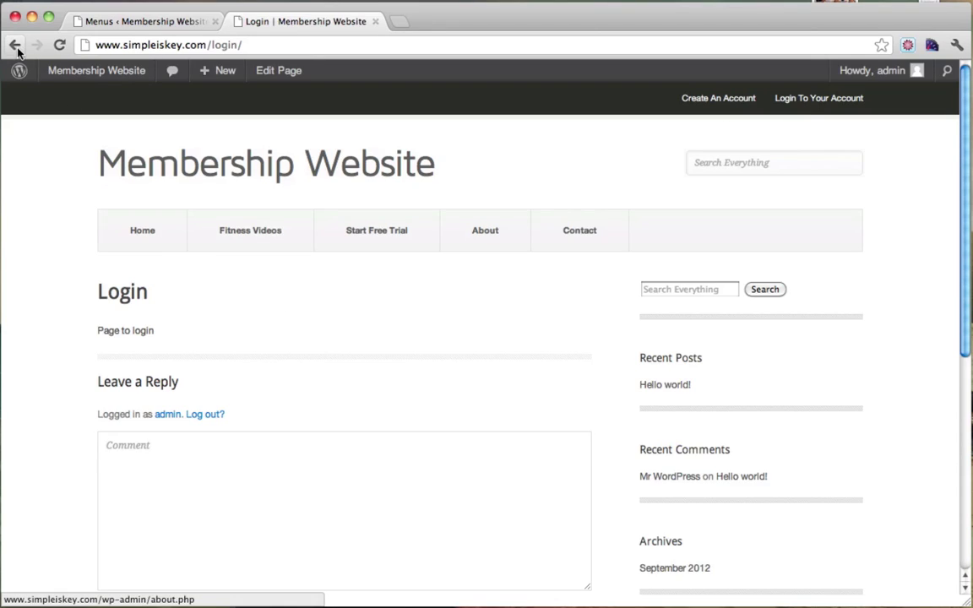
pyautogui.moveTo(147, 45); pyautogui.dragTo(321, 45)
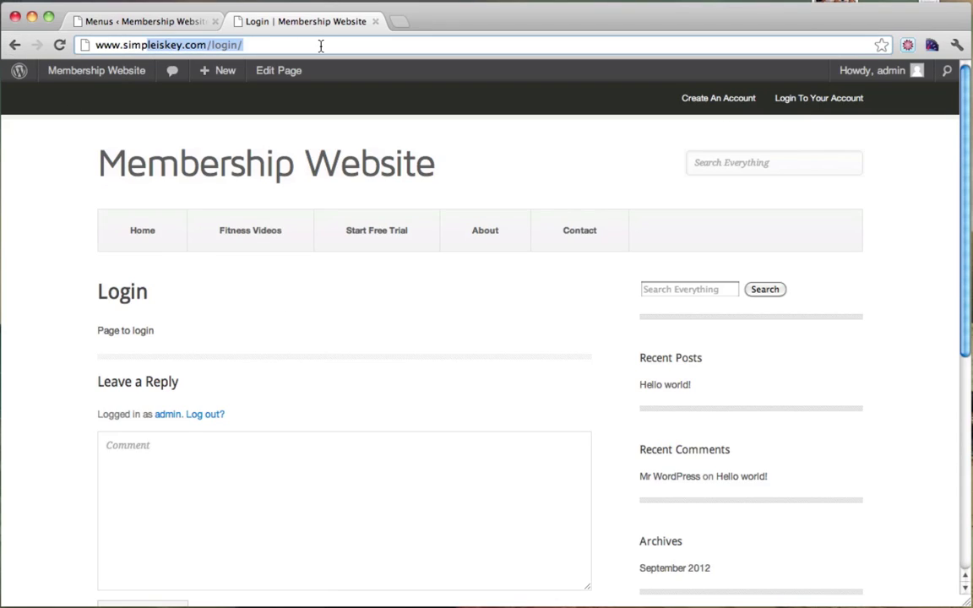
pyautogui.click(251, 45)
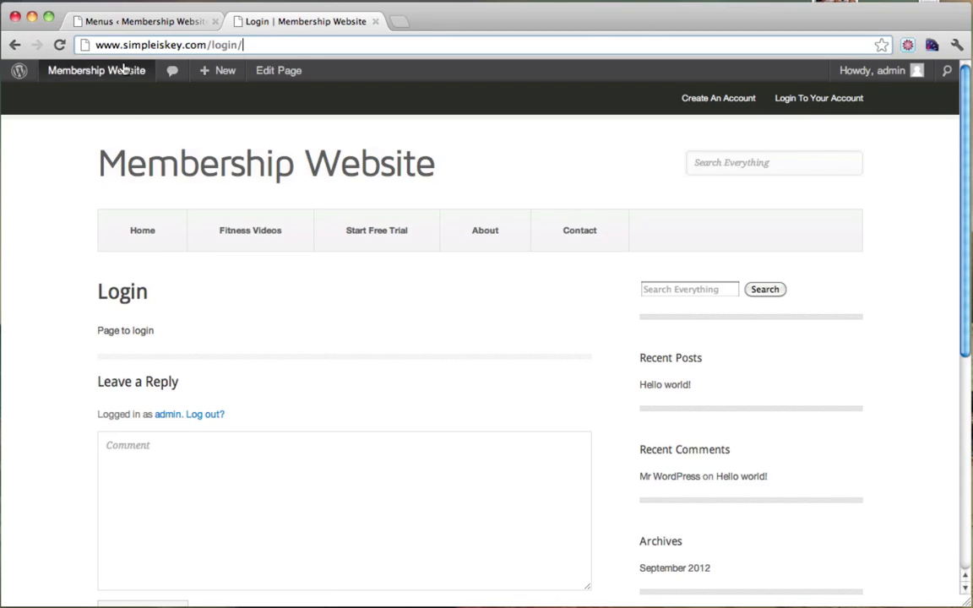
pyautogui.moveTo(121, 71)
pyautogui.click(88, 75)
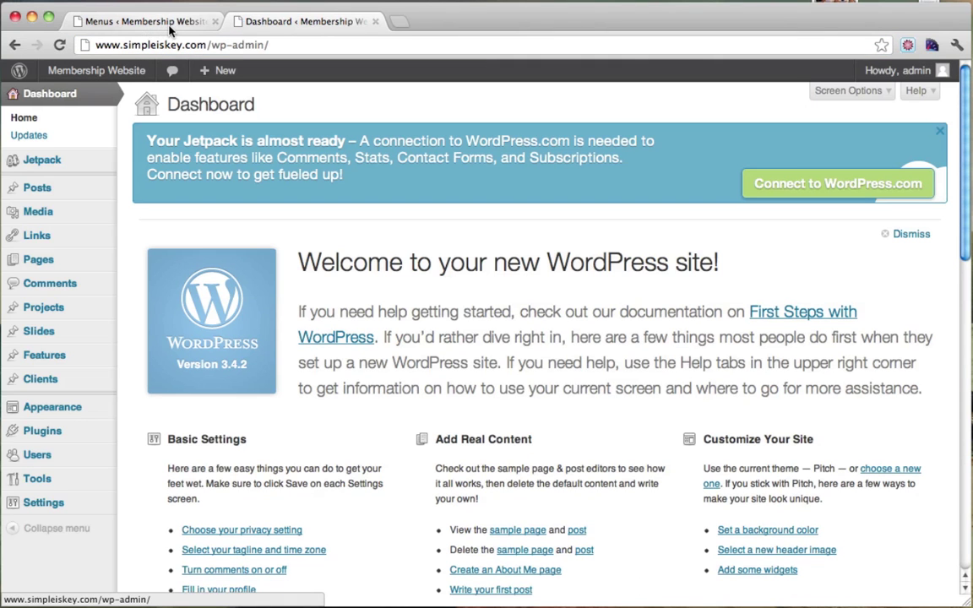
# Add the Login page to the main menu as a sub-item under About and save
pyautogui.click(375, 21)
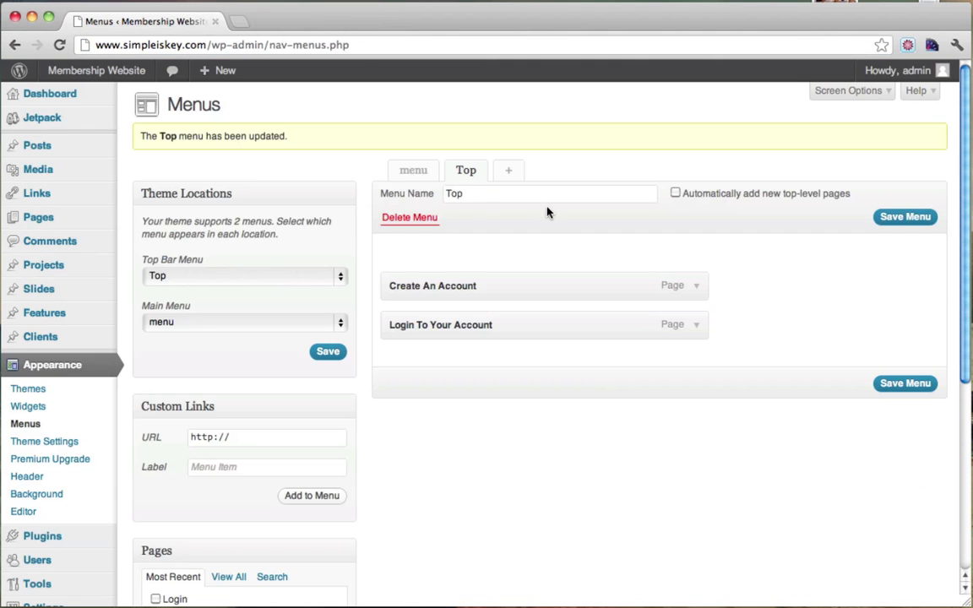
pyautogui.click(412, 172)
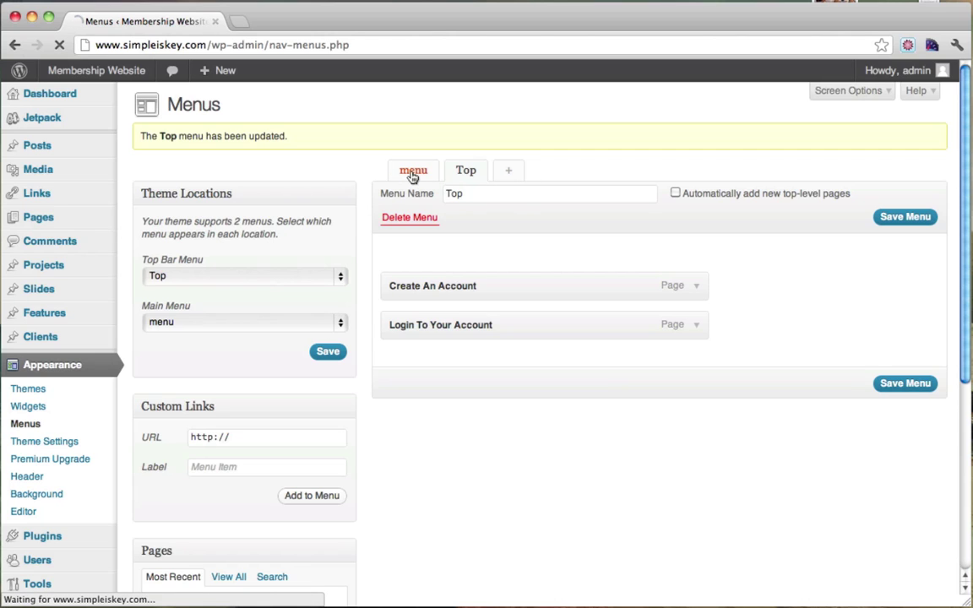
pyautogui.scroll(-1, 497, 247)
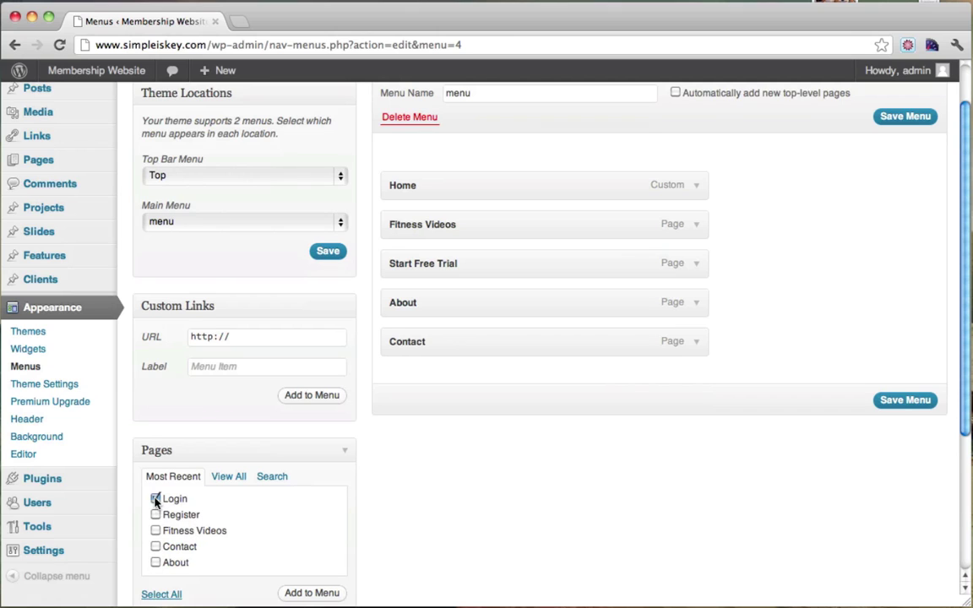
pyautogui.scroll(-1, 155, 501)
pyautogui.click(307, 550)
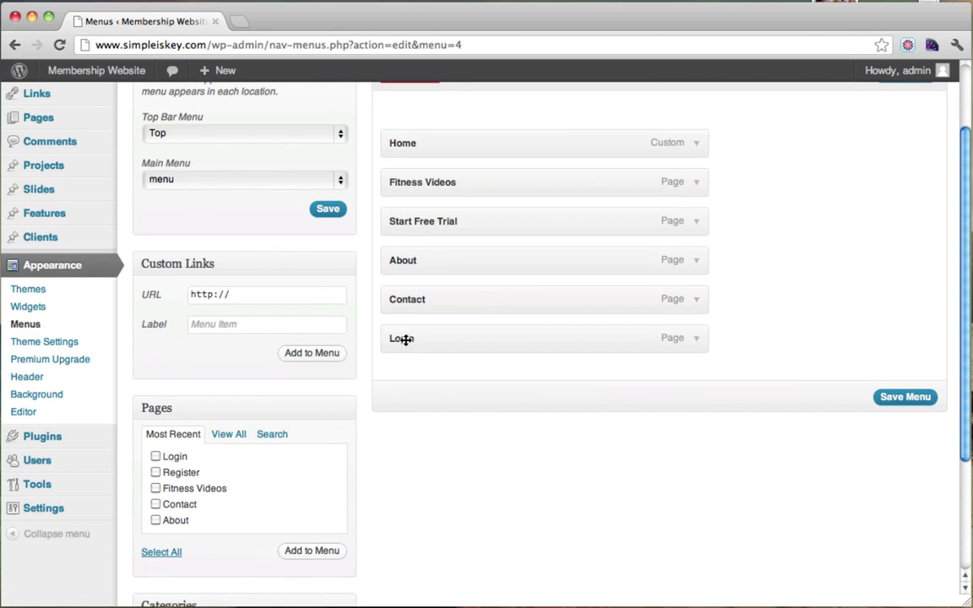
pyautogui.moveTo(406, 340); pyautogui.dragTo(437, 301)
pyautogui.click(910, 398)
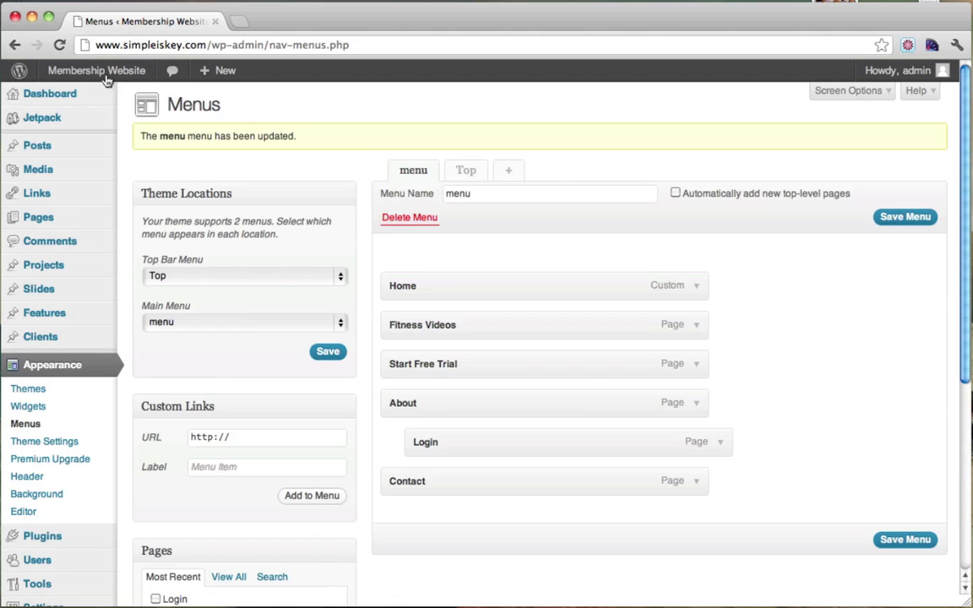
# View the Login sub-item on the live site in a new tab
pyautogui.moveTo(68, 74)
pyautogui.keyDown('super'); pyautogui.click(91, 98); pyautogui.keyUp('super')
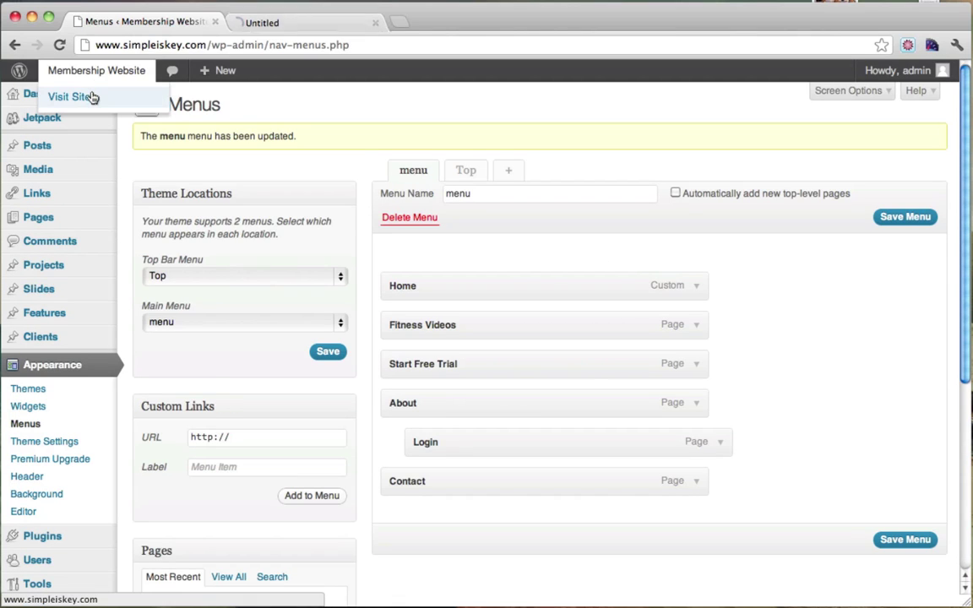
pyautogui.click(290, 26)
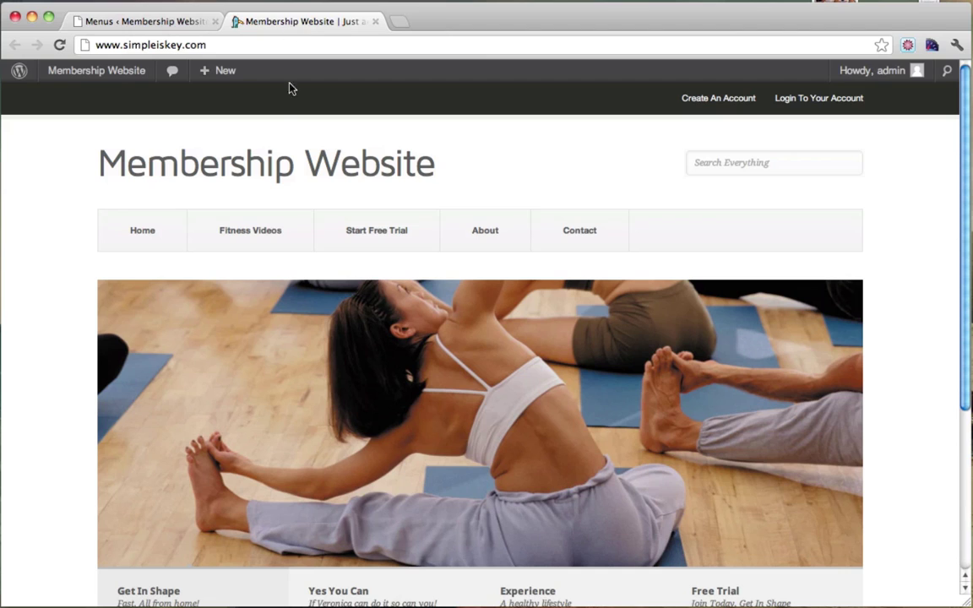
pyautogui.moveTo(524, 245)
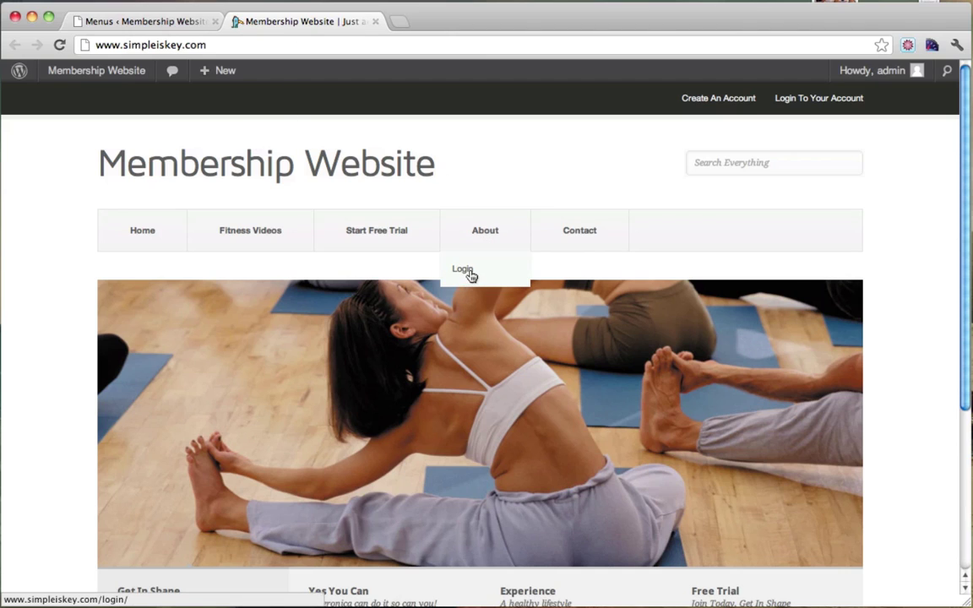
pyautogui.click(173, 26)
# Remove the Login item, save the main menu, and recheck the live site
pyautogui.click(727, 449)
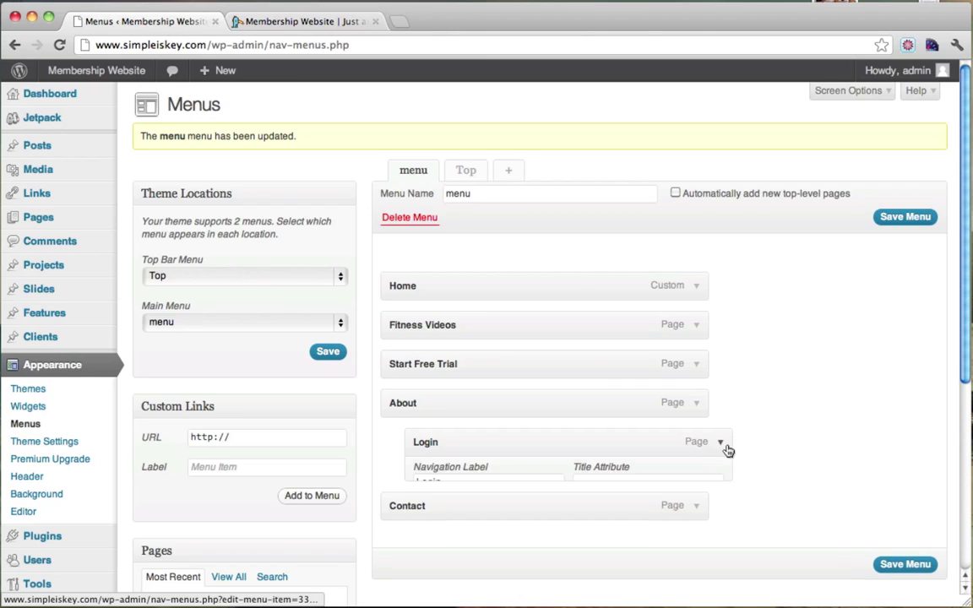
pyautogui.click(433, 553)
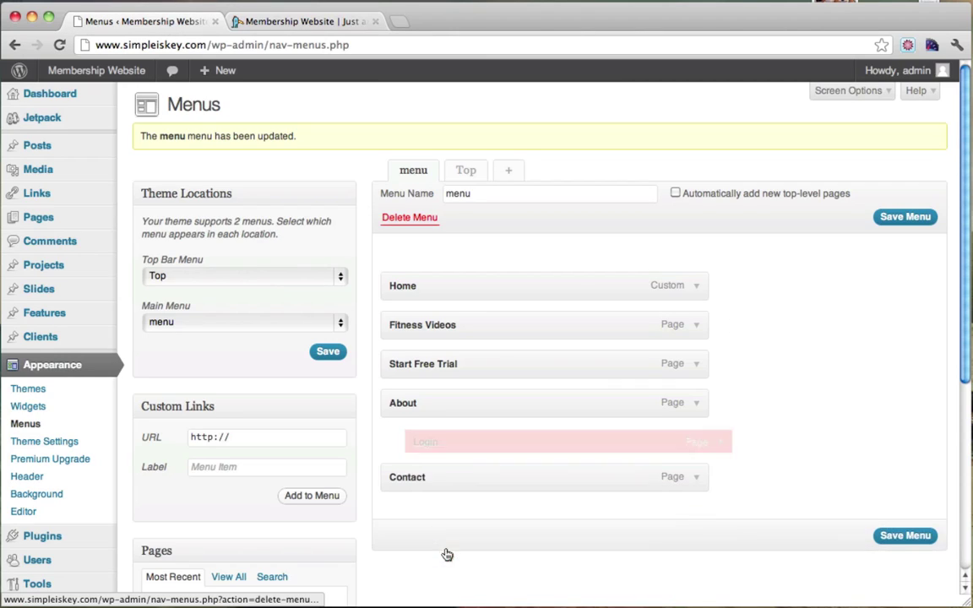
pyautogui.click(896, 502)
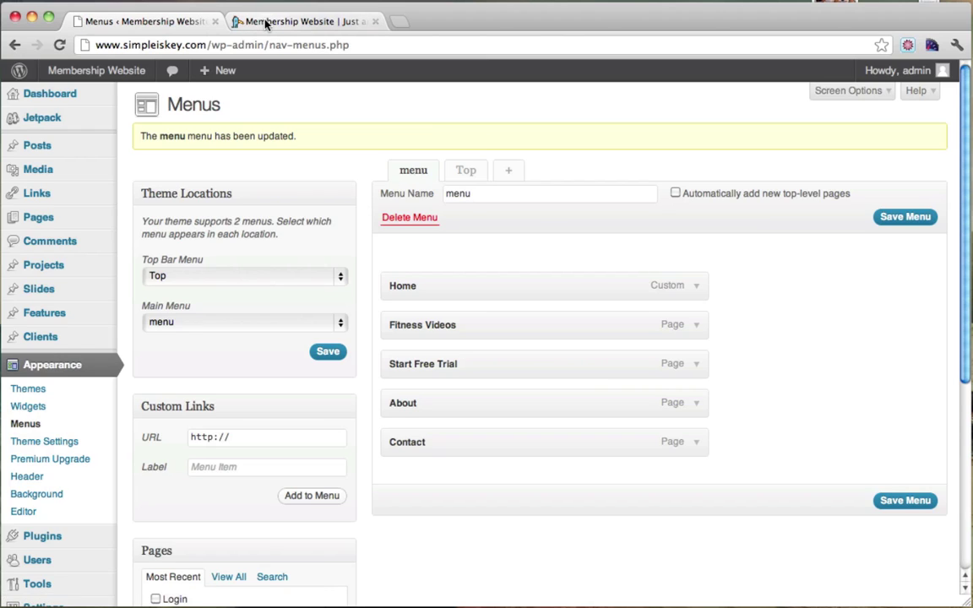
pyautogui.click(239, 21)
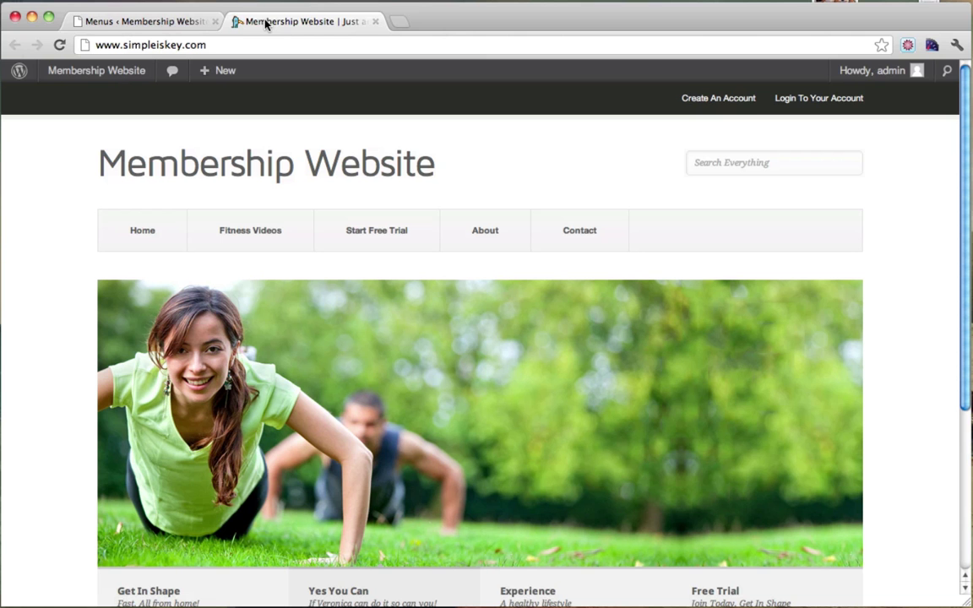
pyautogui.click(60, 43)
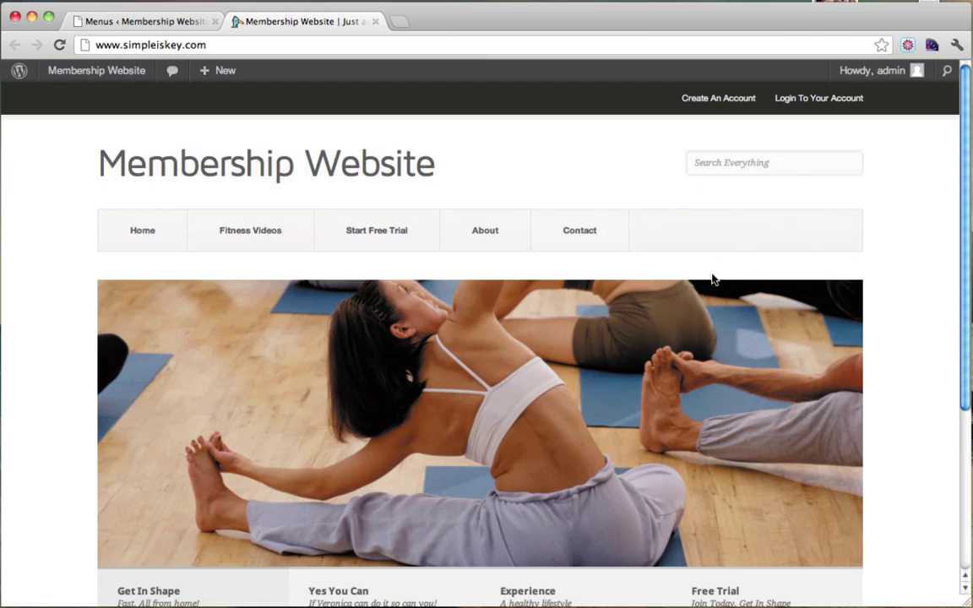
pyautogui.click(174, 21)
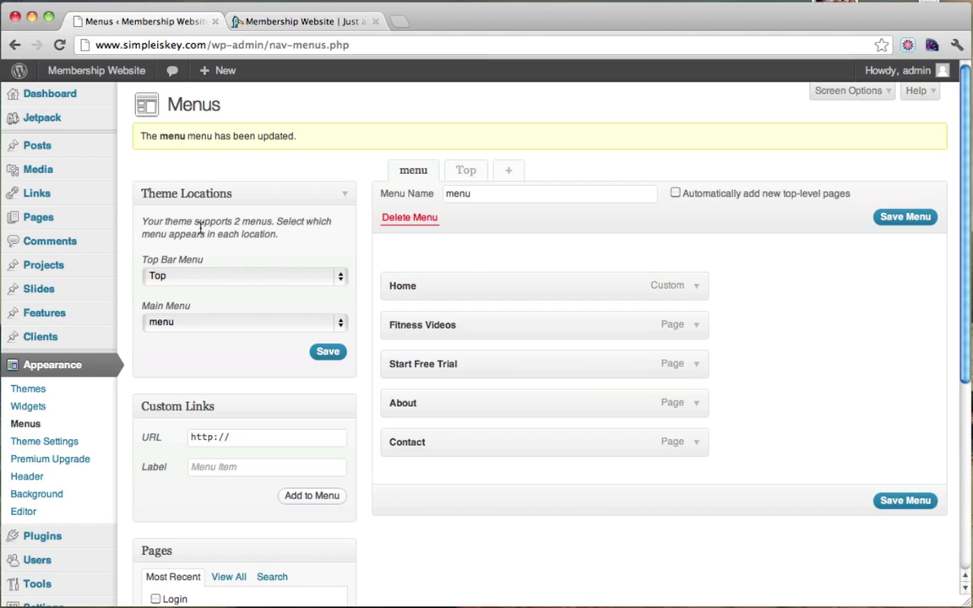
# Save the Pitch theme settings with Scale Main Menu enabled and reload the site to see it
pyautogui.scroll(-2, 124, 354)
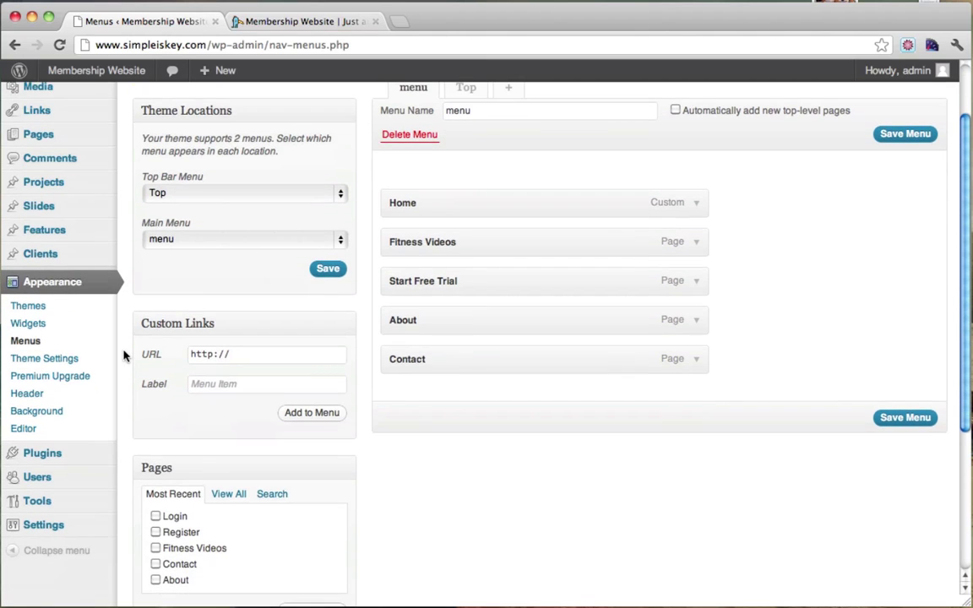
pyautogui.click(64, 362)
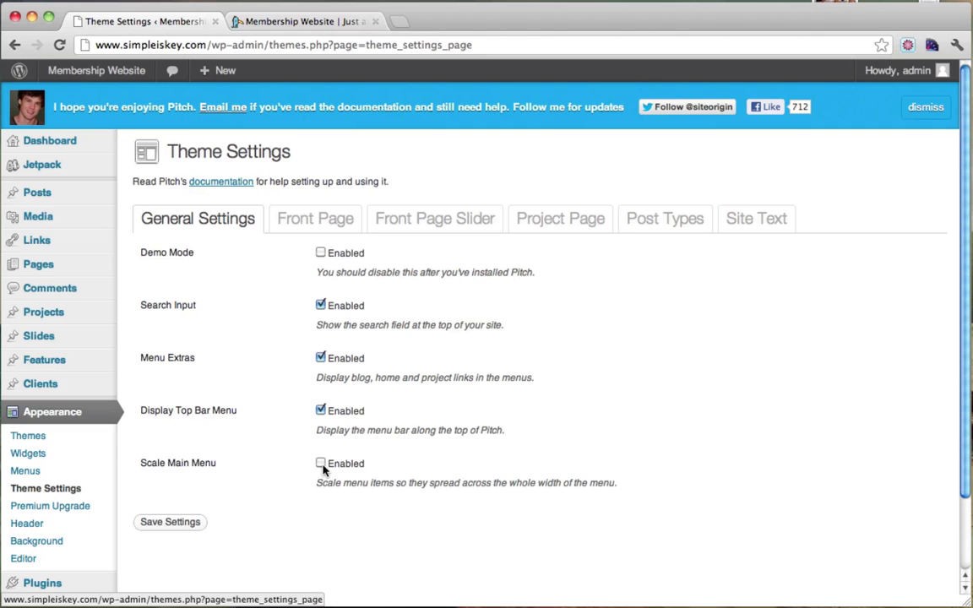
pyautogui.click(167, 523)
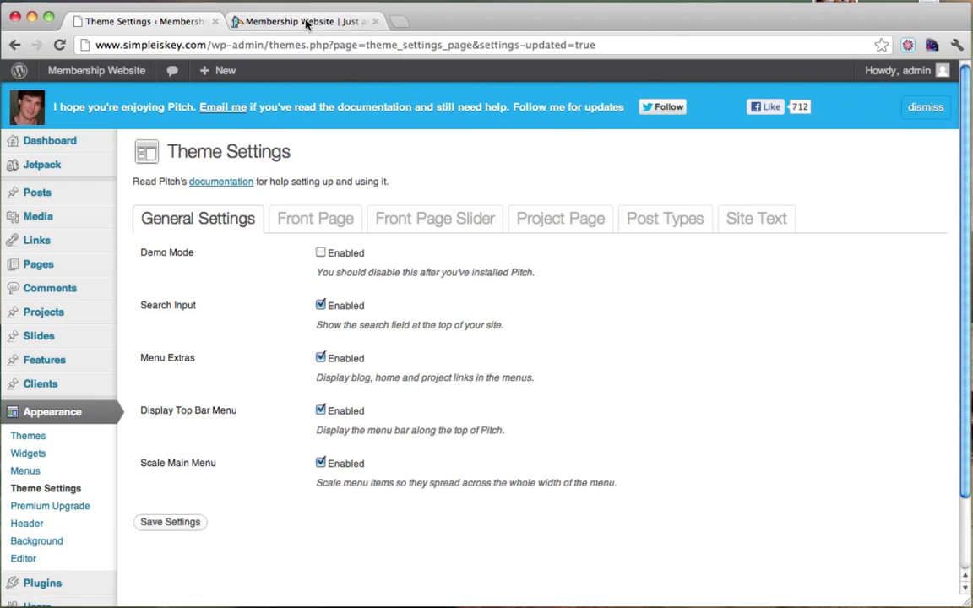
pyautogui.click(306, 22)
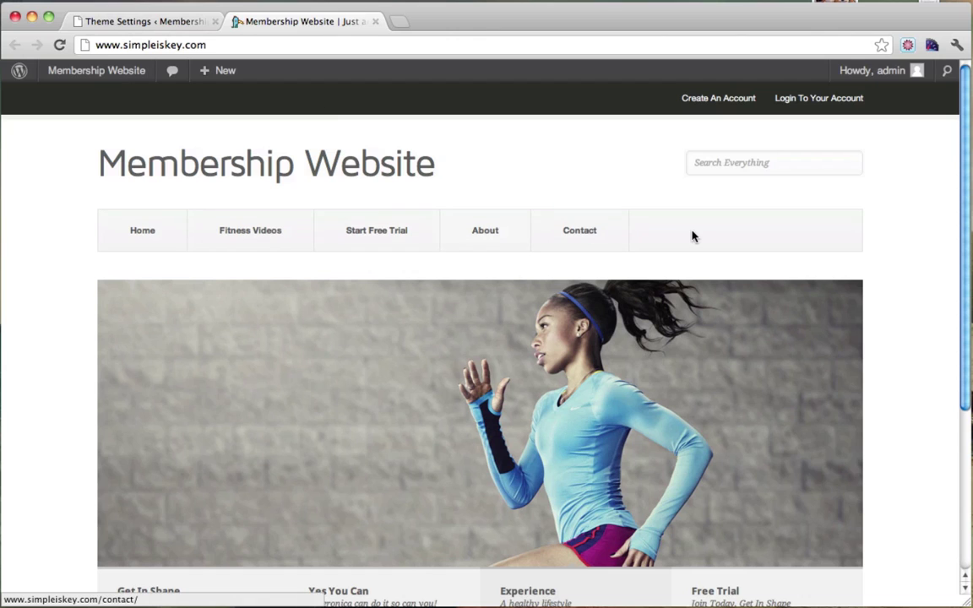
pyautogui.click(60, 46)
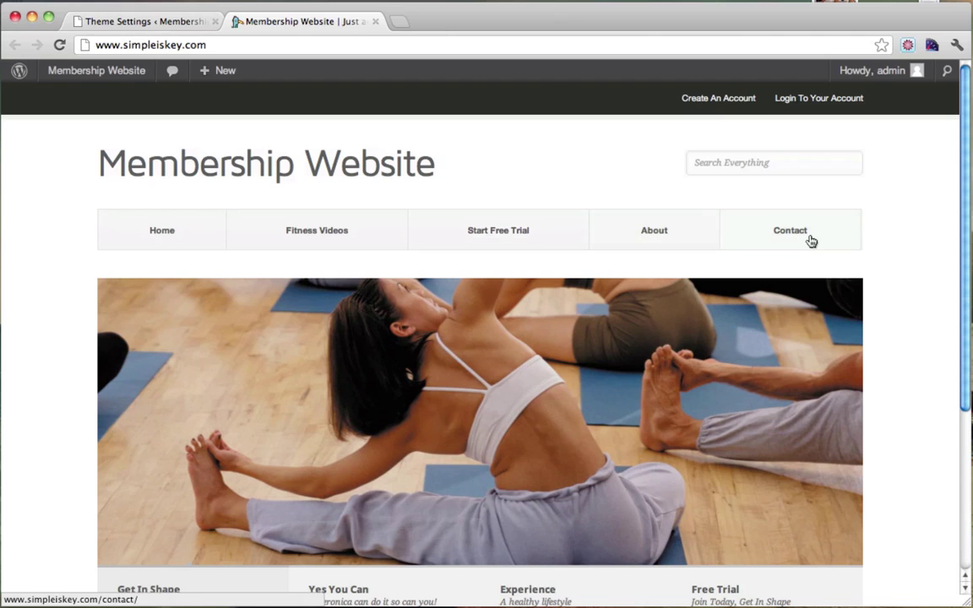
# Close the theme settings tab and bring the browser window back into focus
pyautogui.click(185, 27)
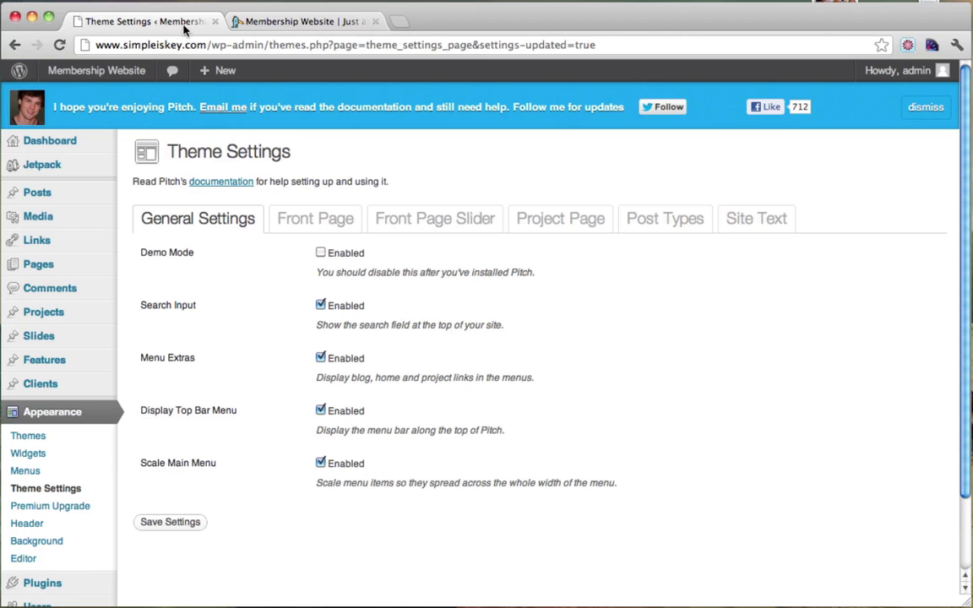
pyautogui.click(215, 21)
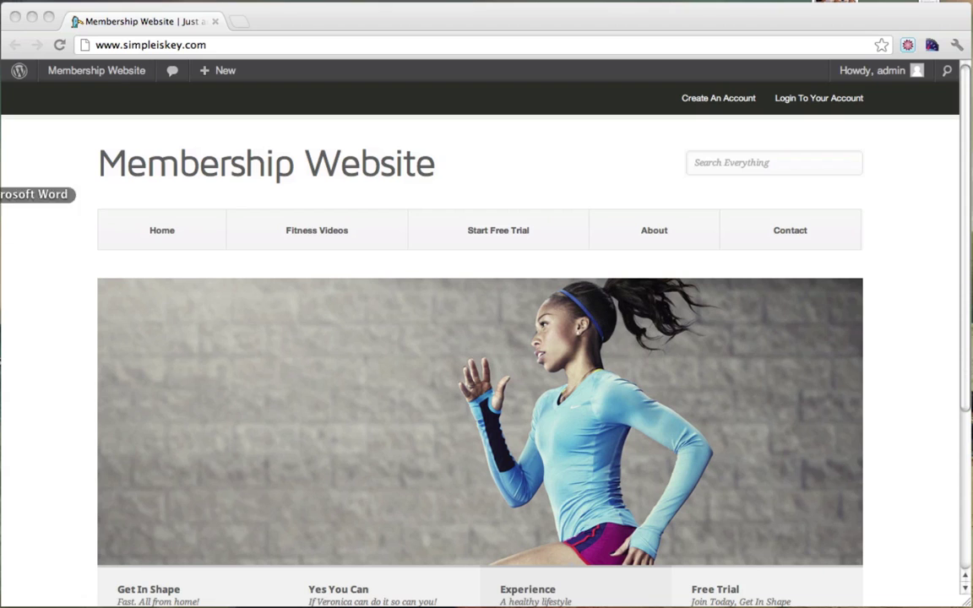
pyautogui.click(3, 126)
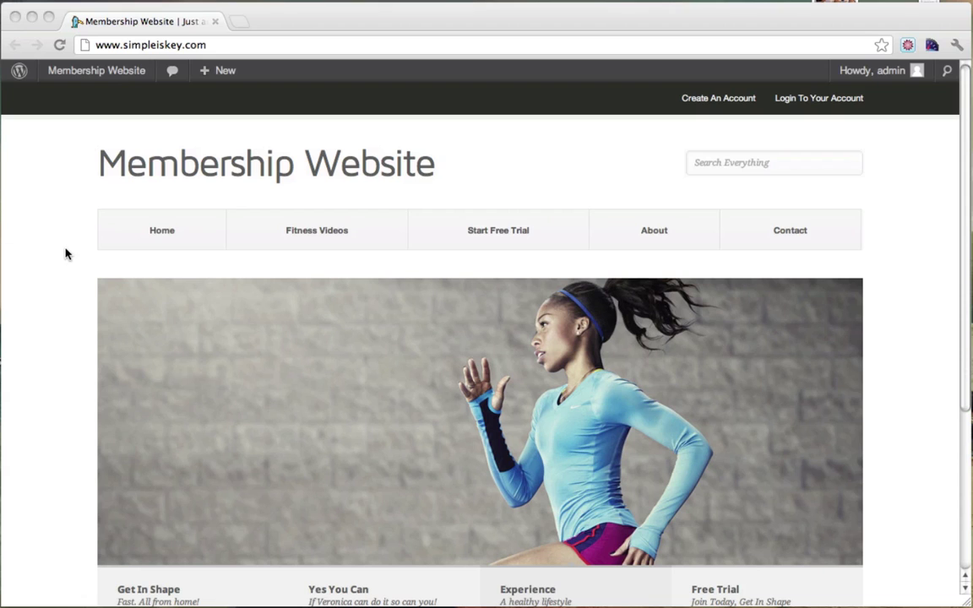
pyautogui.scroll(-3, 39, 258)
pyautogui.scroll(3, 39, 259)
pyautogui.click(93, 230)
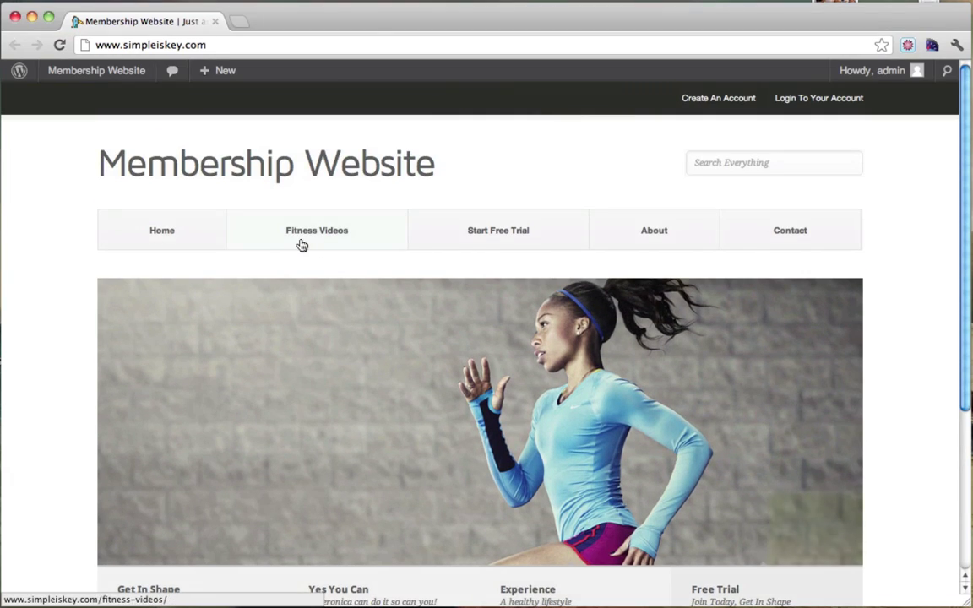
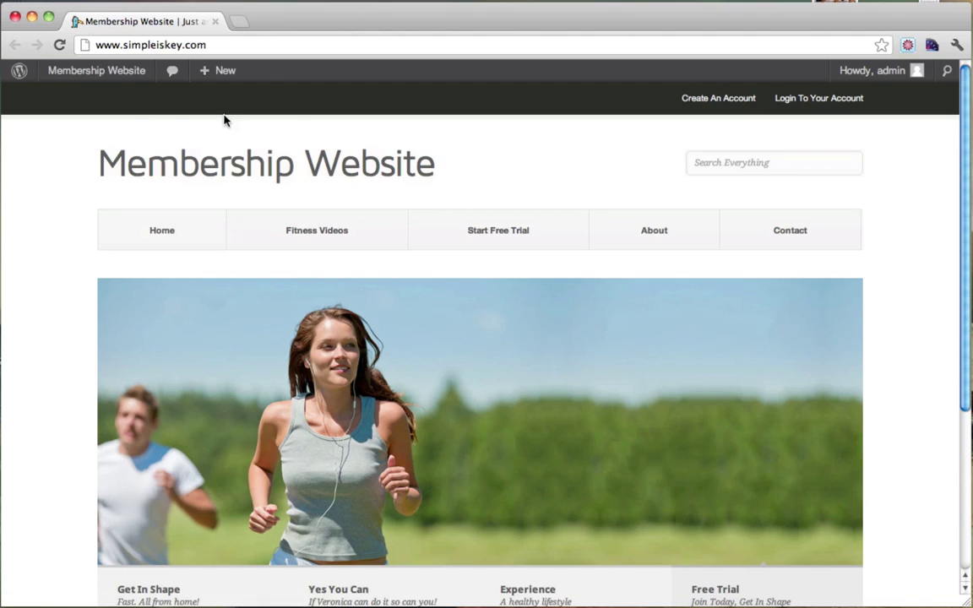
# Open codecanyon.net in a new browser tab
pyautogui.scroll(-3, 864, 481)
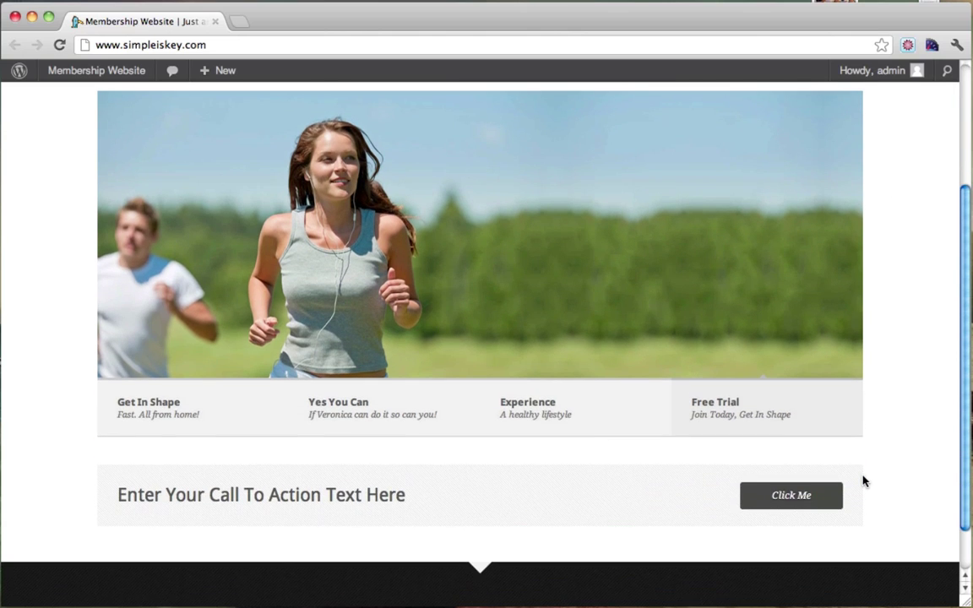
pyautogui.scroll(3, 863, 480)
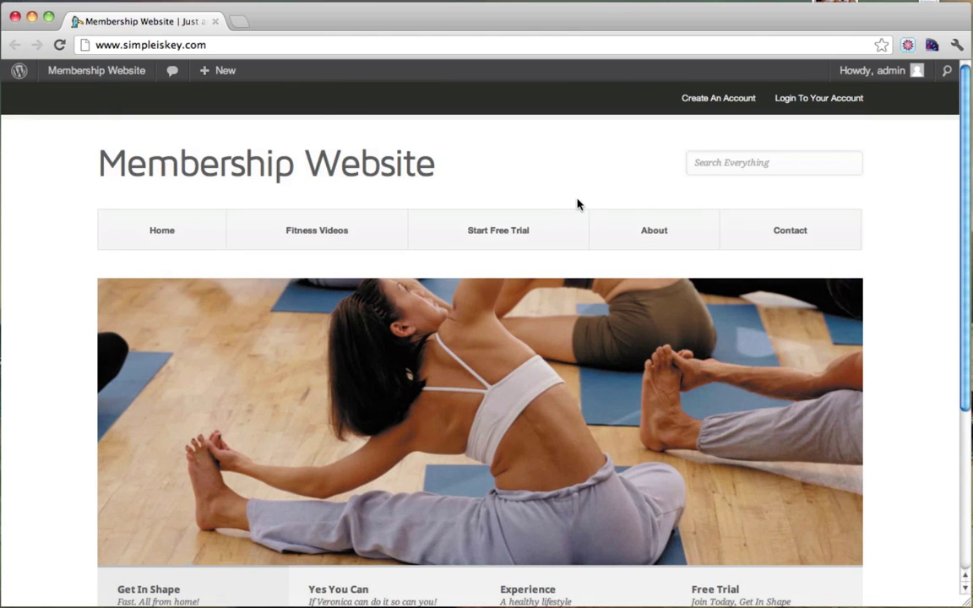
pyautogui.click(239, 23)
pyautogui.write('www.')
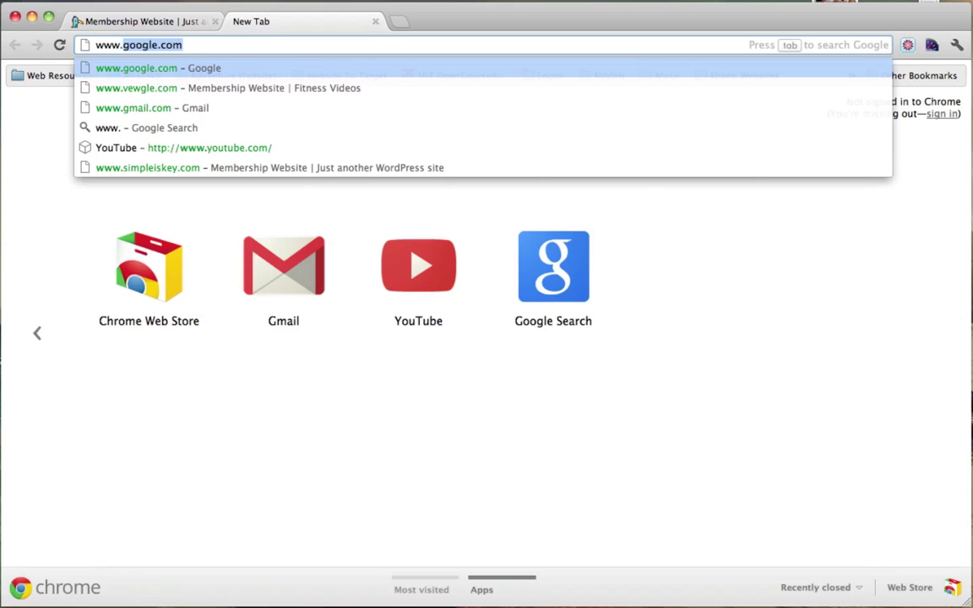
pyautogui.write('cod')
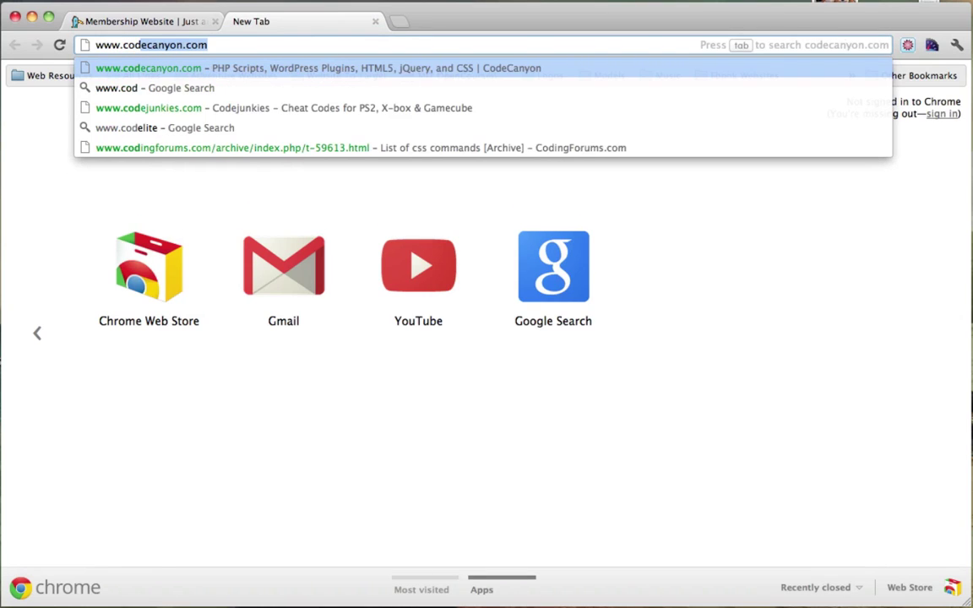
pyautogui.write('ecanyon.co')
pyautogui.press('BackSpace')
pyautogui.press('BackSpace')
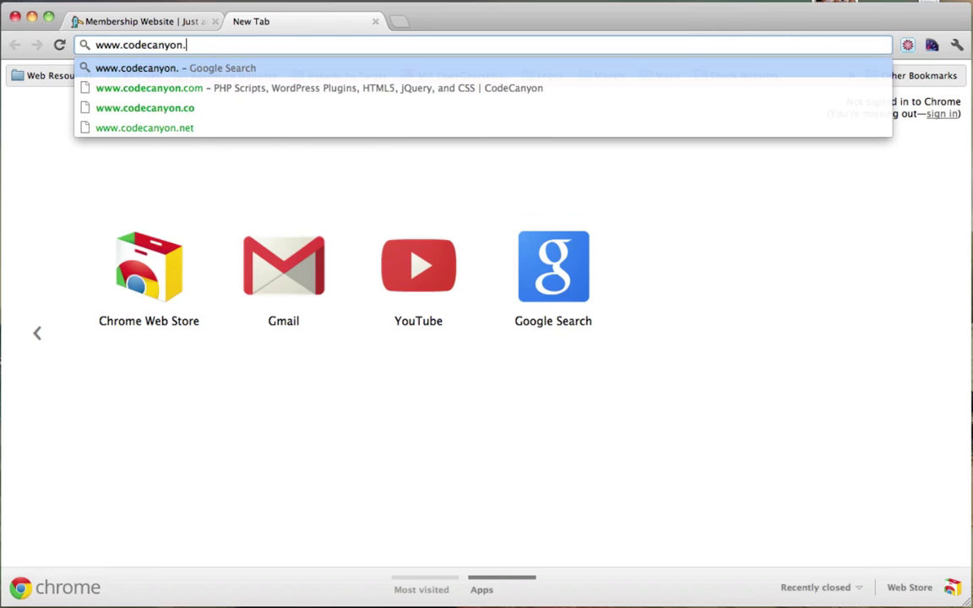
pyautogui.write('net')
pyautogui.press('Return')
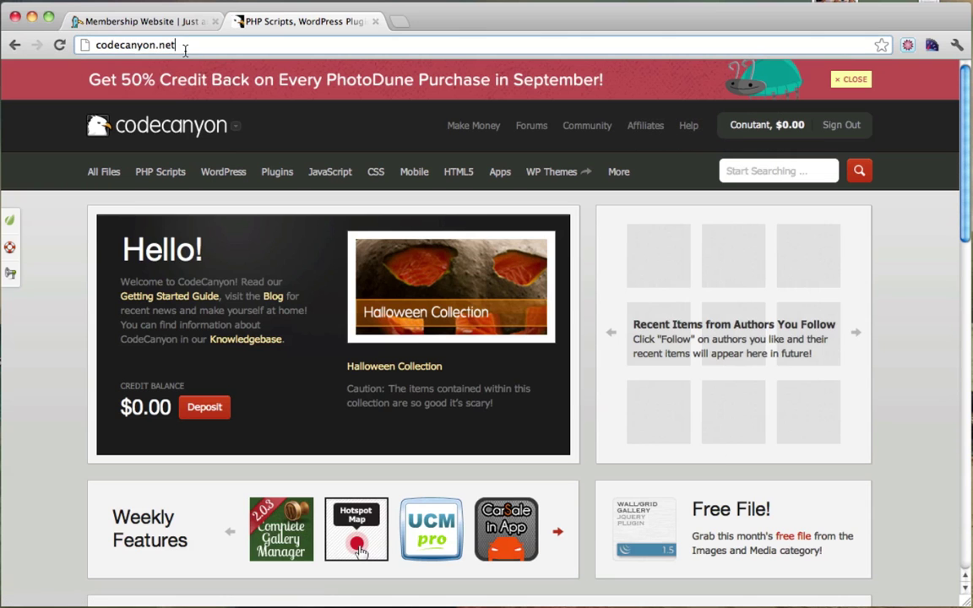
pyautogui.click(185, 50)
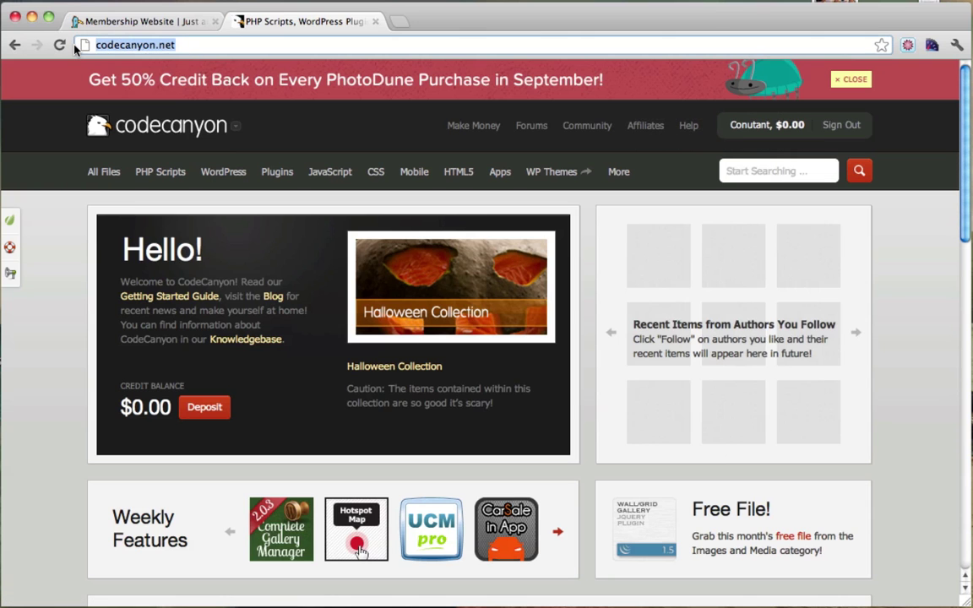
pyautogui.click(219, 47)
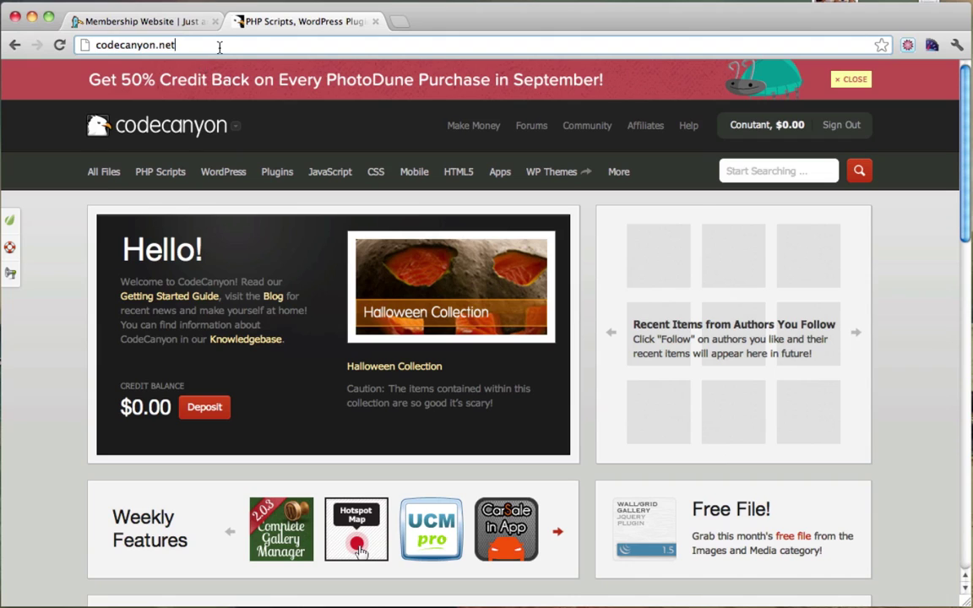
# Open the WordPress category and search CodeCanyon for 'membership'
pyautogui.click(770, 170)
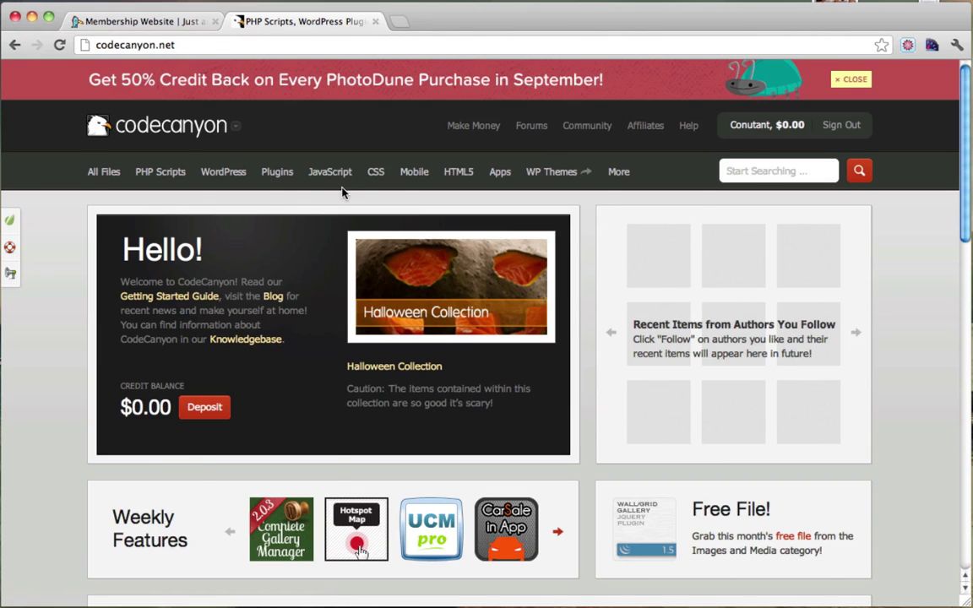
pyautogui.moveTo(222, 173)
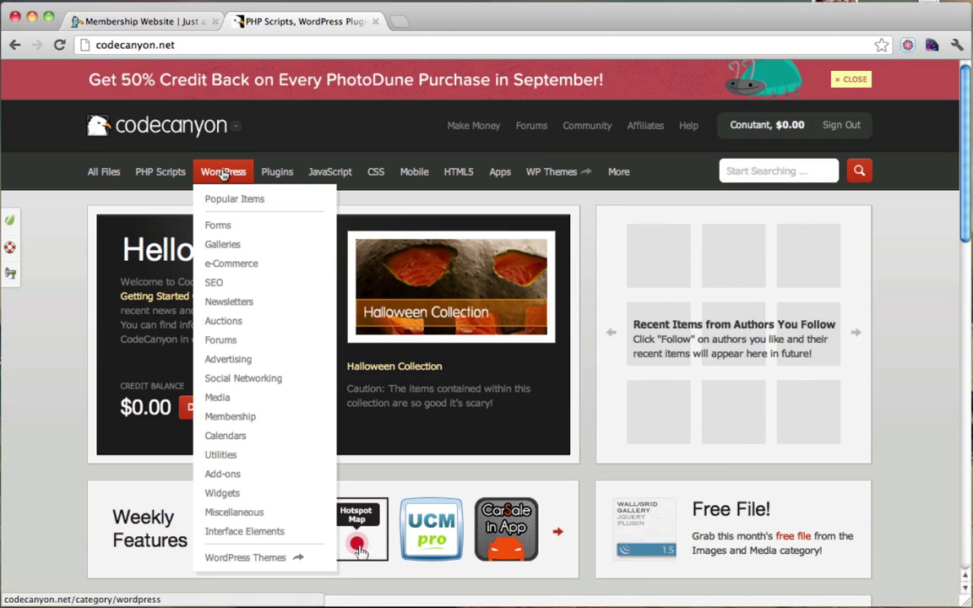
pyautogui.click(223, 173)
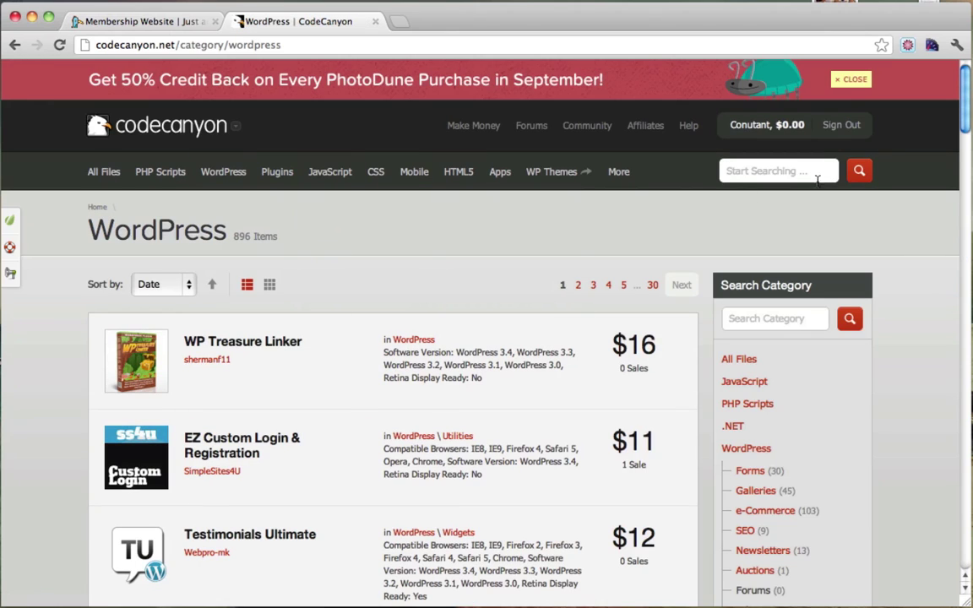
pyautogui.scroll(-5, 386, 420)
pyautogui.scroll(5, 347, 381)
pyautogui.write('membership')
pyautogui.click(859, 171)
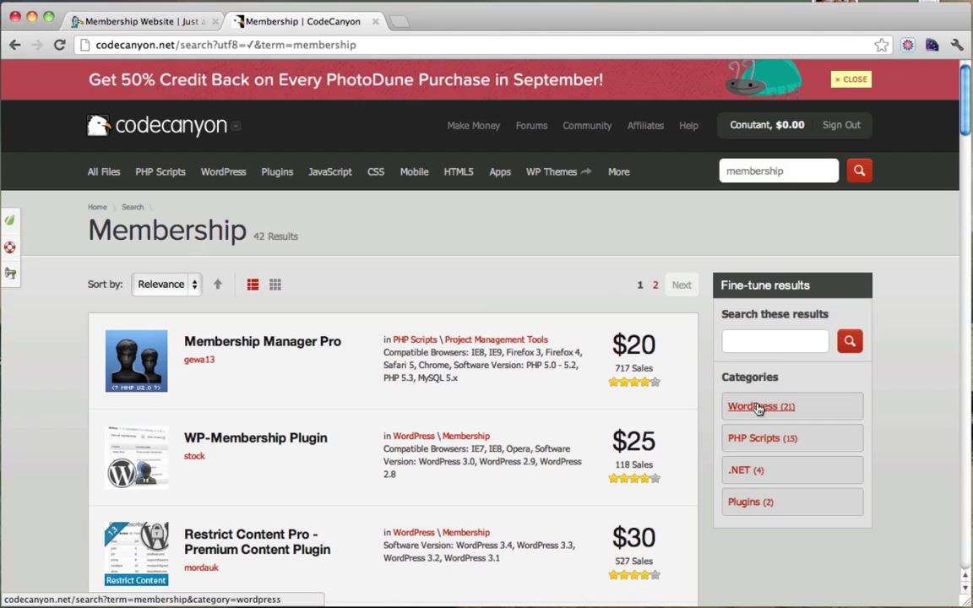
# Open the Restrict Content Pro - Premium Content Plugin page and review its already-purchased notice
pyautogui.scroll(-5, 592, 370)
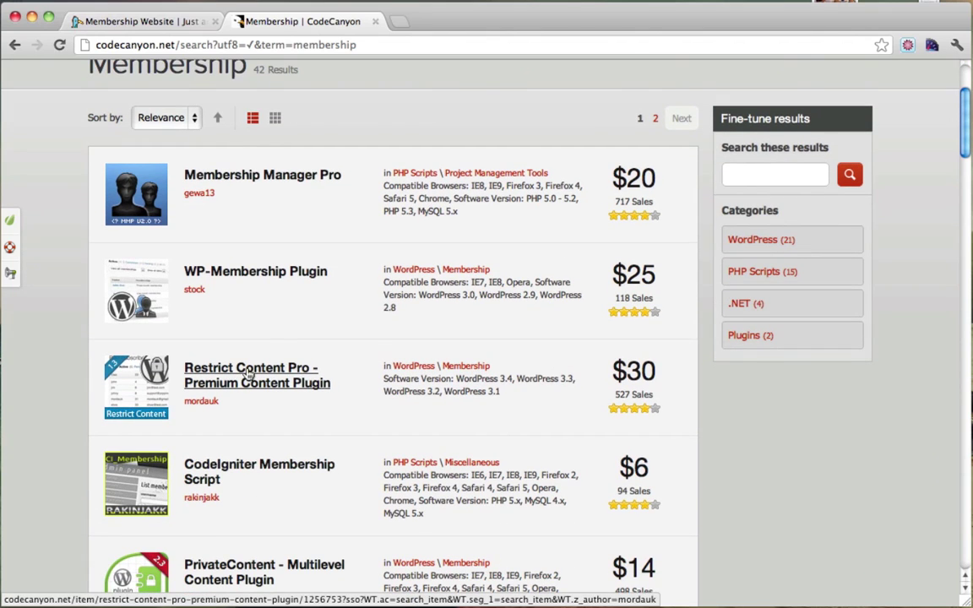
pyautogui.click(249, 373)
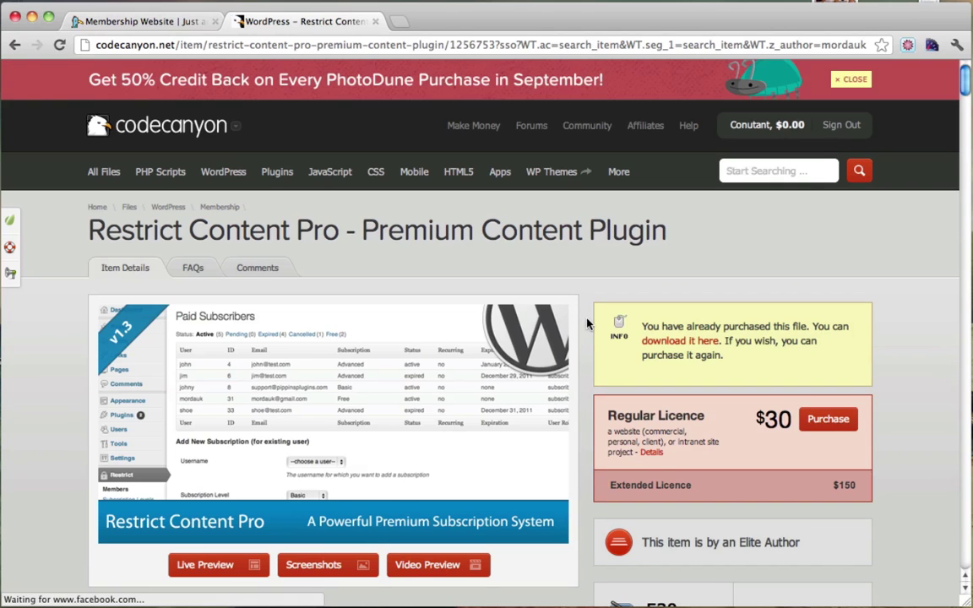
pyautogui.scroll(-3, 586, 322)
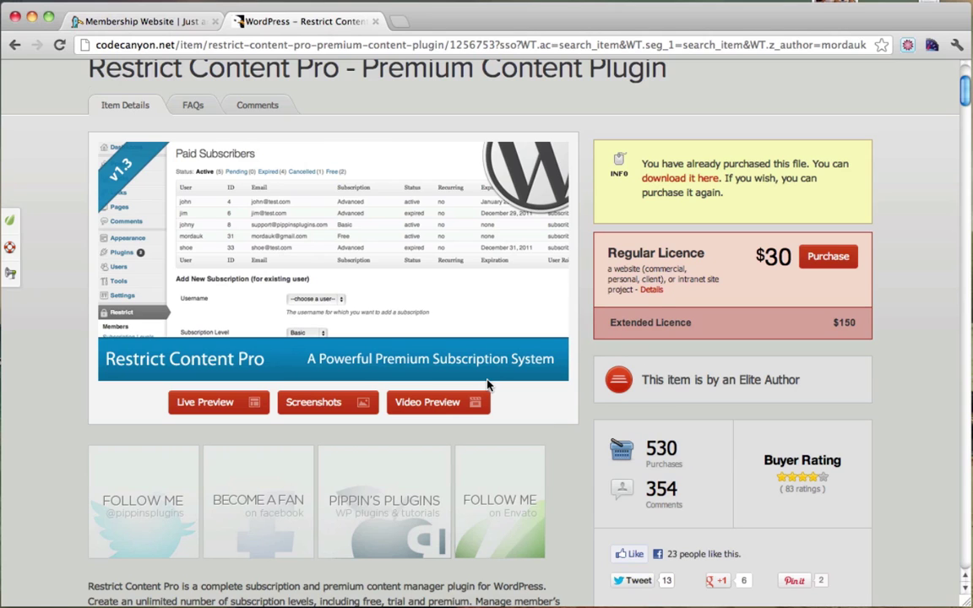
pyautogui.scroll(3, 487, 385)
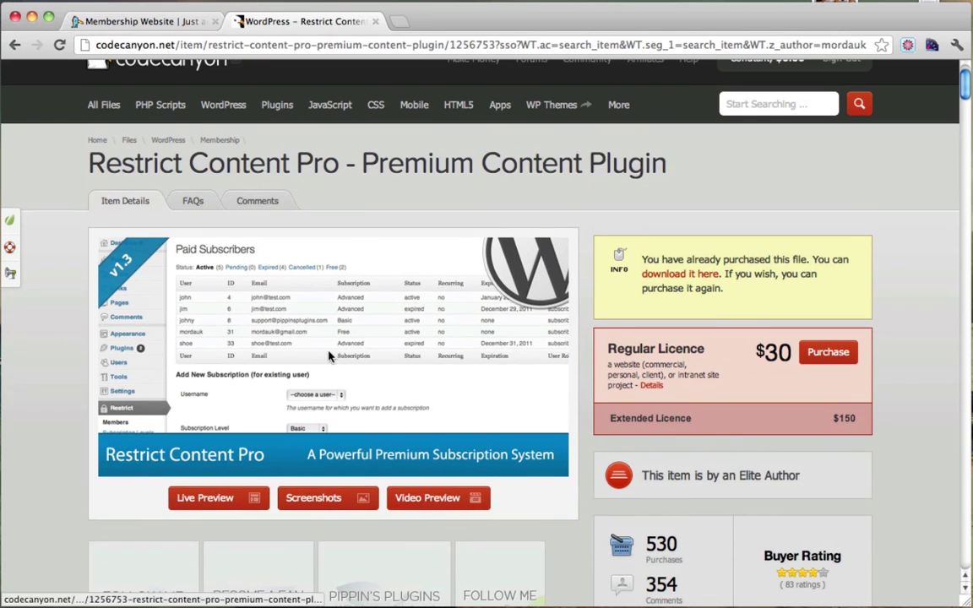
pyautogui.scroll(2, 598, 327)
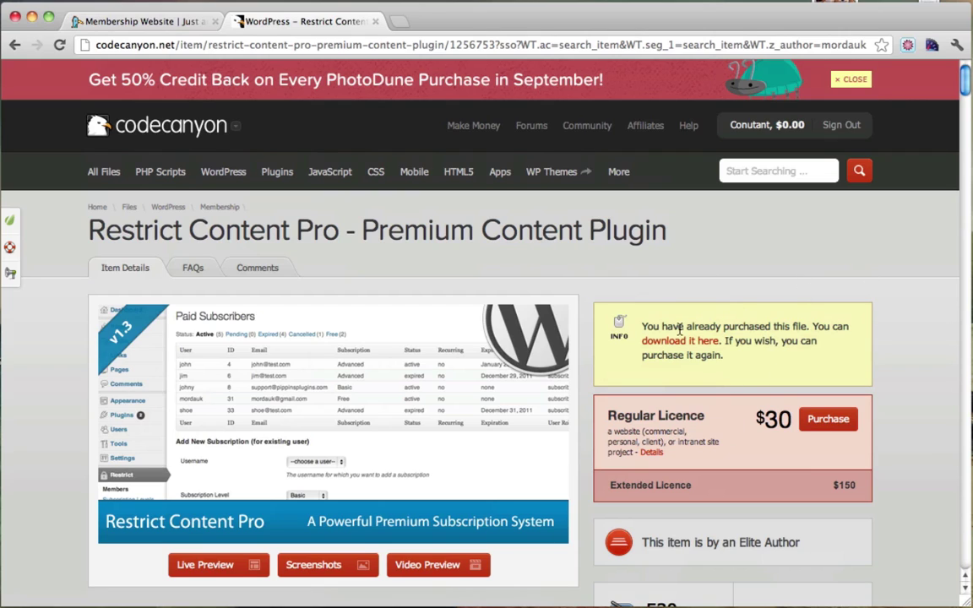
pyautogui.moveTo(681, 327); pyautogui.dragTo(791, 341)
pyautogui.click(791, 343)
pyautogui.moveTo(774, 129)
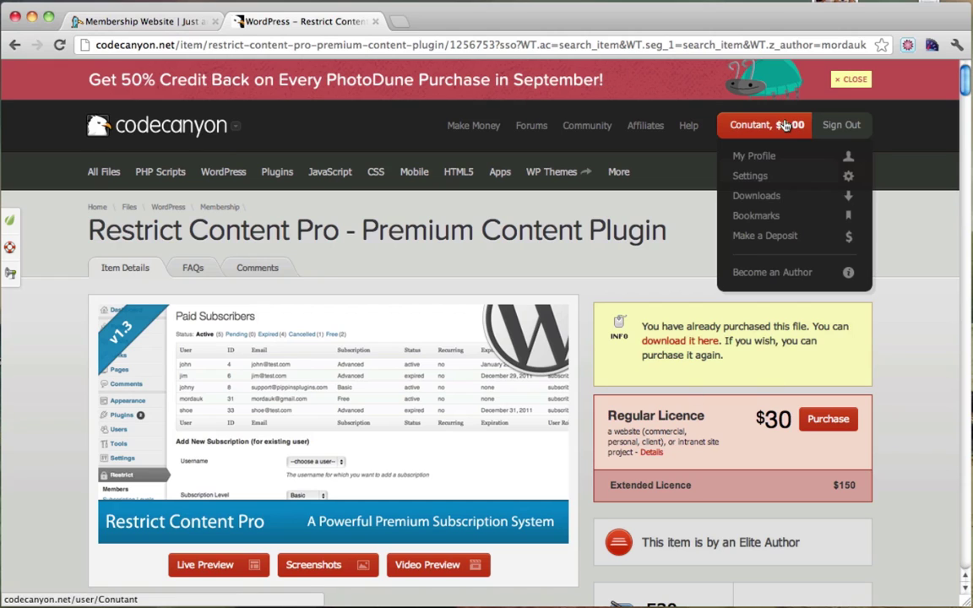
# Download Restrict Content Pro from the account's Downloads page
pyautogui.click(772, 196)
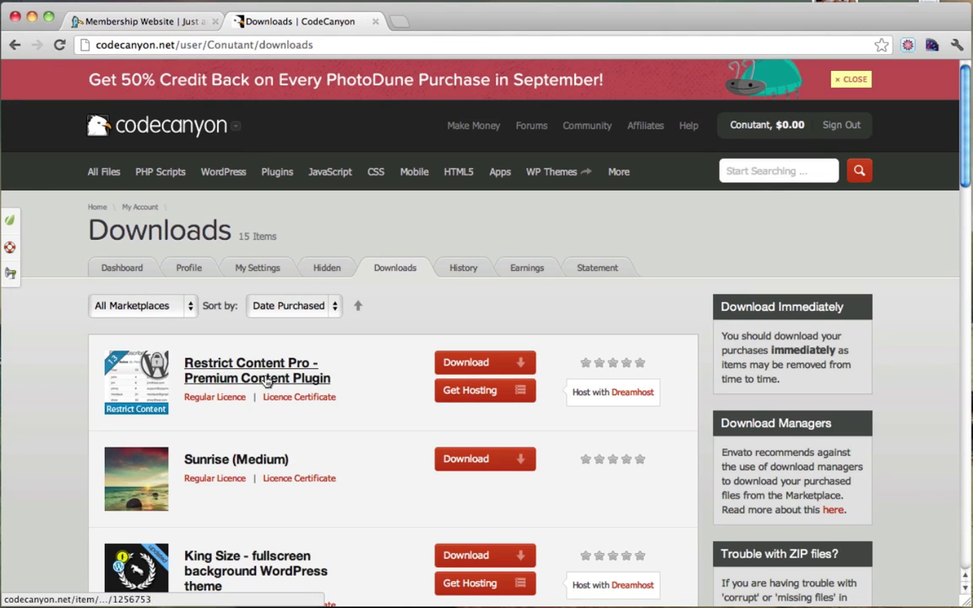
pyautogui.click(501, 364)
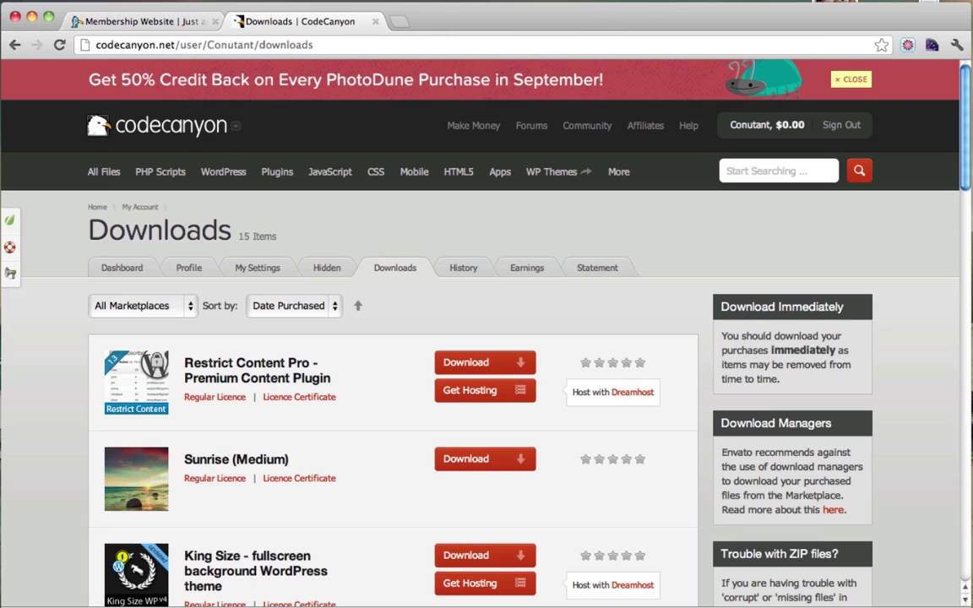
# From the Membership Website tab, go to the admin's Plugins > Add New page
pyautogui.click(173, 29)
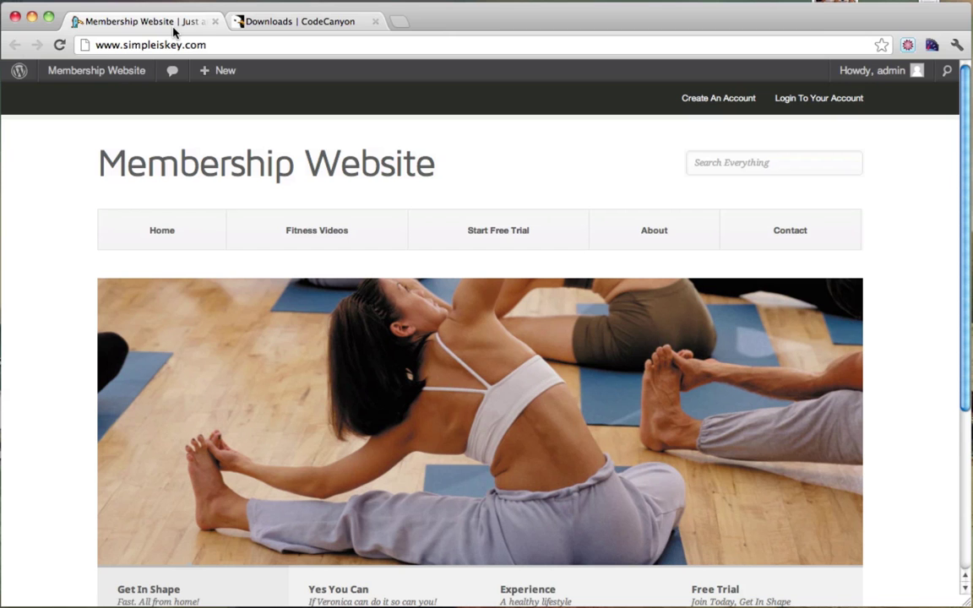
pyautogui.moveTo(84, 80)
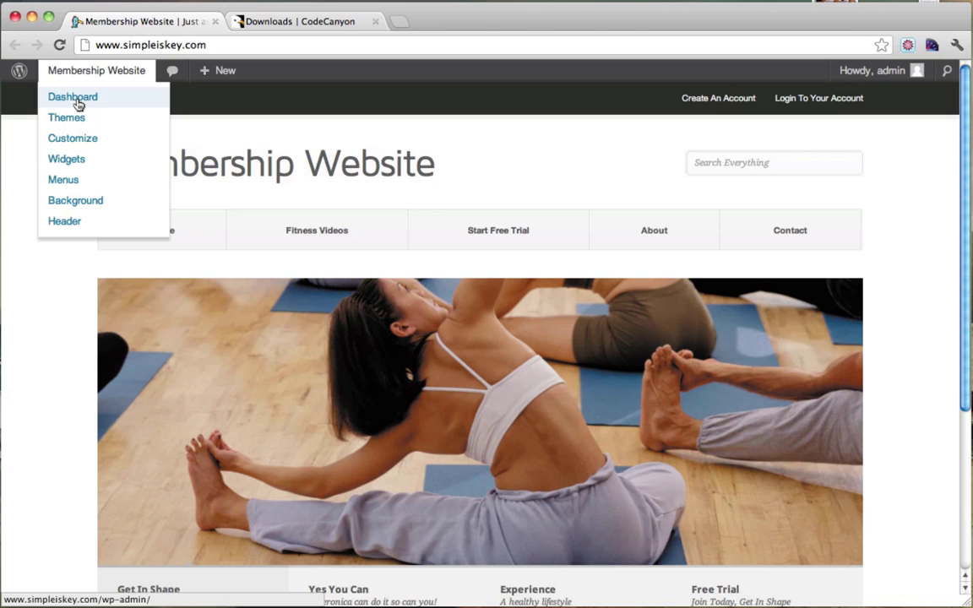
pyautogui.click(77, 102)
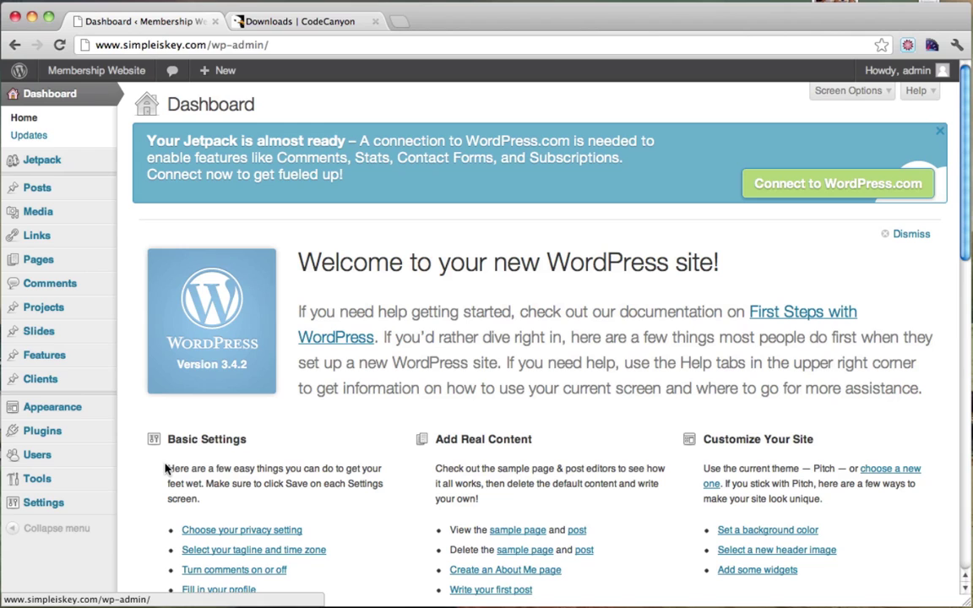
pyautogui.click(56, 437)
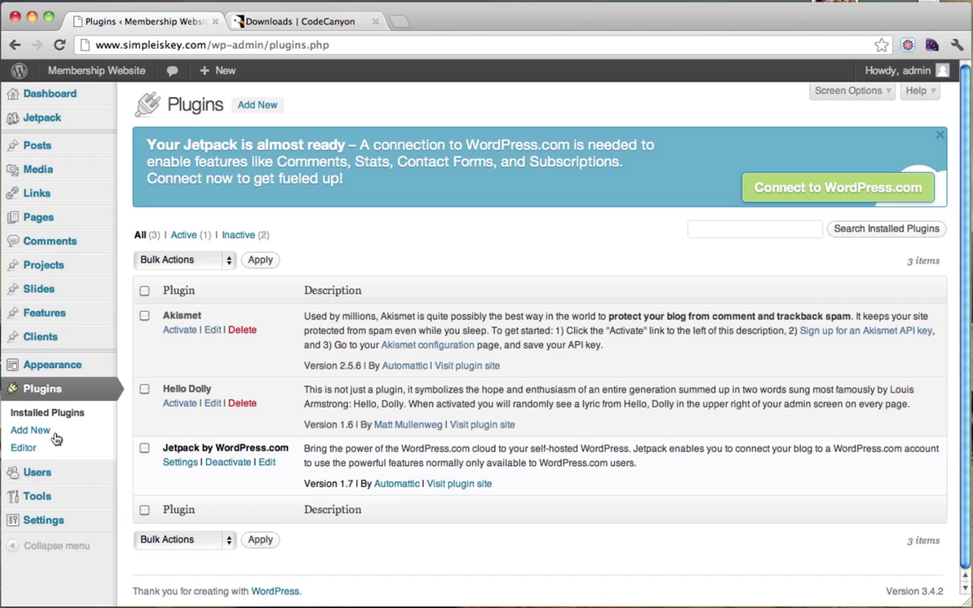
pyautogui.click(258, 105)
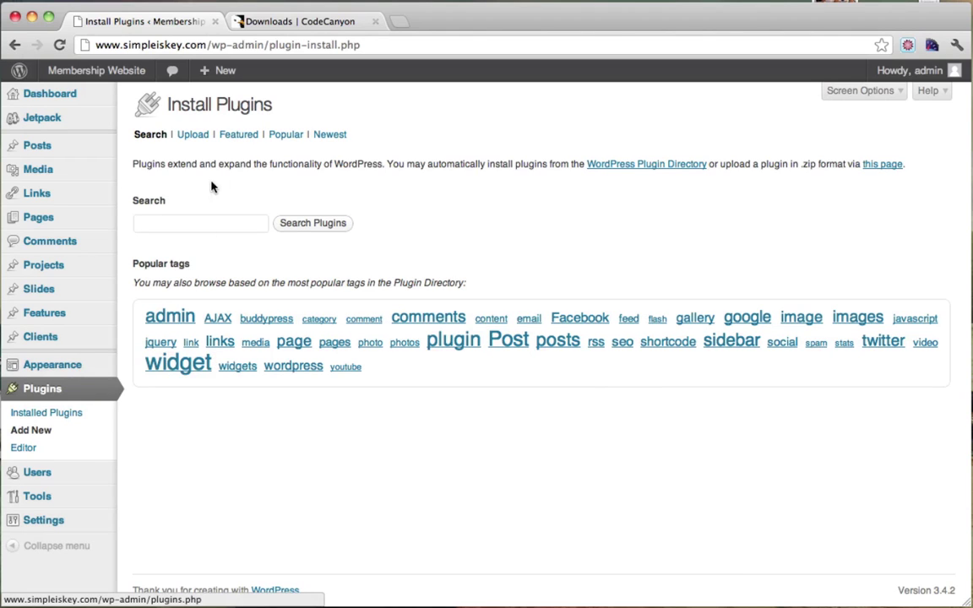
# Upload codecanyon-1256753-restrict-content-pro-premium-content-plugin (1).zip, install it, and activate Restrict Content Pro
pyautogui.click(193, 136)
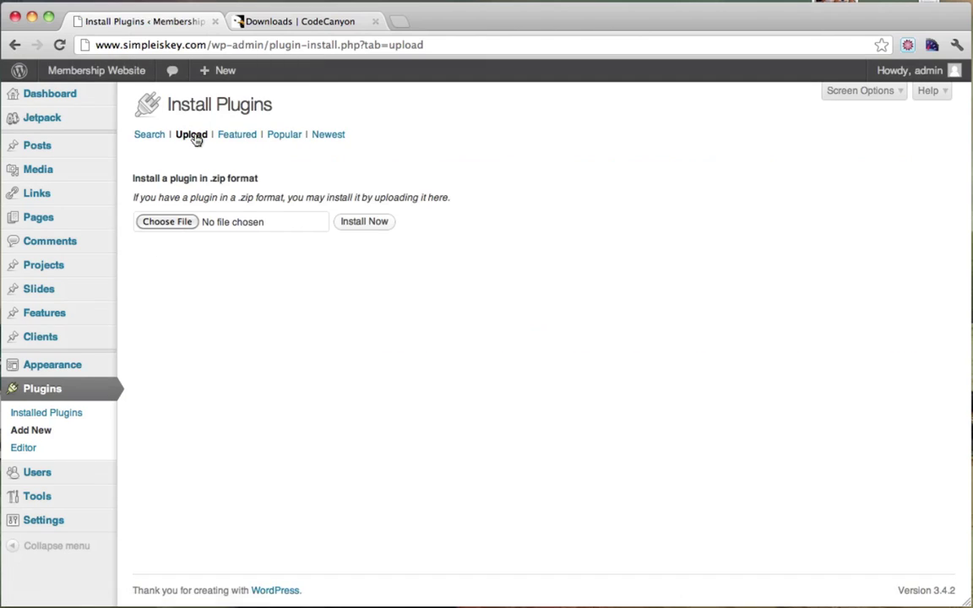
pyautogui.click(179, 225)
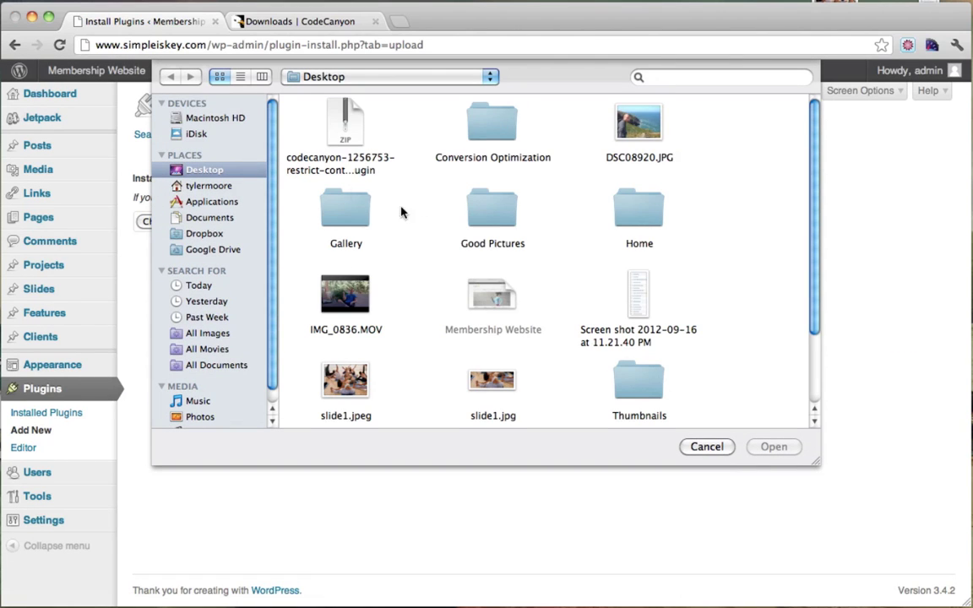
pyautogui.click(352, 133)
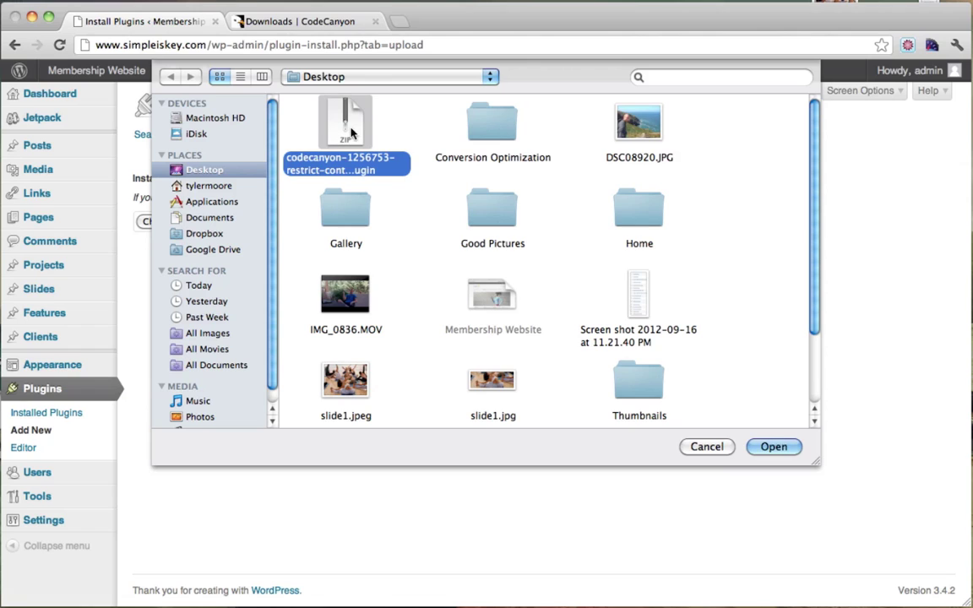
pyautogui.click(774, 447)
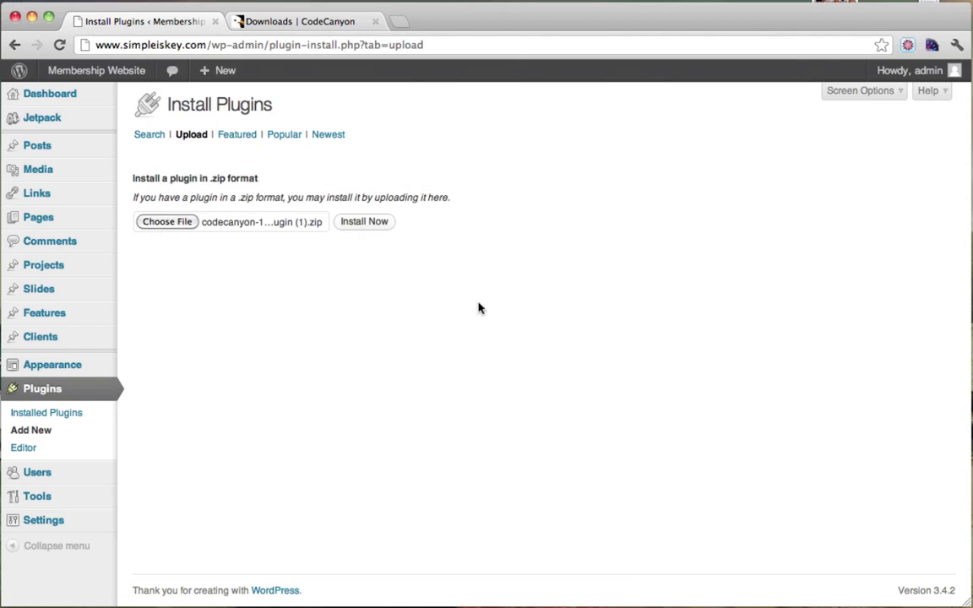
pyautogui.click(372, 227)
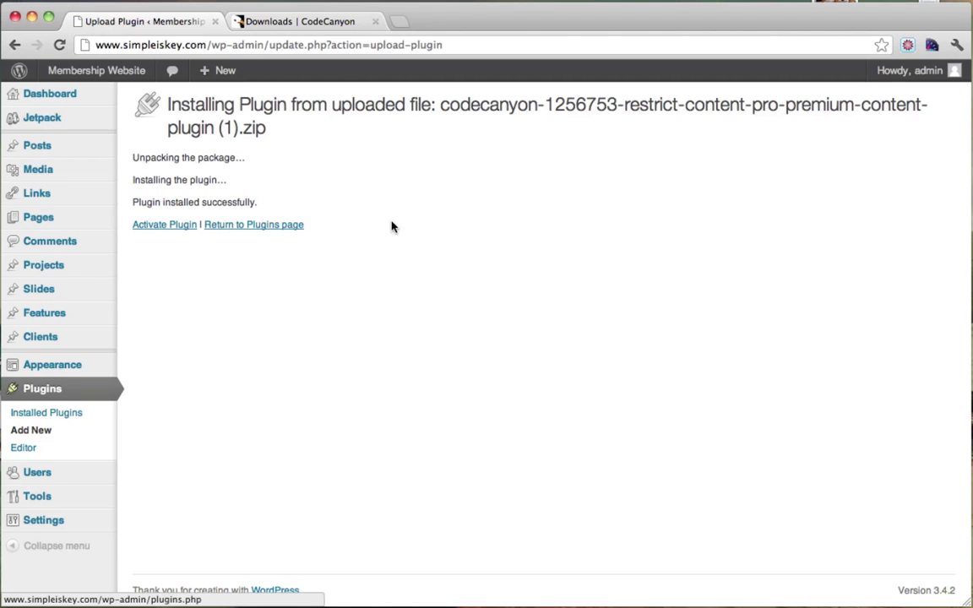
pyautogui.click(164, 226)
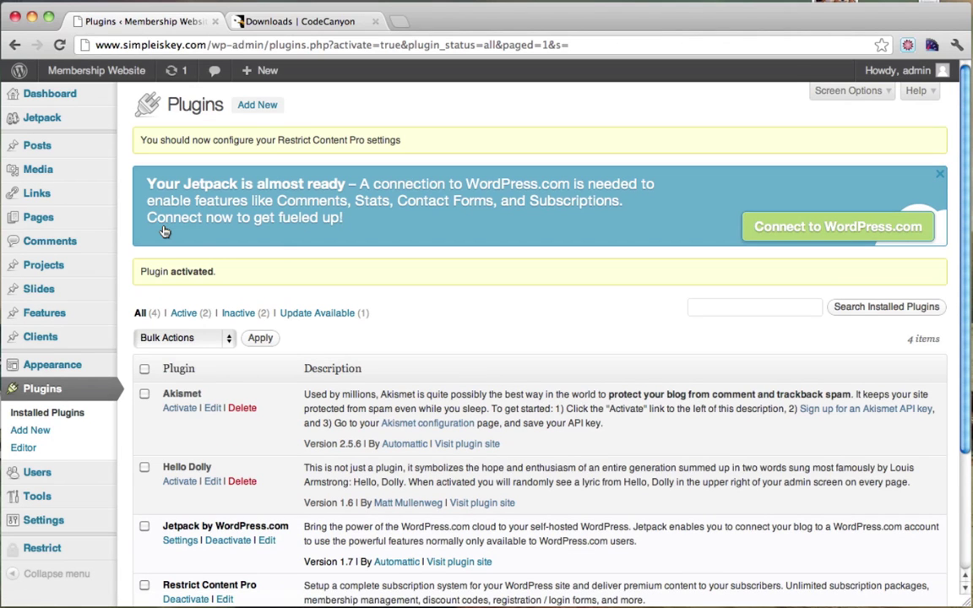
# Open Restrict > Members to view the empty Paid Subscribers list
pyautogui.scroll(-2, 161, 223)
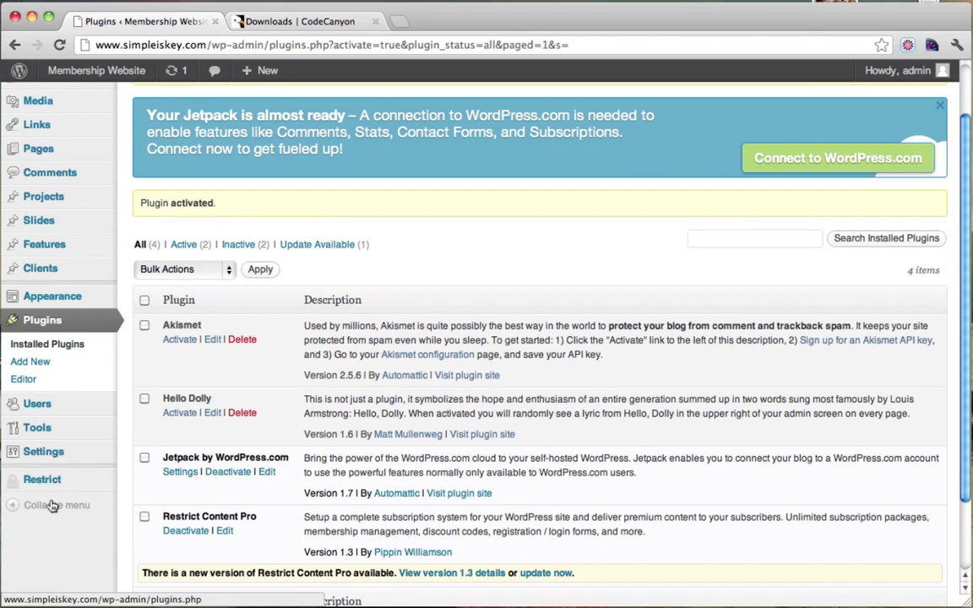
pyautogui.moveTo(60, 481)
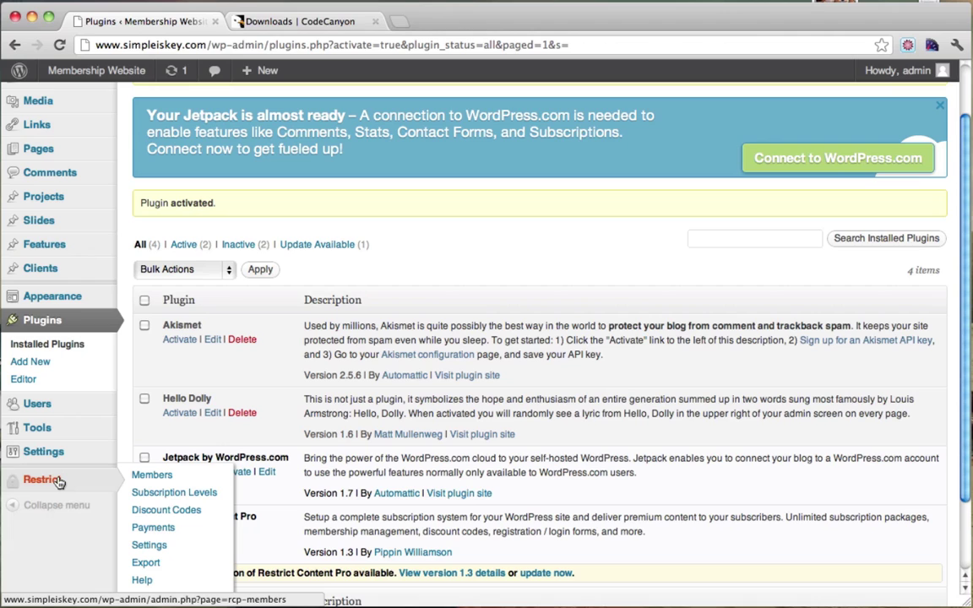
pyautogui.click(60, 482)
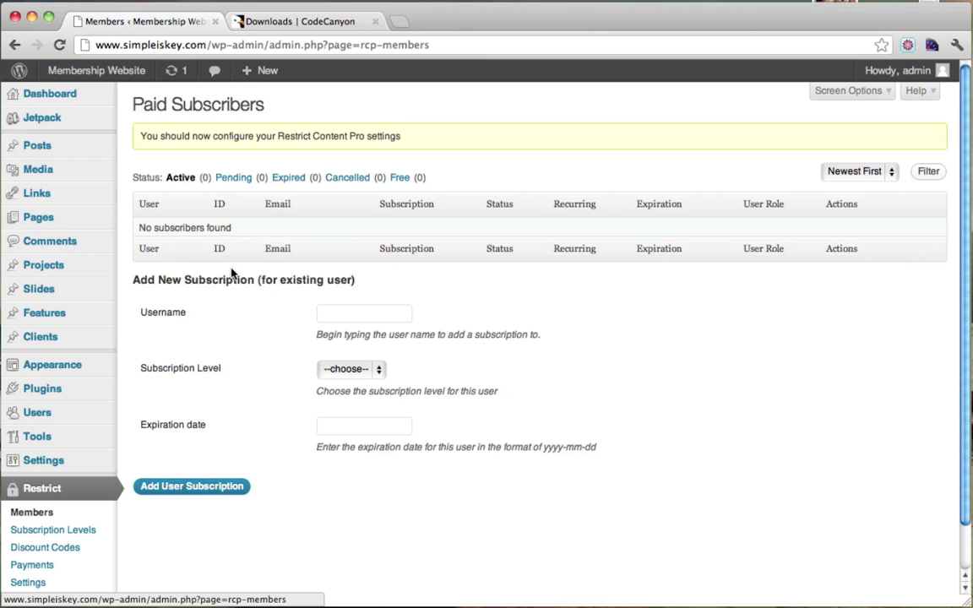
pyautogui.scroll(-1, 235, 337)
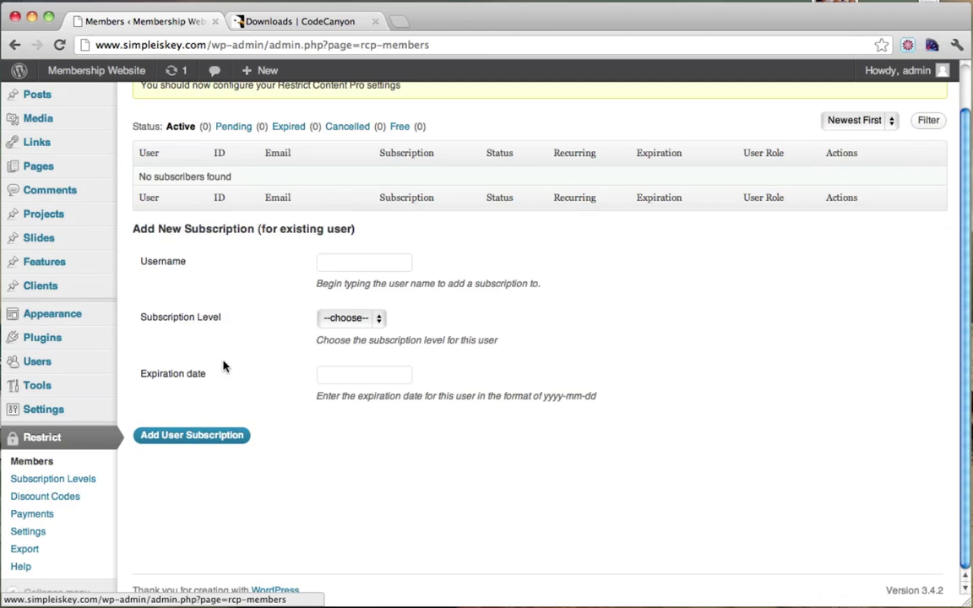
# On Subscription Levels, enter the name 'Free' and the description 'Start your free trial'
pyautogui.click(82, 481)
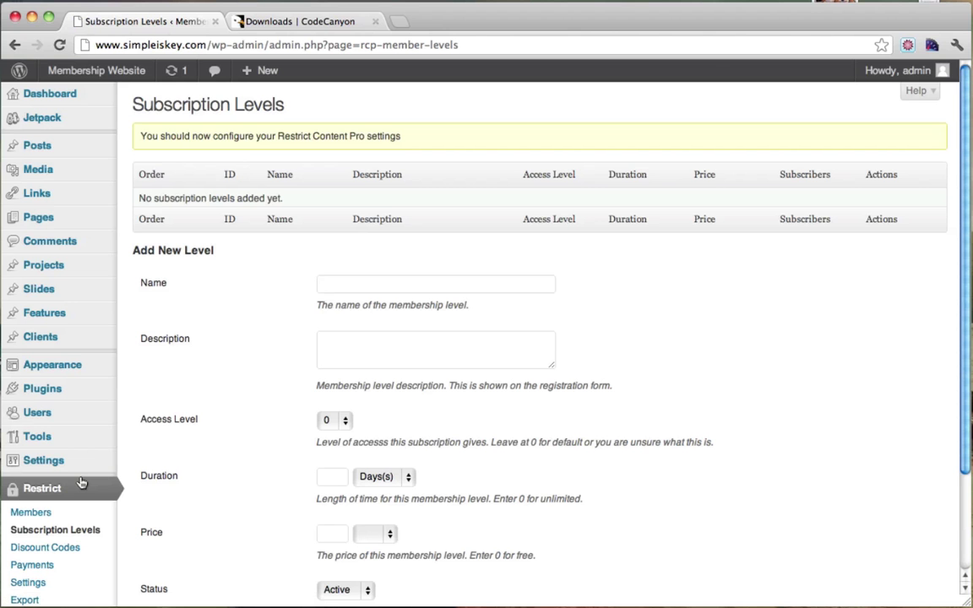
pyautogui.click(354, 289)
pyautogui.write('Free')
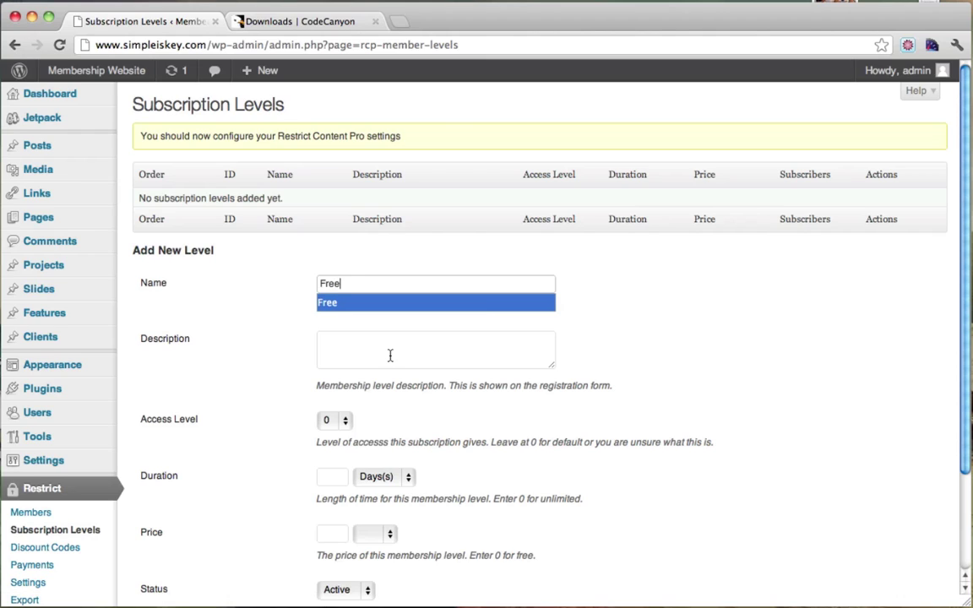
pyautogui.click(384, 351)
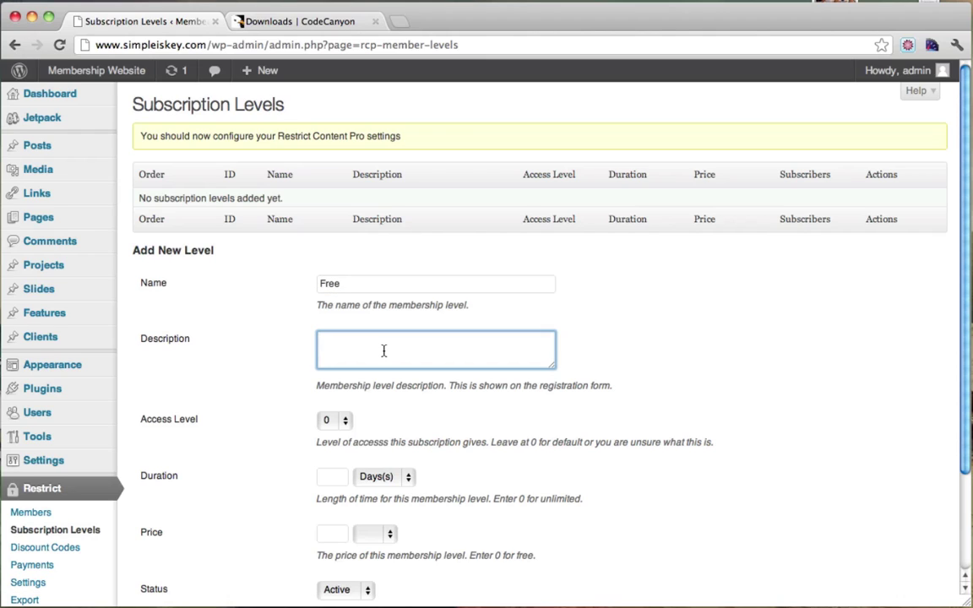
pyautogui.write('F')
pyautogui.write('tart you')
pyautogui.write('your')
# Set the Free level's duration to 15 Days, make its price Free, and add it
pyautogui.scroll(-2, 452, 431)
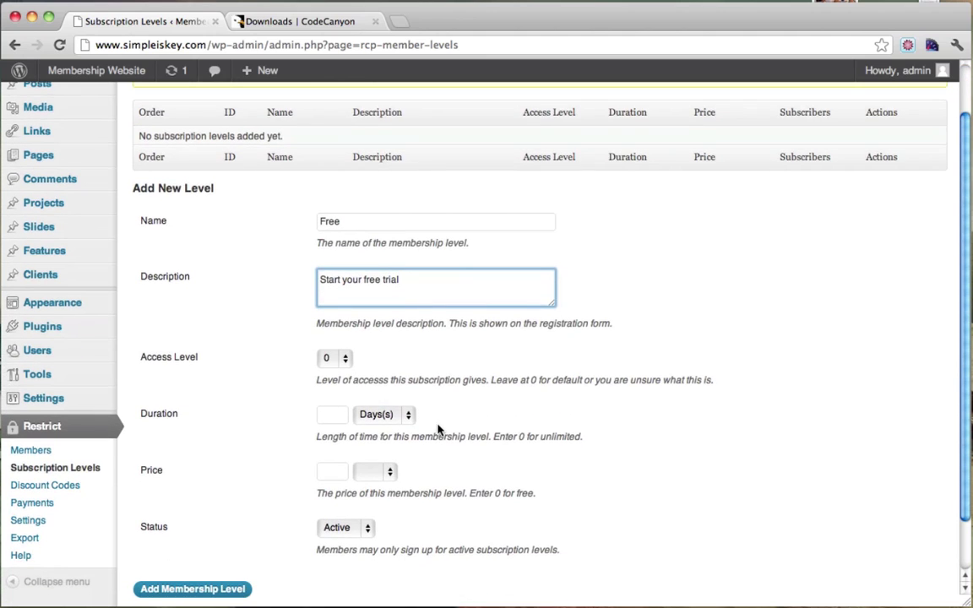
pyautogui.scroll(-1, 438, 430)
pyautogui.scroll(-2, 414, 355)
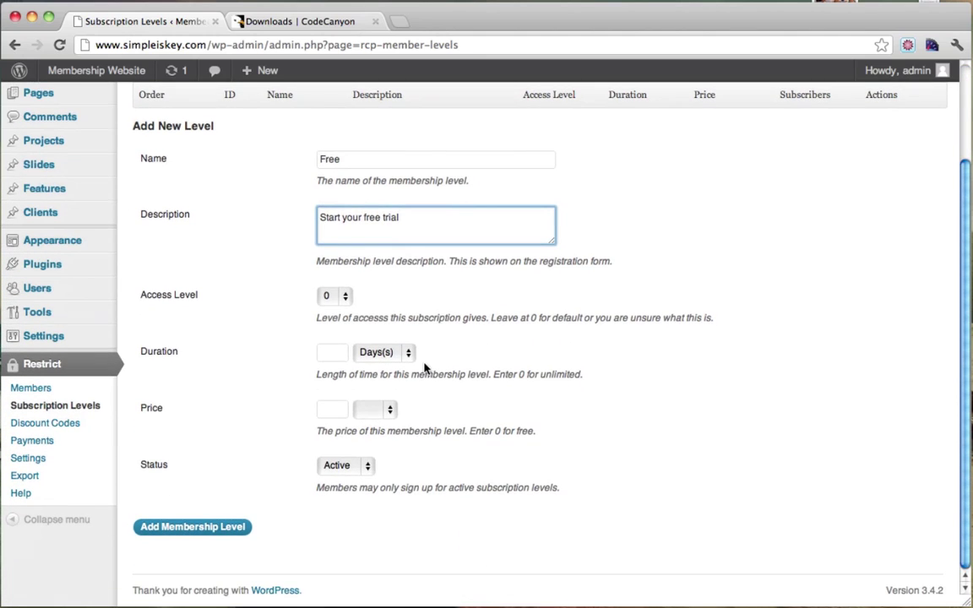
pyautogui.click(340, 355)
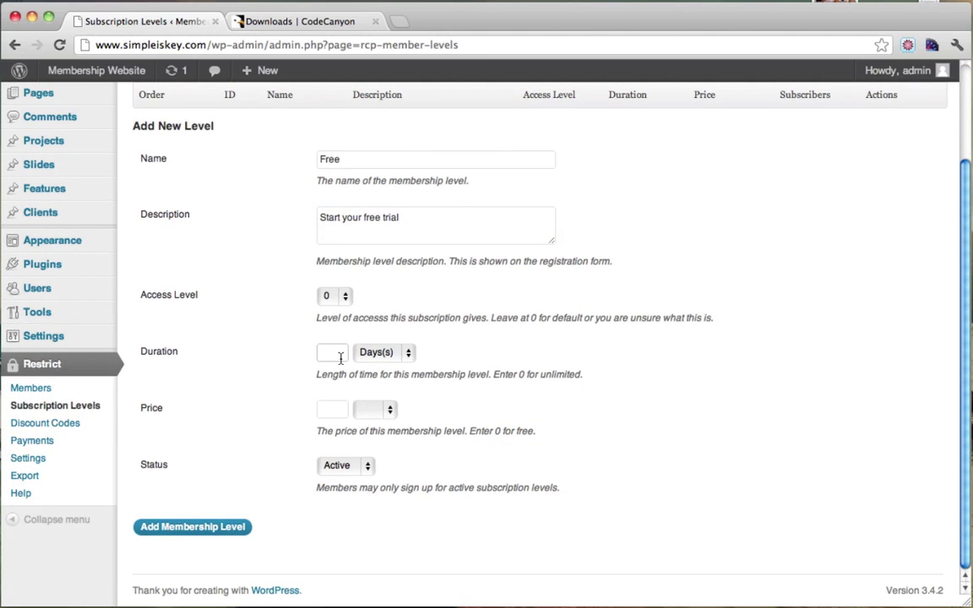
pyautogui.write('15')
pyautogui.click(380, 409)
pyautogui.click(374, 424)
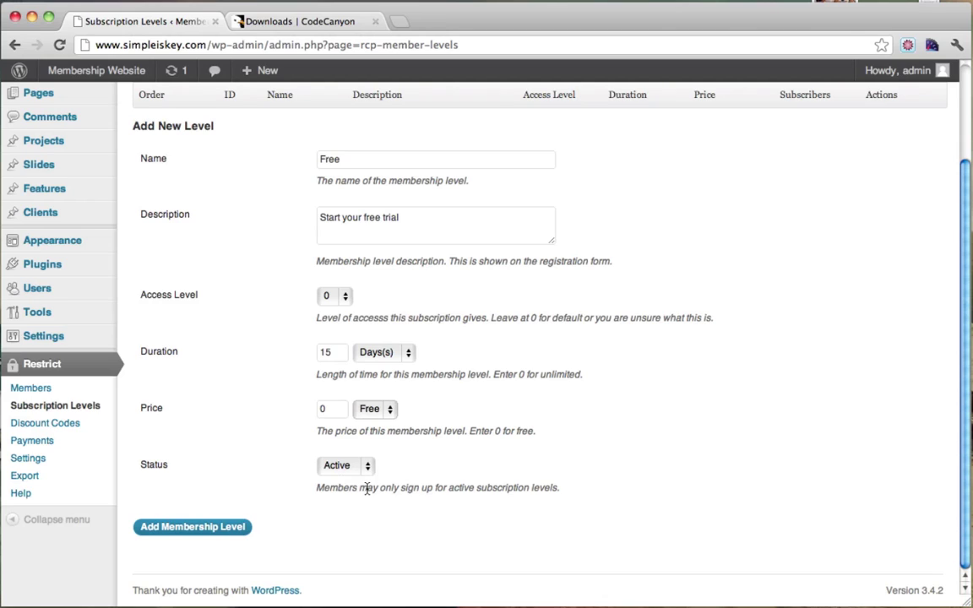
pyautogui.click(223, 529)
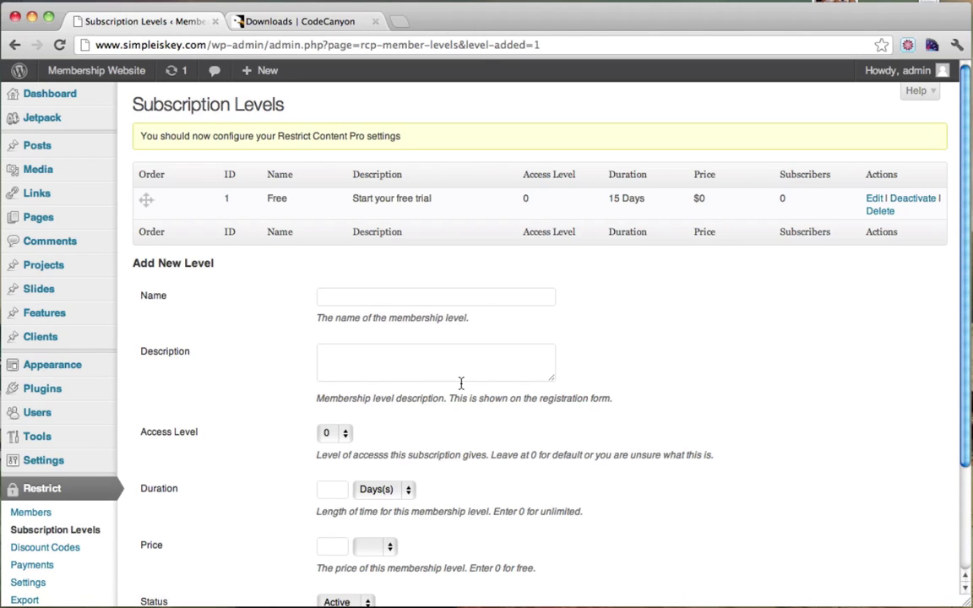
# Enter the Premium level's name, a draft description, a 30-day duration, and price 20
pyautogui.click(370, 302)
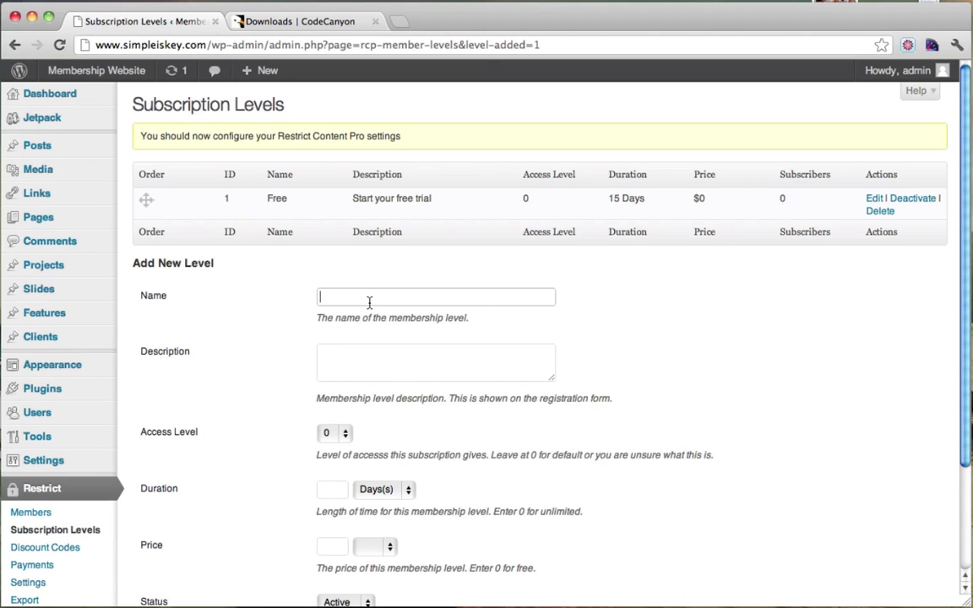
pyautogui.write('Premium')
pyautogui.click(349, 366)
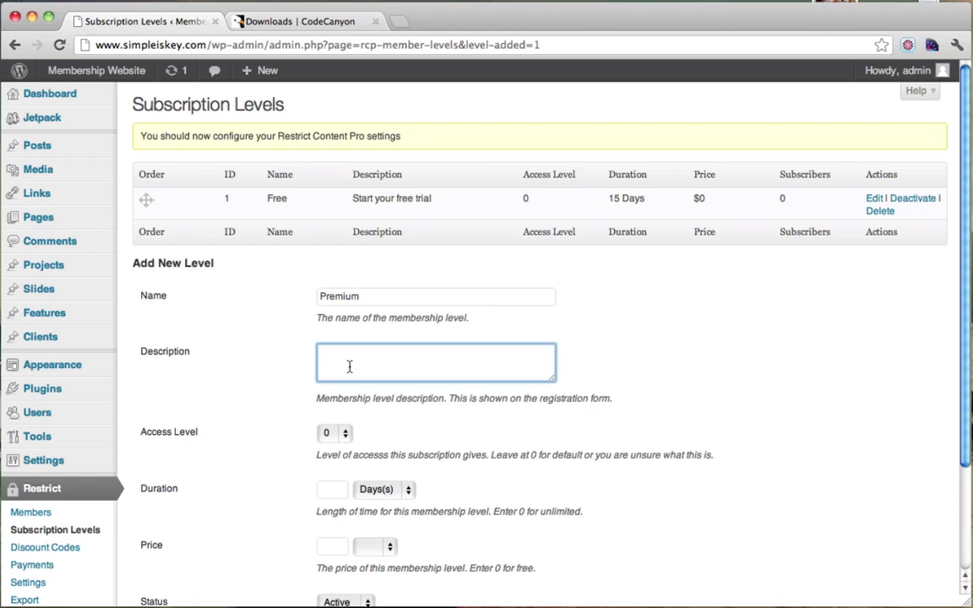
pyautogui.write('Total Access')
pyautogui.scroll(-1, 406, 356)
pyautogui.click(332, 456)
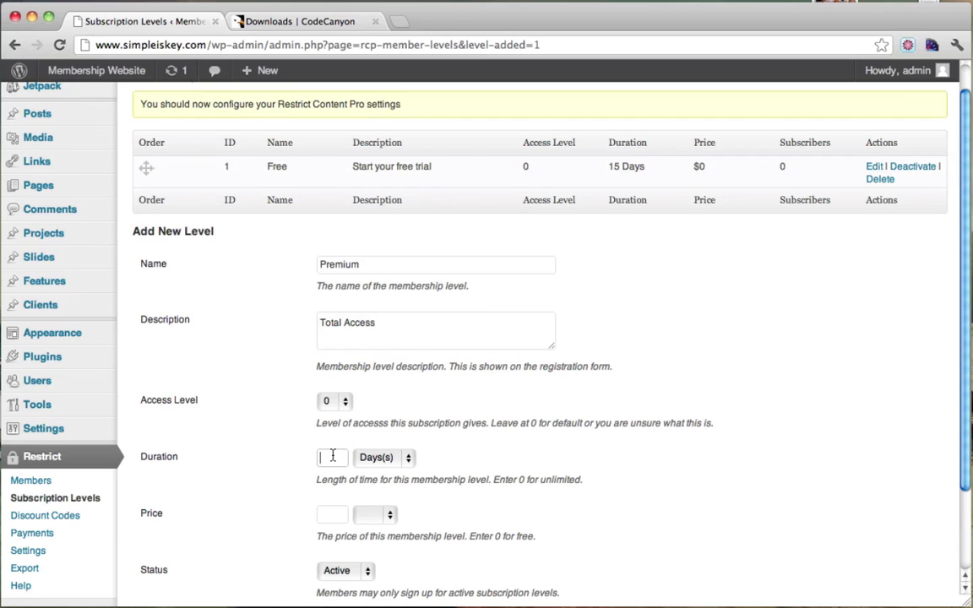
pyautogui.write('30')
pyautogui.scroll(-2, 420, 265)
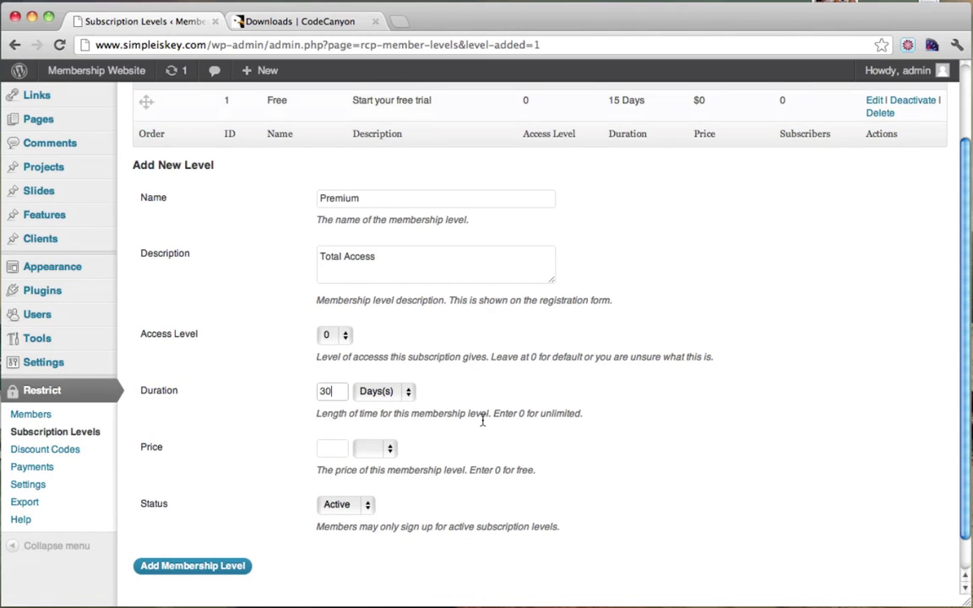
pyautogui.click(328, 450)
pyautogui.write('20')
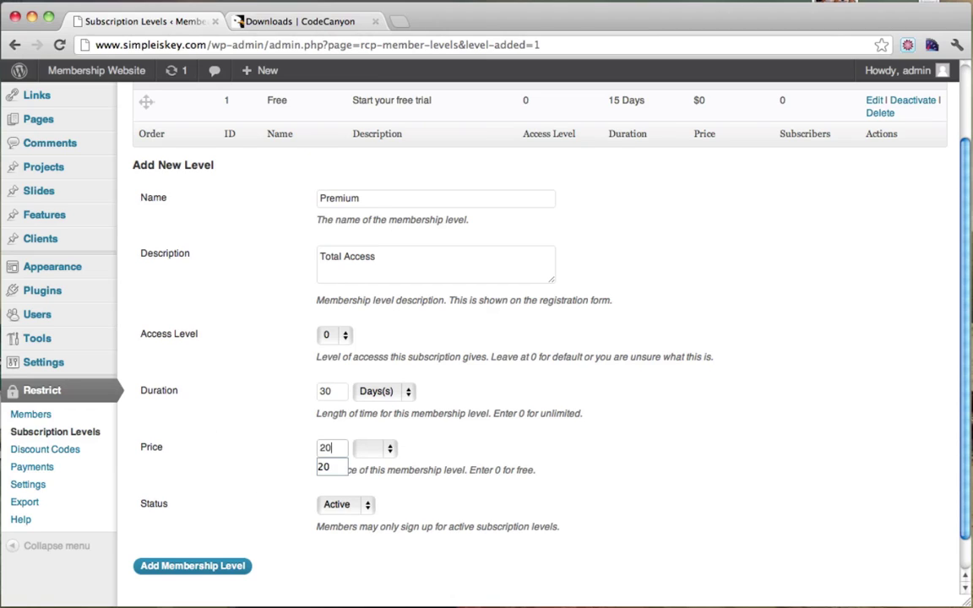
# Give Premium access level 5, change its description to '30 Day Subscription', and save it
pyautogui.click(372, 448)
pyautogui.click(374, 447)
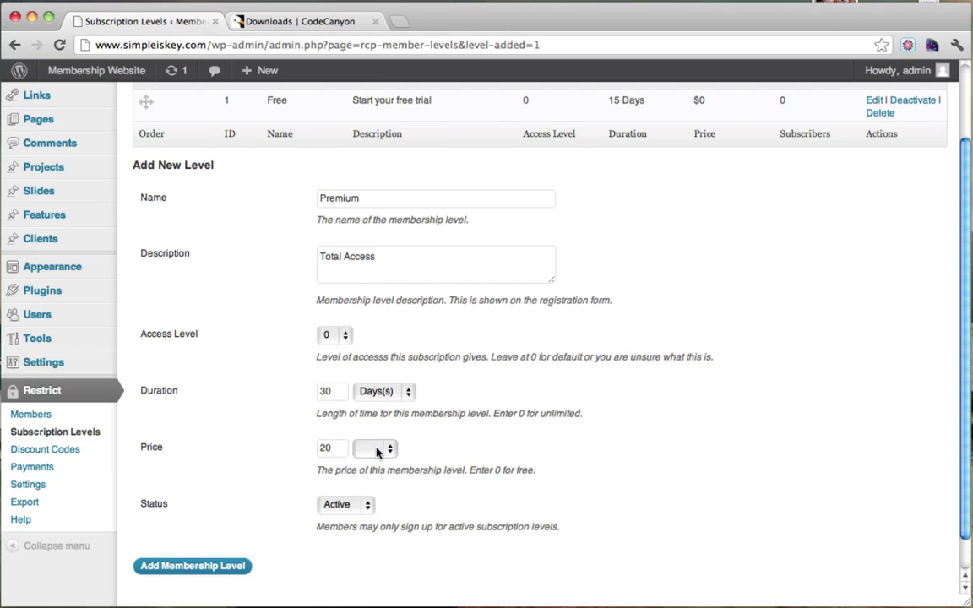
pyautogui.click(345, 336)
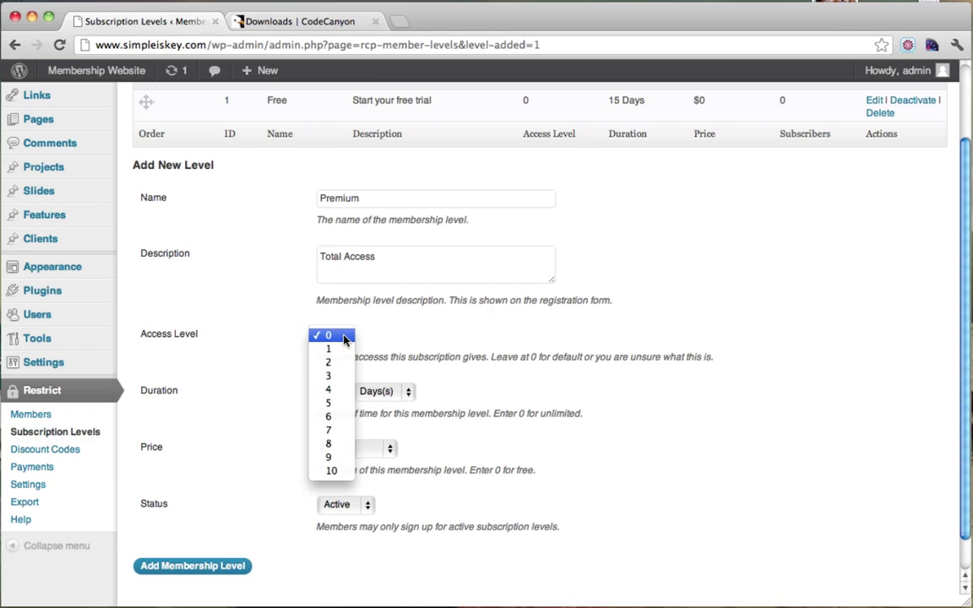
pyautogui.click(331, 404)
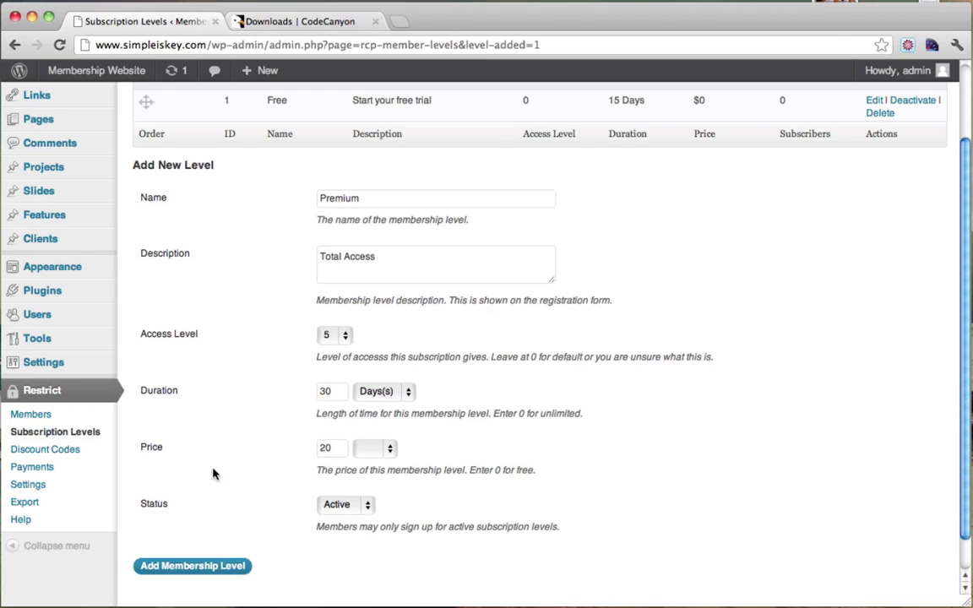
pyautogui.moveTo(396, 261); pyautogui.dragTo(276, 256)
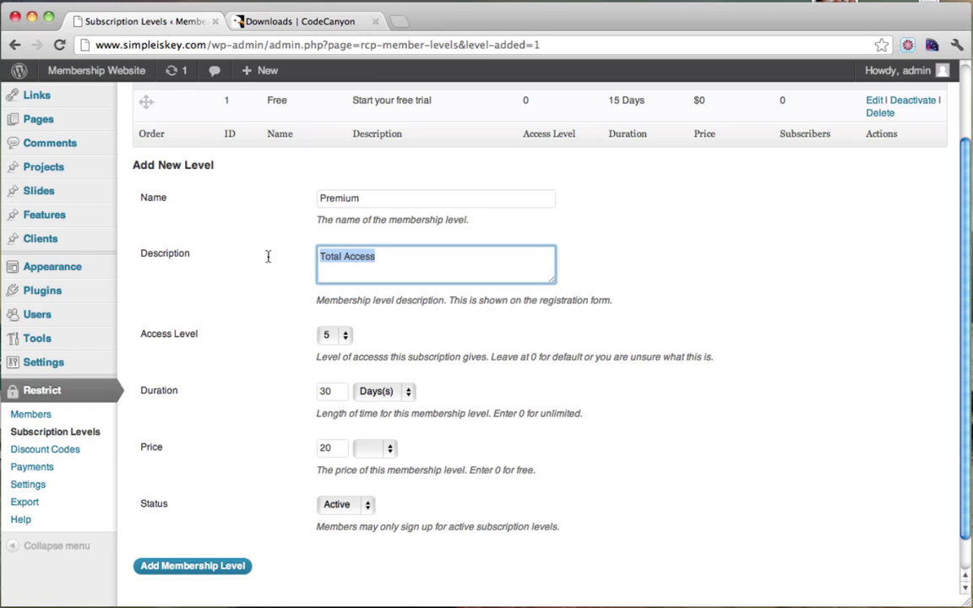
pyautogui.write('30 Day')
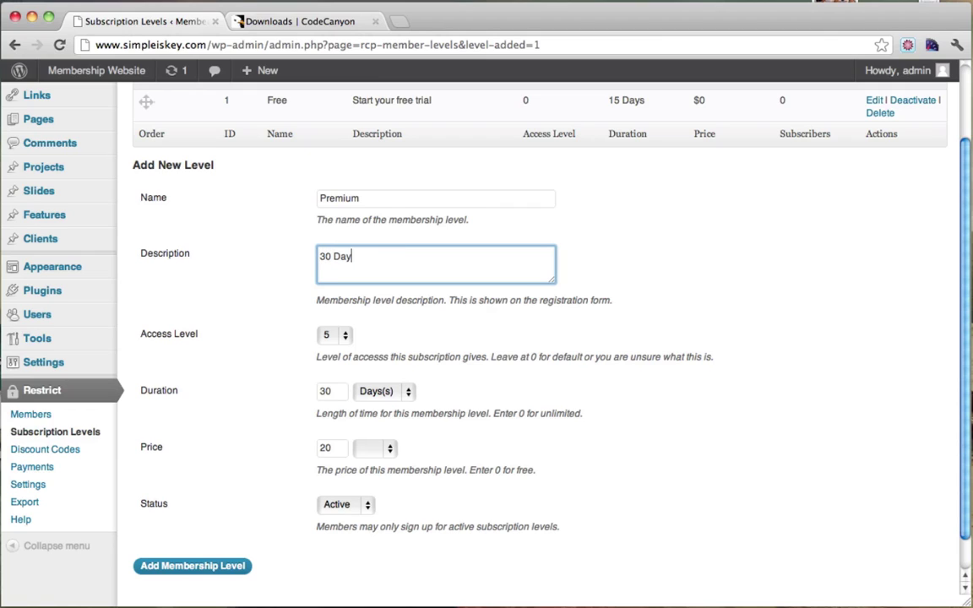
pyautogui.write(' Subscription')
pyautogui.scroll(3, 482, 499)
pyautogui.scroll(-3, 482, 499)
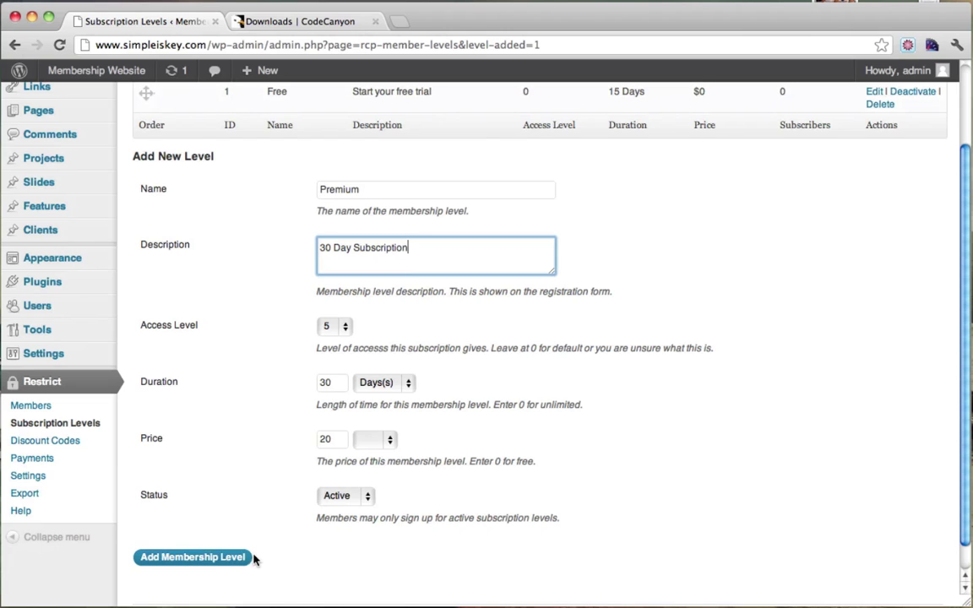
pyautogui.click(217, 561)
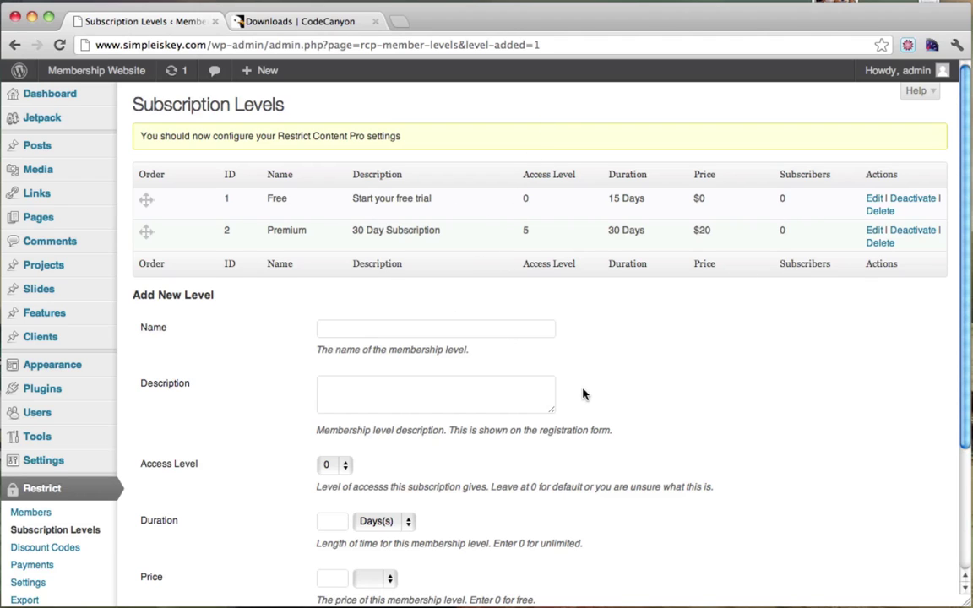
pyautogui.scroll(-3, 583, 394)
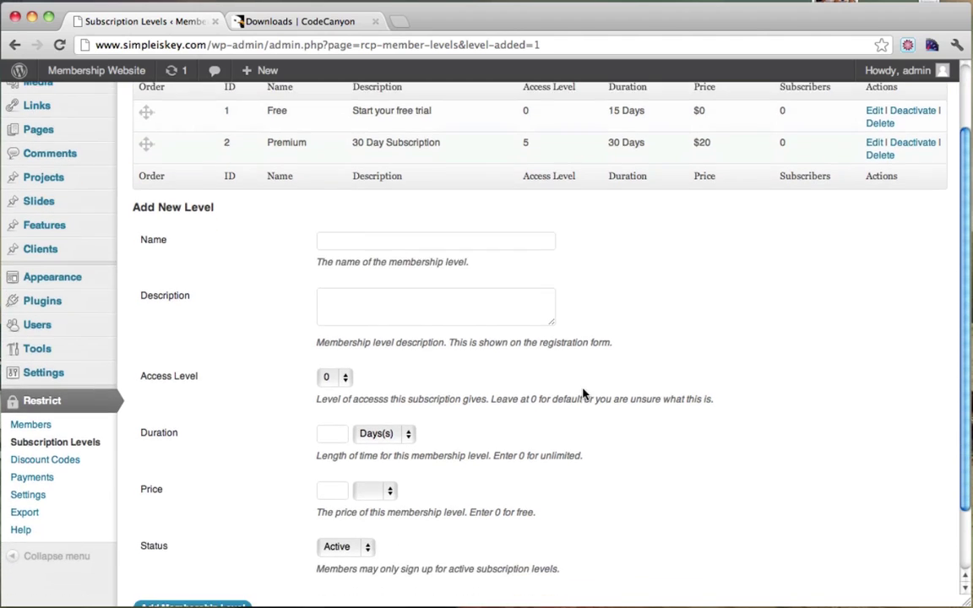
# Open the Payments tab of Restrict Content Pro settings to view currency and PayPal options
pyautogui.click(42, 499)
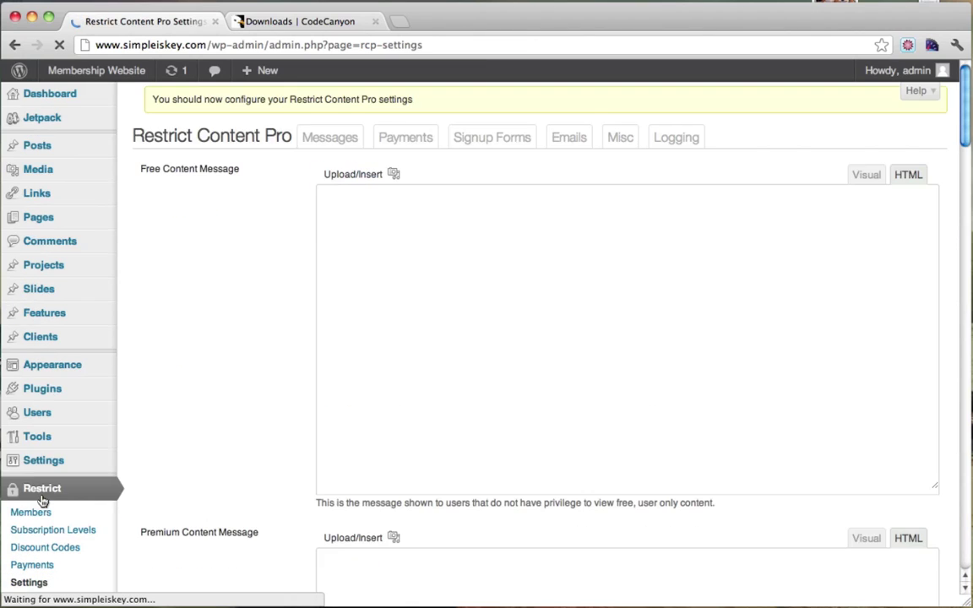
pyautogui.scroll(-2, 48, 456)
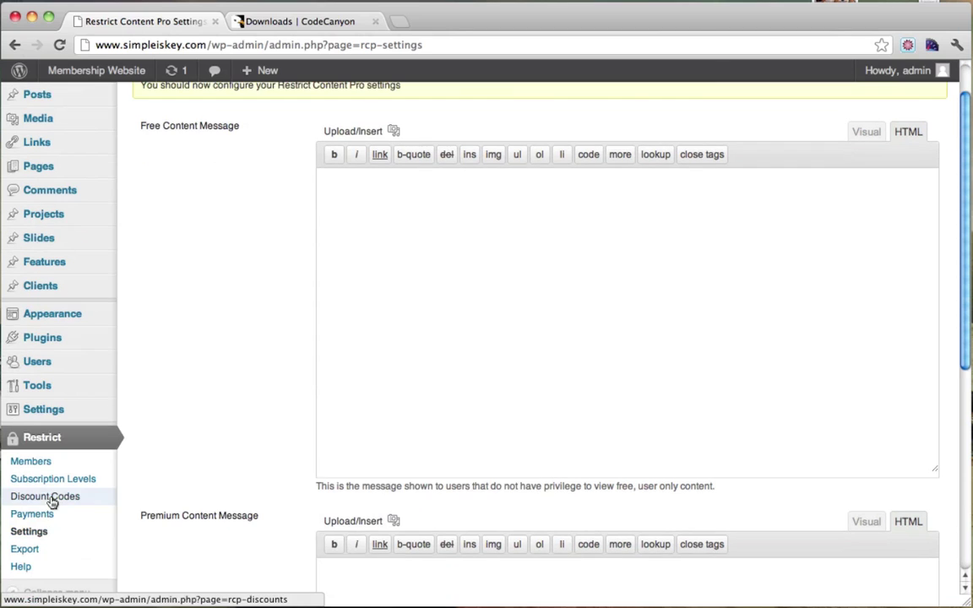
pyautogui.scroll(2, 338, 296)
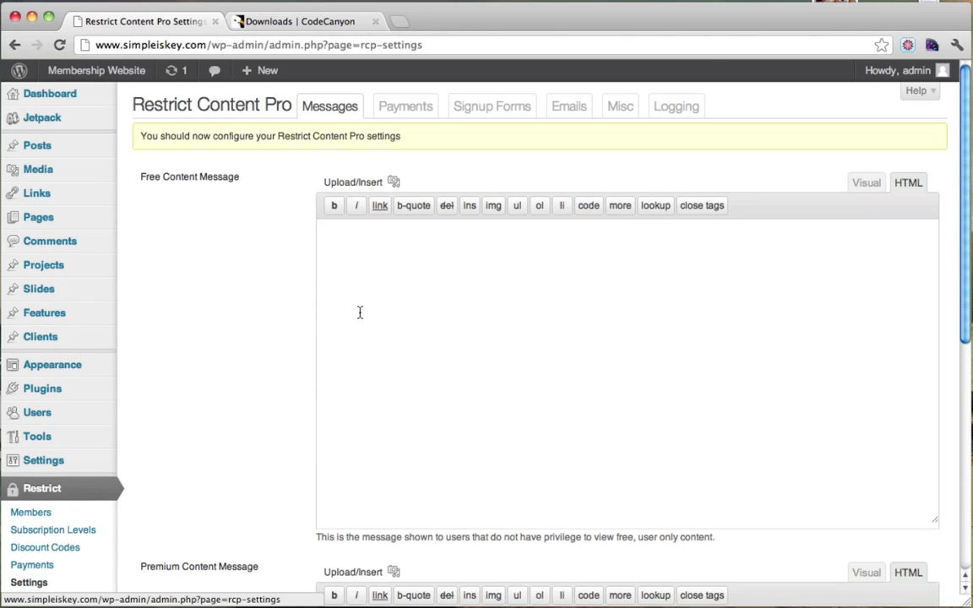
pyautogui.click(409, 105)
pyautogui.scroll(-1, 495, 235)
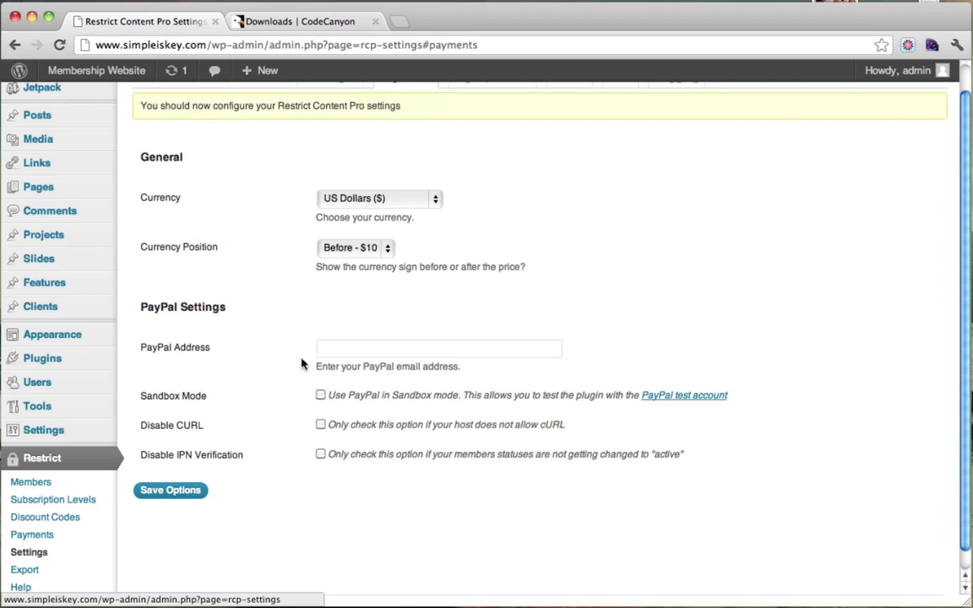
pyautogui.moveTo(343, 370); pyautogui.dragTo(460, 370)
pyautogui.click(441, 370)
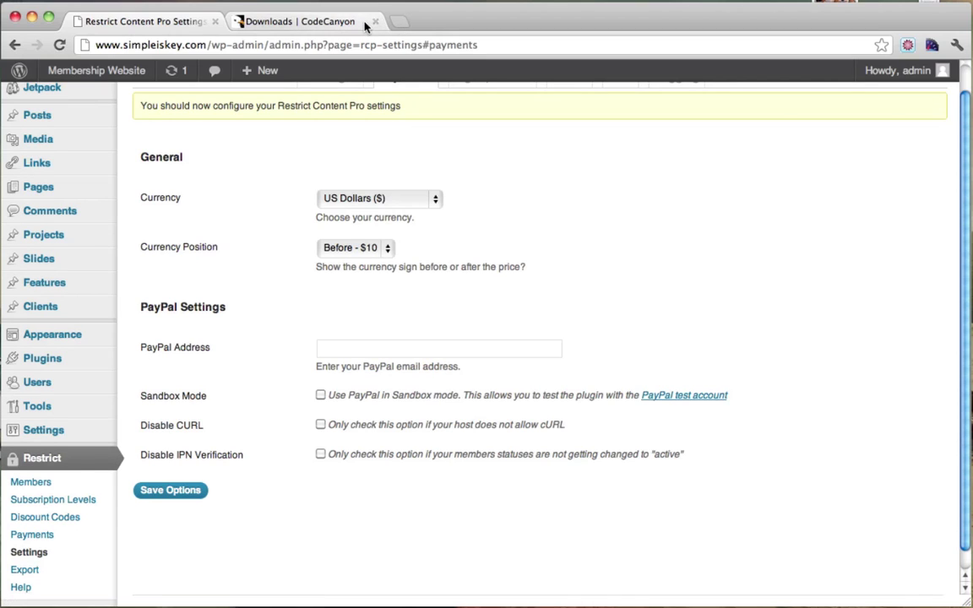
pyautogui.click(308, 23)
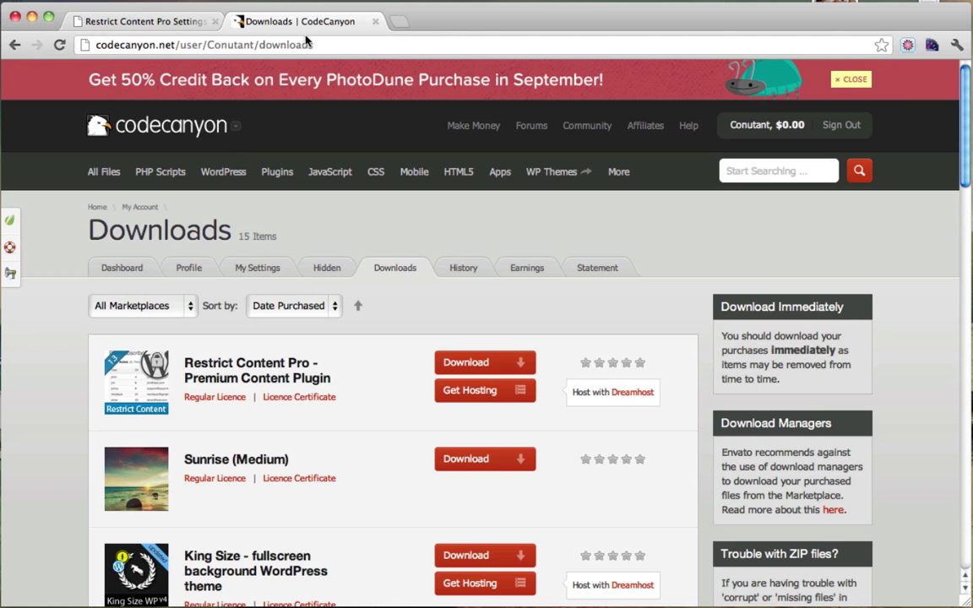
pyautogui.click(279, 45)
pyautogui.write('www.paypal.com')
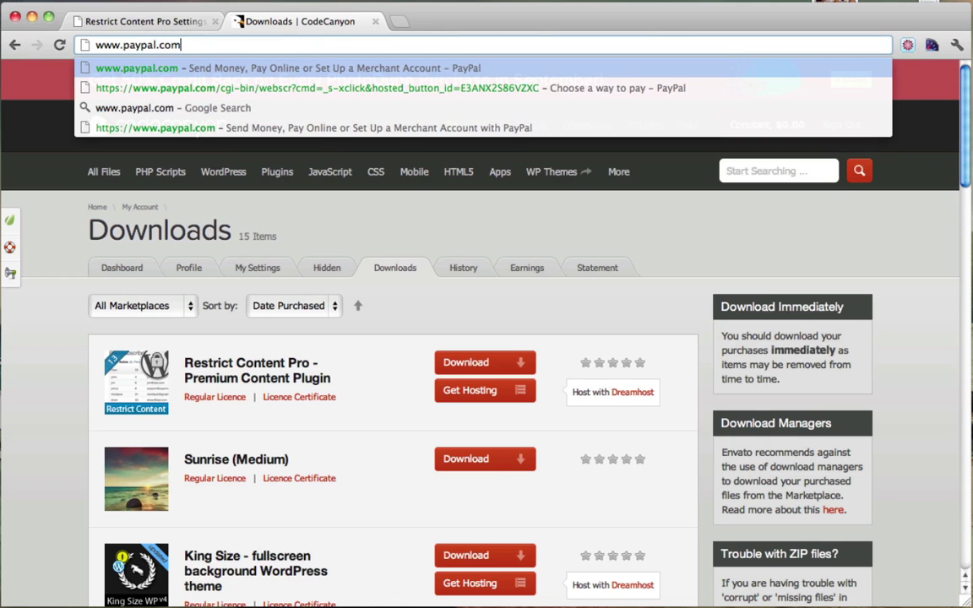
pyautogui.press('Return')
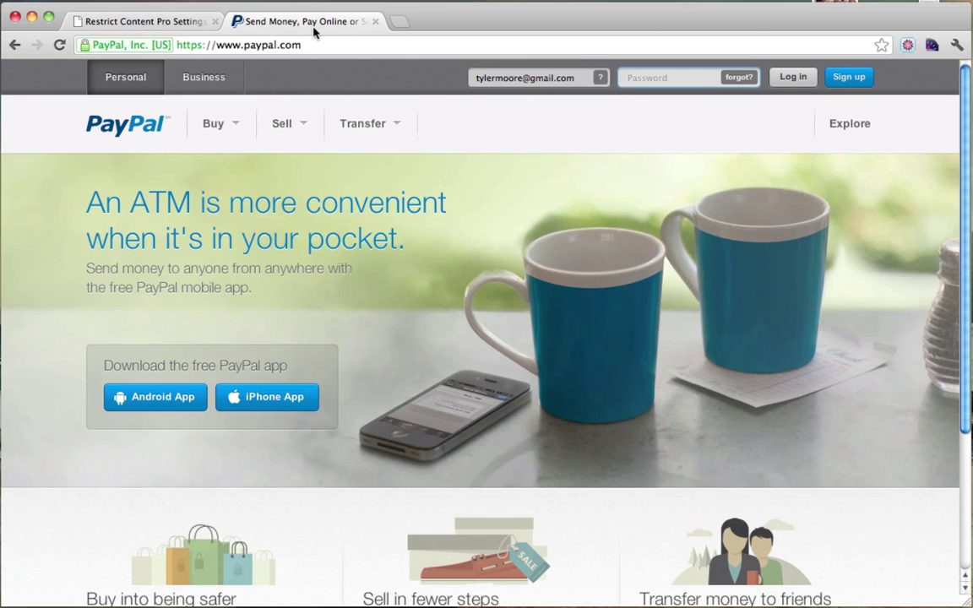
pyautogui.click(176, 24)
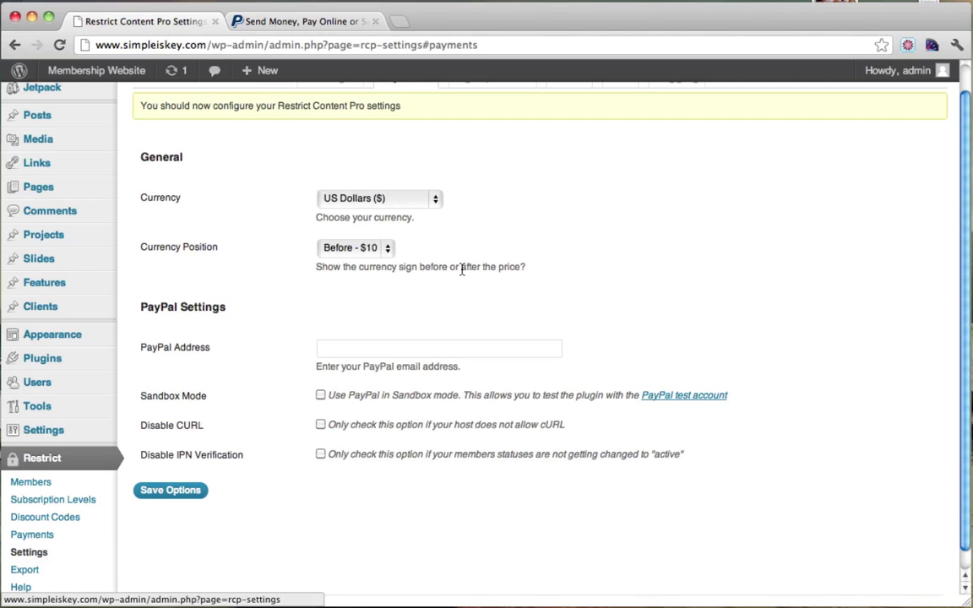
pyautogui.click(327, 25)
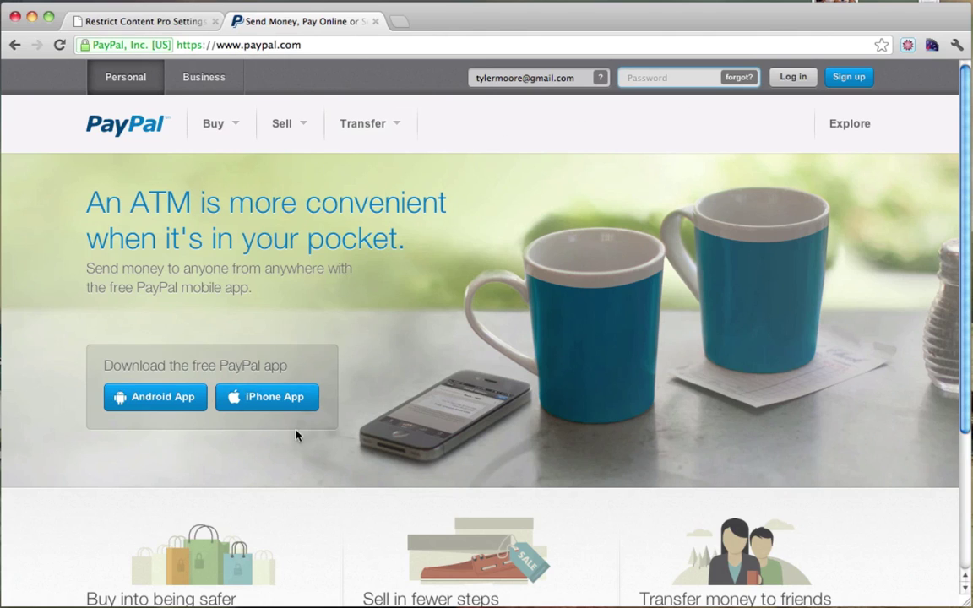
# Close the PayPal tab and enter the PayPal account e-mail address in Restrict Content Pro
pyautogui.click(376, 21)
pyautogui.click(357, 350)
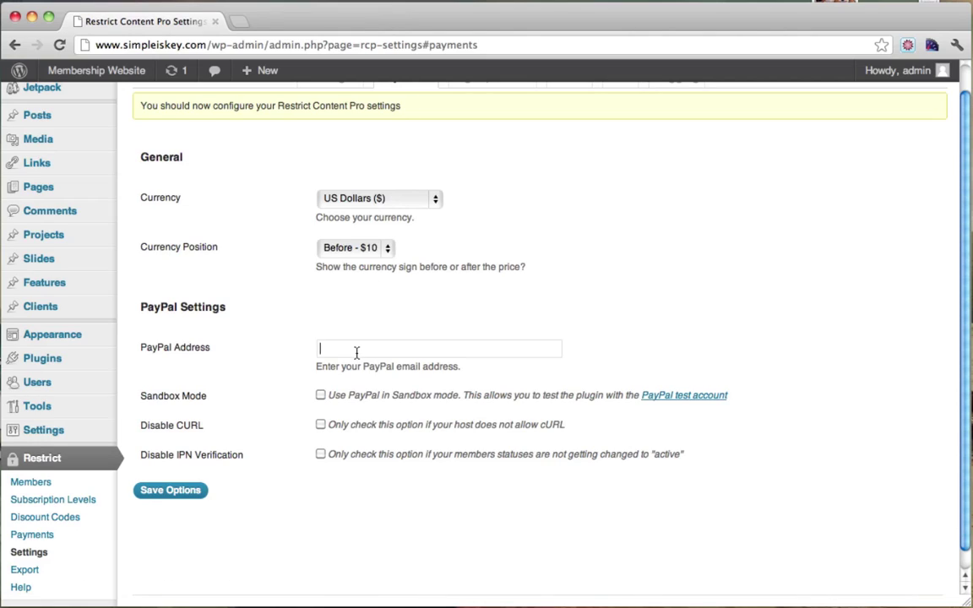
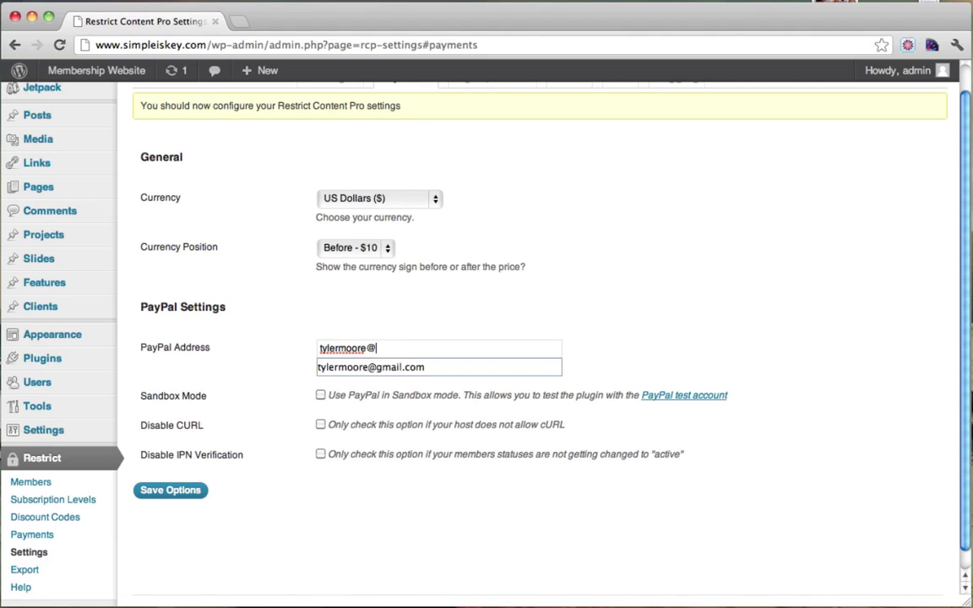
pyautogui.click(685, 311)
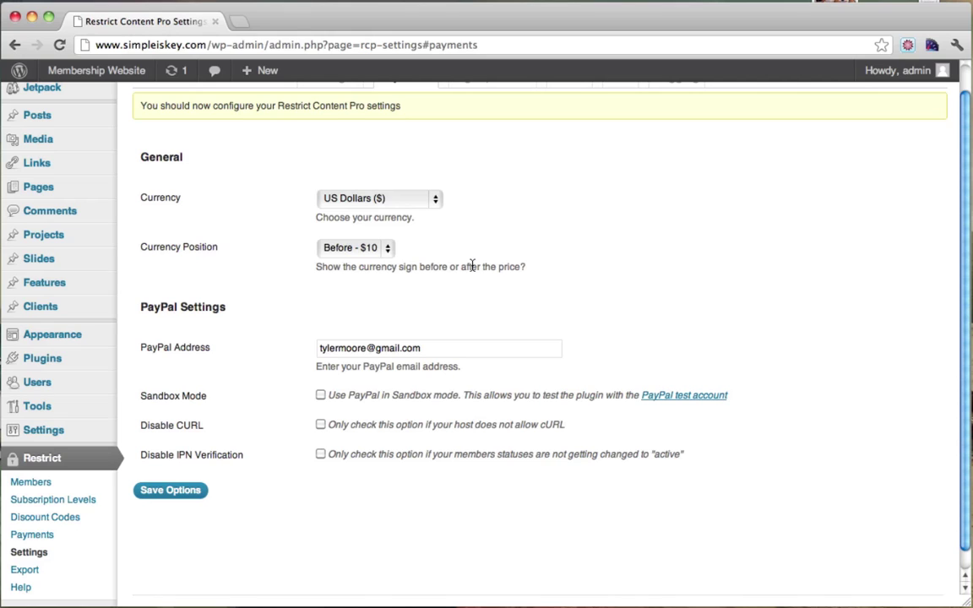
# Keep the currency position as Before and save the payment options
pyautogui.click(389, 249)
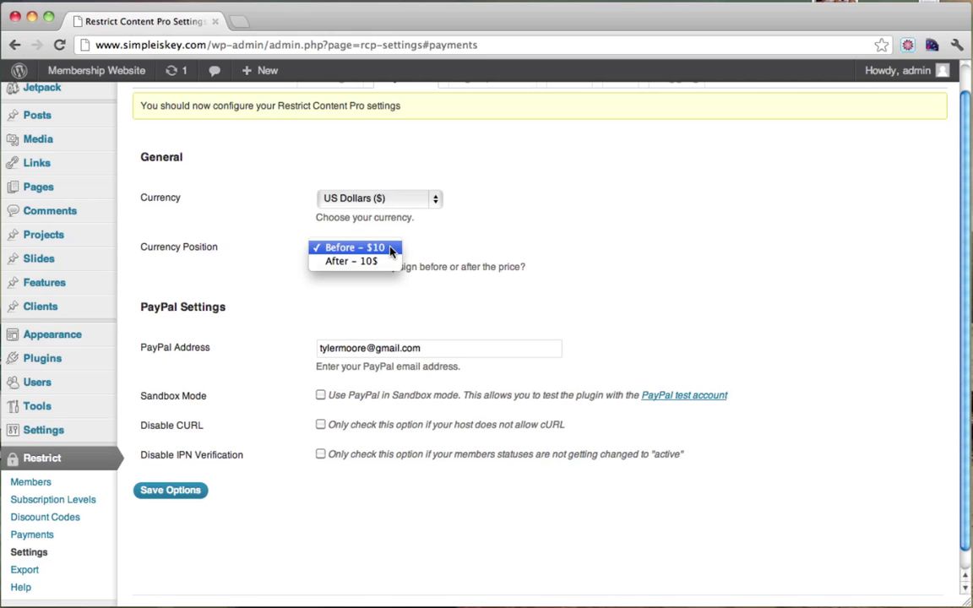
pyautogui.click(389, 249)
pyautogui.scroll(-1, 634, 289)
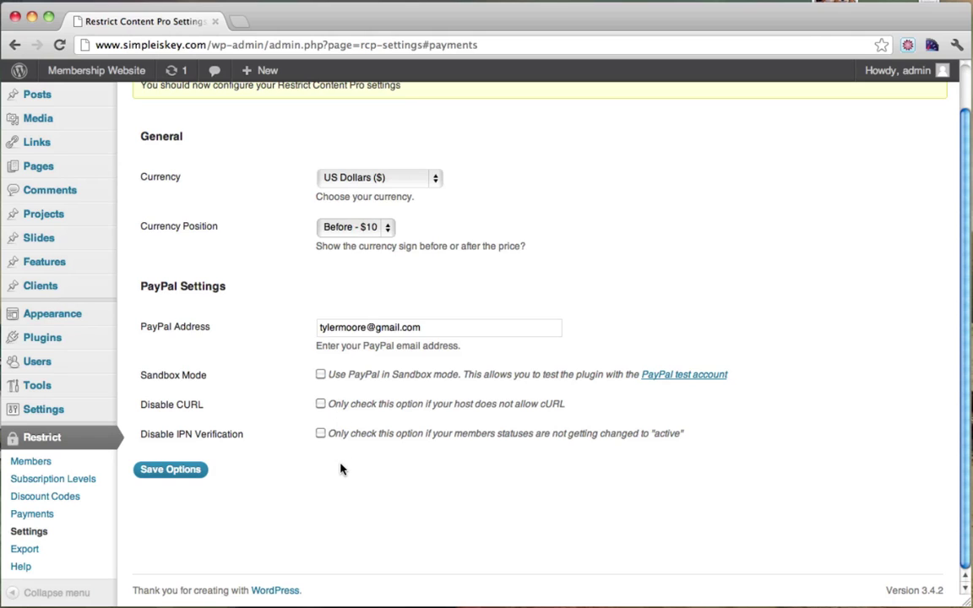
pyautogui.scroll(2, 341, 464)
pyautogui.scroll(-2, 338, 464)
pyautogui.click(178, 476)
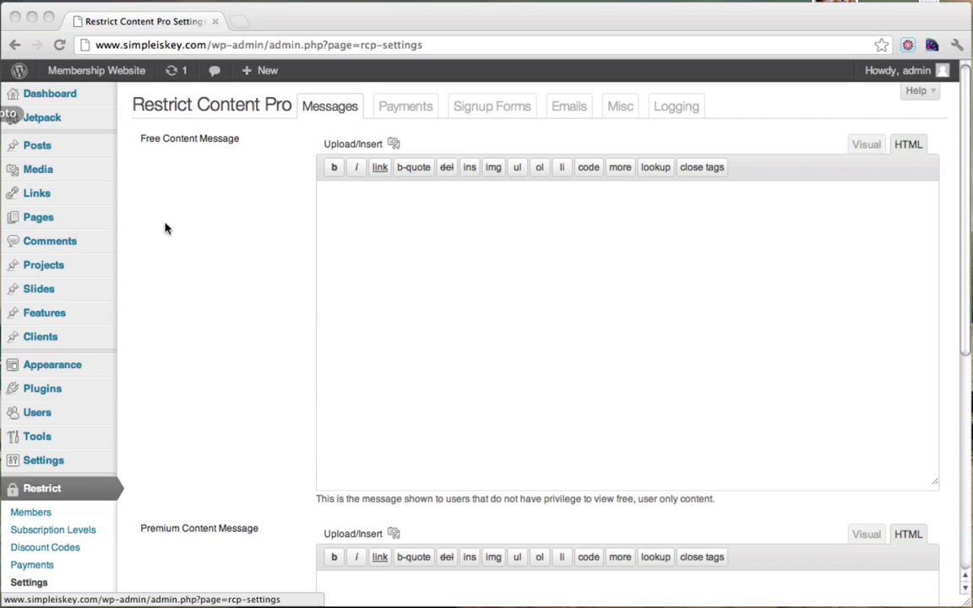
pyautogui.scroll(-2, 182, 284)
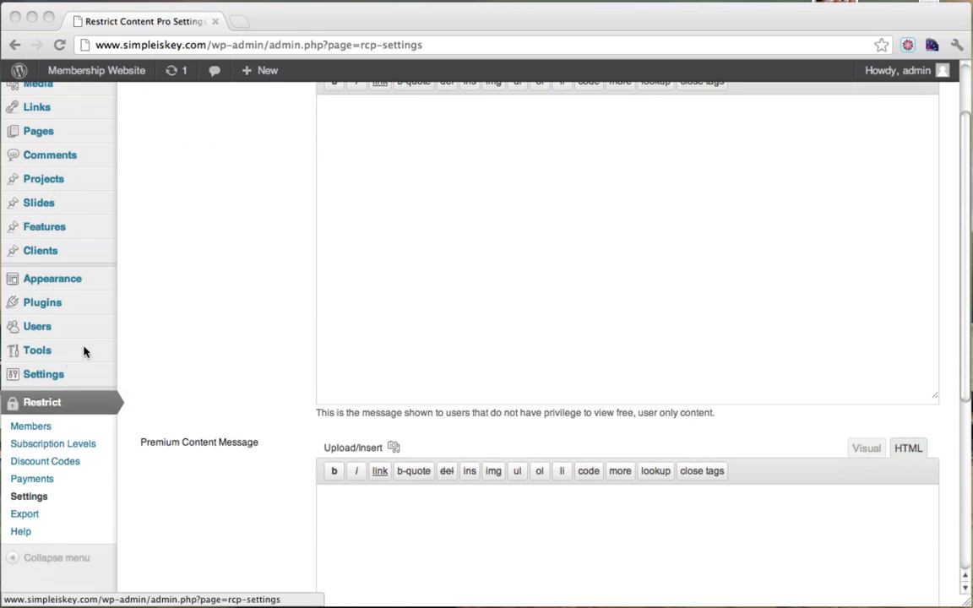
# Enable 'Anyone can register' in General Settings, save the changes, and go to the Pages list
pyautogui.click(53, 381)
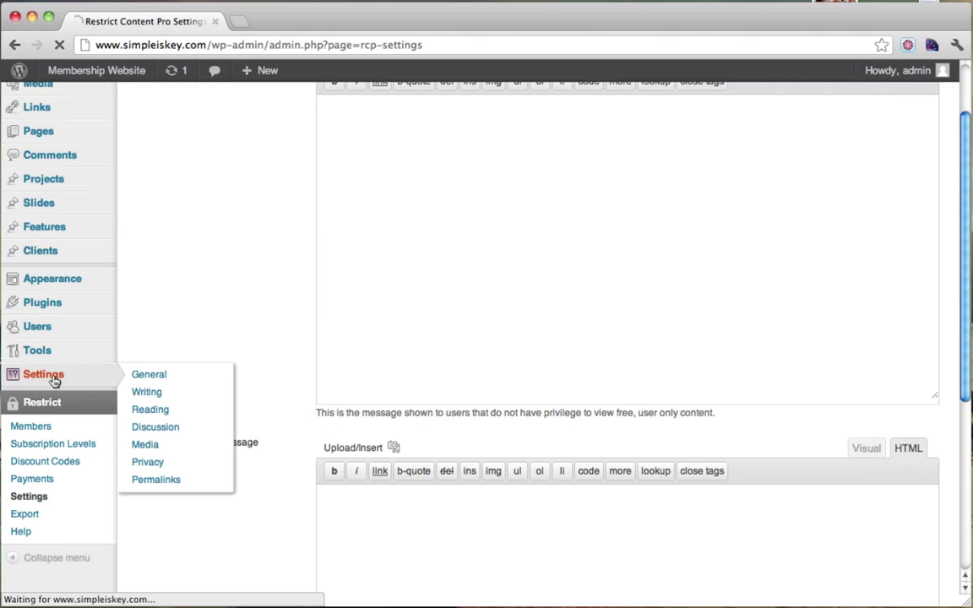
pyautogui.scroll(-1, 52, 393)
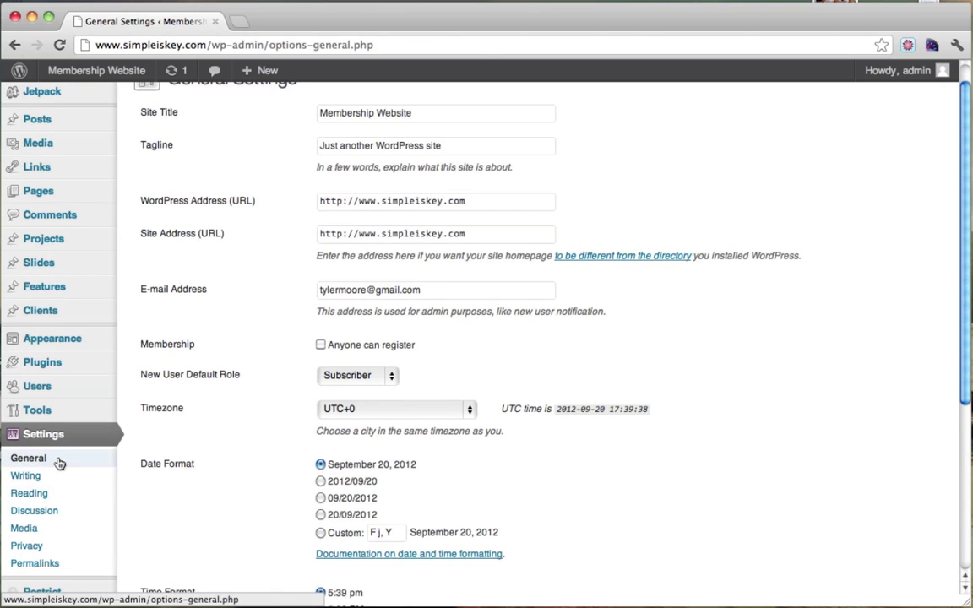
pyautogui.click(46, 462)
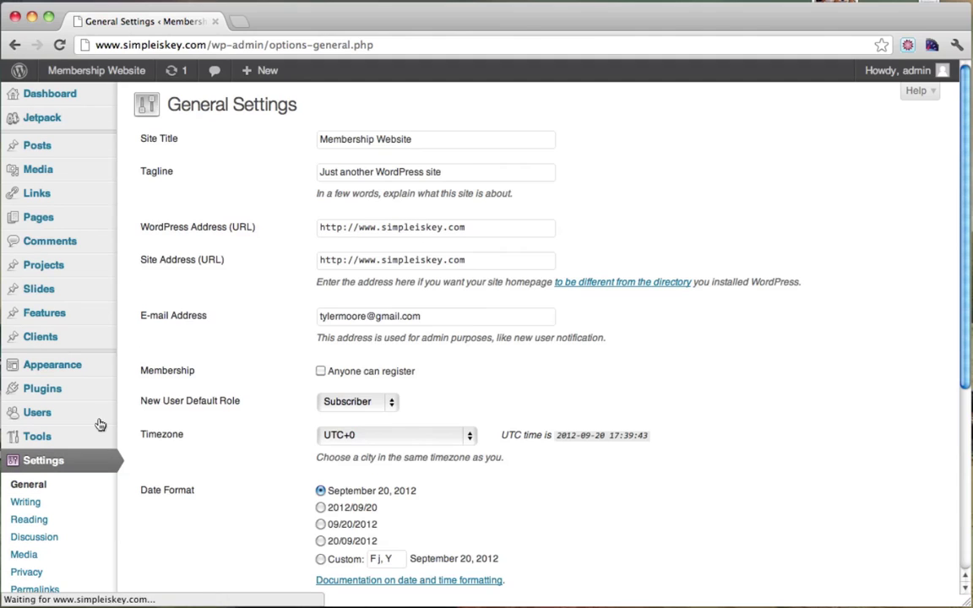
pyautogui.moveTo(154, 370); pyautogui.dragTo(218, 371)
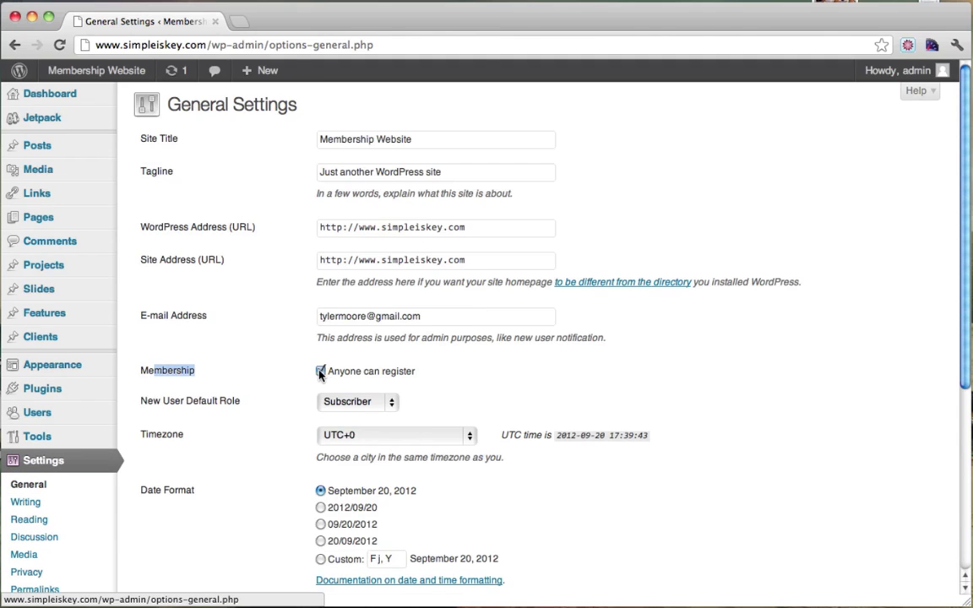
pyautogui.scroll(-5, 572, 375)
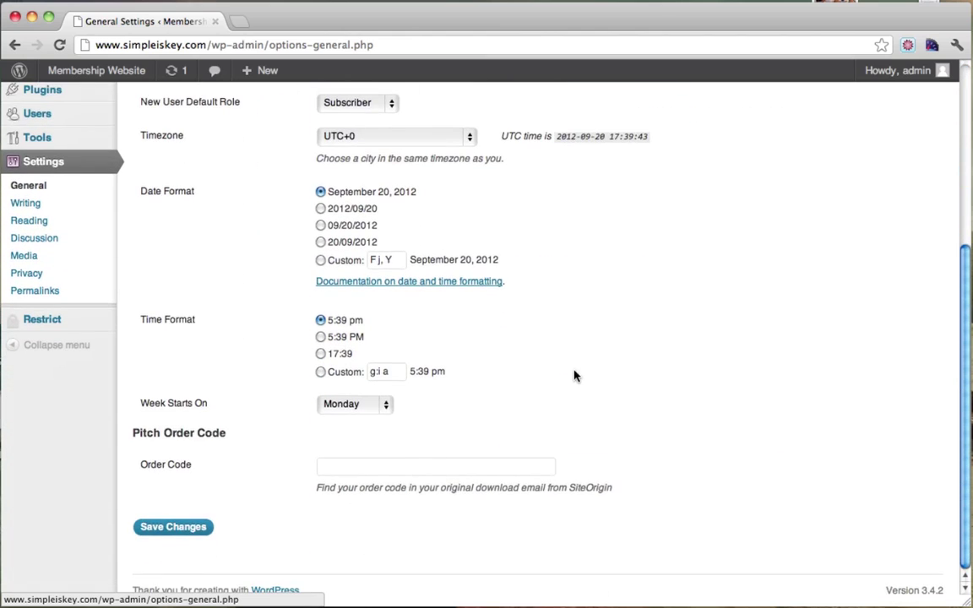
pyautogui.click(181, 529)
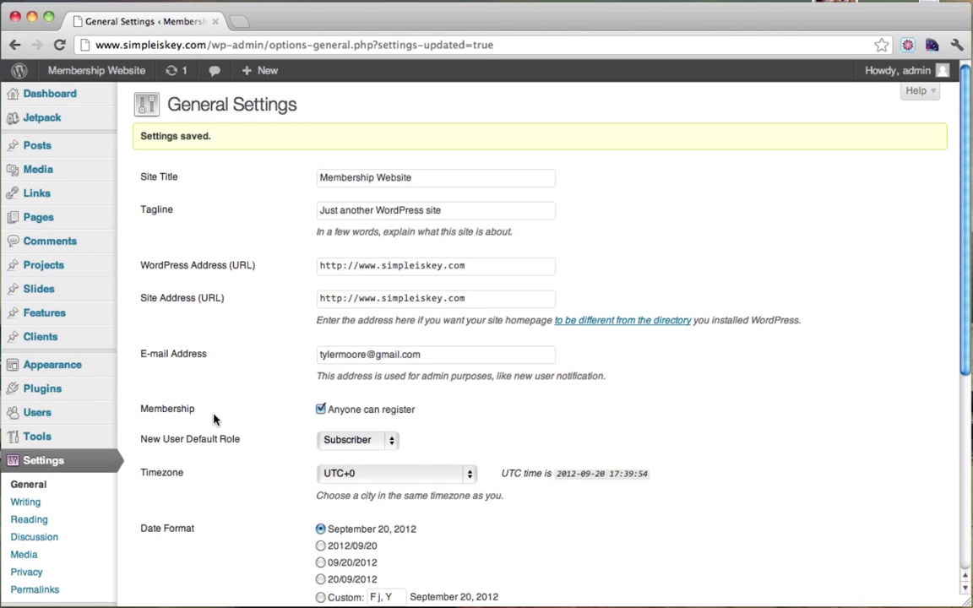
pyautogui.click(51, 220)
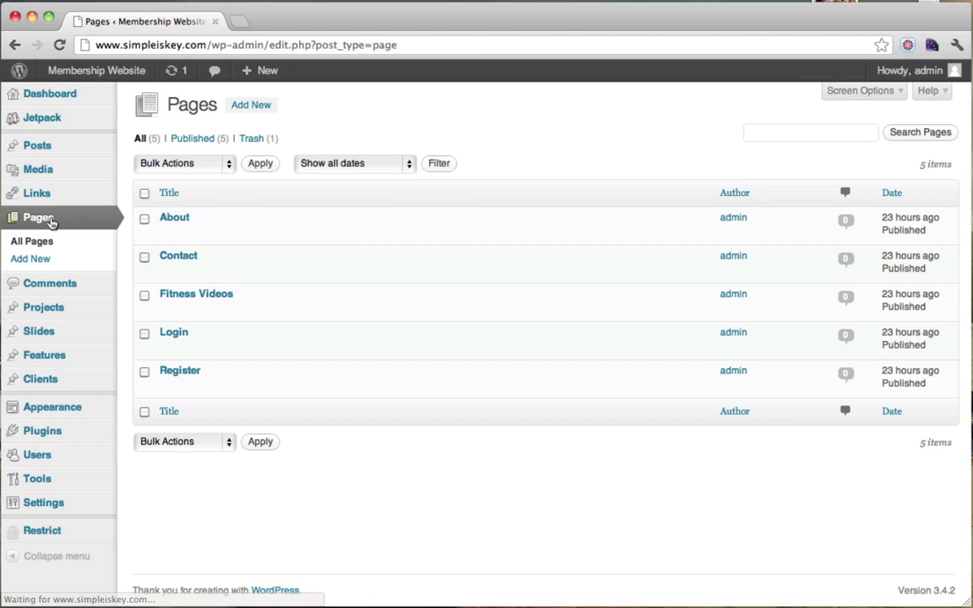
# Replace the Register page content with [register_form], update it, and view the live page
pyautogui.moveTo(161, 238)
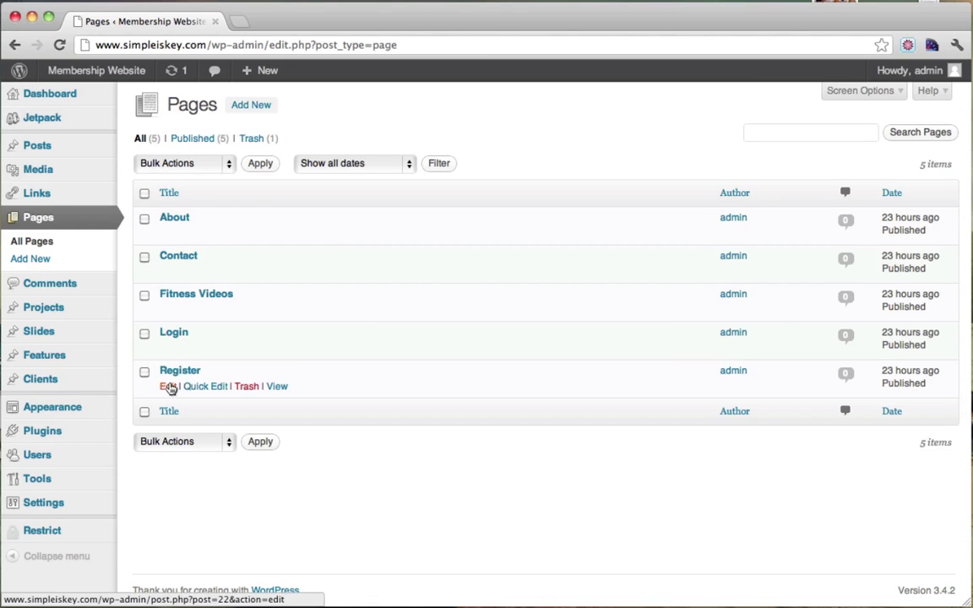
pyautogui.click(169, 387)
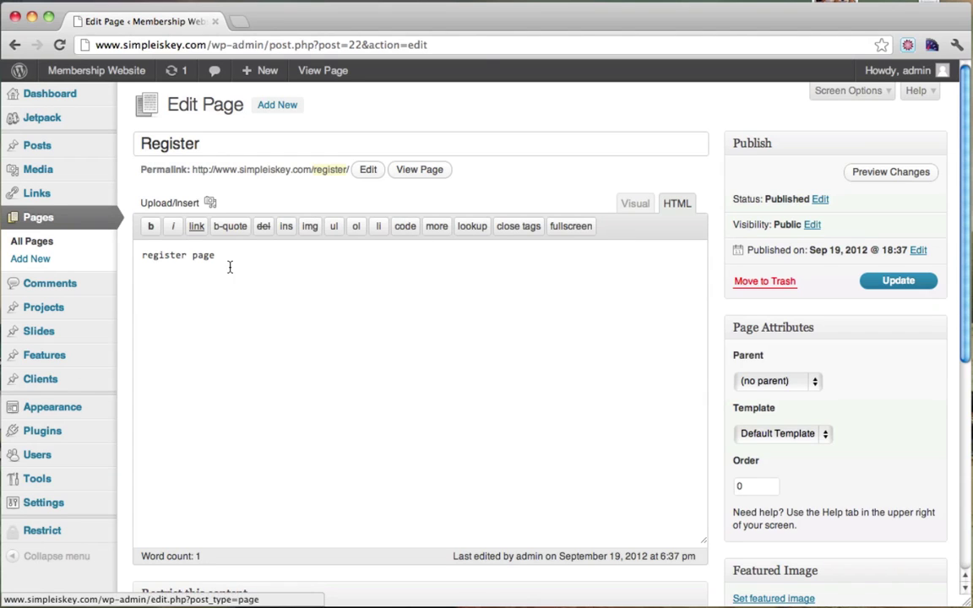
pyautogui.press('super+a')
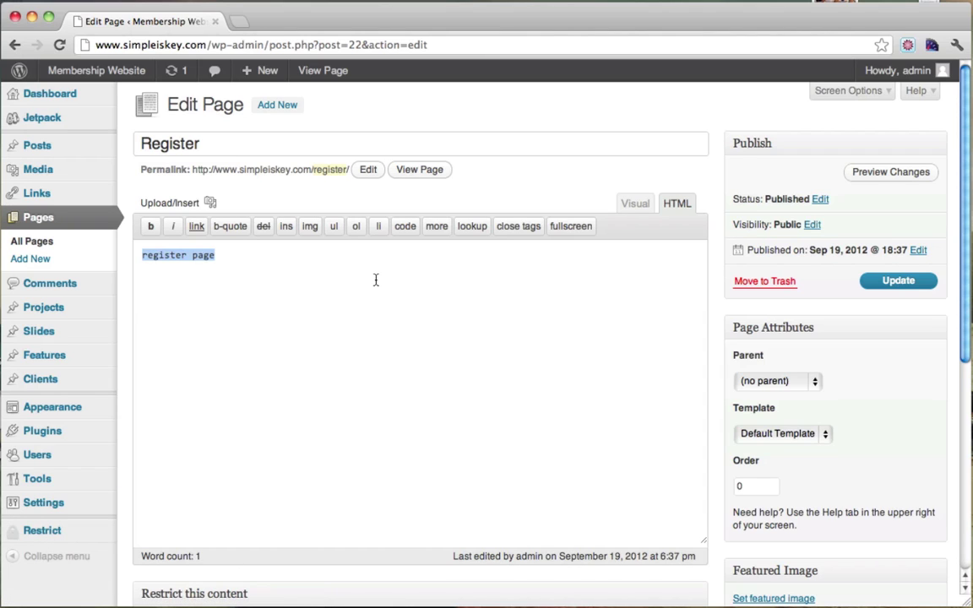
pyautogui.write('[')
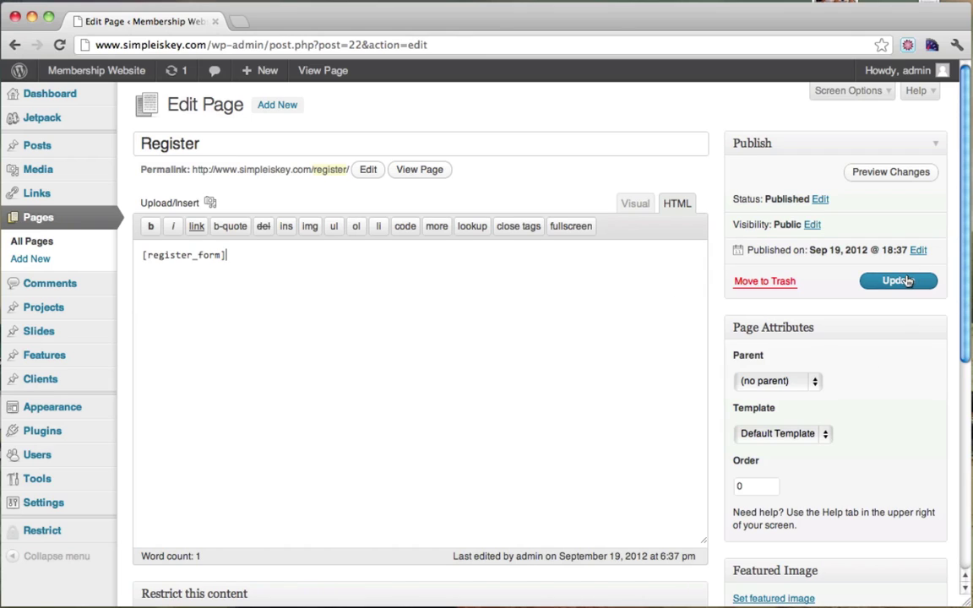
pyautogui.click(902, 280)
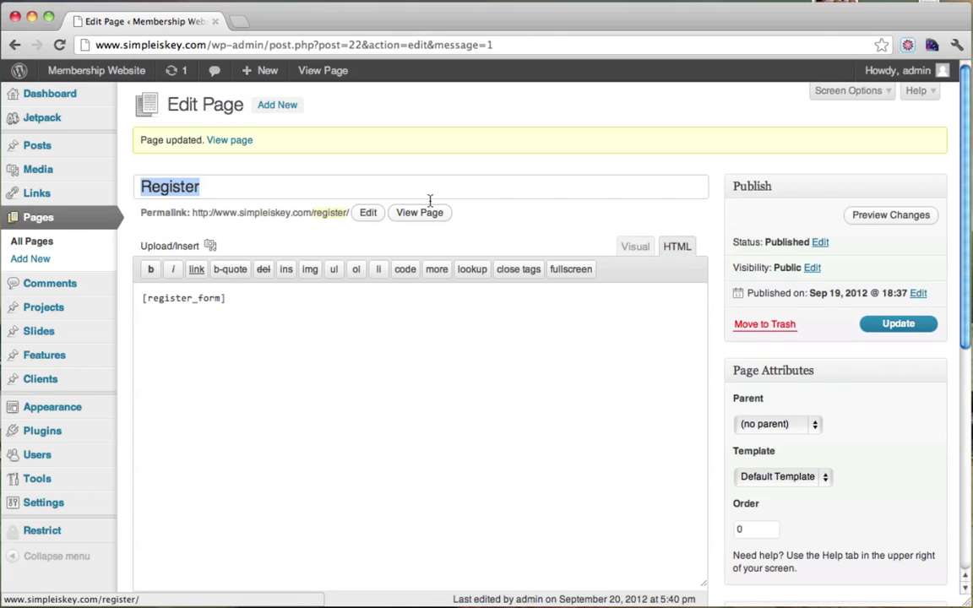
pyautogui.click(419, 218)
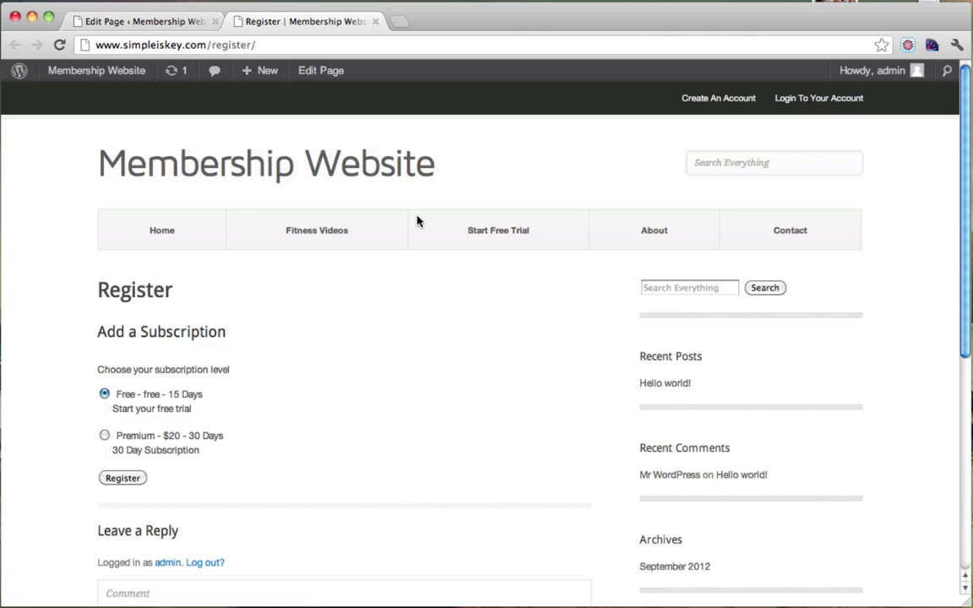
# Highlight the Free 15-day and Premium 30 Day Subscription options and their descriptions
pyautogui.scroll(-1, 432, 321)
pyautogui.scroll(-1, 436, 332)
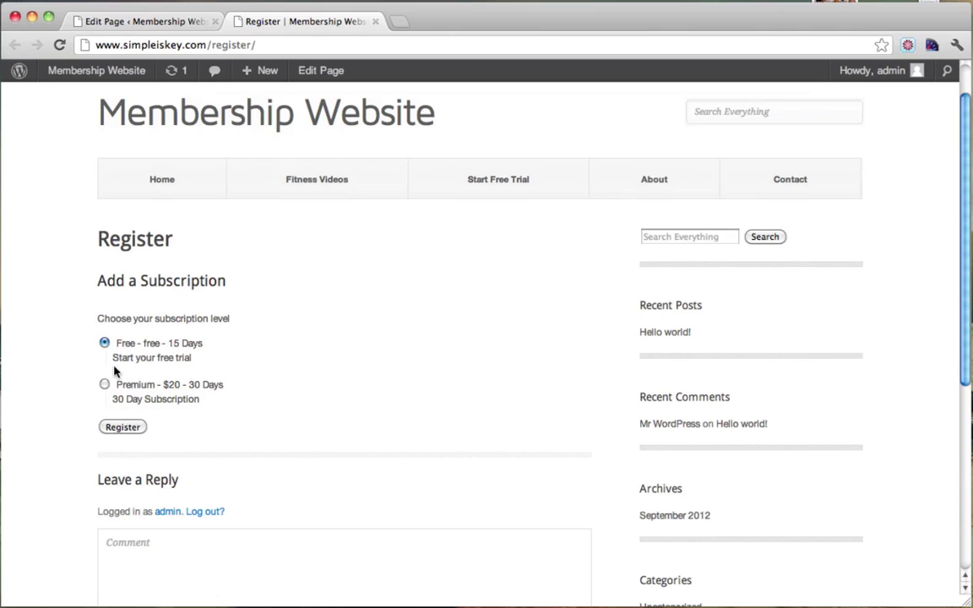
pyautogui.moveTo(131, 343); pyautogui.dragTo(204, 343)
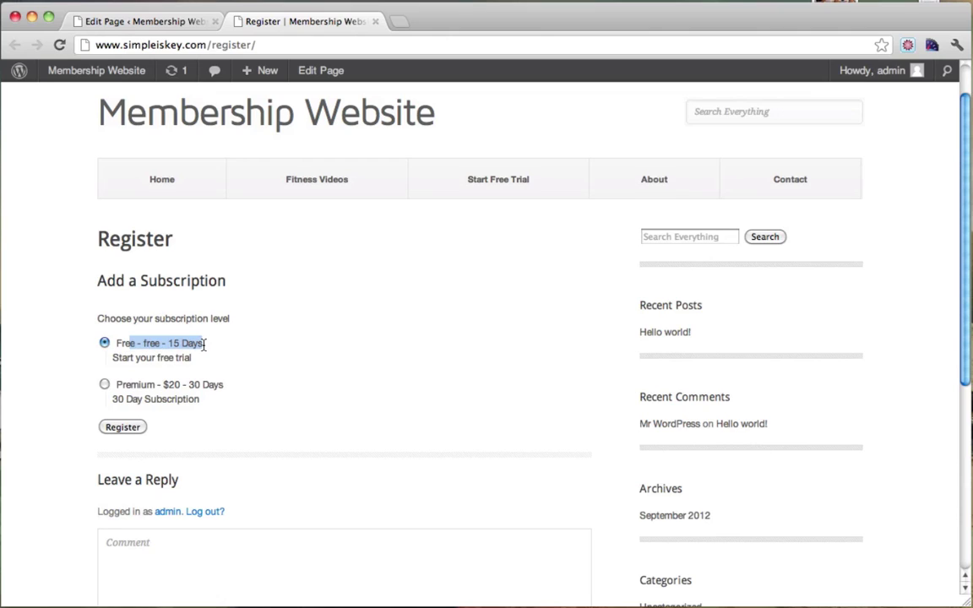
pyautogui.click(192, 347)
pyautogui.moveTo(130, 364); pyautogui.dragTo(193, 363)
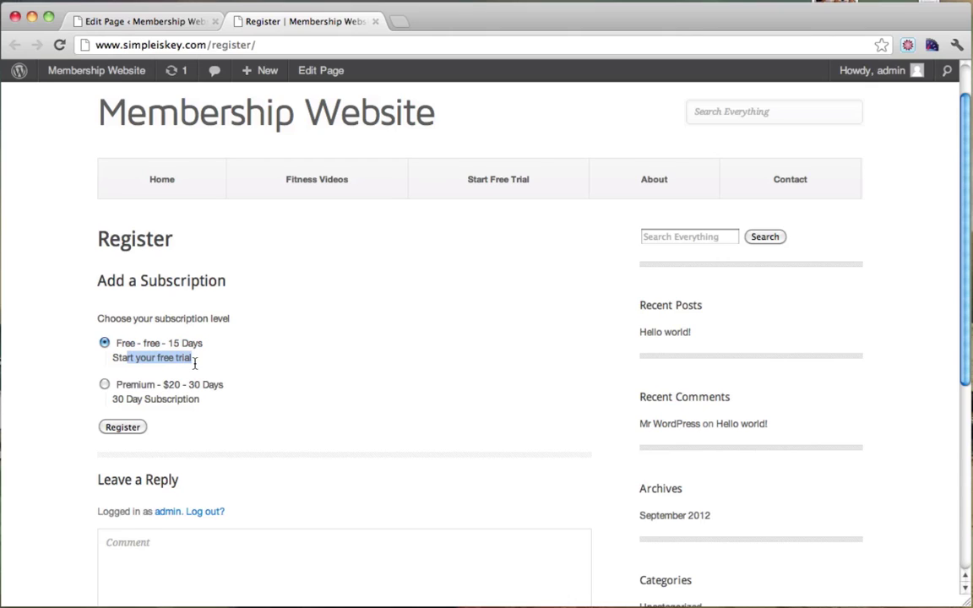
pyautogui.click(174, 367)
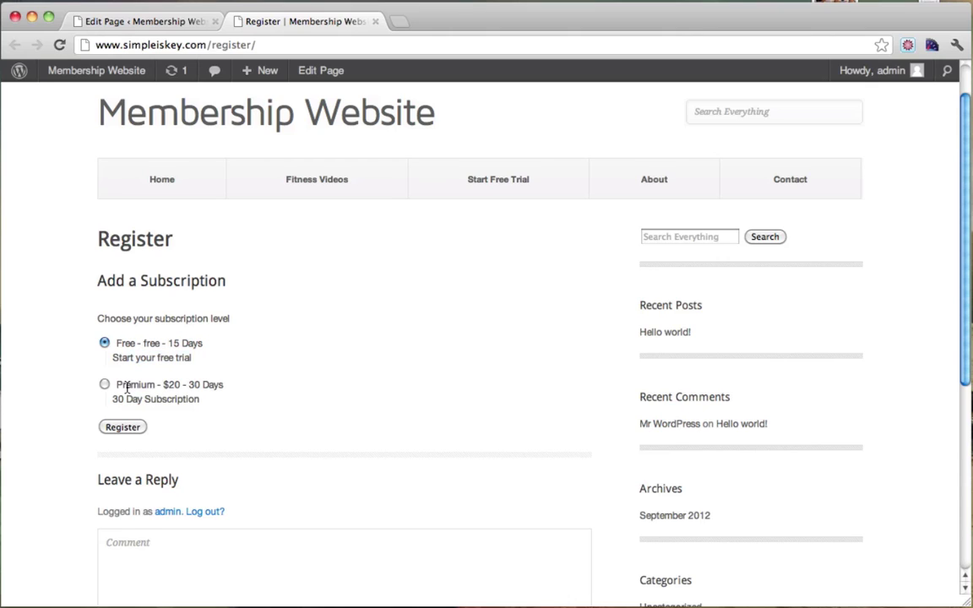
pyautogui.moveTo(126, 385); pyautogui.dragTo(232, 385)
pyautogui.moveTo(117, 399); pyautogui.dragTo(200, 401)
pyautogui.click(200, 400)
# Reload the Register page and switch between Premium and Free to check the Auto Renew option
pyautogui.press('super+r')
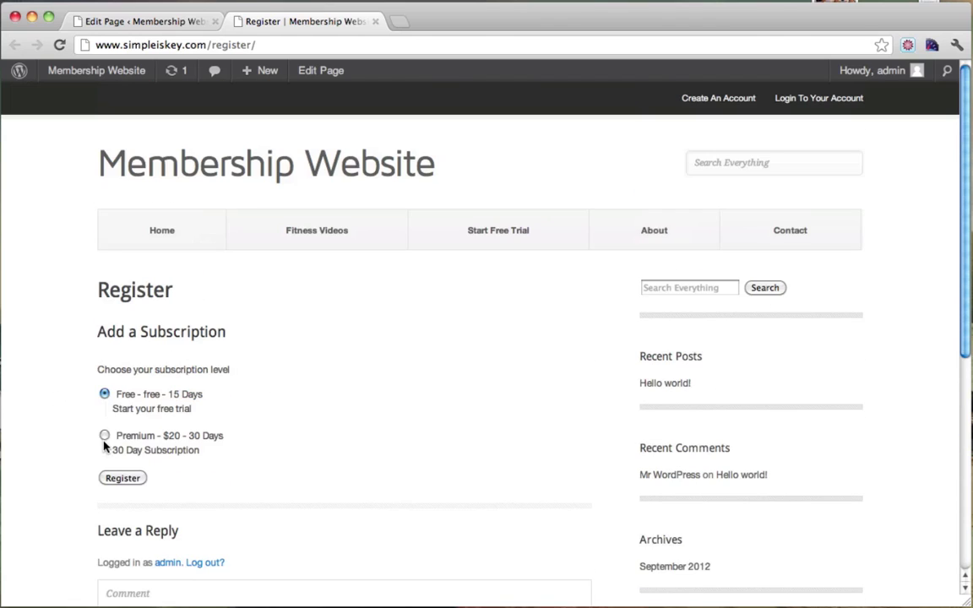
pyautogui.click(105, 436)
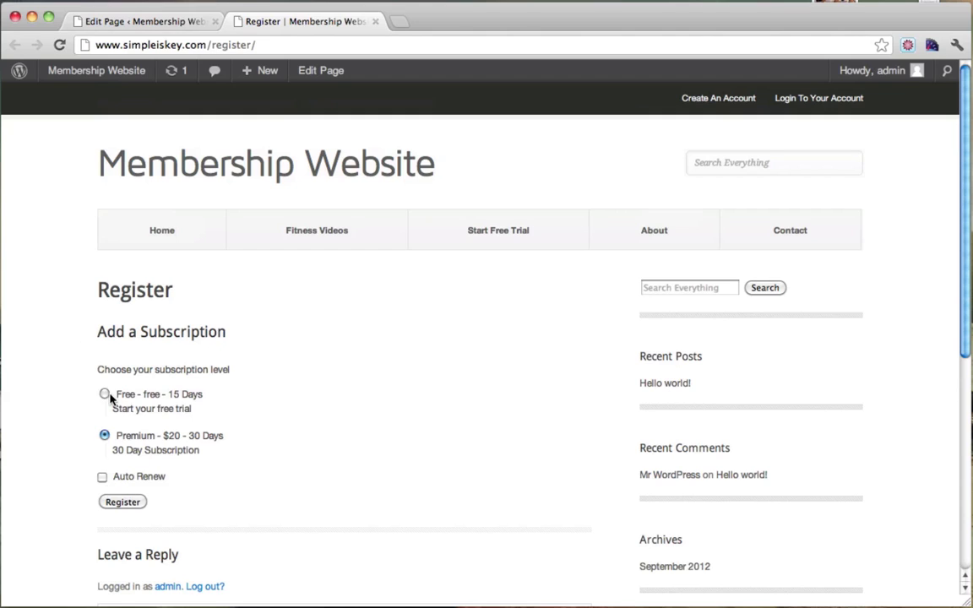
pyautogui.click(104, 393)
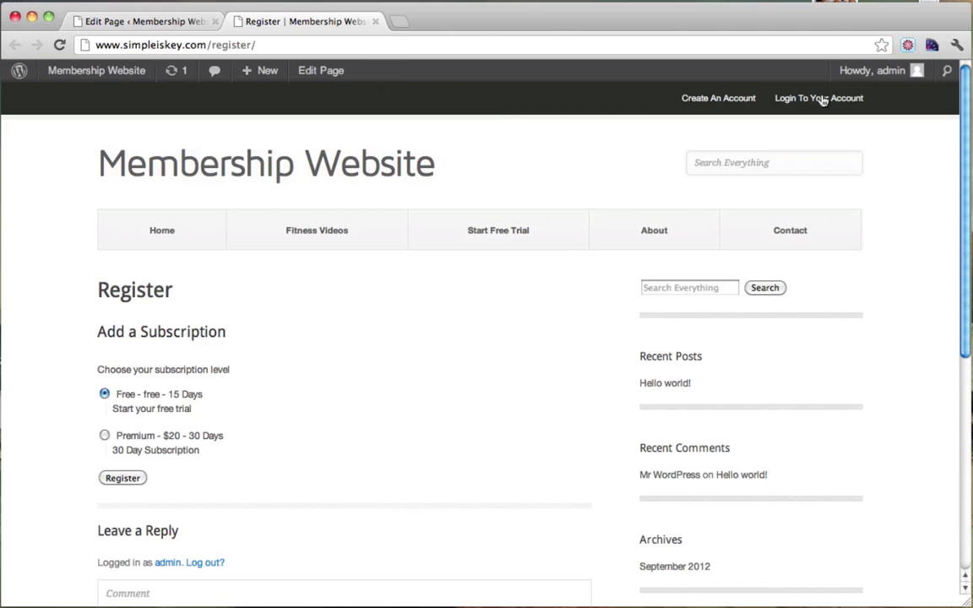
pyautogui.click(705, 98)
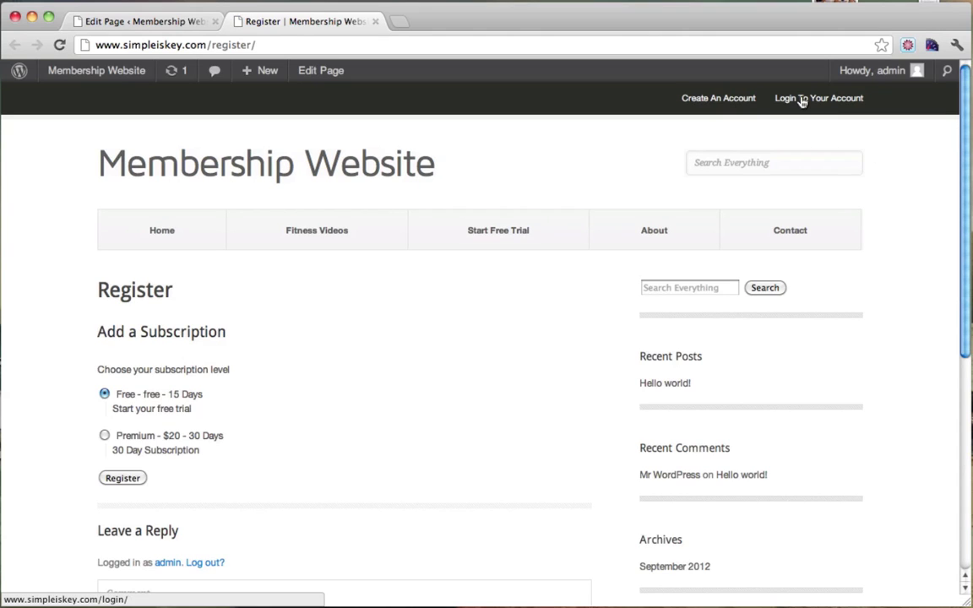
# Replace the Login page's 'Page to login' text with [login_form] and update the page
pyautogui.click(801, 99)
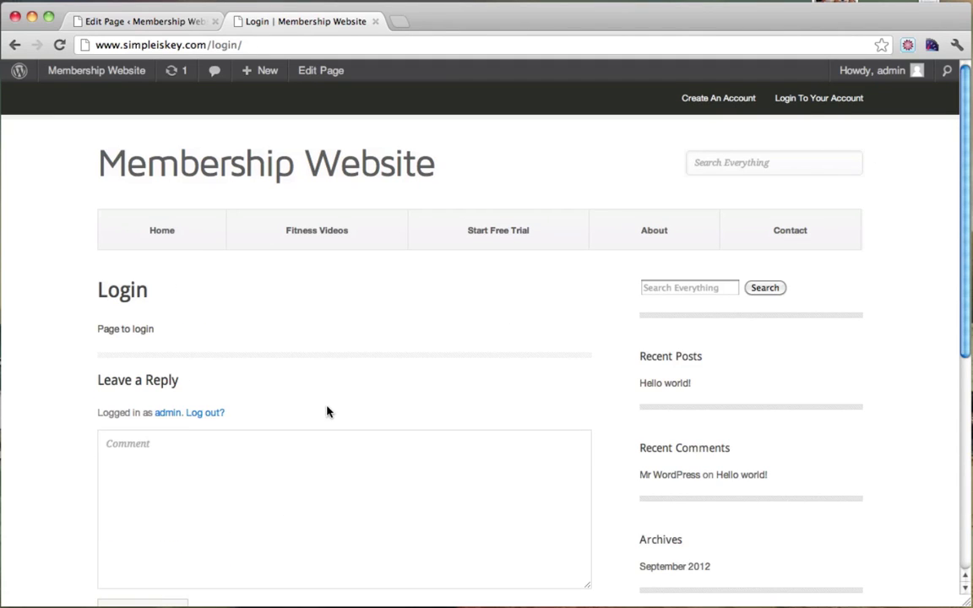
pyautogui.click(321, 70)
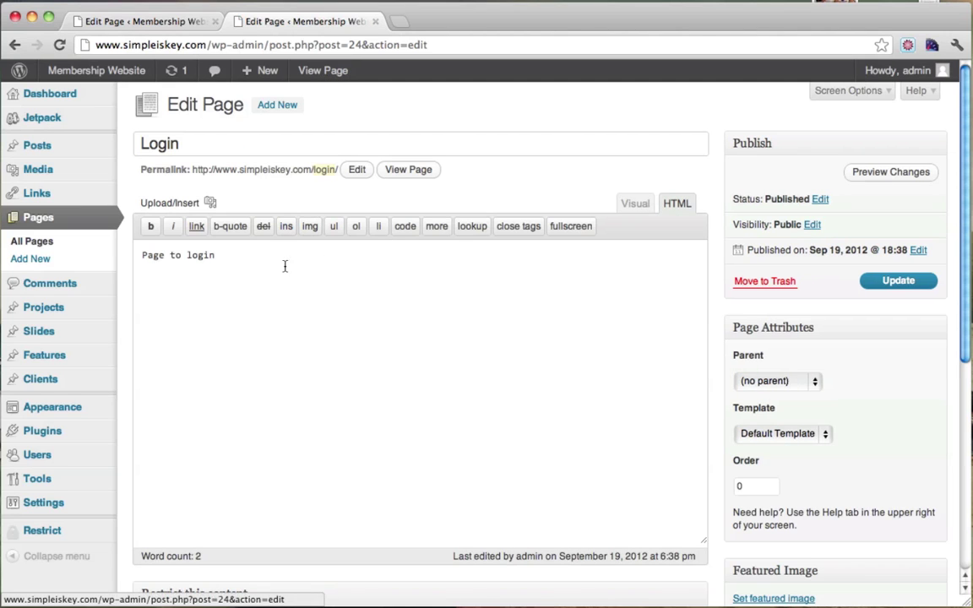
pyautogui.moveTo(161, 274); pyautogui.dragTo(114, 246)
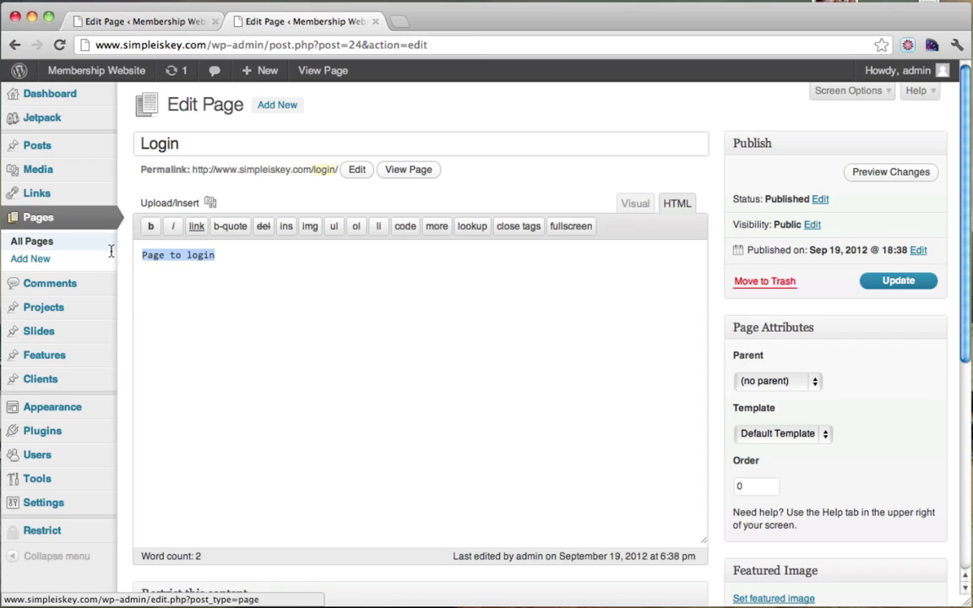
pyautogui.write('[')
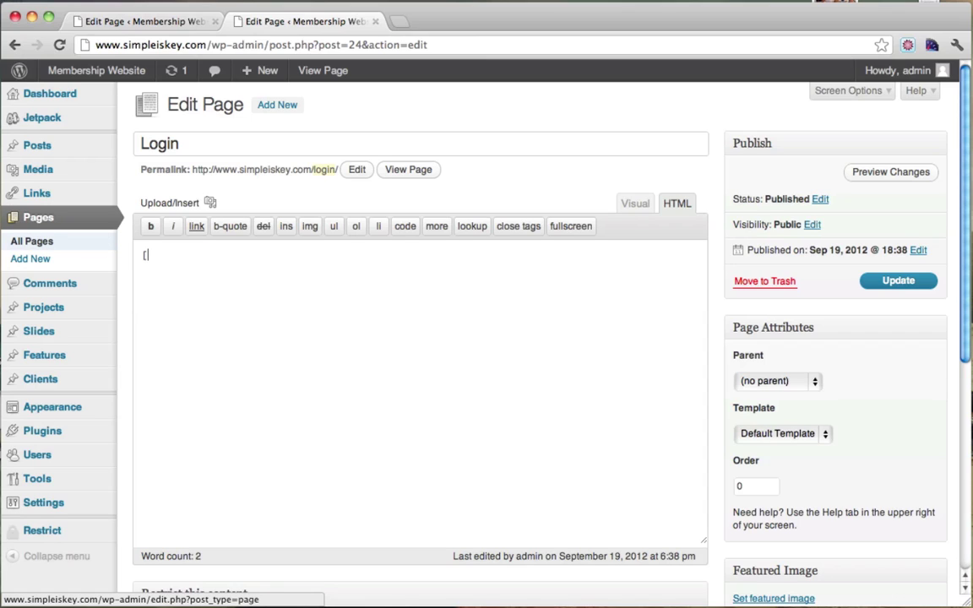
pyautogui.write('login_form')
pyautogui.click(896, 286)
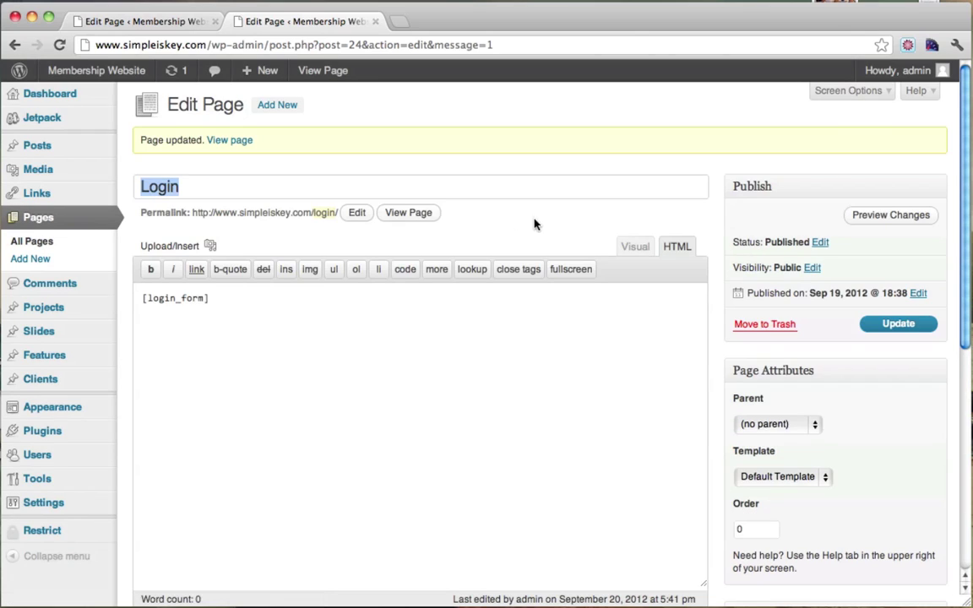
# View the live Login page showing 'You are logged in' and close both page editors
pyautogui.click(408, 213)
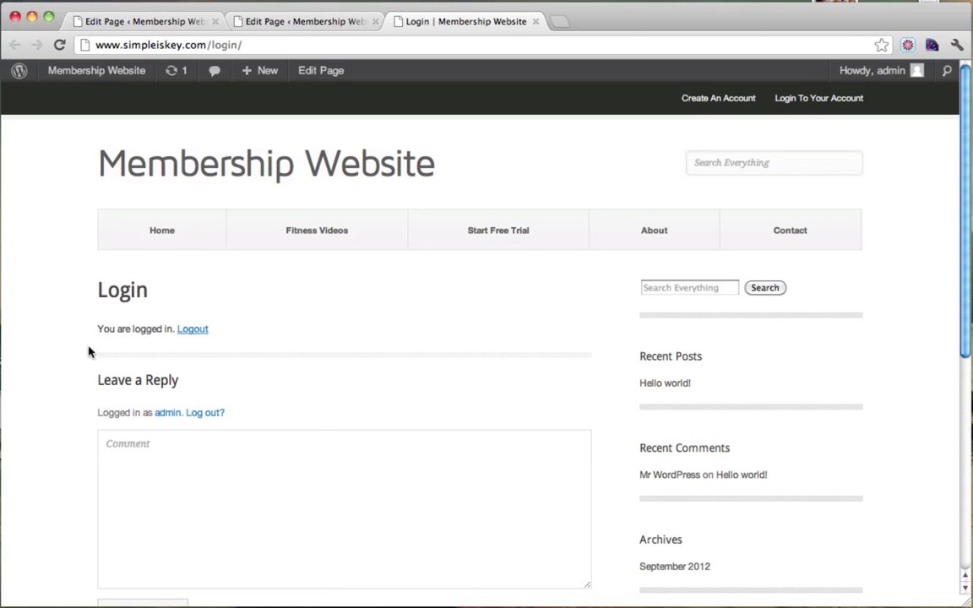
pyautogui.moveTo(108, 330); pyautogui.dragTo(197, 338)
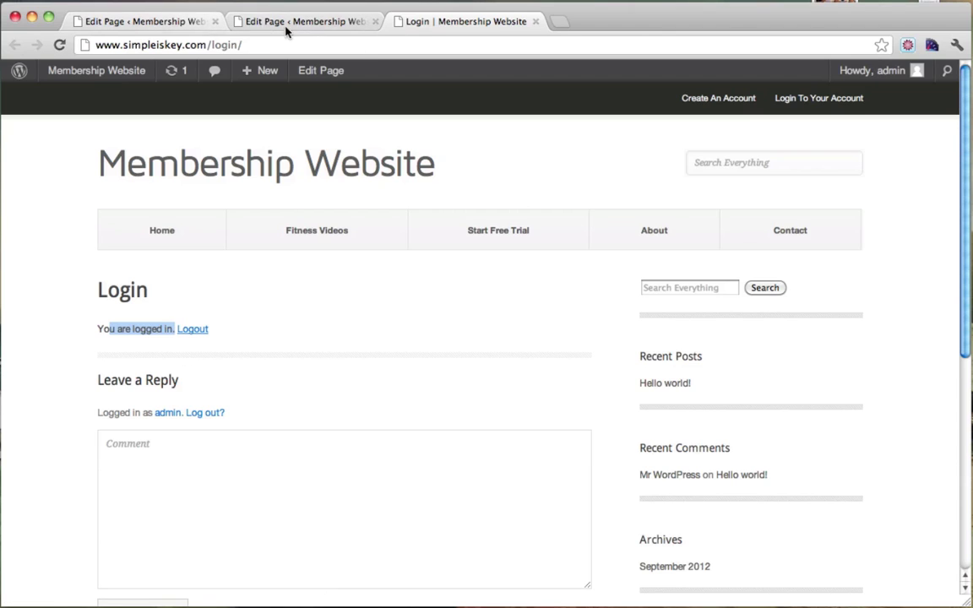
pyautogui.click(168, 21)
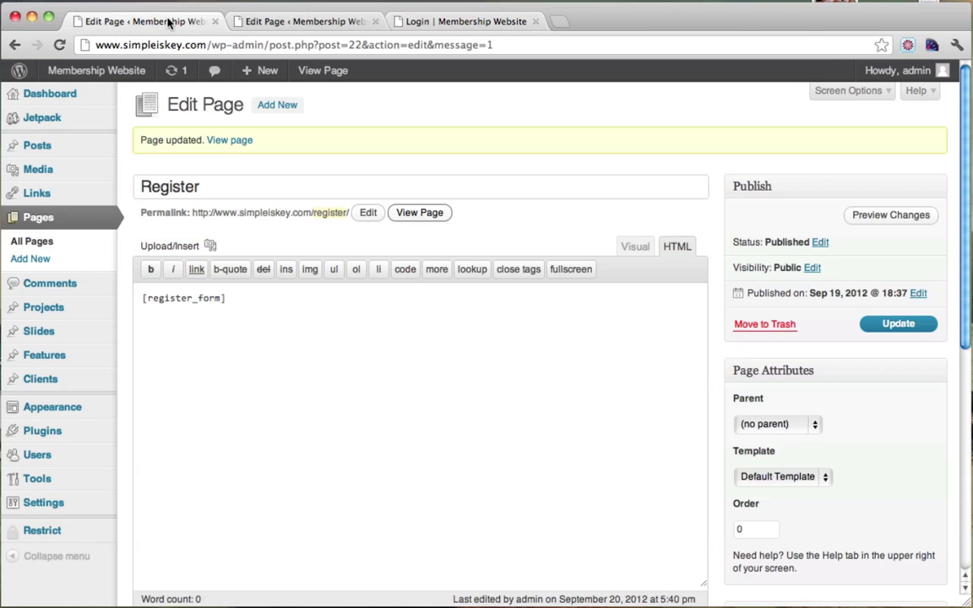
pyautogui.click(216, 22)
pyautogui.click(215, 21)
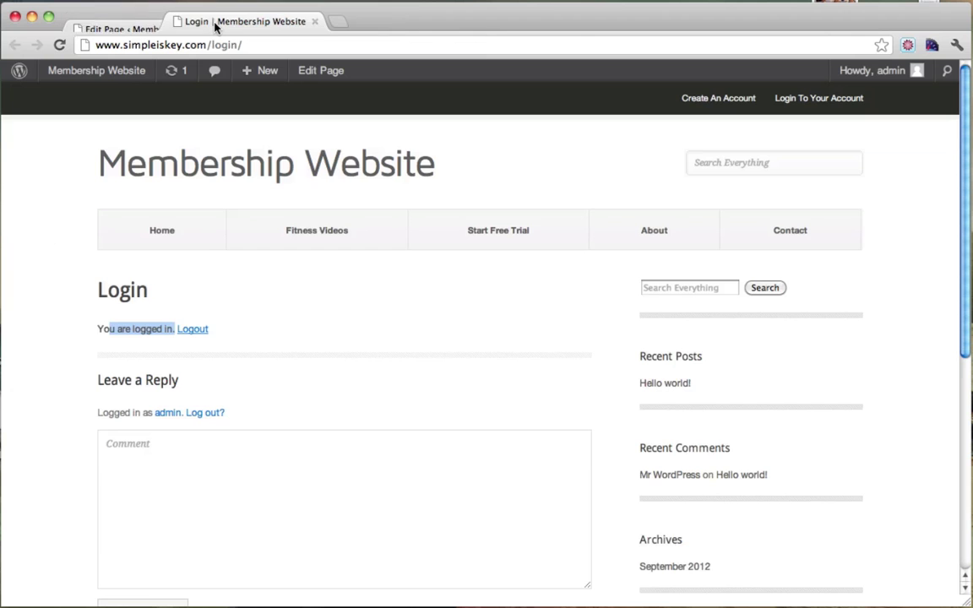
# Log out, sign back in as administrator through the new login form, then log out again
pyautogui.click(193, 330)
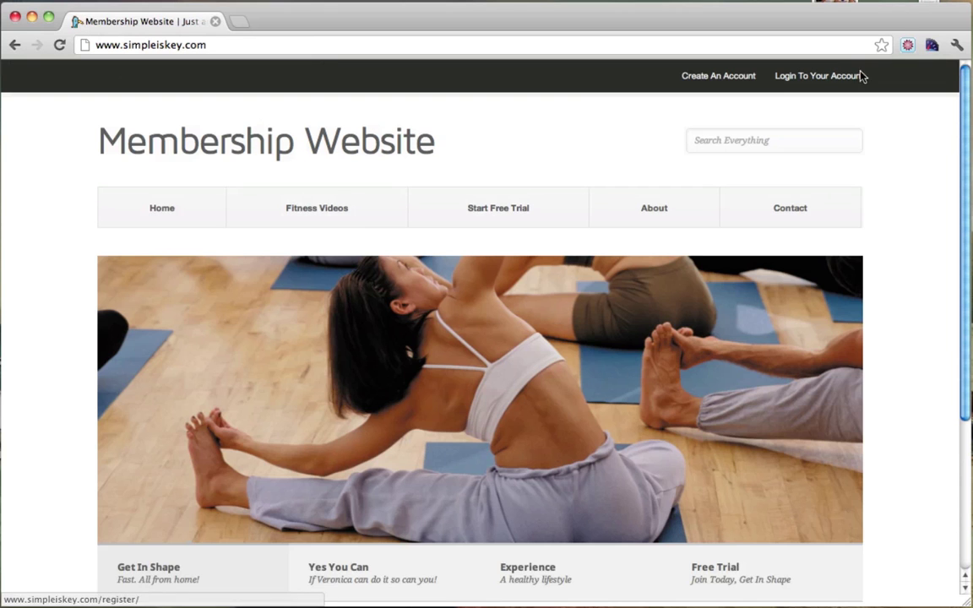
pyautogui.click(800, 80)
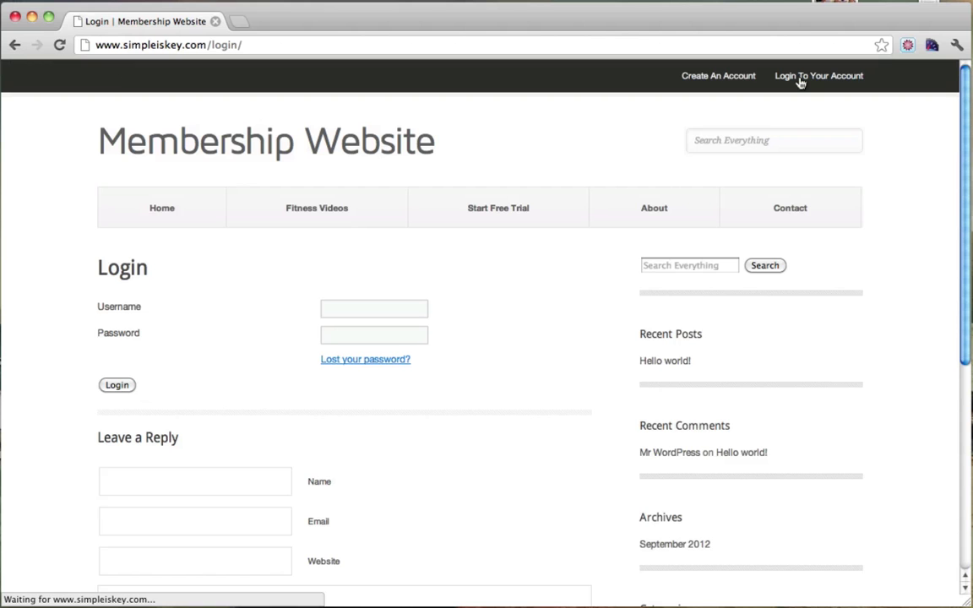
pyautogui.scroll(-2, 510, 277)
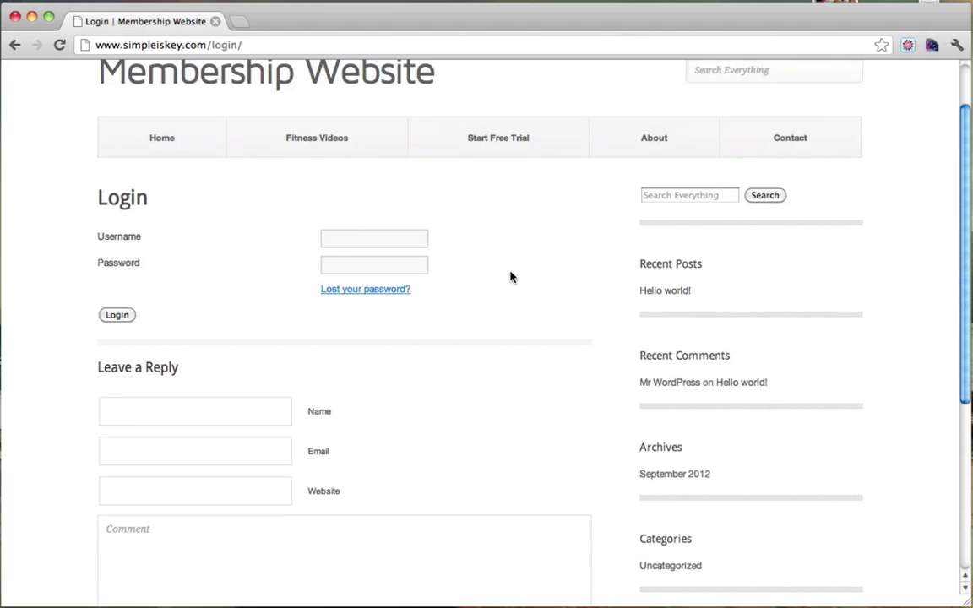
pyautogui.click(354, 243)
pyautogui.scroll(2, 371, 288)
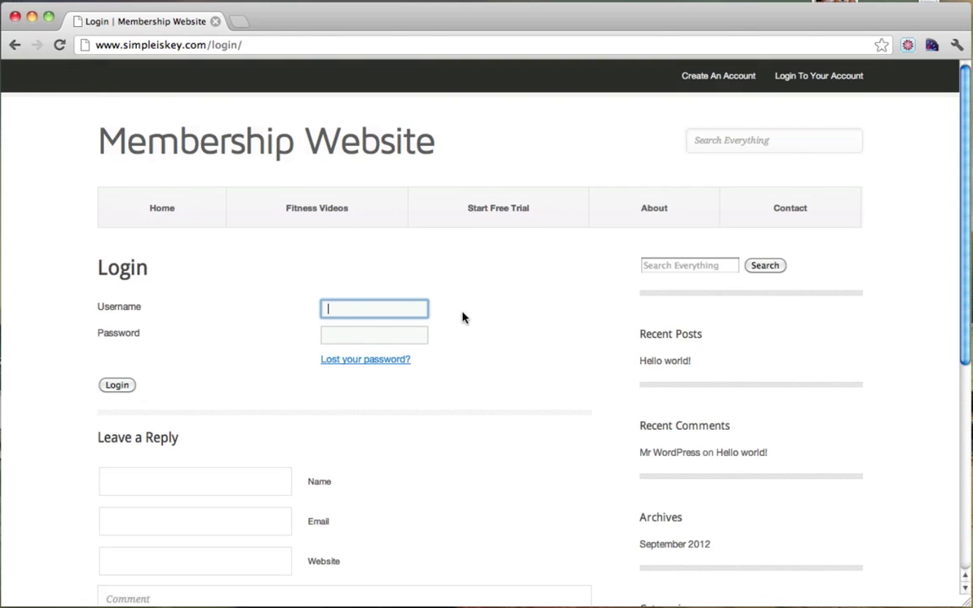
pyautogui.write('admin')
pyautogui.press('Tab')
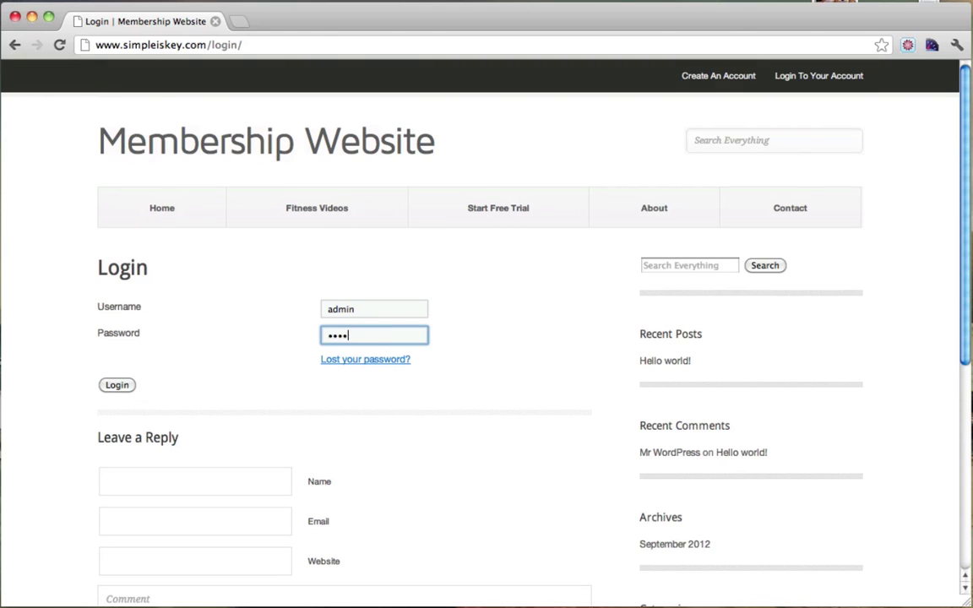
pyautogui.click(115, 385)
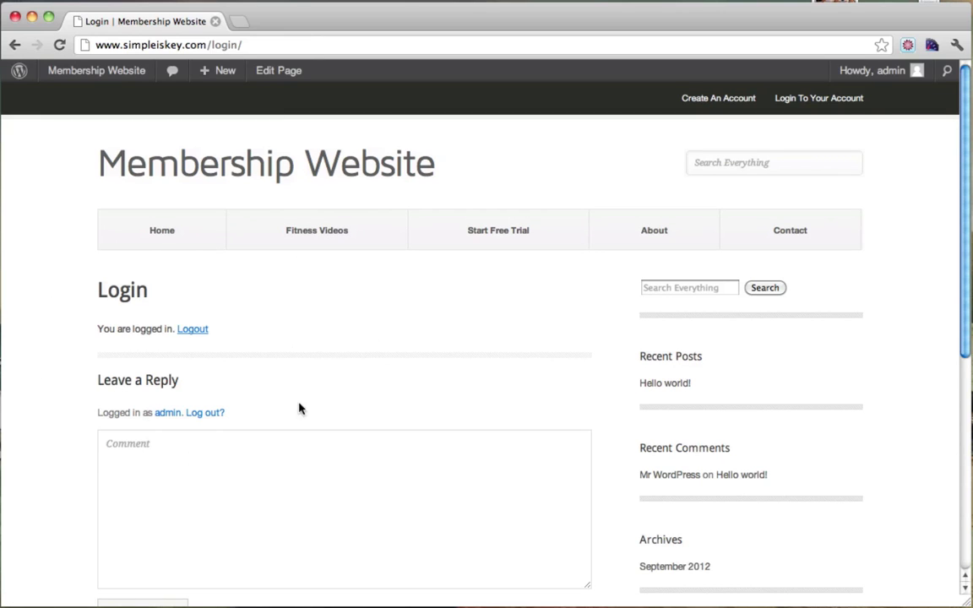
pyautogui.click(200, 335)
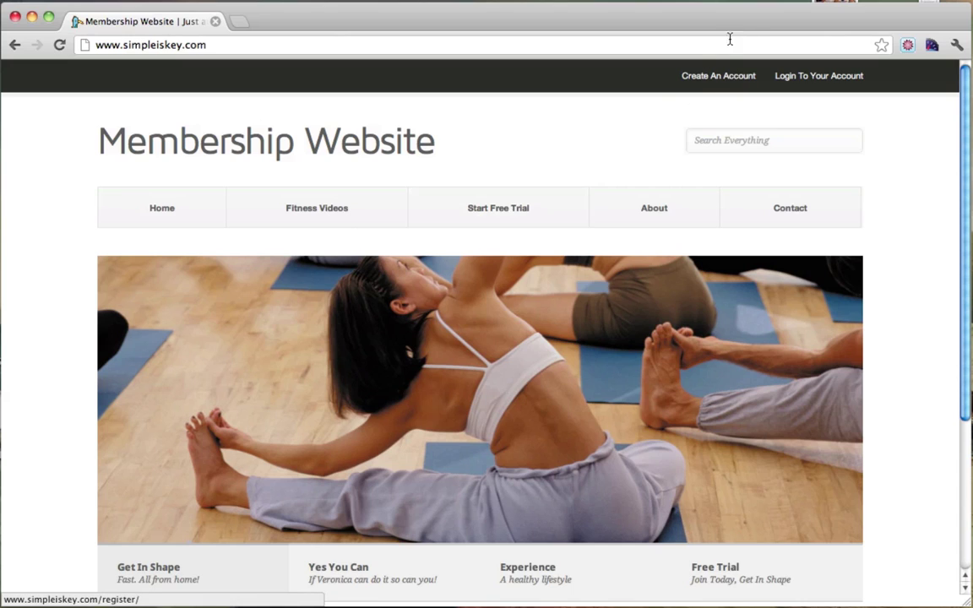
# Open the Start Free Trial signup page and enter the new member's username and e-mail address
pyautogui.click(499, 216)
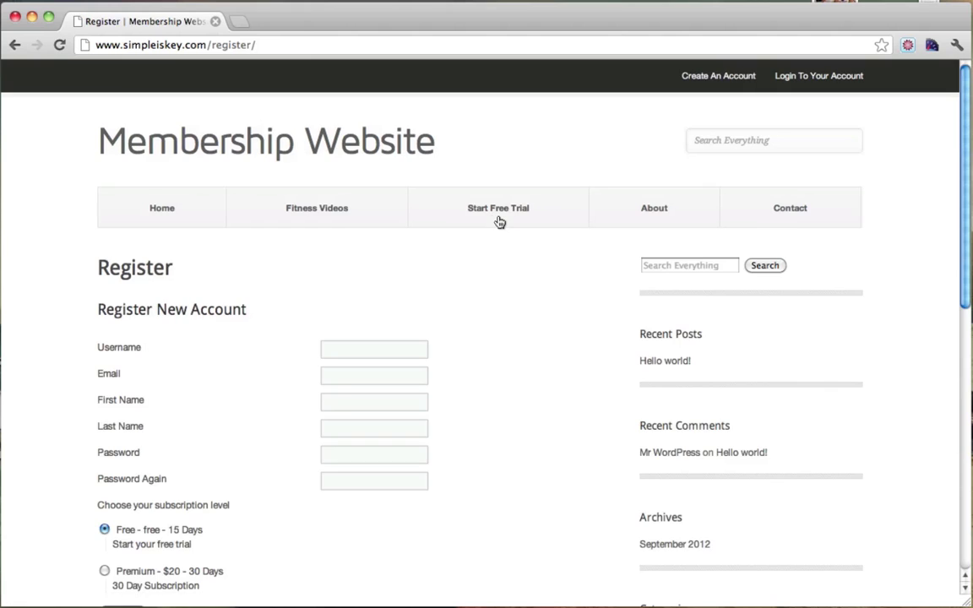
pyautogui.scroll(-4, 499, 220)
pyautogui.click(342, 188)
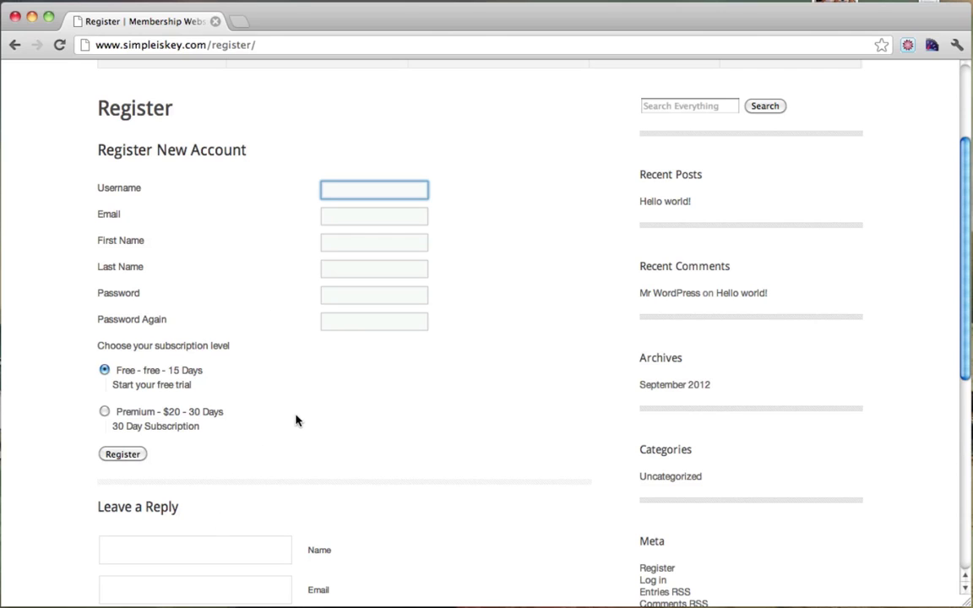
pyautogui.scroll(1, 418, 291)
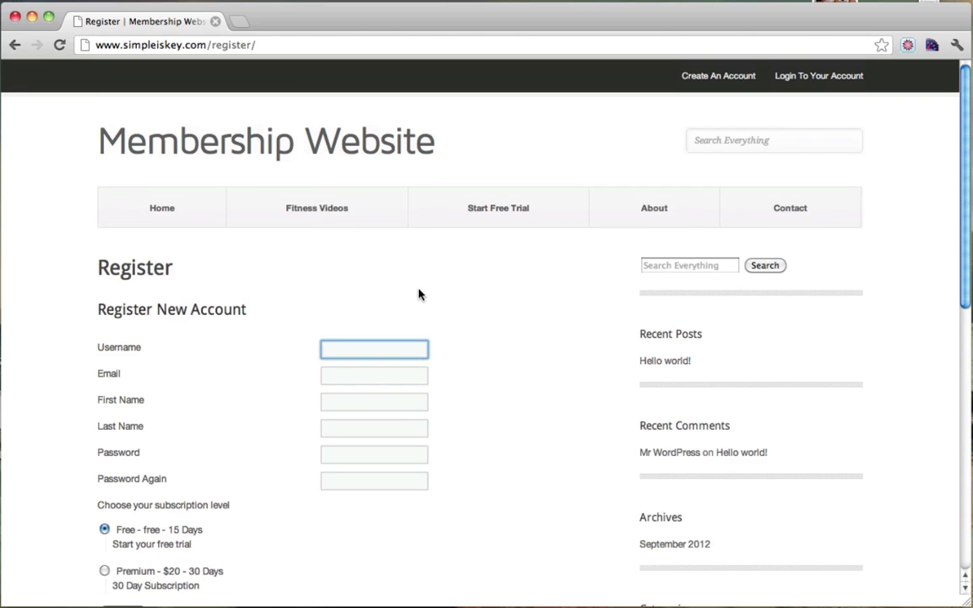
pyautogui.scroll(-1, 418, 294)
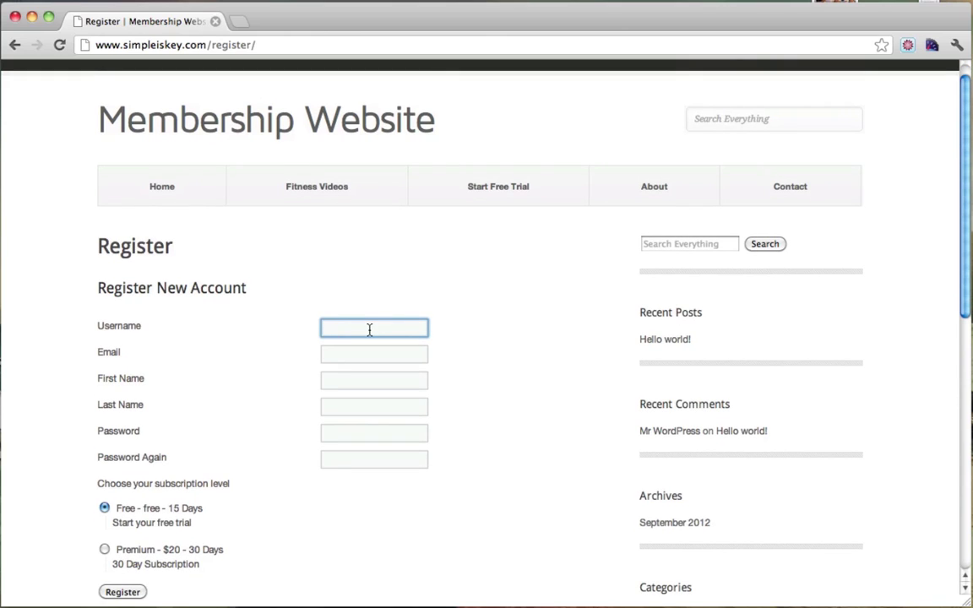
pyautogui.write('conutatnt')
pyautogui.click(374, 354)
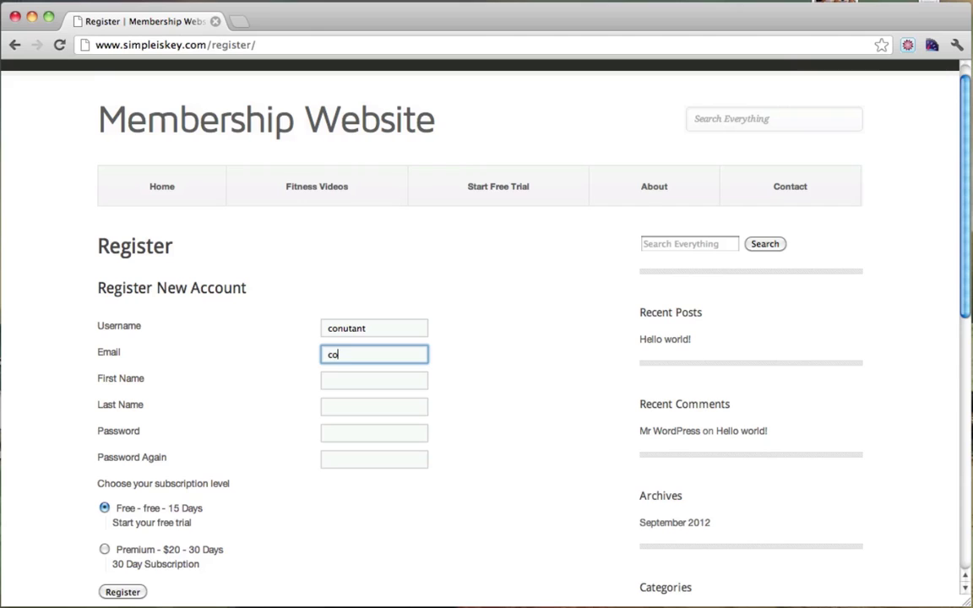
# Fill in the member's first and last name and both password fields, keeping the Free level
pyautogui.press('Tab')
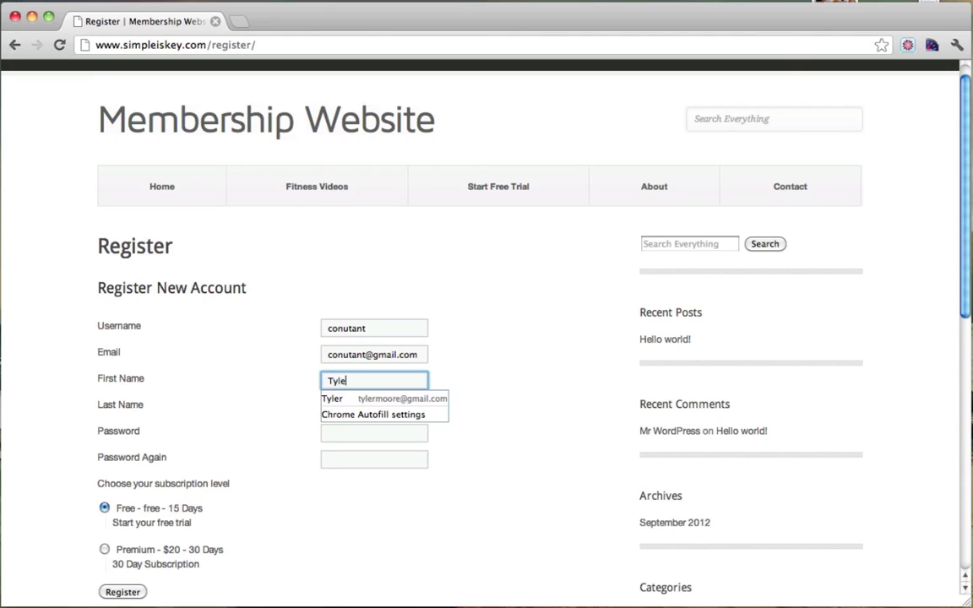
pyautogui.press('Tab')
pyautogui.press('Tab')
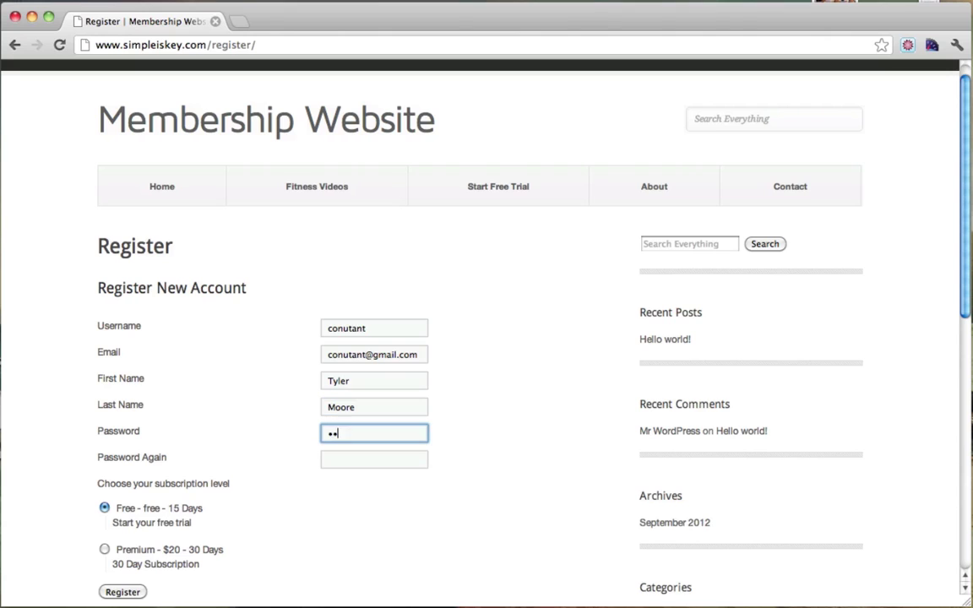
pyautogui.press('Tab')
pyautogui.write('p')
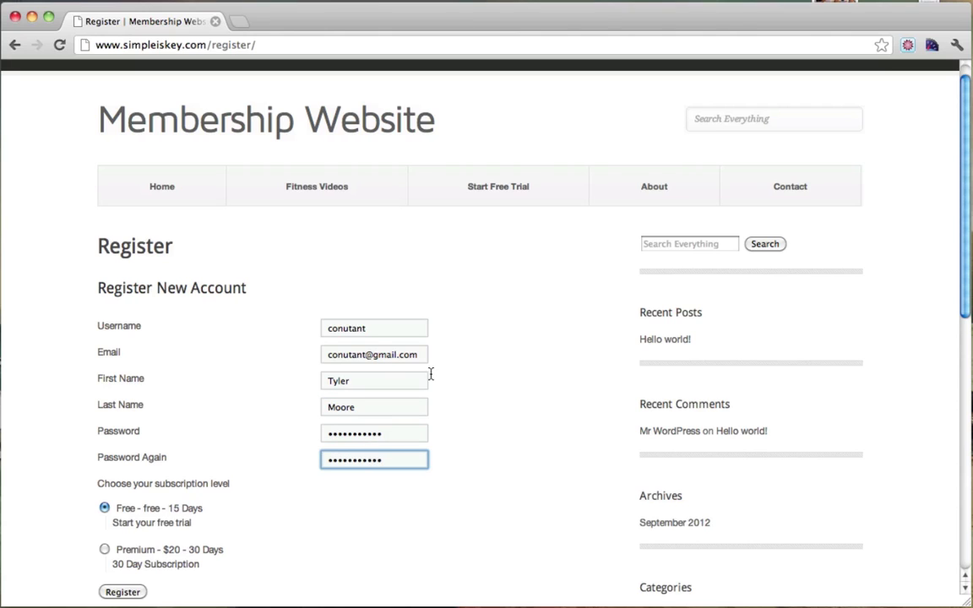
pyautogui.scroll(-1, 482, 343)
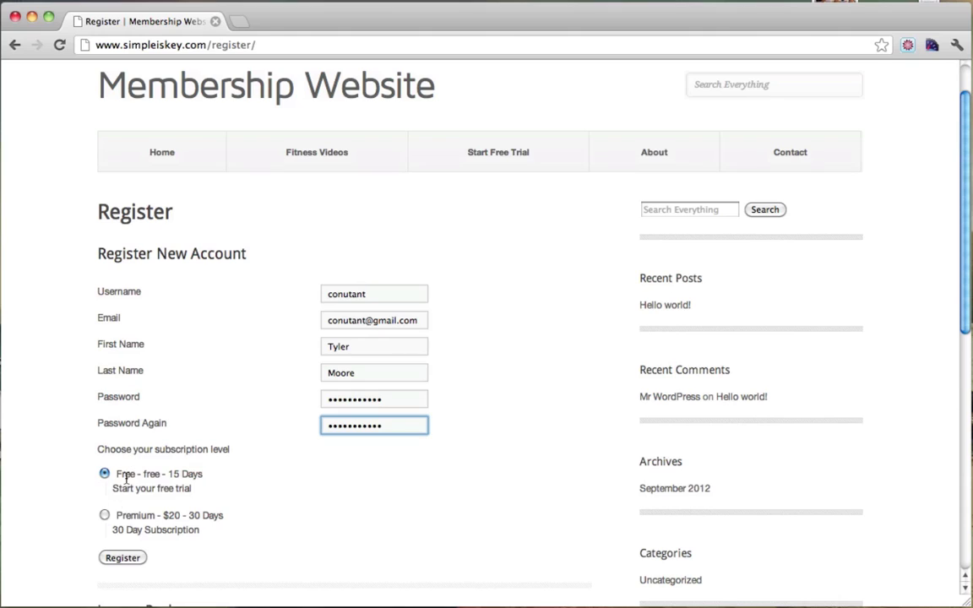
# Submit the registration, fix the 'passwords do not match' error, and register the member
pyautogui.click(133, 562)
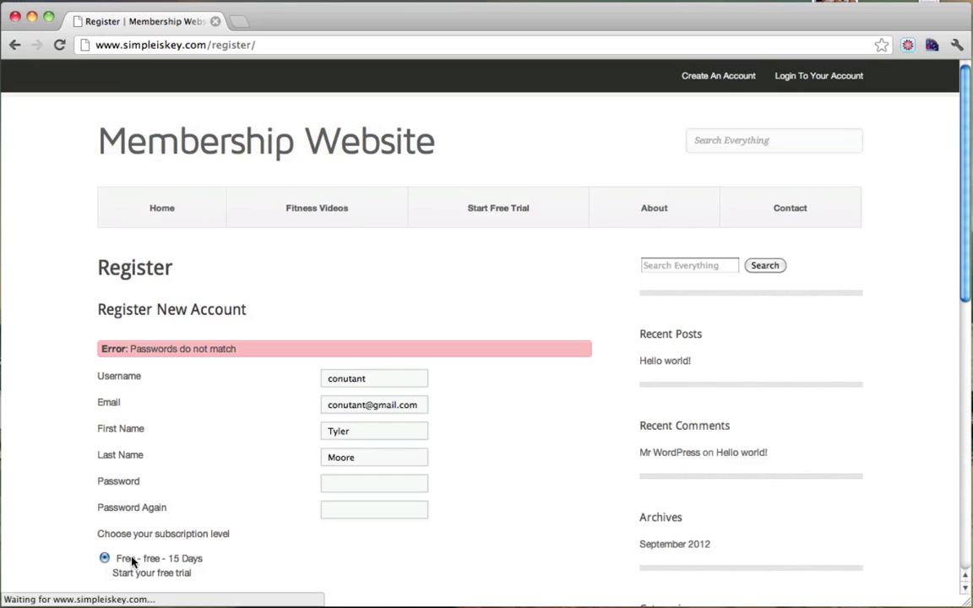
pyautogui.click(351, 483)
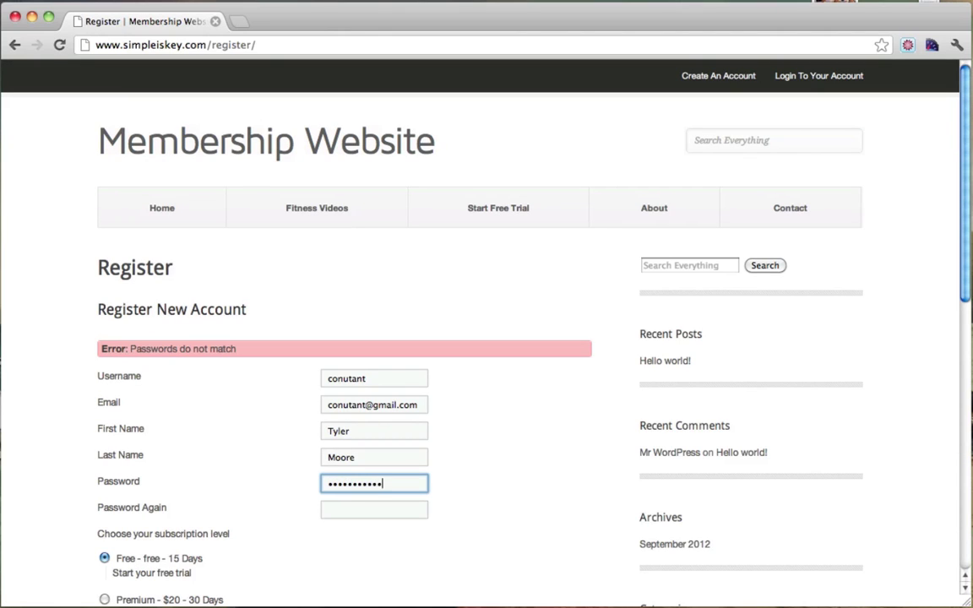
pyautogui.click(375, 510)
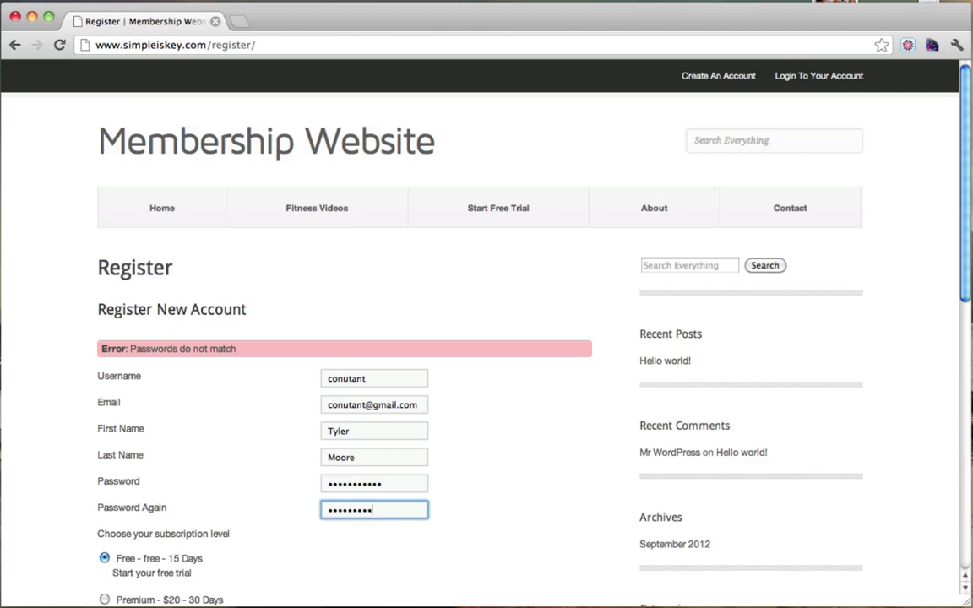
pyautogui.scroll(-2, 552, 465)
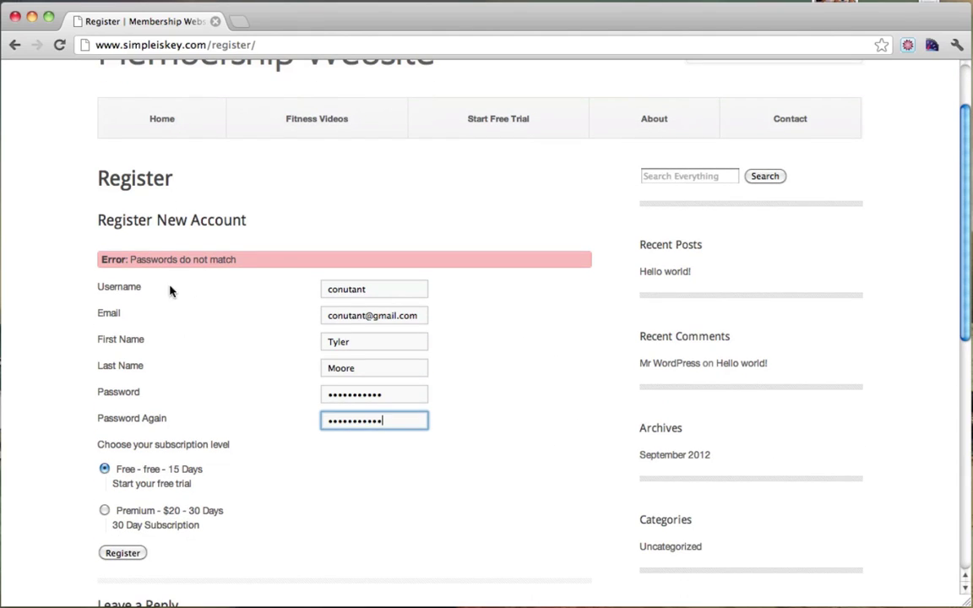
pyautogui.moveTo(101, 260); pyautogui.dragTo(232, 262)
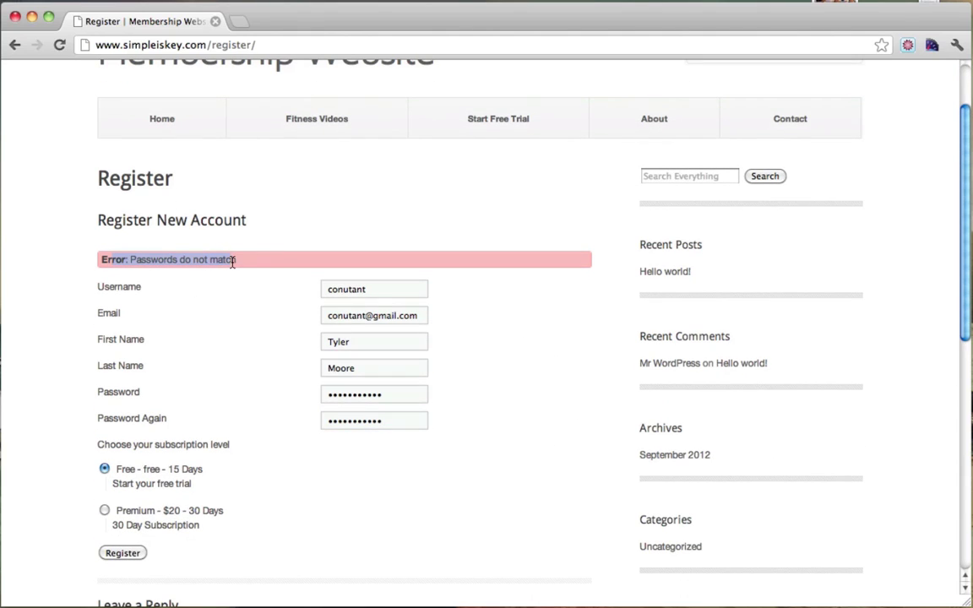
pyautogui.click(233, 262)
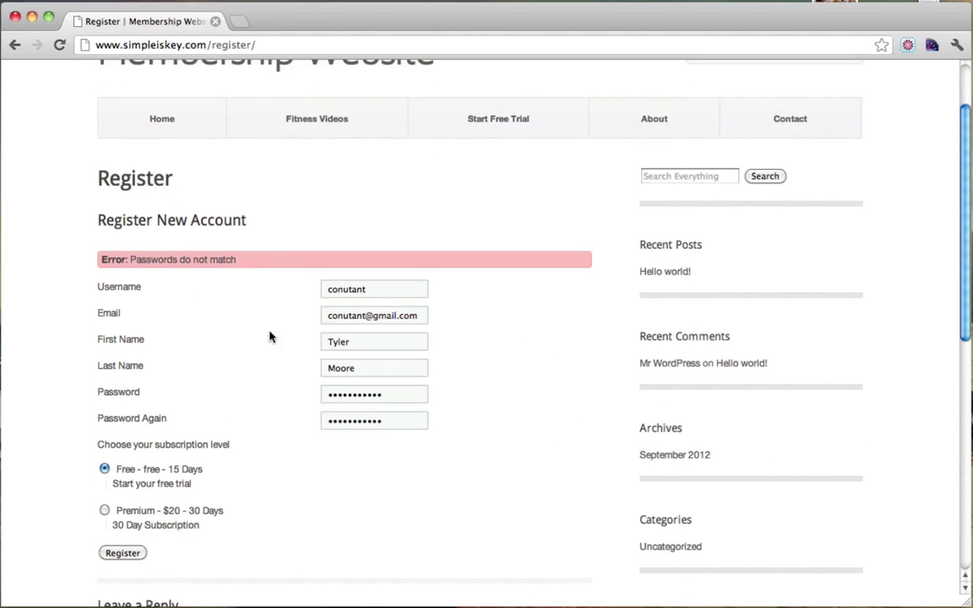
pyautogui.click(122, 554)
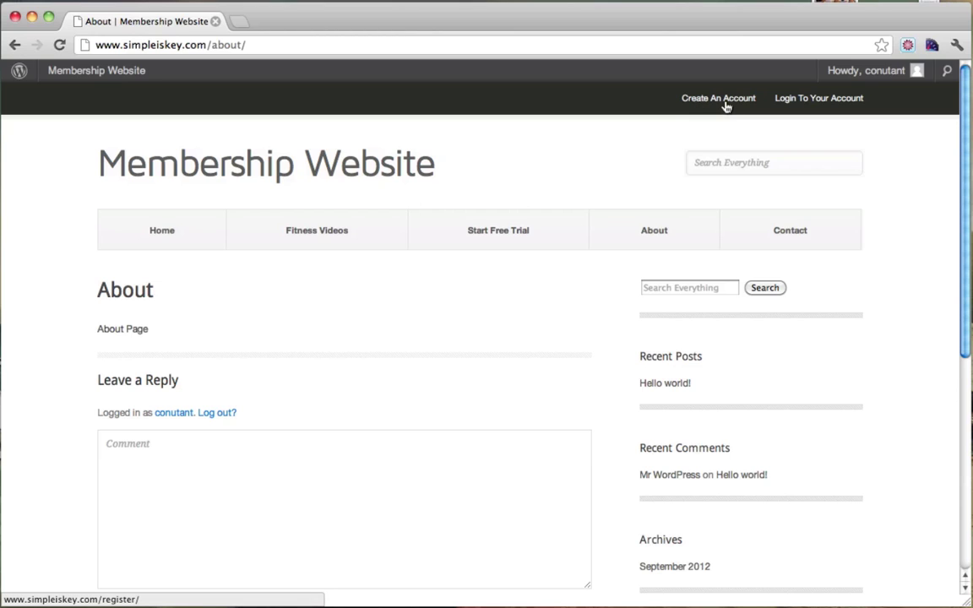
# Open the new member's profile page and review their name and e-mail
pyautogui.click(877, 73)
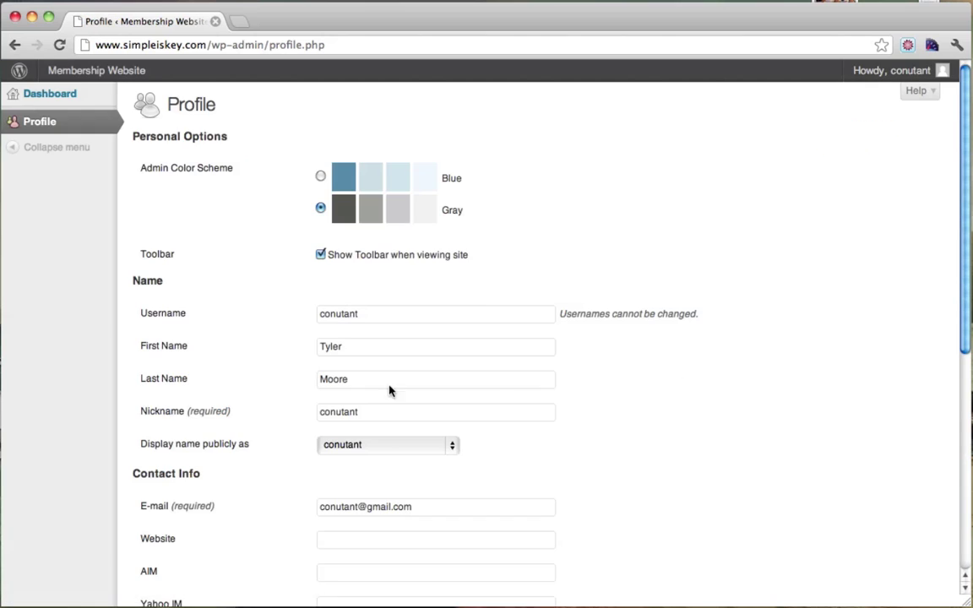
pyautogui.scroll(-3, 495, 266)
pyautogui.moveTo(399, 196); pyautogui.dragTo(294, 195)
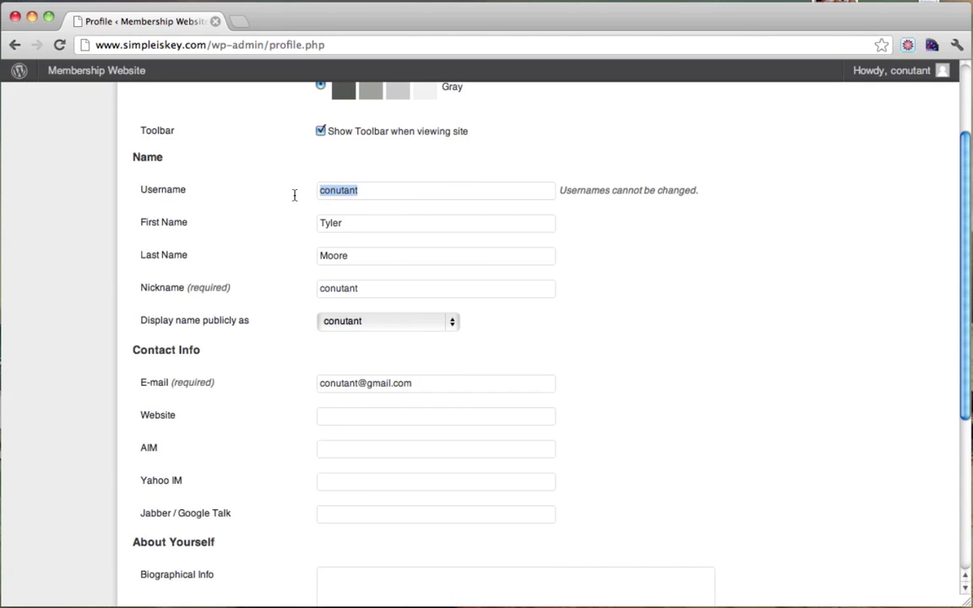
pyautogui.scroll(-5, 409, 397)
pyautogui.scroll(5, 408, 373)
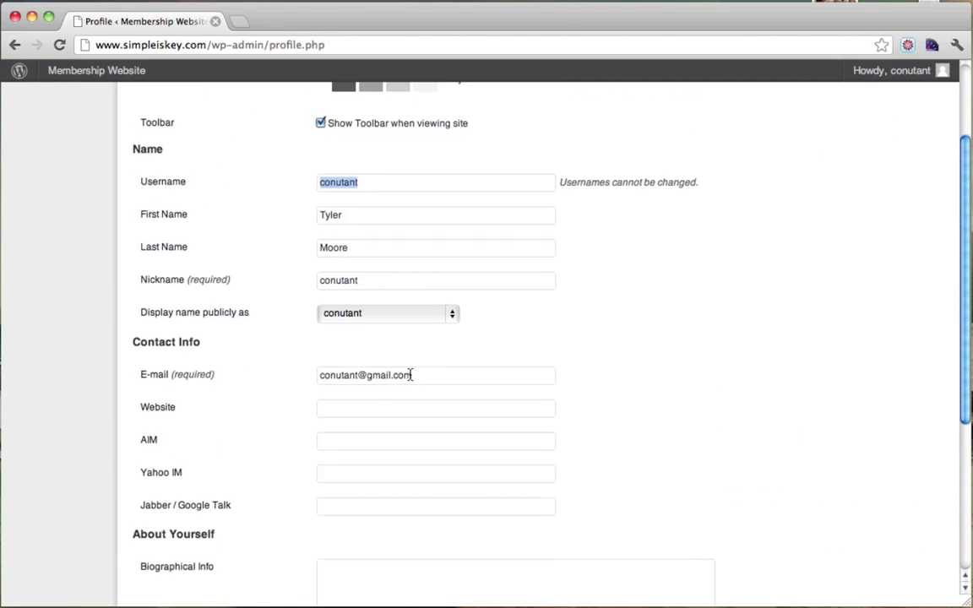
pyautogui.scroll(-5, 410, 375)
pyautogui.scroll(10, 373, 398)
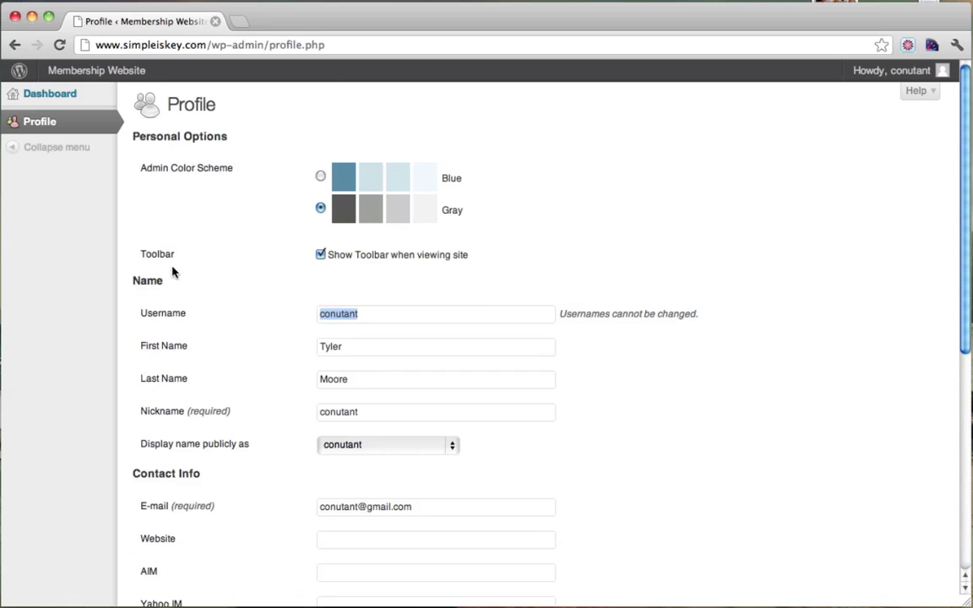
pyautogui.click(71, 99)
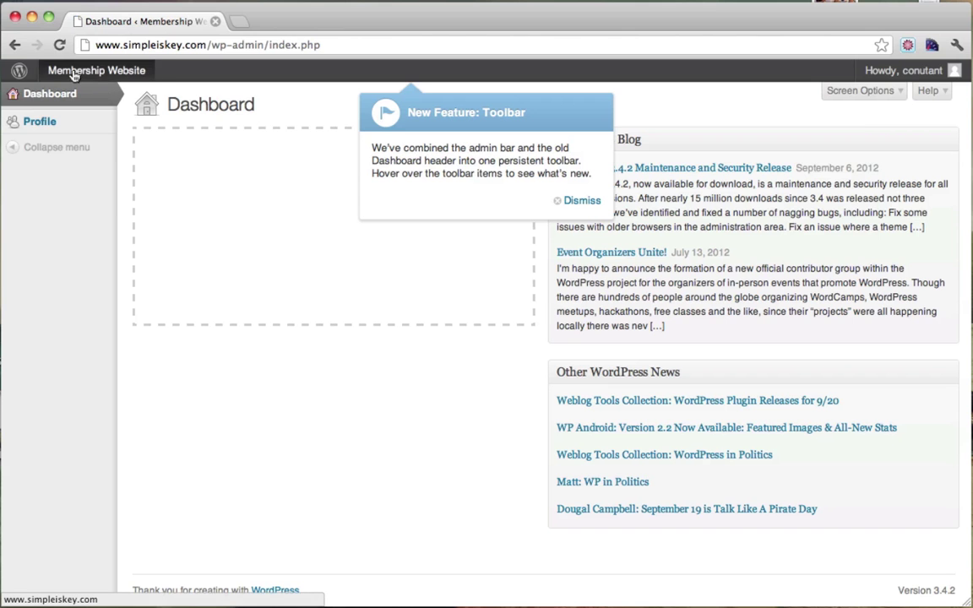
pyautogui.click(15, 45)
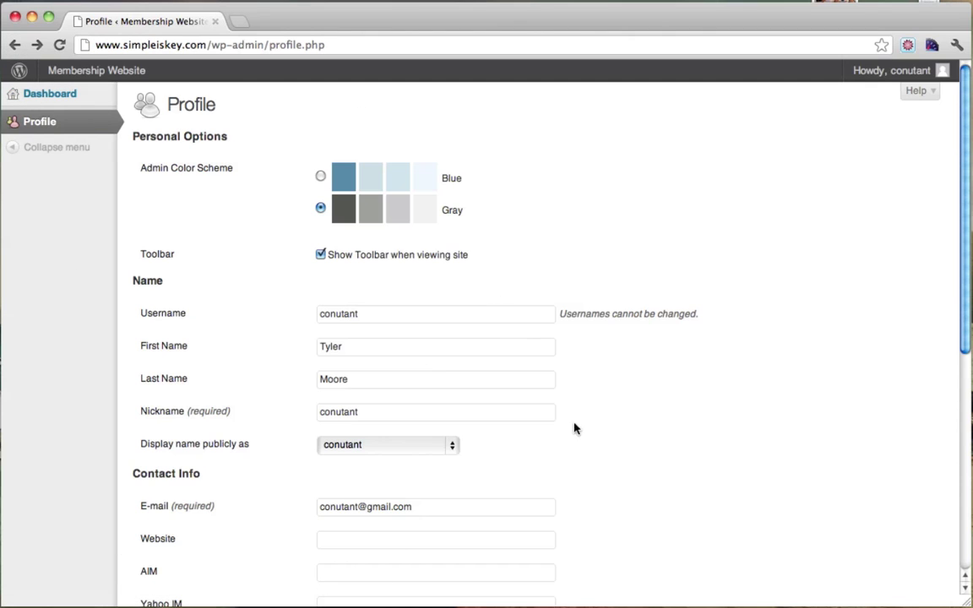
pyautogui.scroll(-10, 480, 194)
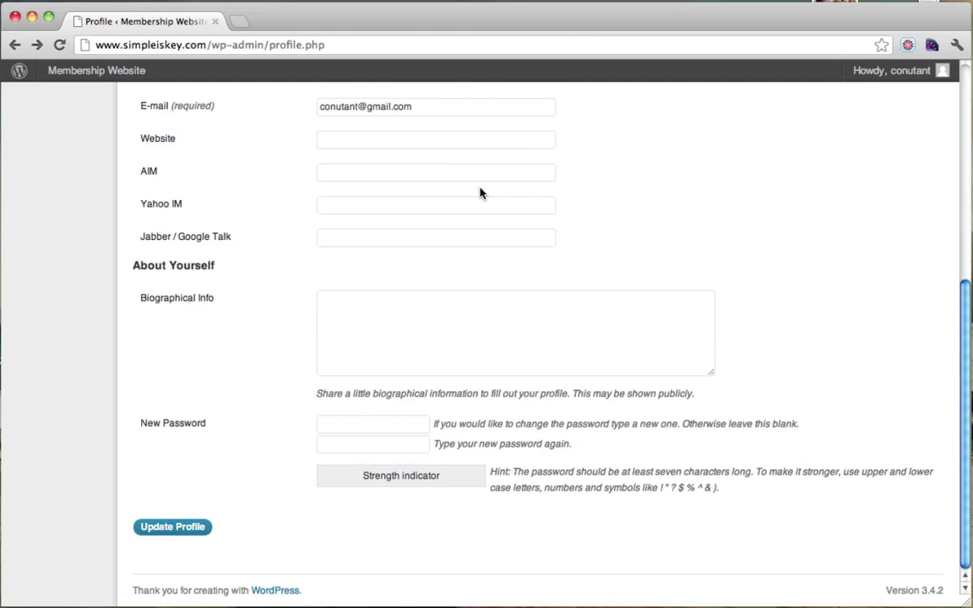
pyautogui.scroll(7, 401, 424)
pyautogui.scroll(-3, 561, 202)
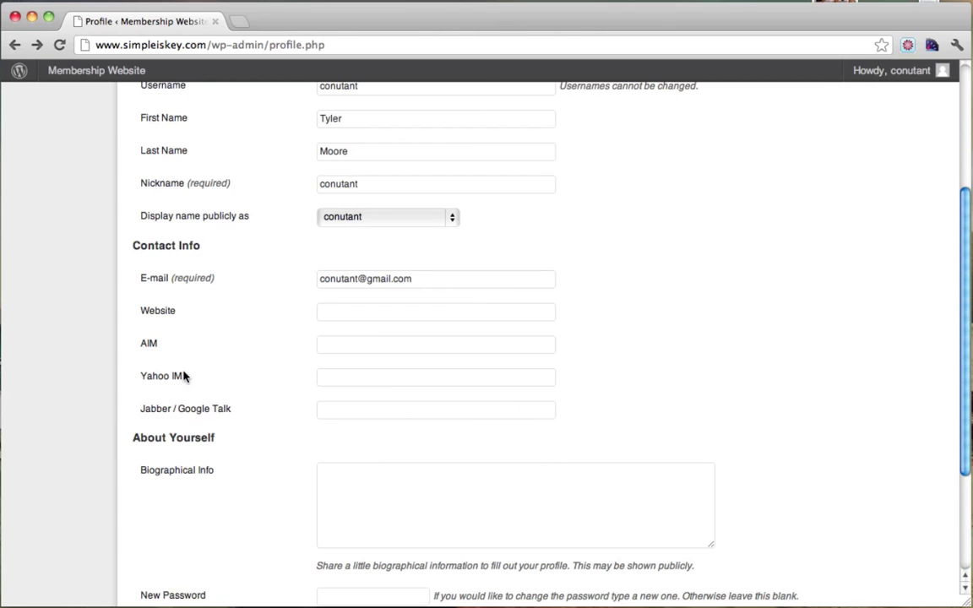
pyautogui.scroll(6, 185, 374)
pyautogui.click(14, 45)
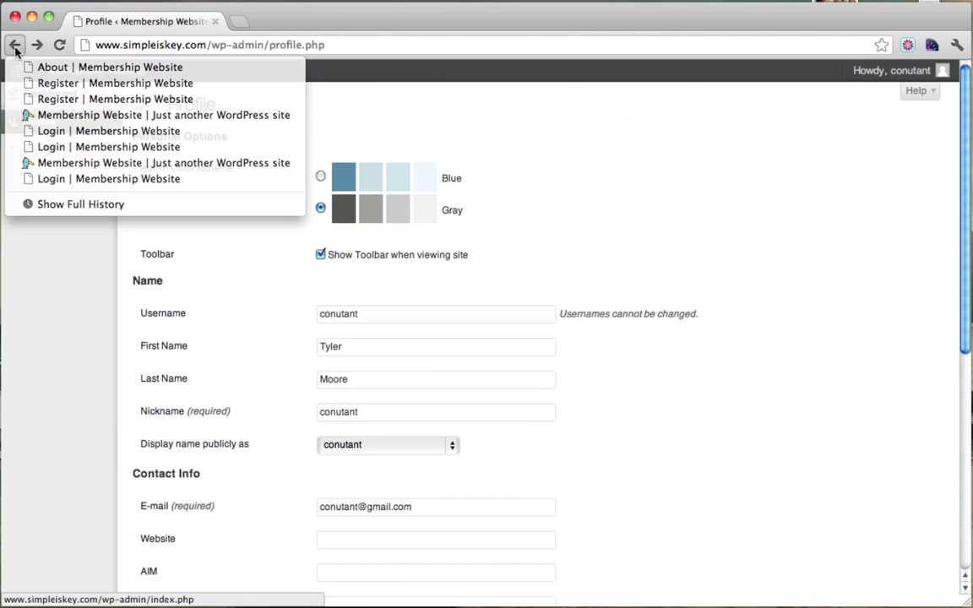
# Return to the site's home page and log the member out from the login menu
pyautogui.click(14, 47)
pyautogui.click(15, 47)
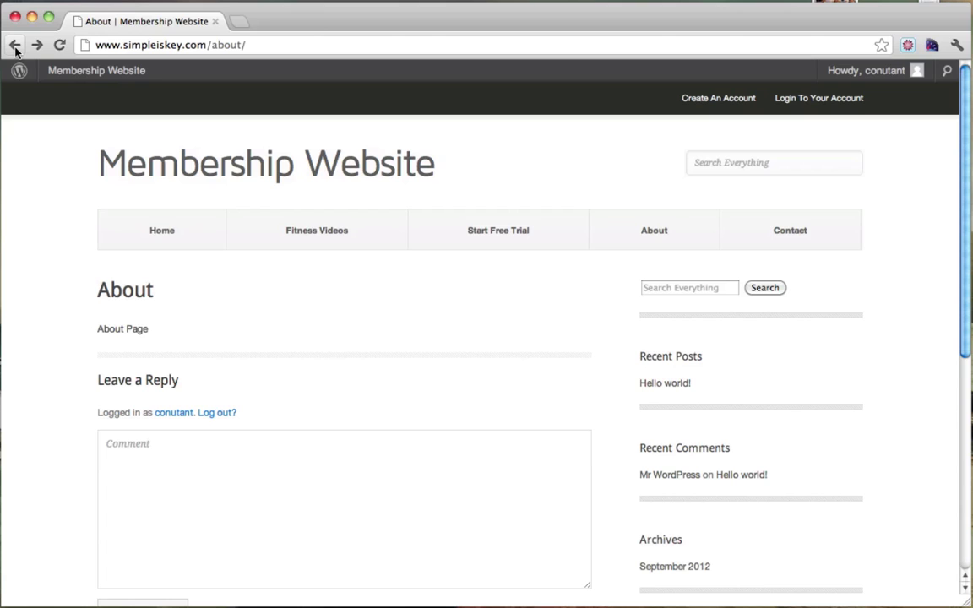
pyautogui.click(161, 240)
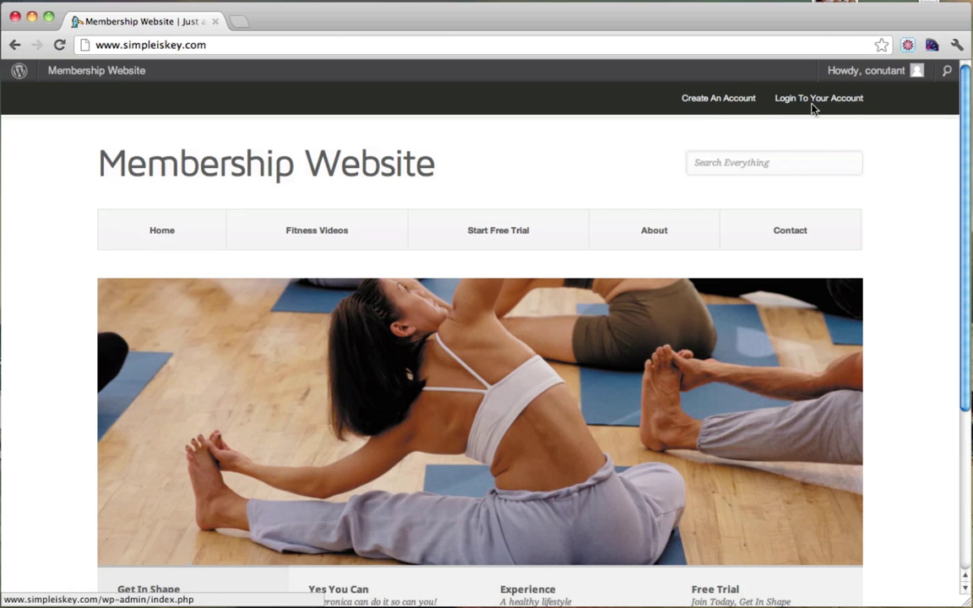
pyautogui.click(818, 103)
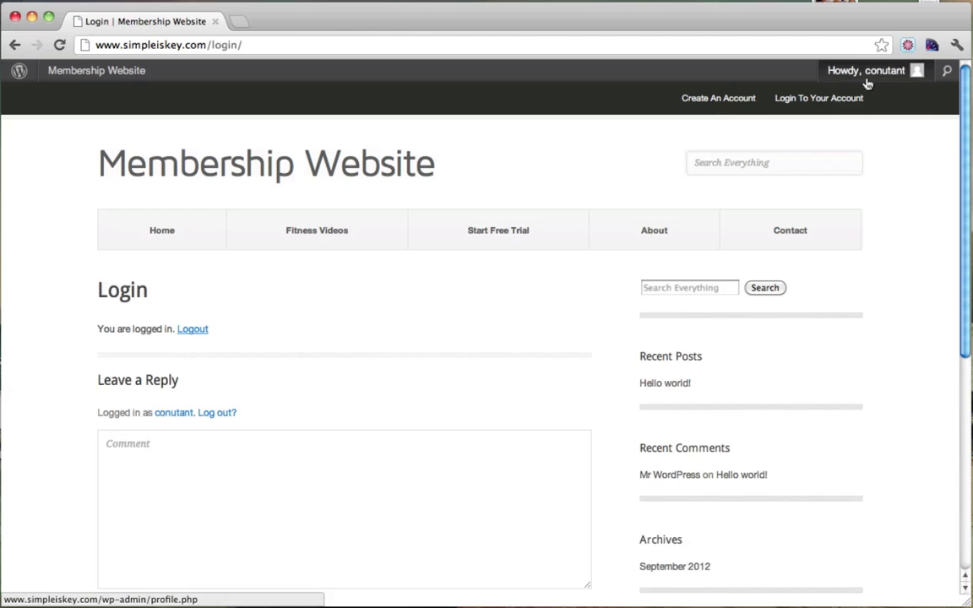
pyautogui.moveTo(866, 78)
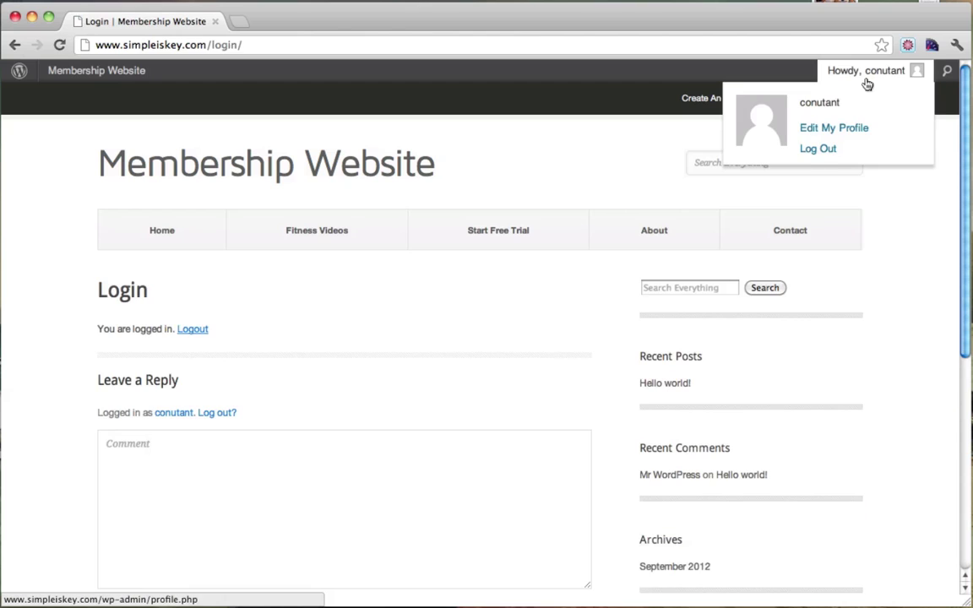
pyautogui.click(818, 152)
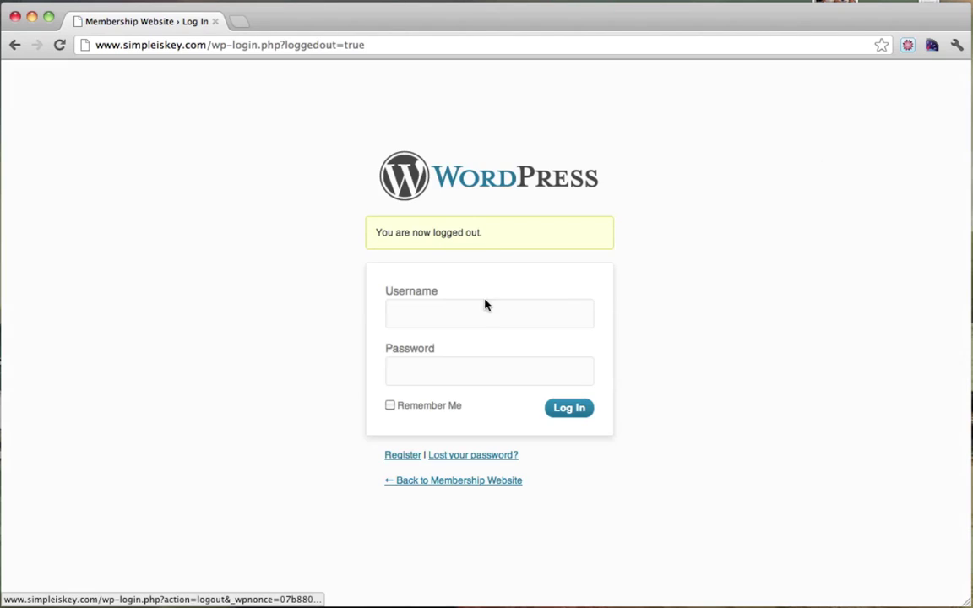
# Sign in with the administrator username and password, then visit the site's front page
pyautogui.click(430, 321)
pyautogui.write('admin')
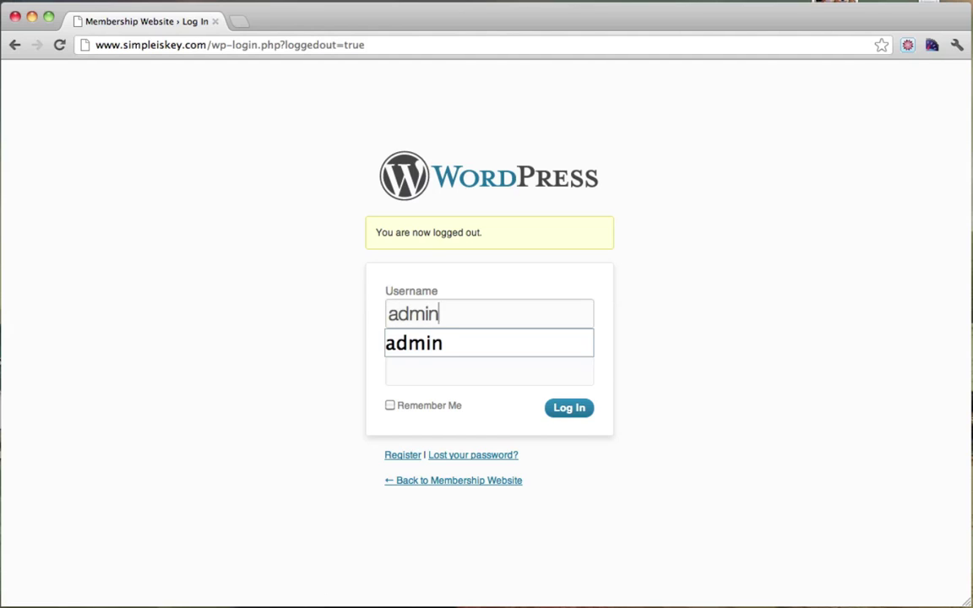
pyautogui.press('Tab')
pyautogui.write('••••')
pyautogui.press('BackSpace')
pyautogui.press('BackSpace')
pyautogui.press('BackSpace')
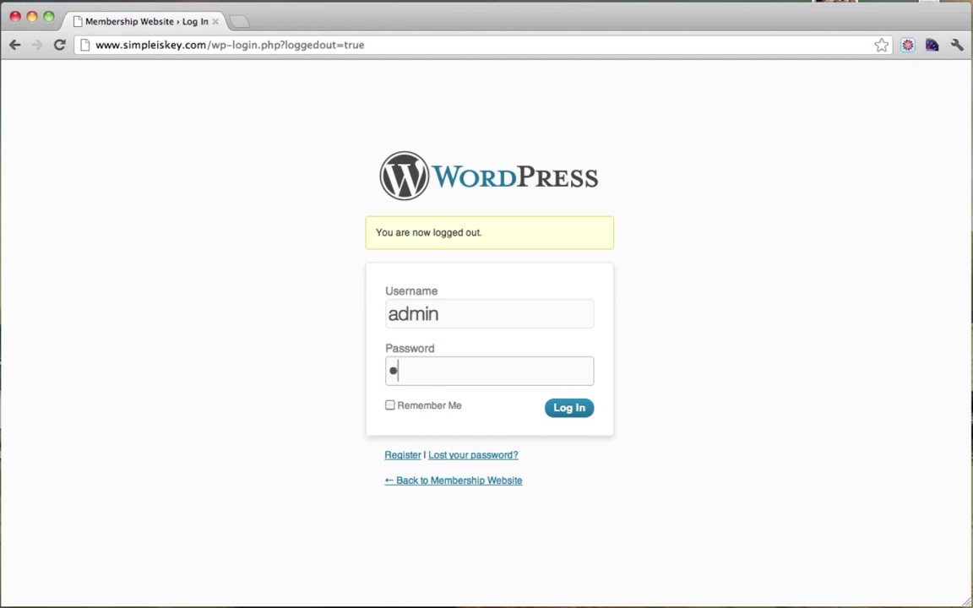
pyautogui.write('••••••••••')
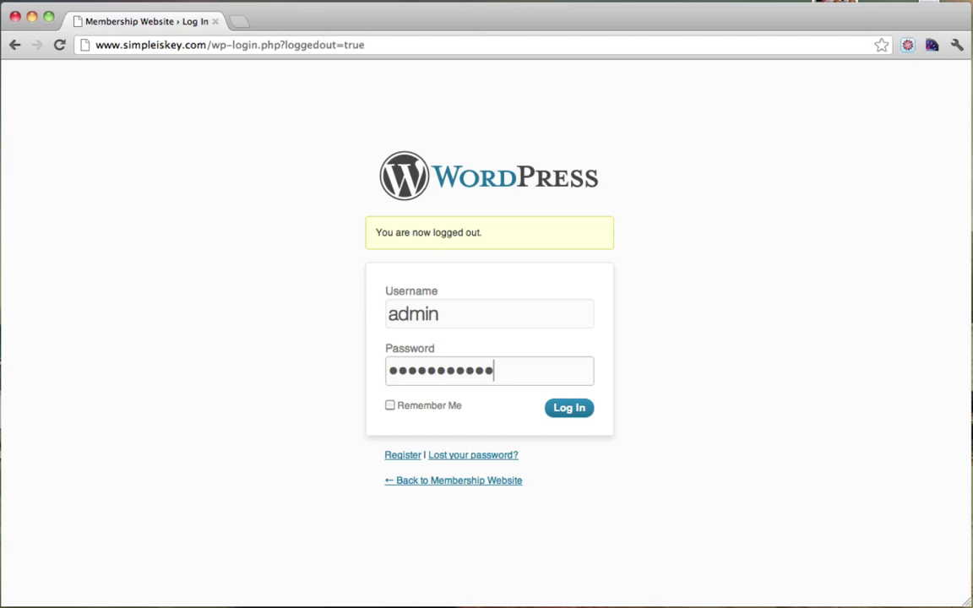
pyautogui.press('Return')
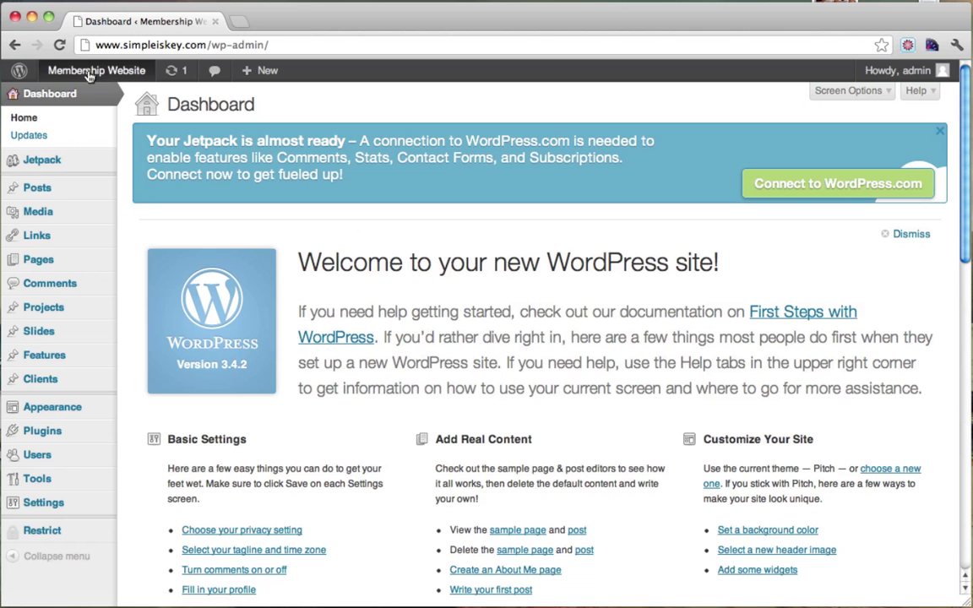
pyautogui.moveTo(74, 73)
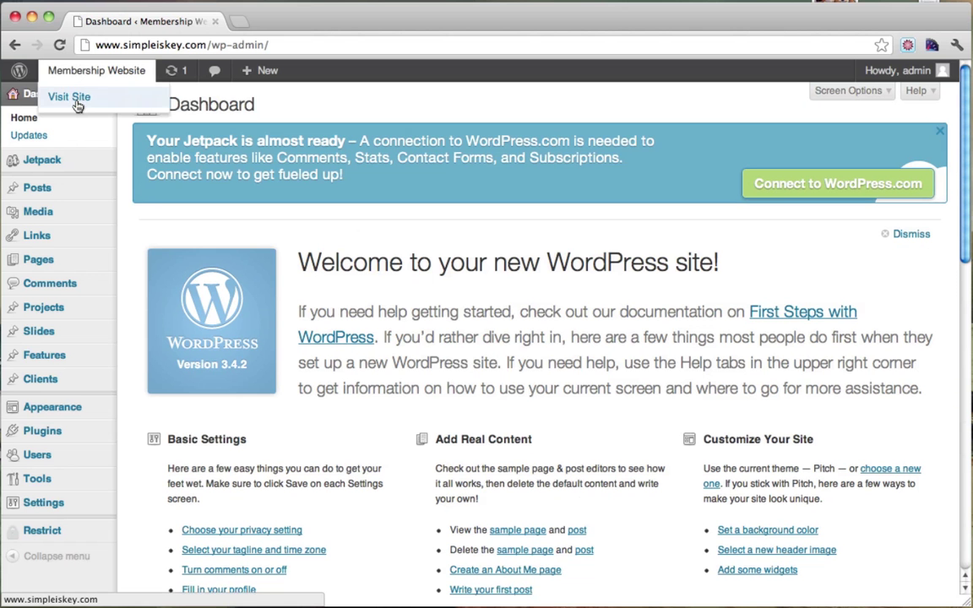
pyautogui.click(72, 97)
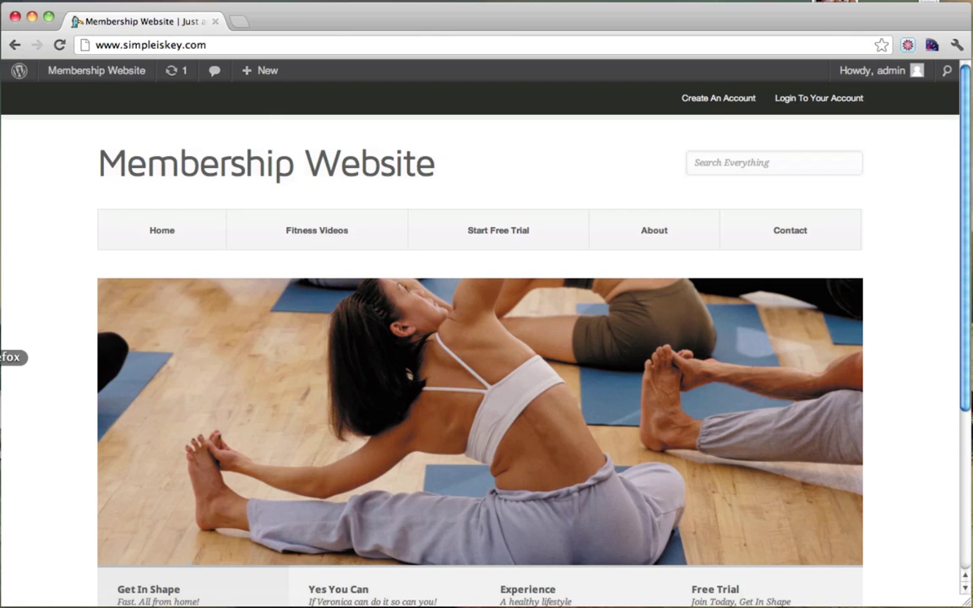
pyautogui.click(5, 357)
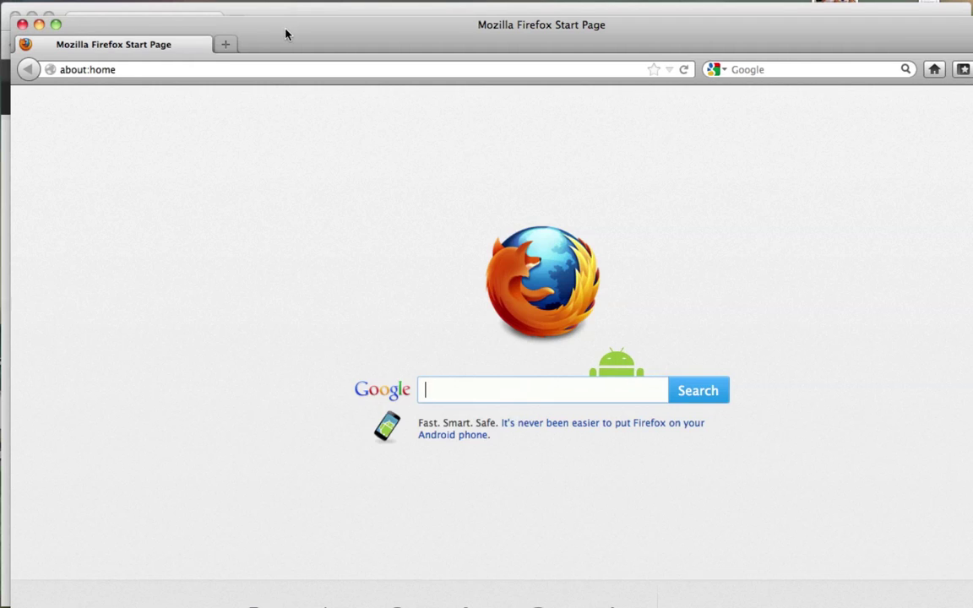
pyautogui.moveTo(285, 34); pyautogui.dragTo(275, 21)
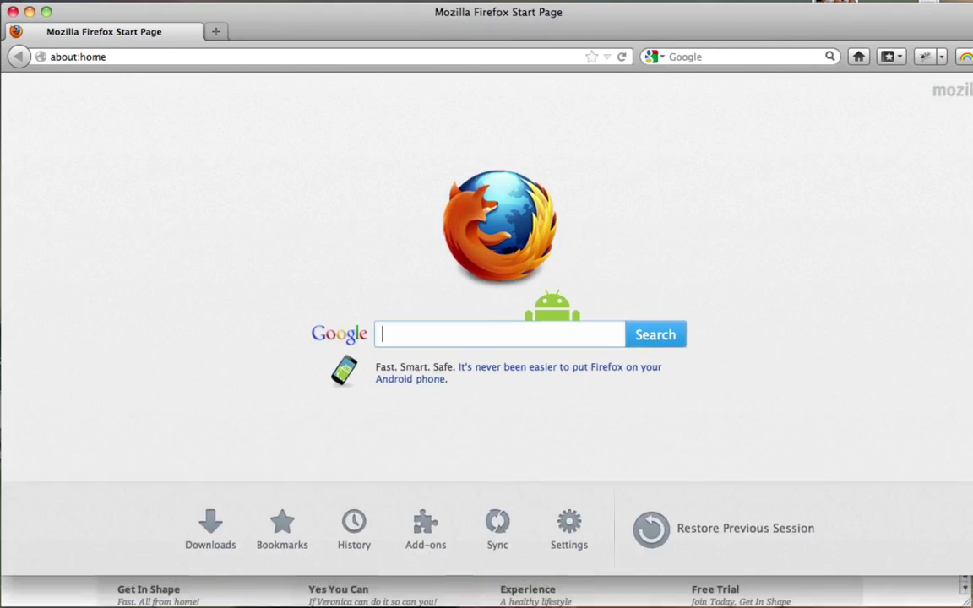
pyautogui.moveTo(972, 575); pyautogui.dragTo(970, 603)
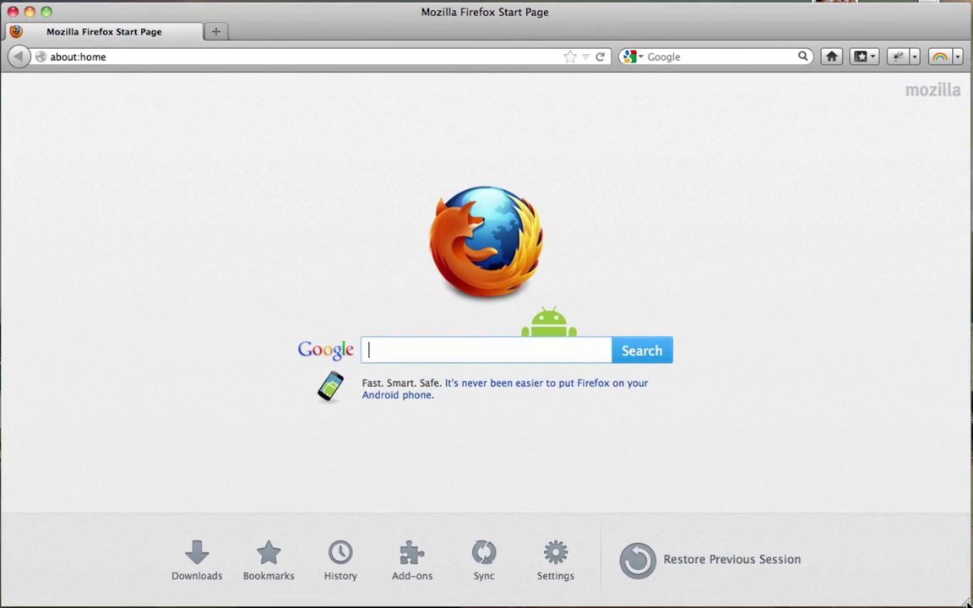
pyautogui.click(143, 59)
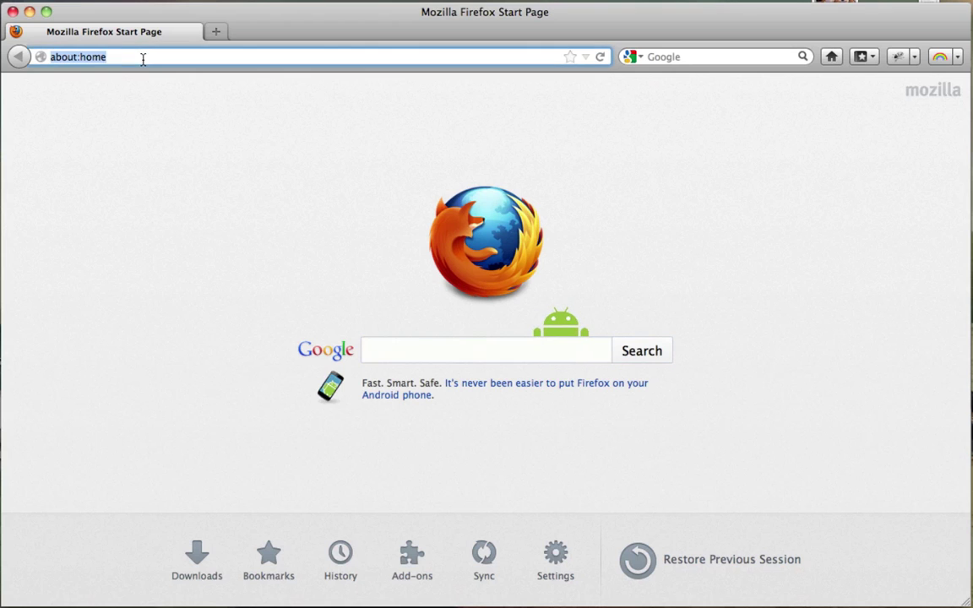
pyautogui.write('www.simpleiskey.com')
pyautogui.press('Return')
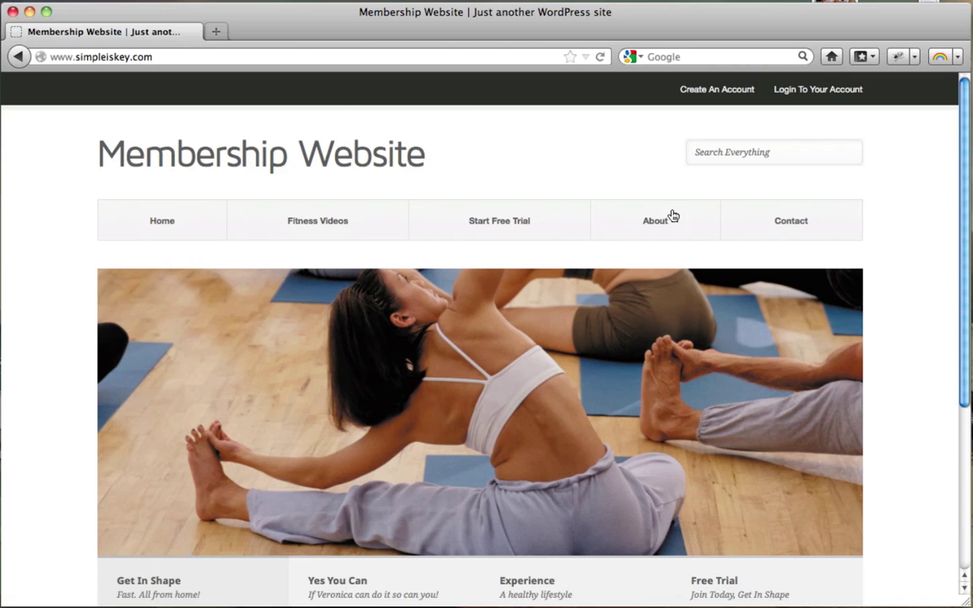
pyautogui.click(654, 226)
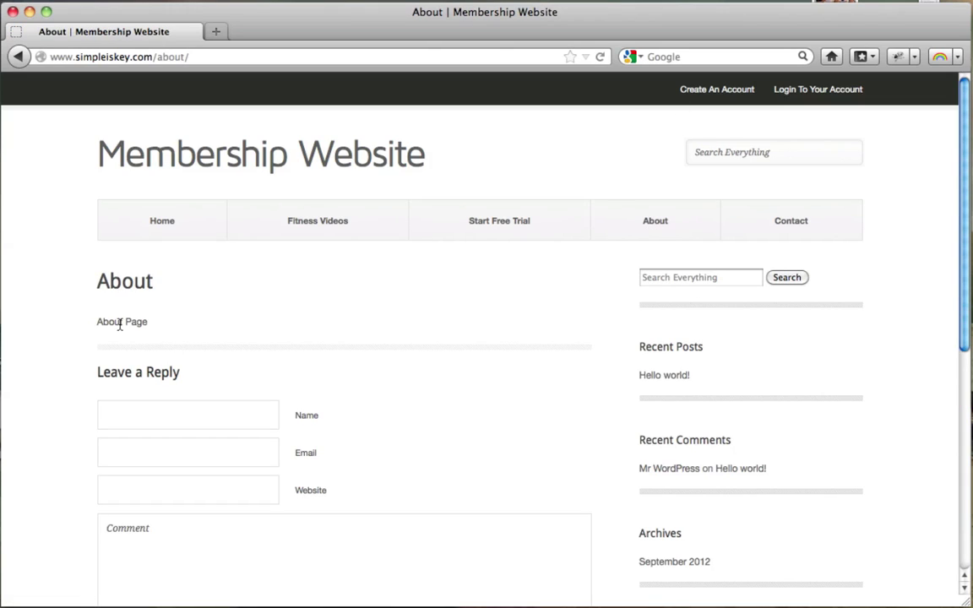
pyautogui.moveTo(95, 326); pyautogui.dragTo(155, 326)
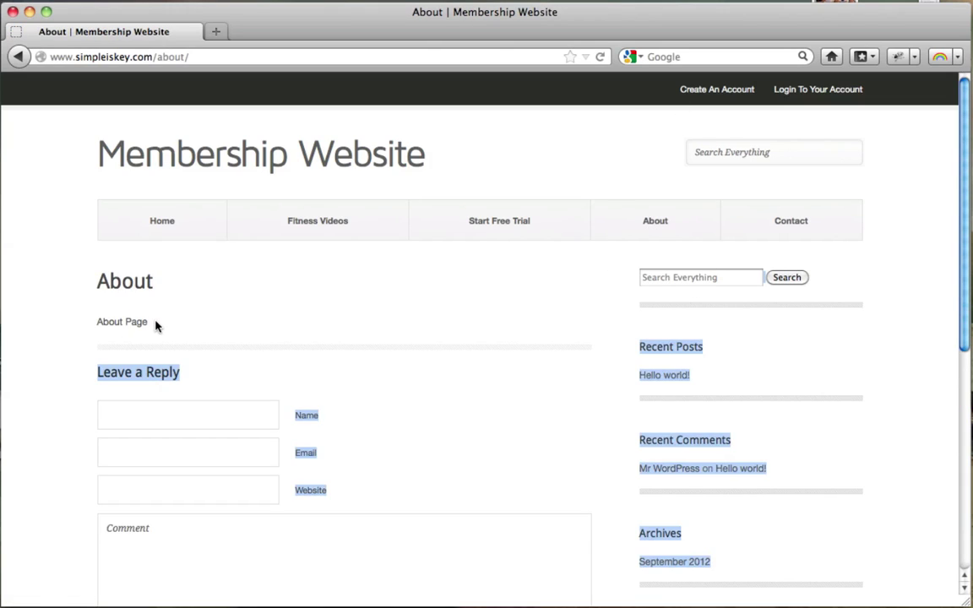
pyautogui.click(155, 326)
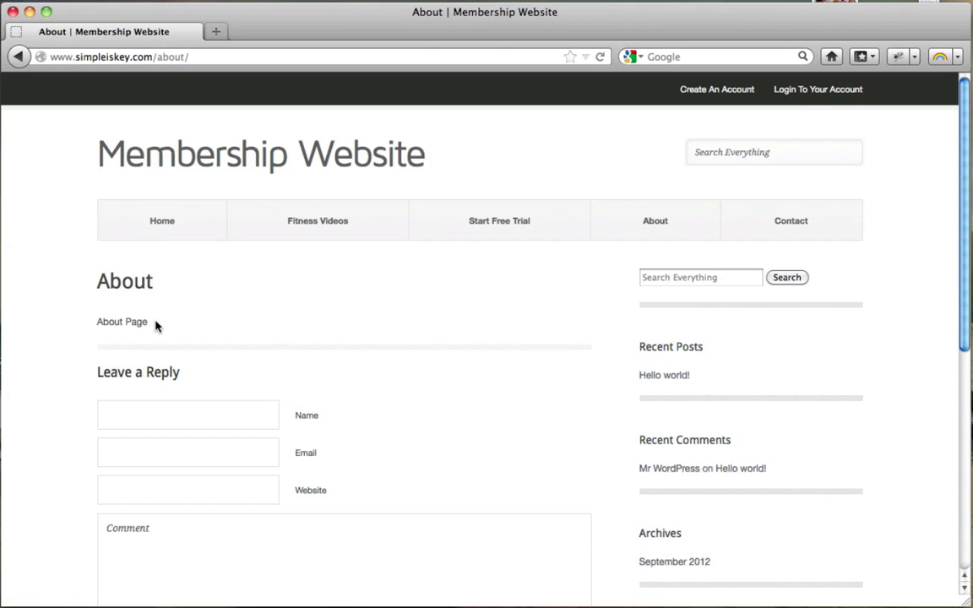
pyautogui.click(30, 11)
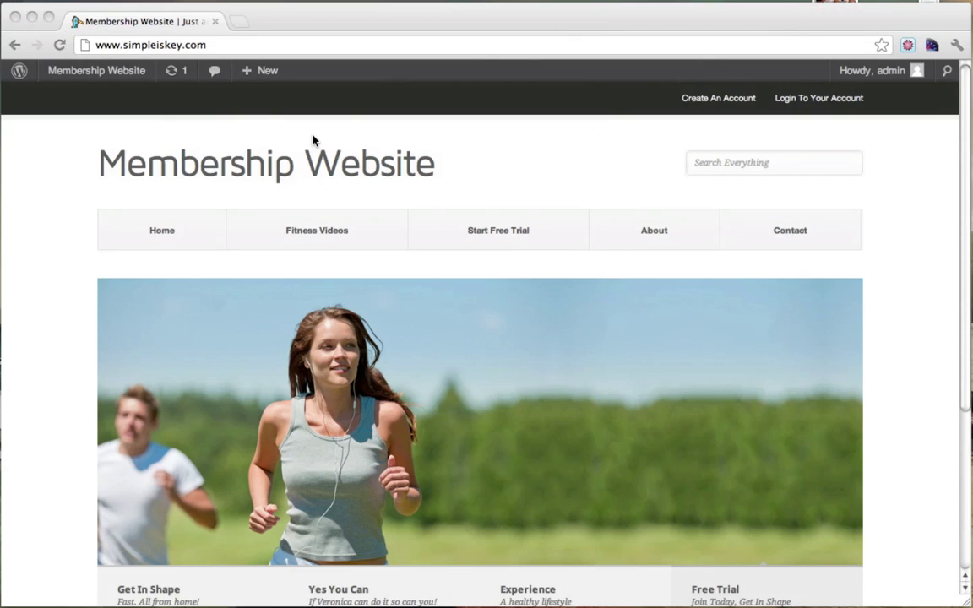
# Open the About page editor and replace its text with 'RESTRICTED CONTENT!!!'
pyautogui.click(550, 187)
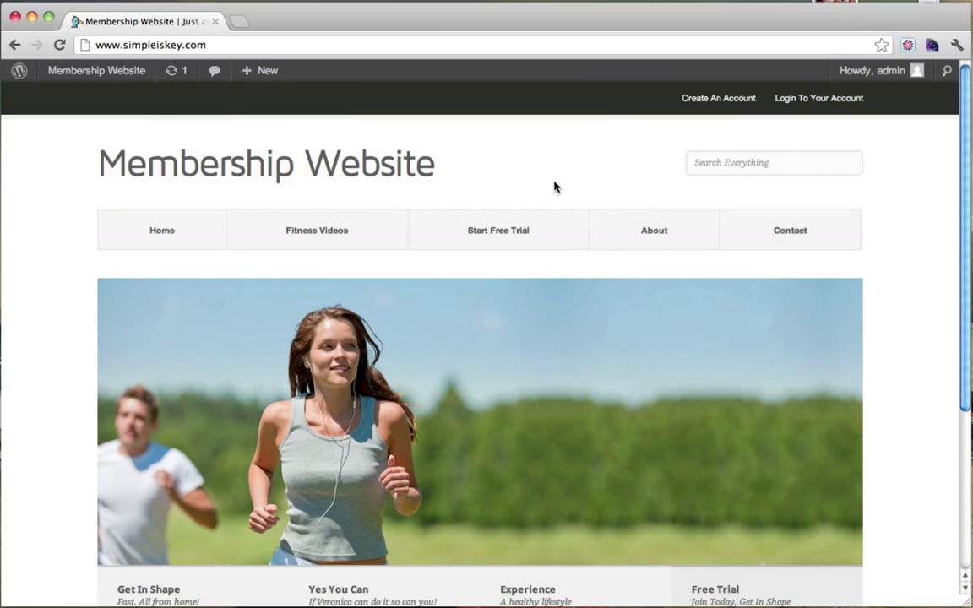
pyautogui.click(654, 236)
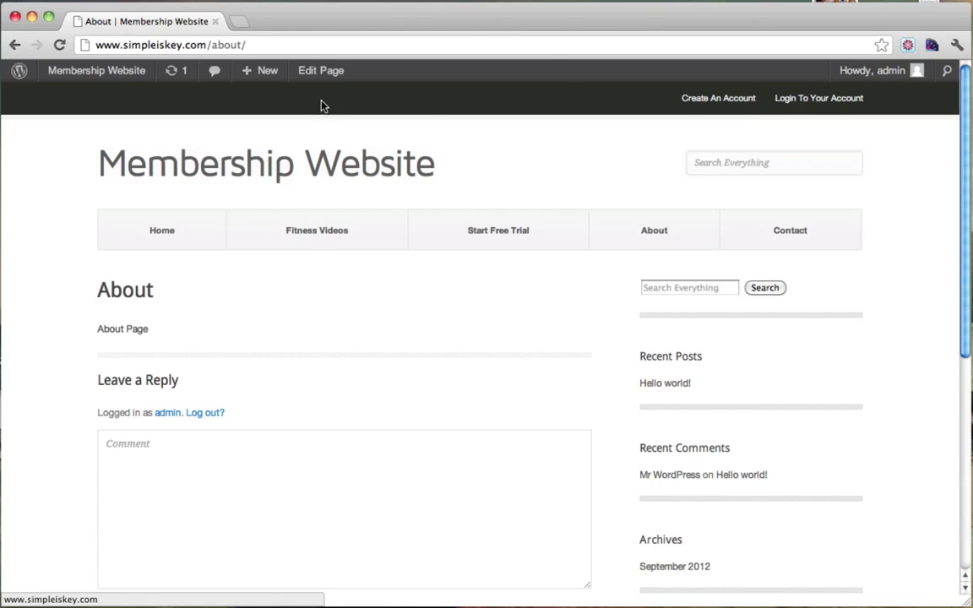
pyautogui.click(318, 76)
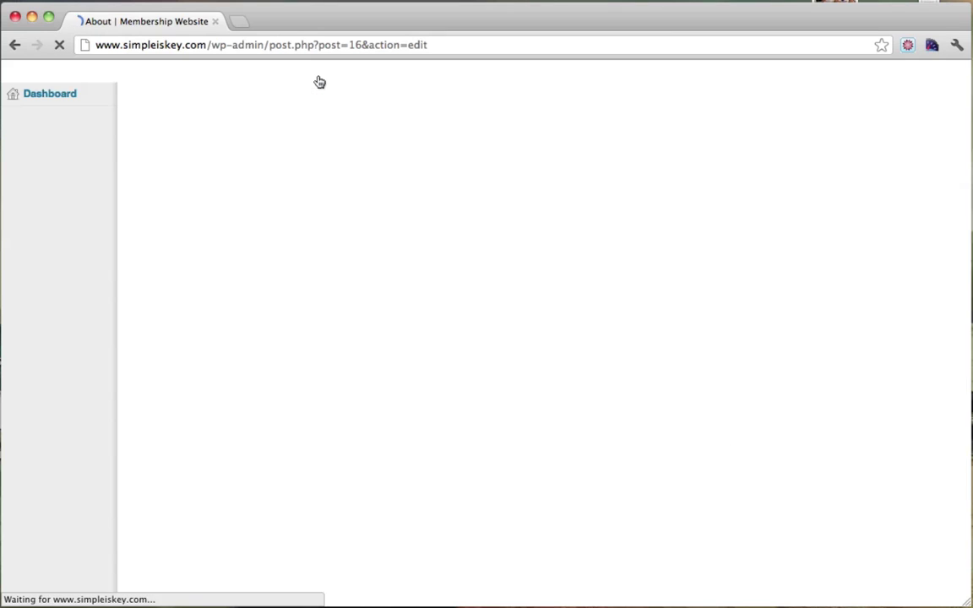
pyautogui.press('super+a')
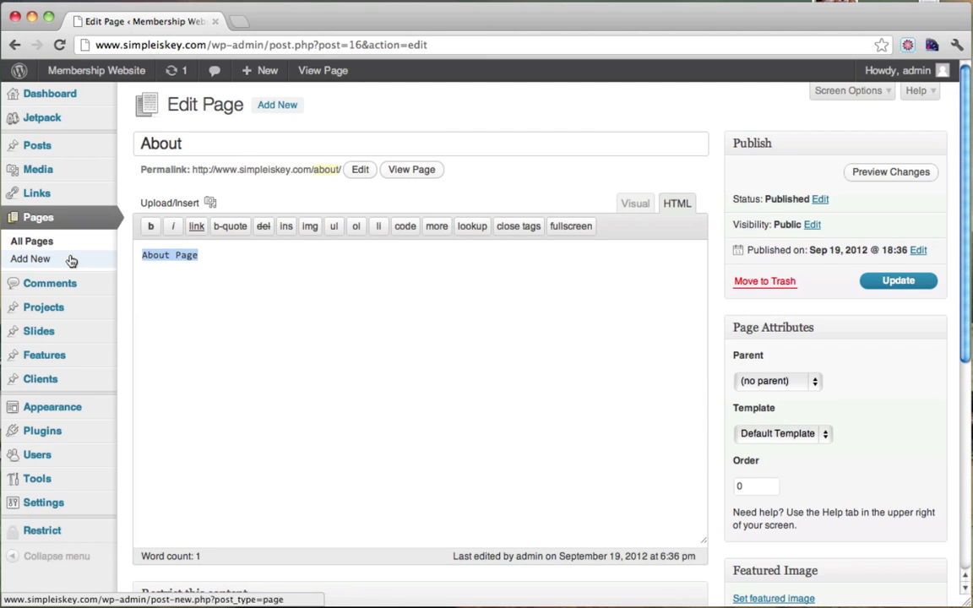
pyautogui.write('RESTRICTED CONTENT!!!')
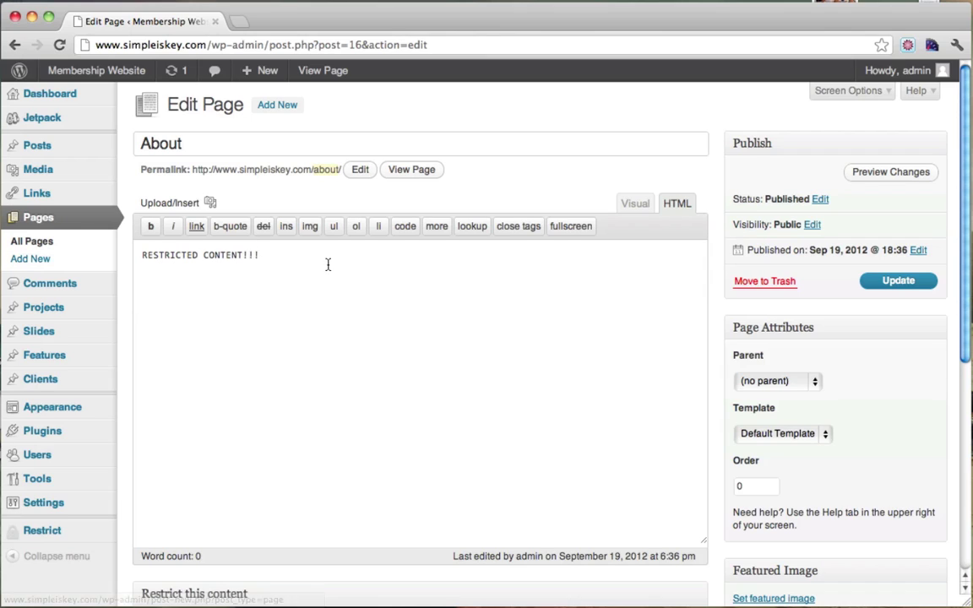
# Format 'RESTRICTED CONTENT!!!' as Heading 1 in the Visual editor and update the page
pyautogui.moveTo(328, 265); pyautogui.dragTo(92, 247)
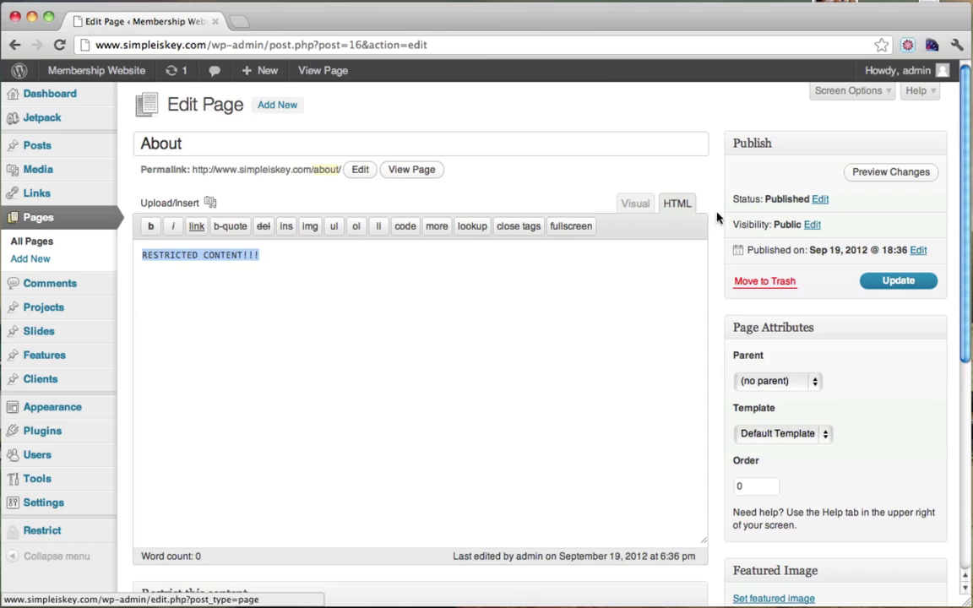
pyautogui.click(634, 204)
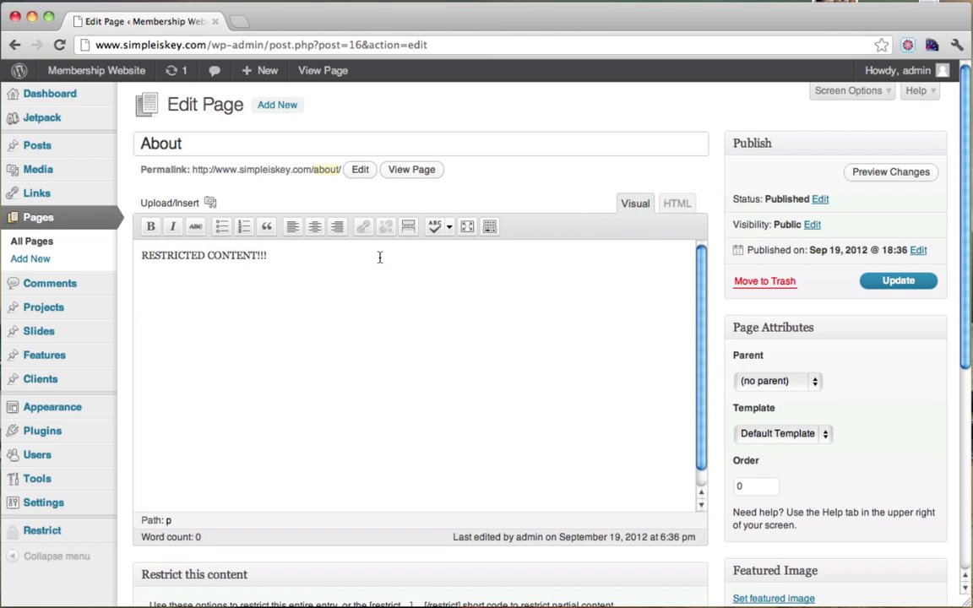
pyautogui.moveTo(379, 258); pyautogui.dragTo(109, 254)
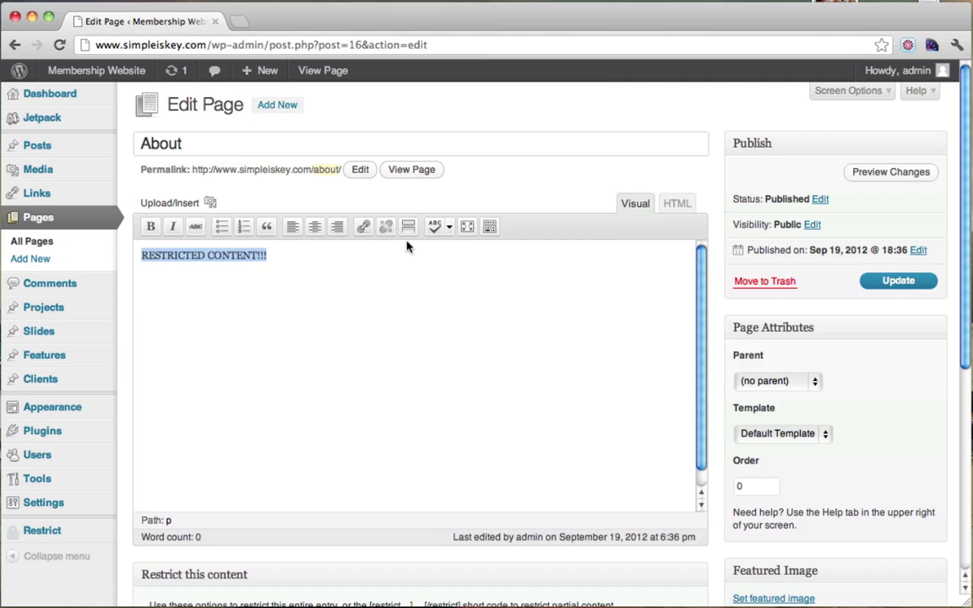
pyautogui.click(490, 226)
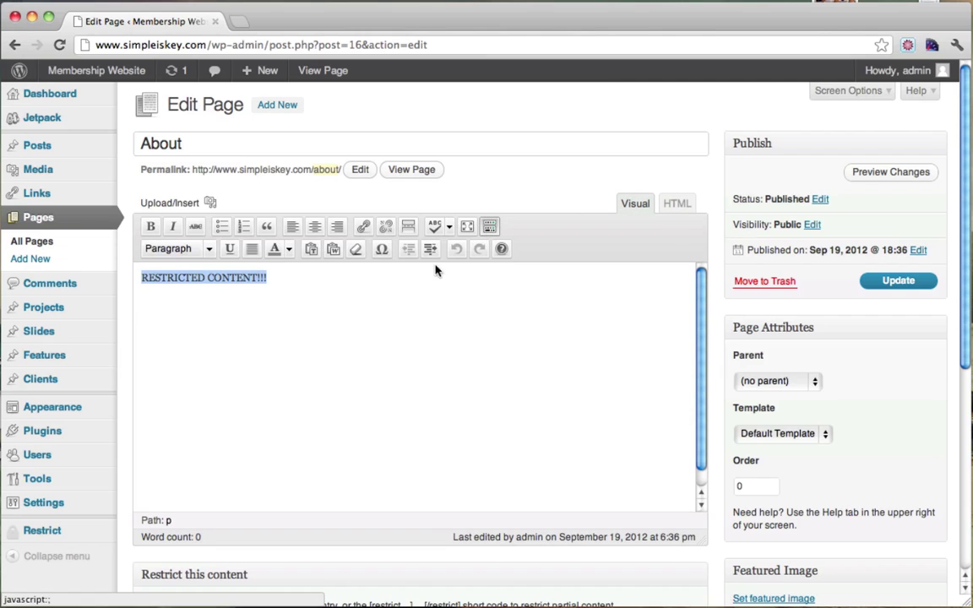
pyautogui.click(208, 249)
pyautogui.click(200, 343)
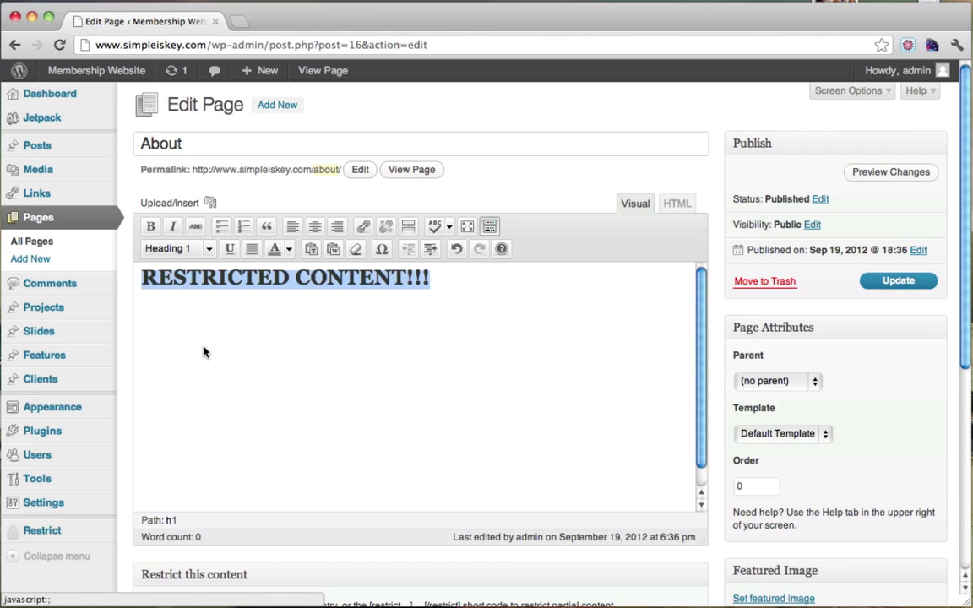
pyautogui.click(503, 344)
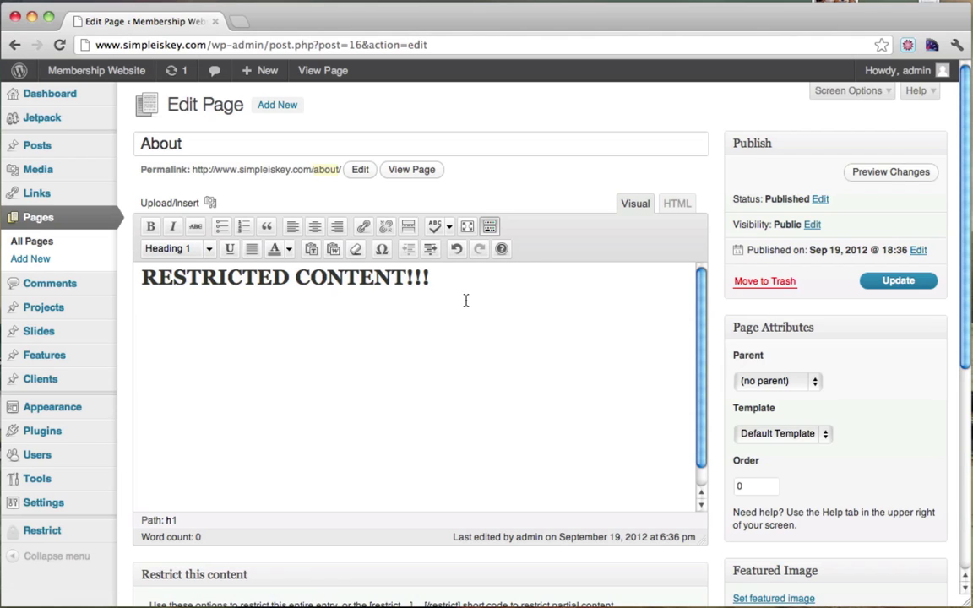
pyautogui.click(898, 283)
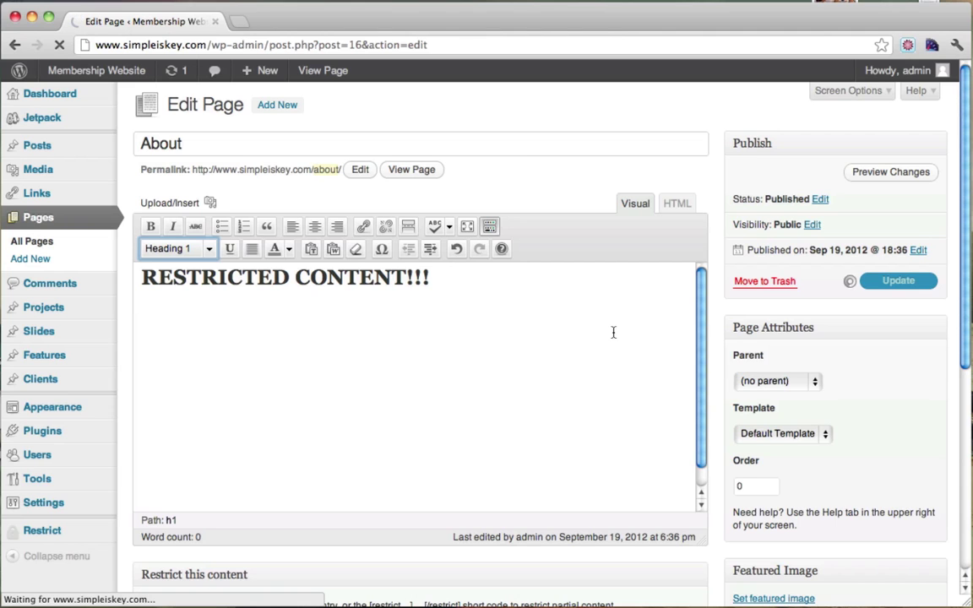
pyautogui.click(32, 18)
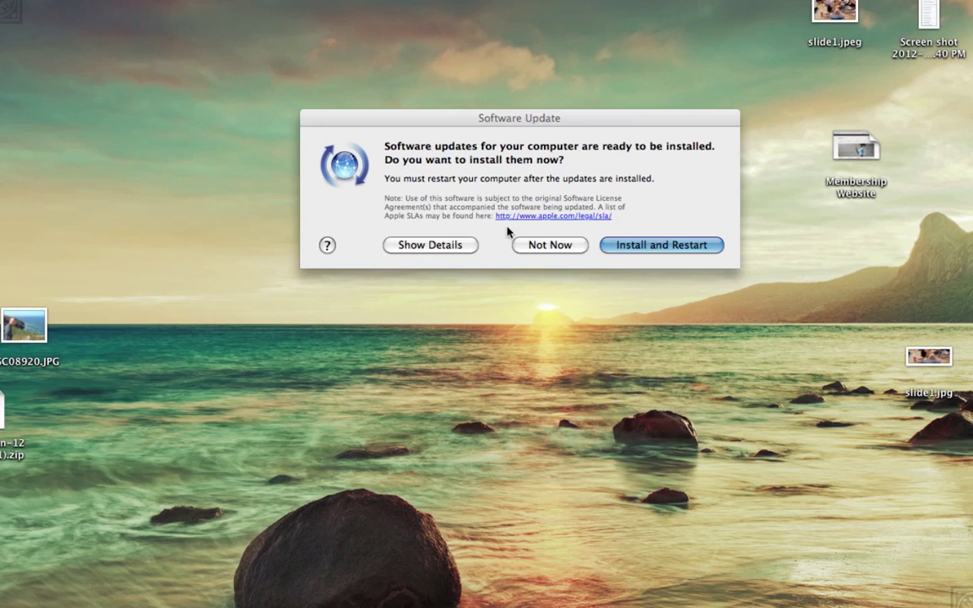
# Dismiss the update prompt and reload the About page in Firefox to check the RESTRICTED CONTENT!!! heading
pyautogui.click(550, 245)
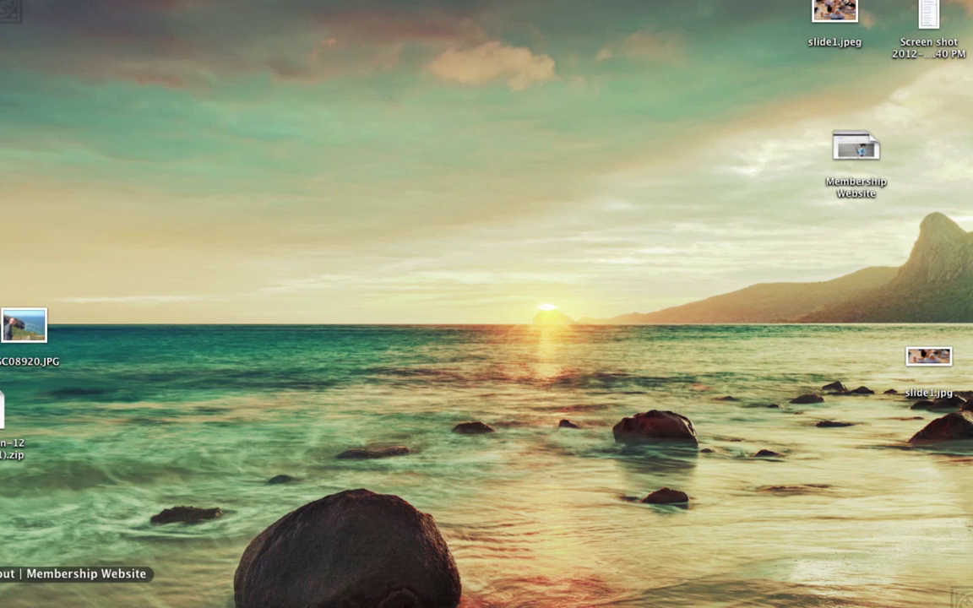
pyautogui.click(2, 517)
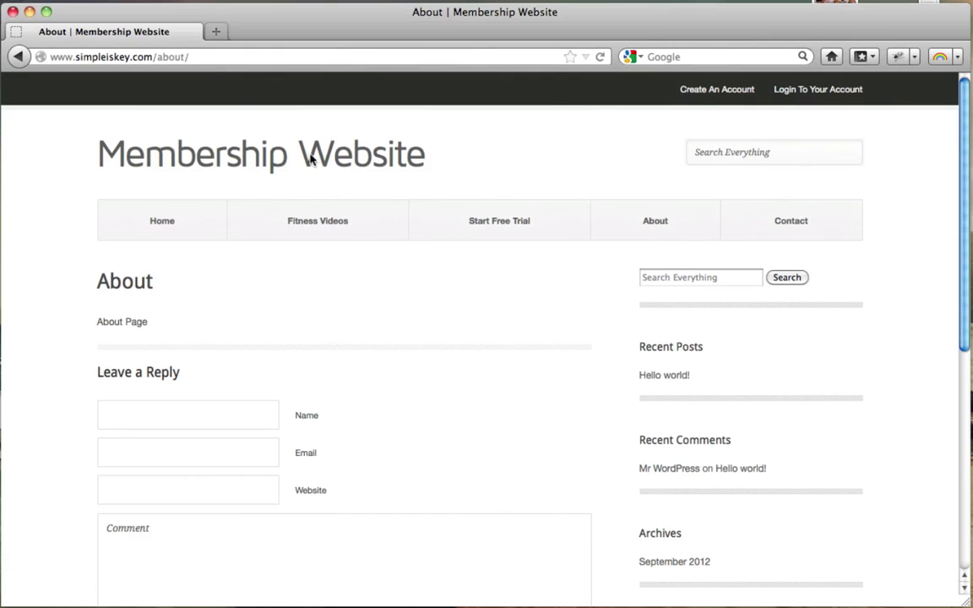
pyautogui.click(250, 57)
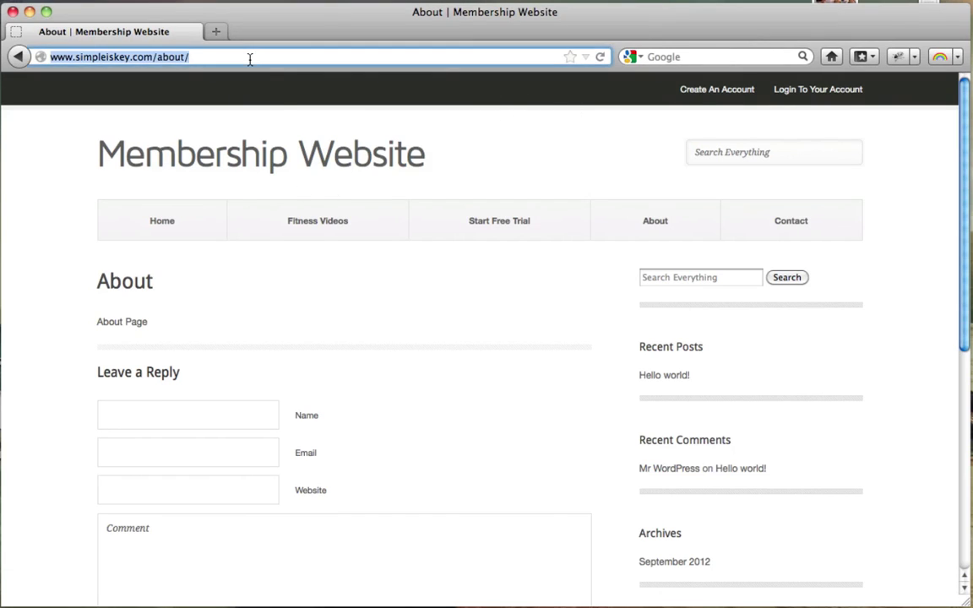
pyautogui.press('Return')
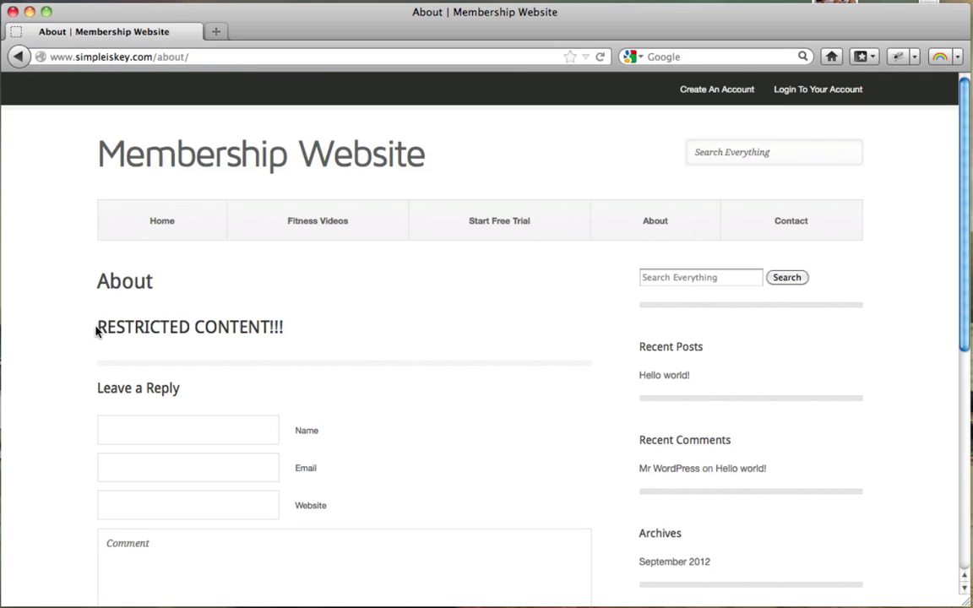
pyautogui.moveTo(96, 330); pyautogui.dragTo(225, 330)
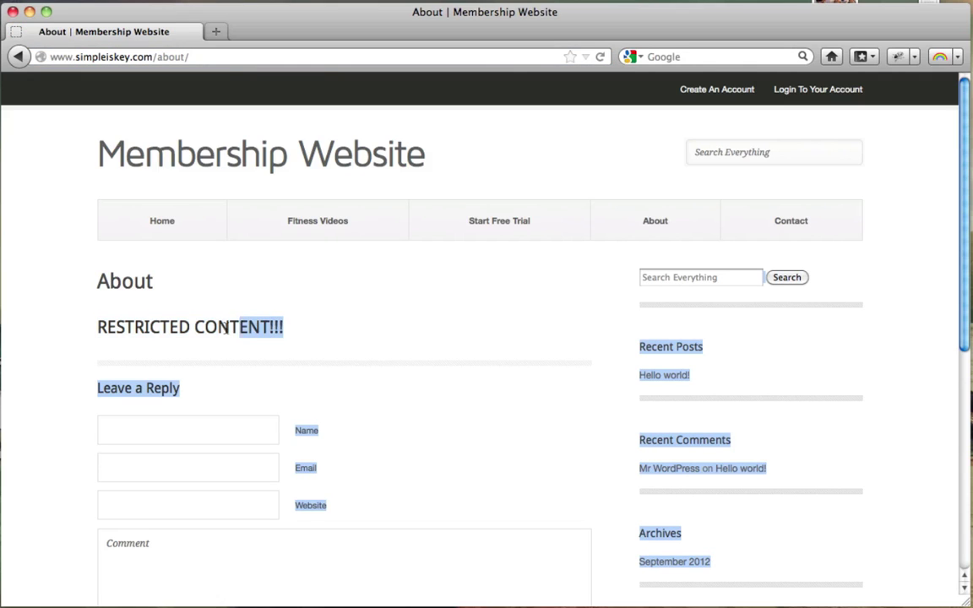
pyautogui.click(94, 325)
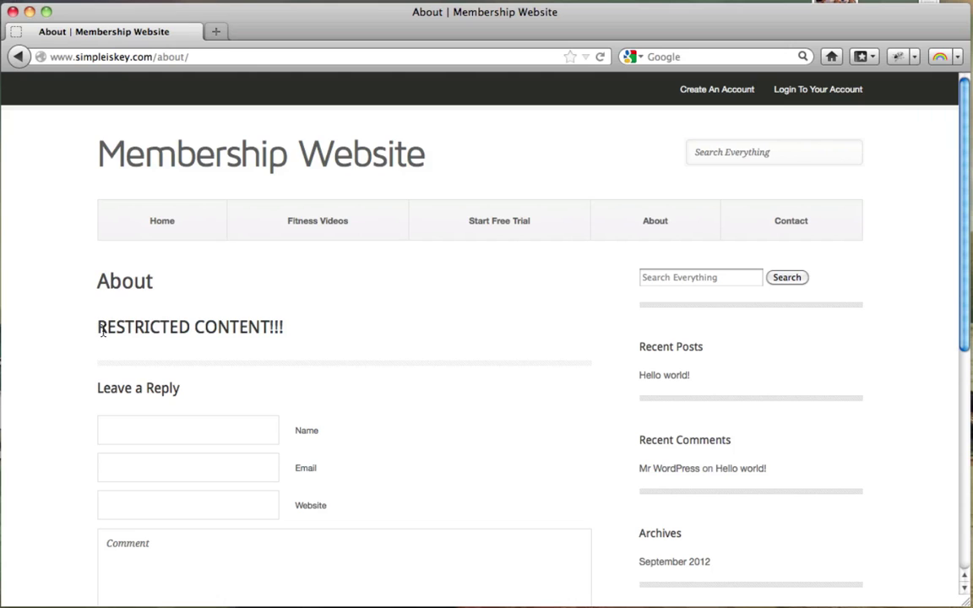
pyautogui.moveTo(101, 331); pyautogui.dragTo(283, 330)
pyautogui.click(277, 331)
# Back in the editor, save the About page again with its Paid Only restriction ticked
pyautogui.click(17, 587)
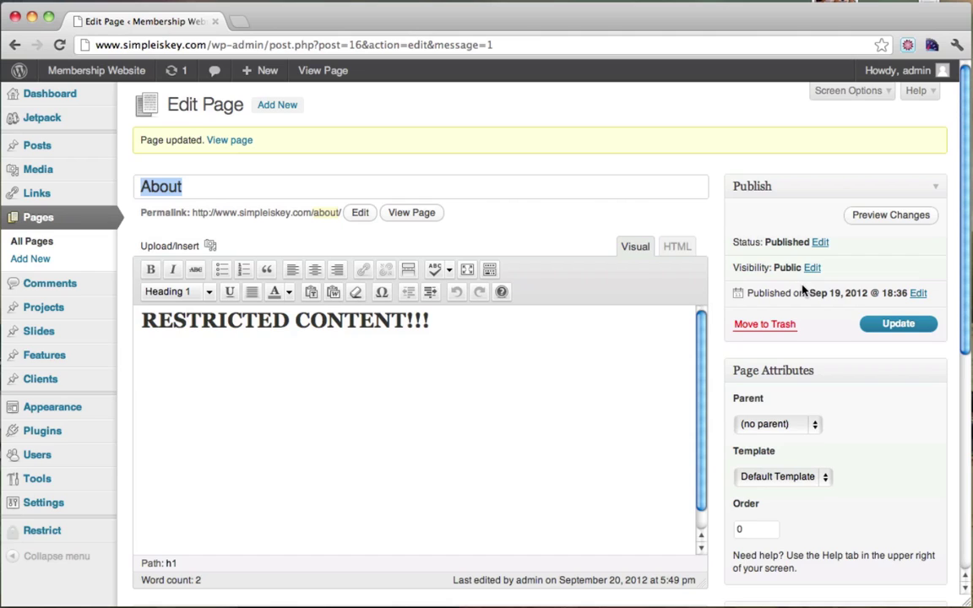
pyautogui.scroll(-10, 803, 290)
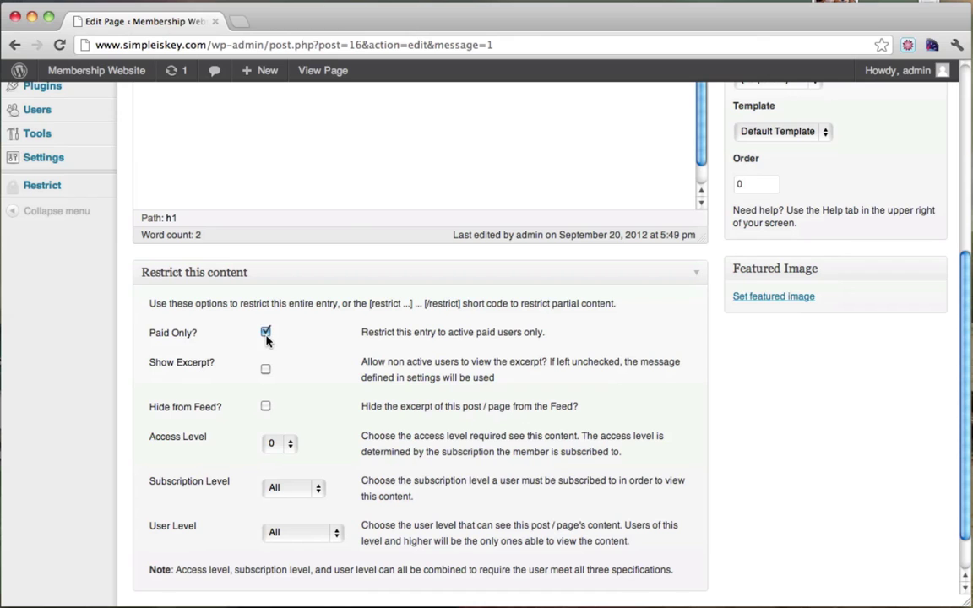
pyautogui.scroll(-1, 380, 359)
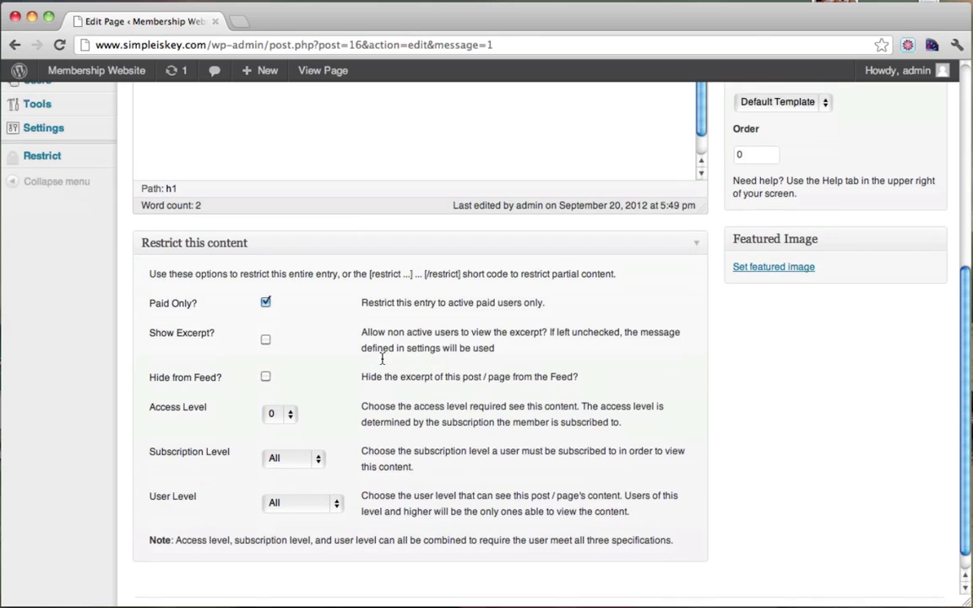
pyautogui.scroll(-1, 382, 359)
pyautogui.scroll(10, 382, 359)
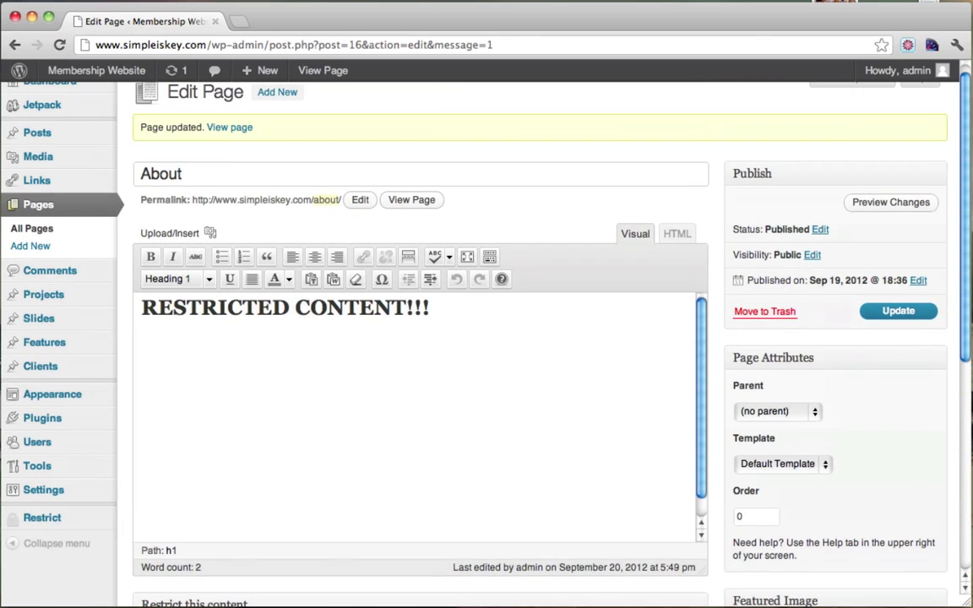
pyautogui.click(901, 318)
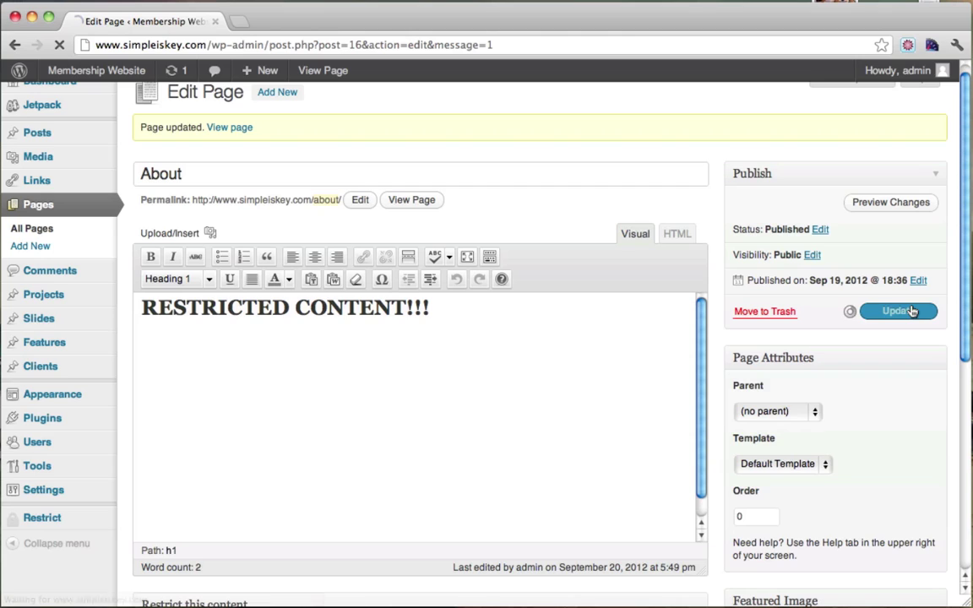
# Colour the RESTRICTED CONTENT!!! heading red and update the page
pyautogui.moveTo(432, 308); pyautogui.dragTo(139, 309)
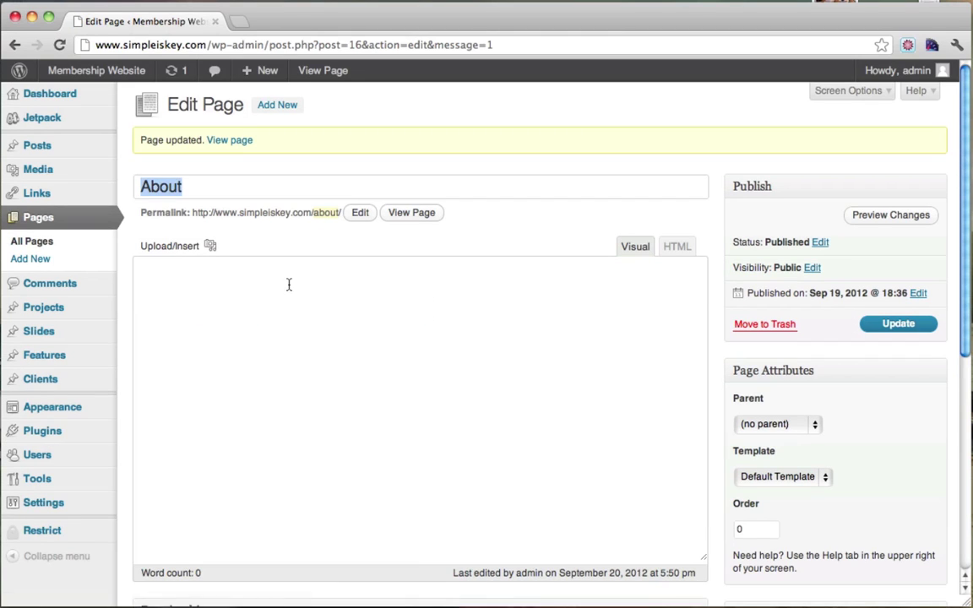
pyautogui.click(288, 291)
pyautogui.click(271, 336)
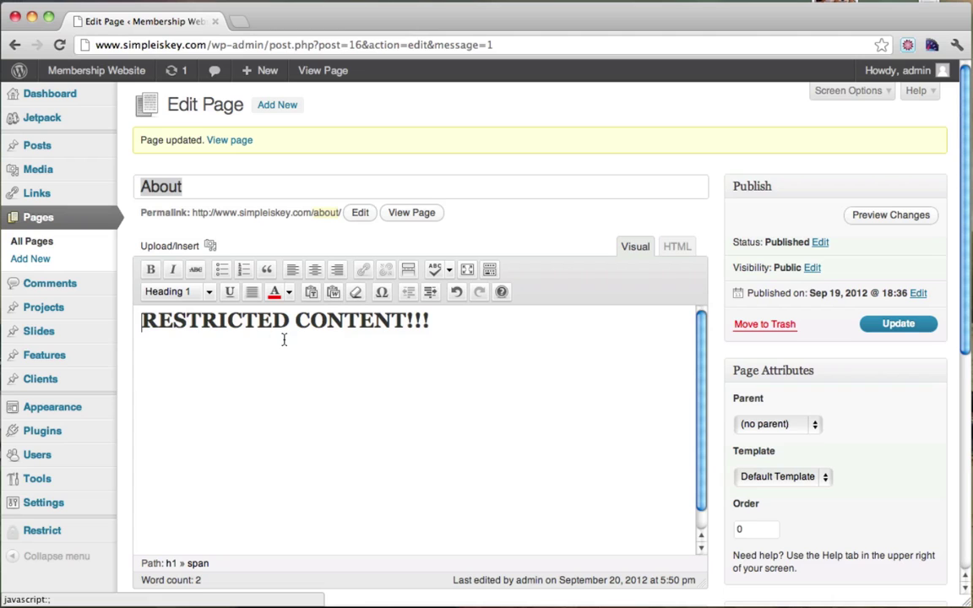
pyautogui.moveTo(433, 322); pyautogui.dragTo(85, 309)
pyautogui.click(898, 323)
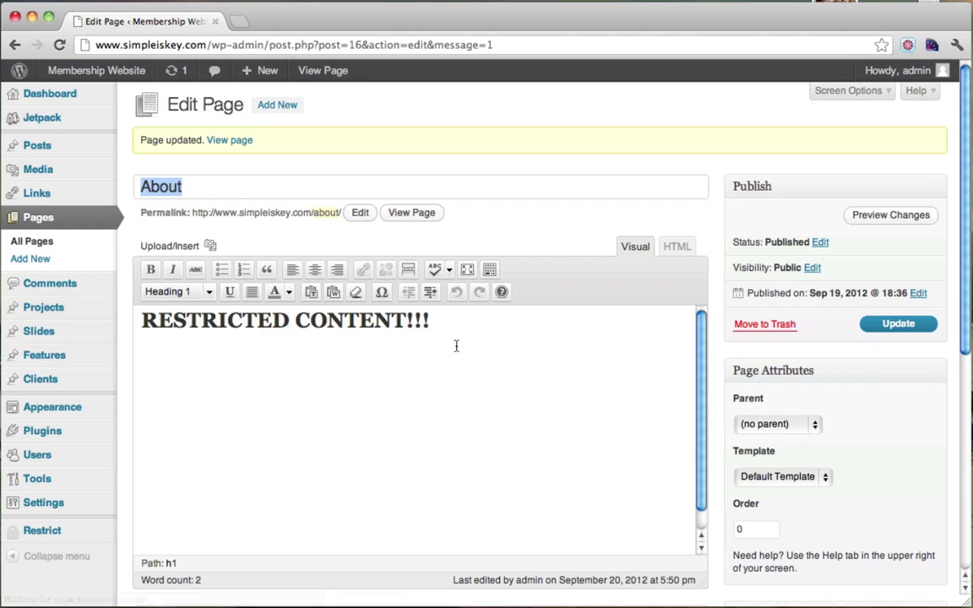
pyautogui.scroll(-10, 432, 307)
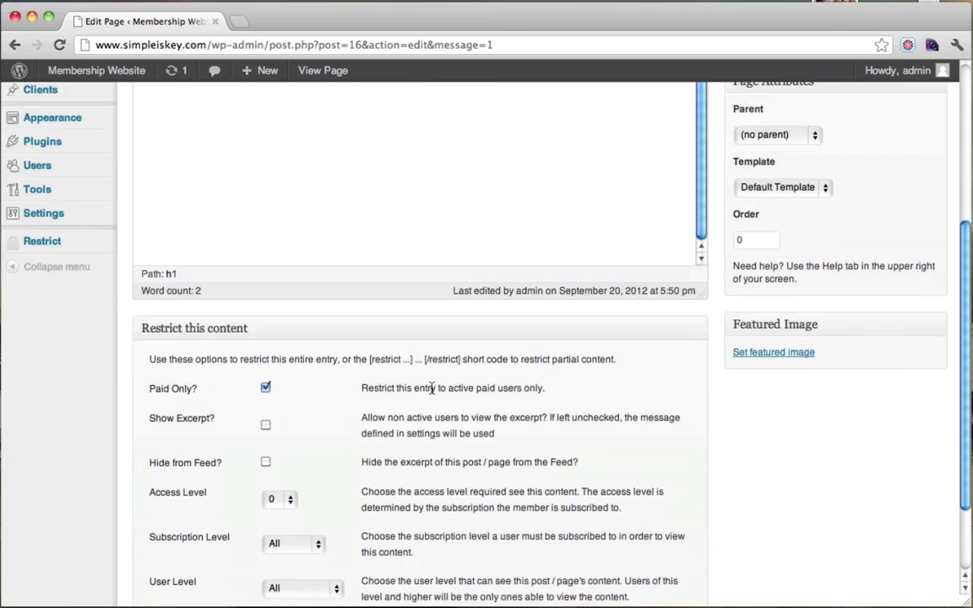
pyautogui.scroll(10, 380, 341)
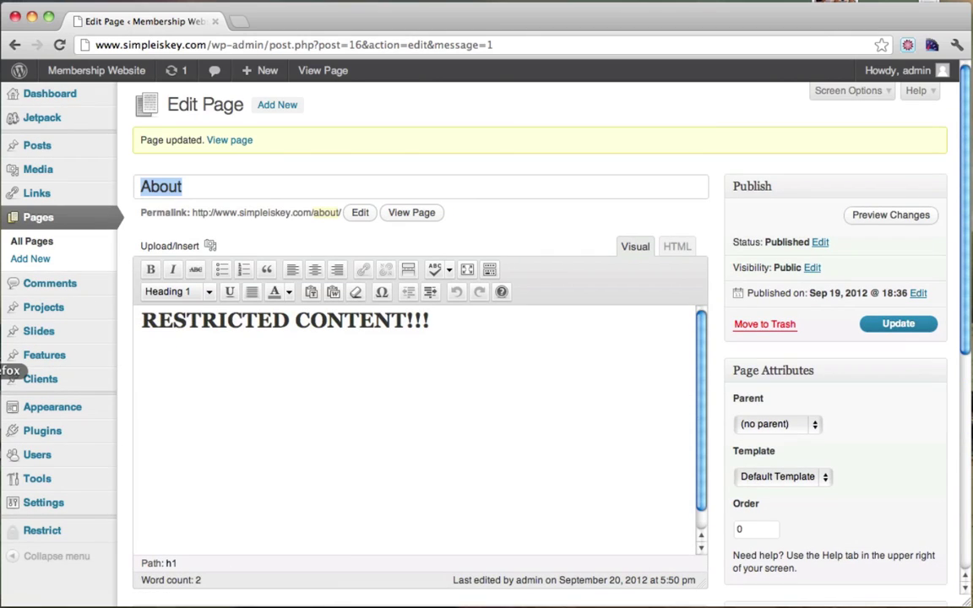
# Reload the About page as a logged-out visitor in Firefox, then set that window aside
pyautogui.click(2, 370)
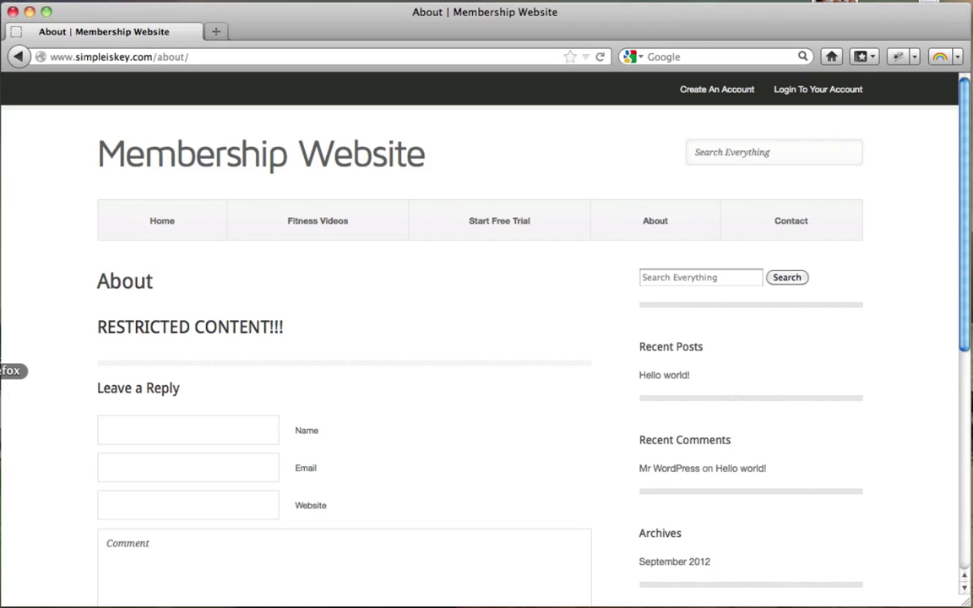
pyautogui.click(601, 58)
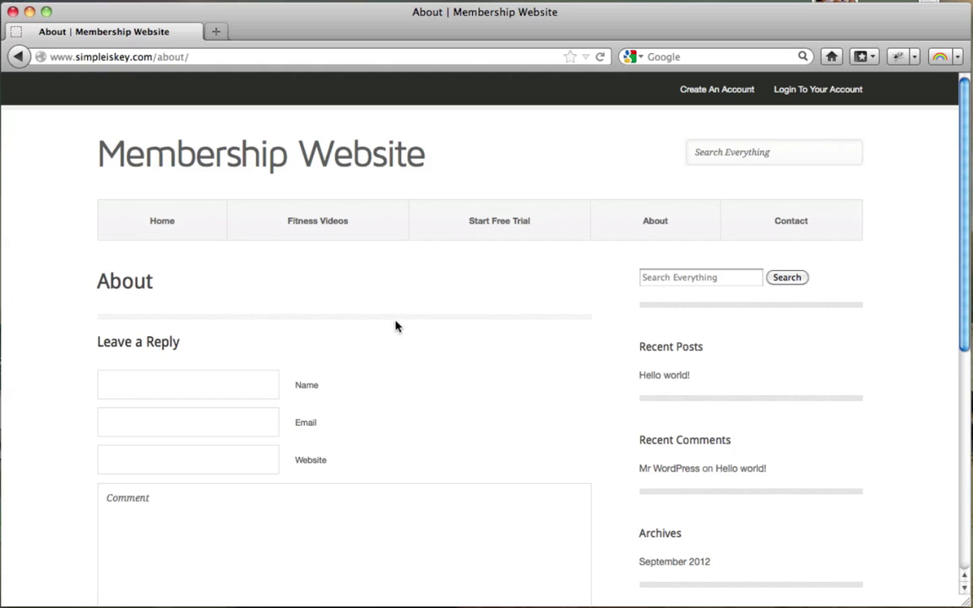
pyautogui.click(29, 11)
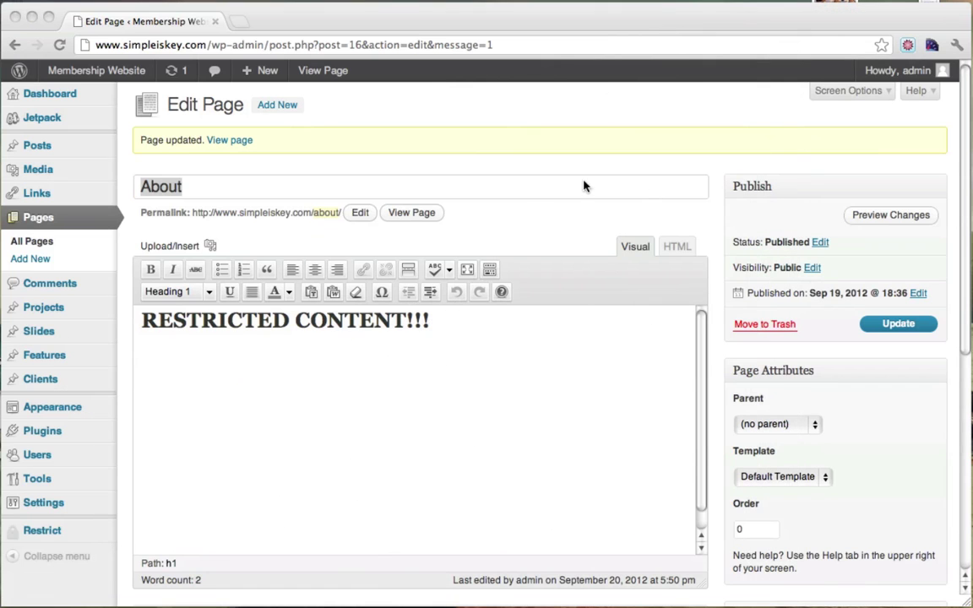
# Register the administrator for the Free plan and confirm the About page shows the RESTRICTED CONTENT!!! heading
pyautogui.click(413, 213)
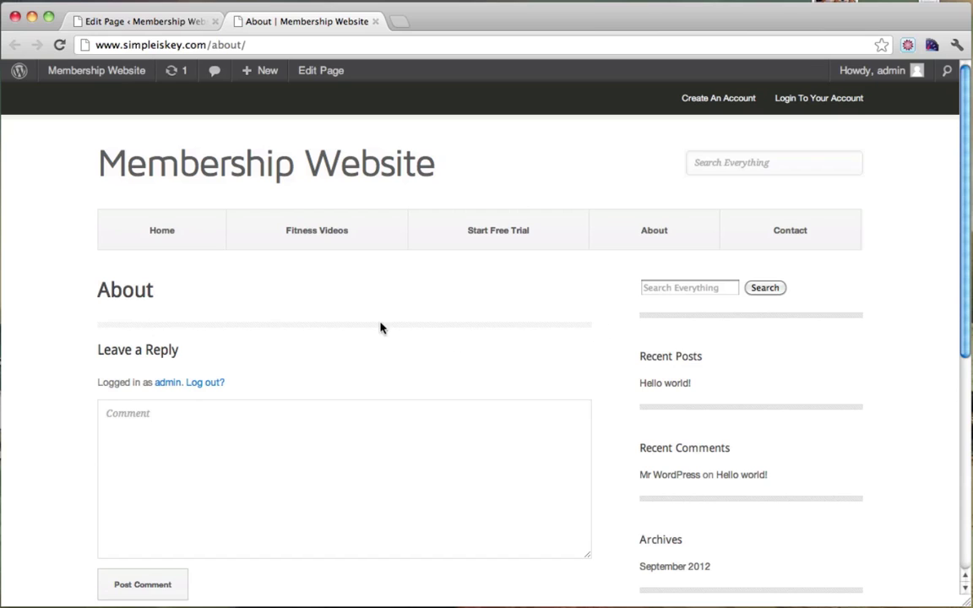
pyautogui.click(714, 101)
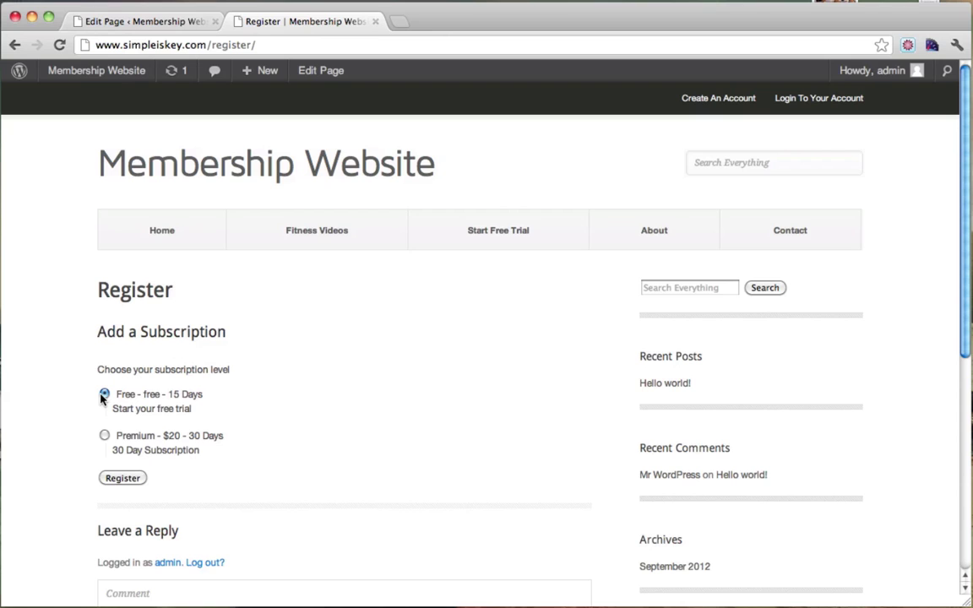
pyautogui.scroll(-1, 195, 419)
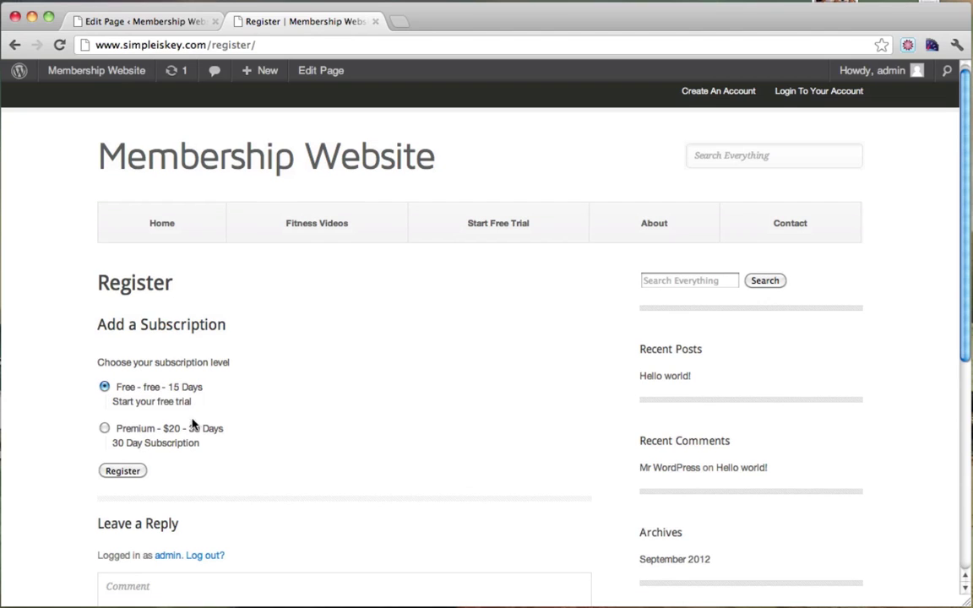
pyautogui.click(127, 472)
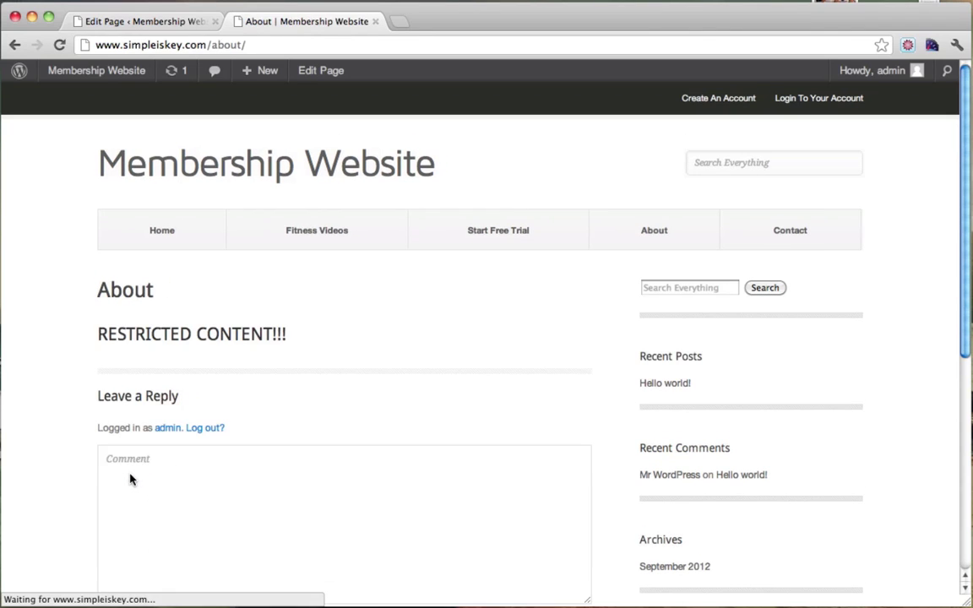
pyautogui.moveTo(98, 337); pyautogui.dragTo(287, 338)
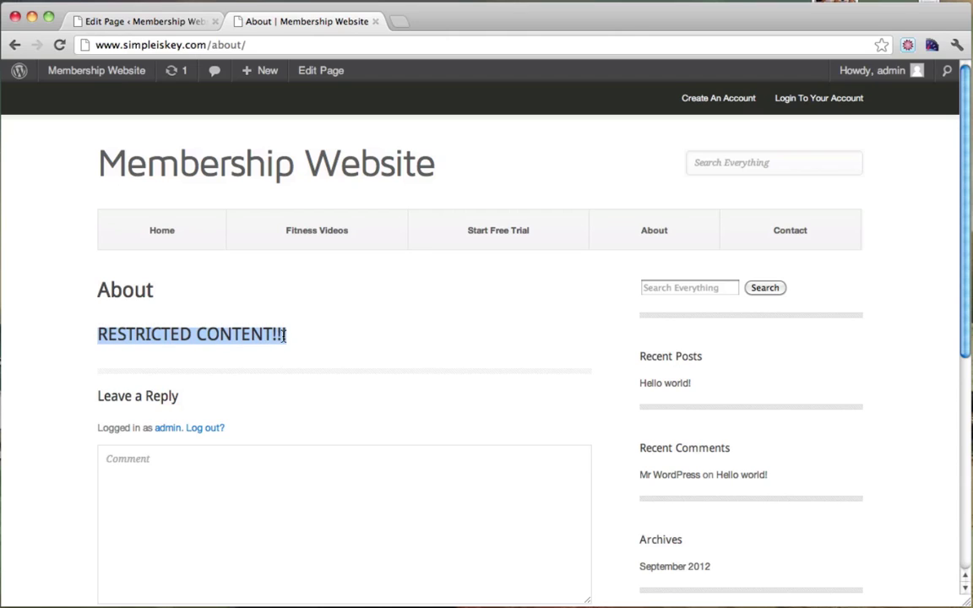
pyautogui.click(285, 334)
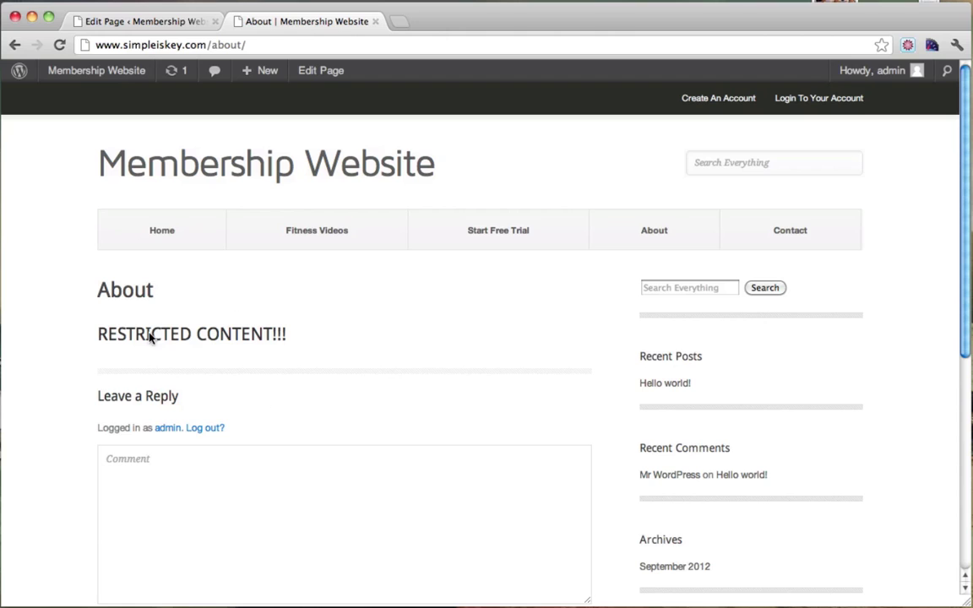
# Open the Paid Subscribers list and review the administrator's subscription row and expiration date
pyautogui.click(164, 24)
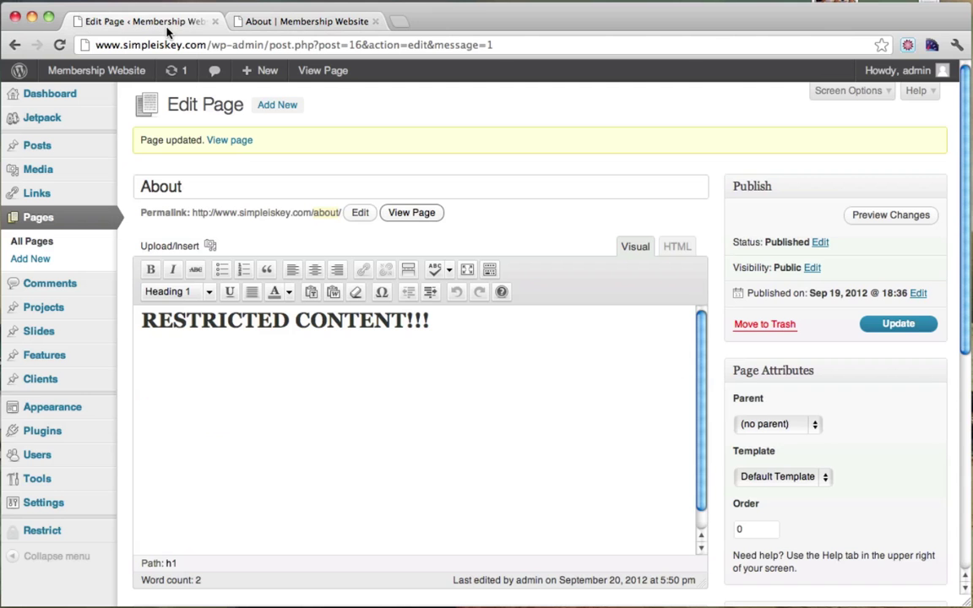
pyautogui.scroll(-1, 189, 485)
pyautogui.moveTo(67, 532)
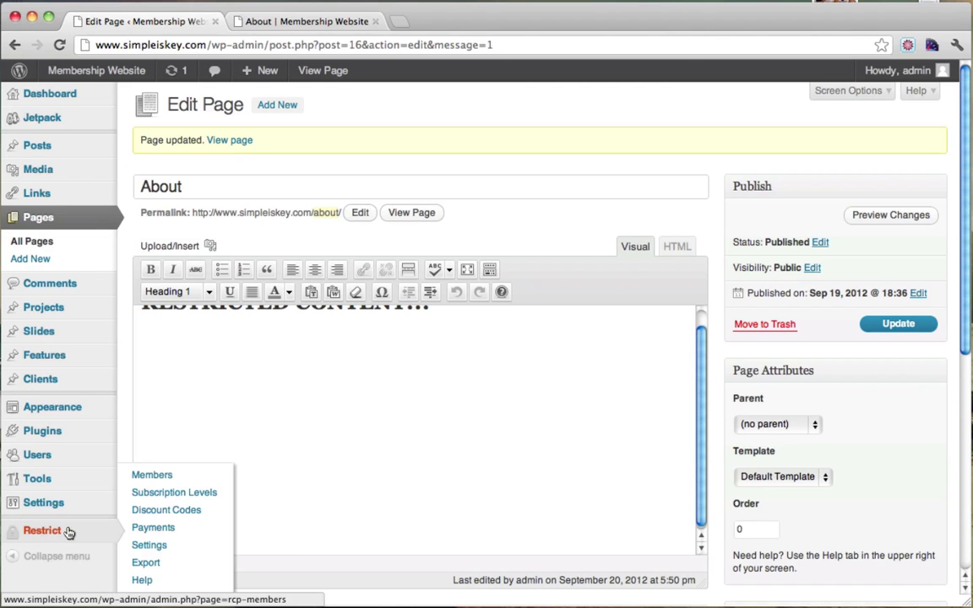
pyautogui.click(183, 476)
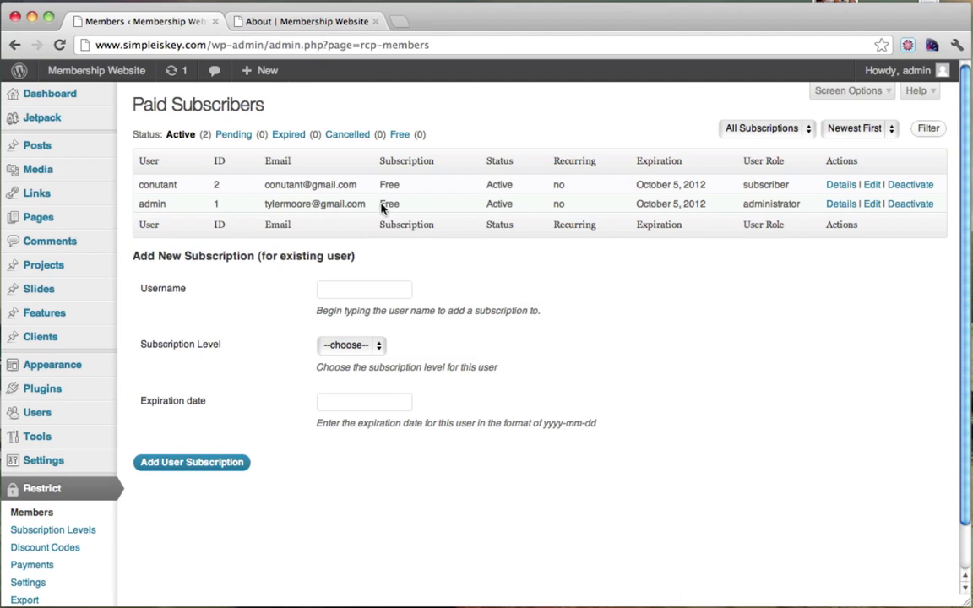
pyautogui.moveTo(140, 205); pyautogui.dragTo(747, 213)
pyautogui.click(665, 208)
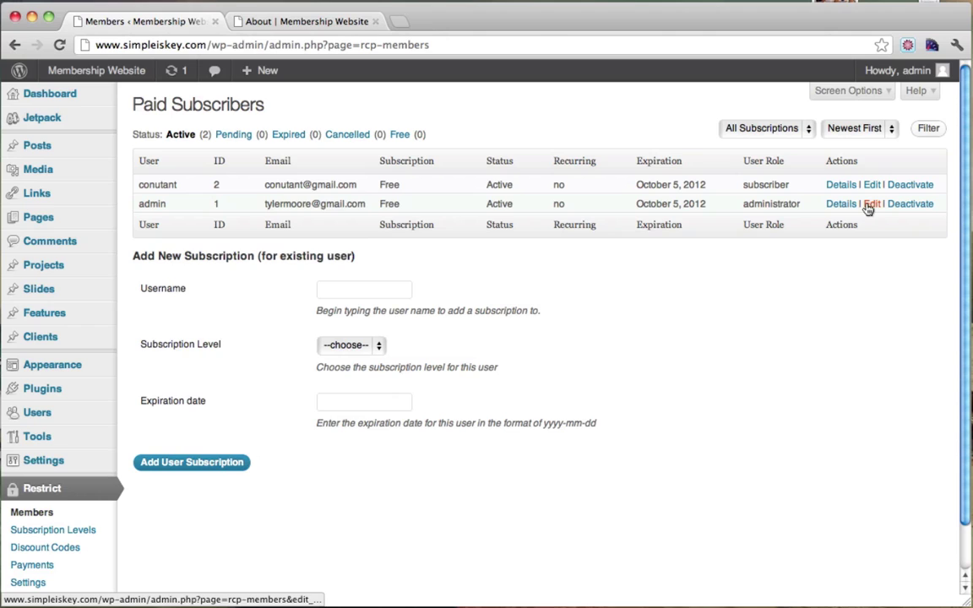
pyautogui.moveTo(638, 203); pyautogui.dragTo(707, 205)
pyautogui.click(660, 198)
pyautogui.click(365, 24)
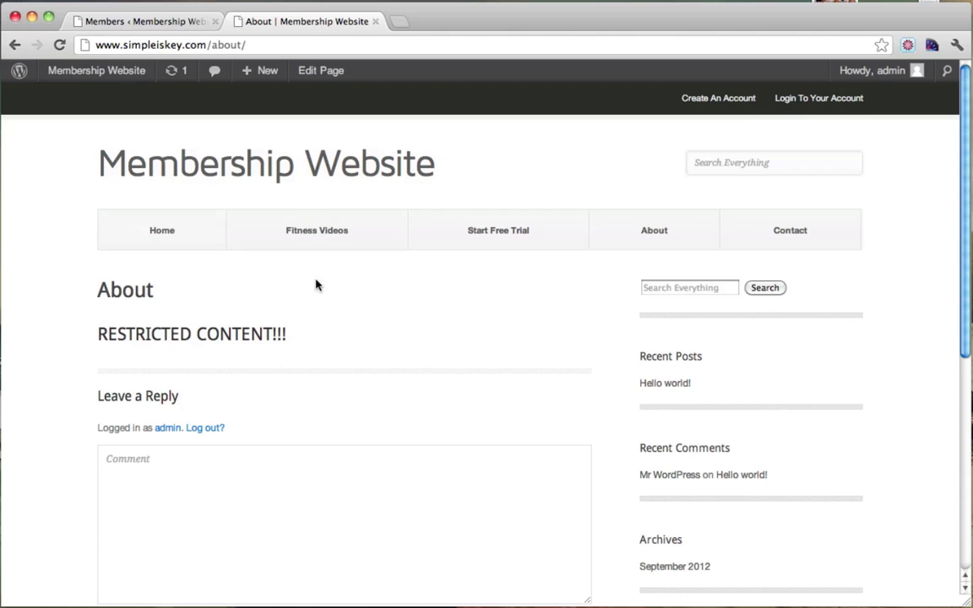
pyautogui.click(152, 21)
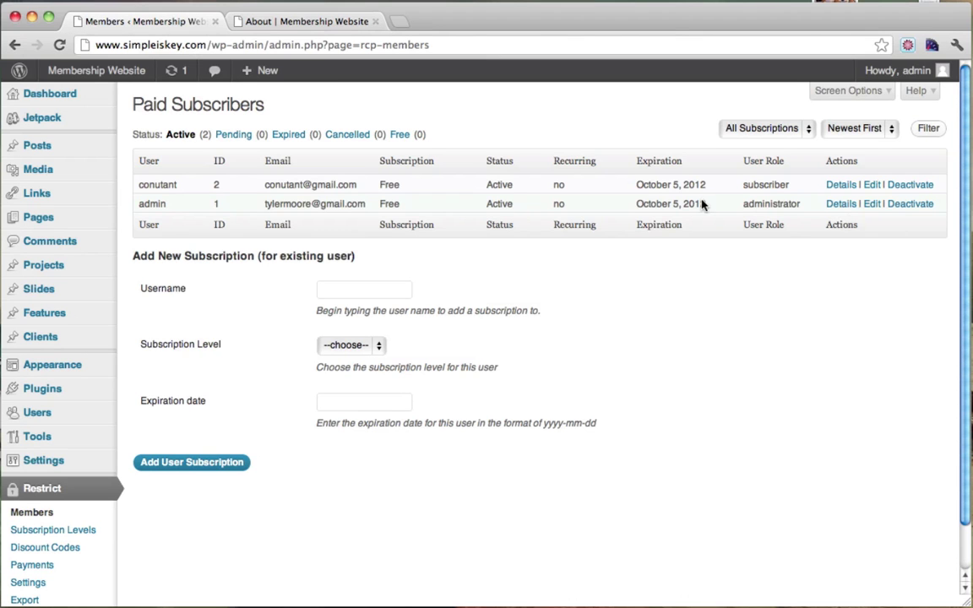
# Change the administrator's expiration date to 2012-9-05 and update the subscription
pyautogui.click(874, 206)
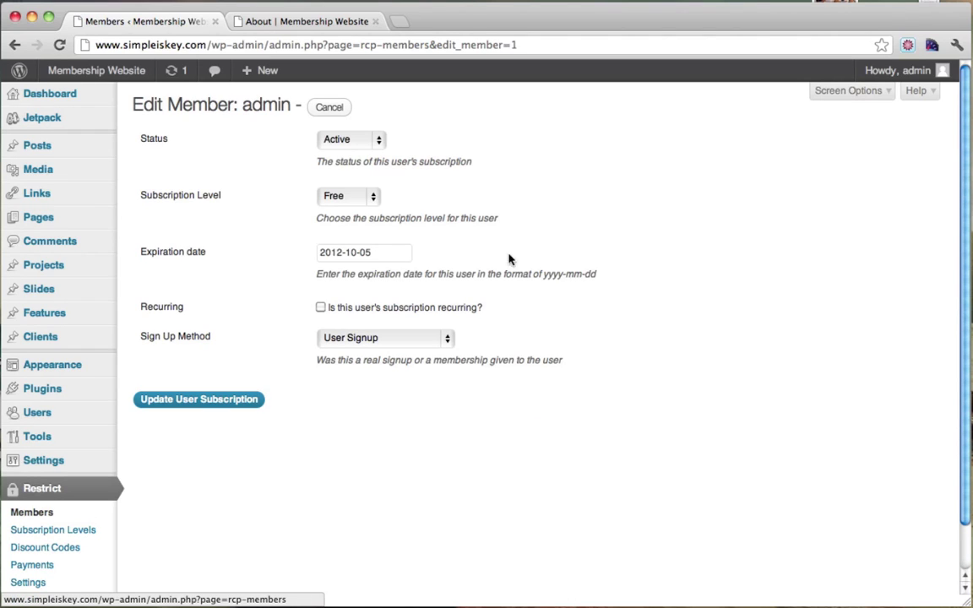
pyautogui.click(356, 253)
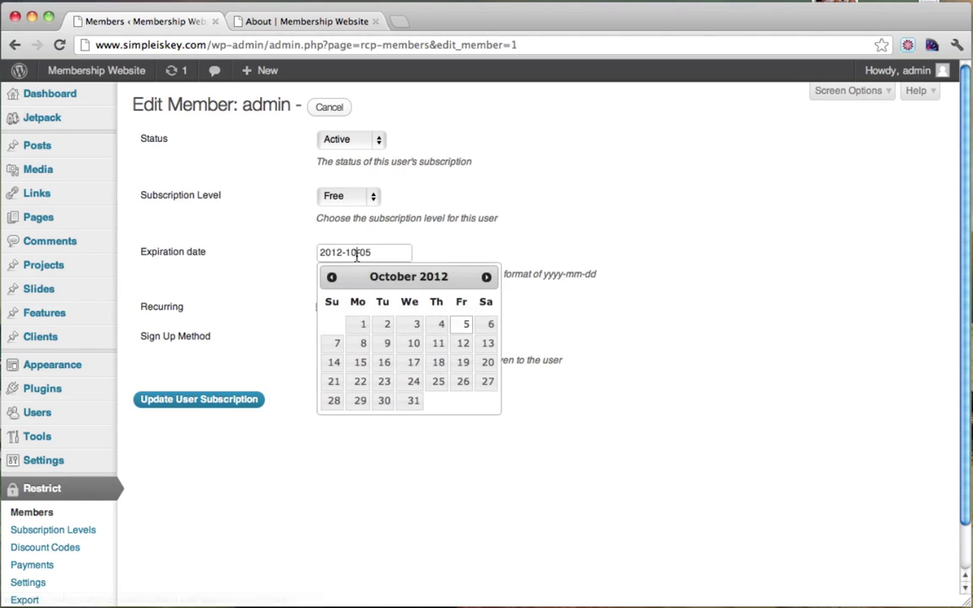
pyautogui.press('BackSpace')
pyautogui.press('BackSpace')
pyautogui.press('BackSpace')
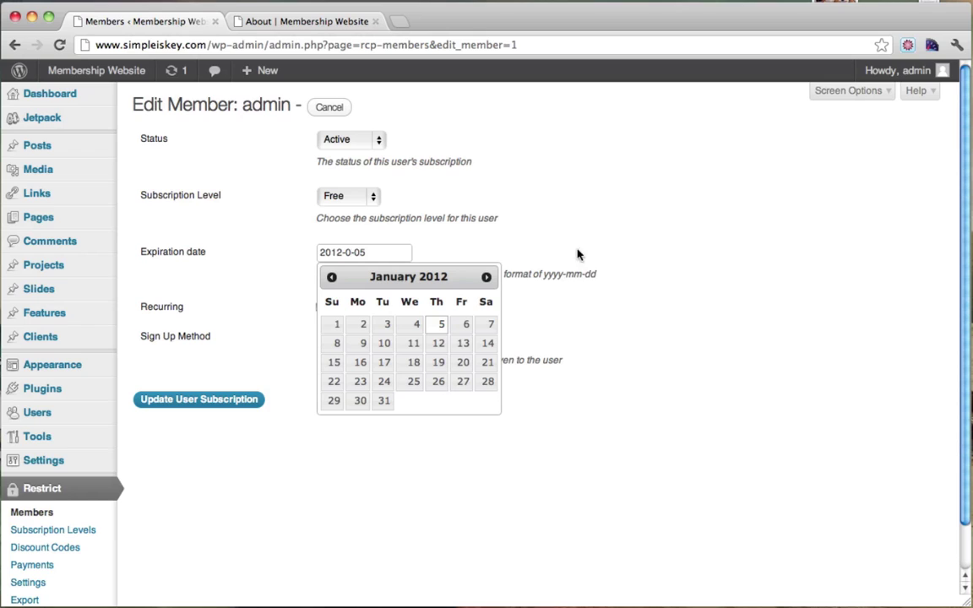
pyautogui.press('BackSpace')
pyautogui.write('9')
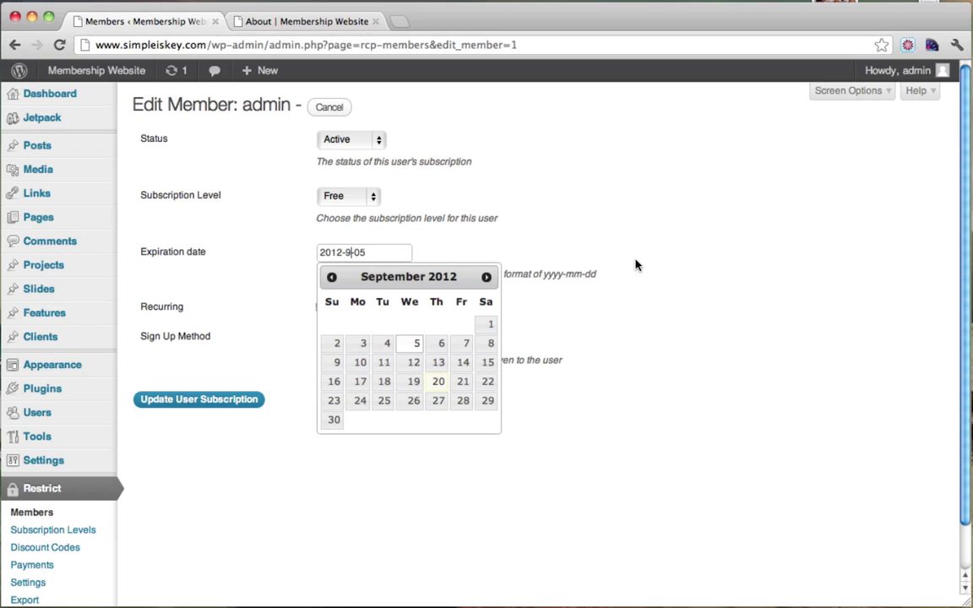
pyautogui.click(813, 281)
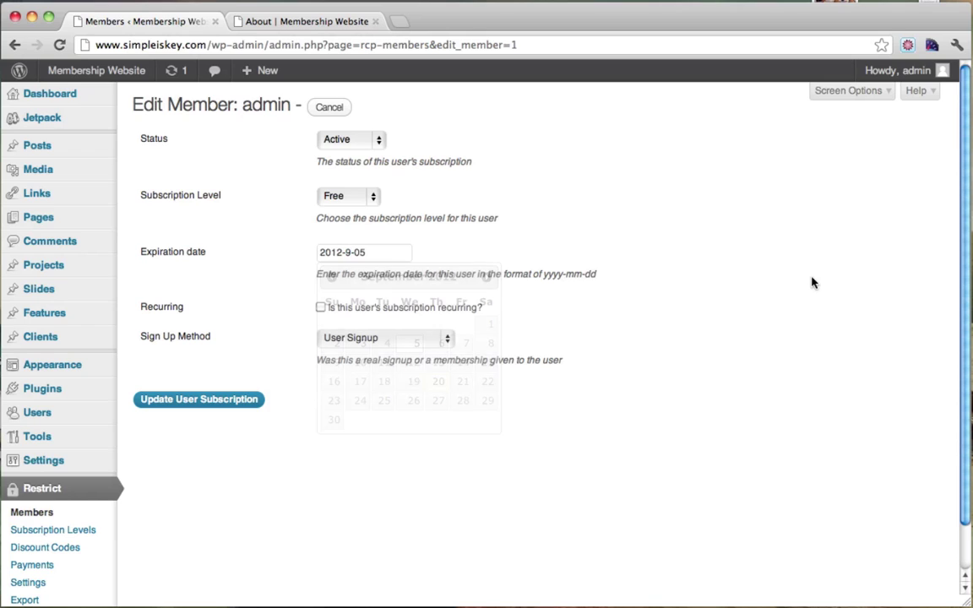
pyautogui.click(205, 404)
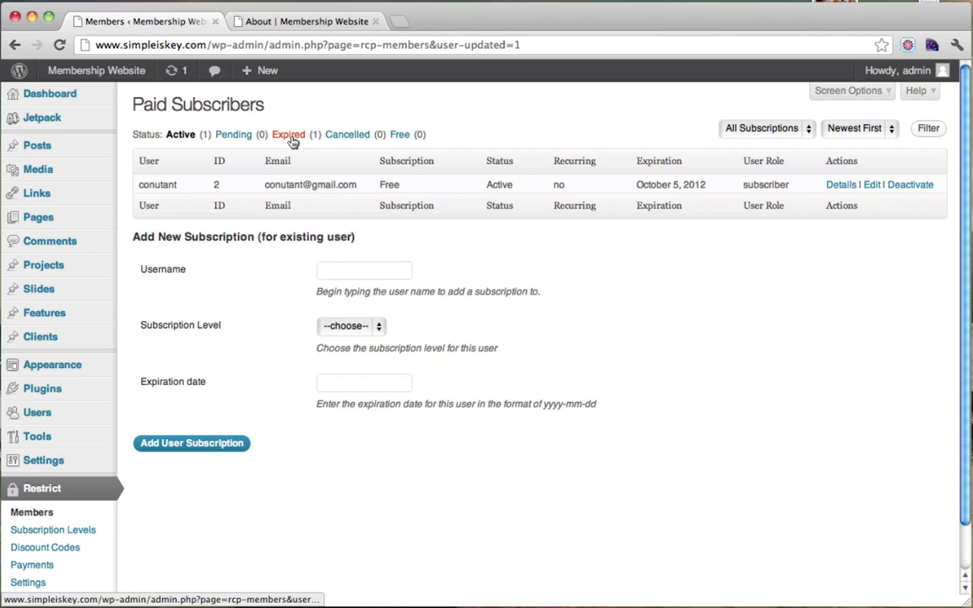
pyautogui.click(285, 21)
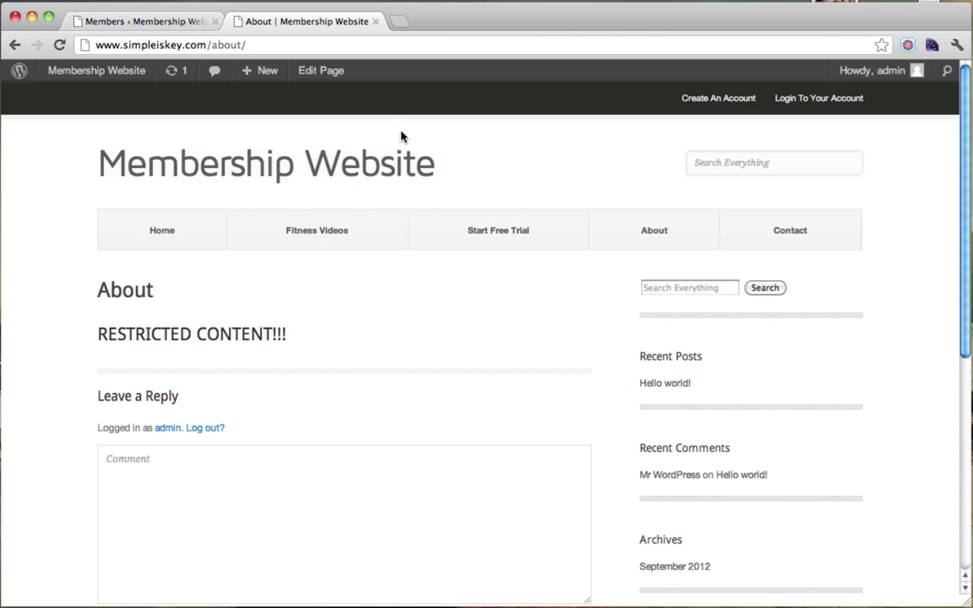
pyautogui.click(59, 49)
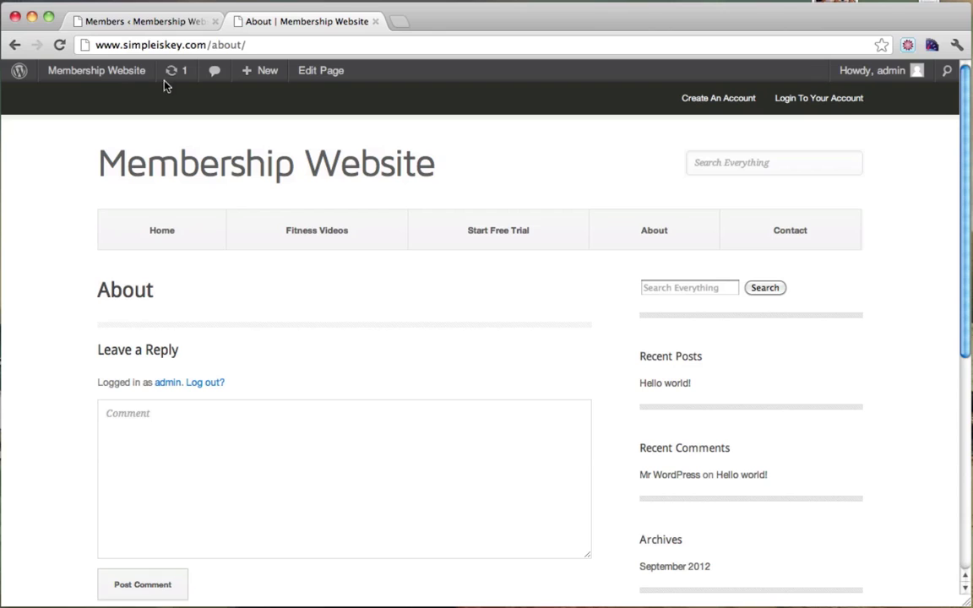
pyautogui.click(168, 28)
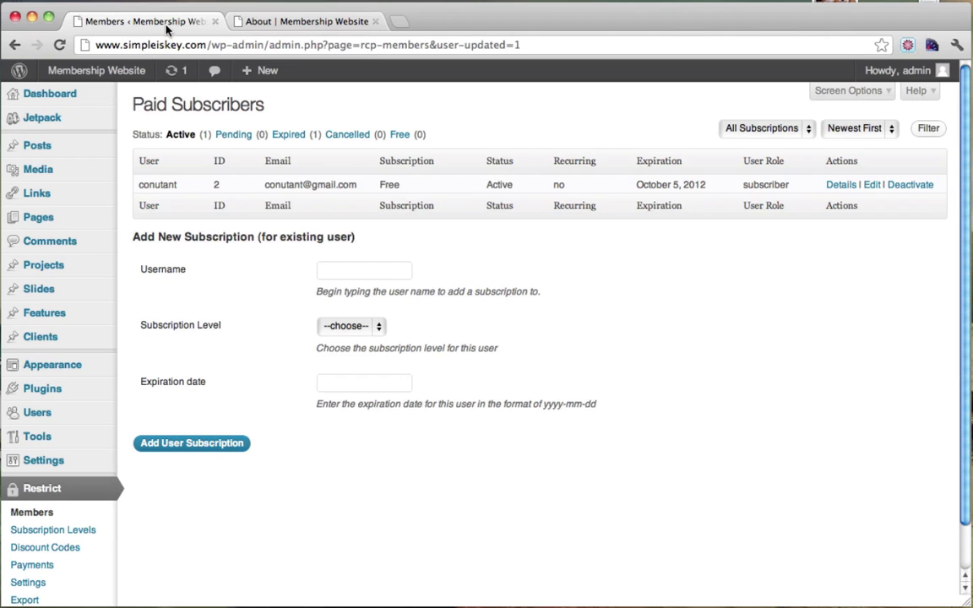
pyautogui.scroll(-2, 183, 466)
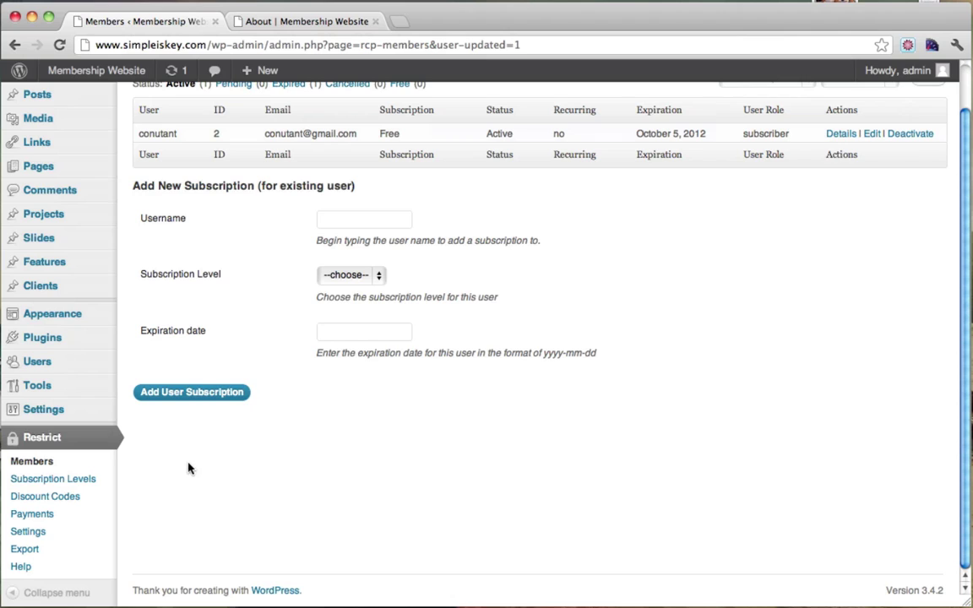
# In Restrict Content Pro's Messages settings, begin the Free Content Message with 'IN'
pyautogui.click(39, 534)
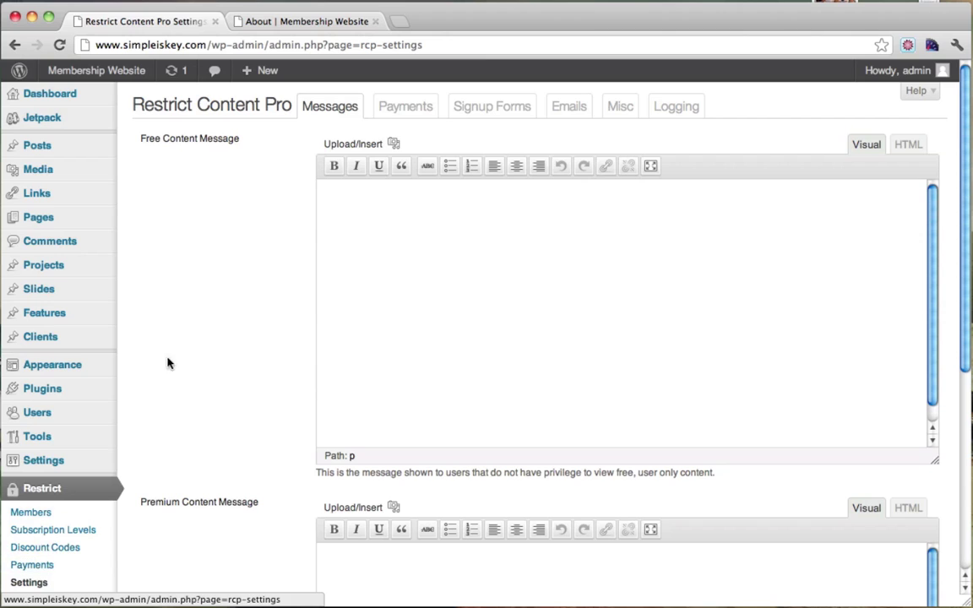
pyautogui.scroll(-8, 200, 307)
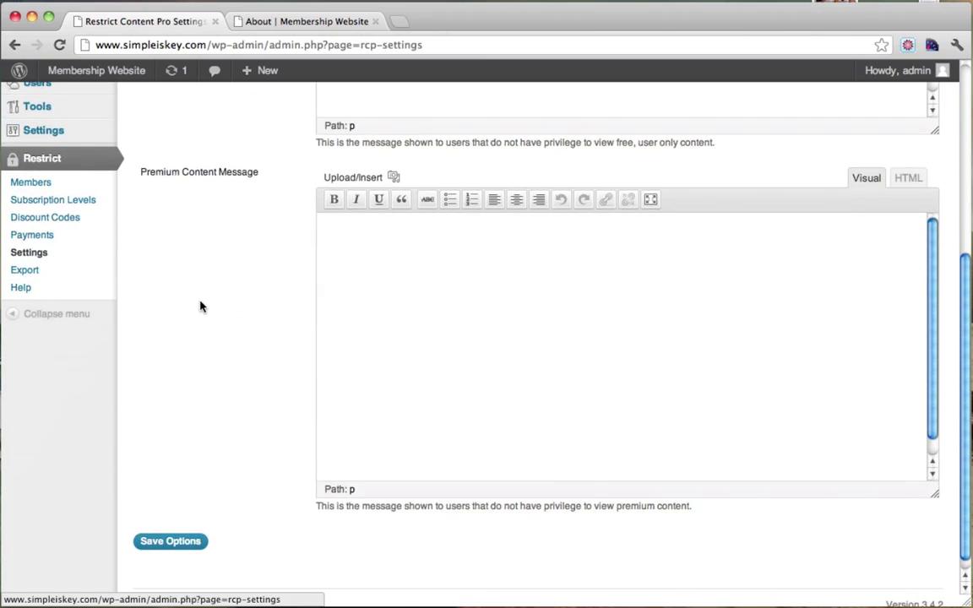
pyautogui.scroll(8, 200, 306)
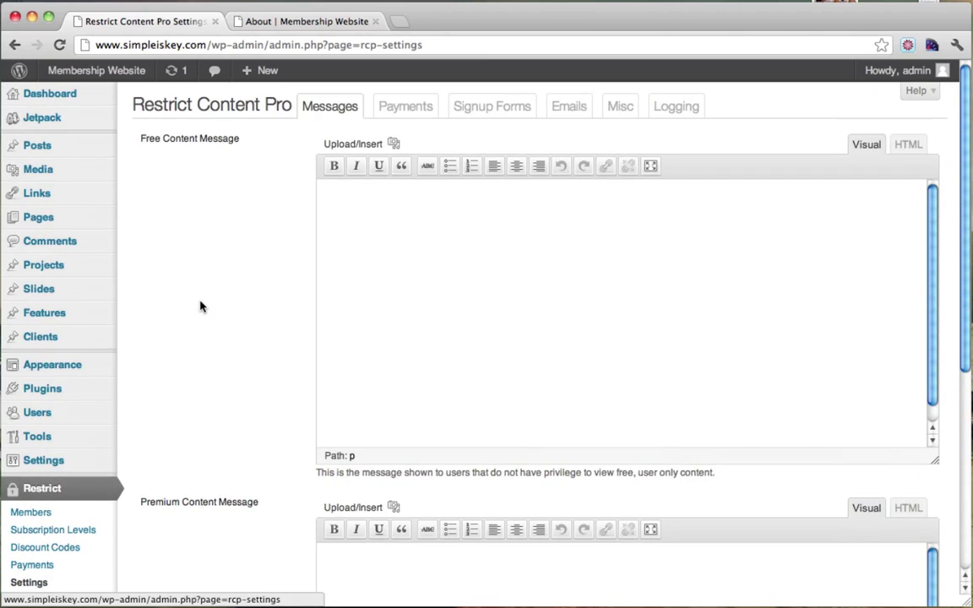
pyautogui.click(412, 245)
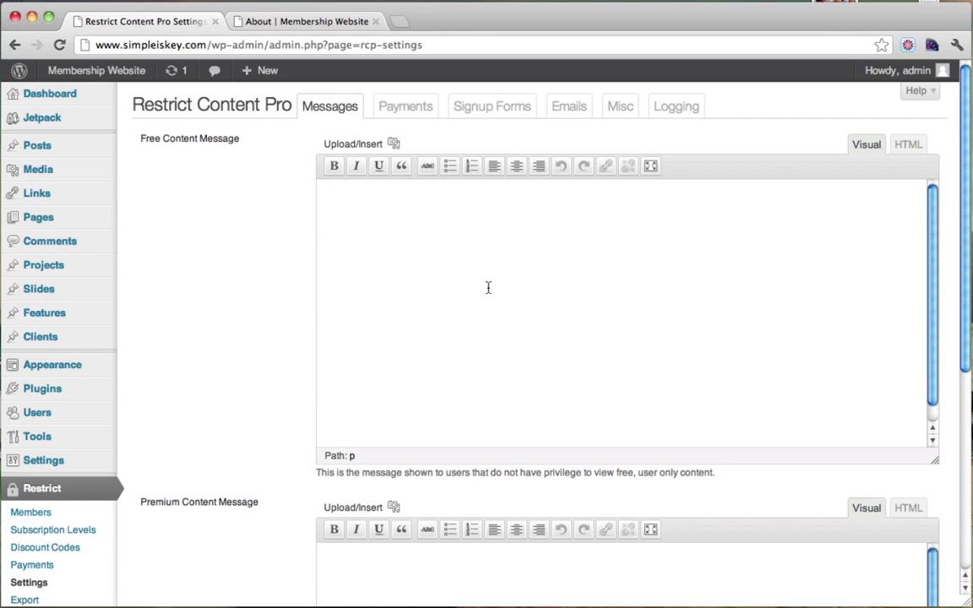
pyautogui.write('IN')
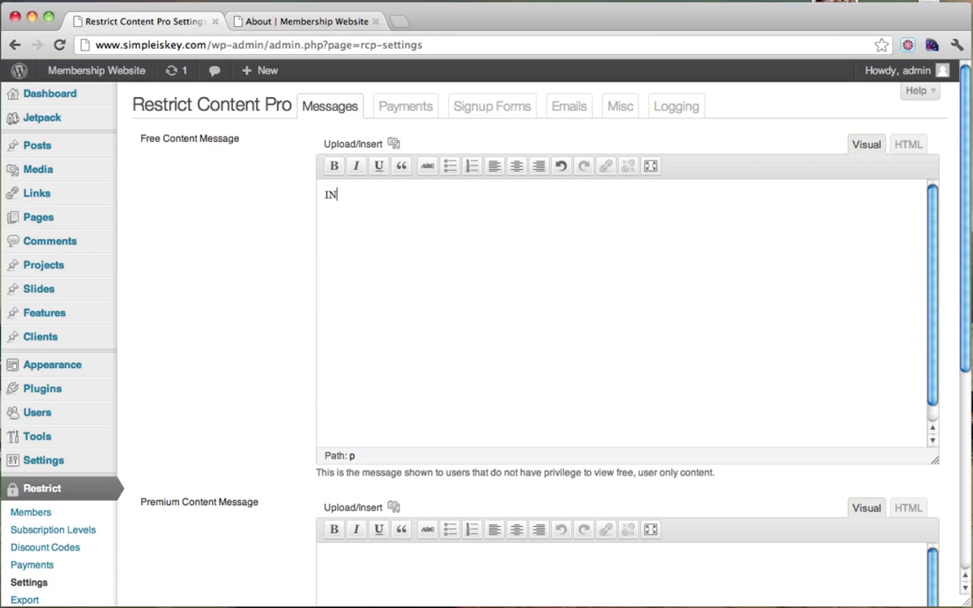
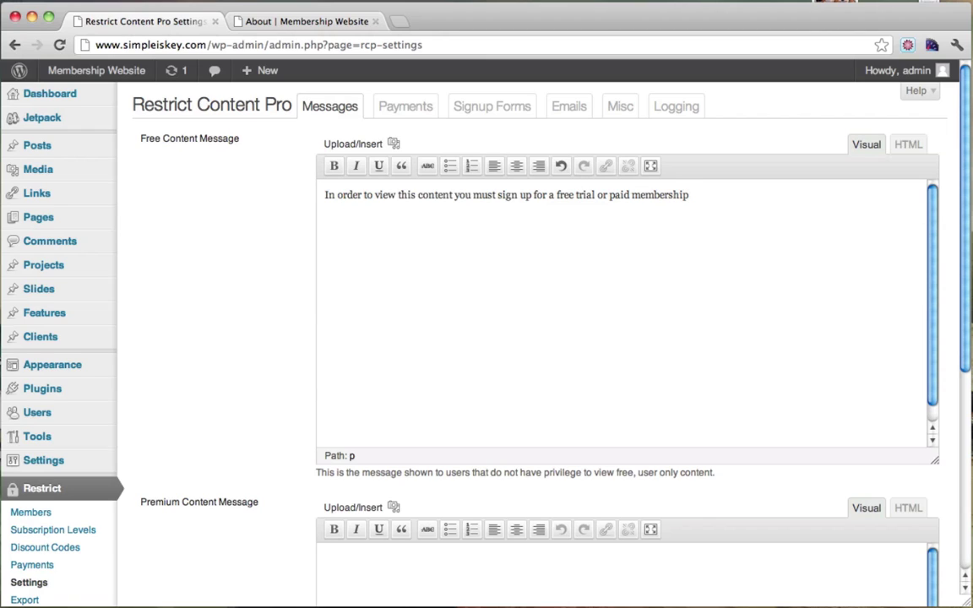
# Retype the initials to read 'Paid Membership' and 'Free Trial', then select 'Free Trial'
pyautogui.click(614, 196)
pyautogui.press('BackSpace')
pyautogui.write('P')
pyautogui.press('BackSpace')
pyautogui.write('M')
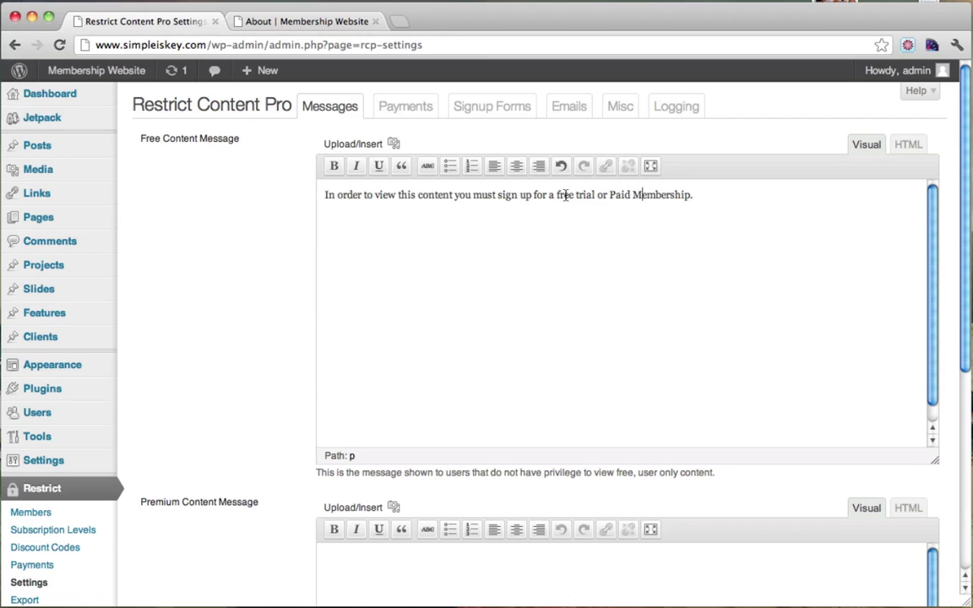
pyautogui.click(560, 196)
pyautogui.press('BackSpace')
pyautogui.write('F')
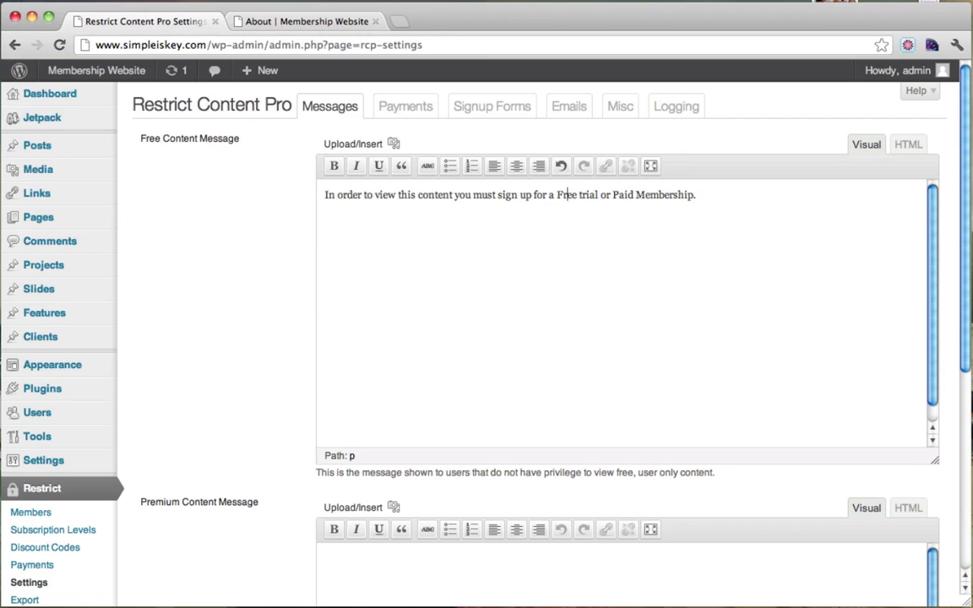
pyautogui.press('BackSpace')
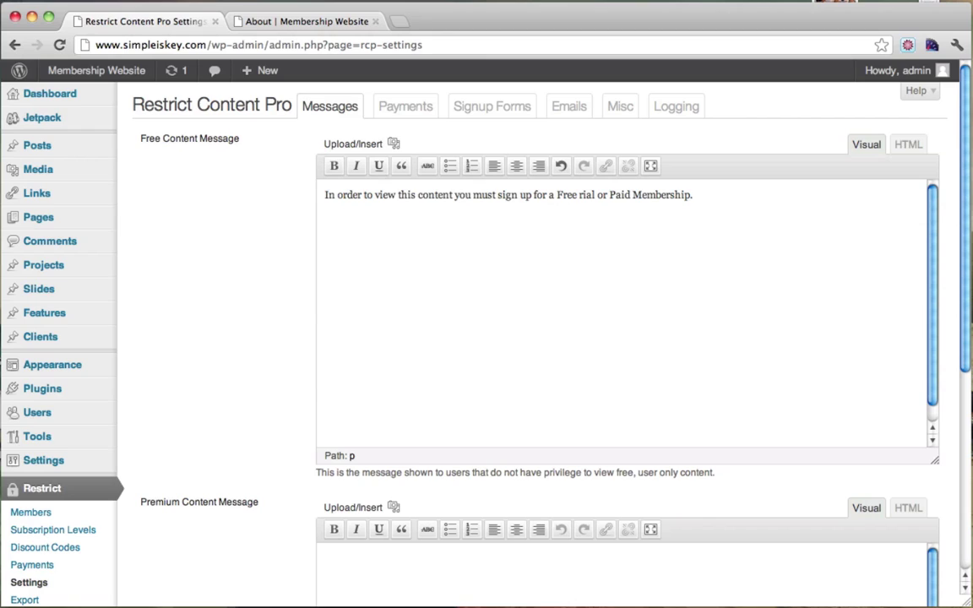
pyautogui.write('T')
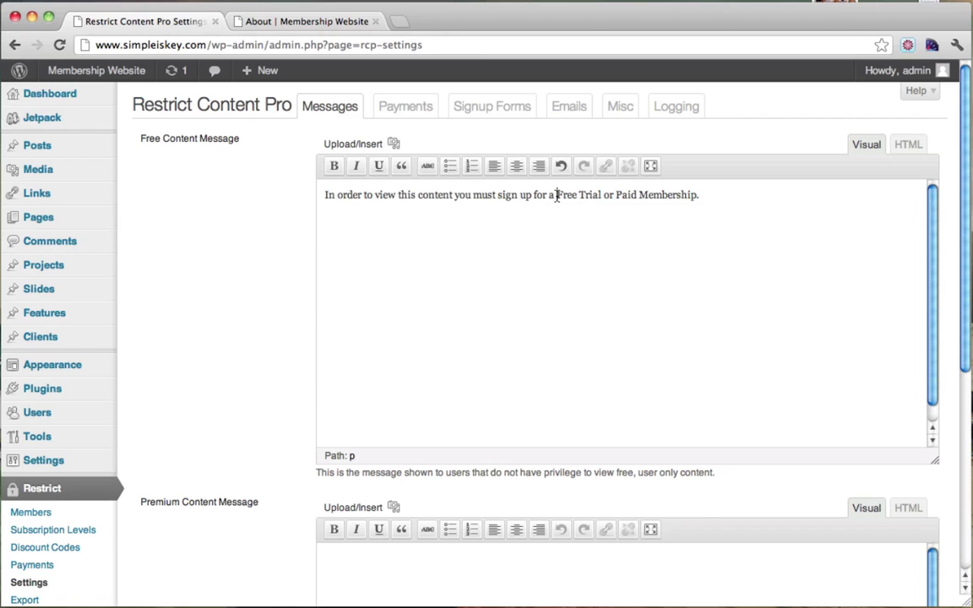
pyautogui.moveTo(557, 196); pyautogui.dragTo(598, 196)
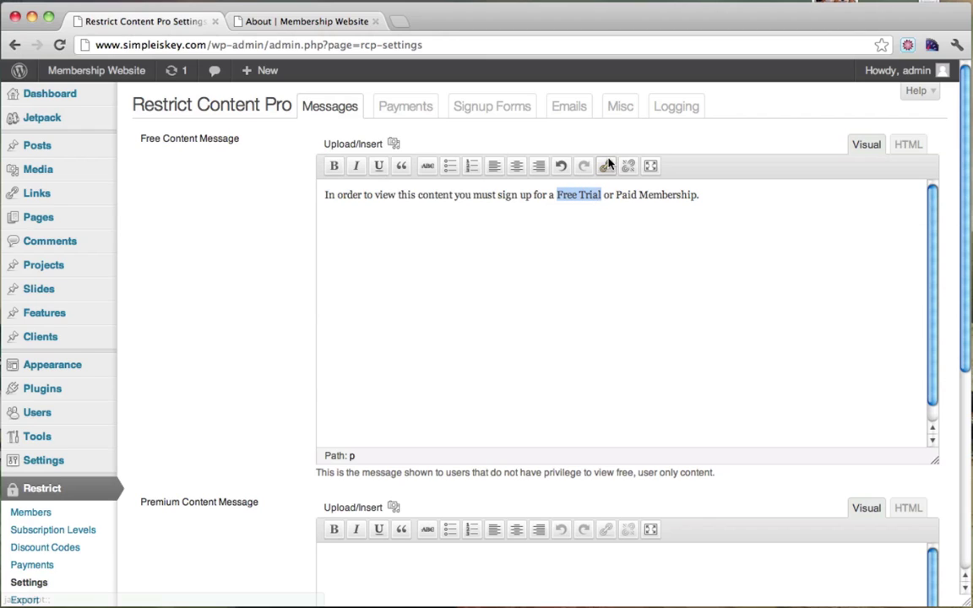
# Link 'Free Trial' to the existing Register page
pyautogui.click(607, 168)
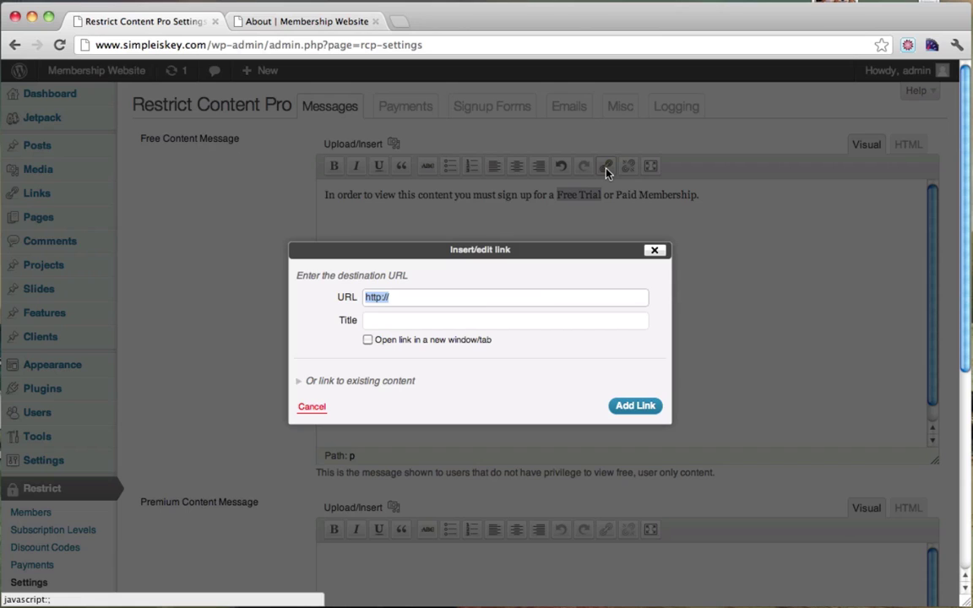
pyautogui.click(415, 297)
pyautogui.click(342, 382)
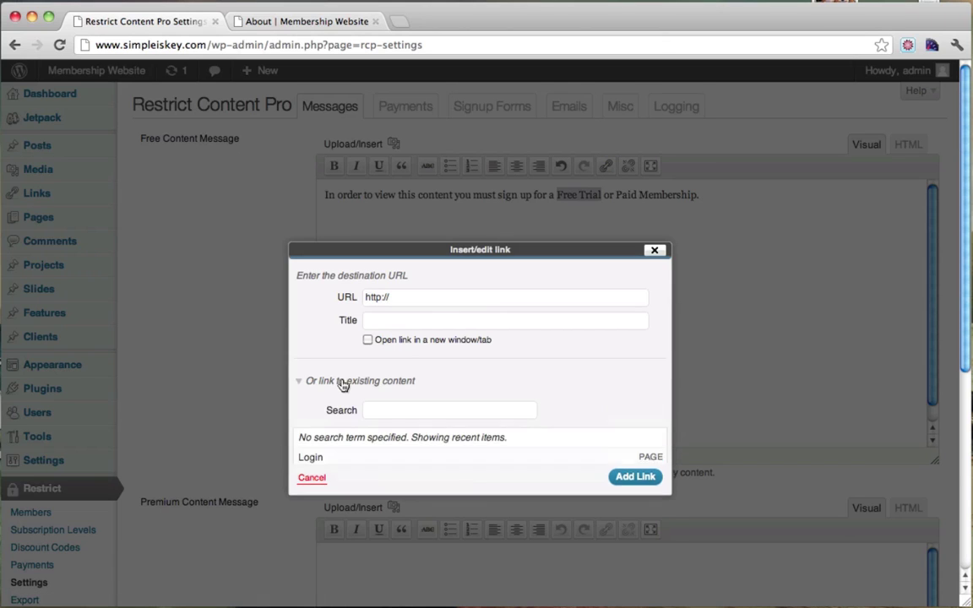
pyautogui.scroll(-1, 445, 411)
pyautogui.click(349, 454)
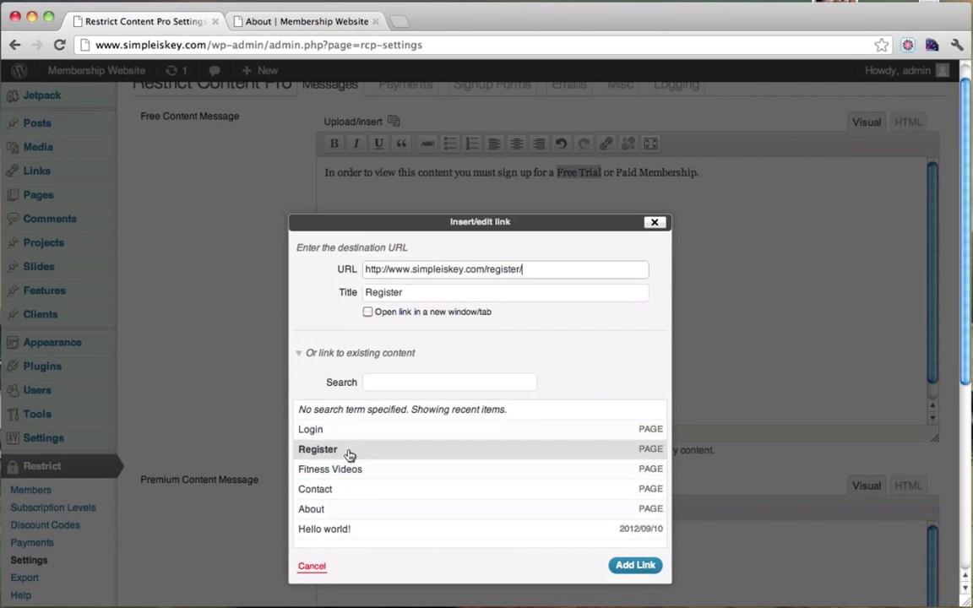
pyautogui.click(633, 564)
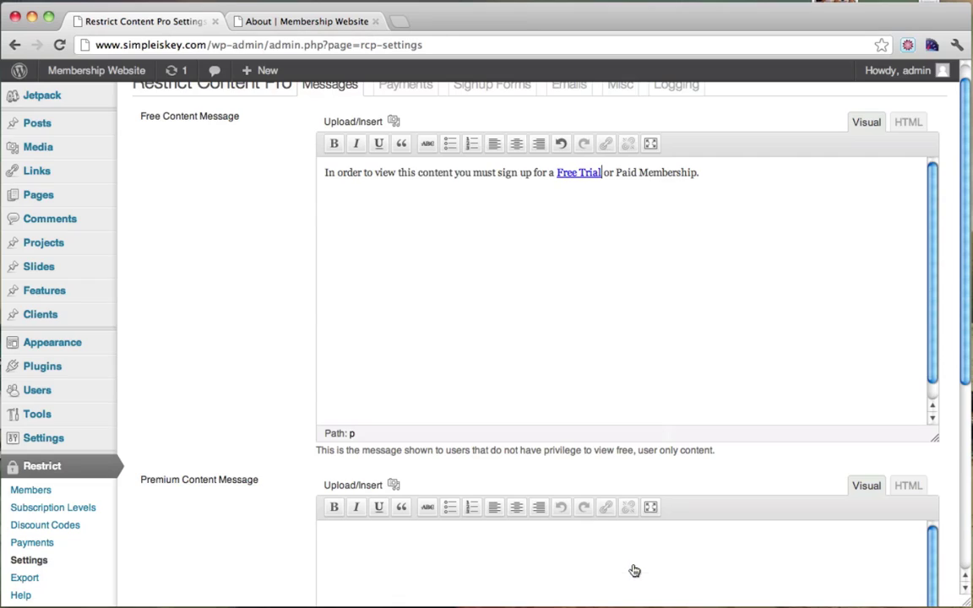
# Link 'Paid Membership' to the Register page too, then select the whole sign-up message
pyautogui.moveTo(618, 175); pyautogui.dragTo(697, 174)
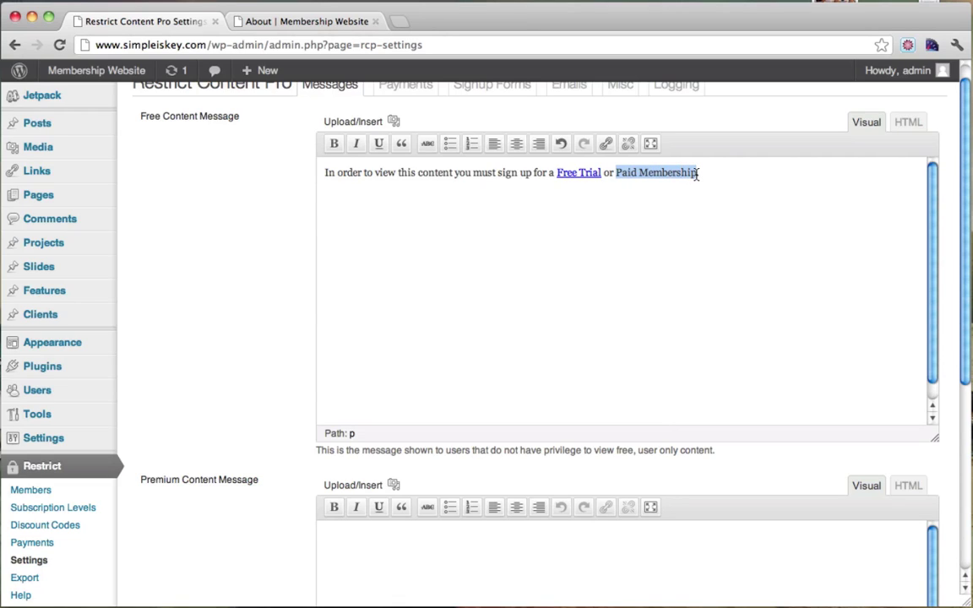
pyautogui.click(608, 146)
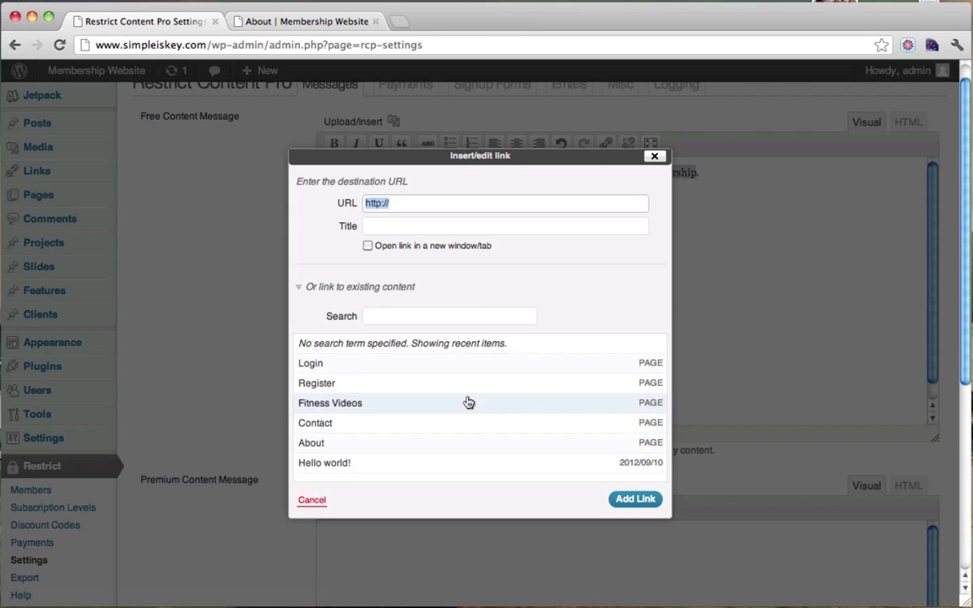
pyautogui.click(354, 387)
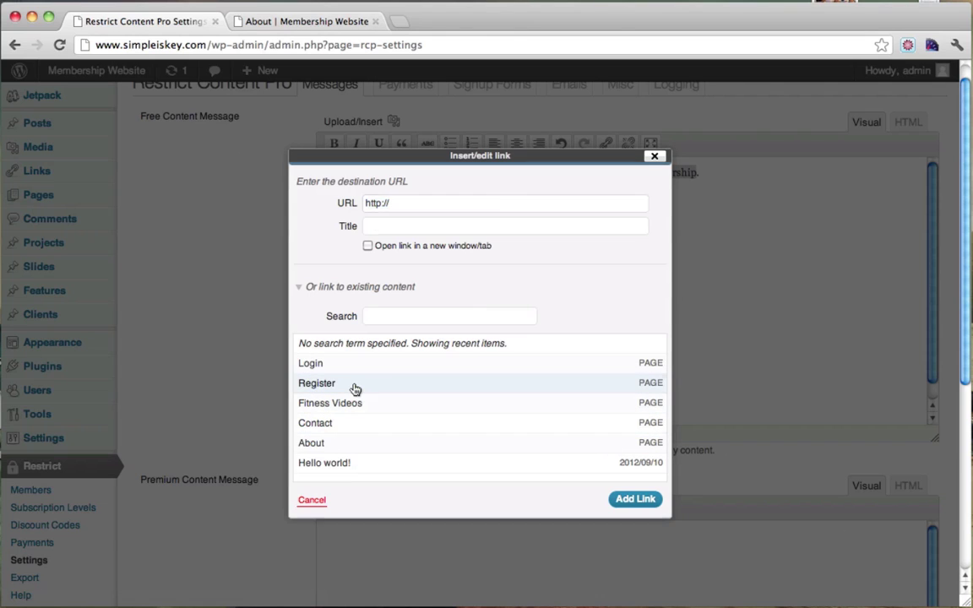
pyautogui.click(632, 499)
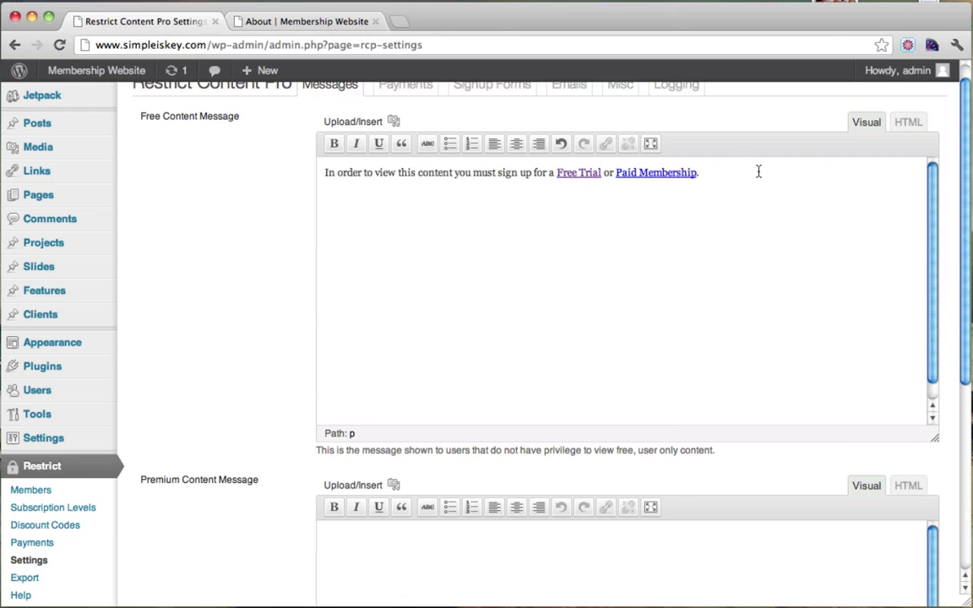
pyautogui.moveTo(759, 172); pyautogui.dragTo(307, 174)
pyautogui.press('super+c')
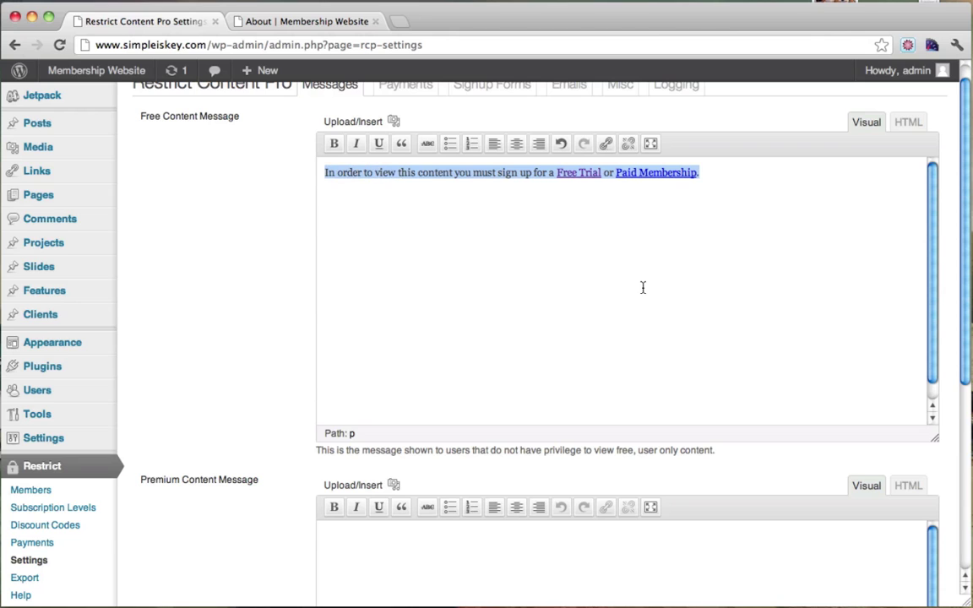
# Paste the linked sign-up message into the Premium Content Message editor and save the options
pyautogui.scroll(-1, 642, 287)
pyautogui.click(413, 535)
pyautogui.press('super+v')
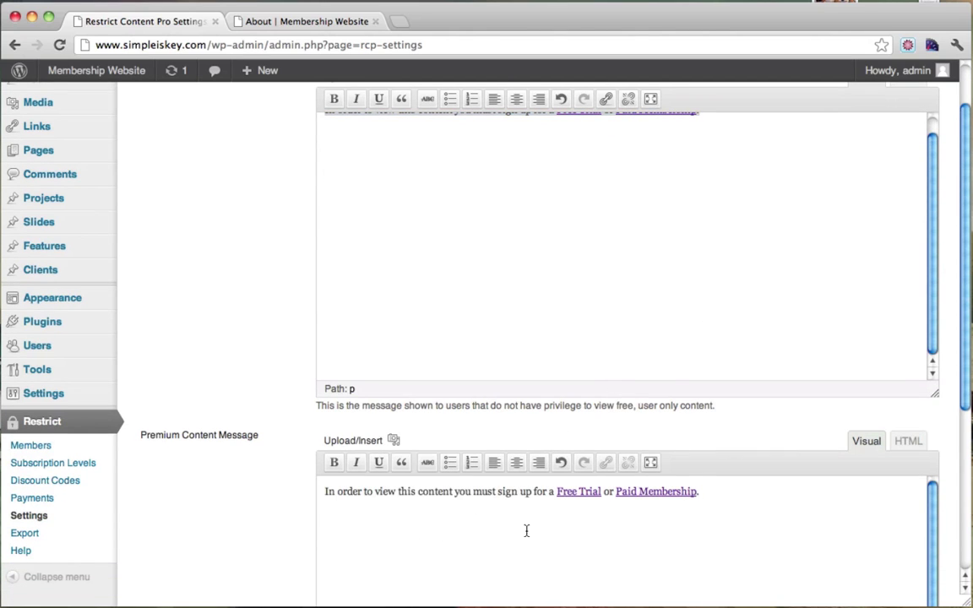
pyautogui.scroll(-3, 494, 405)
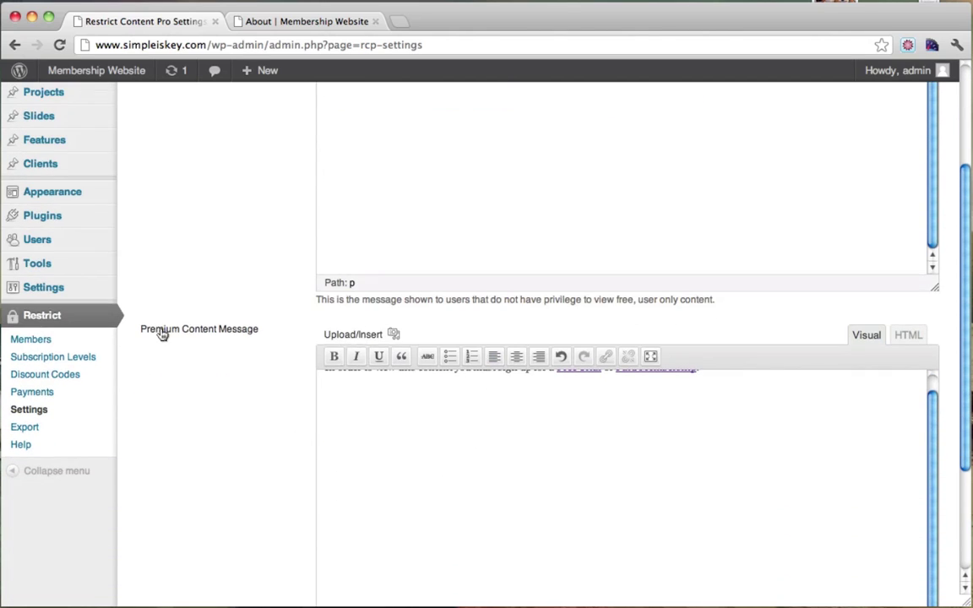
pyautogui.scroll(-5, 359, 328)
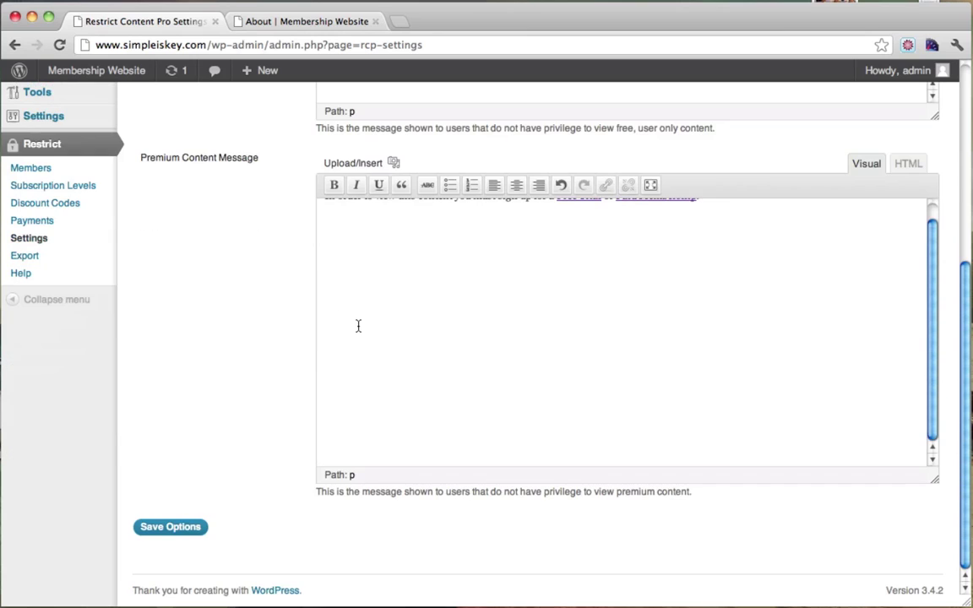
pyautogui.click(172, 528)
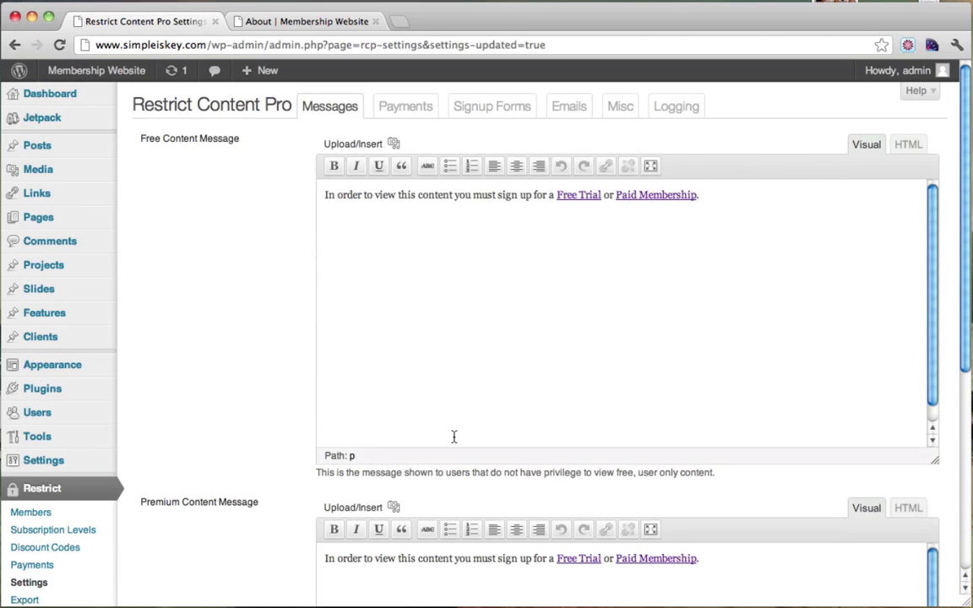
pyautogui.scroll(-3, 480, 337)
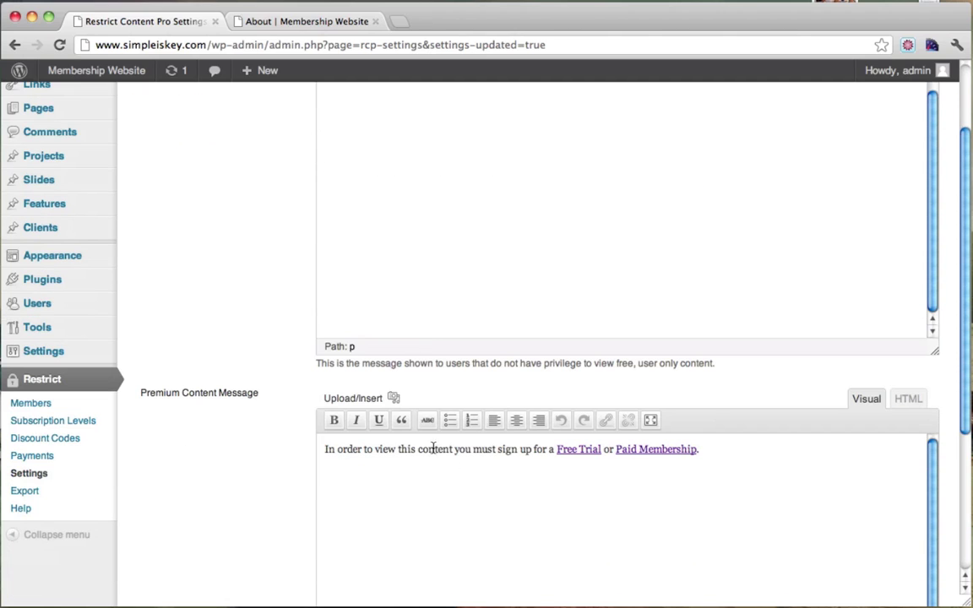
pyautogui.scroll(3, 452, 385)
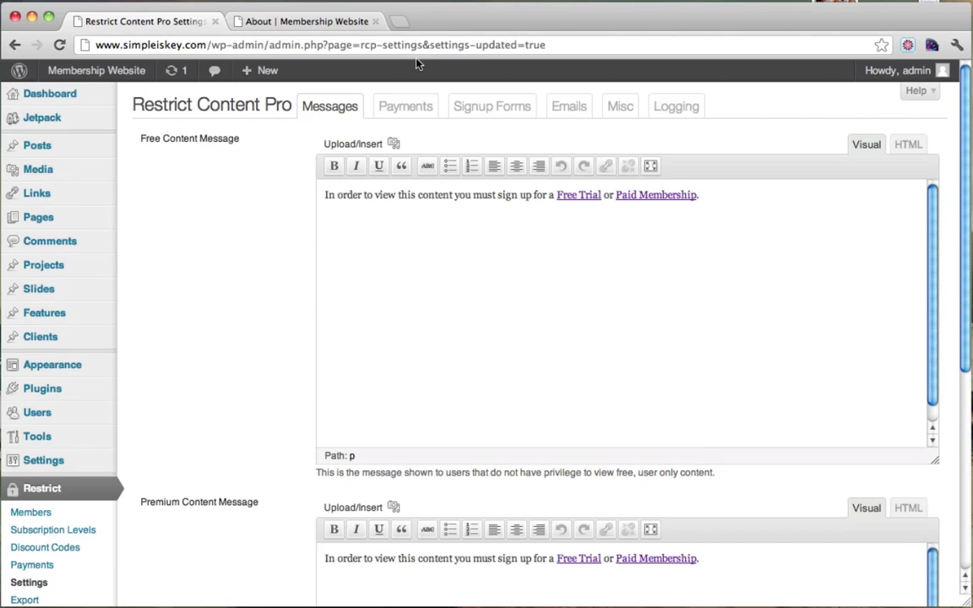
pyautogui.click(309, 26)
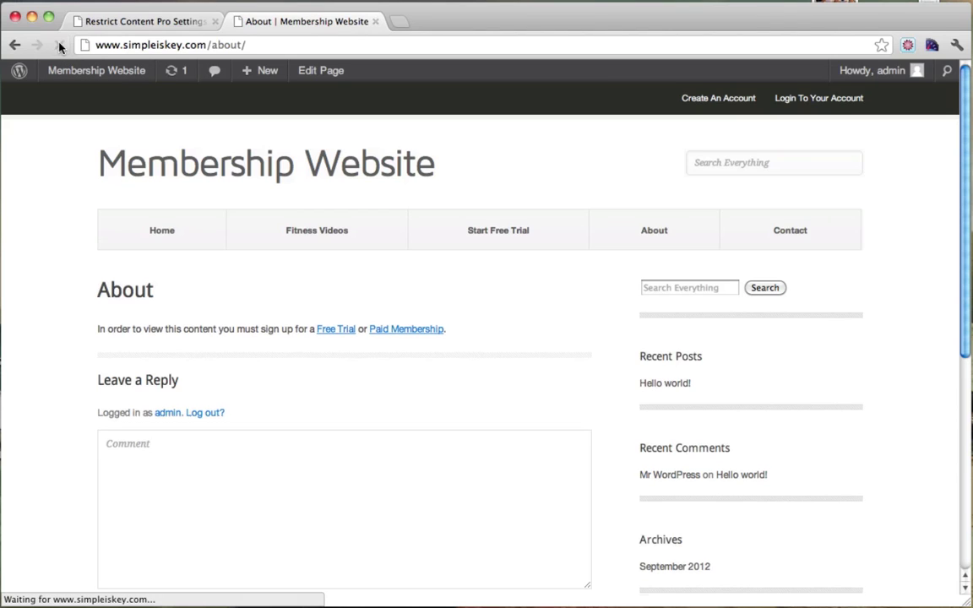
pyautogui.moveTo(117, 331); pyautogui.dragTo(313, 327)
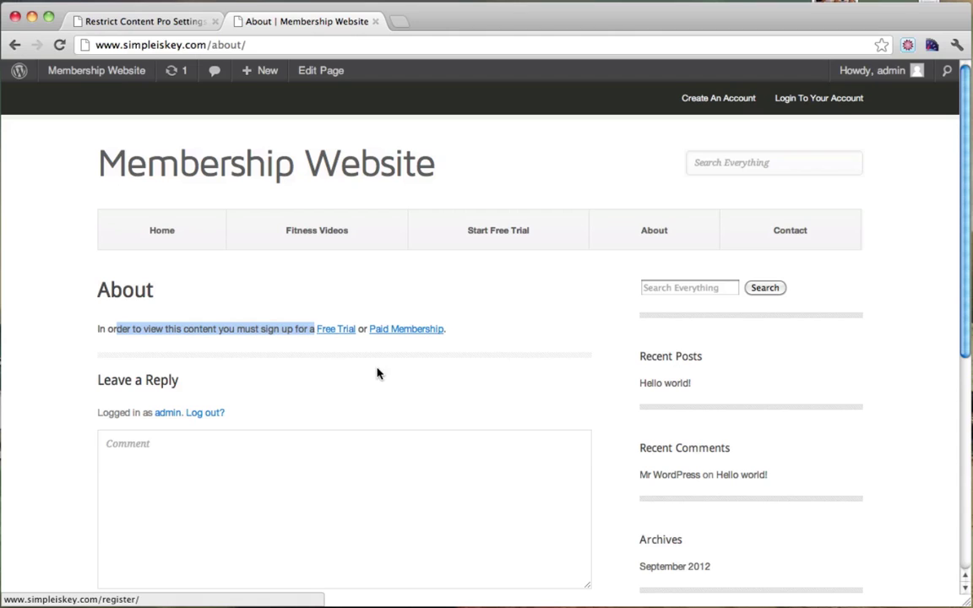
pyautogui.click(317, 381)
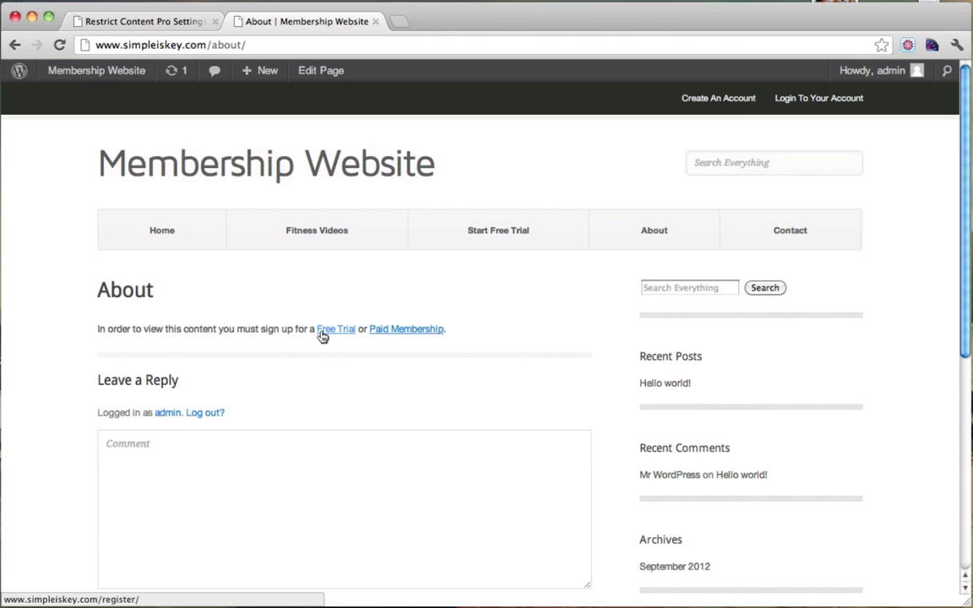
pyautogui.click(328, 337)
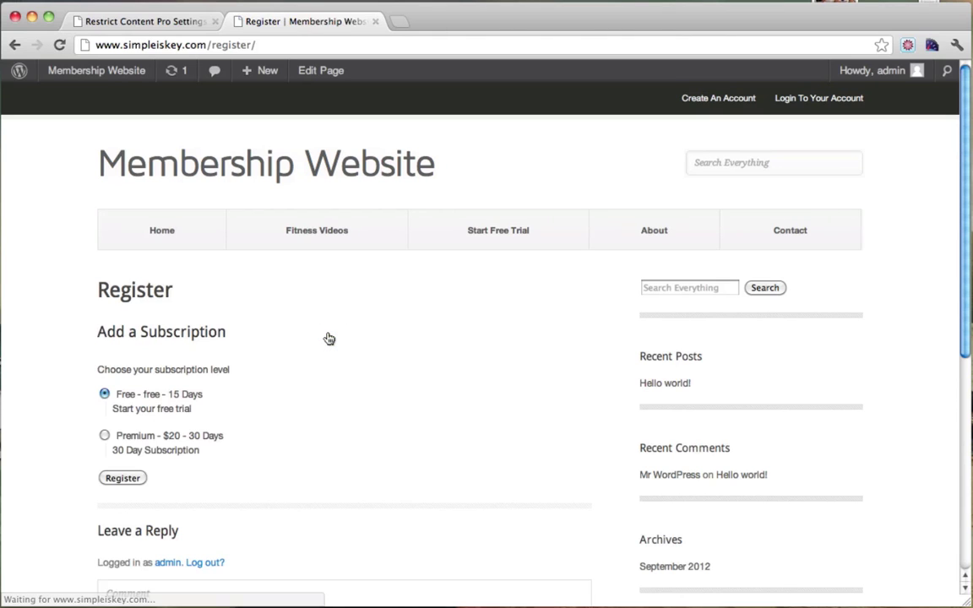
pyautogui.click(127, 481)
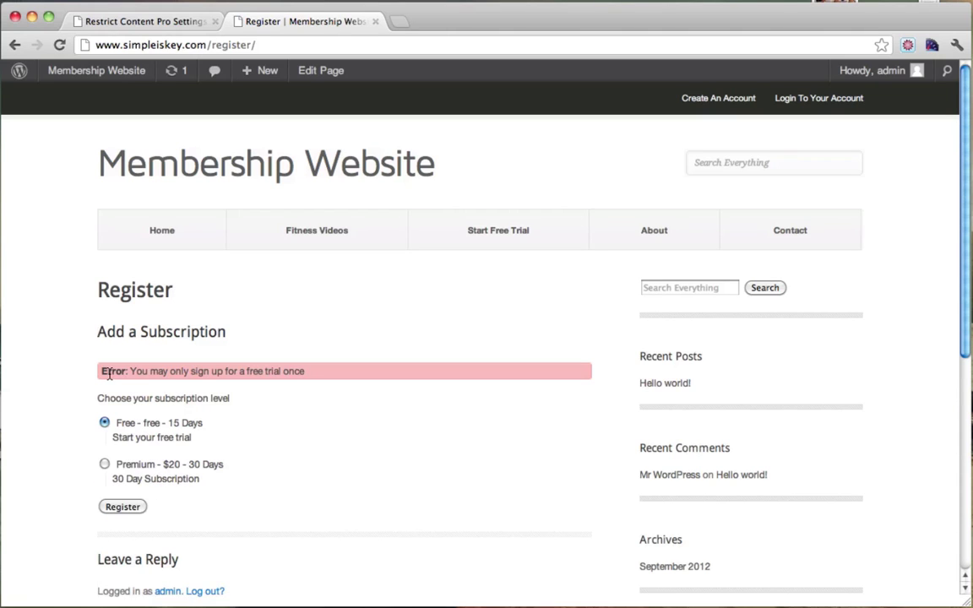
pyautogui.moveTo(125, 372); pyautogui.dragTo(305, 369)
pyautogui.click(304, 369)
pyautogui.click(672, 231)
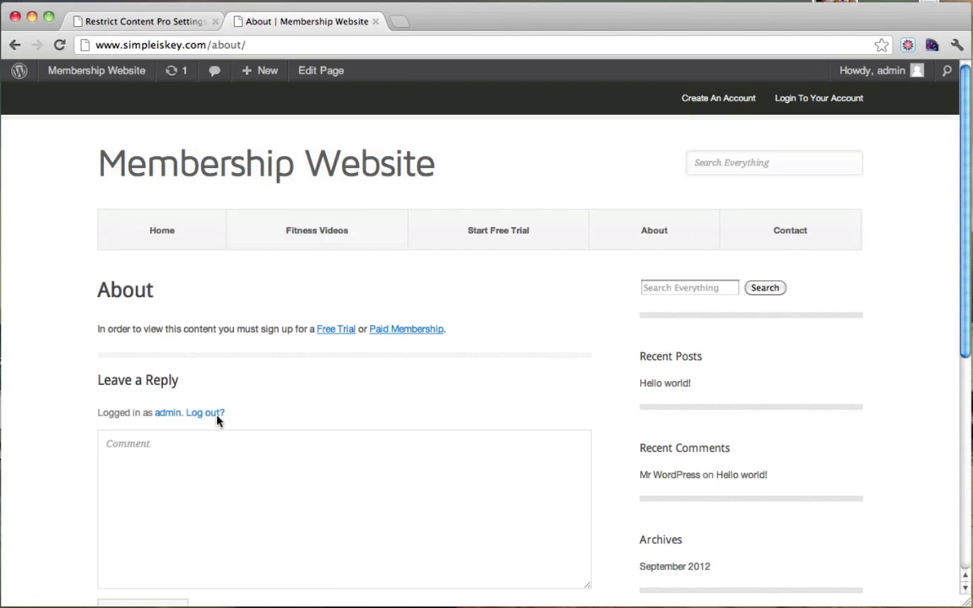
# From the Paid Subscribers list, filter to expired members and edit the administrator's subscription
pyautogui.click(135, 21)
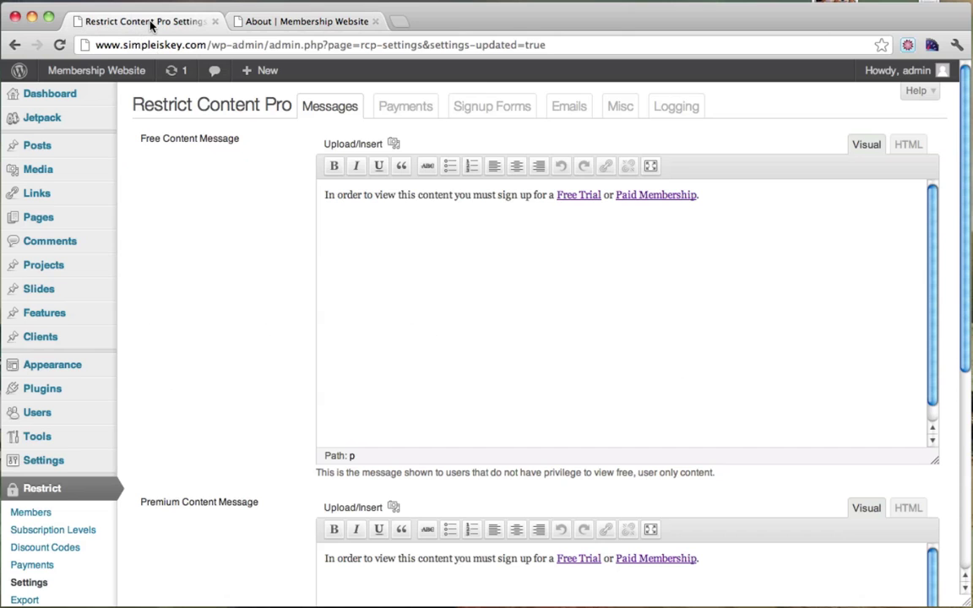
pyautogui.scroll(-5, 240, 332)
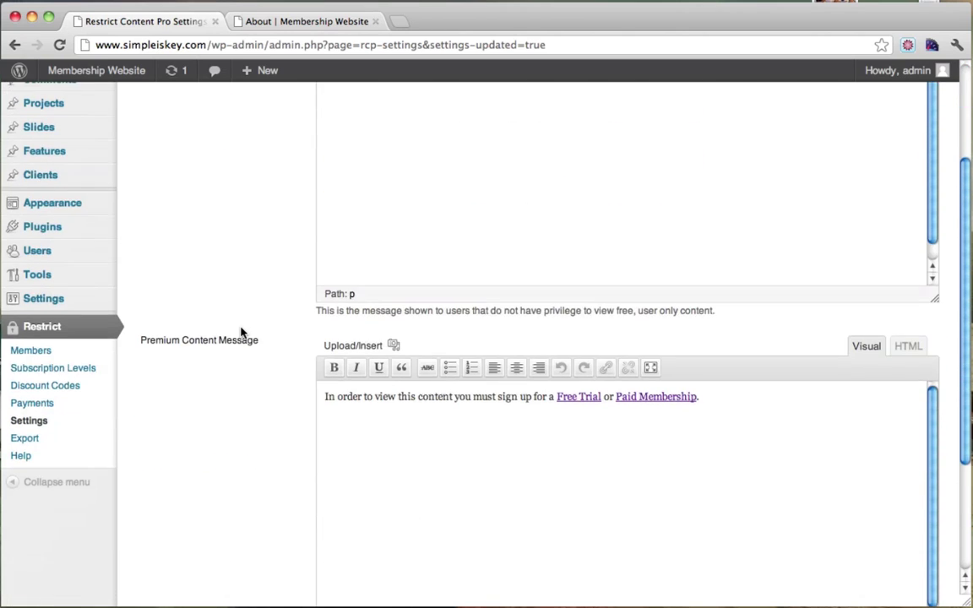
pyautogui.click(56, 352)
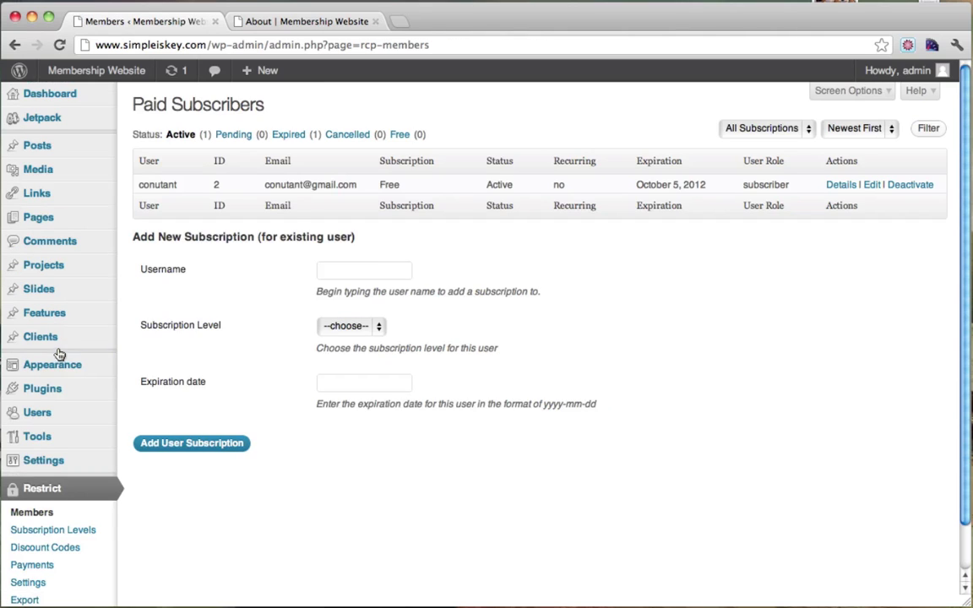
pyautogui.click(297, 137)
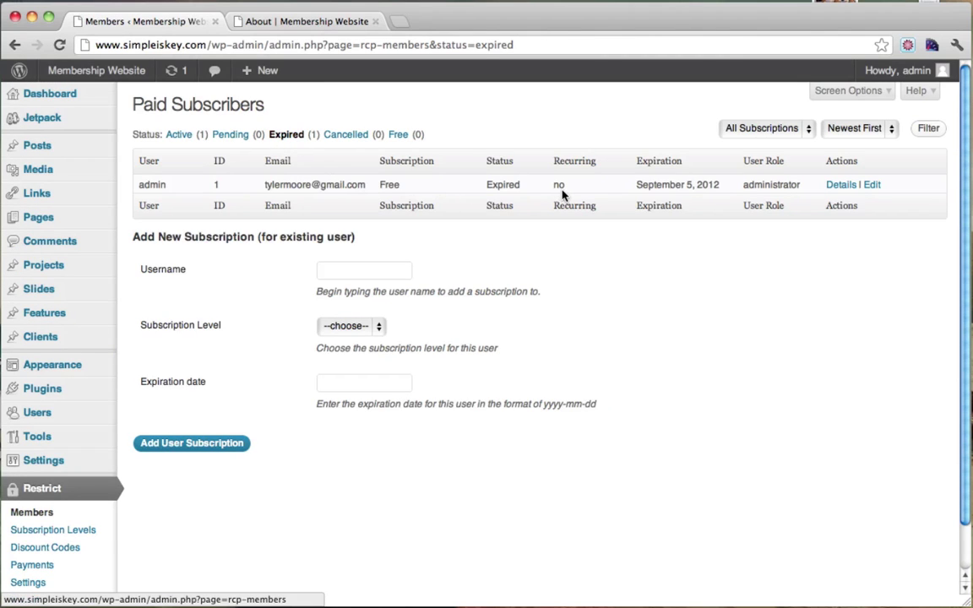
pyautogui.click(875, 185)
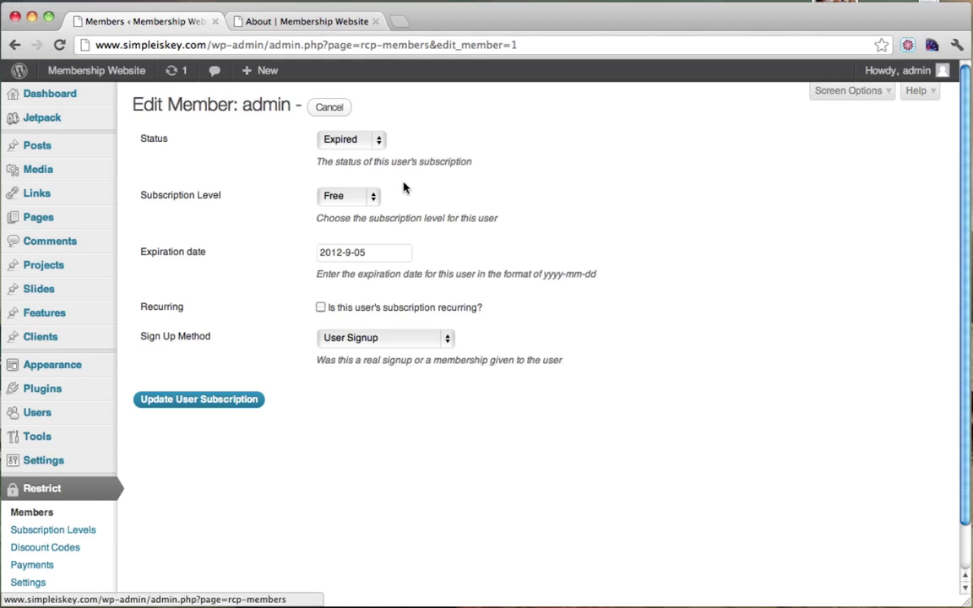
# Set the subscription to Active, Premium level, expiring 2013-10-20, and update it
pyautogui.click(372, 141)
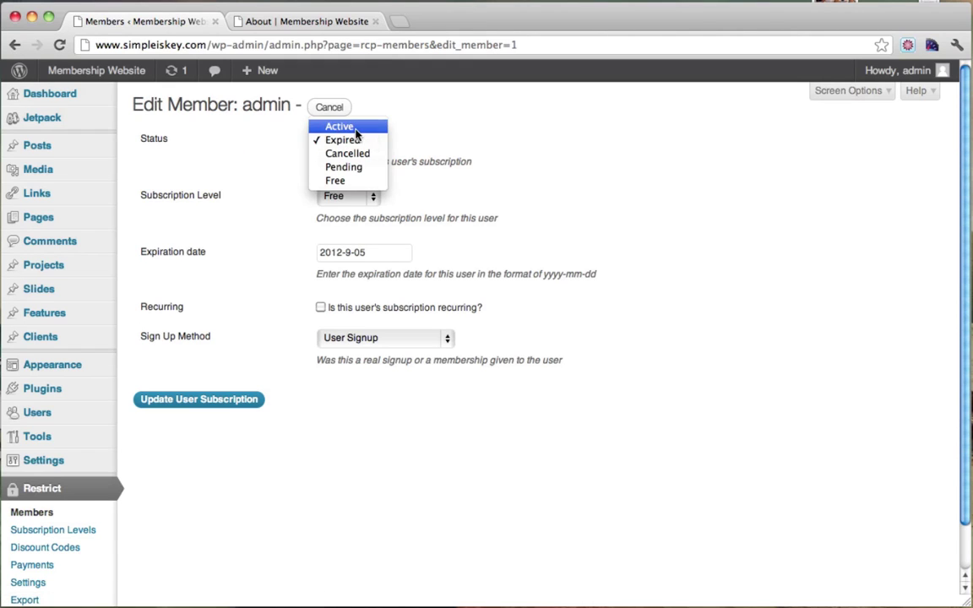
pyautogui.click(356, 129)
pyautogui.click(372, 197)
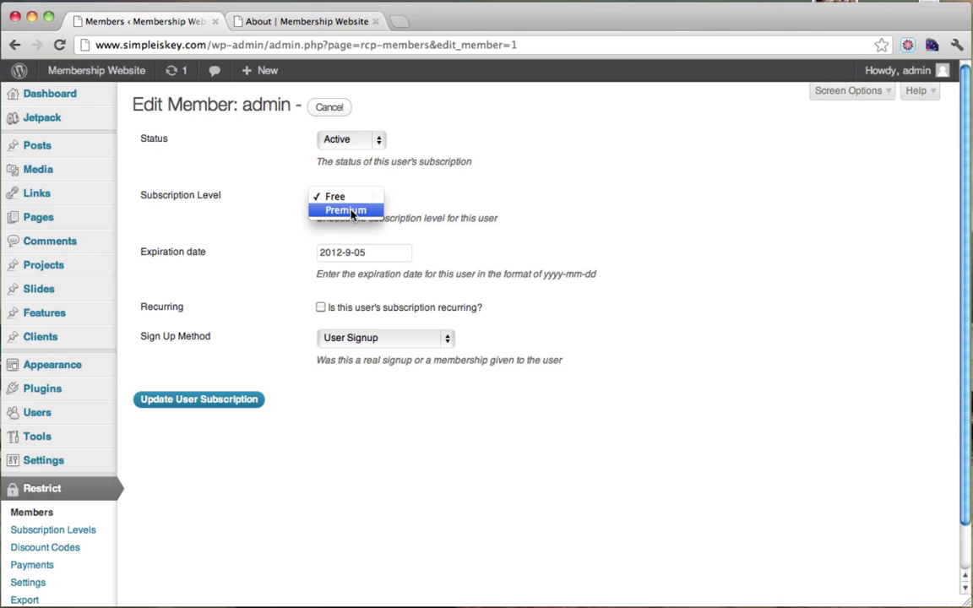
pyautogui.click(351, 211)
pyautogui.click(343, 256)
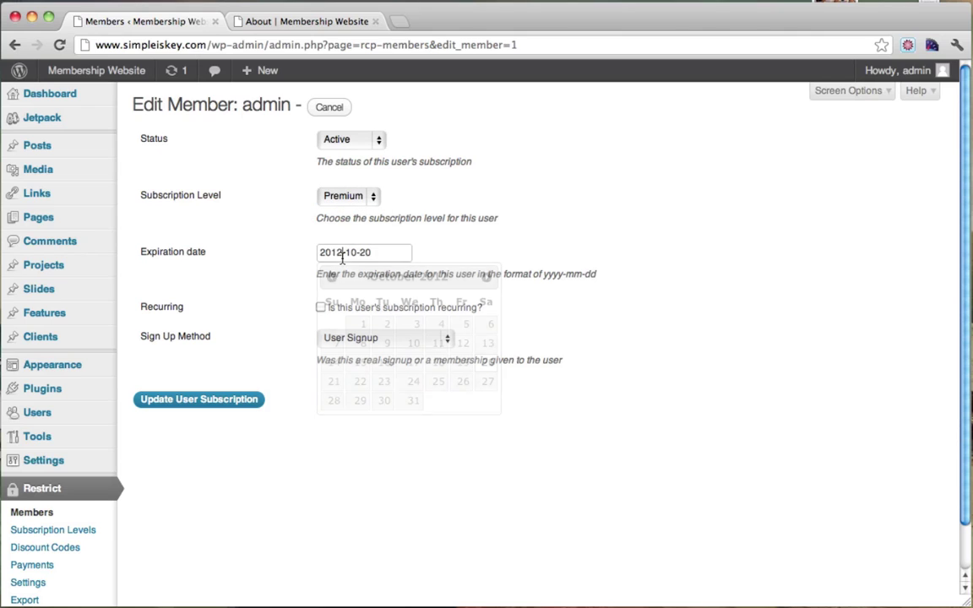
pyautogui.press('BackSpace')
pyautogui.write('3')
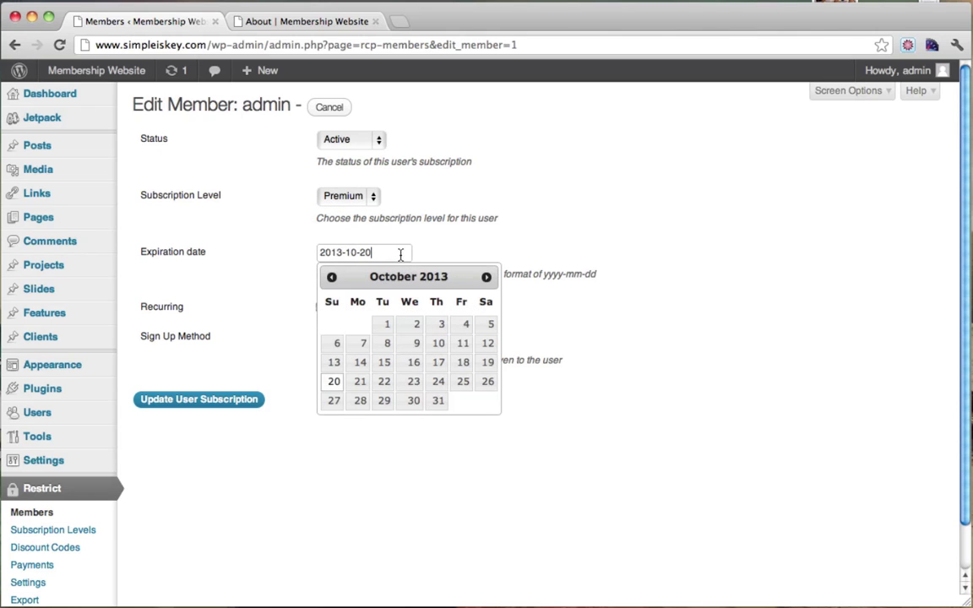
pyautogui.click(529, 236)
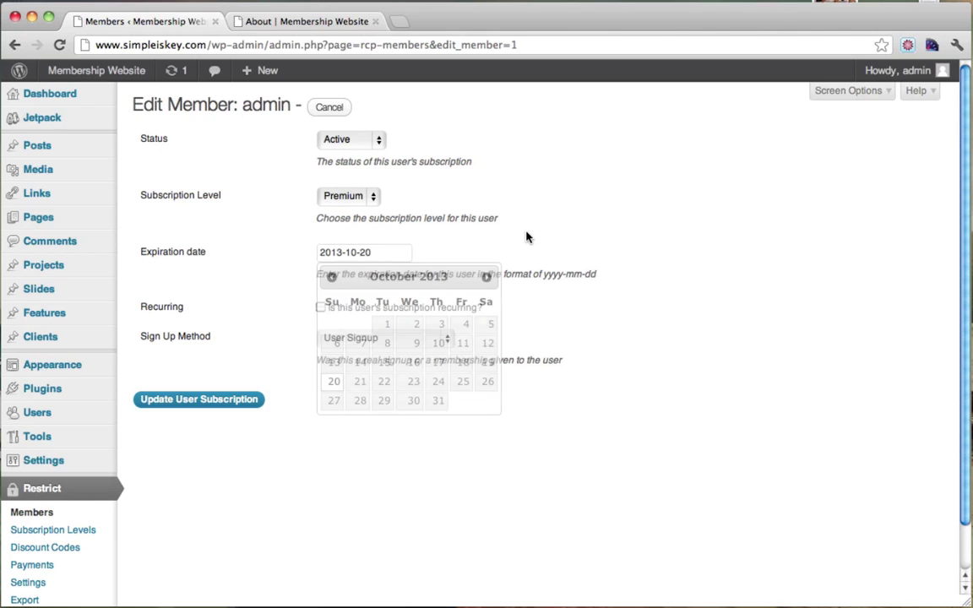
pyautogui.click(217, 404)
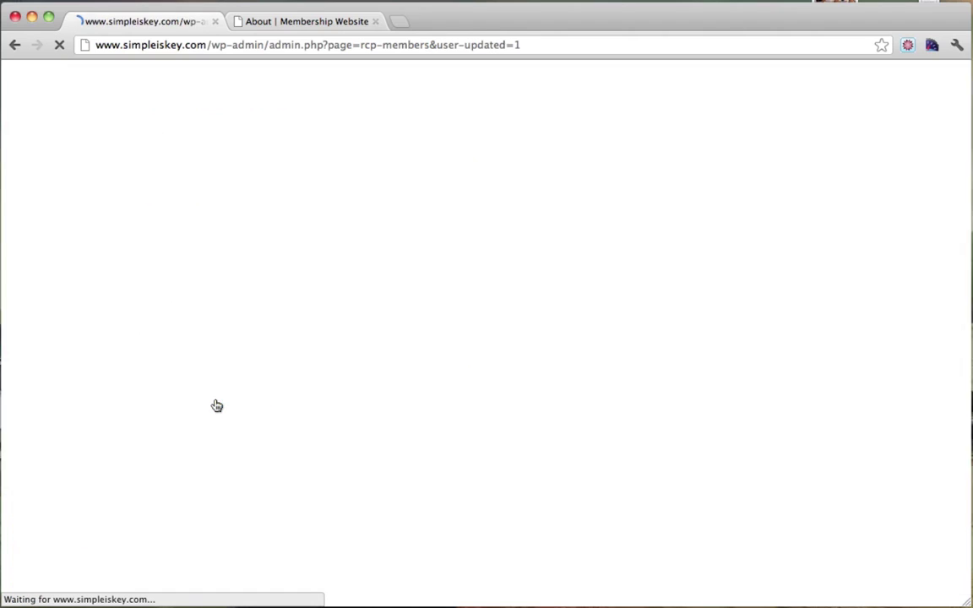
# Reload the About page and confirm it now shows the RESTRICTED CONTENT!!! text
pyautogui.click(322, 23)
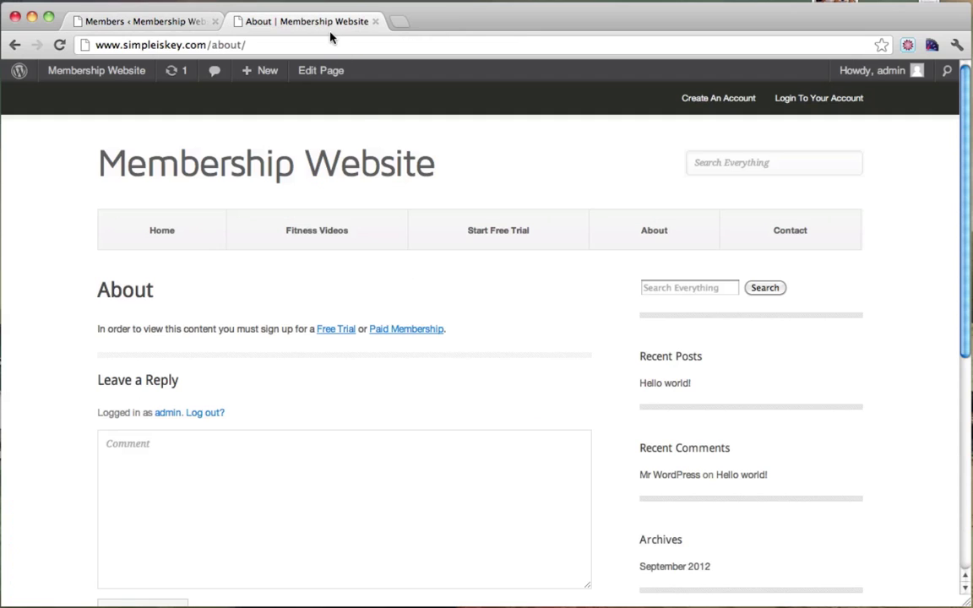
pyautogui.click(59, 42)
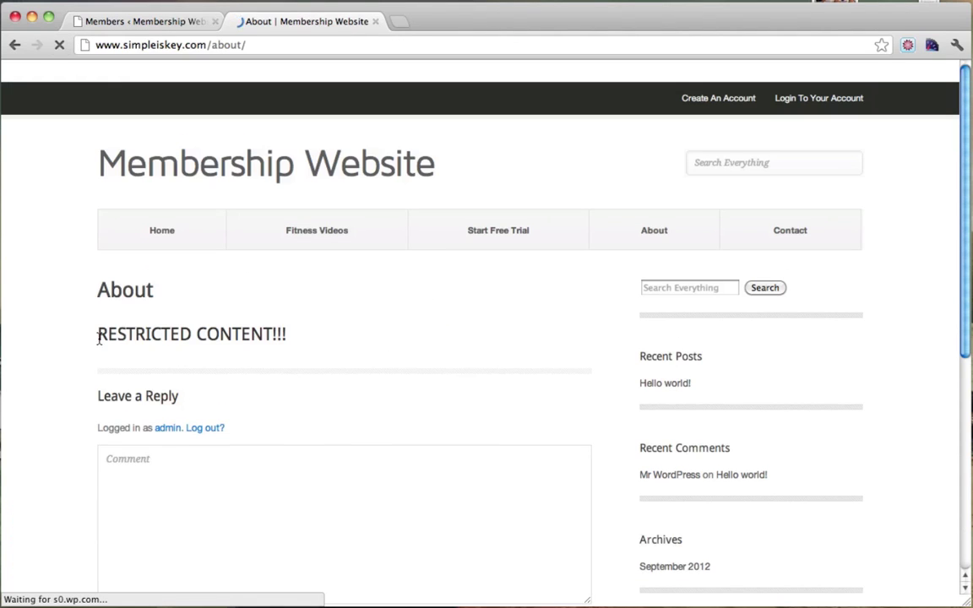
pyautogui.moveTo(98, 334); pyautogui.dragTo(332, 341)
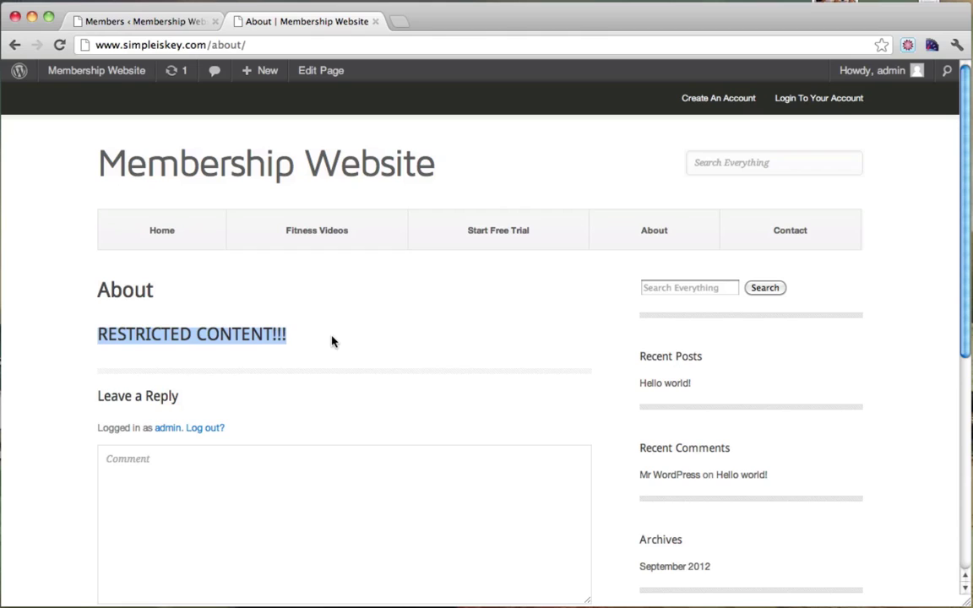
pyautogui.click(286, 338)
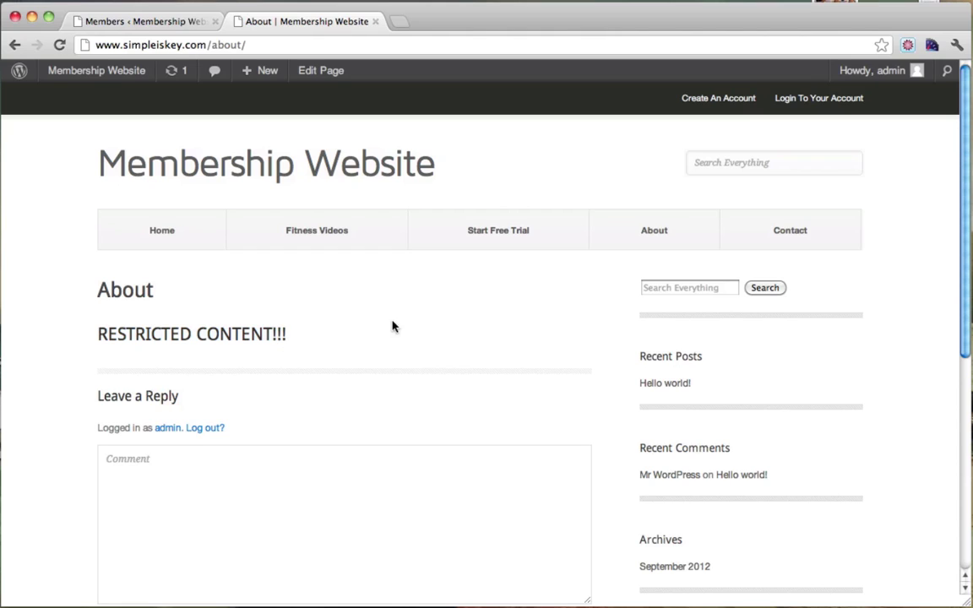
pyautogui.moveTo(98, 337); pyautogui.dragTo(328, 330)
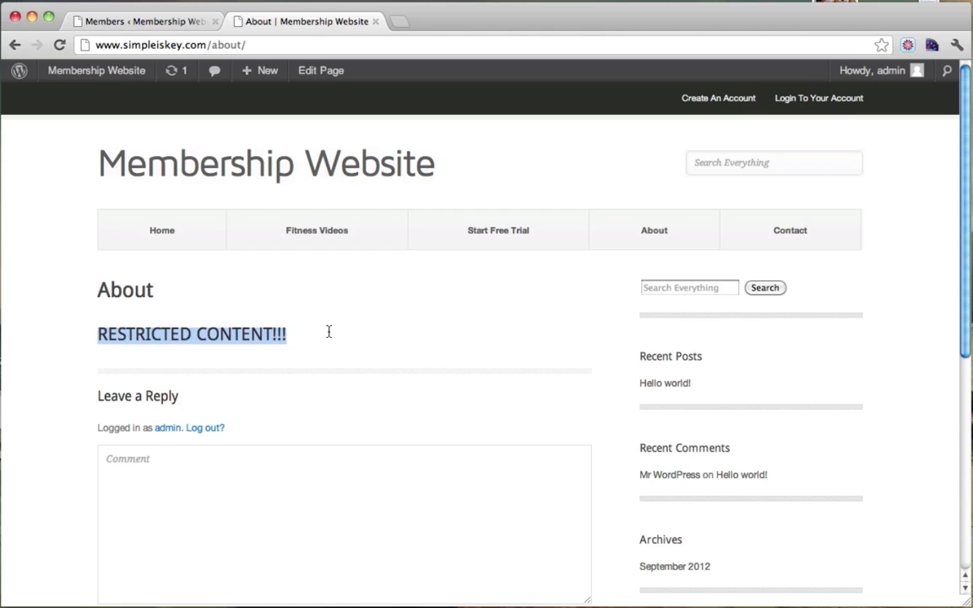
pyautogui.click(126, 323)
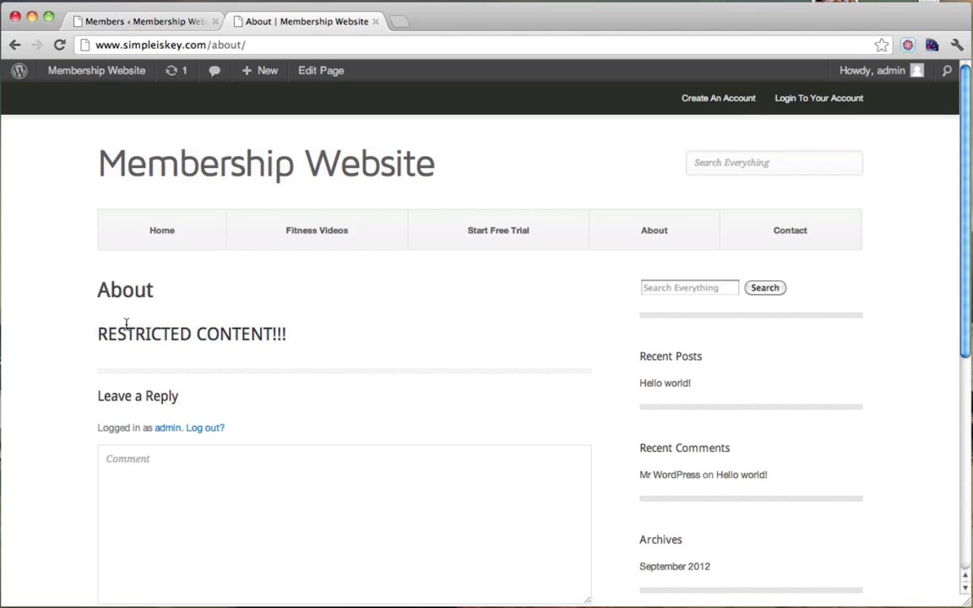
# Check the member list shows the expiration October 20, 2013, then return to About
pyautogui.click(157, 23)
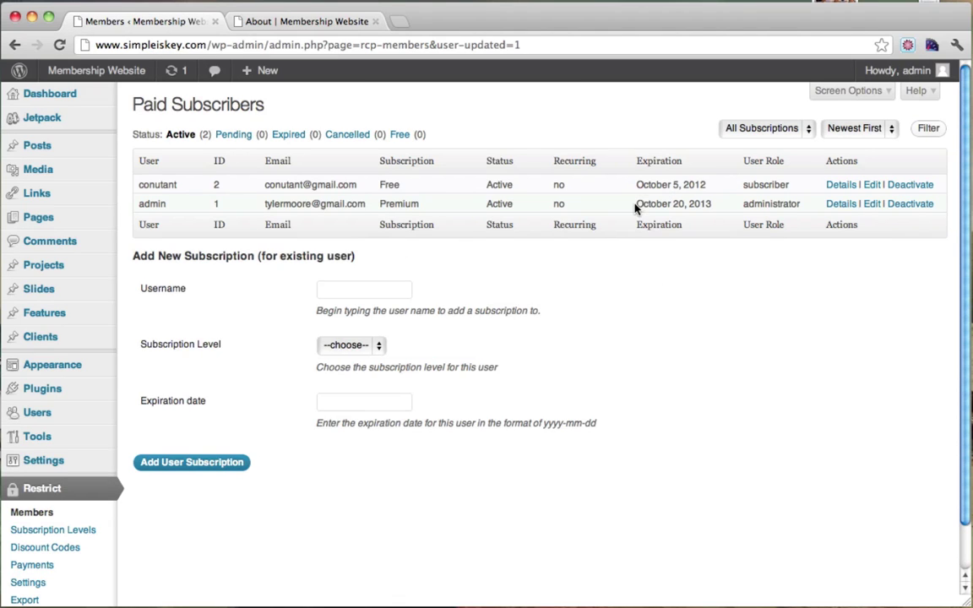
pyautogui.moveTo(636, 209); pyautogui.dragTo(710, 205)
pyautogui.click(701, 204)
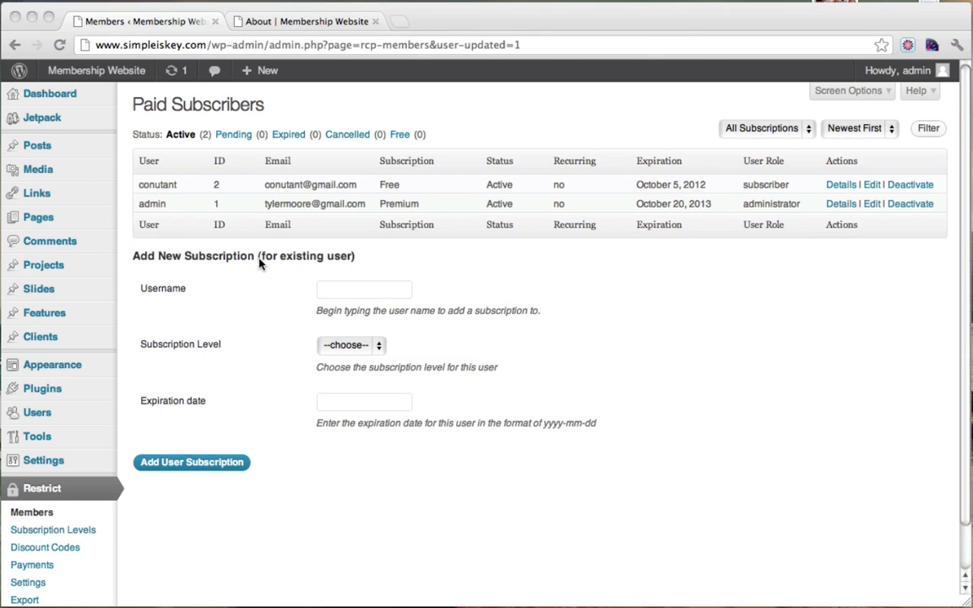
pyautogui.click(285, 23)
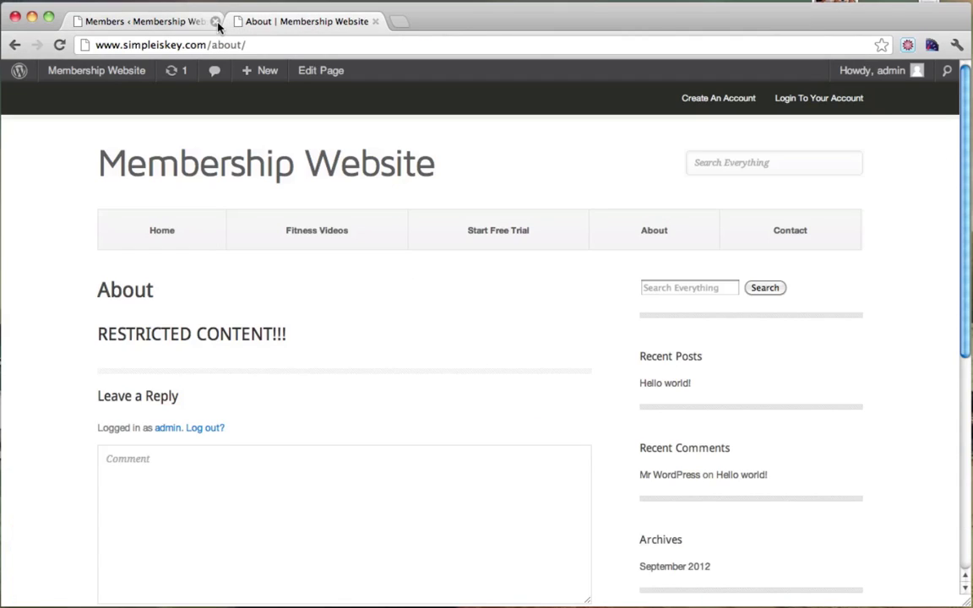
# Close the members tab and view the public home page from the Dashboard
pyautogui.click(216, 22)
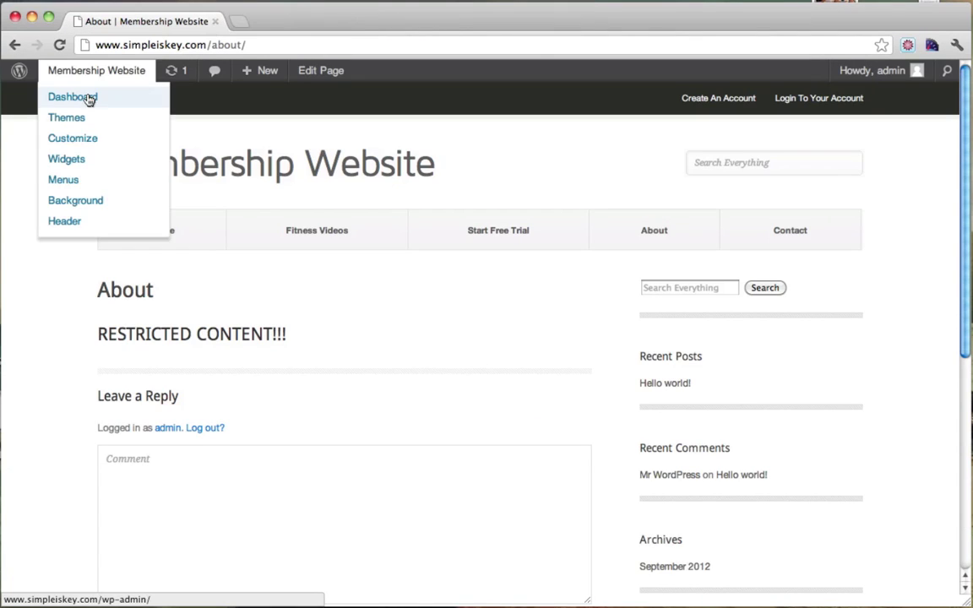
pyautogui.click(93, 80)
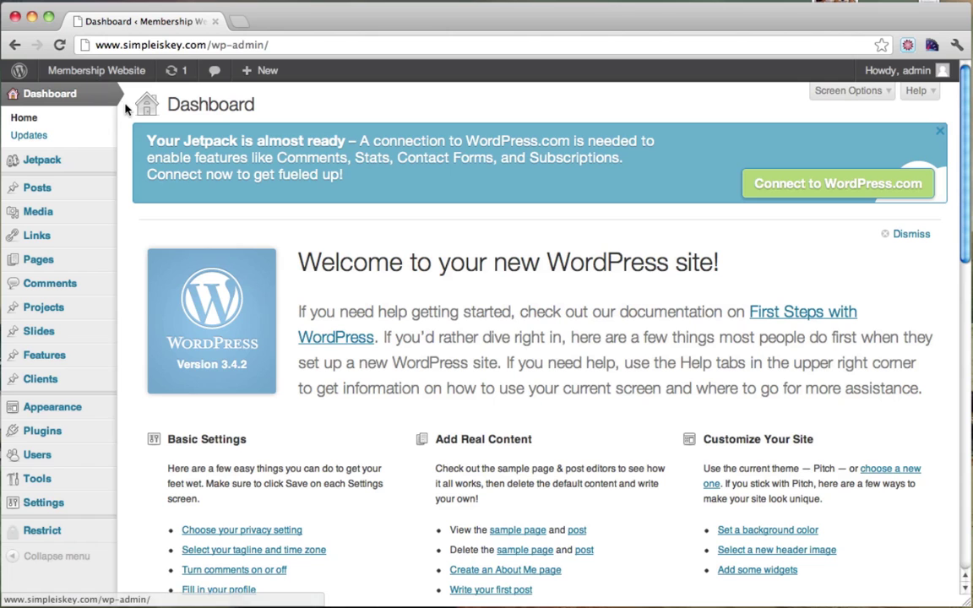
pyautogui.moveTo(69, 67)
pyautogui.click(77, 98)
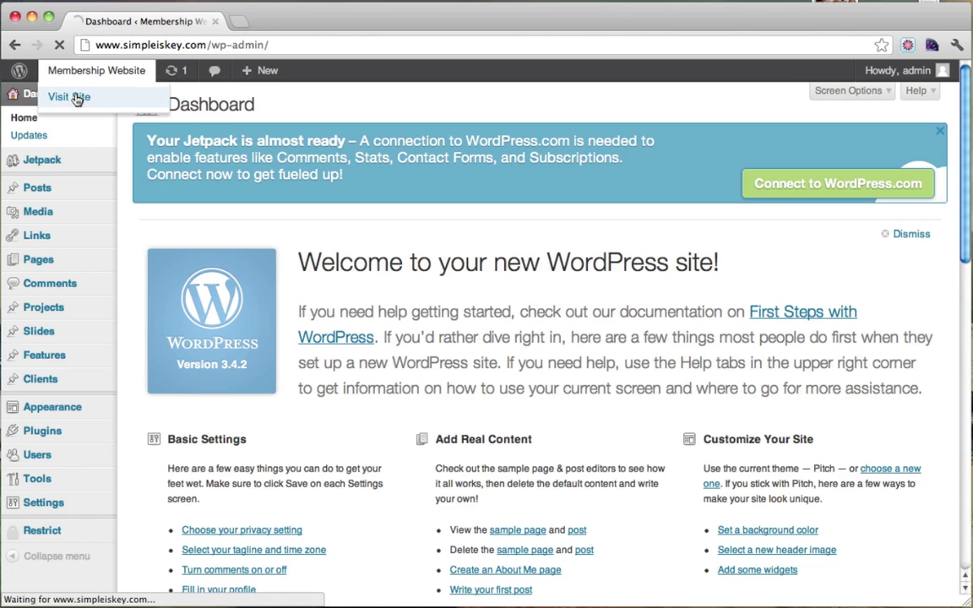
# Test the home page's Click Me call-to-action, then return to the admin Dashboard
pyautogui.scroll(-2, 353, 306)
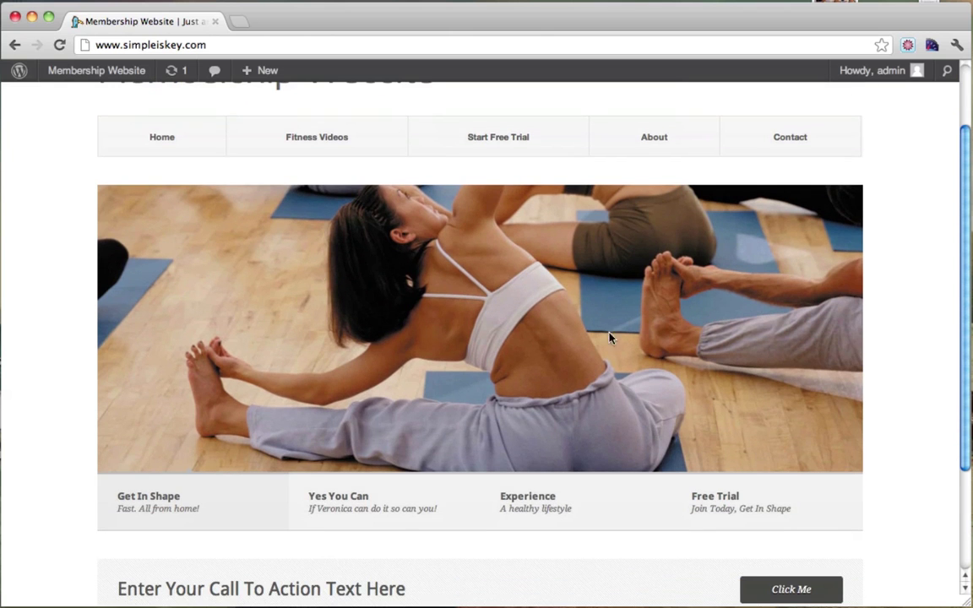
pyautogui.scroll(2, 575, 334)
pyautogui.scroll(-5, 877, 230)
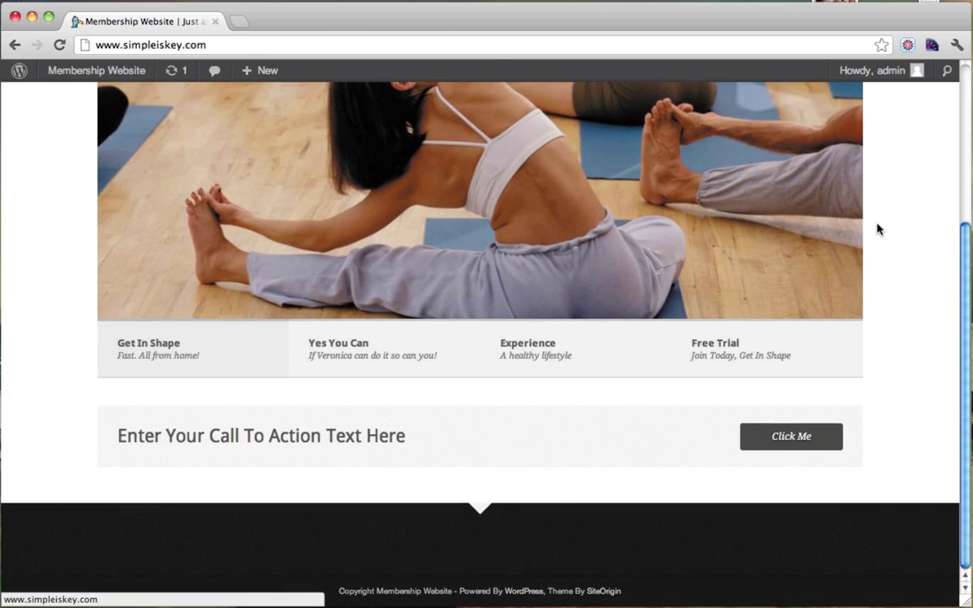
pyautogui.click(791, 437)
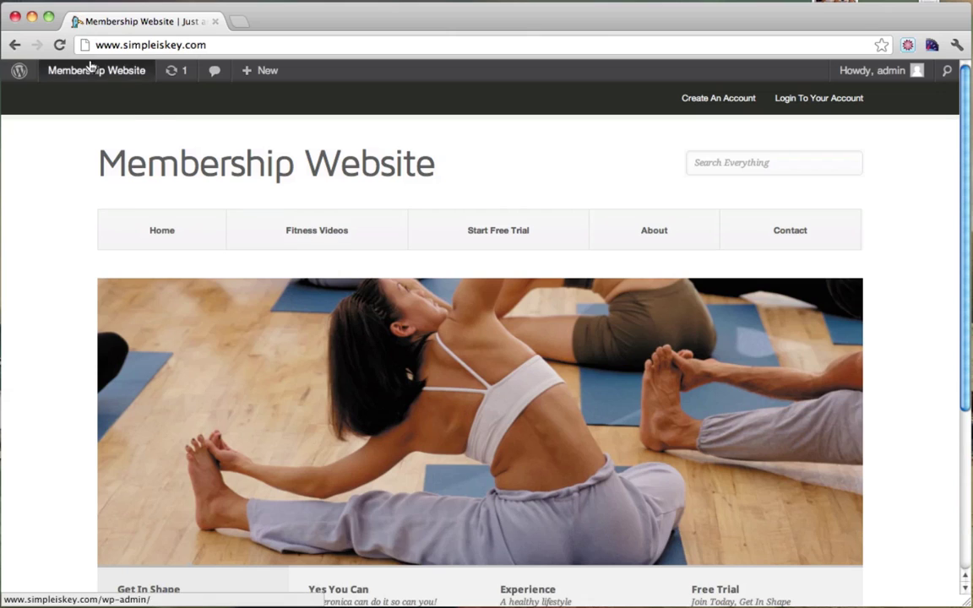
pyautogui.moveTo(88, 72)
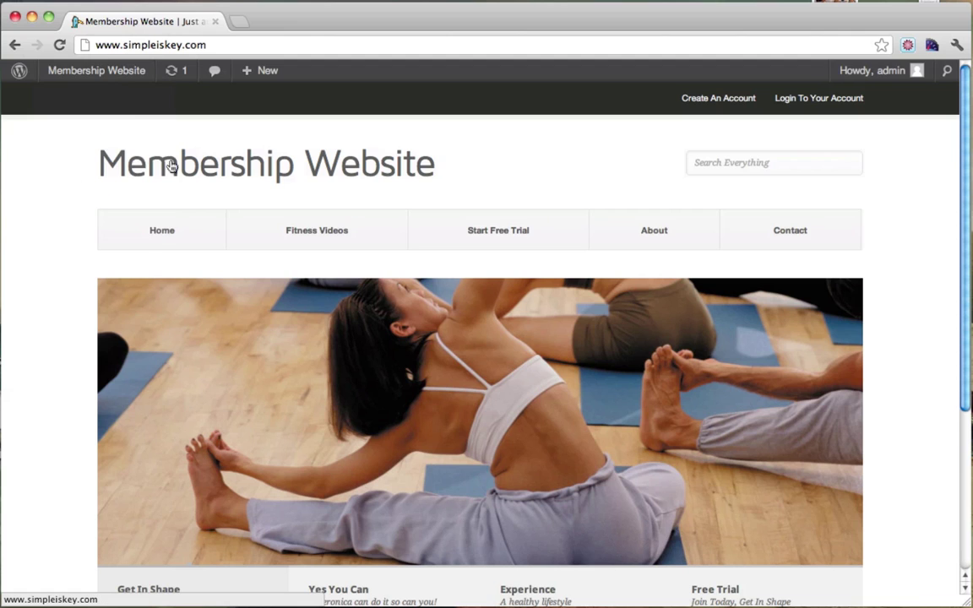
pyautogui.click(81, 98)
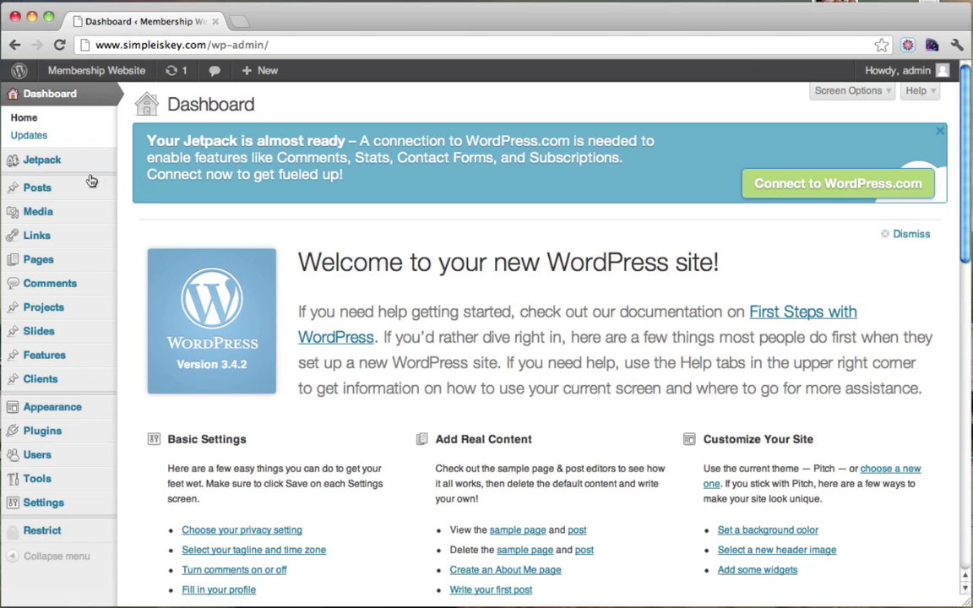
pyautogui.moveTo(69, 406)
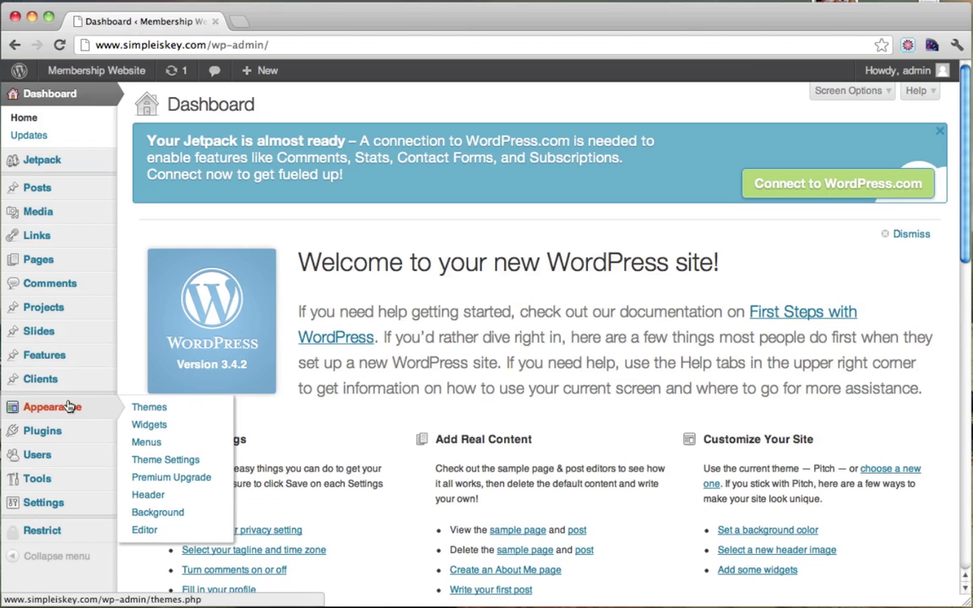
# In Front Page theme settings, set the call-to-action to 'Start Your Free Trial Today!' with button 'Start Free Trial'
pyautogui.click(191, 461)
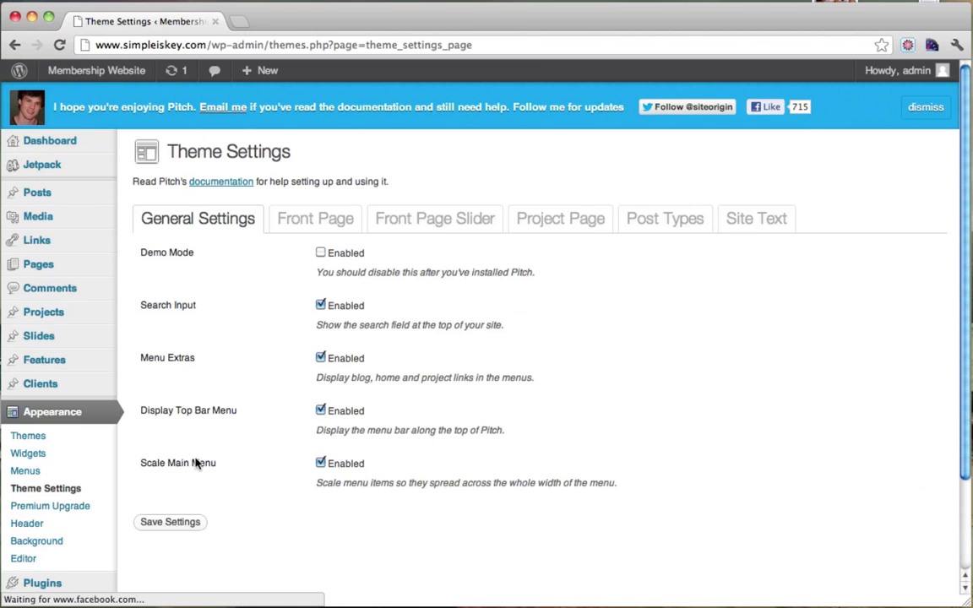
pyautogui.click(297, 223)
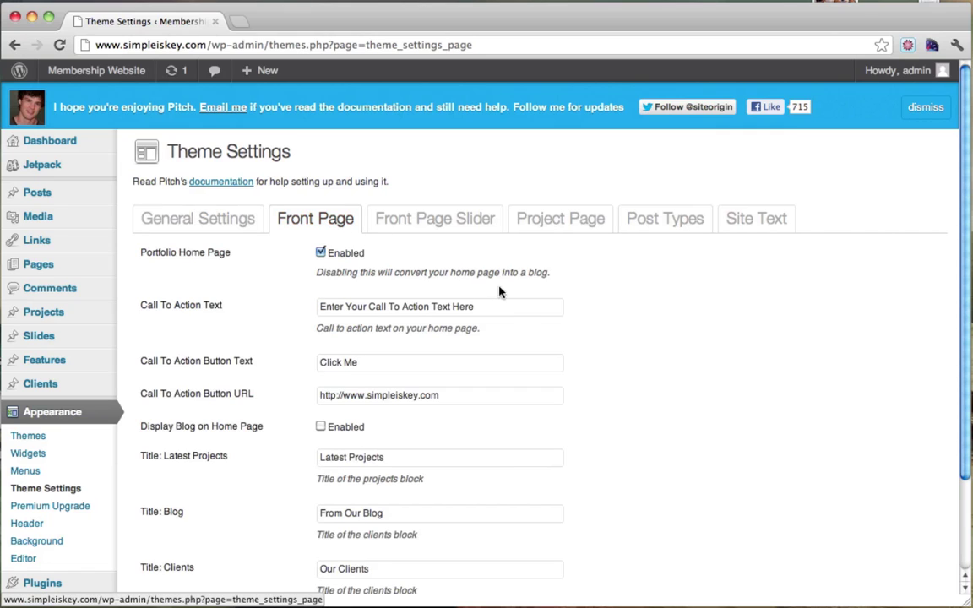
pyautogui.moveTo(484, 307); pyautogui.dragTo(310, 309)
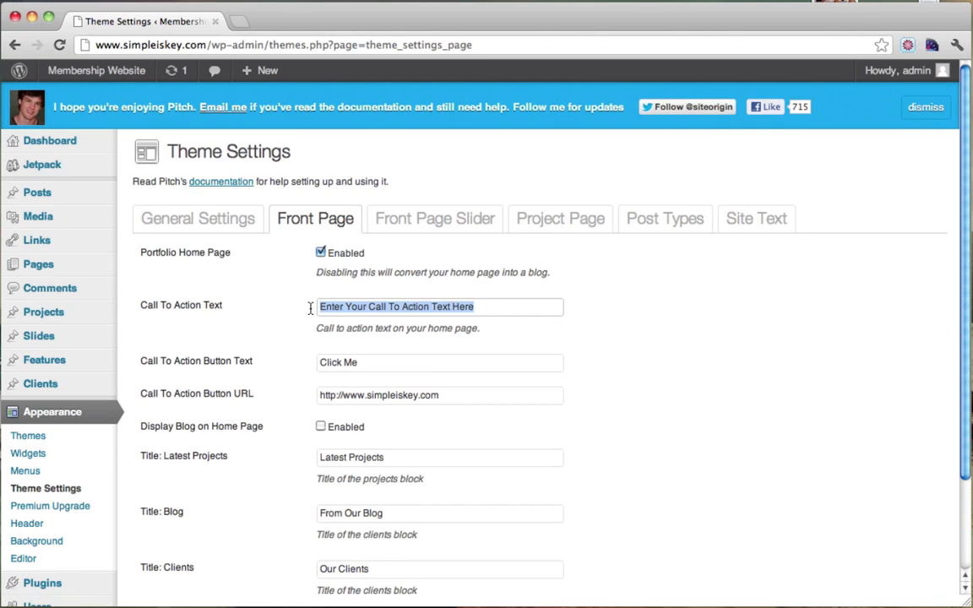
pyautogui.write('Start')
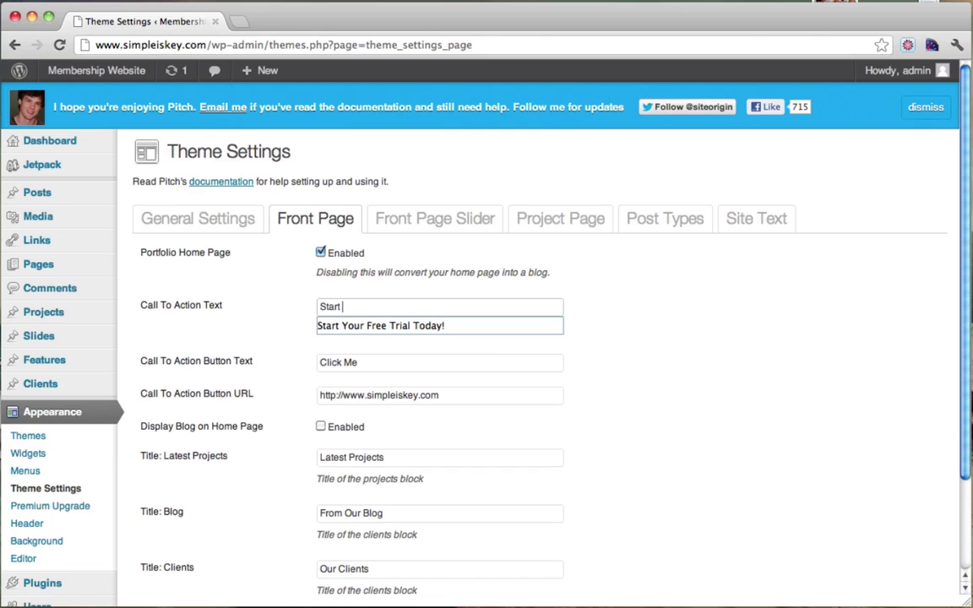
pyautogui.press('Return')
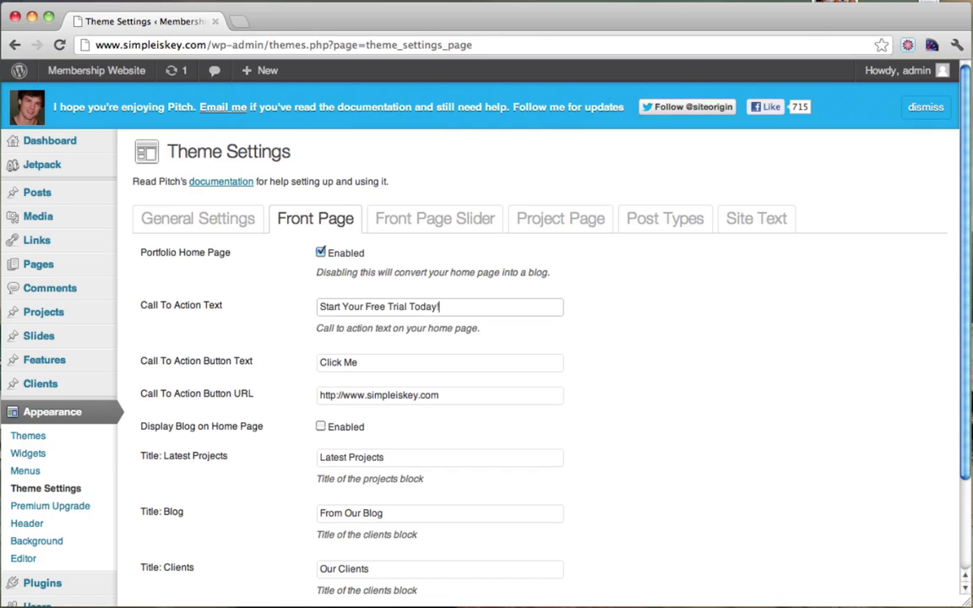
pyautogui.moveTo(387, 365); pyautogui.dragTo(298, 364)
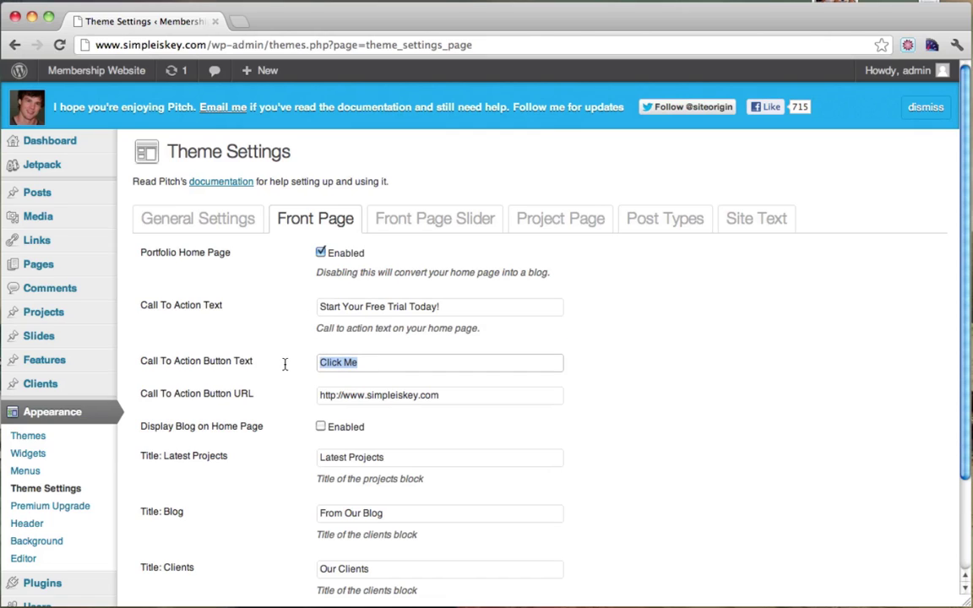
pyautogui.write('Start Free Trial')
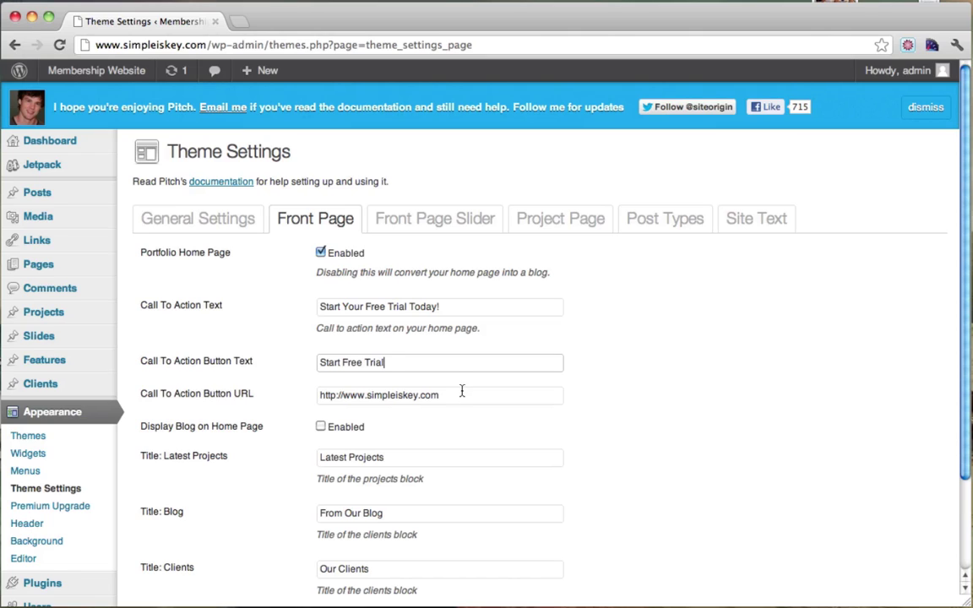
# Point the call-to-action button URL to the register page and save the settings
pyautogui.click(452, 396)
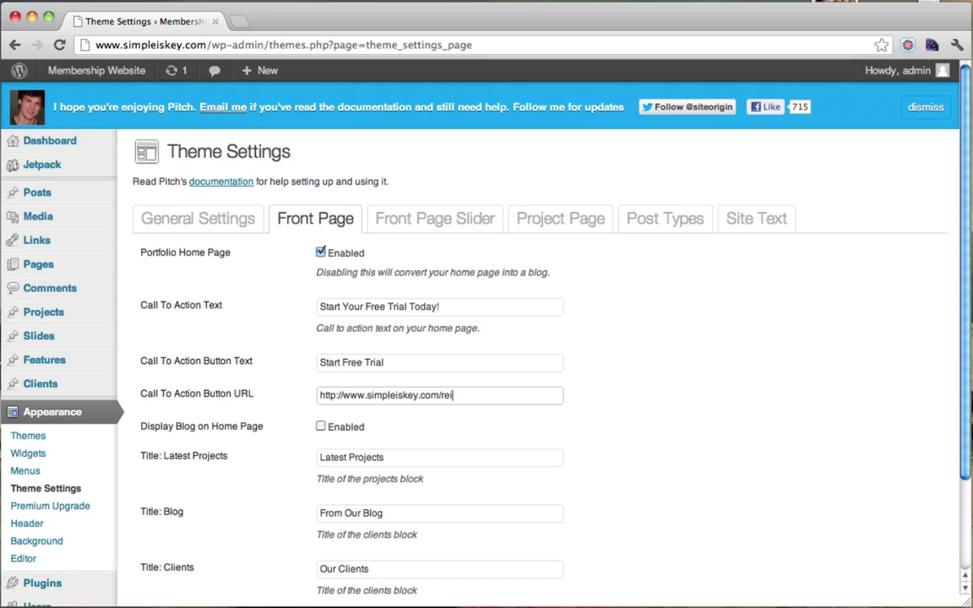
pyautogui.moveTo(441, 399); pyautogui.dragTo(495, 397)
pyautogui.click(495, 397)
pyautogui.scroll(-3, 614, 392)
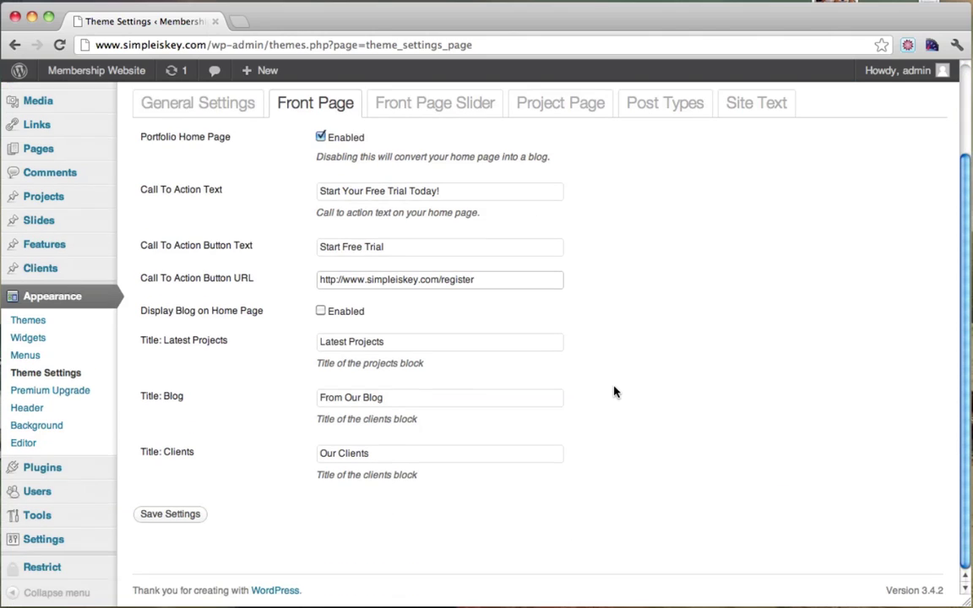
pyautogui.click(159, 517)
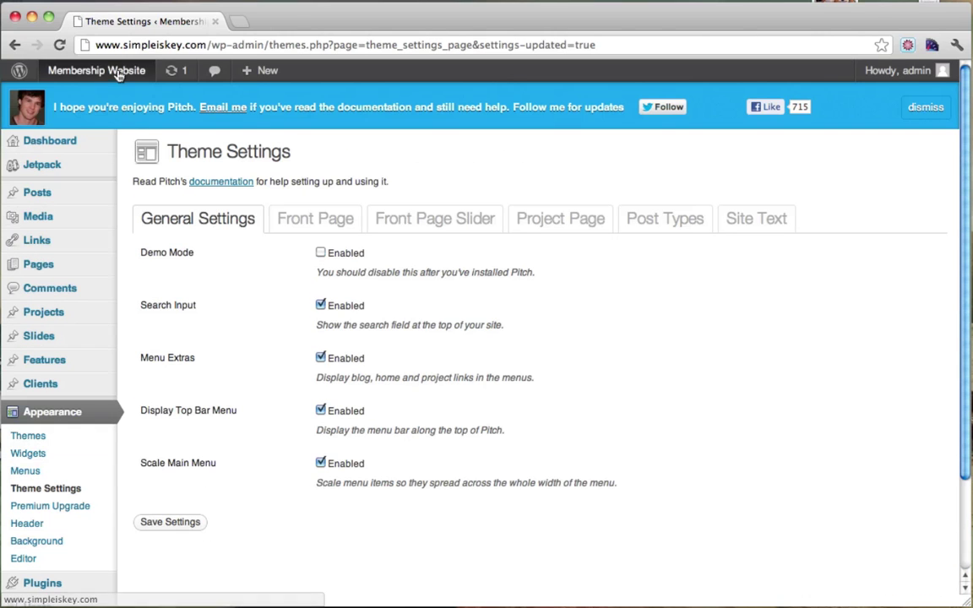
# Follow the home page's Start Free Trial button and check the Register page's active subscription message
pyautogui.moveTo(121, 73)
pyautogui.click(84, 98)
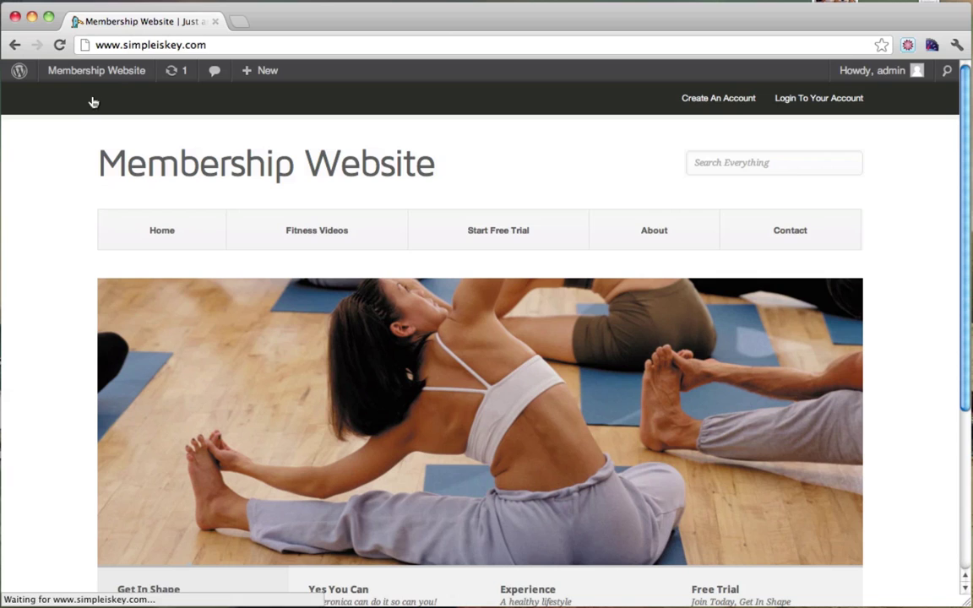
pyautogui.scroll(-5, 93, 186)
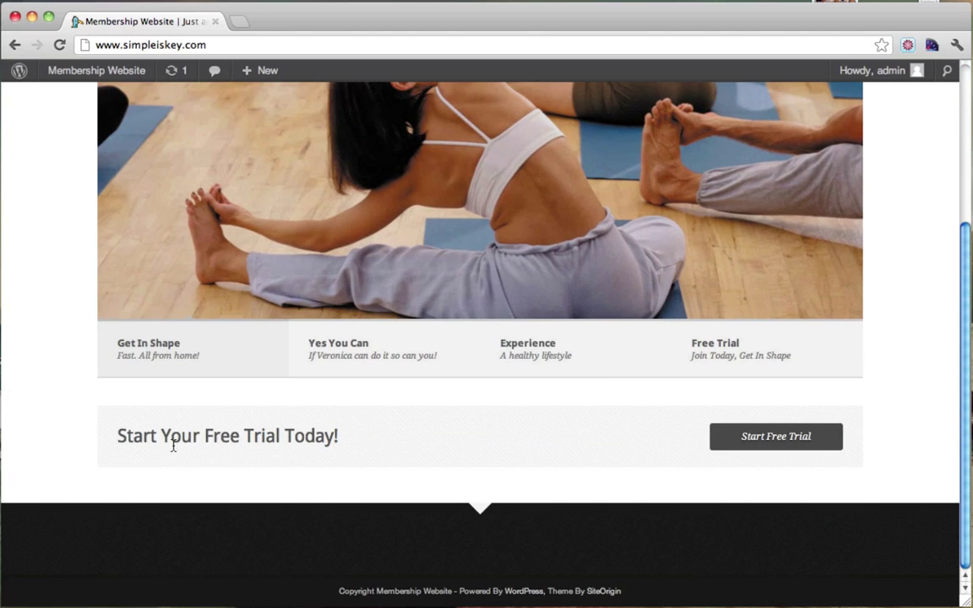
pyautogui.click(743, 439)
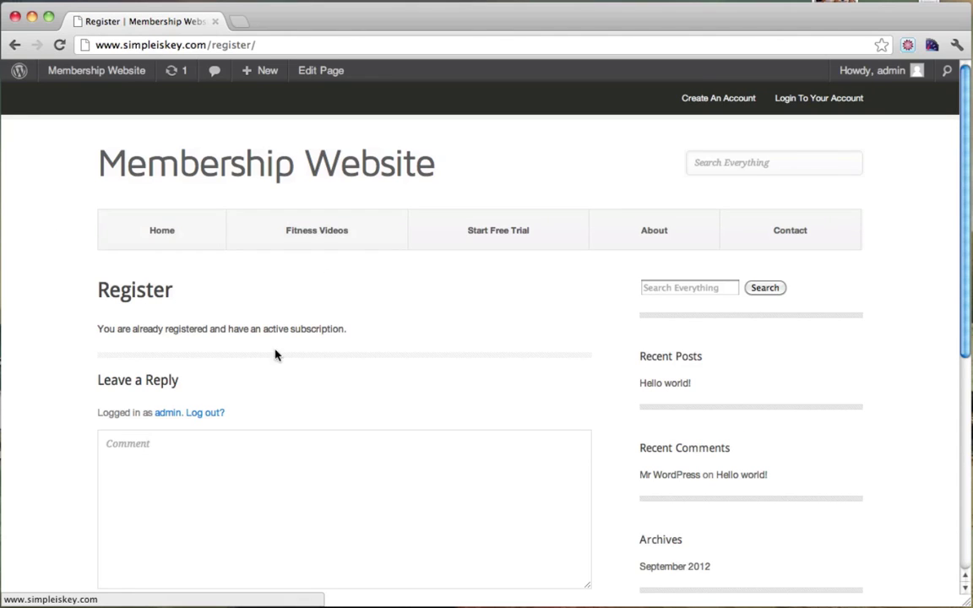
pyautogui.moveTo(115, 329); pyautogui.dragTo(303, 332)
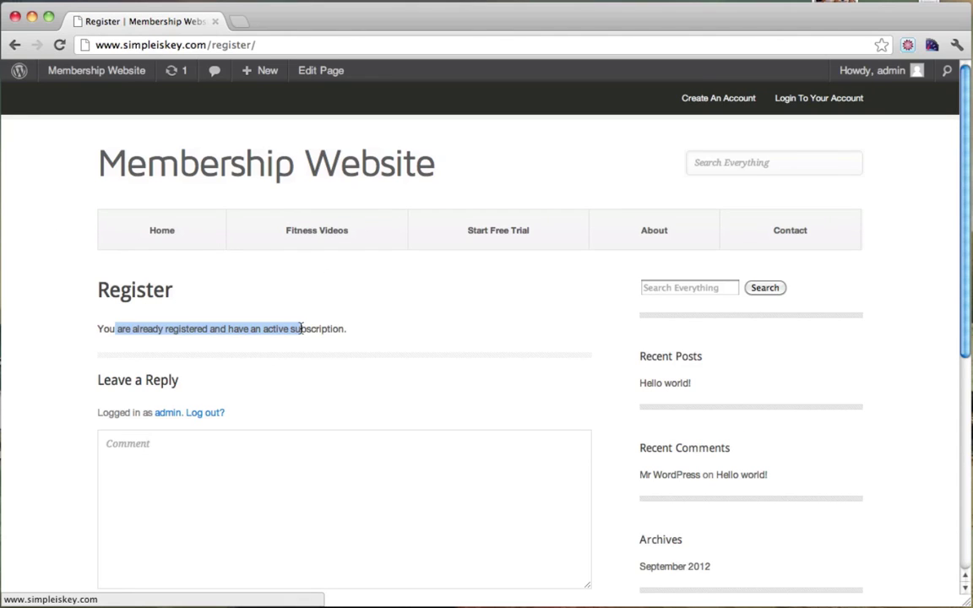
pyautogui.click(279, 330)
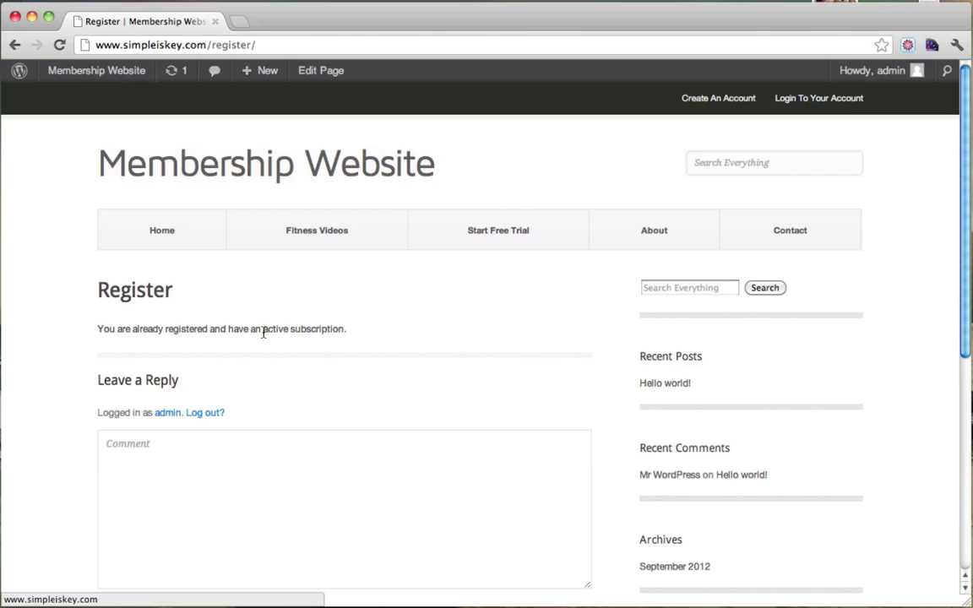
pyautogui.moveTo(265, 333); pyautogui.dragTo(367, 333)
pyautogui.click(327, 333)
# Return to the home page and open the Fitness Videos page
pyautogui.click(151, 244)
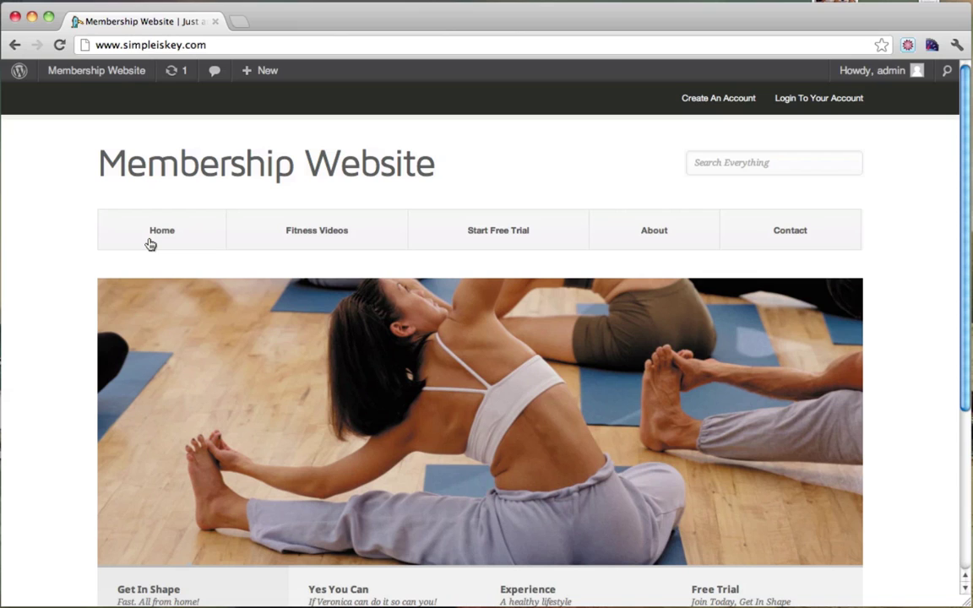
pyautogui.click(323, 237)
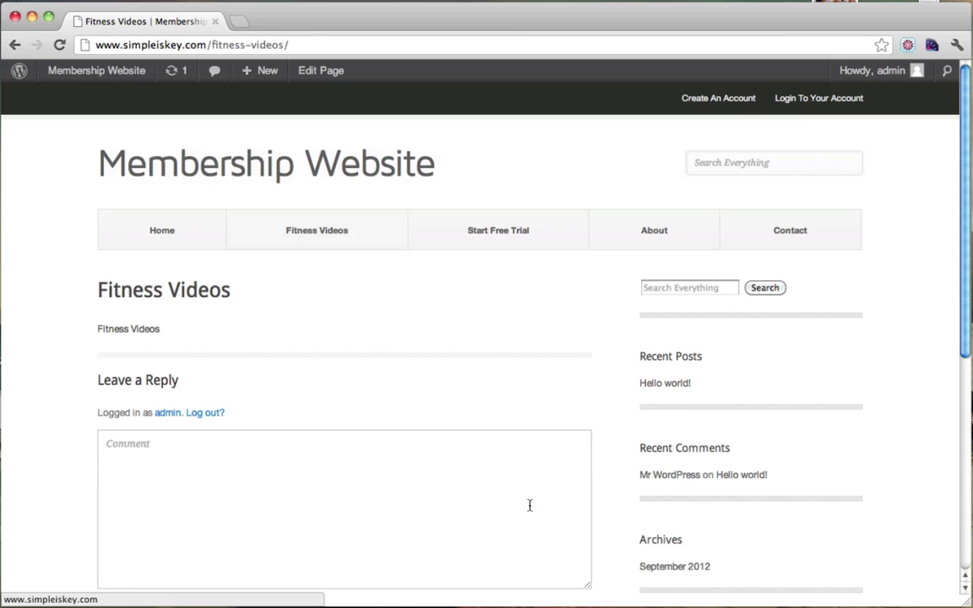
pyautogui.scroll(-5, 434, 387)
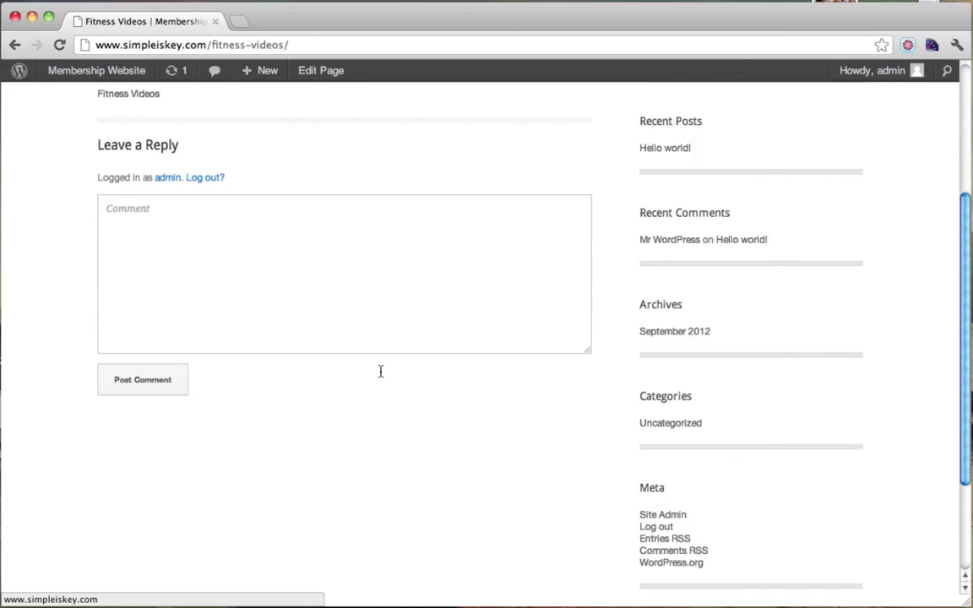
pyautogui.scroll(5, 409, 384)
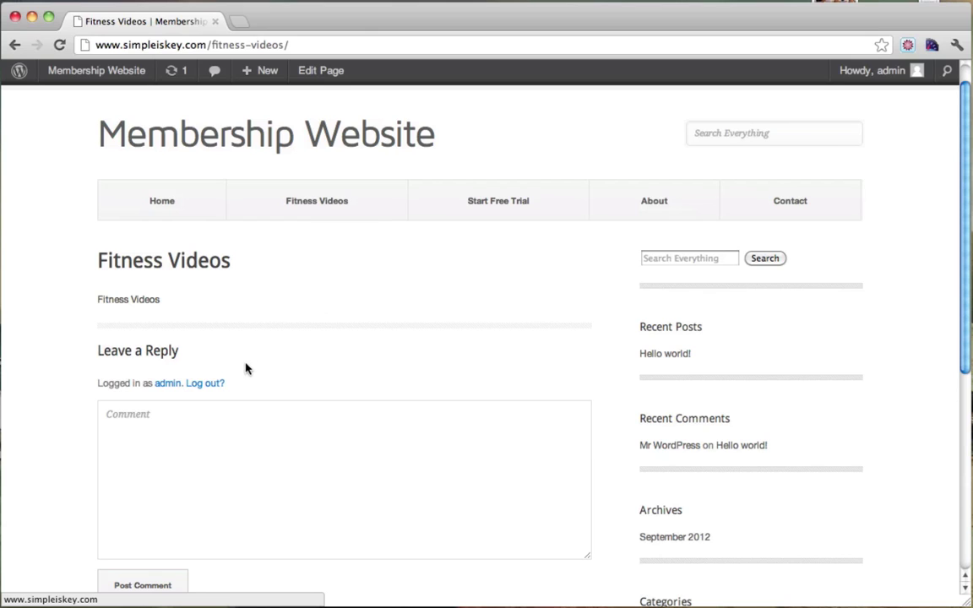
# Open the Fitness Videos page in the editor from the Dashboard's Pages list
pyautogui.moveTo(95, 78)
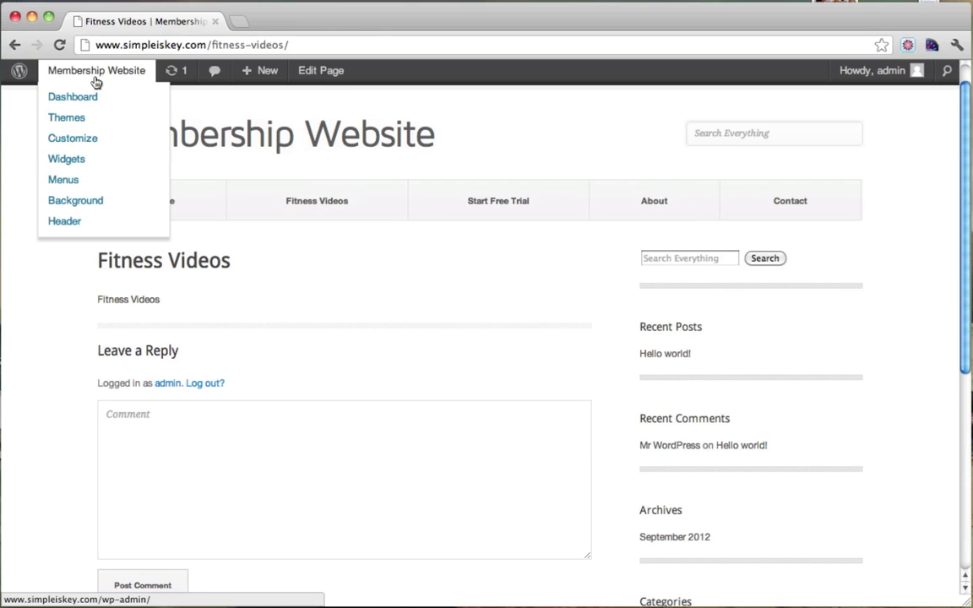
pyautogui.click(86, 100)
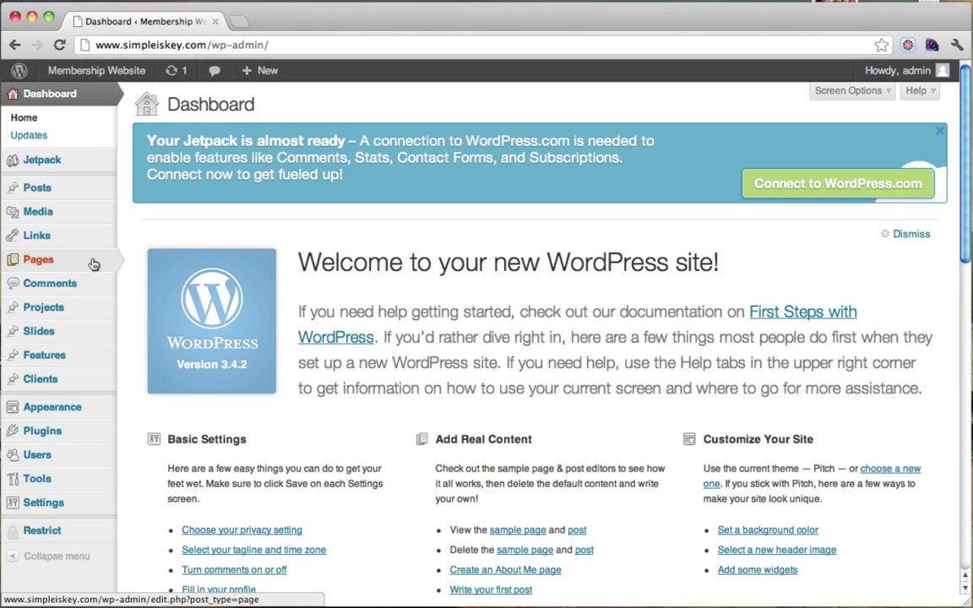
pyautogui.click(61, 268)
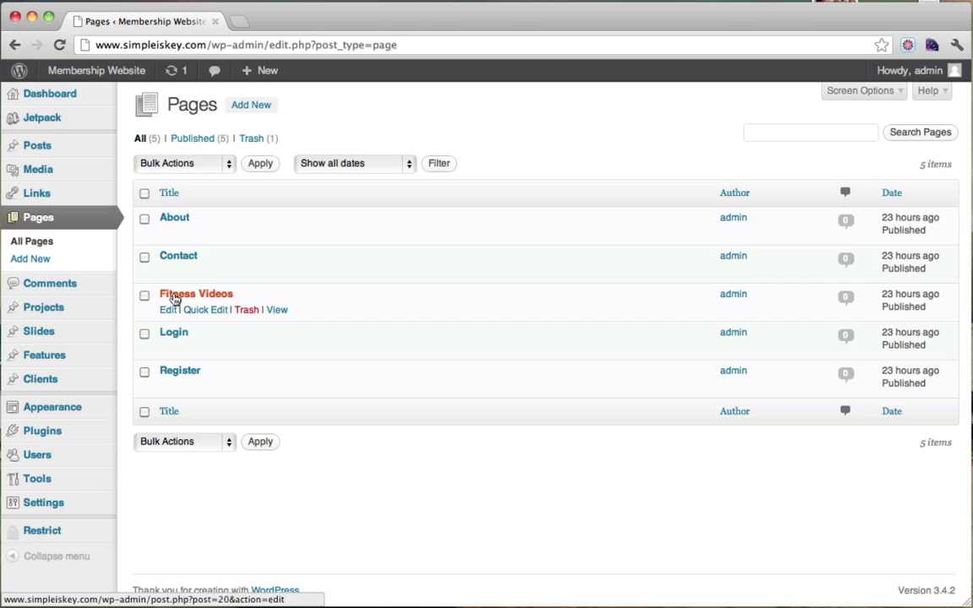
pyautogui.click(169, 310)
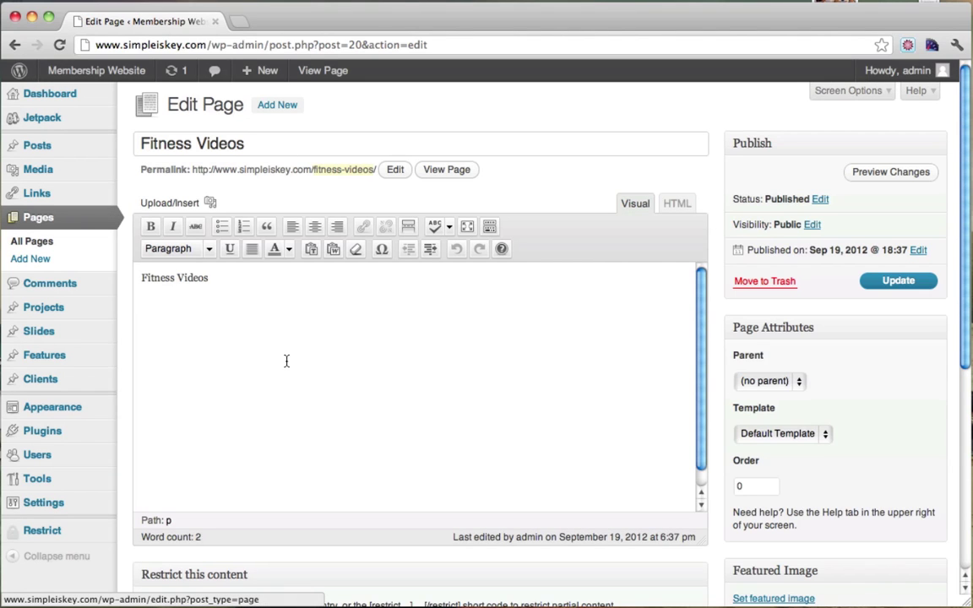
# Delete its body text, set Template to Blog, update, and view the page
pyautogui.press('super+a')
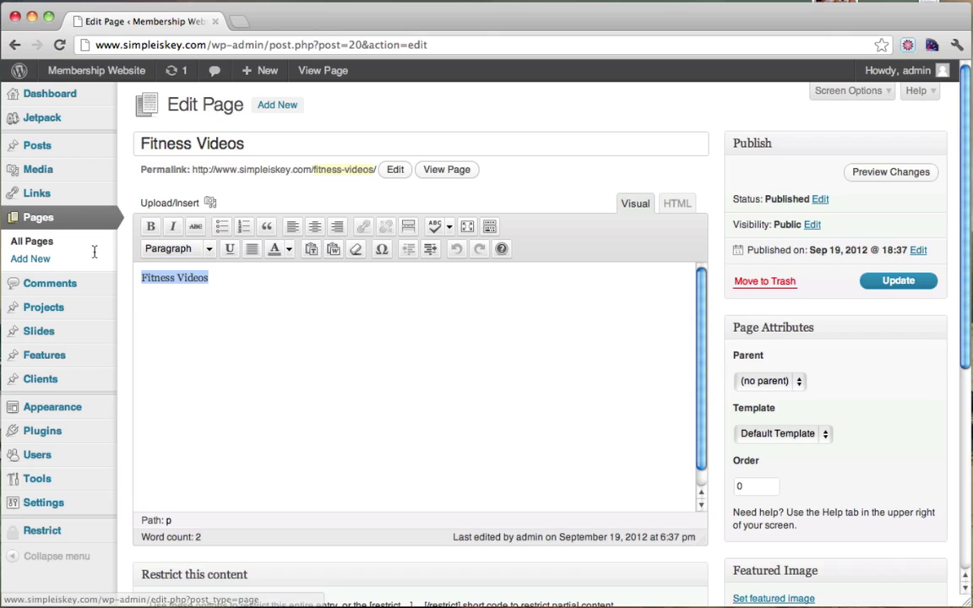
pyautogui.press('BackSpace')
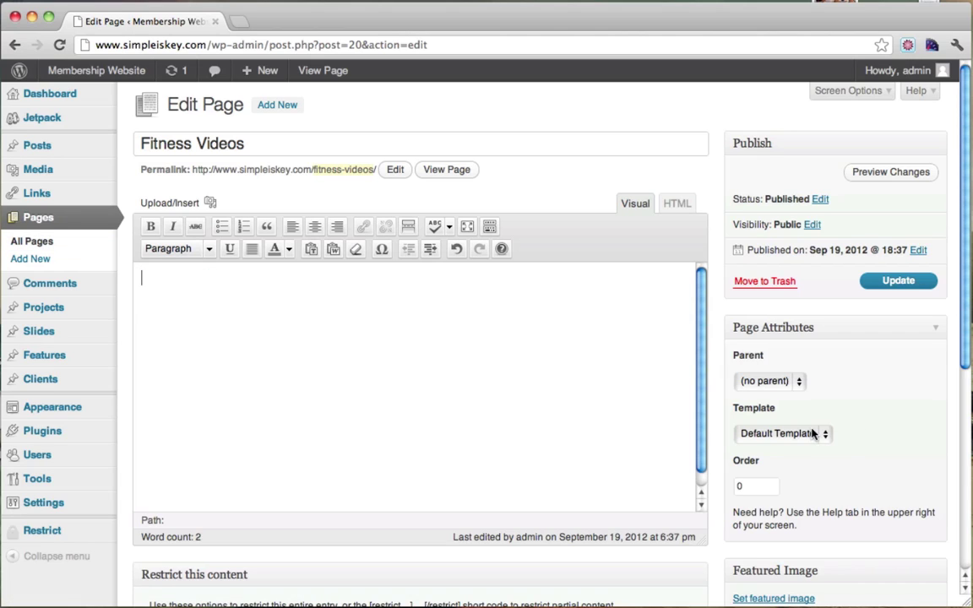
pyautogui.click(818, 434)
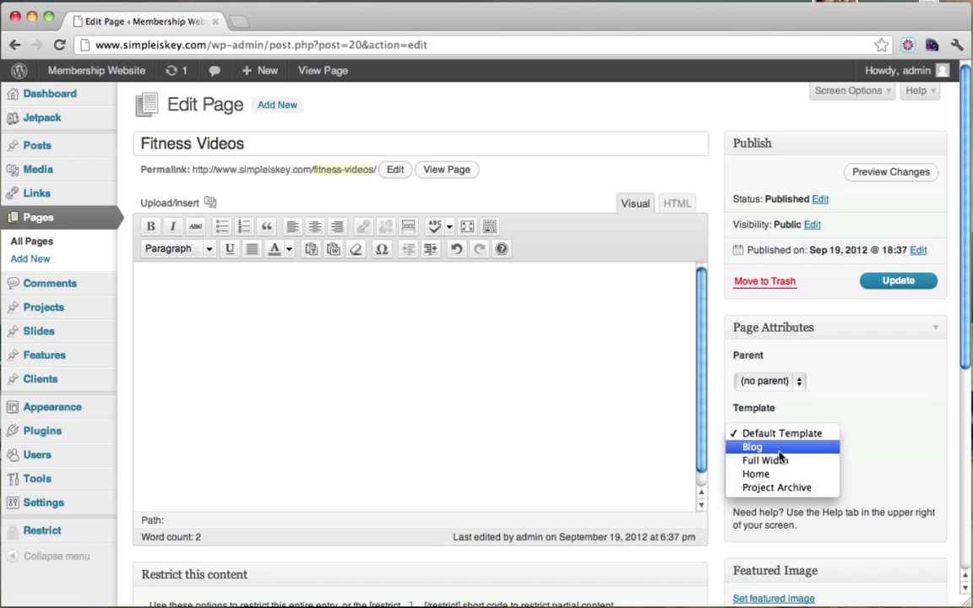
pyautogui.click(776, 448)
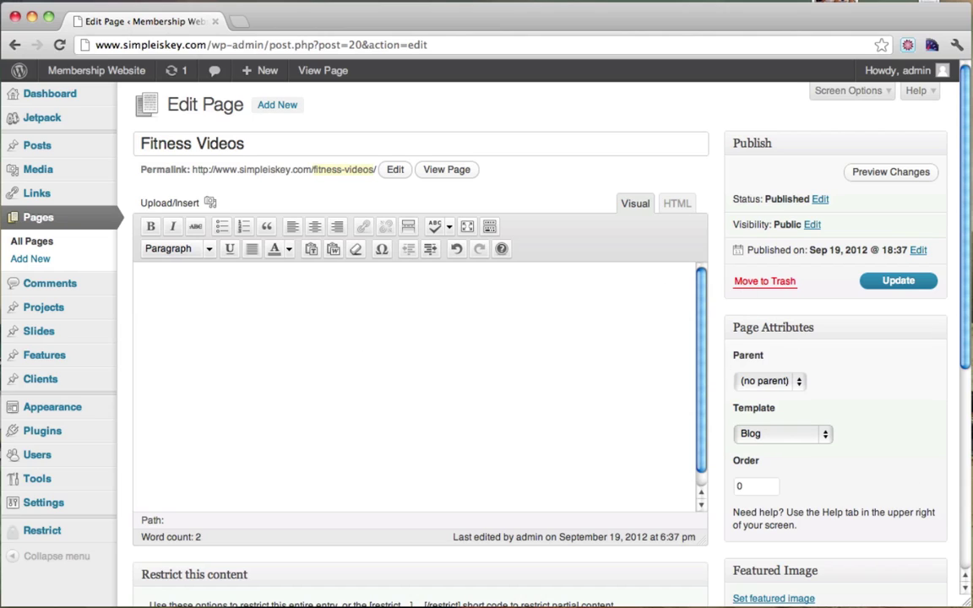
pyautogui.click(899, 283)
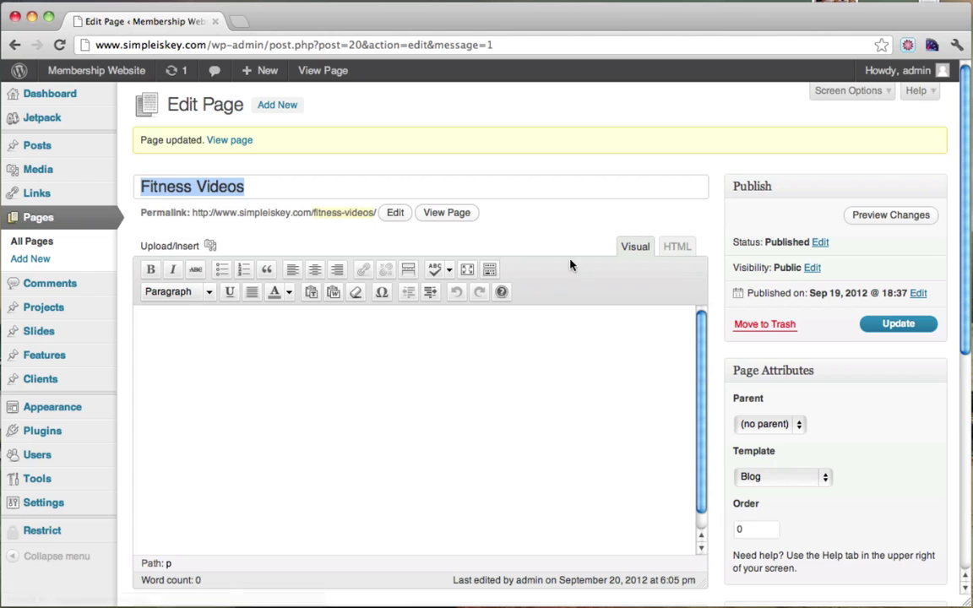
pyautogui.click(439, 213)
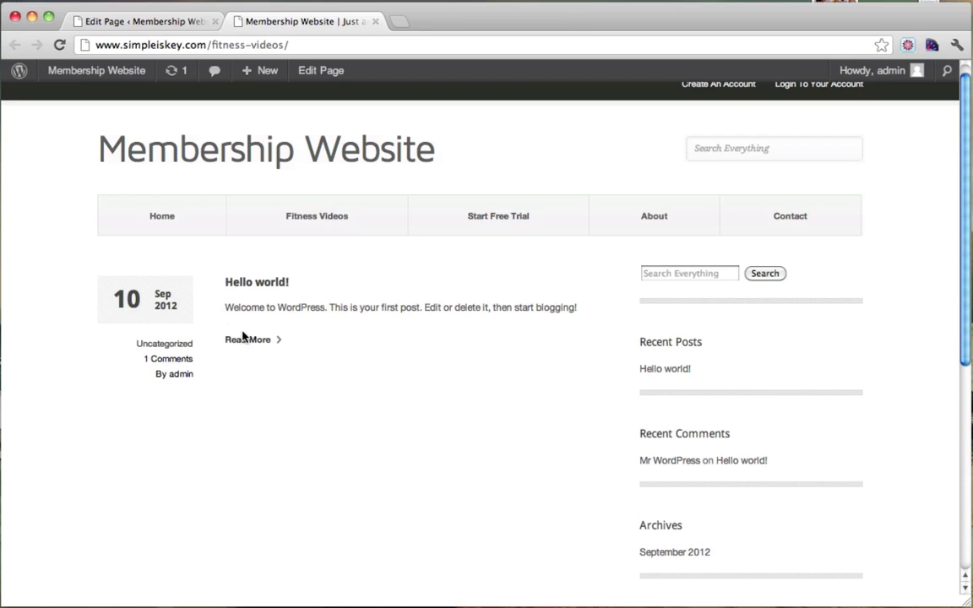
# Move the sample Hello world! post to the Trash from All Posts
pyautogui.click(159, 26)
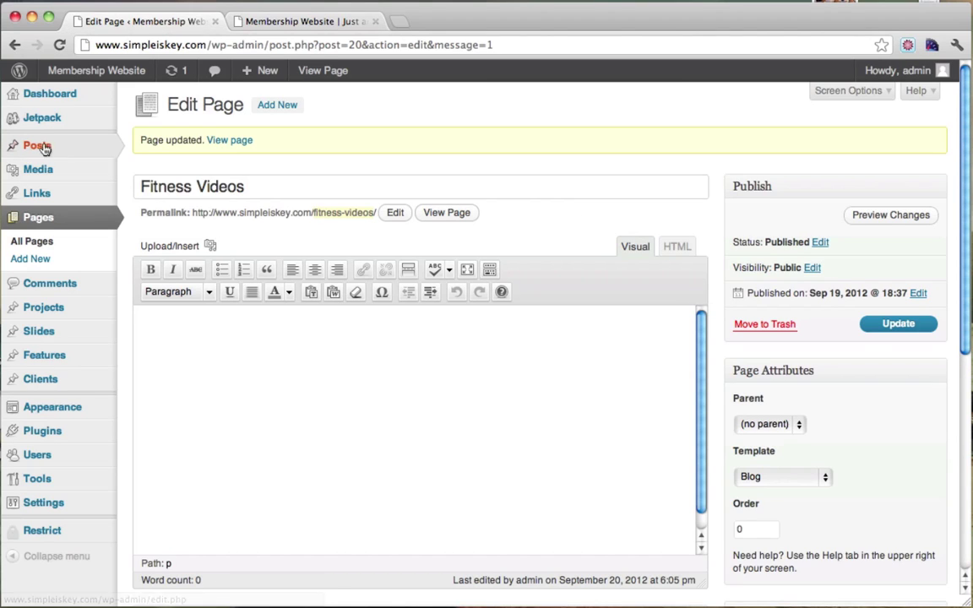
pyautogui.moveTo(43, 148)
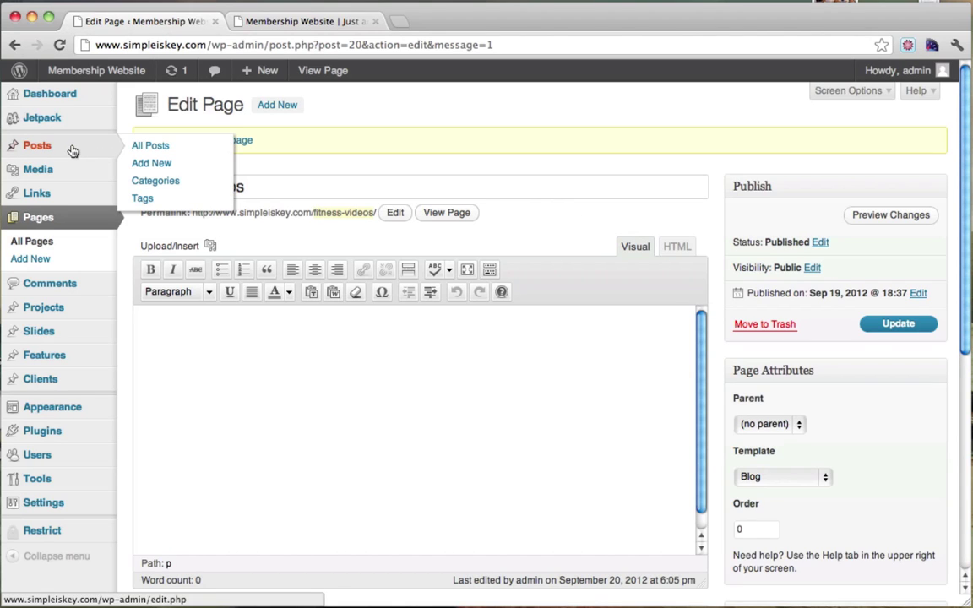
pyautogui.click(61, 150)
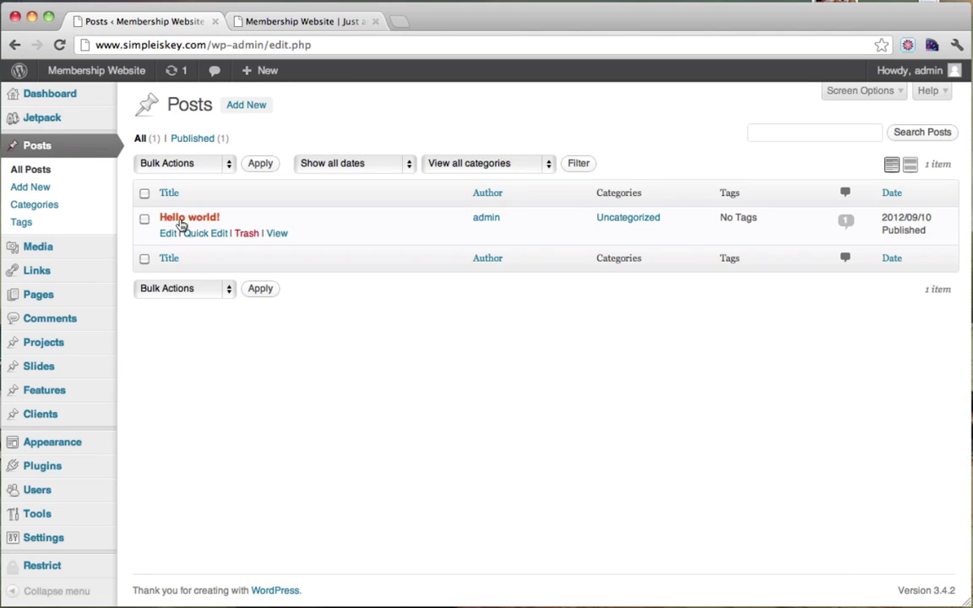
pyautogui.click(144, 220)
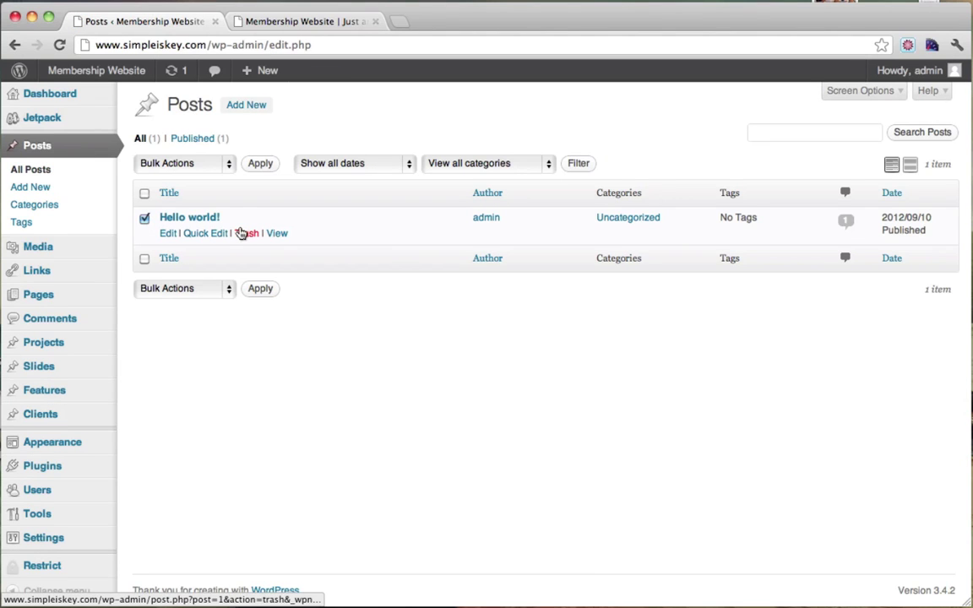
pyautogui.click(247, 234)
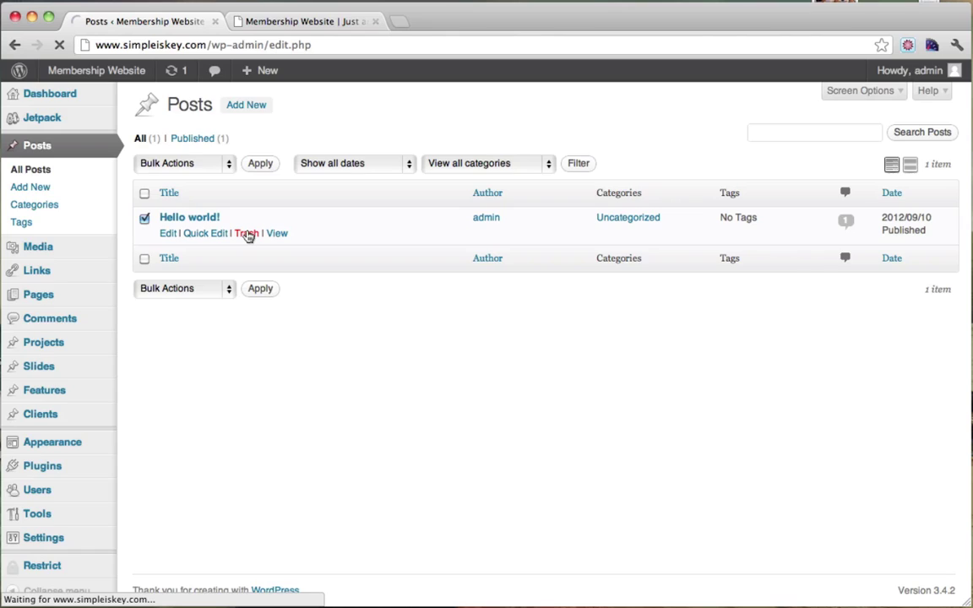
# Reload the Fitness Videos page to confirm it lists no posts, then return to the posts list
pyautogui.click(314, 23)
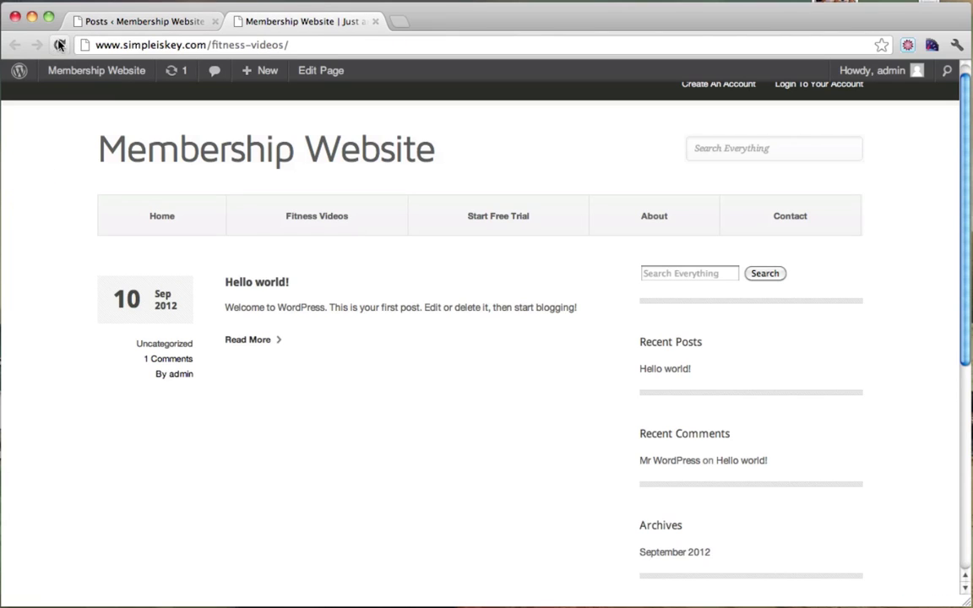
pyautogui.click(59, 44)
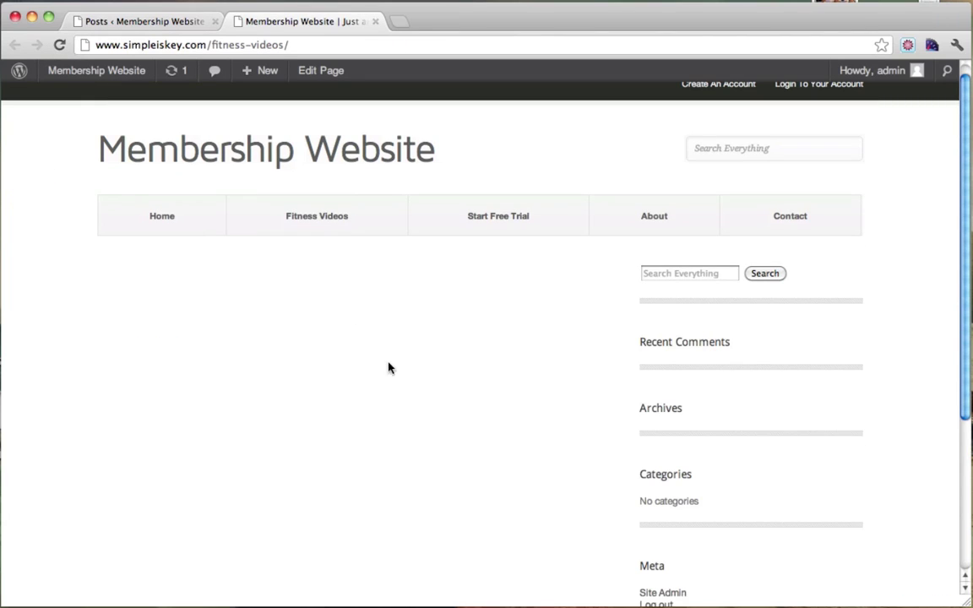
pyautogui.scroll(-5, 323, 362)
pyautogui.scroll(5, 324, 363)
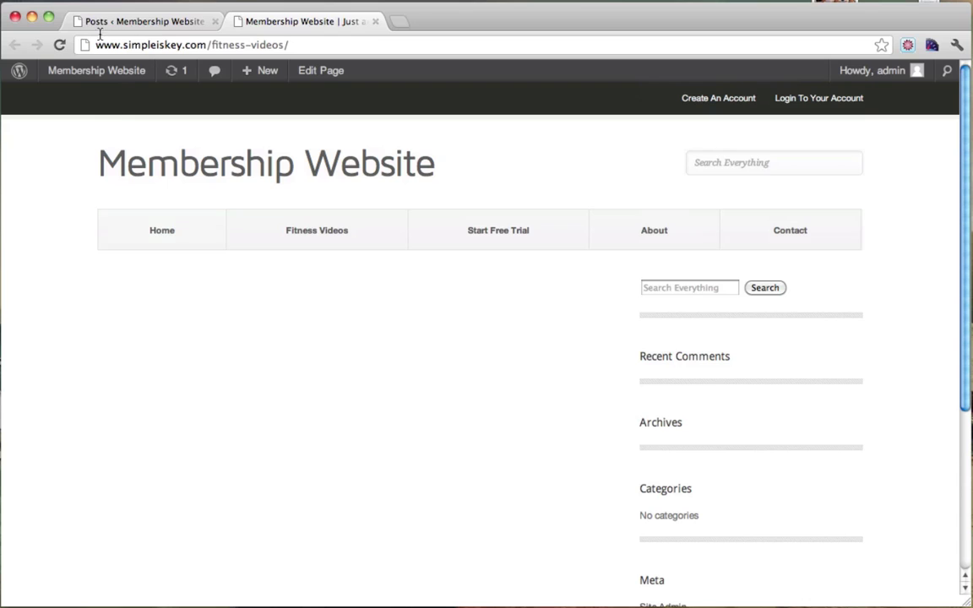
pyautogui.click(140, 25)
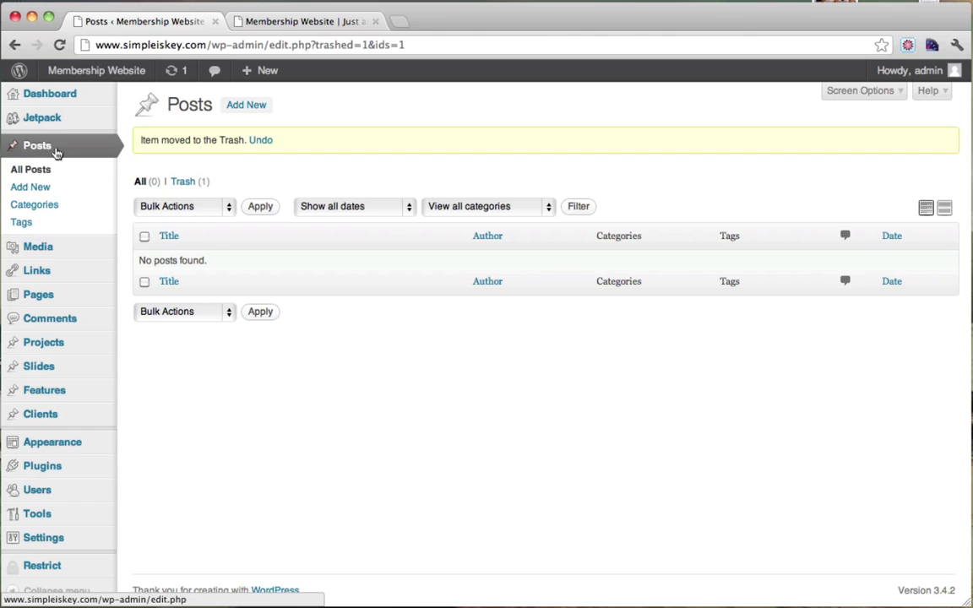
# Start a new post titled 'Quick Ab Workout' and click into the body so the draft autosaves
pyautogui.click(249, 107)
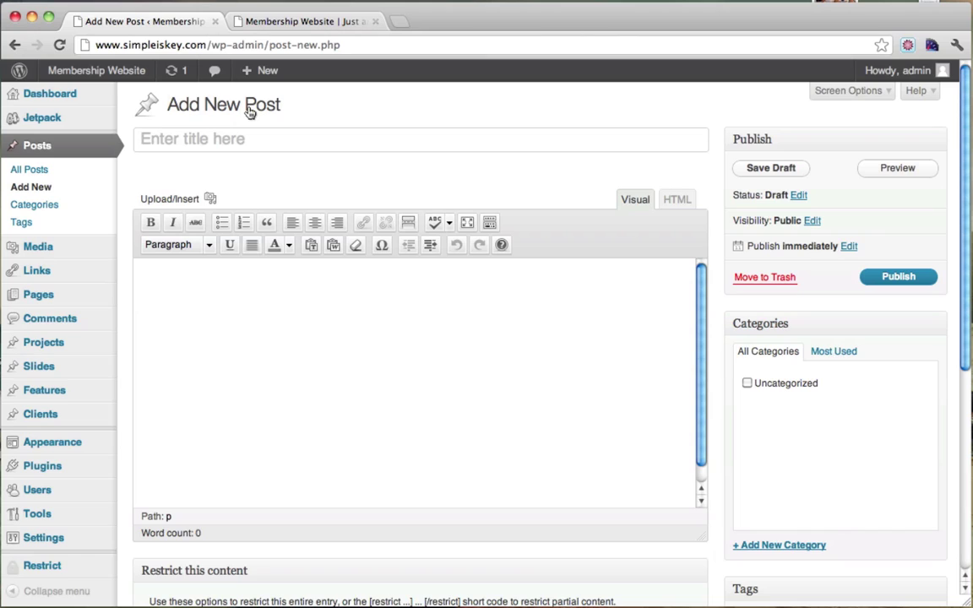
pyautogui.click(200, 146)
pyautogui.write('Quick')
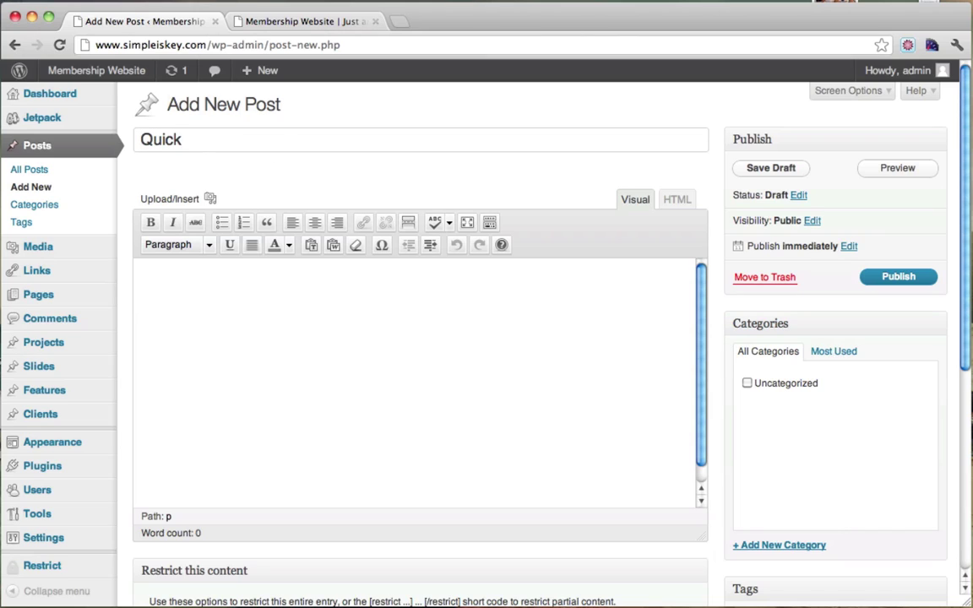
pyautogui.write(' Ab Workout')
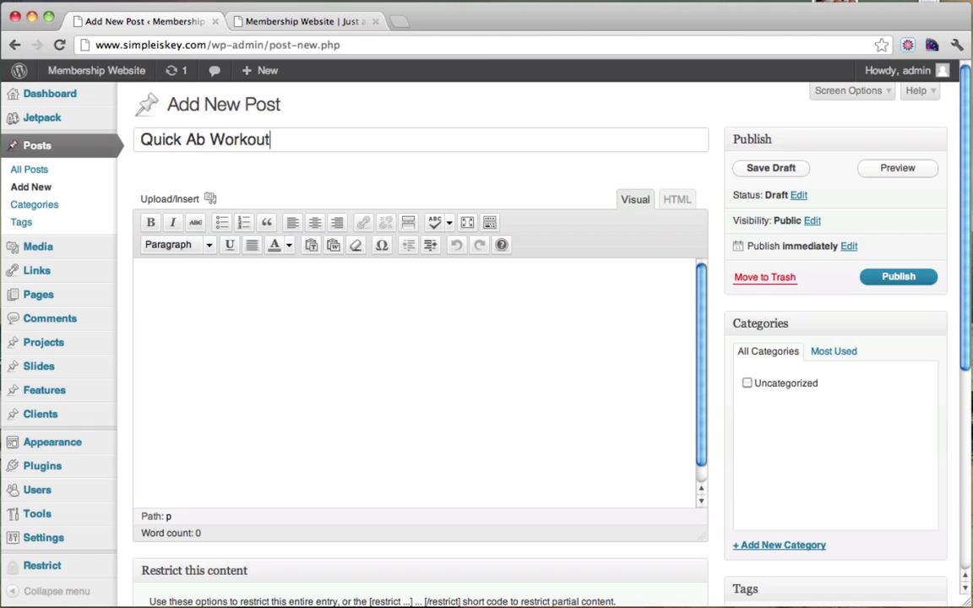
pyautogui.click(343, 348)
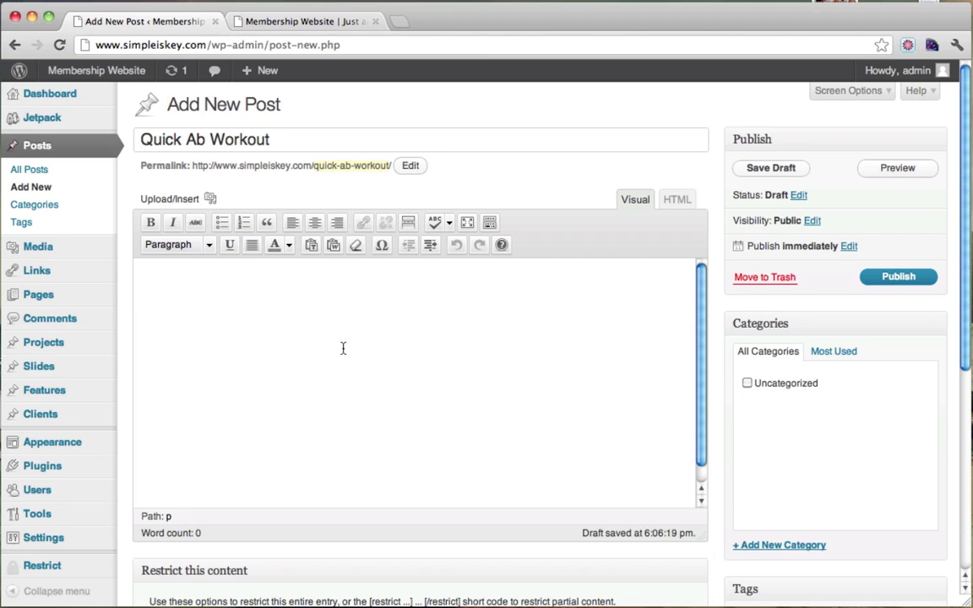
# Find the Paid Only restriction option below the editor, then return to the empty post body
pyautogui.scroll(-3, 343, 348)
pyautogui.scroll(-5, 343, 348)
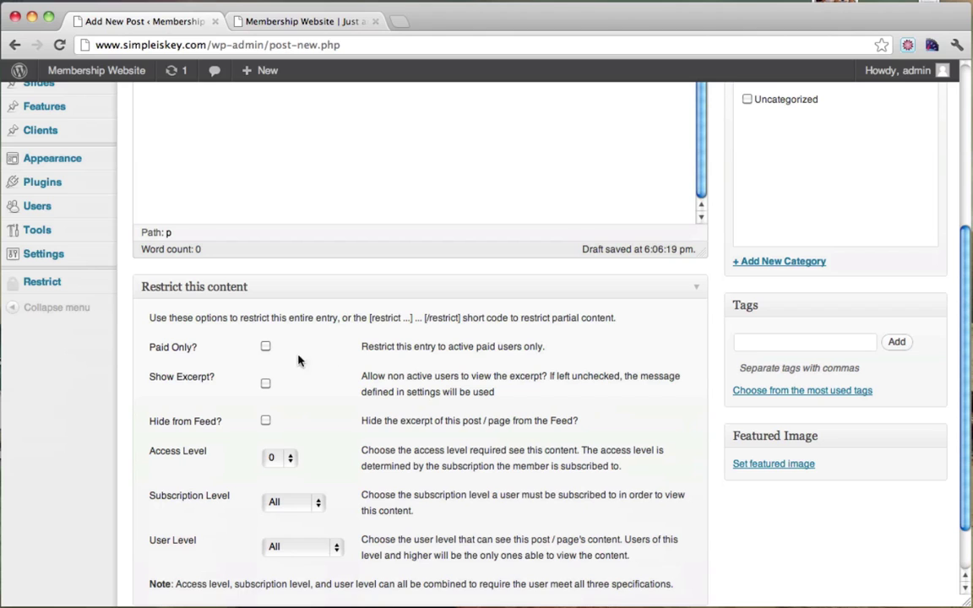
pyautogui.moveTo(176, 353); pyautogui.dragTo(261, 352)
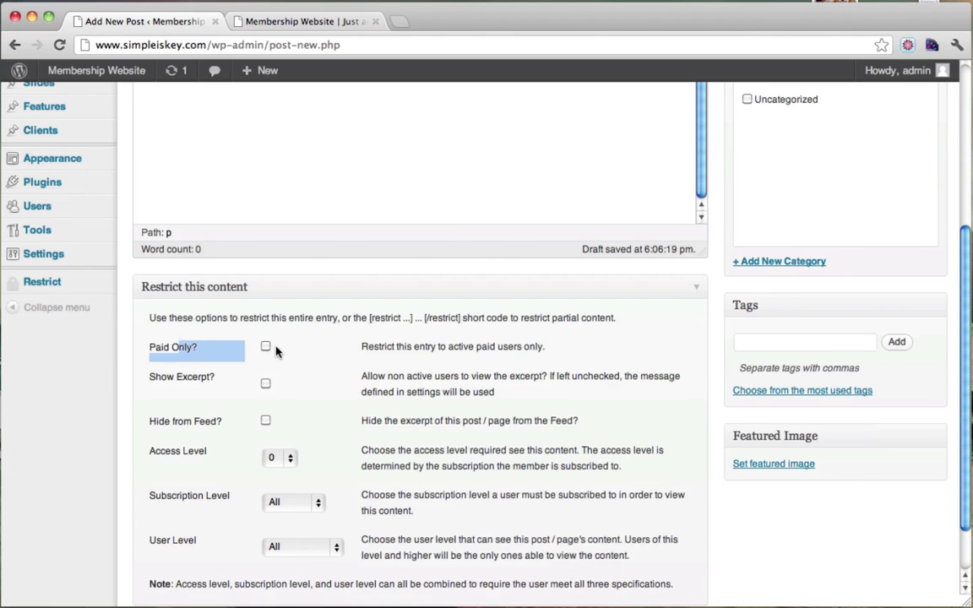
pyautogui.scroll(8, 532, 348)
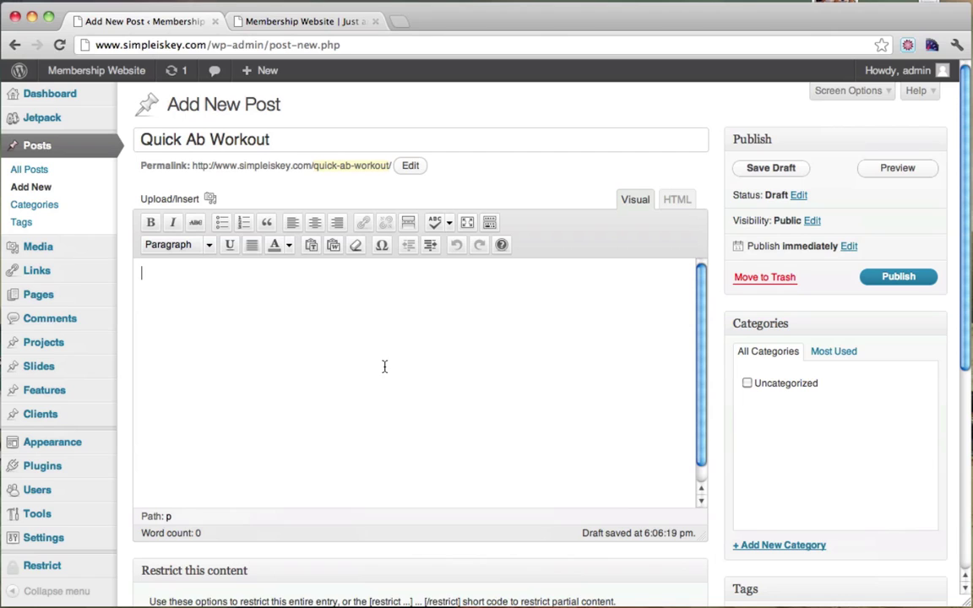
pyautogui.click(353, 305)
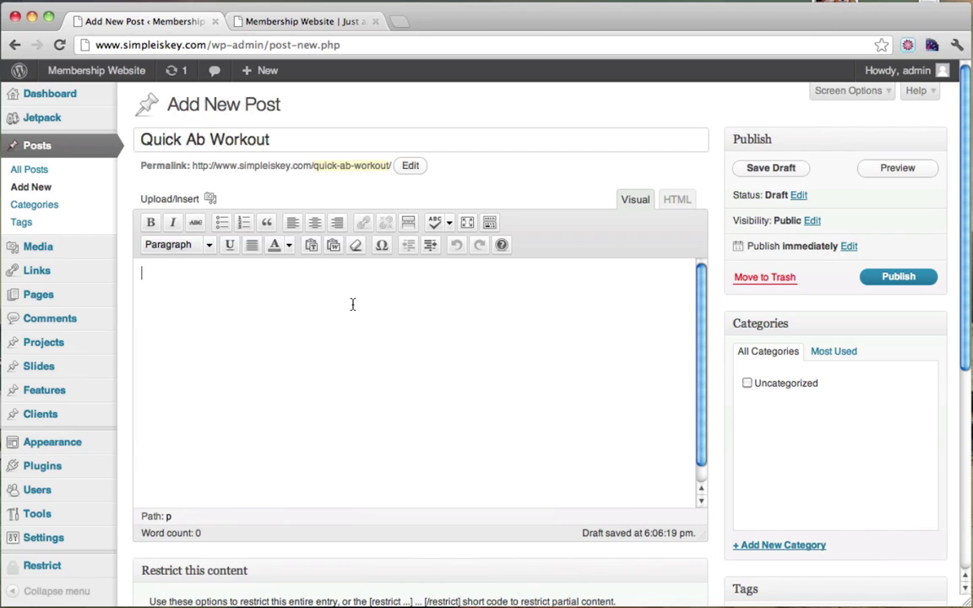
# Go to youtube.com and search for 'beat me in burpees'
pyautogui.click(304, 21)
pyautogui.click(269, 44)
pyautogui.write('www.y')
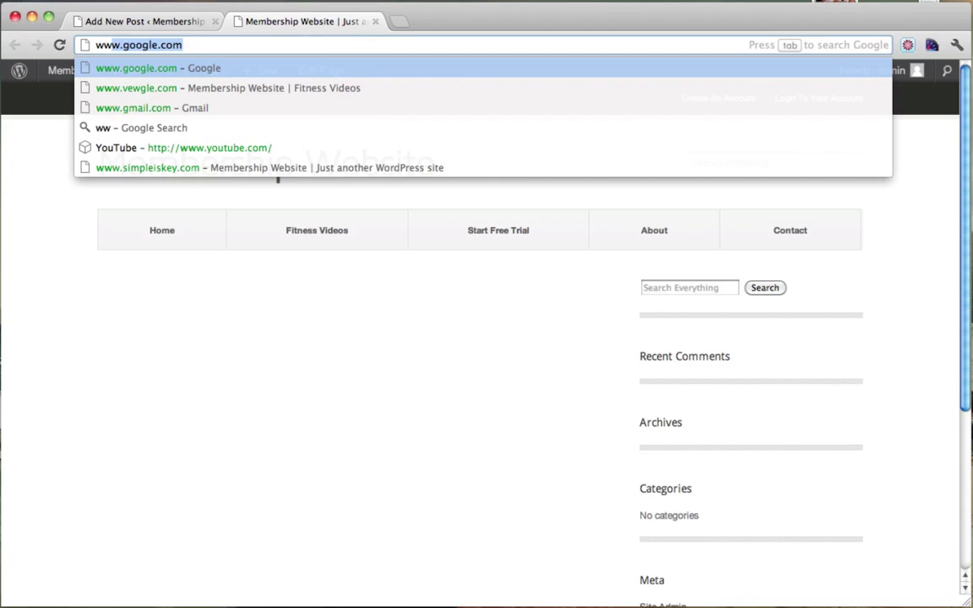
pyautogui.write('outub')
pyautogui.press('Return')
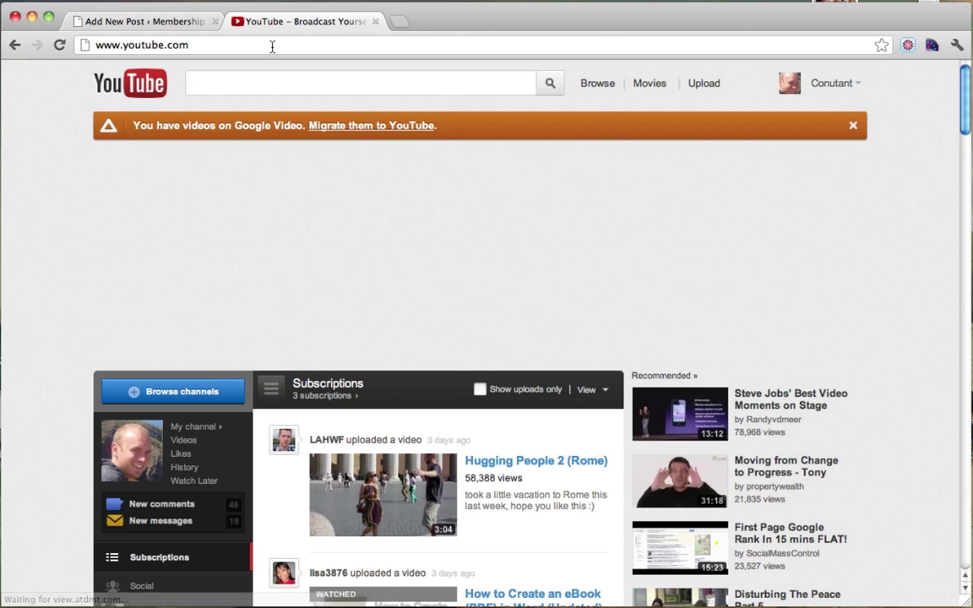
pyautogui.write('beat me in')
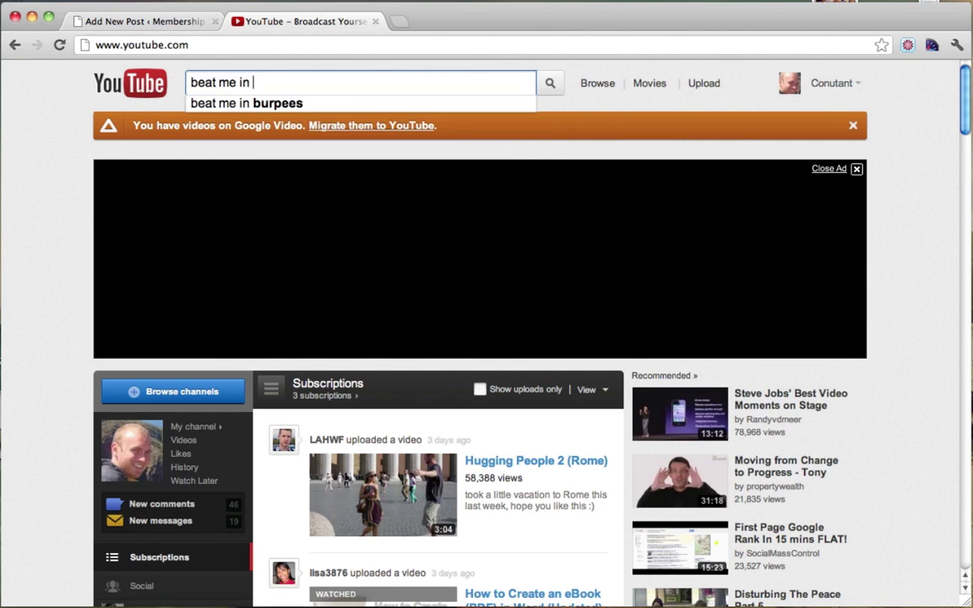
pyautogui.press('Down')
pyautogui.press('Return')
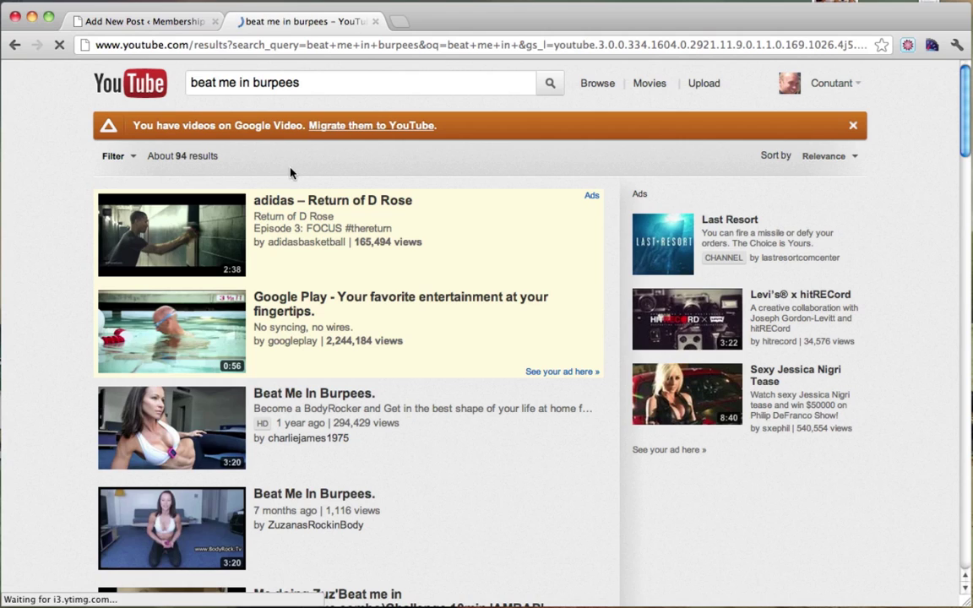
# Open the 'Beat Me In Burpees.' video and pause the ad that starts playing
pyautogui.scroll(-2, 423, 229)
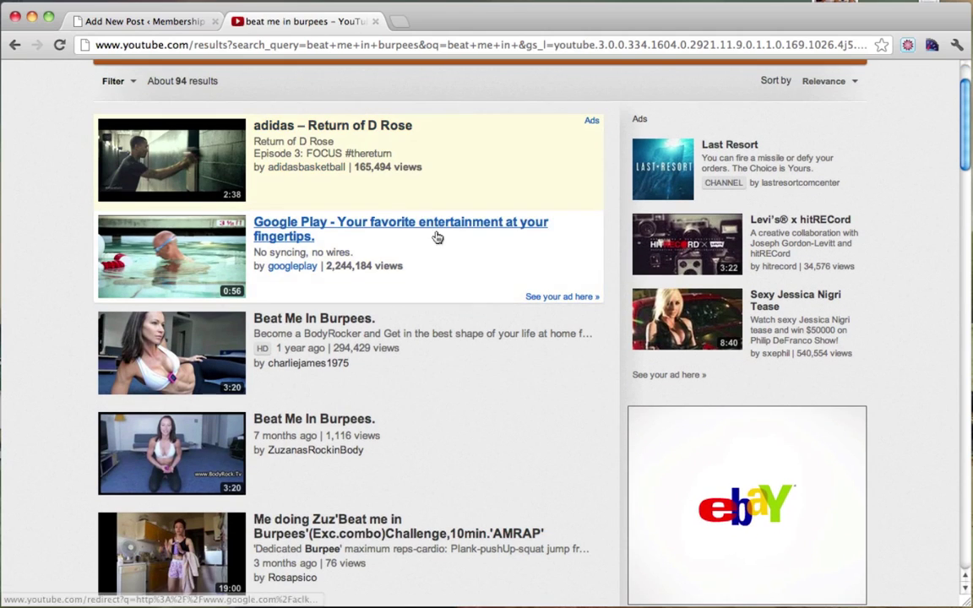
pyautogui.click(289, 319)
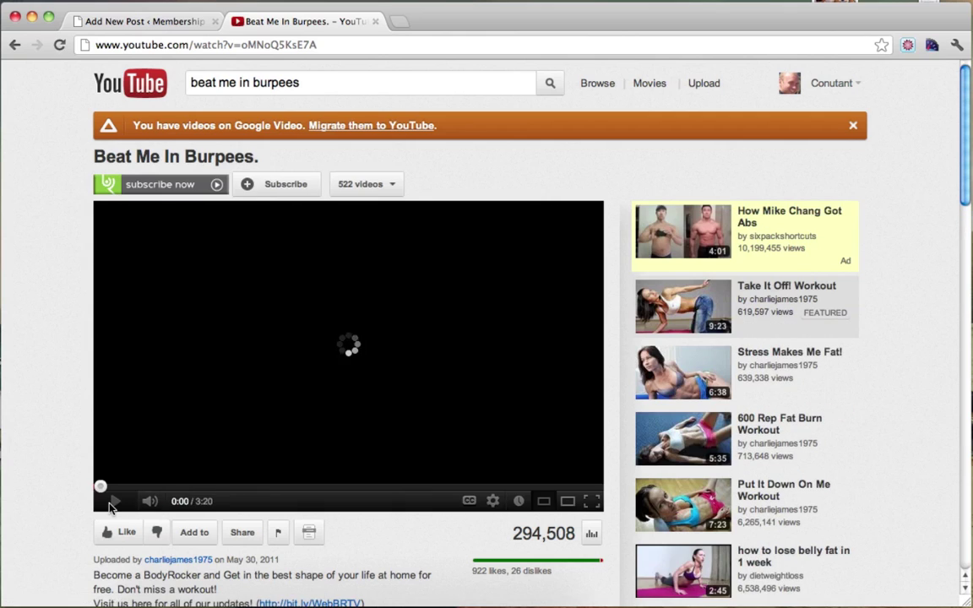
pyautogui.click(113, 504)
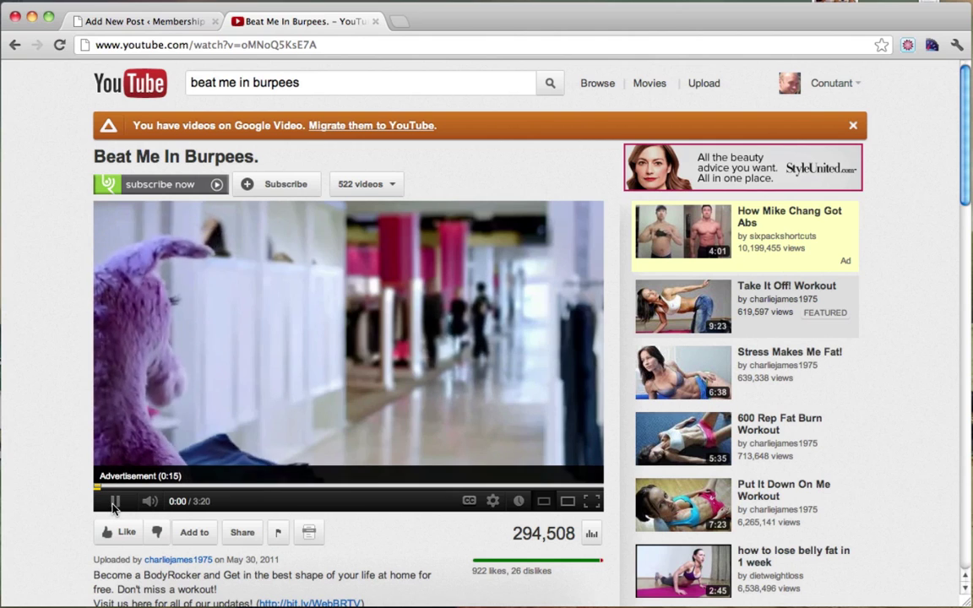
pyautogui.click(112, 503)
pyautogui.scroll(-5, 59, 405)
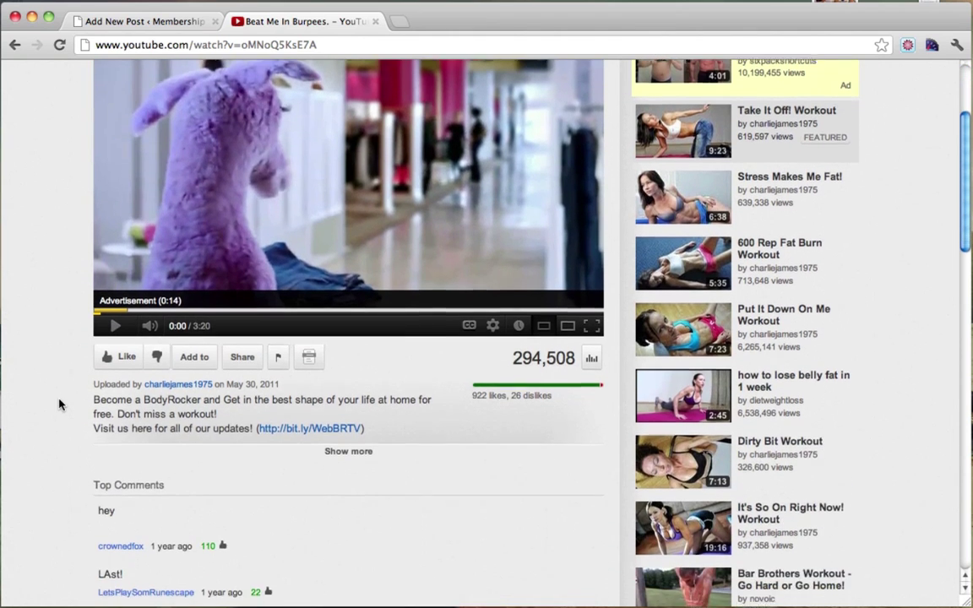
pyautogui.scroll(-2, 61, 402)
pyautogui.scroll(2, 61, 404)
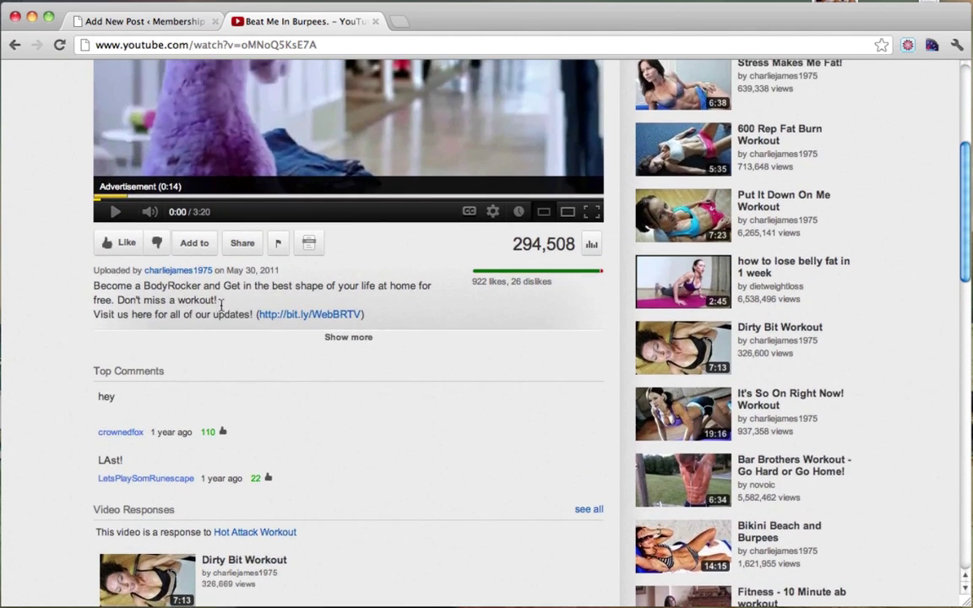
# Copy the video's web address from the address bar and return to the WordPress post
pyautogui.click(242, 244)
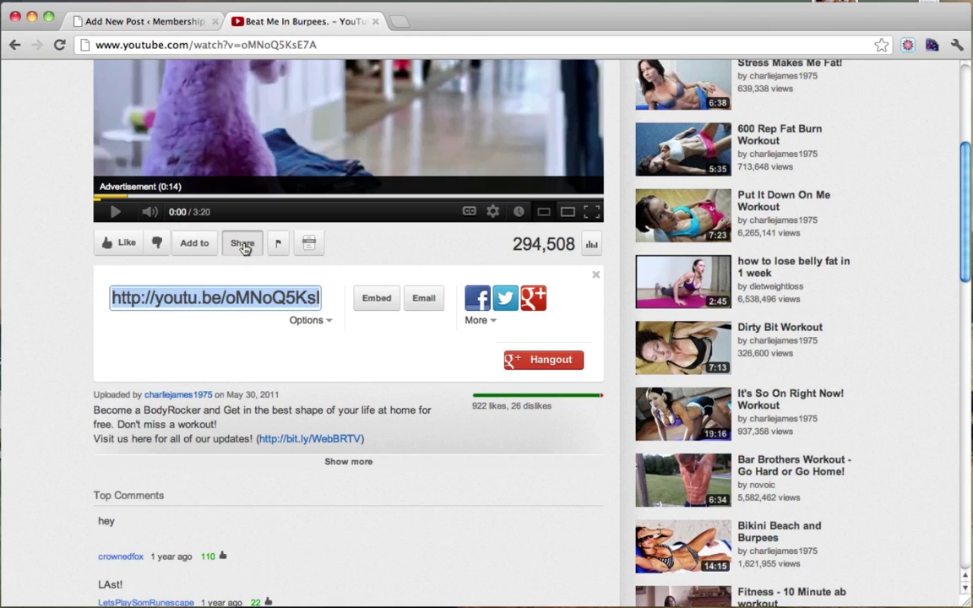
pyautogui.scroll(5, 355, 329)
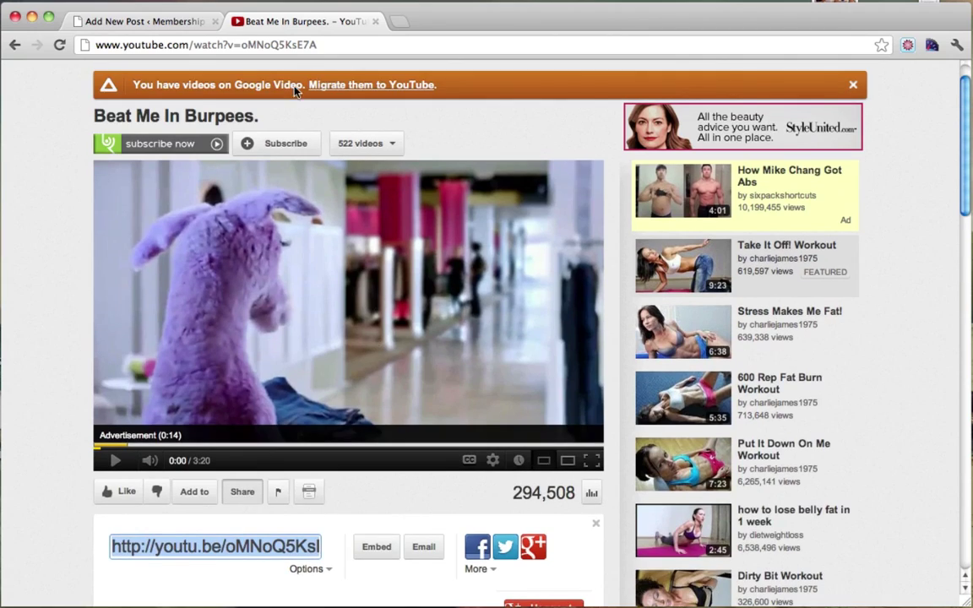
pyautogui.moveTo(346, 42); pyautogui.dragTo(74, 49)
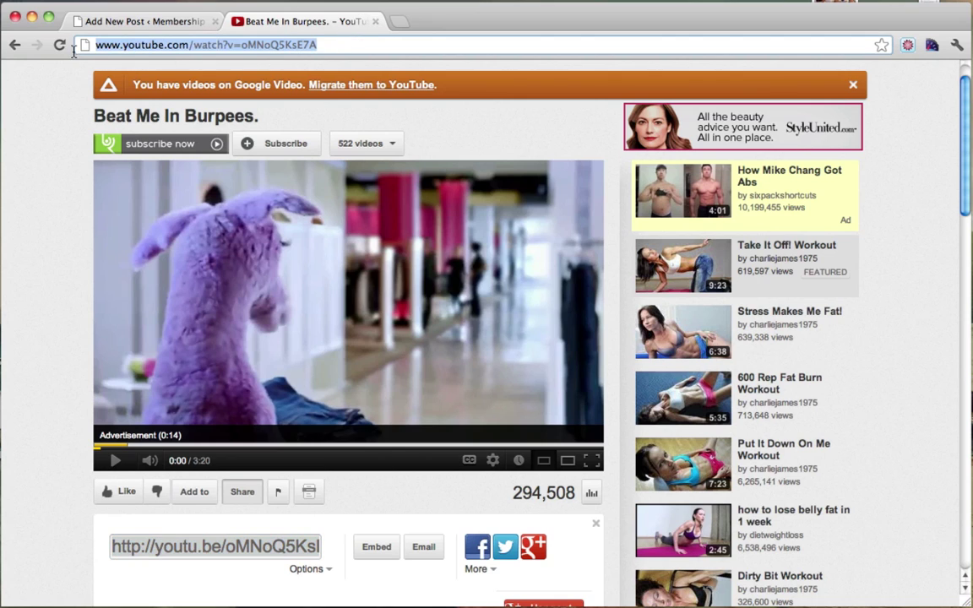
pyautogui.rightClick(197, 48)
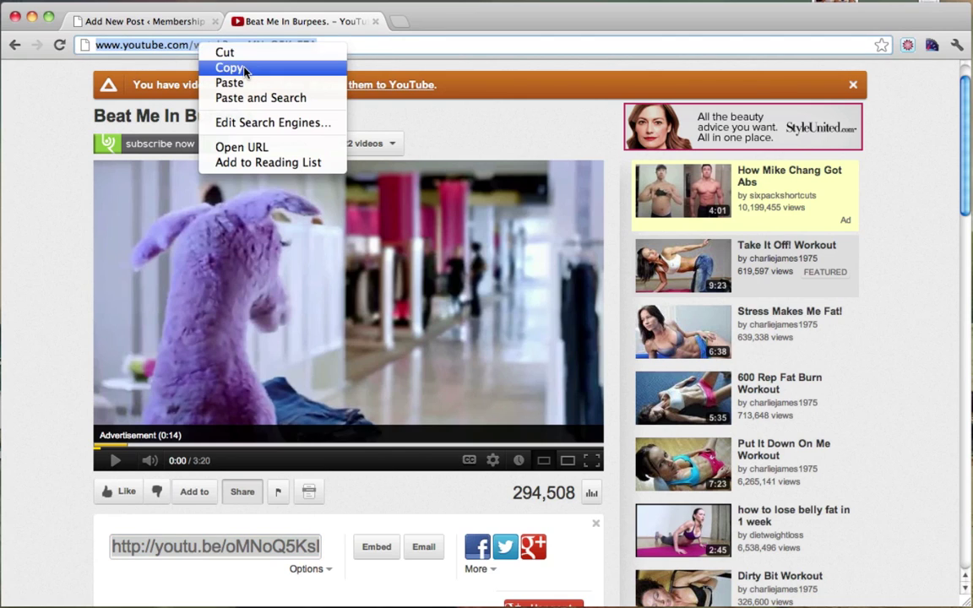
pyautogui.click(219, 59)
pyautogui.click(169, 24)
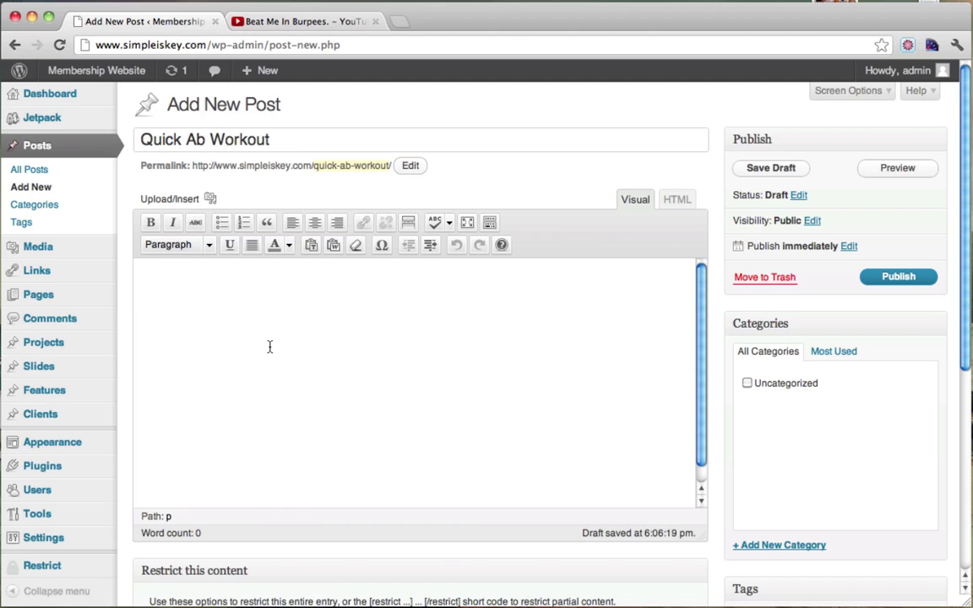
# Paste the Beat Me In Burpees video URL into the post body
pyautogui.press('super+v')
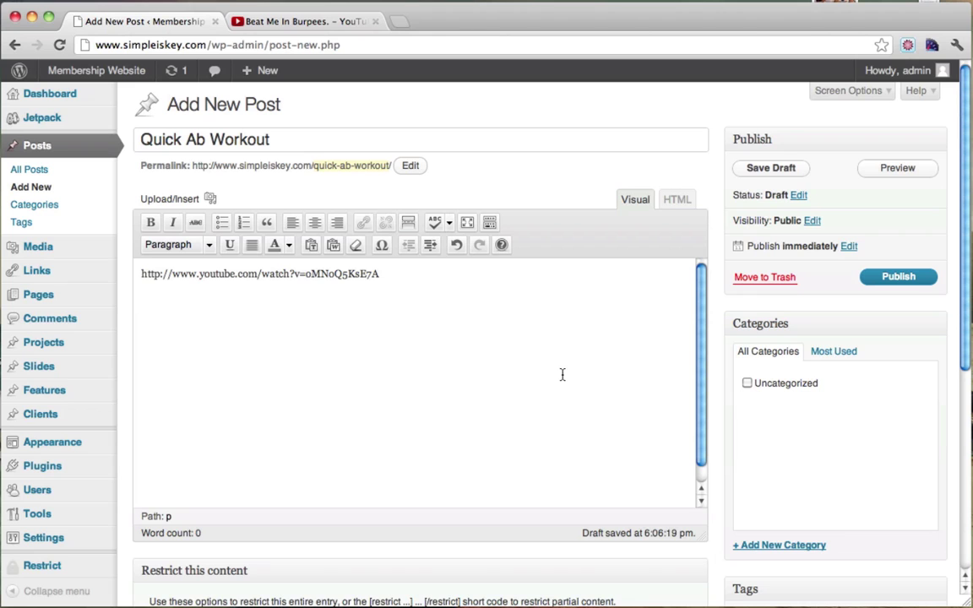
pyautogui.scroll(-10, 561, 374)
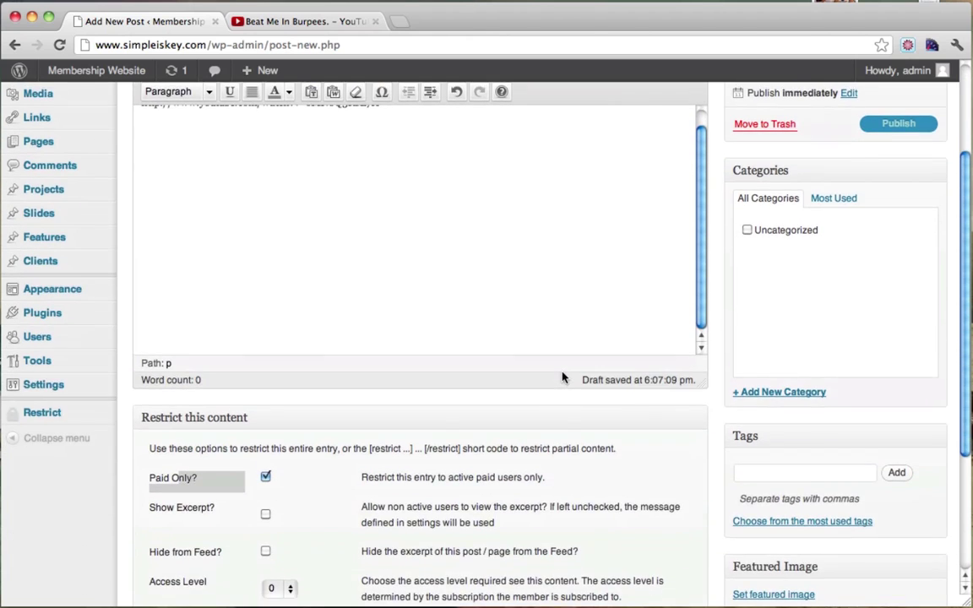
pyautogui.scroll(10, 562, 376)
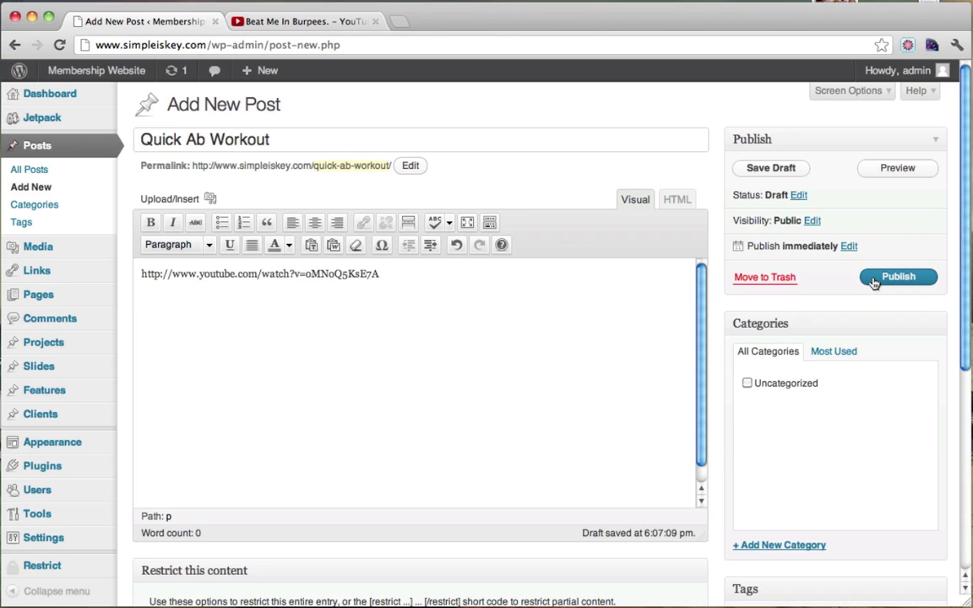
# Preview the post to check the embedded video, then publish Quick Ab Workout
pyautogui.click(897, 165)
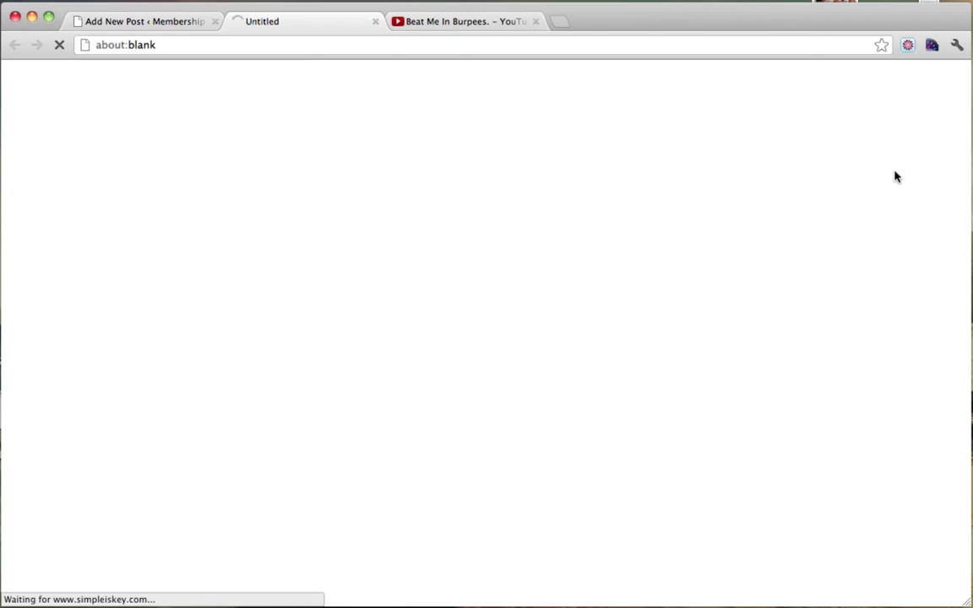
pyautogui.scroll(-3, 633, 283)
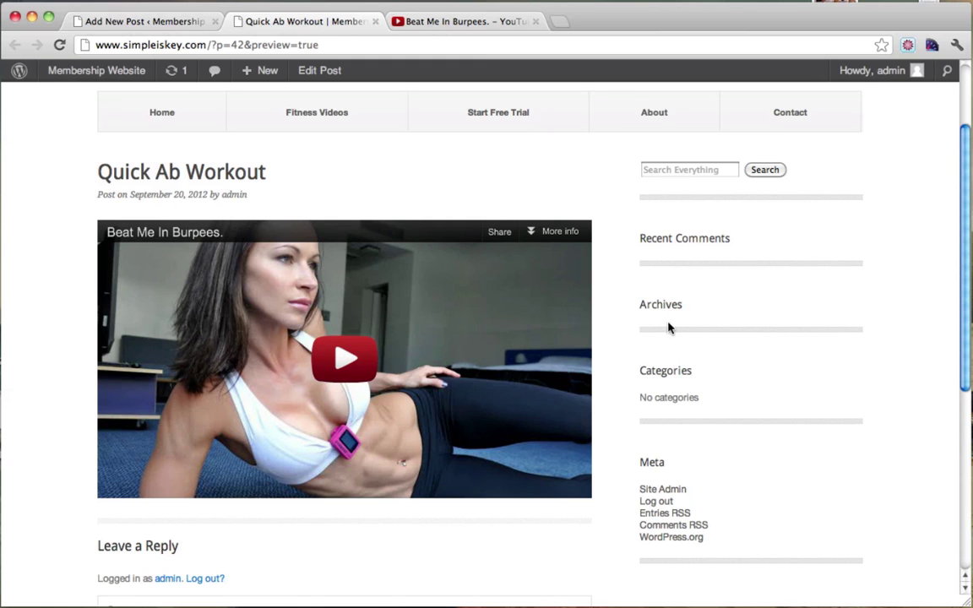
pyautogui.scroll(-3, 671, 323)
pyautogui.scroll(6, 671, 324)
pyautogui.scroll(-3, 671, 323)
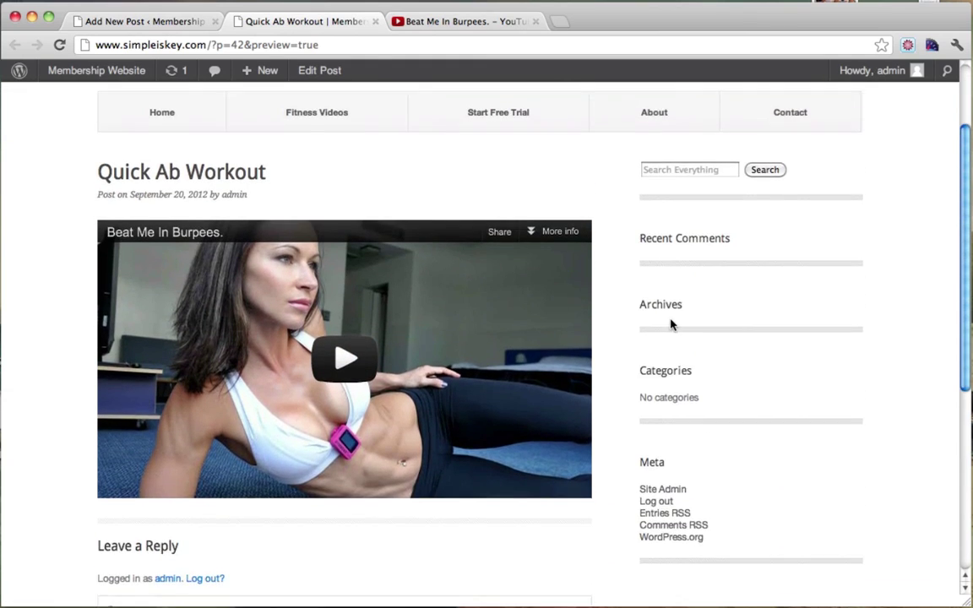
pyautogui.scroll(3, 671, 324)
pyautogui.click(173, 21)
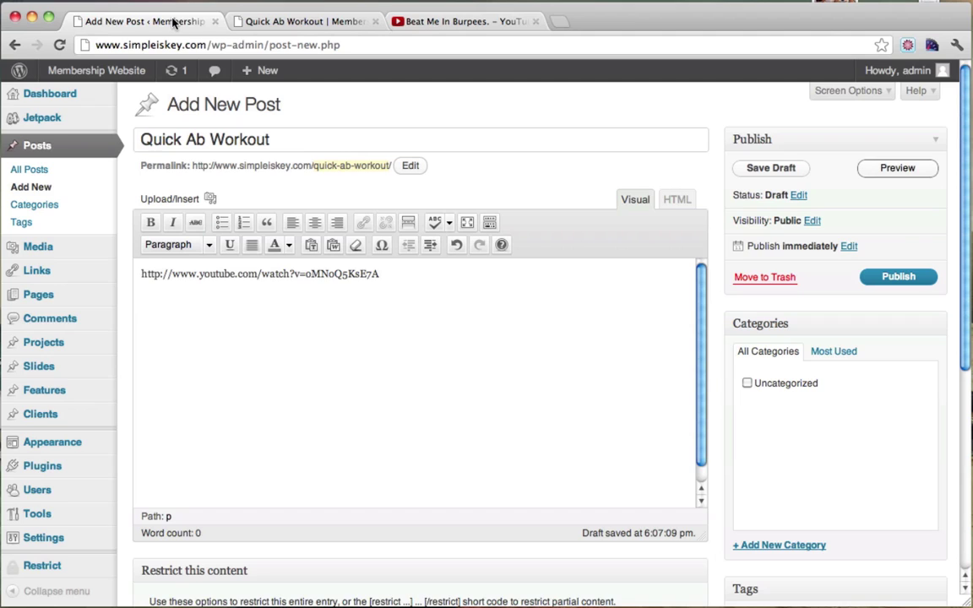
pyautogui.click(889, 278)
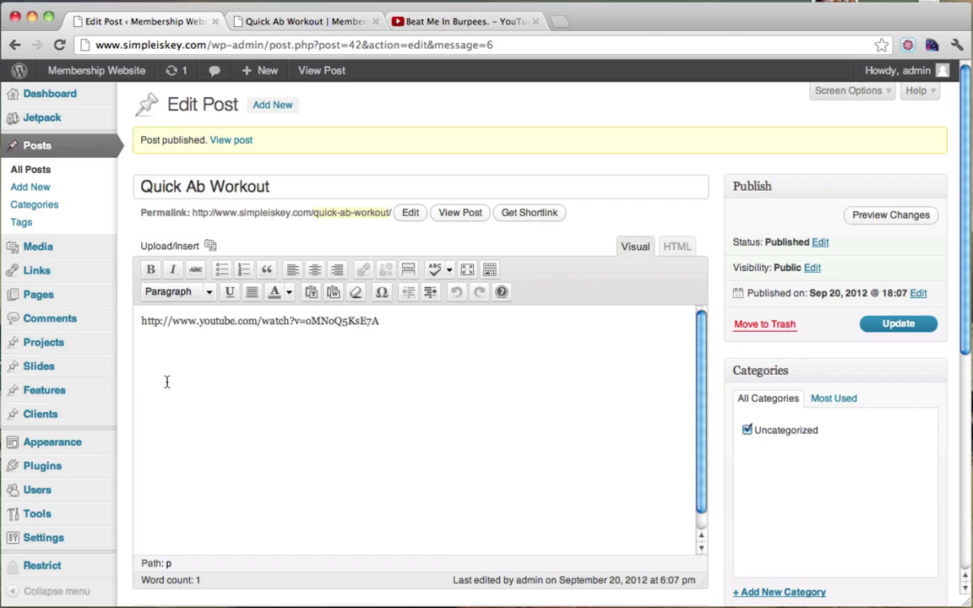
# As a logged-out visitor, open Fitness Videos > Quick Ab Workout and check the sign-up message
pyautogui.click(5, 357)
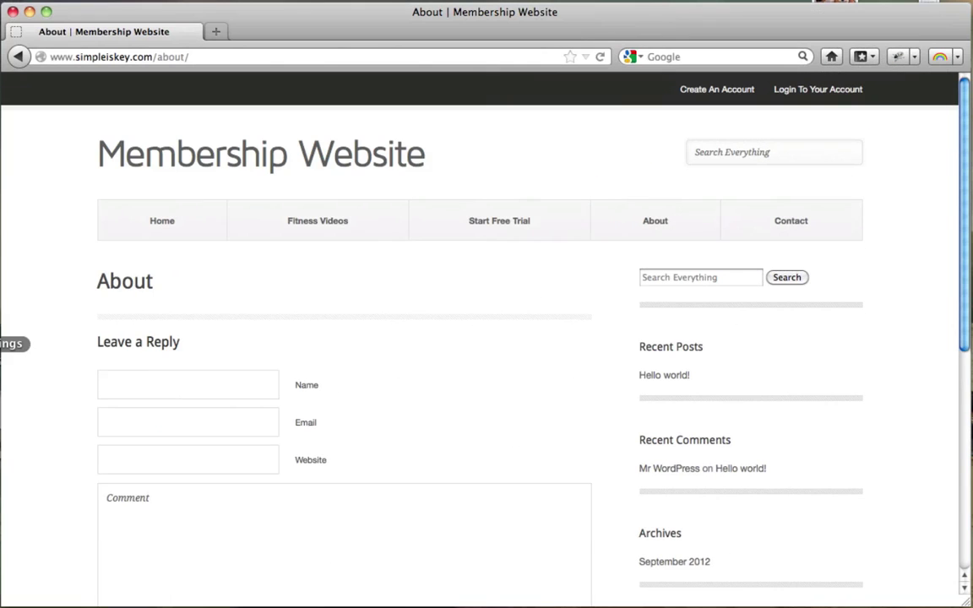
pyautogui.click(320, 221)
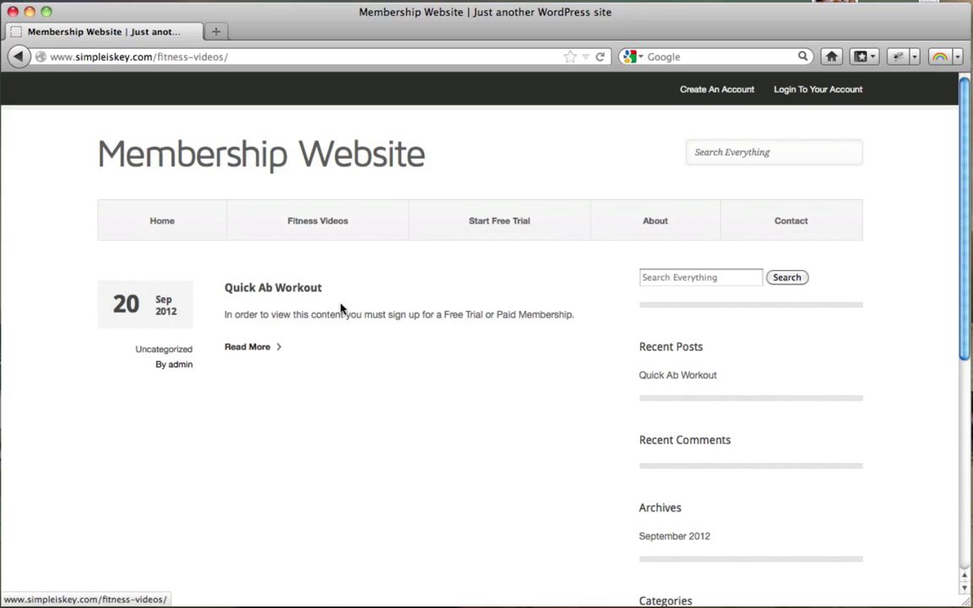
pyautogui.click(273, 292)
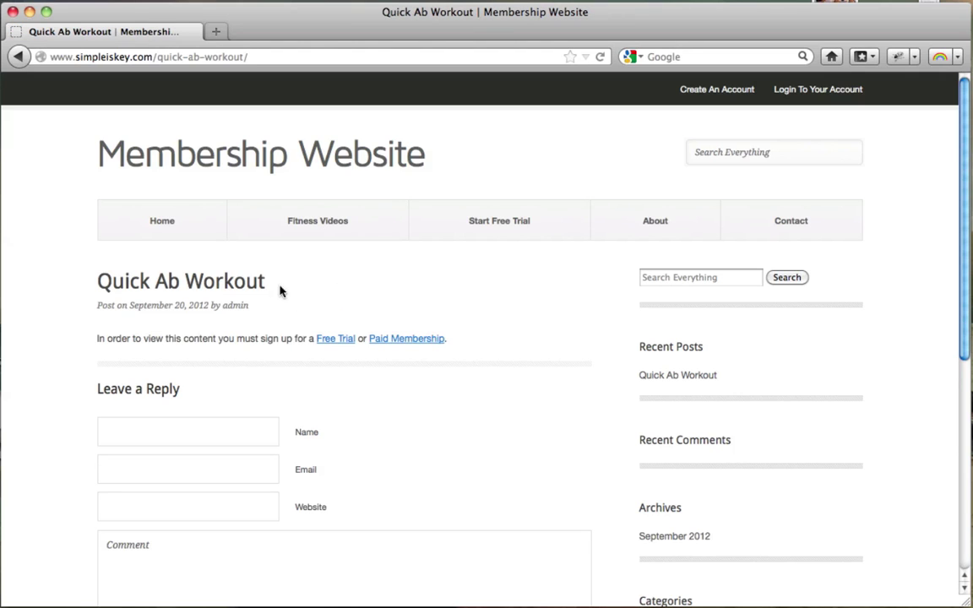
pyautogui.moveTo(166, 341); pyautogui.dragTo(315, 343)
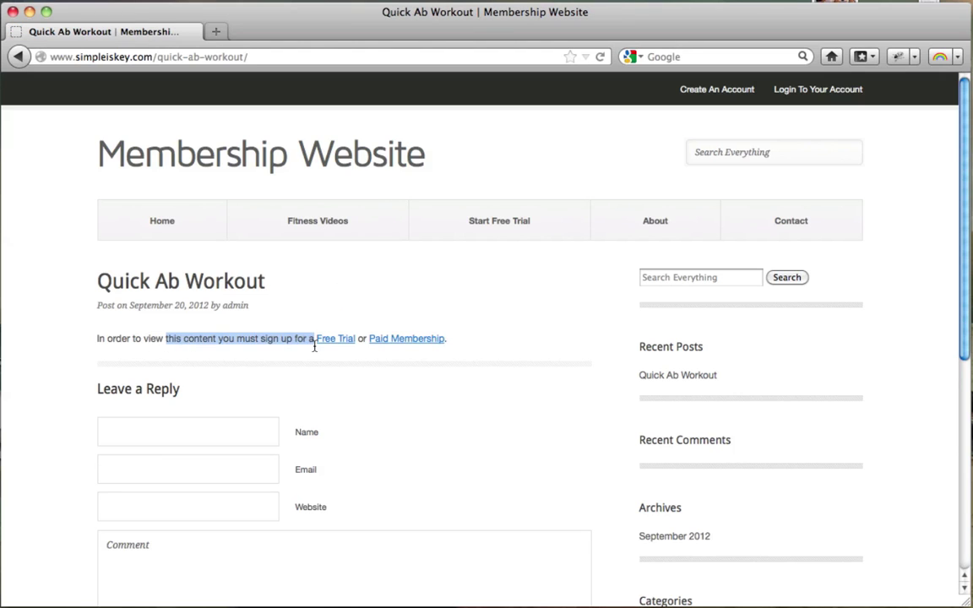
pyautogui.click(365, 378)
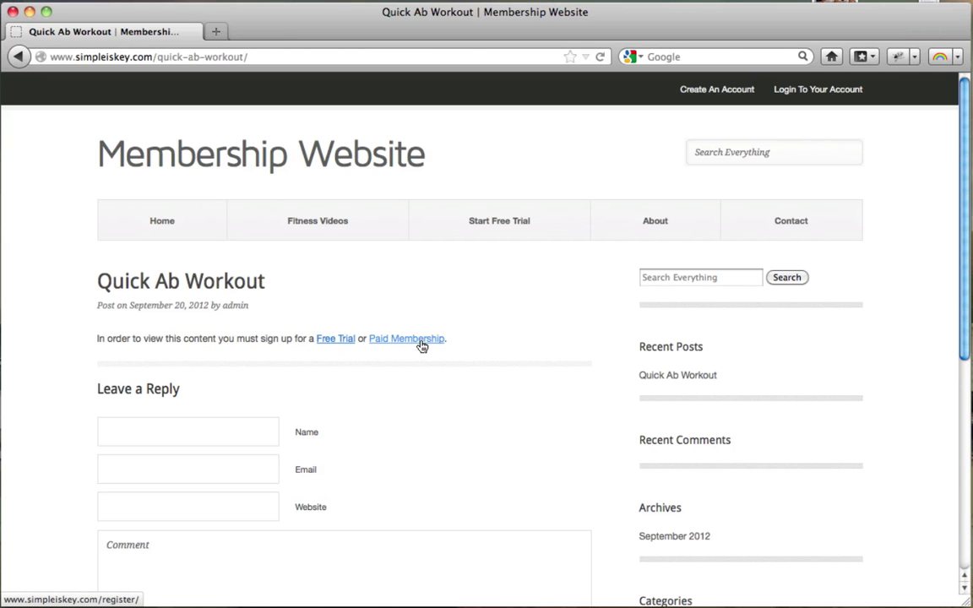
pyautogui.click(31, 11)
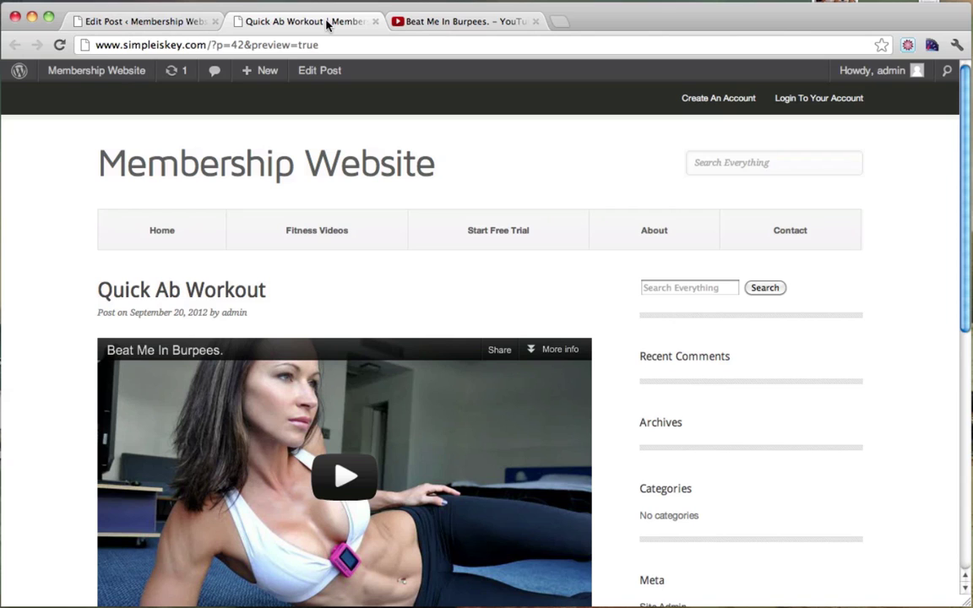
# As admin, open the full Quick Ab Workout post from the Fitness Videos page
pyautogui.click(336, 233)
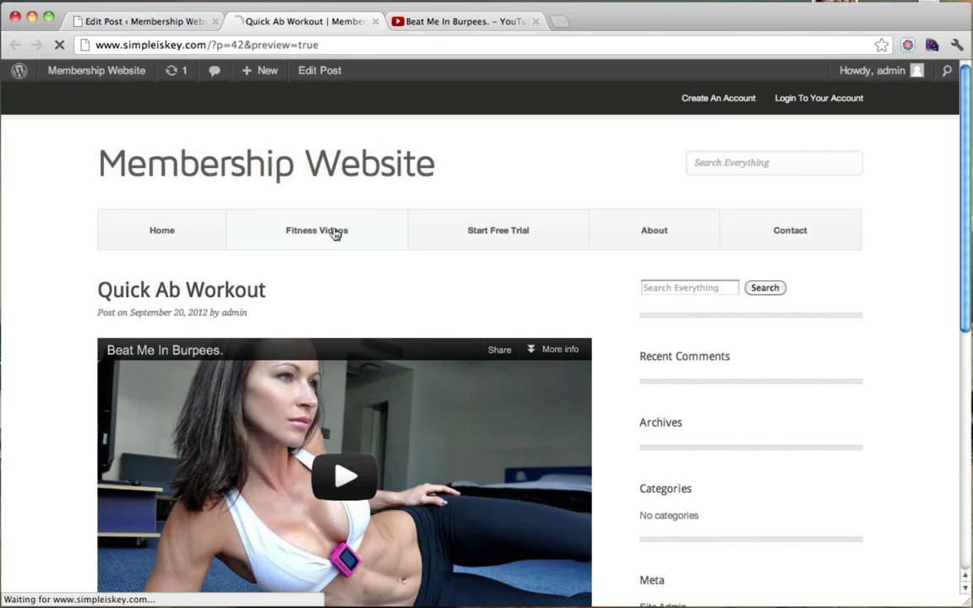
pyautogui.click(256, 332)
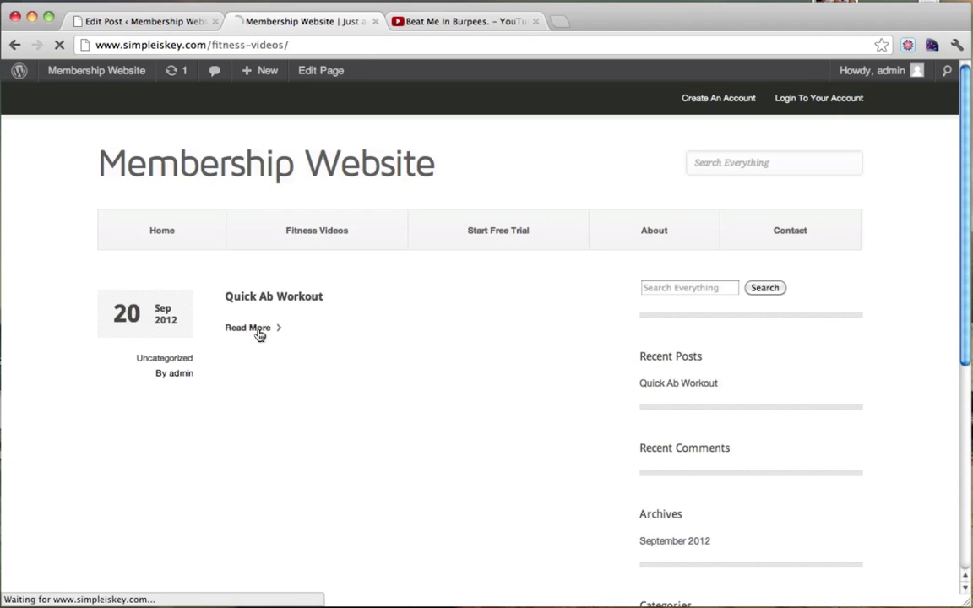
pyautogui.scroll(-2, 641, 279)
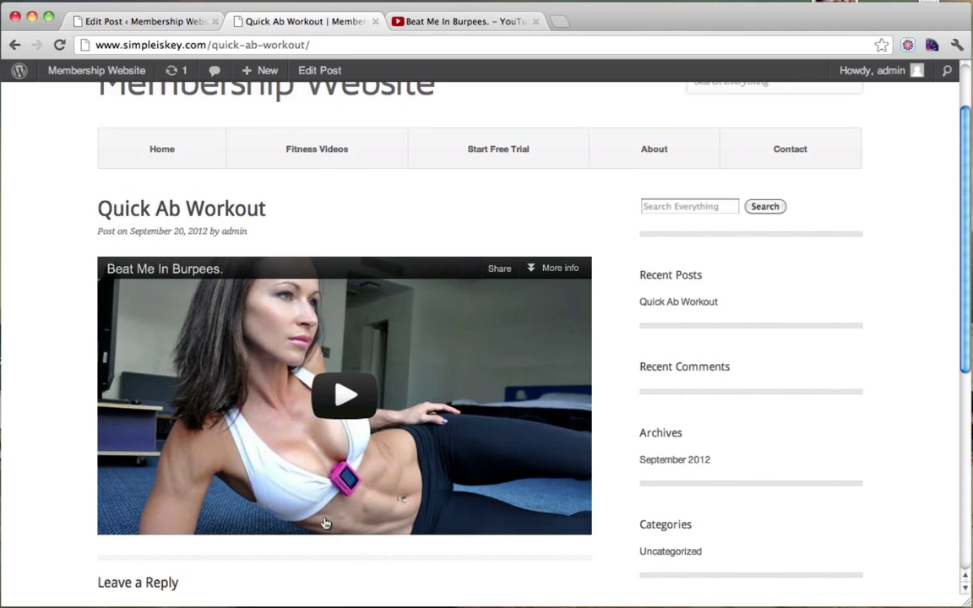
pyautogui.scroll(2, 510, 276)
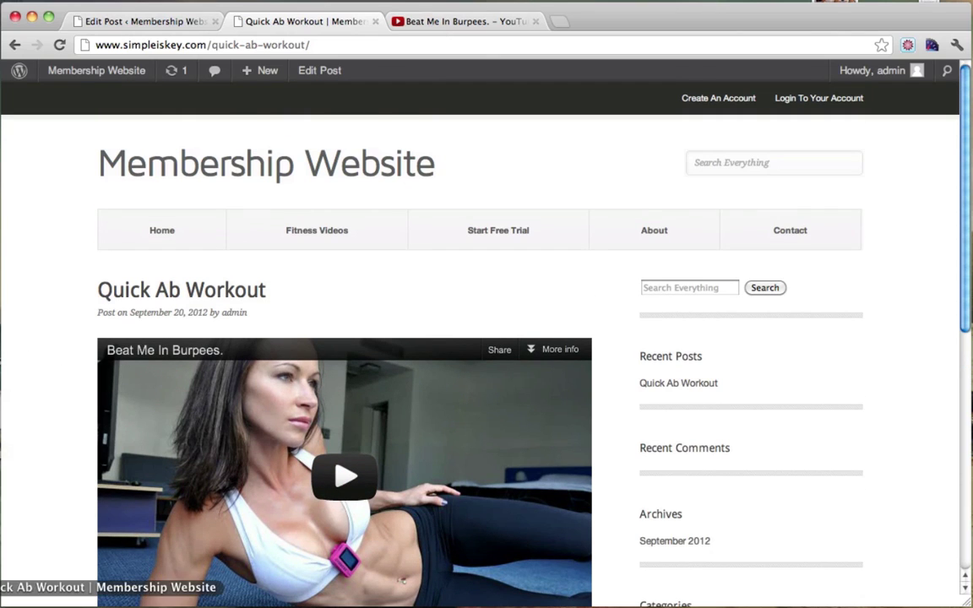
# Compare the visitor's sign-up message with the admin's view of the post showing the video
pyautogui.click(2, 530)
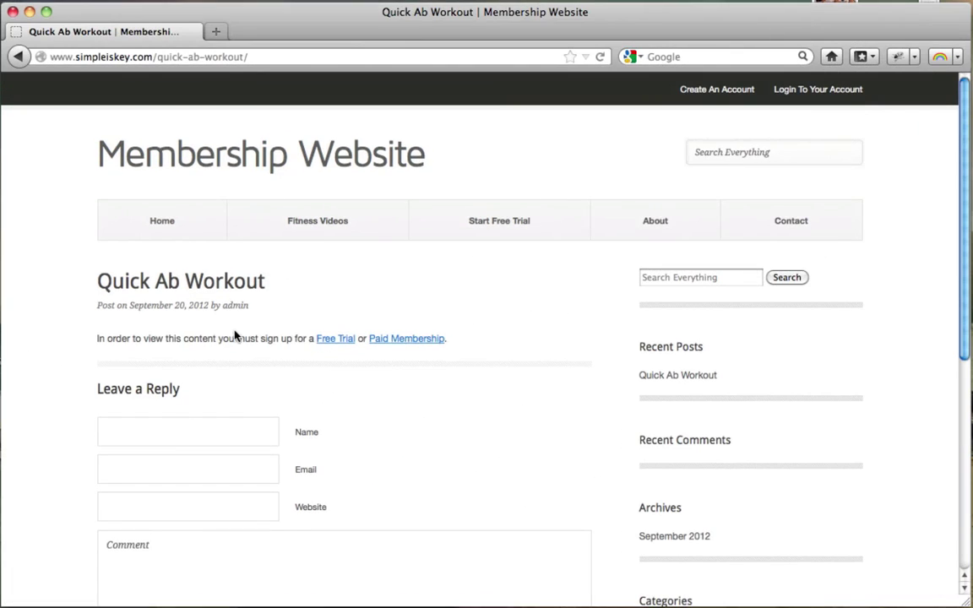
pyautogui.moveTo(144, 342); pyautogui.dragTo(293, 341)
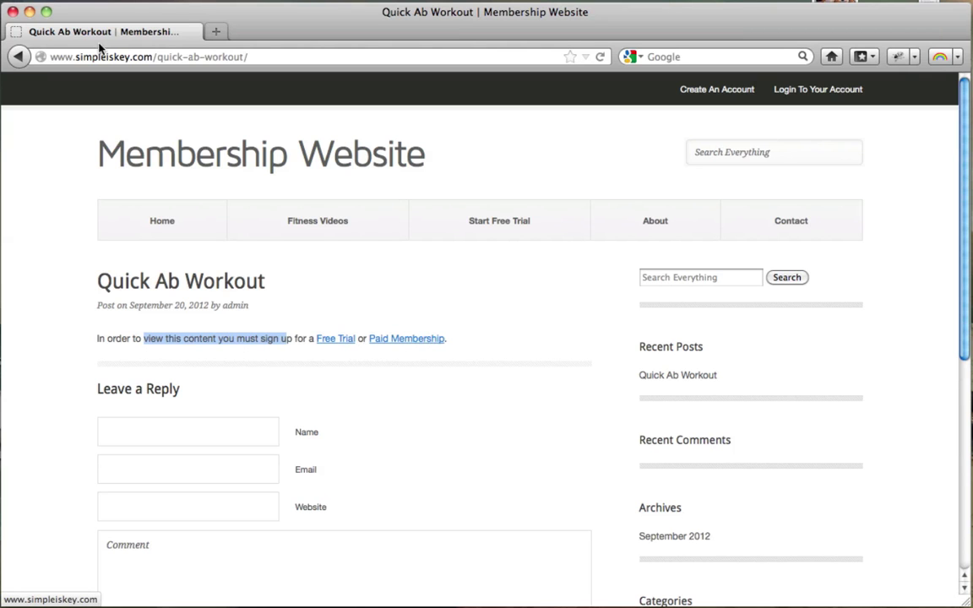
pyautogui.click(29, 12)
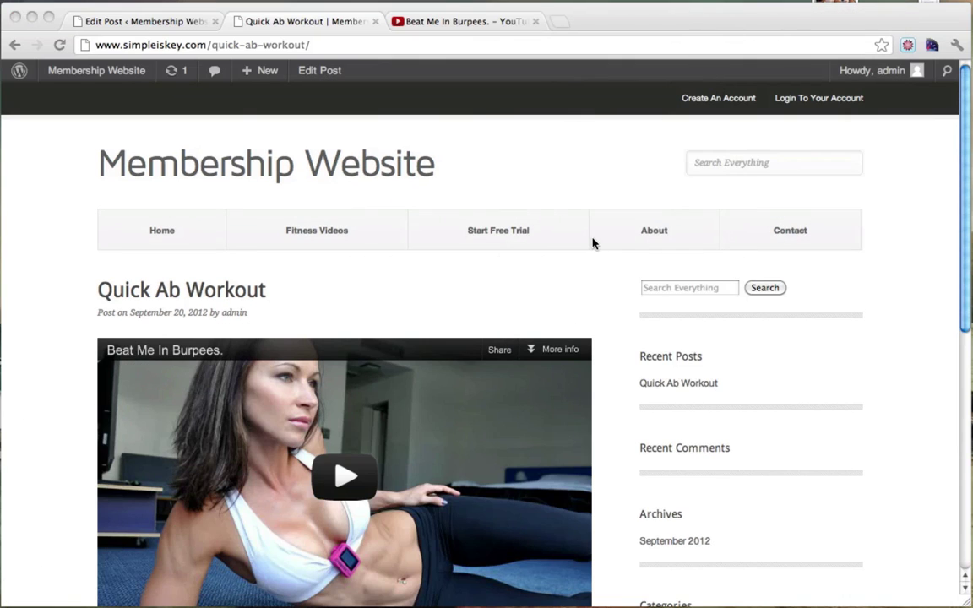
pyautogui.scroll(-5, 593, 242)
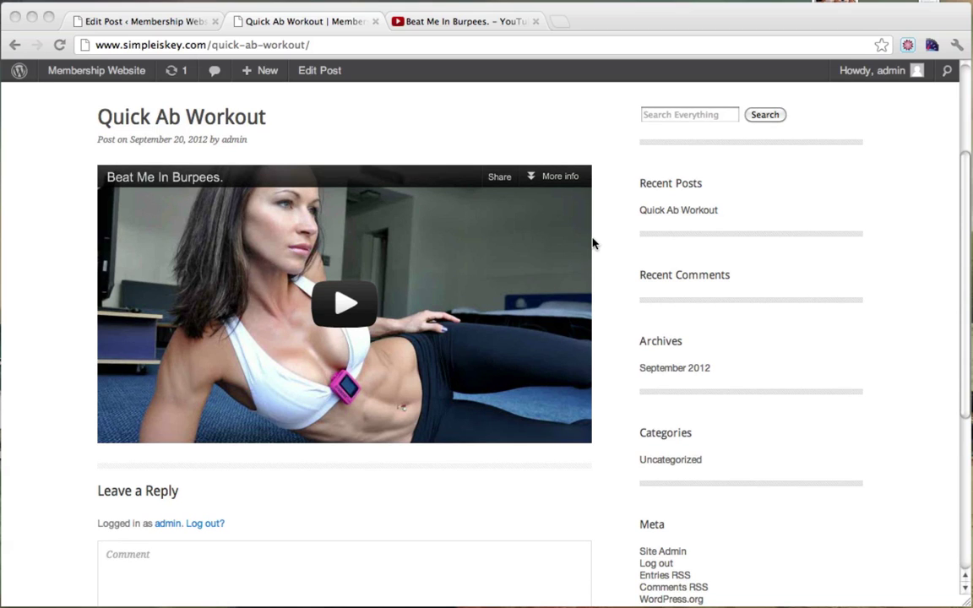
pyautogui.scroll(5, 593, 243)
pyautogui.scroll(-5, 593, 243)
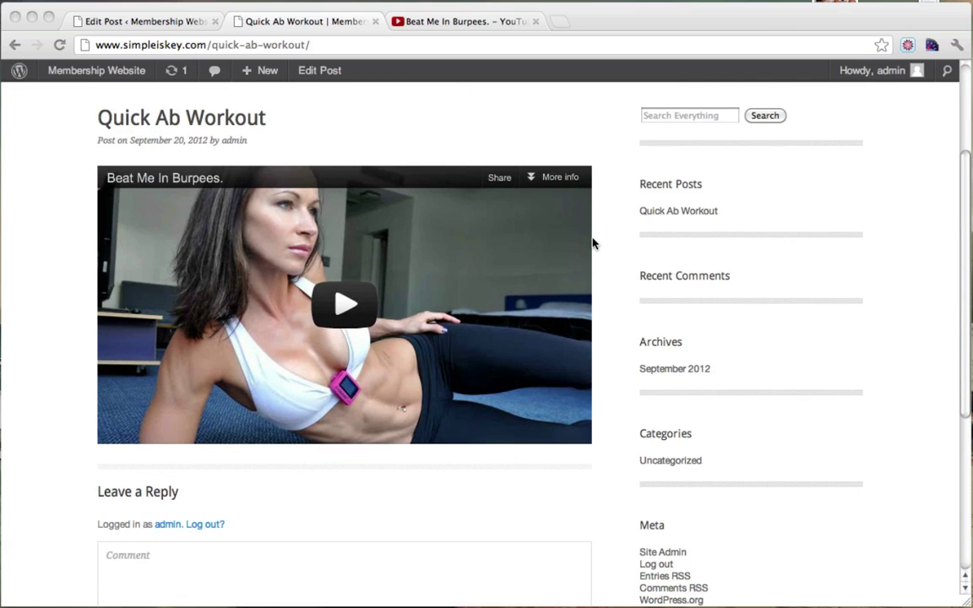
pyautogui.scroll(5, 466, 272)
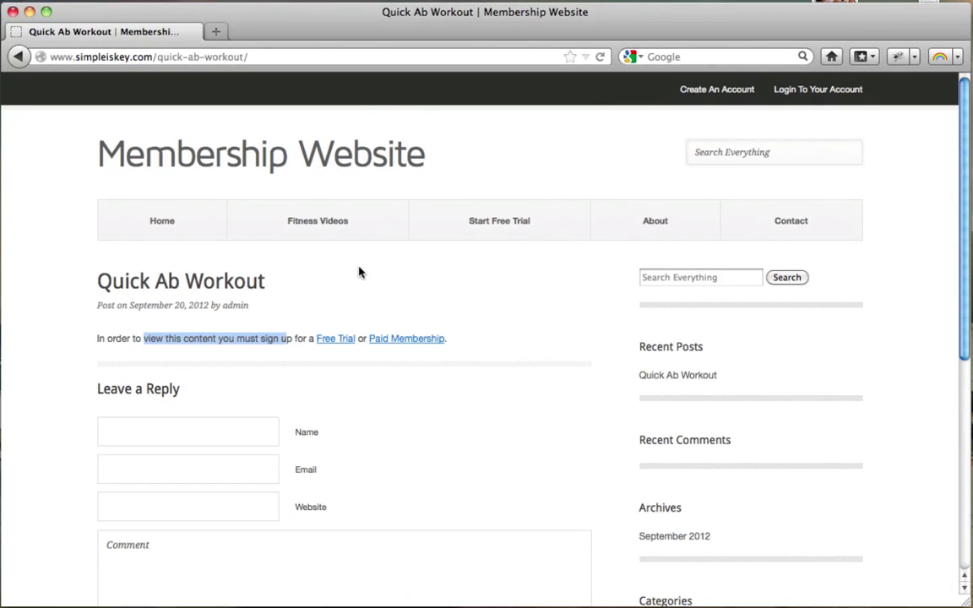
# Check the restriction message in the visitor's Fitness Videos listing and open the post from there
pyautogui.click(332, 221)
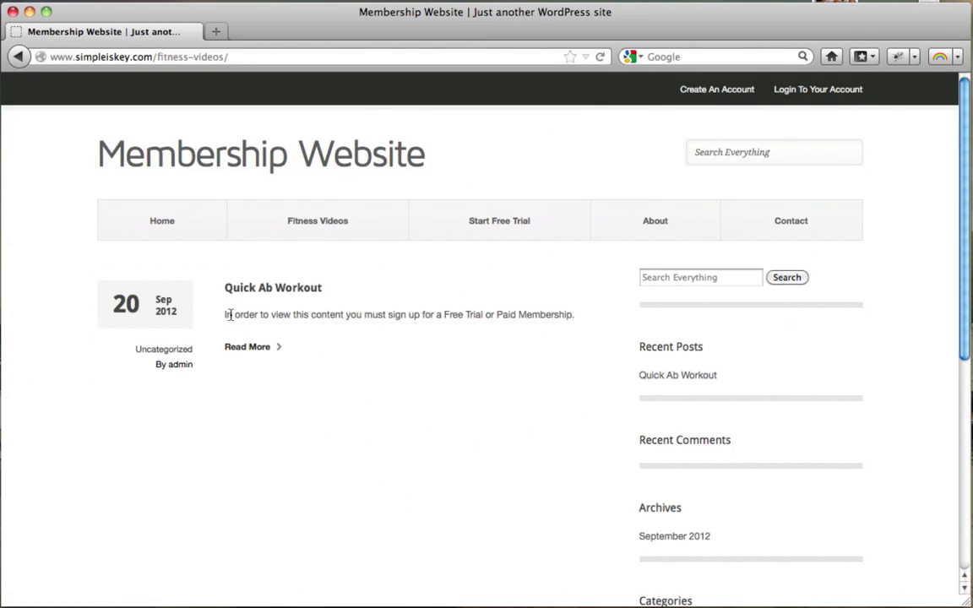
pyautogui.moveTo(230, 315); pyautogui.dragTo(571, 318)
pyautogui.click(570, 318)
pyautogui.click(255, 351)
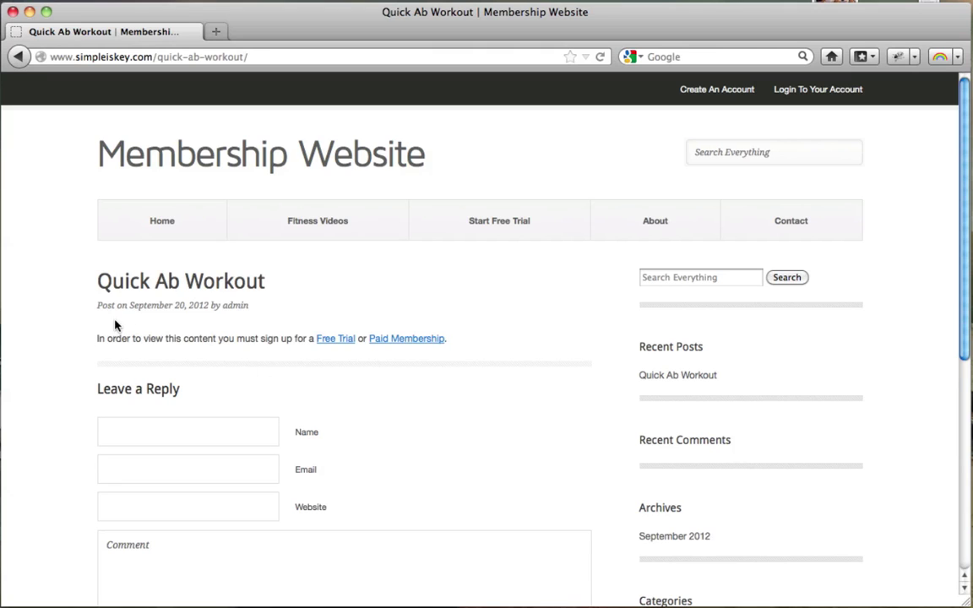
pyautogui.click(29, 12)
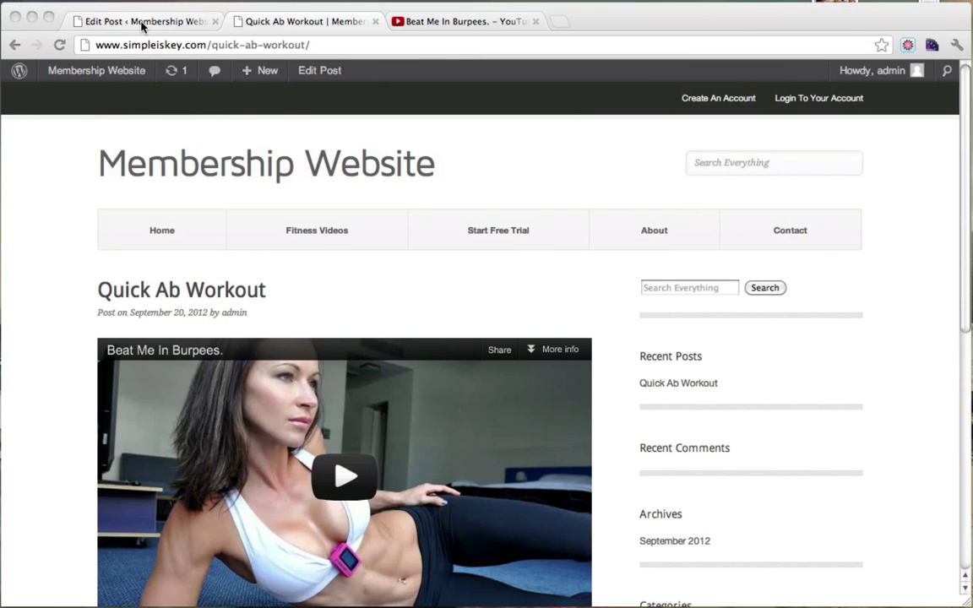
# Tick Show Excerpt? in the Quick Ab Workout post's Restrict this content box
pyautogui.click(142, 26)
pyautogui.scroll(-8, 774, 334)
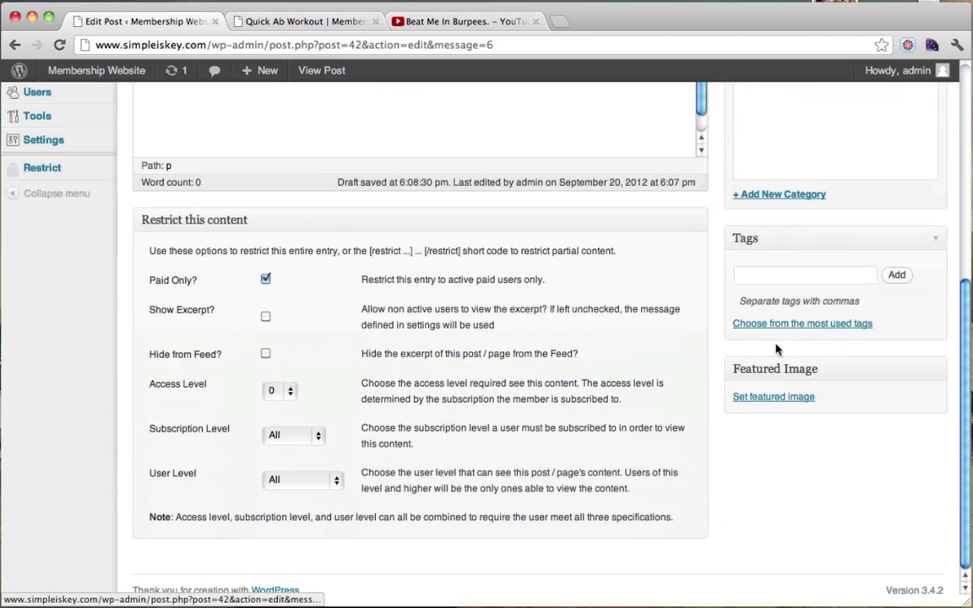
pyautogui.click(265, 318)
pyautogui.scroll(10, 524, 363)
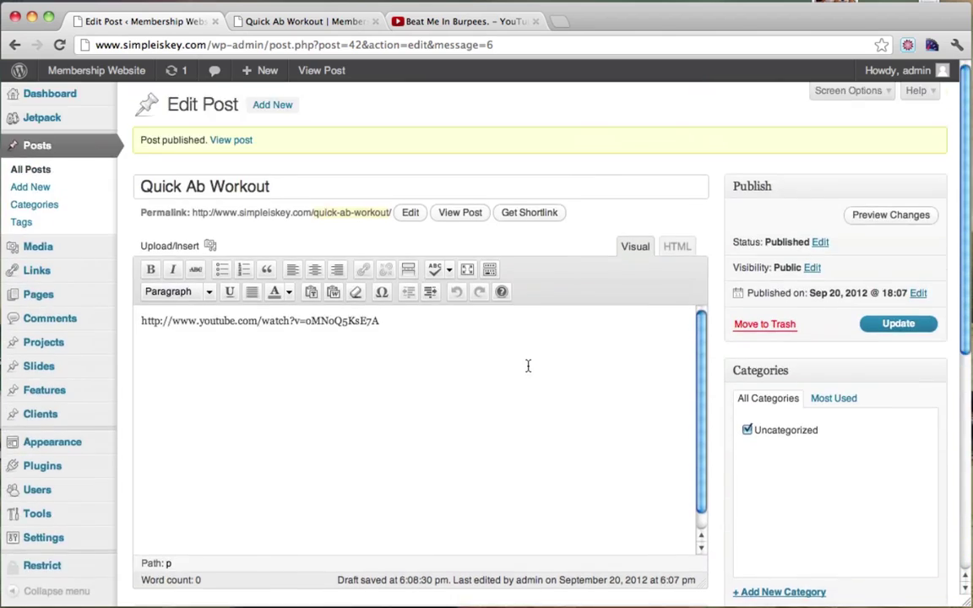
pyautogui.scroll(-5, 601, 293)
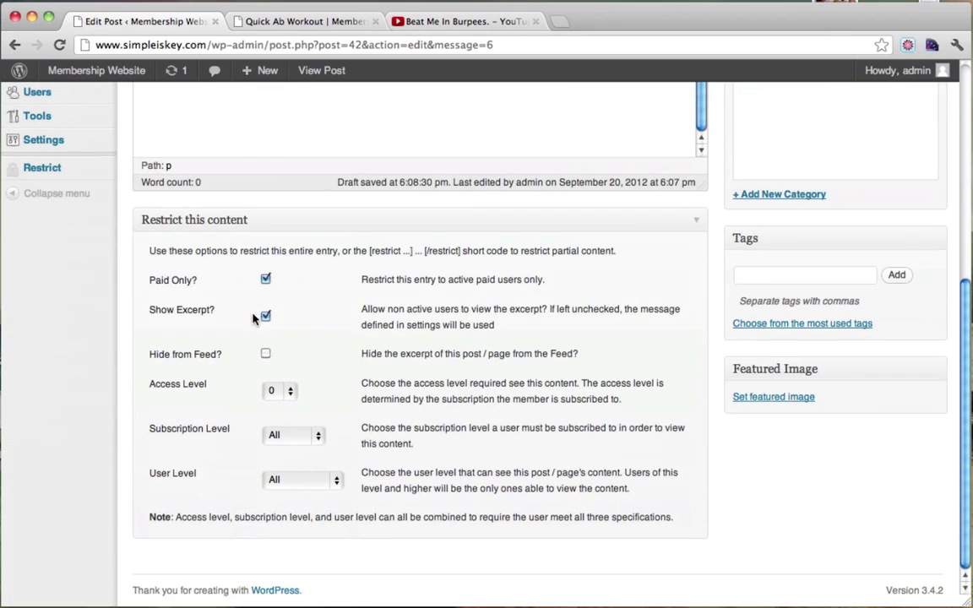
pyautogui.scroll(2, 761, 293)
pyautogui.scroll(5, 760, 293)
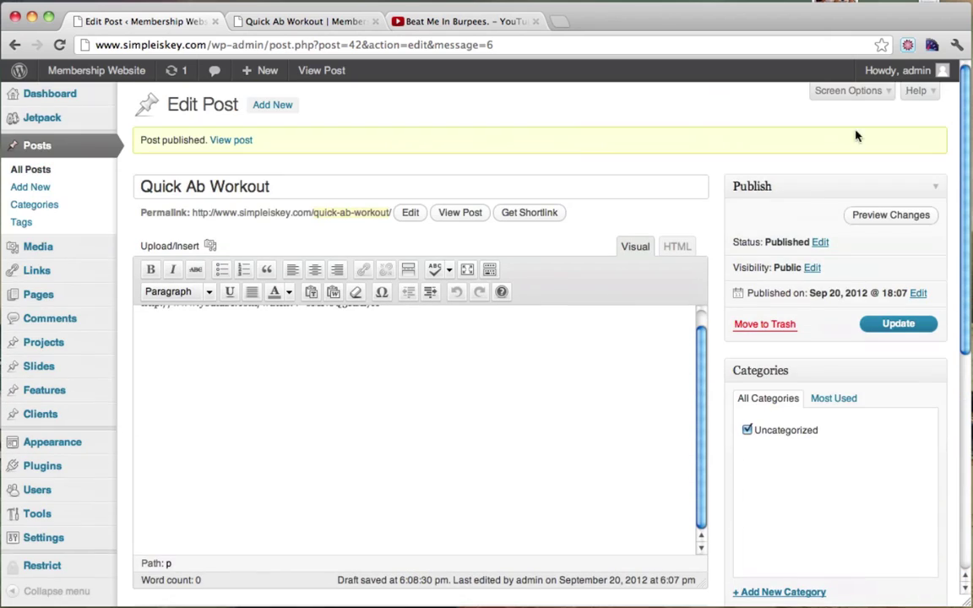
# Enable the Excerpt box in the editor's Screen Options
pyautogui.click(879, 93)
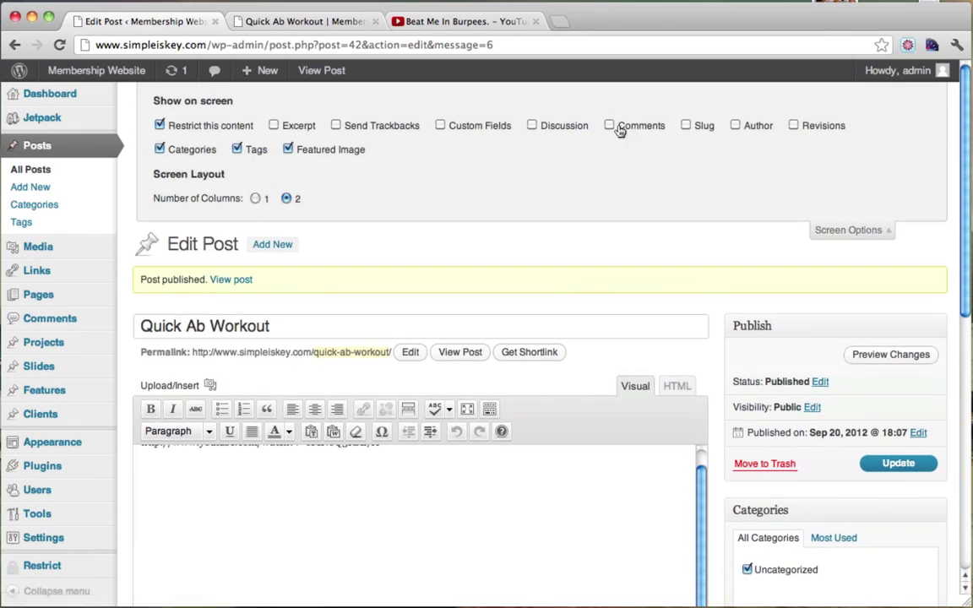
pyautogui.click(273, 125)
pyautogui.click(858, 231)
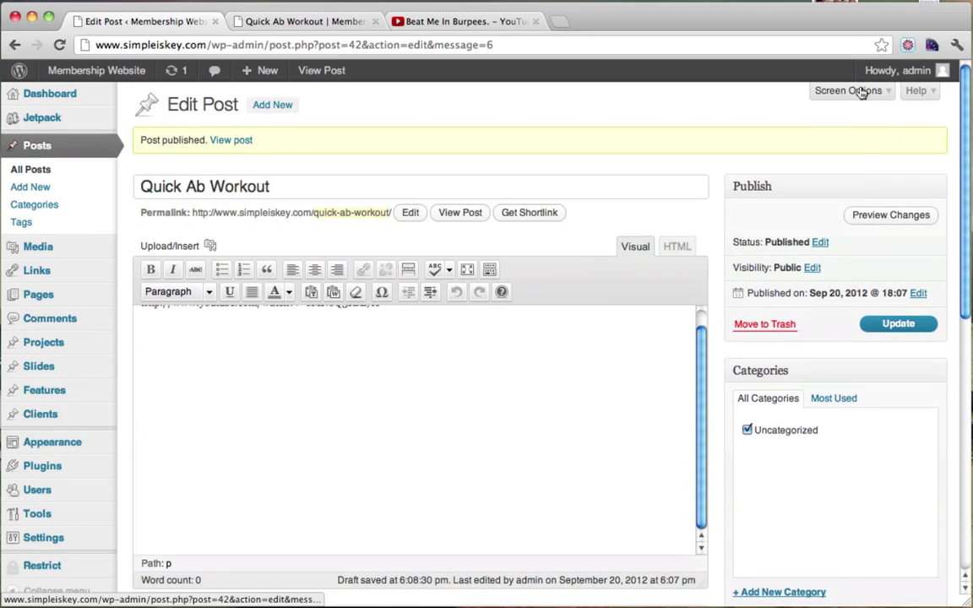
pyautogui.click(861, 91)
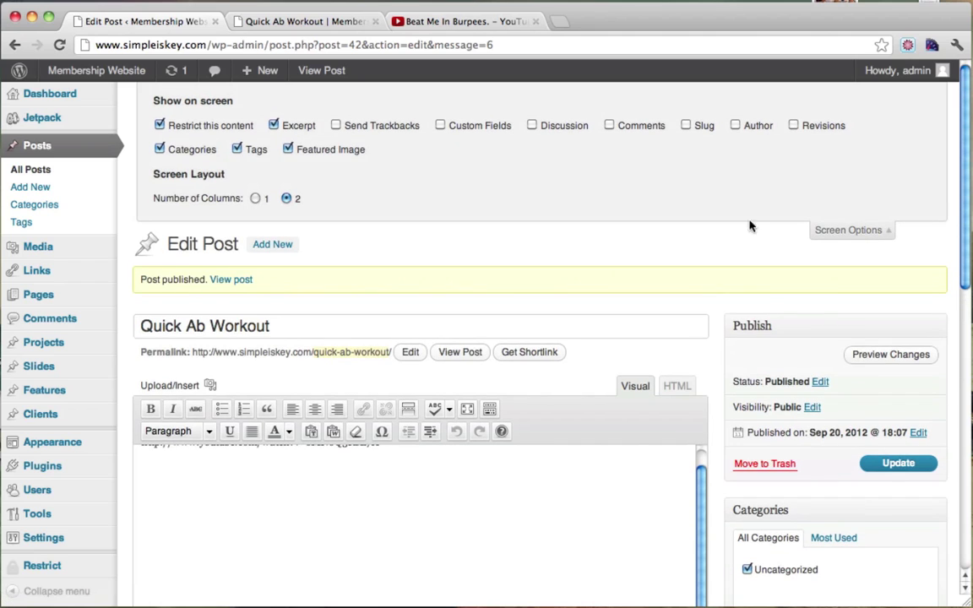
# Enter the excerpt 'A full intense ab workout' and update the Quick Ab Workout post
pyautogui.click(844, 230)
pyautogui.scroll(-10, 598, 230)
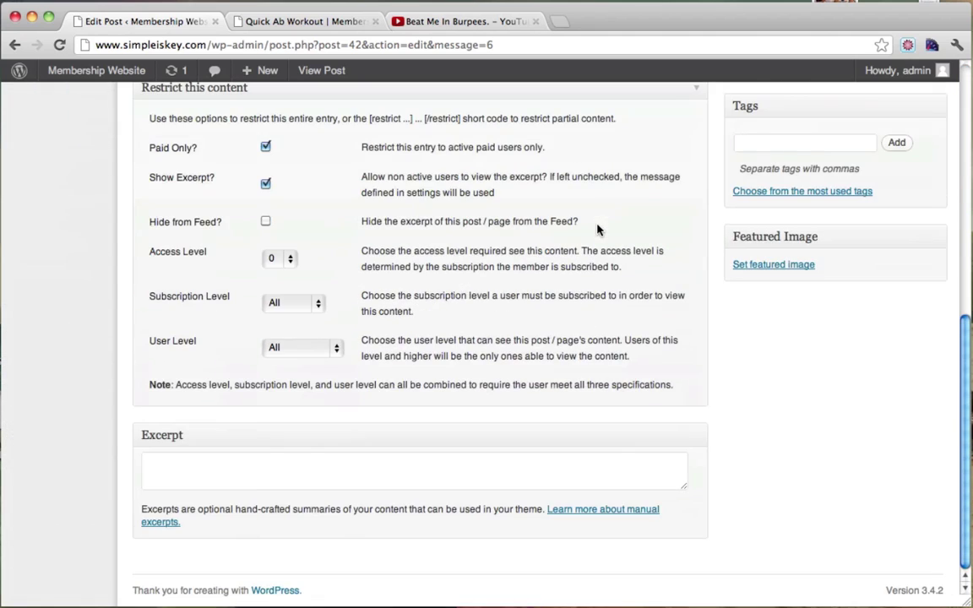
pyautogui.click(212, 475)
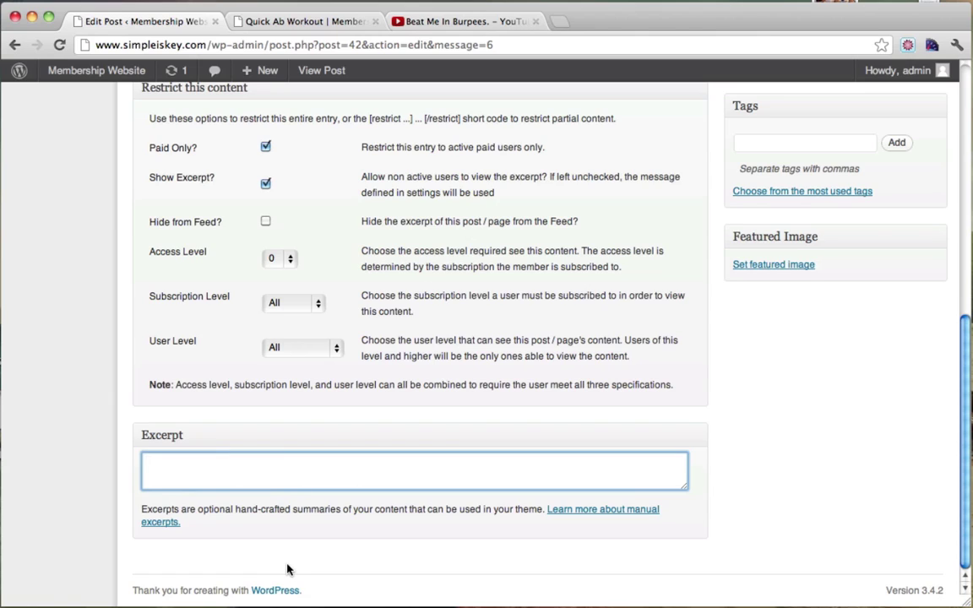
pyautogui.write('A full inense a')
pyautogui.press('BackSpace')
pyautogui.press('BackSpace')
pyautogui.press('BackSpace')
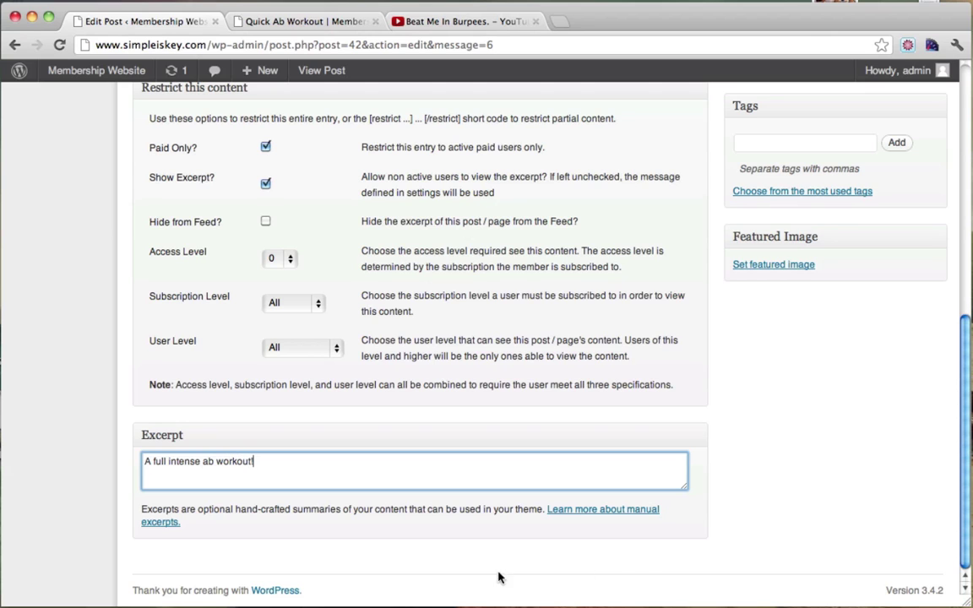
pyautogui.scroll(10, 641, 580)
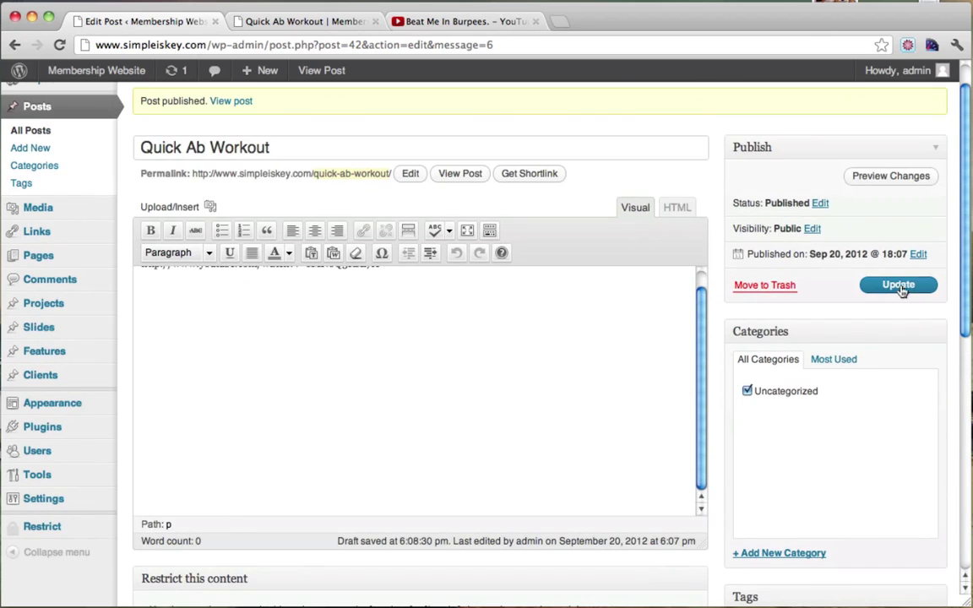
pyautogui.click(894, 290)
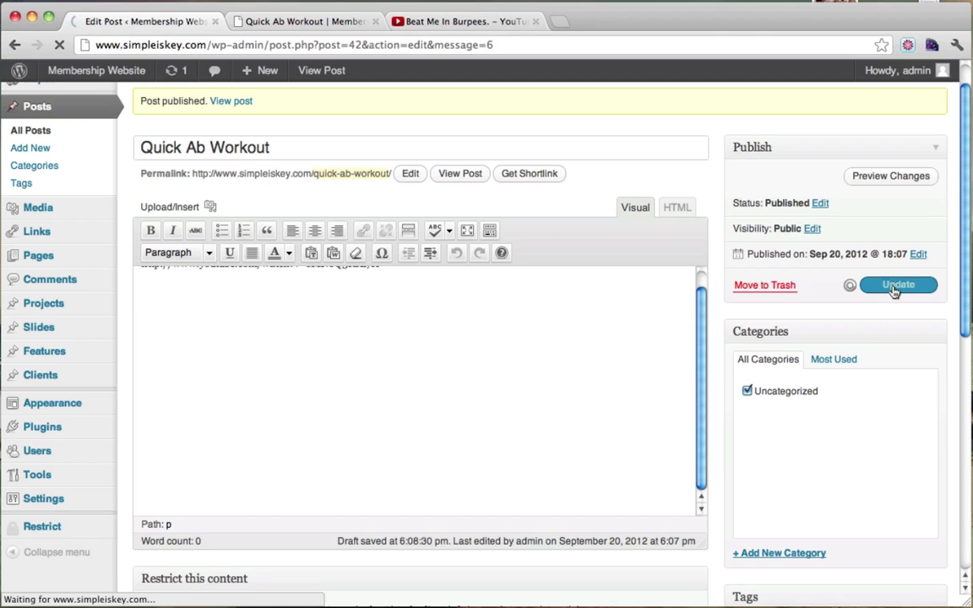
# Check the new excerpt under Quick Ab Workout on the Fitness Videos listing, then open the post
pyautogui.click(284, 23)
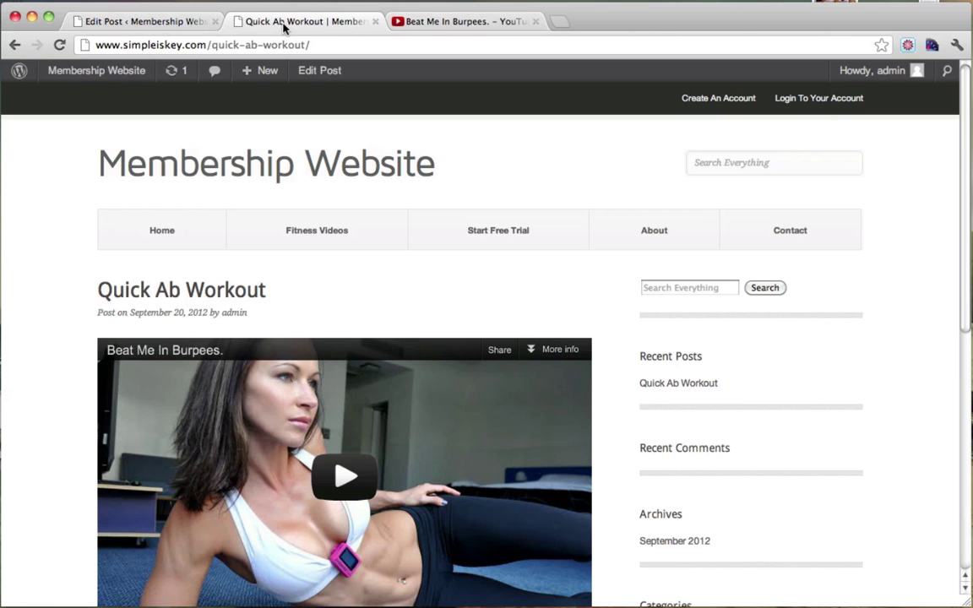
pyautogui.click(310, 233)
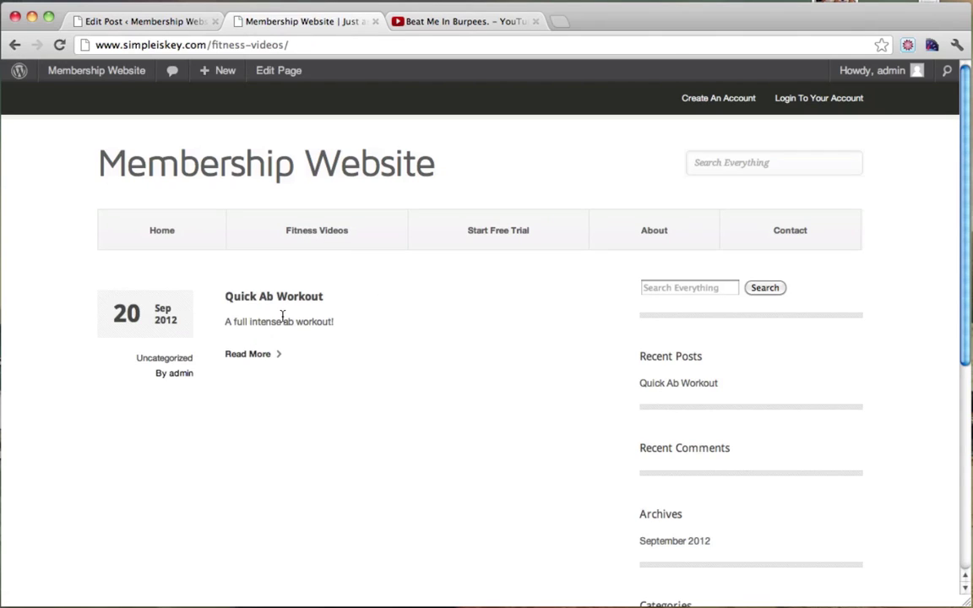
pyautogui.moveTo(227, 326); pyautogui.dragTo(344, 323)
pyautogui.click(320, 329)
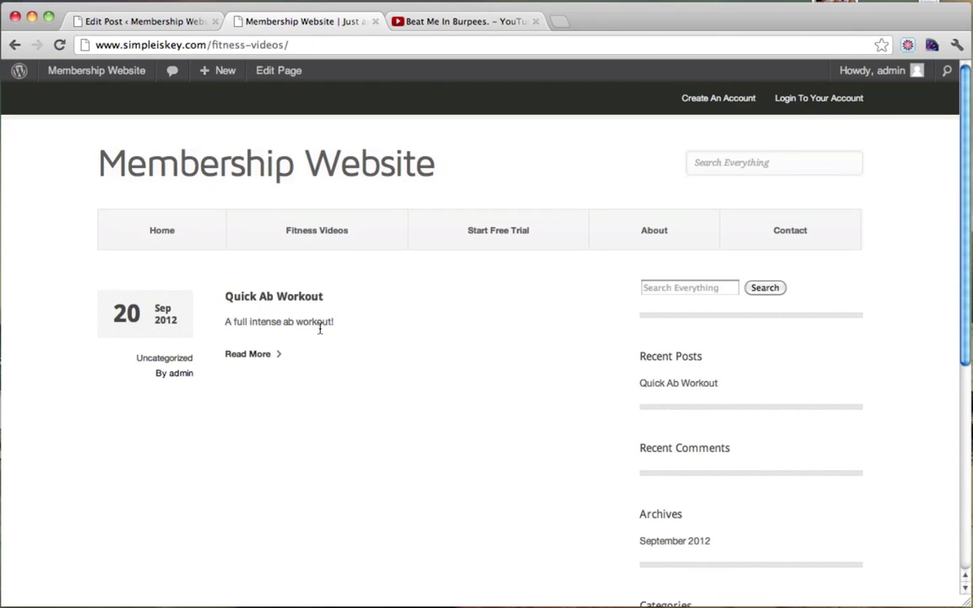
pyautogui.click(258, 356)
pyautogui.scroll(-1, 209, 309)
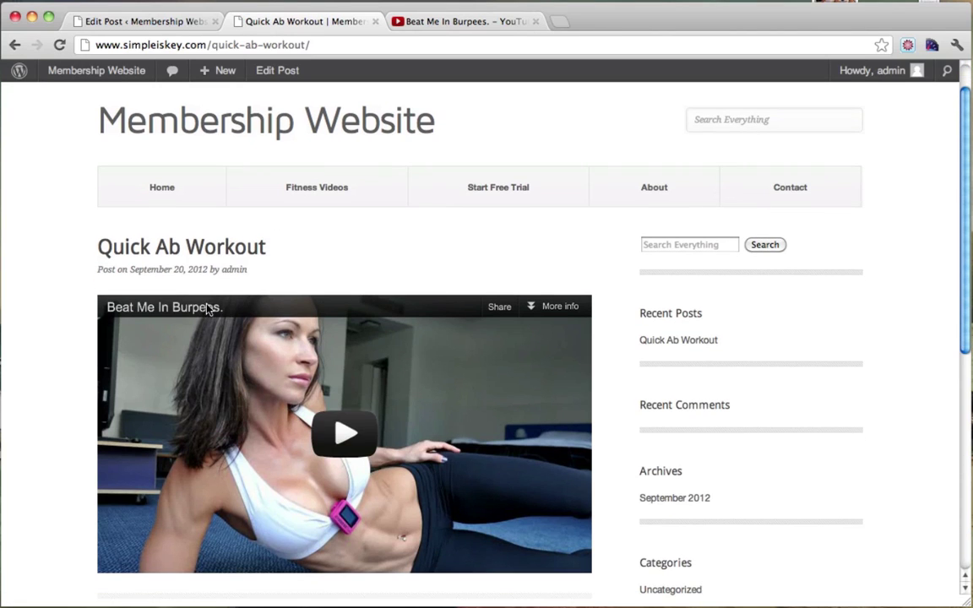
pyautogui.scroll(1, 253, 338)
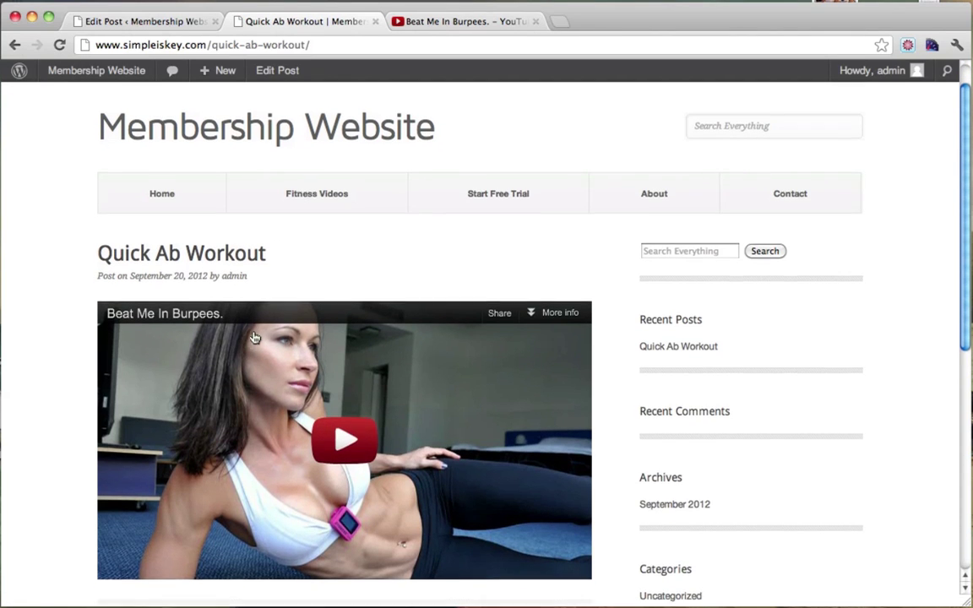
pyautogui.scroll(2, 254, 338)
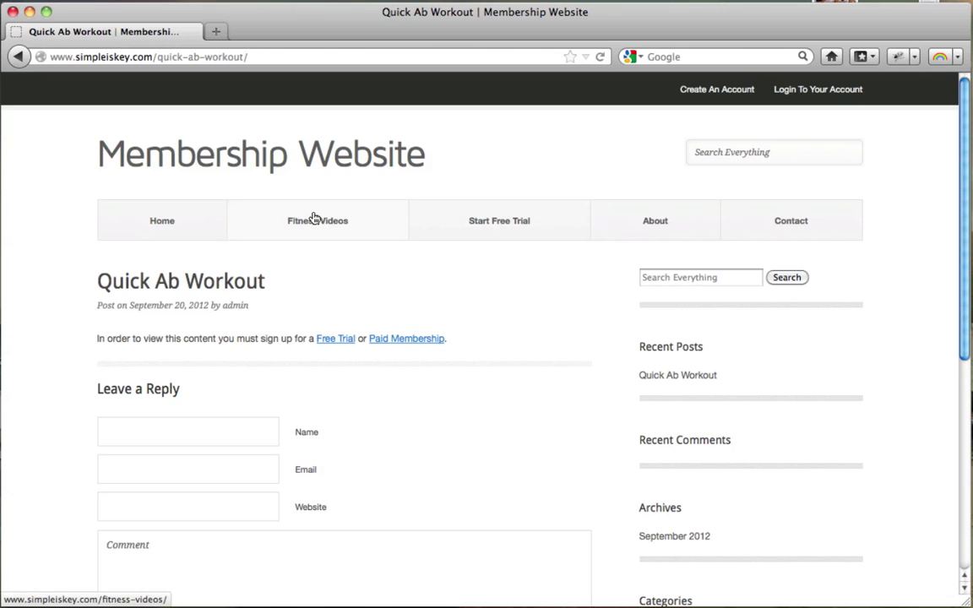
# As a logged-out visitor, open Quick Ab Workout and check its excerpt and membership sign-up message
pyautogui.click(313, 218)
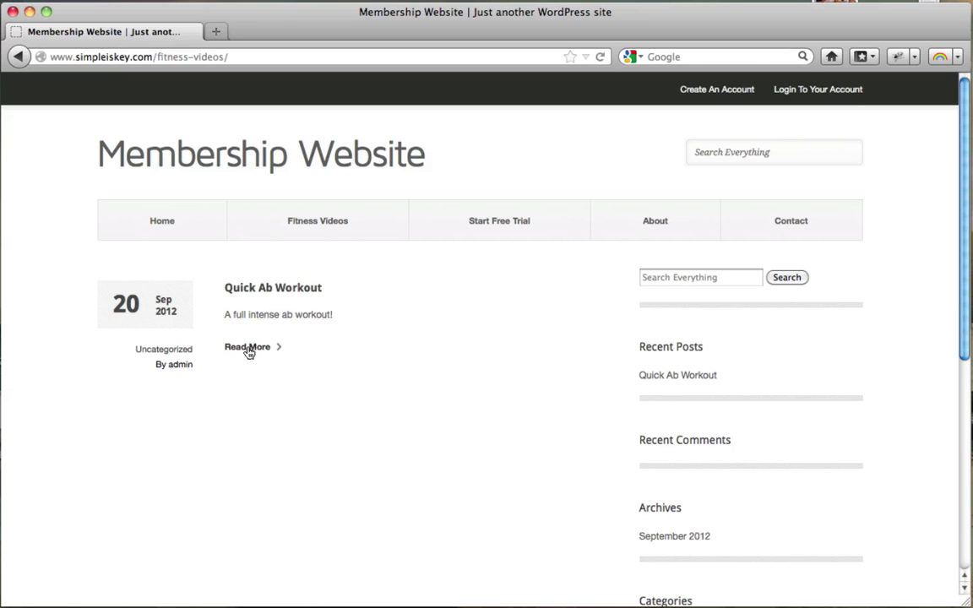
pyautogui.click(249, 349)
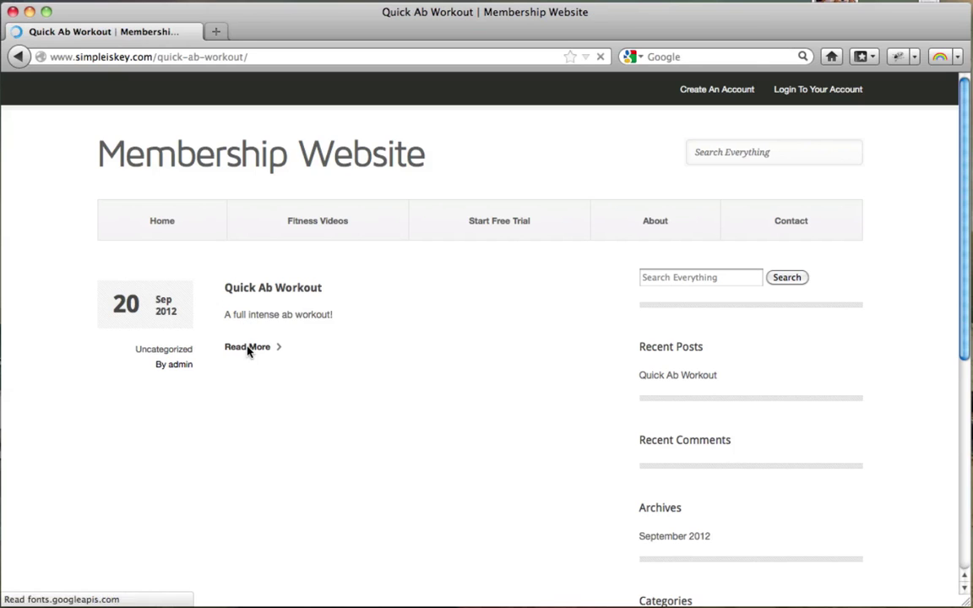
pyautogui.moveTo(98, 339); pyautogui.dragTo(227, 344)
pyautogui.click(206, 340)
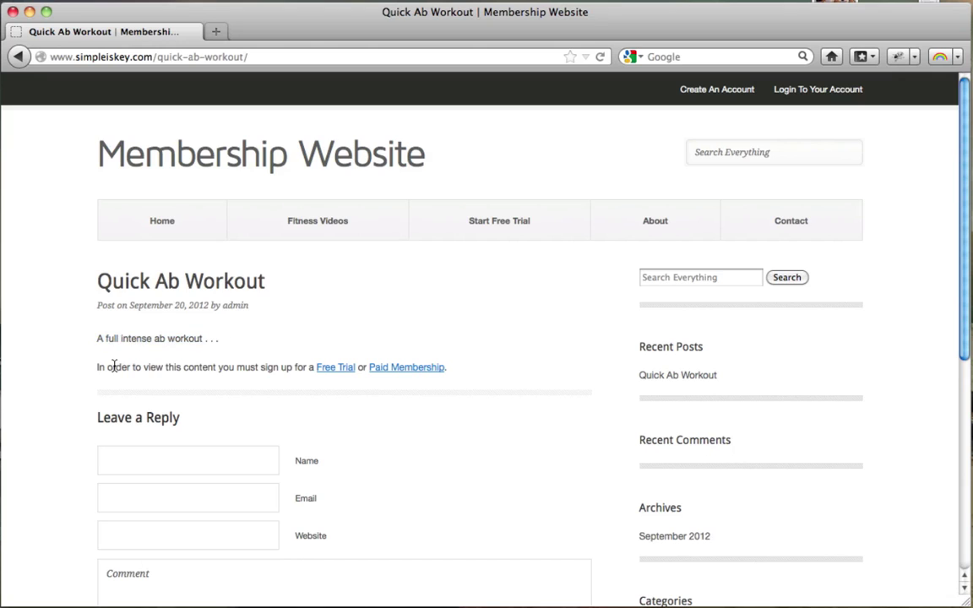
pyautogui.moveTo(113, 367); pyautogui.dragTo(470, 372)
pyautogui.click(478, 389)
pyautogui.moveTo(102, 367); pyautogui.dragTo(496, 372)
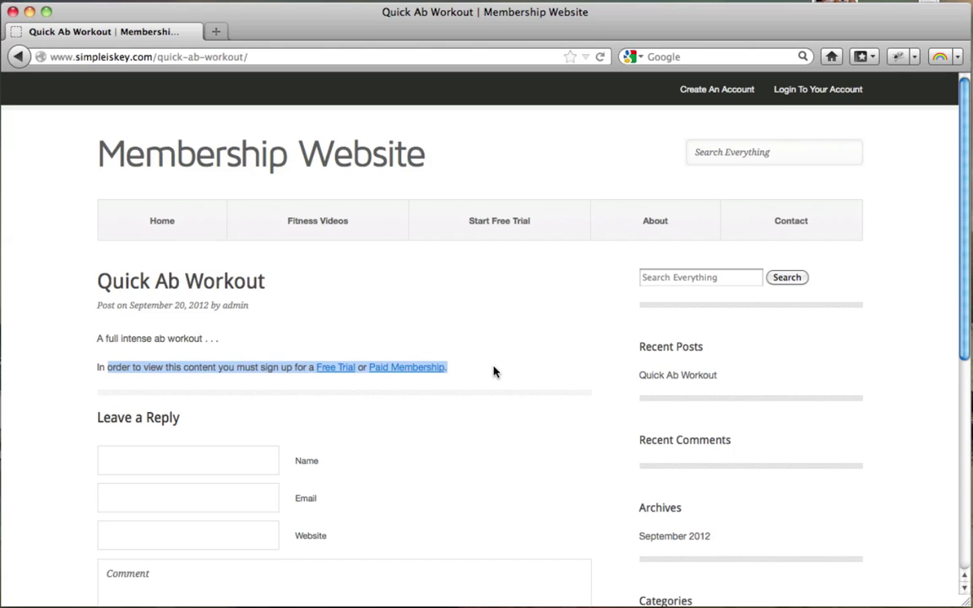
pyautogui.click(496, 372)
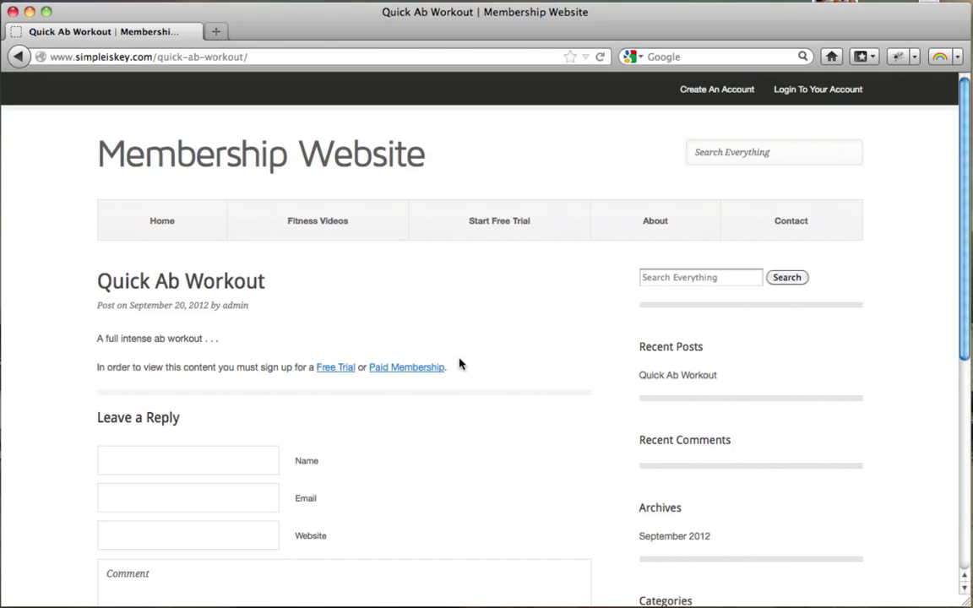
# View the Fitness Videos listing as visitor and as admin, then return to the edit screen
pyautogui.click(317, 233)
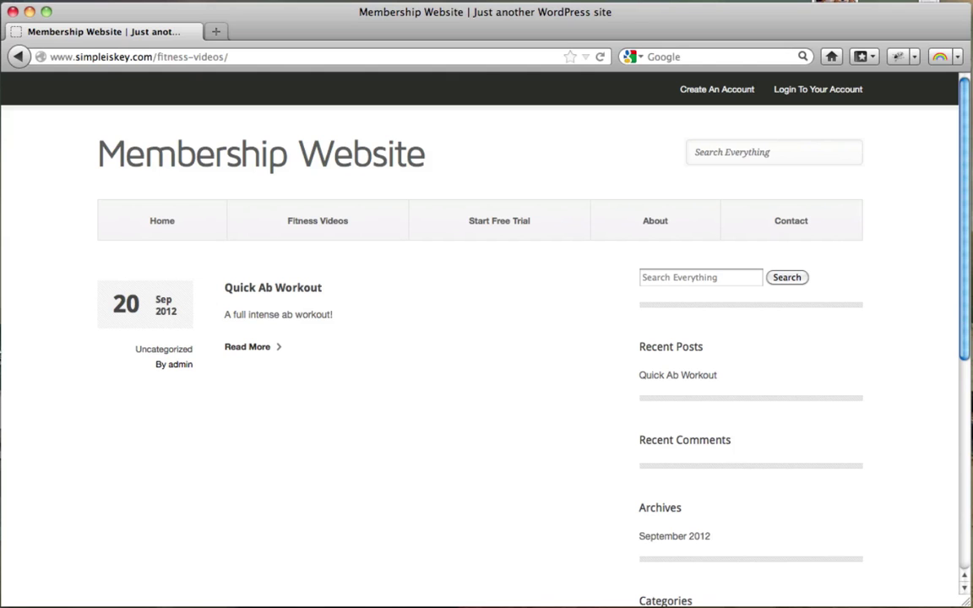
pyautogui.click(3, 289)
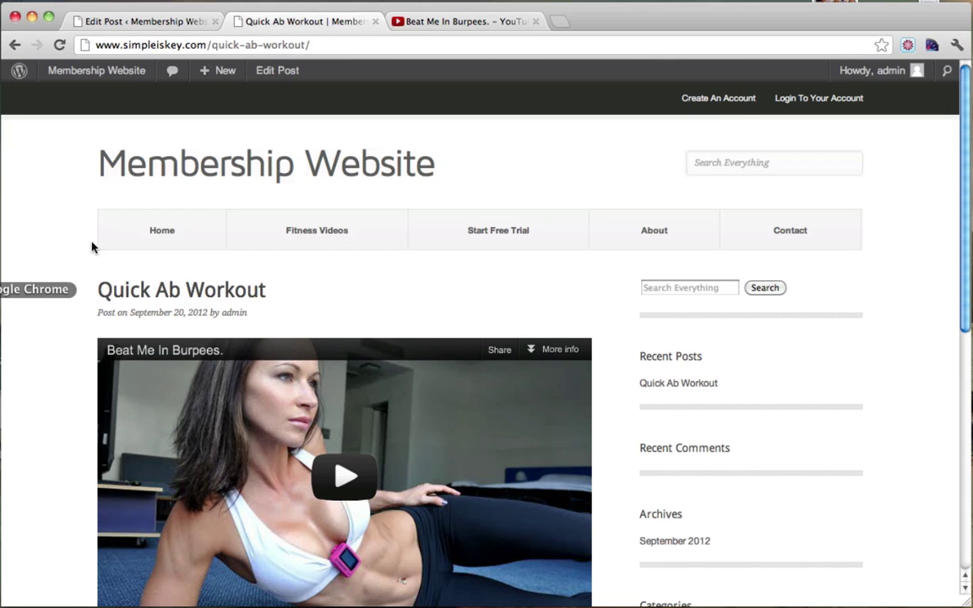
pyautogui.click(333, 242)
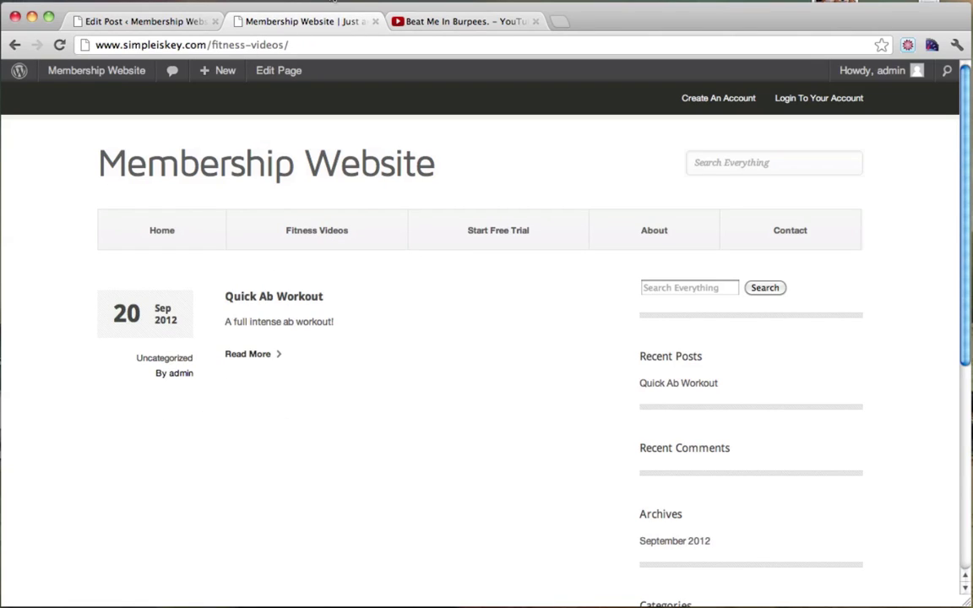
pyautogui.click(145, 25)
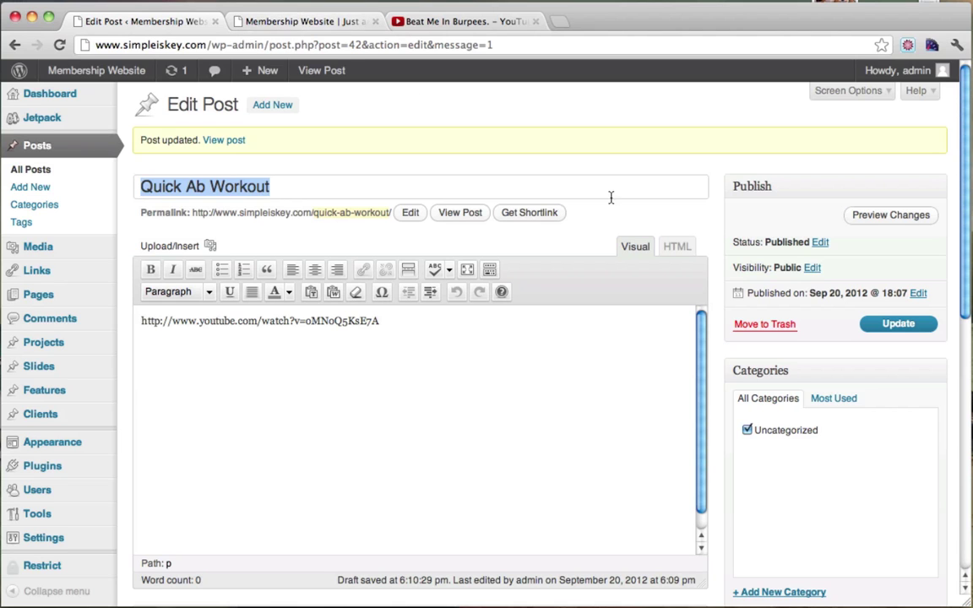
# Scroll down to review the Paid Only and Show Excerpt settings, then back up
pyautogui.scroll(-10, 625, 203)
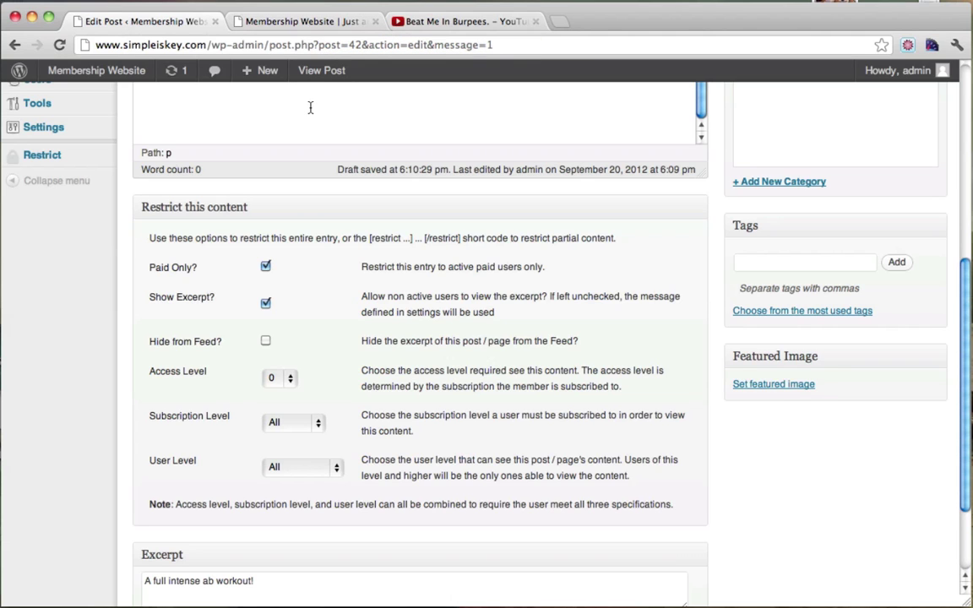
pyautogui.scroll(5, 310, 107)
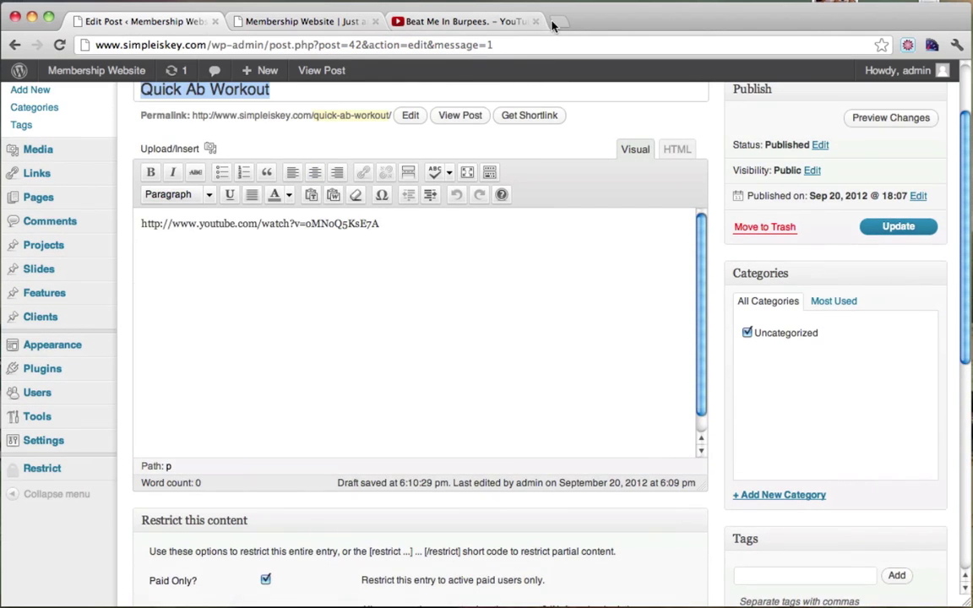
# Open pixlr.com in a new tab and launch the advanced Pixlr editor
pyautogui.click(564, 24)
pyautogui.write('www.')
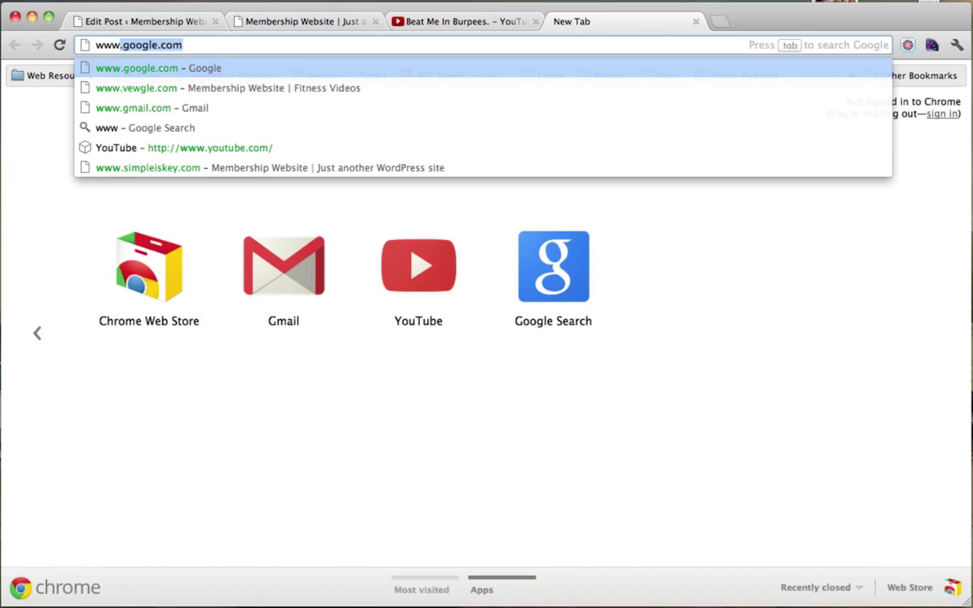
pyautogui.write('pixlr.c')
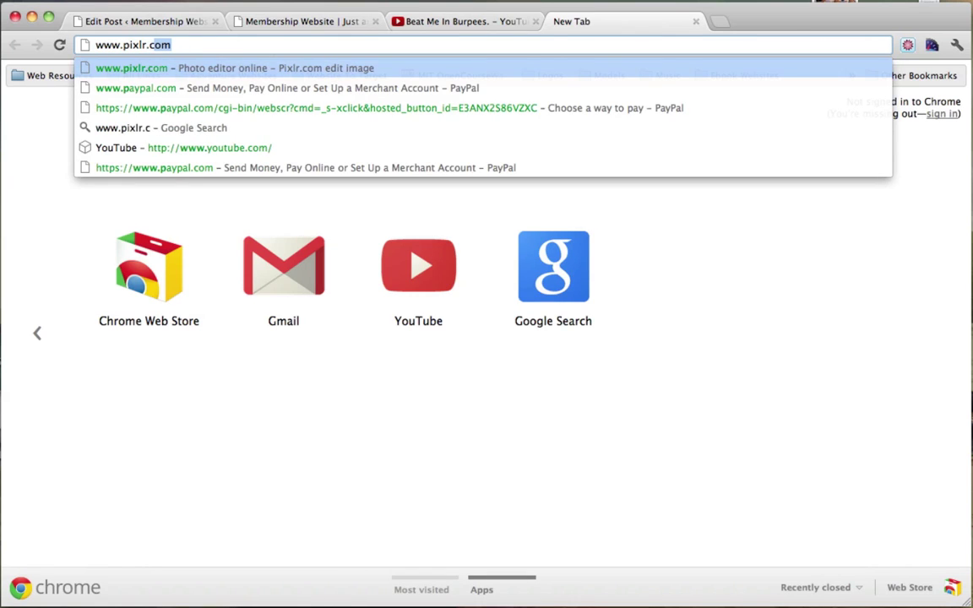
pyautogui.press('Return')
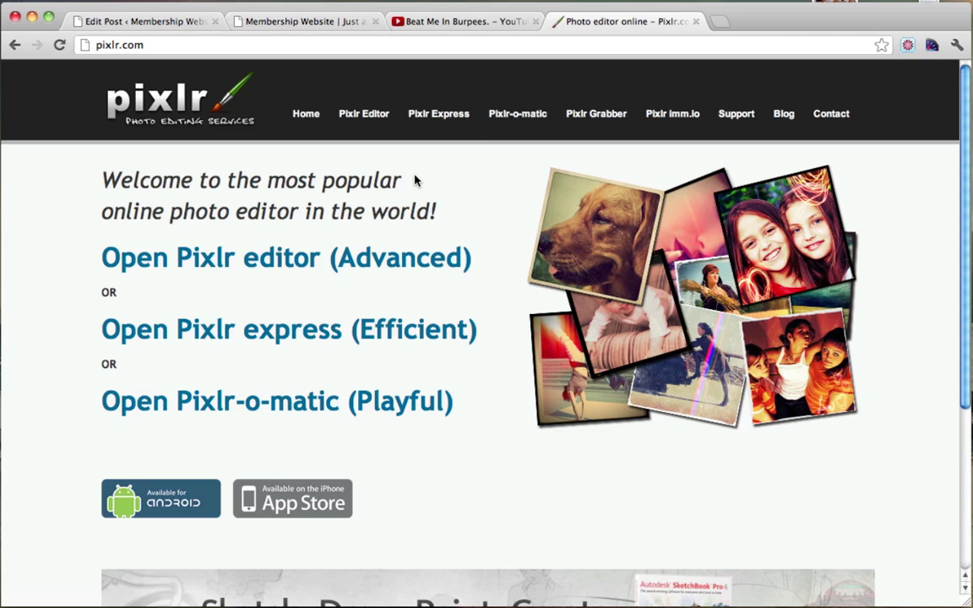
pyautogui.tripleClick(195, 254)
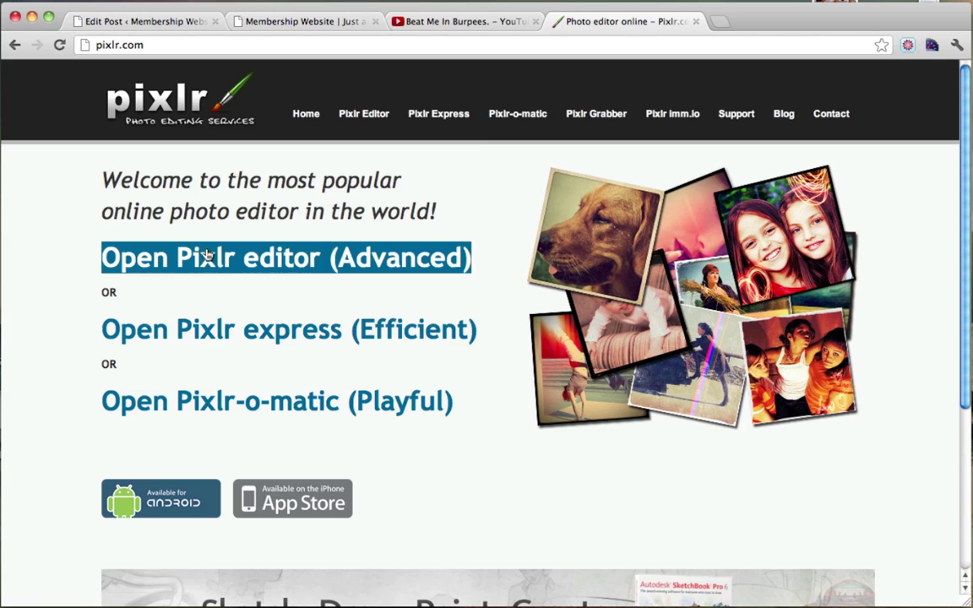
pyautogui.click(282, 261)
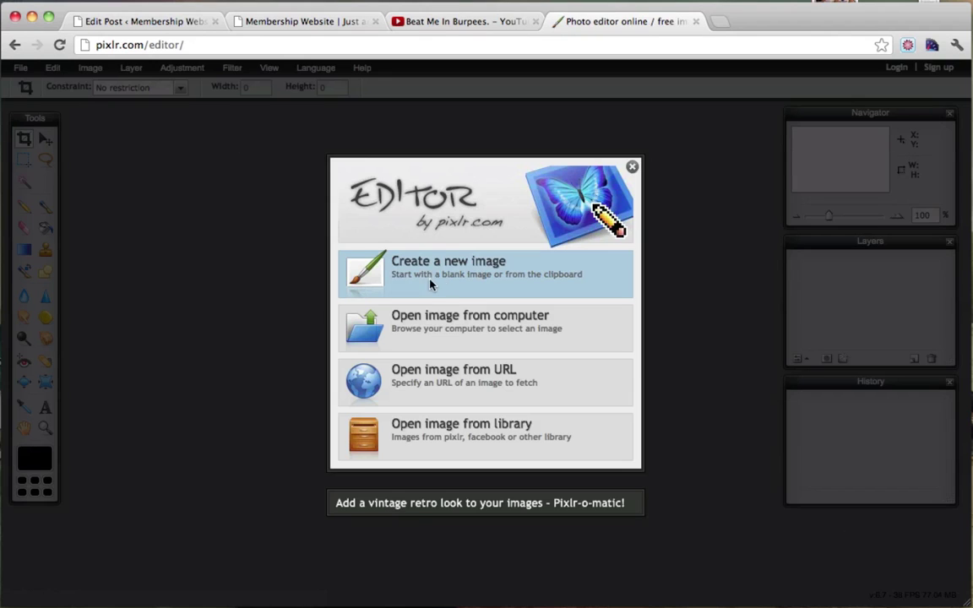
# Create a blank 455 x 270 px image named image1, then return to the Membership Website page
pyautogui.click(384, 268)
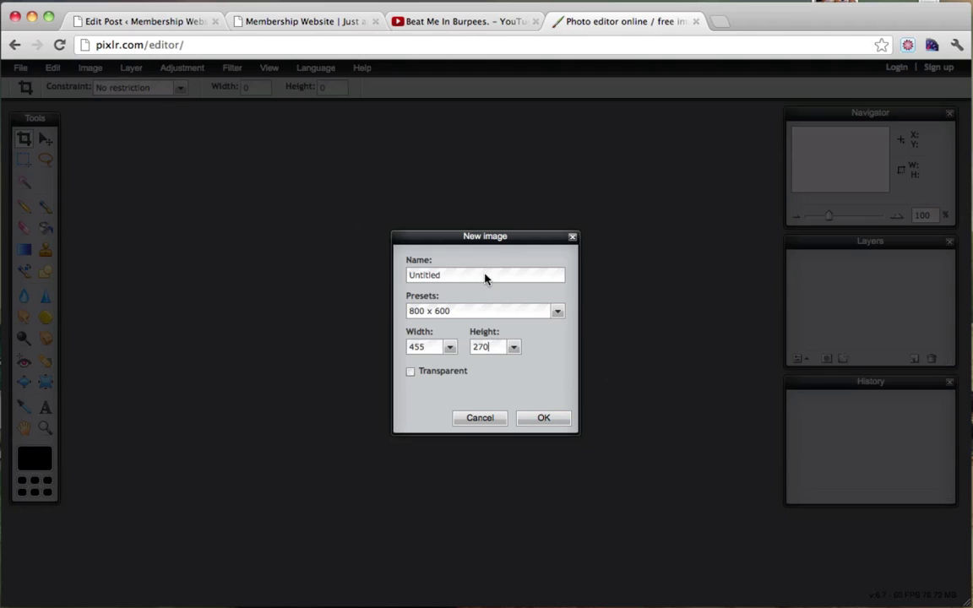
pyautogui.moveTo(478, 276); pyautogui.dragTo(365, 277)
pyautogui.write('image1')
pyautogui.click(551, 422)
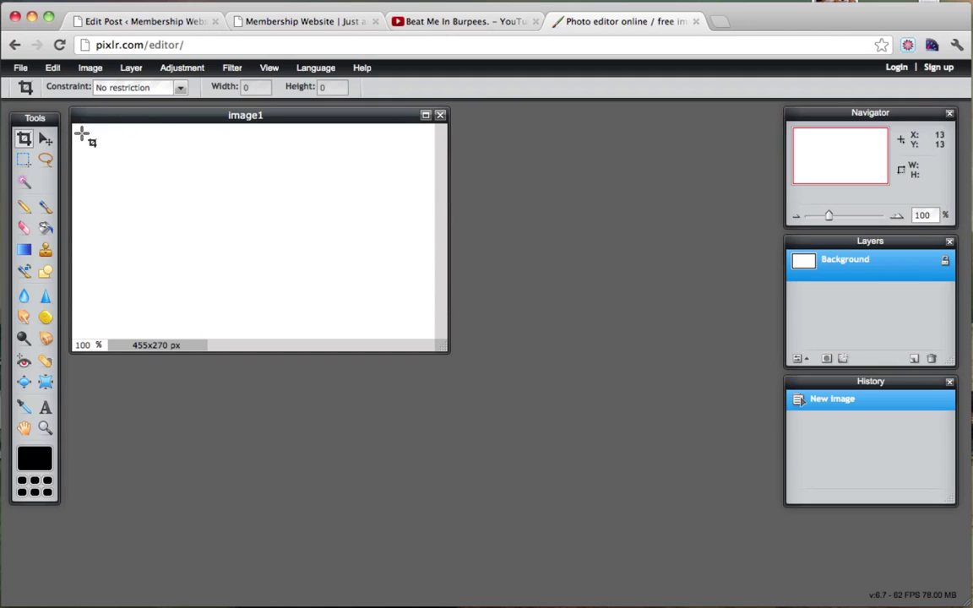
pyautogui.click(301, 19)
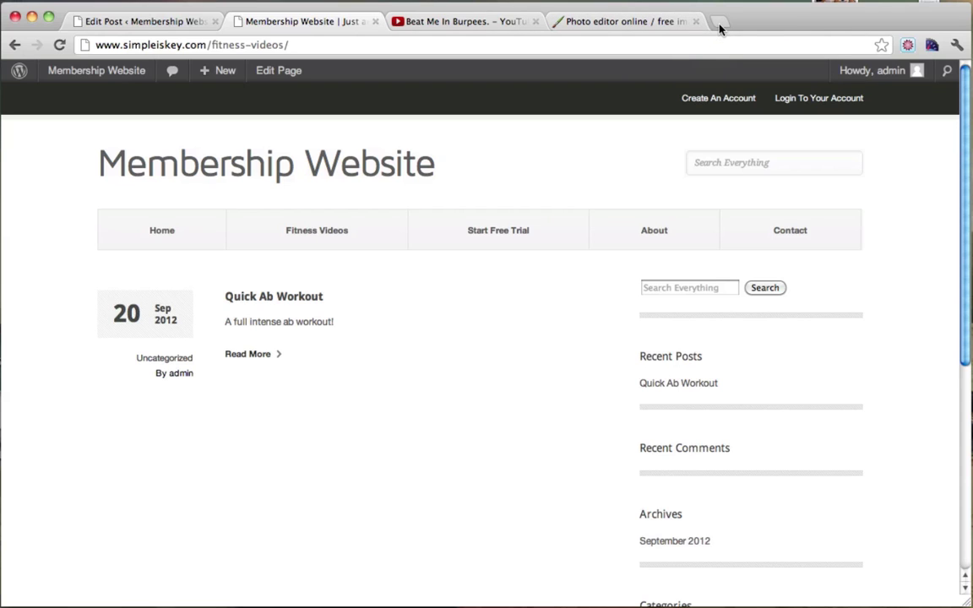
# In a new browser tab, search Google Images for 'workout'
pyautogui.click(646, 21)
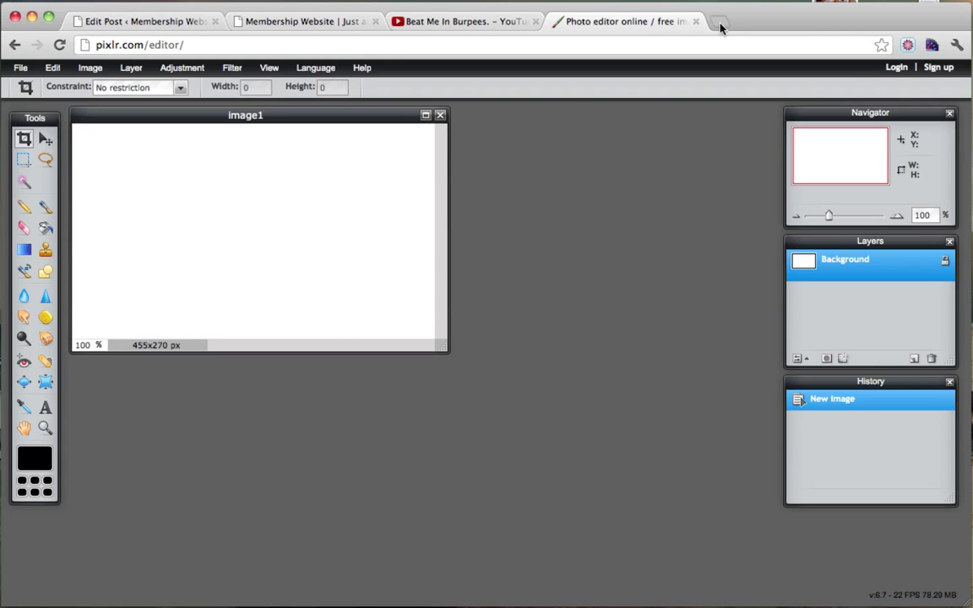
pyautogui.click(719, 23)
pyautogui.write('www.goo')
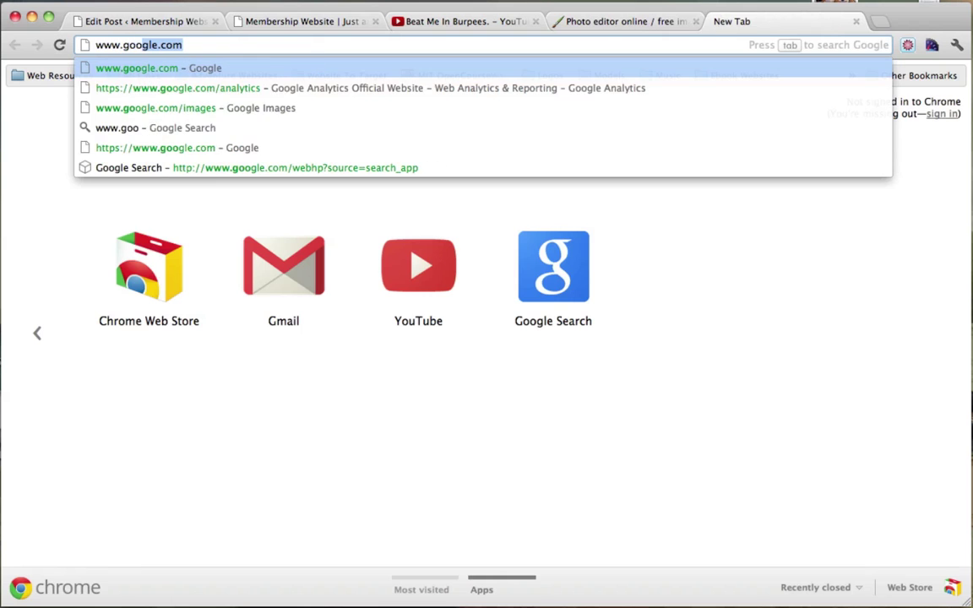
pyautogui.write('gle.c')
pyautogui.press('Return')
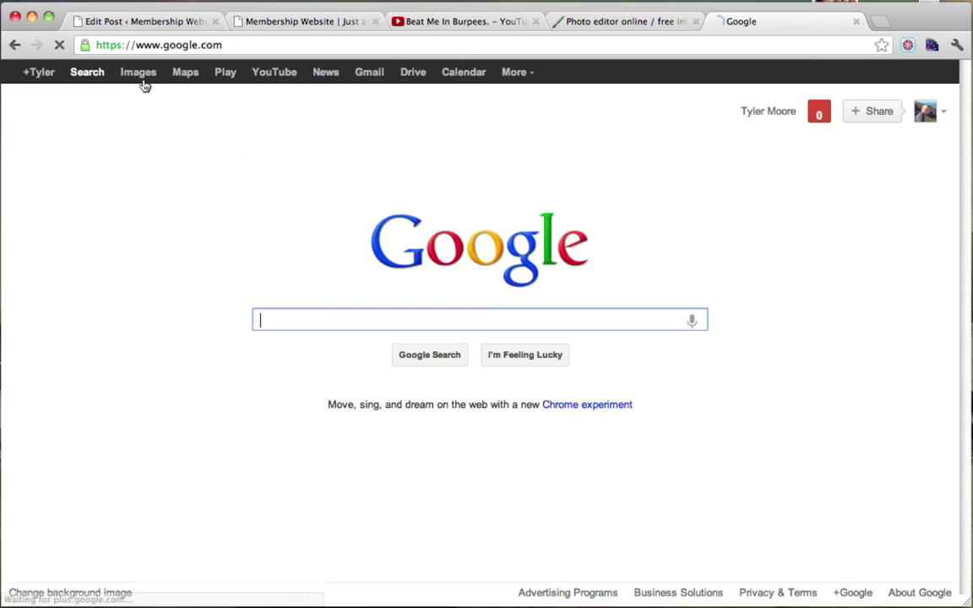
pyautogui.click(141, 83)
pyautogui.click(309, 317)
pyautogui.write('w')
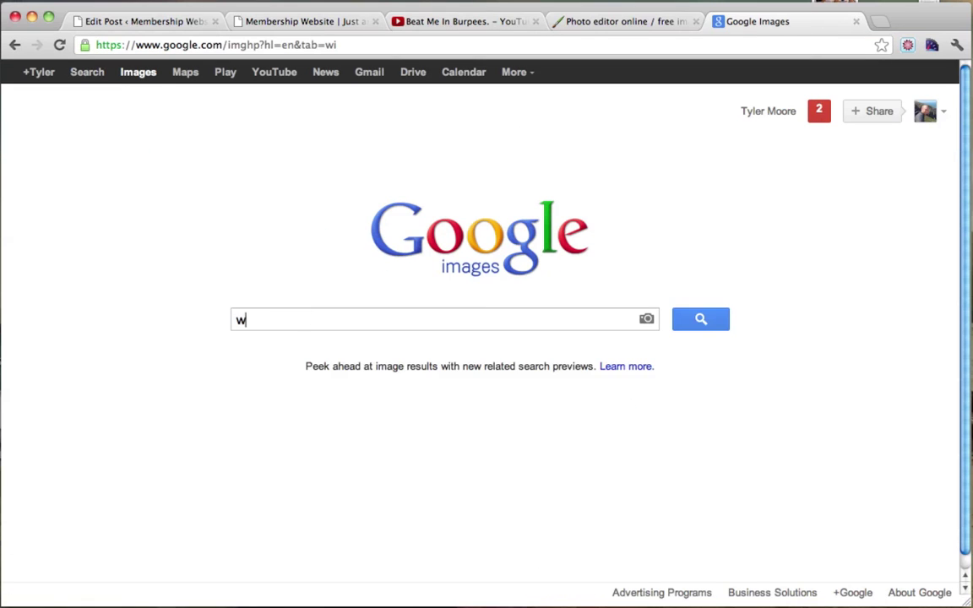
pyautogui.write('orkout')
pyautogui.press('Return')
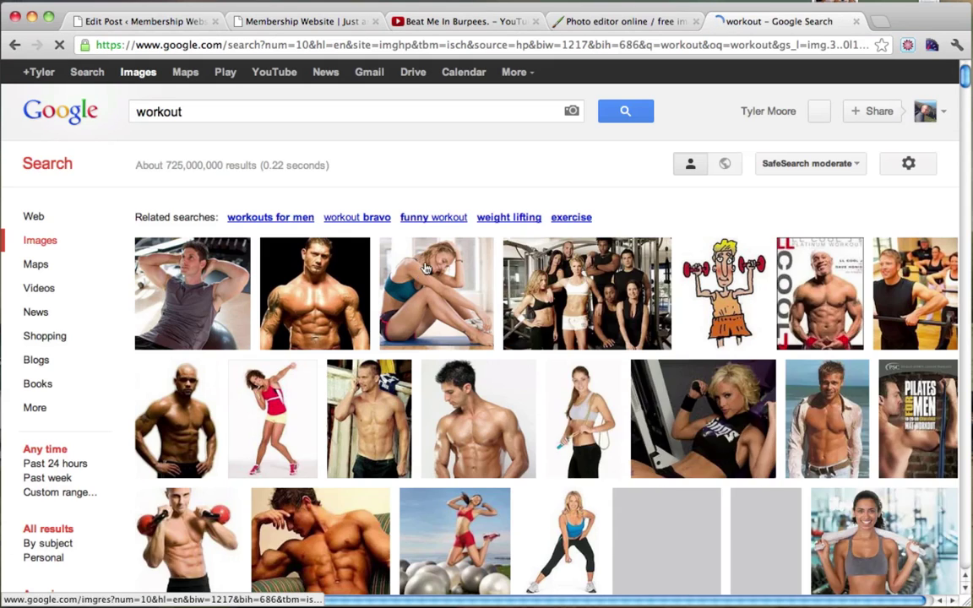
pyautogui.scroll(-1, 582, 195)
pyautogui.moveTo(582, 194)
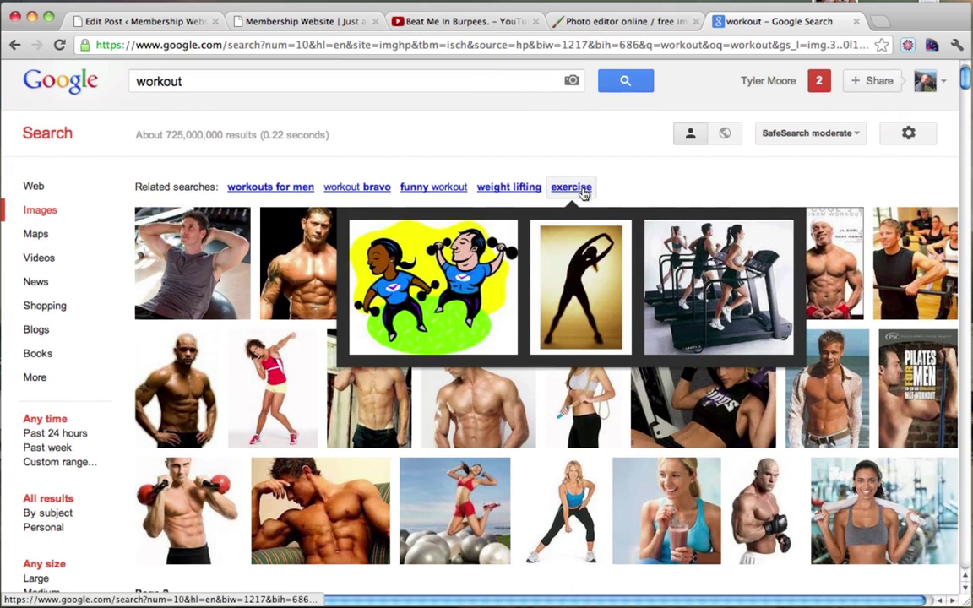
pyautogui.scroll(-3, 582, 195)
pyautogui.moveTo(446, 431)
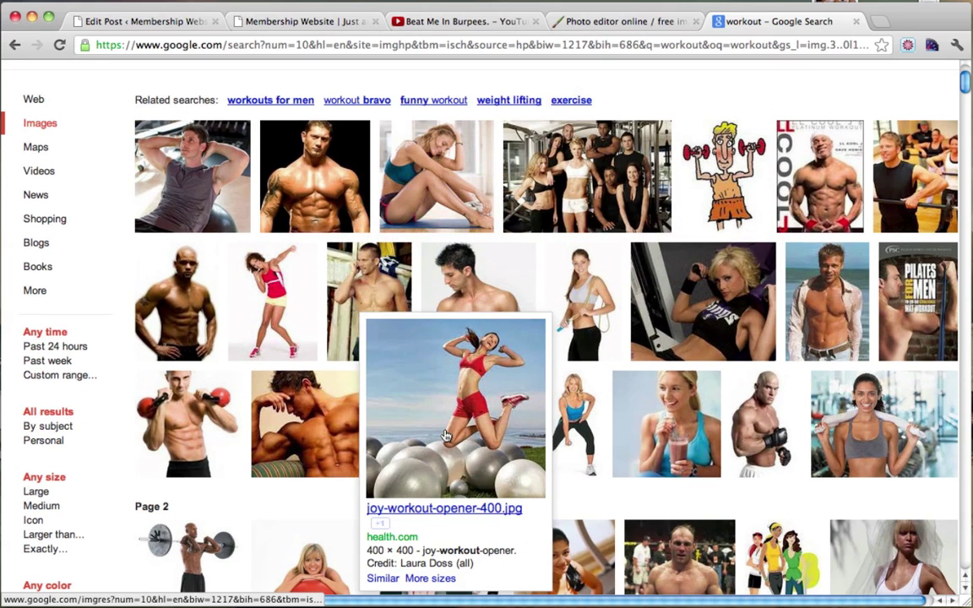
pyautogui.scroll(-2, 446, 434)
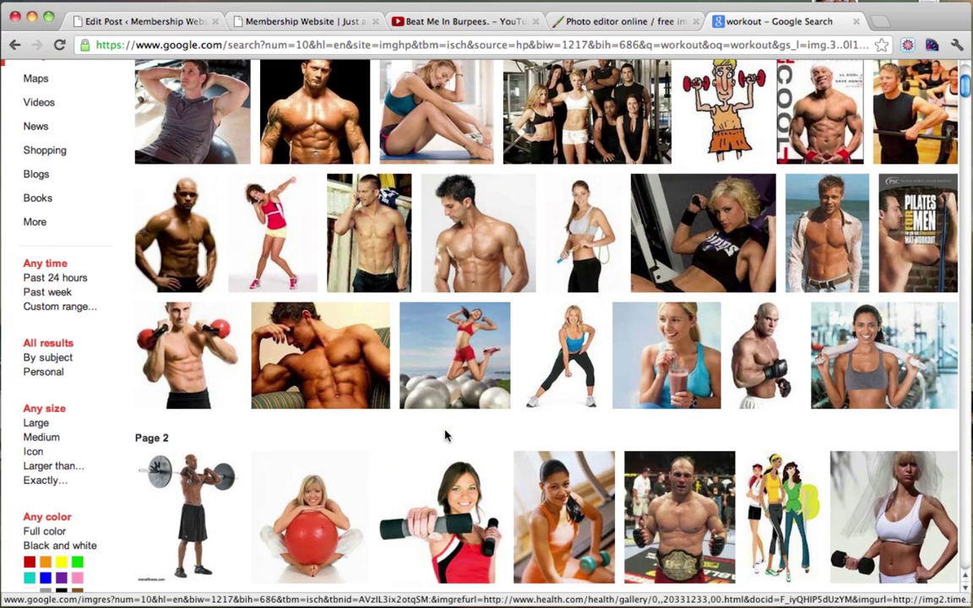
# Save the full-size towel-holding woman photo to the Desktop as workout-schedule-for-women
pyautogui.click(901, 369)
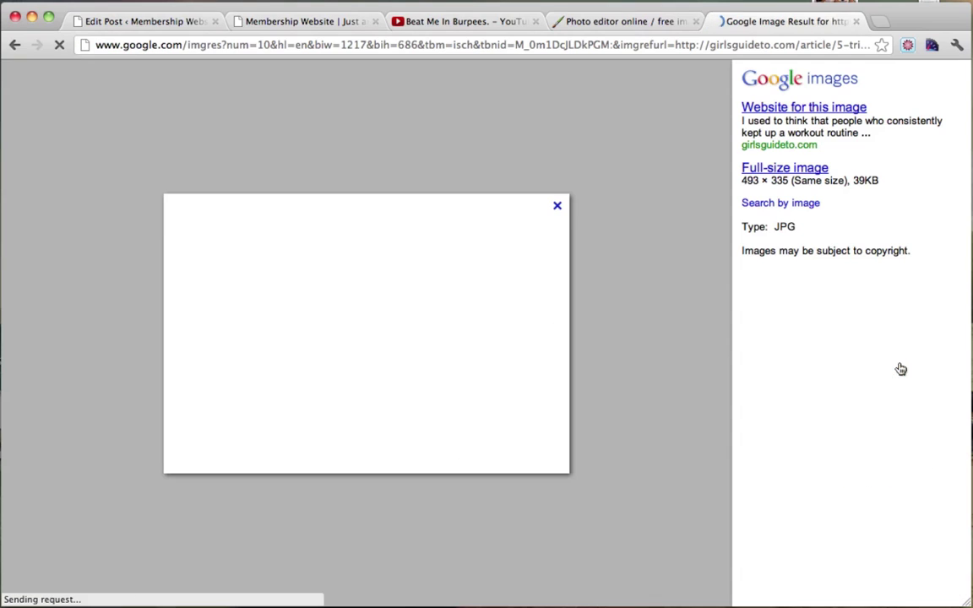
pyautogui.click(762, 172)
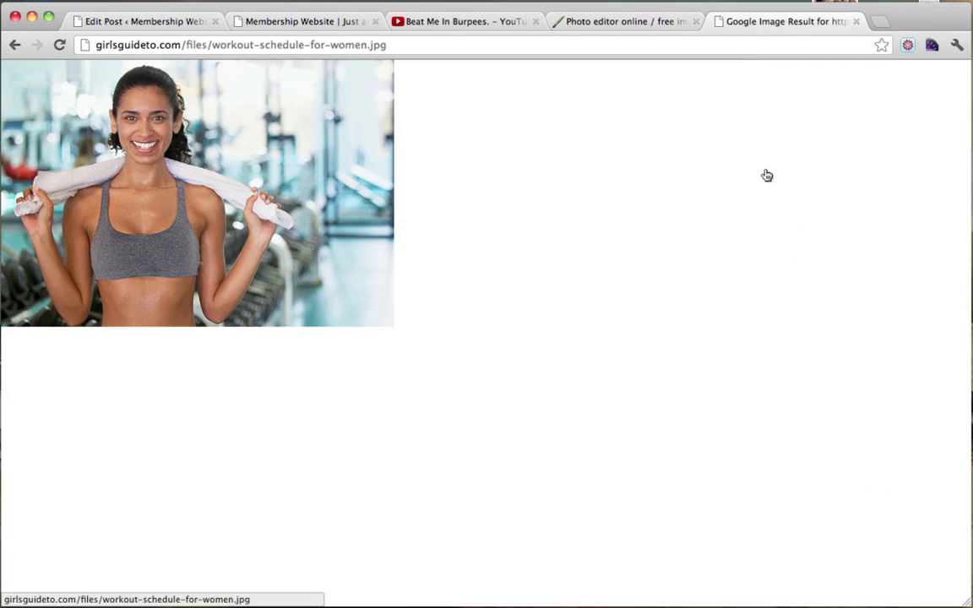
pyautogui.rightClick(248, 199)
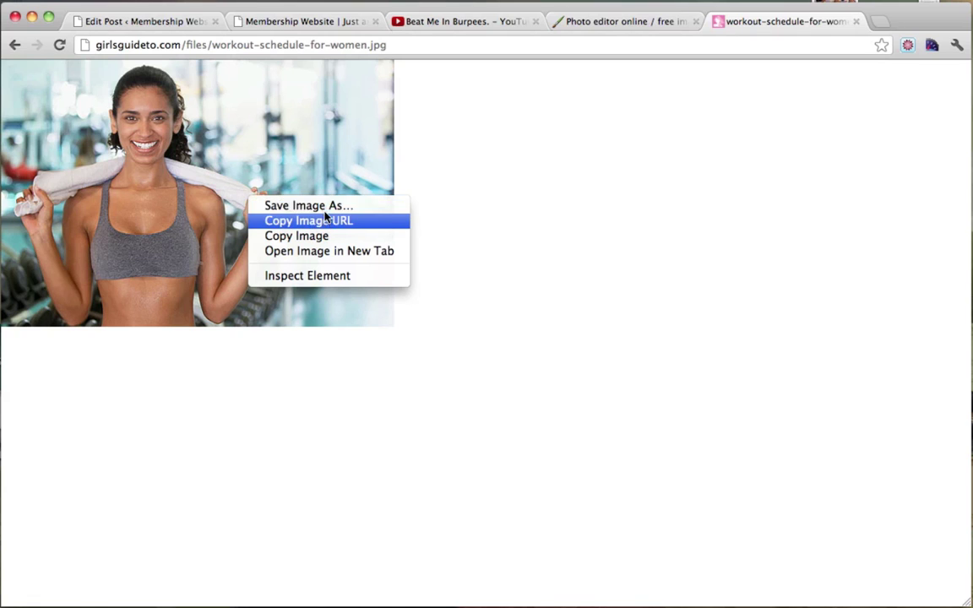
pyautogui.click(328, 207)
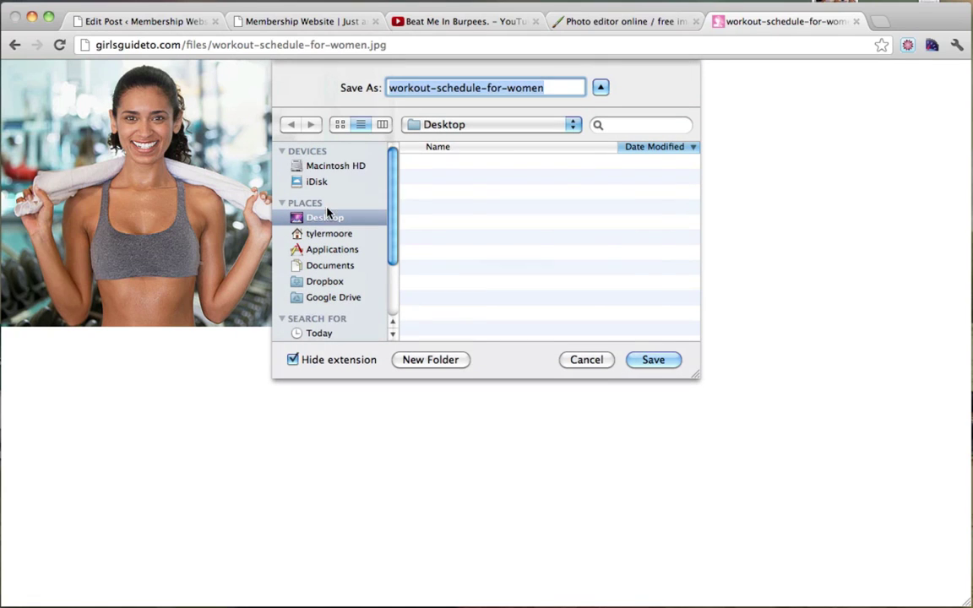
pyautogui.click(674, 362)
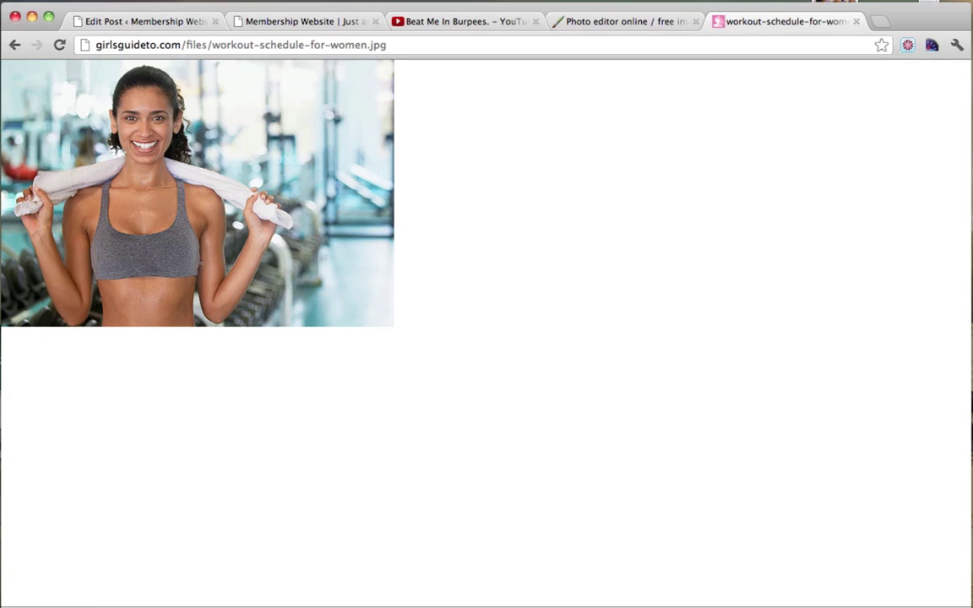
pyautogui.click(855, 22)
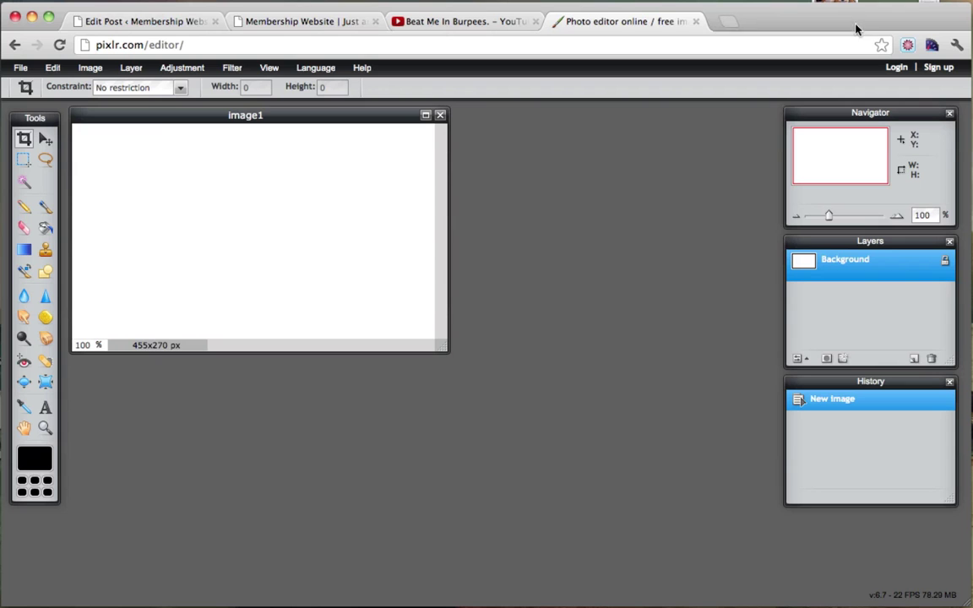
# Open the workout-schedule-for-women photo in Pixlr Editor
pyautogui.click(21, 69)
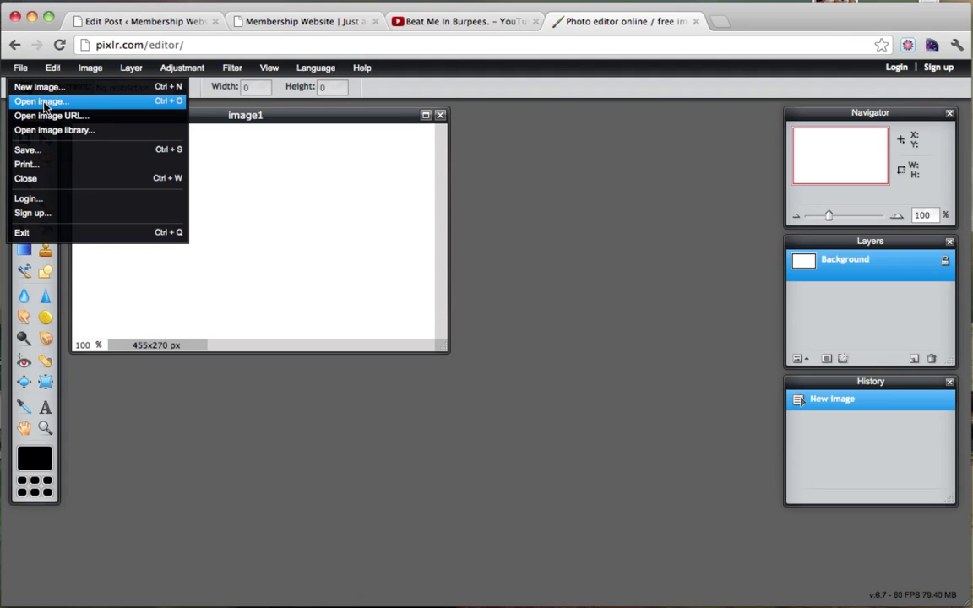
pyautogui.click(41, 101)
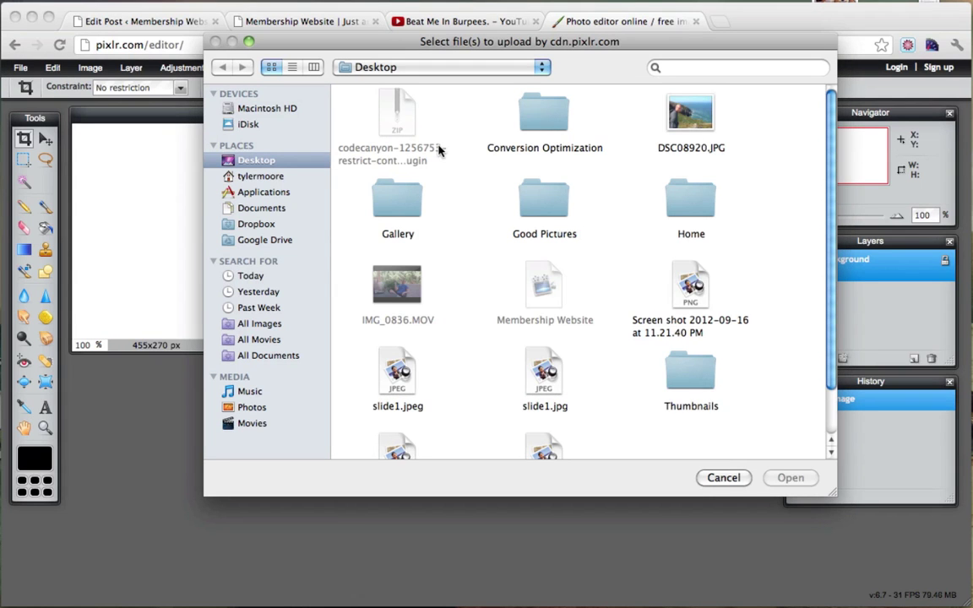
pyautogui.scroll(-2, 578, 207)
pyautogui.scroll(-2, 578, 207)
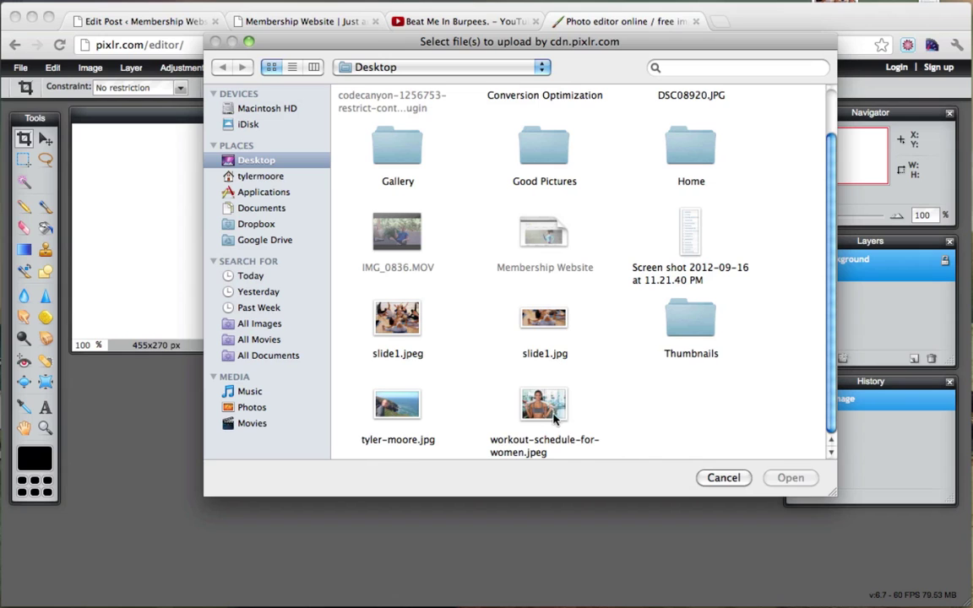
pyautogui.click(544, 404)
pyautogui.click(791, 478)
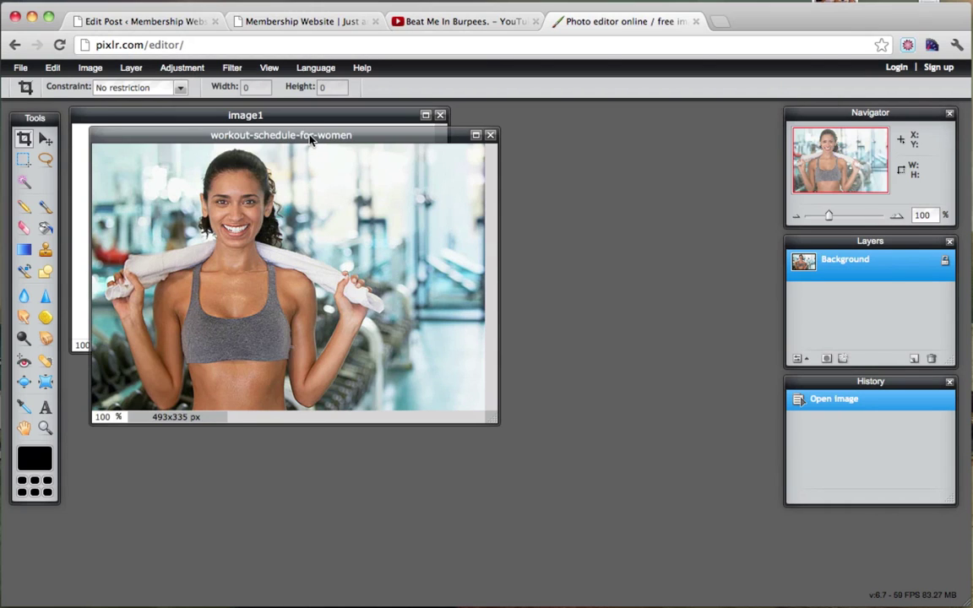
pyautogui.moveTo(313, 141); pyautogui.dragTo(362, 156)
# Copy the whole workout photo and paste it into the 455x270 image1 canvas as a layer
pyautogui.click(56, 68)
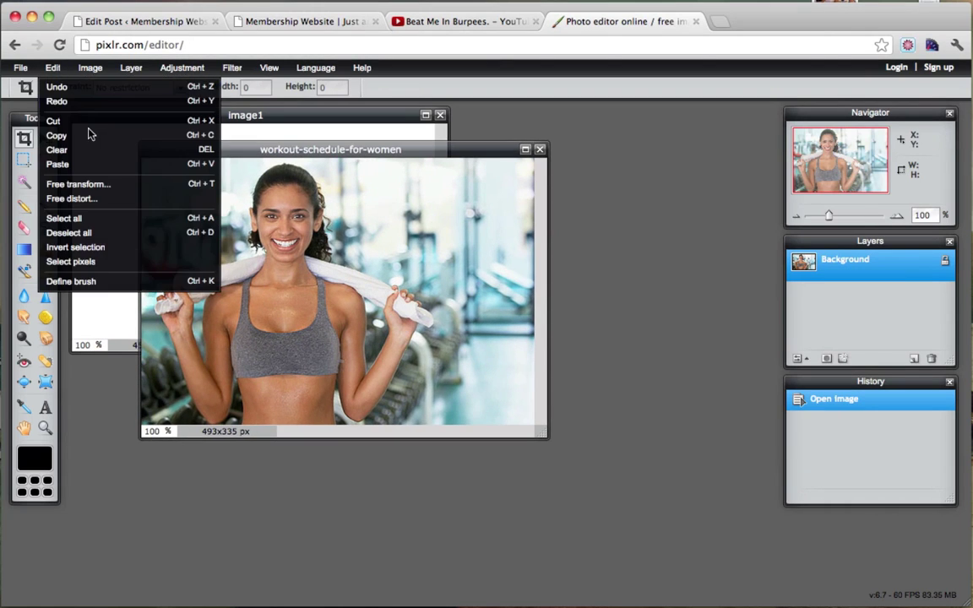
pyautogui.click(84, 218)
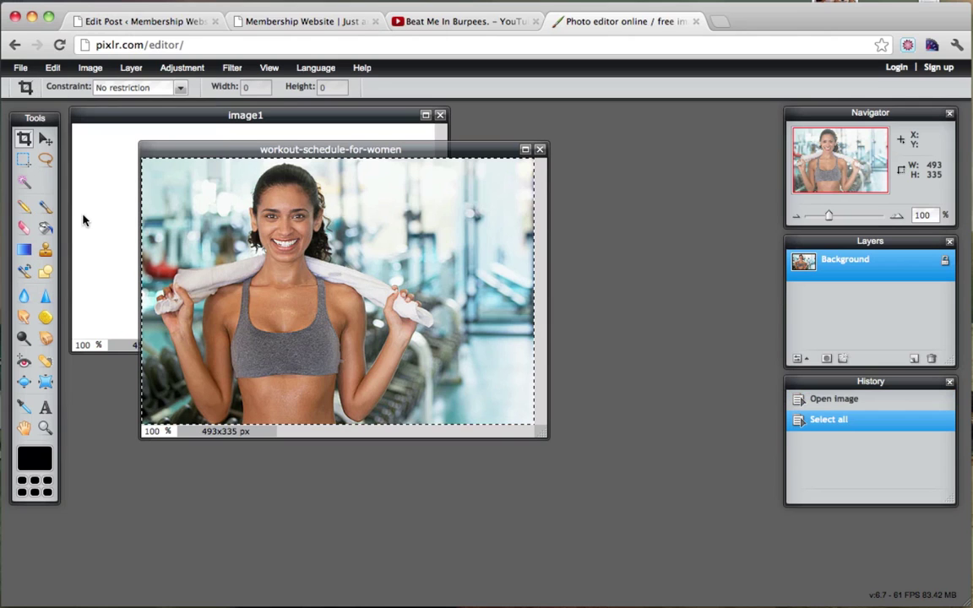
pyautogui.click(52, 69)
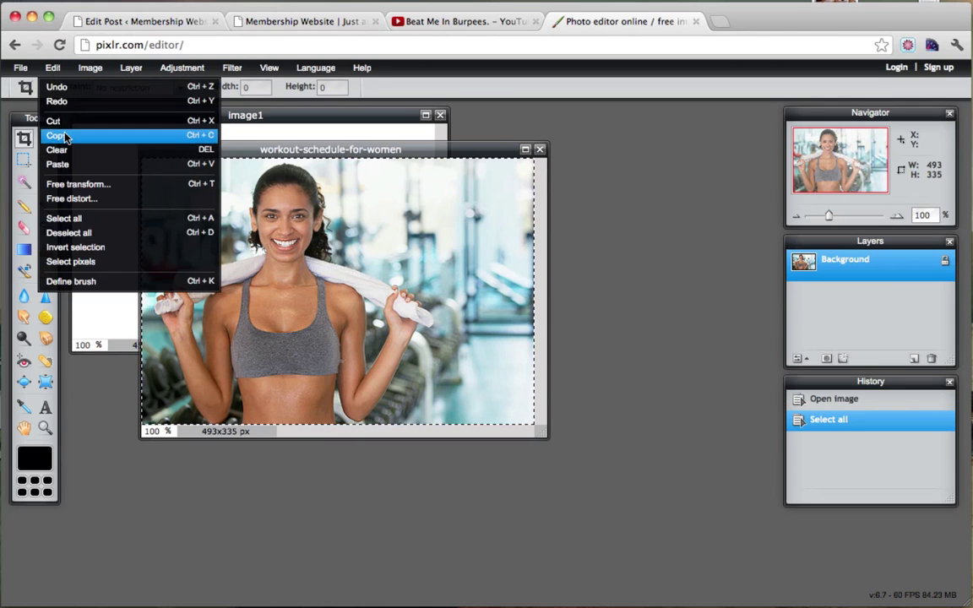
pyautogui.click(57, 135)
pyautogui.click(269, 115)
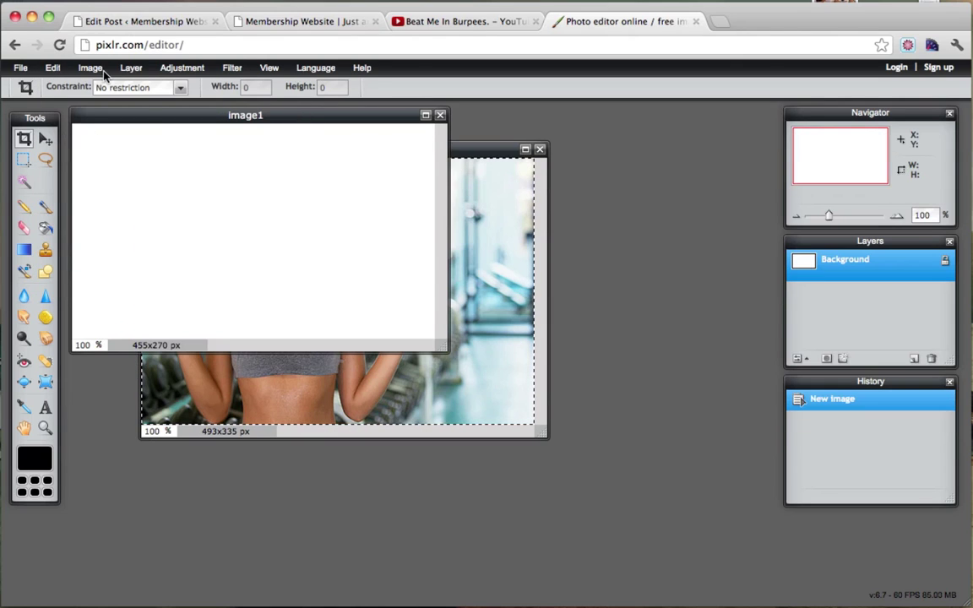
pyautogui.click(52, 68)
pyautogui.click(84, 164)
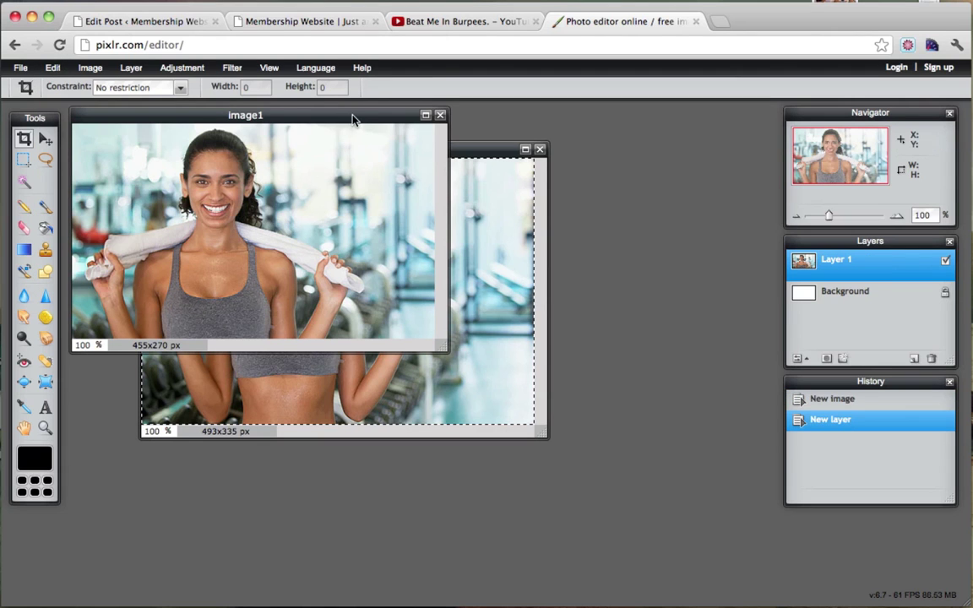
pyautogui.moveTo(328, 124); pyautogui.dragTo(379, 161)
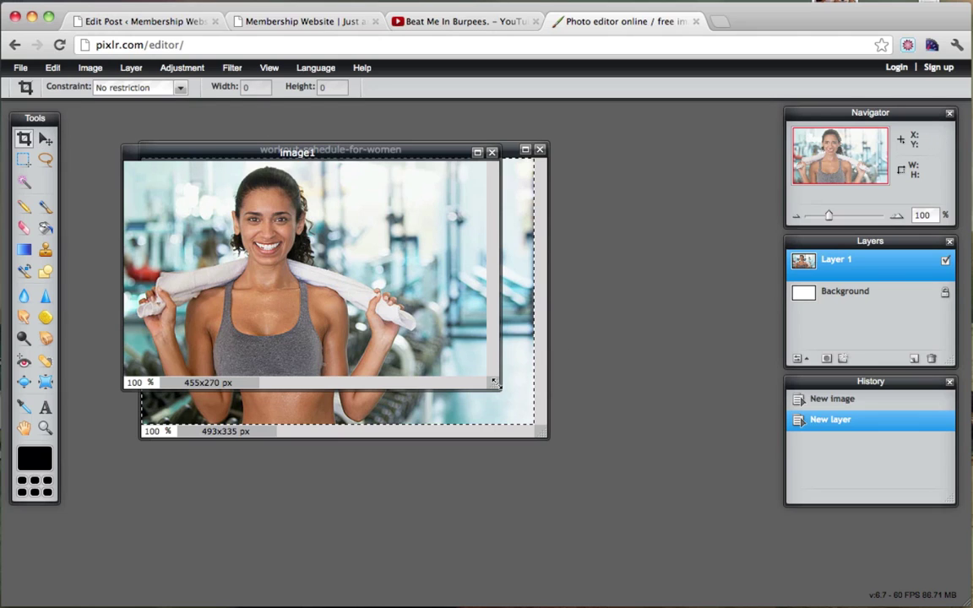
pyautogui.moveTo(495, 383); pyautogui.dragTo(698, 449)
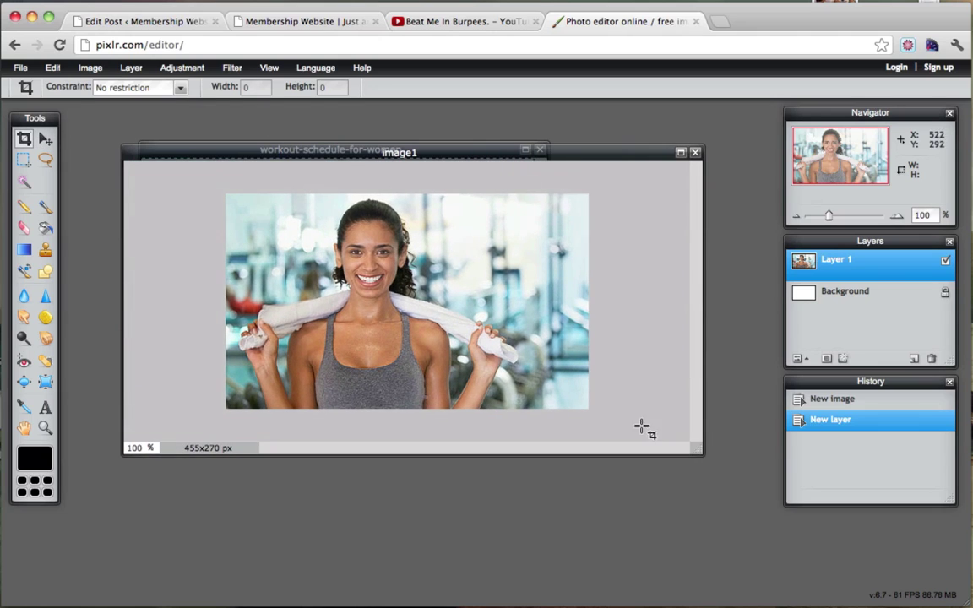
# Save image1 to the Desktop as image1.jpg at JPEG quality 80
pyautogui.click(21, 69)
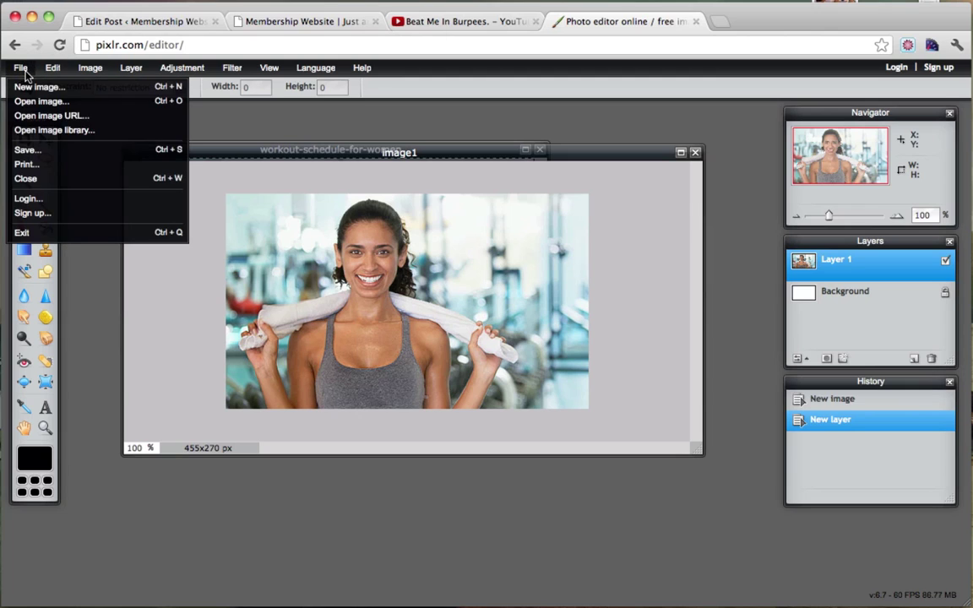
pyautogui.click(76, 157)
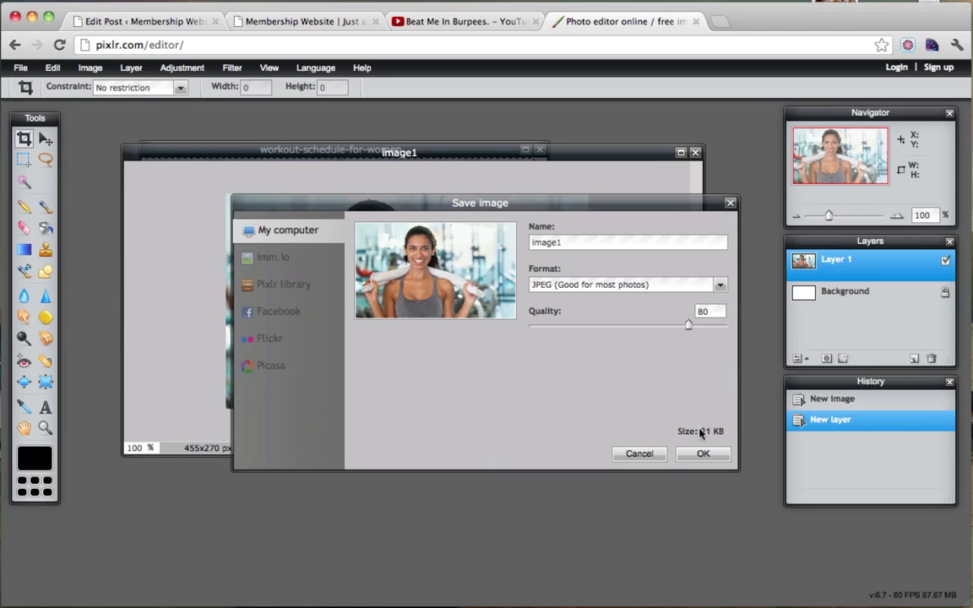
pyautogui.click(704, 454)
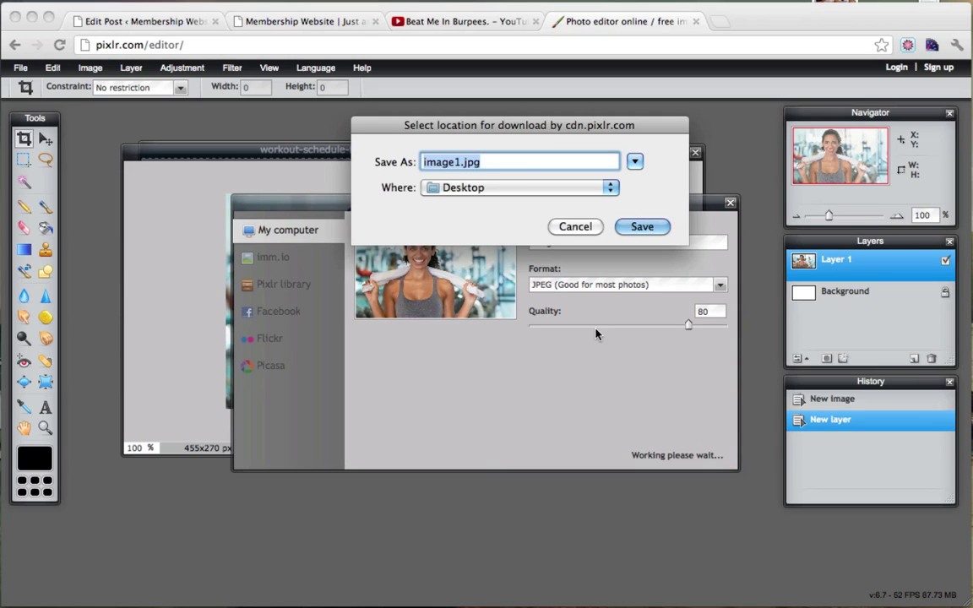
pyautogui.click(643, 228)
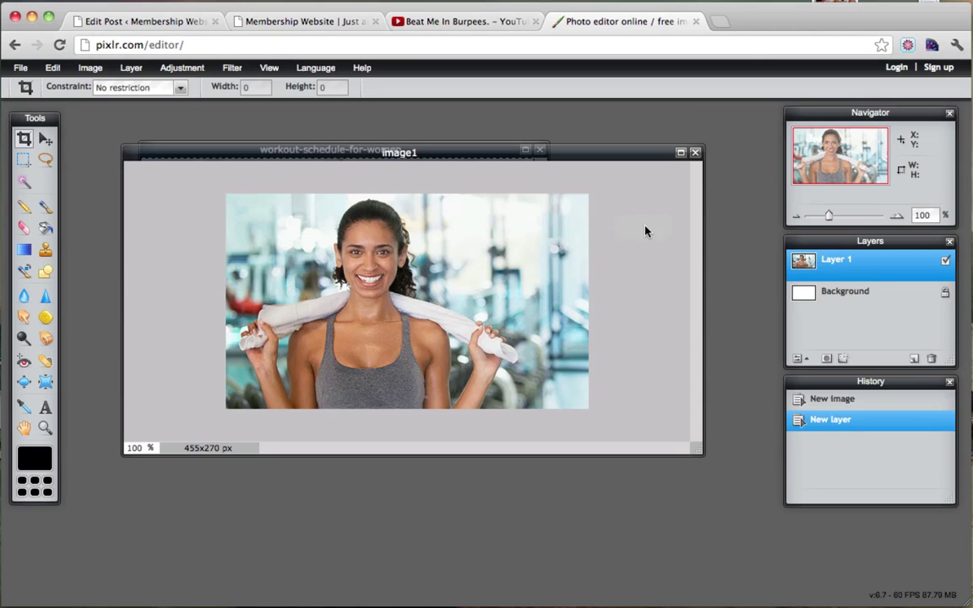
# Open the Quick Ab Workout post in the WordPress editor
pyautogui.click(334, 25)
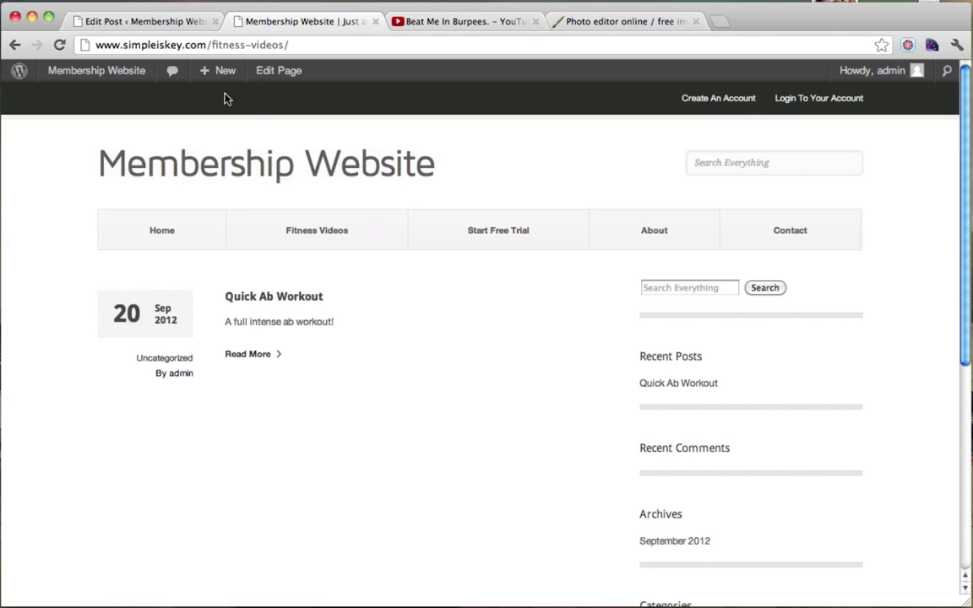
pyautogui.click(274, 303)
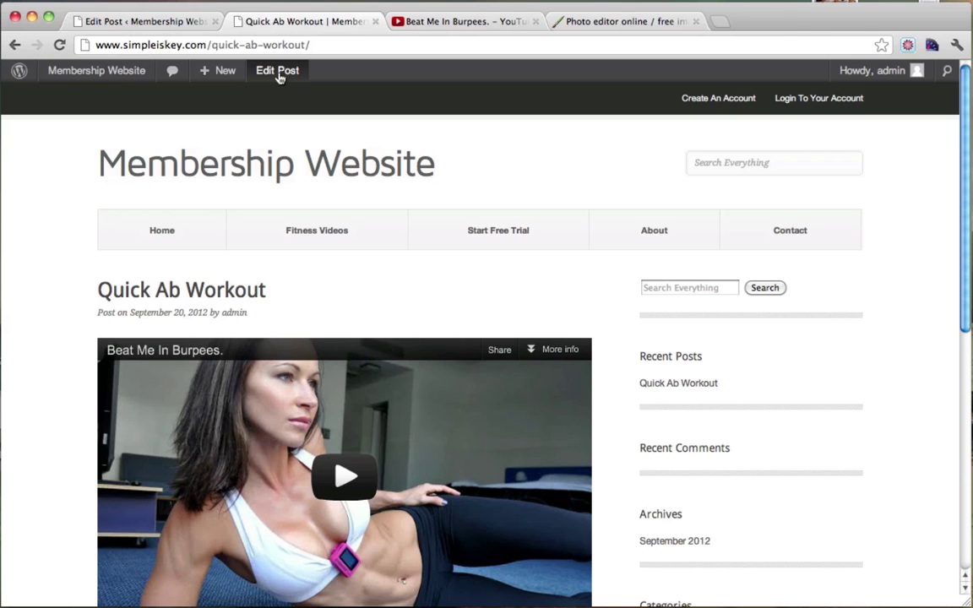
pyautogui.click(279, 73)
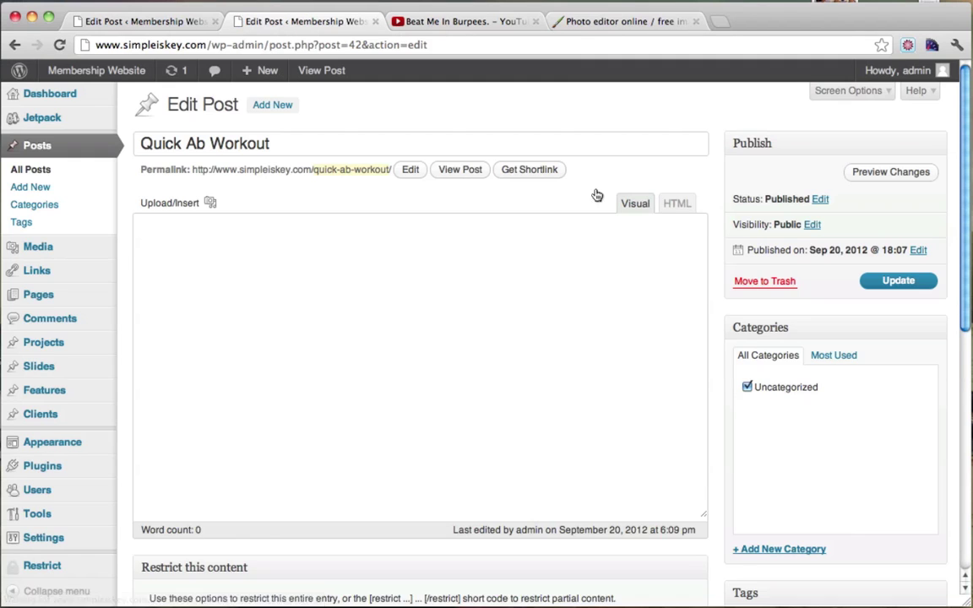
pyautogui.scroll(-8, 934, 429)
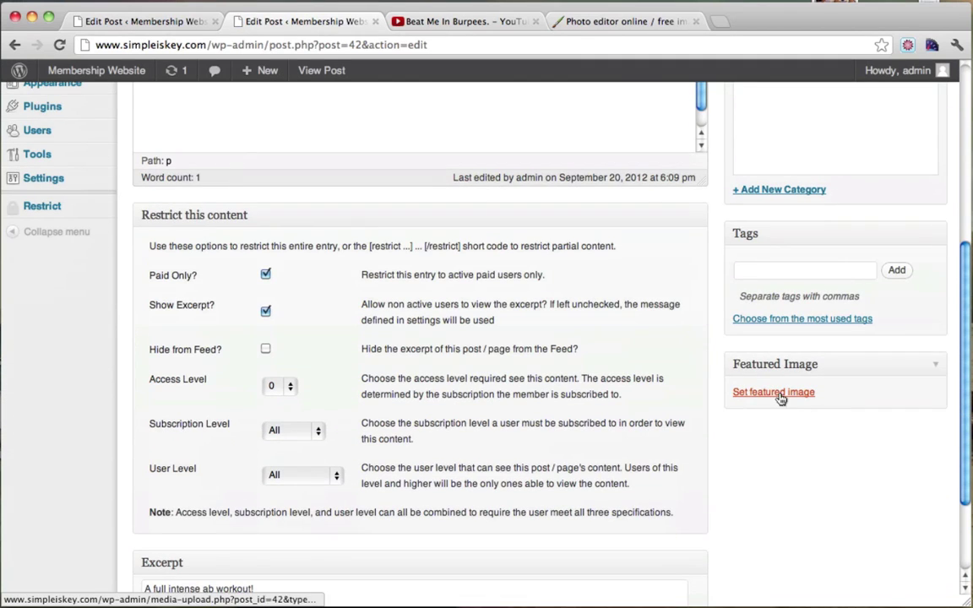
# Upload image1.jpg as the post's featured image and update the post
pyautogui.click(774, 393)
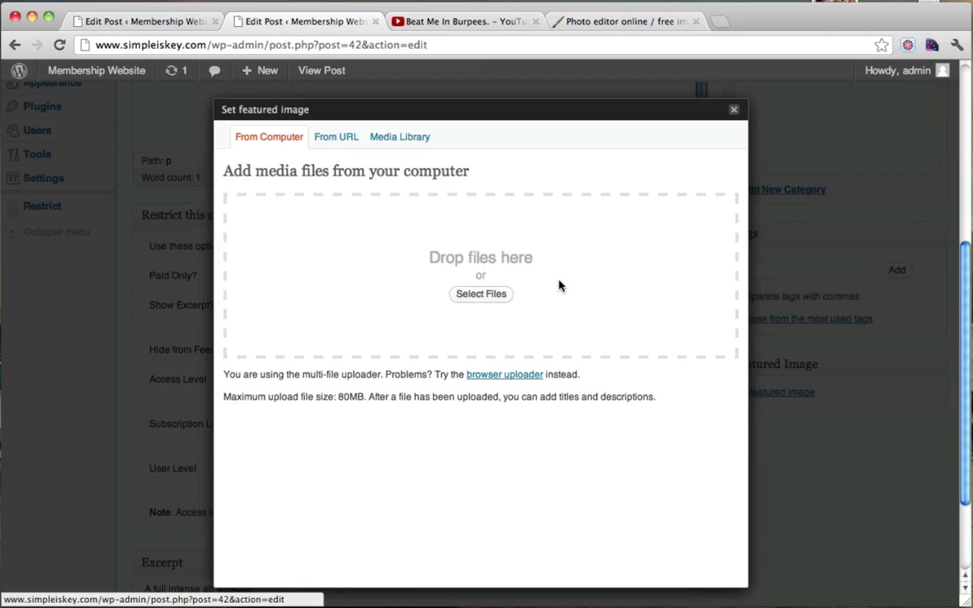
pyautogui.click(481, 294)
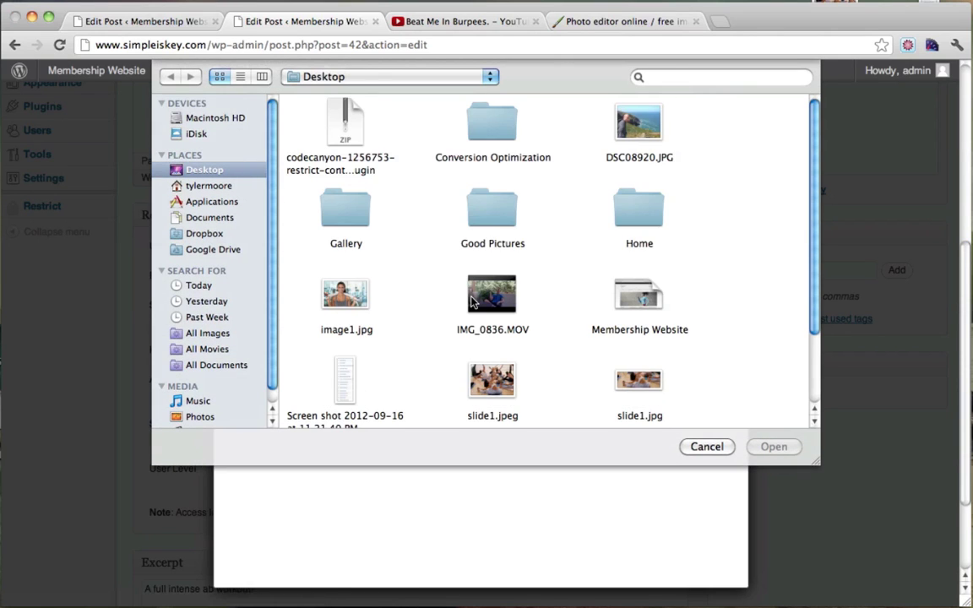
pyautogui.scroll(-1, 528, 285)
pyautogui.click(345, 279)
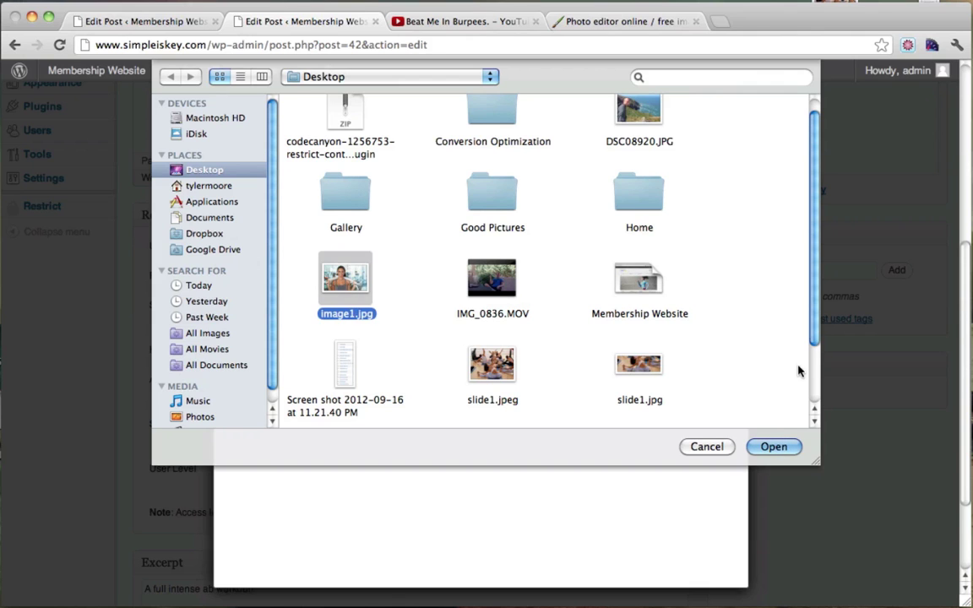
pyautogui.click(771, 447)
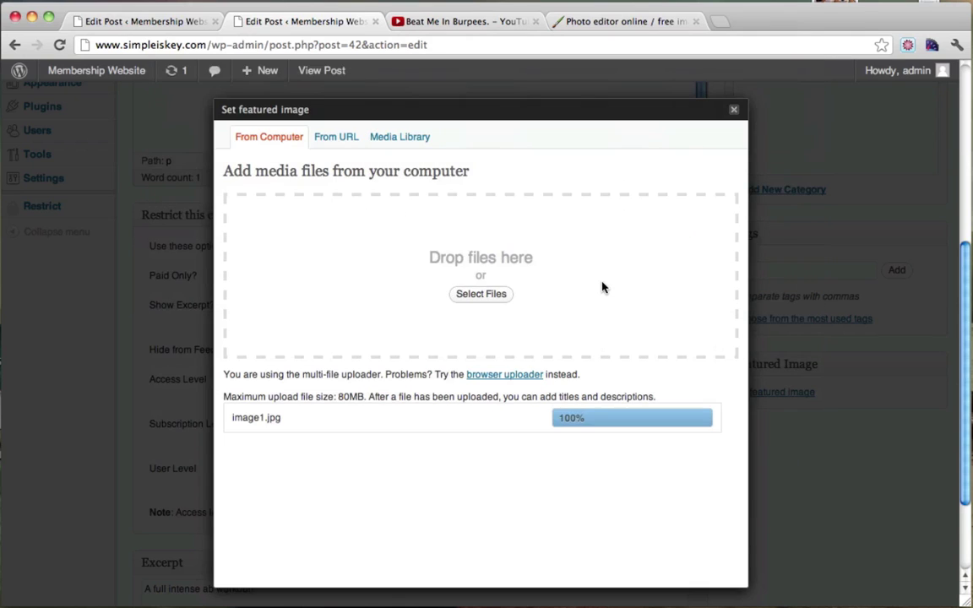
pyautogui.scroll(-5, 602, 286)
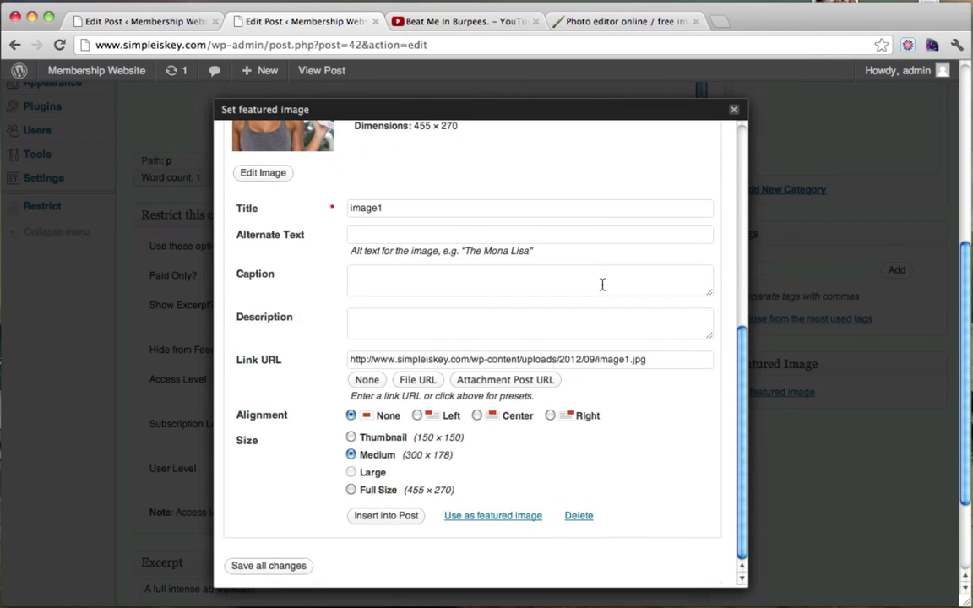
pyautogui.click(482, 517)
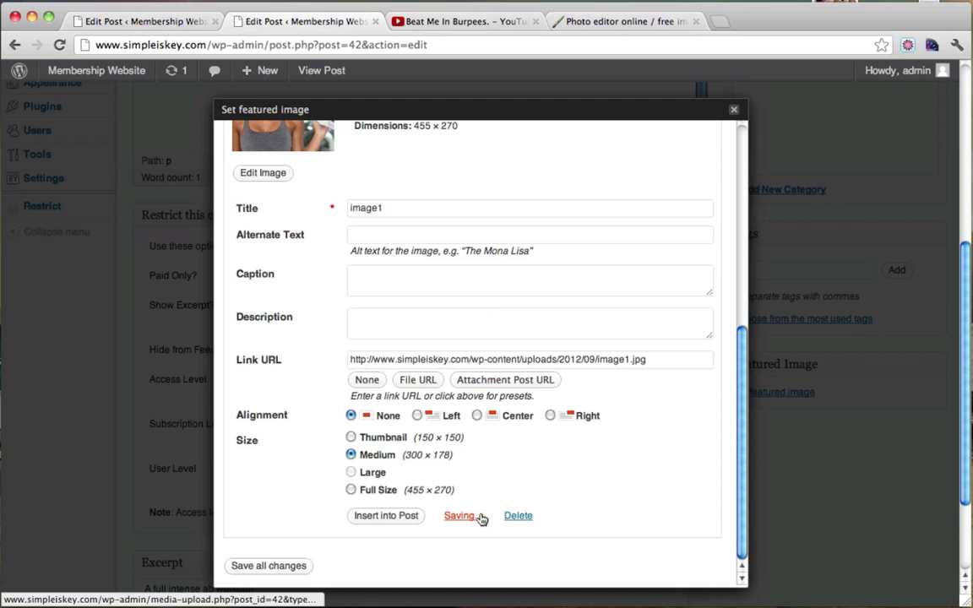
pyautogui.click(734, 112)
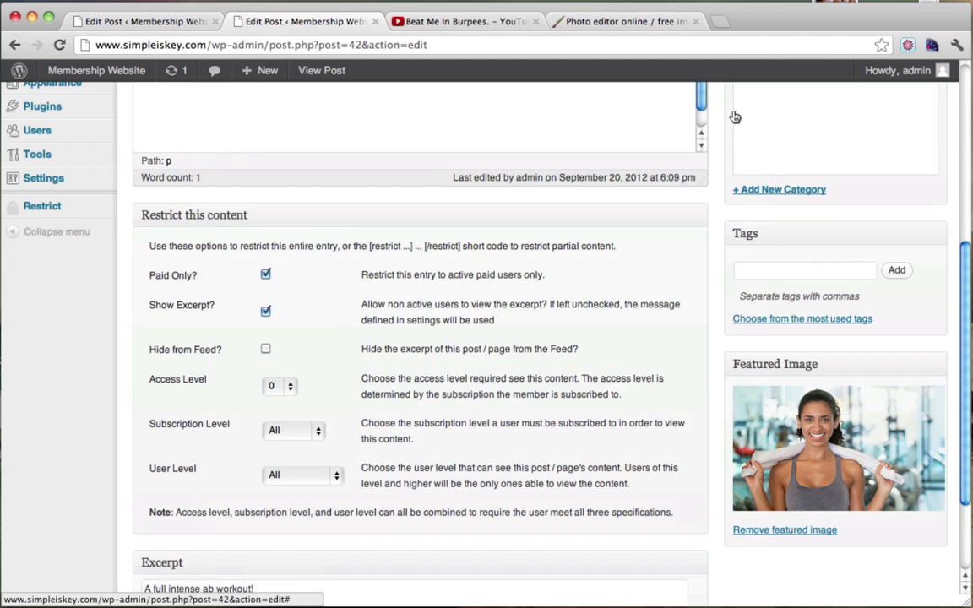
pyautogui.scroll(5, 772, 255)
pyautogui.click(905, 283)
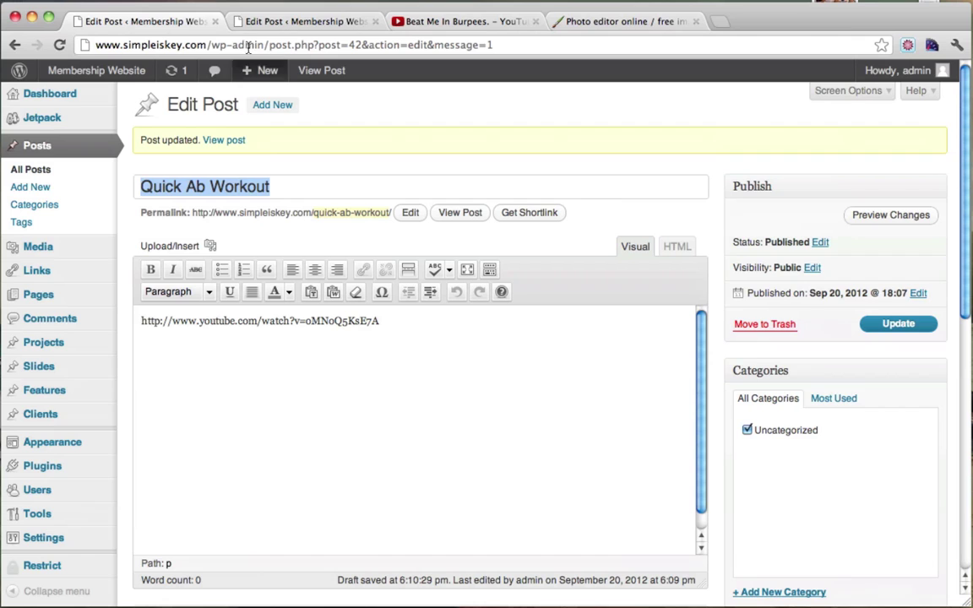
# From the public Fitness Videos page, open Quick Ab Workout to see its embedded burpees video
pyautogui.moveTo(60, 76)
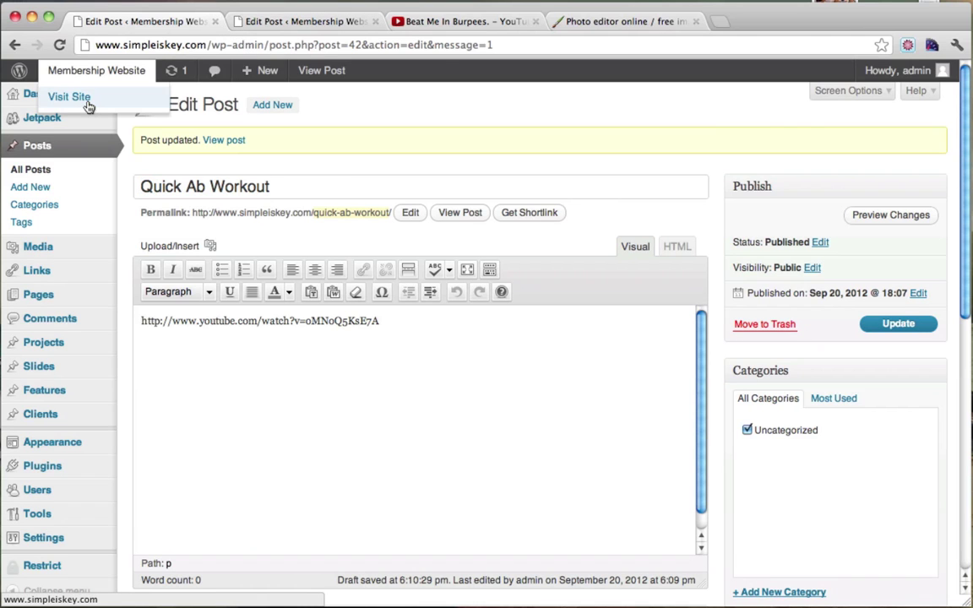
pyautogui.click(59, 101)
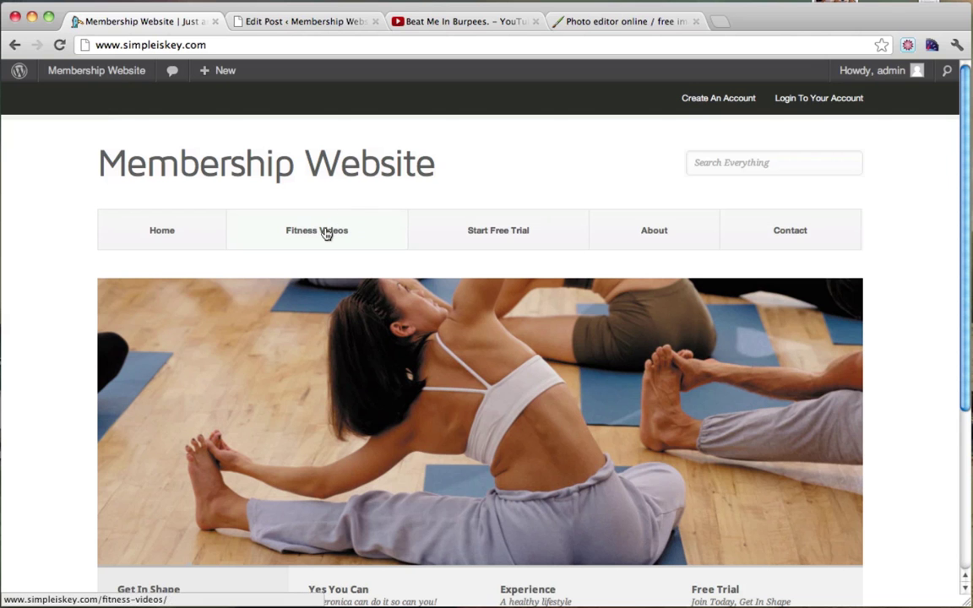
pyautogui.click(327, 234)
pyautogui.scroll(-2, 327, 233)
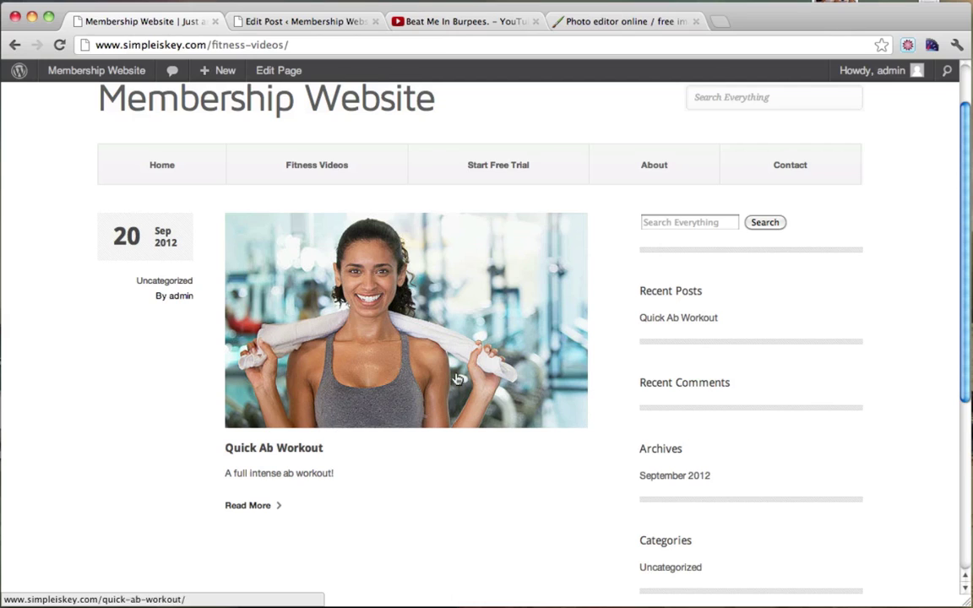
pyautogui.scroll(-1, 473, 330)
pyautogui.scroll(-1, 473, 331)
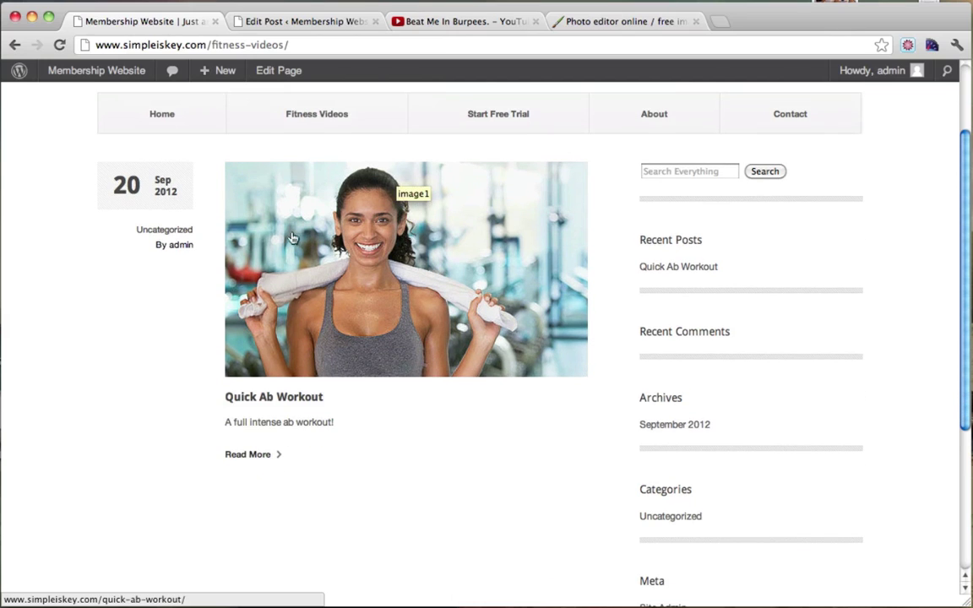
pyautogui.click(387, 268)
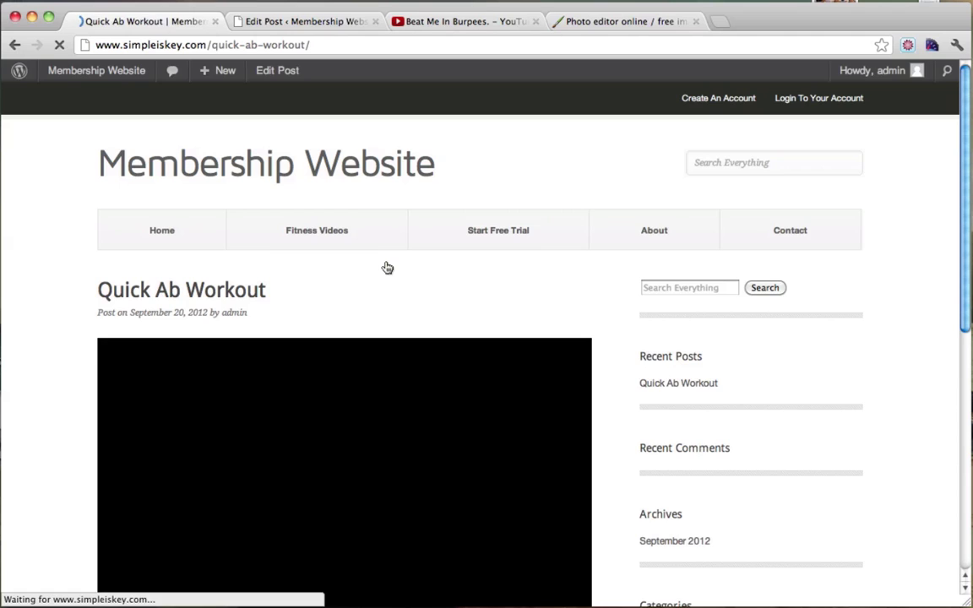
pyautogui.scroll(-2, 539, 221)
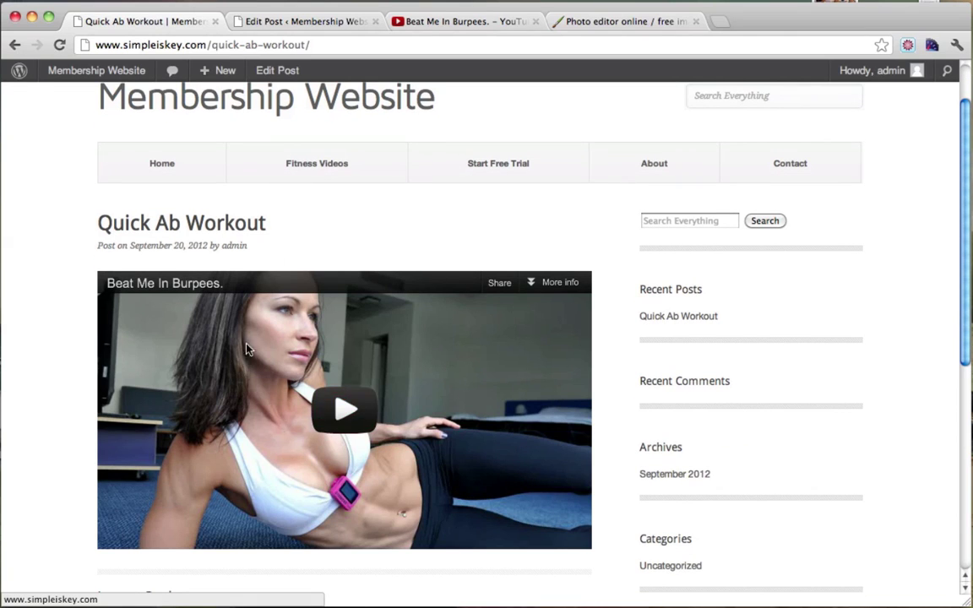
pyautogui.press('super+Tab')
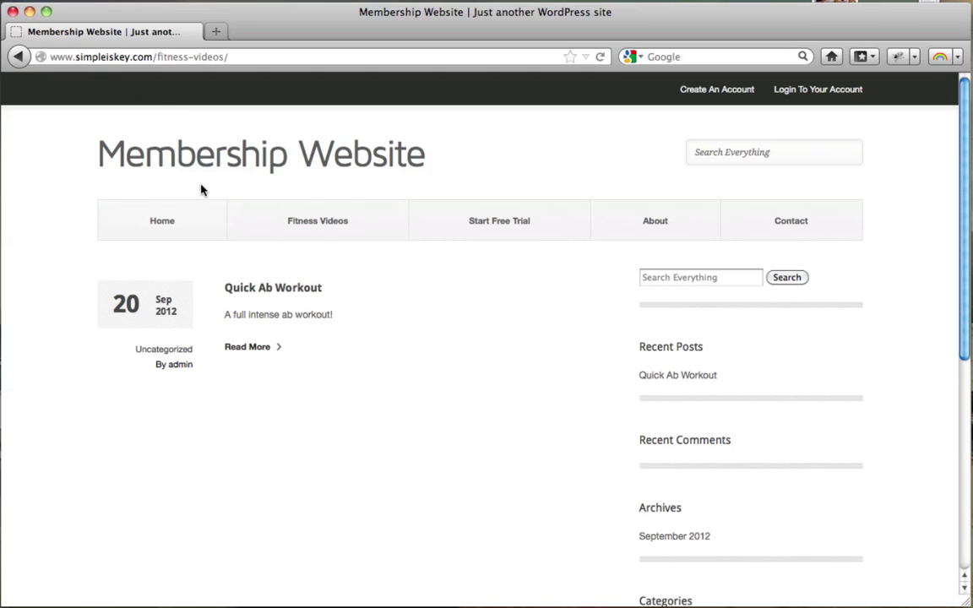
pyautogui.click(159, 229)
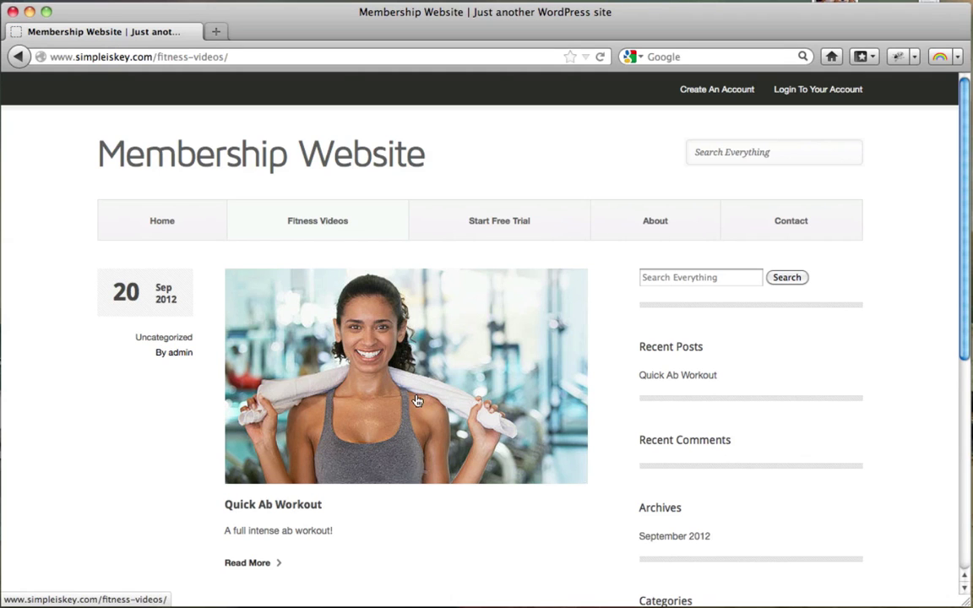
pyautogui.scroll(-2, 279, 386)
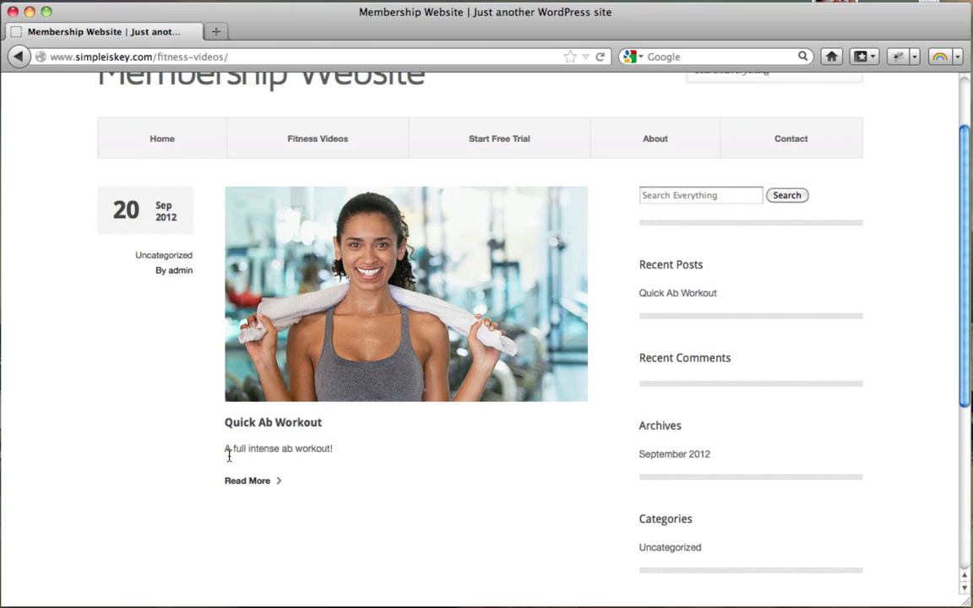
pyautogui.moveTo(233, 452); pyautogui.dragTo(333, 452)
pyautogui.click(251, 482)
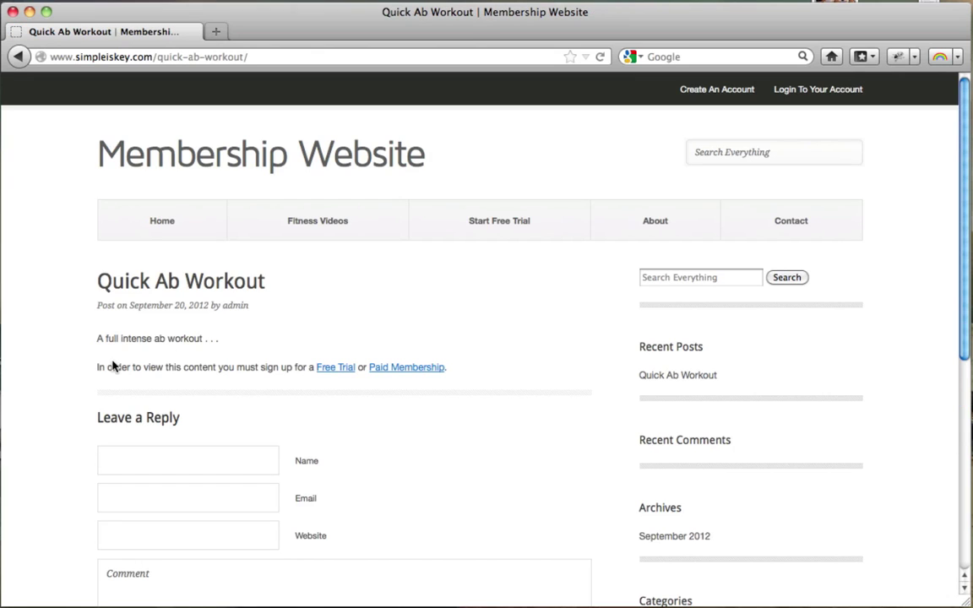
pyautogui.moveTo(107, 369); pyautogui.dragTo(292, 369)
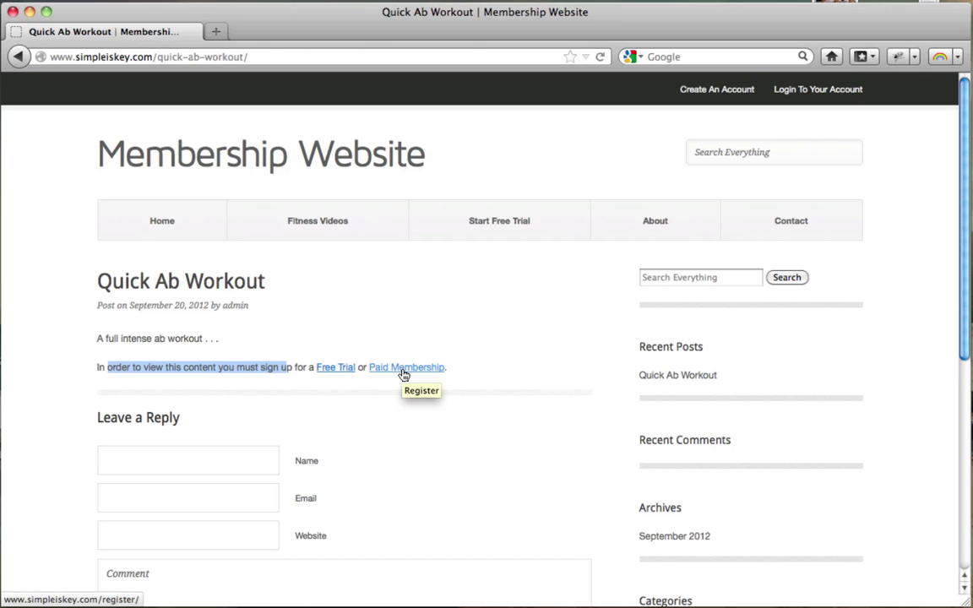
pyautogui.scroll(-3, 404, 375)
pyautogui.scroll(3, 404, 375)
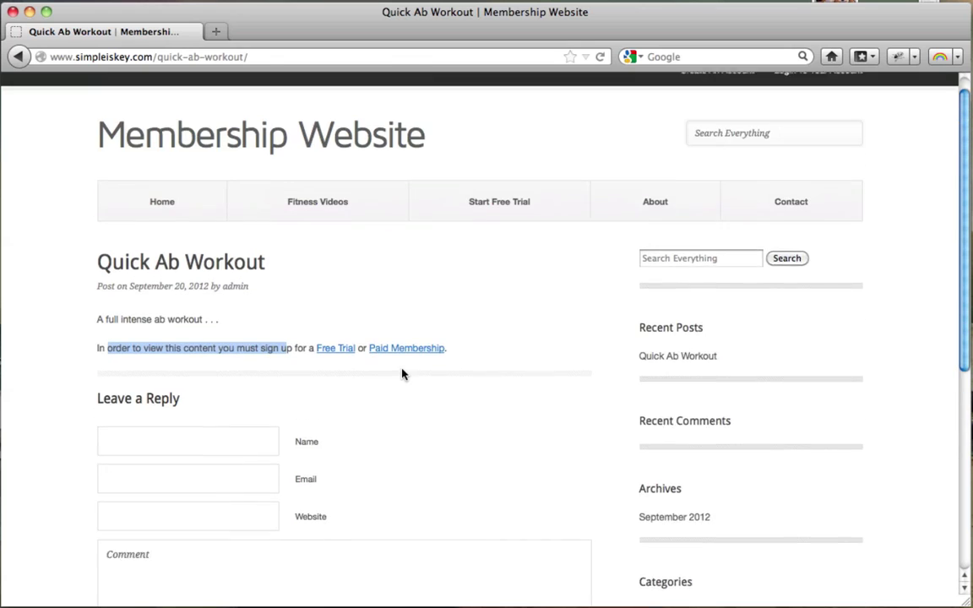
pyautogui.click(29, 12)
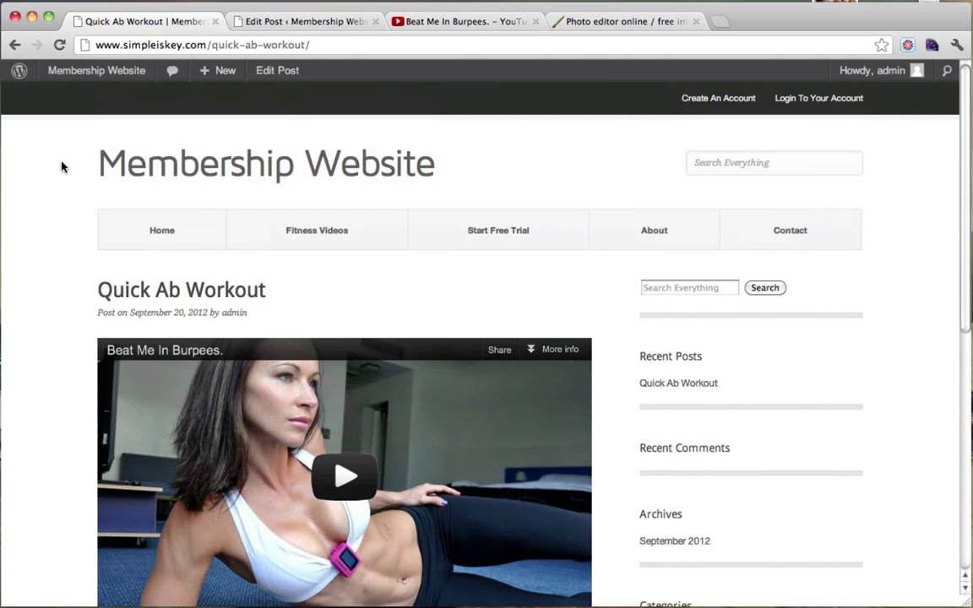
# Add a new post titled 'Exercise Ball Workout', correcting the 'Exercies' typo with spell-check
pyautogui.scroll(-5, 60, 186)
pyautogui.scroll(5, 61, 187)
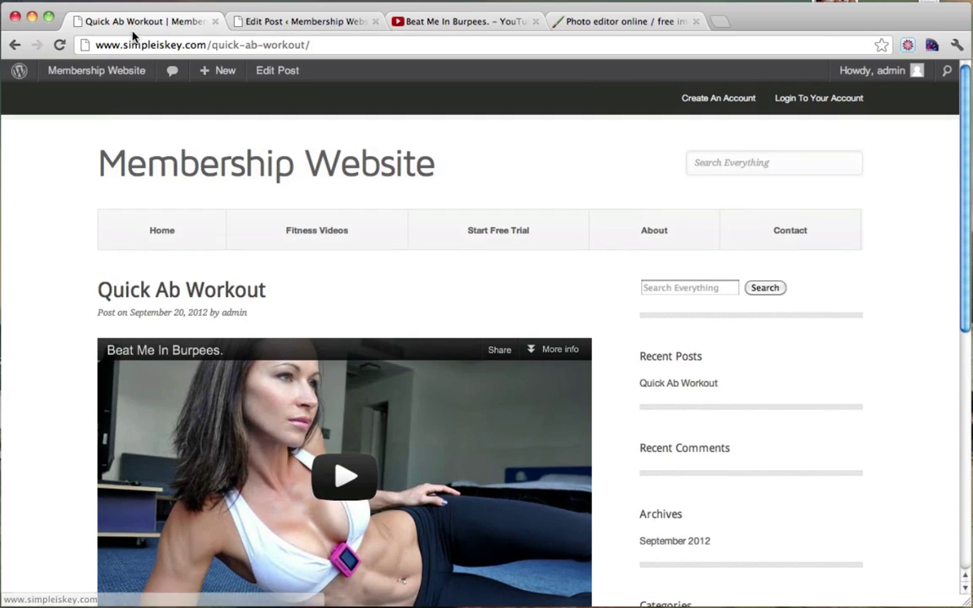
pyautogui.moveTo(103, 74)
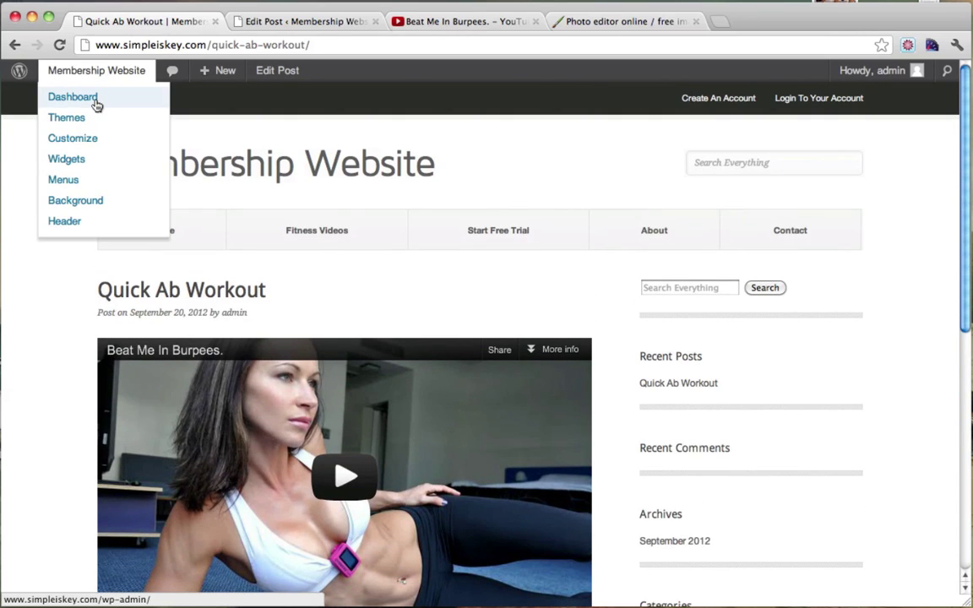
pyautogui.click(309, 21)
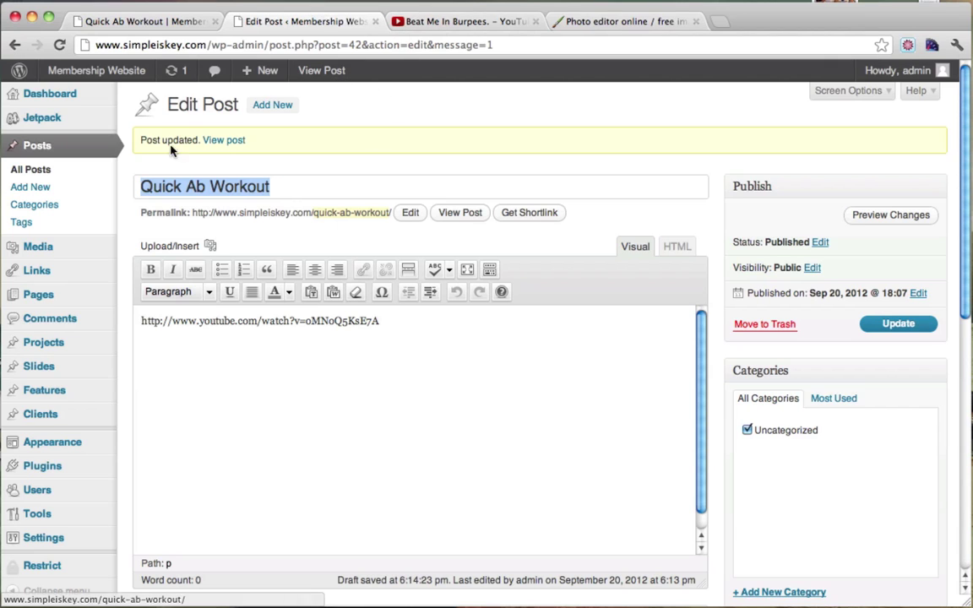
pyautogui.click(286, 108)
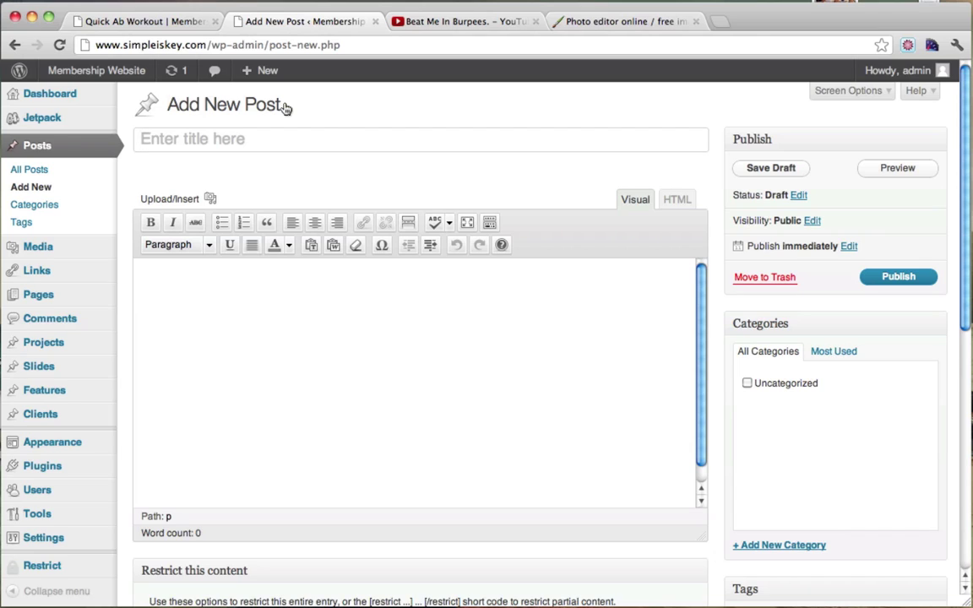
pyautogui.click(332, 137)
pyautogui.write('Exerc')
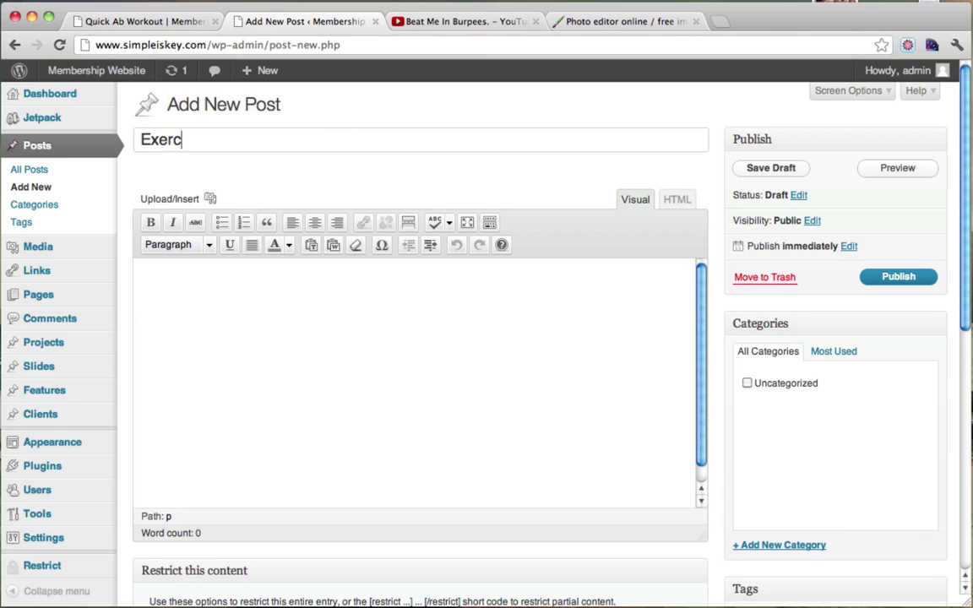
pyautogui.write('ies Bal')
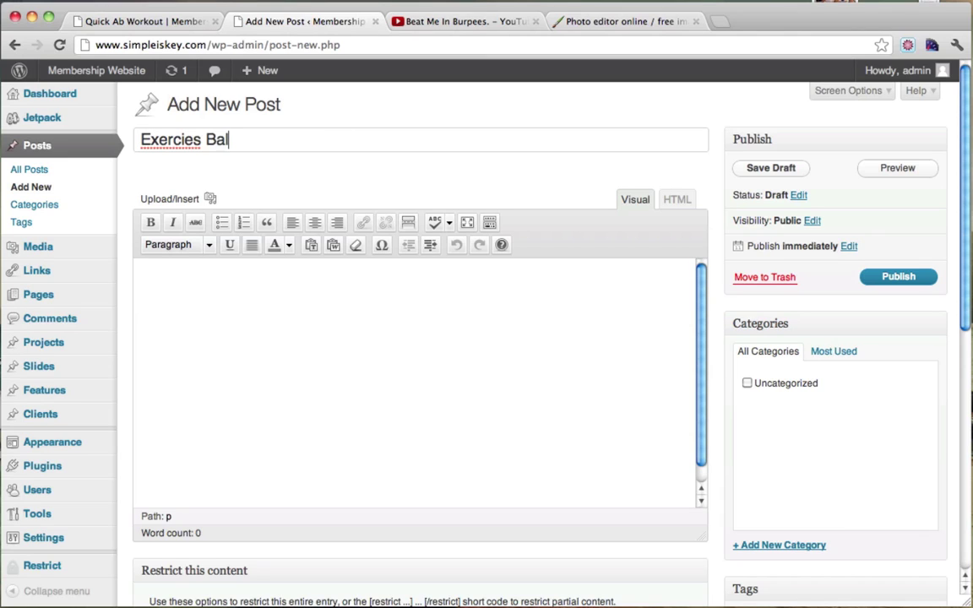
pyautogui.write('l Workout')
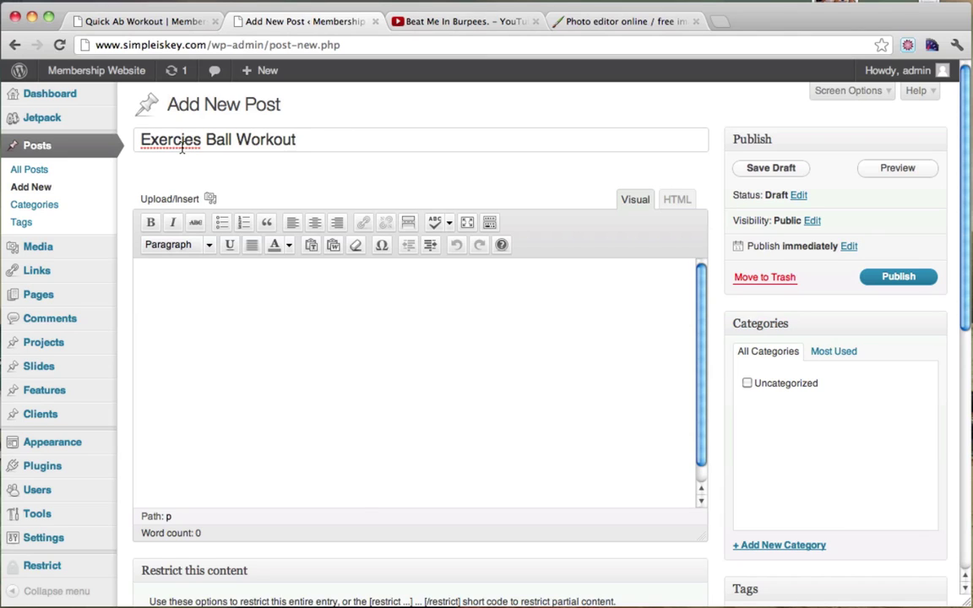
pyautogui.rightClick(181, 145)
pyautogui.click(213, 152)
pyautogui.click(303, 345)
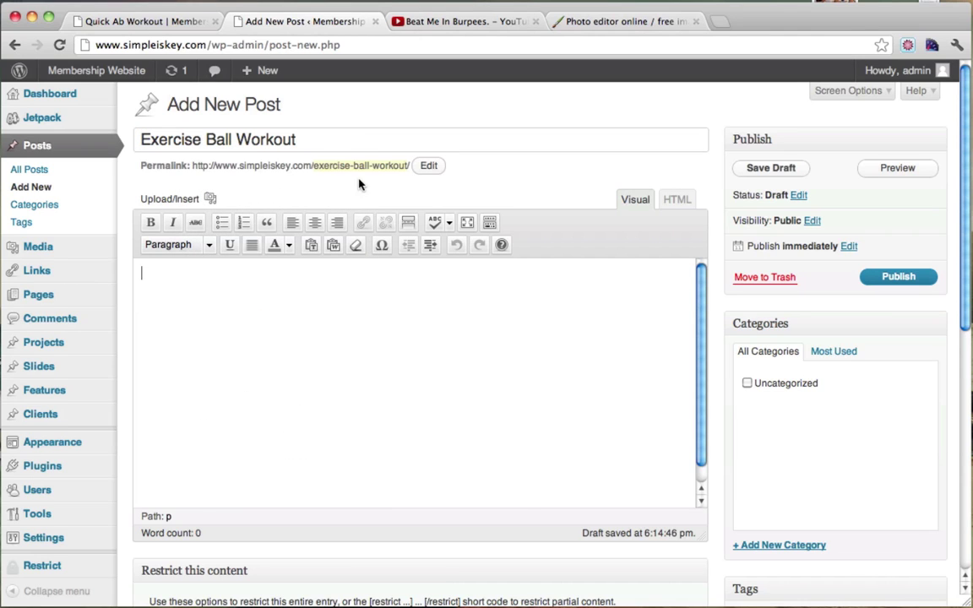
pyautogui.click(410, 23)
# Search YouTube for 'grab your balls workout', open the video and copy its URL
pyautogui.scroll(1, 295, 101)
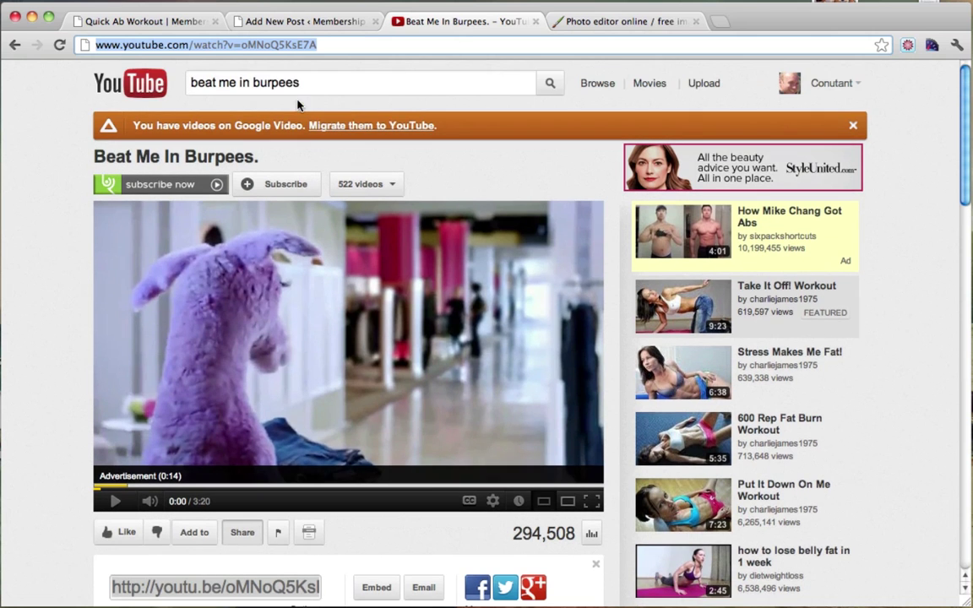
pyautogui.click(317, 91)
pyautogui.moveTo(335, 90); pyautogui.dragTo(187, 83)
pyautogui.write('grab your balls workout')
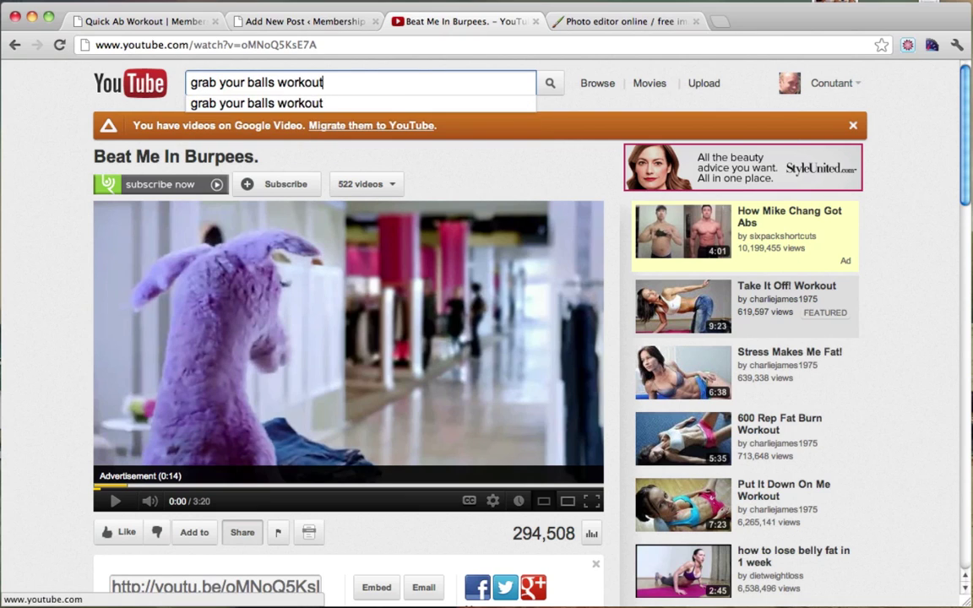
pyautogui.press('Return')
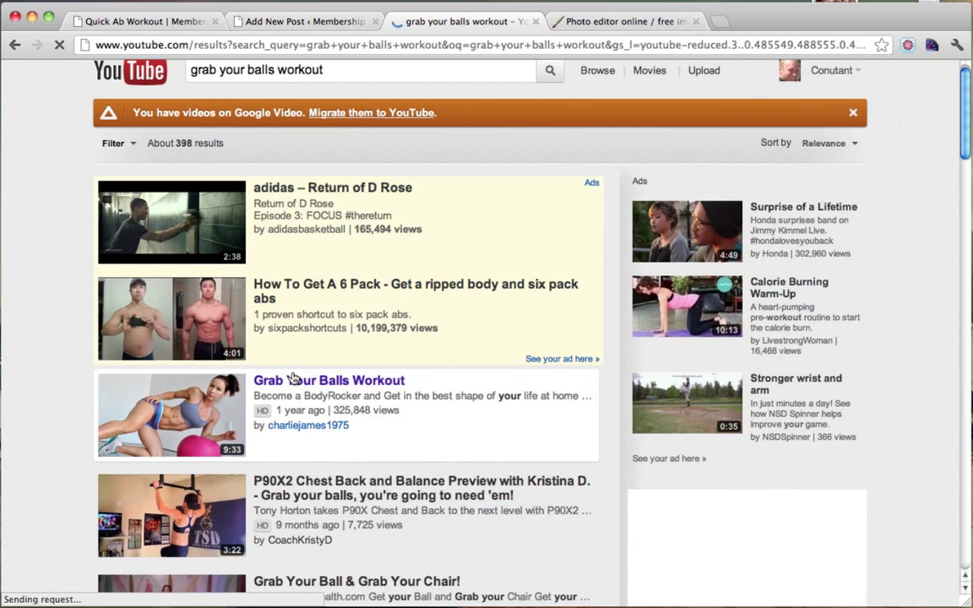
pyautogui.click(289, 387)
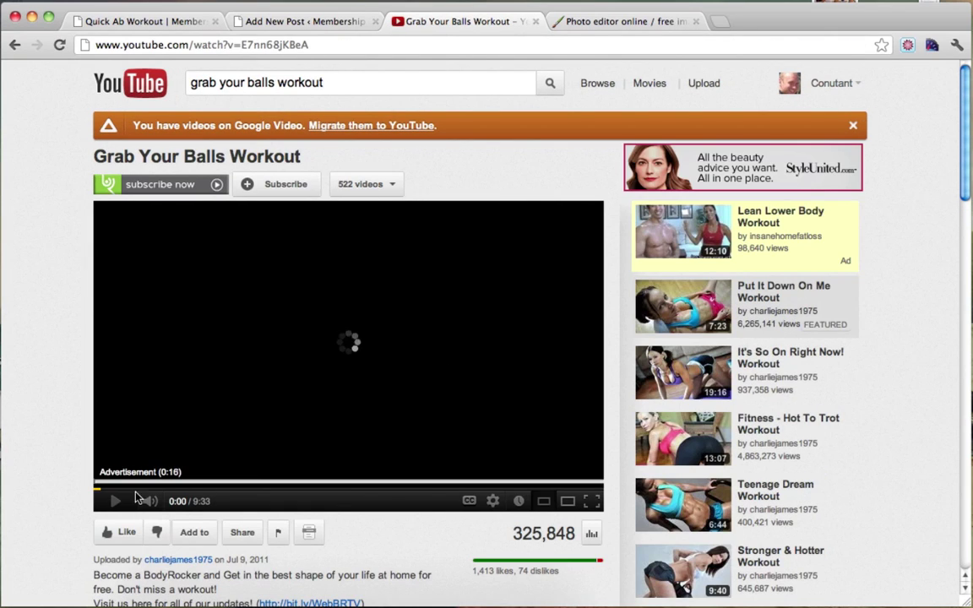
pyautogui.click(335, 49)
pyautogui.press('super+c')
pyautogui.click(328, 23)
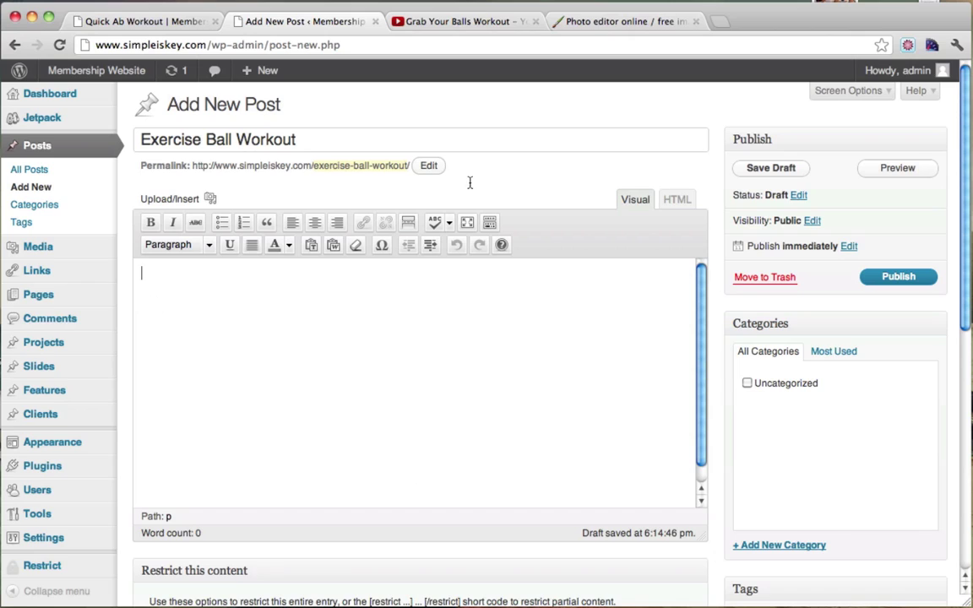
# Paste the YouTube video link into the Exercise Ball Workout body and begin the excerpt
pyautogui.press('super+v')
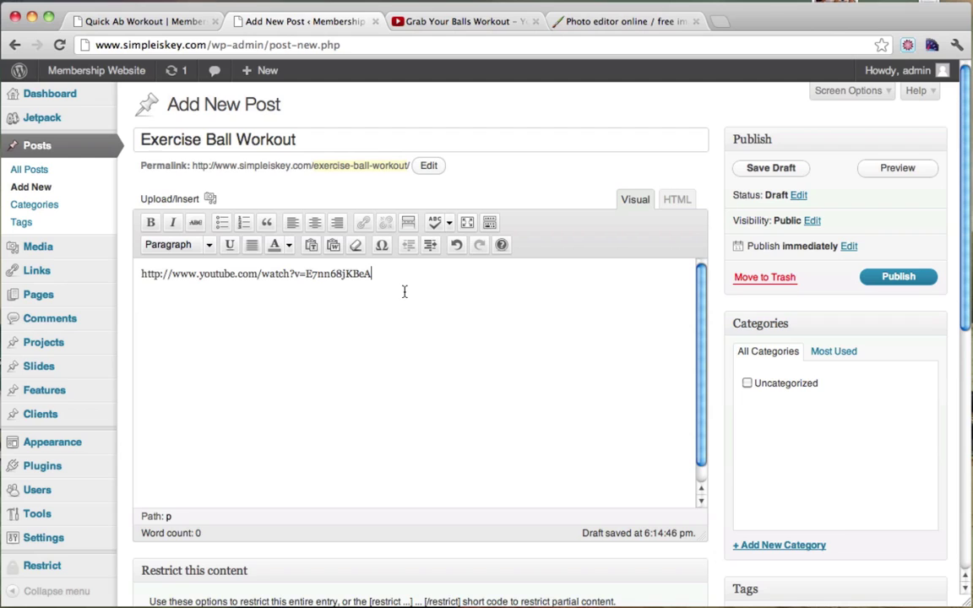
pyautogui.scroll(-2, 405, 292)
pyautogui.scroll(2, 405, 292)
pyautogui.scroll(-3, 405, 292)
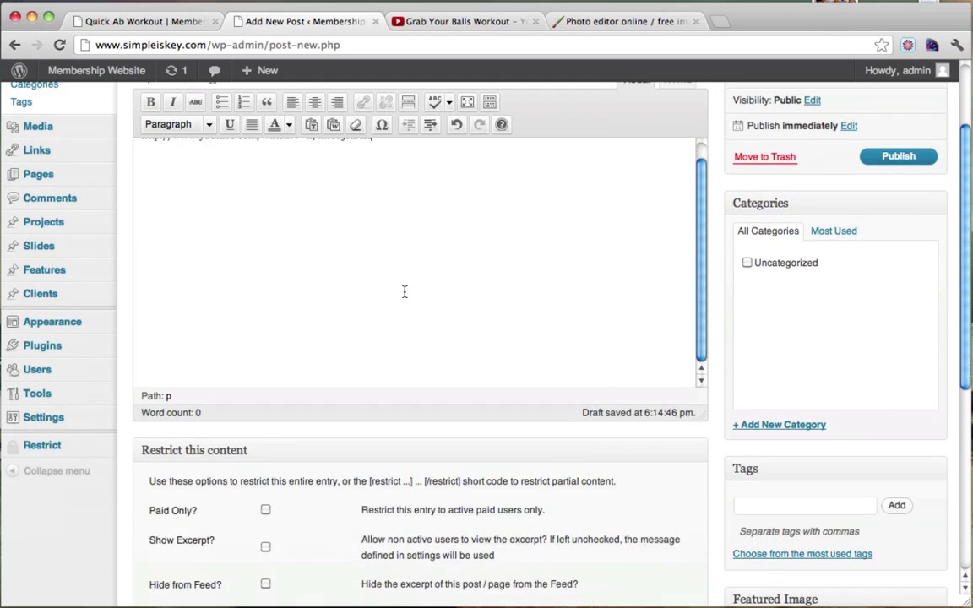
pyautogui.scroll(3, 405, 291)
pyautogui.scroll(-3, 654, 365)
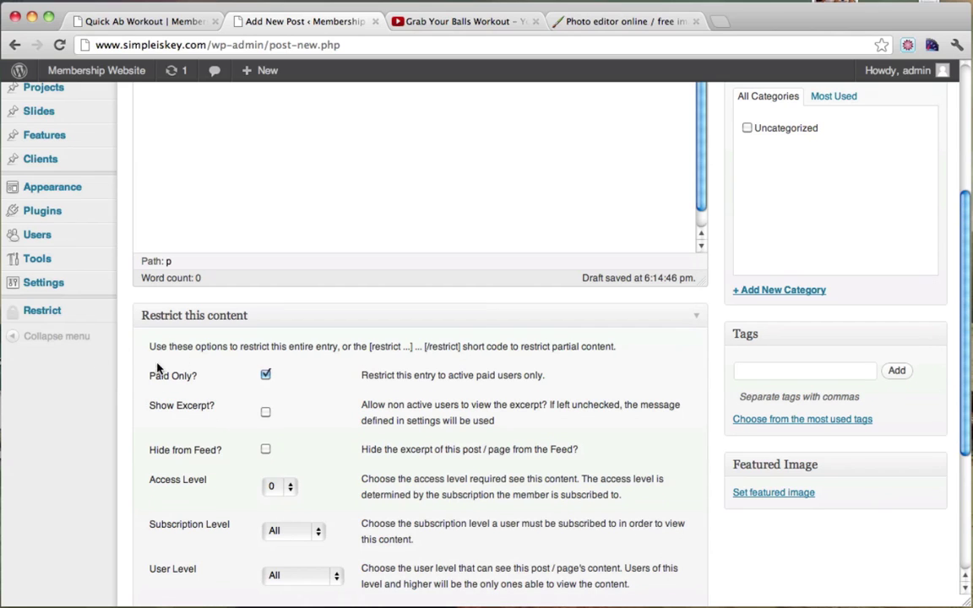
pyautogui.scroll(-3, 613, 336)
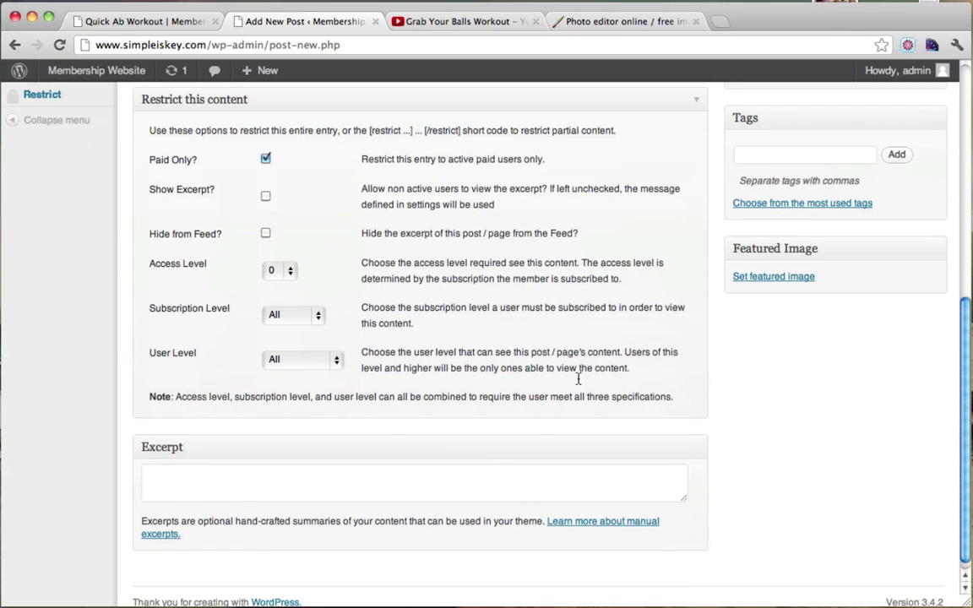
pyautogui.click(418, 490)
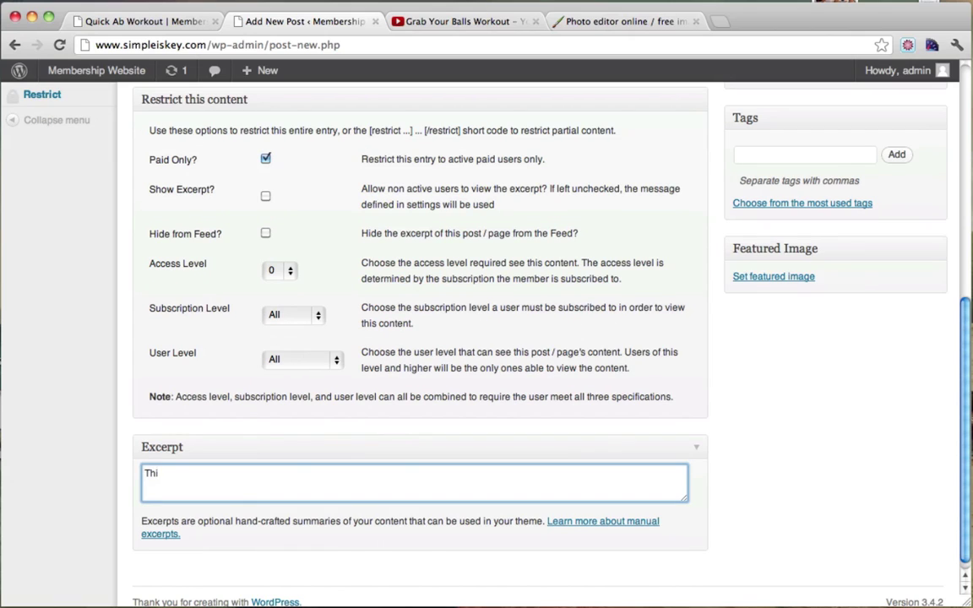
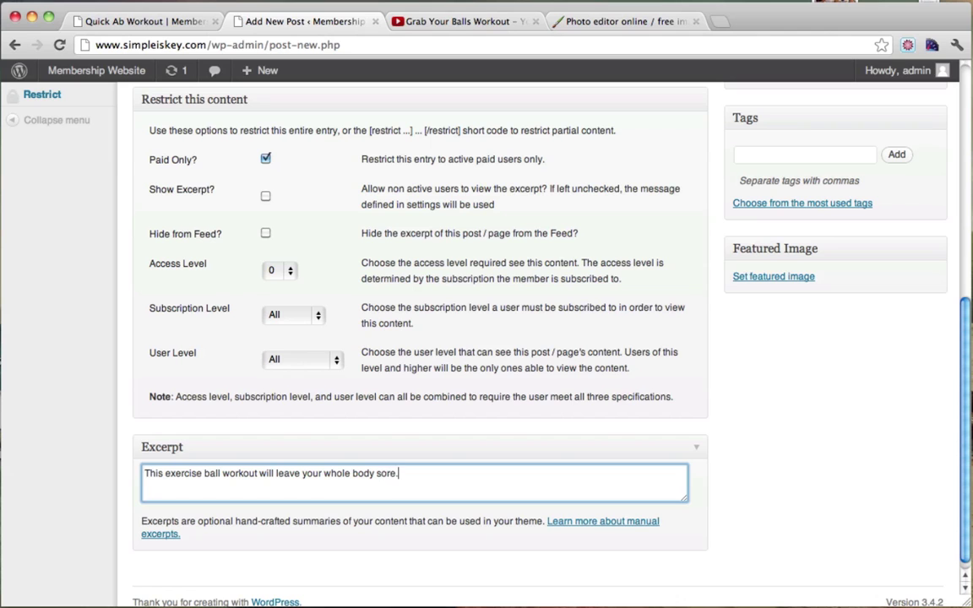
# Upload 2.jpg from Thumbnails > Video Thumbnails through the post's featured image chooser
pyautogui.scroll(5, 663, 495)
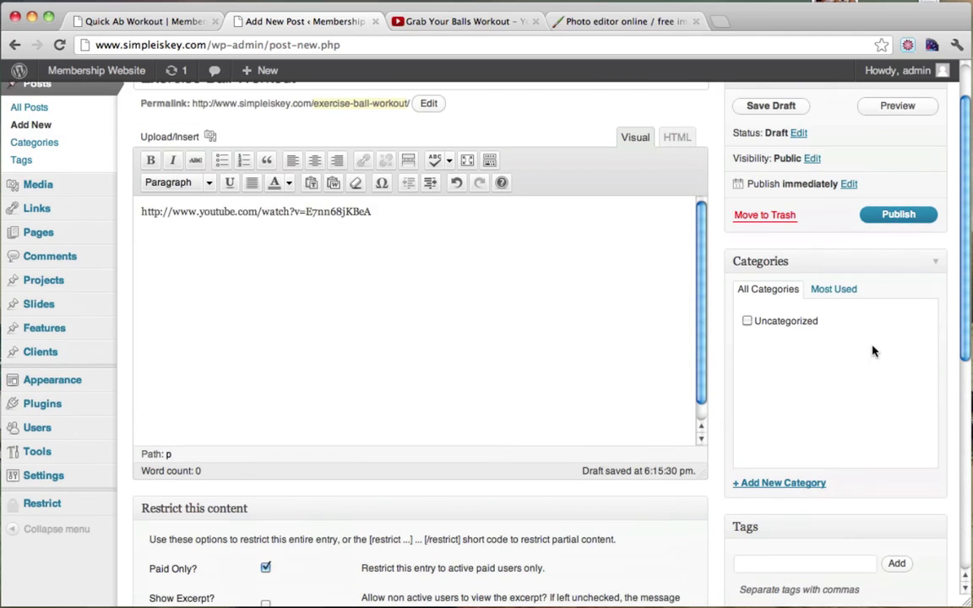
pyautogui.scroll(-5, 874, 350)
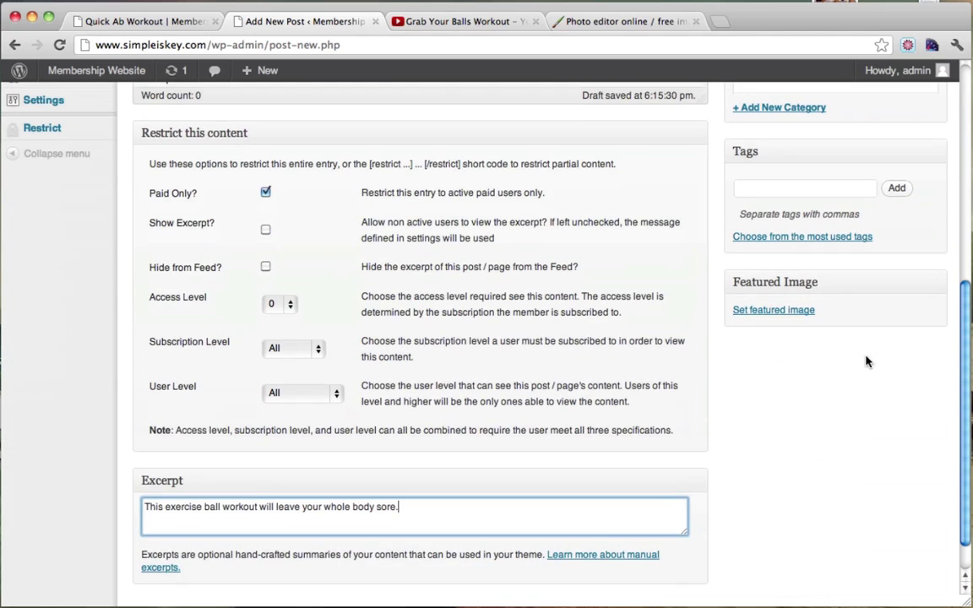
pyautogui.click(775, 313)
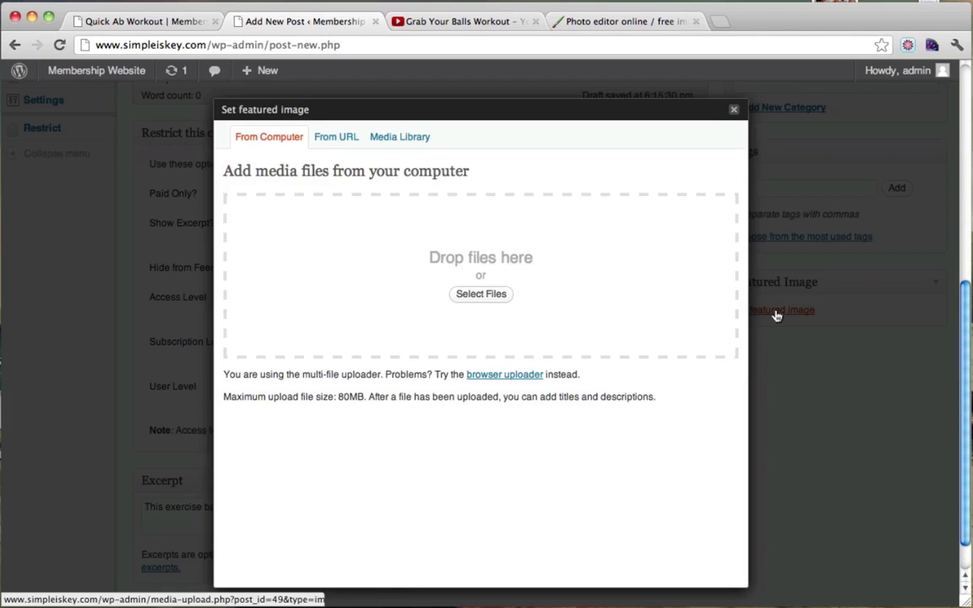
pyautogui.click(487, 296)
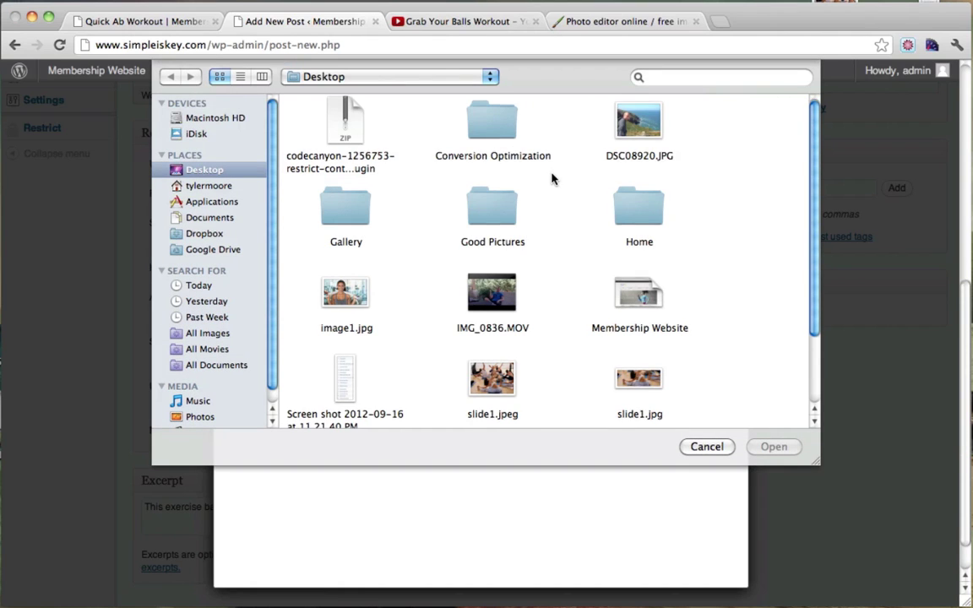
pyautogui.scroll(-3, 553, 179)
pyautogui.scroll(-2, 552, 178)
pyautogui.doubleClick(322, 340)
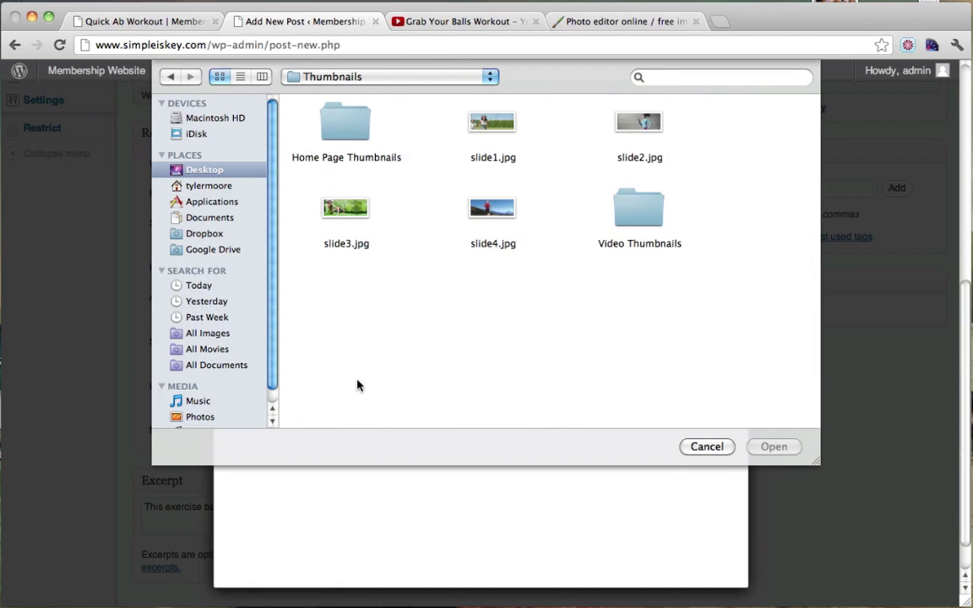
pyautogui.doubleClick(640, 209)
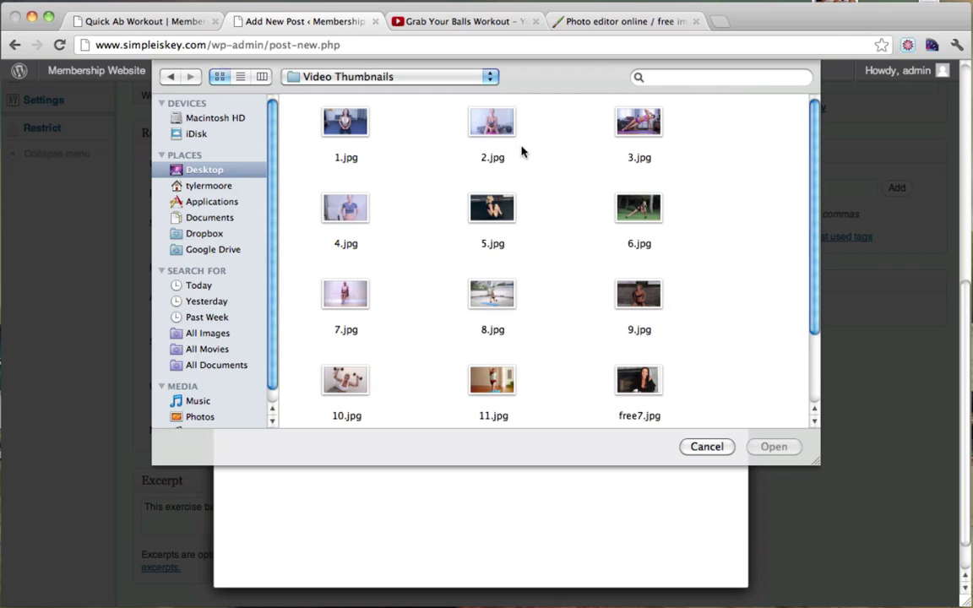
pyautogui.click(493, 123)
pyautogui.click(774, 447)
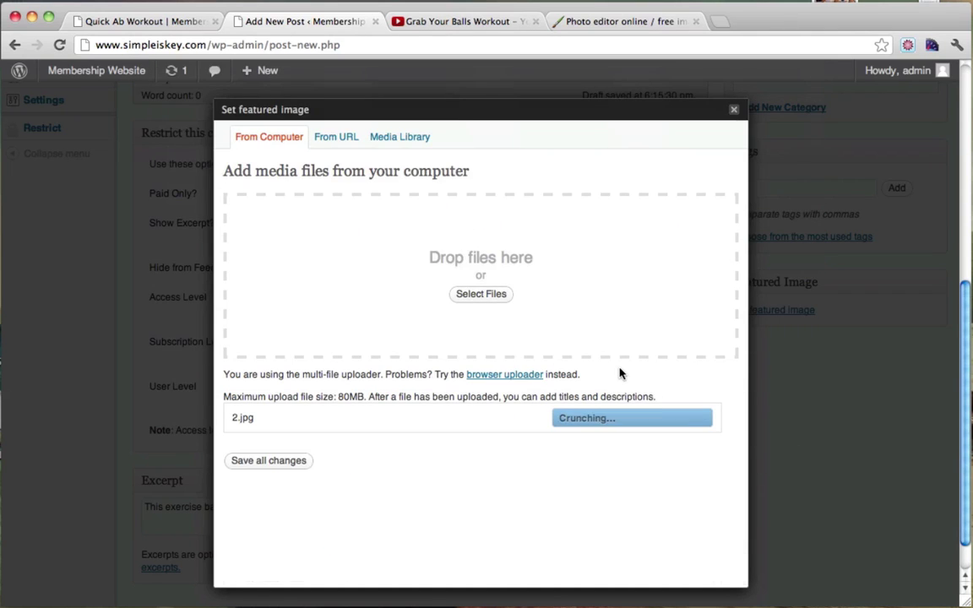
# Use 2.jpg as the post's featured image and close the media window
pyautogui.scroll(-10, 619, 373)
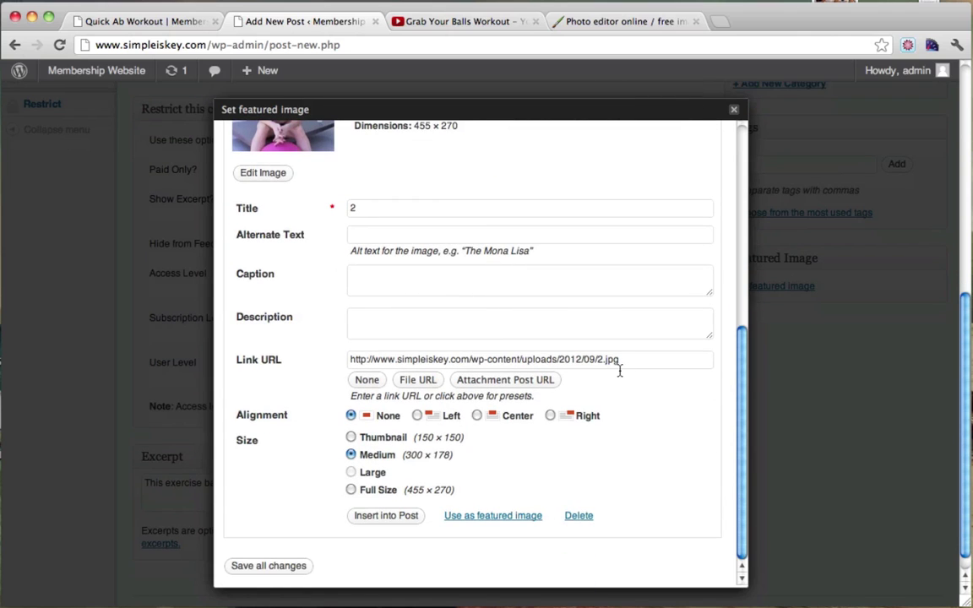
pyautogui.click(457, 516)
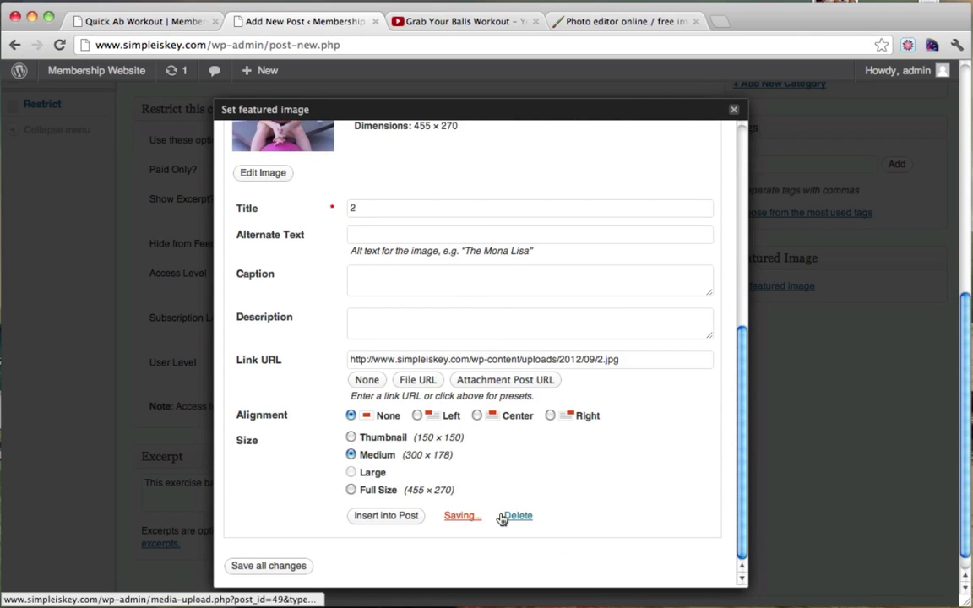
pyautogui.click(734, 109)
pyautogui.scroll(5, 802, 229)
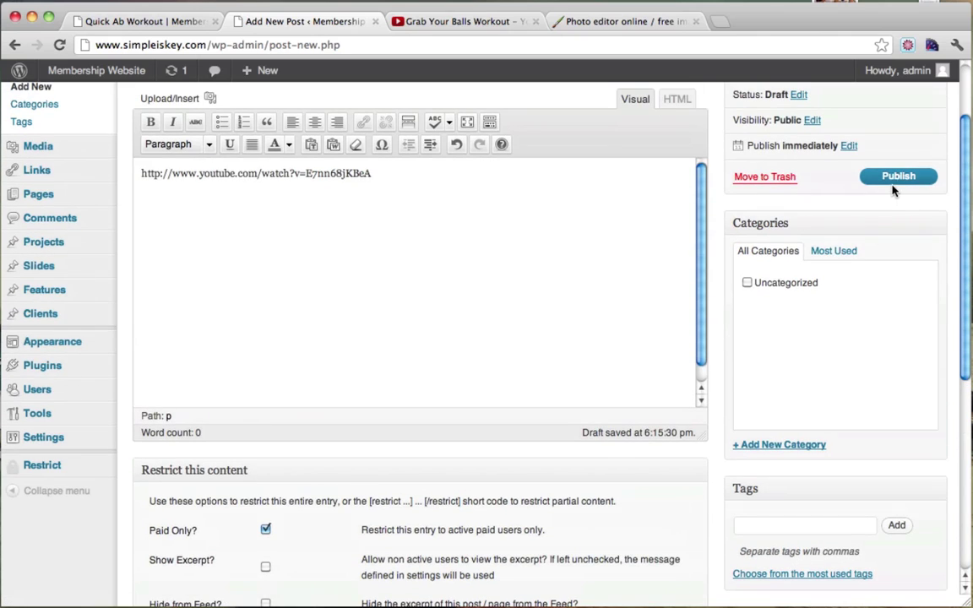
# Publish Exercise Ball Workout and check the live site's Fitness Videos page for it
pyautogui.click(887, 181)
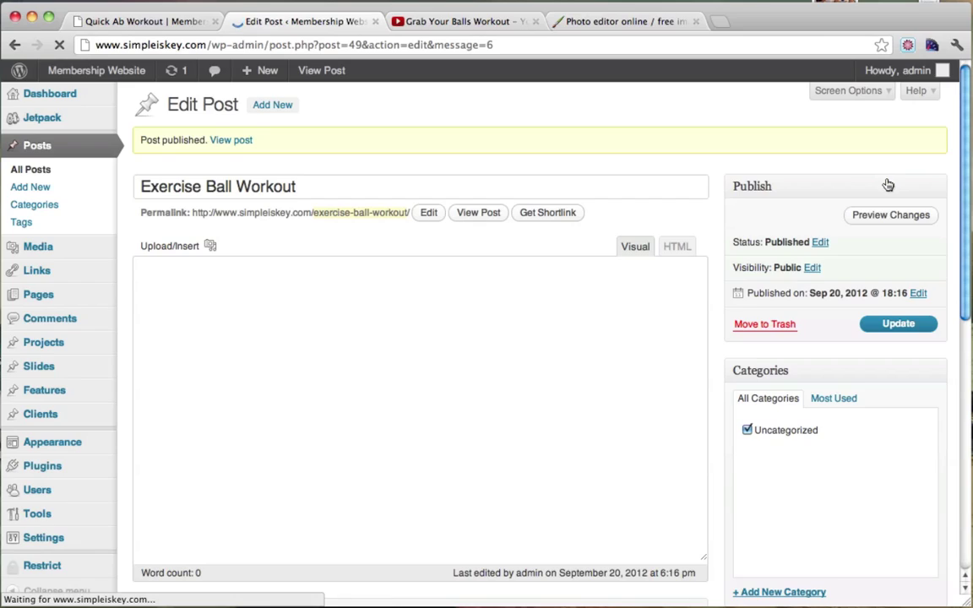
pyautogui.click(166, 21)
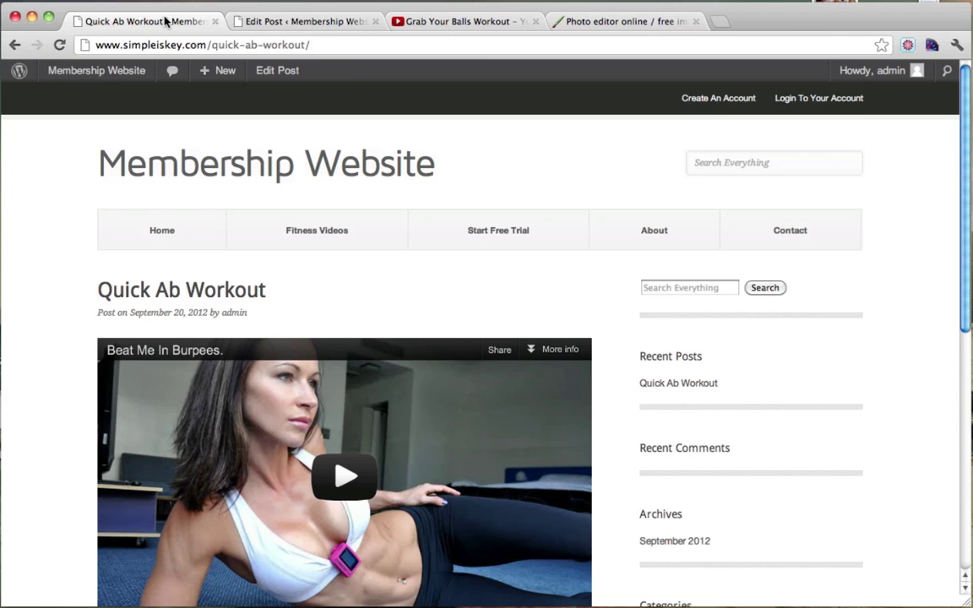
pyautogui.click(322, 243)
pyautogui.scroll(-3, 321, 243)
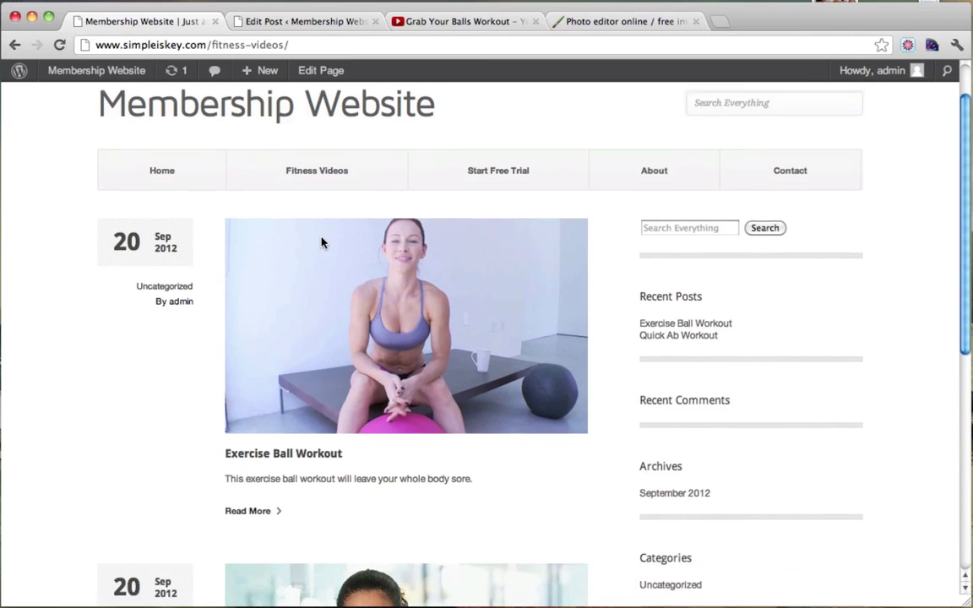
pyautogui.scroll(-5, 459, 368)
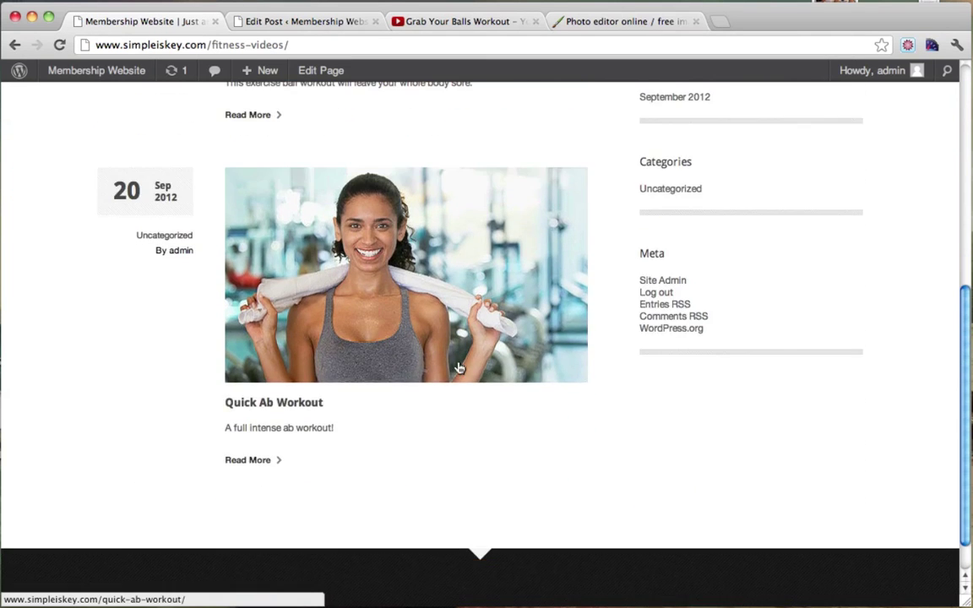
pyautogui.scroll(10, 457, 365)
pyautogui.press('super+r')
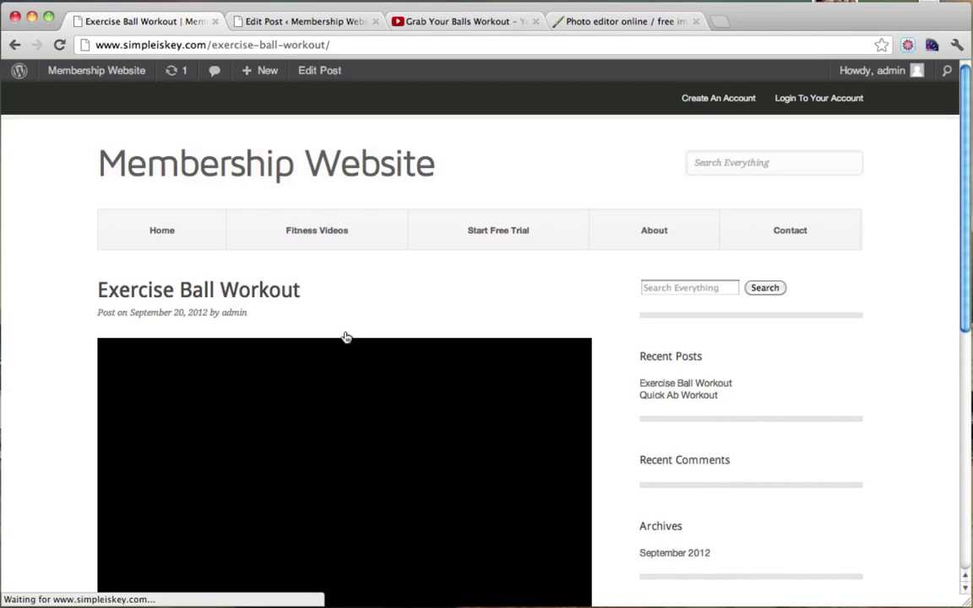
pyautogui.scroll(-3, 557, 322)
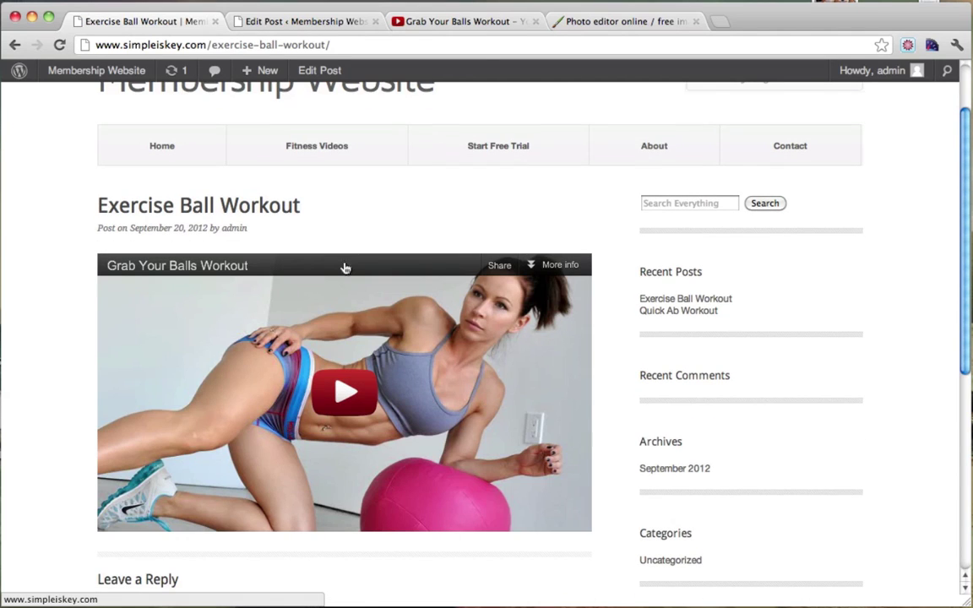
pyautogui.scroll(-3, 358, 422)
pyautogui.scroll(5, 358, 344)
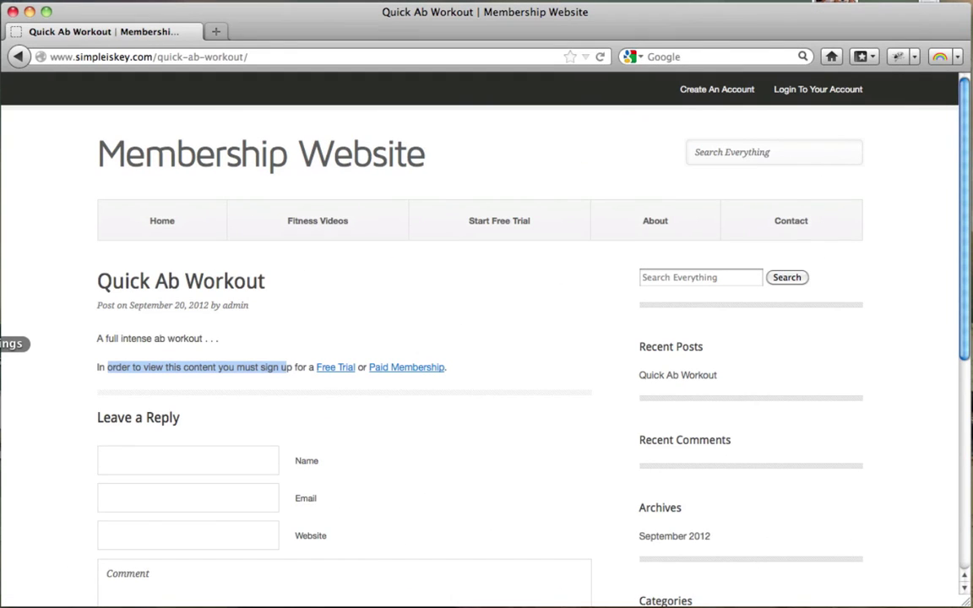
# As a logged-out visitor, open Exercise Ball Workout from Fitness Videos and see the members-only notice
pyautogui.click(309, 224)
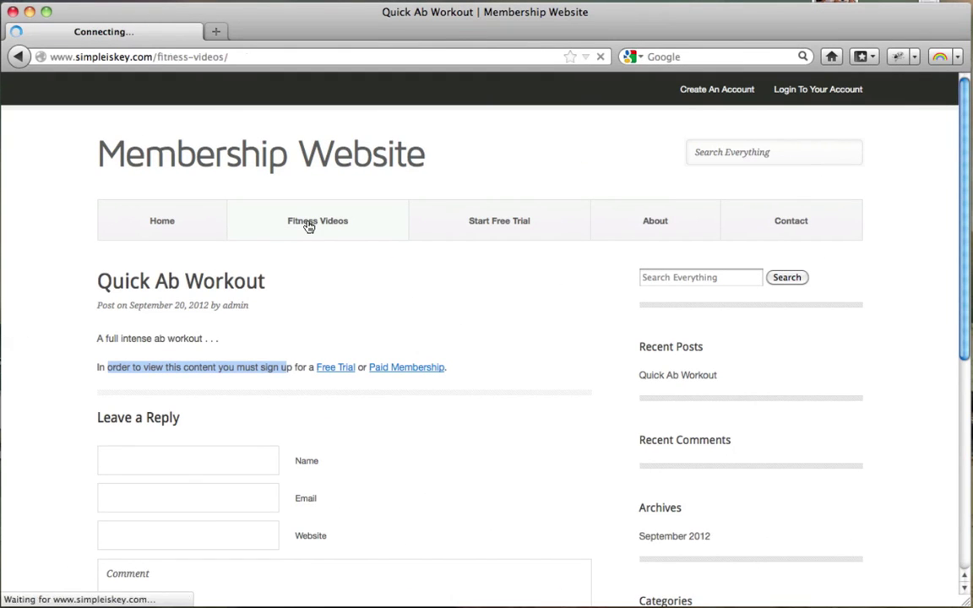
pyautogui.scroll(-5, 431, 307)
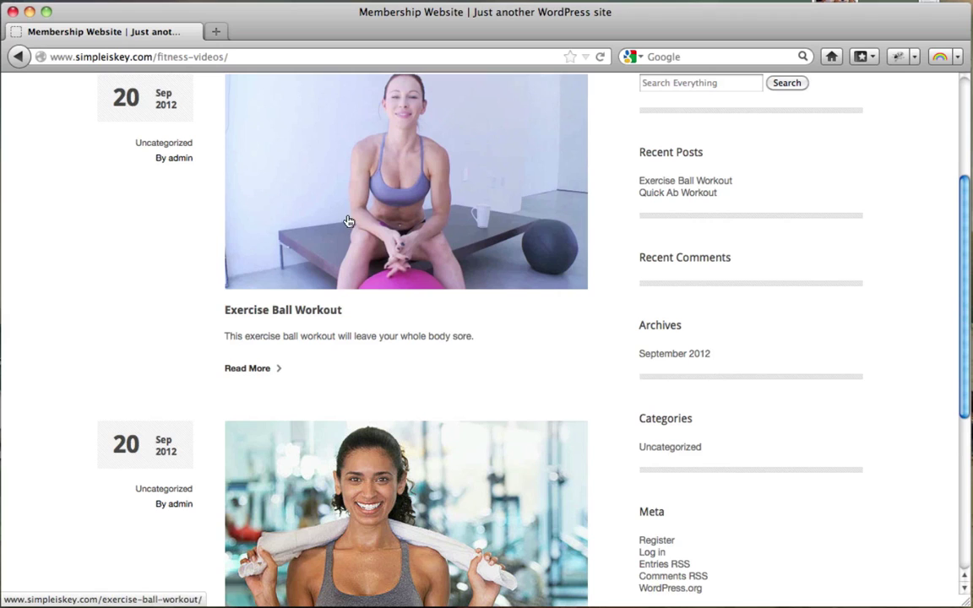
pyautogui.moveTo(225, 336); pyautogui.dragTo(341, 338)
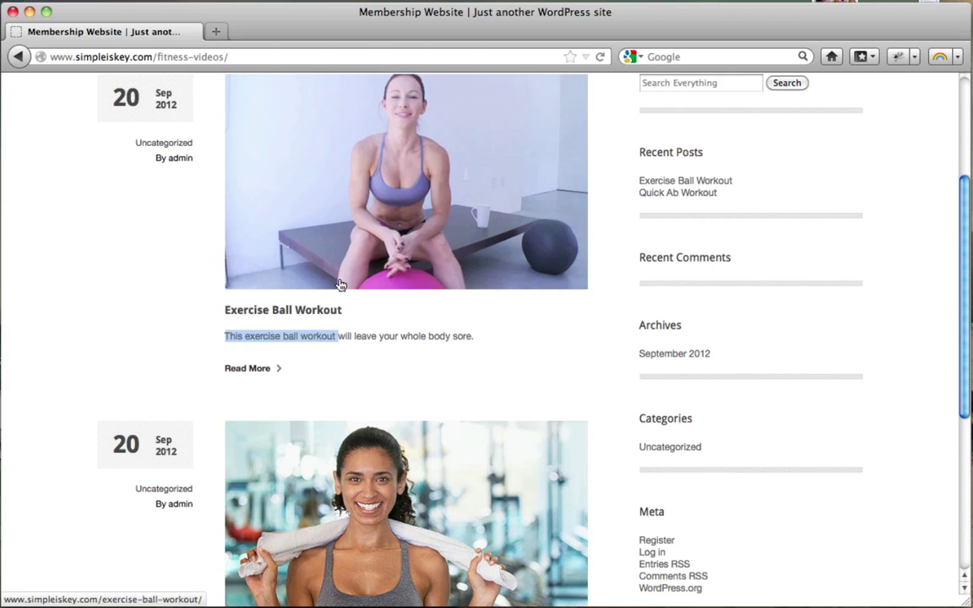
pyautogui.scroll(5, 354, 296)
pyautogui.click(341, 338)
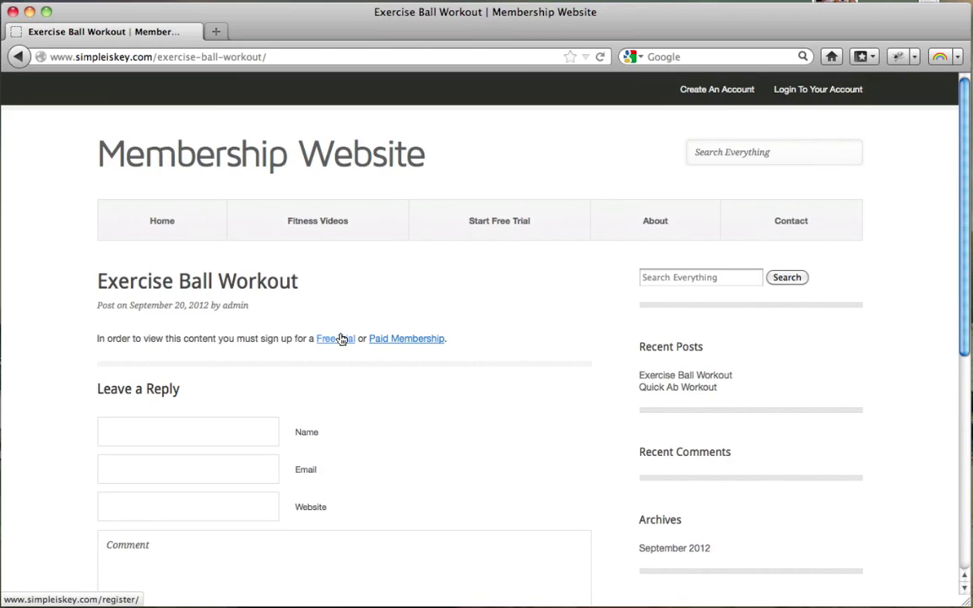
pyautogui.moveTo(184, 339); pyautogui.dragTo(330, 339)
pyautogui.click(348, 344)
# Open the Paid Membership sign-up and fill username, email, first/last name and password with test values
pyautogui.click(403, 347)
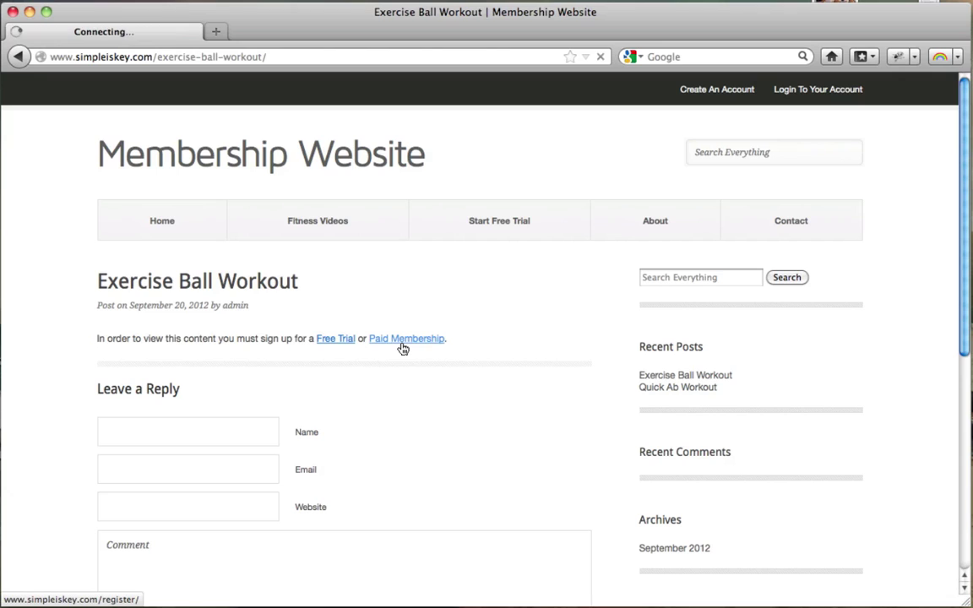
pyautogui.click(336, 365)
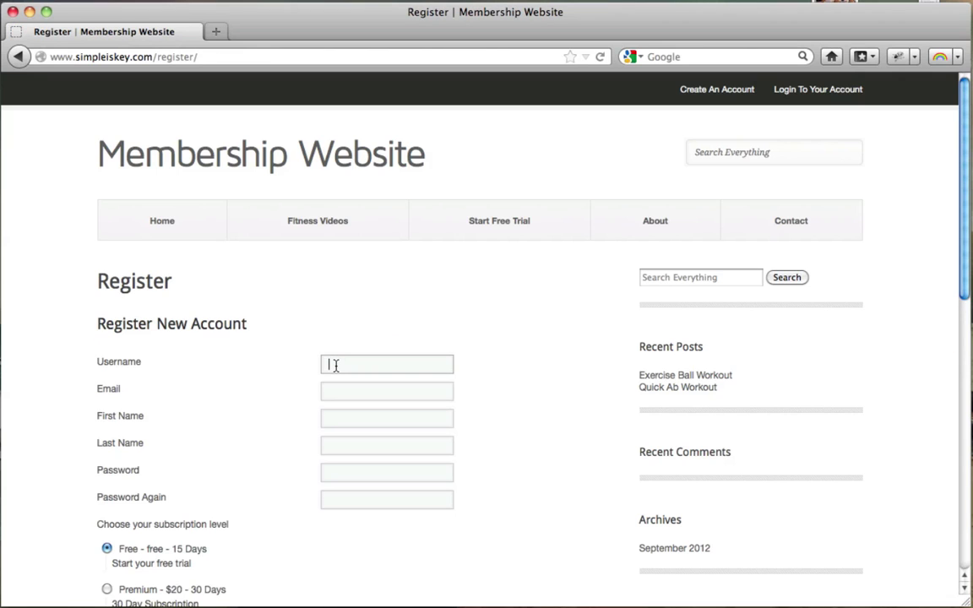
pyautogui.write('jsdklfjlksdjf')
pyautogui.press('Tab')
pyautogui.write('jsadlkfjlkd')
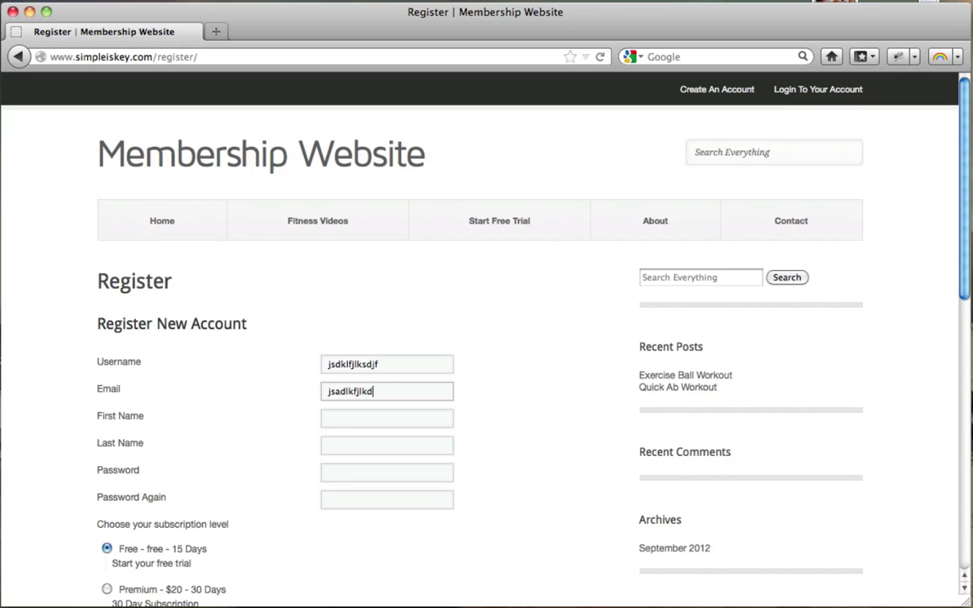
pyautogui.write('@aol.com')
pyautogui.press('Tab')
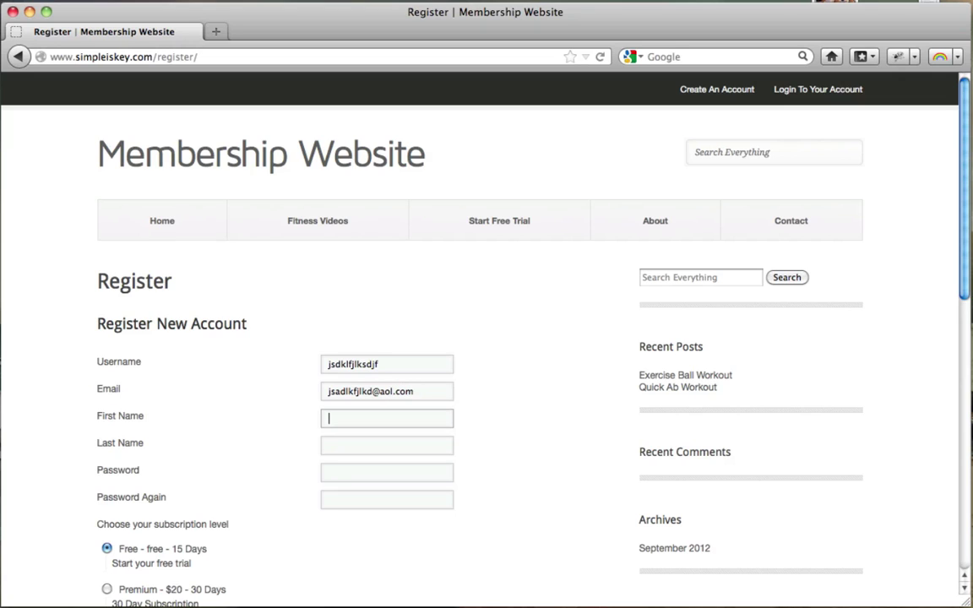
pyautogui.write('jklejtlkj')
pyautogui.press('Tab')
pyautogui.write('jklsdjlkfsdj')
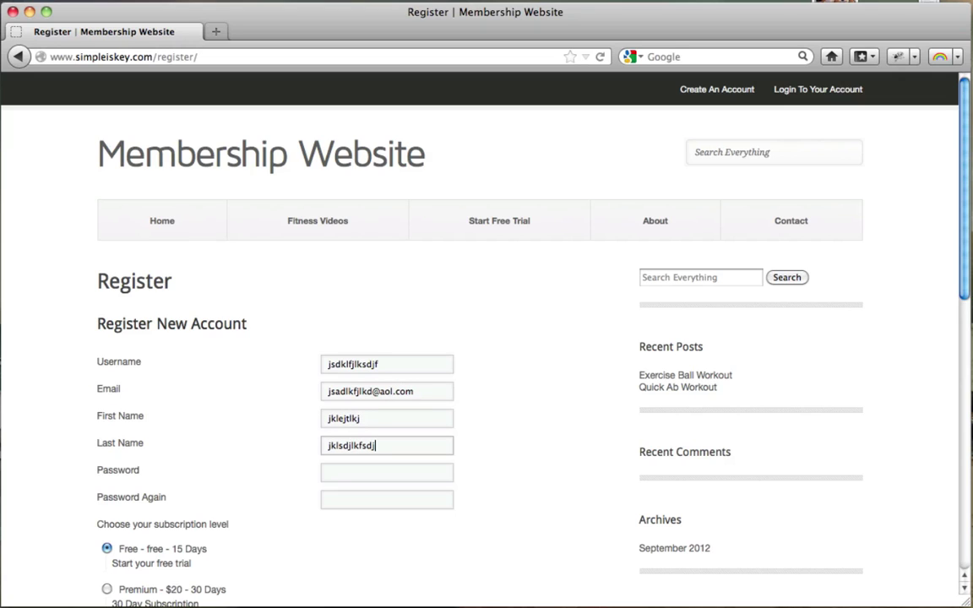
pyautogui.press('Tab')
pyautogui.write('j')
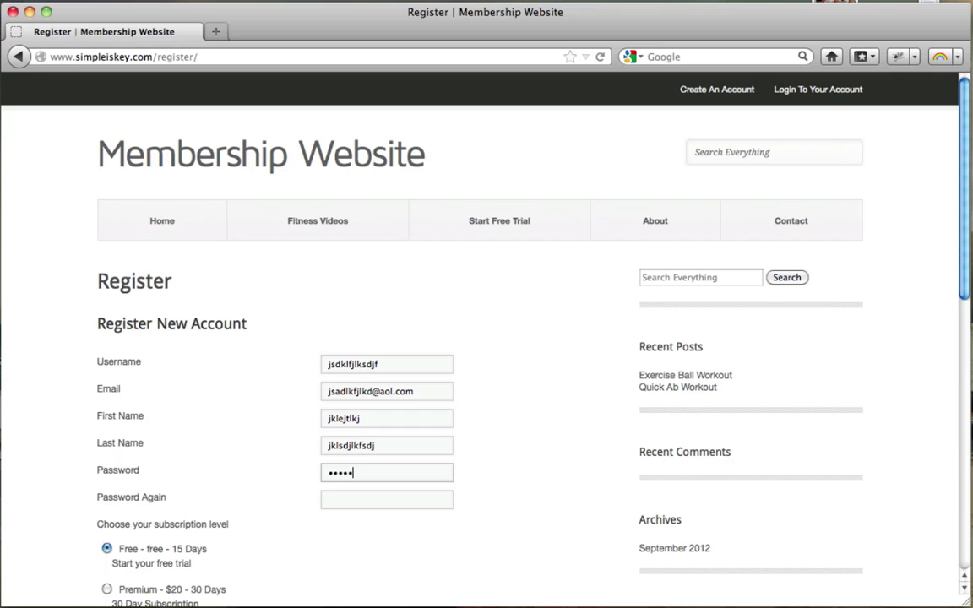
pyautogui.press('Tab')
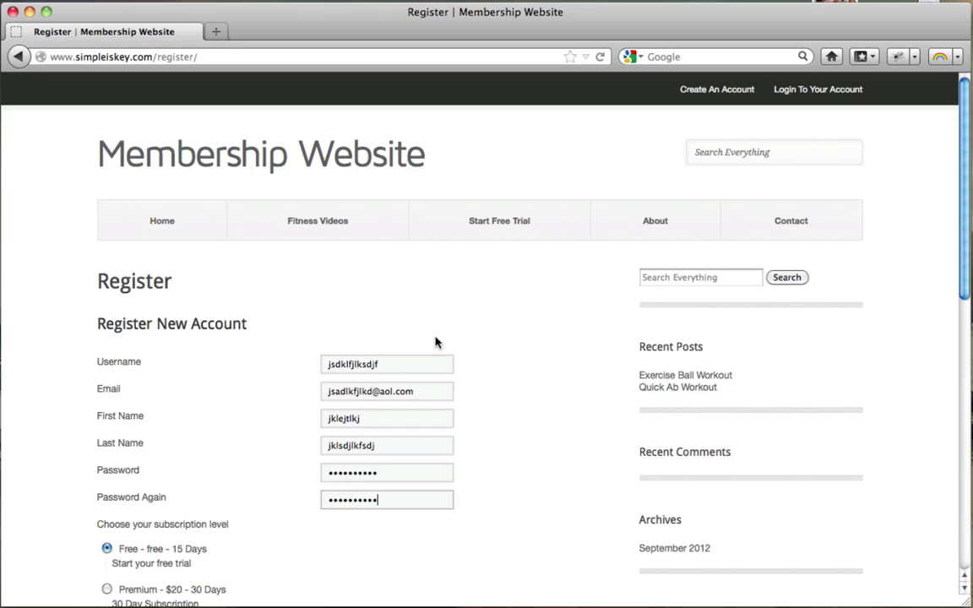
# Choose the Premium - $20 - 30 Days level and submit the registration
pyautogui.scroll(-4, 436, 342)
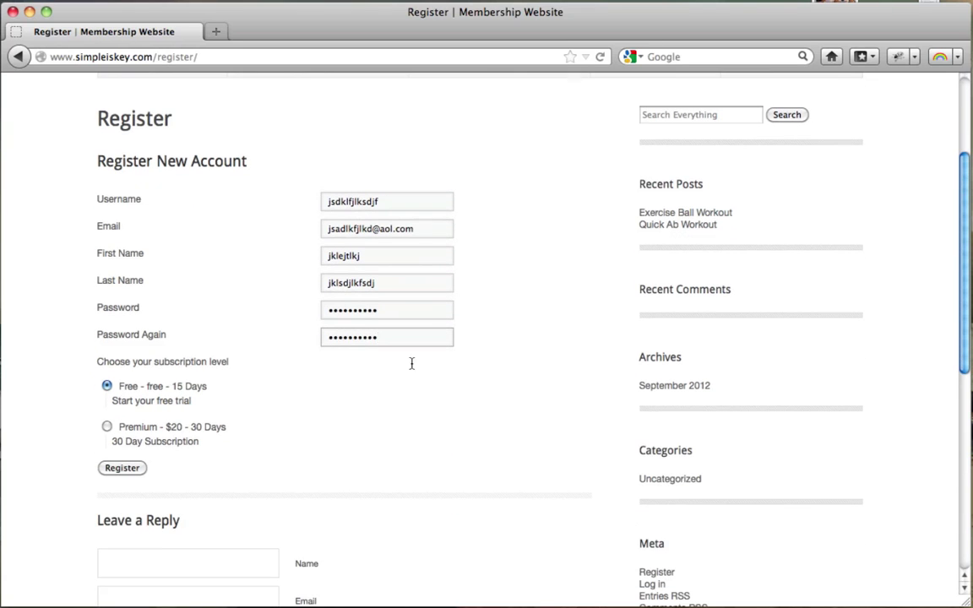
pyautogui.click(106, 428)
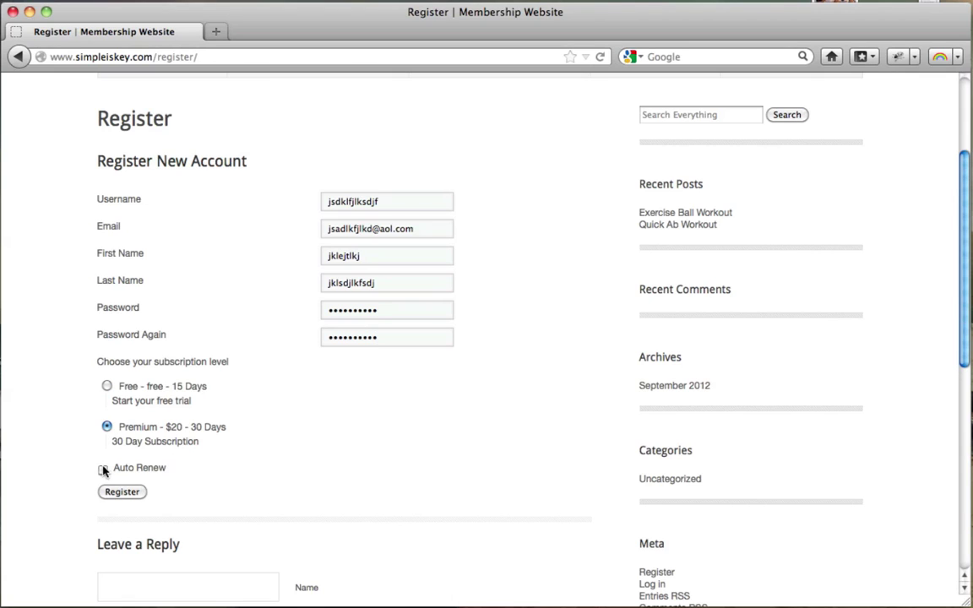
pyautogui.click(123, 492)
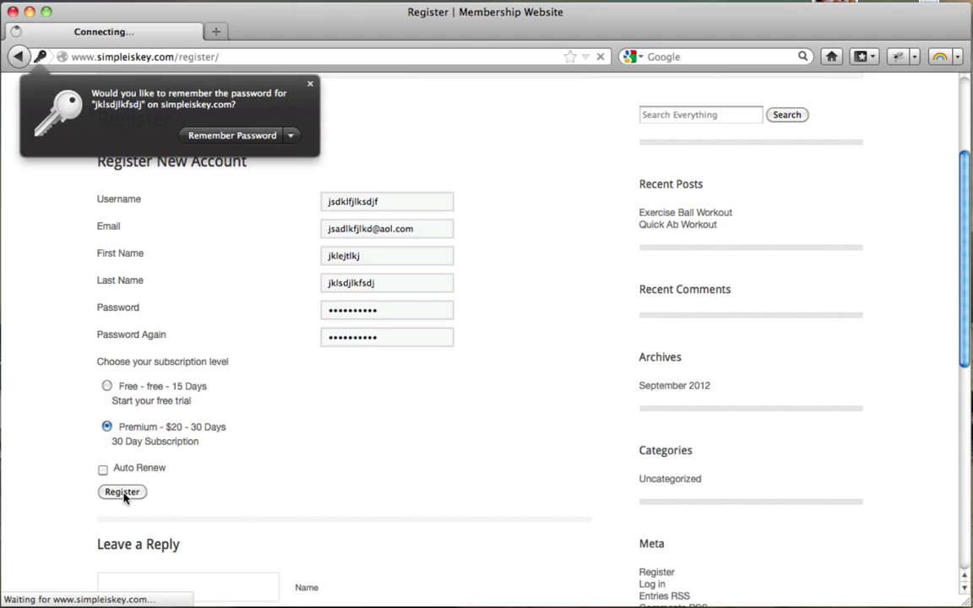
# Dismiss the password prompt and look over PayPal's guest credit-card payment form
pyautogui.click(310, 86)
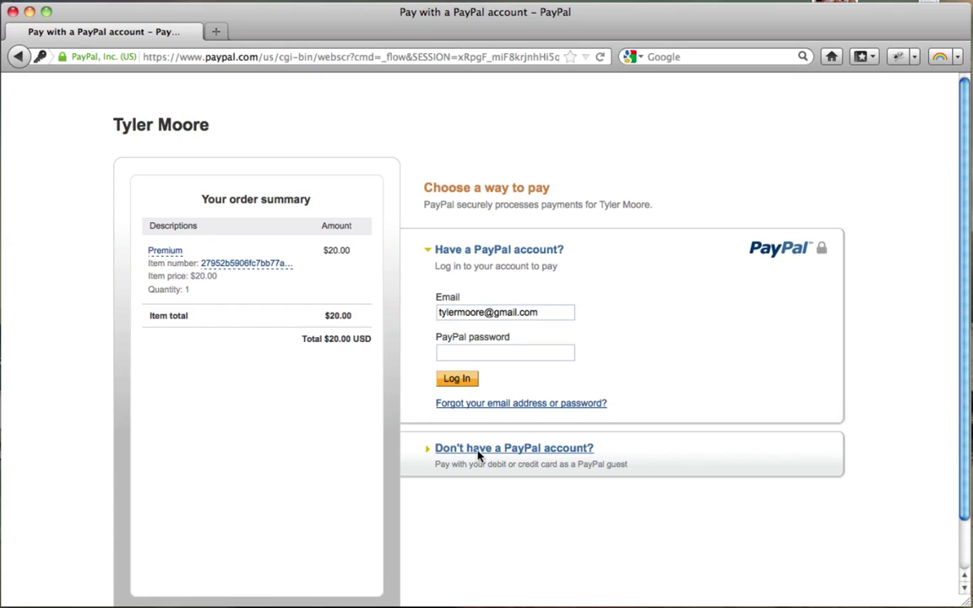
pyautogui.click(441, 452)
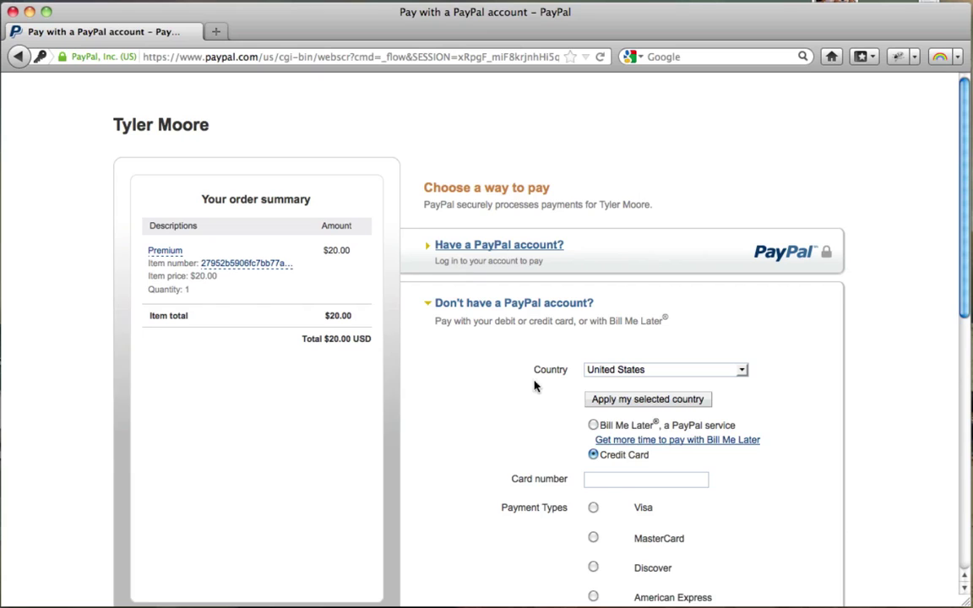
pyautogui.scroll(-5, 632, 237)
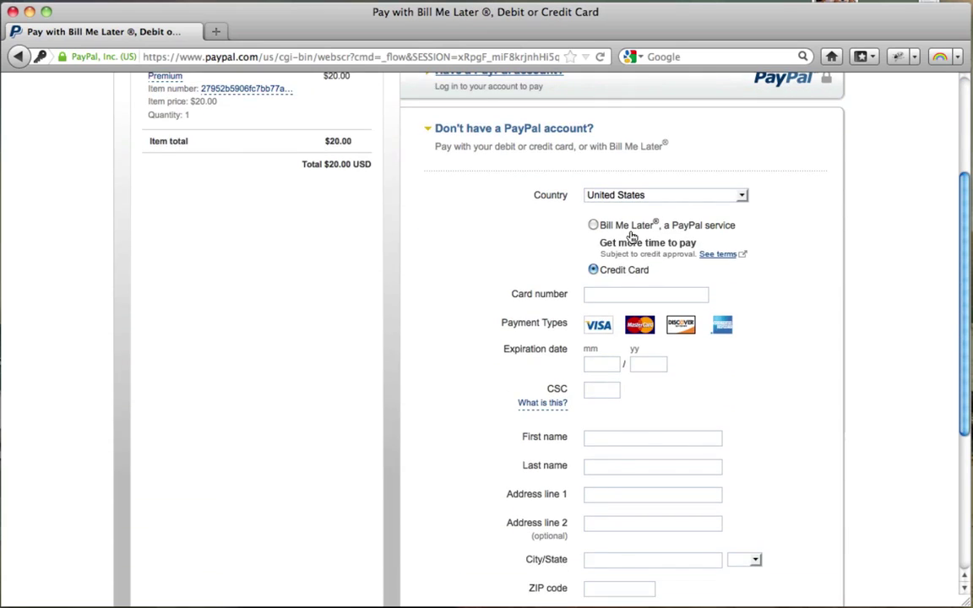
pyautogui.scroll(-7, 630, 235)
pyautogui.scroll(12, 630, 234)
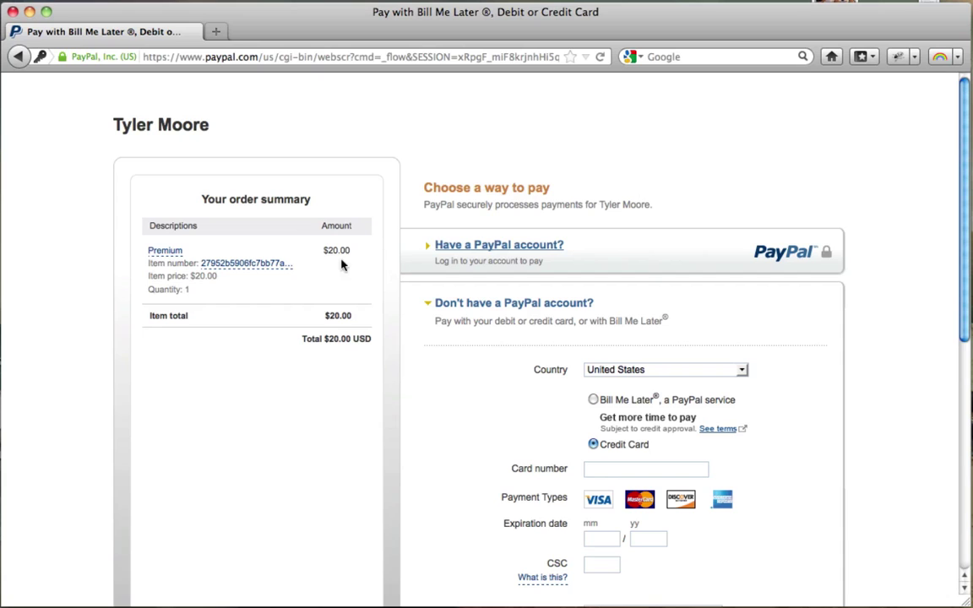
# Abandon the PayPal checkout and go back to the site's Register page
pyautogui.click(16, 58)
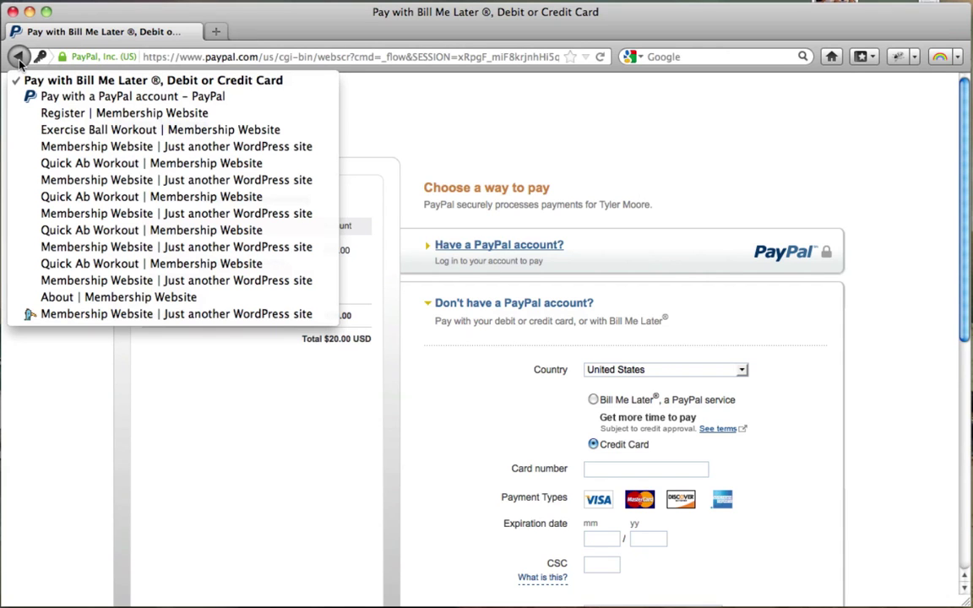
pyautogui.click(398, 133)
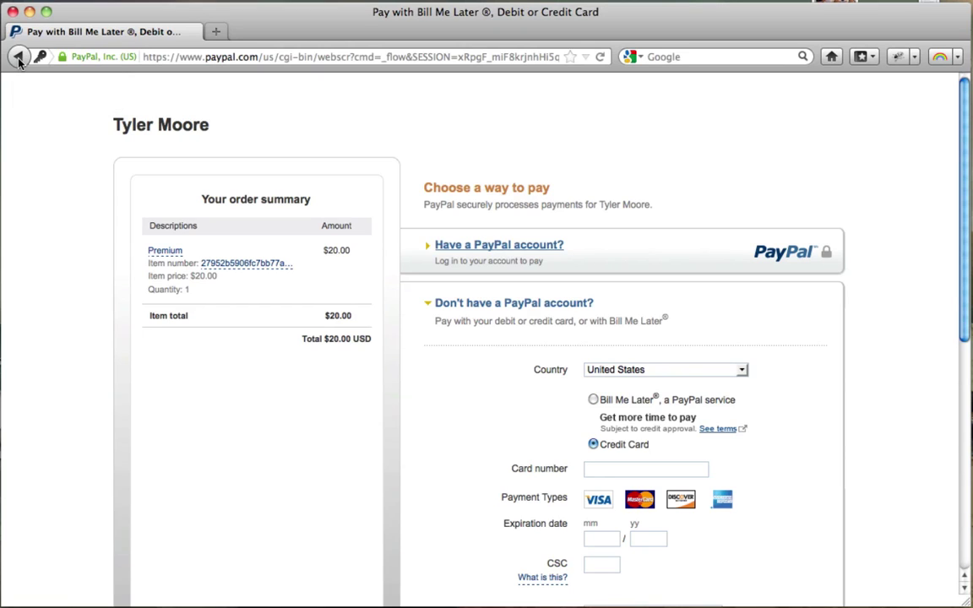
pyautogui.click(18, 57)
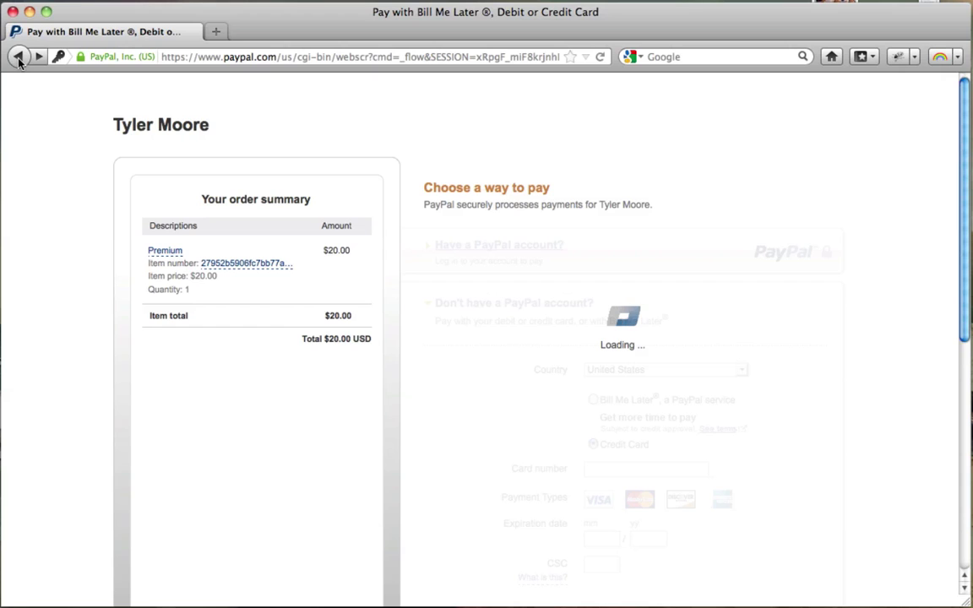
pyautogui.click(18, 58)
# Open Exercise Ball Workout from Fitness Videos and bring up the admin browser showing its embedded video
pyautogui.scroll(5, 222, 330)
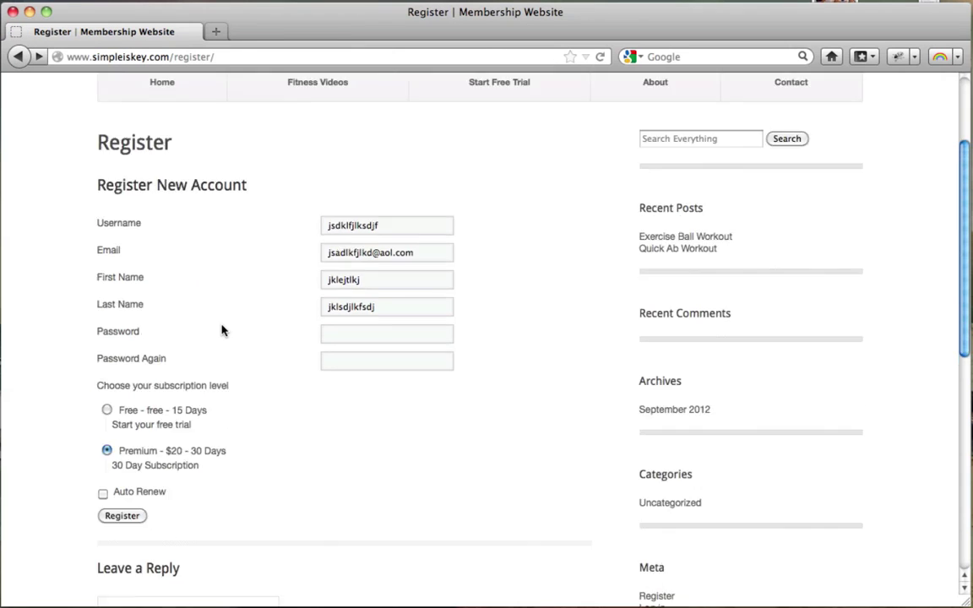
pyautogui.click(329, 230)
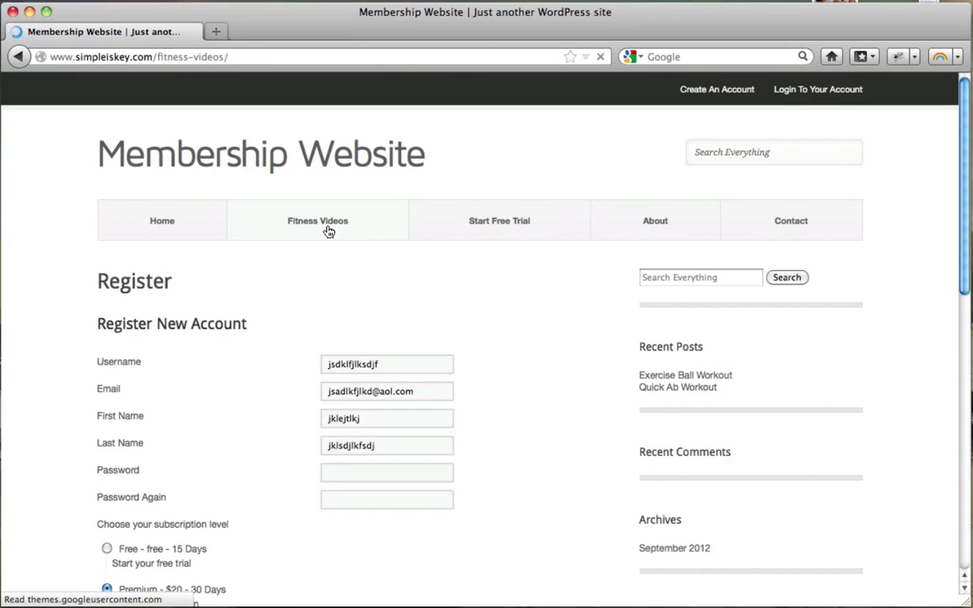
pyautogui.scroll(-5, 365, 255)
pyautogui.click(365, 255)
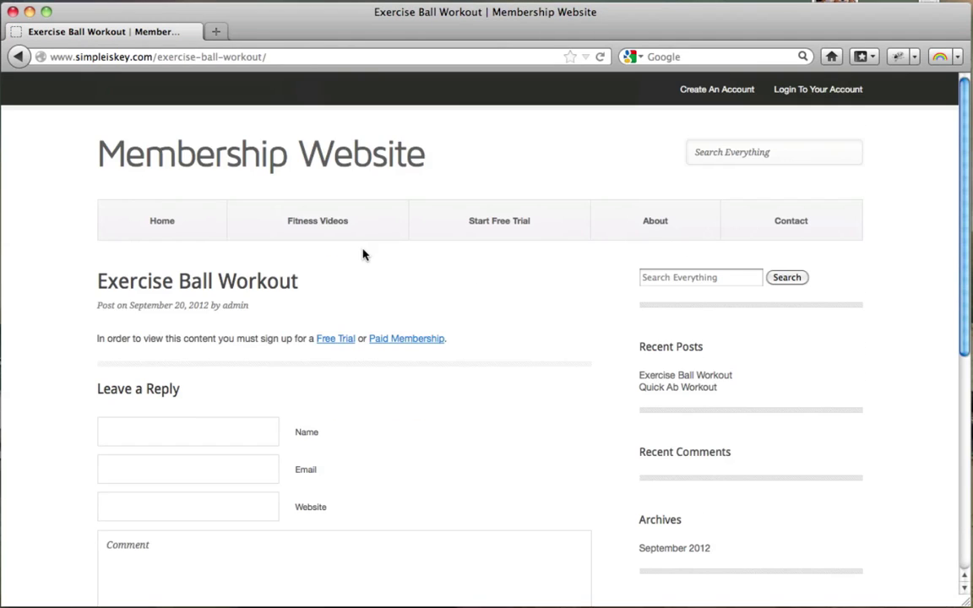
pyautogui.click(30, 13)
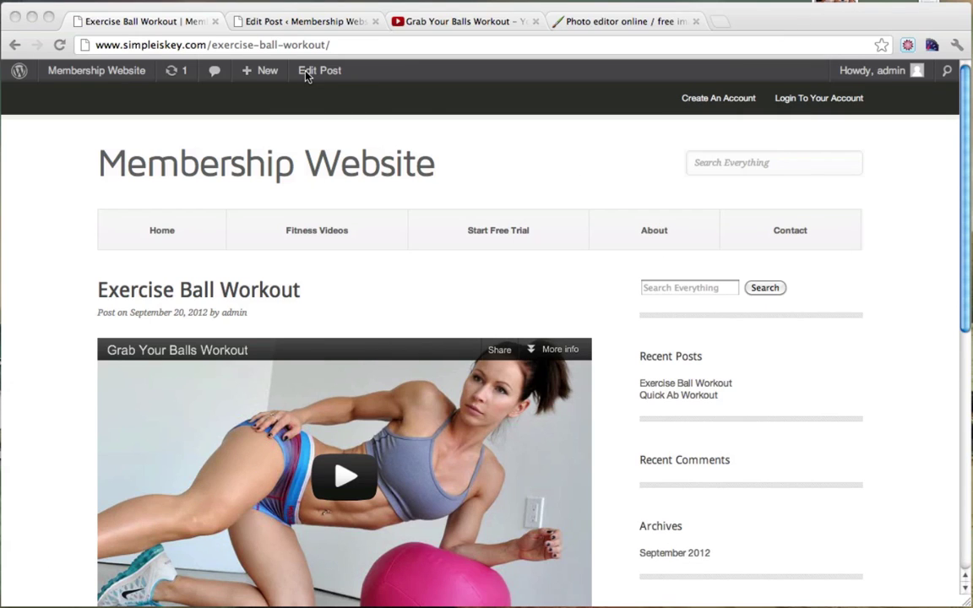
# Add a new post titled 'Quick Full Body Workout', fixing the 'WOrko' capitalisation typo
pyautogui.click(325, 23)
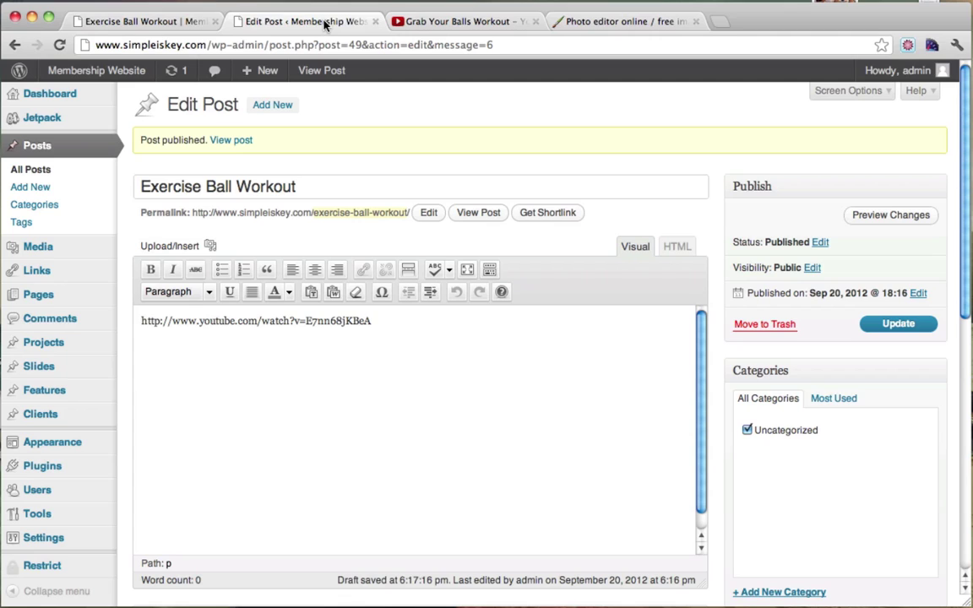
pyautogui.click(271, 108)
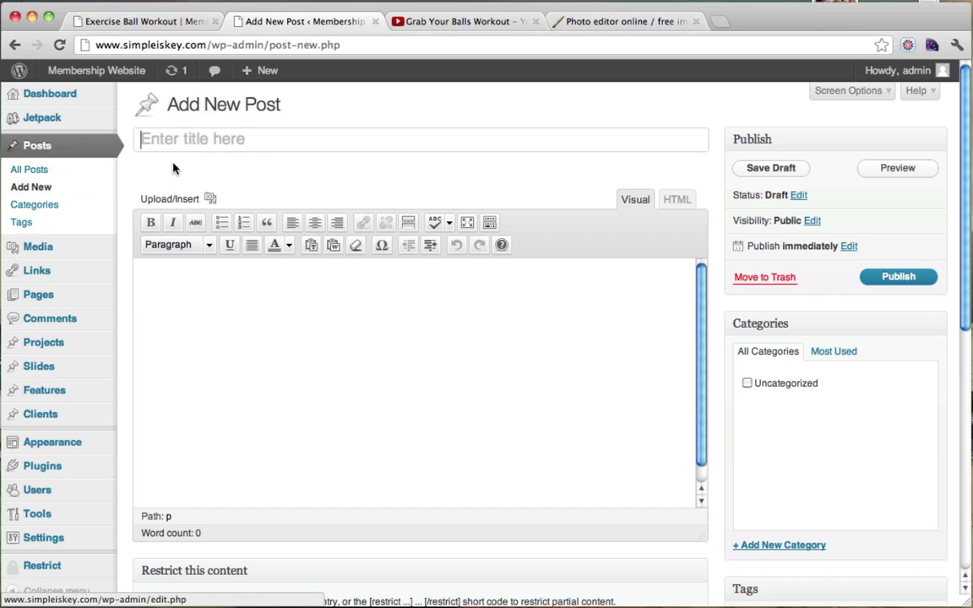
pyautogui.click(255, 148)
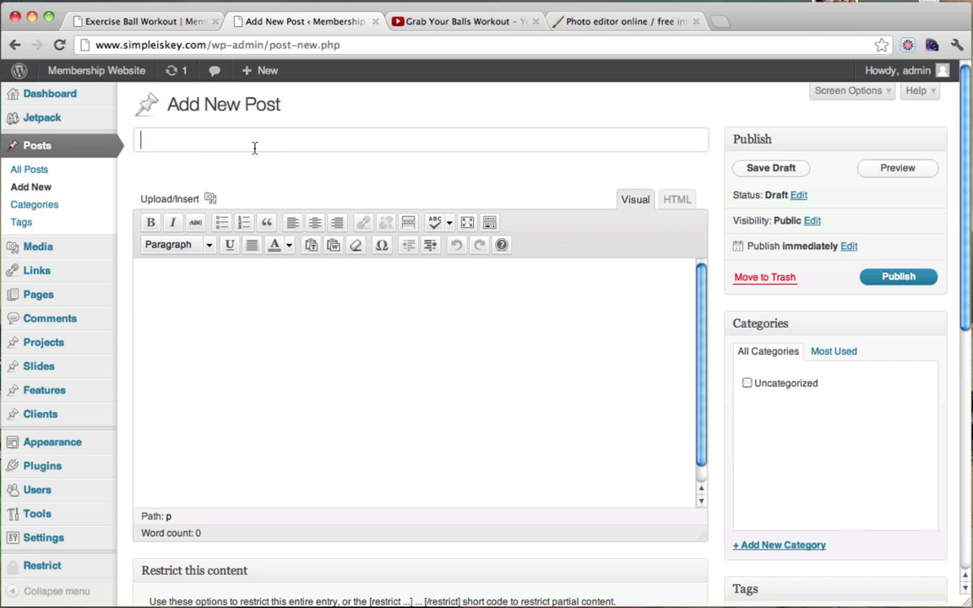
pyautogui.write('Quick Full Body ')
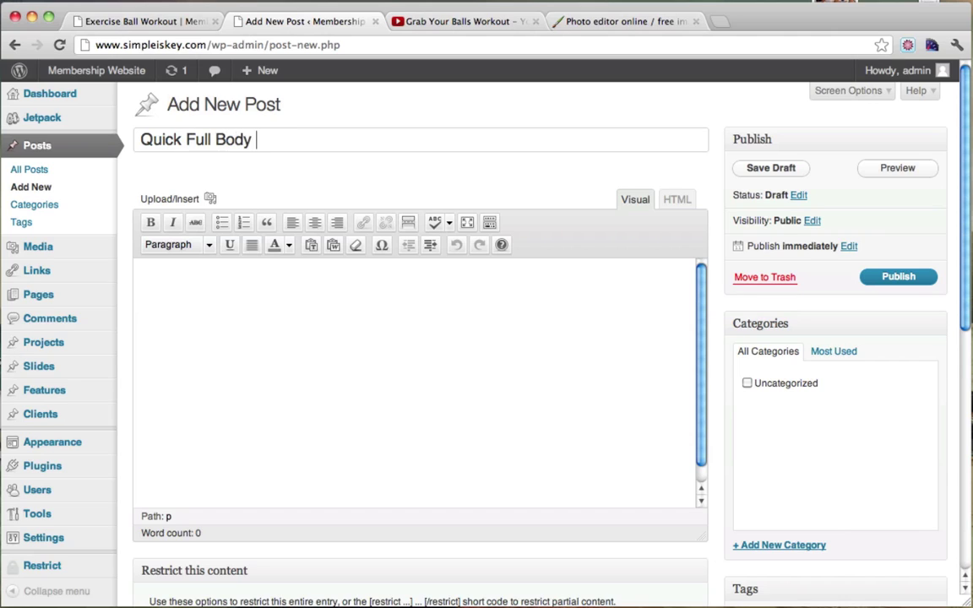
pyautogui.write('Workout')
pyautogui.click(278, 304)
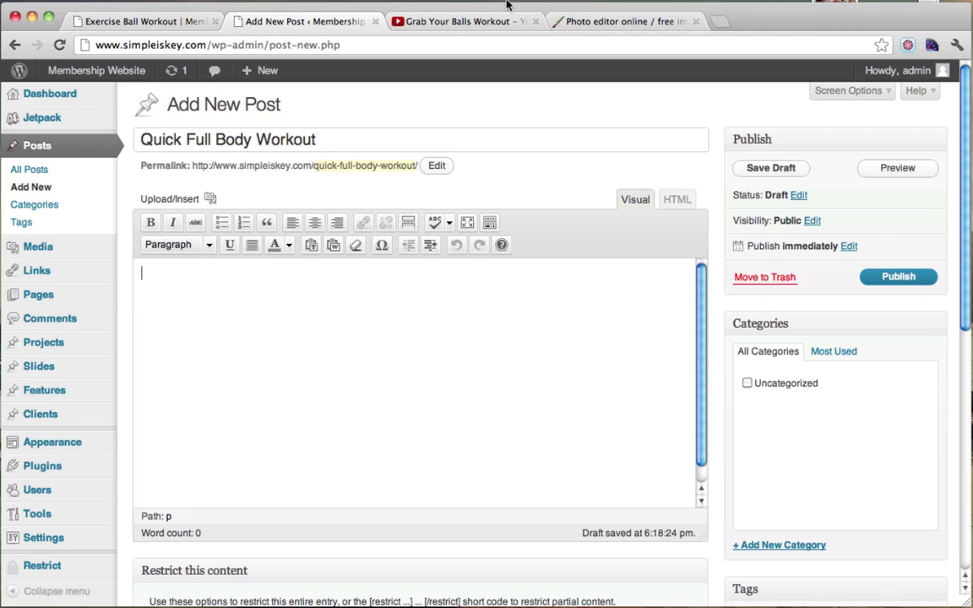
# Search YouTube for 'make it how workout' and open the Make Me Hot Workout video
pyautogui.click(404, 21)
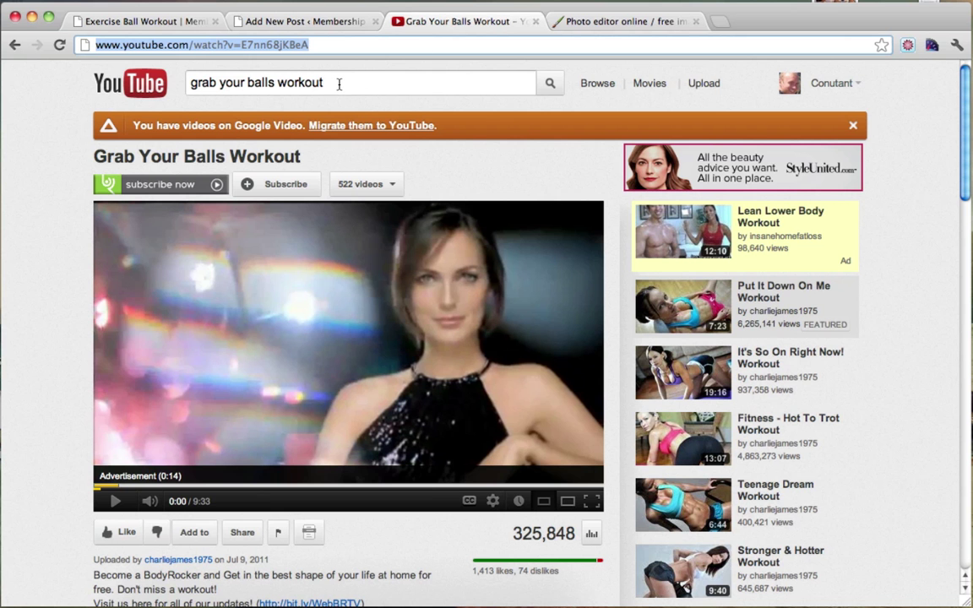
pyautogui.moveTo(339, 84); pyautogui.dragTo(164, 82)
pyautogui.write('mak')
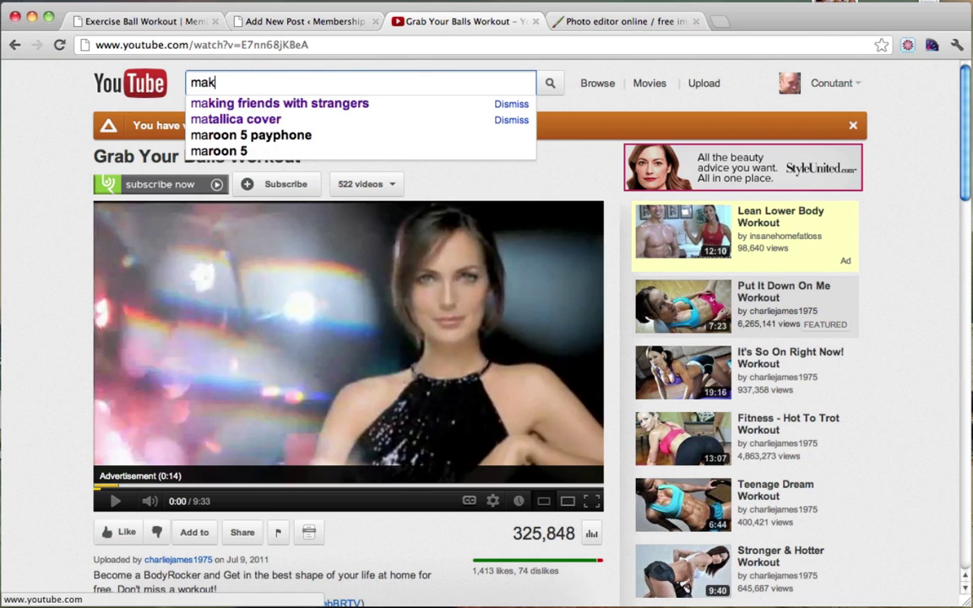
pyautogui.write('e it how workout')
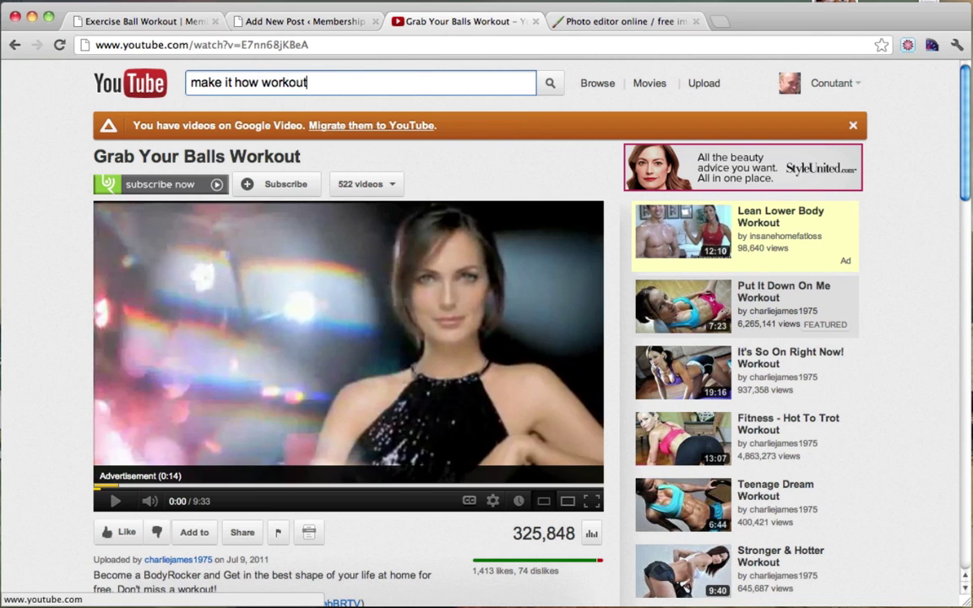
pyautogui.press('Return')
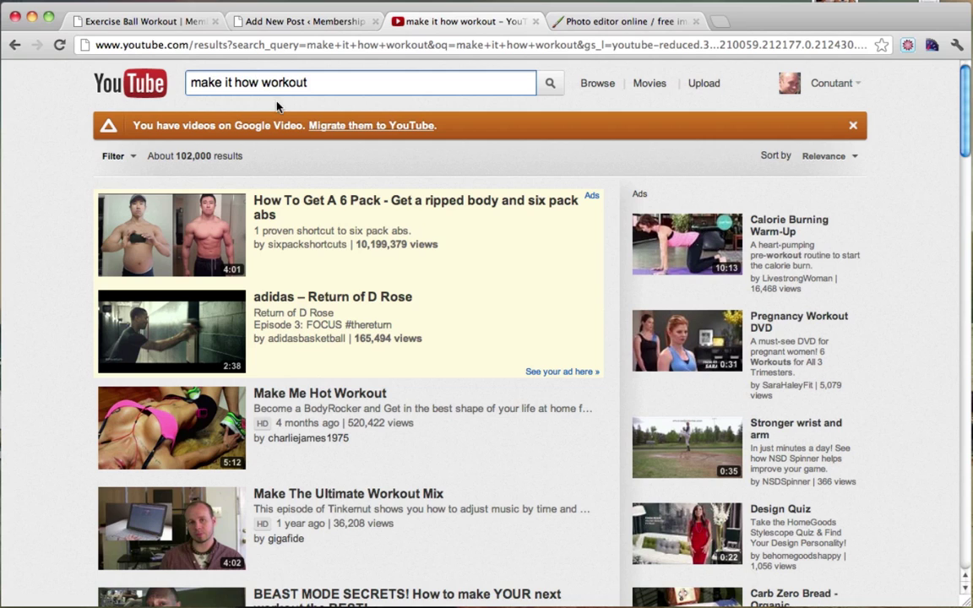
pyautogui.click(295, 395)
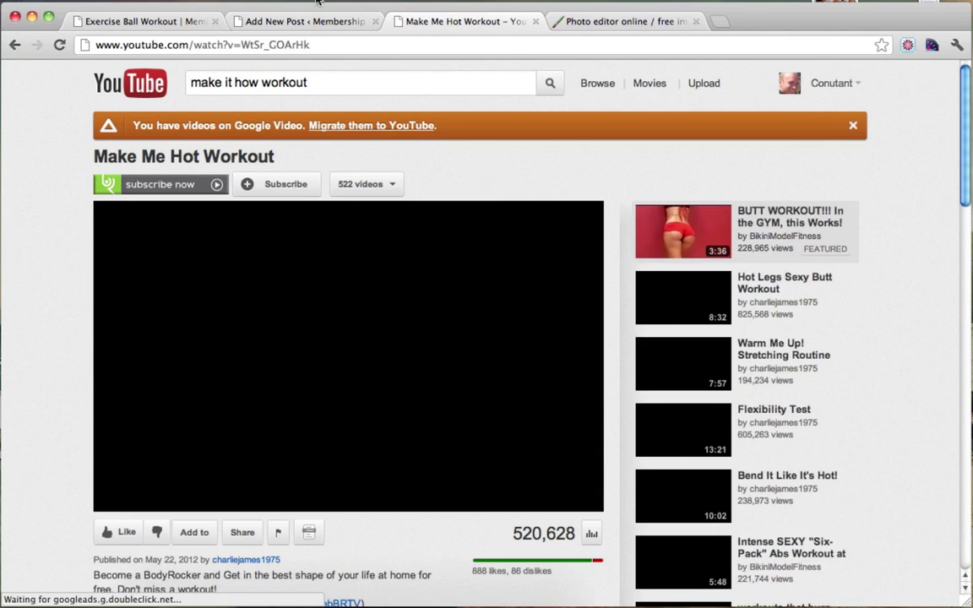
# Copy the video's URL and paste it into the Quick Full Body Workout post body
pyautogui.click(304, 43)
pyautogui.hotkey('ctrl', 'c')
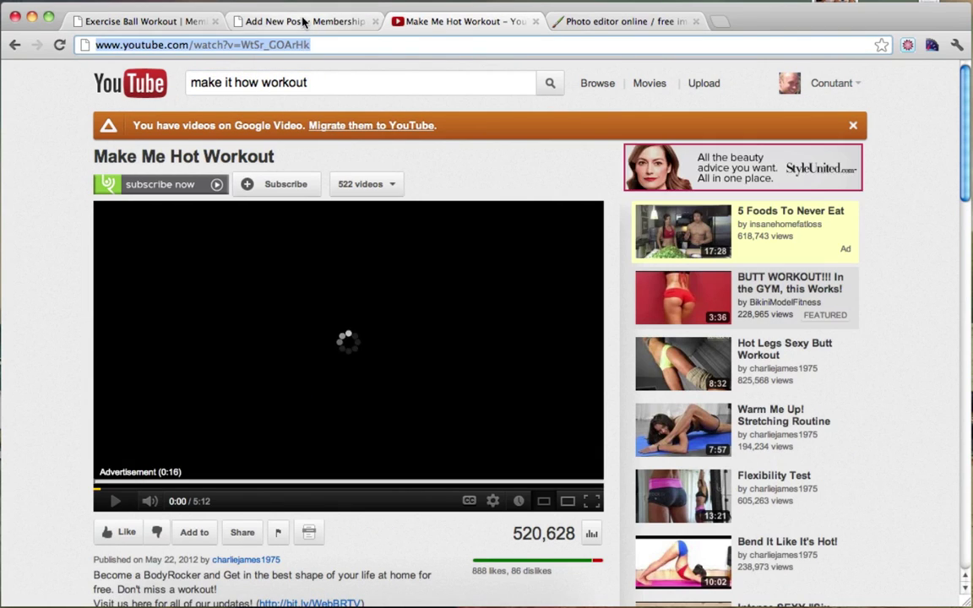
pyautogui.click(304, 22)
pyautogui.hotkey('ctrl', 'v')
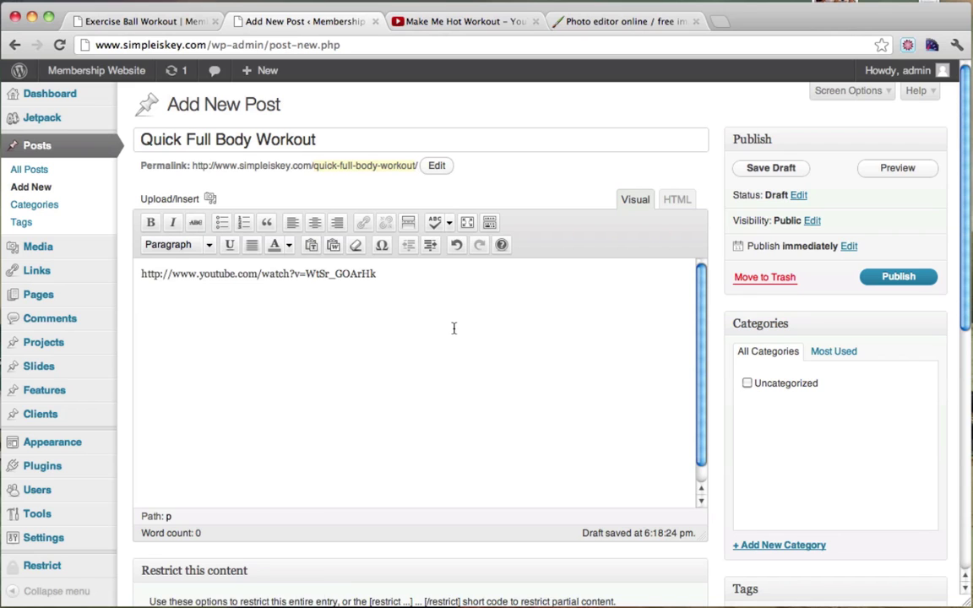
pyautogui.click(467, 23)
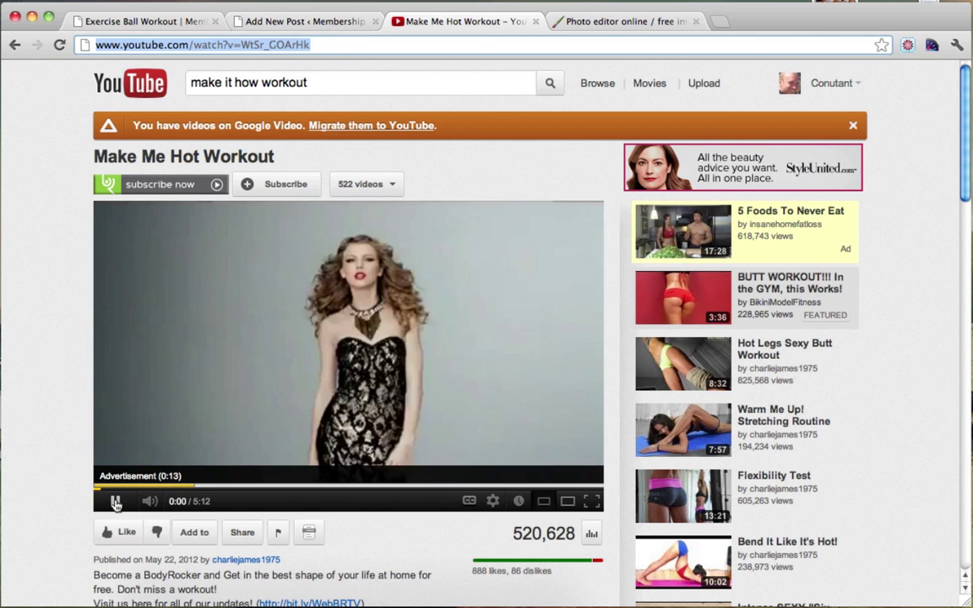
pyautogui.click(298, 23)
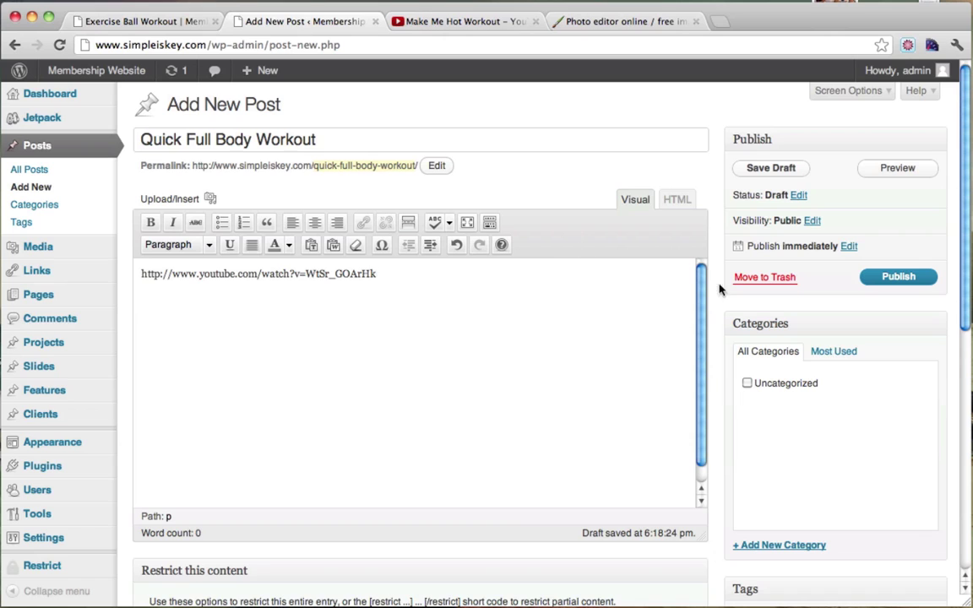
# Enter 'Work out your whole body' in the Excerpt box below Restrict this content
pyautogui.scroll(-5, 728, 294)
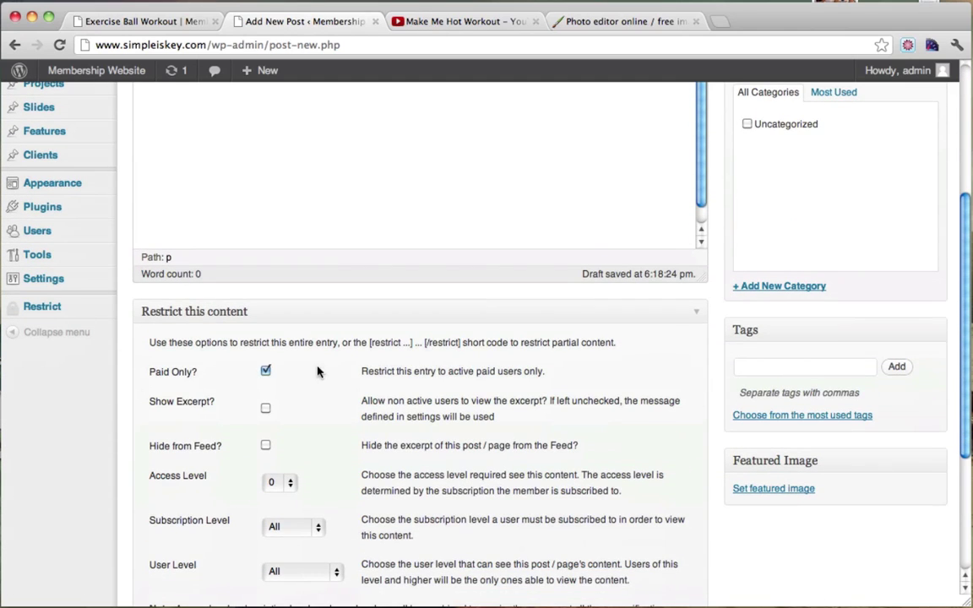
pyautogui.scroll(-5, 636, 354)
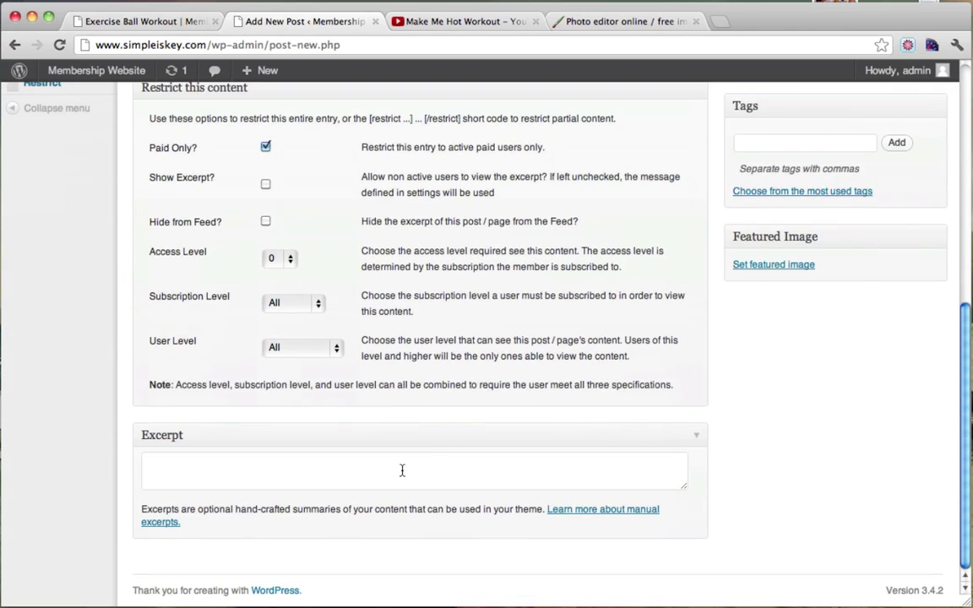
pyautogui.click(402, 471)
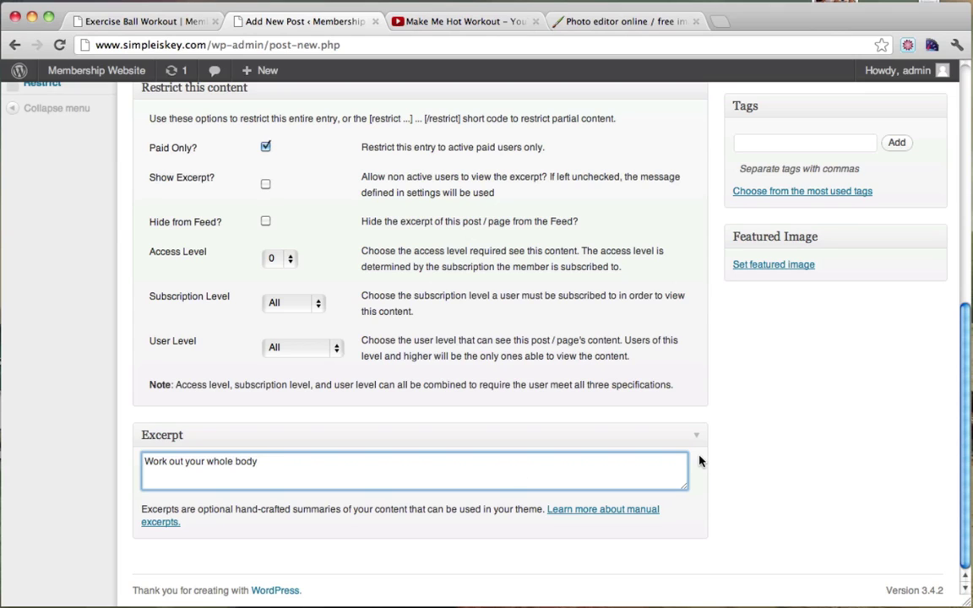
pyautogui.scroll(3, 743, 448)
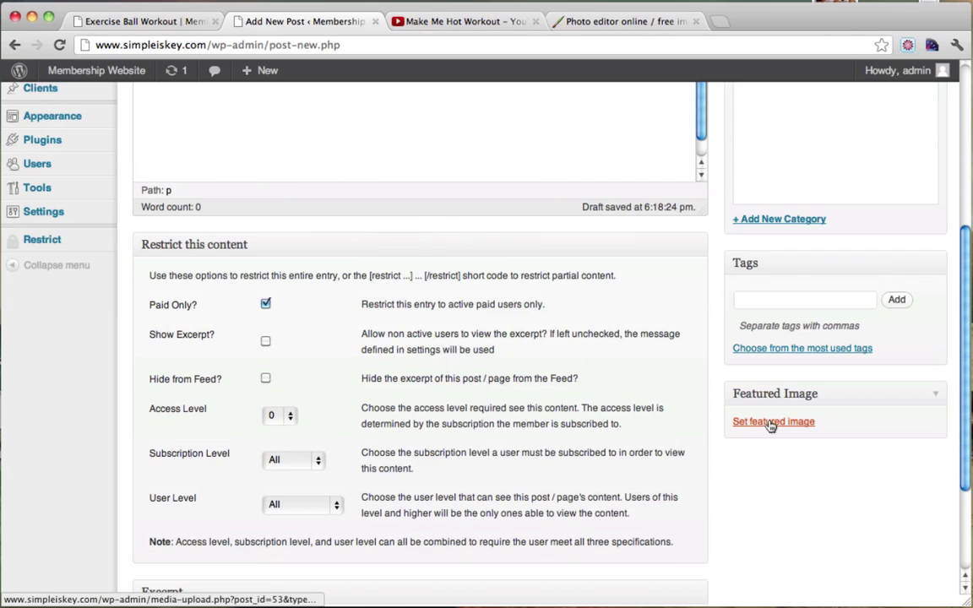
# Upload 3.jpg from Video Thumbnails through the Set featured image chooser
pyautogui.click(770, 424)
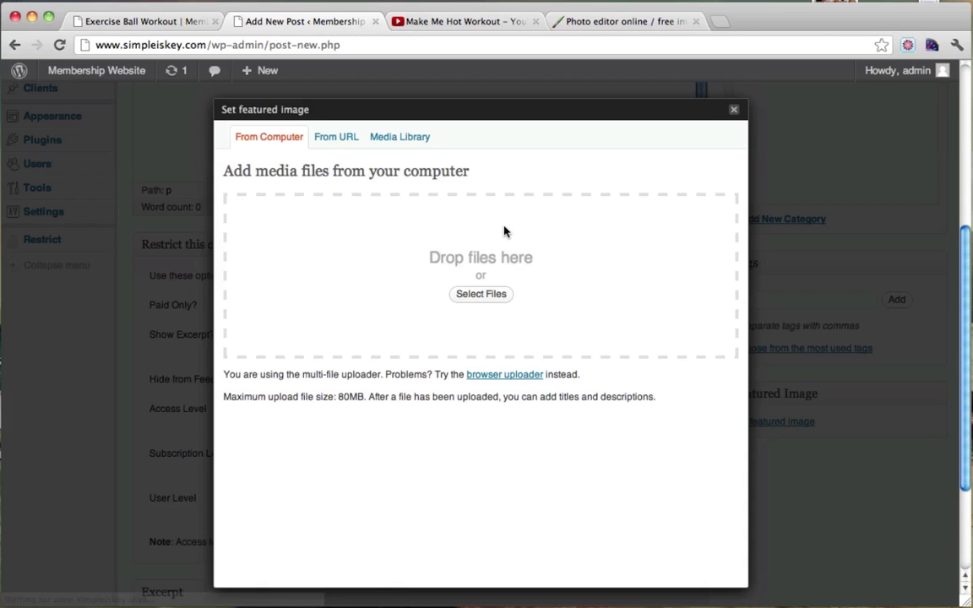
pyautogui.click(481, 295)
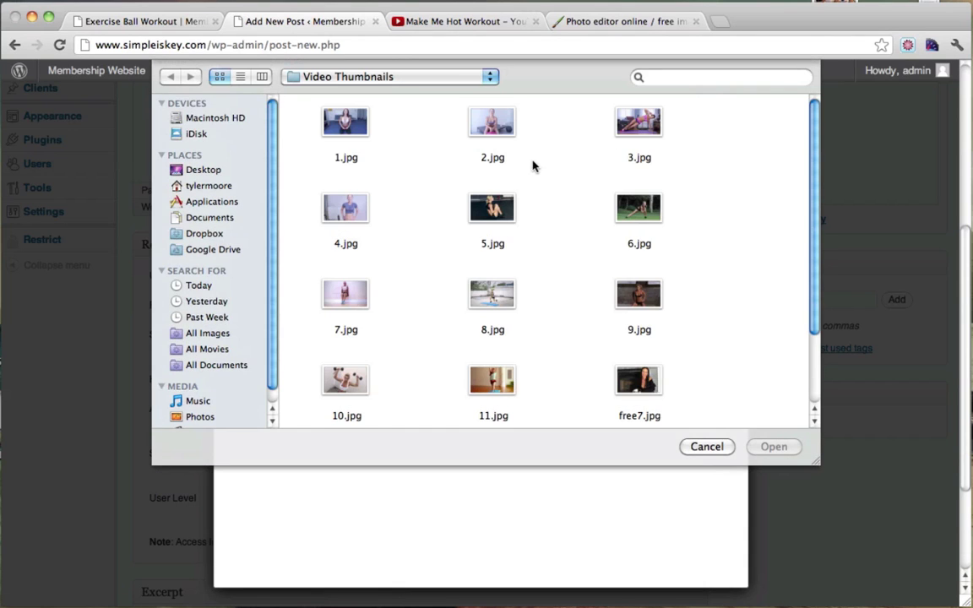
pyautogui.click(640, 122)
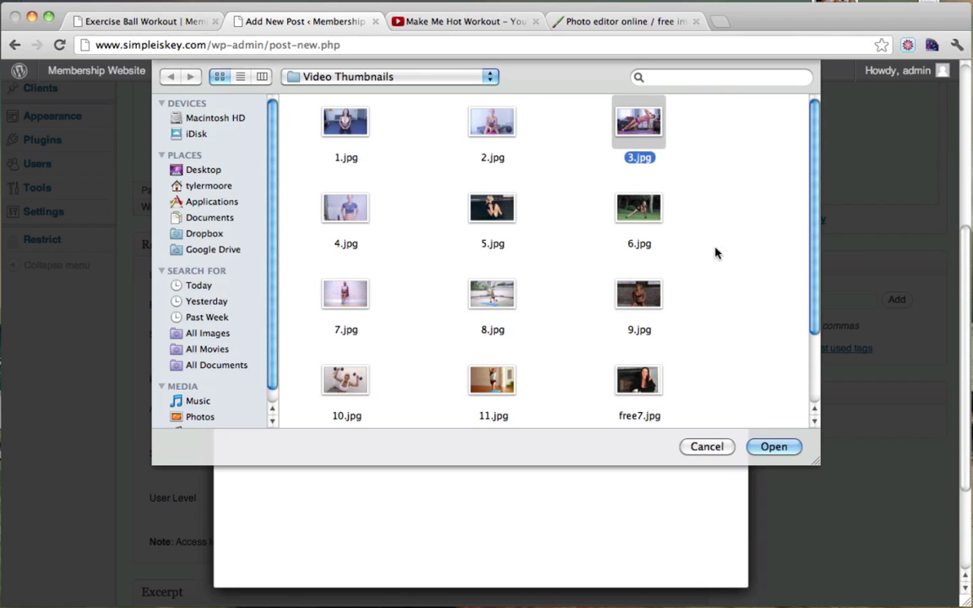
pyautogui.click(768, 446)
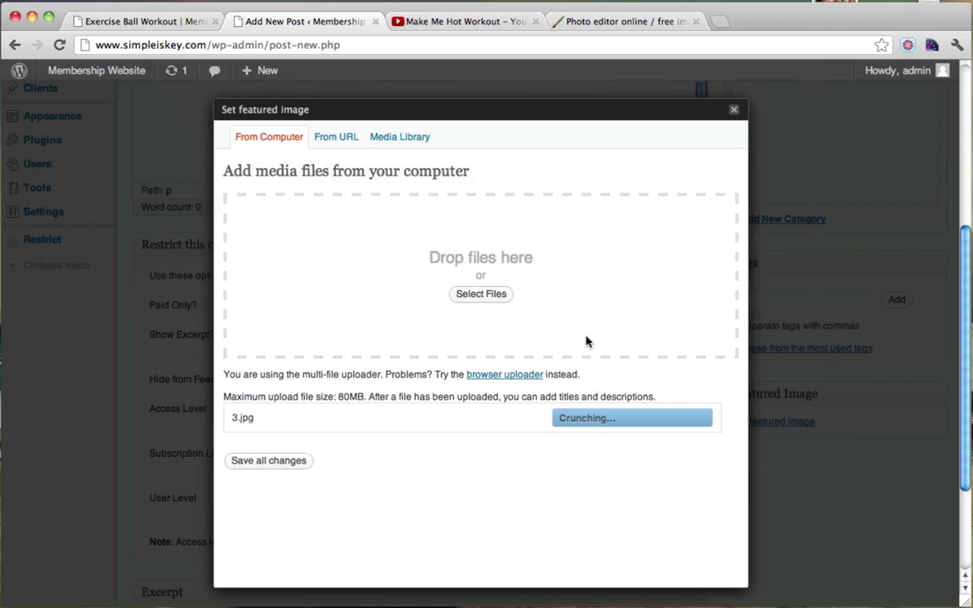
# Use 3.jpg as the featured image and publish the Quick Full Body Workout post
pyautogui.scroll(-8, 587, 340)
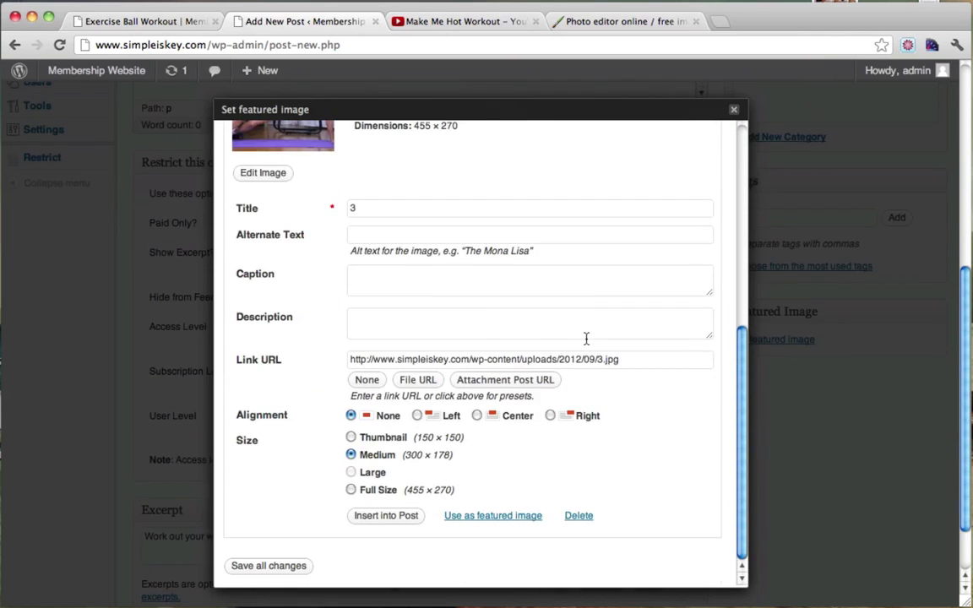
pyautogui.click(501, 519)
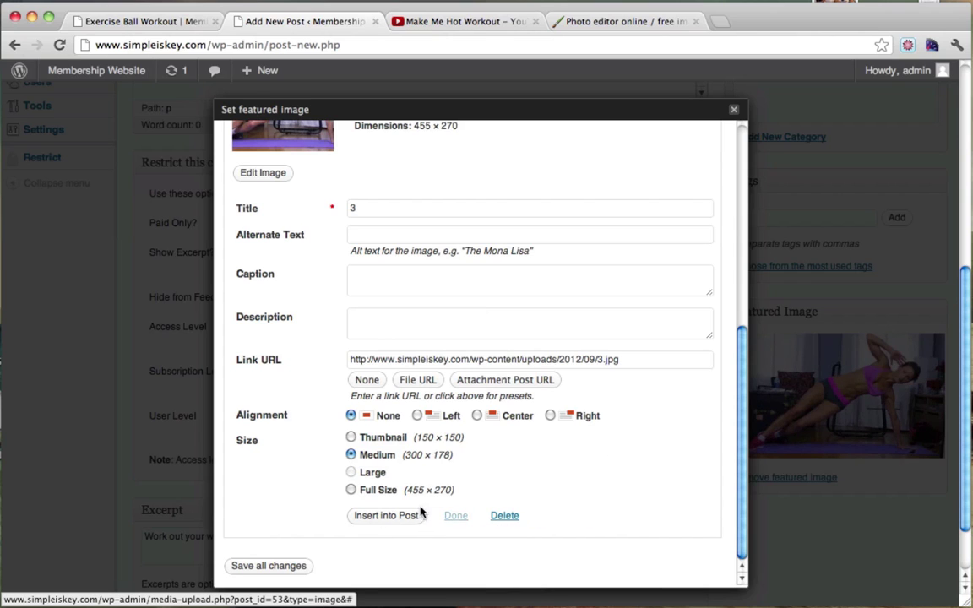
pyautogui.click(734, 111)
pyautogui.scroll(5, 718, 301)
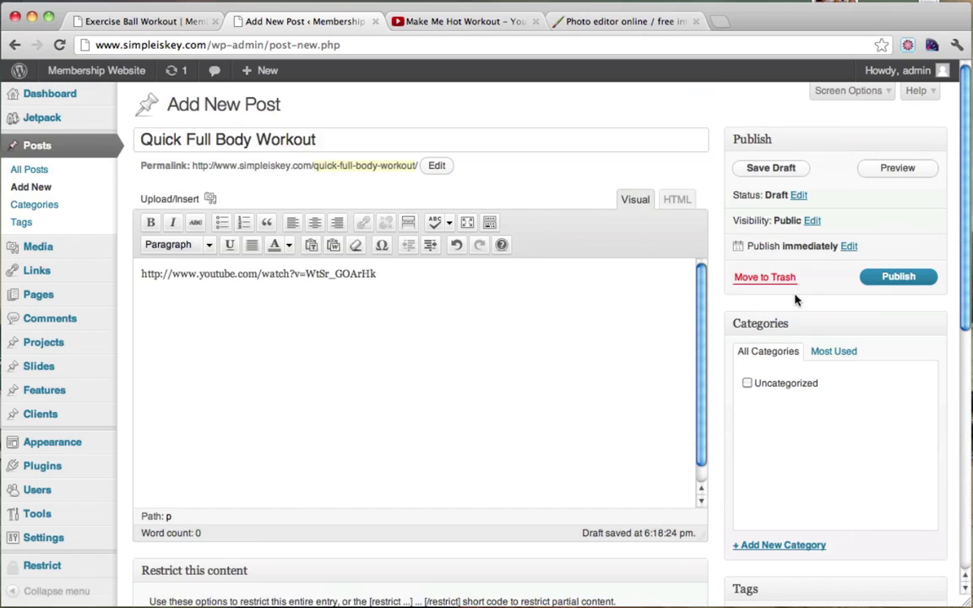
pyautogui.click(908, 283)
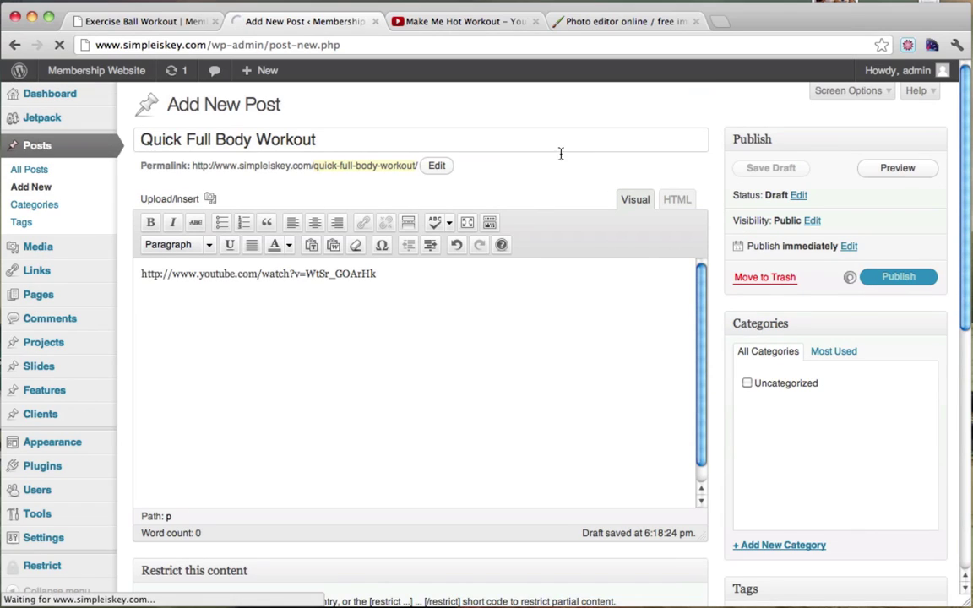
# Reload the site tab and go to the Fitness Videos page
pyautogui.click(143, 21)
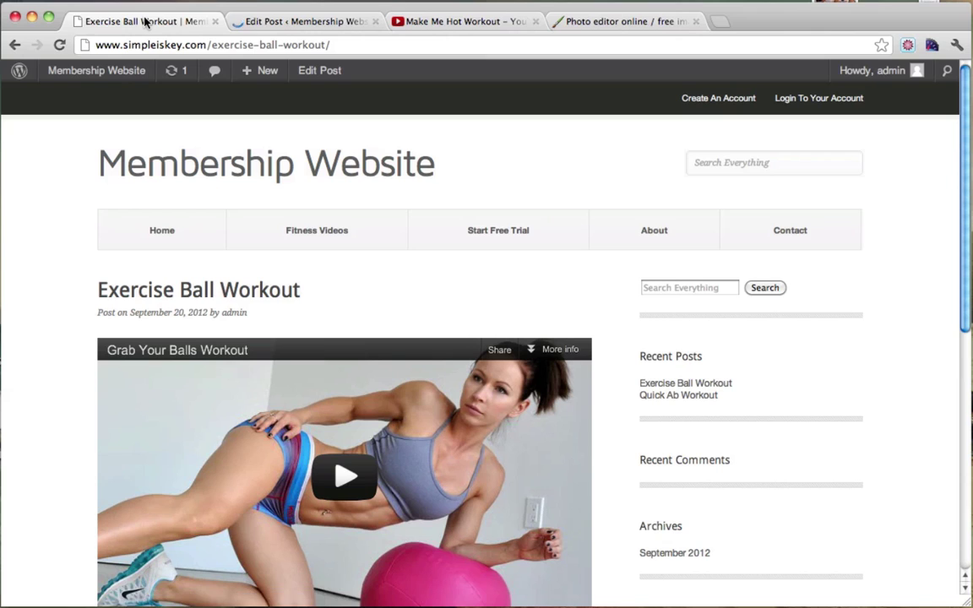
pyautogui.click(58, 44)
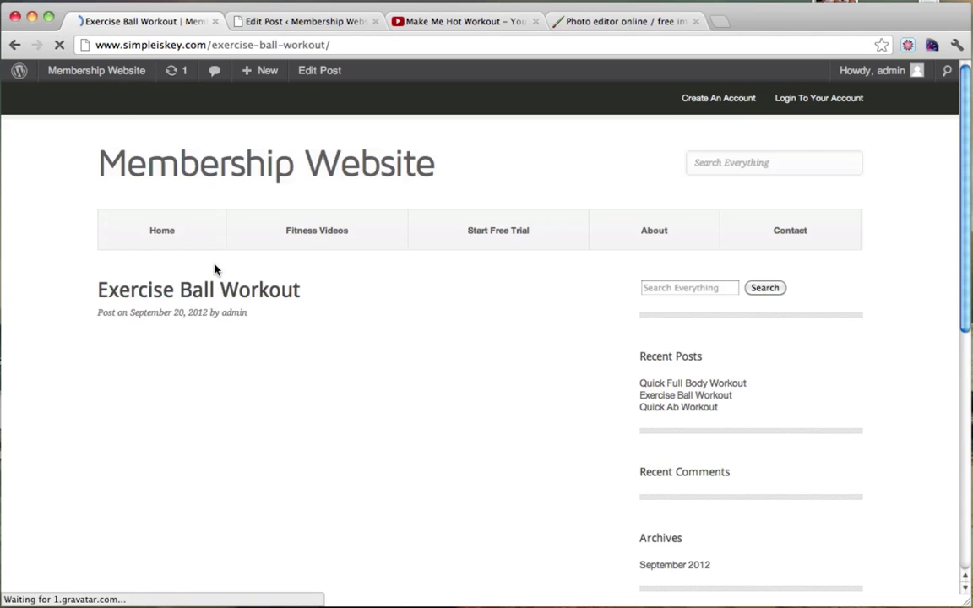
pyautogui.scroll(-2, 216, 269)
pyautogui.scroll(-2, 215, 269)
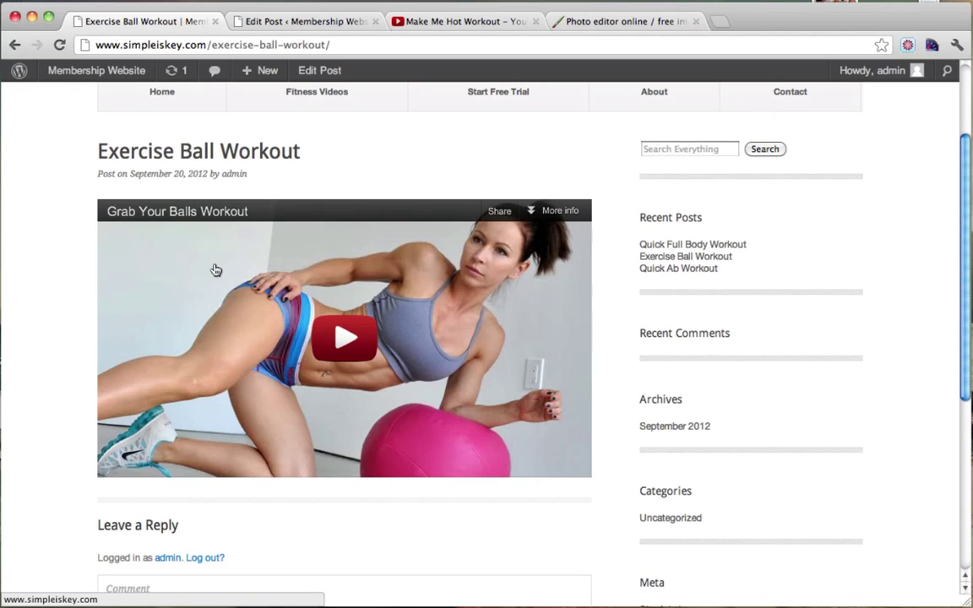
pyautogui.scroll(4, 215, 269)
pyautogui.click(315, 234)
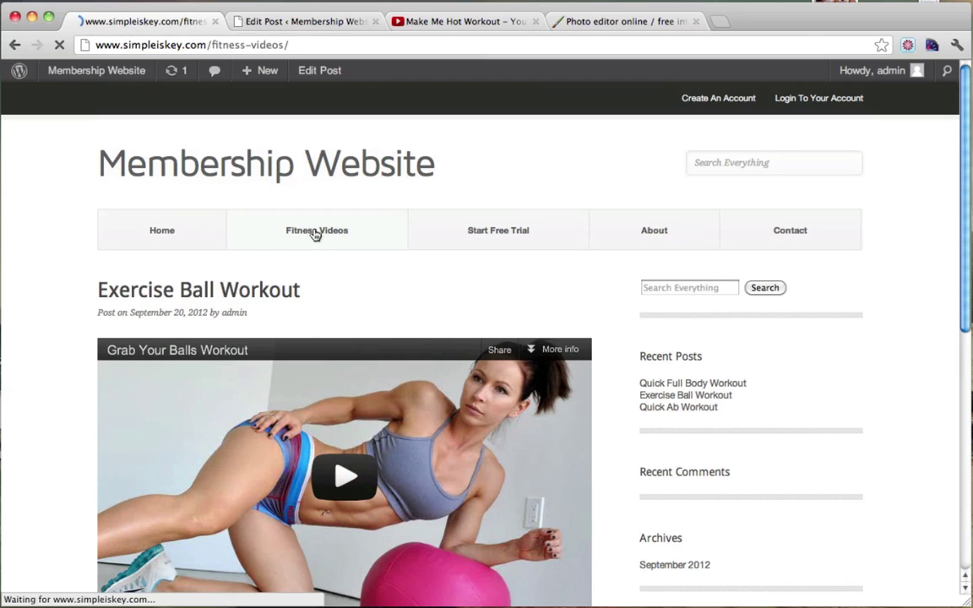
# Open the Quick Full Body Workout post from its Read More link and check the embedded video
pyautogui.scroll(-4, 338, 228)
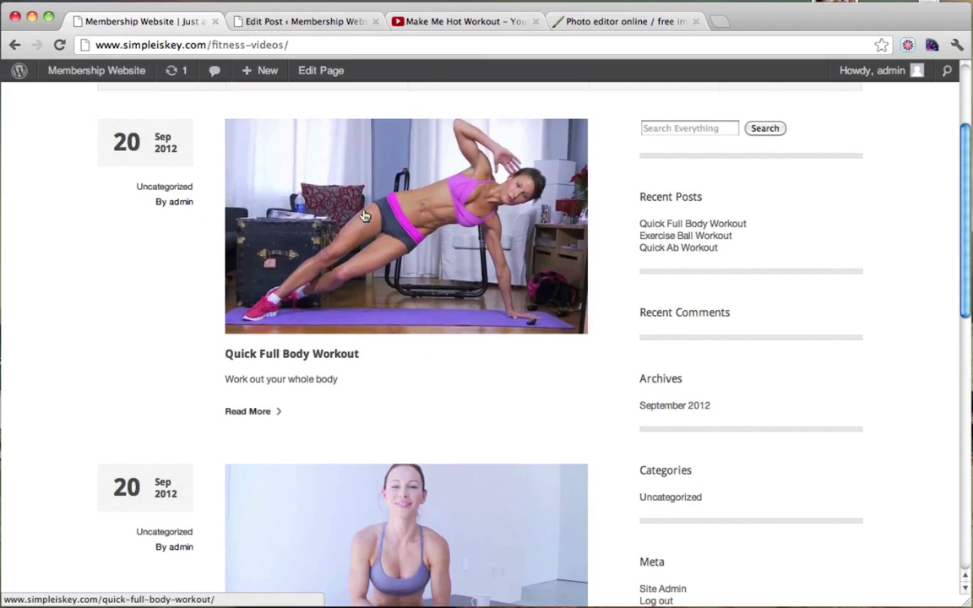
pyautogui.moveTo(241, 383); pyautogui.dragTo(355, 380)
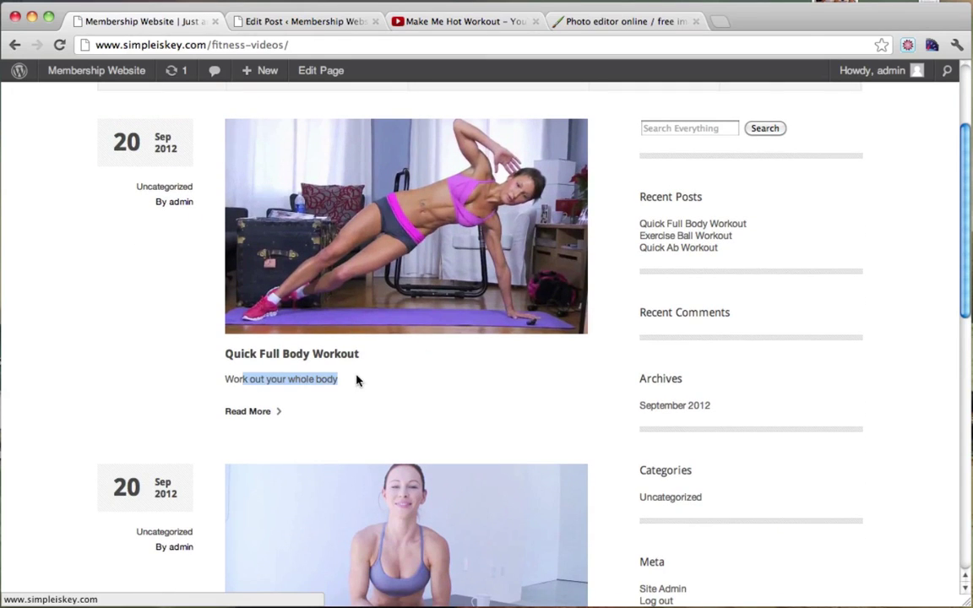
pyautogui.click(264, 416)
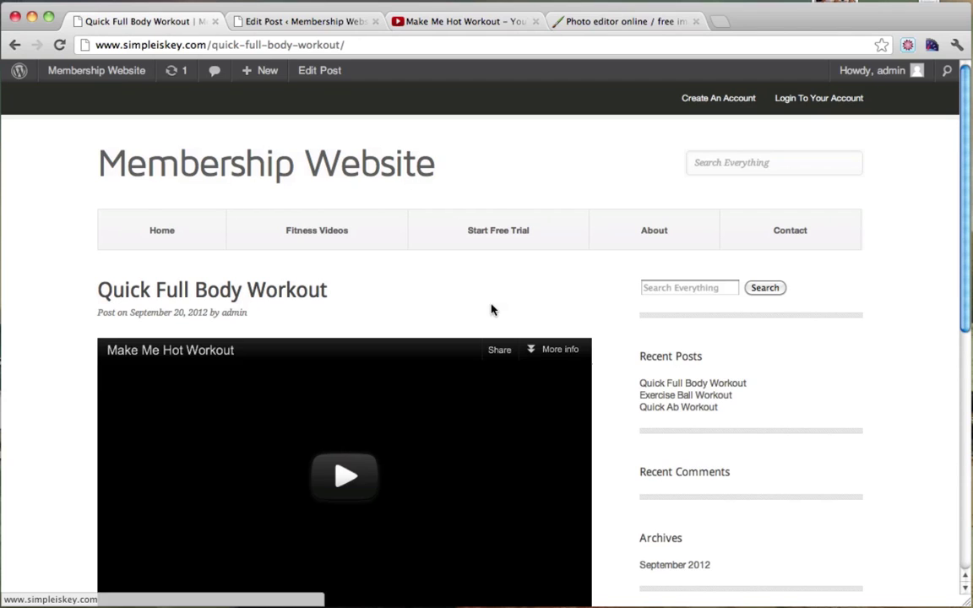
pyautogui.scroll(-2, 491, 311)
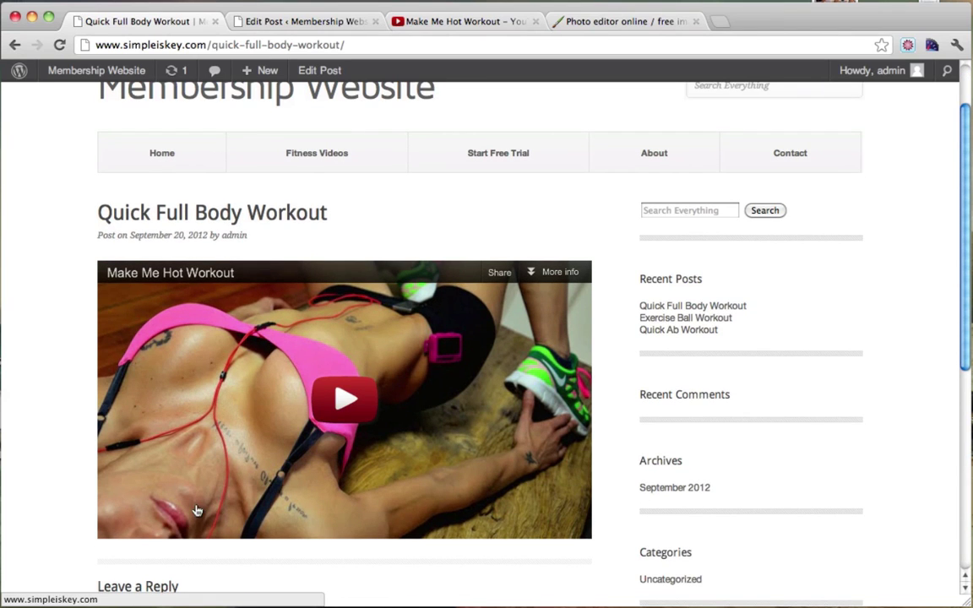
pyautogui.scroll(2, 195, 511)
pyautogui.scroll(-5, 195, 511)
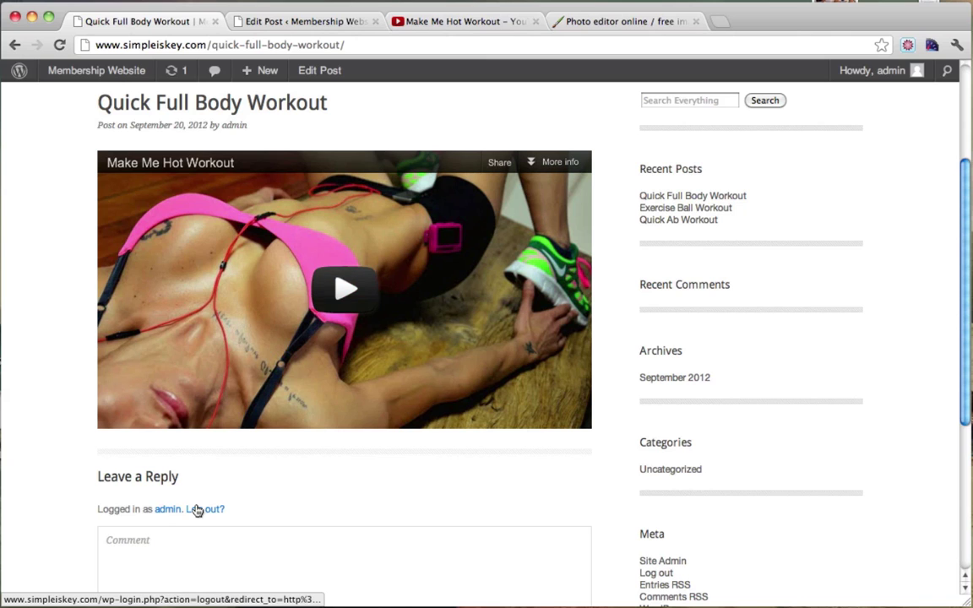
pyautogui.scroll(5, 195, 512)
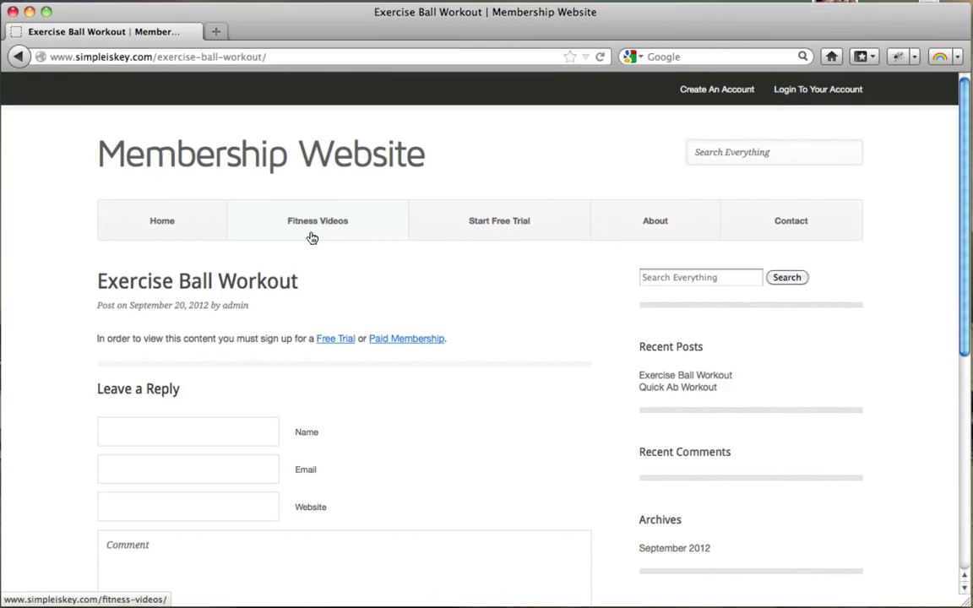
pyautogui.click(311, 239)
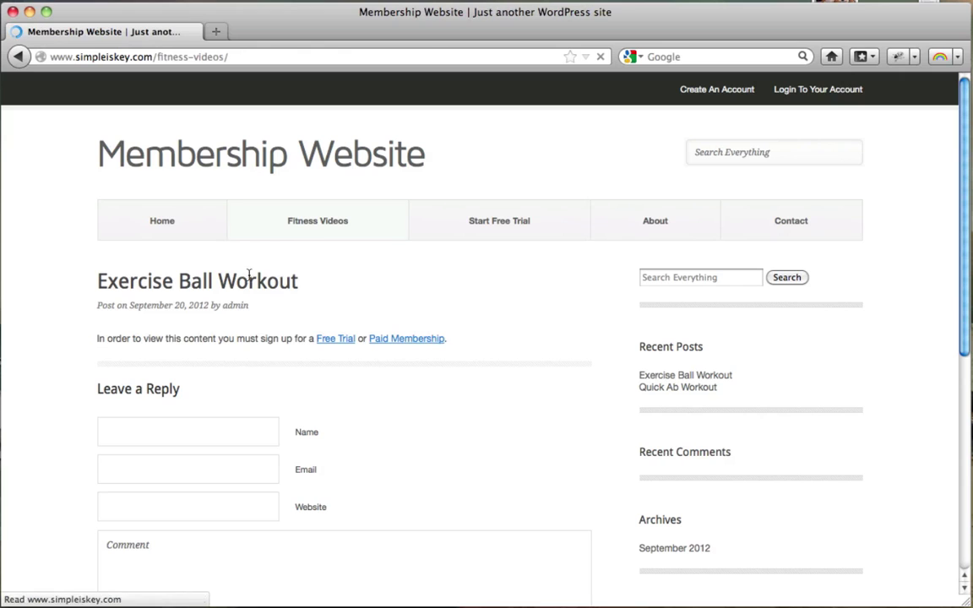
pyautogui.scroll(-3, 499, 270)
pyautogui.click(377, 267)
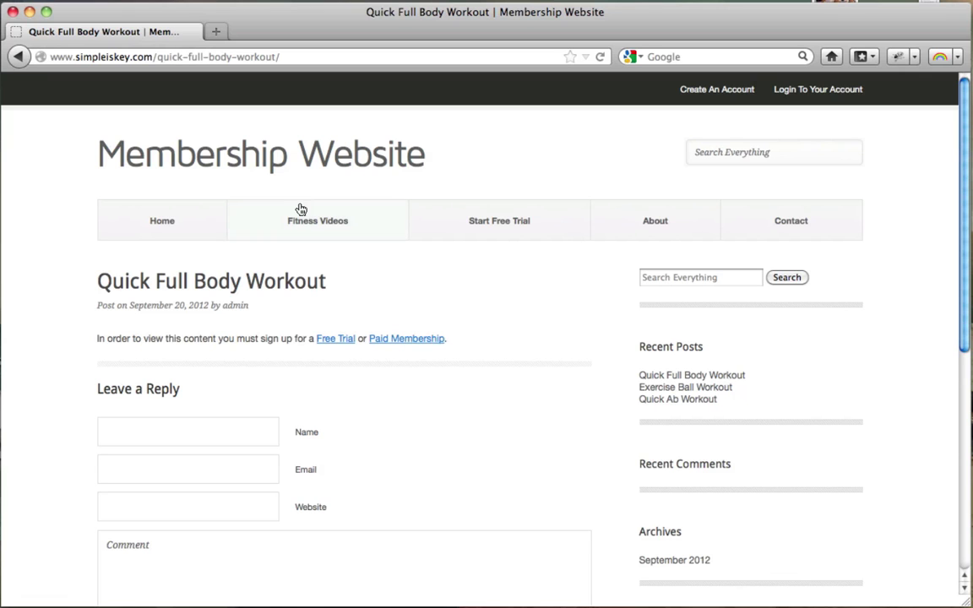
pyautogui.click(302, 231)
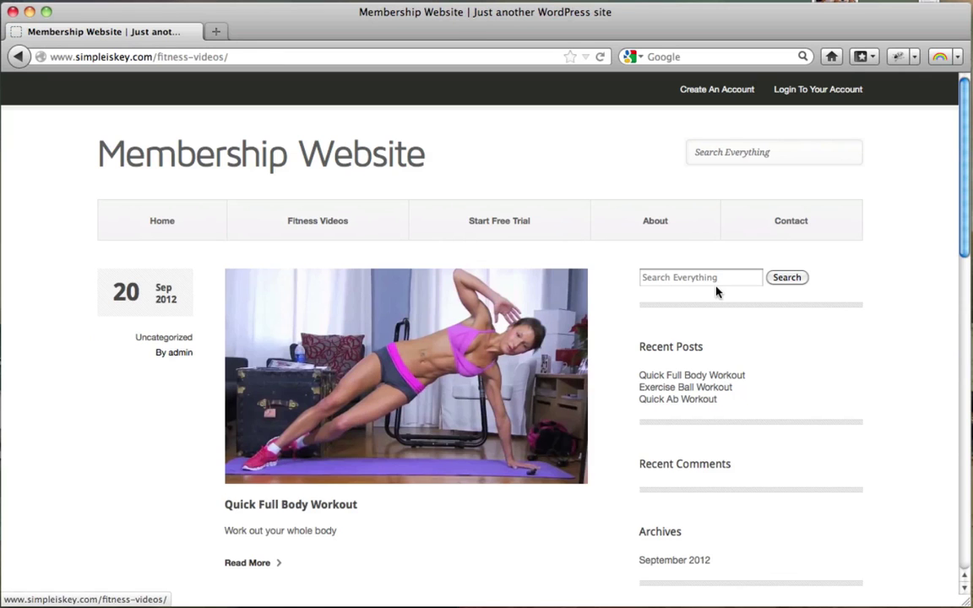
pyautogui.scroll(-10, 716, 292)
pyautogui.scroll(10, 717, 292)
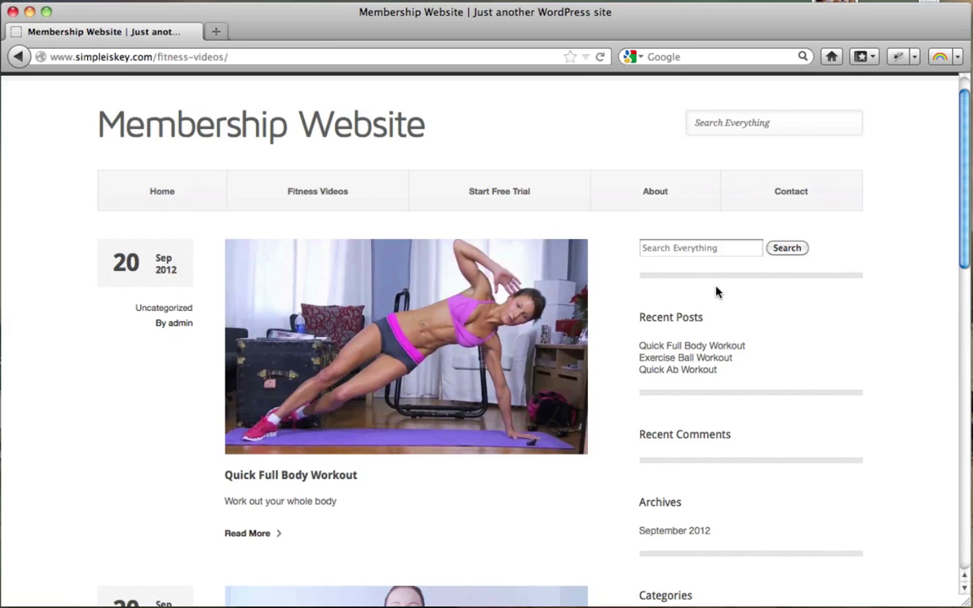
pyautogui.scroll(2, 717, 292)
pyautogui.click(164, 219)
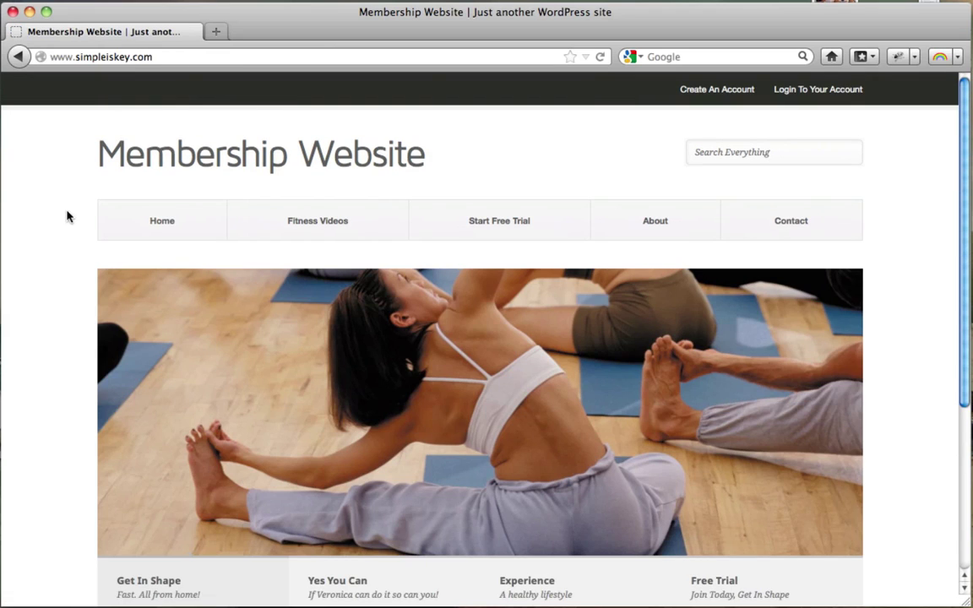
pyautogui.scroll(-5, 144, 371)
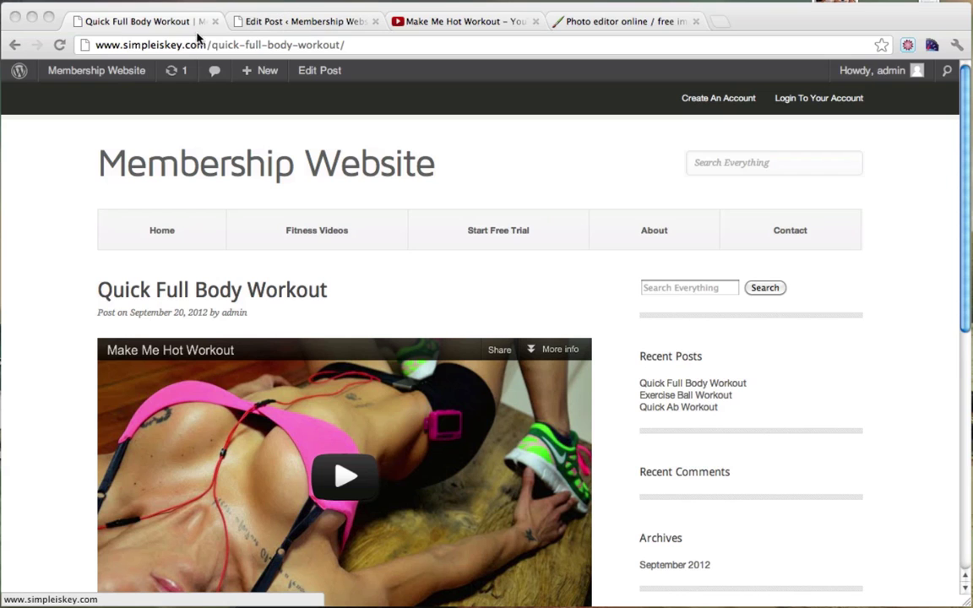
# Return to the site home page through the site title
pyautogui.click(185, 179)
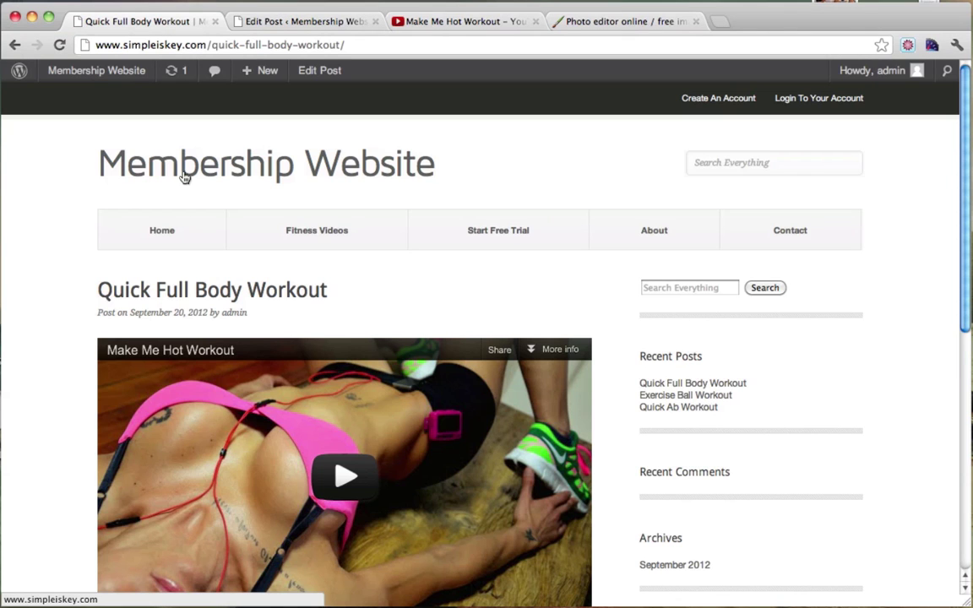
pyautogui.click(180, 174)
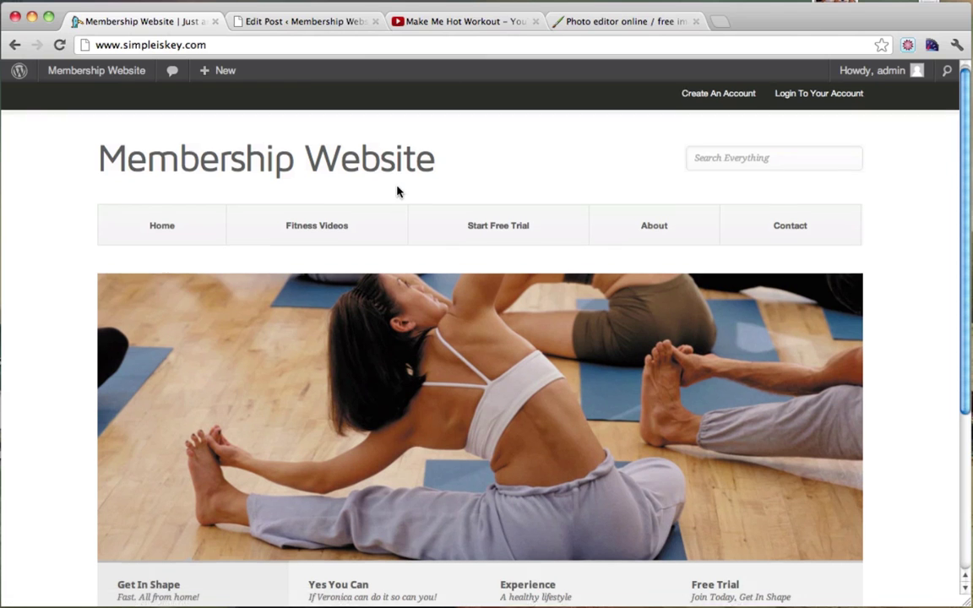
pyautogui.scroll(-5, 139, 468)
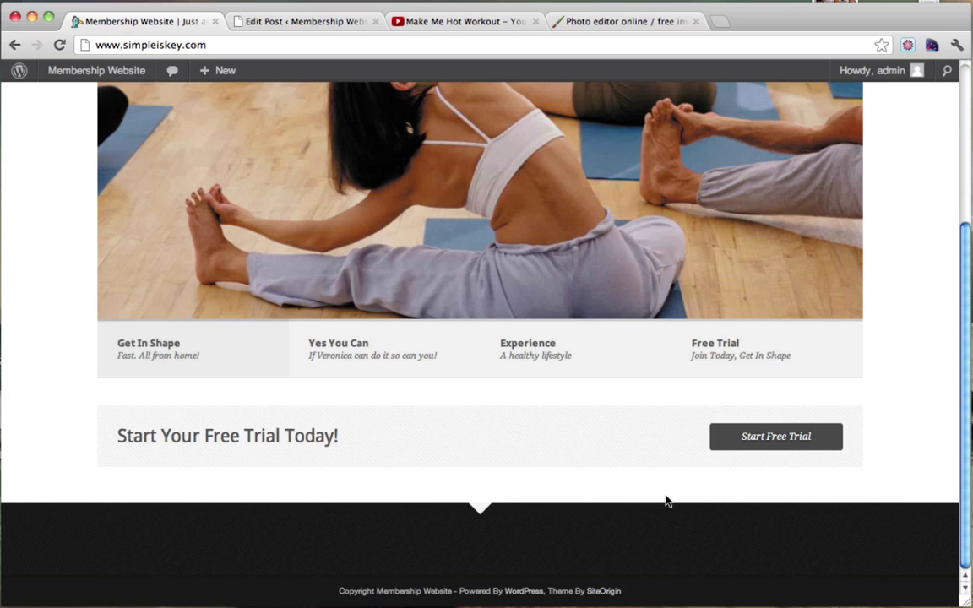
# Close the Edit Post and YouTube workout tabs, leaving the Membership Website tab showing
pyautogui.click(328, 27)
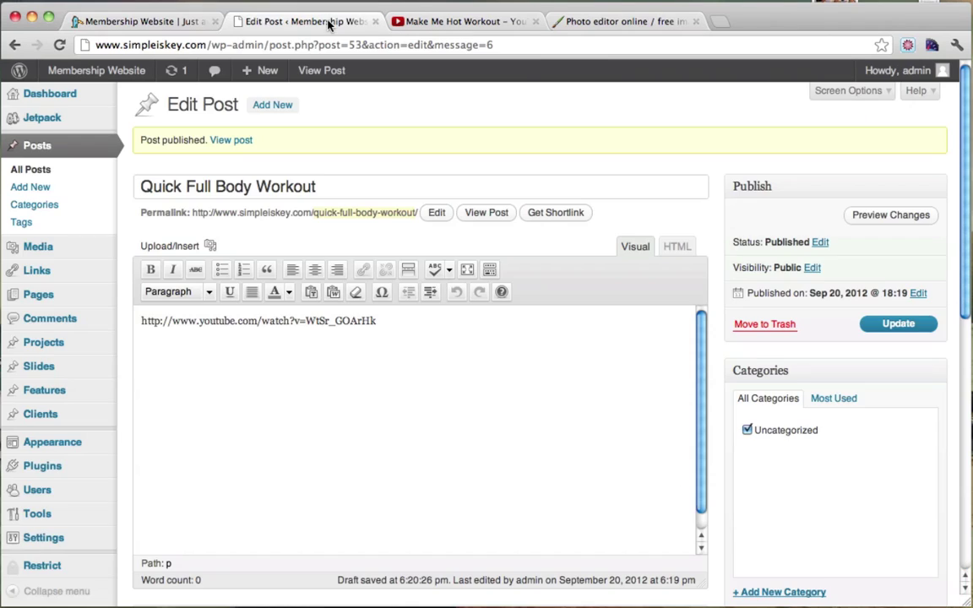
pyautogui.click(377, 25)
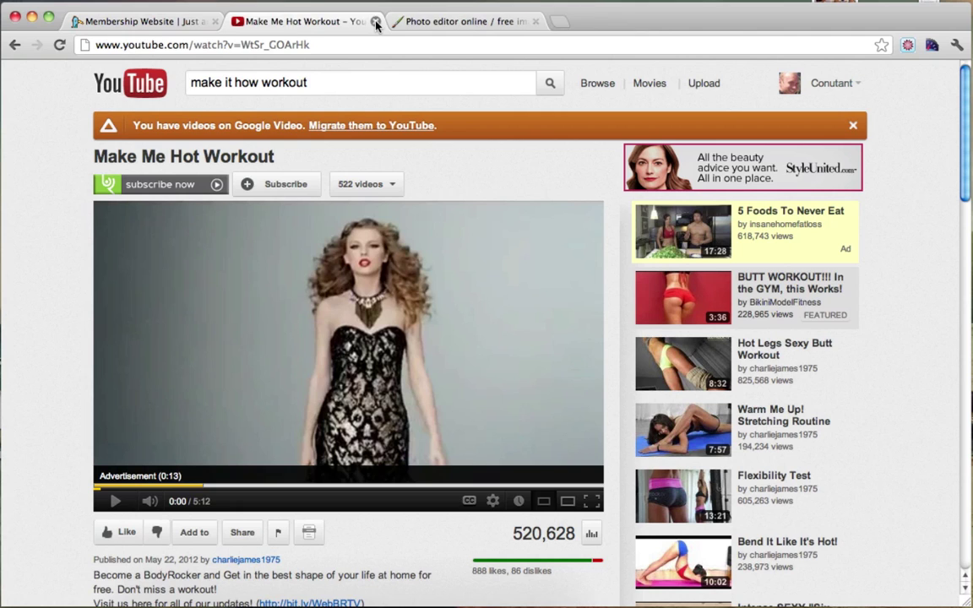
pyautogui.click(377, 25)
pyautogui.click(142, 23)
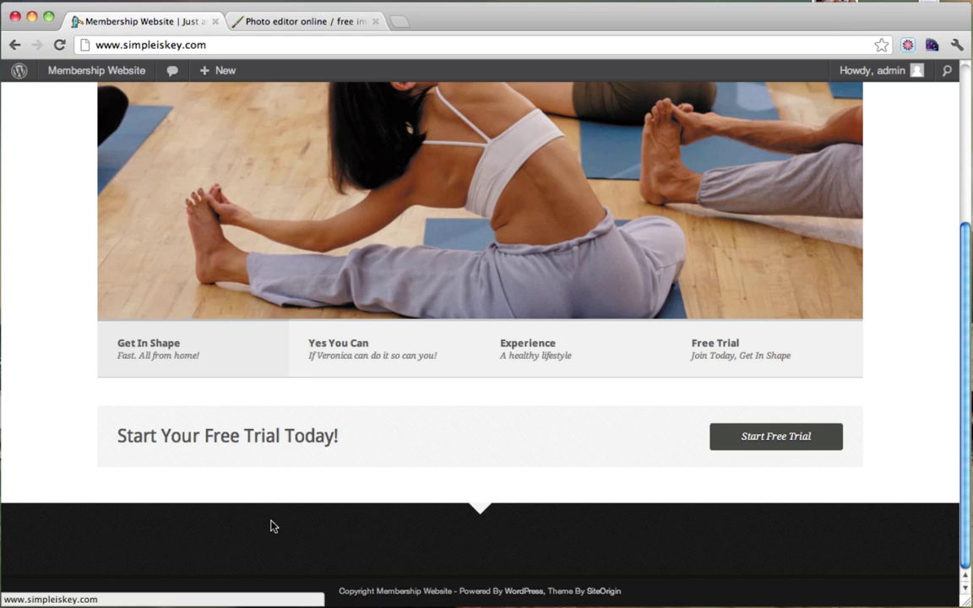
pyautogui.scroll(5, 282, 414)
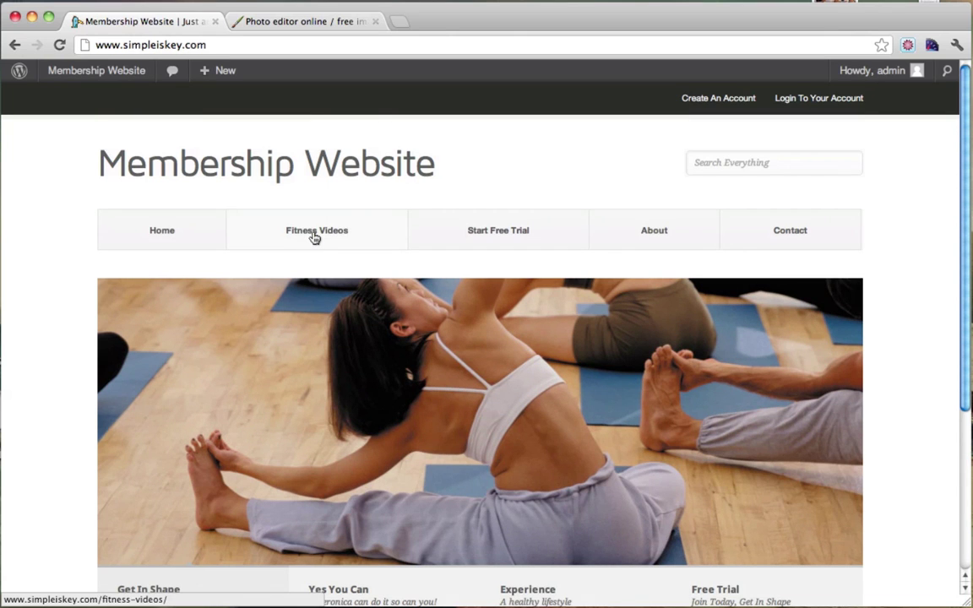
# Add a new client titled 'Image 1'
pyautogui.moveTo(91, 69)
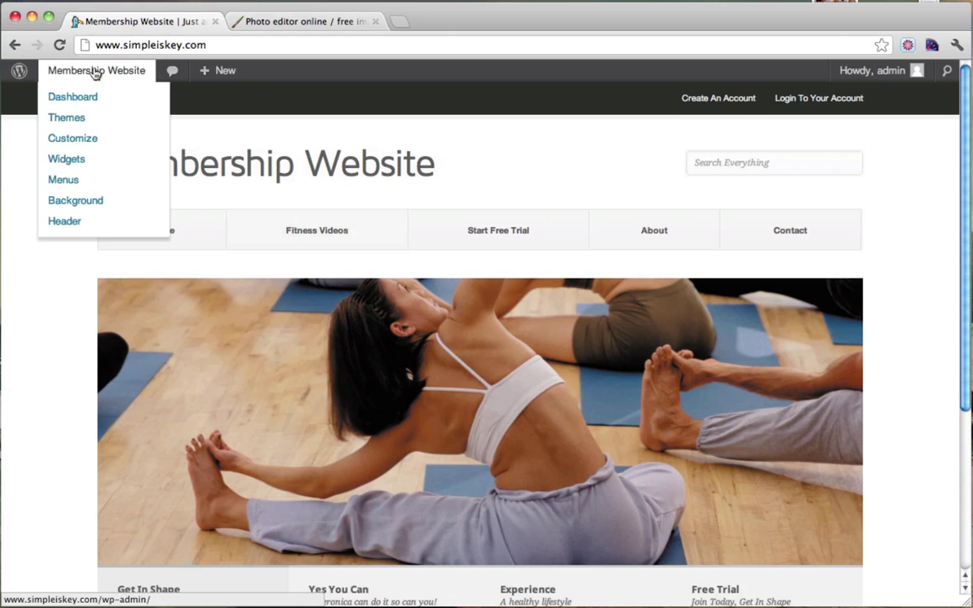
pyautogui.click(78, 99)
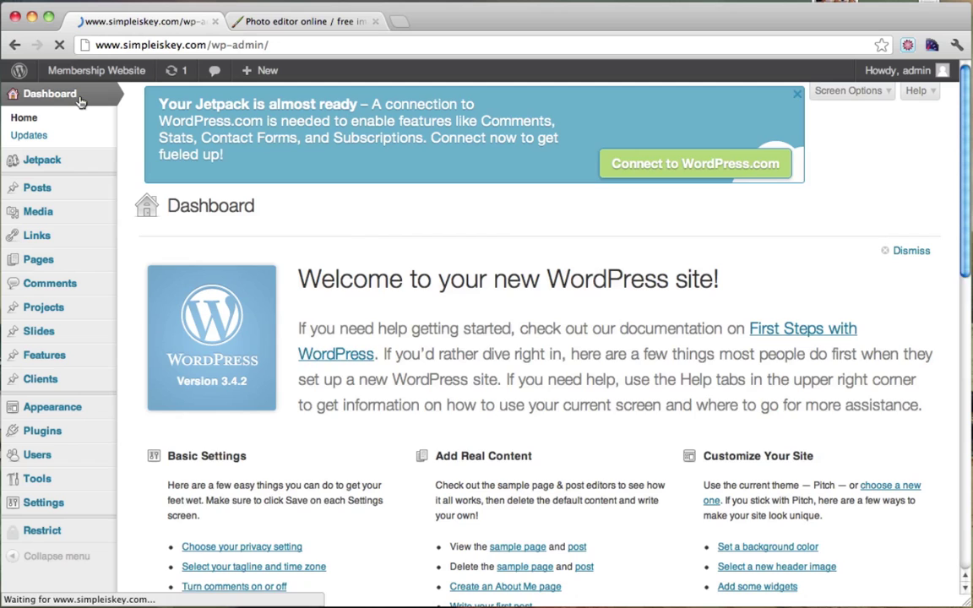
pyautogui.scroll(-2, 220, 342)
pyautogui.scroll(-1, 224, 348)
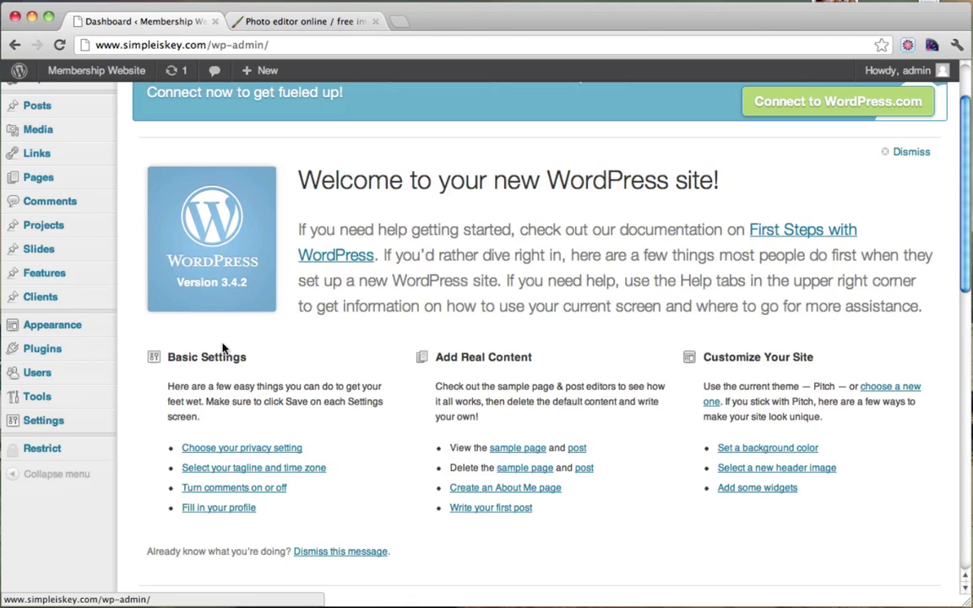
pyautogui.scroll(2, 224, 348)
pyautogui.moveTo(51, 345)
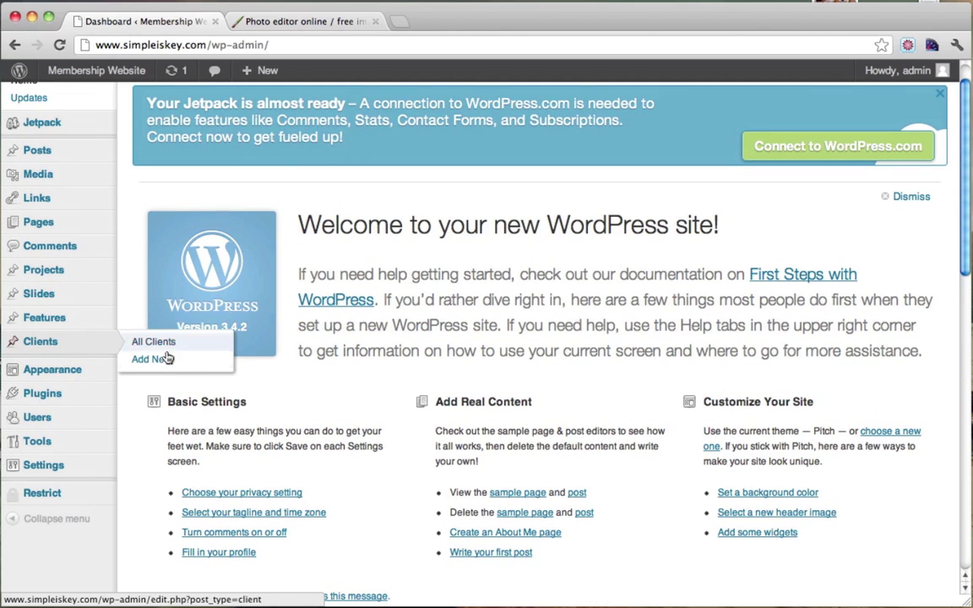
pyautogui.click(191, 364)
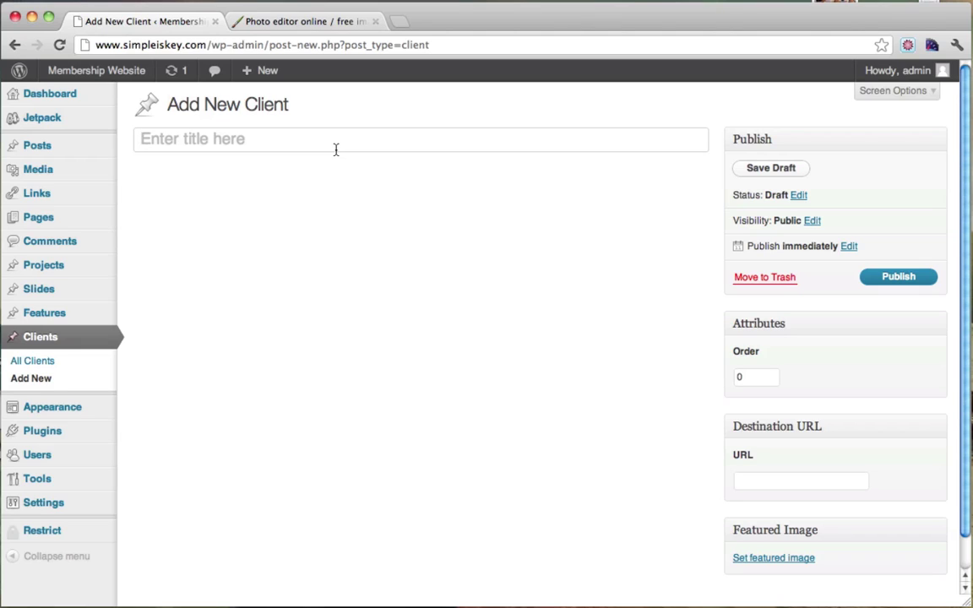
pyautogui.write('Image 1')
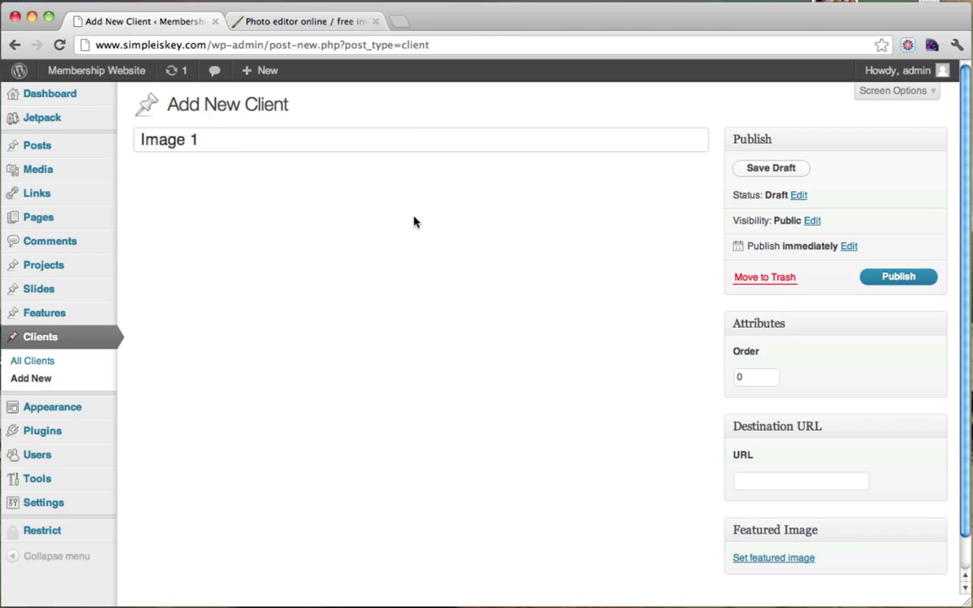
pyautogui.click(767, 484)
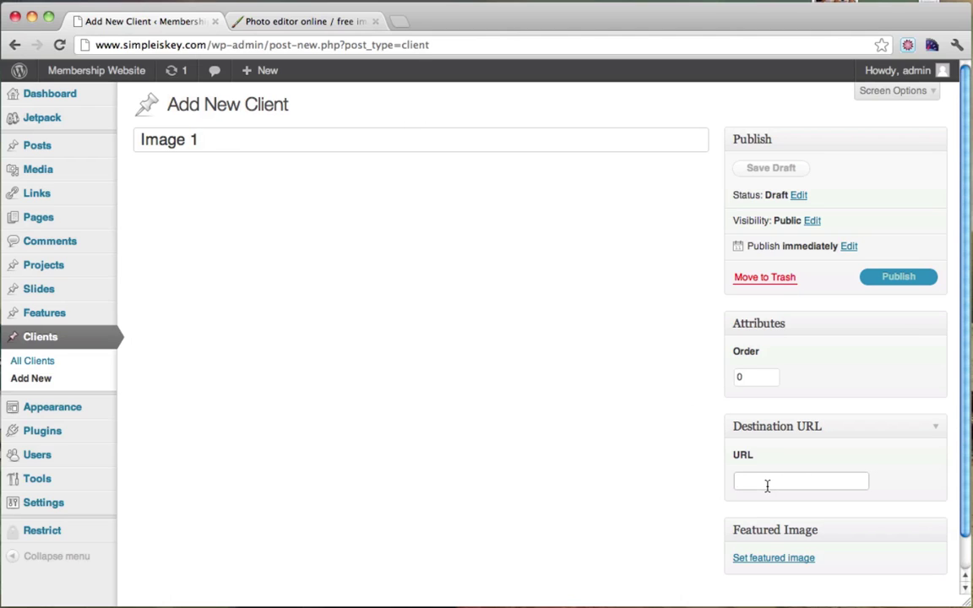
# Open the live Quick Full Body Workout post from Fitness Videos and copy its web address
pyautogui.moveTo(125, 72)
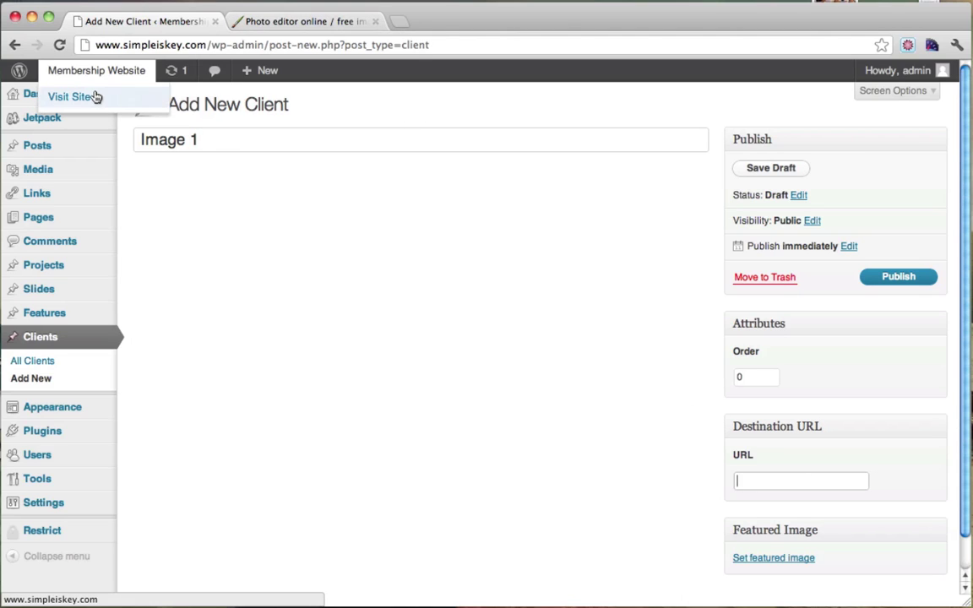
pyautogui.keyDown('super'); pyautogui.click(95, 96); pyautogui.keyUp('super')
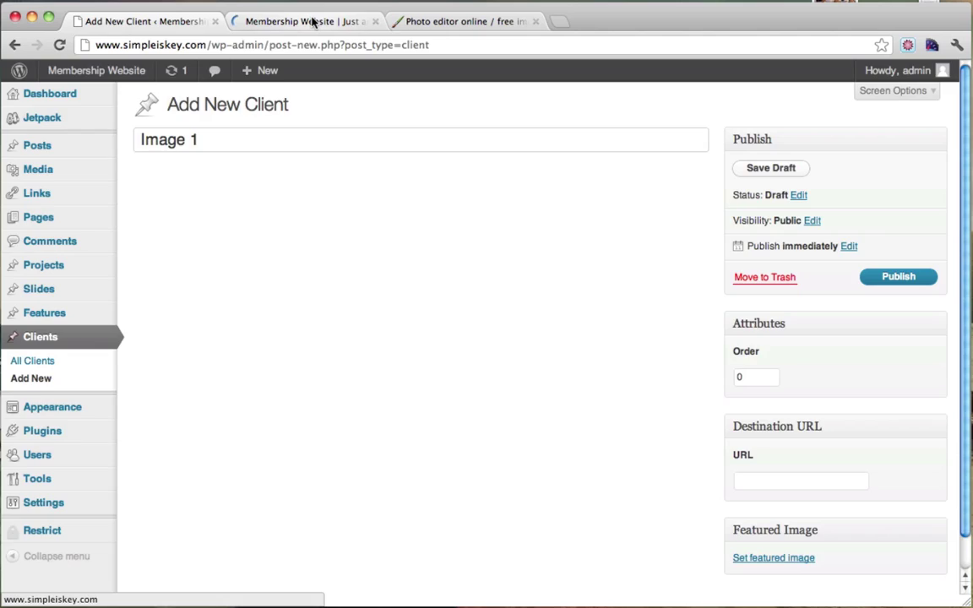
pyautogui.click(311, 21)
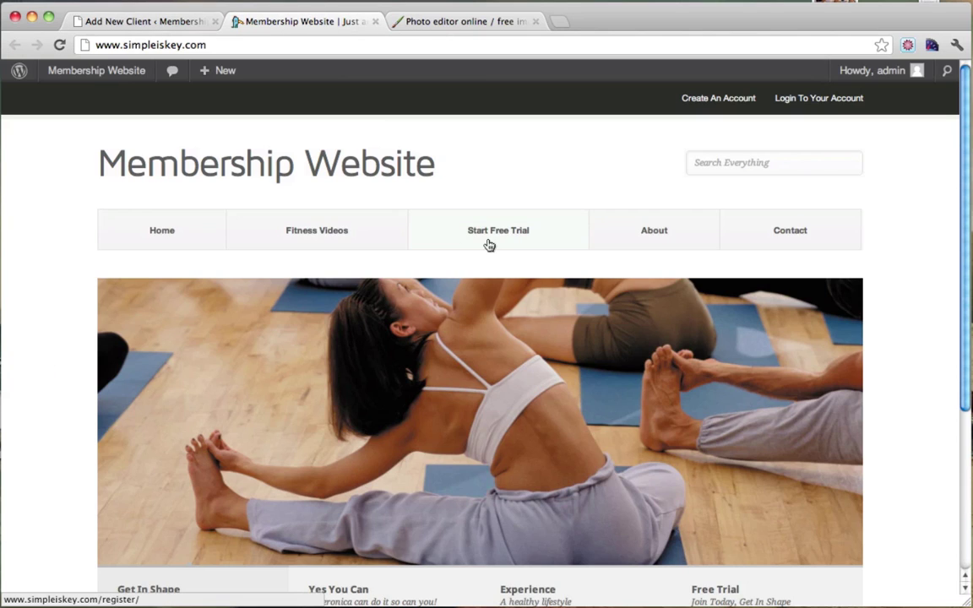
pyautogui.click(319, 234)
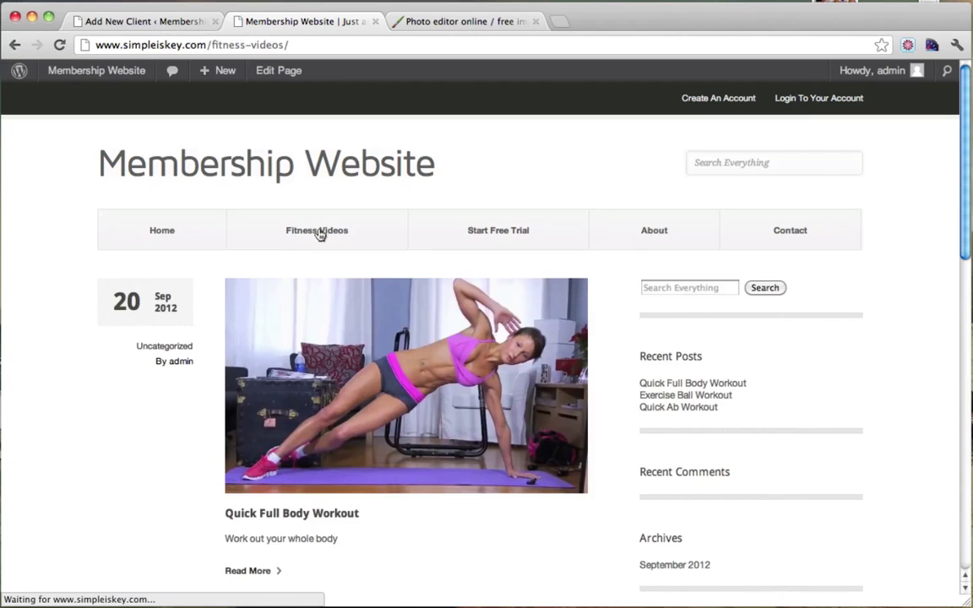
pyautogui.scroll(-3, 322, 237)
pyautogui.click(422, 276)
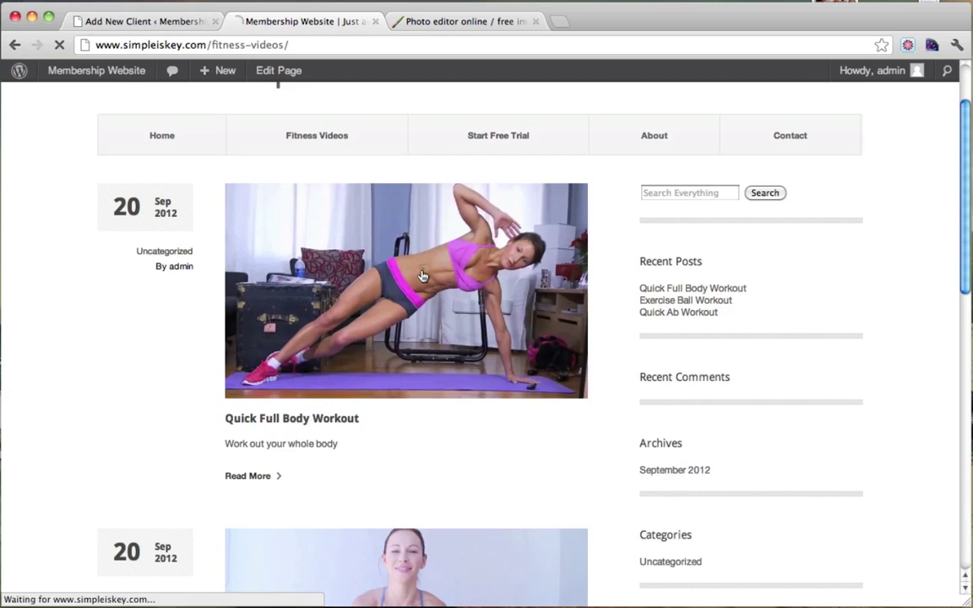
pyautogui.rightClick(257, 46)
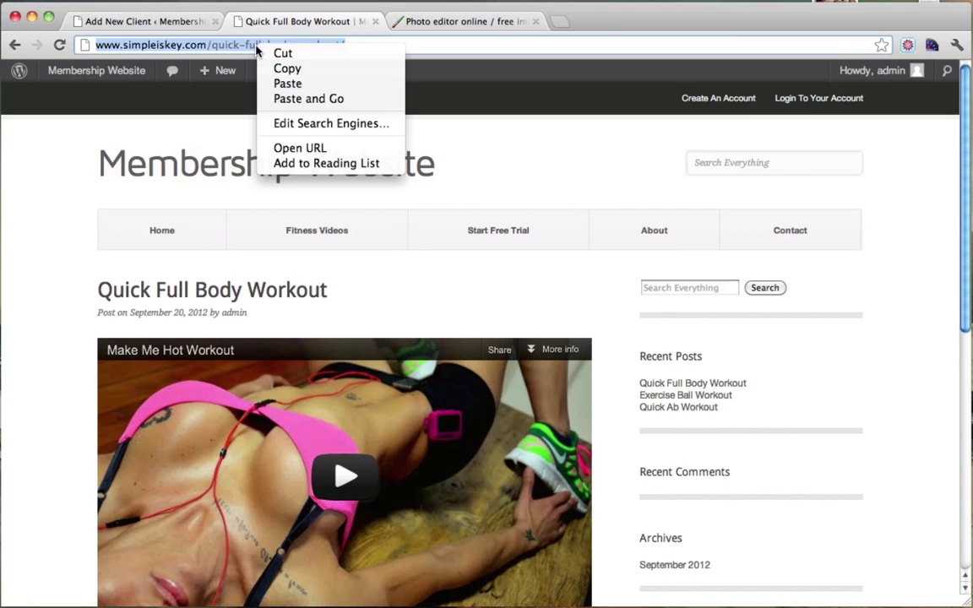
pyautogui.click(288, 69)
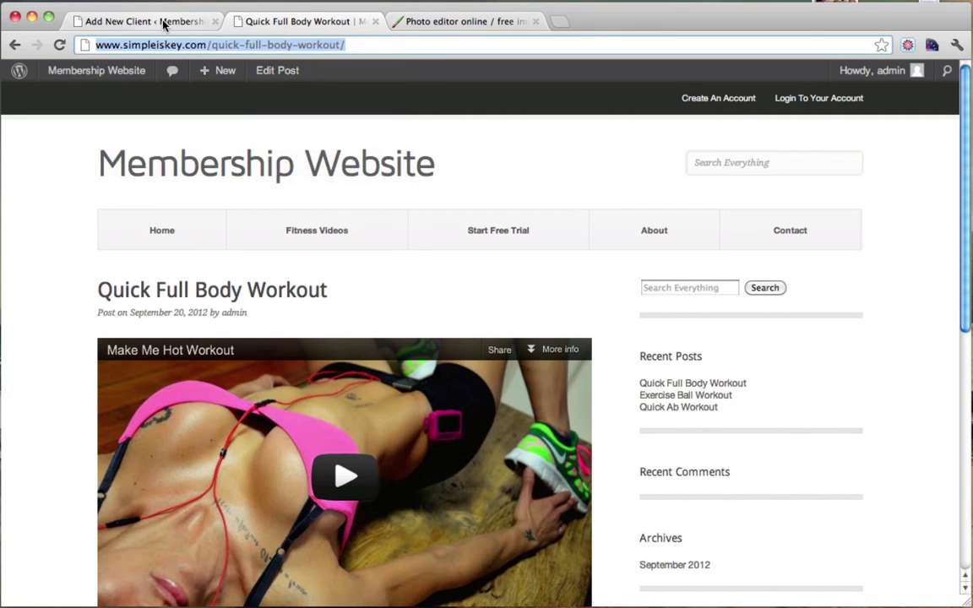
# Paste the workout post's address into the client's Destination URL field
pyautogui.click(165, 22)
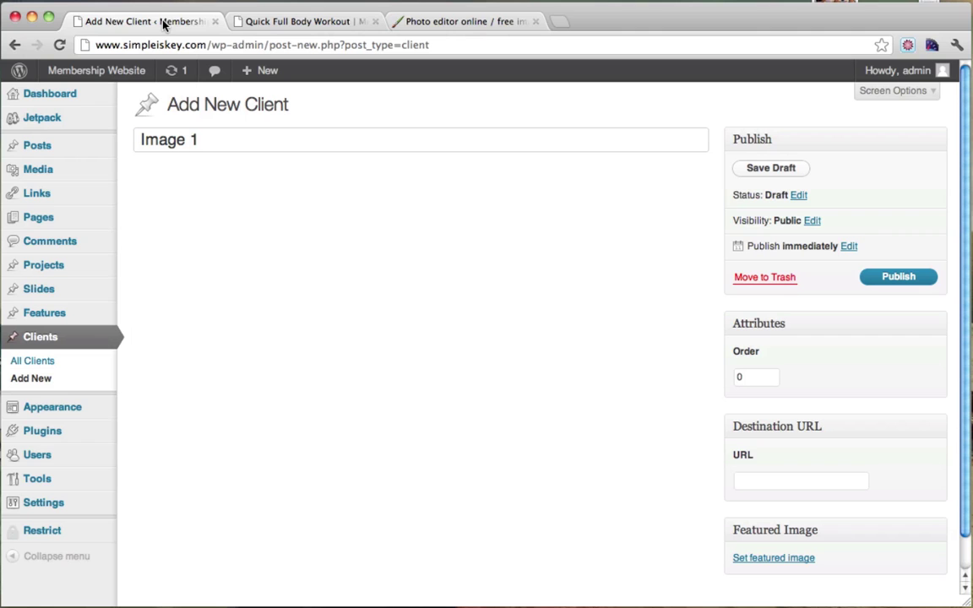
pyautogui.click(769, 482)
pyautogui.rightClick(767, 486)
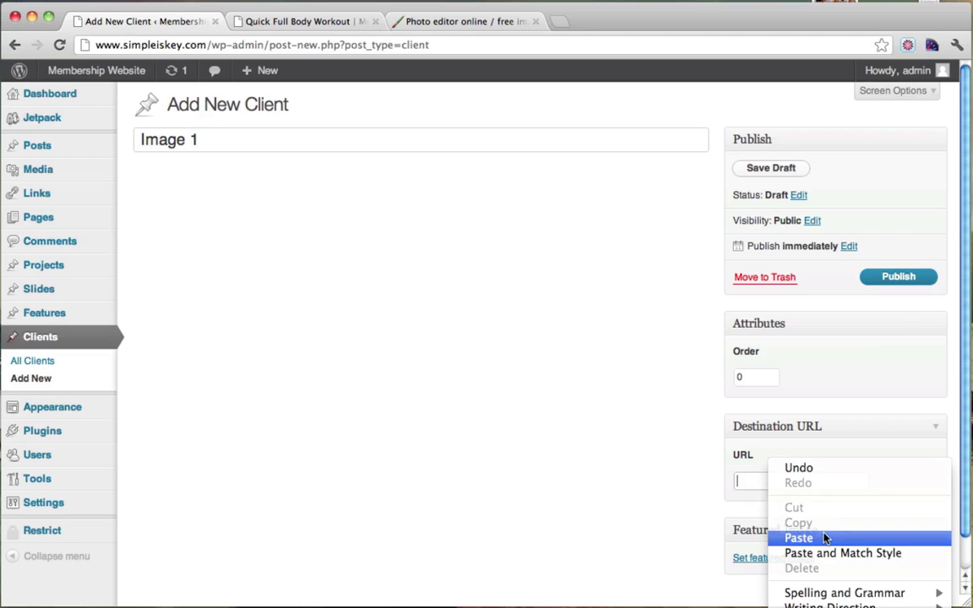
pyautogui.click(825, 537)
pyautogui.moveTo(803, 487); pyautogui.dragTo(647, 485)
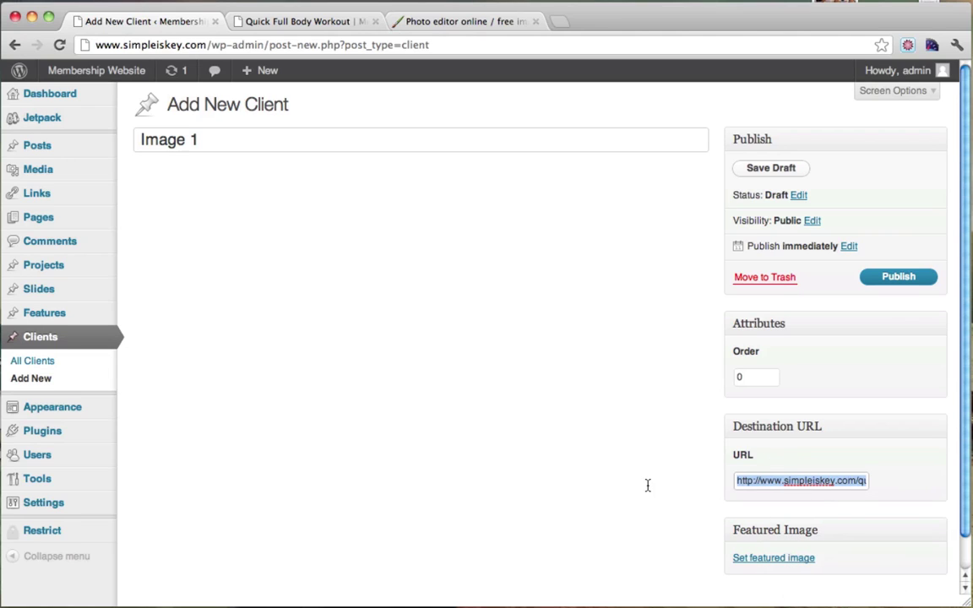
pyautogui.click(541, 457)
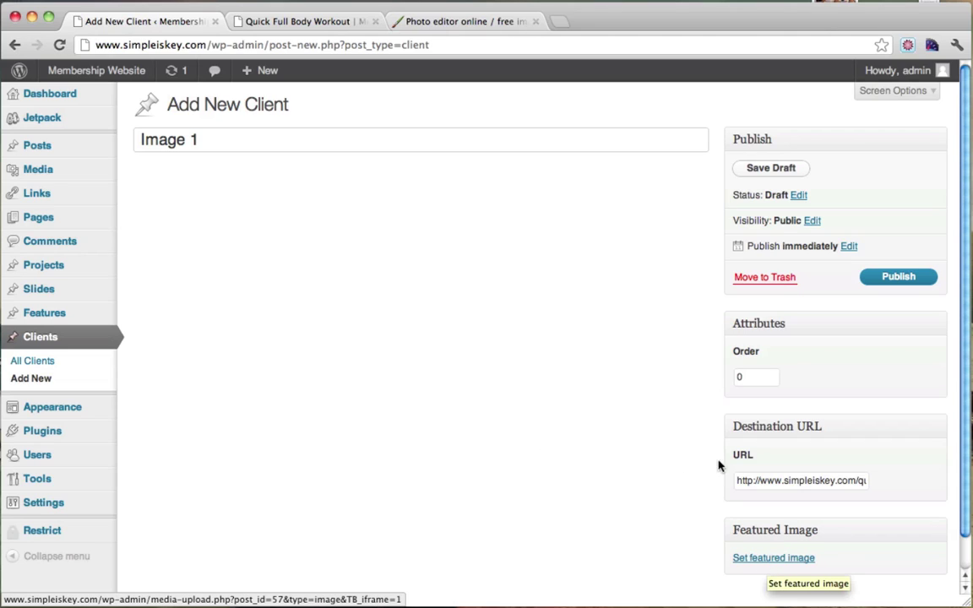
# Create a new 255x150 image in Pixlr and paste the woman's photo into it
pyautogui.click(461, 25)
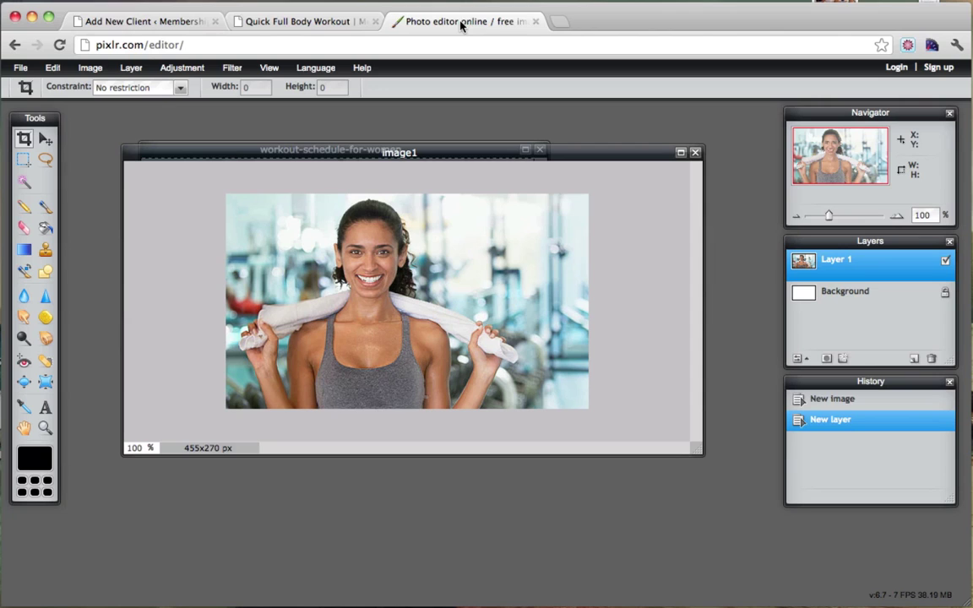
pyautogui.click(20, 68)
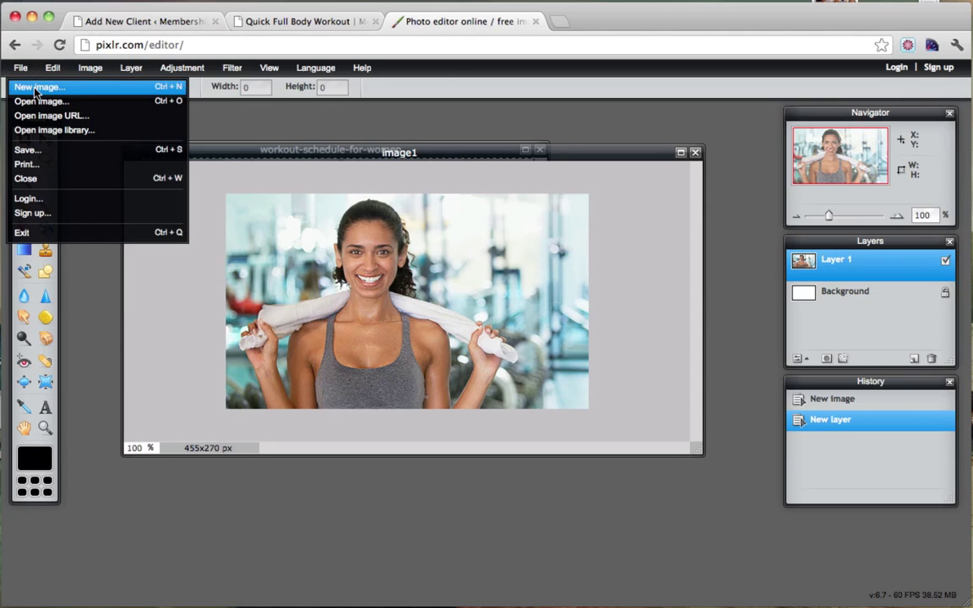
pyautogui.click(36, 87)
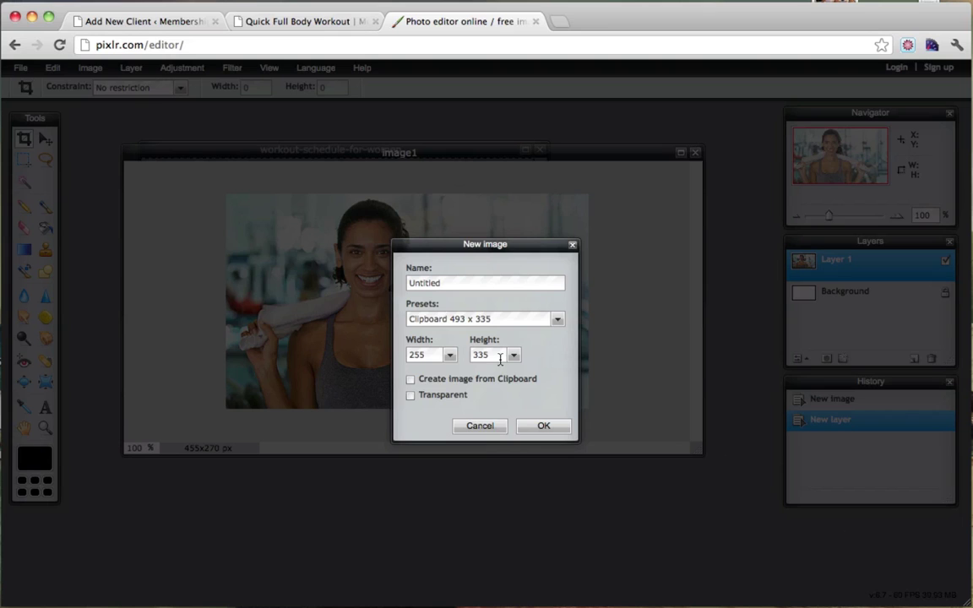
pyautogui.press('super+a')
pyautogui.click(555, 432)
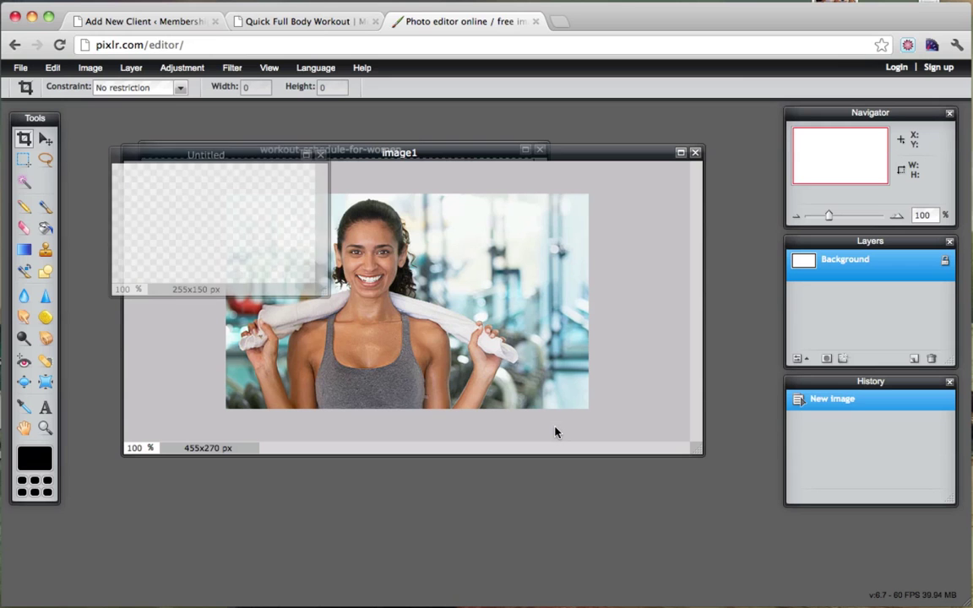
pyautogui.moveTo(266, 157); pyautogui.dragTo(332, 199)
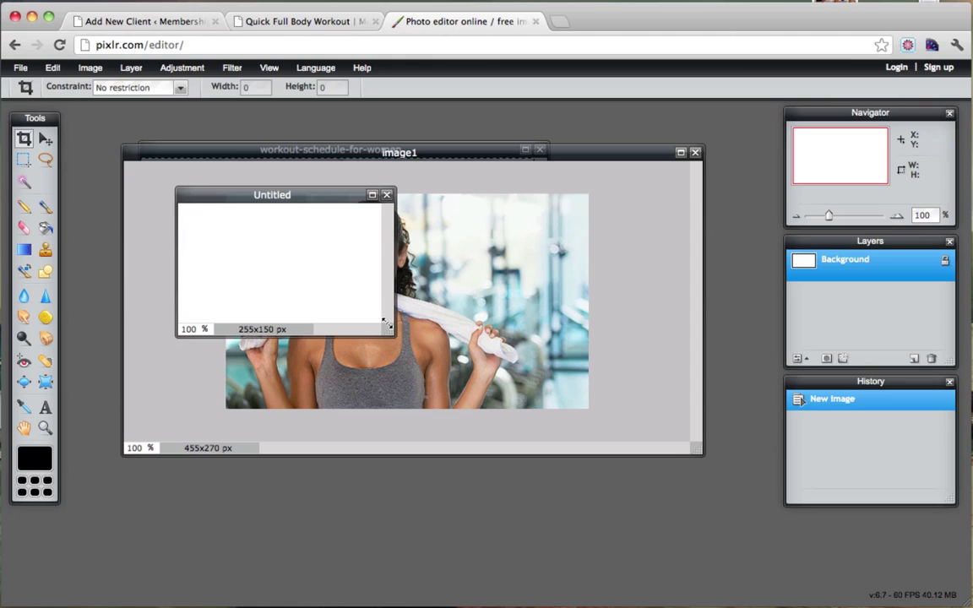
pyautogui.moveTo(385, 333); pyautogui.dragTo(504, 408)
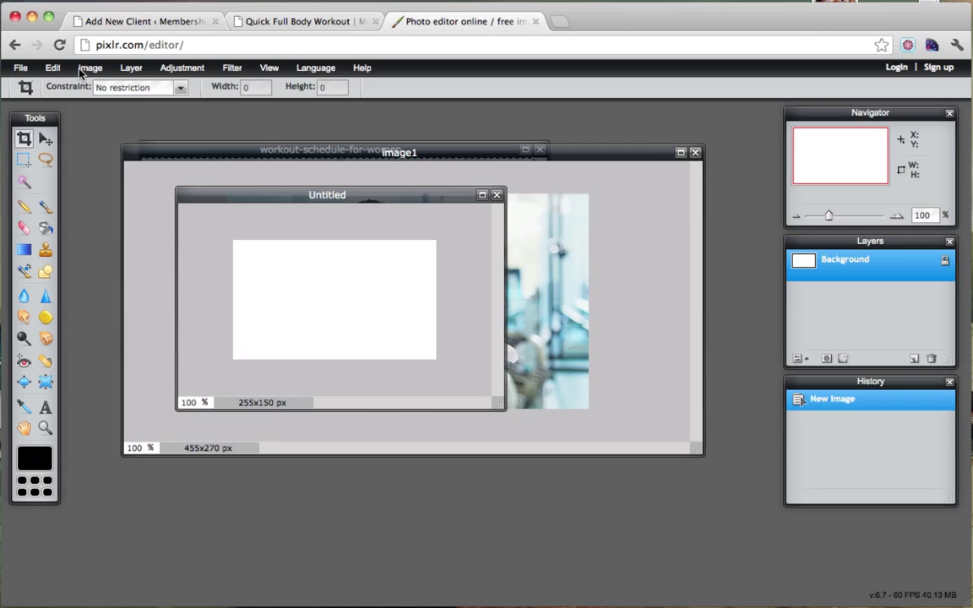
pyautogui.click(52, 67)
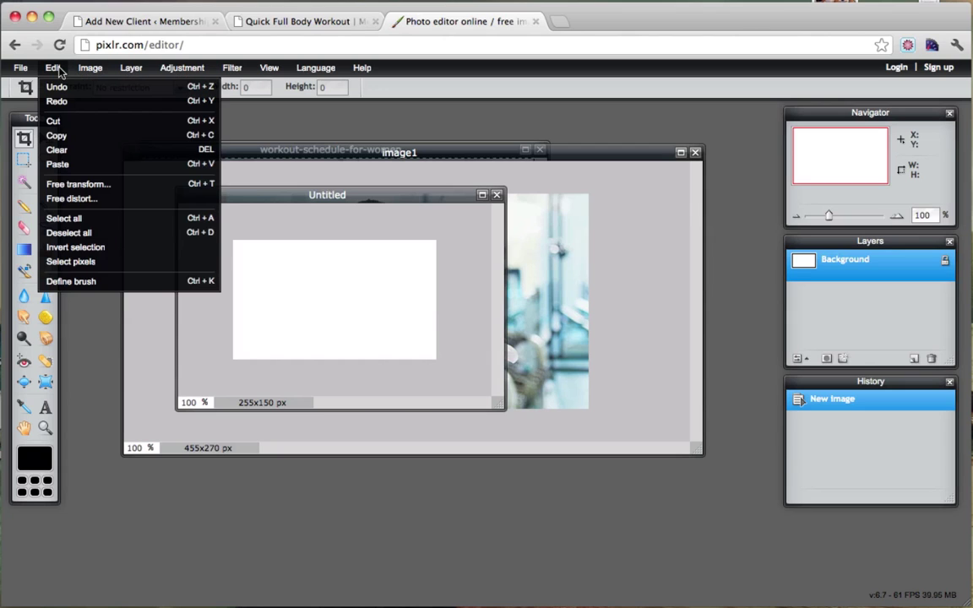
pyautogui.click(82, 164)
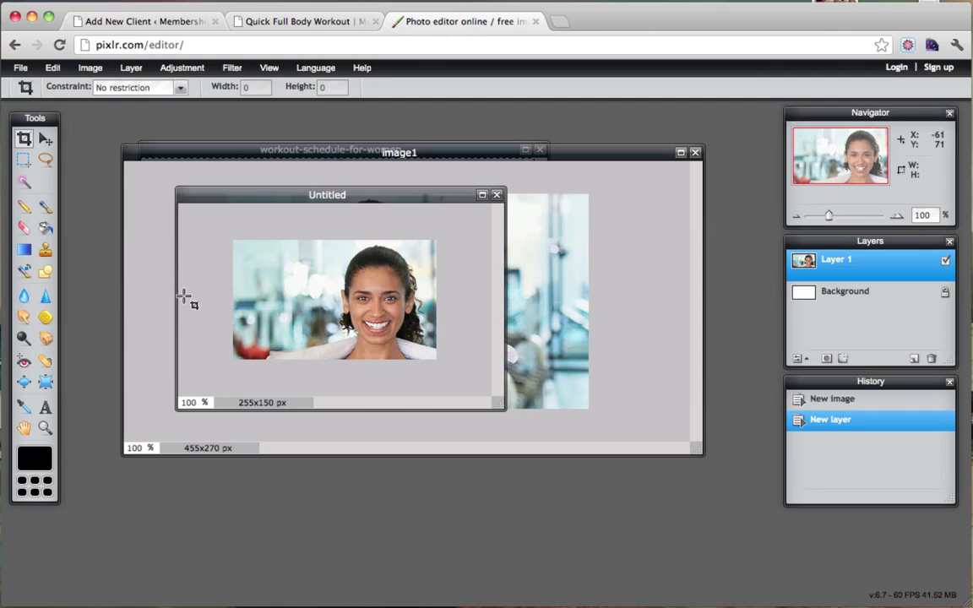
# Fill a strip along the image's bottom with black on a new layer
pyautogui.click(23, 159)
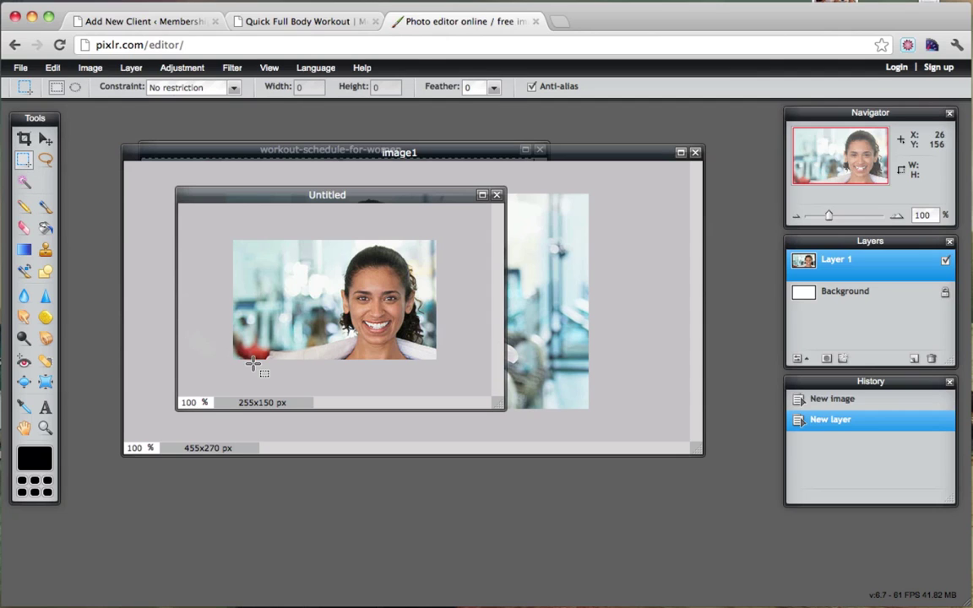
pyautogui.moveTo(224, 362); pyautogui.dragTo(504, 346)
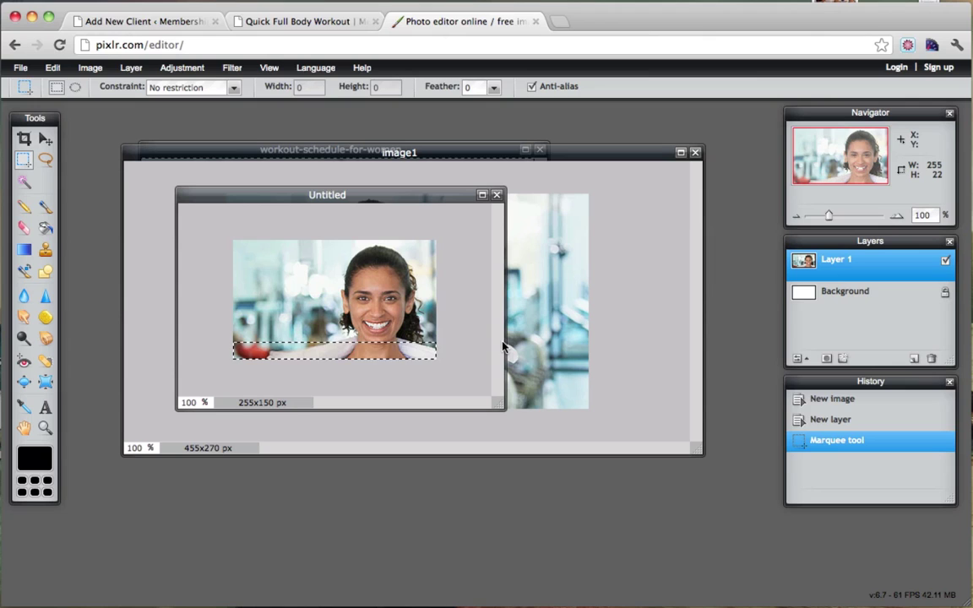
pyautogui.click(914, 359)
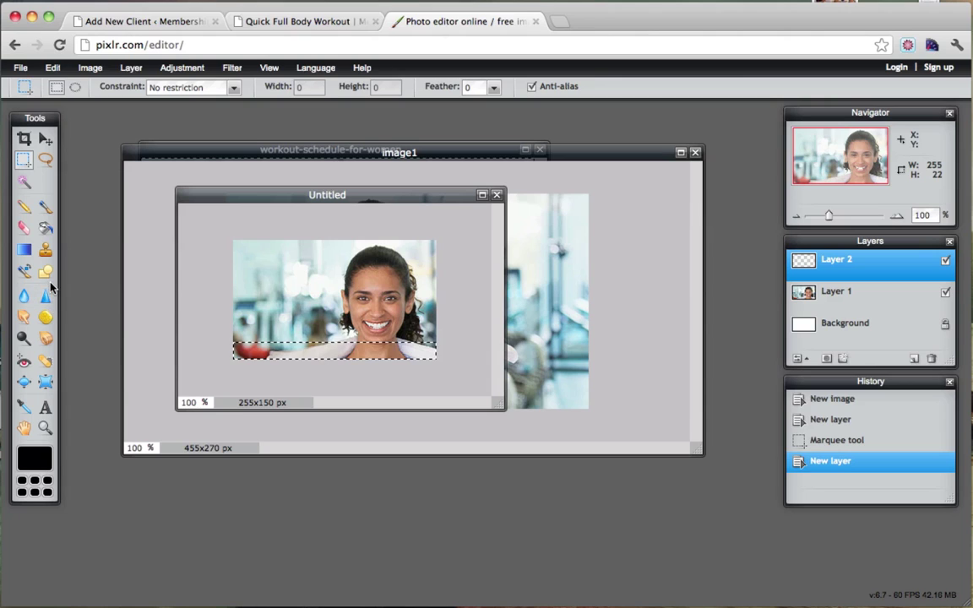
pyautogui.click(45, 232)
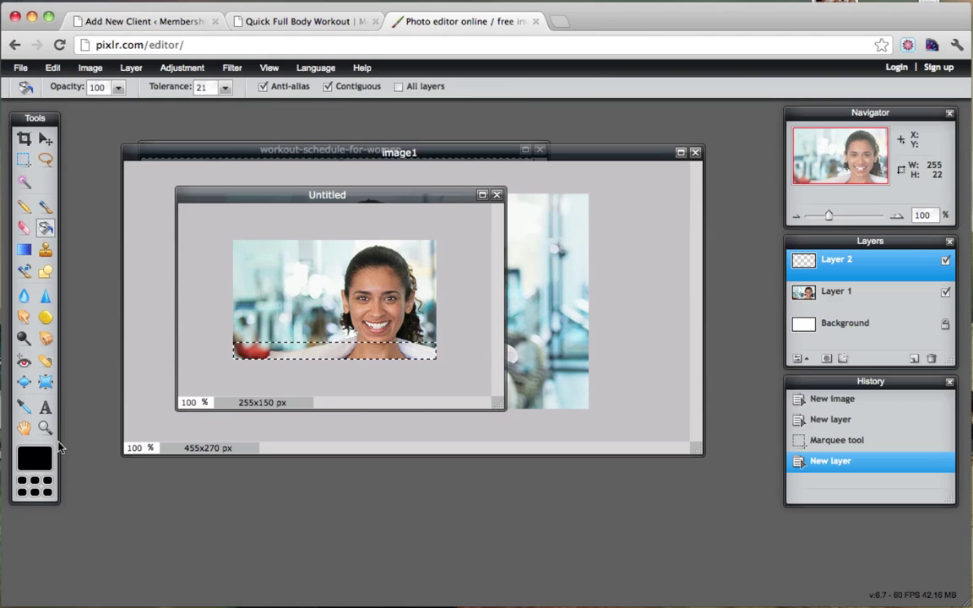
pyautogui.click(268, 347)
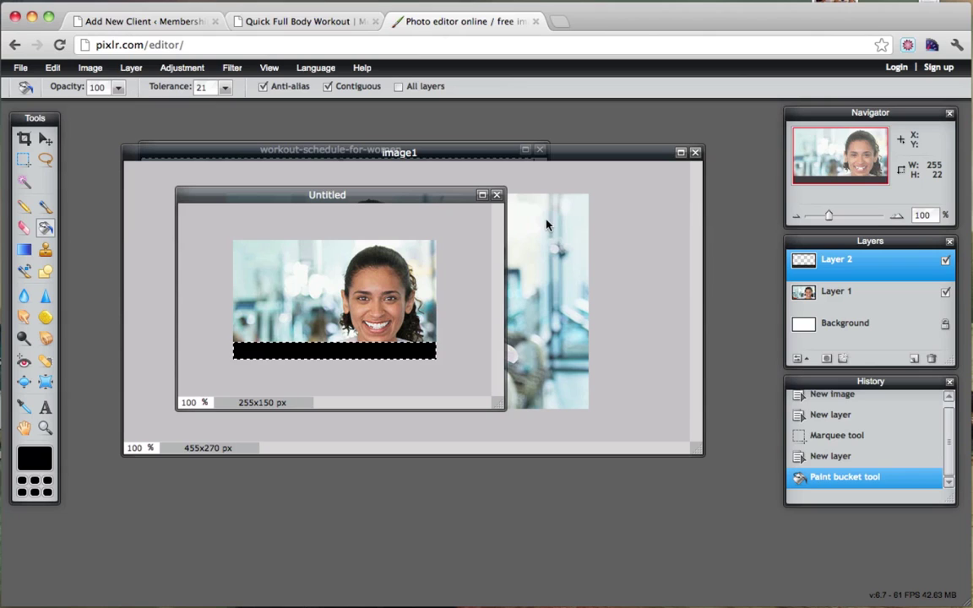
pyautogui.click(868, 293)
pyautogui.click(863, 268)
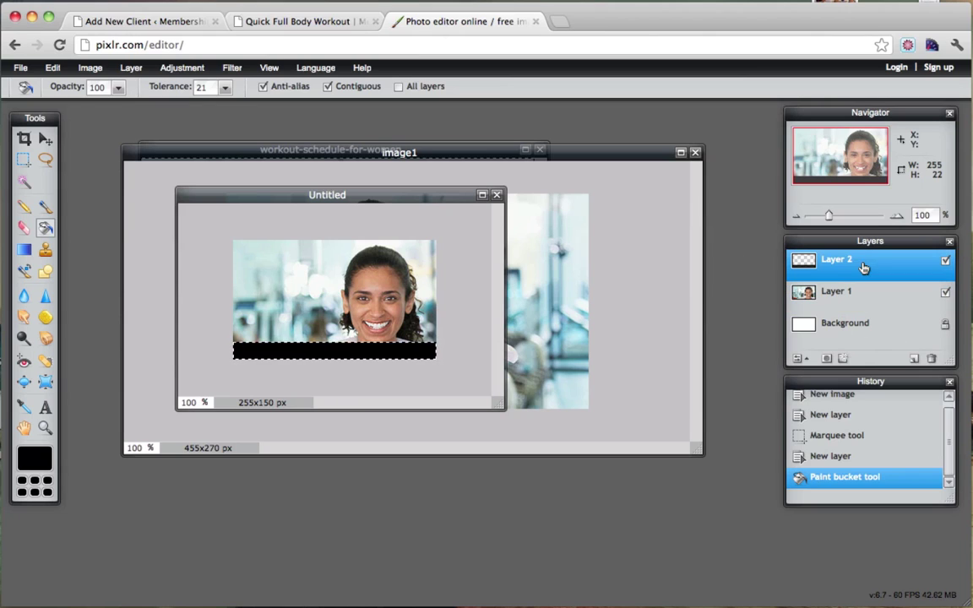
# Add a white 'Adding Text' caption at size 16
pyautogui.click(46, 410)
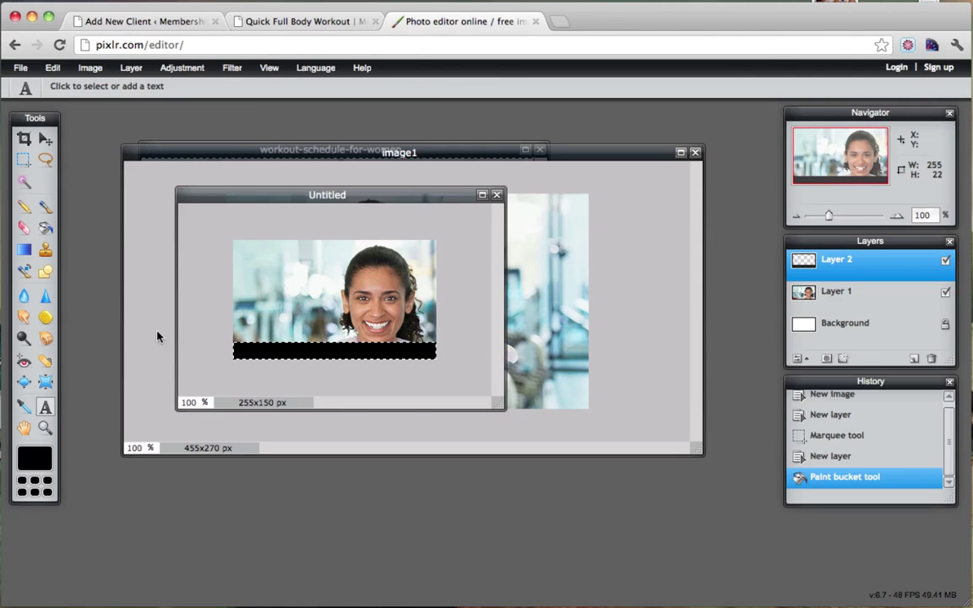
pyautogui.click(272, 325)
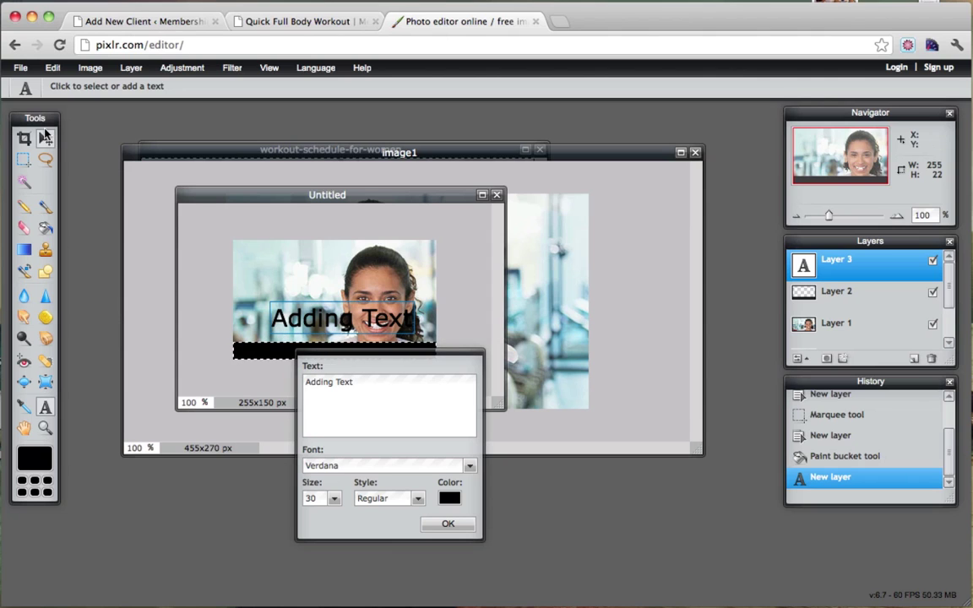
pyautogui.click(449, 497)
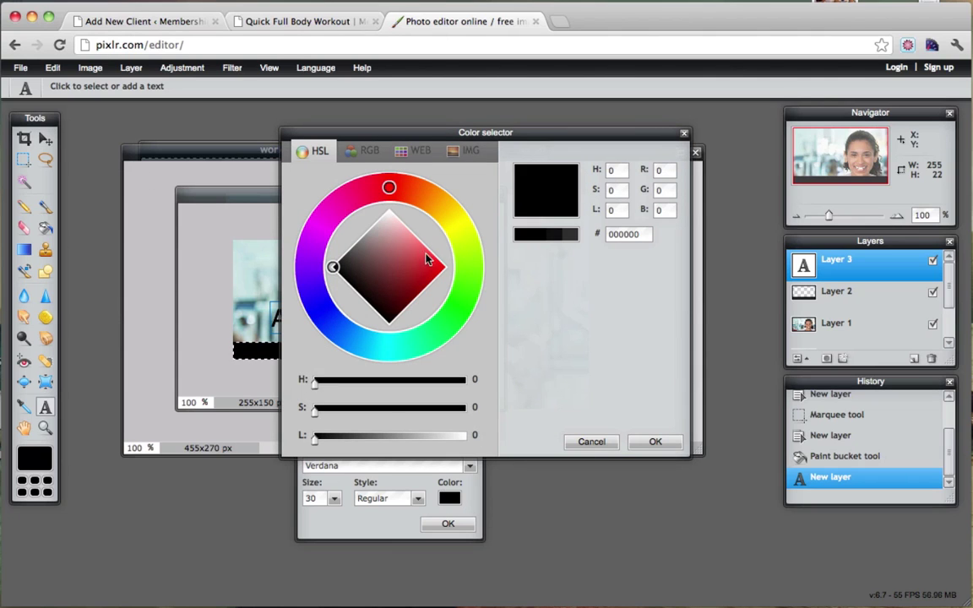
pyautogui.moveTo(385, 230); pyautogui.dragTo(388, 209)
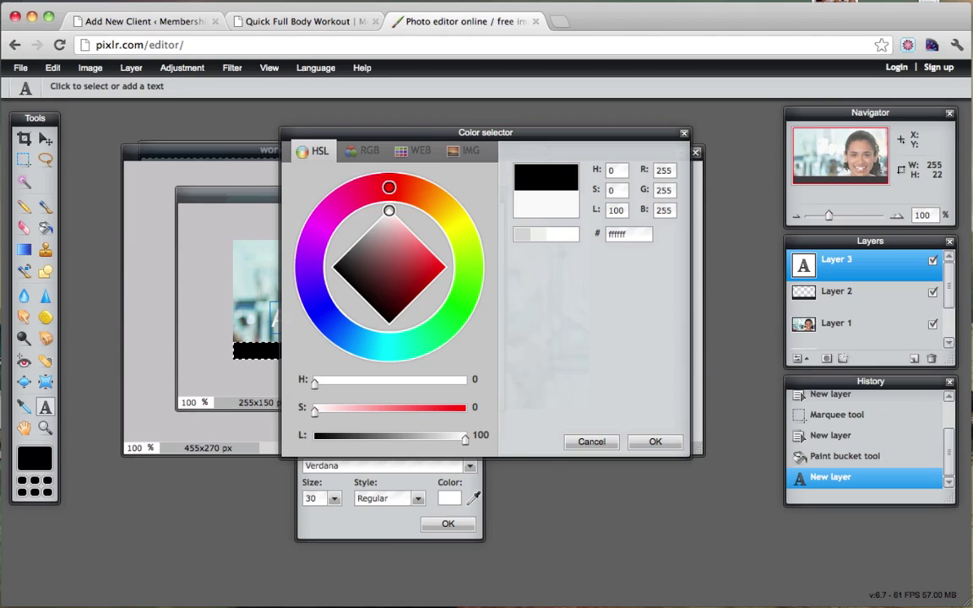
pyautogui.click(655, 442)
pyautogui.click(334, 499)
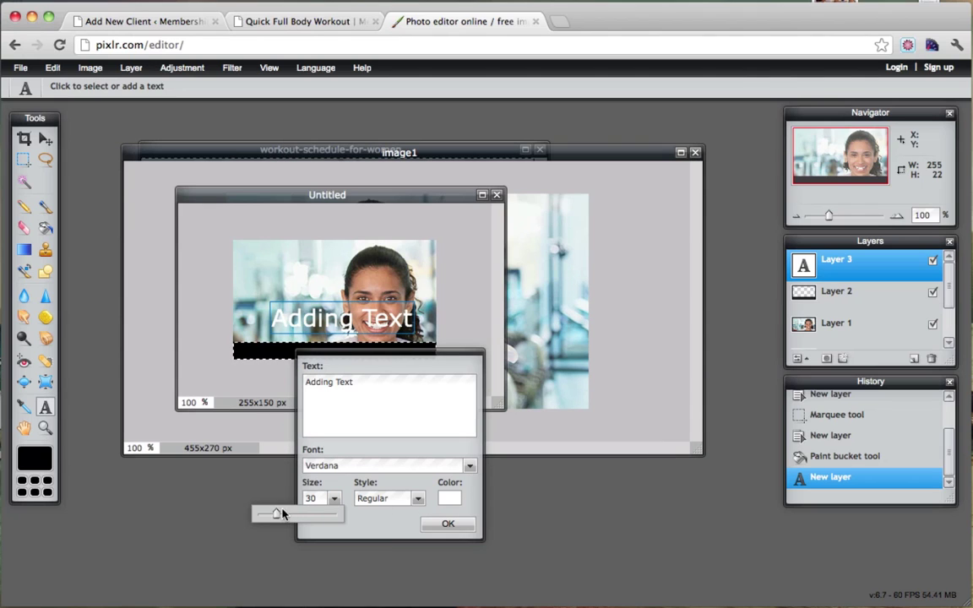
pyautogui.moveTo(265, 517)
pyautogui.mouseDown()
pyautogui.moveTo(247, 516)
pyautogui.moveTo(268, 517)
pyautogui.moveTo(259, 515)
pyautogui.mouseUp()
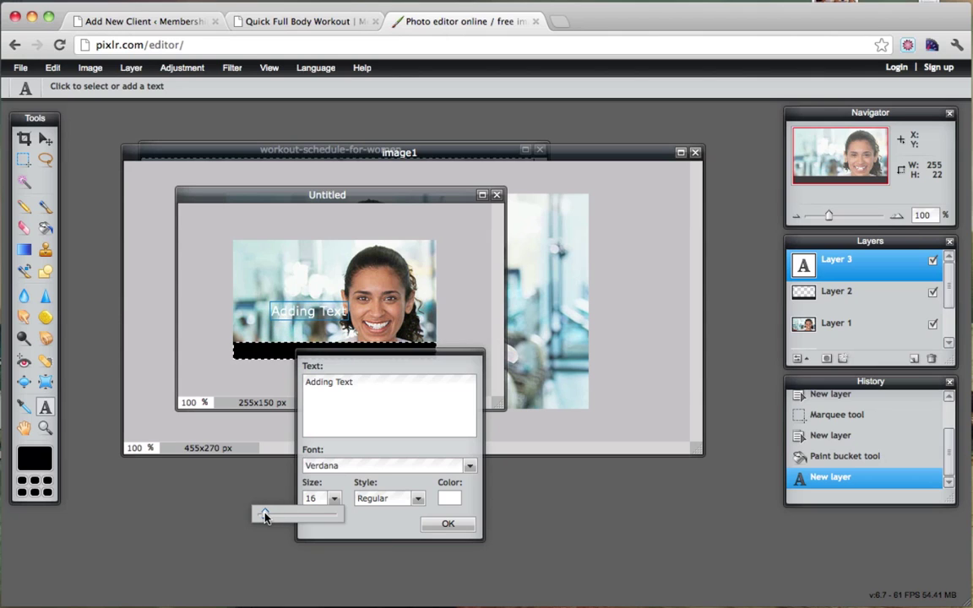
pyautogui.click(436, 526)
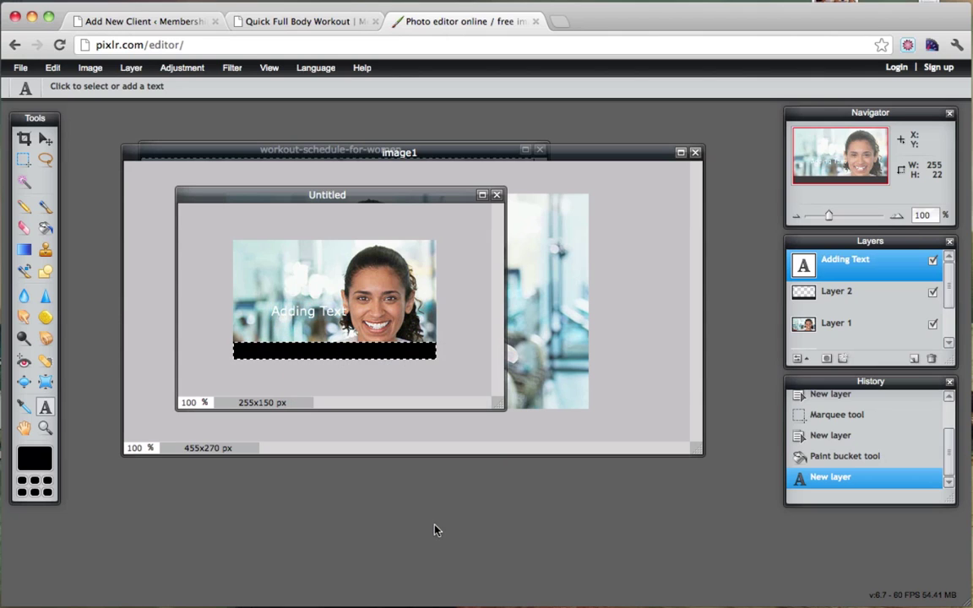
# Move the caption onto the black bar and clear the selection
pyautogui.click(45, 139)
pyautogui.moveTo(336, 323); pyautogui.dragTo(334, 351)
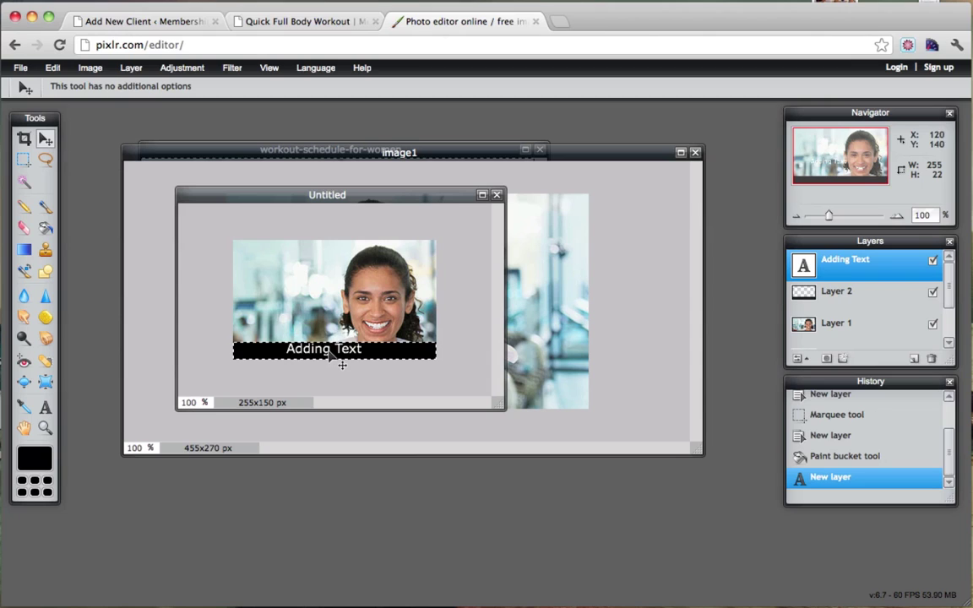
pyautogui.click(23, 158)
pyautogui.click(365, 289)
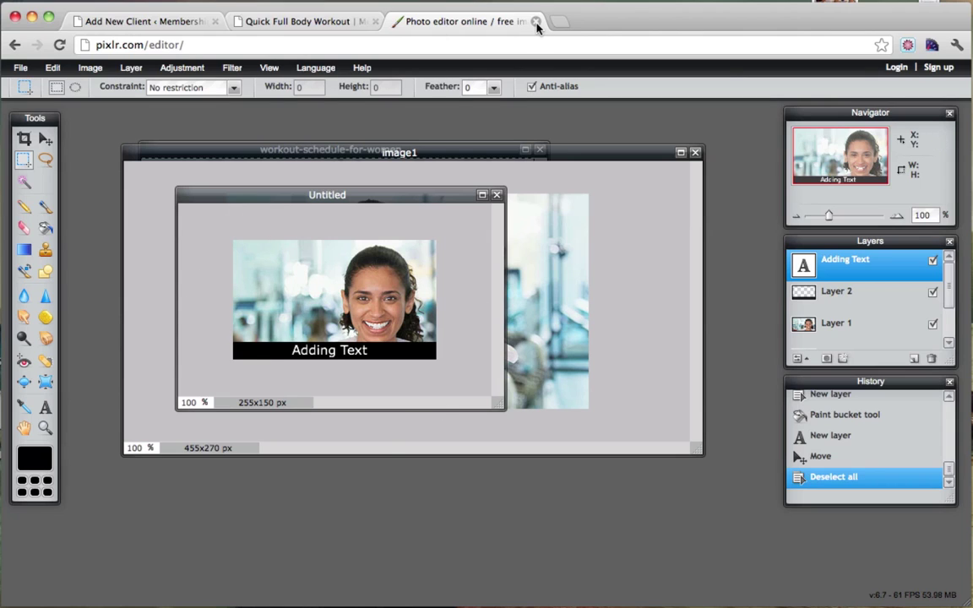
# Close the Quick Full Body Workout post tab and return to Add New Client
pyautogui.click(299, 23)
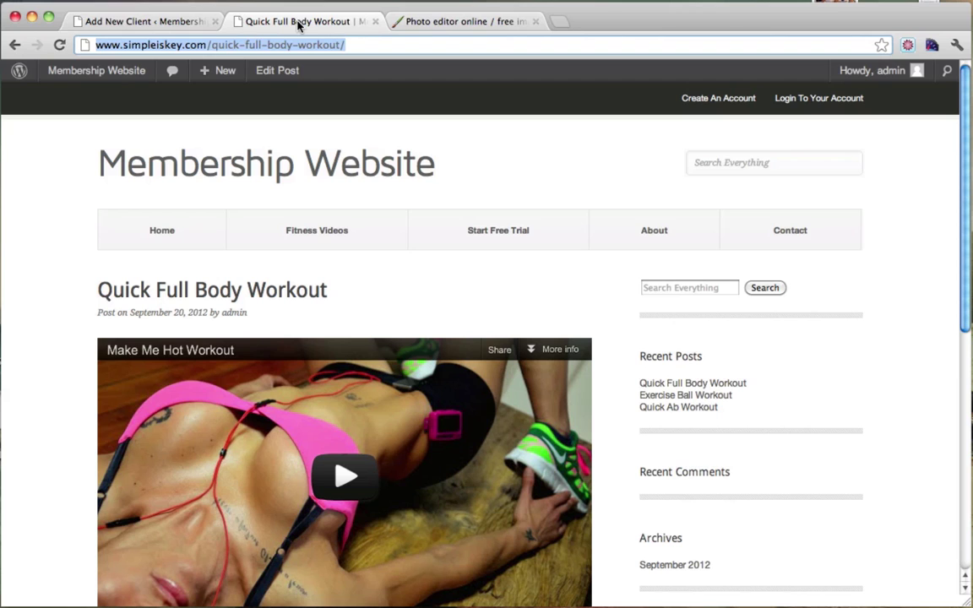
pyautogui.click(374, 22)
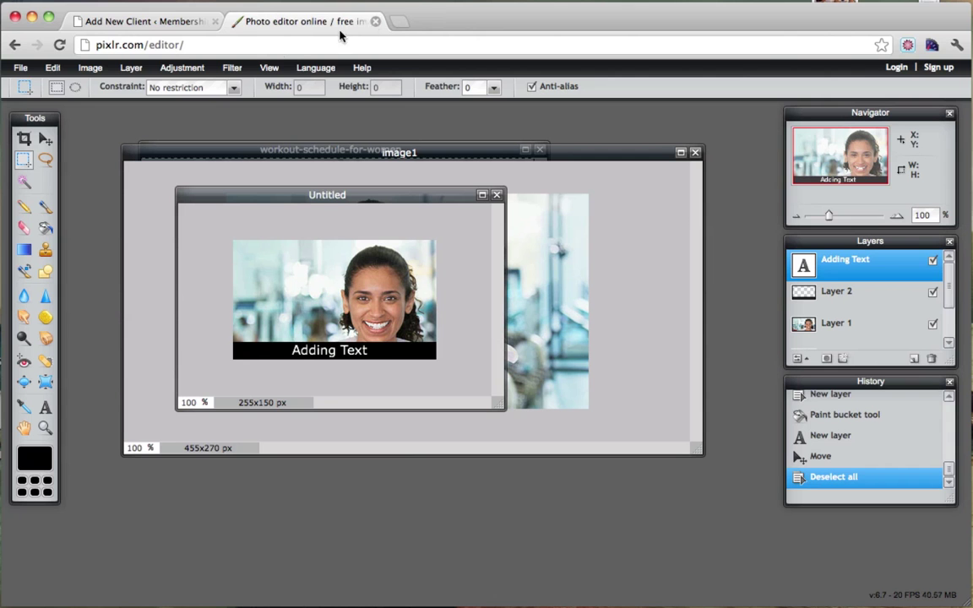
pyautogui.click(164, 23)
# Upload vid1.jpg from the Home Page Thumbnails folder as the client's featured image
pyautogui.scroll(-1, 890, 426)
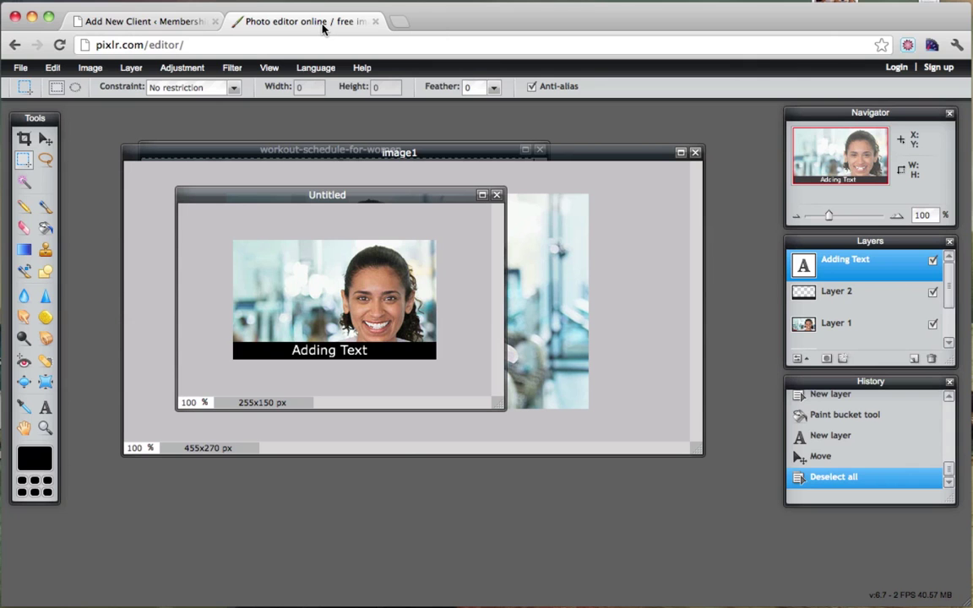
pyautogui.click(319, 22)
pyautogui.click(161, 23)
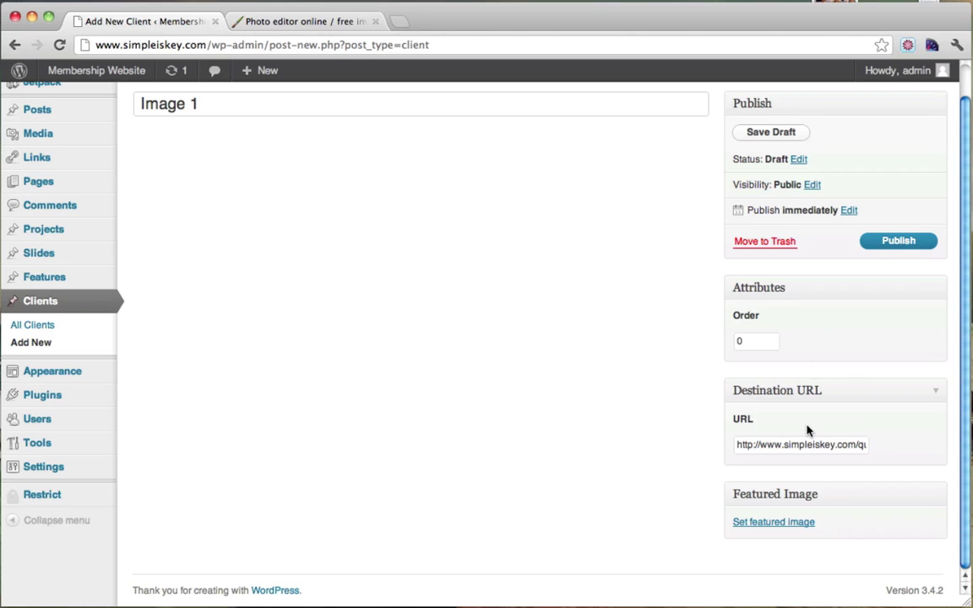
pyautogui.click(773, 522)
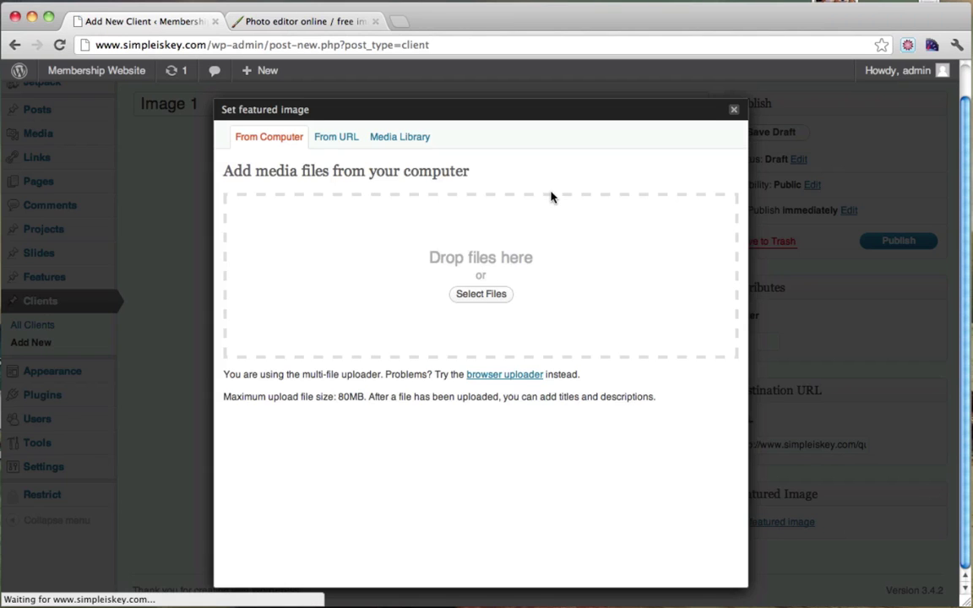
pyautogui.click(479, 295)
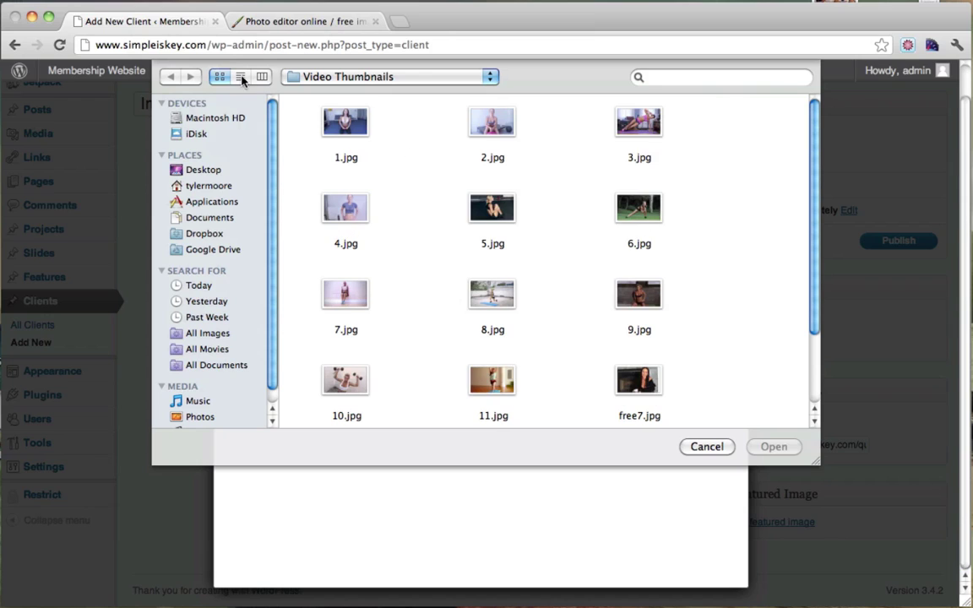
pyautogui.click(359, 76)
pyautogui.click(365, 93)
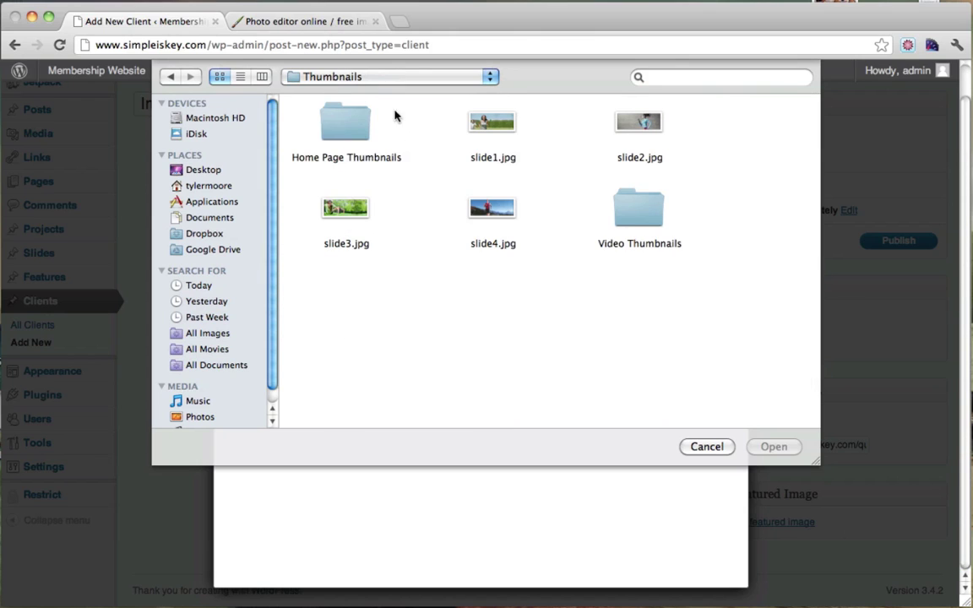
pyautogui.click(633, 215)
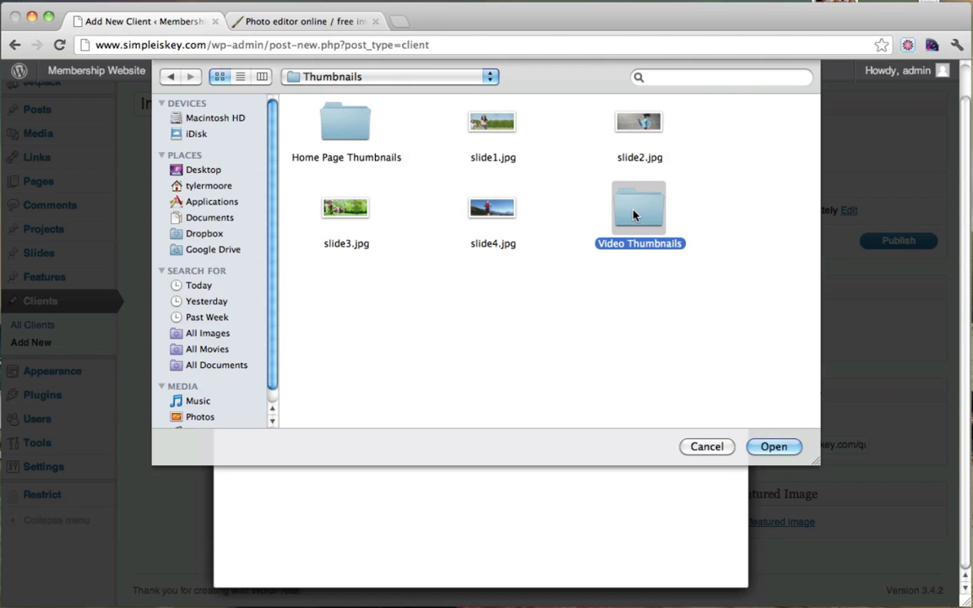
pyautogui.doubleClick(348, 120)
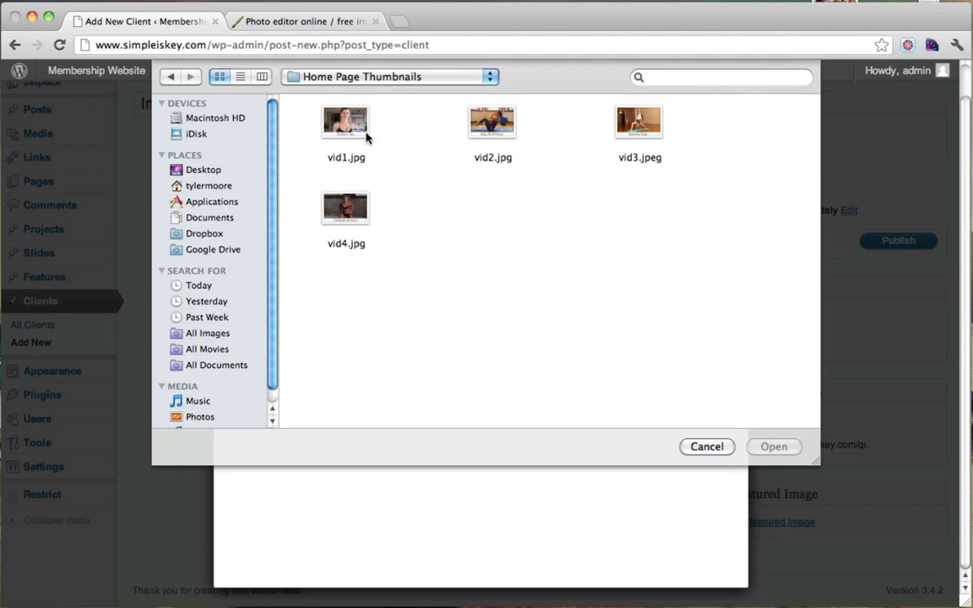
pyautogui.click(365, 136)
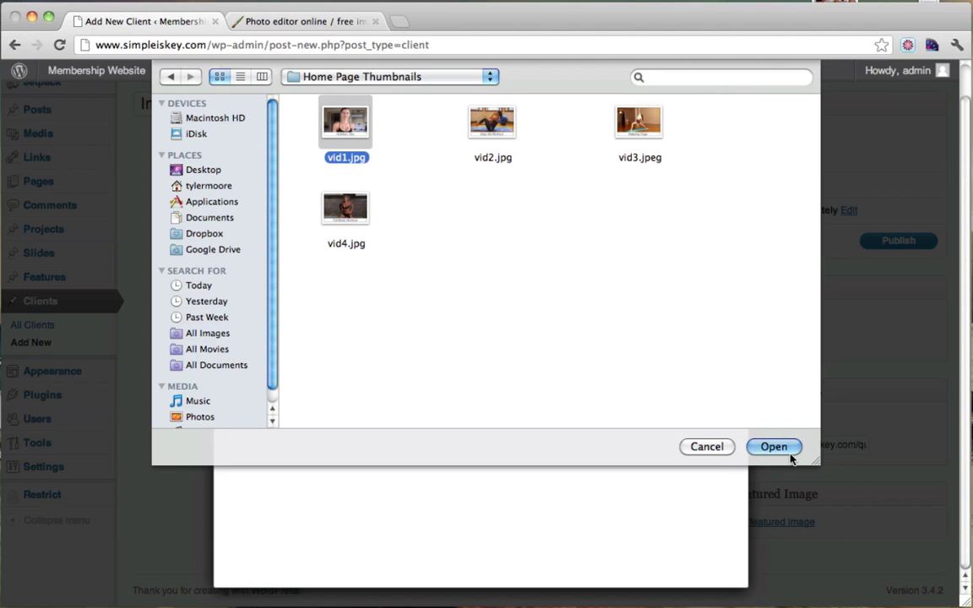
pyautogui.click(774, 447)
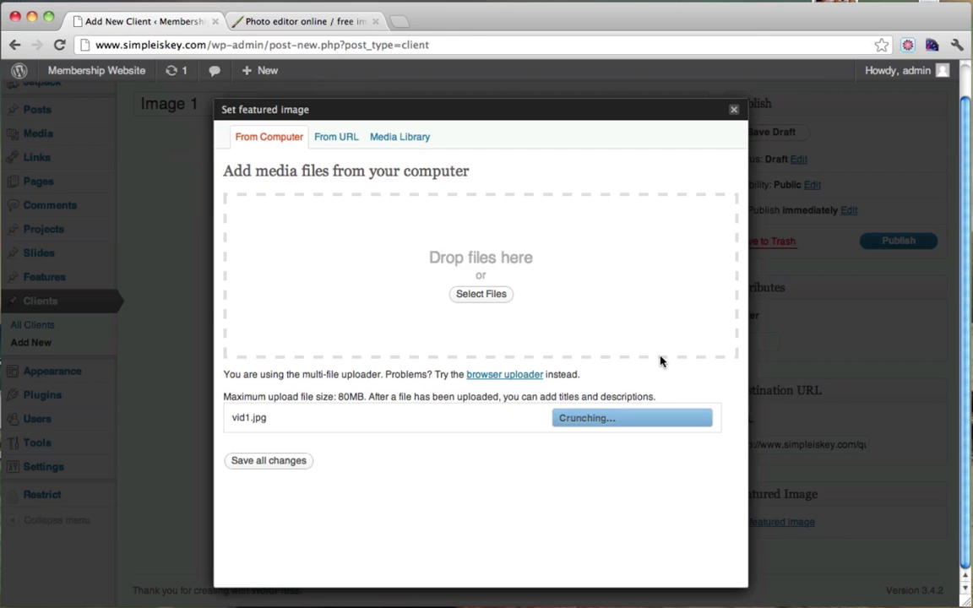
# Use vid1 as the featured image and publish the Image 1 client
pyautogui.scroll(-10, 632, 489)
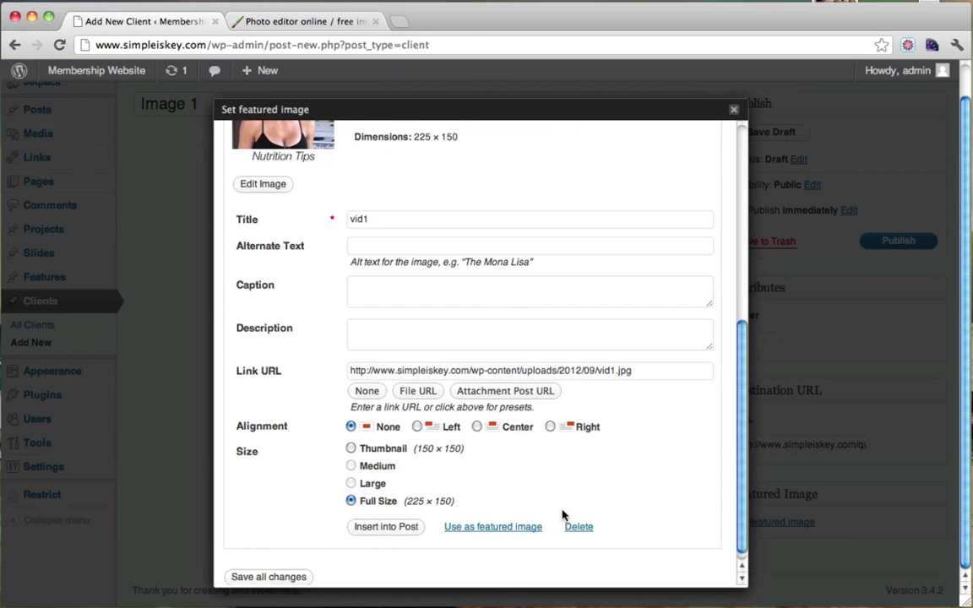
pyautogui.click(506, 527)
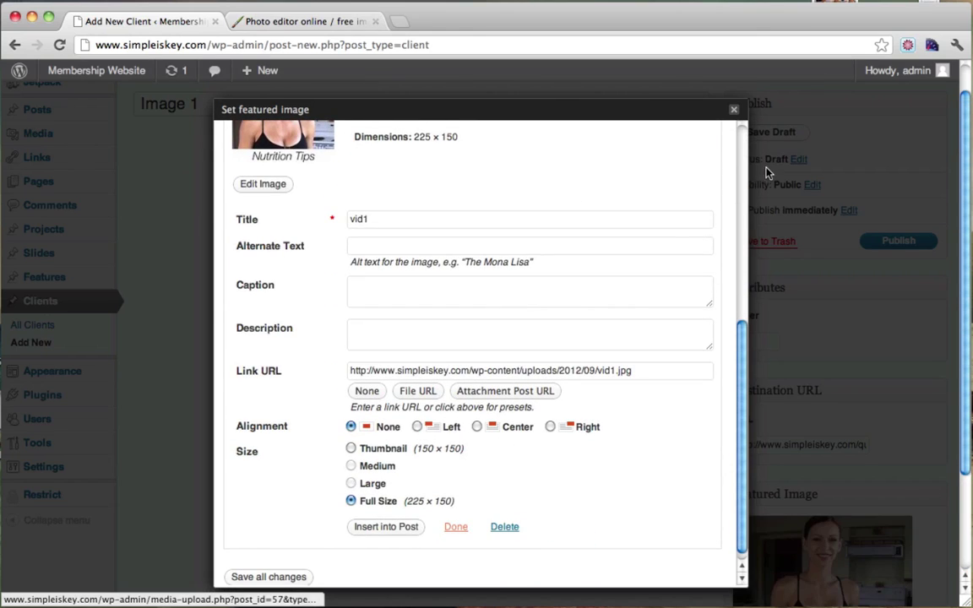
pyautogui.click(733, 109)
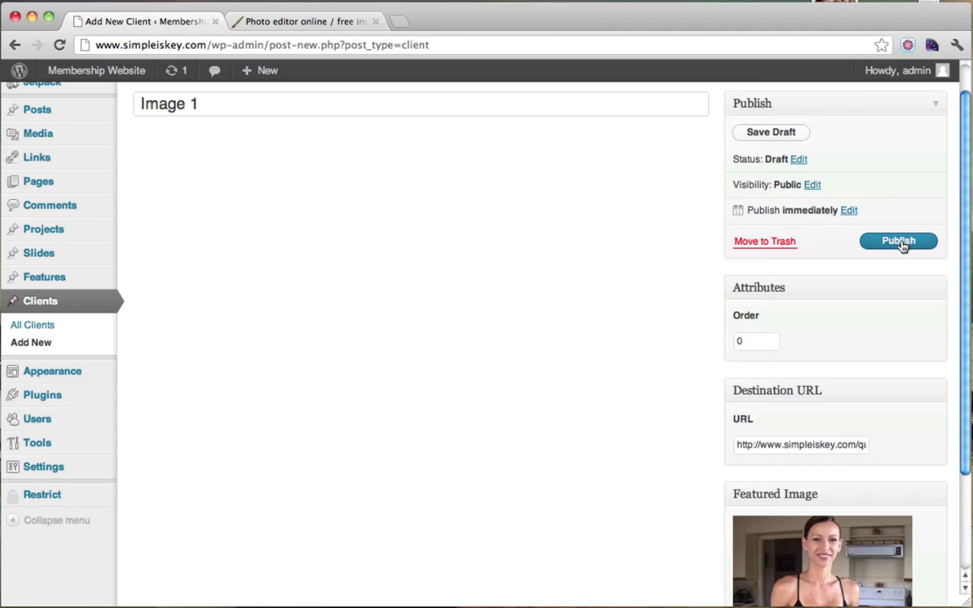
pyautogui.click(900, 243)
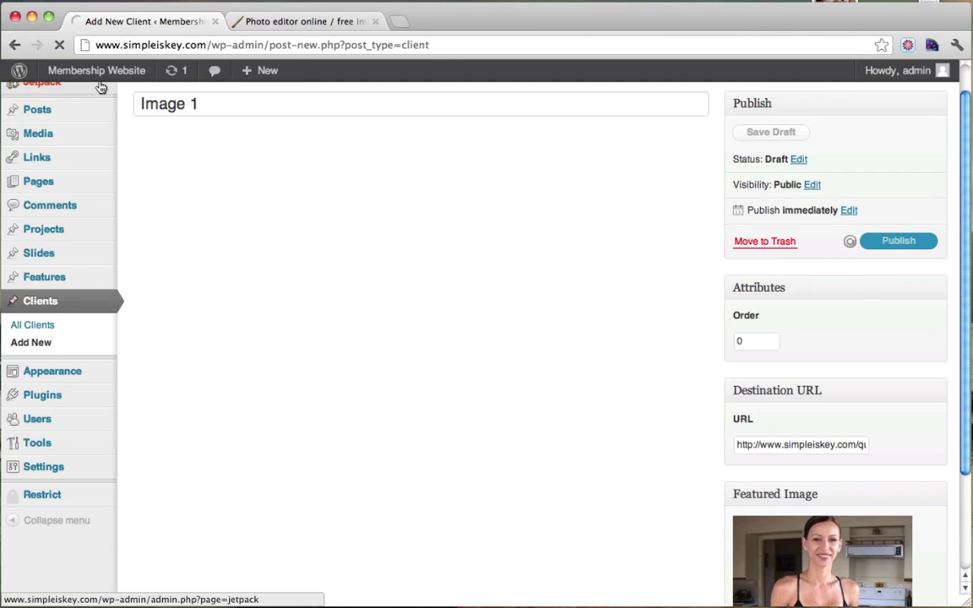
# Open the live home page and follow the Nutrition Tips thumbnail to the workout post
pyautogui.moveTo(94, 73)
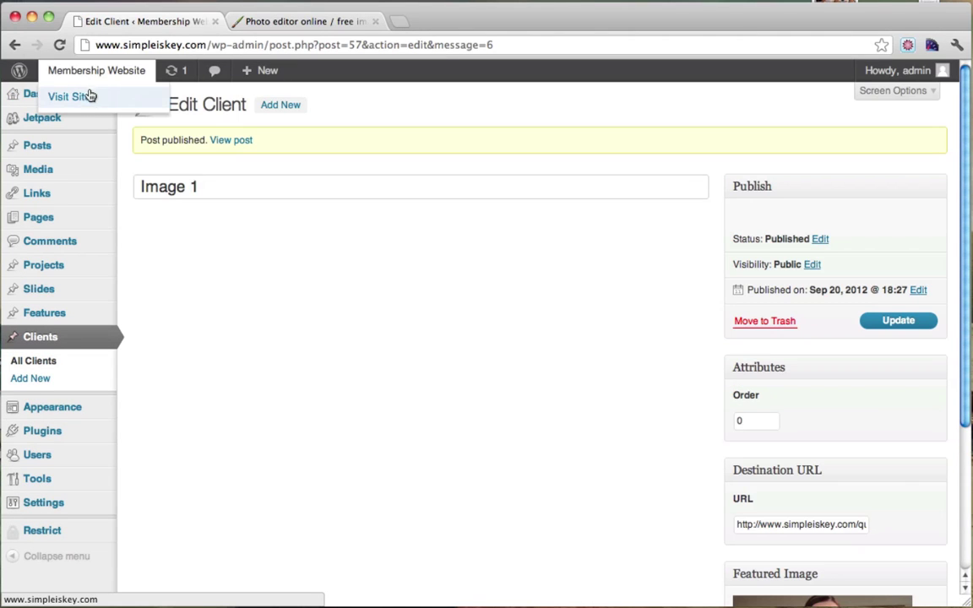
pyautogui.keyDown('super'); pyautogui.click(85, 95); pyautogui.keyUp('super')
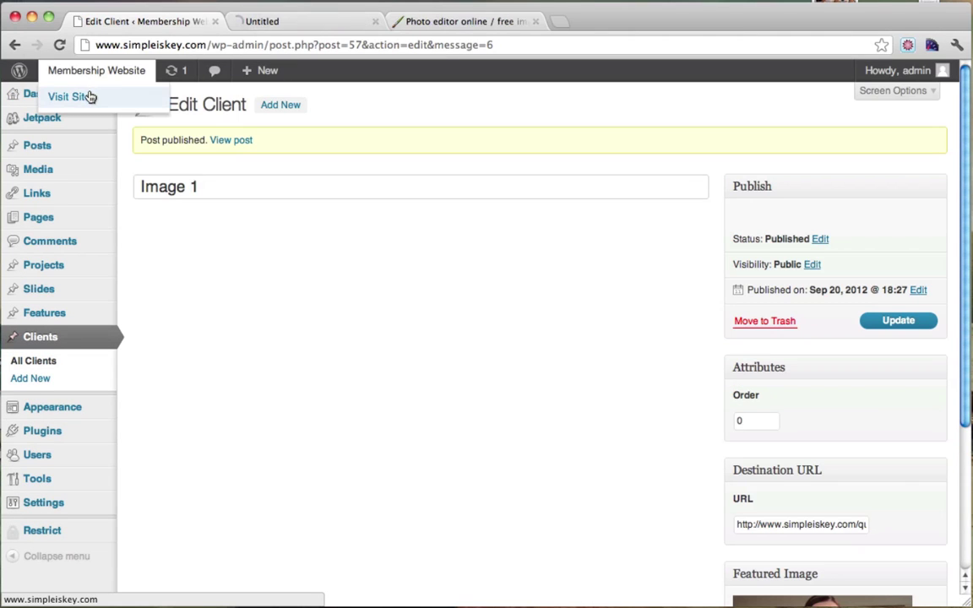
pyautogui.click(303, 24)
pyautogui.scroll(-5, 314, 261)
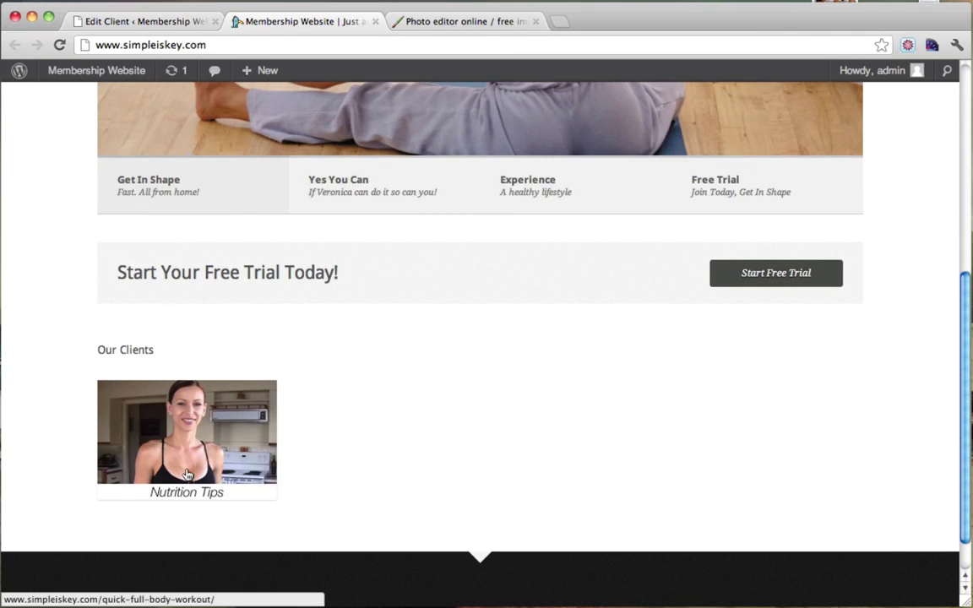
pyautogui.click(180, 423)
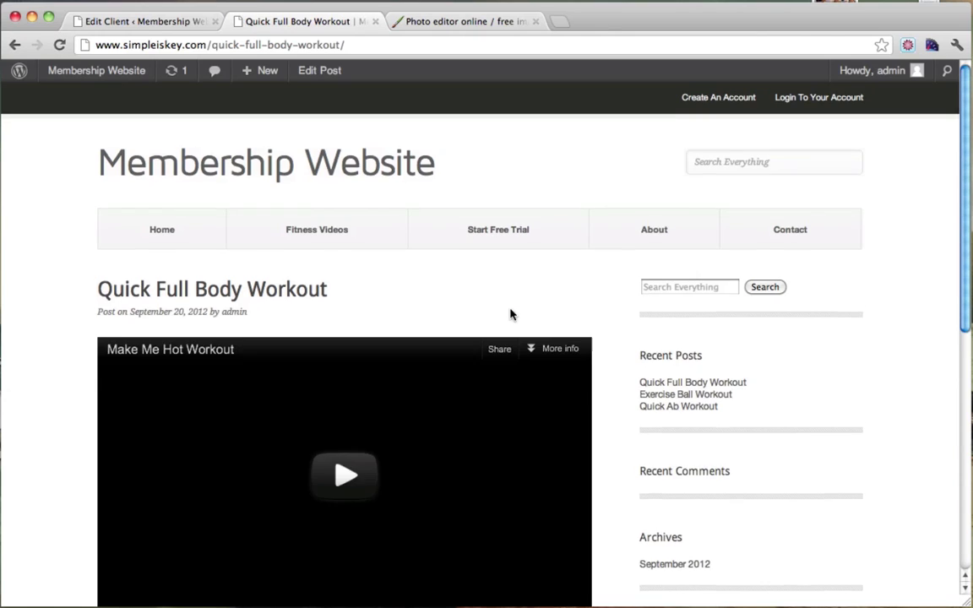
pyautogui.scroll(-5, 510, 315)
pyautogui.scroll(5, 510, 315)
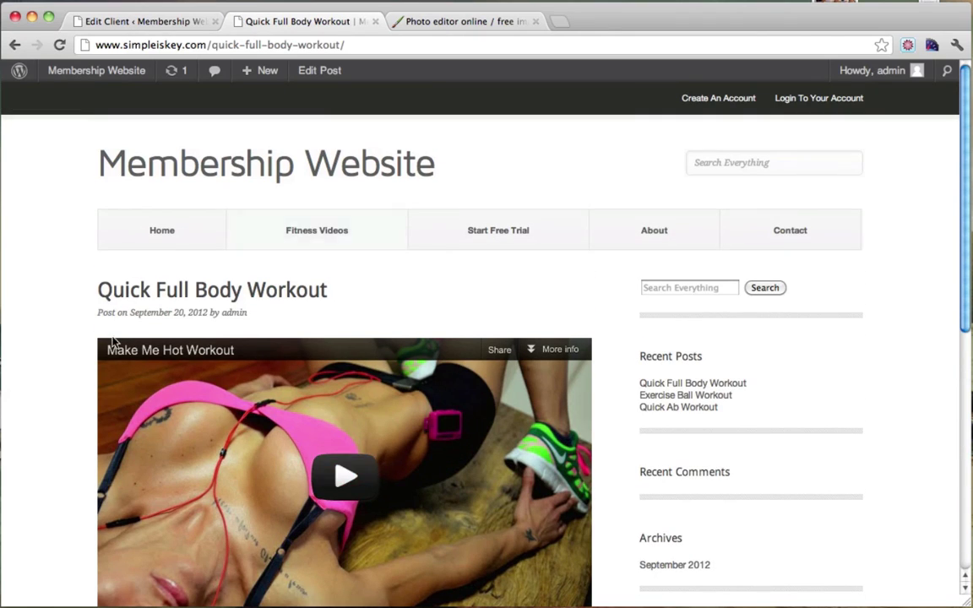
pyautogui.scroll(-5, 321, 283)
pyautogui.scroll(5, 287, 279)
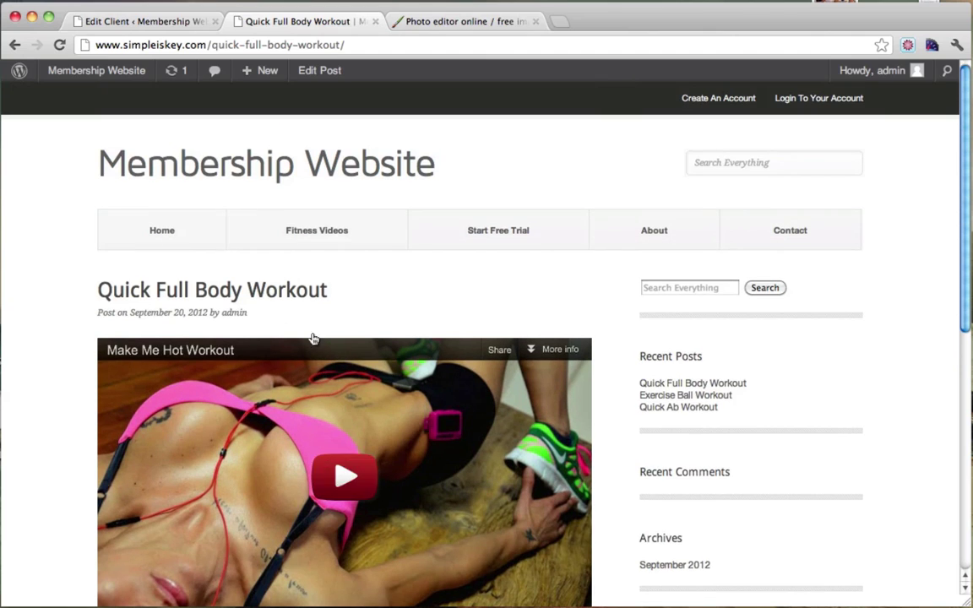
# Return to the home page, check the Our Clients heading, and open the dashboard in a new tab
pyautogui.click(7, 48)
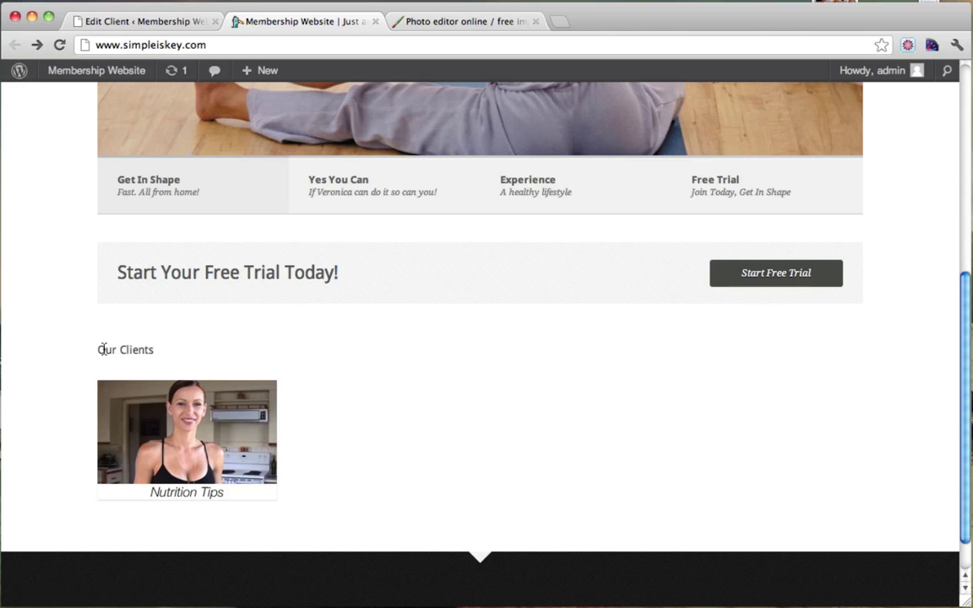
pyautogui.moveTo(102, 349); pyautogui.dragTo(173, 349)
pyautogui.click(130, 350)
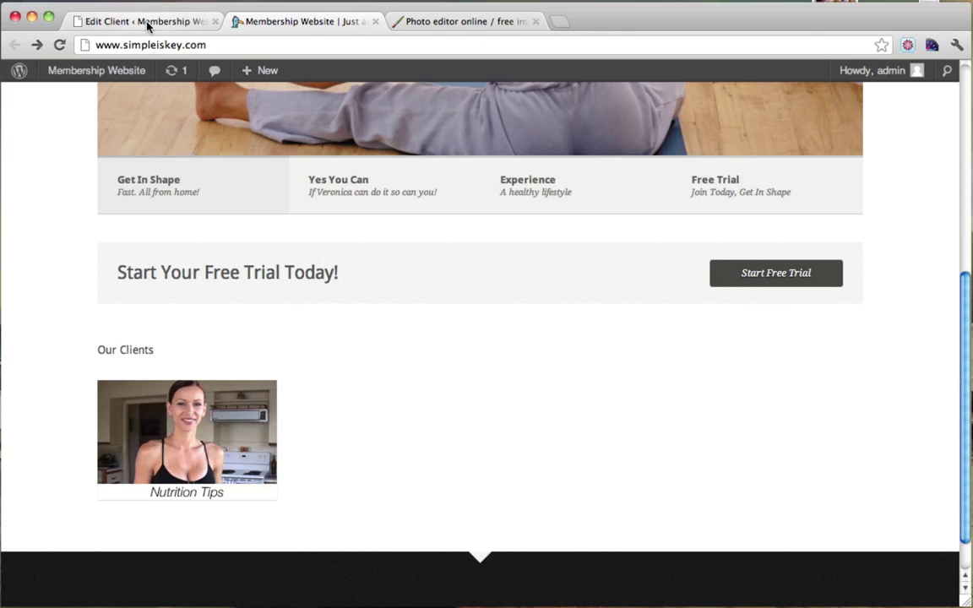
pyautogui.moveTo(124, 73)
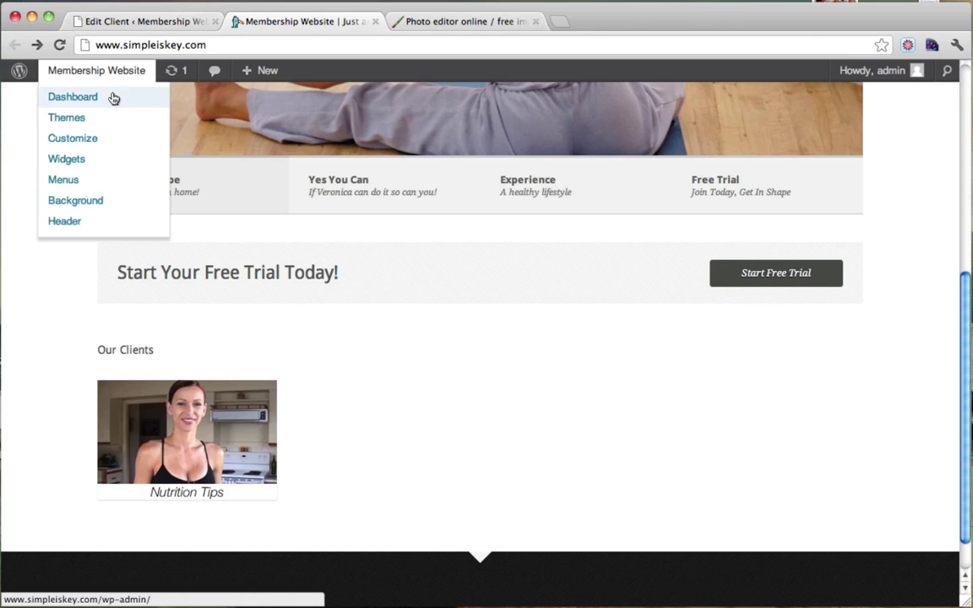
pyautogui.middleClick(114, 99)
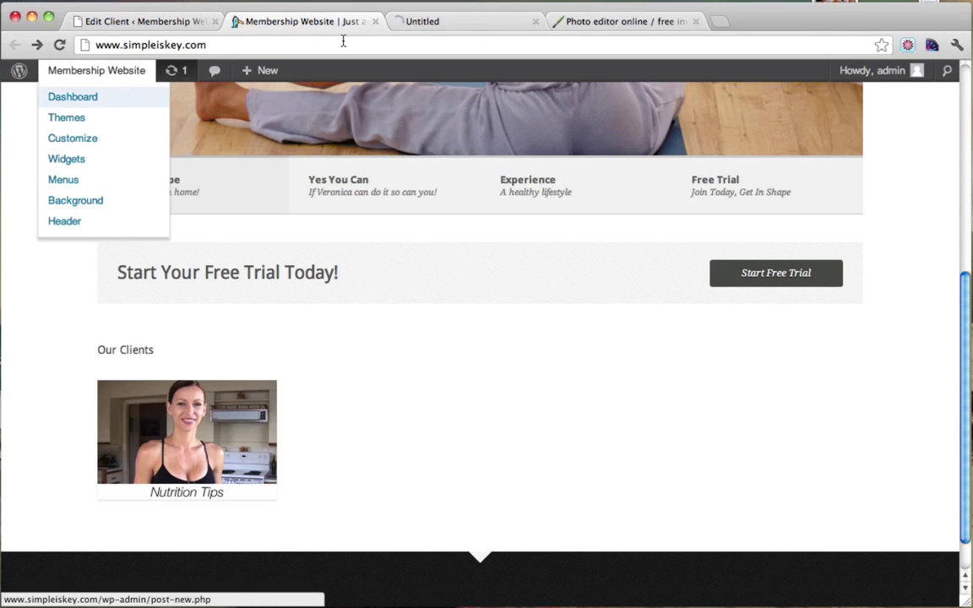
# Open Appearance > Theme Settings at the Front Page tab
pyautogui.click(453, 23)
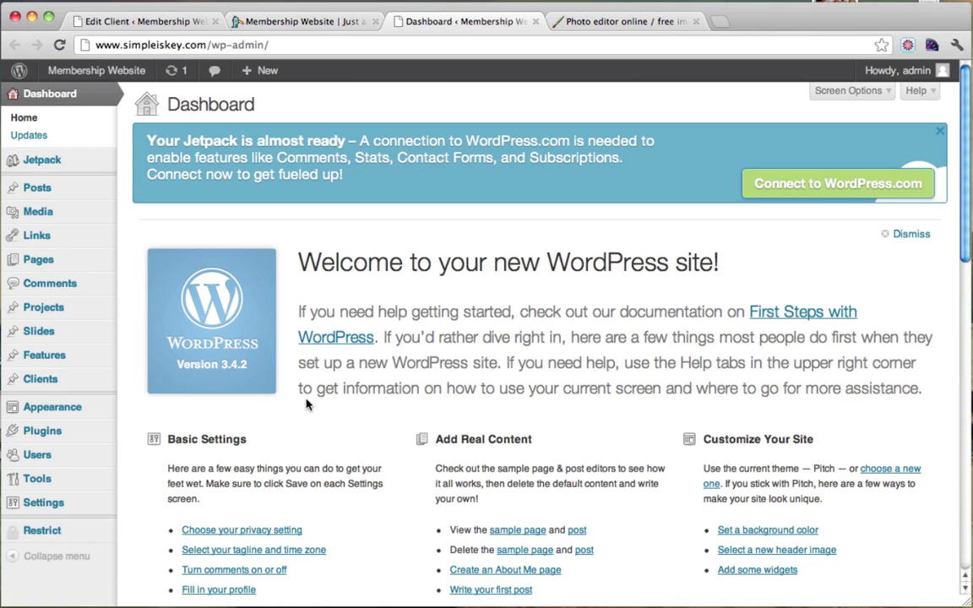
pyautogui.moveTo(72, 417)
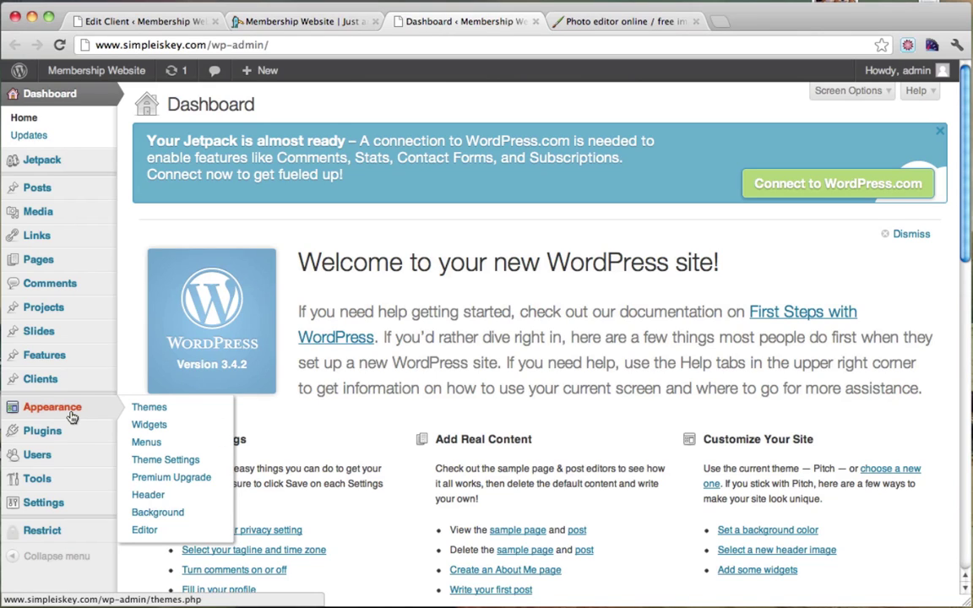
pyautogui.click(185, 464)
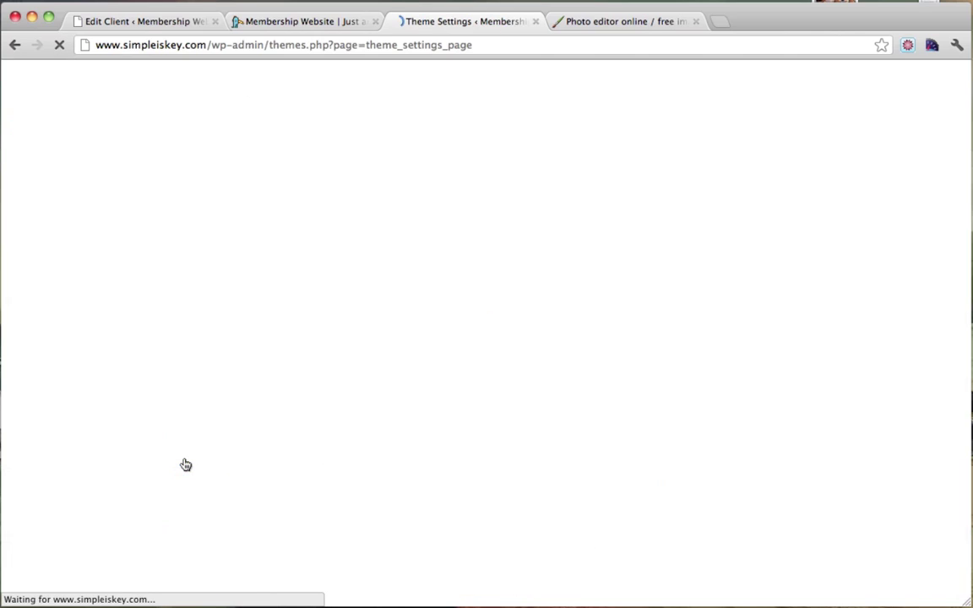
pyautogui.scroll(-2, 621, 320)
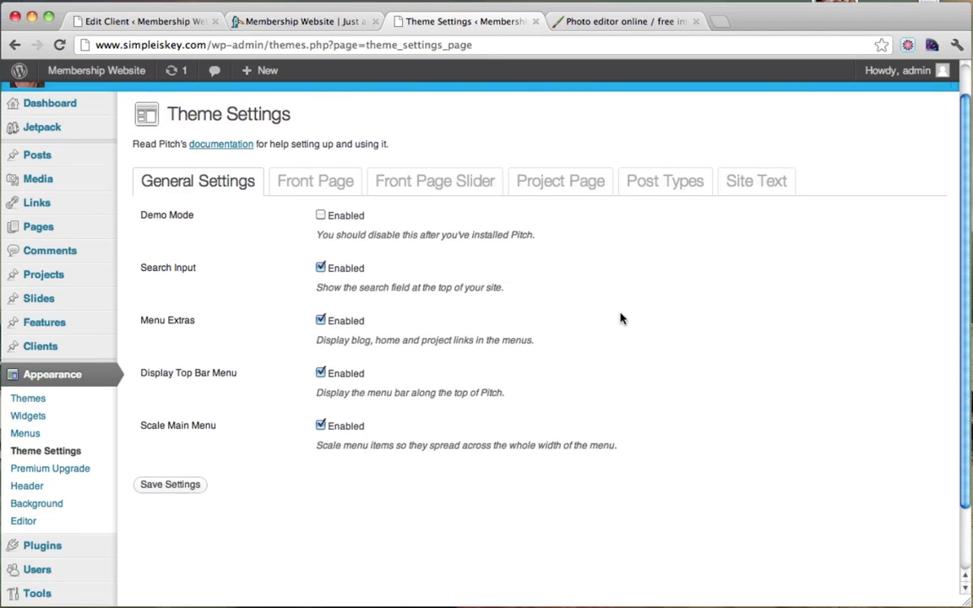
pyautogui.click(748, 158)
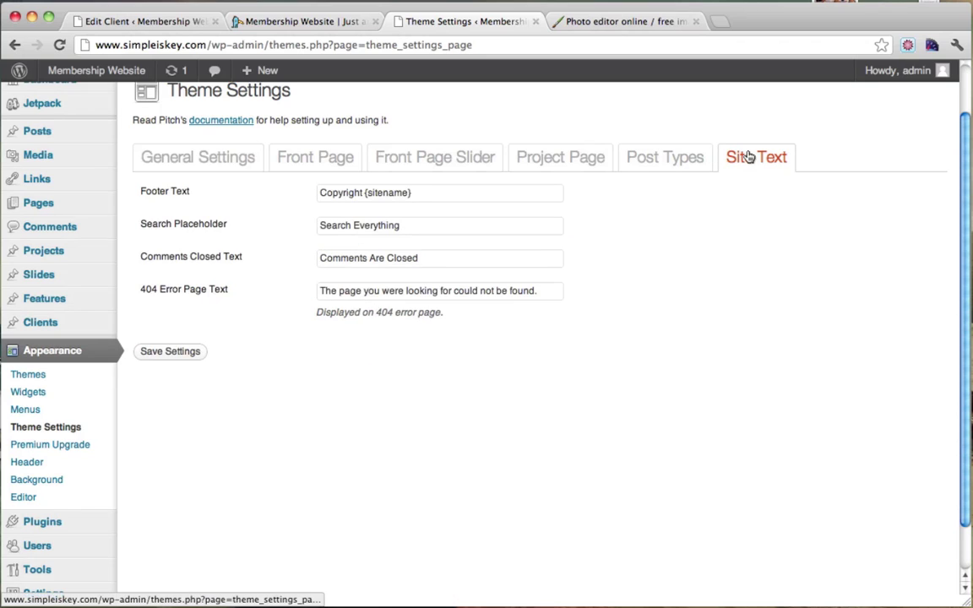
pyautogui.click(658, 158)
pyautogui.click(558, 161)
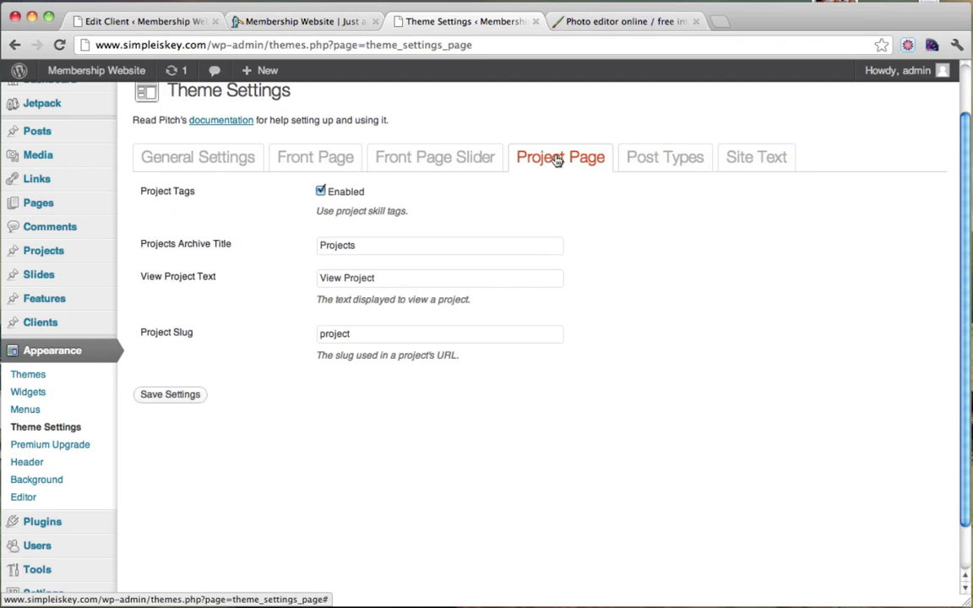
pyautogui.click(434, 160)
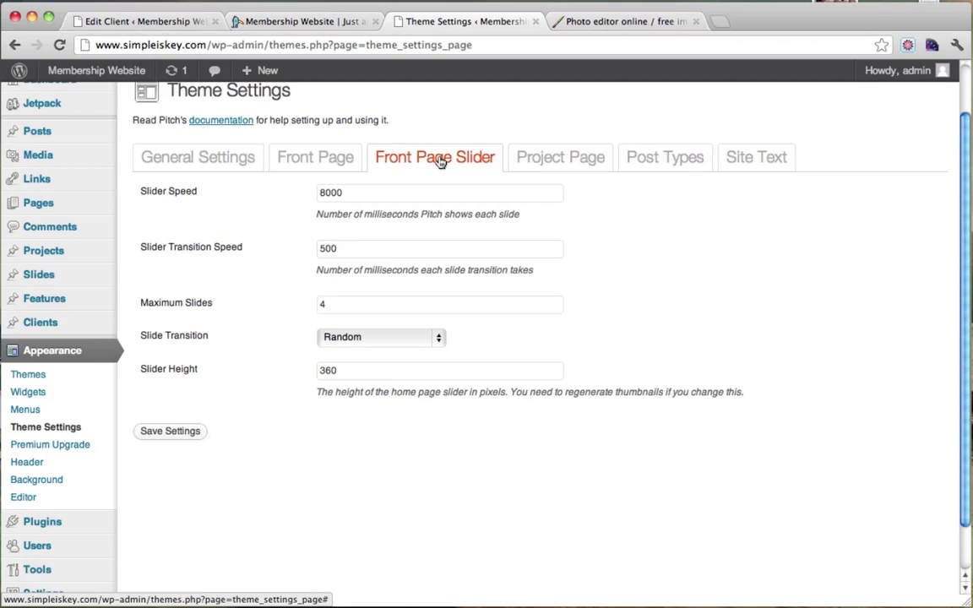
pyautogui.click(313, 159)
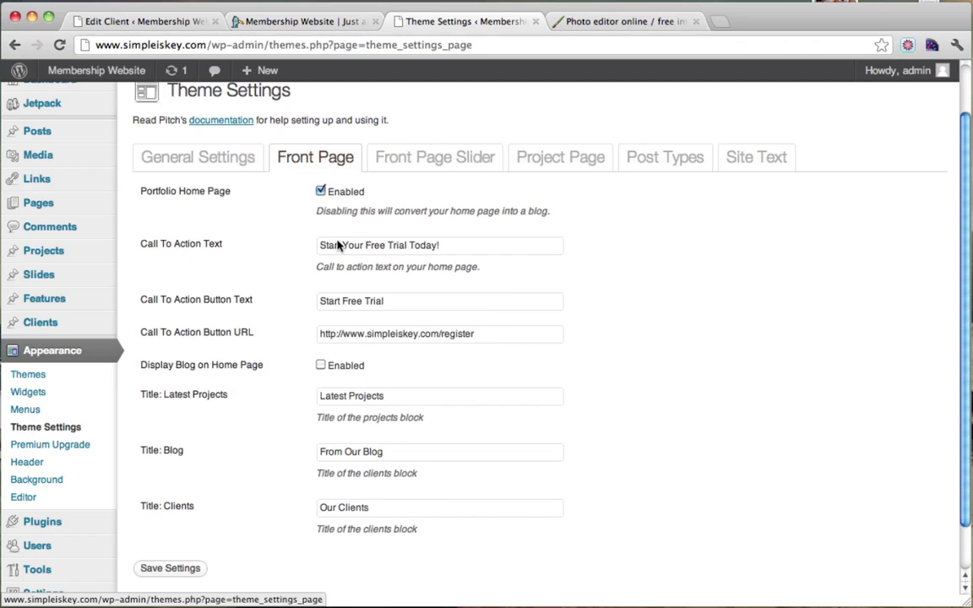
# Replace the clients title with 'Featured Videos' and save the settings
pyautogui.scroll(-2, 407, 407)
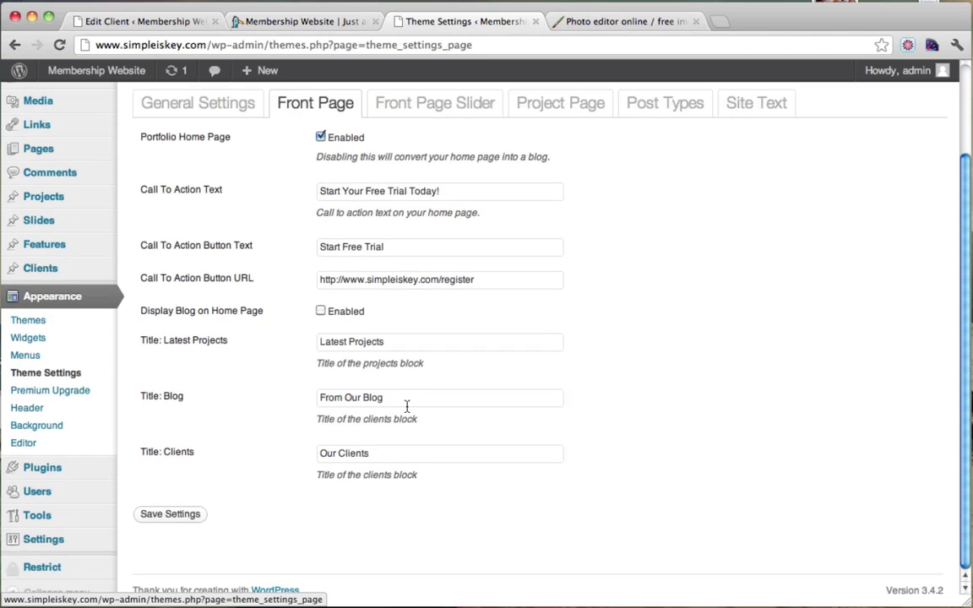
pyautogui.moveTo(309, 457); pyautogui.dragTo(250, 454)
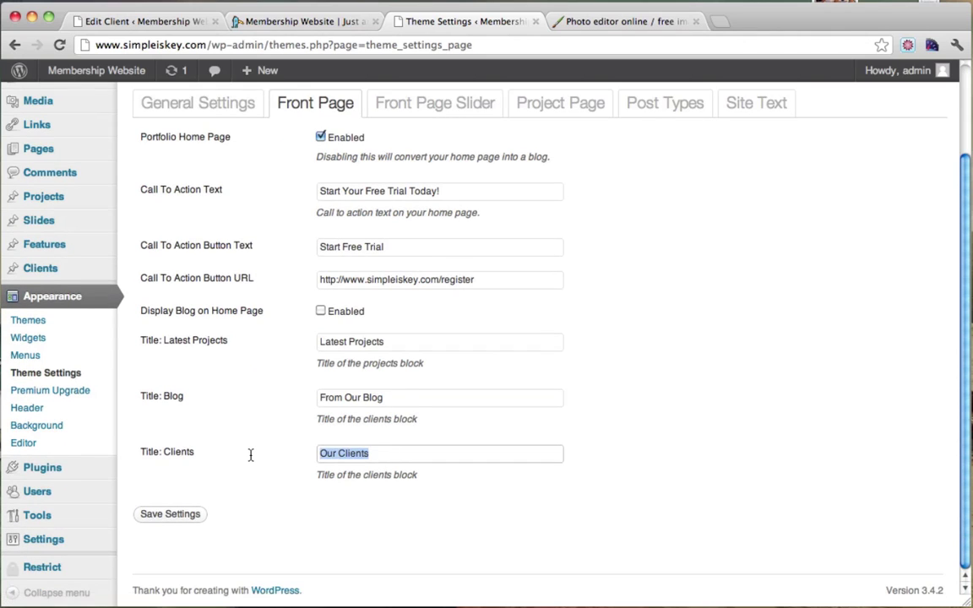
pyautogui.write('Fe')
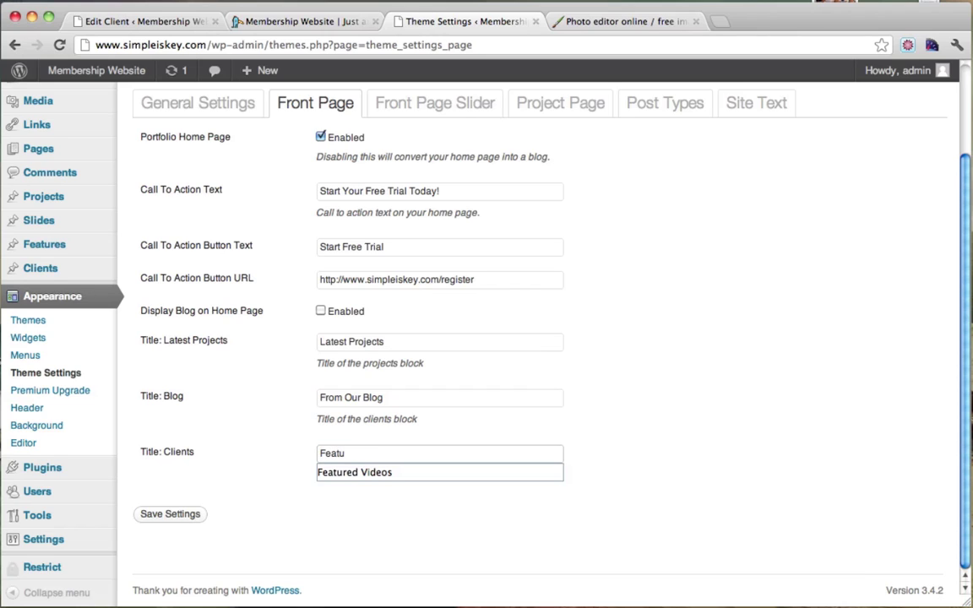
pyautogui.write('atu')
pyautogui.press('Down')
pyautogui.press('Return')
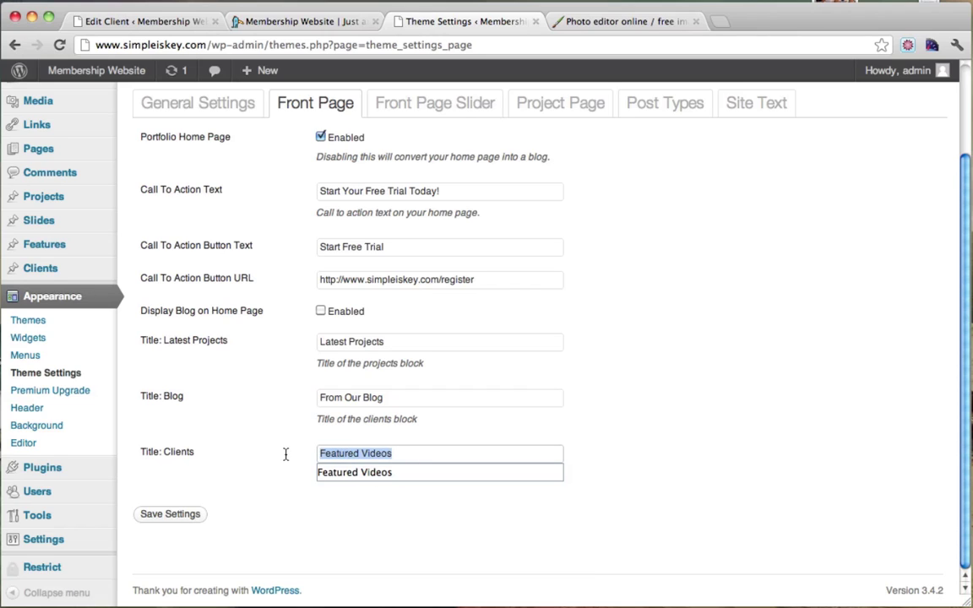
pyautogui.click(194, 516)
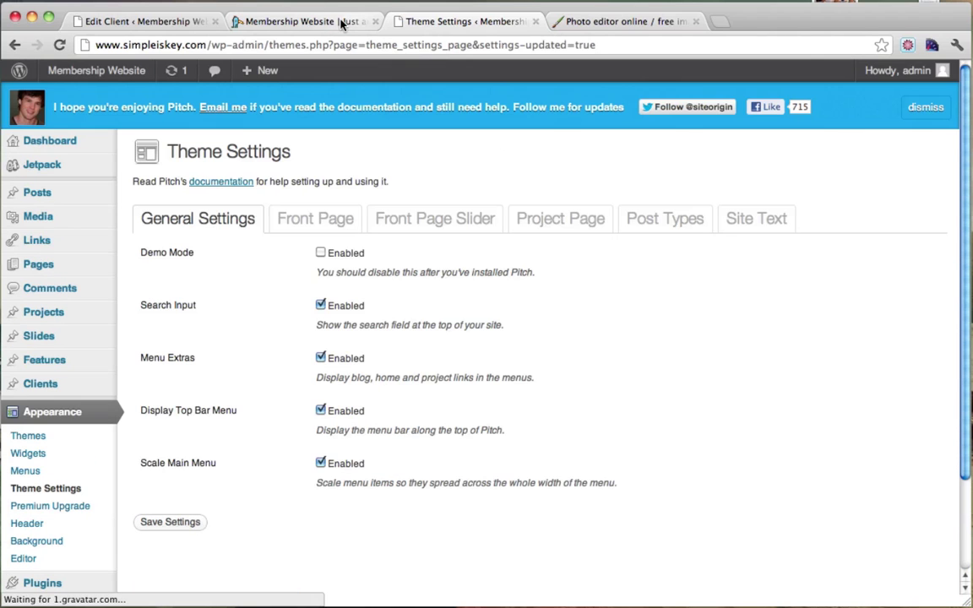
# Check the reloaded home page, then start a new client titled Image 2
pyautogui.click(335, 26)
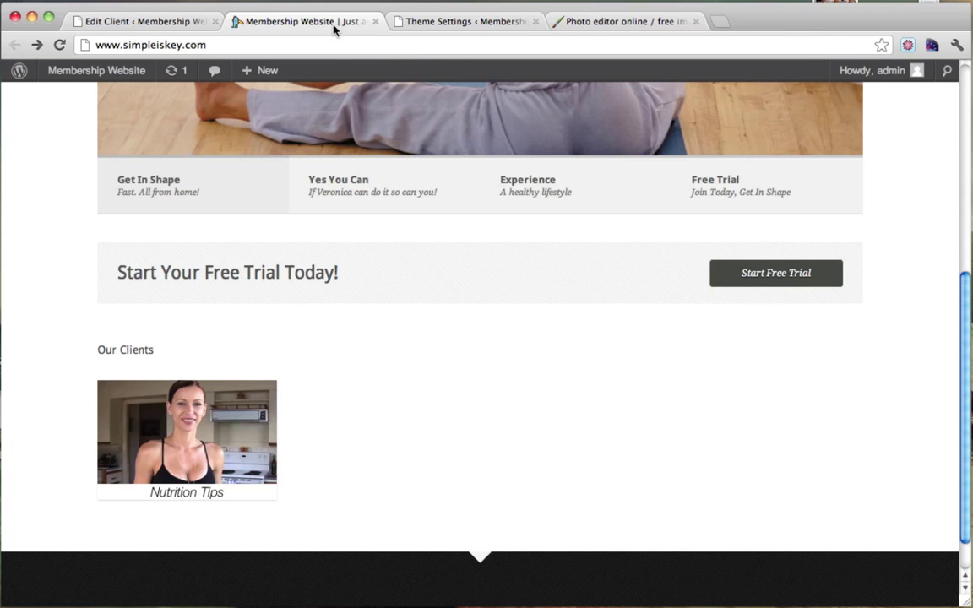
pyautogui.click(58, 47)
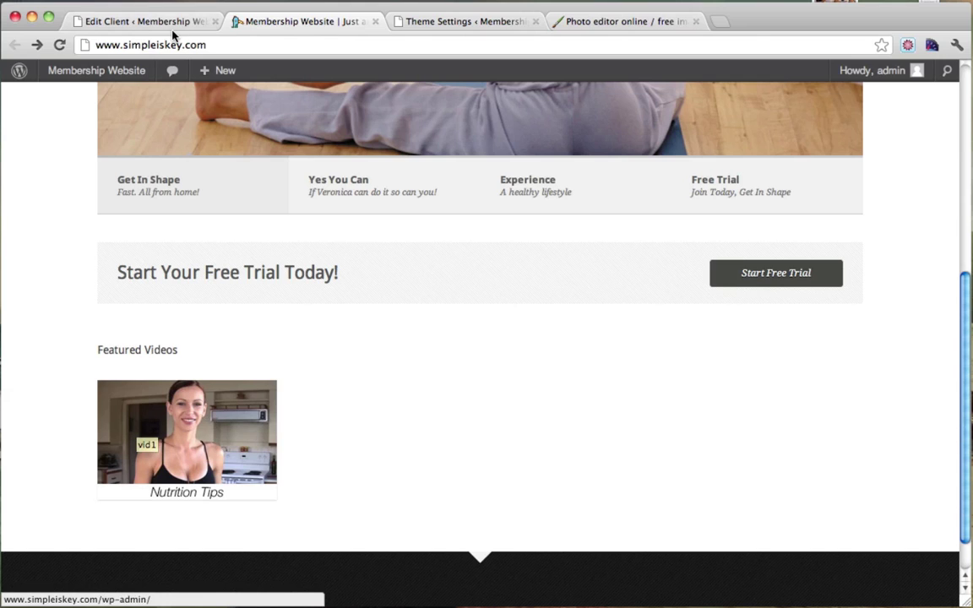
pyautogui.click(151, 23)
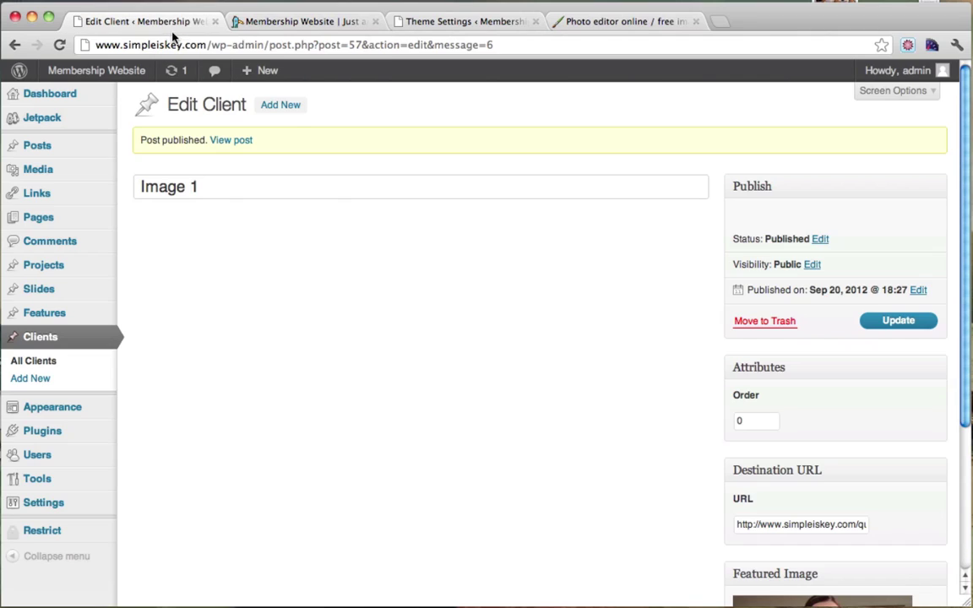
pyautogui.click(284, 105)
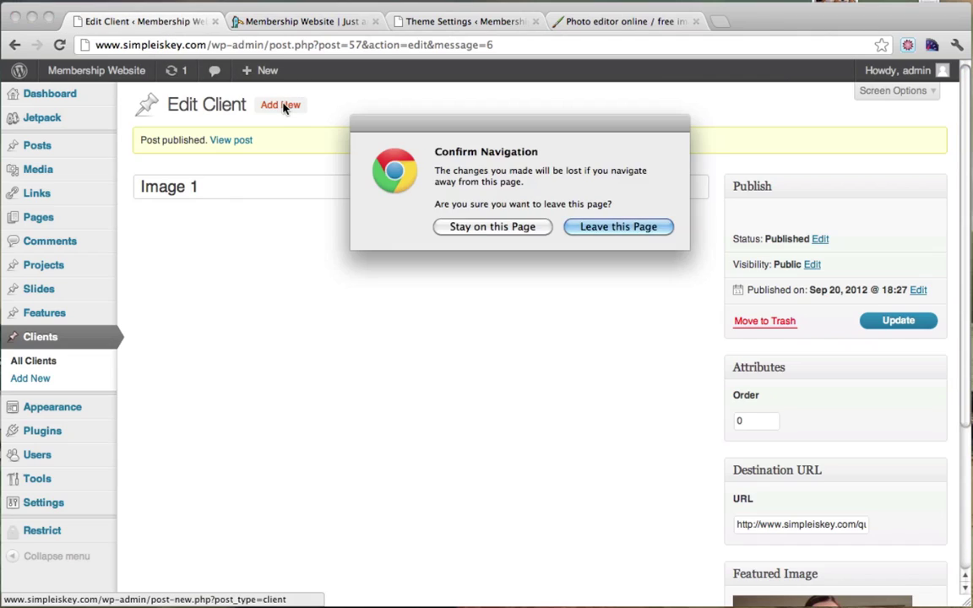
pyautogui.click(606, 226)
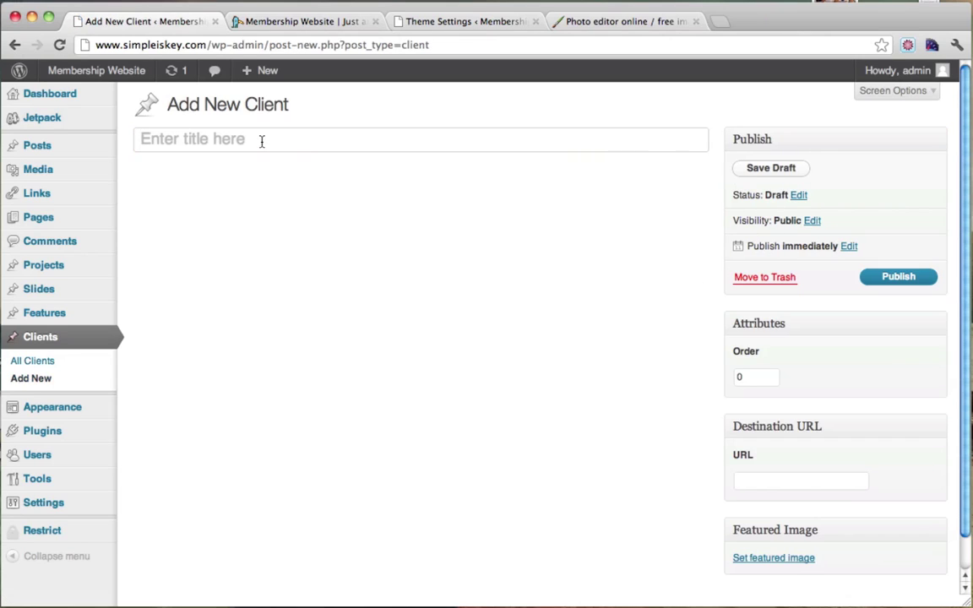
pyautogui.write('Image 2')
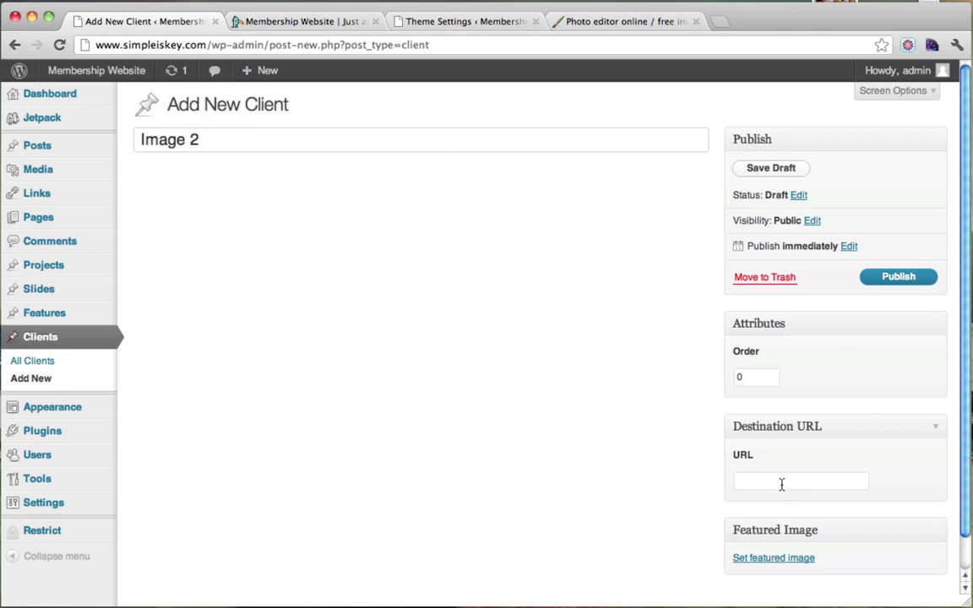
# Go to the Fitness Videos page on the live site
pyautogui.click(331, 23)
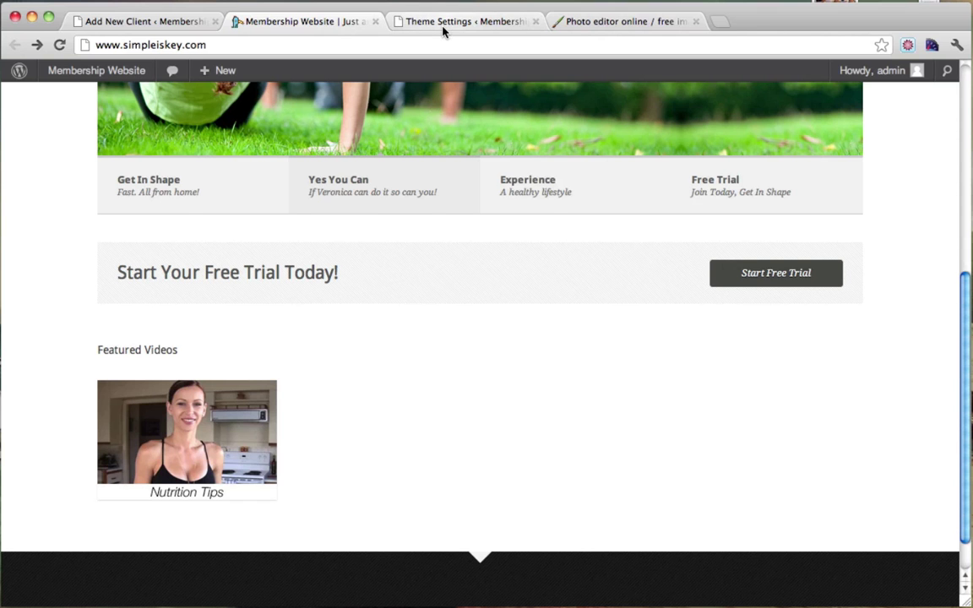
pyautogui.click(441, 25)
pyautogui.click(329, 23)
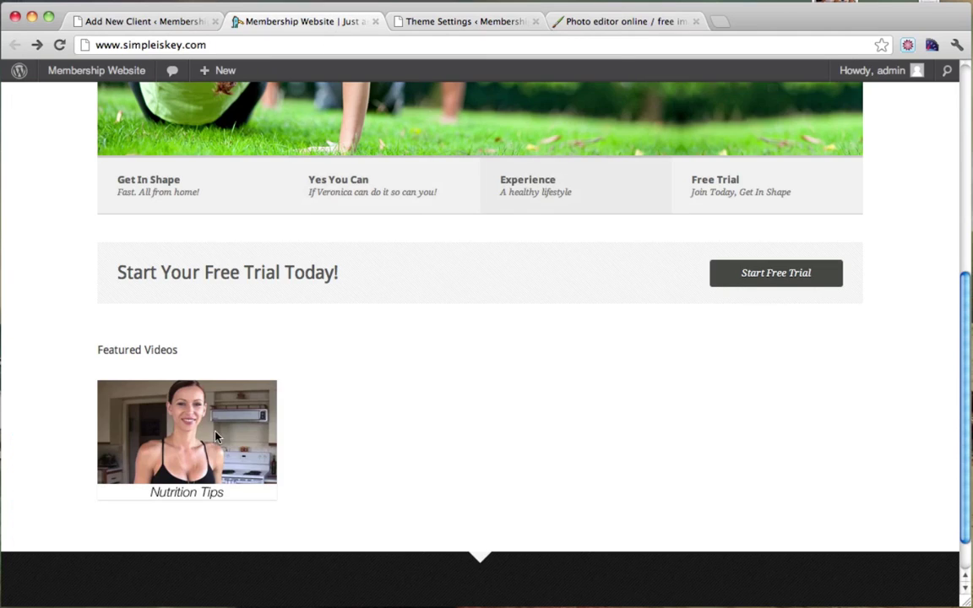
pyautogui.scroll(5, 278, 369)
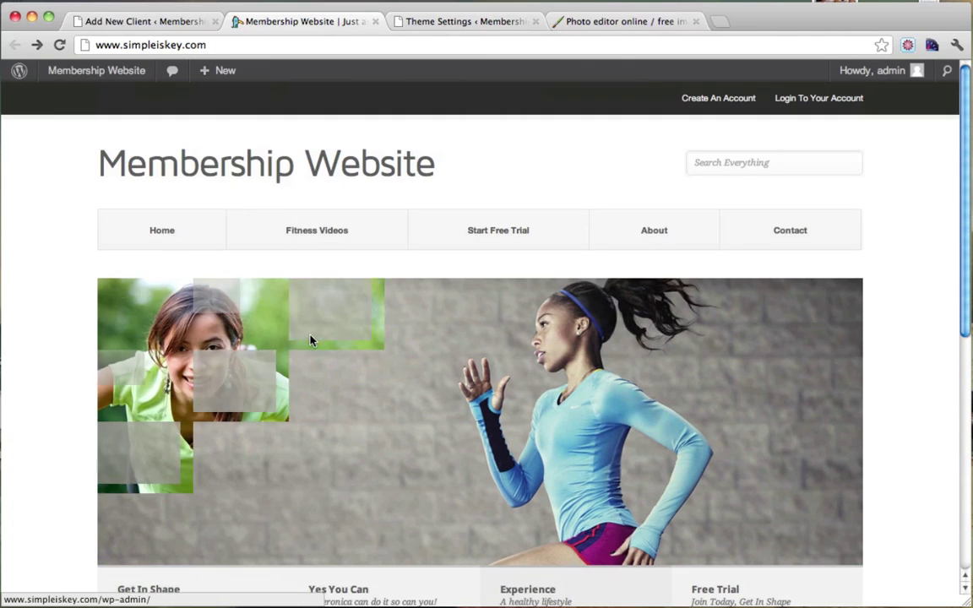
pyautogui.click(308, 241)
pyautogui.scroll(-3, 308, 241)
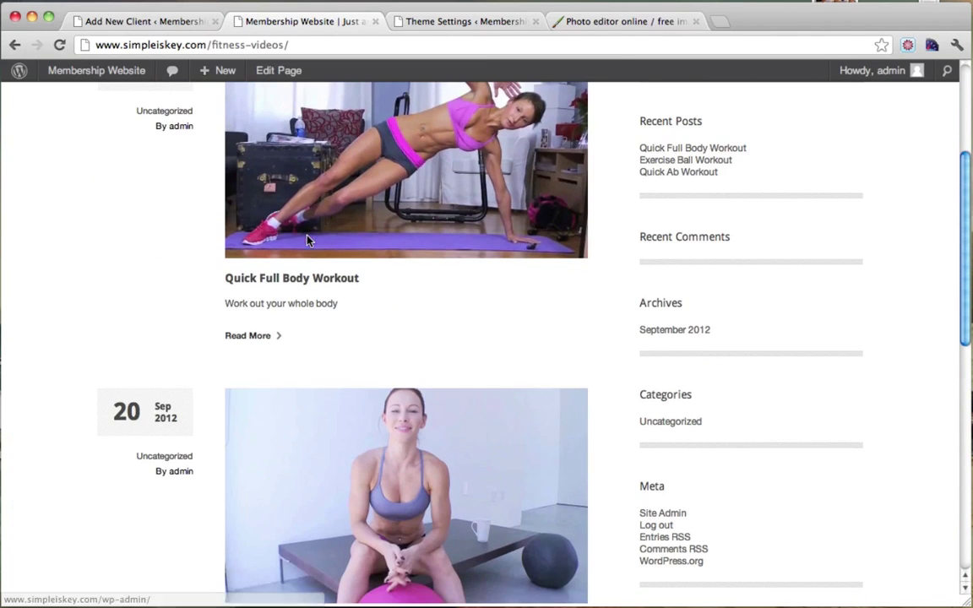
# Copy the Exercise Ball Workout post's web address
pyautogui.click(325, 448)
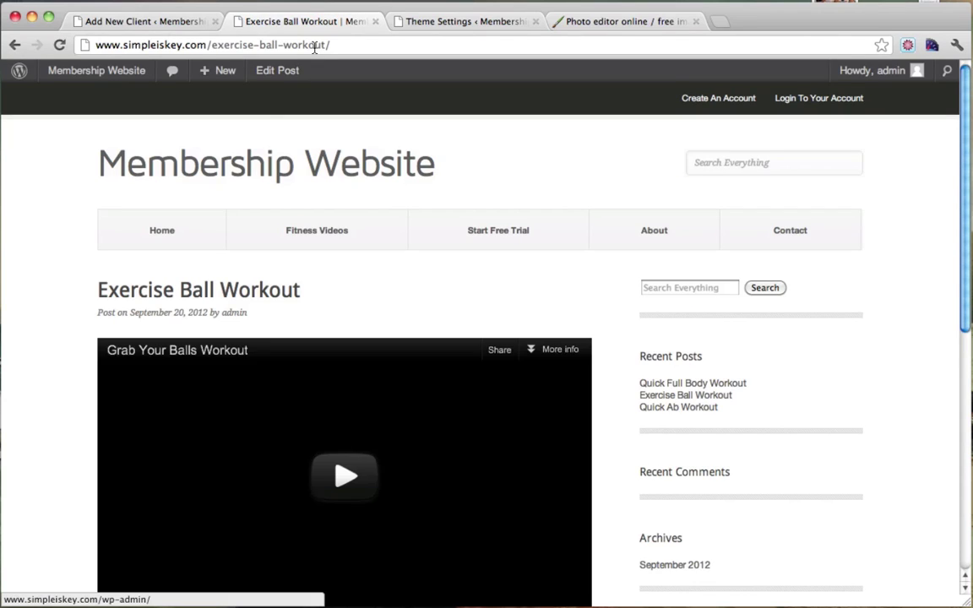
pyautogui.click(314, 45)
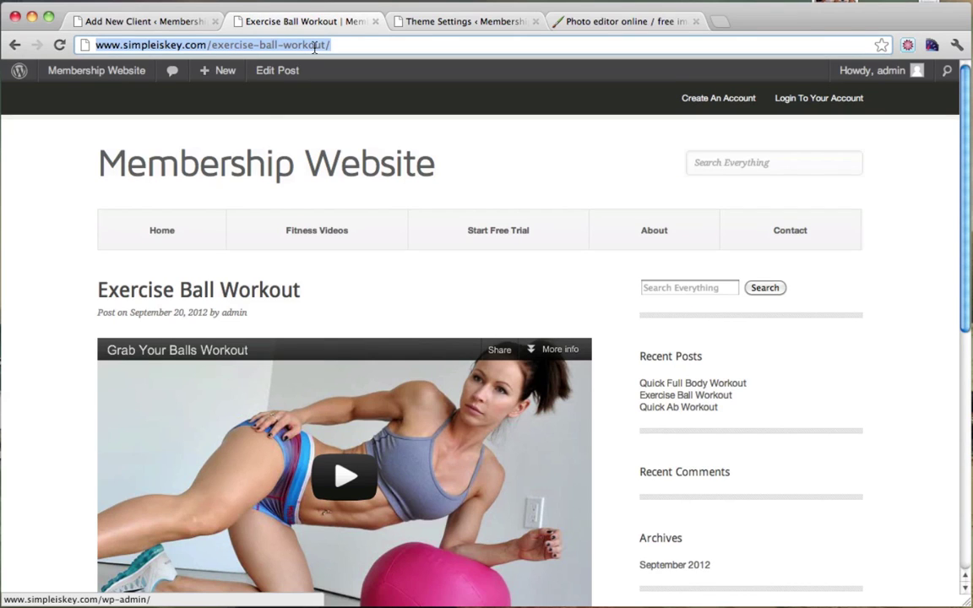
pyautogui.click(144, 22)
pyautogui.scroll(-1, 438, 198)
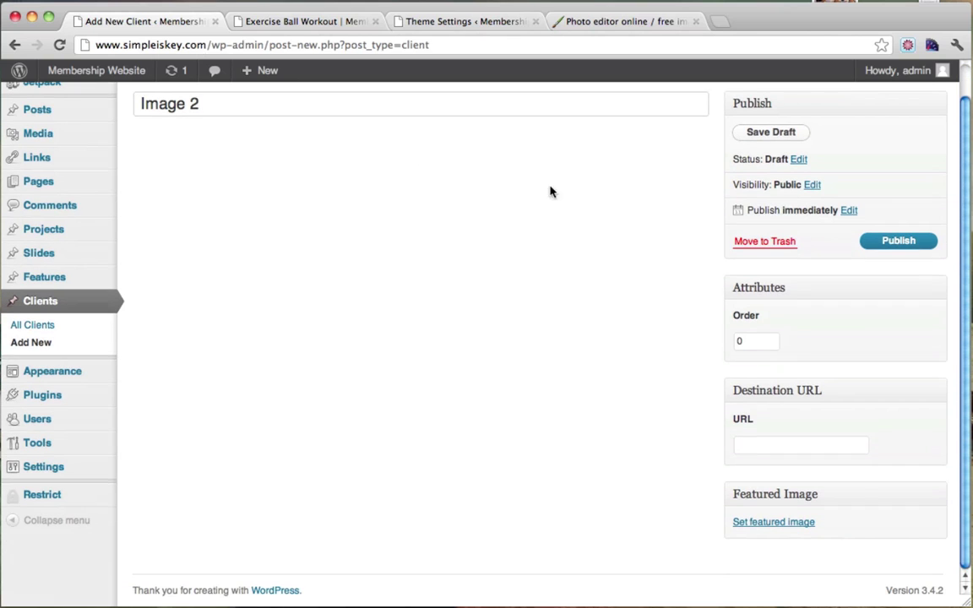
pyautogui.click(326, 20)
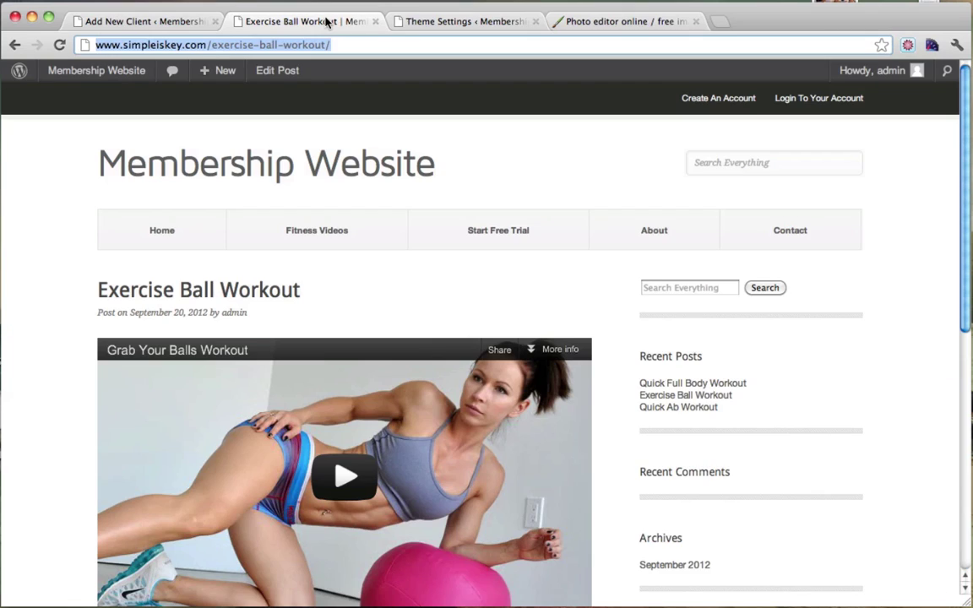
pyautogui.rightClick(286, 50)
pyautogui.click(311, 64)
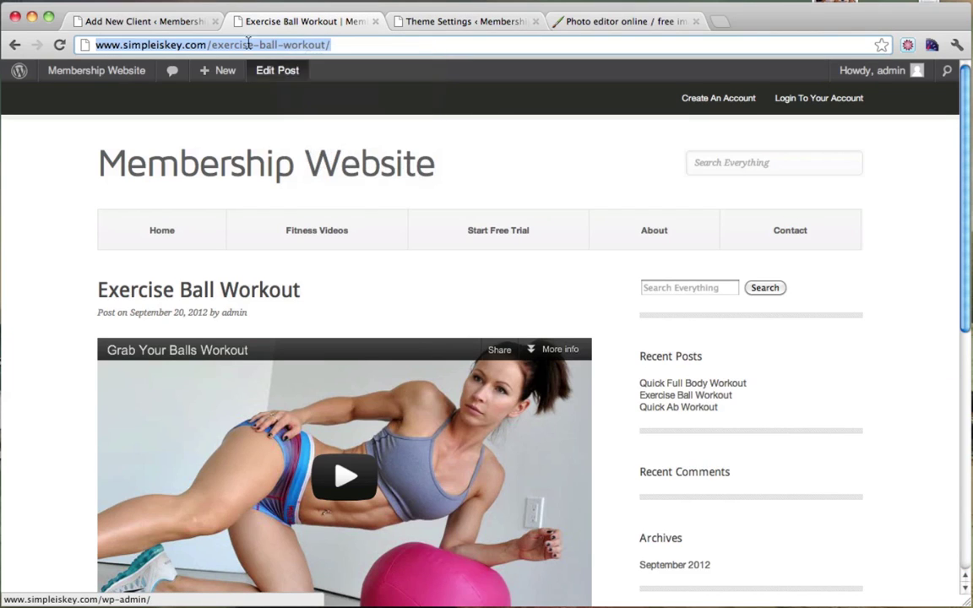
# Paste the Exercise Ball Workout address into the client's Destination URL field
pyautogui.click(160, 22)
pyautogui.click(788, 449)
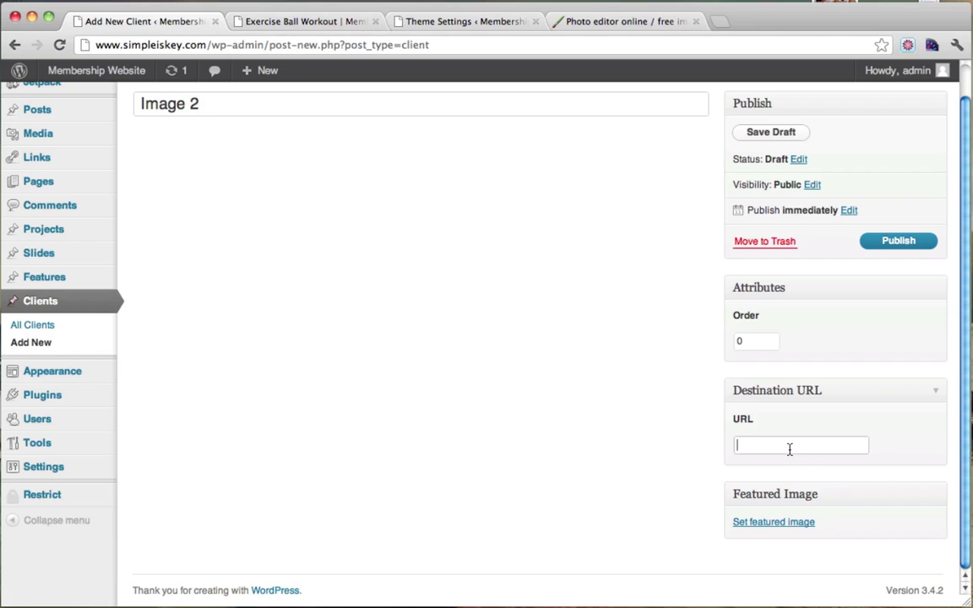
pyautogui.press('super+v')
pyautogui.moveTo(805, 449); pyautogui.dragTo(626, 440)
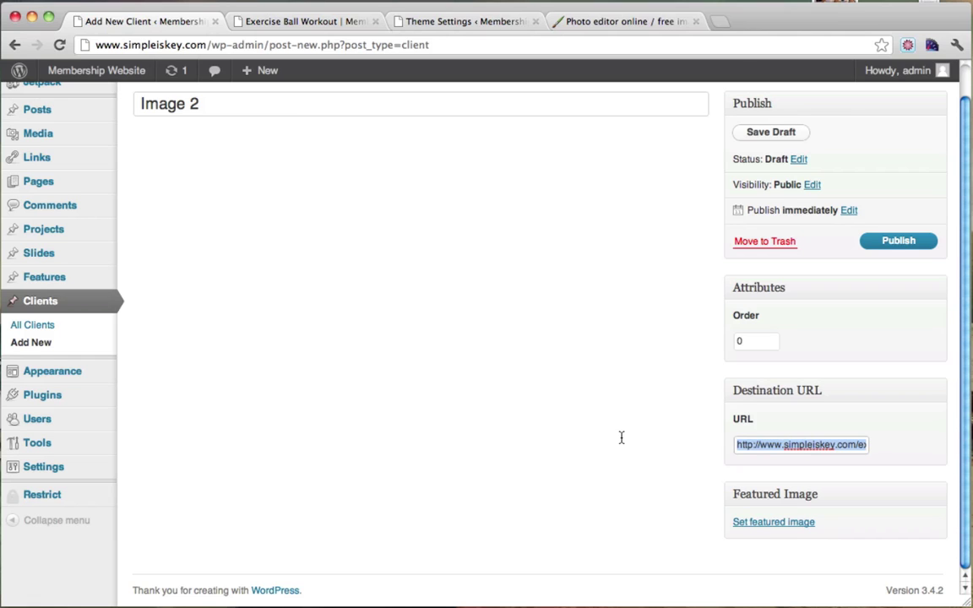
# Upload vid2.jpg as the featured image and publish the Image 2 client
pyautogui.click(736, 524)
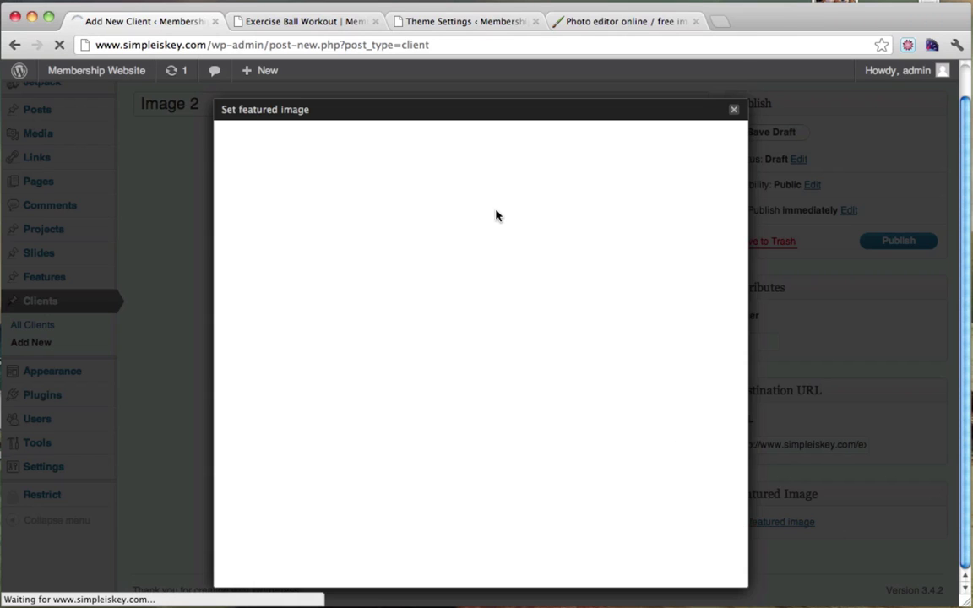
pyautogui.click(473, 296)
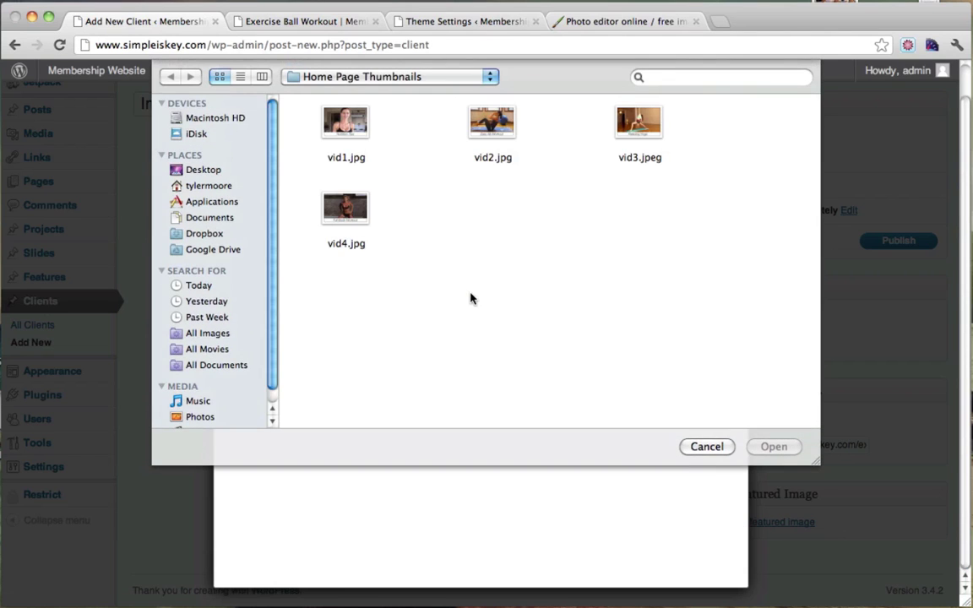
pyautogui.click(495, 140)
pyautogui.click(774, 446)
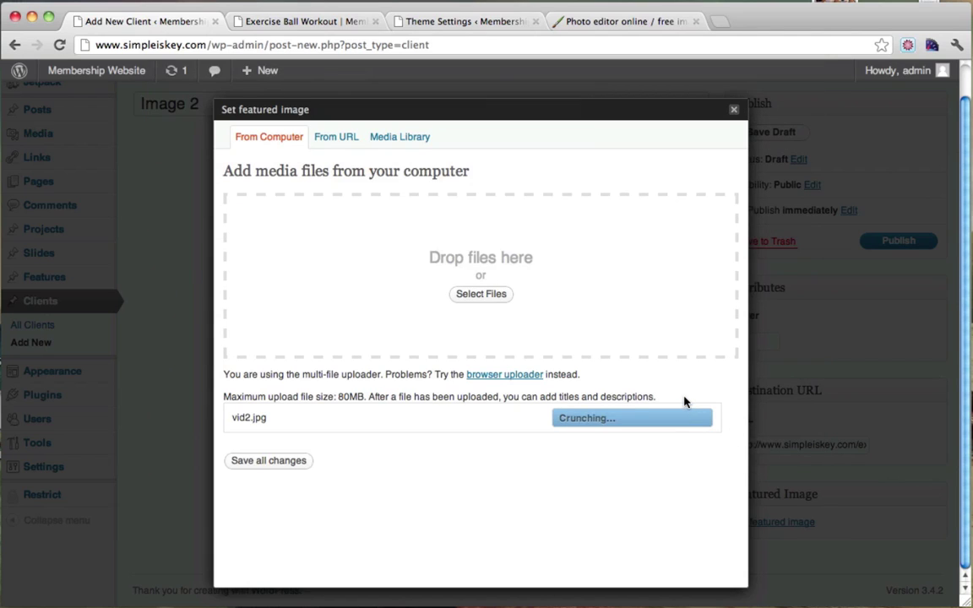
pyautogui.scroll(-10, 685, 402)
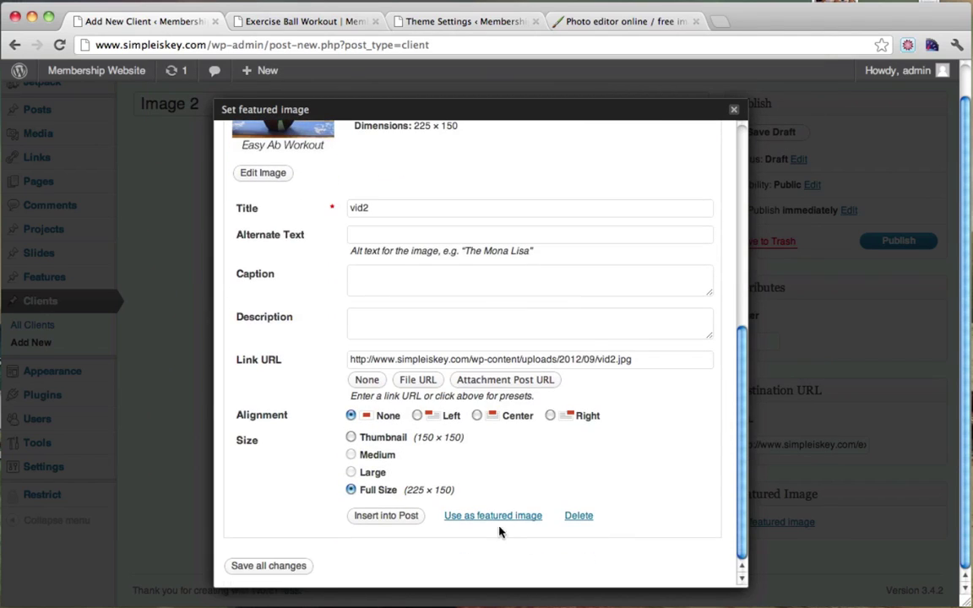
pyautogui.click(505, 516)
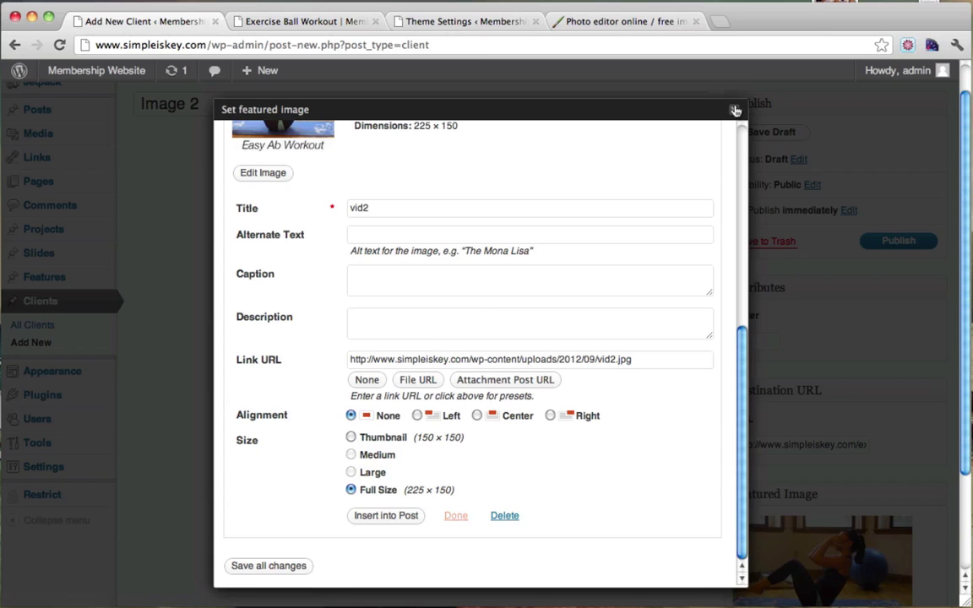
pyautogui.click(735, 111)
pyautogui.click(898, 246)
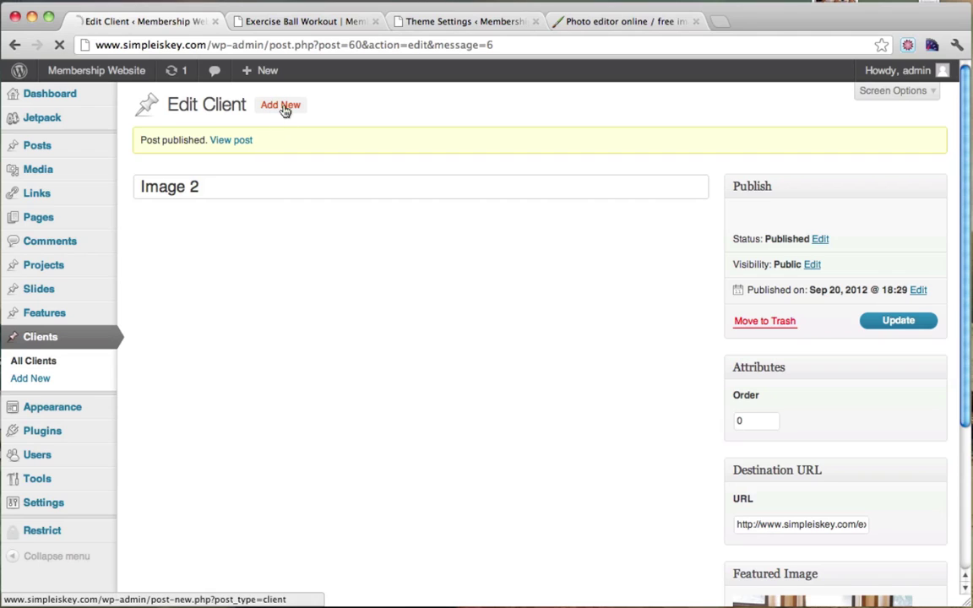
pyautogui.click(283, 107)
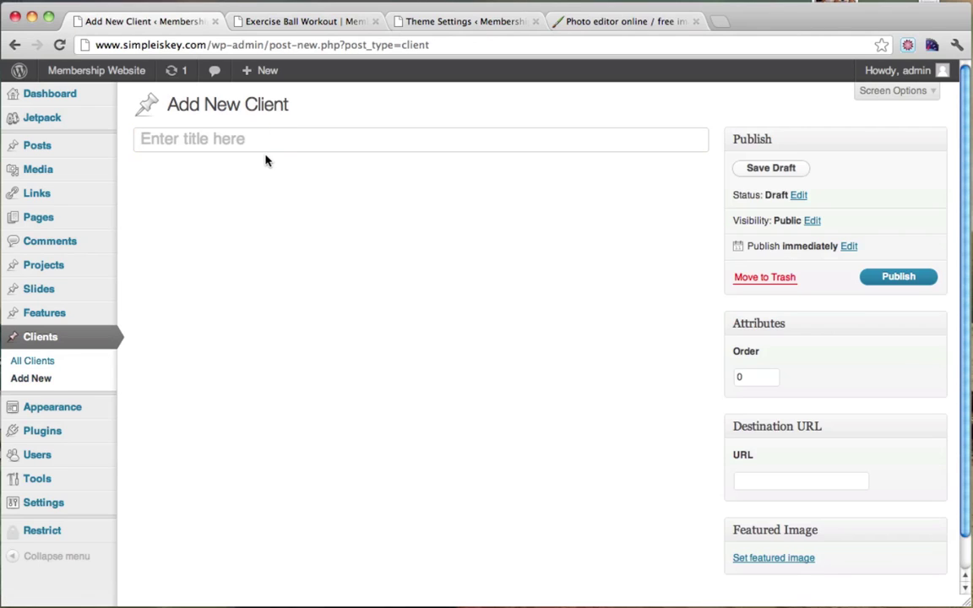
# Title the new client Image 3 and copy the Exercise Ball Workout post address
pyautogui.write('Image 3')
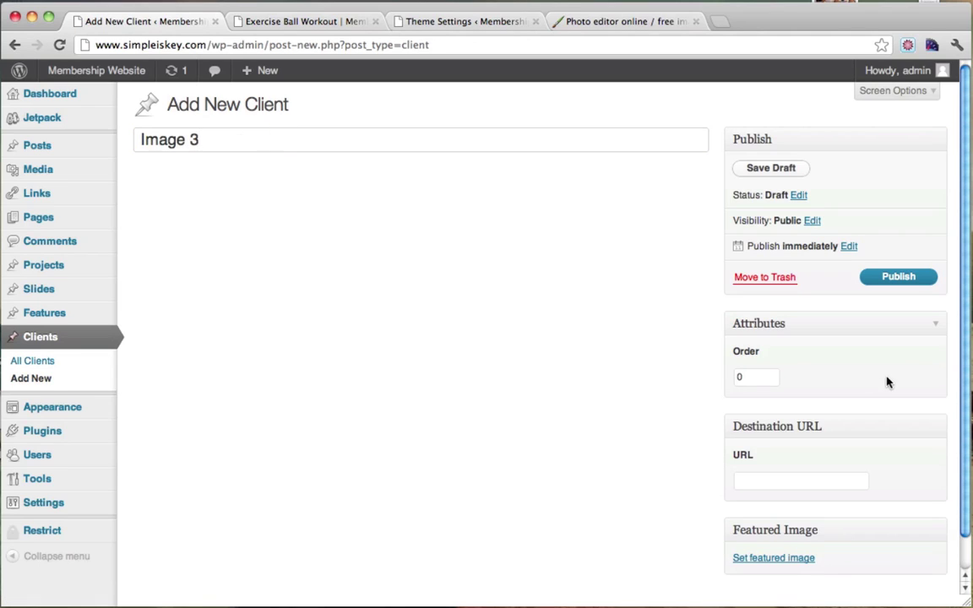
pyautogui.click(345, 24)
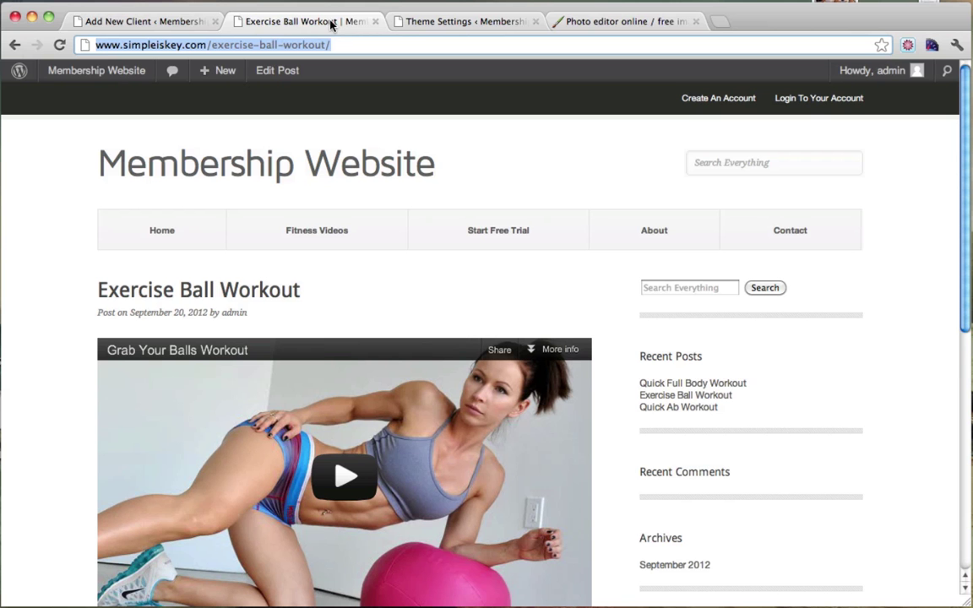
pyautogui.click(16, 47)
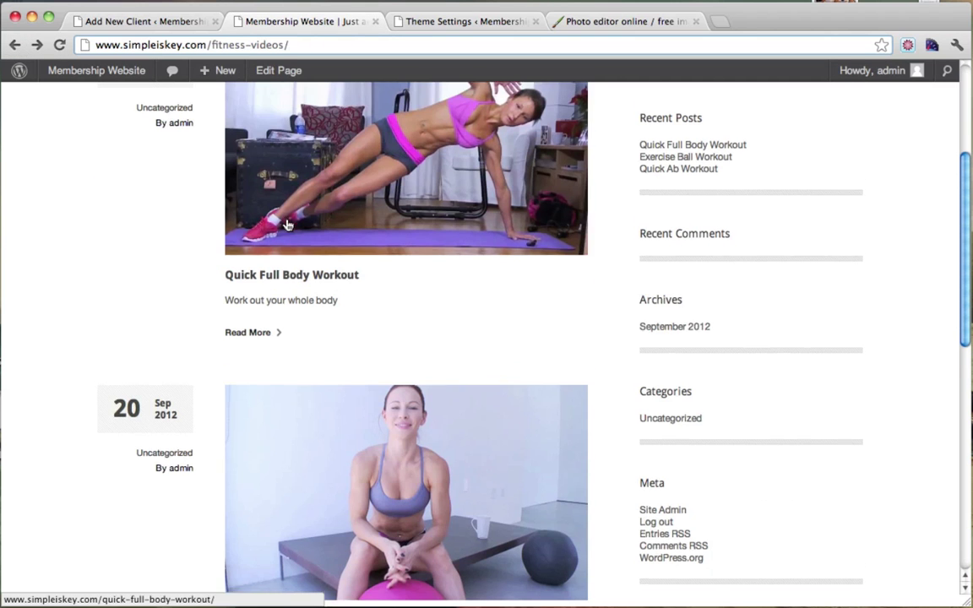
pyautogui.scroll(-6, 287, 224)
pyautogui.scroll(2, 292, 225)
pyautogui.click(291, 225)
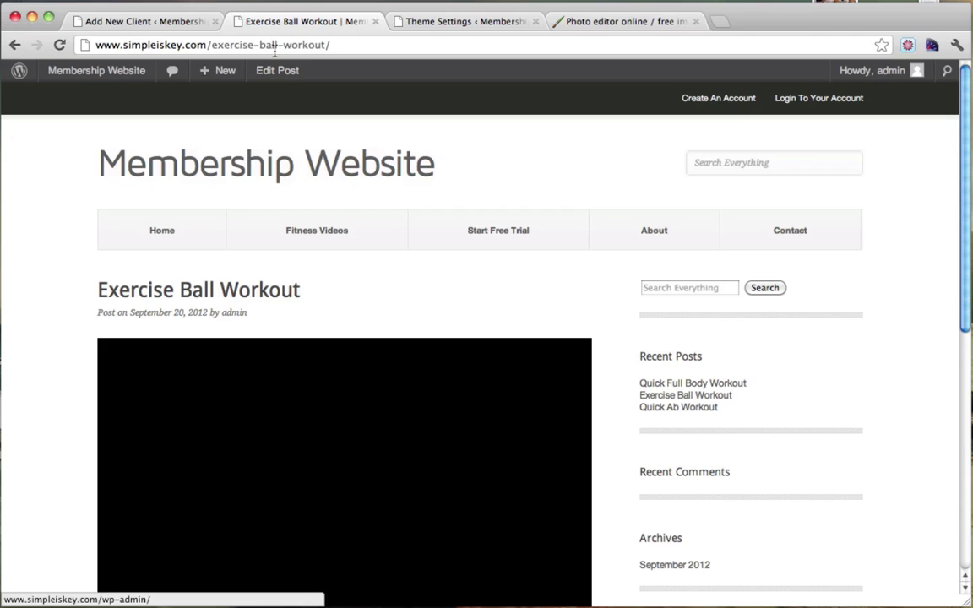
pyautogui.click(274, 49)
pyautogui.rightClick(275, 50)
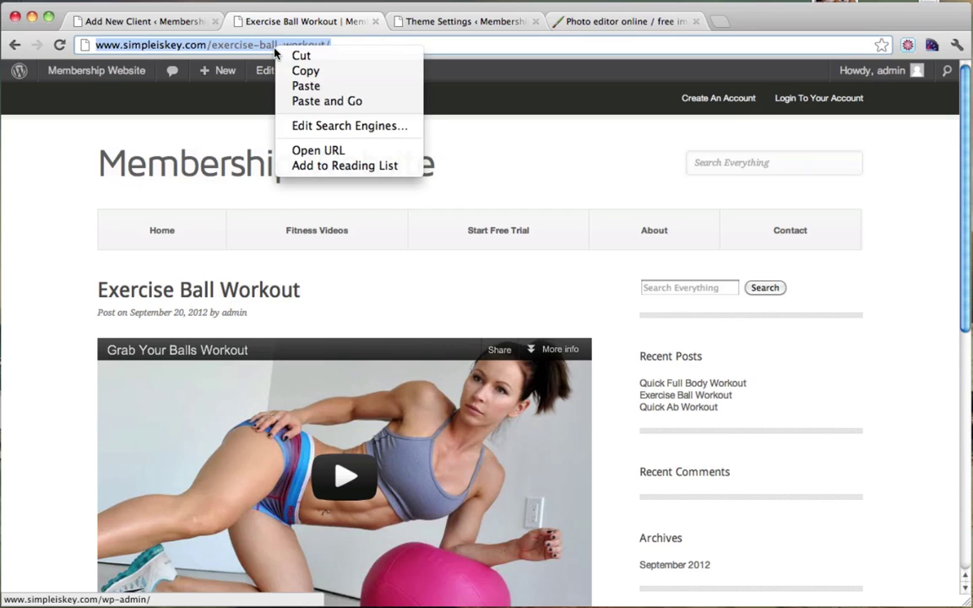
pyautogui.click(284, 70)
# Paste the Exercise Ball Workout address into the Destination URL field
pyautogui.click(161, 23)
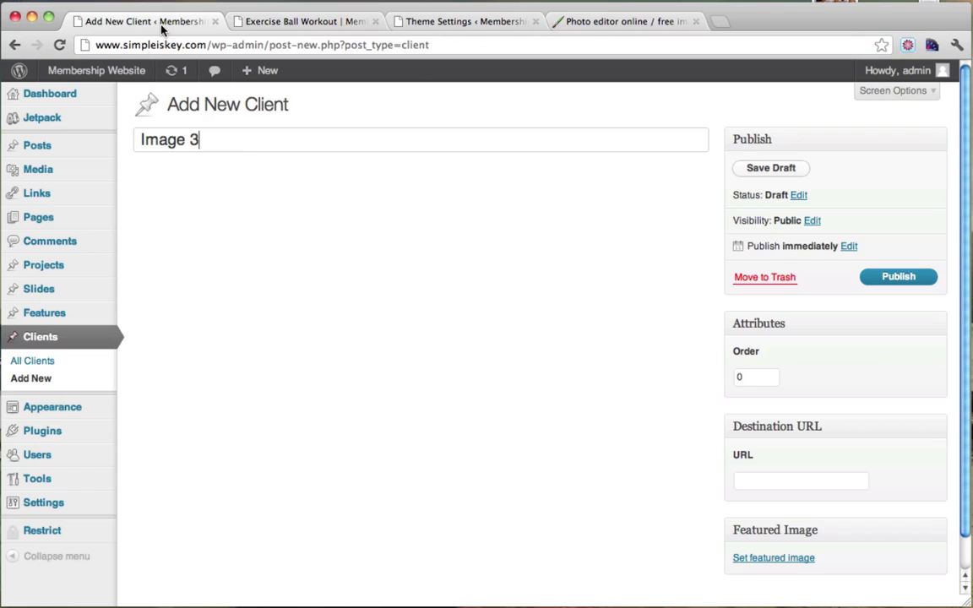
pyautogui.click(761, 480)
pyautogui.hotkey('ctrl', 'v')
pyautogui.scroll(-1, 843, 467)
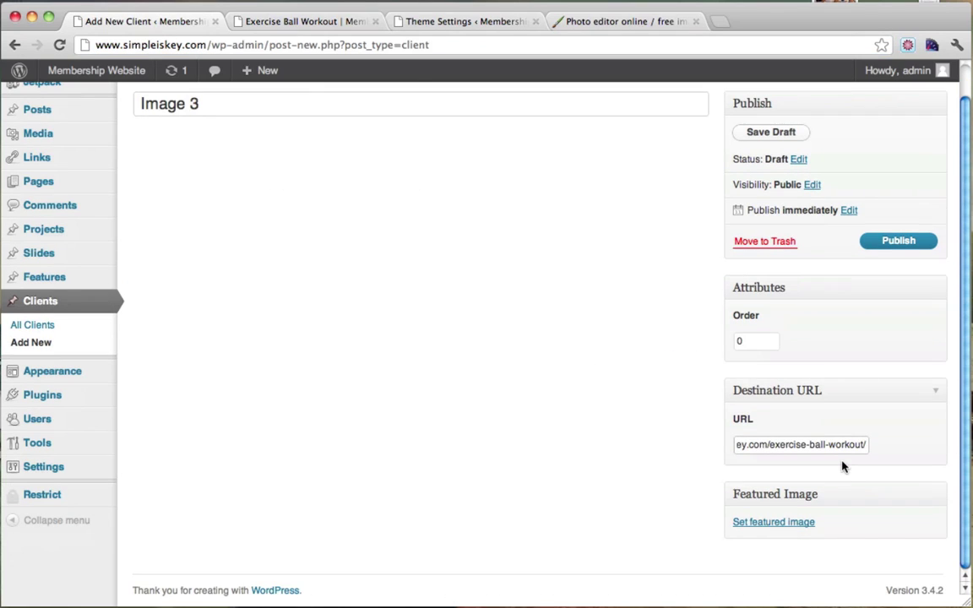
# Upload vid3.jpeg as the featured image, publish Image 3, and start another client
pyautogui.click(772, 520)
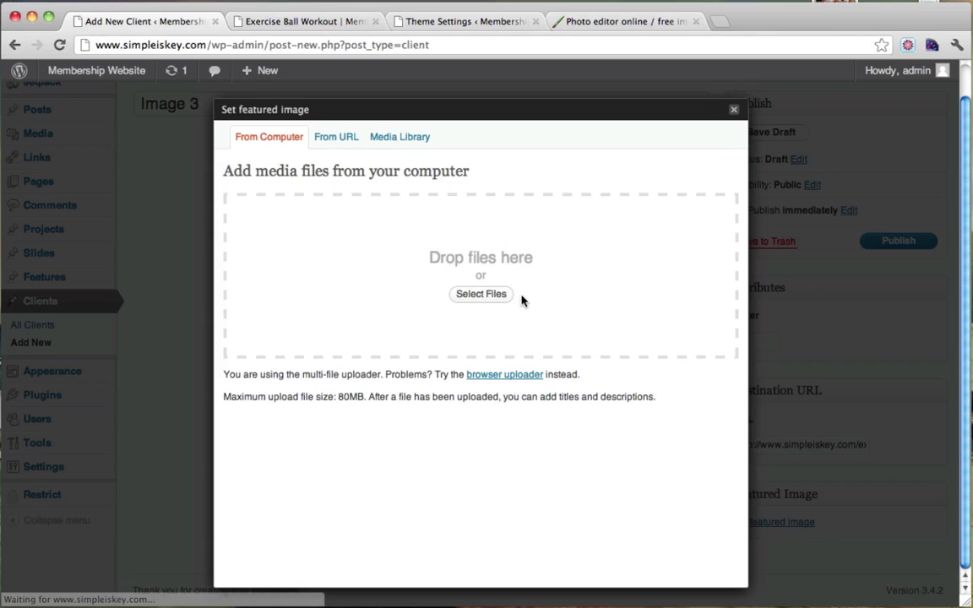
pyautogui.click(483, 298)
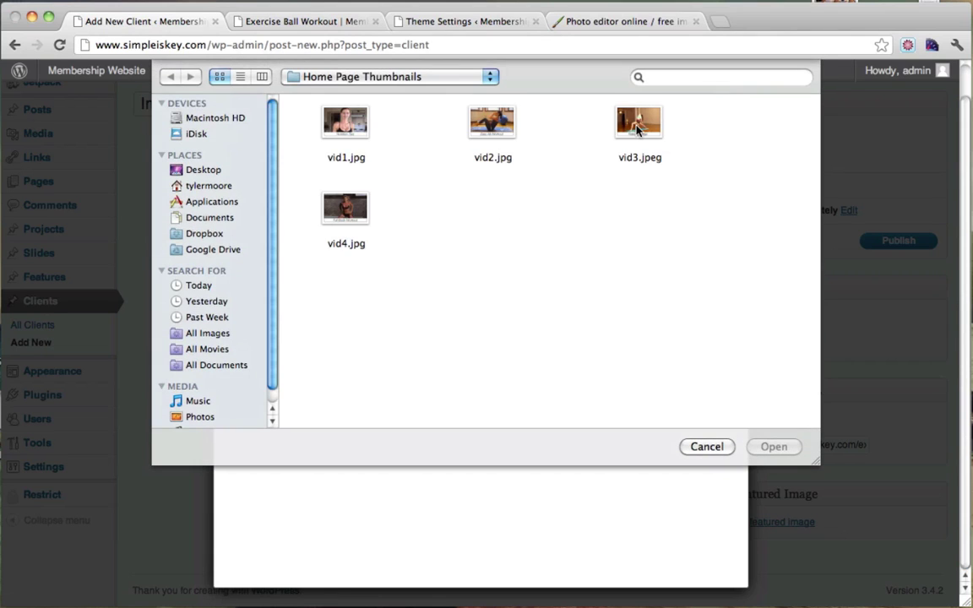
pyautogui.click(637, 129)
pyautogui.click(773, 446)
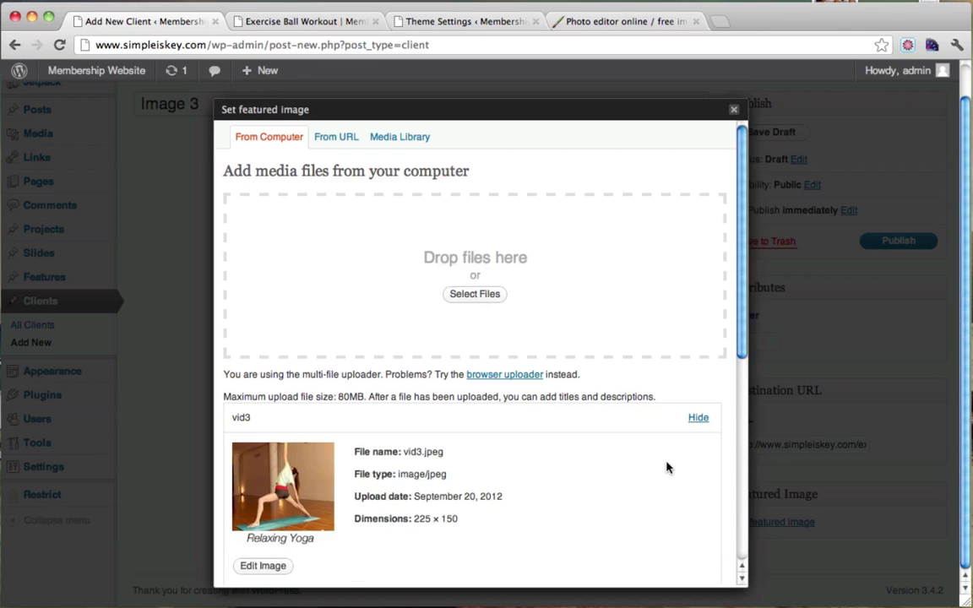
pyautogui.scroll(-5, 667, 467)
pyautogui.click(510, 517)
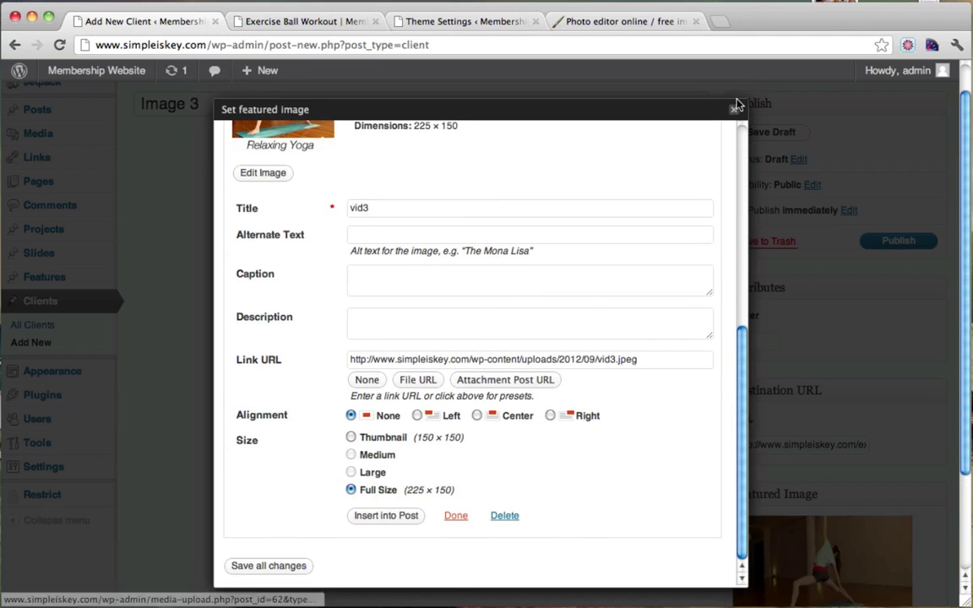
pyautogui.click(735, 114)
pyautogui.click(898, 241)
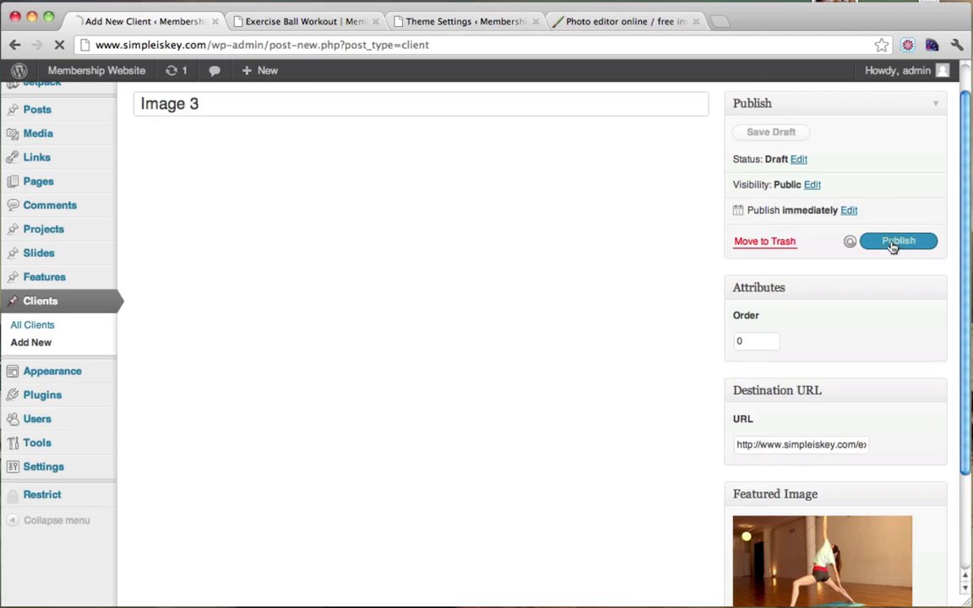
pyautogui.scroll(1, 528, 271)
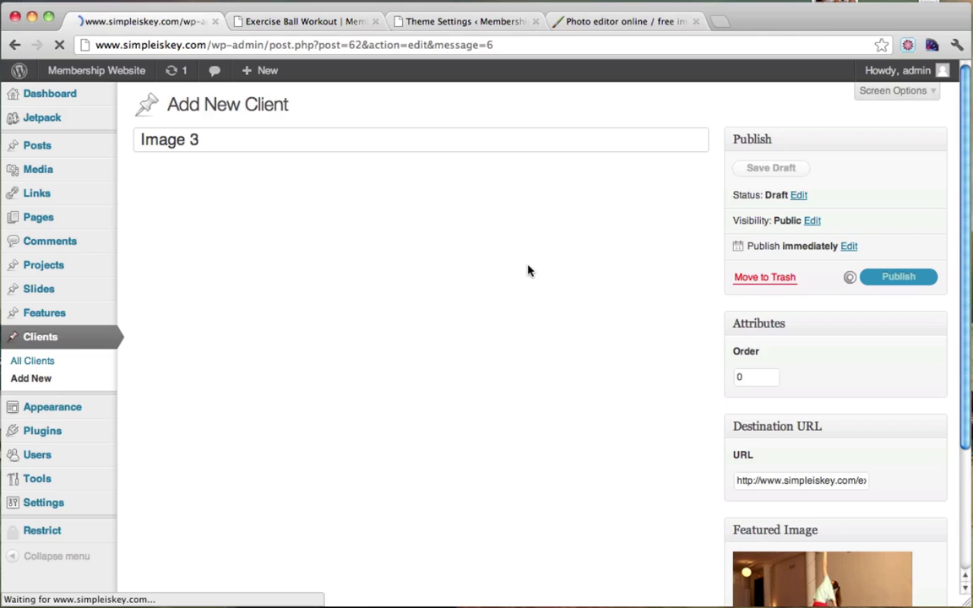
pyautogui.click(293, 106)
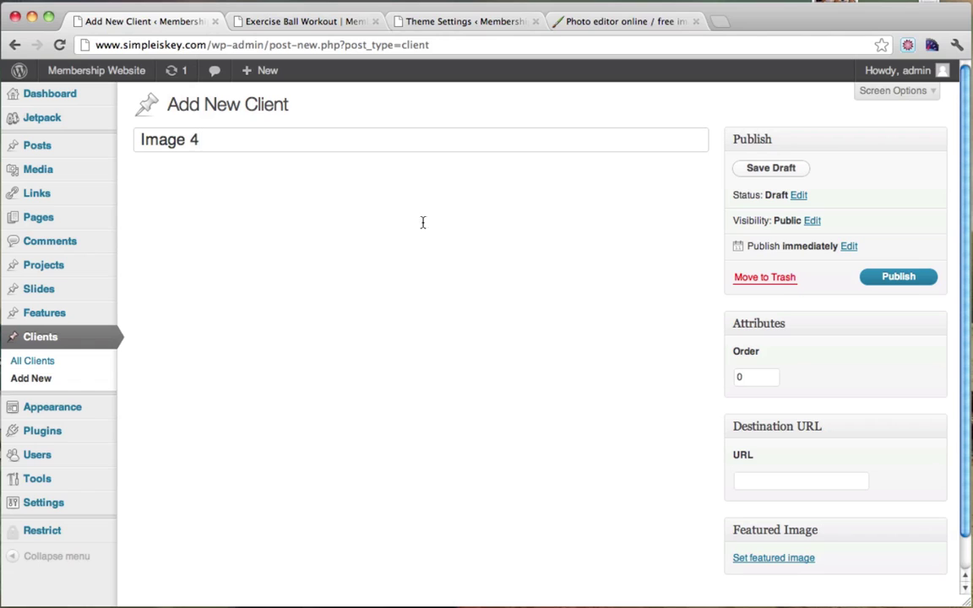
# Put the Quick Ab Workout post address into the Image 4 Destination URL field
pyautogui.scroll(-1, 612, 429)
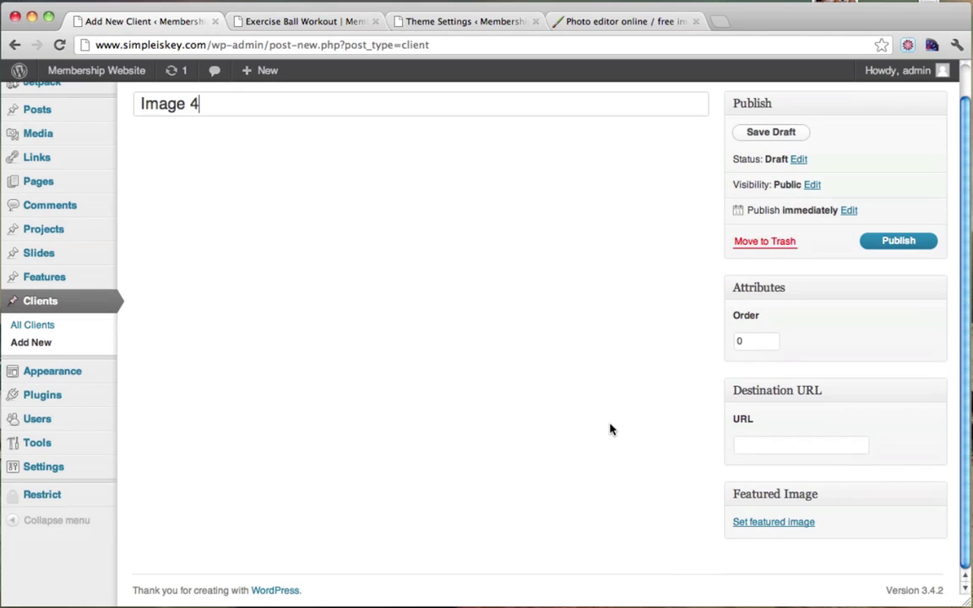
pyautogui.click(336, 26)
pyautogui.click(14, 44)
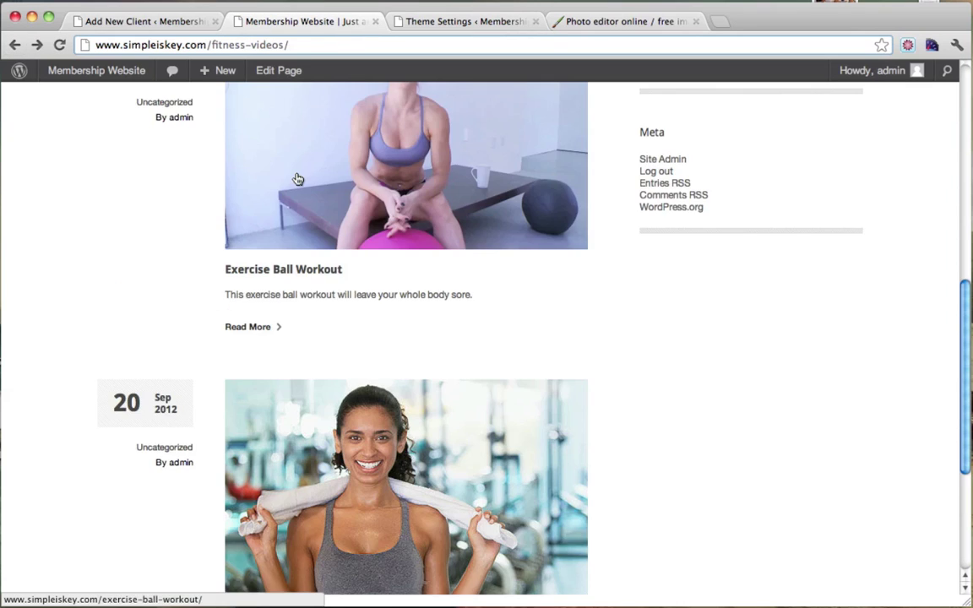
pyautogui.scroll(-5, 297, 179)
pyautogui.click(404, 212)
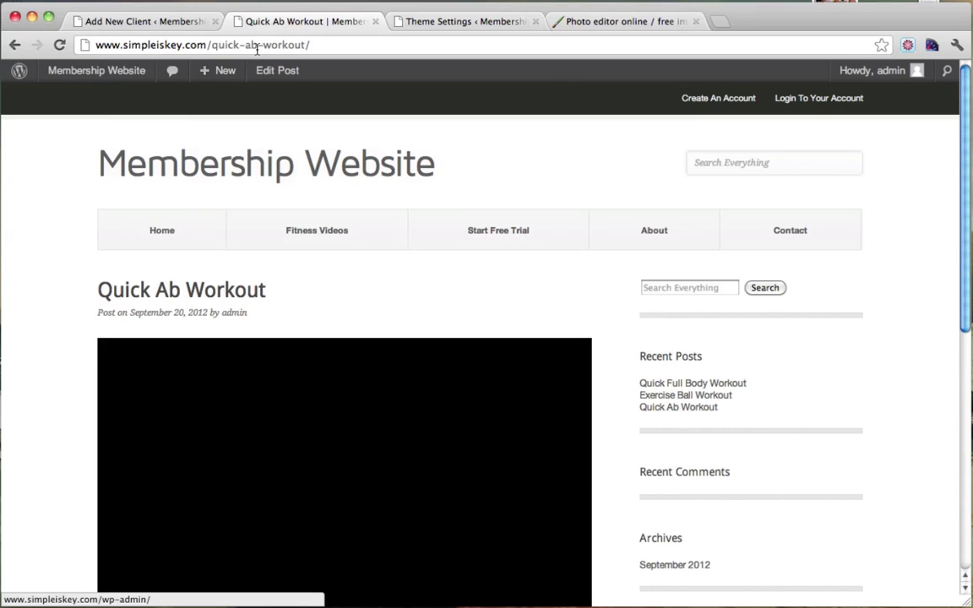
pyautogui.click(258, 48)
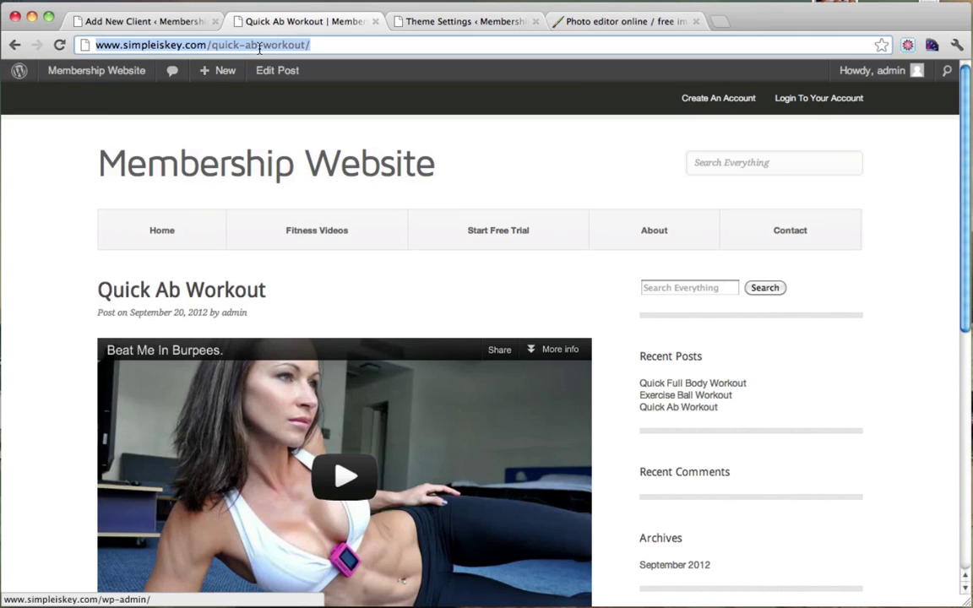
pyautogui.click(164, 24)
pyautogui.click(776, 449)
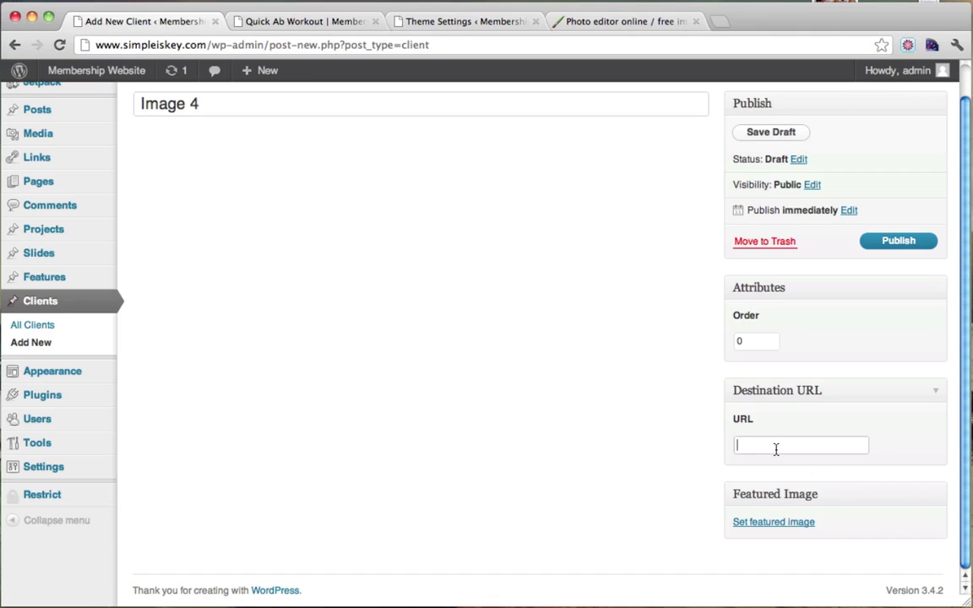
pyautogui.press('super+v')
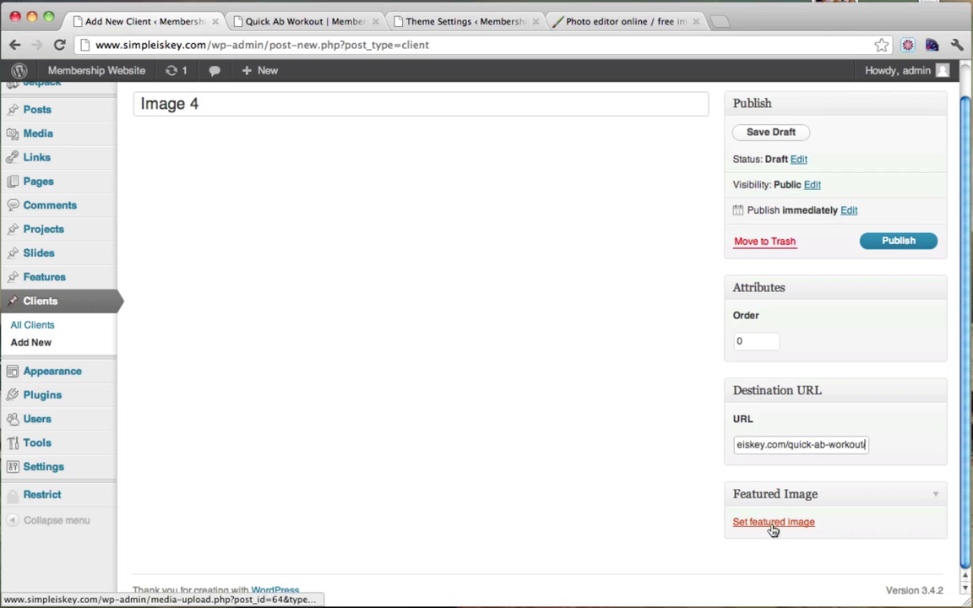
# Upload vid4.jpg as the featured image and publish the Image 4 client
pyautogui.click(772, 523)
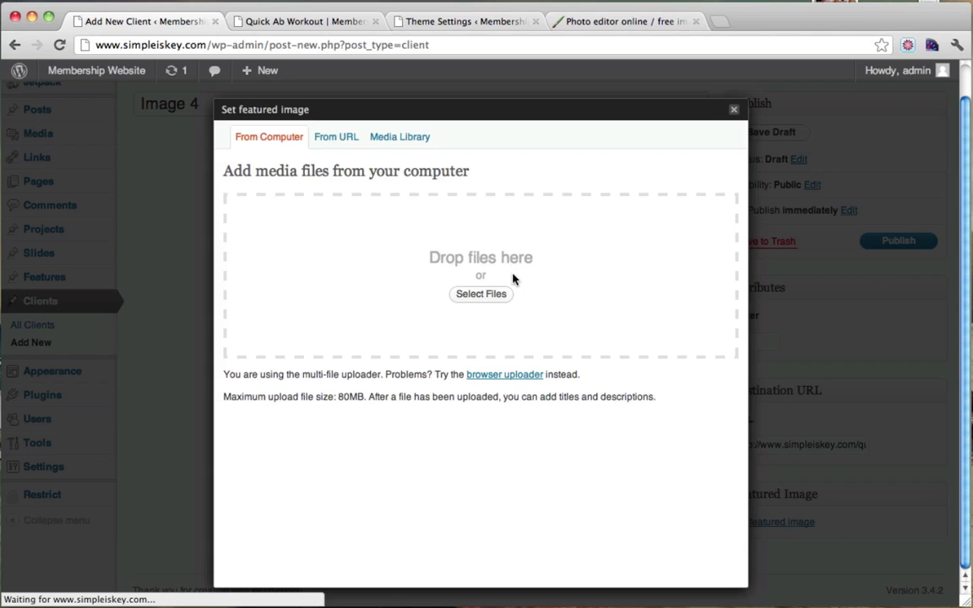
pyautogui.click(479, 296)
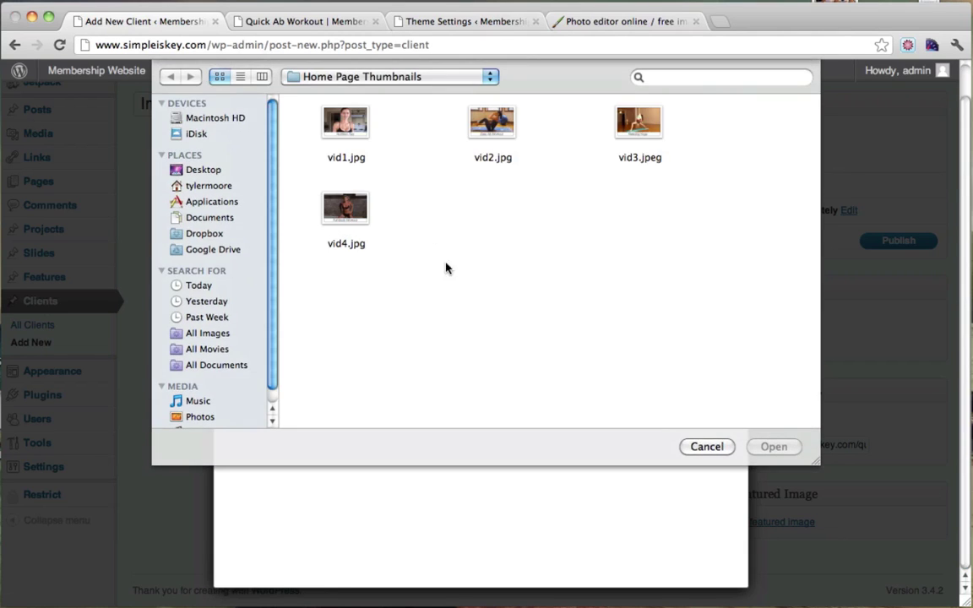
pyautogui.click(345, 208)
pyautogui.click(773, 446)
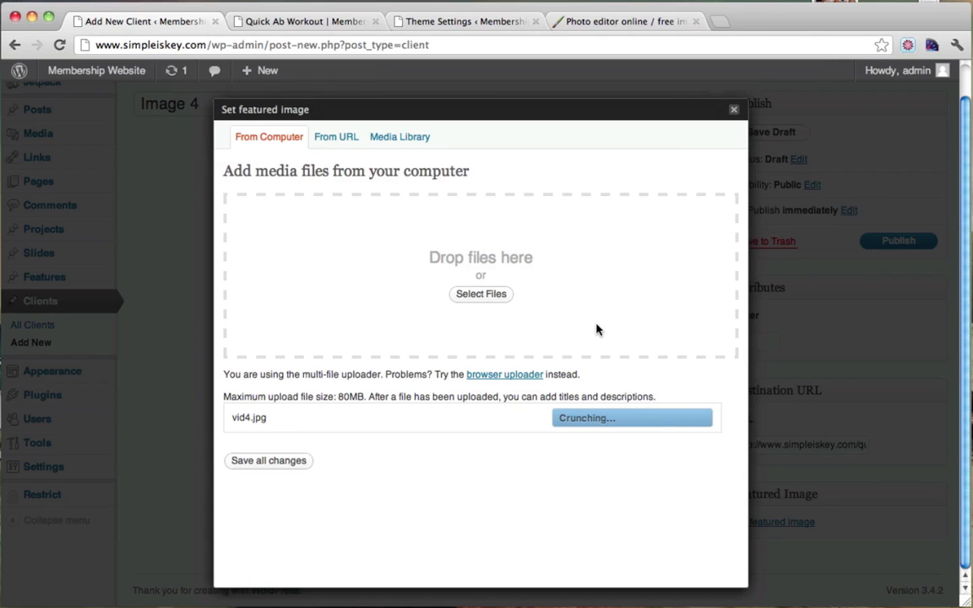
pyautogui.scroll(-5, 597, 328)
pyautogui.click(492, 517)
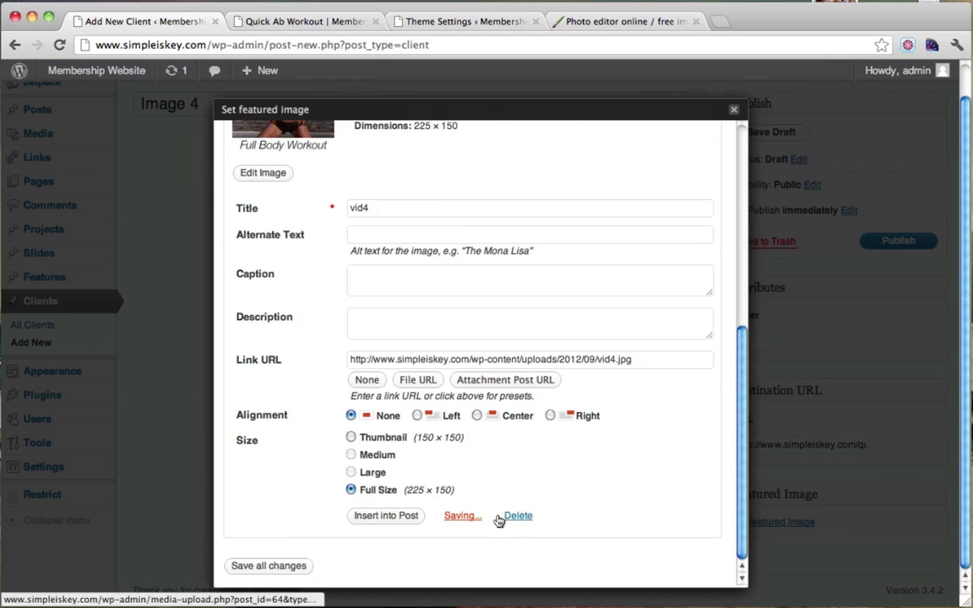
pyautogui.click(734, 114)
pyautogui.click(898, 241)
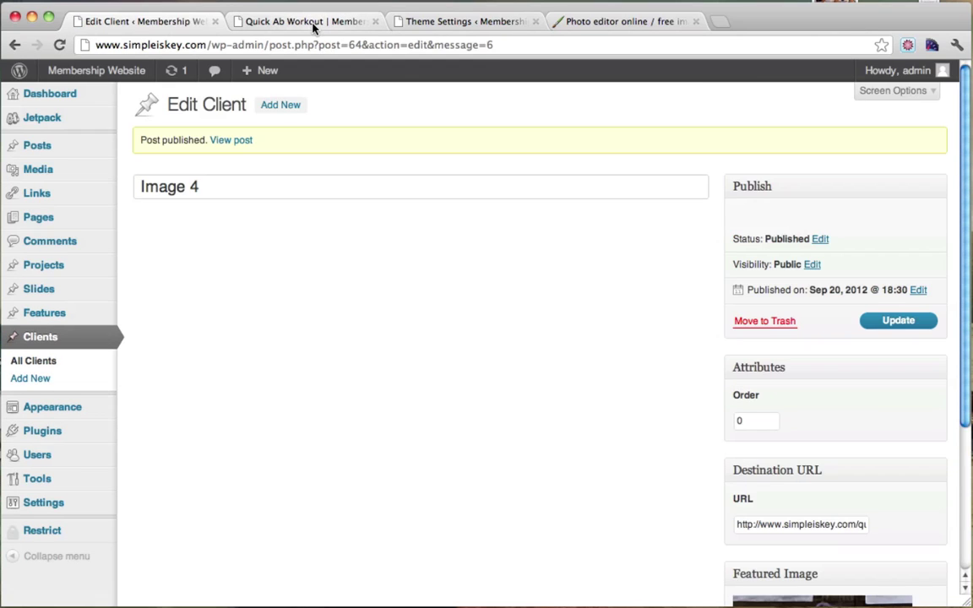
# Visit the live site from the Membership Website admin menu and scroll to Featured Videos
pyautogui.click(313, 22)
pyautogui.moveTo(91, 73)
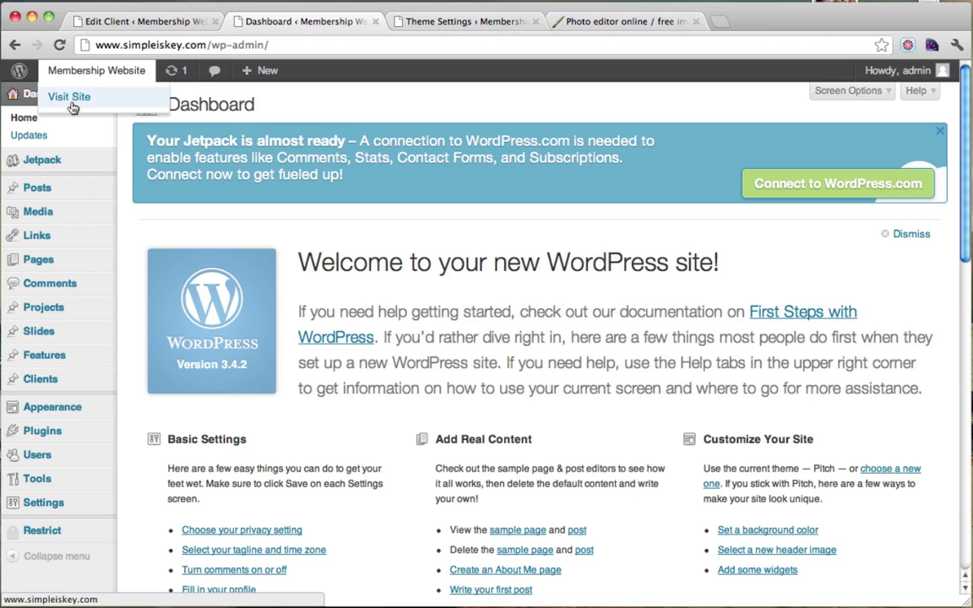
pyautogui.click(68, 96)
pyautogui.scroll(-10, 610, 251)
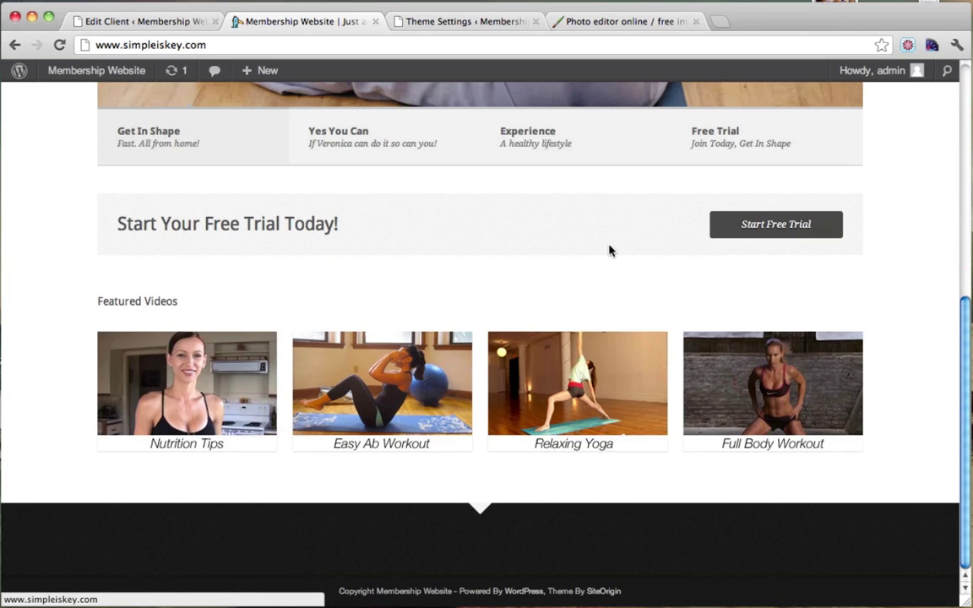
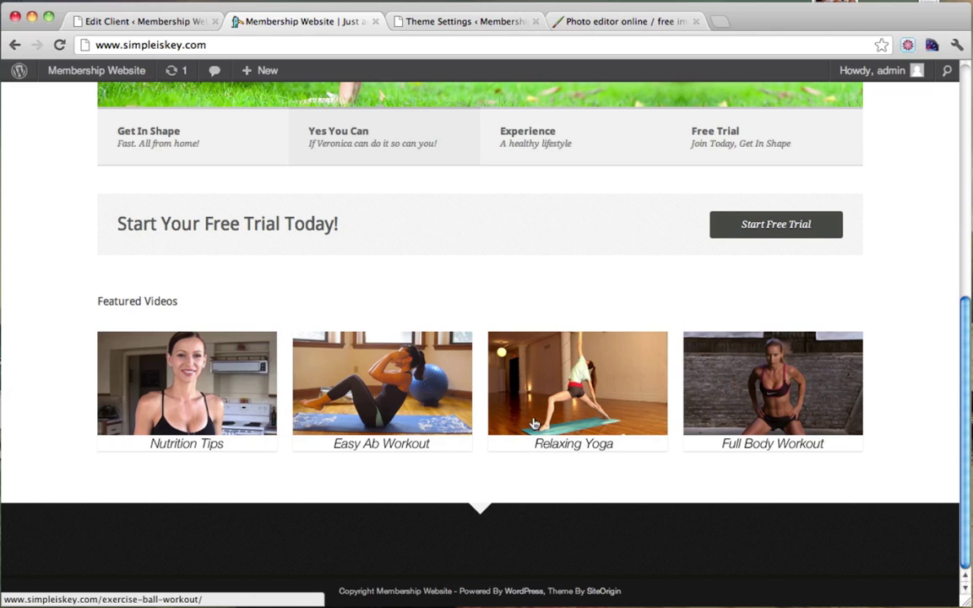
# Browse the live site: view the Exercise Ball Workout post, return home, show the Free Trial slide
pyautogui.click(435, 355)
pyautogui.scroll(-5, 396, 230)
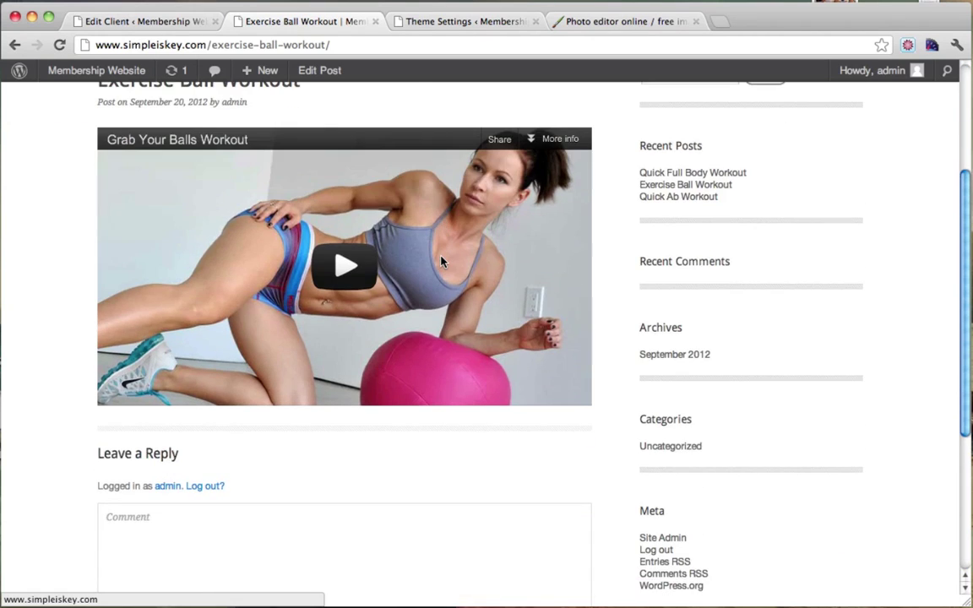
pyautogui.scroll(5, 441, 263)
pyautogui.scroll(-4, 441, 263)
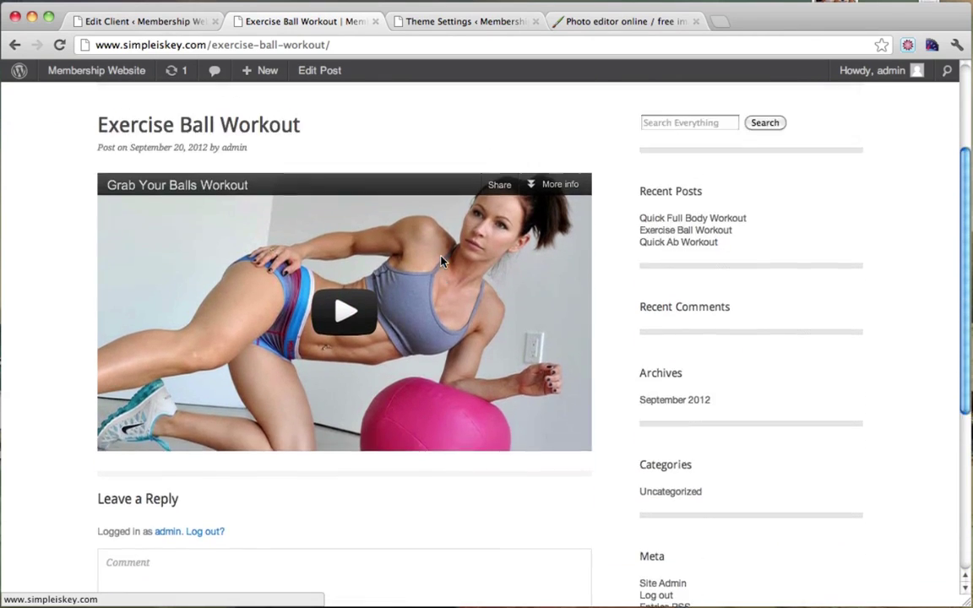
pyautogui.scroll(4, 396, 230)
pyautogui.click(13, 46)
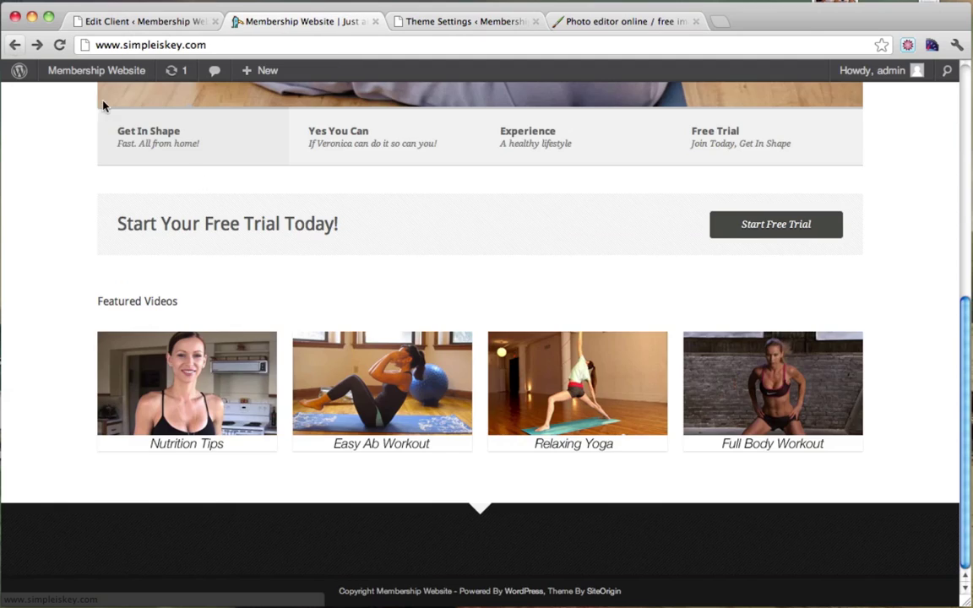
pyautogui.scroll(10, 309, 273)
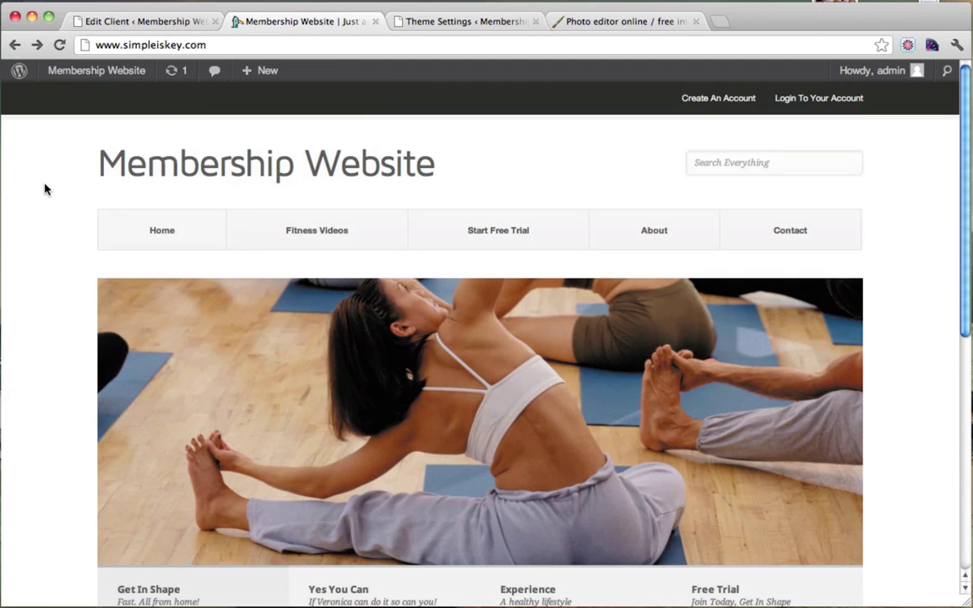
pyautogui.scroll(-3, 34, 300)
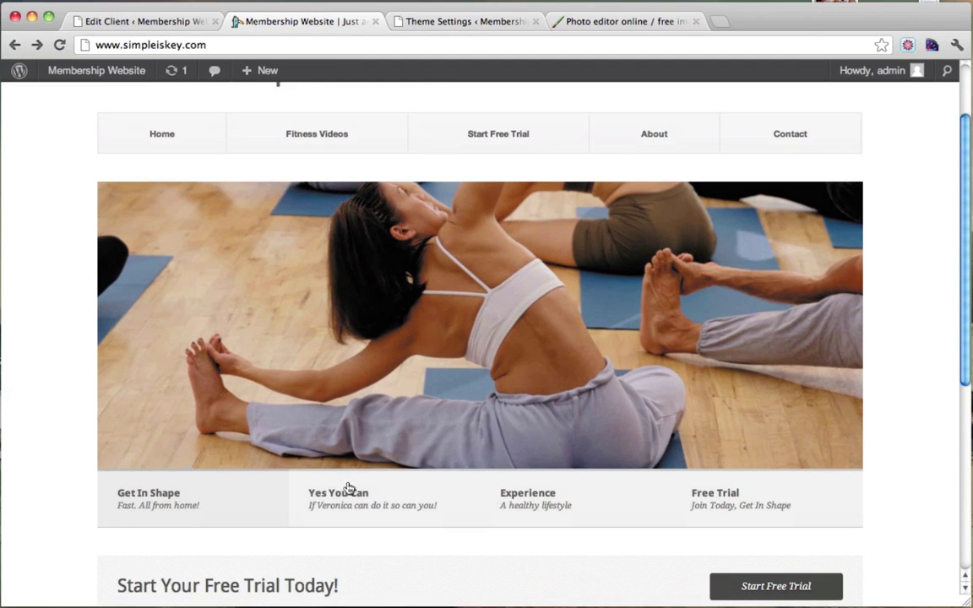
pyautogui.click(708, 505)
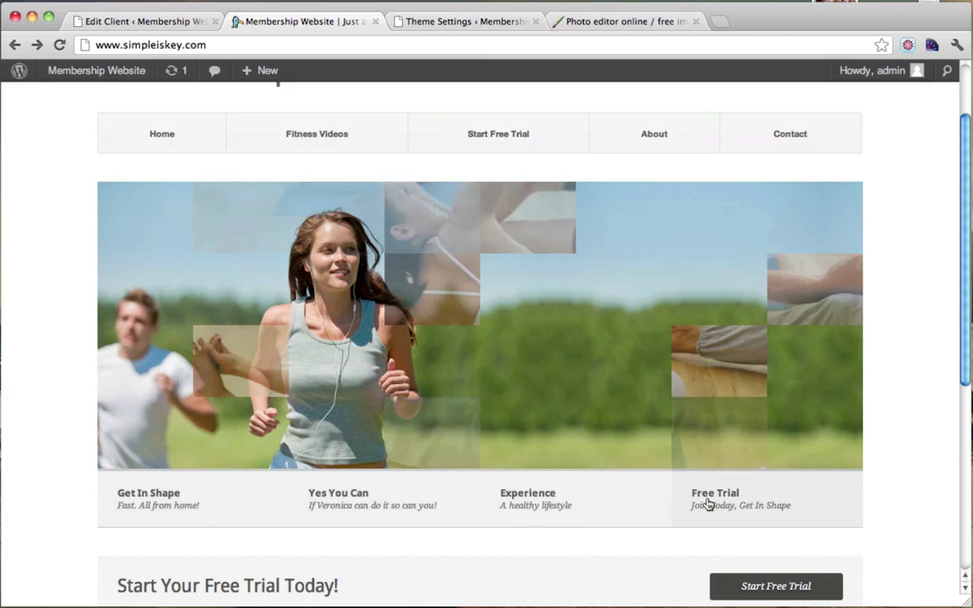
pyautogui.scroll(-4, 665, 505)
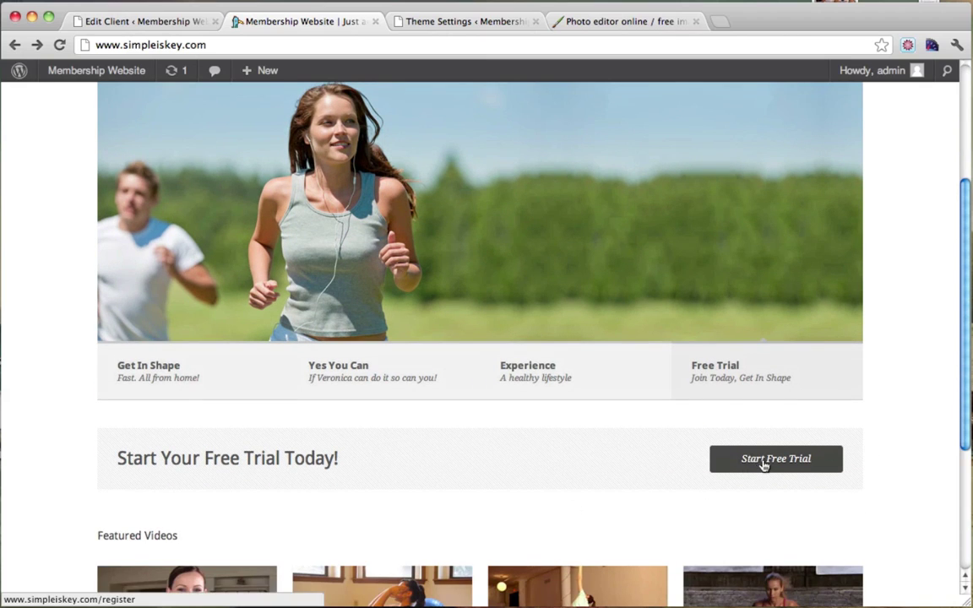
pyautogui.scroll(-7, 763, 465)
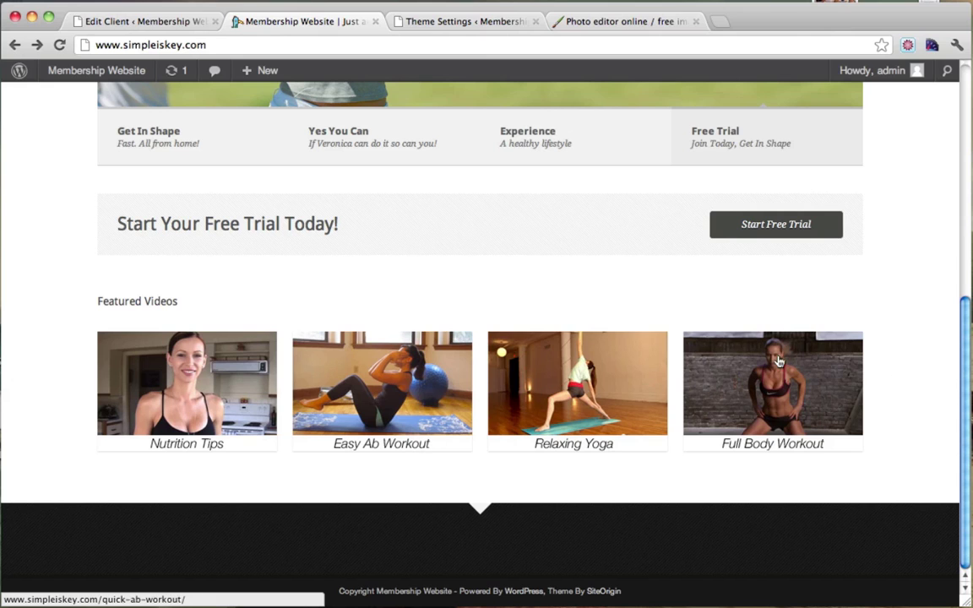
pyautogui.scroll(12, 779, 362)
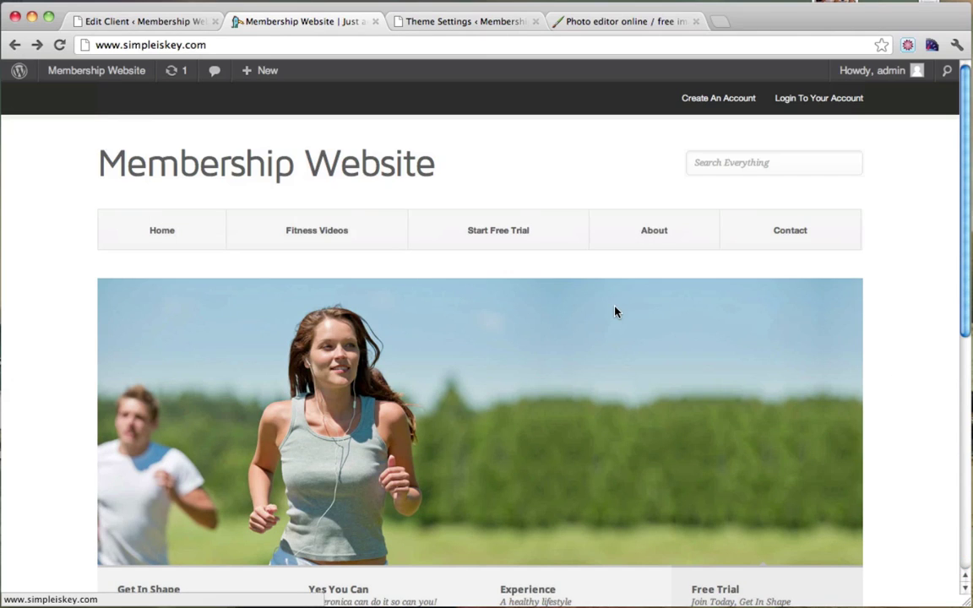
# In the About page editor, delete the RESTRICTED CONTENT!!! heading and set the format to Paragraph
pyautogui.click(657, 233)
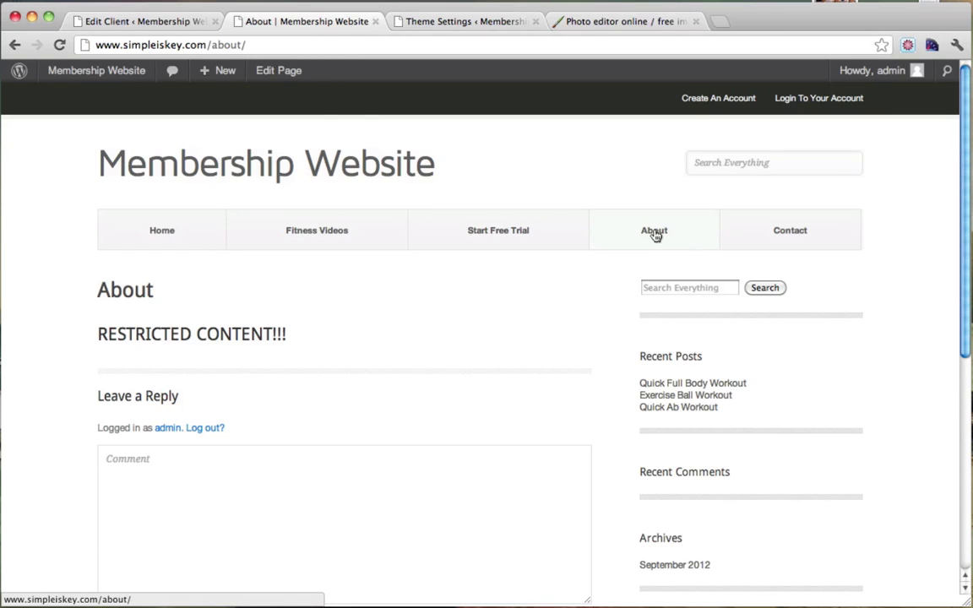
pyautogui.click(279, 74)
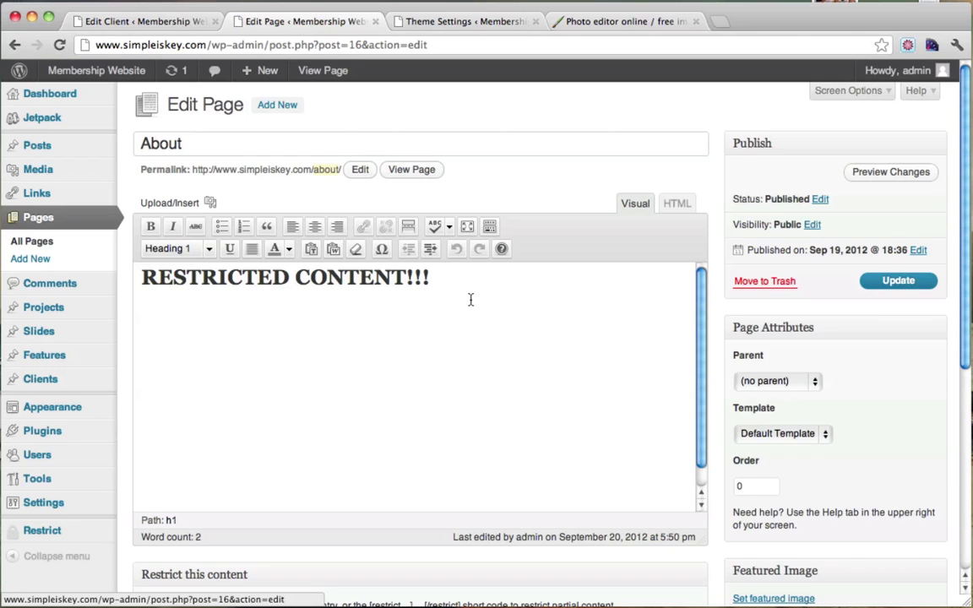
pyautogui.click(472, 305)
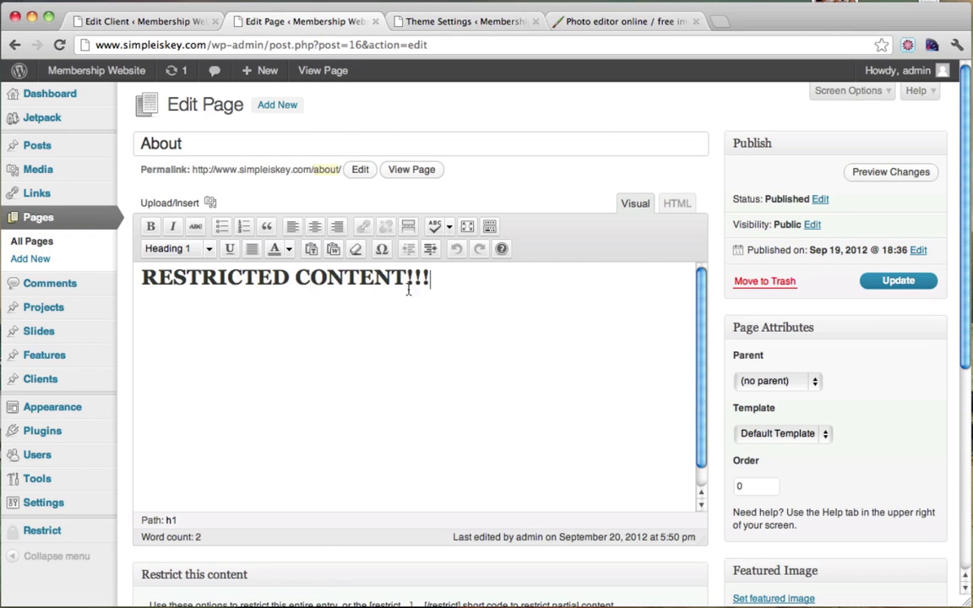
pyautogui.moveTo(431, 282); pyautogui.dragTo(82, 268)
pyautogui.press('BackSpace')
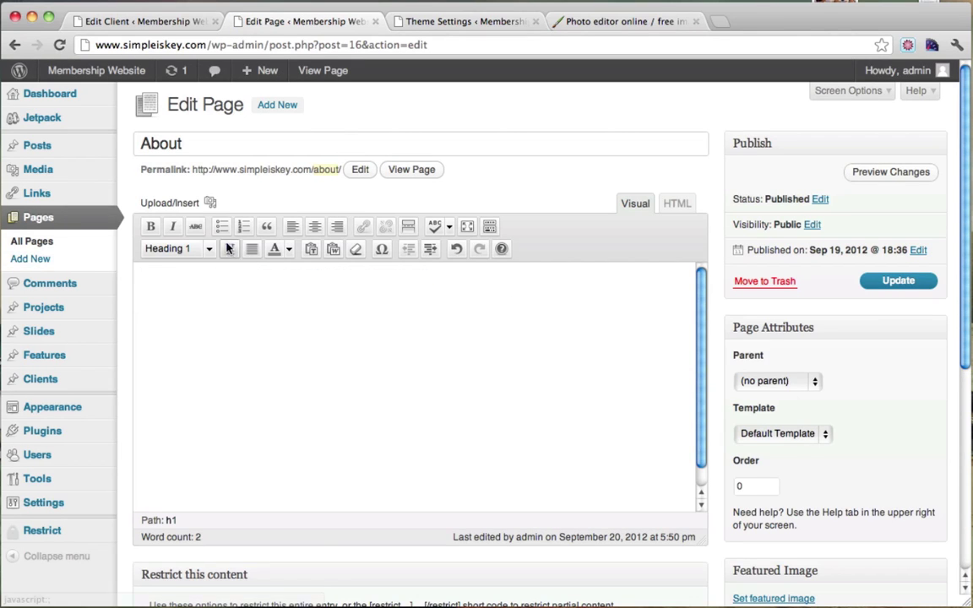
pyautogui.click(202, 248)
pyautogui.click(191, 287)
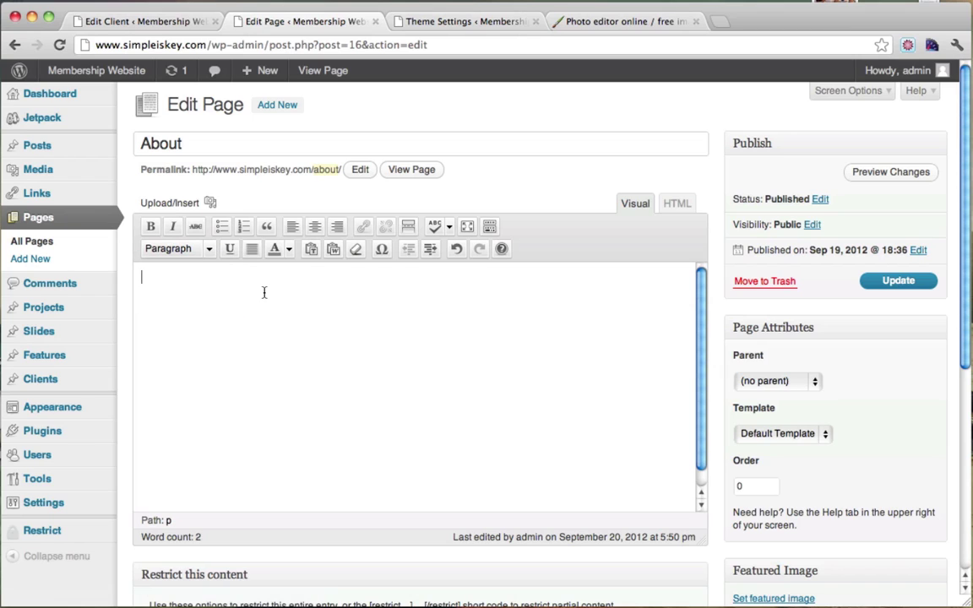
pyautogui.click(211, 205)
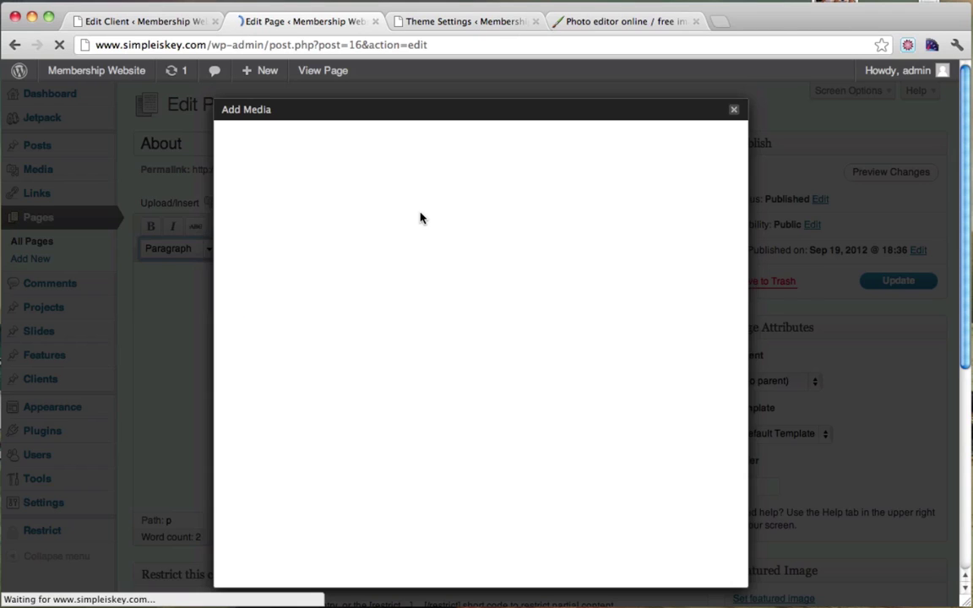
pyautogui.click(490, 296)
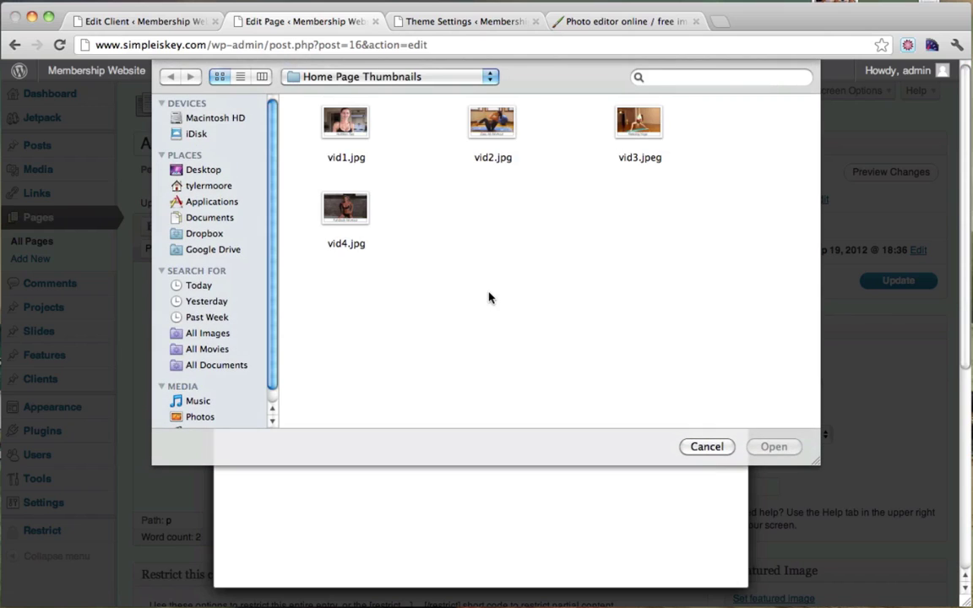
pyautogui.click(203, 170)
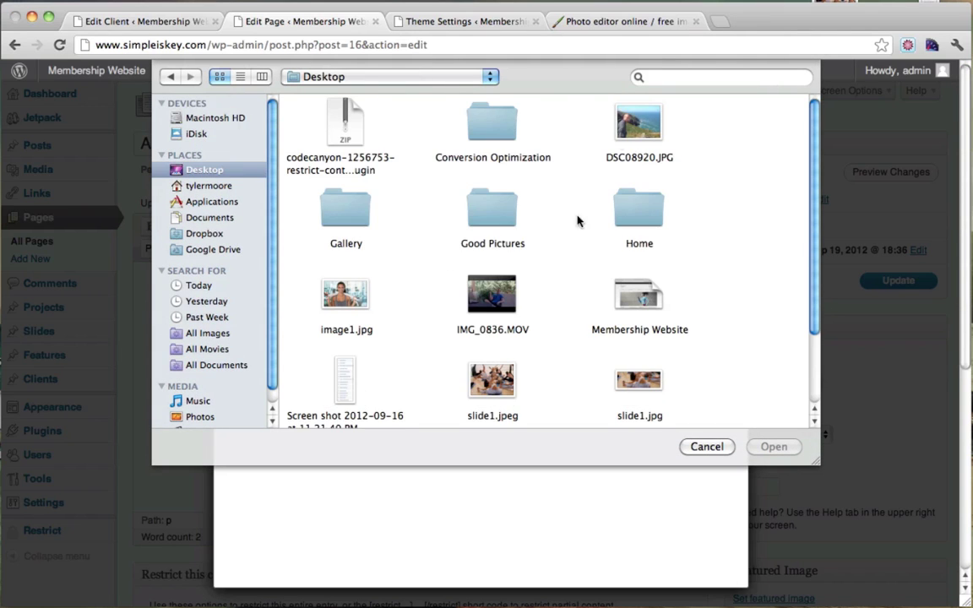
pyautogui.scroll(-5, 613, 204)
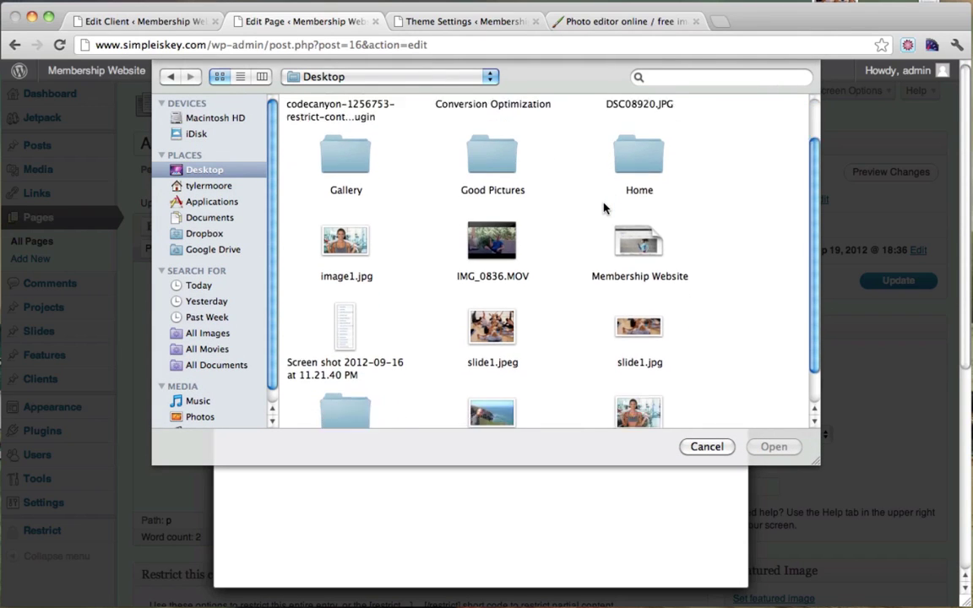
pyautogui.click(492, 378)
pyautogui.click(782, 450)
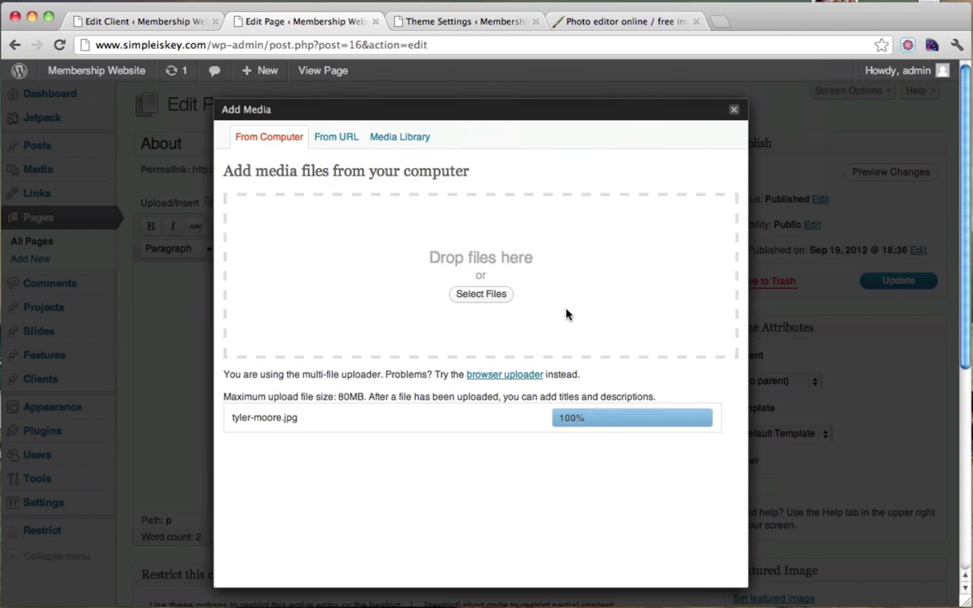
pyautogui.scroll(-5, 566, 314)
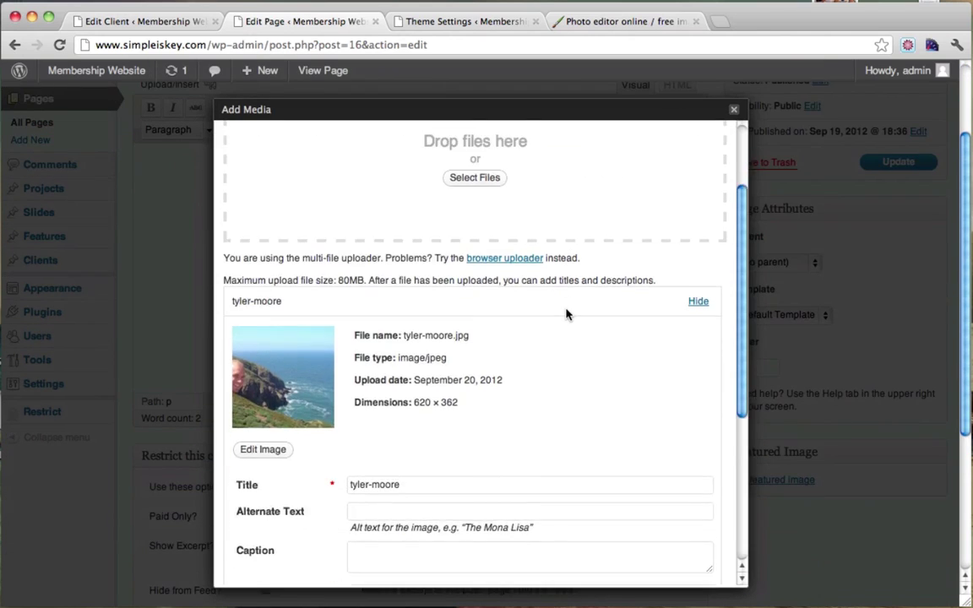
pyautogui.scroll(-5, 566, 314)
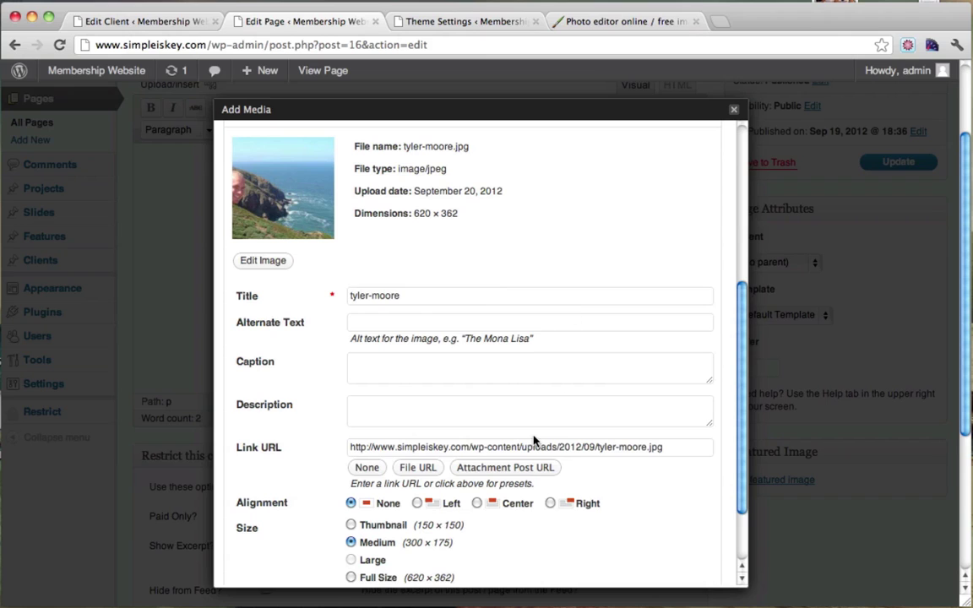
pyautogui.scroll(4, 491, 261)
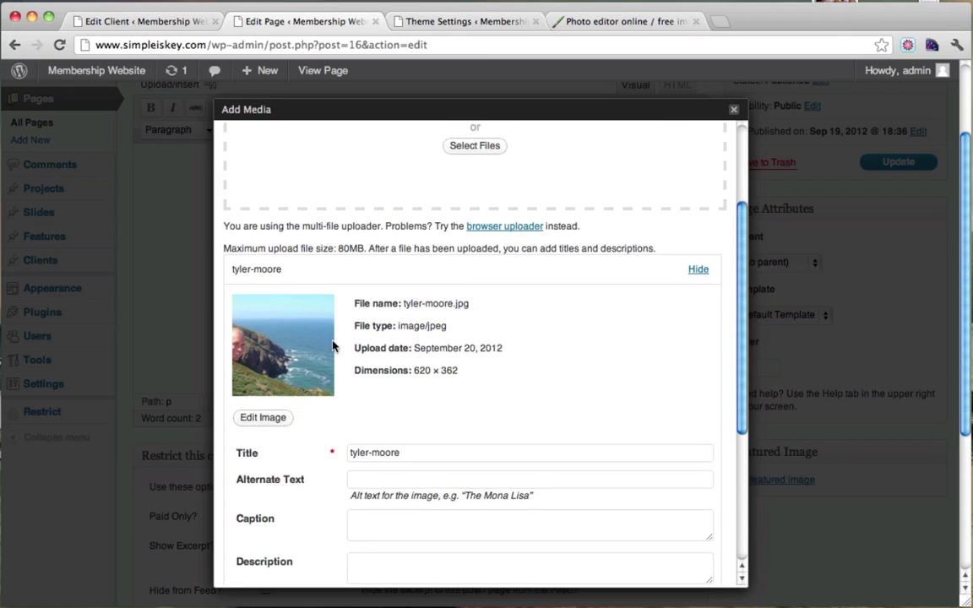
# Crop the tyler-moore photo to the man on the left and save the edit
pyautogui.click(264, 419)
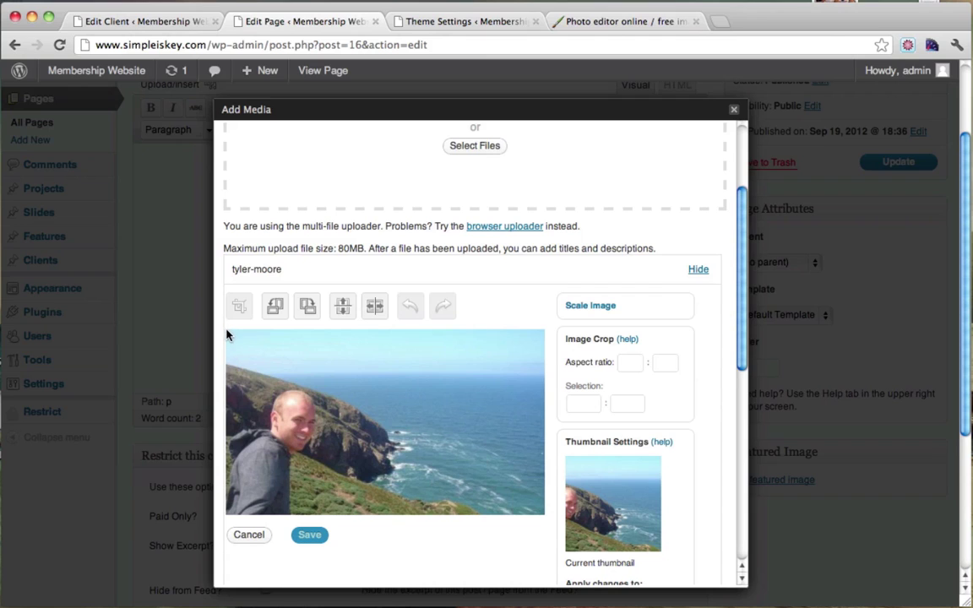
pyautogui.moveTo(226, 361); pyautogui.dragTo(369, 545)
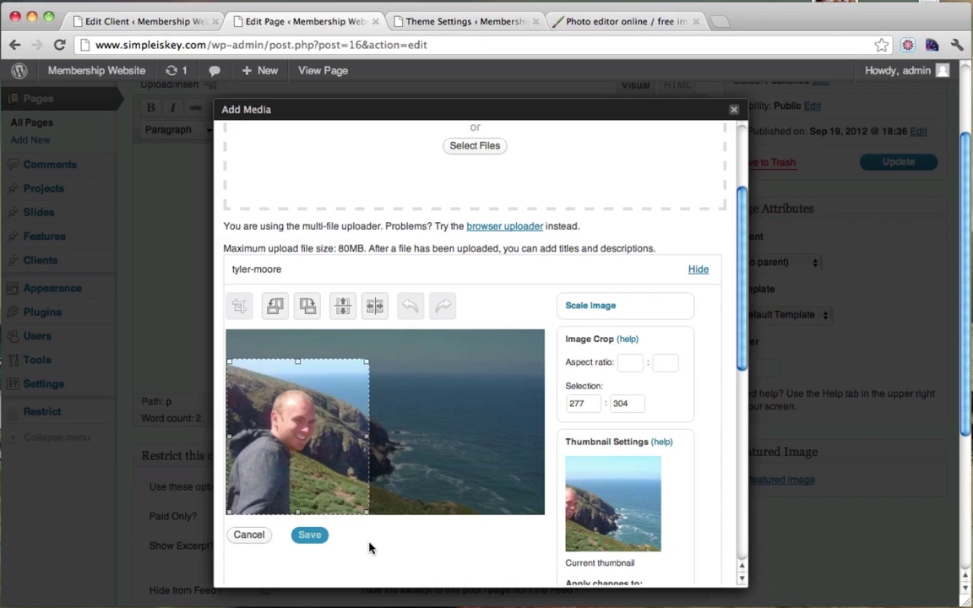
pyautogui.moveTo(286, 365); pyautogui.dragTo(297, 387)
pyautogui.moveTo(369, 449); pyautogui.dragTo(394, 450)
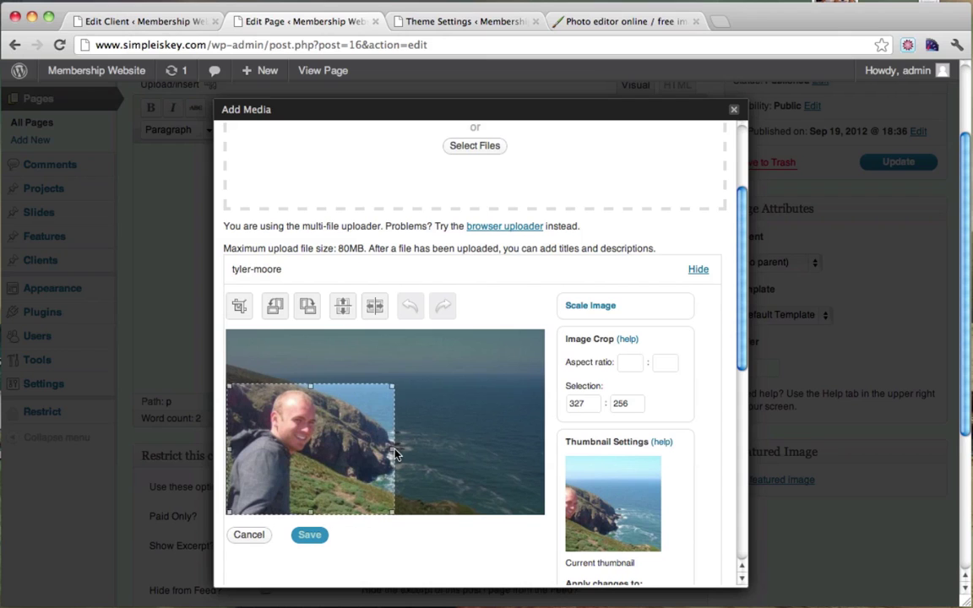
pyautogui.click(239, 308)
pyautogui.scroll(-1, 495, 351)
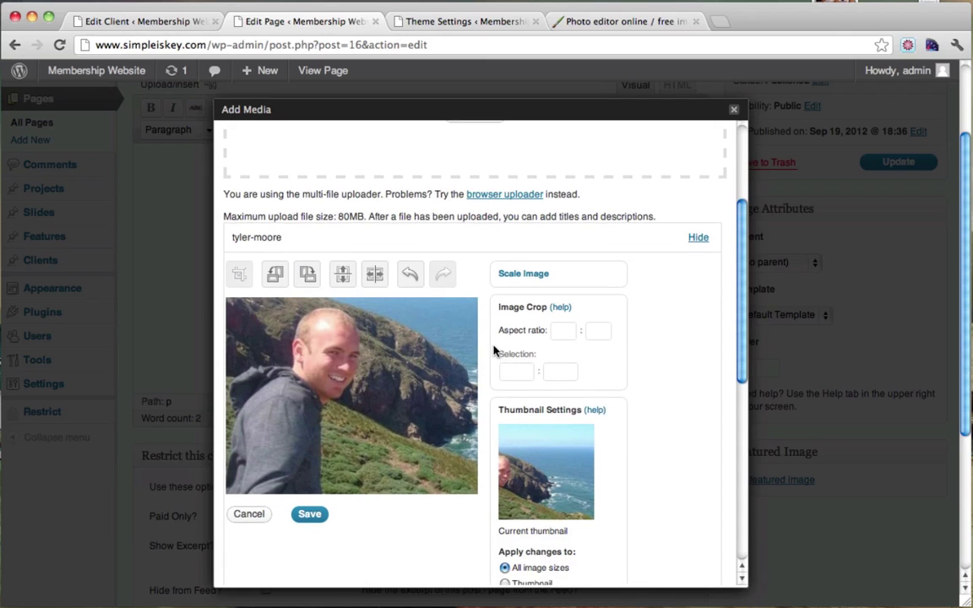
pyautogui.click(310, 514)
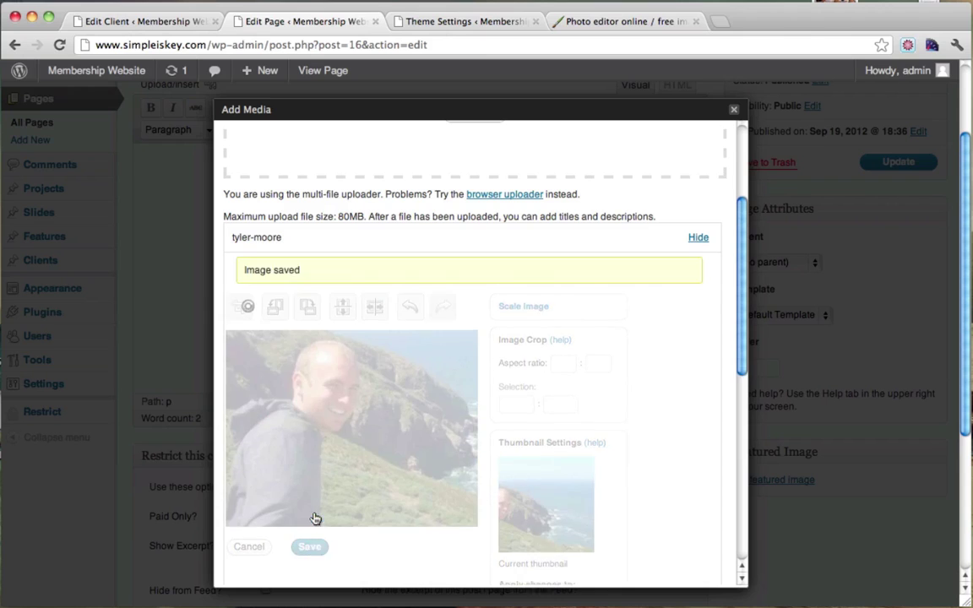
pyautogui.scroll(-6, 586, 391)
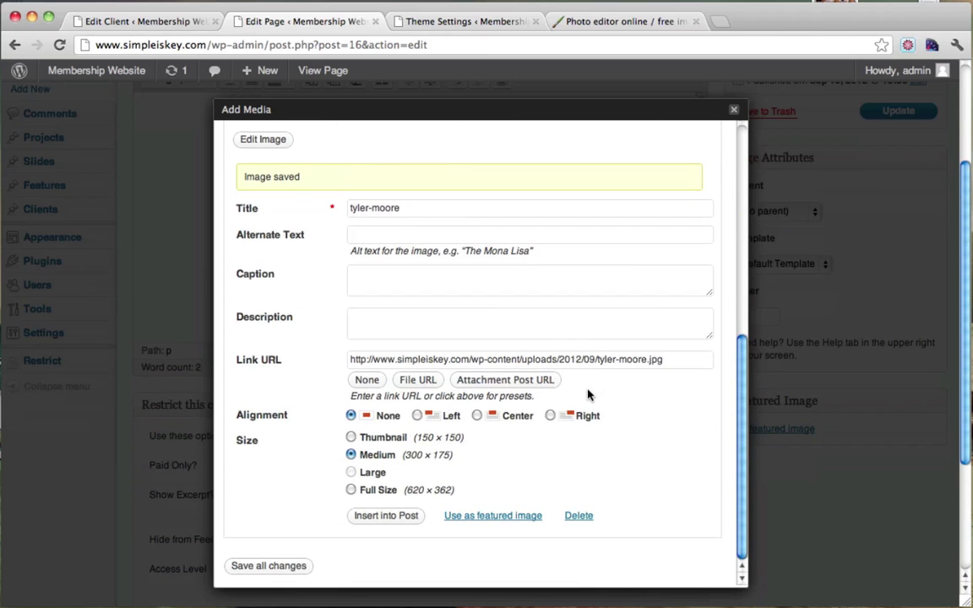
# Insert the cropped photo into the About page left-aligned, full size, with no link
pyautogui.click(417, 416)
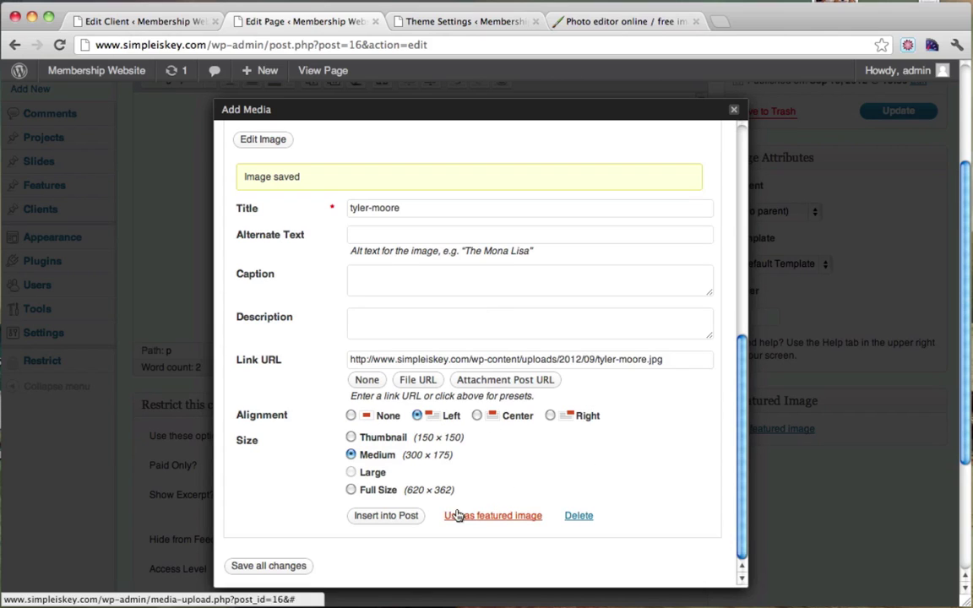
pyautogui.click(350, 490)
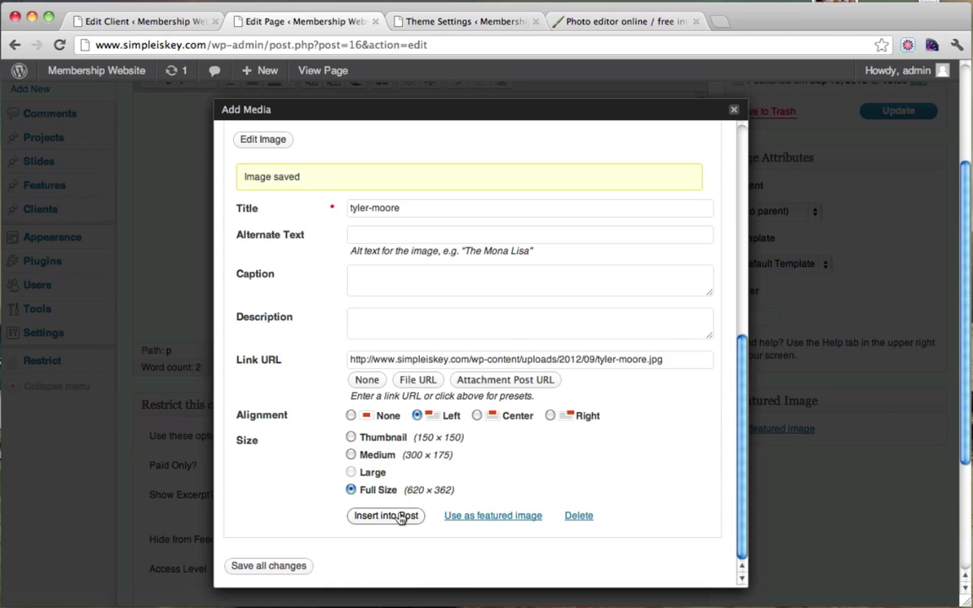
pyautogui.moveTo(369, 359); pyautogui.dragTo(678, 359)
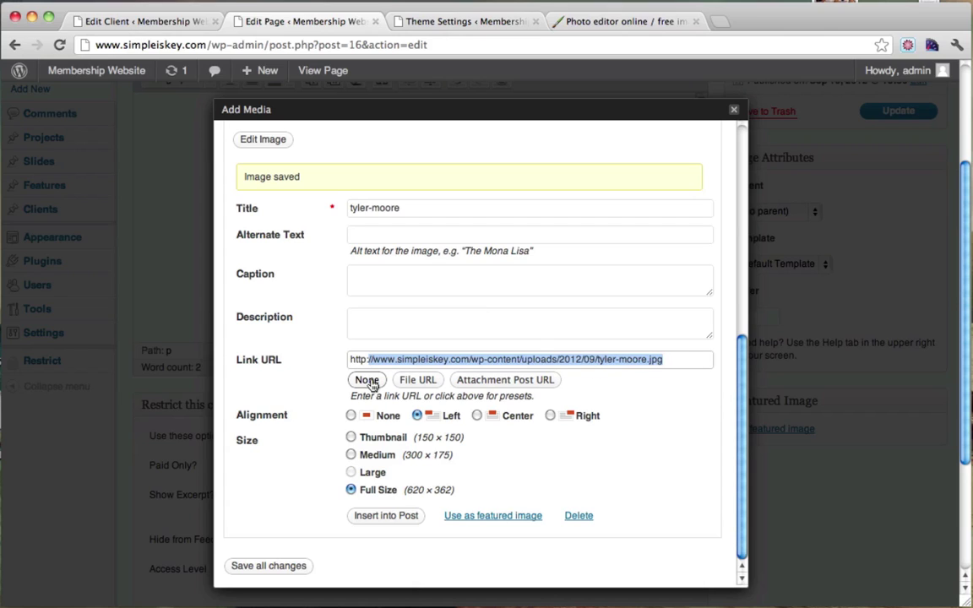
pyautogui.click(368, 380)
pyautogui.click(399, 517)
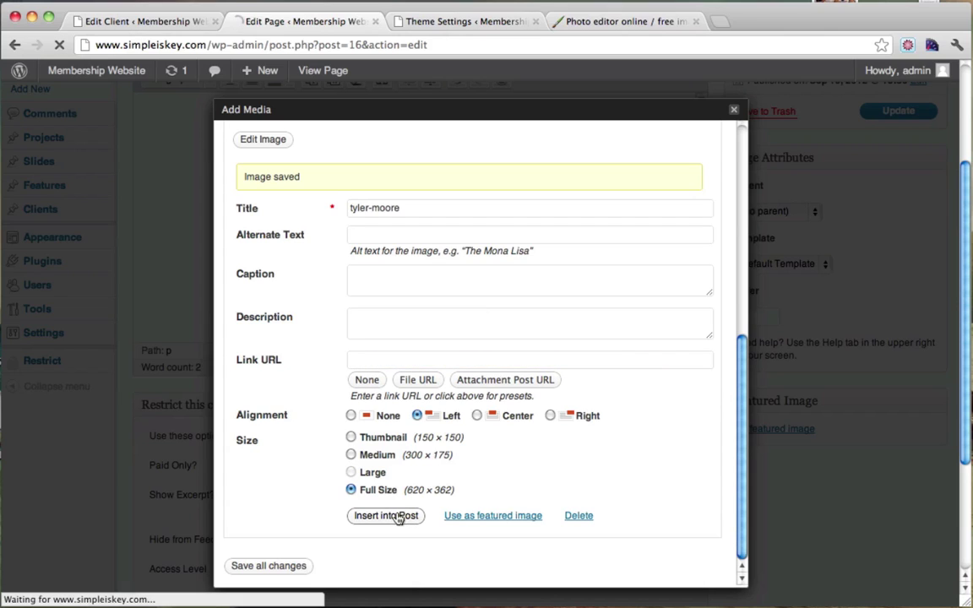
pyautogui.scroll(3, 448, 254)
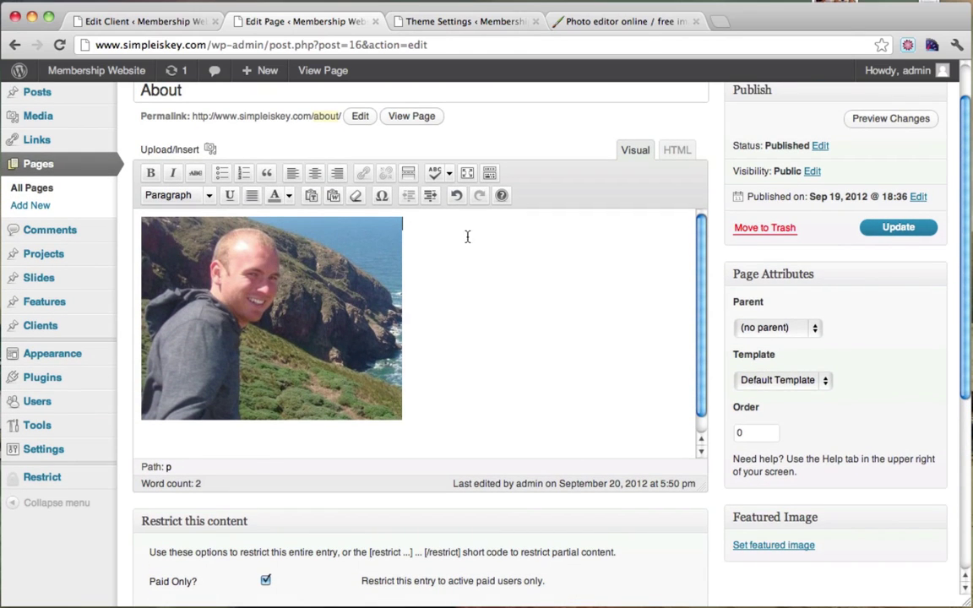
# Search Google for 'dummy text generator' and open the Blind Text Generator site
pyautogui.click(461, 22)
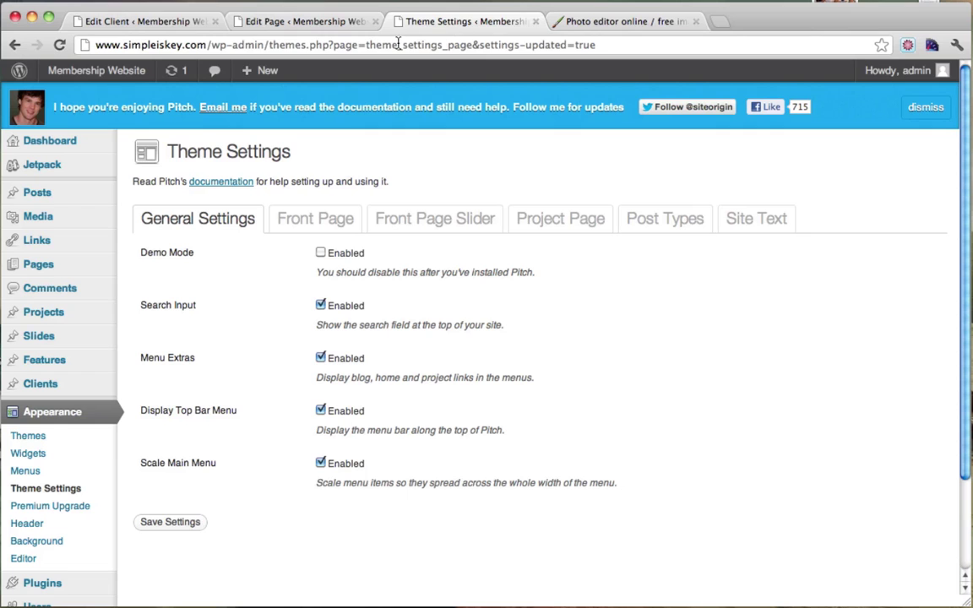
pyautogui.click(398, 44)
pyautogui.write('www.google.')
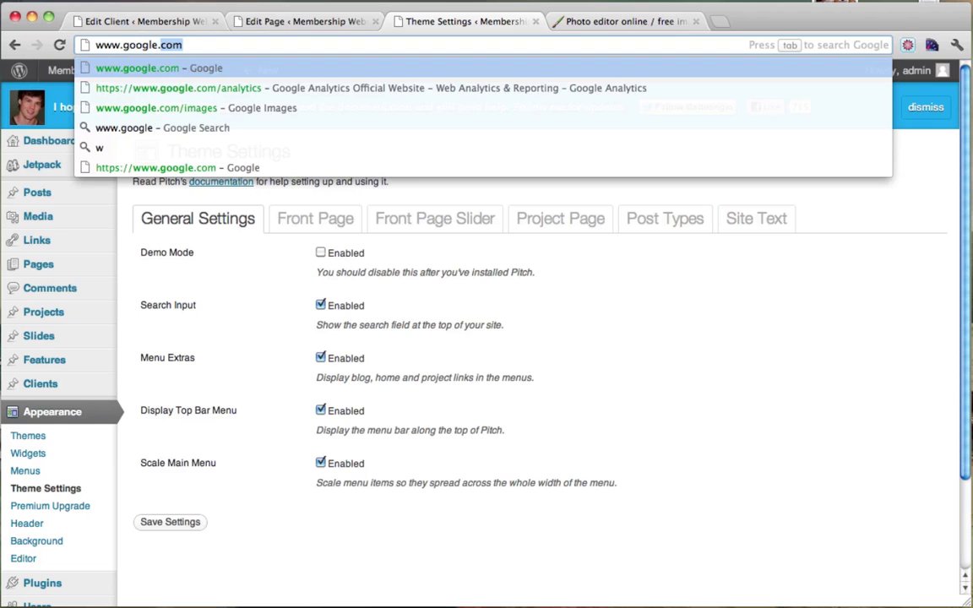
pyautogui.press('Return')
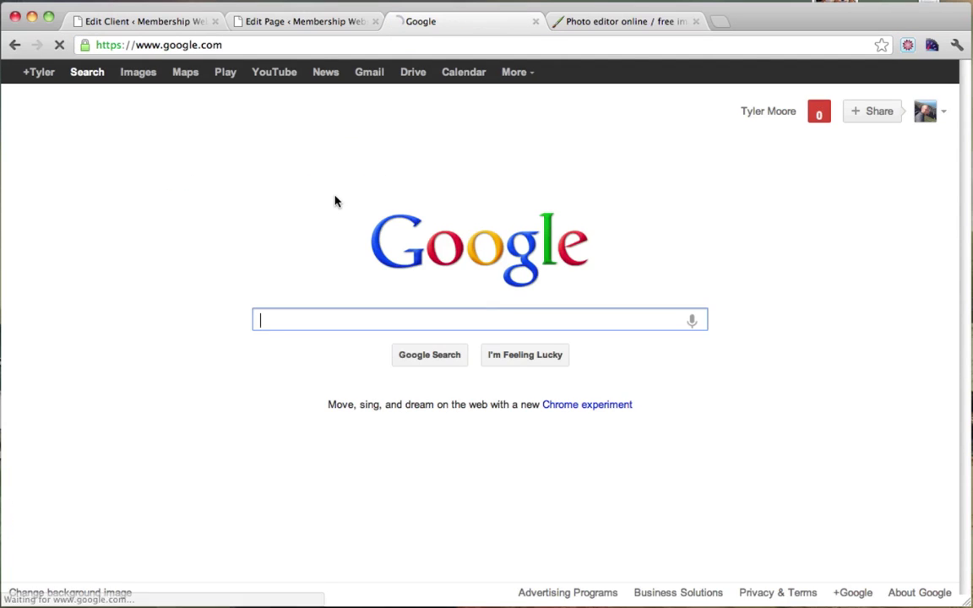
pyautogui.write('dumm')
pyautogui.press('Down')
pyautogui.press('Return')
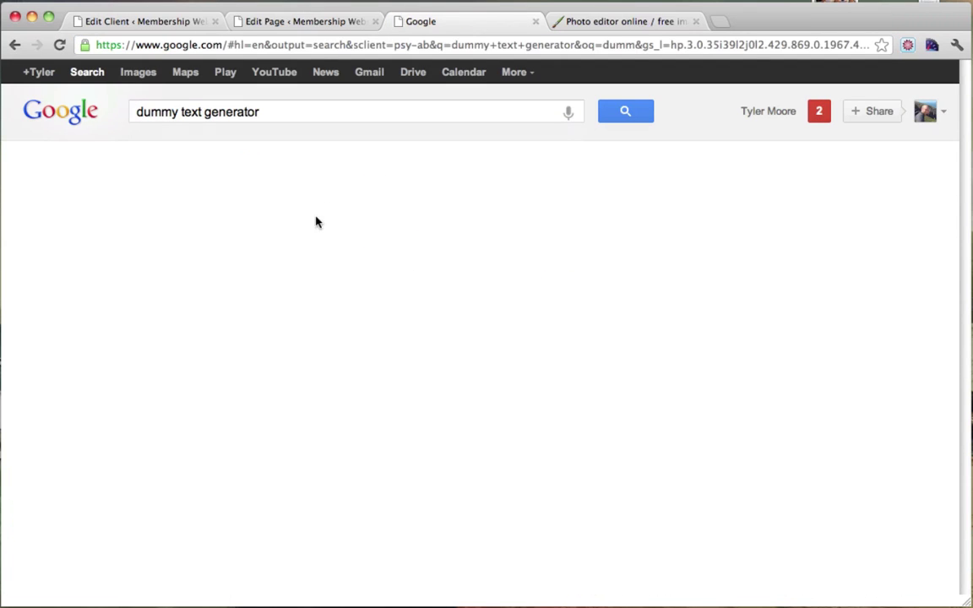
pyautogui.click(193, 214)
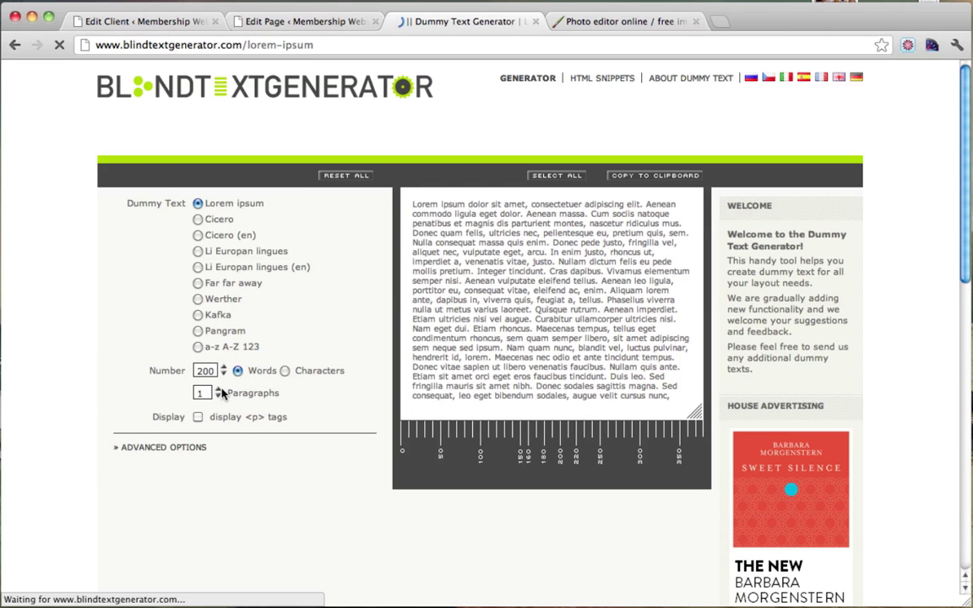
# Set the generator to 4 paragraphs and 200 words, then copy the text
pyautogui.click(218, 390)
pyautogui.click(218, 390)
pyautogui.click(218, 390)
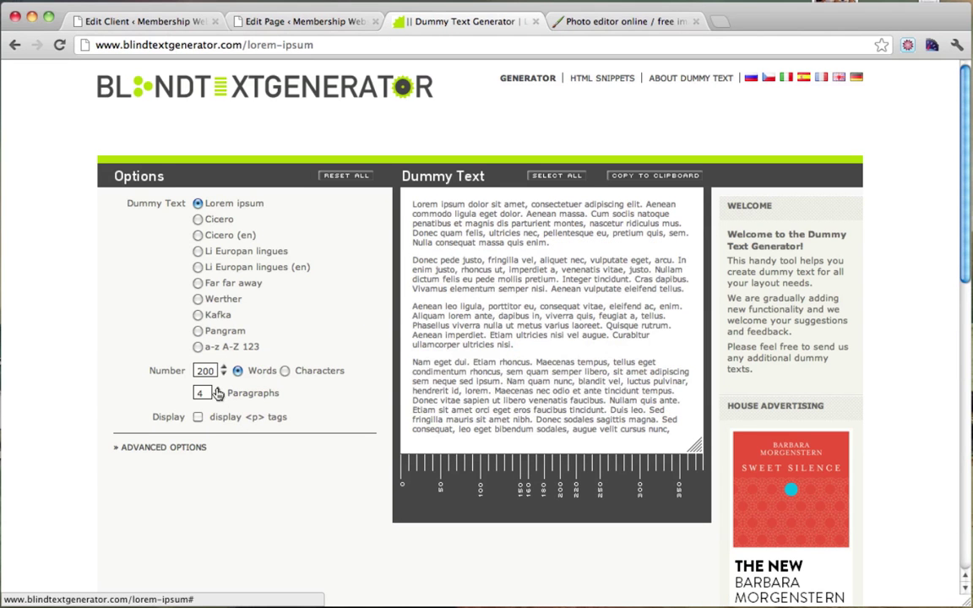
pyautogui.click(224, 369)
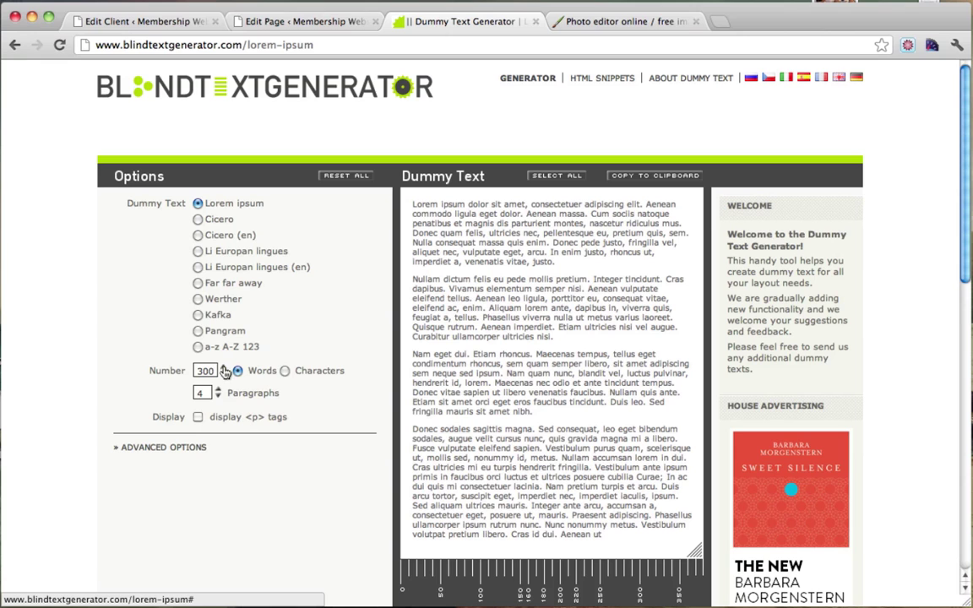
pyautogui.click(224, 375)
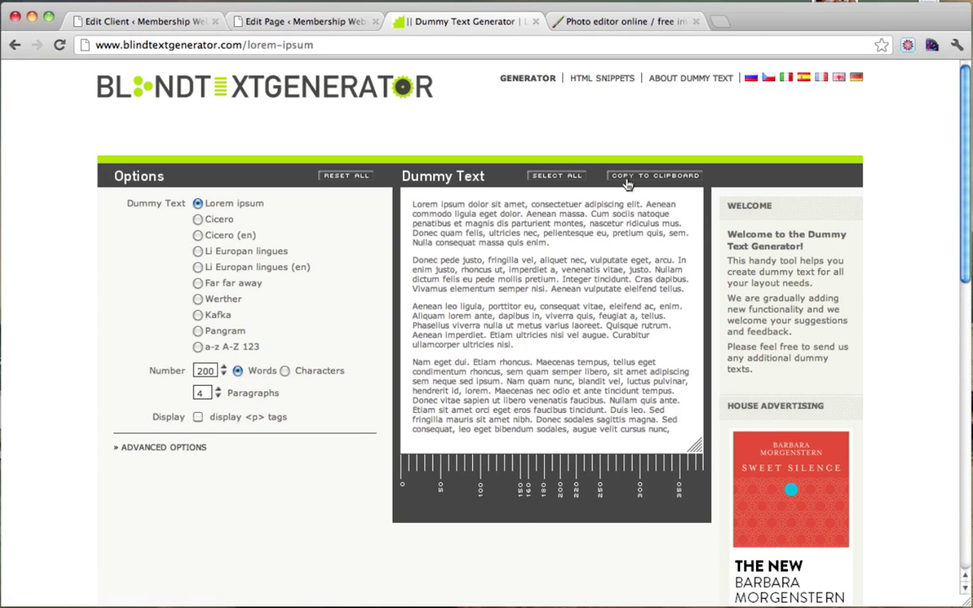
pyautogui.click(626, 177)
# Paste the dummy text beside the photo in the About page and update it
pyautogui.click(297, 20)
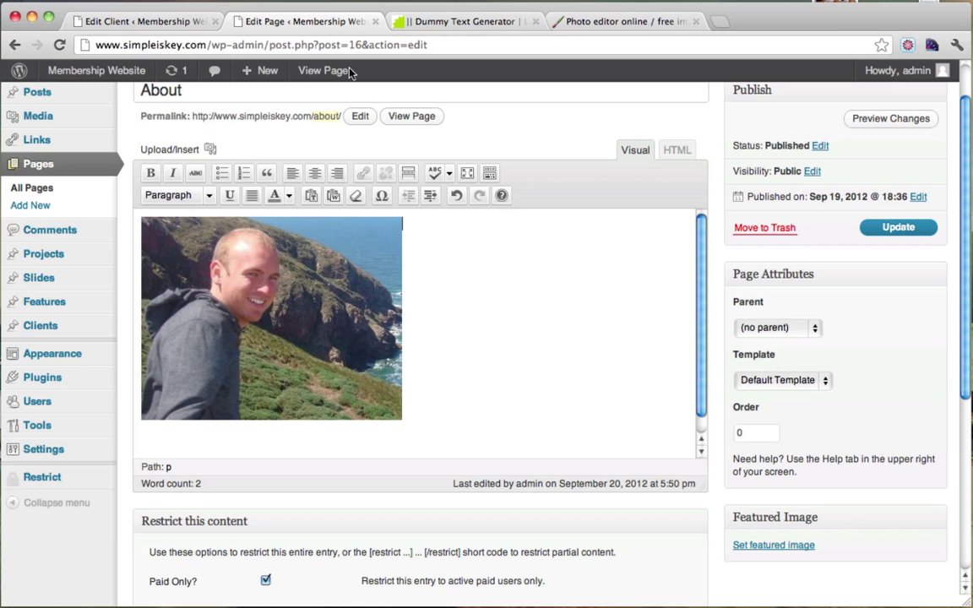
pyautogui.press('super+v')
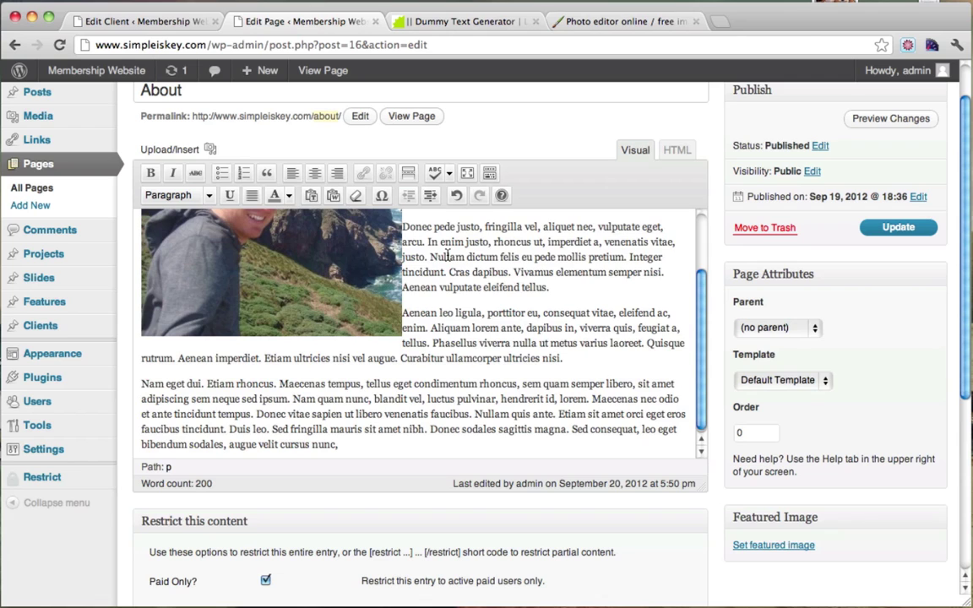
pyautogui.scroll(5, 448, 255)
pyautogui.scroll(-5, 446, 261)
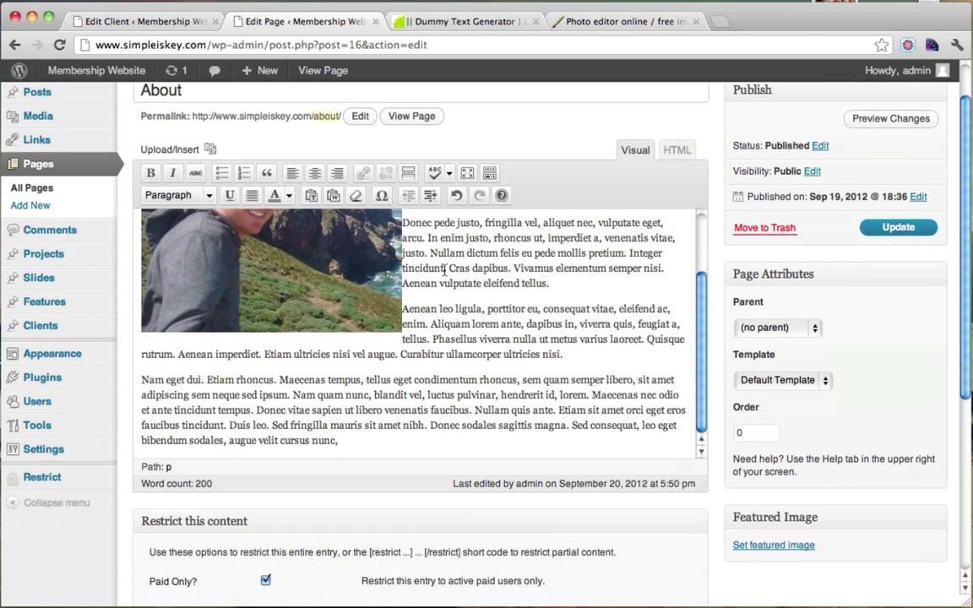
pyautogui.click(921, 225)
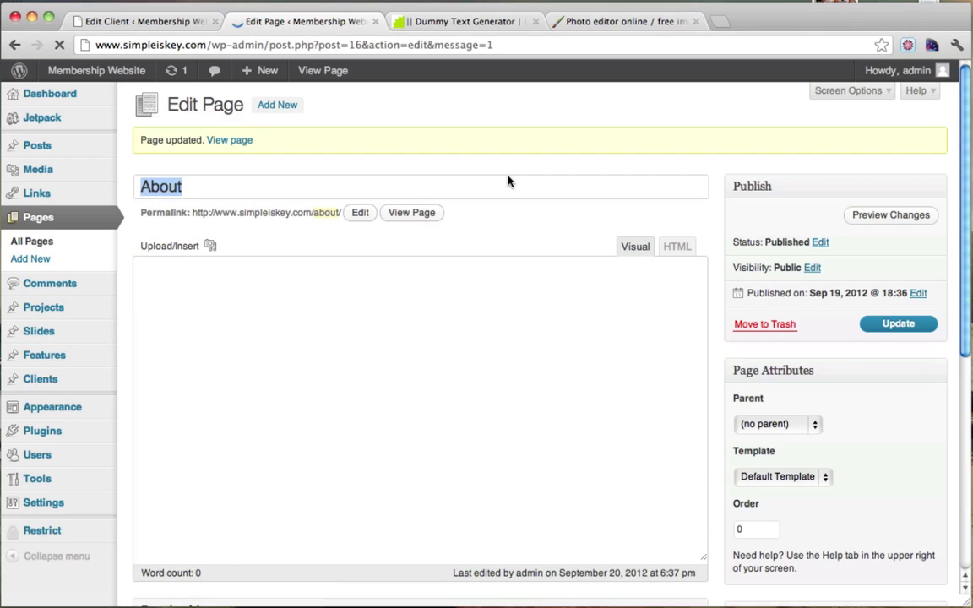
# View the published About page with its photo and lorem ipsum text
pyautogui.click(408, 215)
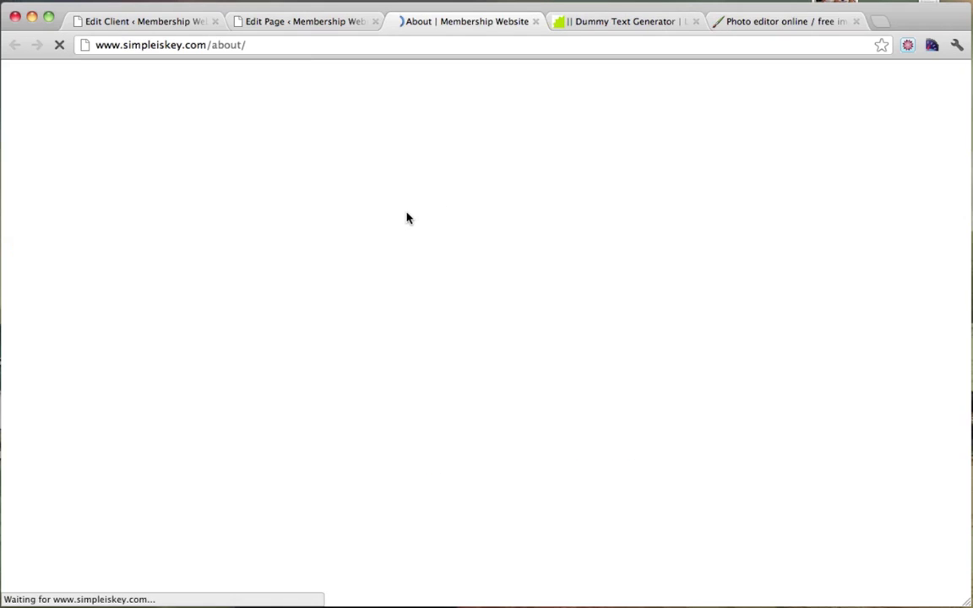
pyautogui.scroll(-3, 530, 249)
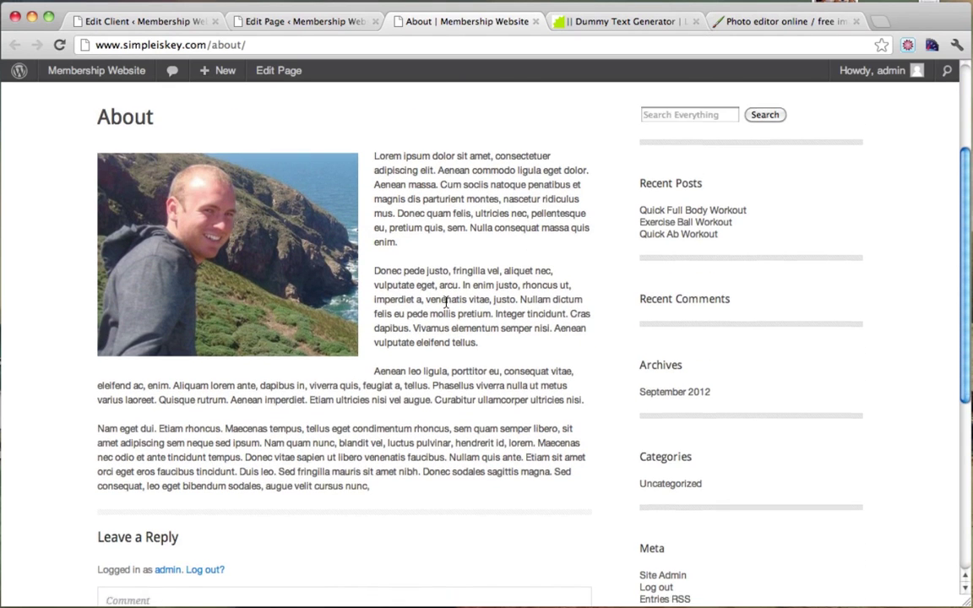
pyautogui.scroll(-5, 445, 305)
pyautogui.scroll(8, 446, 301)
pyautogui.scroll(-5, 445, 302)
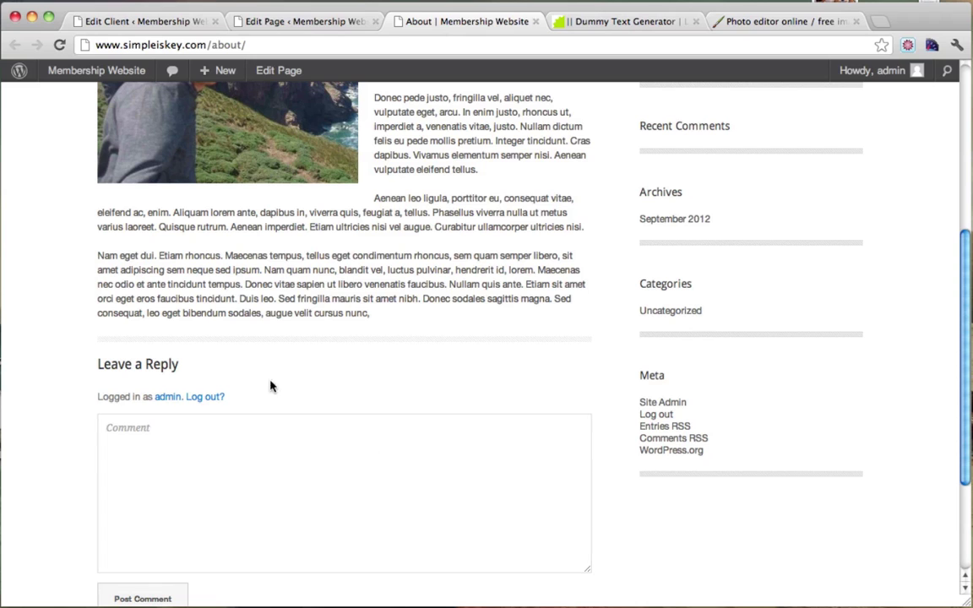
# Try the comment box on the live About page
pyautogui.click(283, 467)
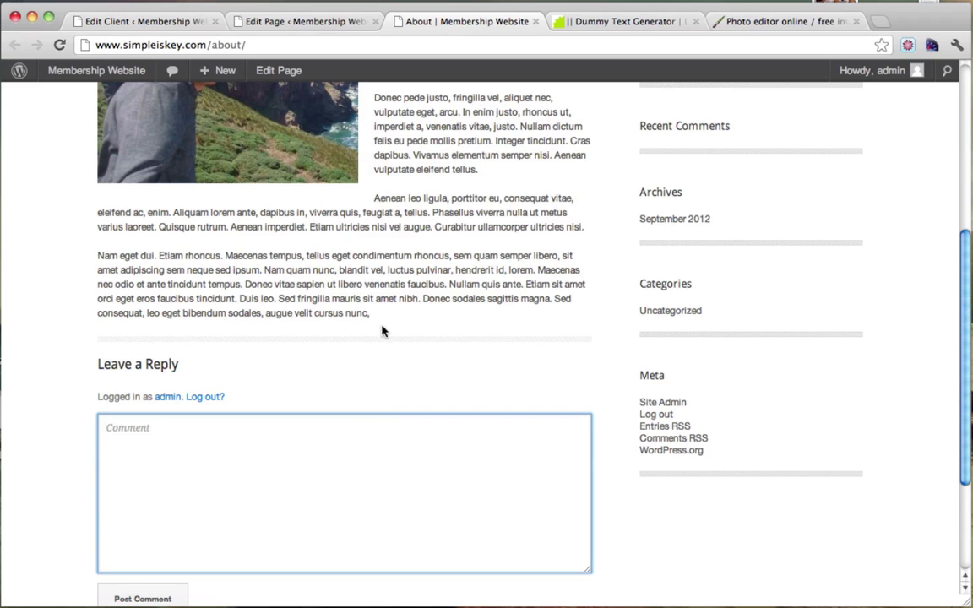
pyautogui.scroll(-3, 338, 373)
pyautogui.scroll(10, 436, 227)
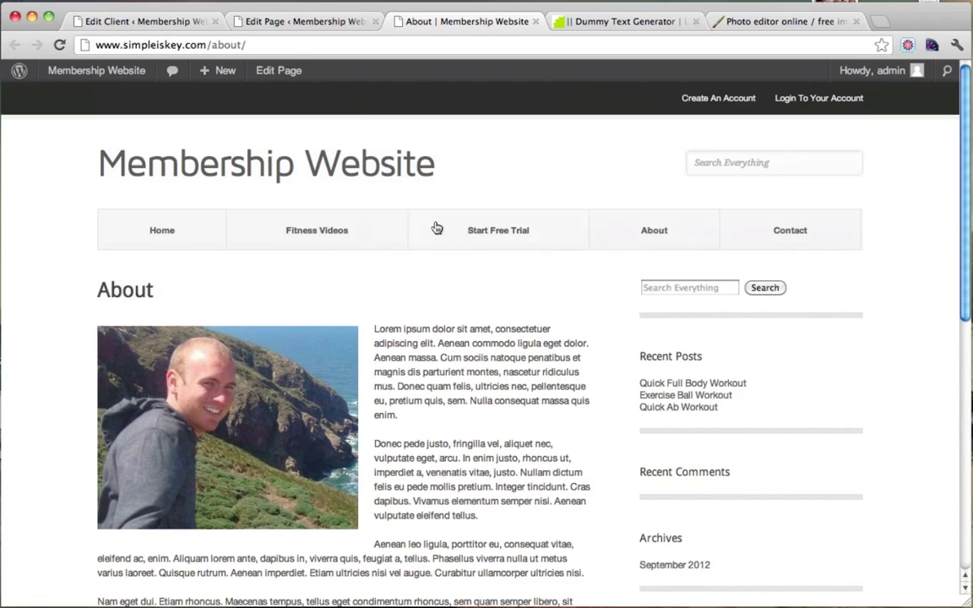
# Show the Discussion box in the About editor and uncheck comments and trackbacks/pingbacks
pyautogui.click(271, 72)
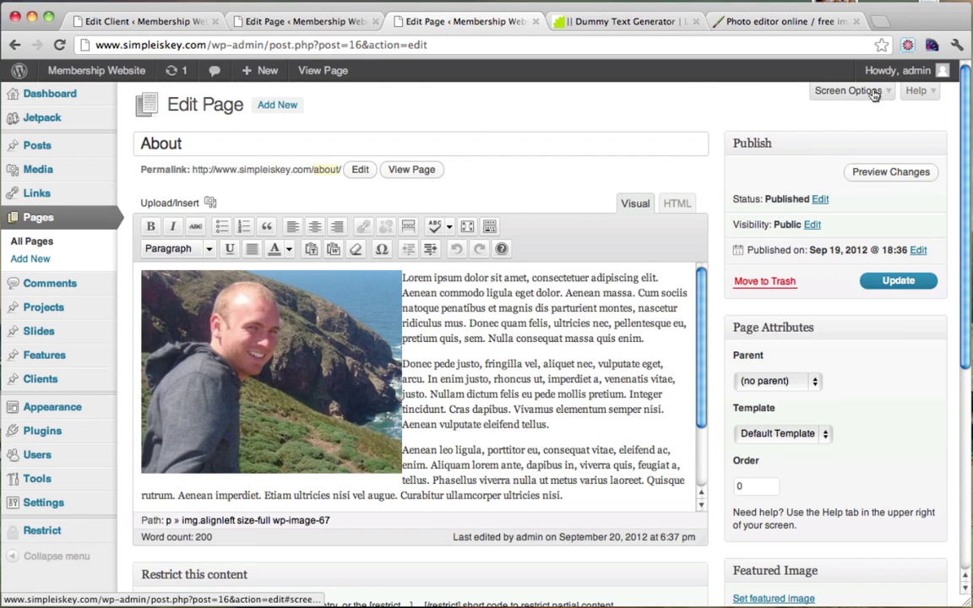
pyautogui.click(849, 91)
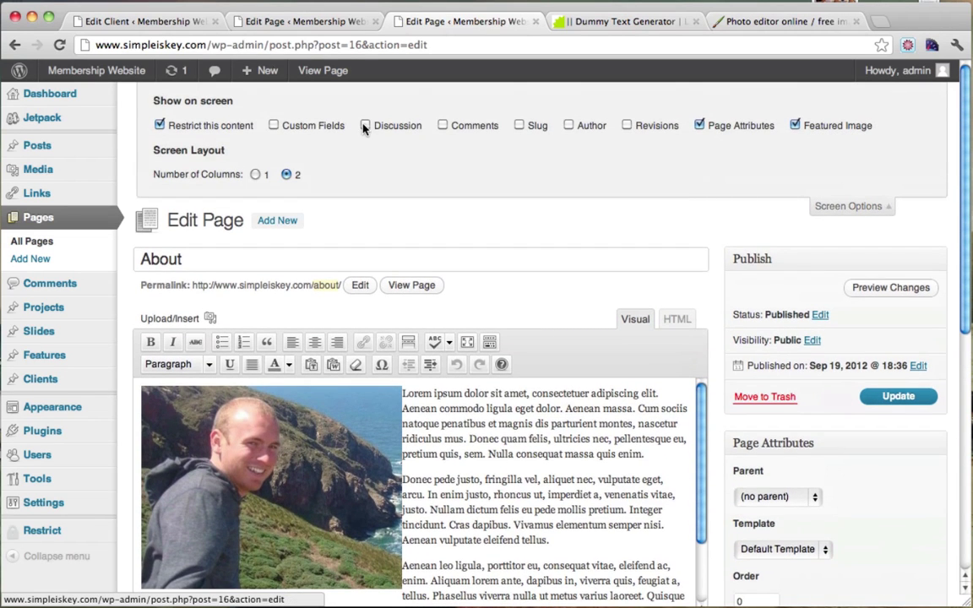
pyautogui.click(365, 125)
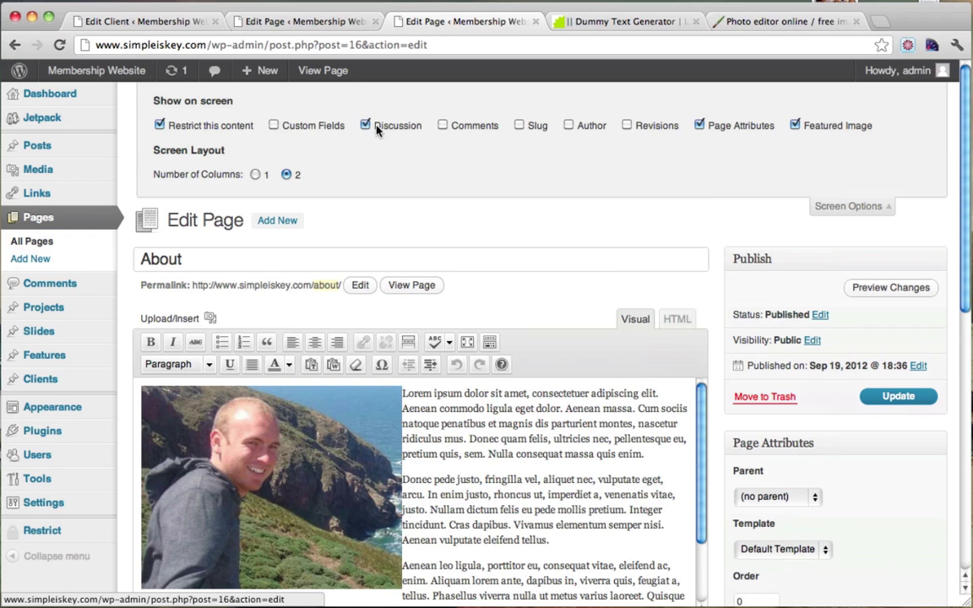
pyautogui.click(833, 215)
pyautogui.scroll(-6, 718, 257)
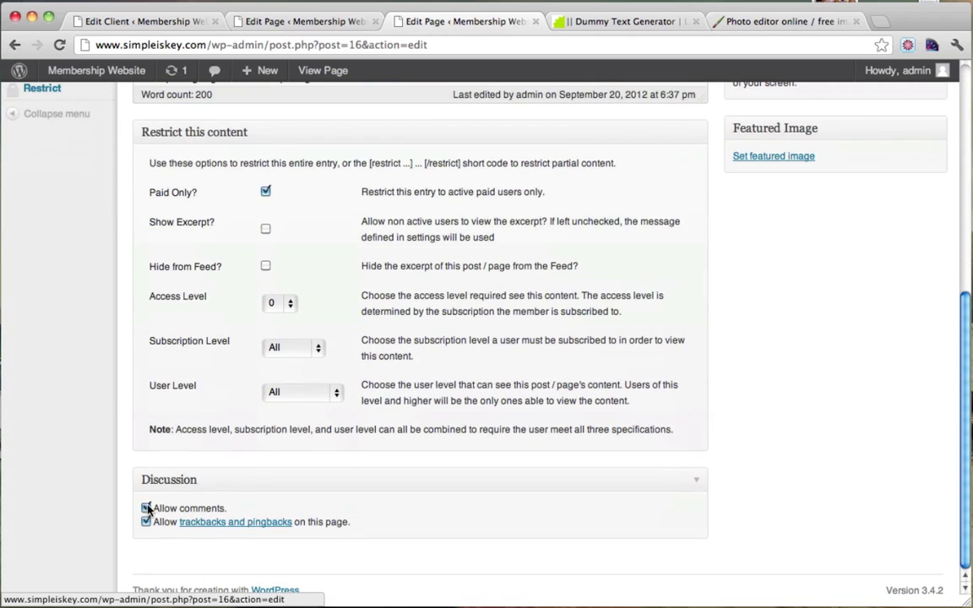
pyautogui.click(146, 508)
pyautogui.click(146, 522)
pyautogui.scroll(1, 664, 422)
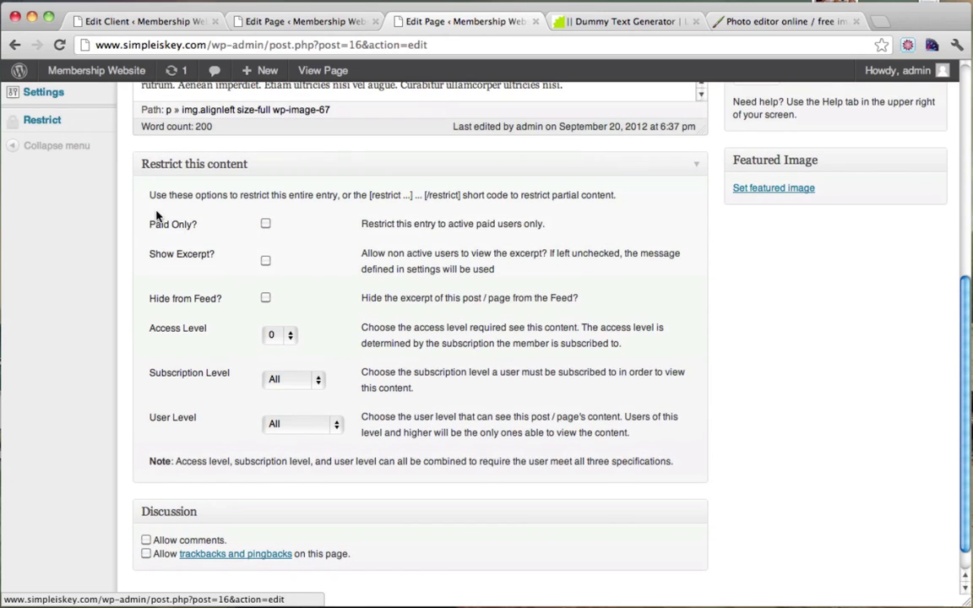
pyautogui.scroll(5, 336, 375)
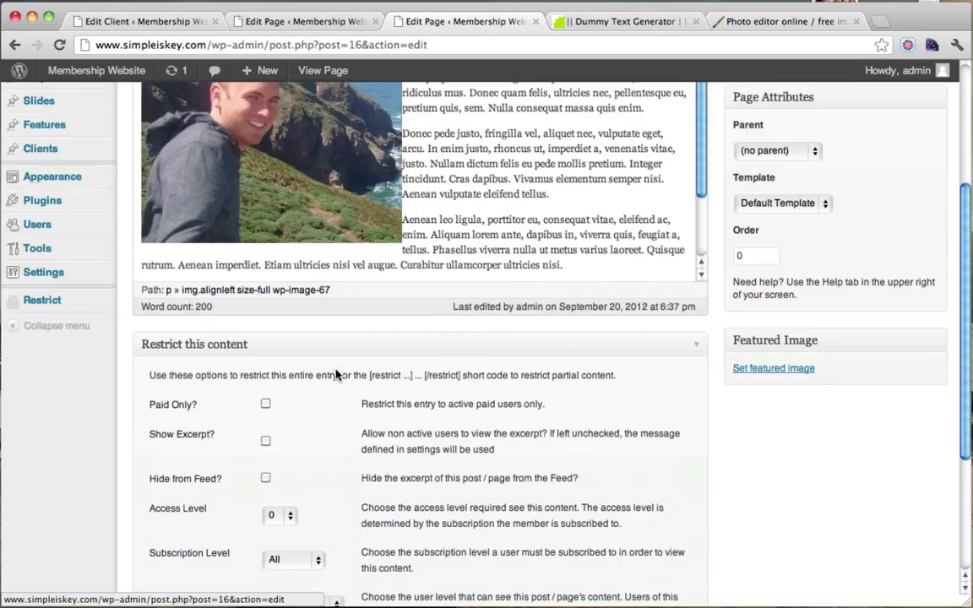
pyautogui.scroll(5, 335, 374)
pyautogui.scroll(-5, 447, 314)
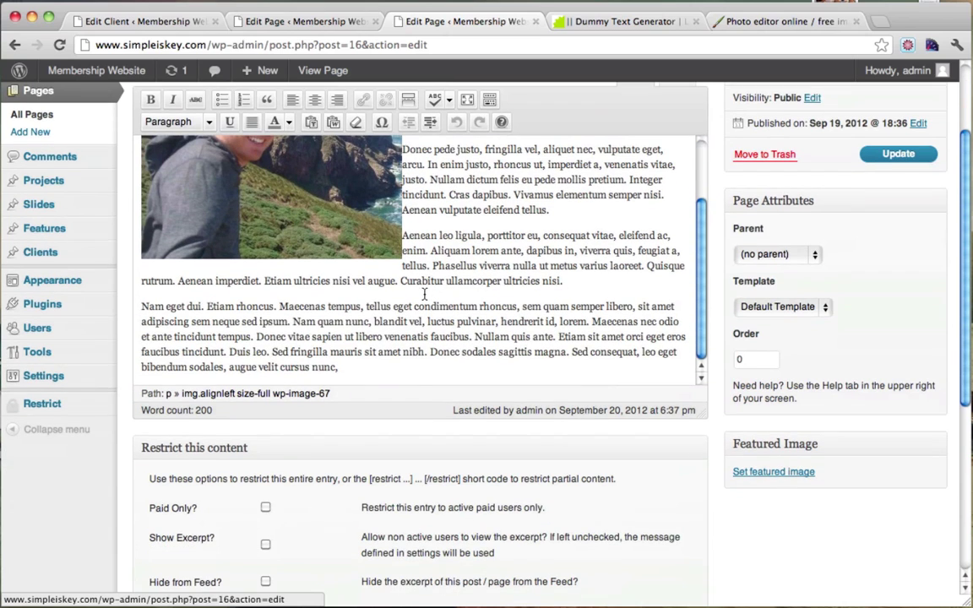
# Update the About page with the new discussion settings
pyautogui.click(884, 156)
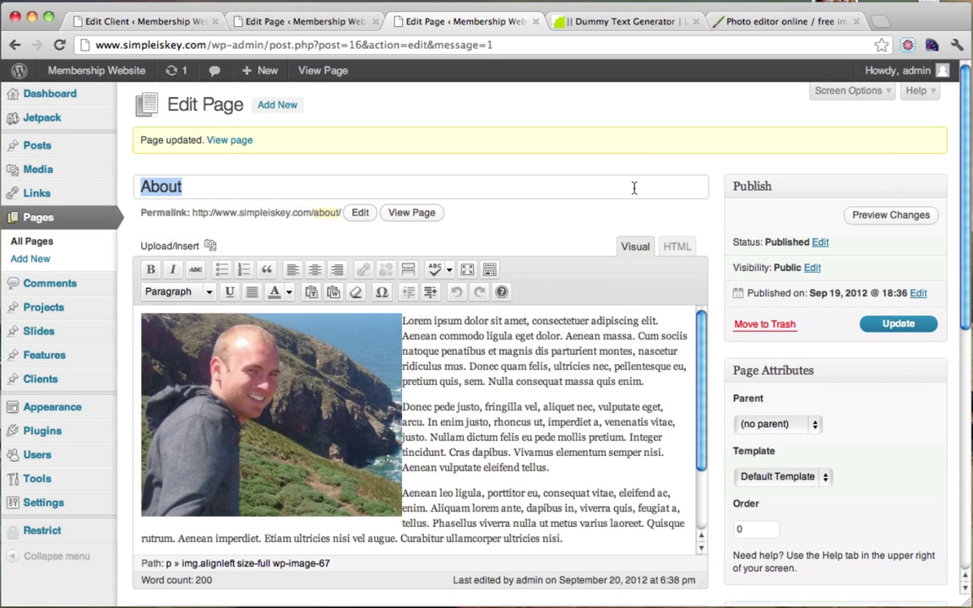
pyautogui.scroll(-1, 636, 187)
pyautogui.scroll(1, 641, 188)
# Check the live About page has no comment form, then close that tab
pyautogui.click(408, 211)
pyautogui.scroll(-8, 405, 213)
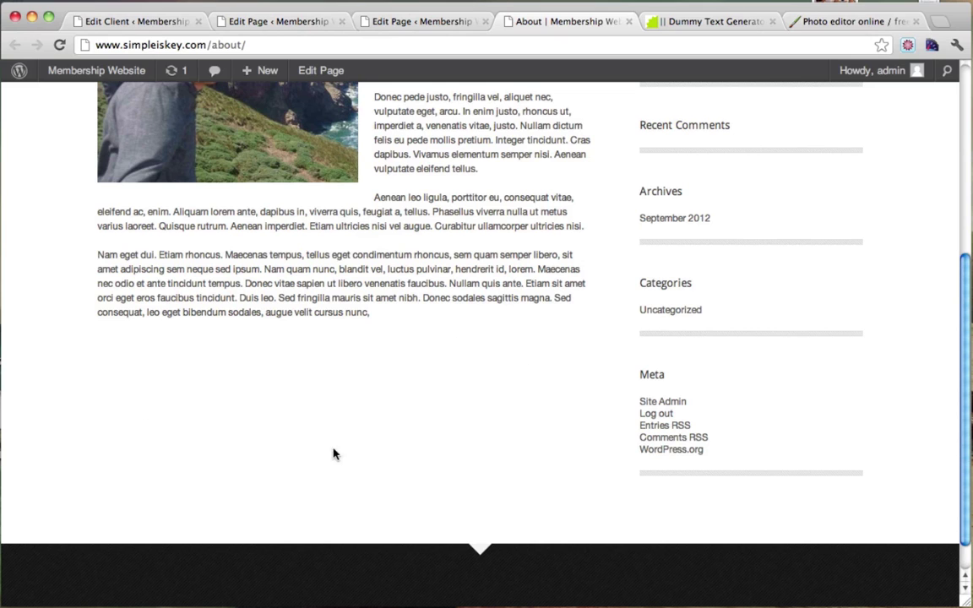
pyautogui.scroll(8, 471, 419)
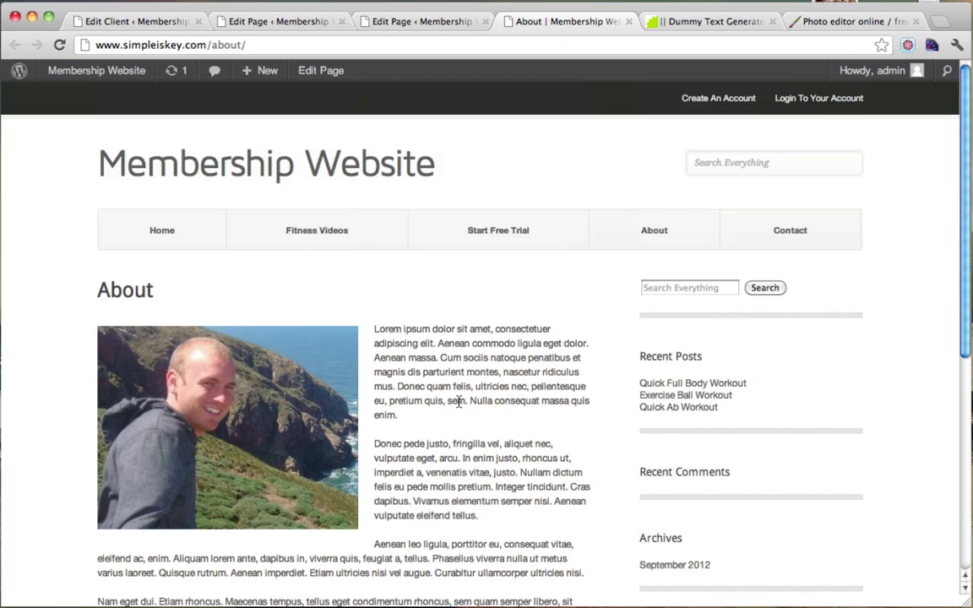
pyautogui.click(629, 21)
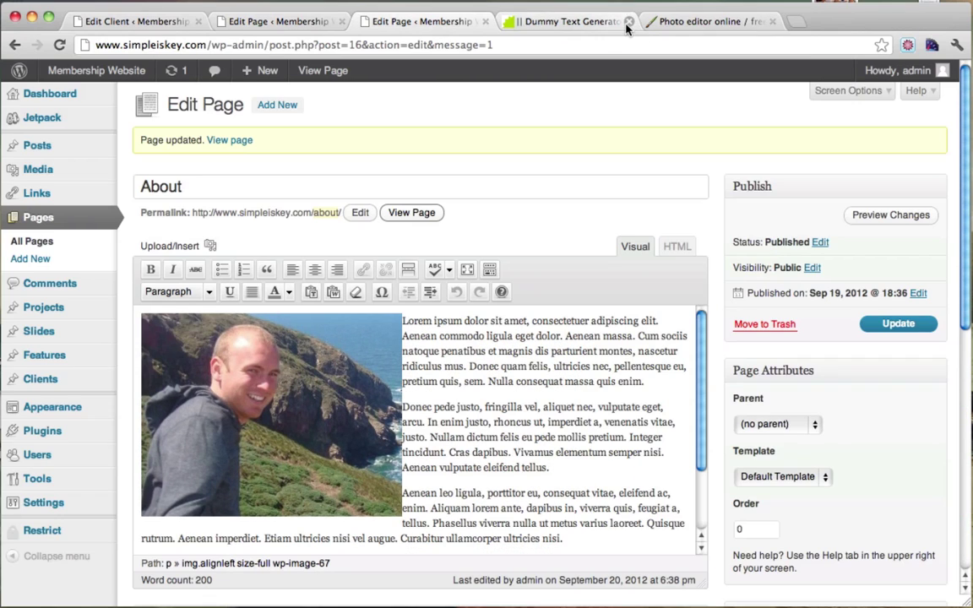
# Close the spare editor and dummy text tabs and visit the live site
pyautogui.click(485, 22)
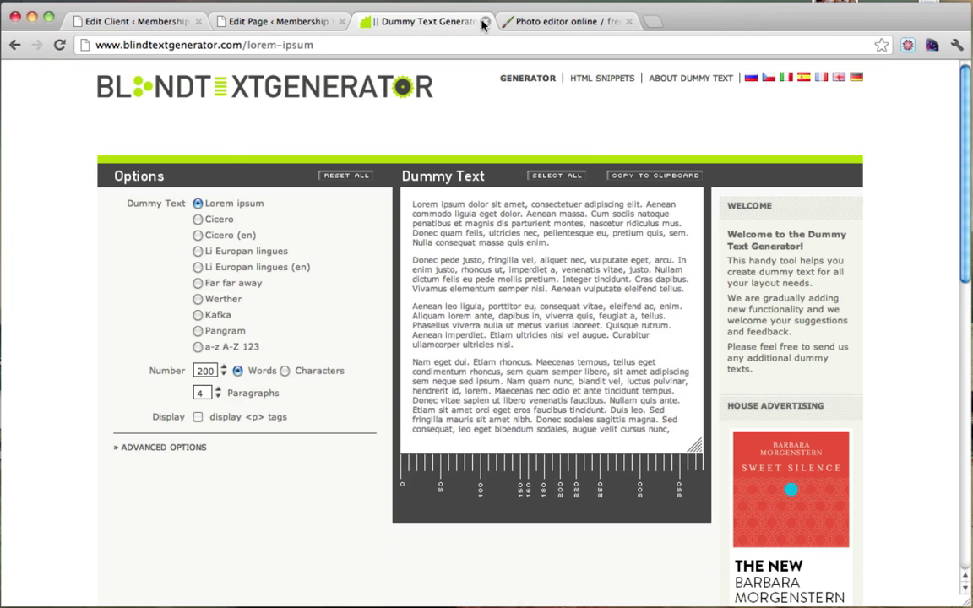
pyautogui.click(484, 22)
pyautogui.click(278, 21)
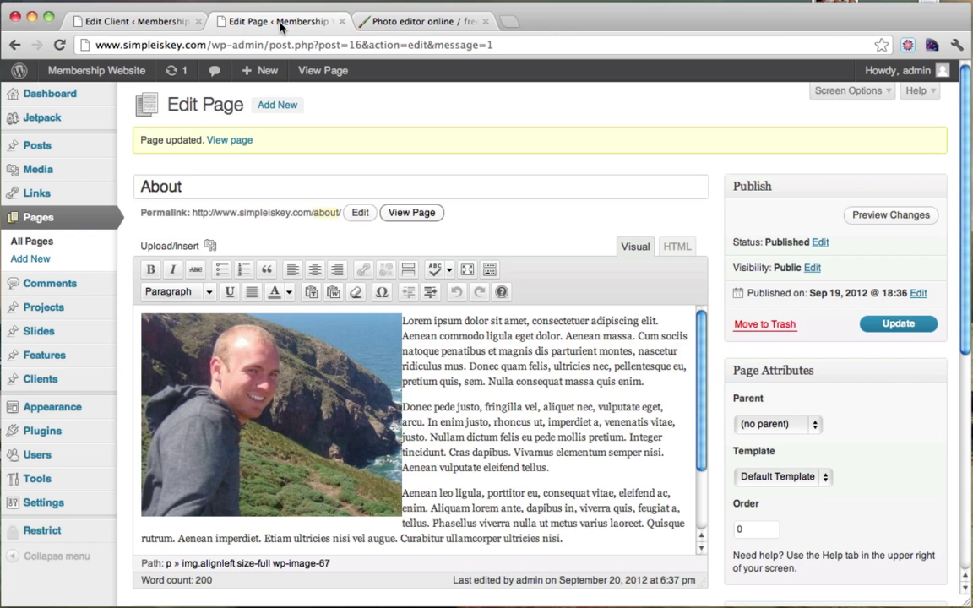
pyautogui.moveTo(85, 71)
pyautogui.click(67, 98)
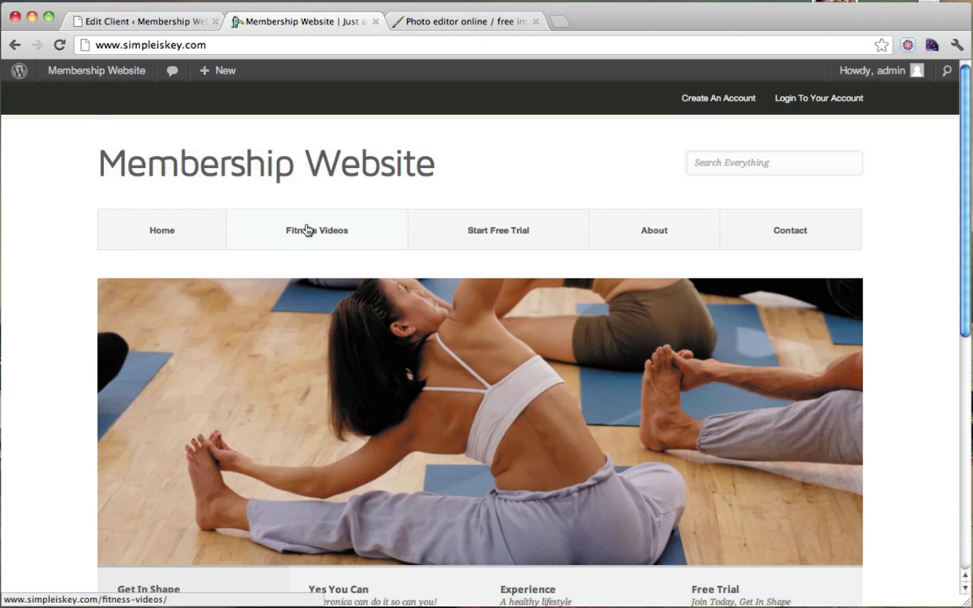
# Preview the Fitness Videos, Start Free Trial, About and Contact pages
pyautogui.click(307, 229)
pyautogui.scroll(-10, 307, 228)
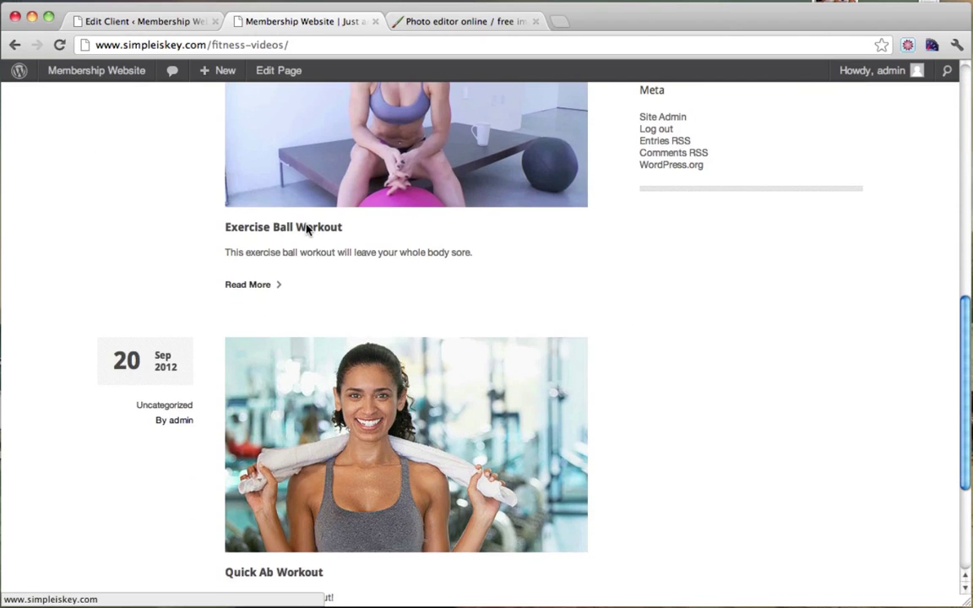
pyautogui.scroll(10, 307, 228)
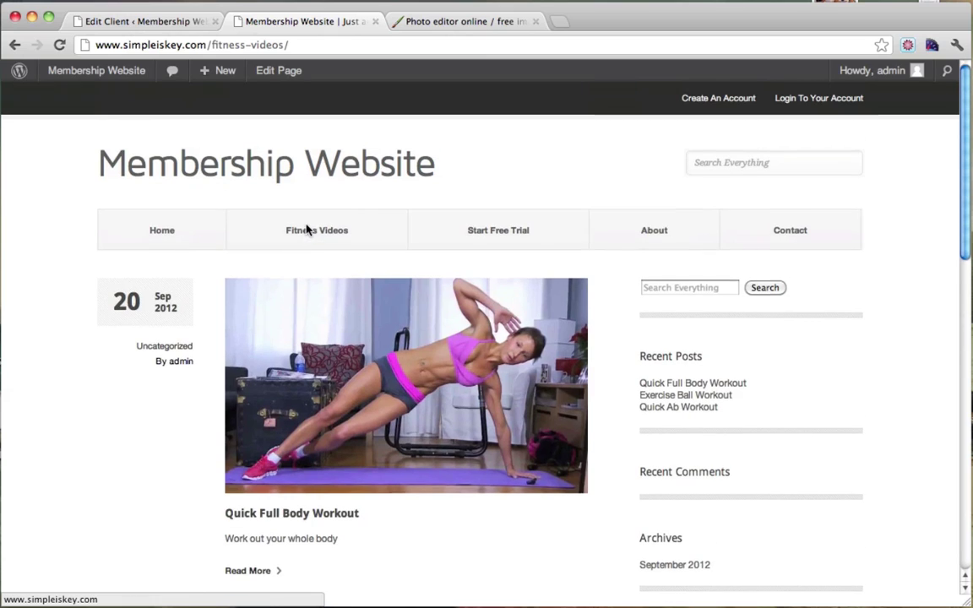
pyautogui.click(527, 240)
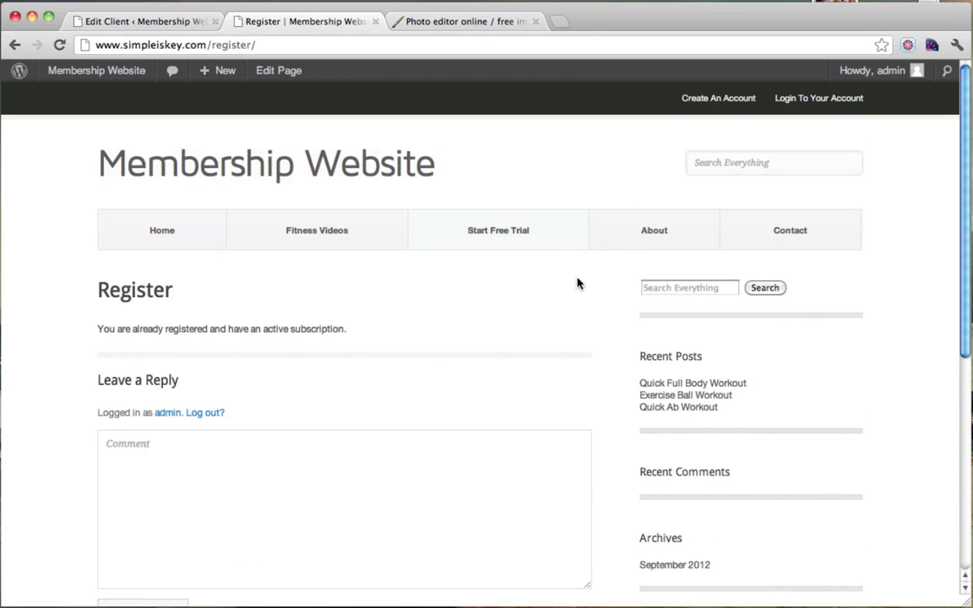
pyautogui.click(671, 236)
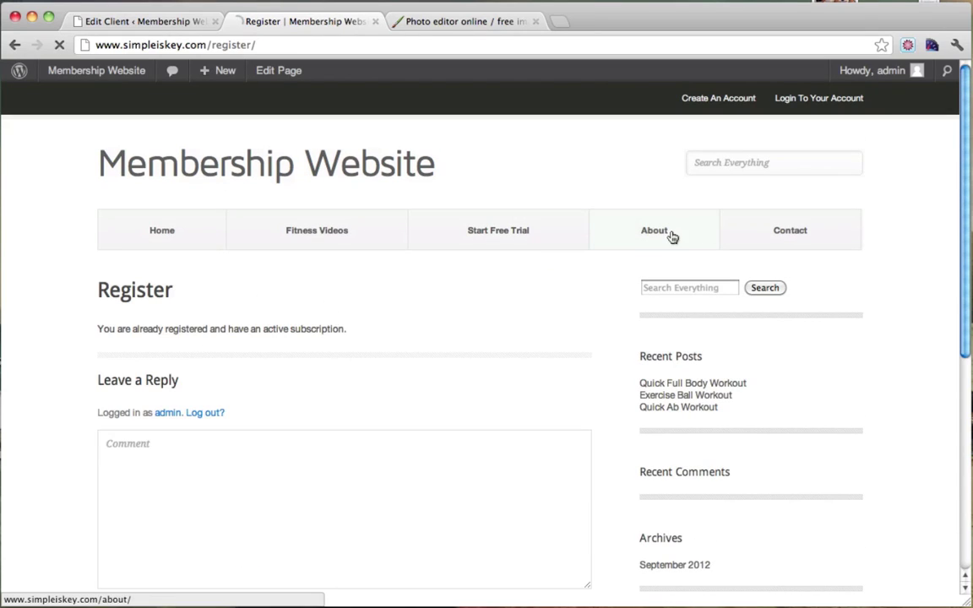
pyautogui.scroll(-5, 570, 340)
pyautogui.scroll(4, 570, 342)
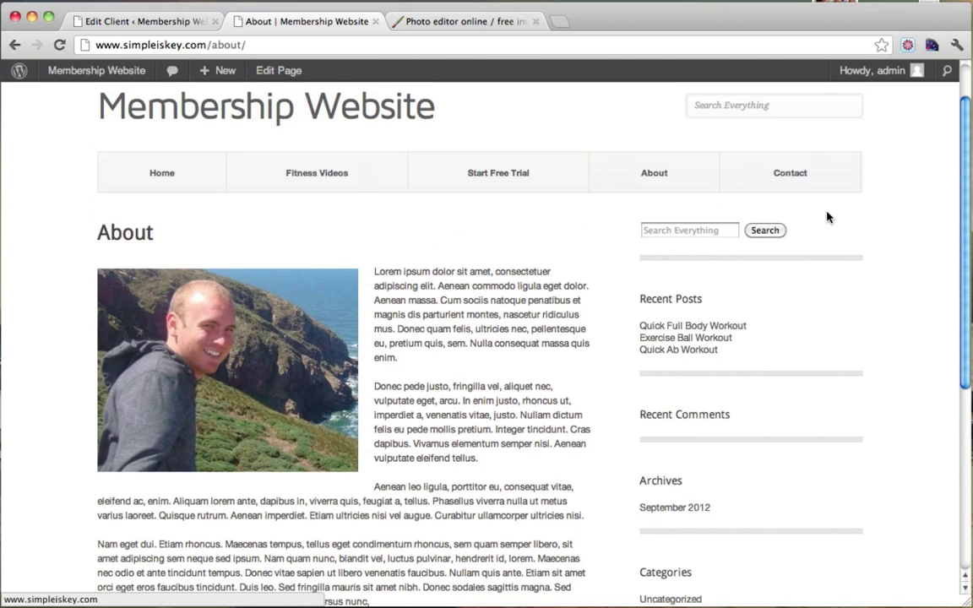
pyautogui.click(787, 186)
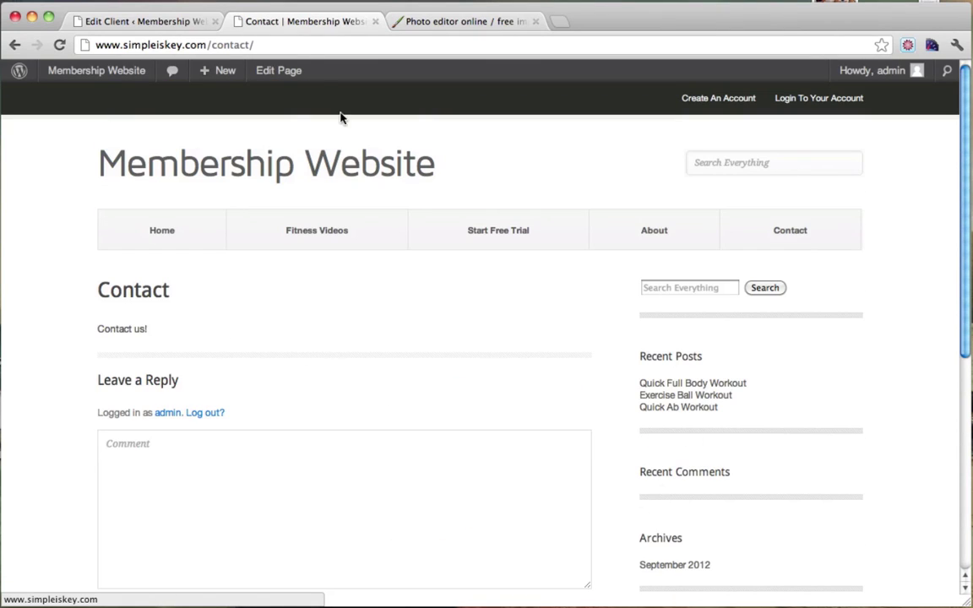
# Disable trackbacks and pingbacks on the Contact page, update it, and go to the Plugins list
pyautogui.click(287, 70)
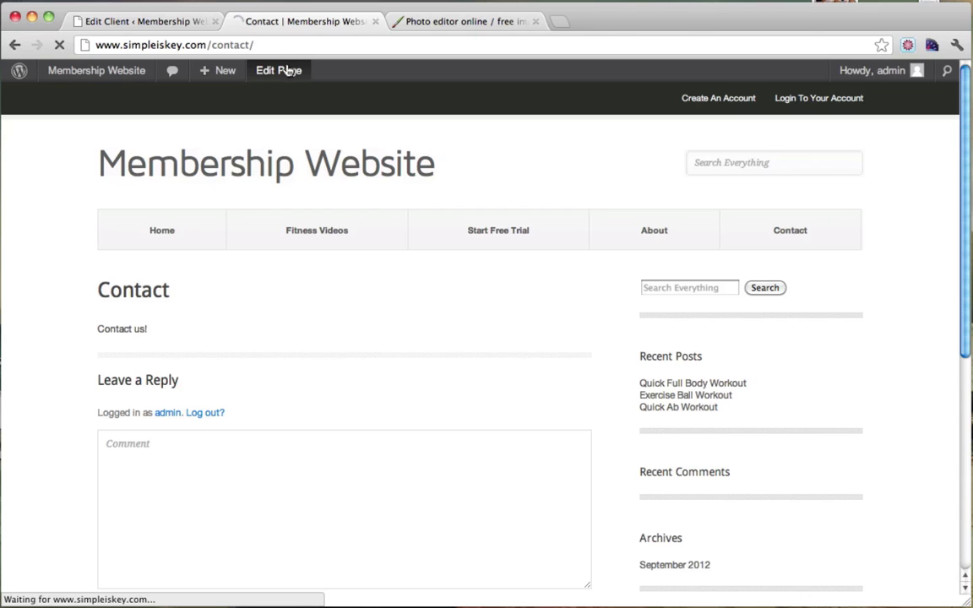
pyautogui.scroll(-10, 802, 243)
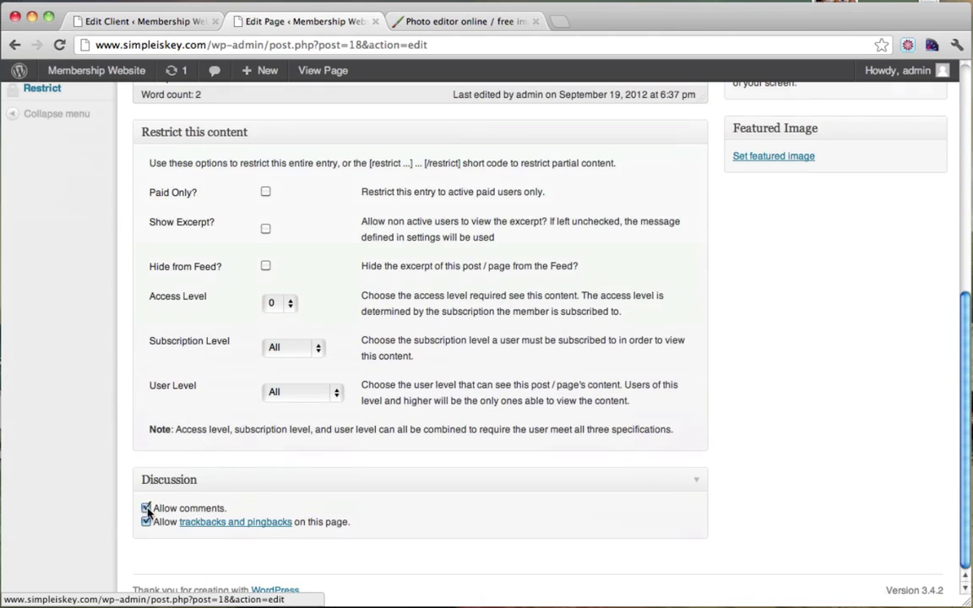
pyautogui.click(146, 522)
pyautogui.scroll(10, 558, 471)
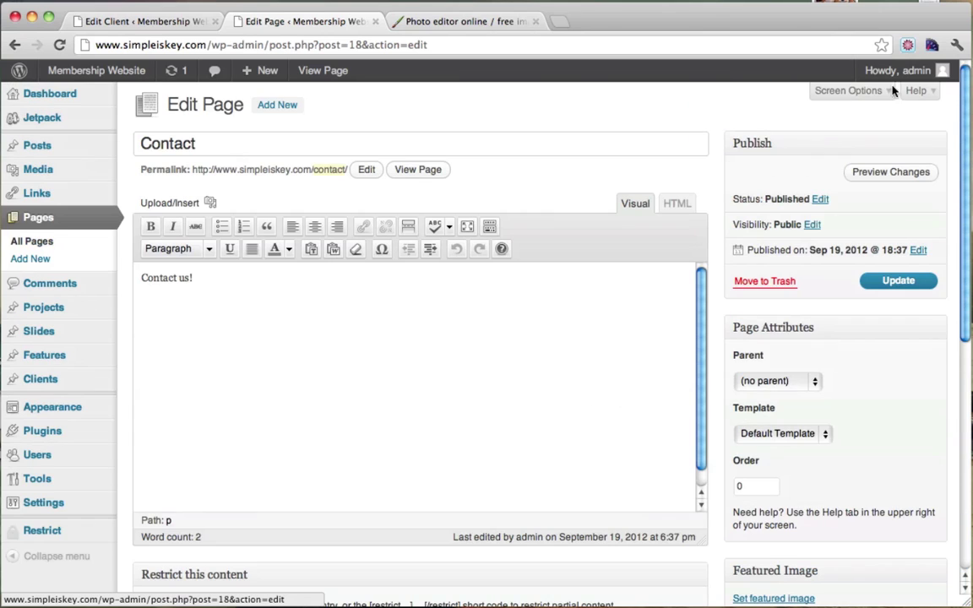
pyautogui.click(853, 91)
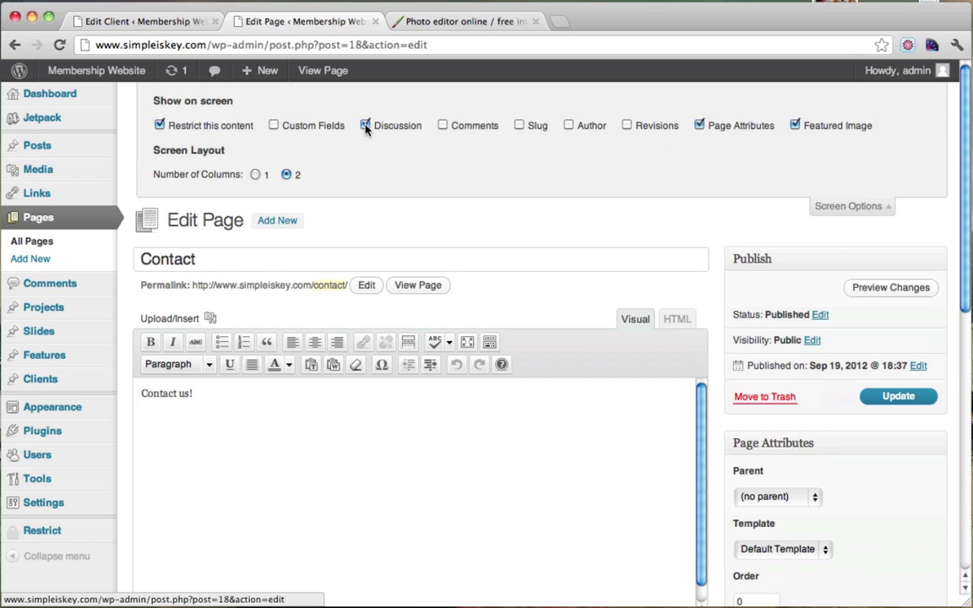
pyautogui.click(868, 205)
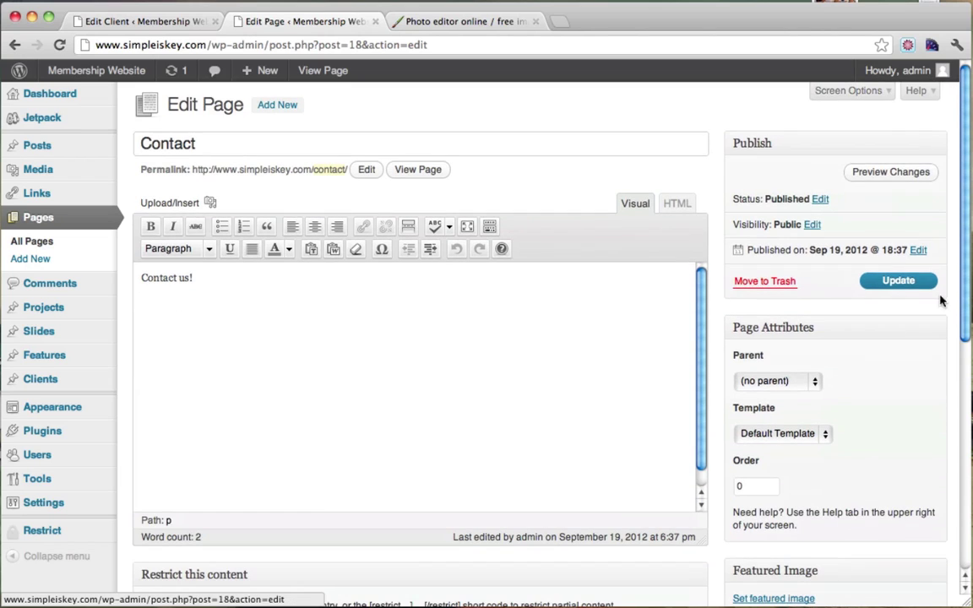
pyautogui.click(904, 283)
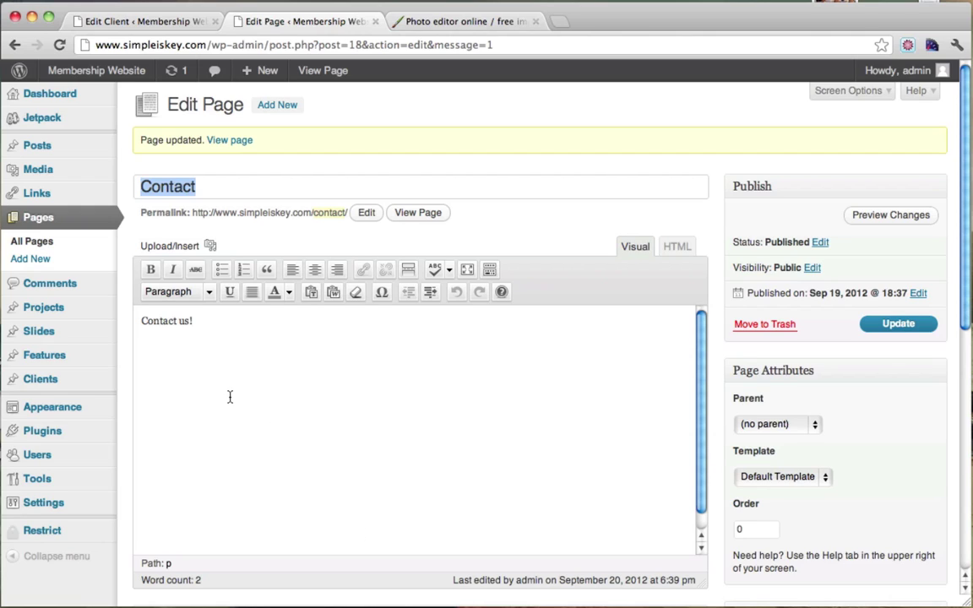
pyautogui.click(52, 432)
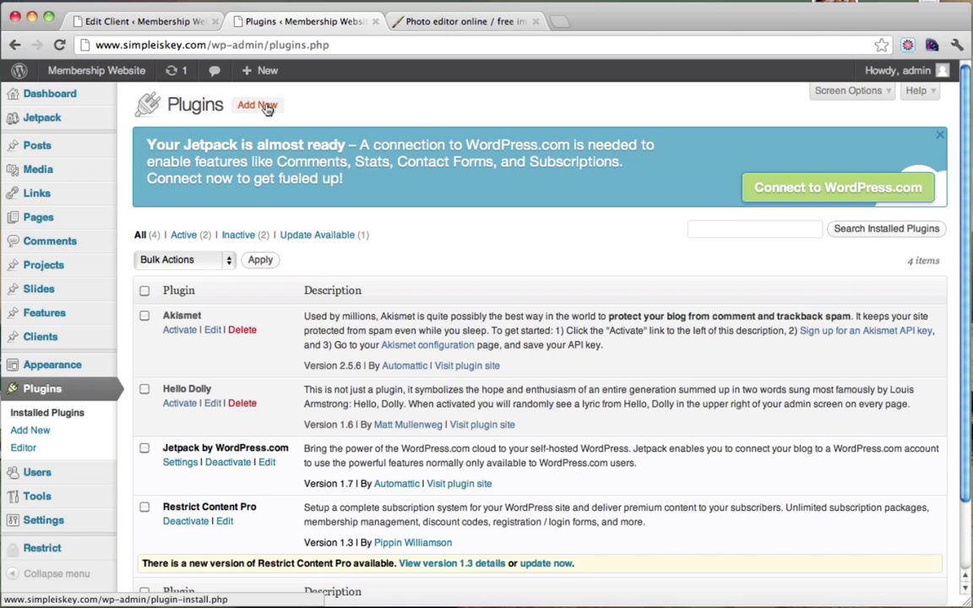
# Search the plugin directory for 'bigcontact' under Add New
pyautogui.click(265, 106)
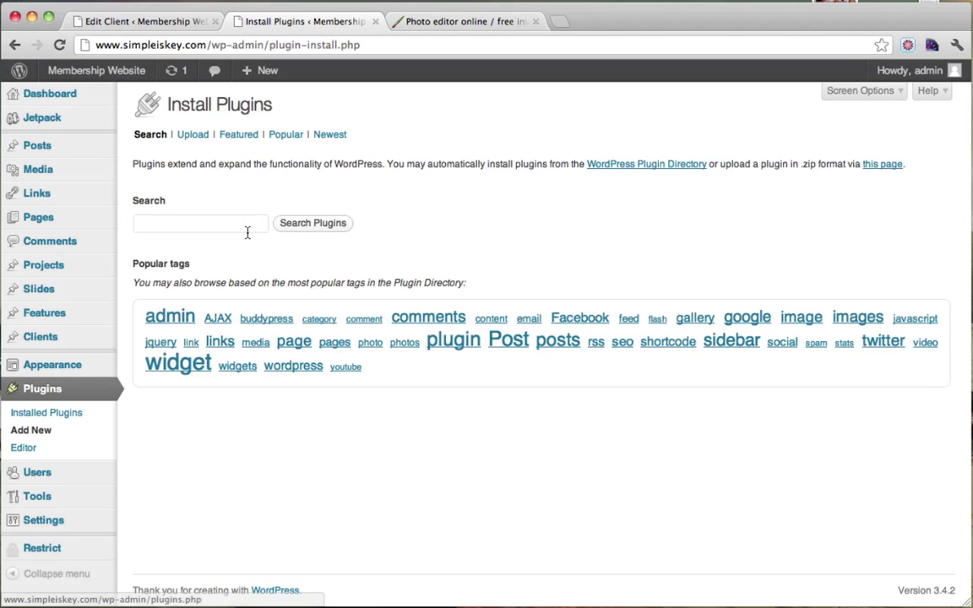
pyautogui.click(220, 223)
pyautogui.write('bi')
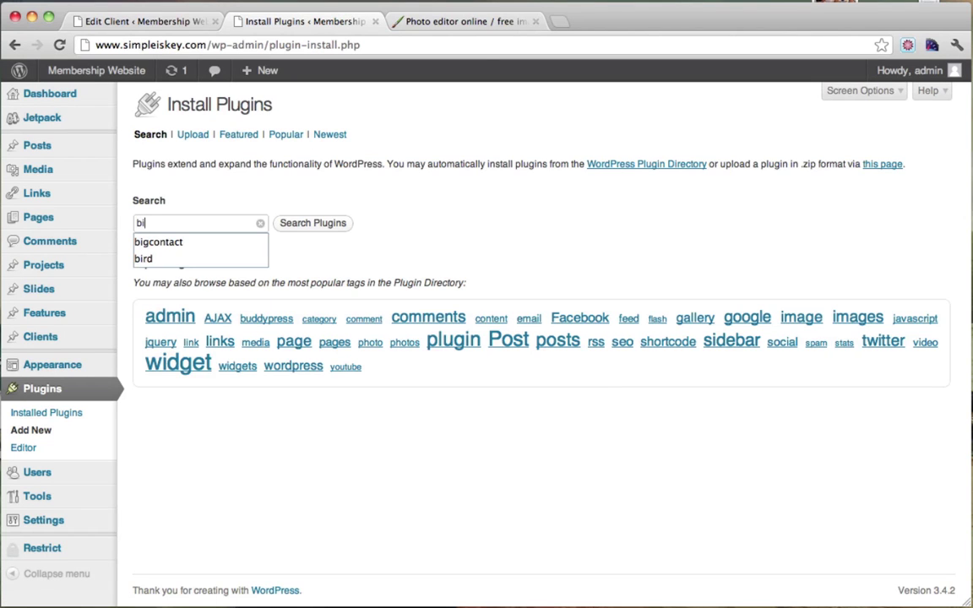
pyautogui.press('Down')
pyautogui.press('Return')
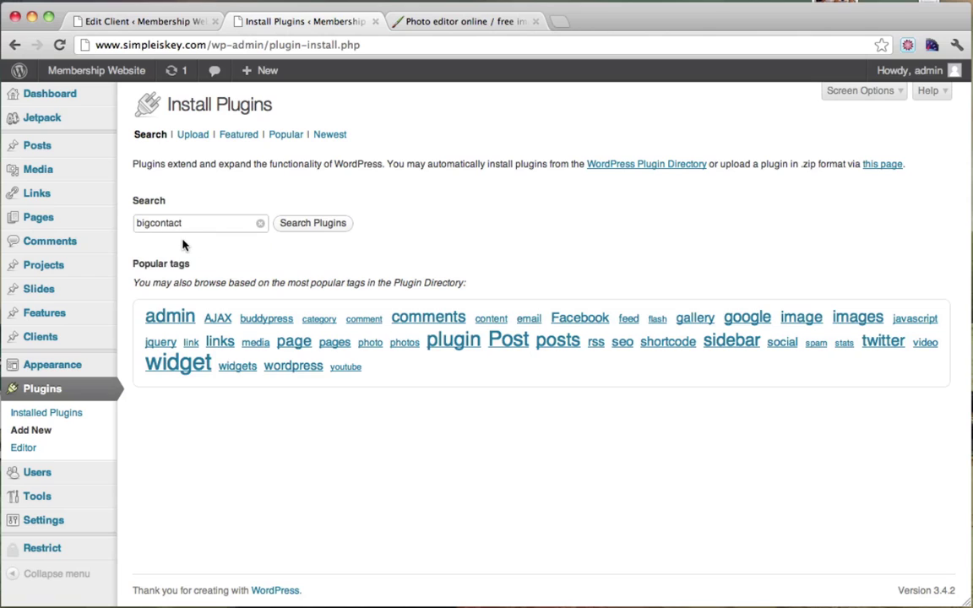
pyautogui.click(342, 224)
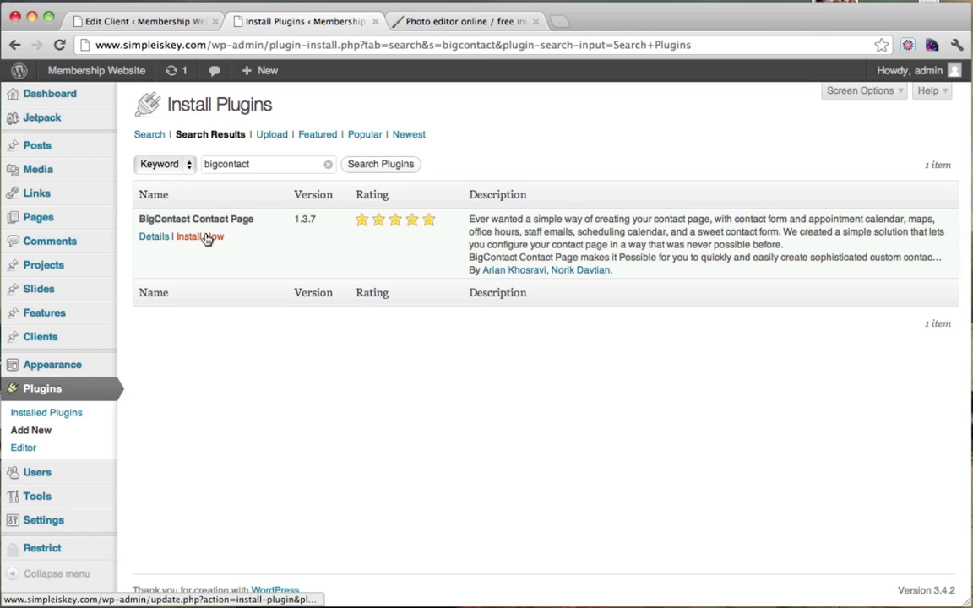
# Install and activate the BigContact Contact Page 1.3.7 plugin
pyautogui.click(153, 240)
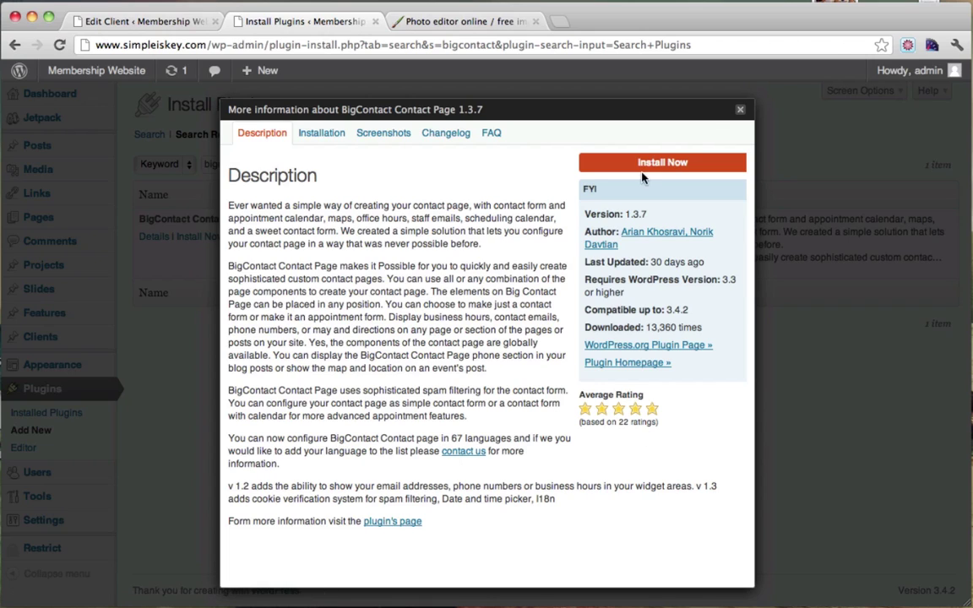
pyautogui.click(683, 169)
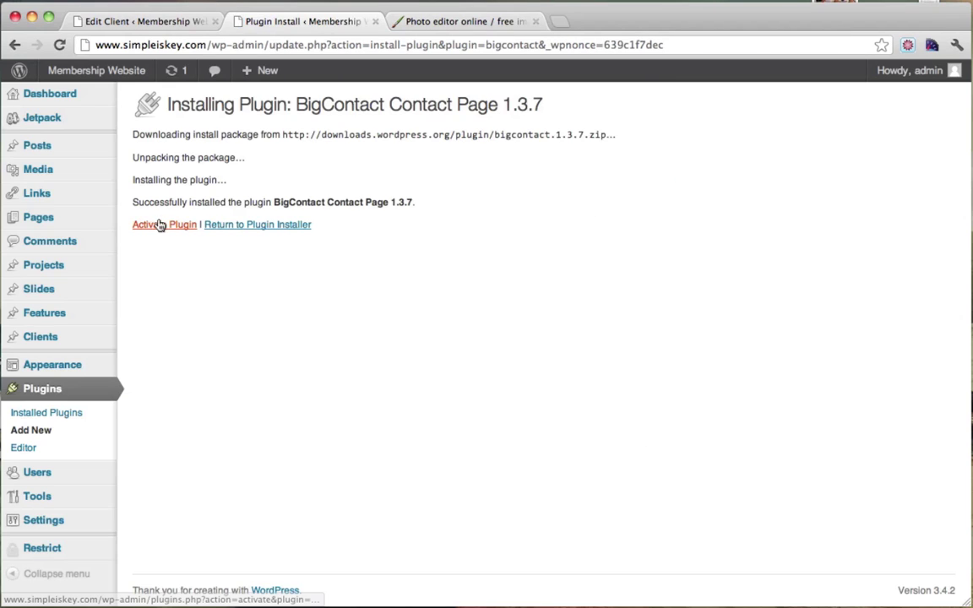
pyautogui.click(160, 226)
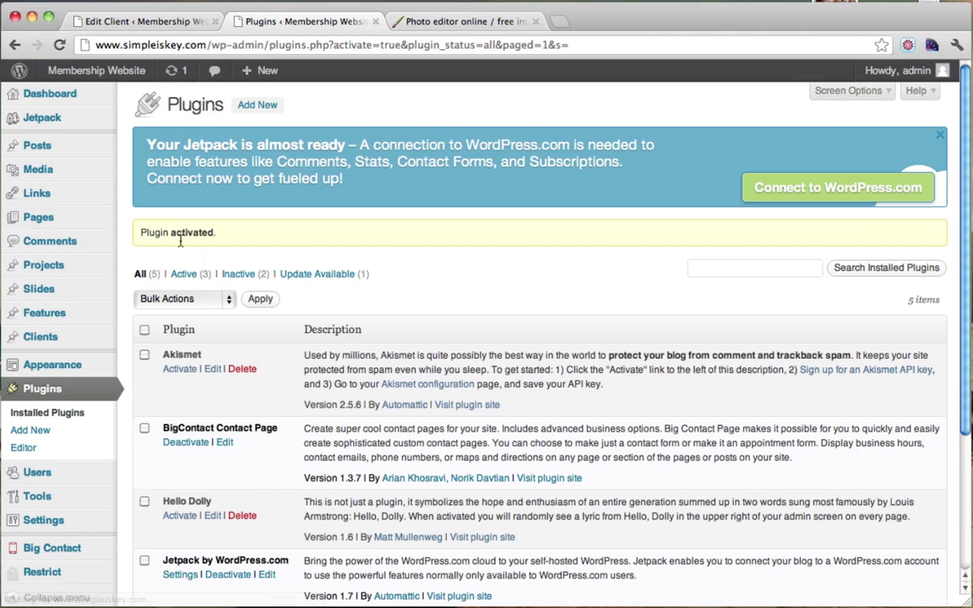
pyautogui.scroll(-2, 200, 289)
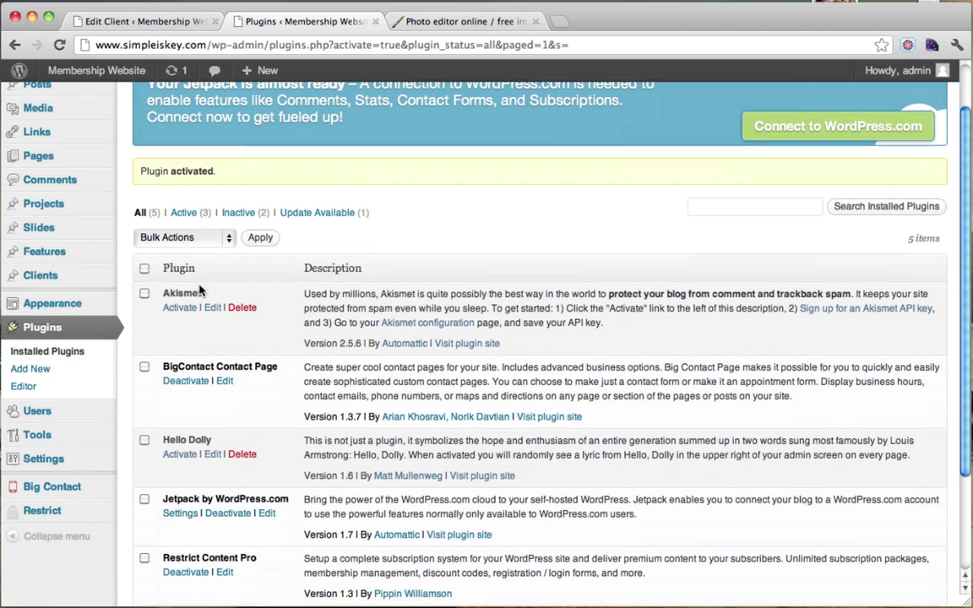
# Open the Big Contact plugin's Settings page
pyautogui.click(75, 494)
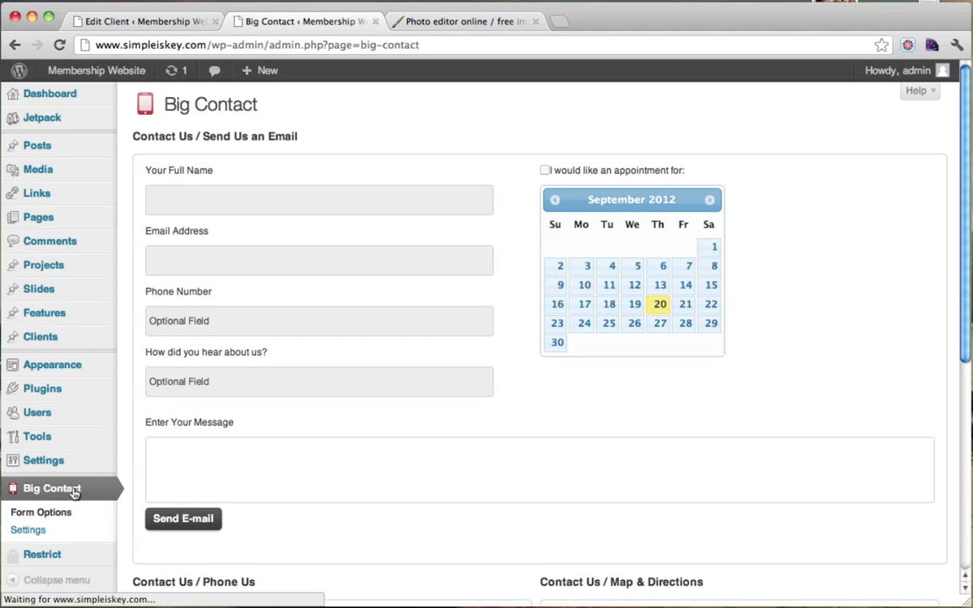
pyautogui.scroll(-5, 473, 229)
pyautogui.scroll(-3, 473, 229)
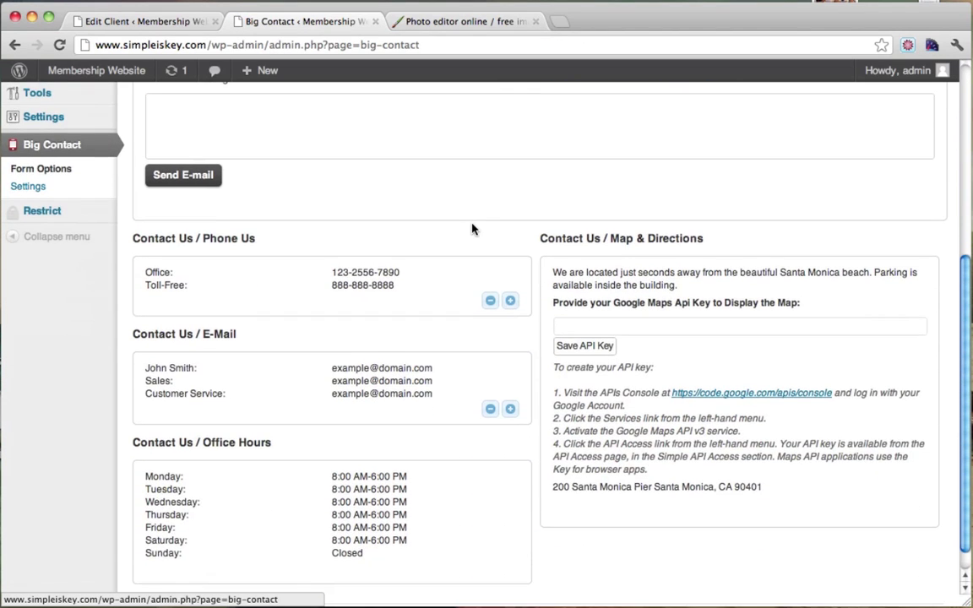
pyautogui.scroll(10, 473, 229)
pyautogui.scroll(-2, 474, 229)
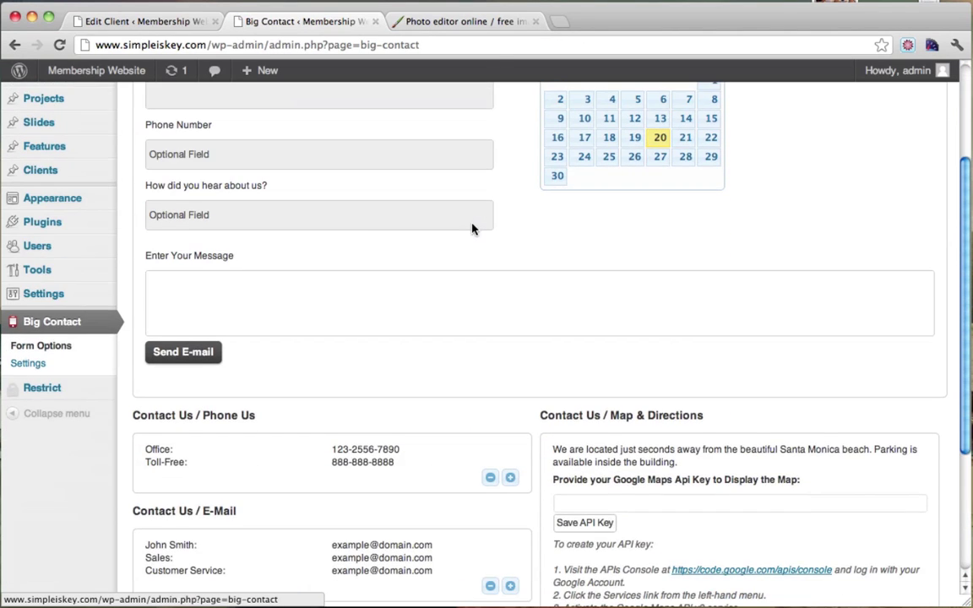
pyautogui.click(49, 365)
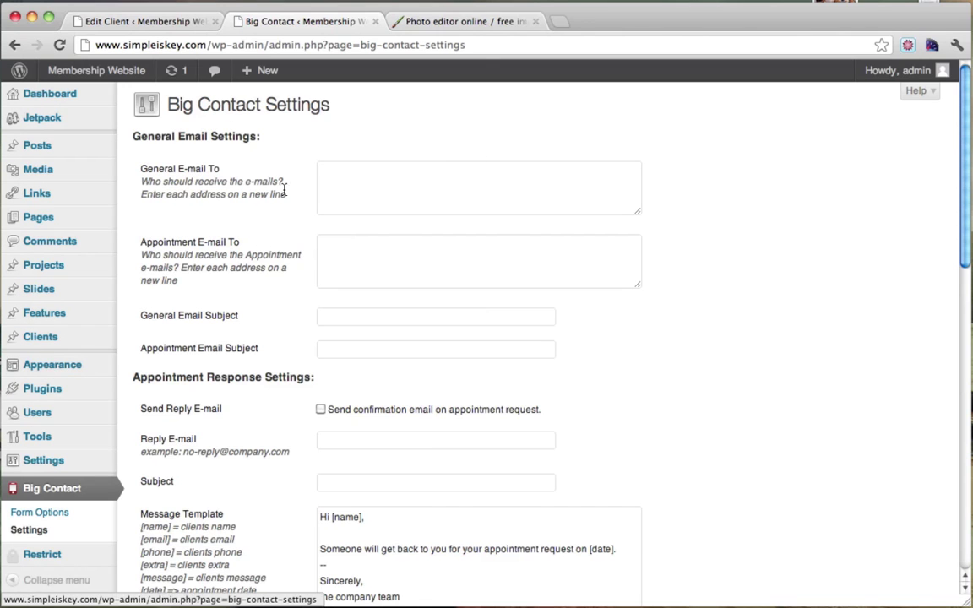
# Enter the general and appointment recipient e-mail addresses and the subjects Hi and Appointment
pyautogui.click(378, 182)
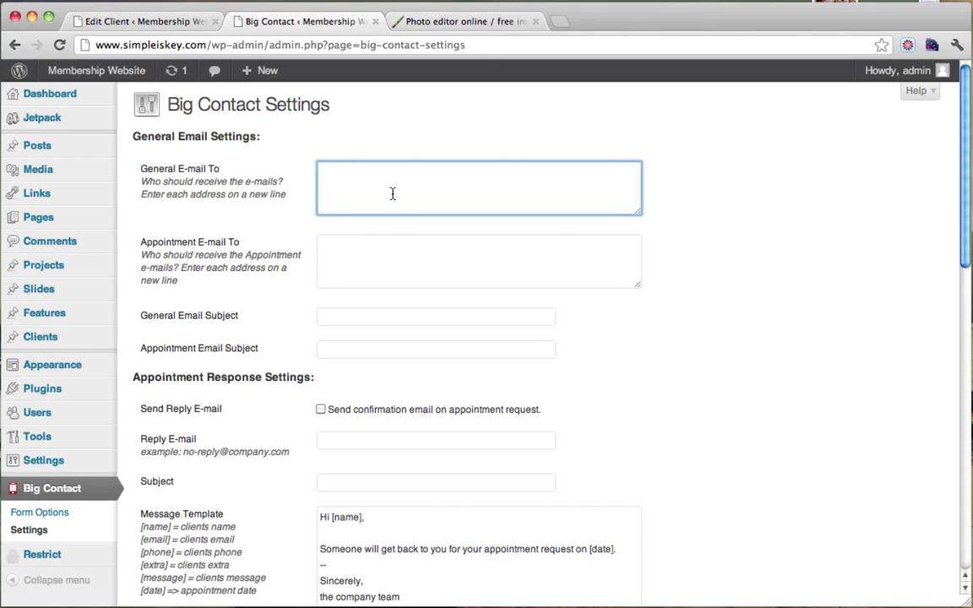
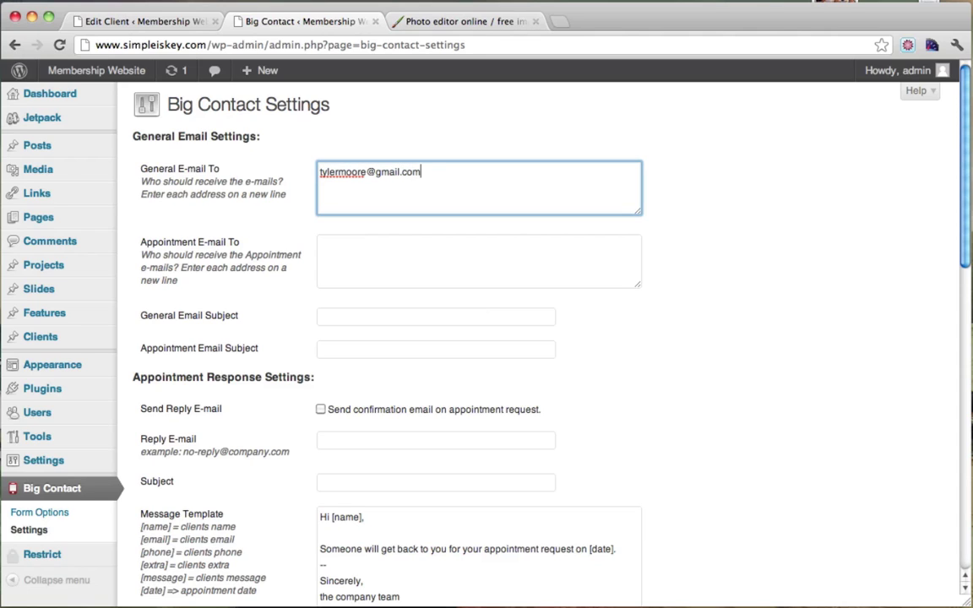
pyautogui.click(321, 246)
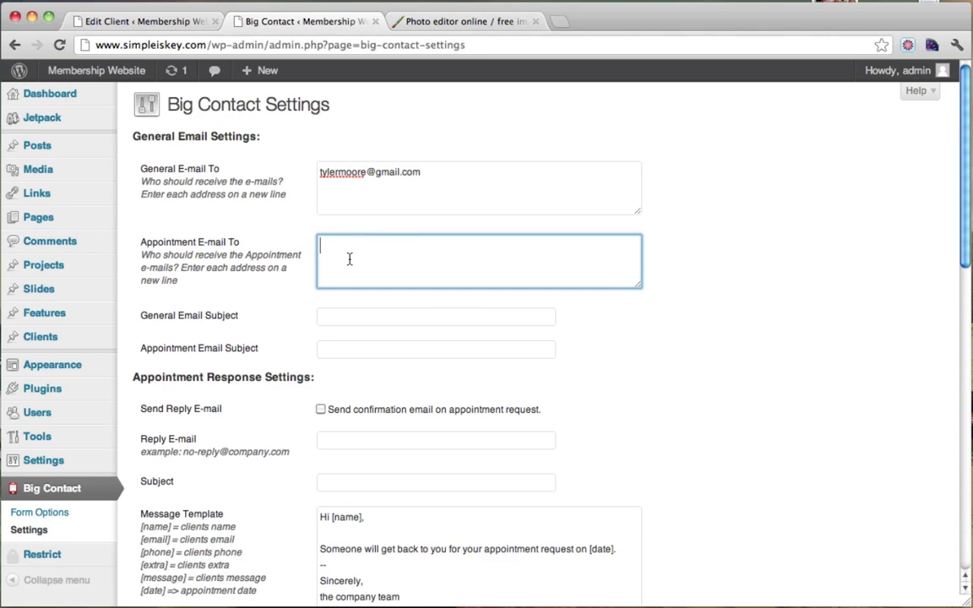
pyautogui.scroll(-3, 408, 333)
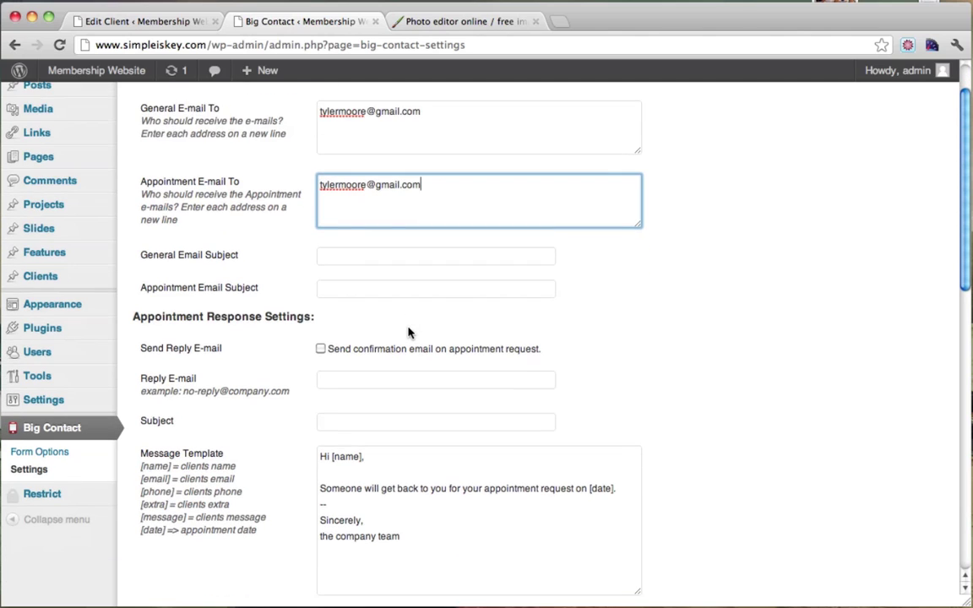
pyautogui.click(349, 260)
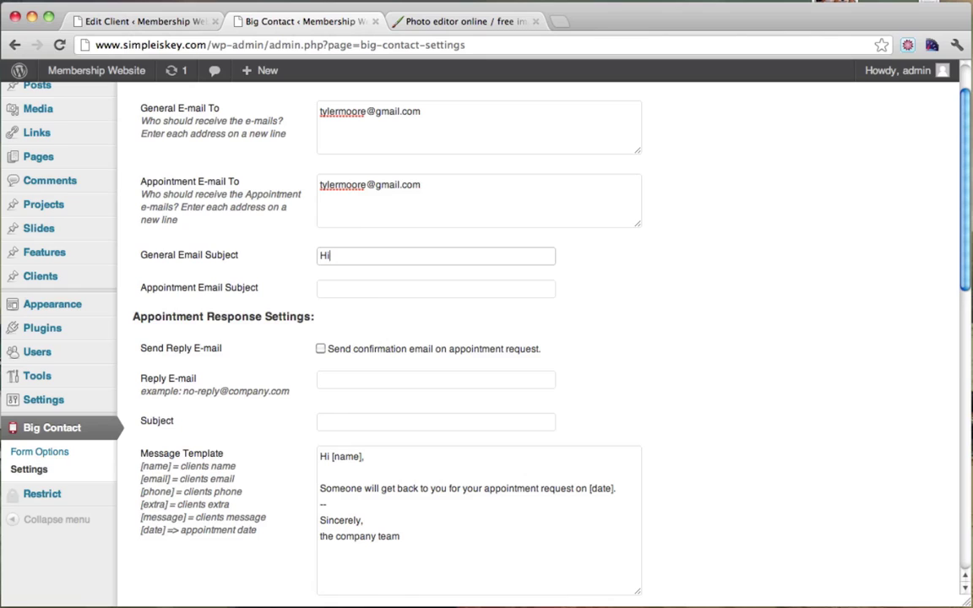
pyautogui.click(436, 289)
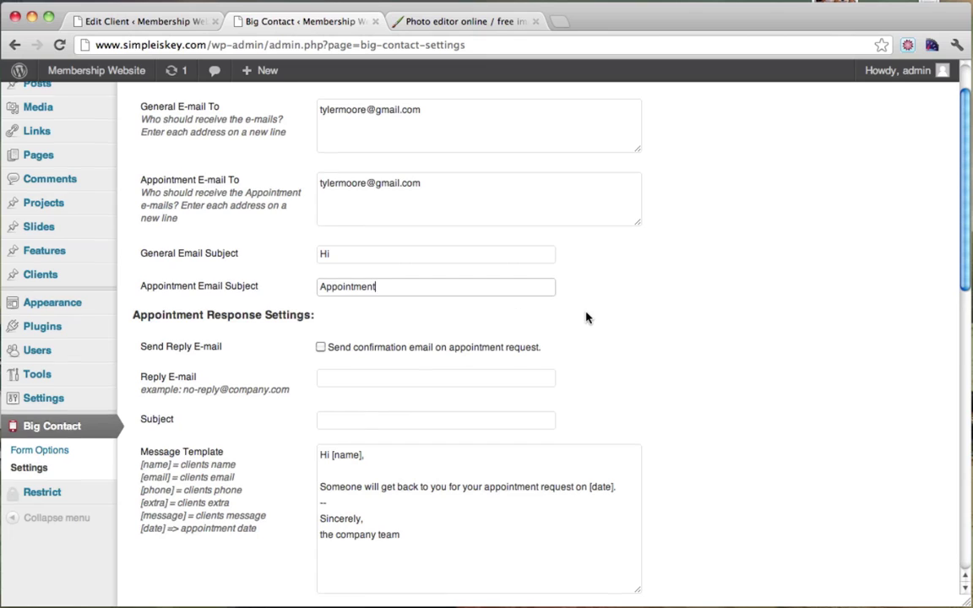
# Save the Big Contact settings, then go to the Pages list
pyautogui.scroll(-5, 586, 309)
pyautogui.scroll(-10, 547, 387)
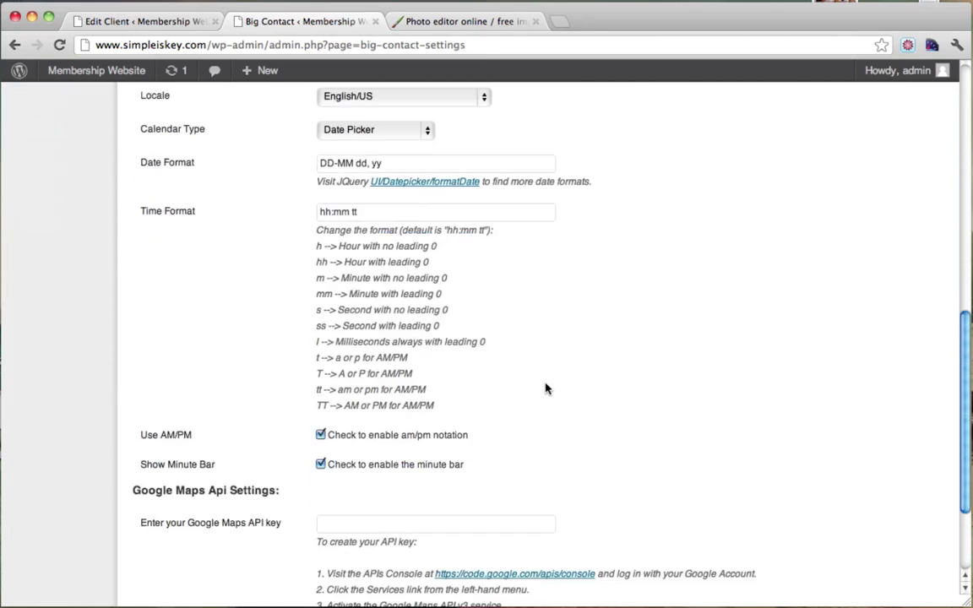
pyautogui.scroll(15, 545, 387)
pyautogui.click(333, 193)
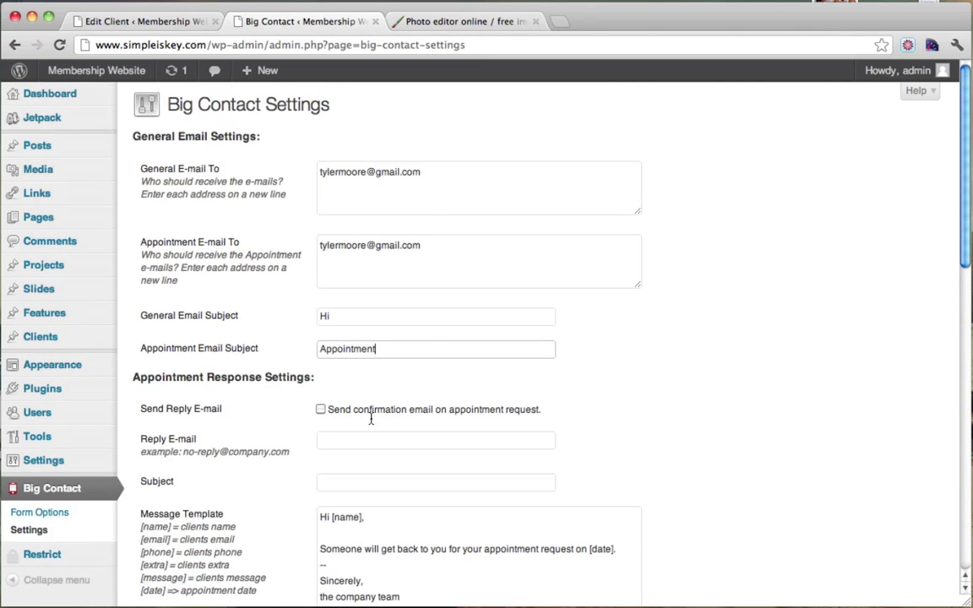
pyautogui.scroll(-15, 304, 217)
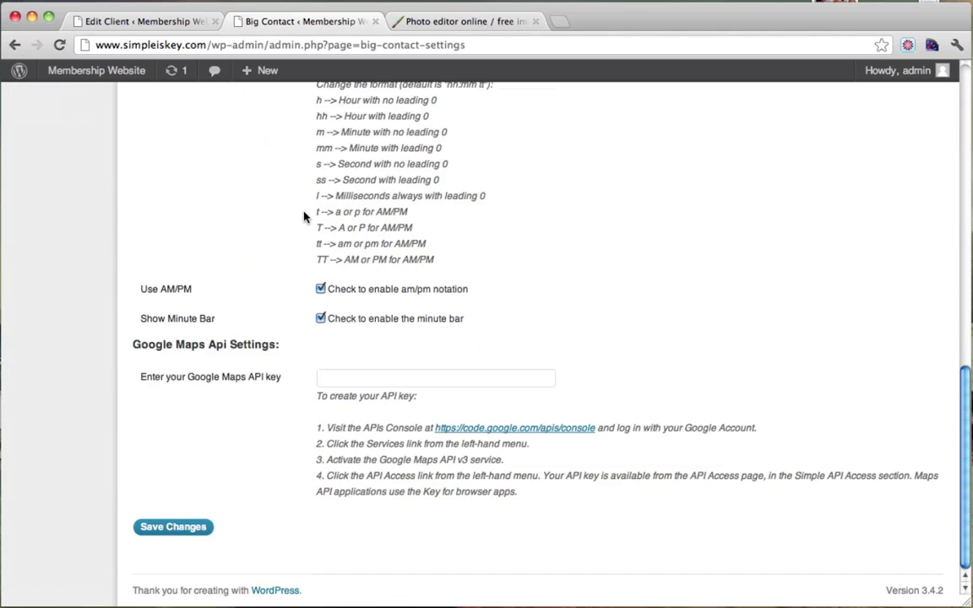
pyautogui.click(199, 527)
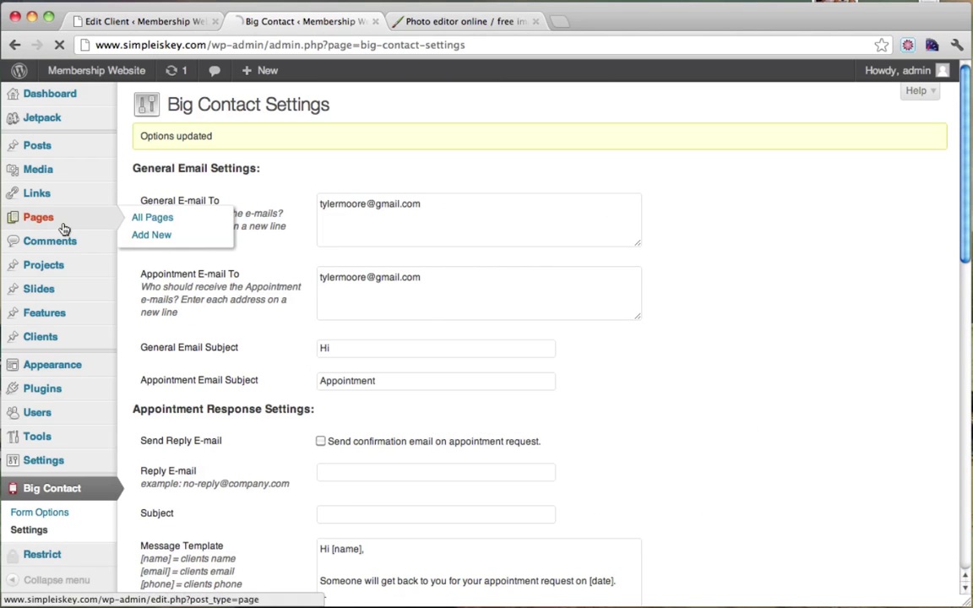
pyautogui.click(63, 228)
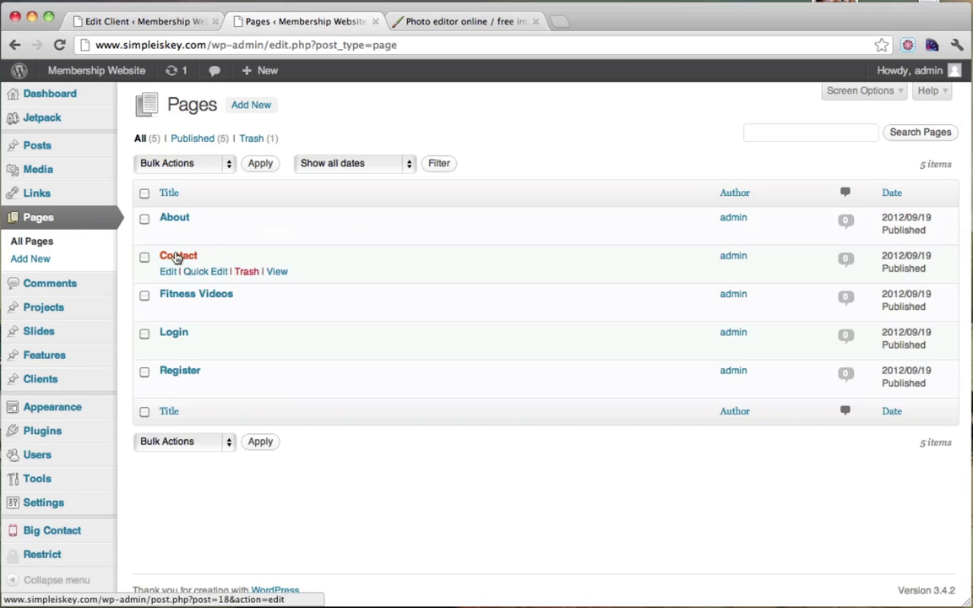
# Open the Contact page and delete its 'Contact us!' text
pyautogui.click(176, 257)
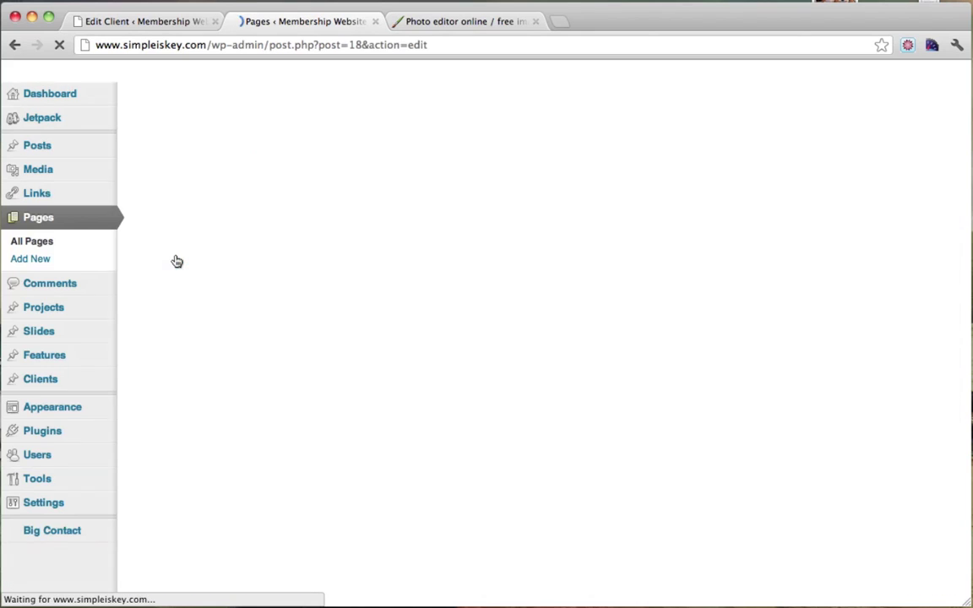
pyautogui.press('super+a')
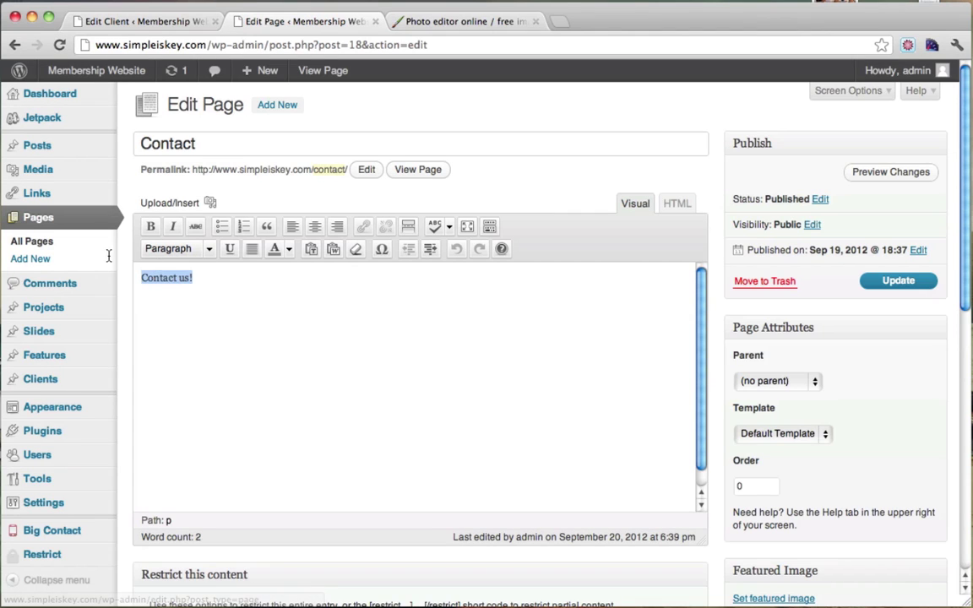
pyautogui.press('BackSpace')
# Insert a Big Contact form with appointment booking and update the page
pyautogui.scroll(-15, 752, 373)
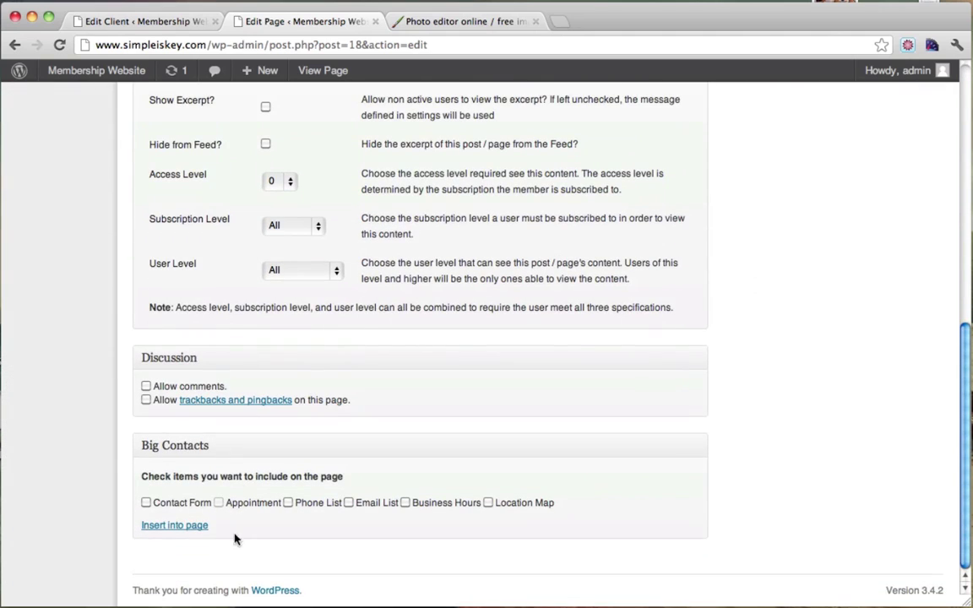
pyautogui.click(146, 504)
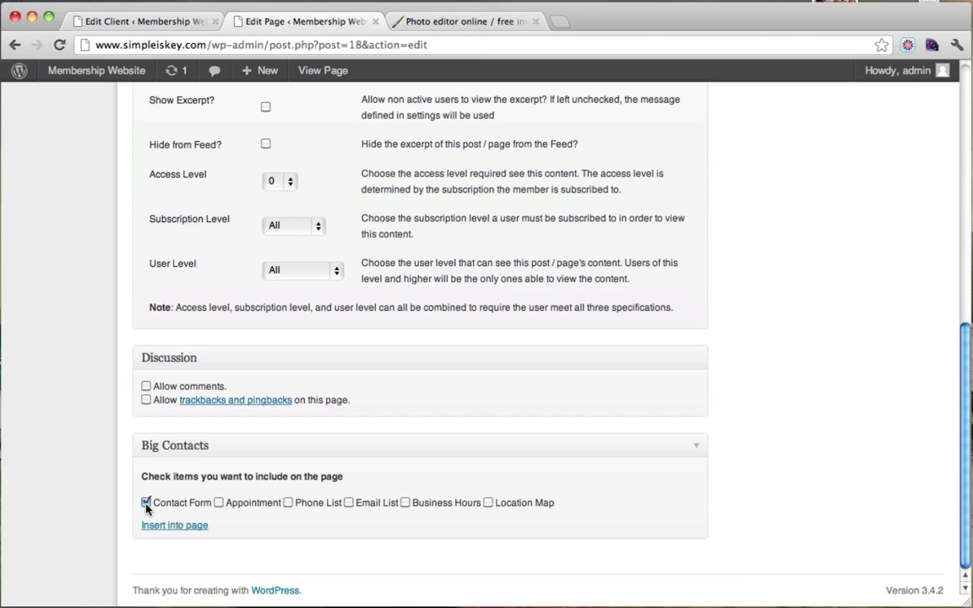
pyautogui.click(219, 504)
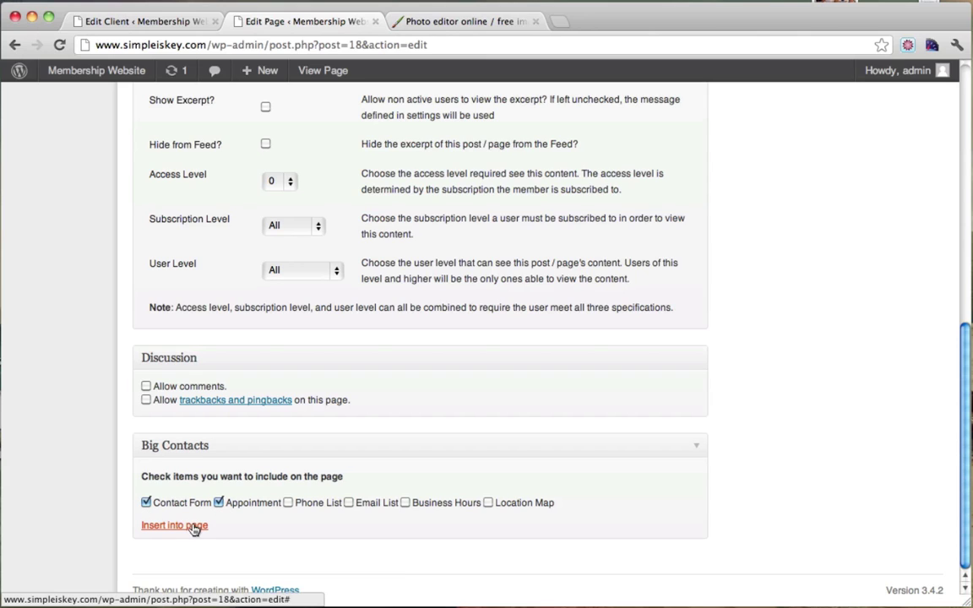
pyautogui.click(193, 527)
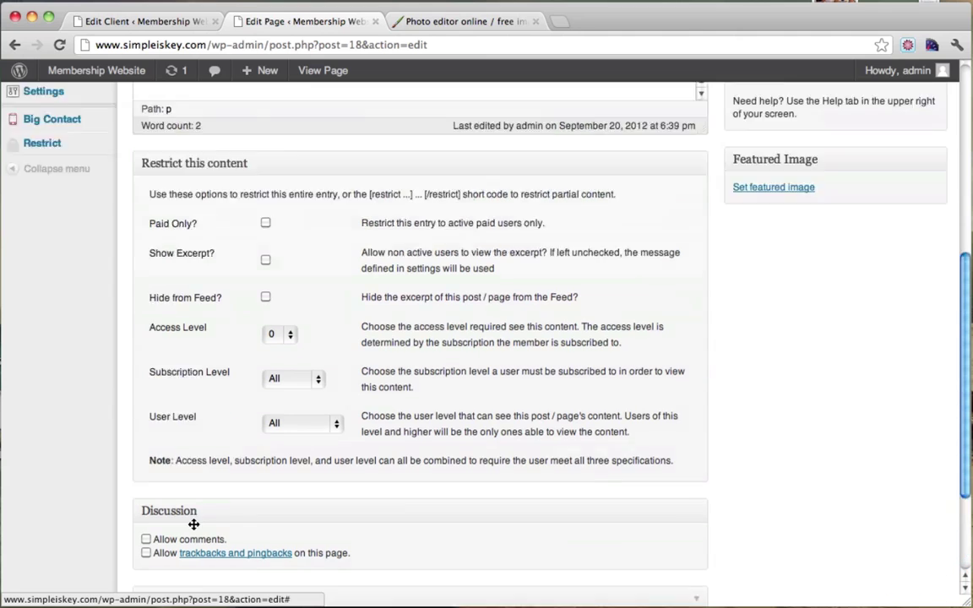
pyautogui.moveTo(323, 278); pyautogui.dragTo(135, 269)
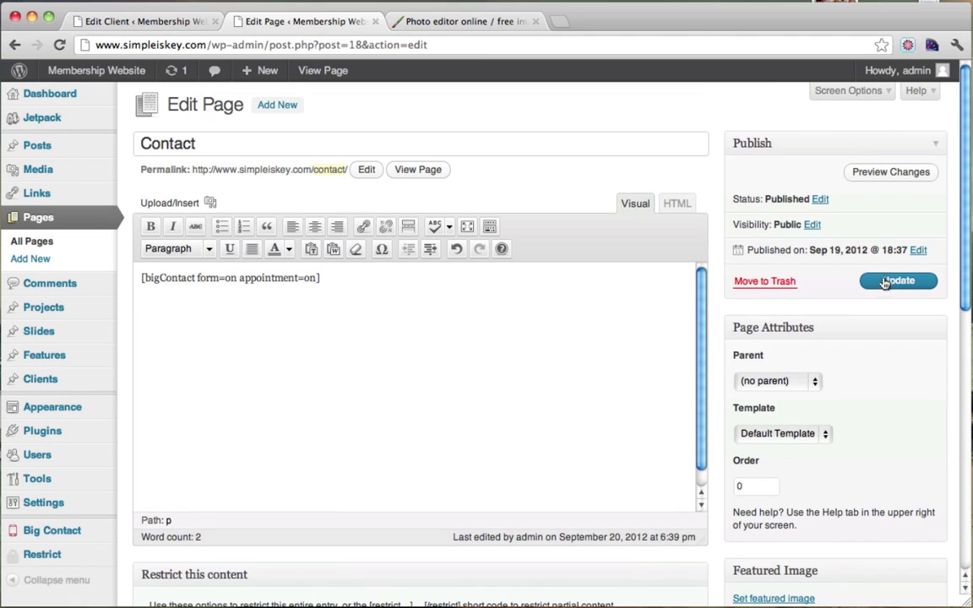
pyautogui.click(886, 283)
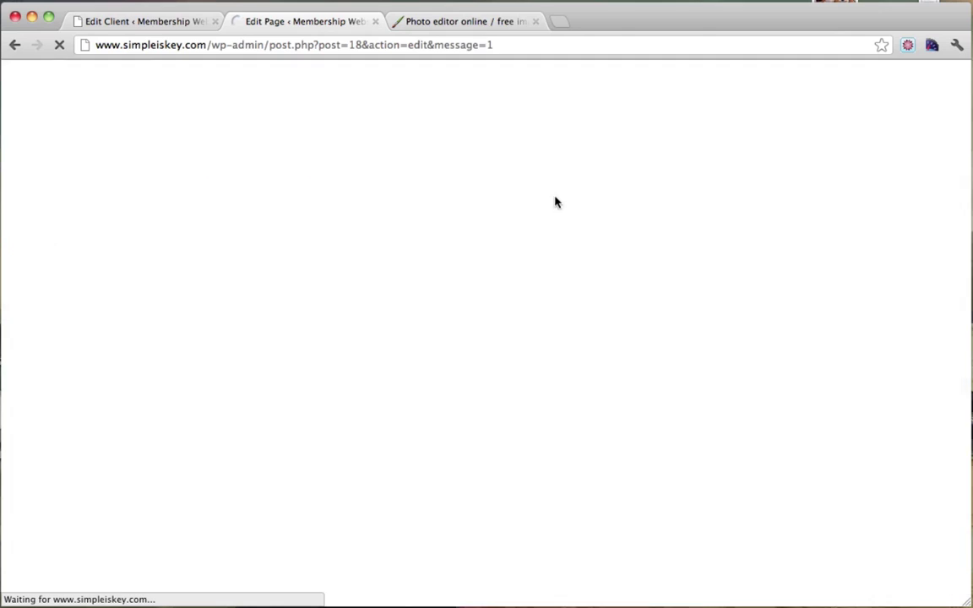
# Check the live Contact page's form and appointment calendar, then return to Home
pyautogui.click(406, 213)
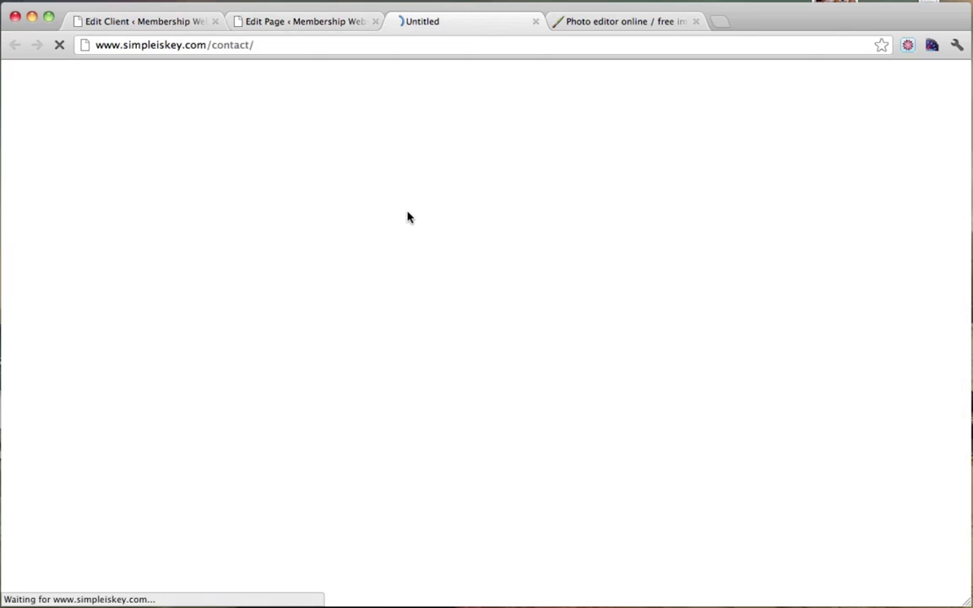
pyautogui.scroll(-2, 669, 234)
pyautogui.scroll(-2, 655, 245)
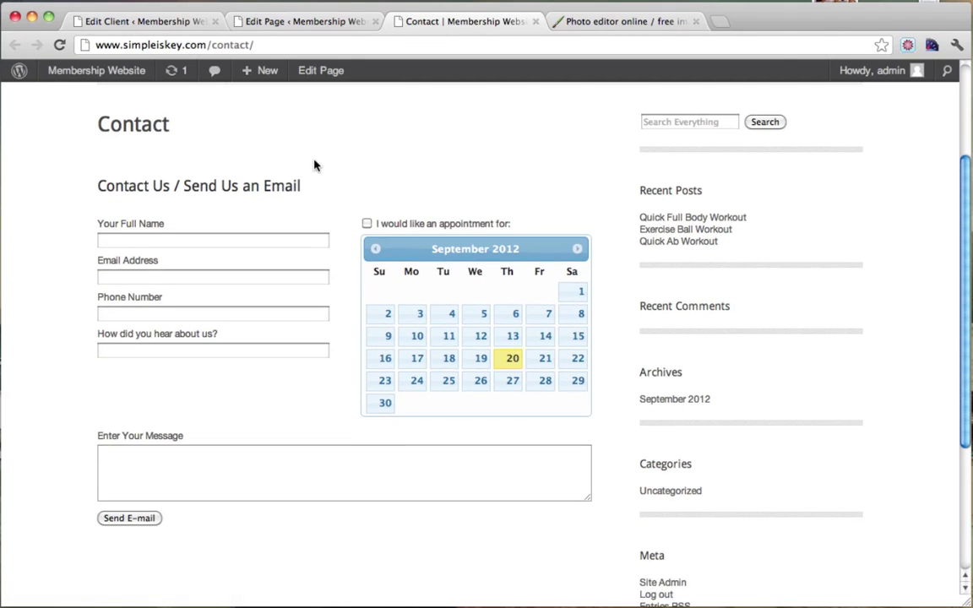
pyautogui.click(223, 472)
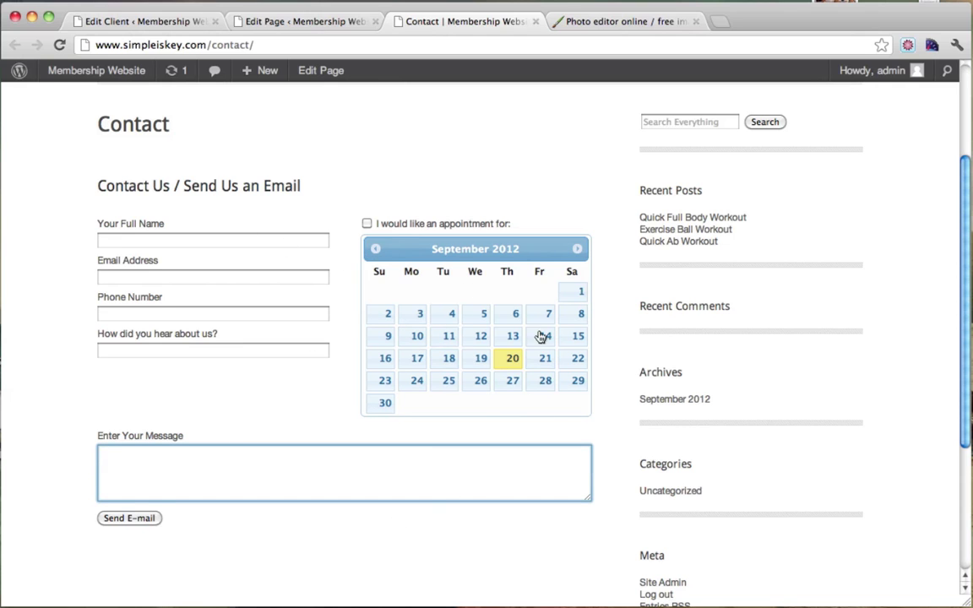
pyautogui.scroll(4, 441, 334)
pyautogui.scroll(-5, 440, 335)
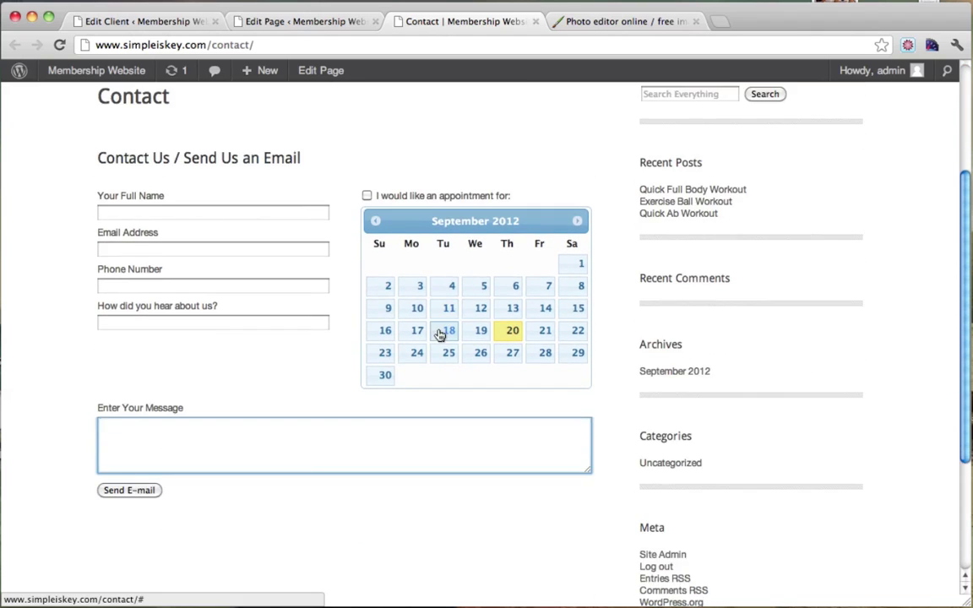
pyautogui.scroll(4, 441, 334)
pyautogui.scroll(-3, 887, 332)
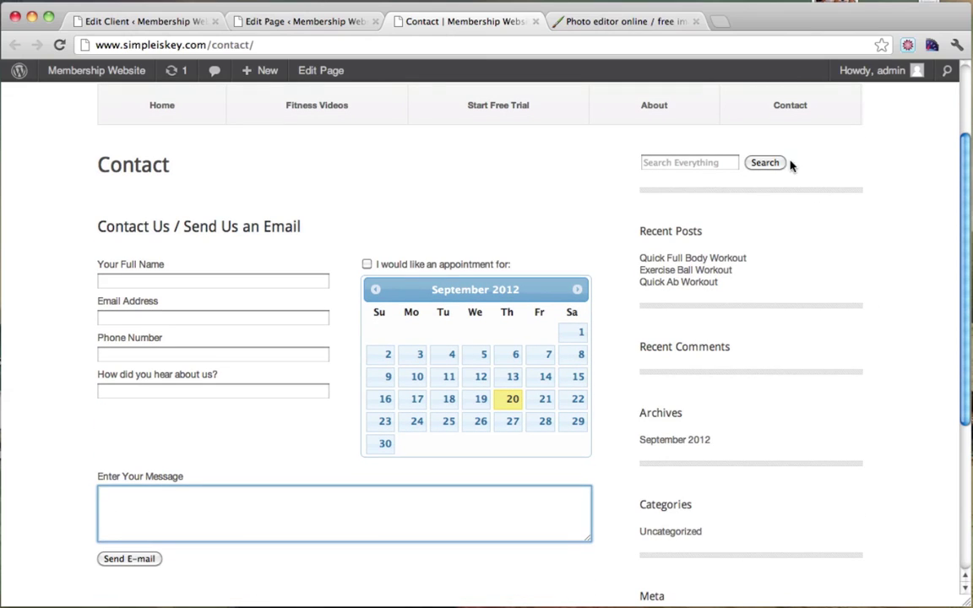
pyautogui.scroll(3, 739, 194)
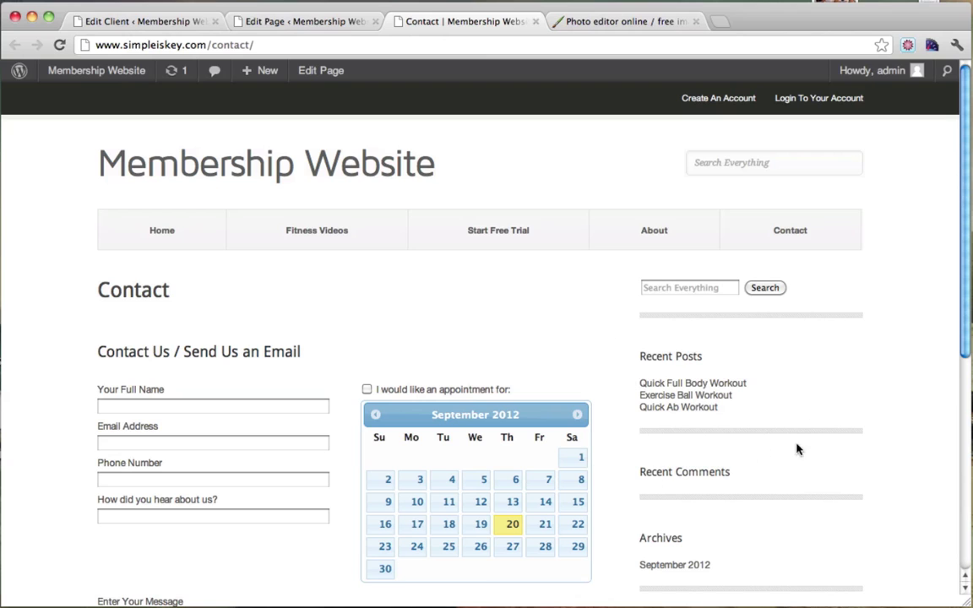
pyautogui.click(164, 234)
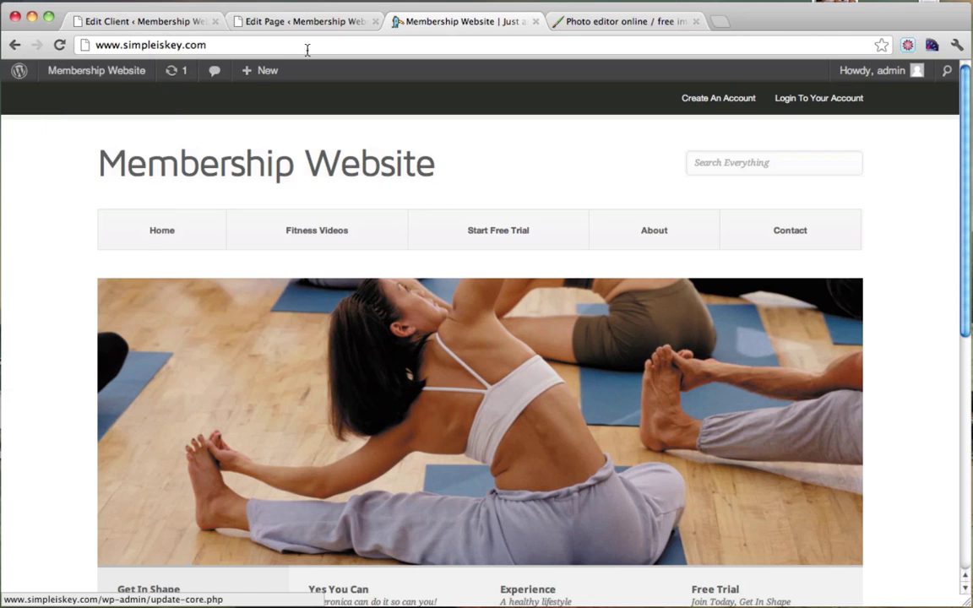
# Close the page and client editing tabs, discarding the unsaved client page
pyautogui.click(376, 24)
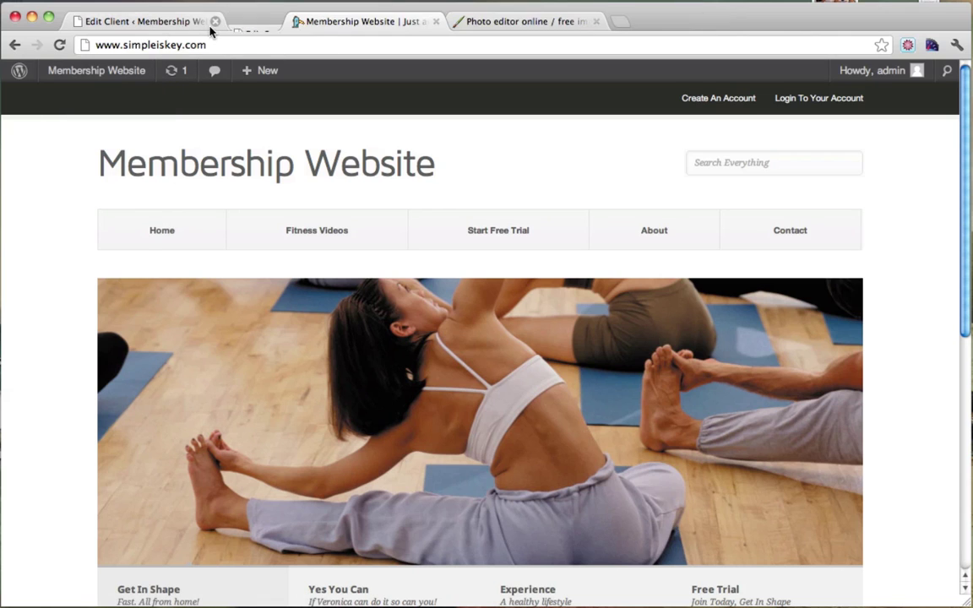
pyautogui.click(213, 22)
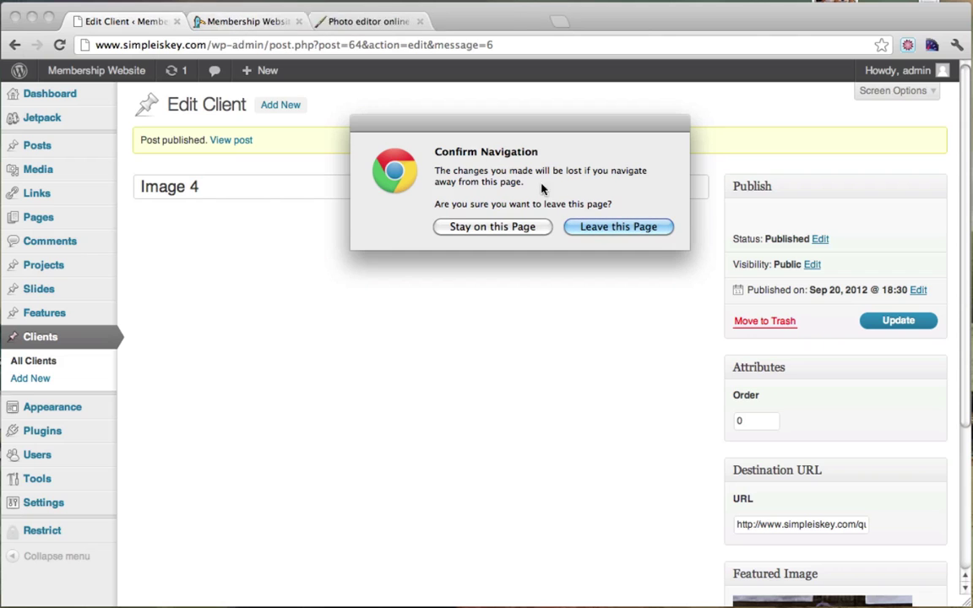
pyautogui.click(615, 234)
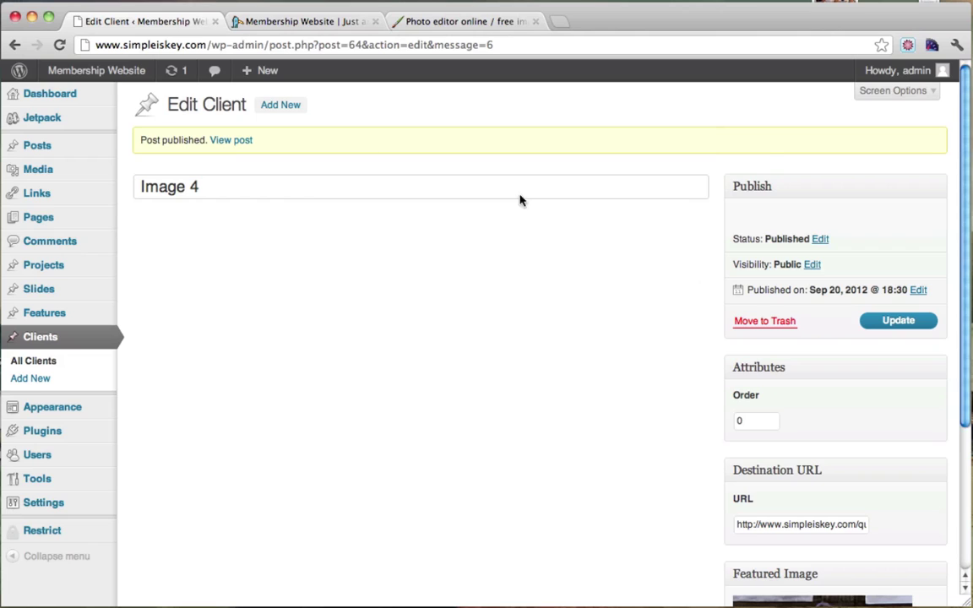
# Go from the live site to the admin Dashboard, then Appearance > Widgets
pyautogui.moveTo(99, 76)
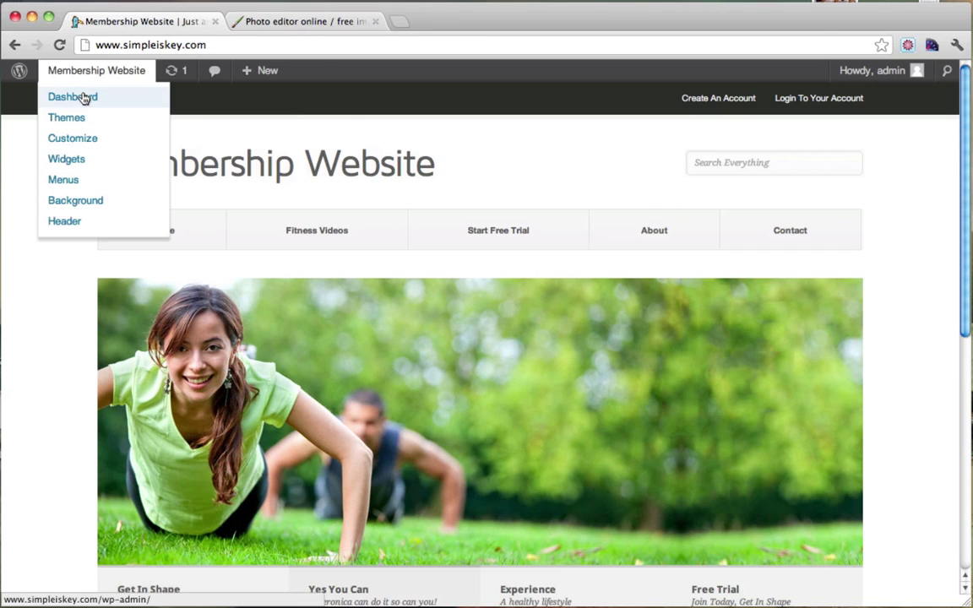
pyautogui.click(84, 99)
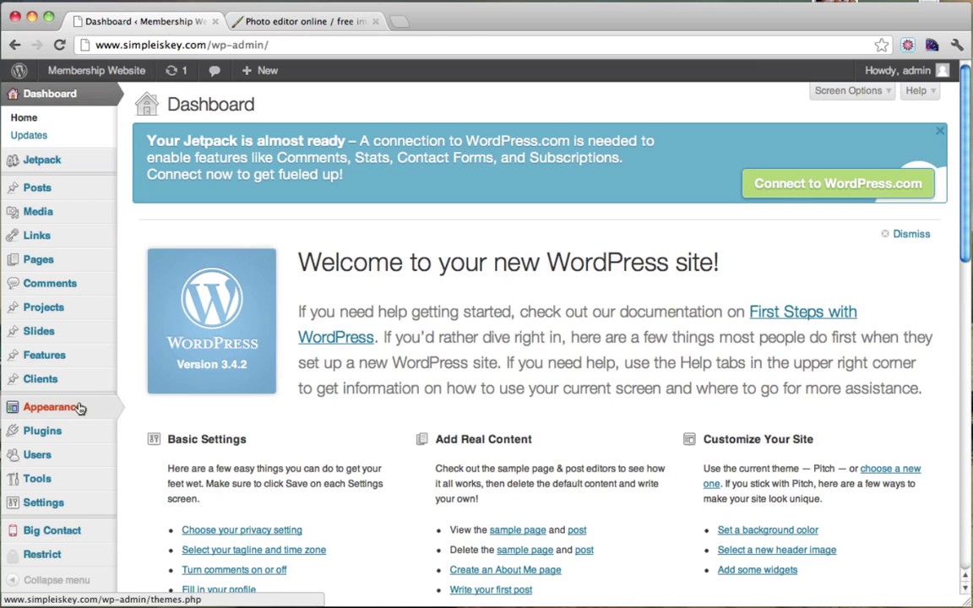
pyautogui.moveTo(76, 410)
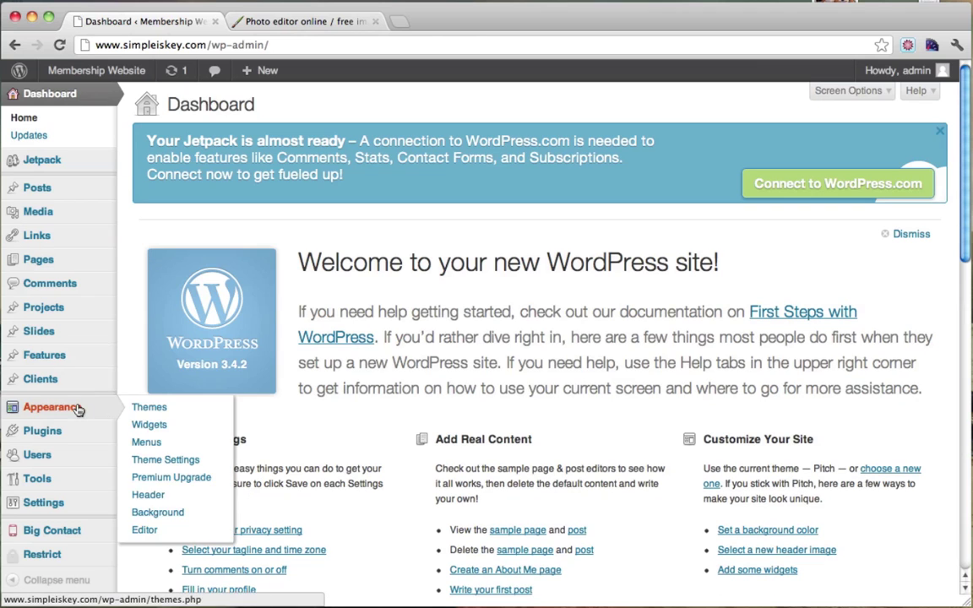
pyautogui.click(167, 430)
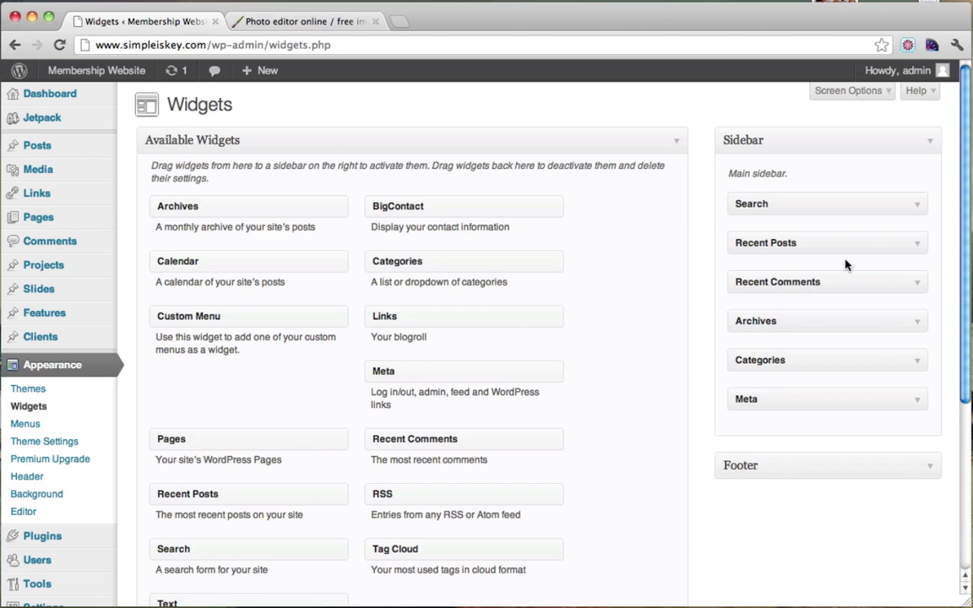
# Remove Recent Posts, Recent Comments, Archives, Categories and Meta, then add a Text widget below Search
pyautogui.moveTo(788, 243); pyautogui.dragTo(446, 298)
pyautogui.moveTo(792, 243); pyautogui.dragTo(471, 326)
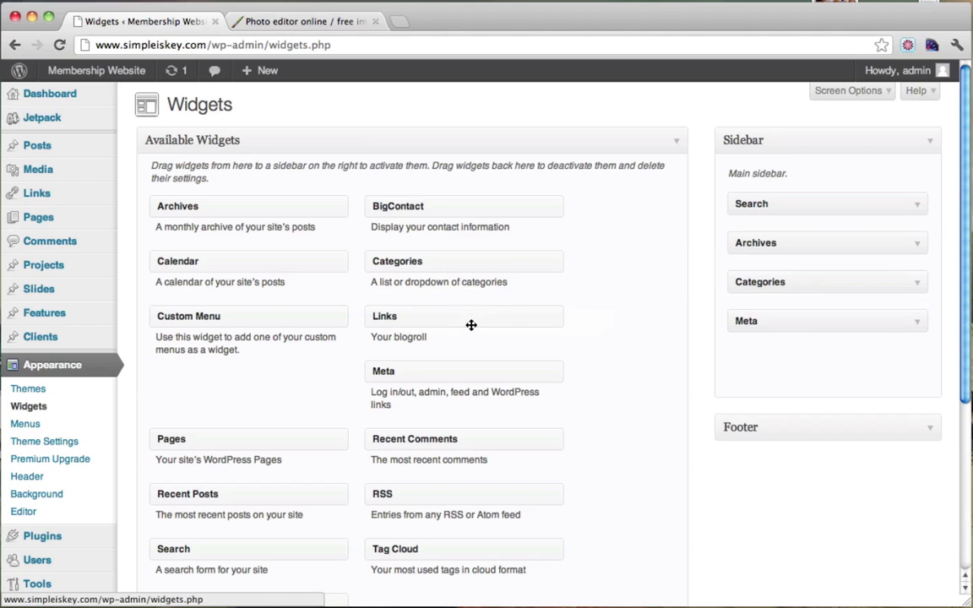
pyautogui.moveTo(753, 243); pyautogui.dragTo(552, 279)
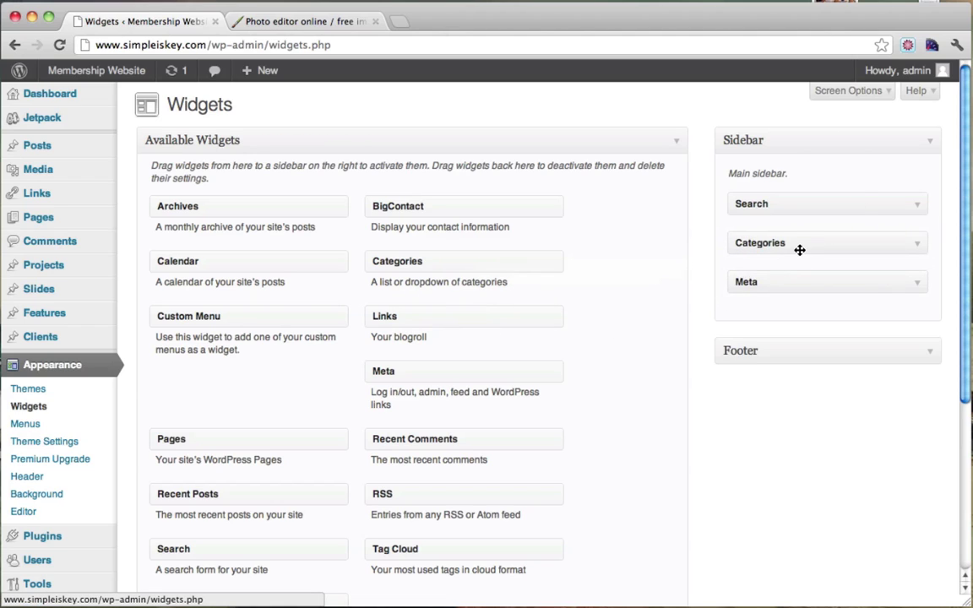
pyautogui.moveTo(799, 248); pyautogui.dragTo(454, 263)
pyautogui.moveTo(783, 246); pyautogui.dragTo(396, 278)
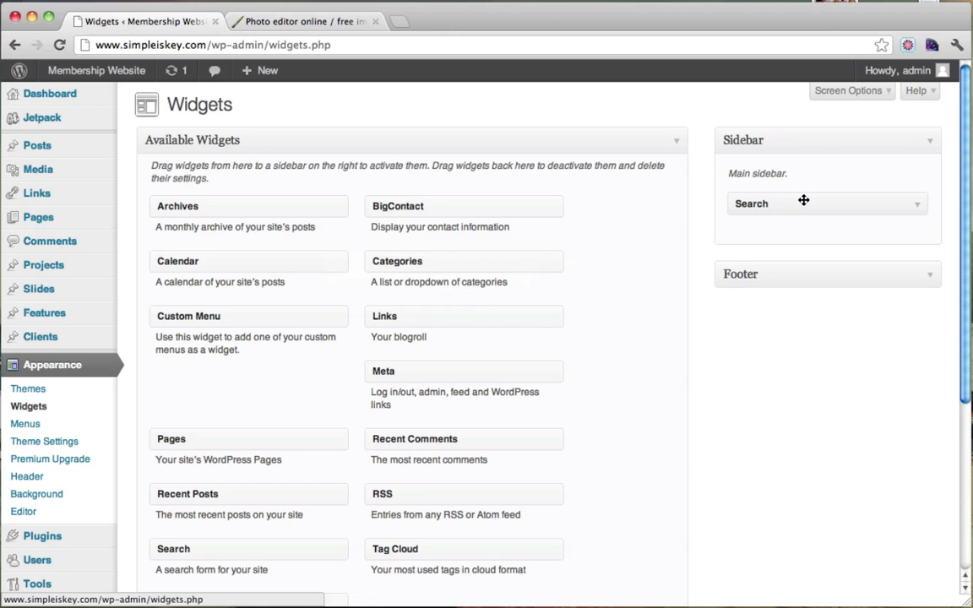
pyautogui.scroll(-5, 536, 289)
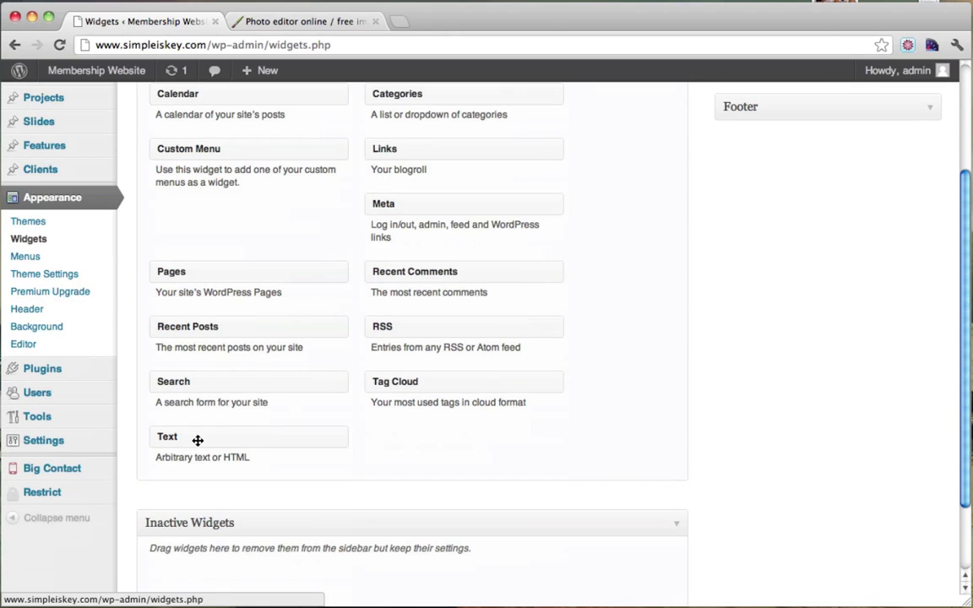
pyautogui.moveTo(197, 440); pyautogui.dragTo(775, 208)
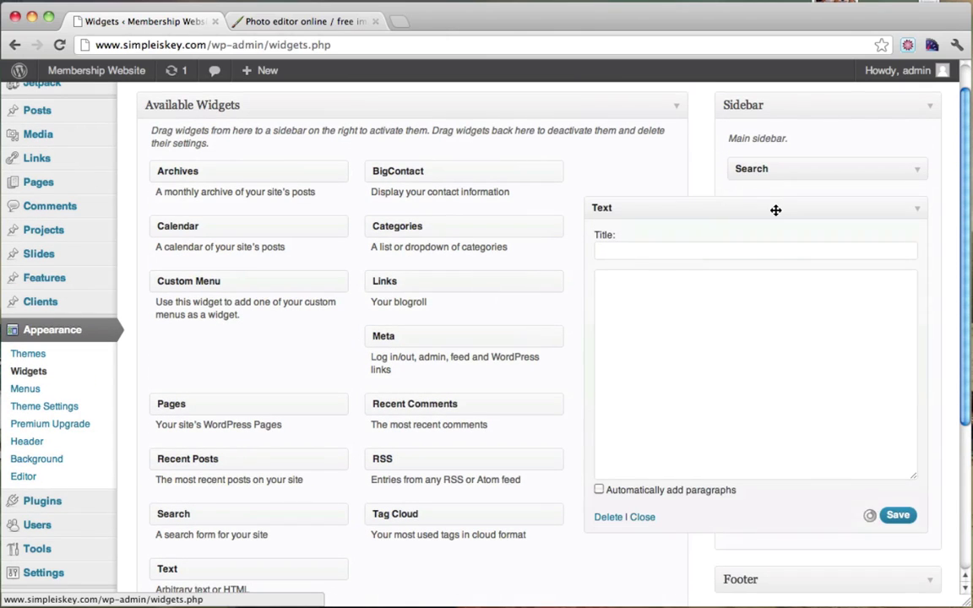
# Title the Text widget 'Login' with [login_form] as its body, save, and collapse it
pyautogui.click(655, 321)
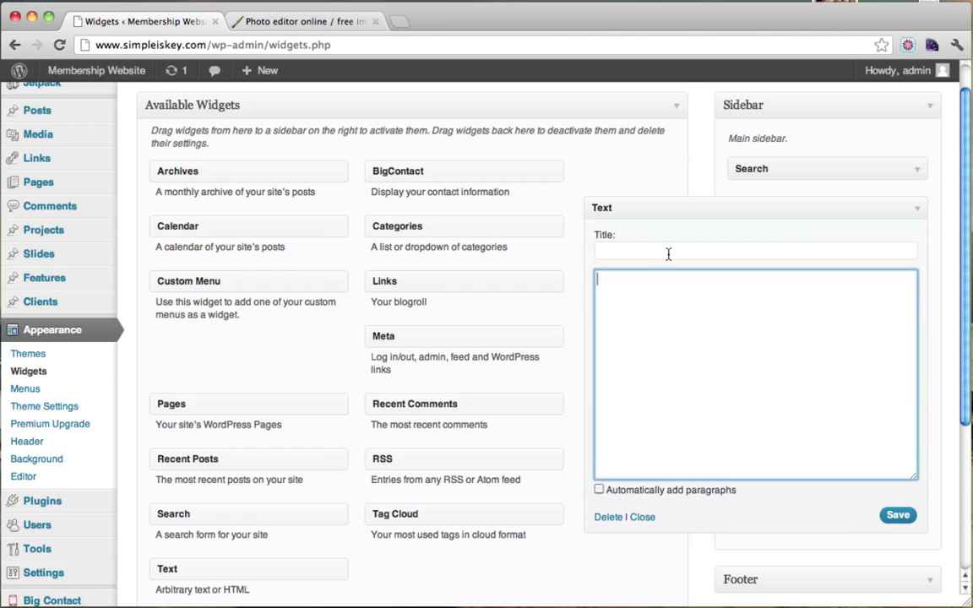
pyautogui.click(642, 254)
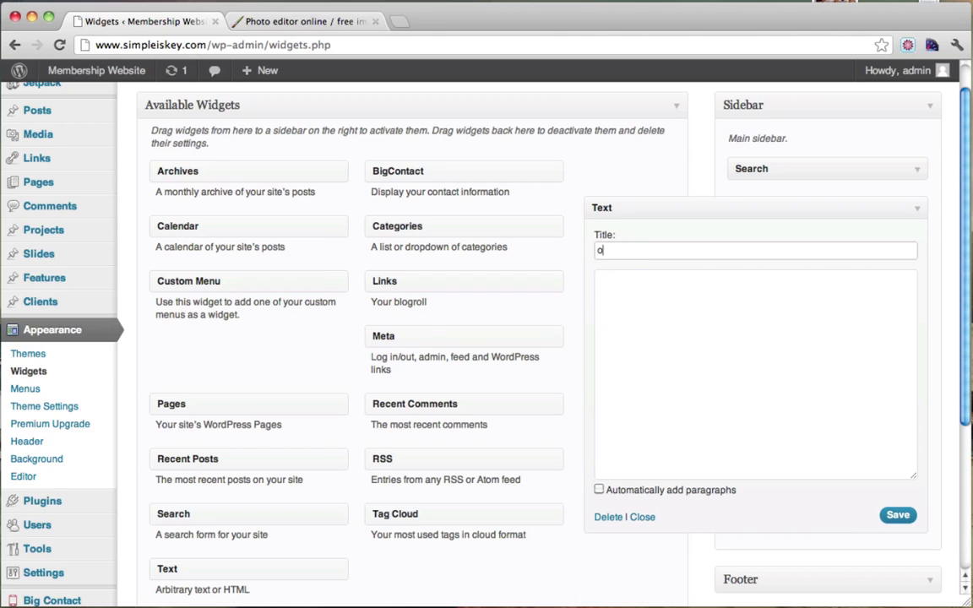
pyautogui.click(598, 281)
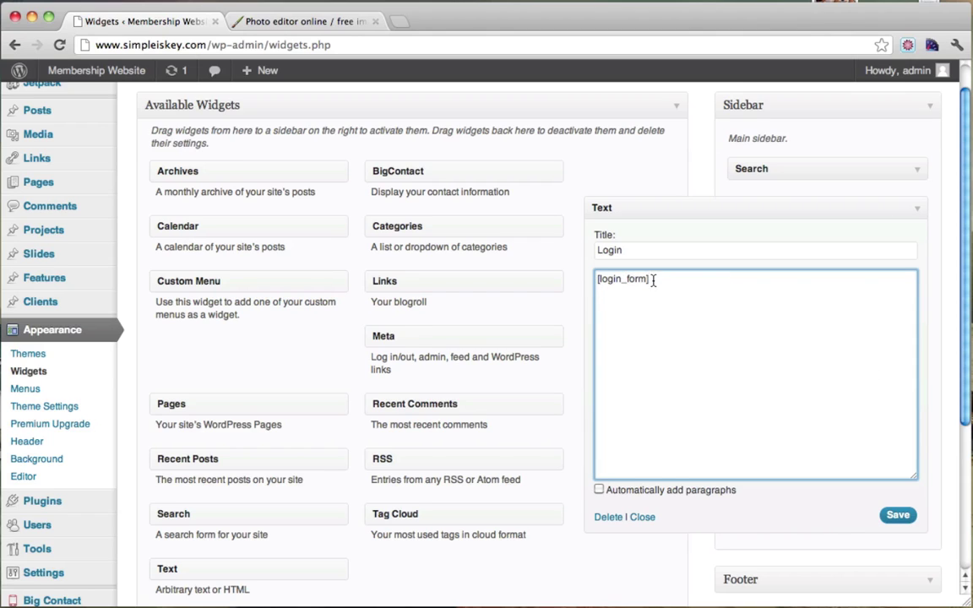
pyautogui.click(897, 515)
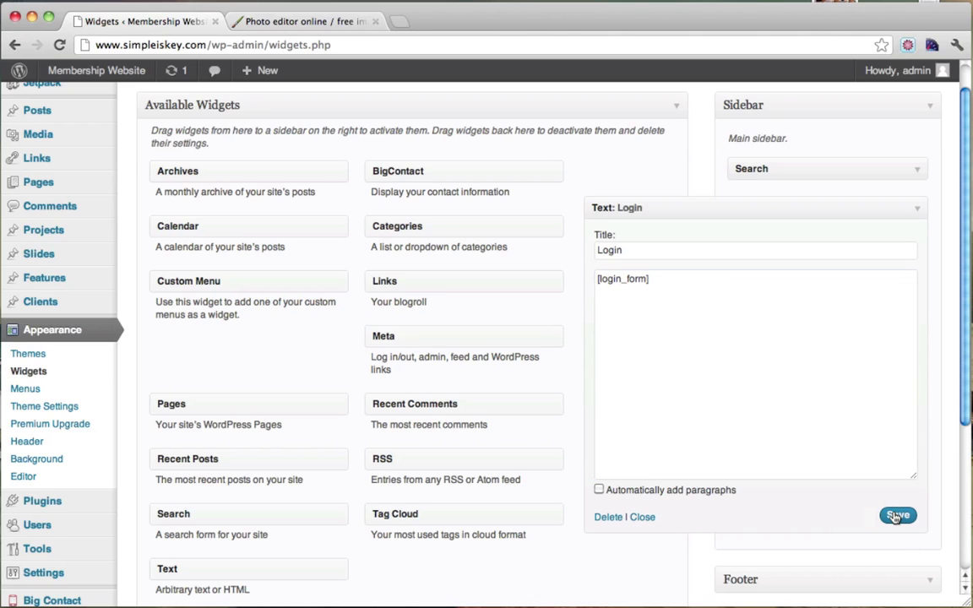
pyautogui.click(912, 207)
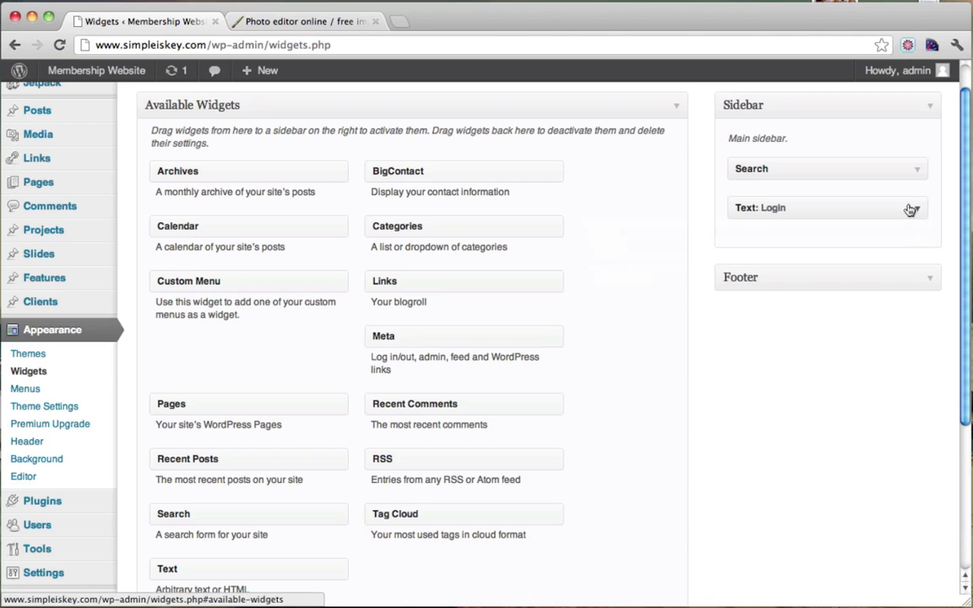
pyautogui.scroll(-3, 474, 285)
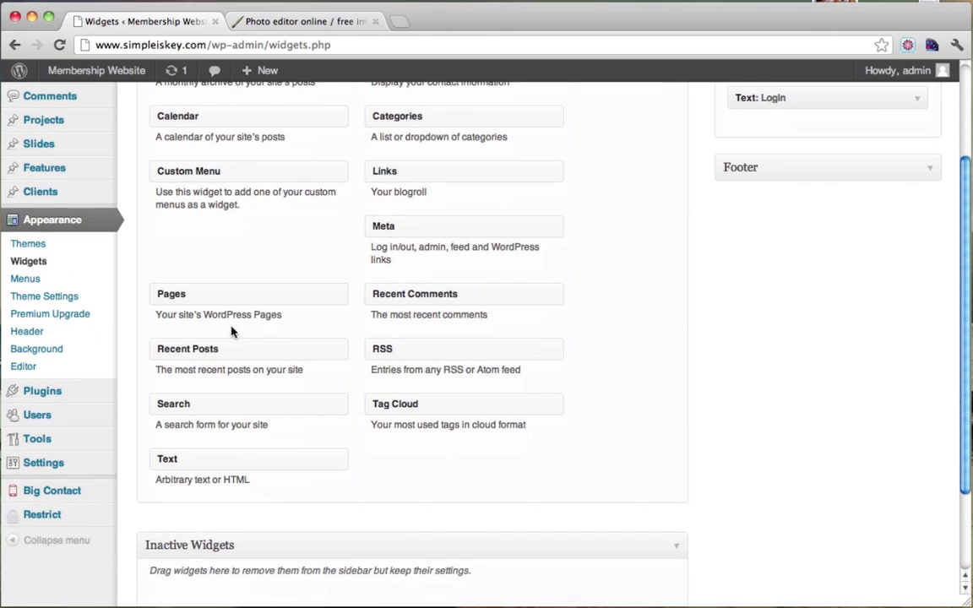
# Add and save a Recent Posts widget titled 'Recent Posts', then open the live site
pyautogui.moveTo(209, 349); pyautogui.dragTo(765, 135)
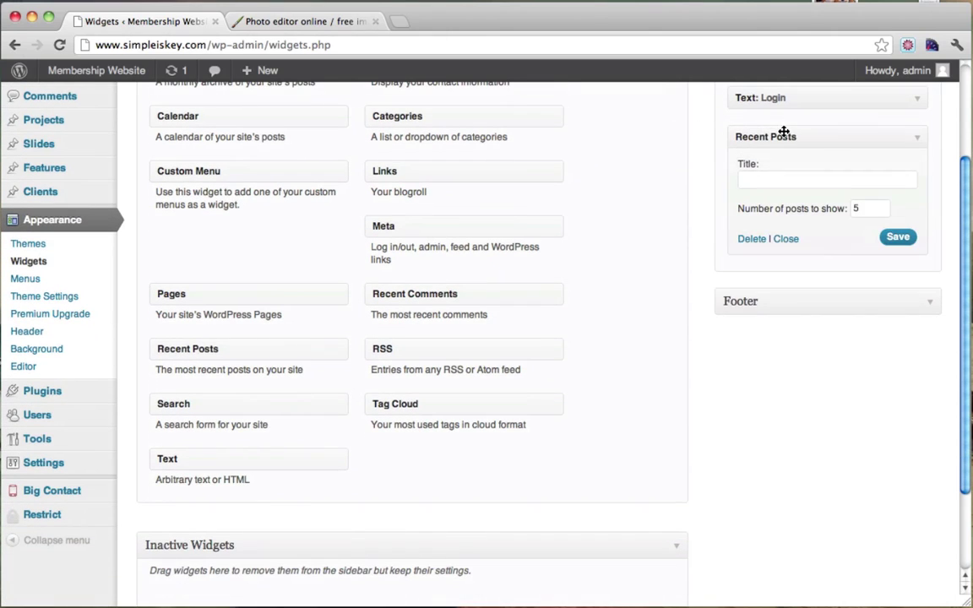
pyautogui.click(804, 182)
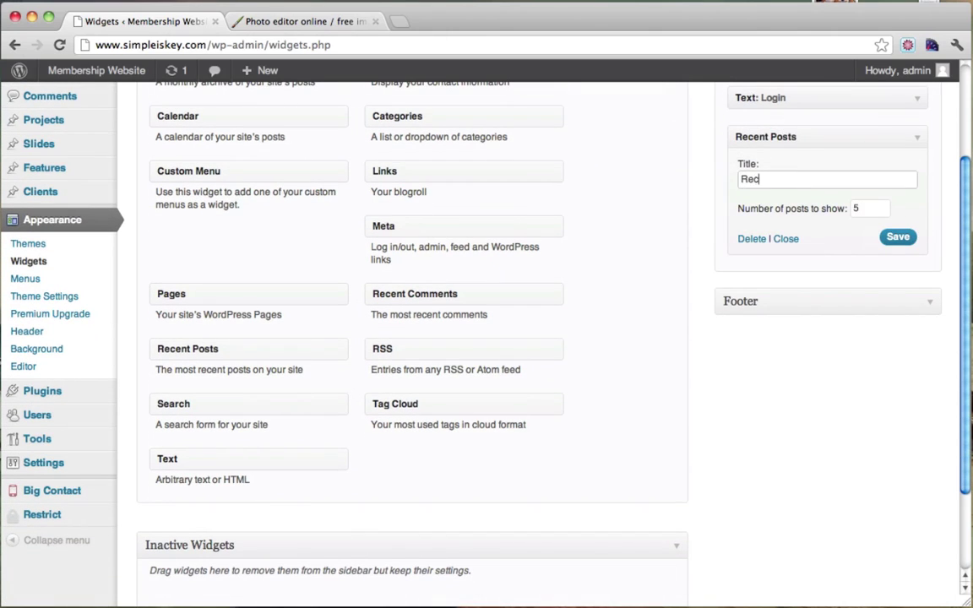
pyautogui.write('Recent Posts')
pyautogui.click(898, 237)
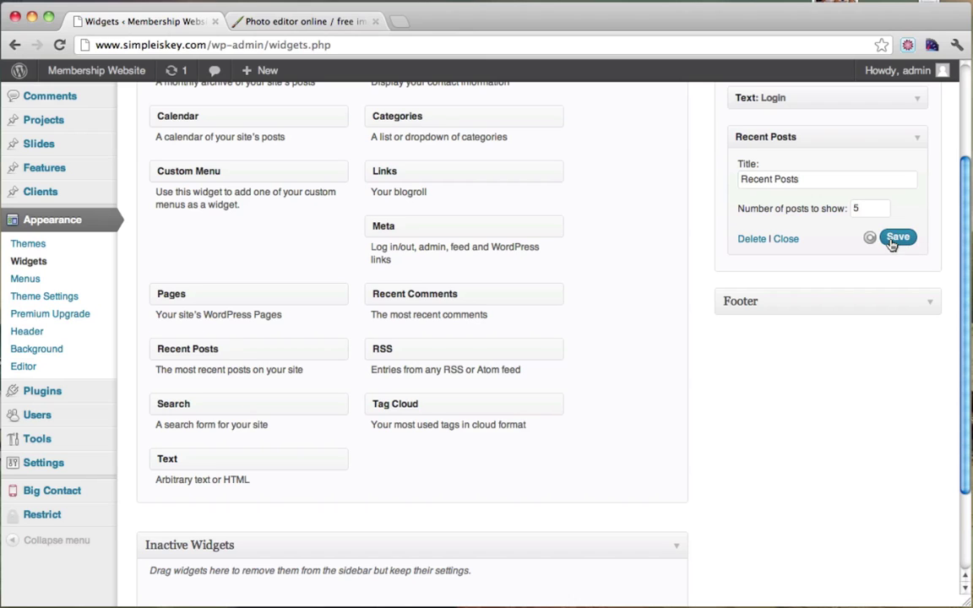
pyautogui.moveTo(103, 74)
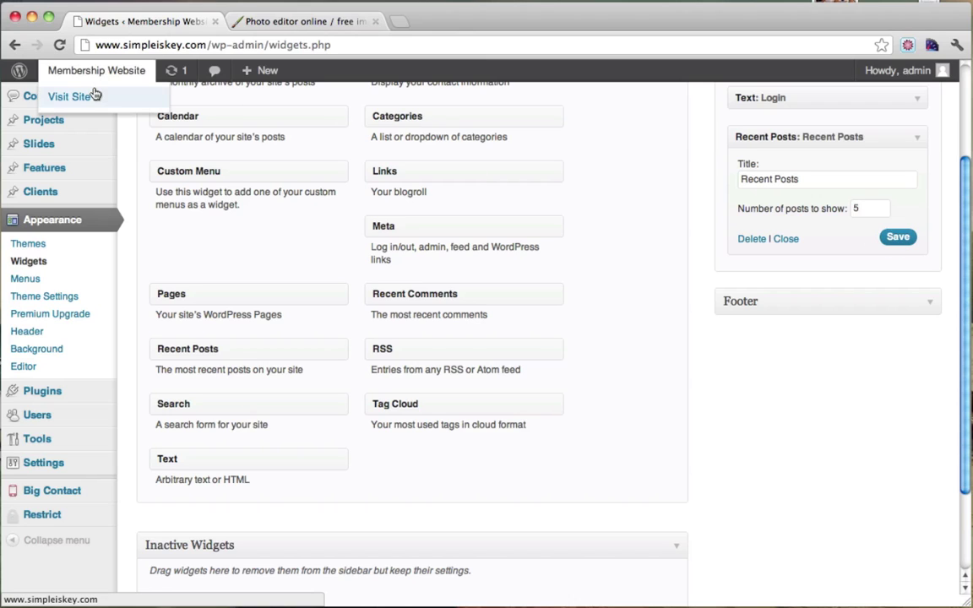
pyautogui.keyDown('super'); pyautogui.click(93, 99); pyautogui.keyUp('super')
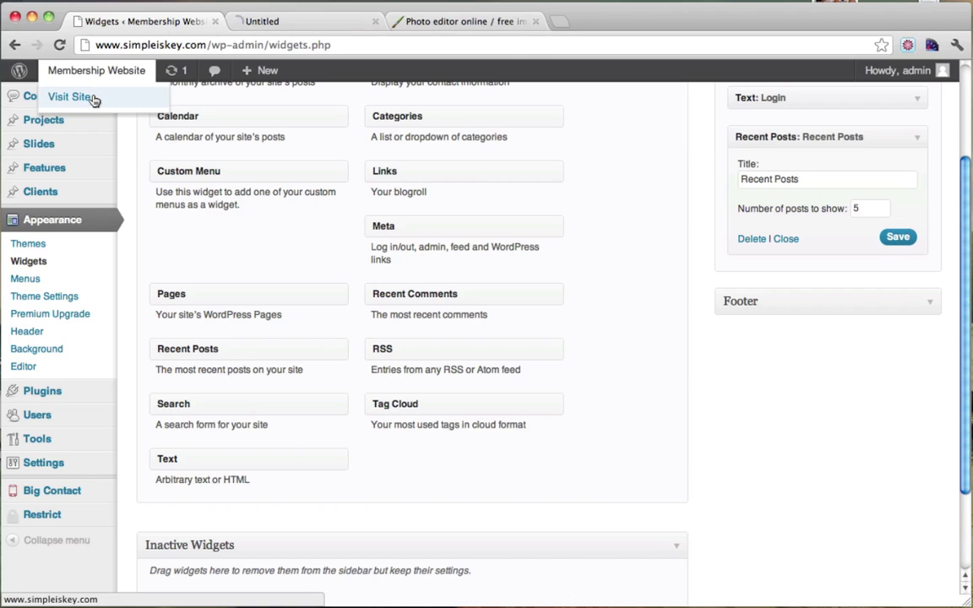
# Browse the live Contact and About pages, checking the sidebar's logged-in status
pyautogui.click(296, 23)
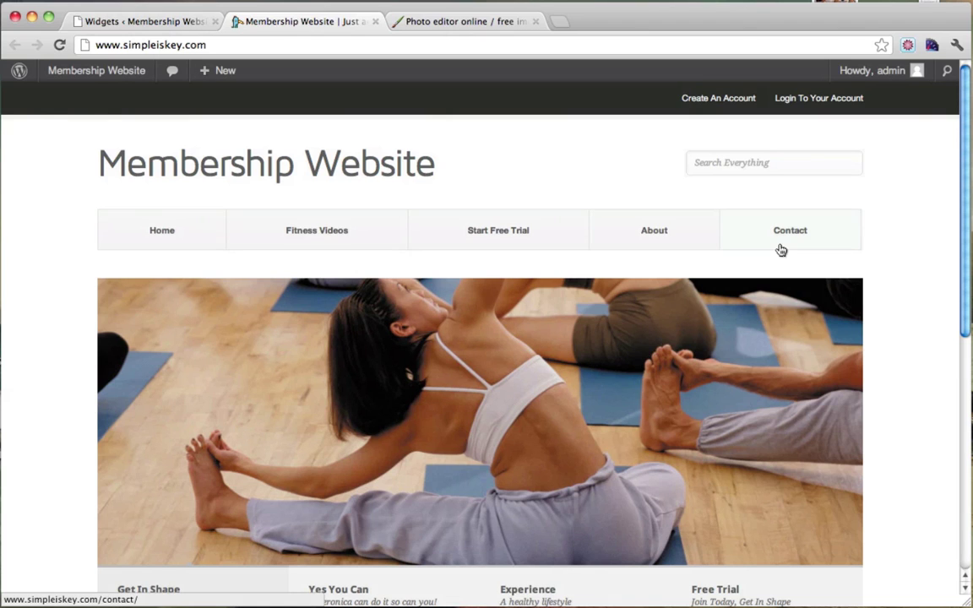
pyautogui.click(782, 249)
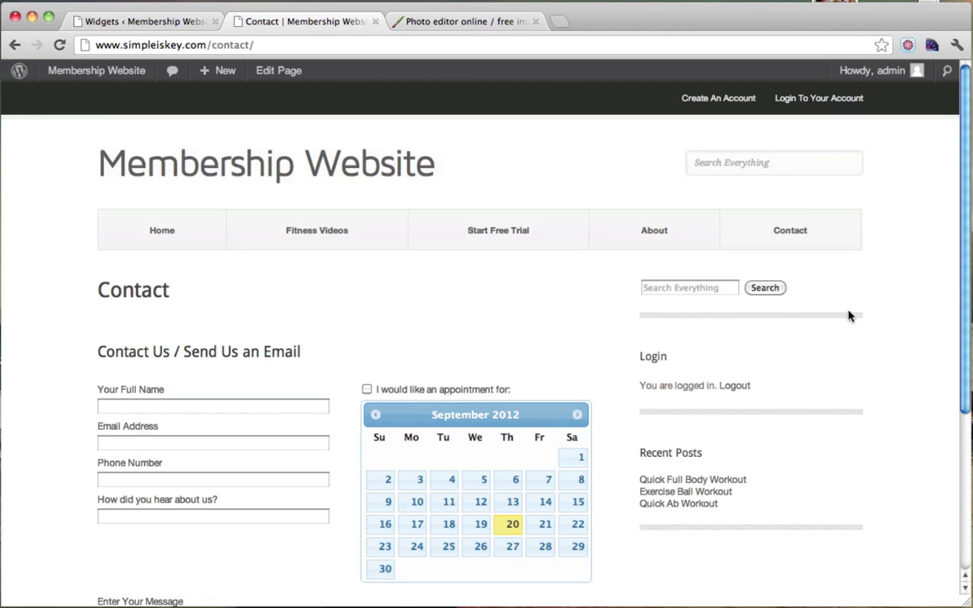
pyautogui.click(691, 289)
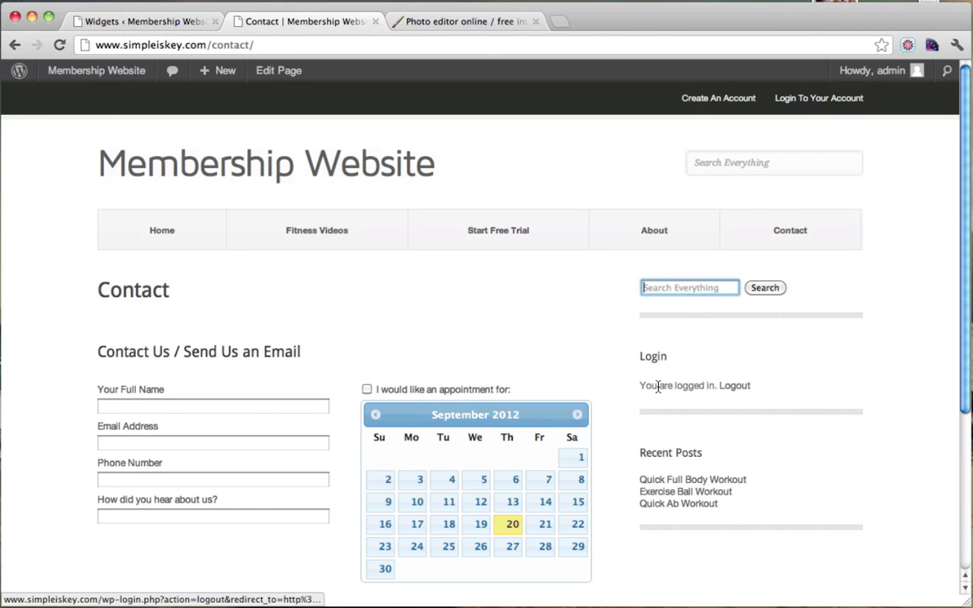
pyautogui.moveTo(643, 384); pyautogui.dragTo(753, 386)
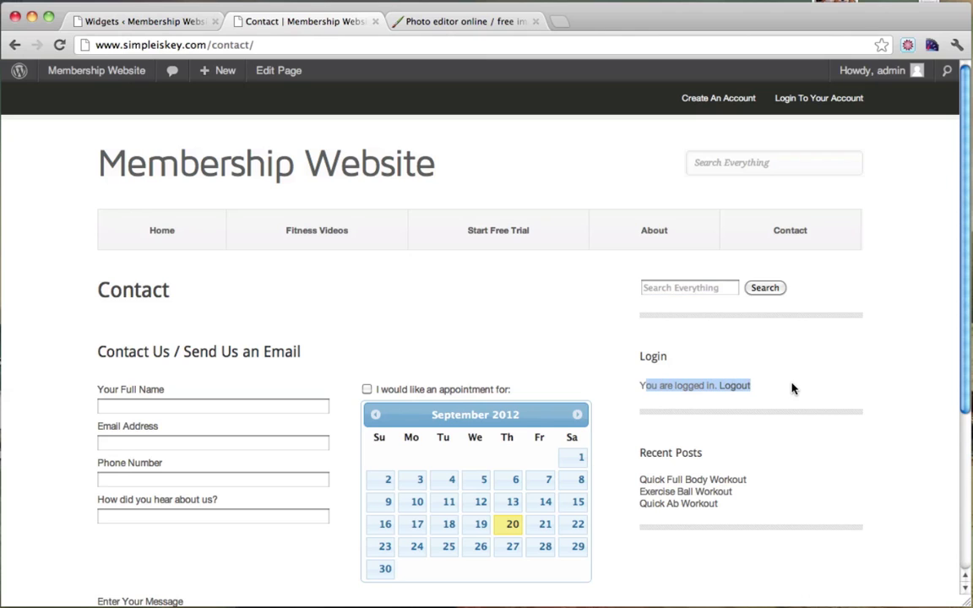
pyautogui.click(793, 387)
pyautogui.scroll(-1, 792, 387)
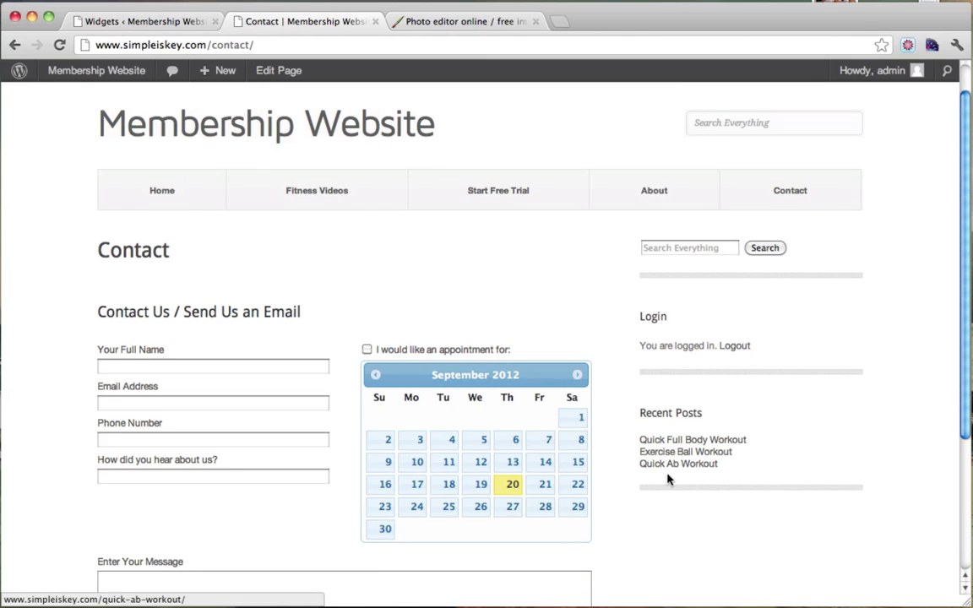
pyautogui.scroll(1, 703, 386)
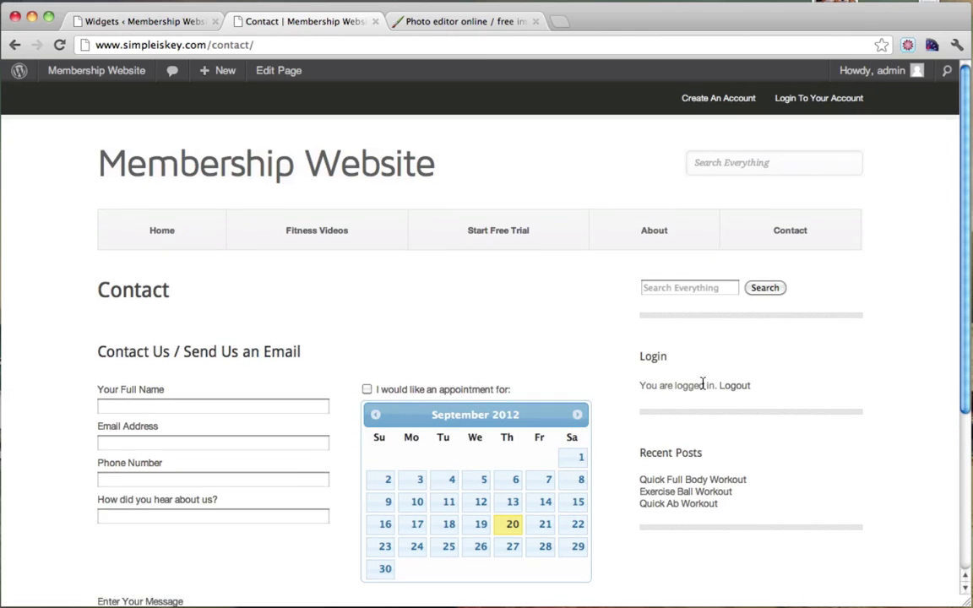
pyautogui.click(637, 223)
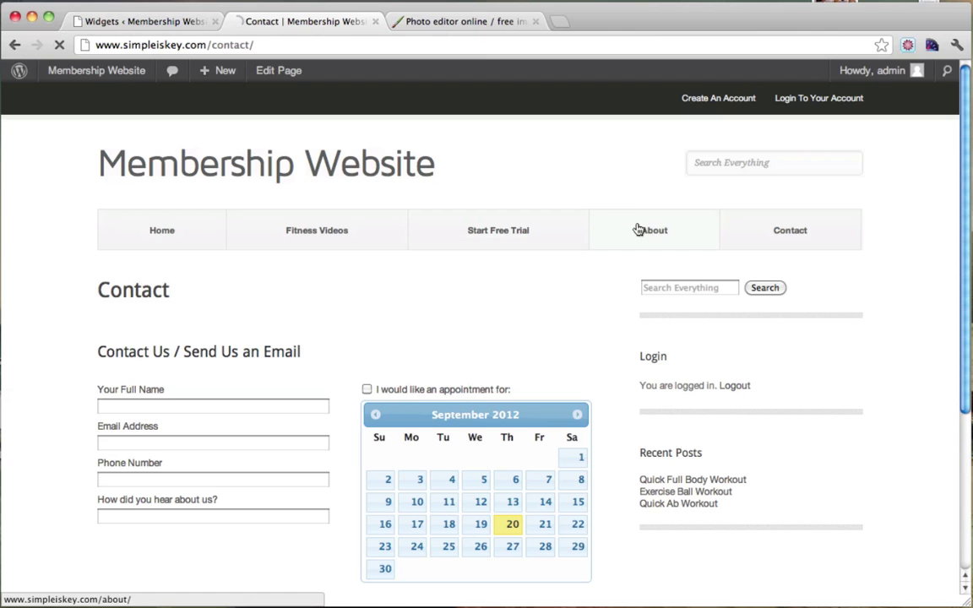
pyautogui.scroll(-3, 706, 258)
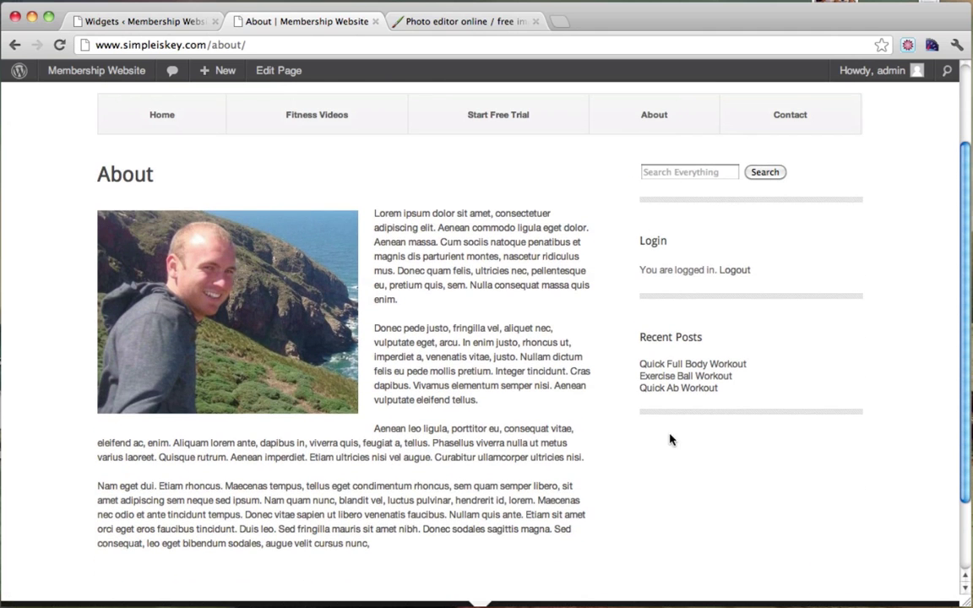
pyautogui.scroll(3, 663, 441)
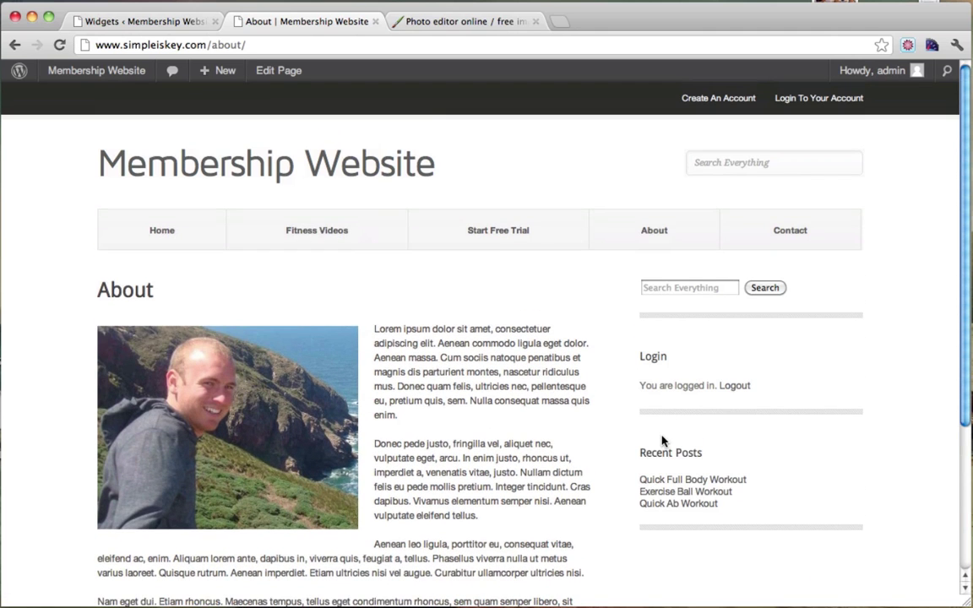
# Log out of the site and reopen the About page
pyautogui.click(735, 388)
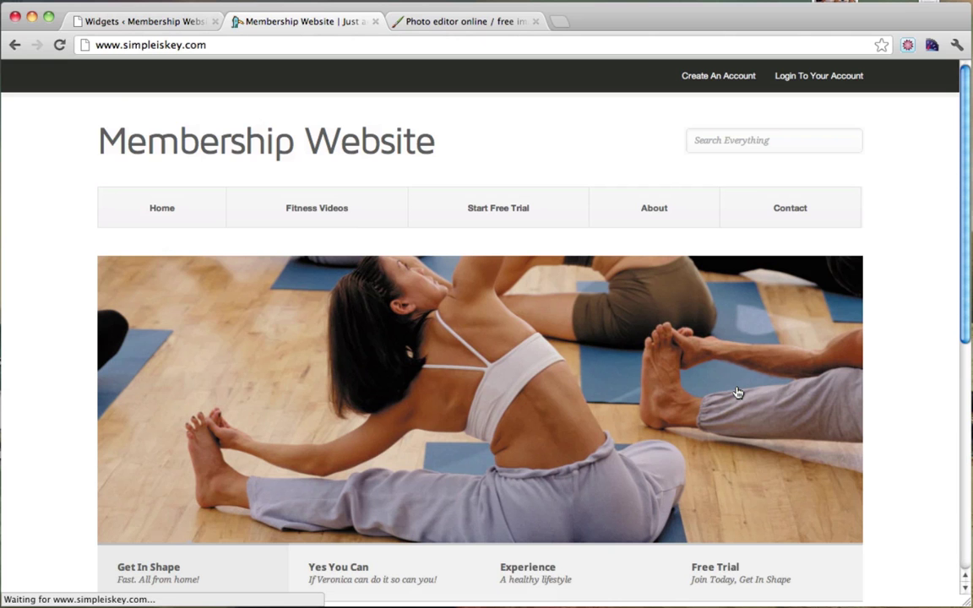
pyautogui.scroll(-5, 737, 393)
pyautogui.scroll(5, 737, 393)
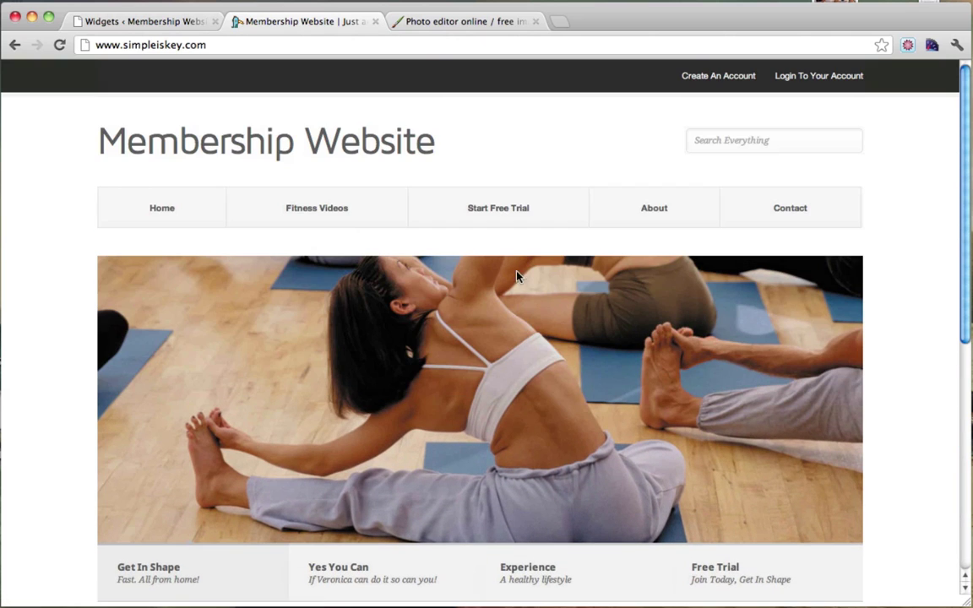
pyautogui.click(652, 217)
pyautogui.scroll(-2, 648, 218)
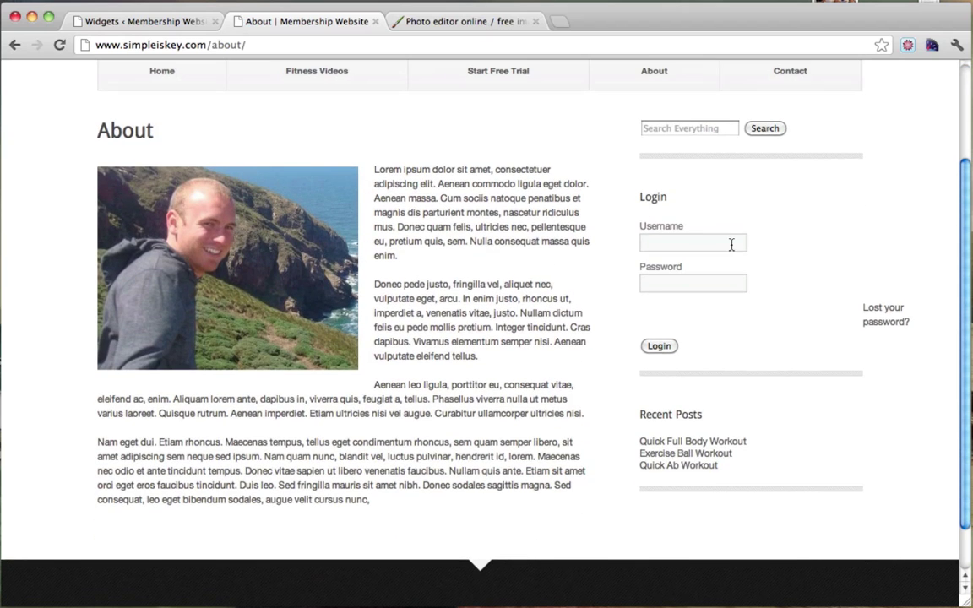
# Log in through the sidebar Login form with the administrator's username and password
pyautogui.click(667, 243)
pyautogui.write('a')
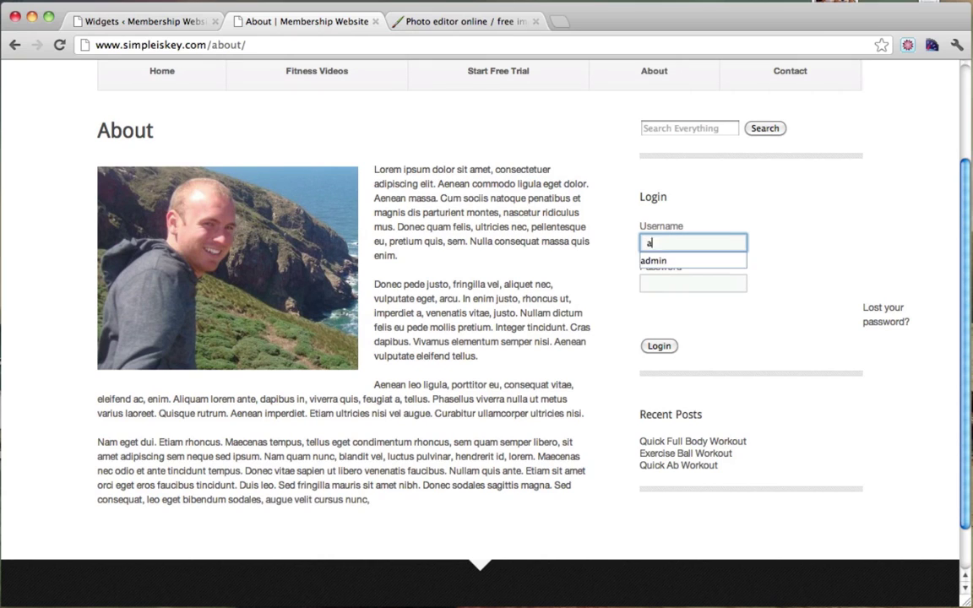
pyautogui.write('dmin')
pyautogui.press('Tab')
pyautogui.write('a')
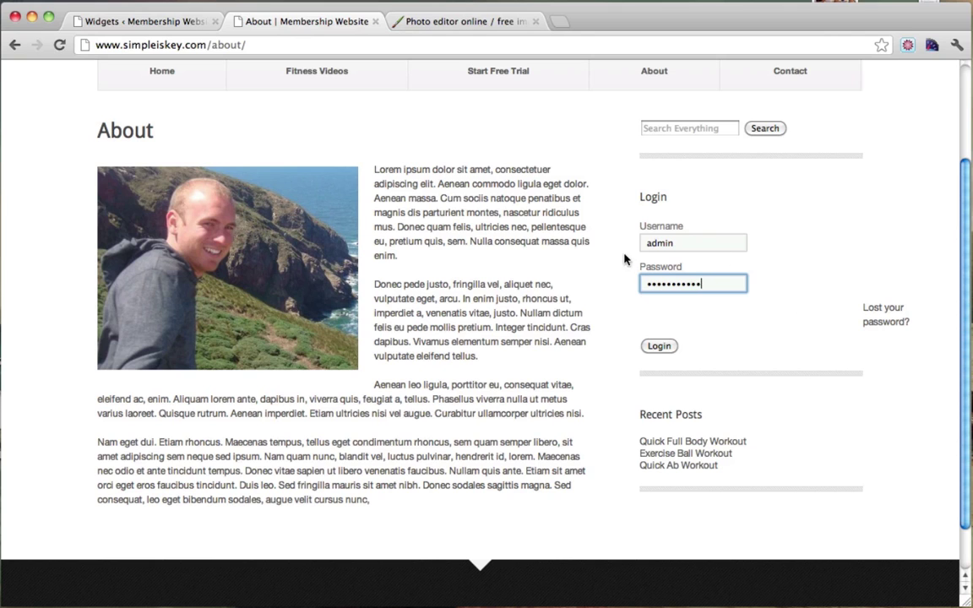
pyautogui.click(659, 346)
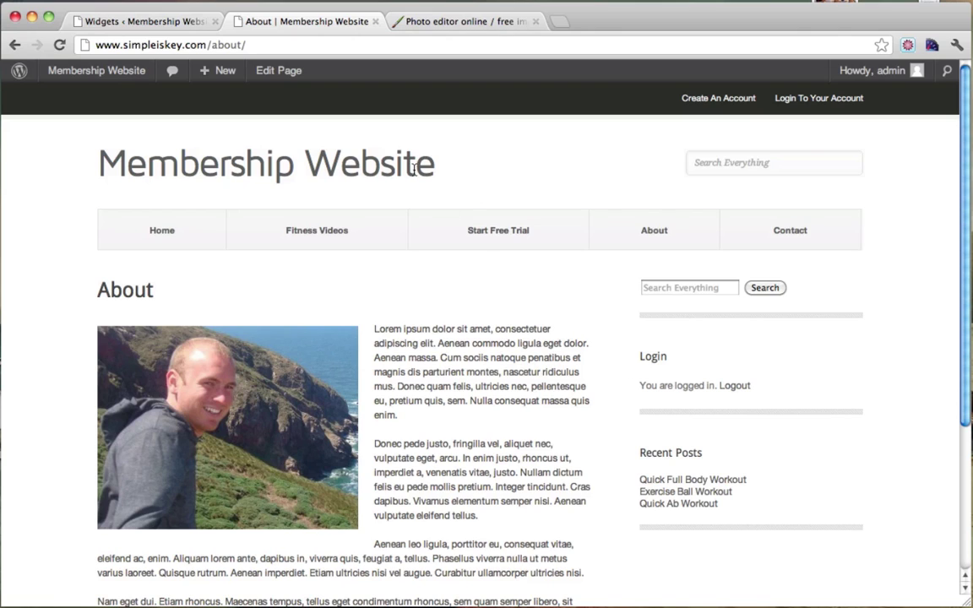
pyautogui.moveTo(434, 165); pyautogui.dragTo(99, 156)
pyautogui.click(541, 166)
# In Pixlr, close the Untitled, image1 and workout photo images without saving
pyautogui.click(429, 23)
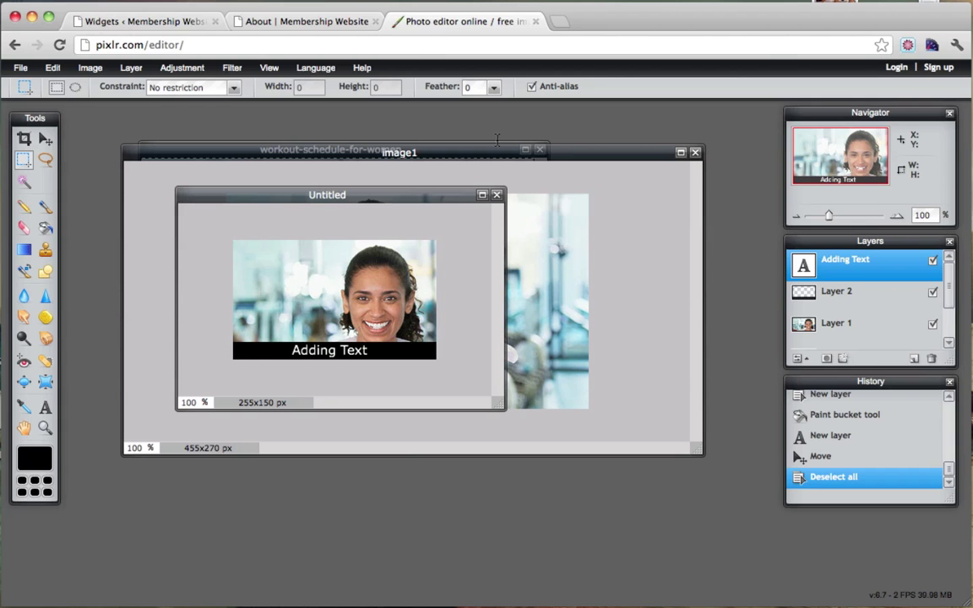
pyautogui.click(20, 69)
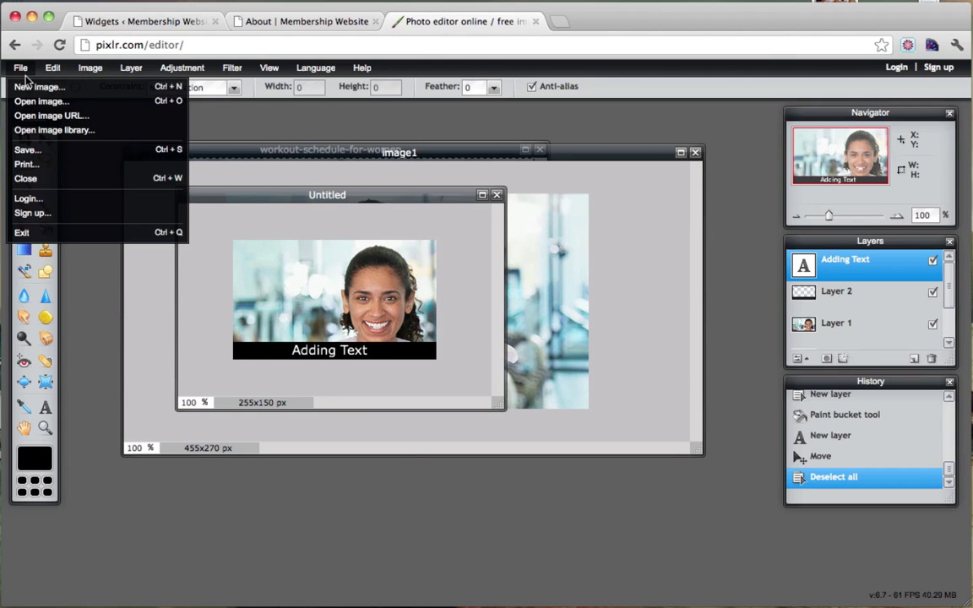
pyautogui.click(497, 194)
pyautogui.click(497, 365)
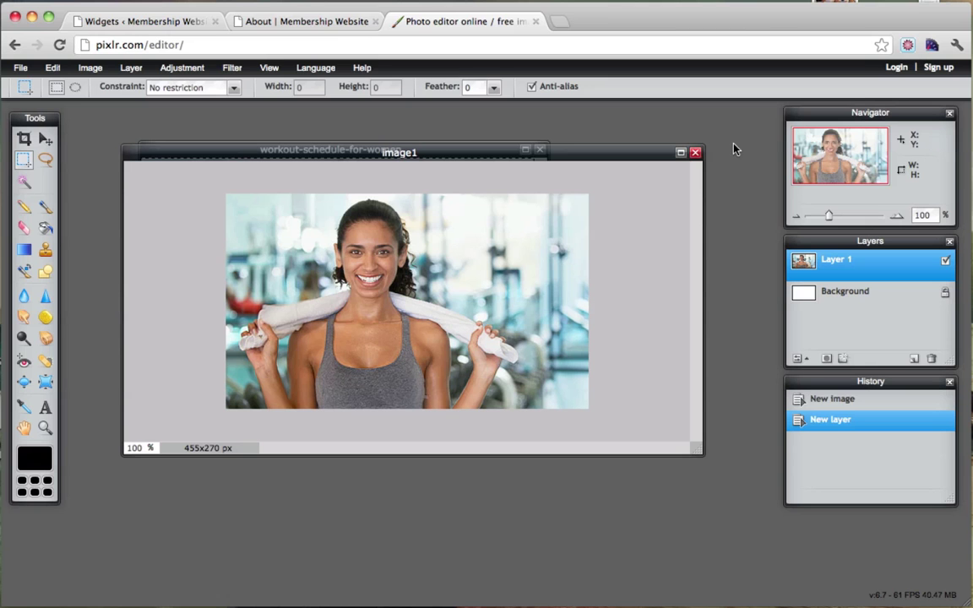
pyautogui.click(695, 153)
pyautogui.click(489, 370)
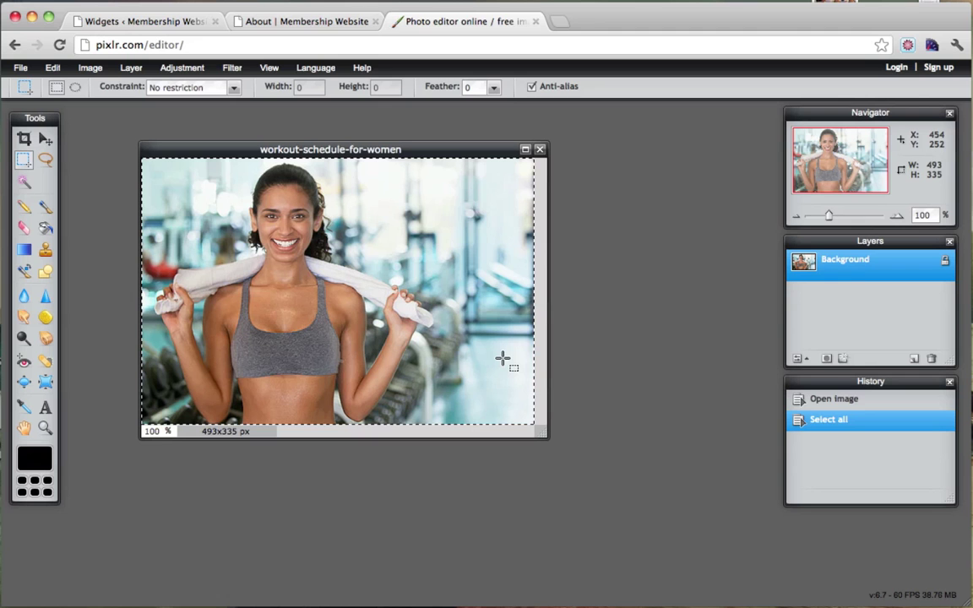
pyautogui.click(540, 150)
pyautogui.click(490, 365)
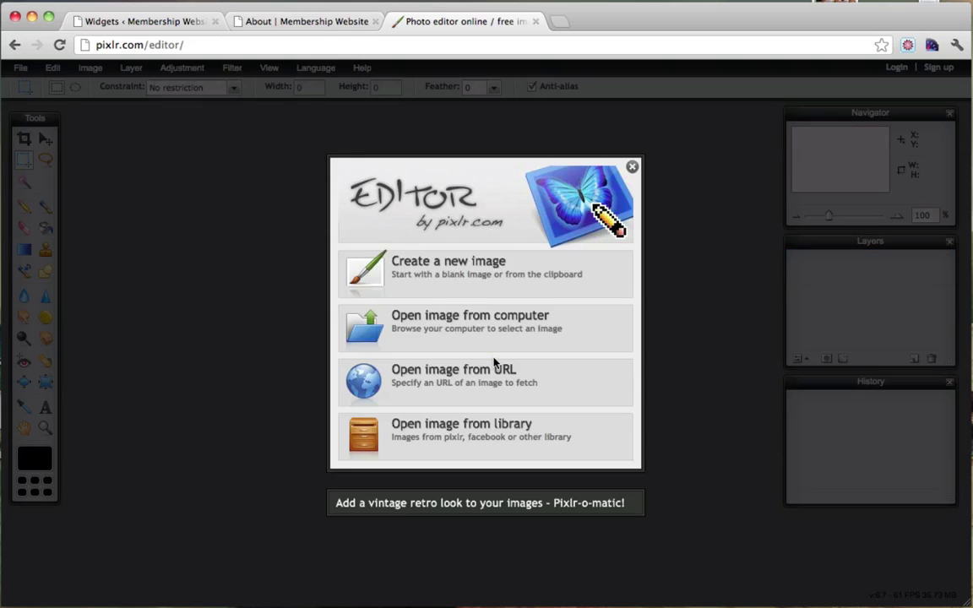
# Create a 160x50 image, then close it
pyautogui.click(481, 285)
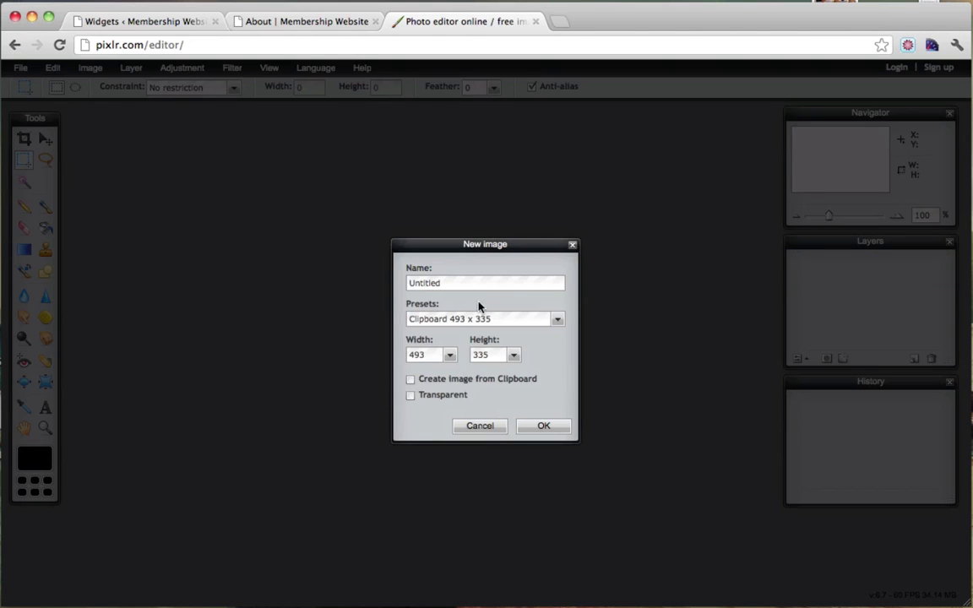
pyautogui.moveTo(434, 355); pyautogui.dragTo(370, 357)
pyautogui.write('160')
pyautogui.press('Tab')
pyautogui.write('50')
pyautogui.click(545, 426)
pyautogui.moveTo(202, 115); pyautogui.dragTo(272, 140)
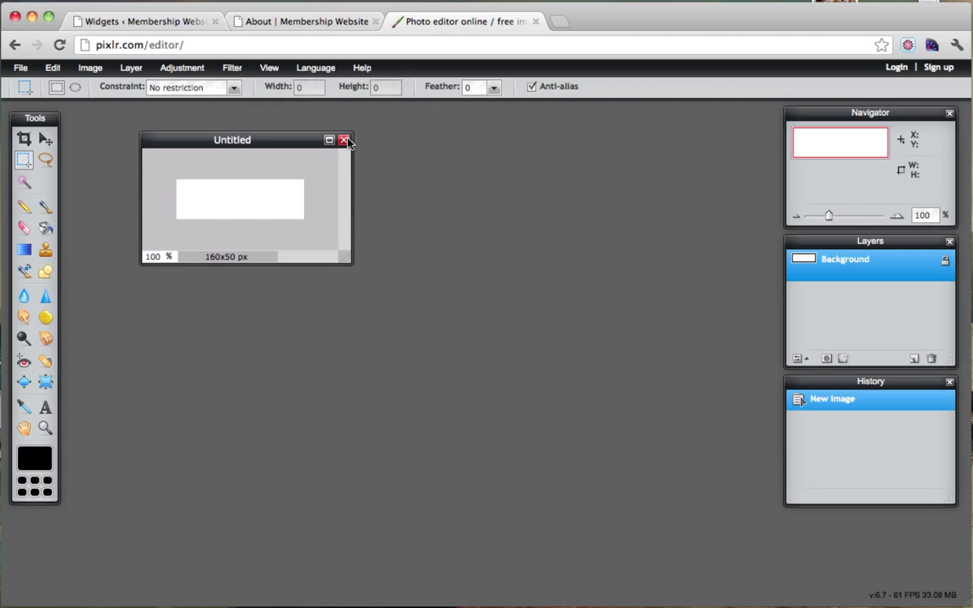
pyautogui.click(345, 140)
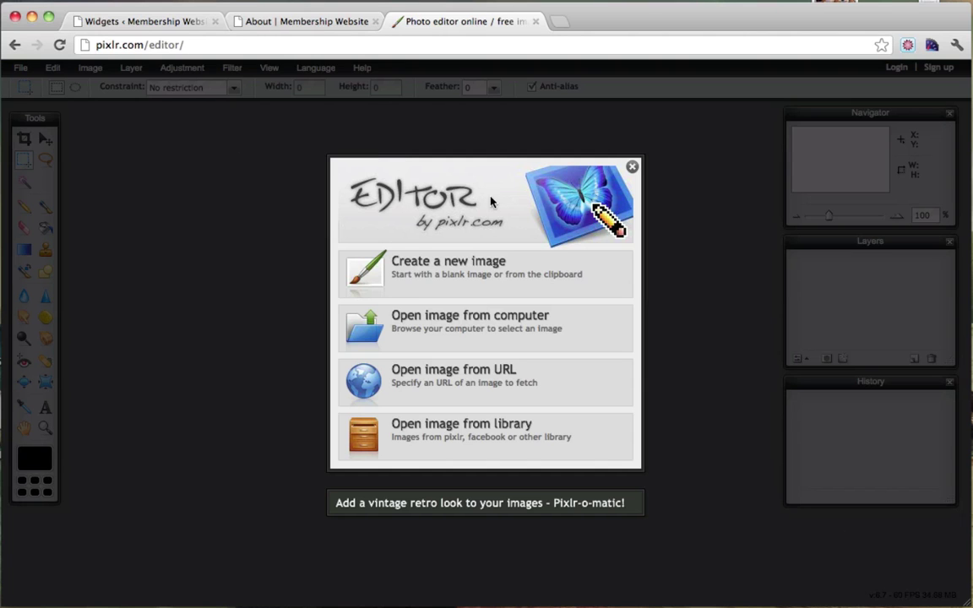
# Start a new image sized 160x60 and clear the default Untitled name
pyautogui.click(401, 265)
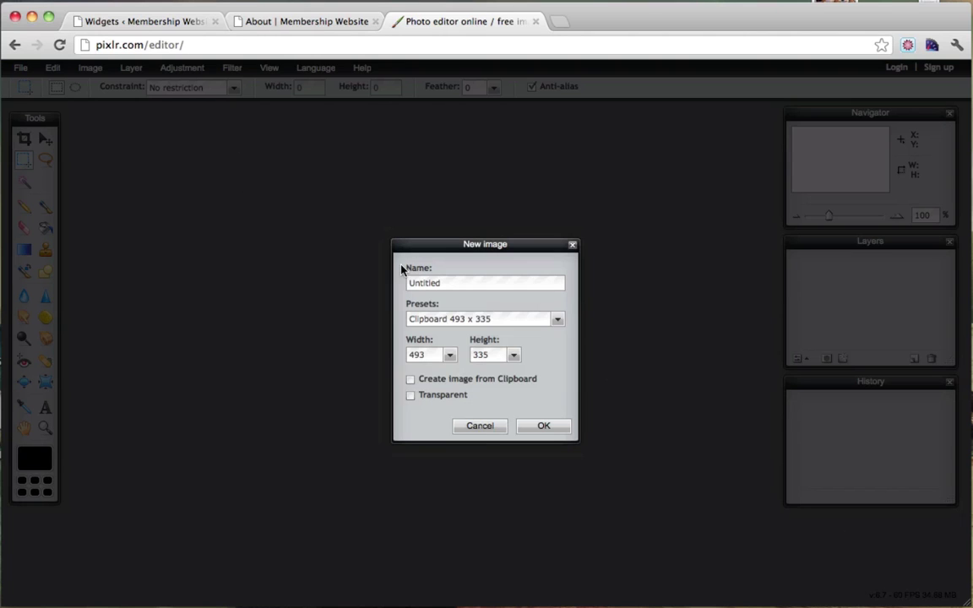
pyautogui.doubleClick(437, 357)
pyautogui.write('160')
pyautogui.doubleClick(488, 357)
pyautogui.write('60')
pyautogui.doubleClick(454, 282)
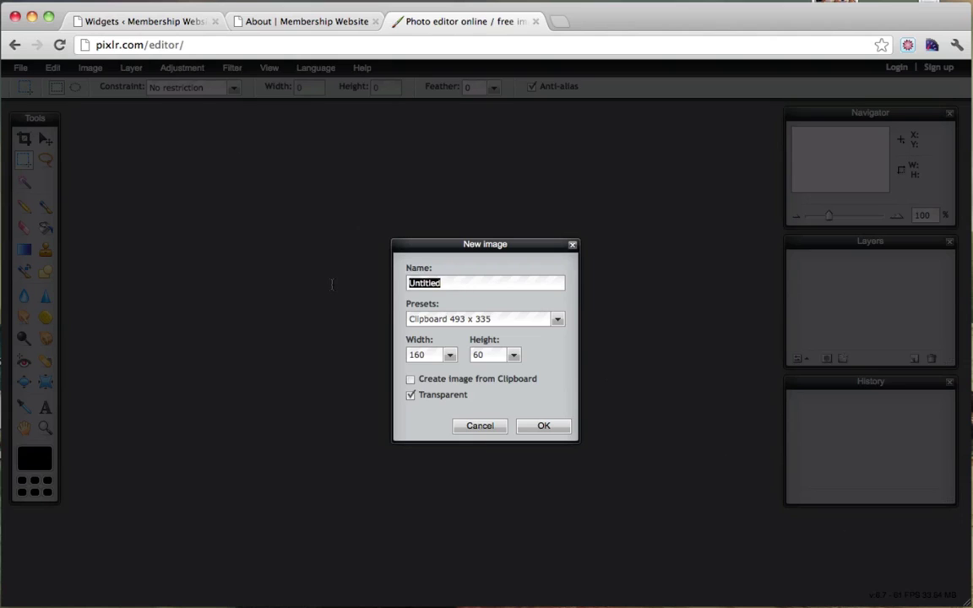
pyautogui.press('BackSpace')
# Create the transparent logo image and type GET on its canvas
pyautogui.click(545, 426)
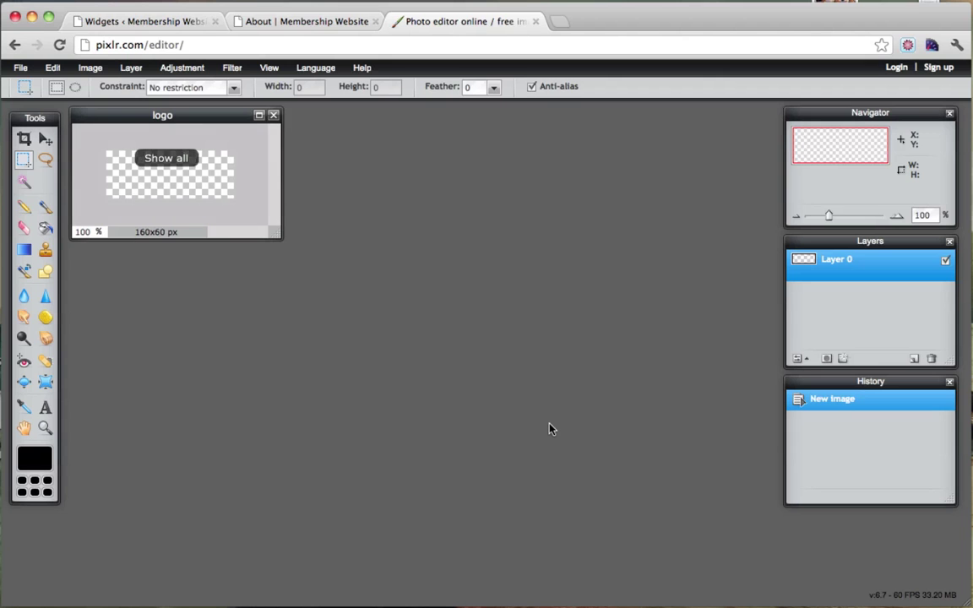
pyautogui.moveTo(207, 121); pyautogui.dragTo(307, 162)
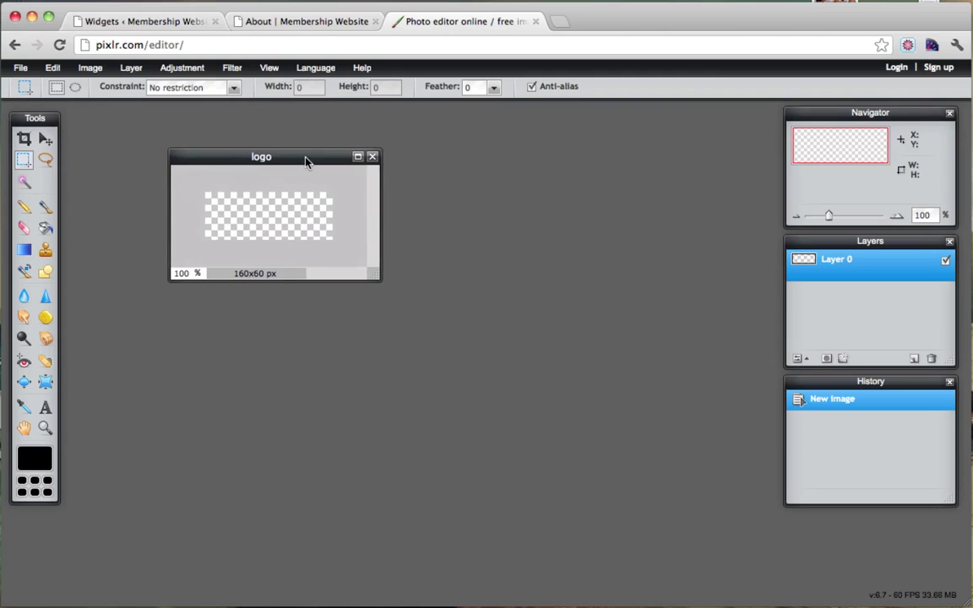
pyautogui.click(45, 407)
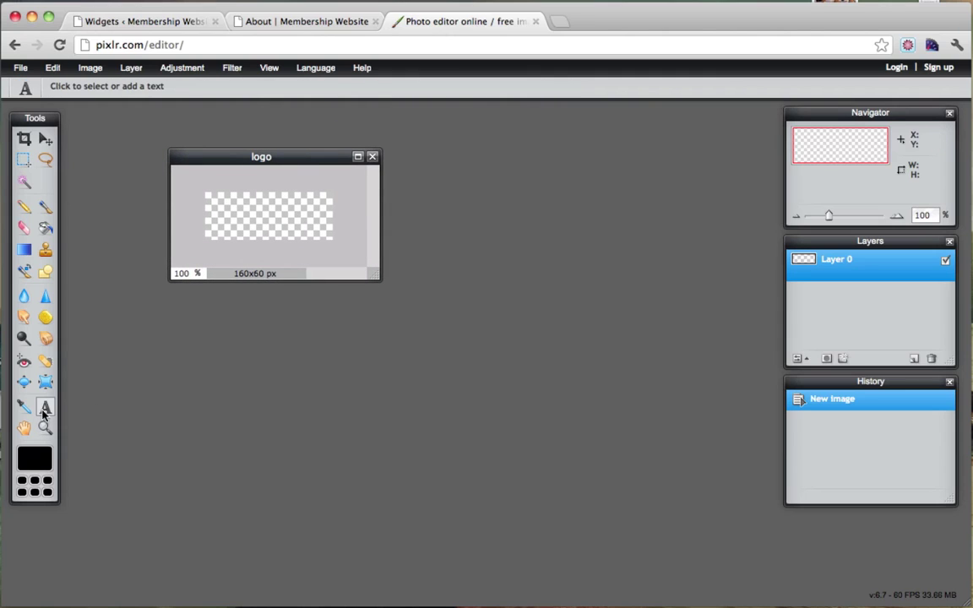
pyautogui.click(222, 227)
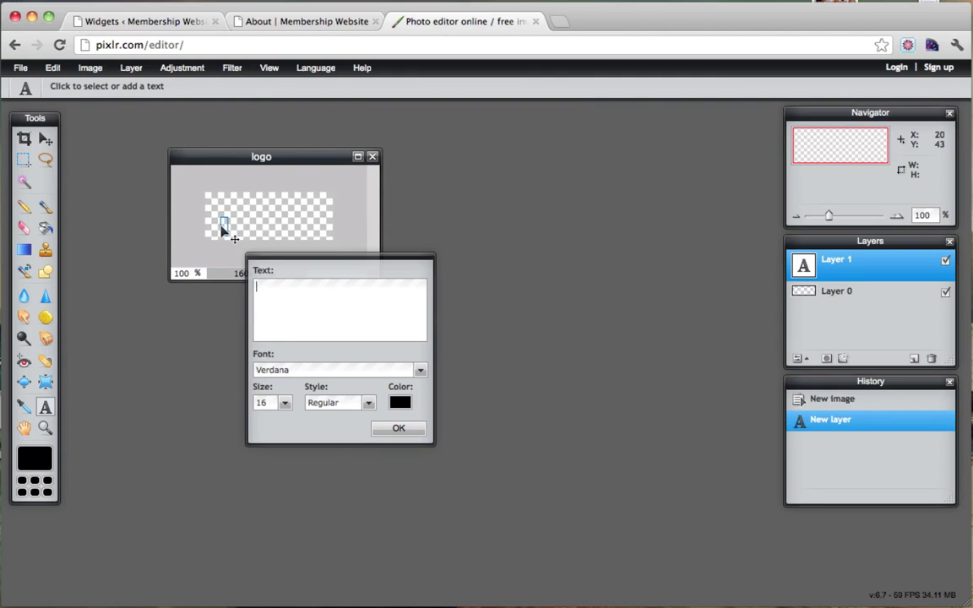
pyautogui.write('GET')
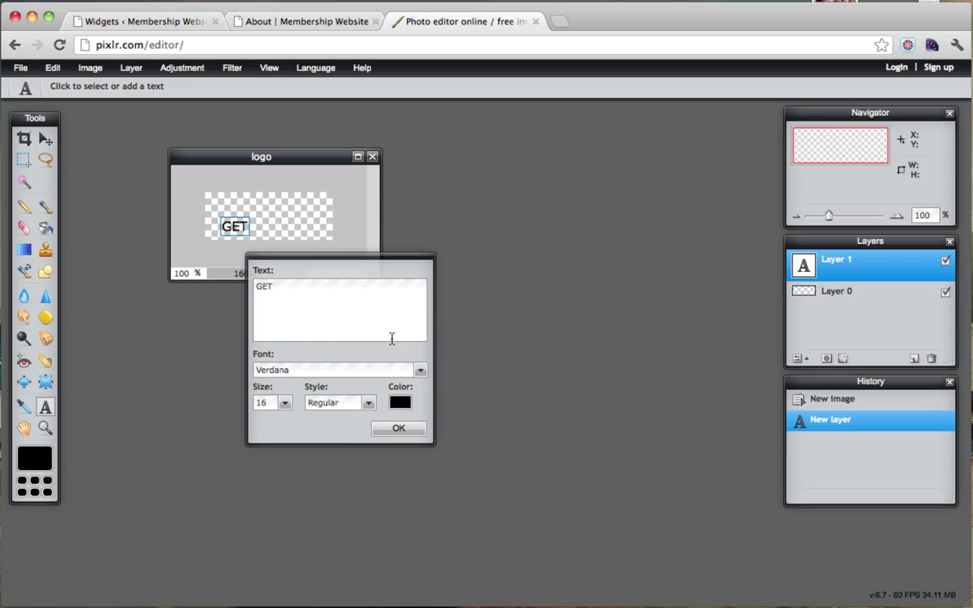
# Make GET italic at size 53 and fit it inside the canvas
pyautogui.click(367, 403)
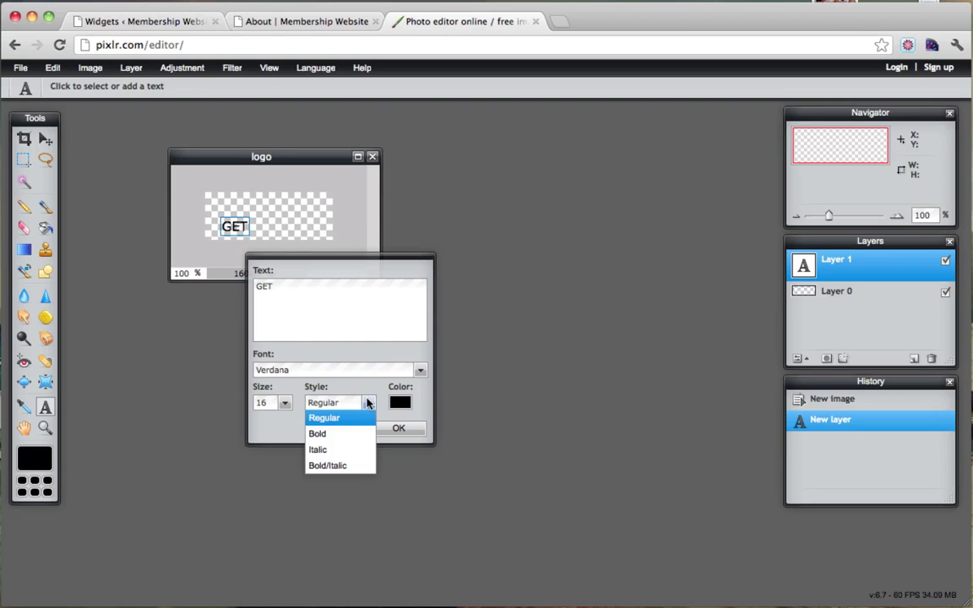
pyautogui.click(338, 450)
pyautogui.click(285, 404)
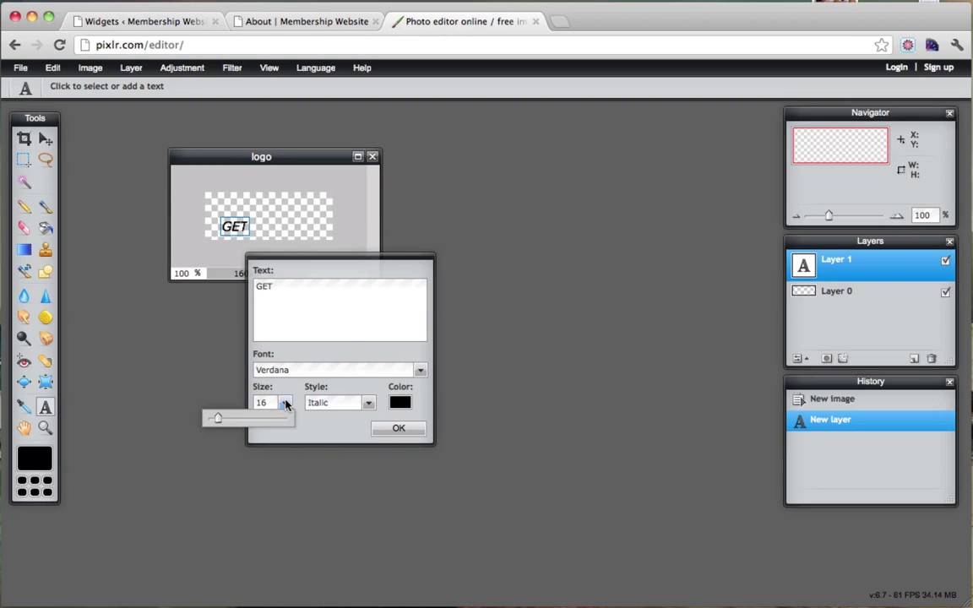
pyautogui.moveTo(218, 420); pyautogui.dragTo(238, 418)
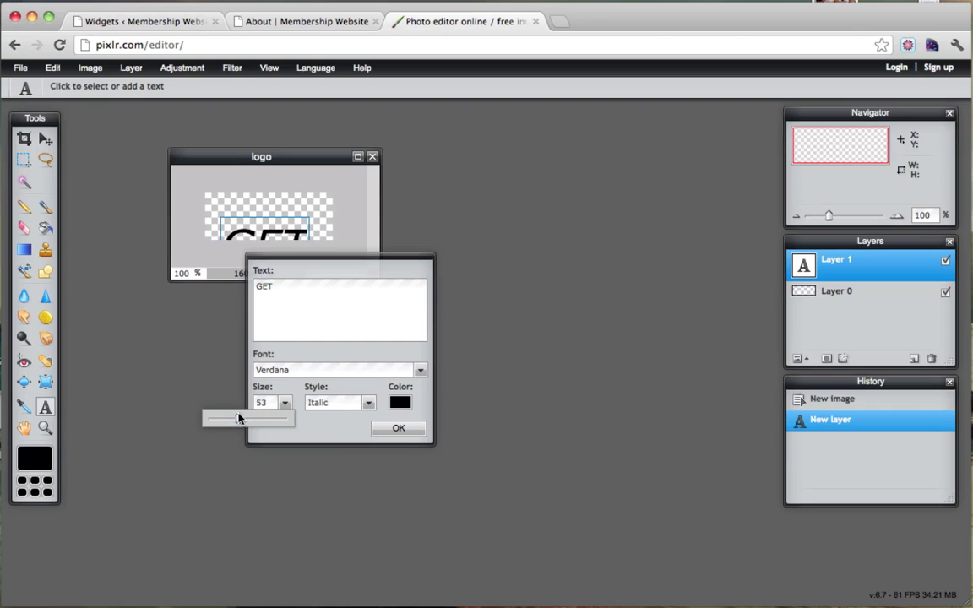
pyautogui.moveTo(265, 218); pyautogui.dragTo(246, 189)
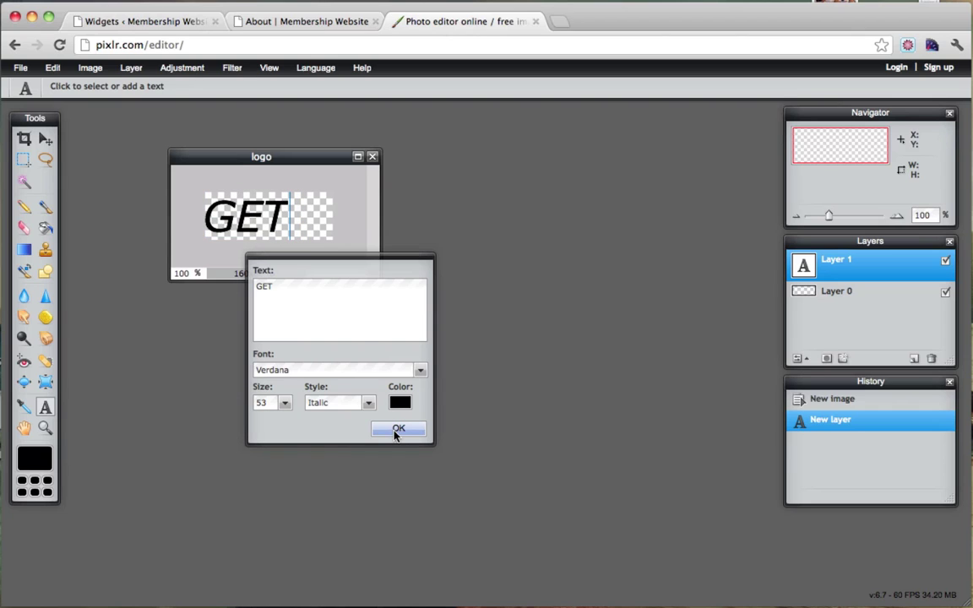
# Colour the GET text light blue and apply it to the logo
pyautogui.click(402, 404)
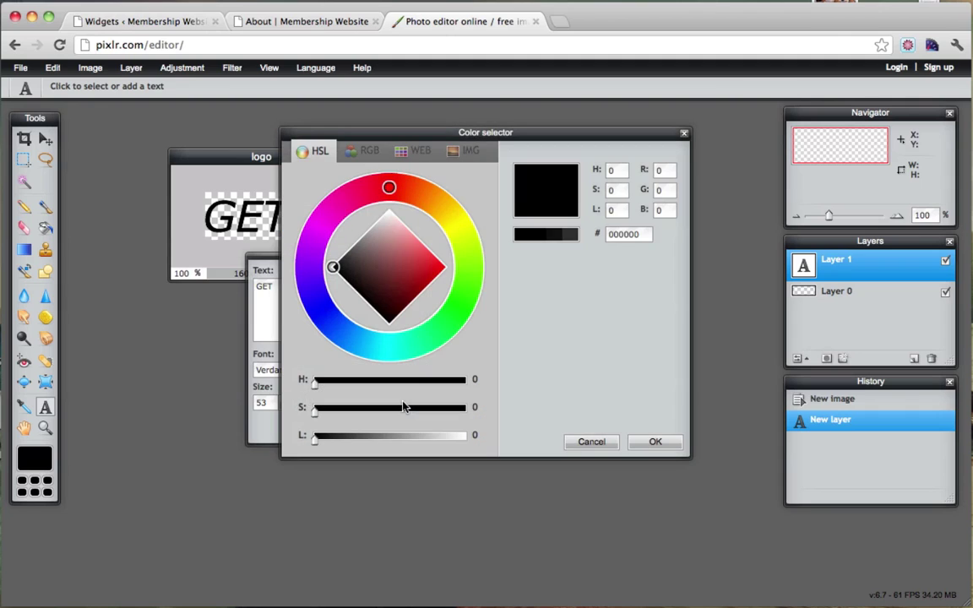
pyautogui.moveTo(295, 305); pyautogui.dragTo(363, 341)
pyautogui.moveTo(377, 263)
pyautogui.mouseDown()
pyautogui.moveTo(426, 267)
pyautogui.moveTo(431, 282)
pyautogui.moveTo(422, 260)
pyautogui.mouseUp()
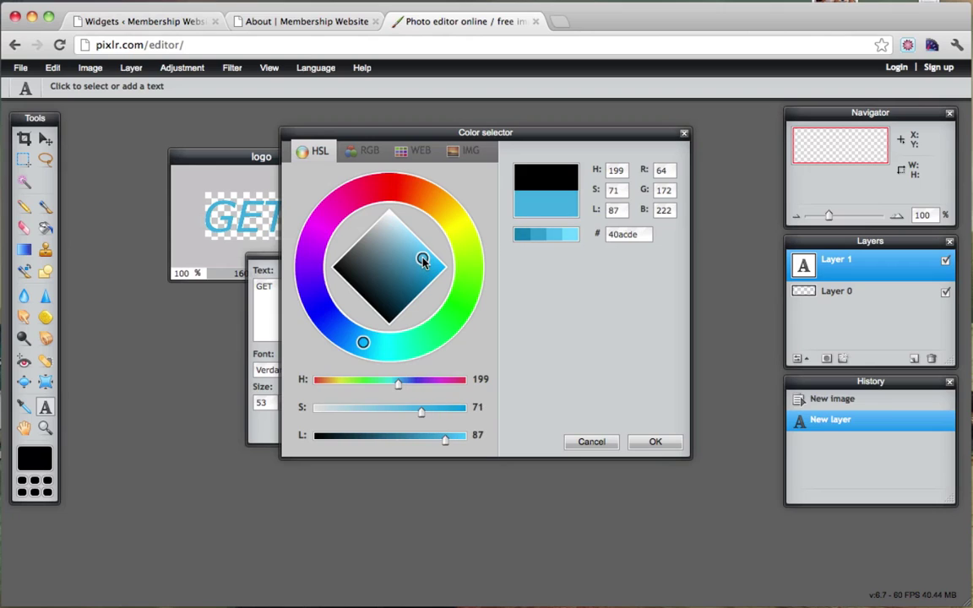
pyautogui.click(655, 441)
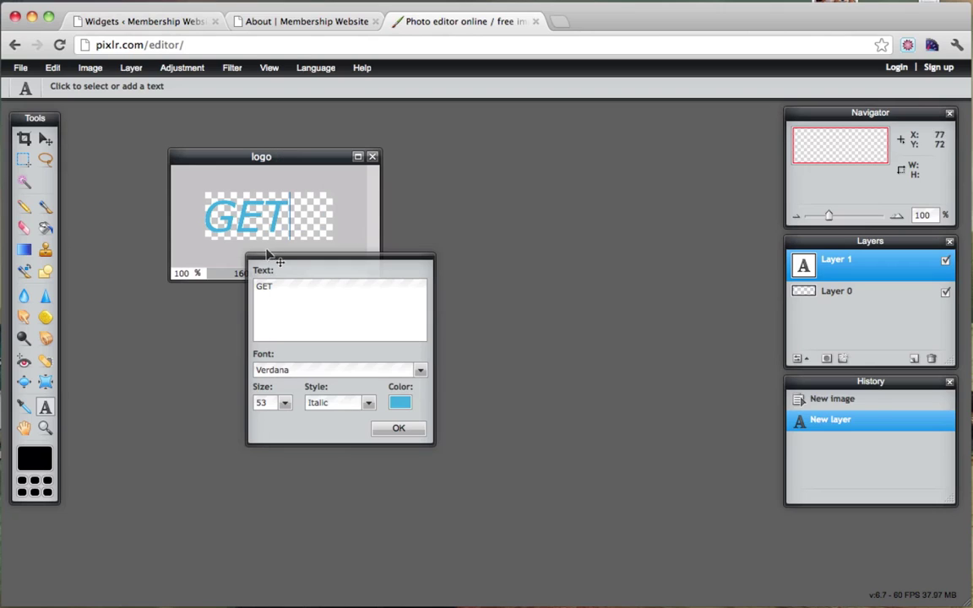
pyautogui.click(398, 428)
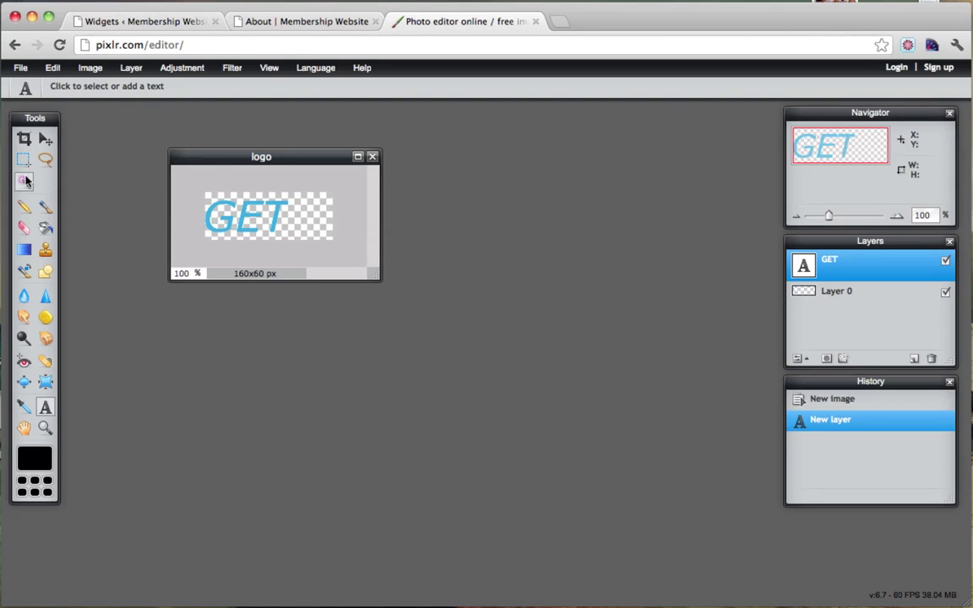
# Check the GET text without changing it and enlarge the logo image window
pyautogui.click(46, 140)
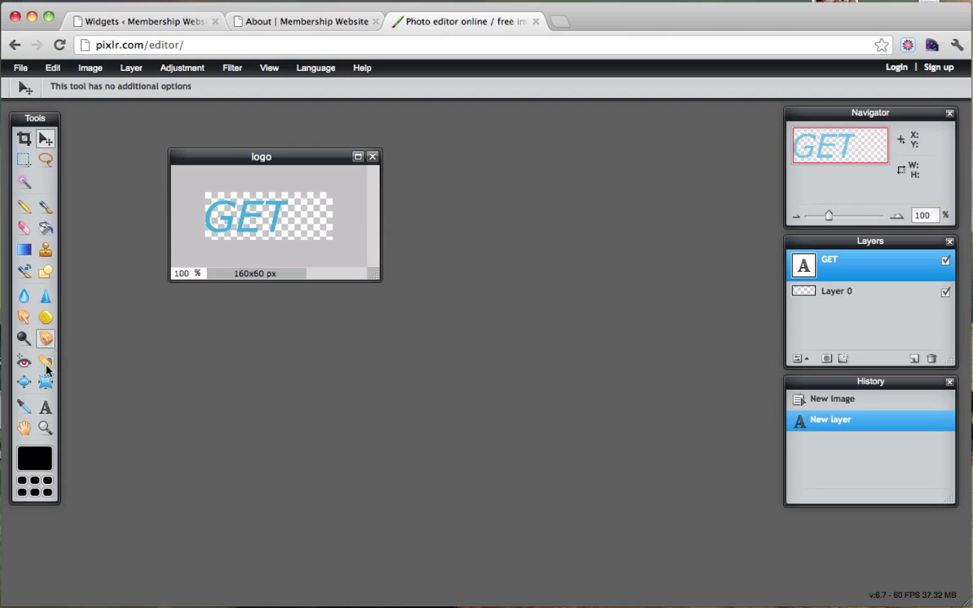
pyautogui.click(46, 407)
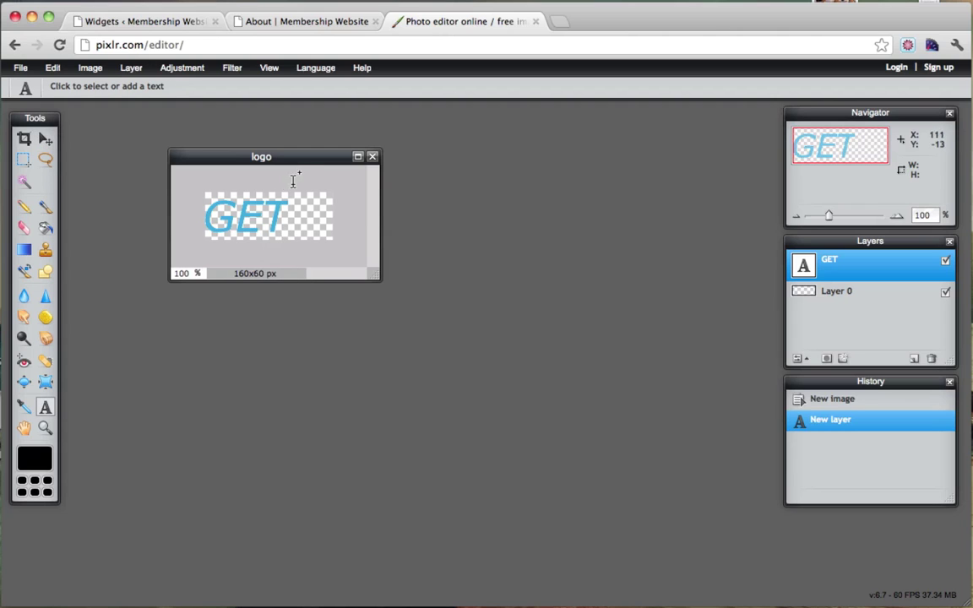
pyautogui.click(248, 205)
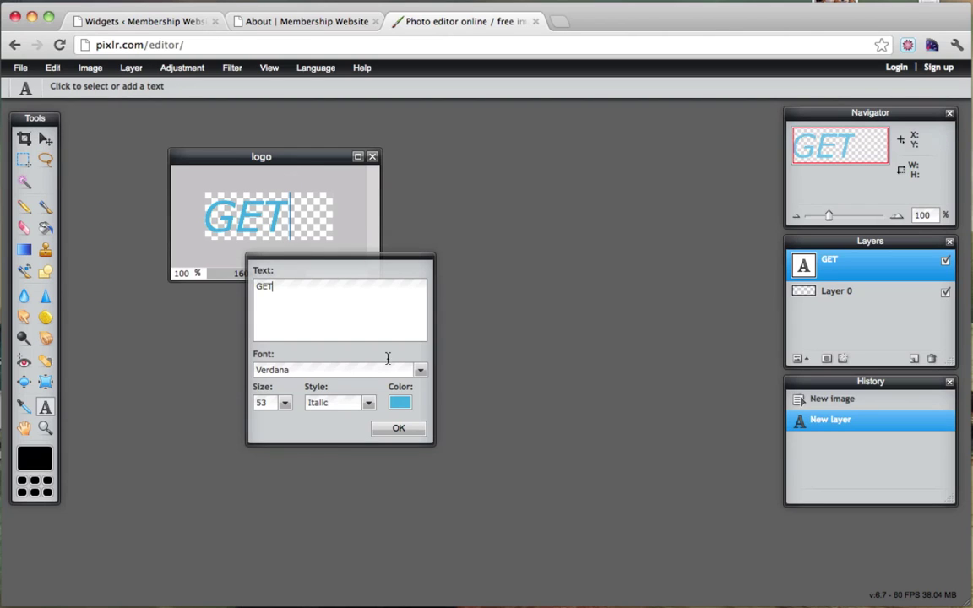
pyautogui.click(404, 432)
pyautogui.moveTo(378, 278); pyautogui.dragTo(594, 425)
# Add a new text box reading FIT in italic style
pyautogui.click(46, 139)
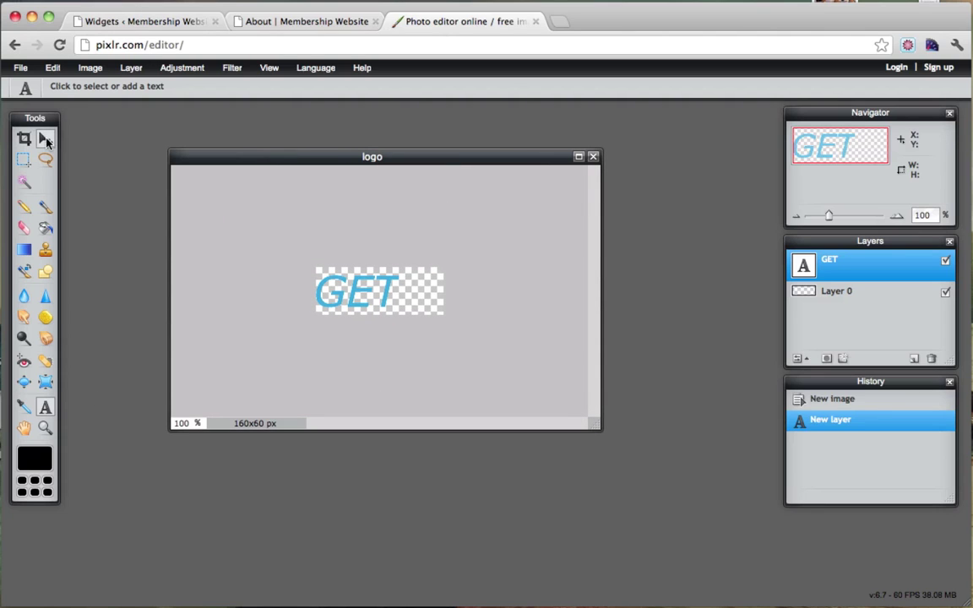
pyautogui.click(46, 408)
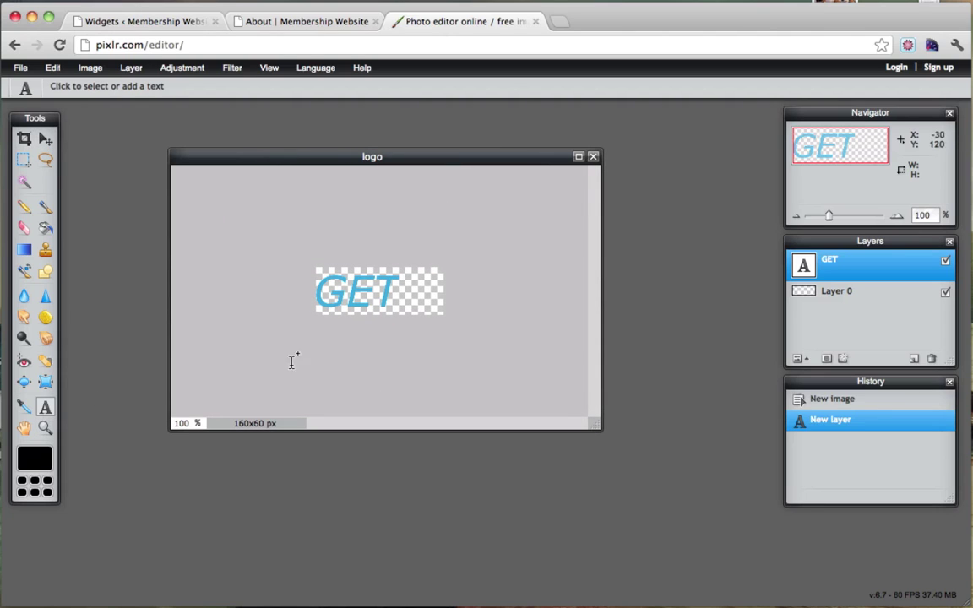
pyautogui.click(330, 330)
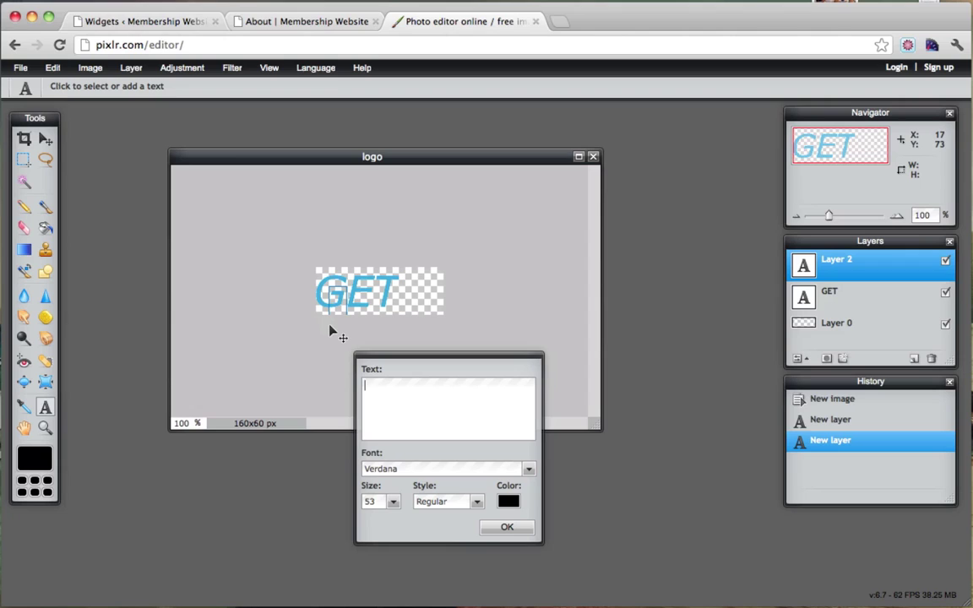
pyautogui.write('FIT')
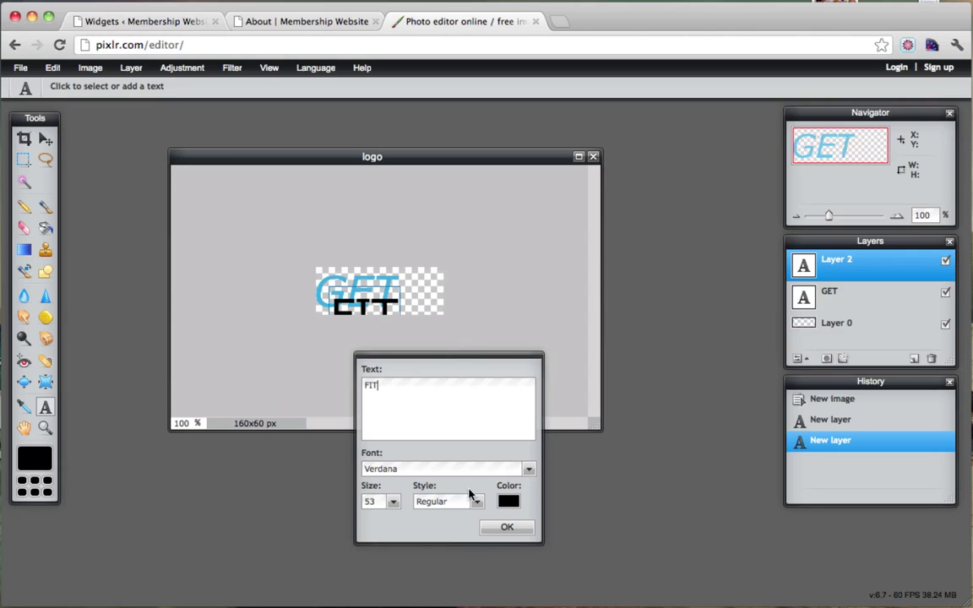
pyautogui.click(475, 502)
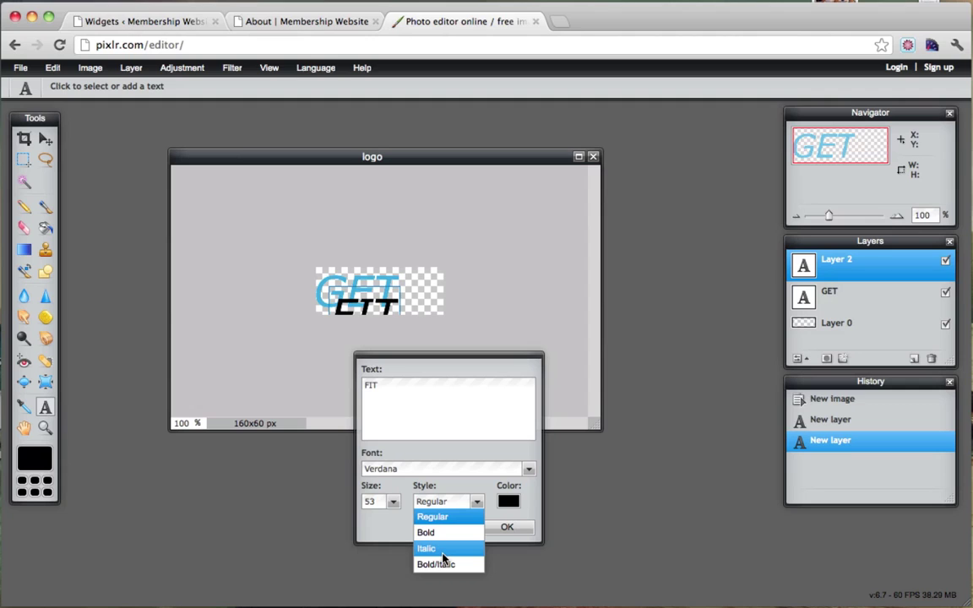
pyautogui.click(443, 549)
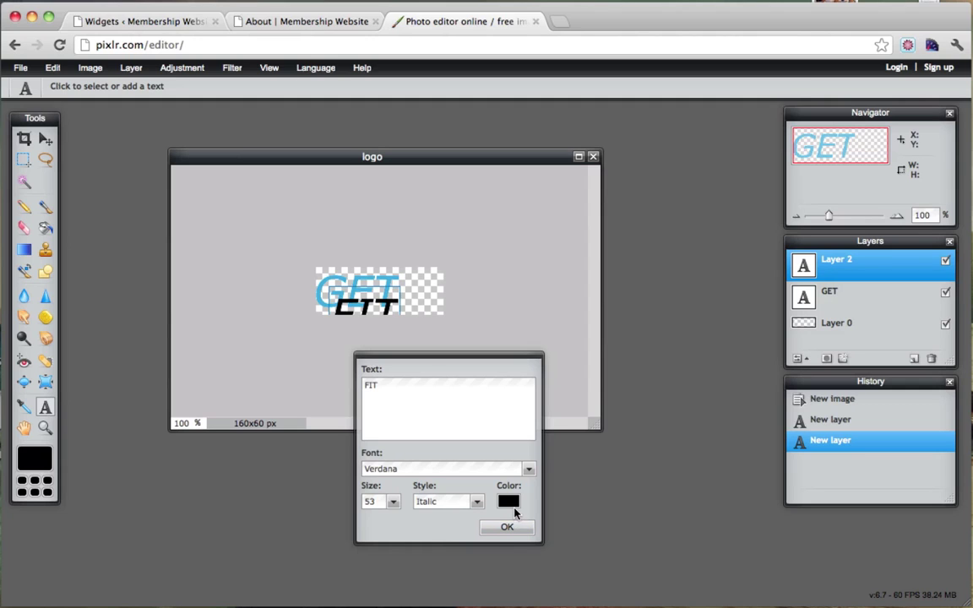
# Colour the FIT text a light, saturated green and commit it
pyautogui.click(508, 502)
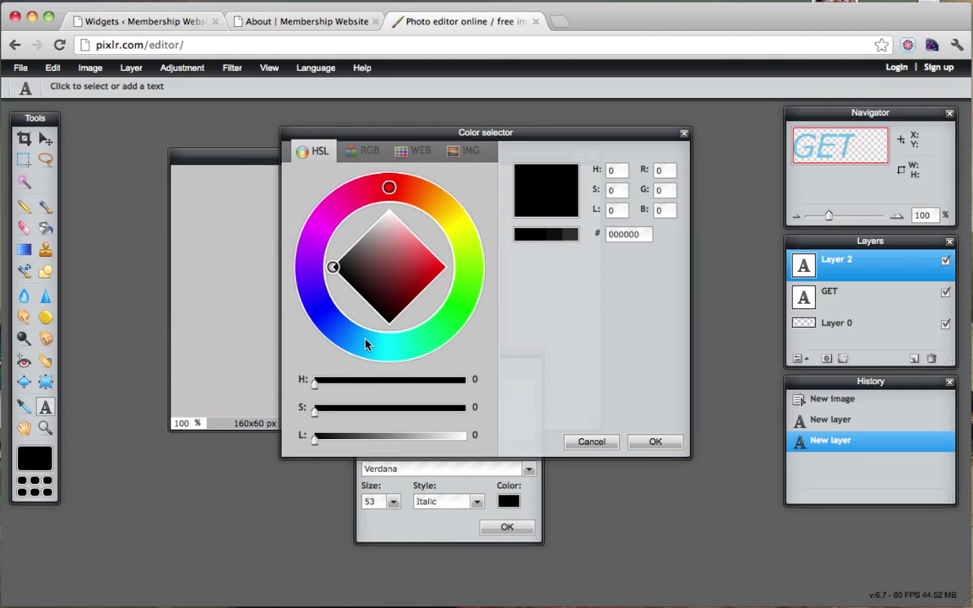
pyautogui.click(429, 338)
pyautogui.moveTo(464, 139); pyautogui.dragTo(630, 133)
pyautogui.moveTo(554, 272)
pyautogui.mouseDown()
pyautogui.moveTo(590, 243)
pyautogui.moveTo(571, 235)
pyautogui.moveTo(589, 255)
pyautogui.moveTo(630, 239)
pyautogui.moveTo(602, 198)
pyautogui.moveTo(637, 288)
pyautogui.moveTo(644, 276)
pyautogui.moveTo(578, 237)
pyautogui.moveTo(580, 255)
pyautogui.mouseUp()
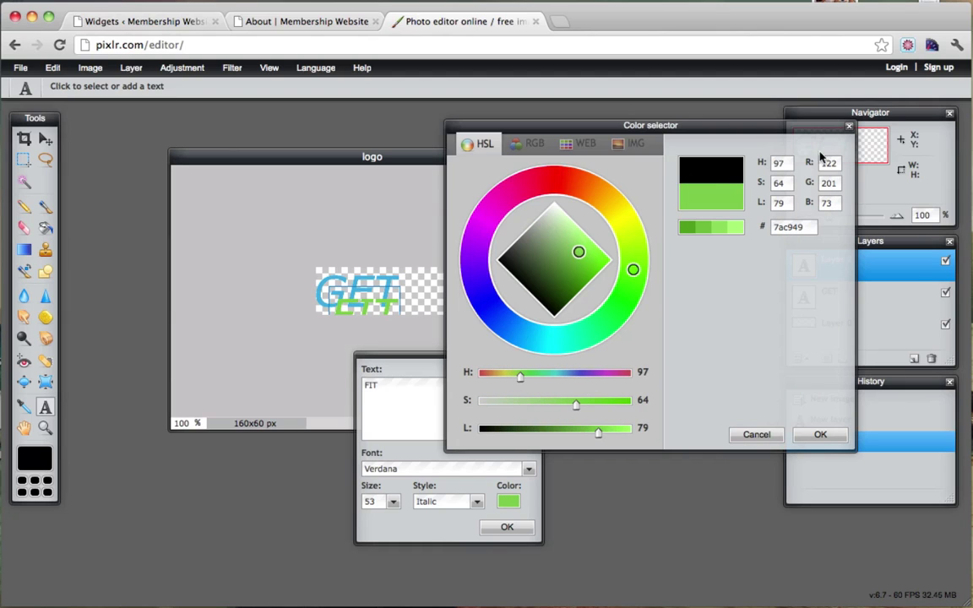
pyautogui.click(820, 434)
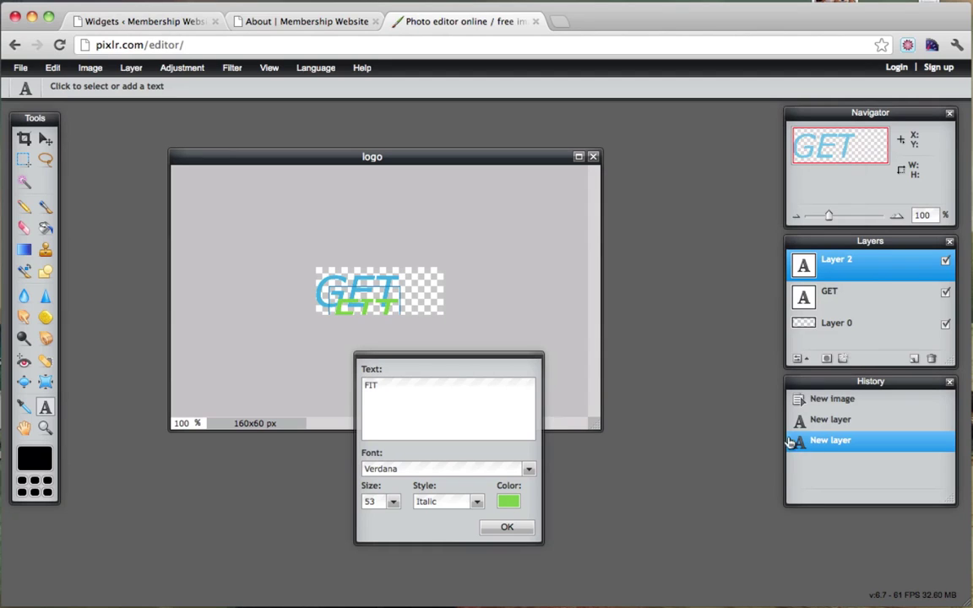
pyautogui.click(503, 528)
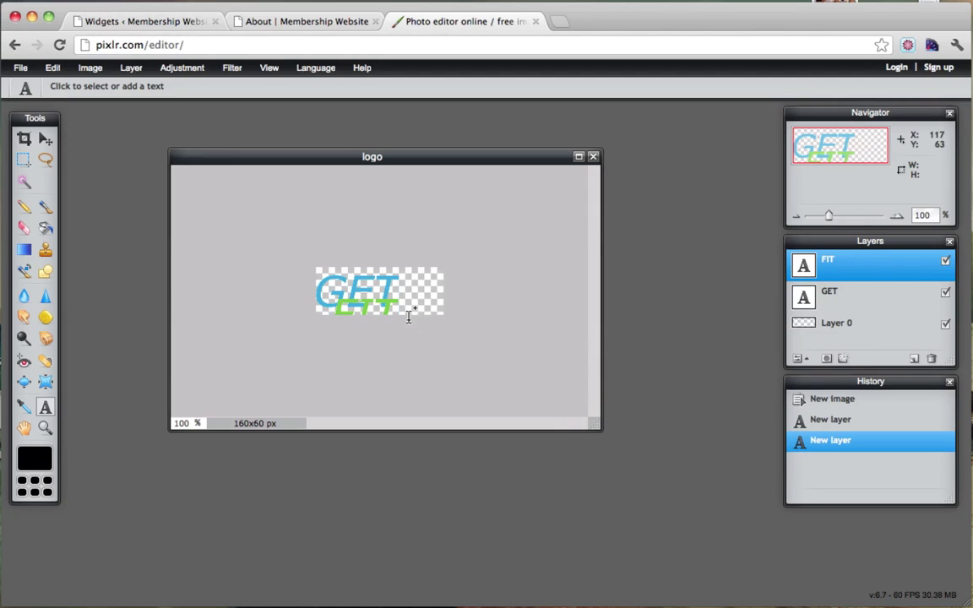
# Place FIT right after GET, then begin reducing the text size
pyautogui.click(46, 139)
pyautogui.moveTo(404, 311); pyautogui.dragTo(457, 291)
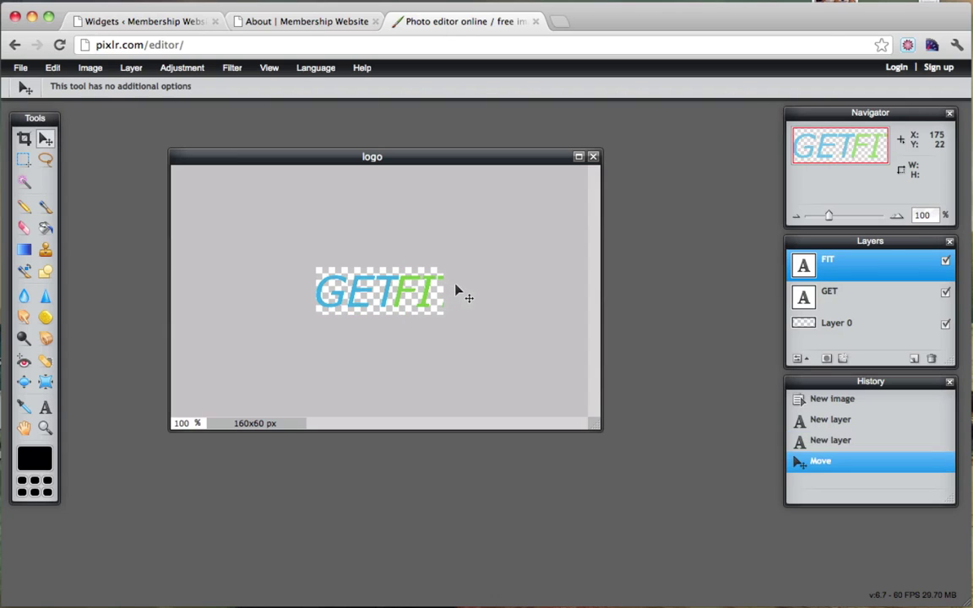
pyautogui.click(45, 408)
pyautogui.click(366, 279)
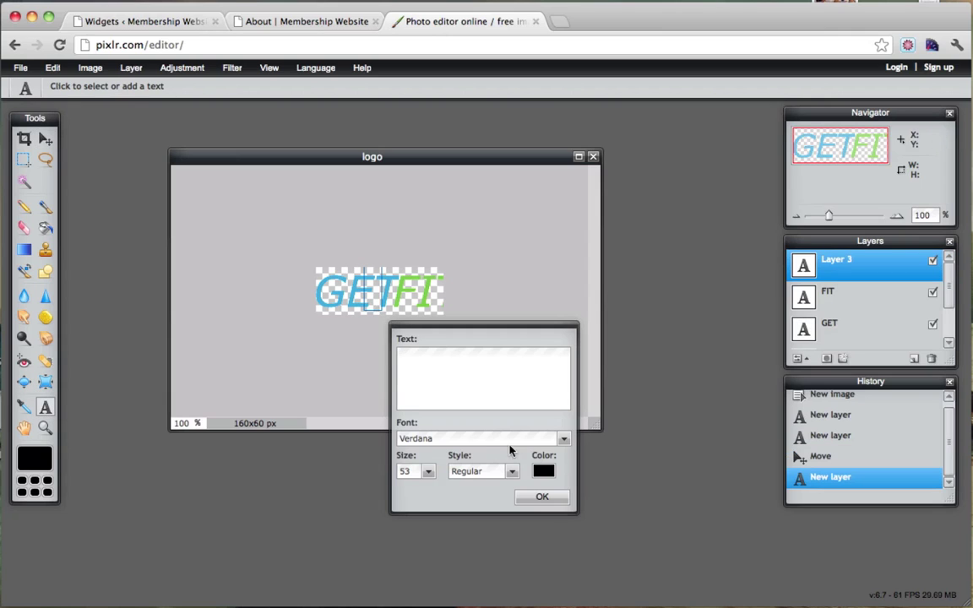
pyautogui.click(429, 472)
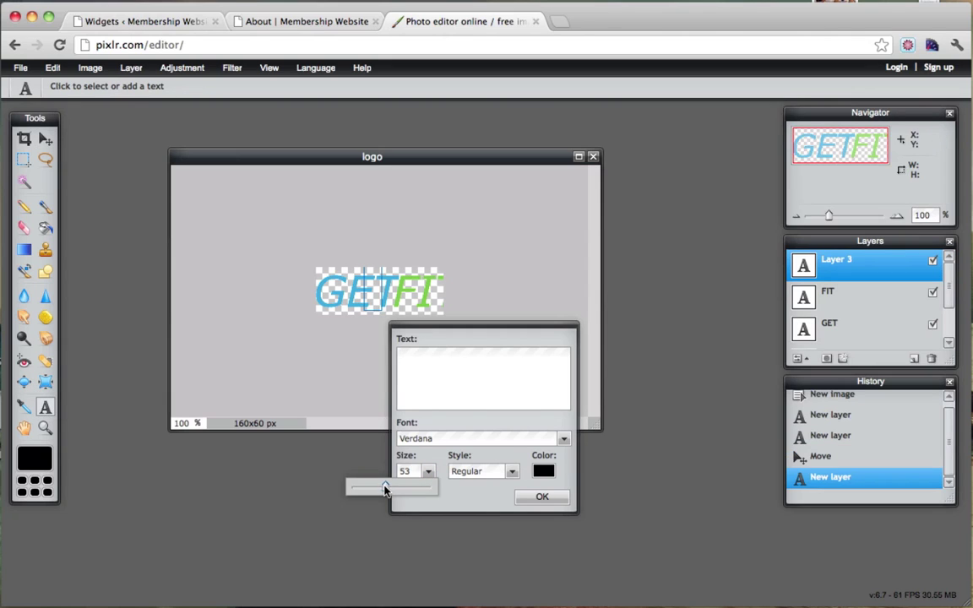
pyautogui.moveTo(384, 490); pyautogui.dragTo(378, 488)
# Shrink the GET text to size 43
pyautogui.click(537, 497)
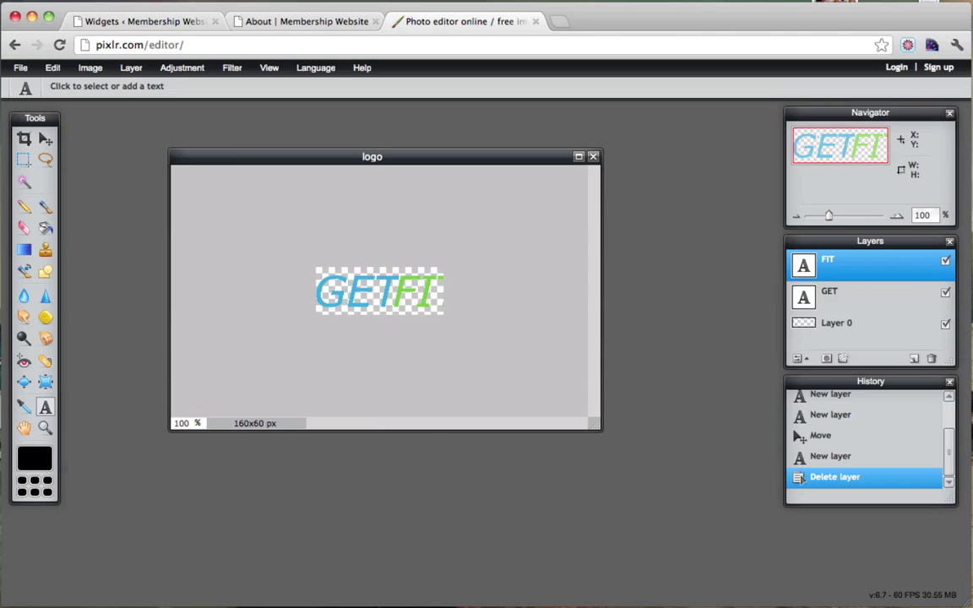
pyautogui.click(836, 302)
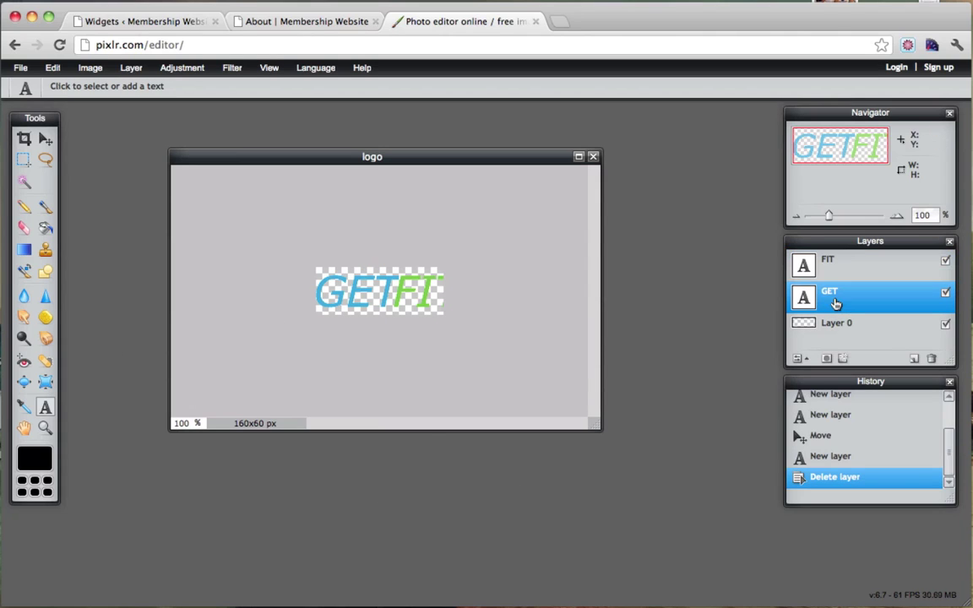
pyautogui.click(348, 267)
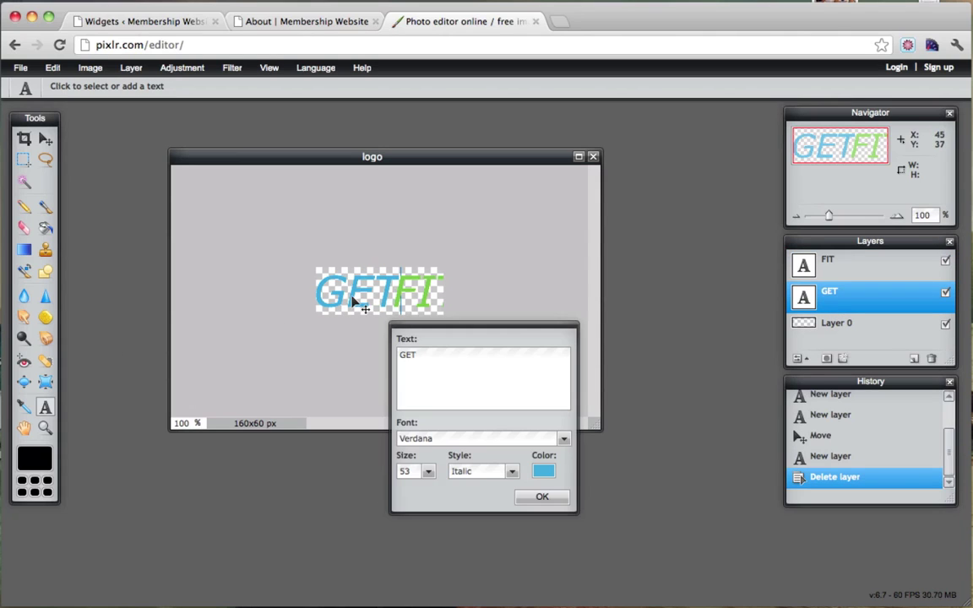
pyautogui.click(429, 471)
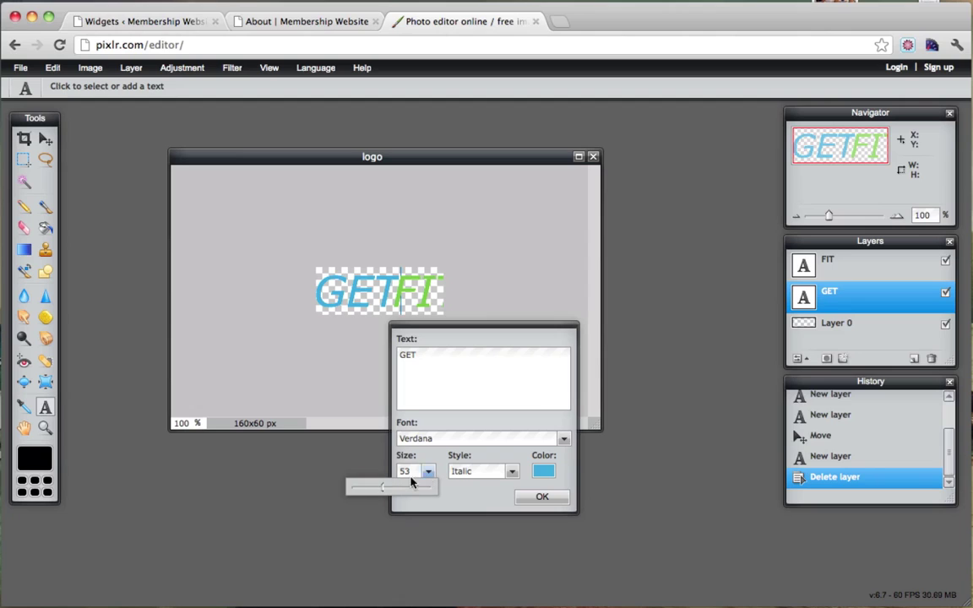
pyautogui.moveTo(385, 487); pyautogui.dragTo(376, 490)
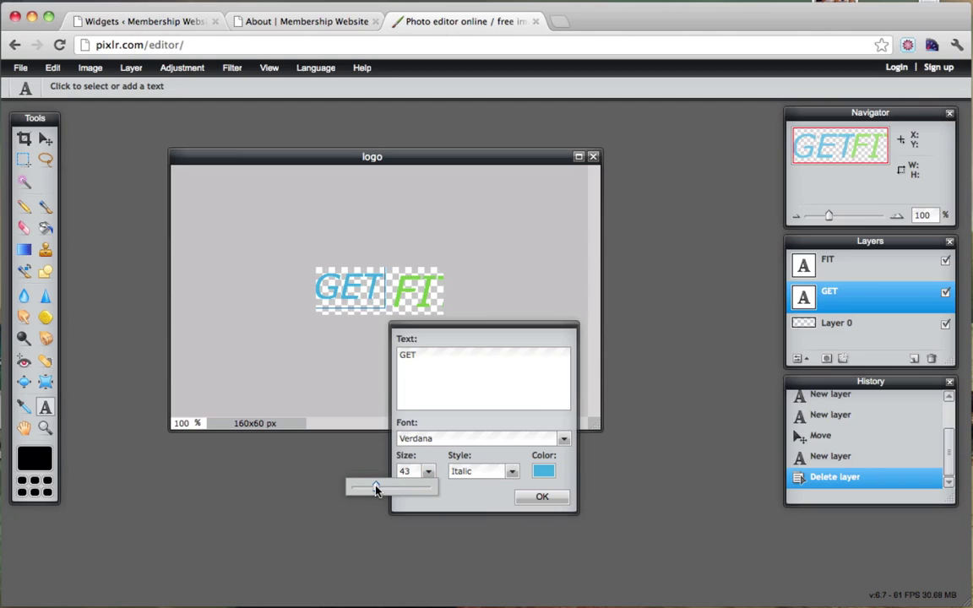
pyautogui.click(535, 498)
# Shrink the FIT text from 53 to size 43 as well
pyautogui.click(422, 290)
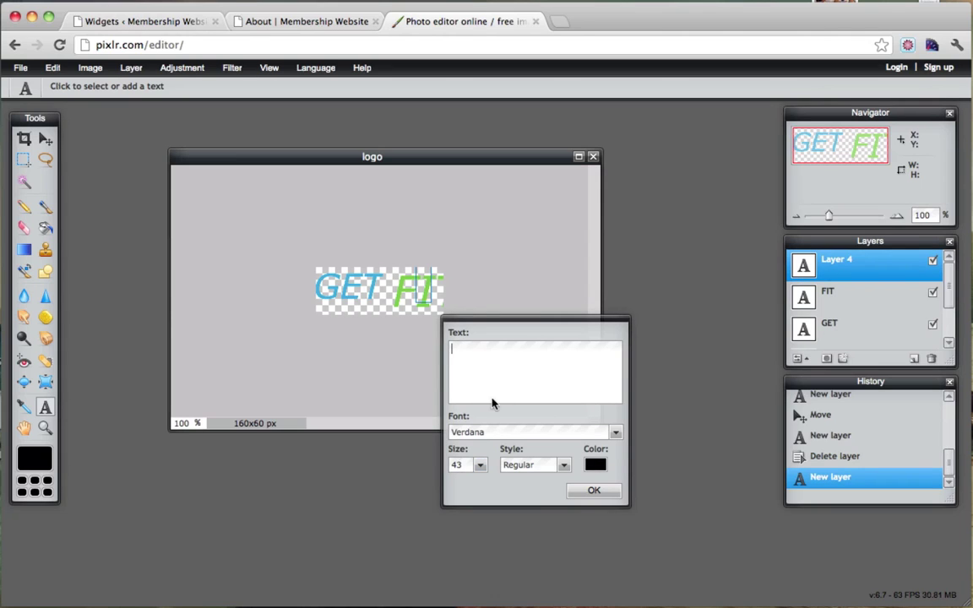
pyautogui.click(615, 492)
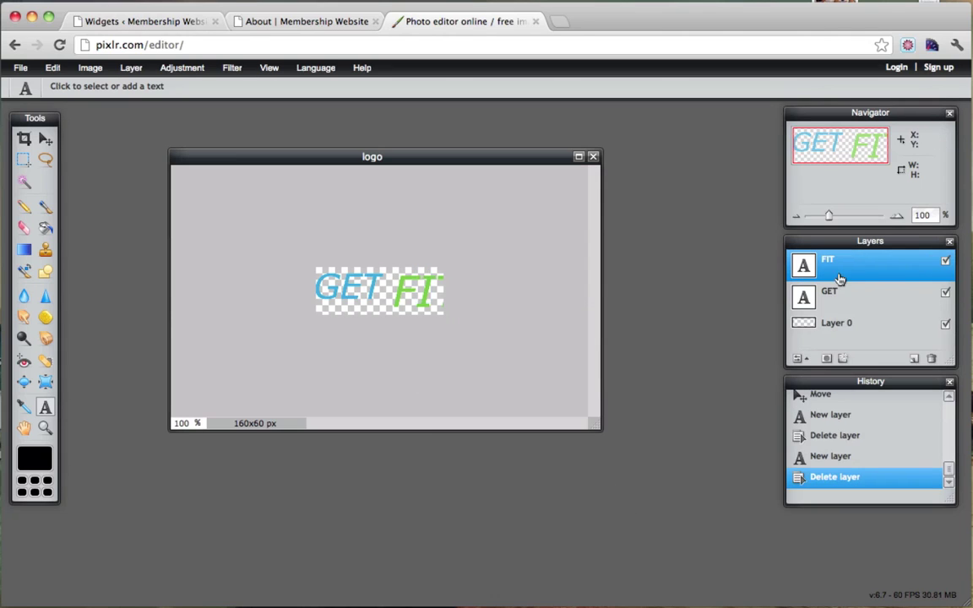
pyautogui.click(407, 290)
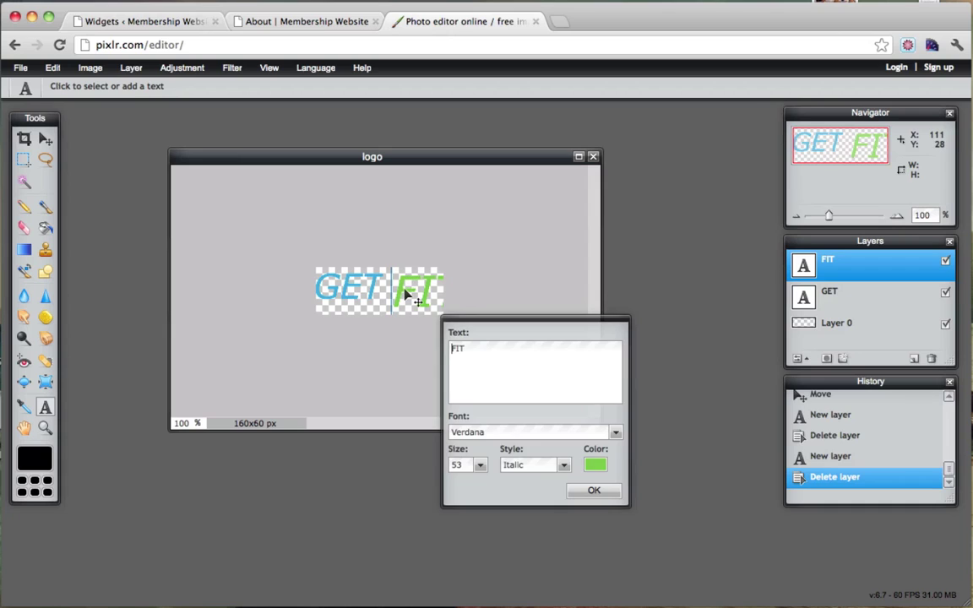
pyautogui.click(480, 465)
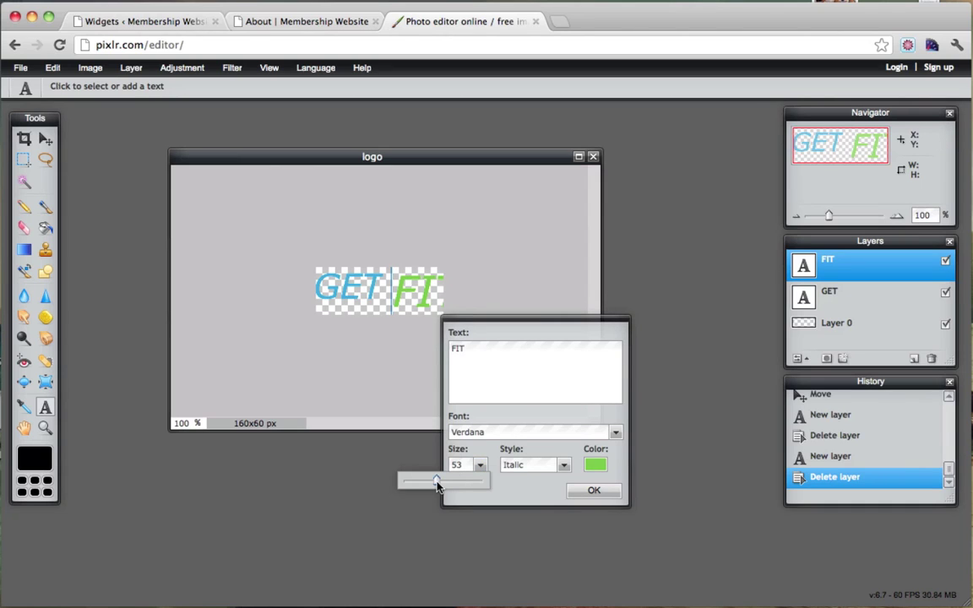
pyautogui.moveTo(432, 482); pyautogui.dragTo(427, 486)
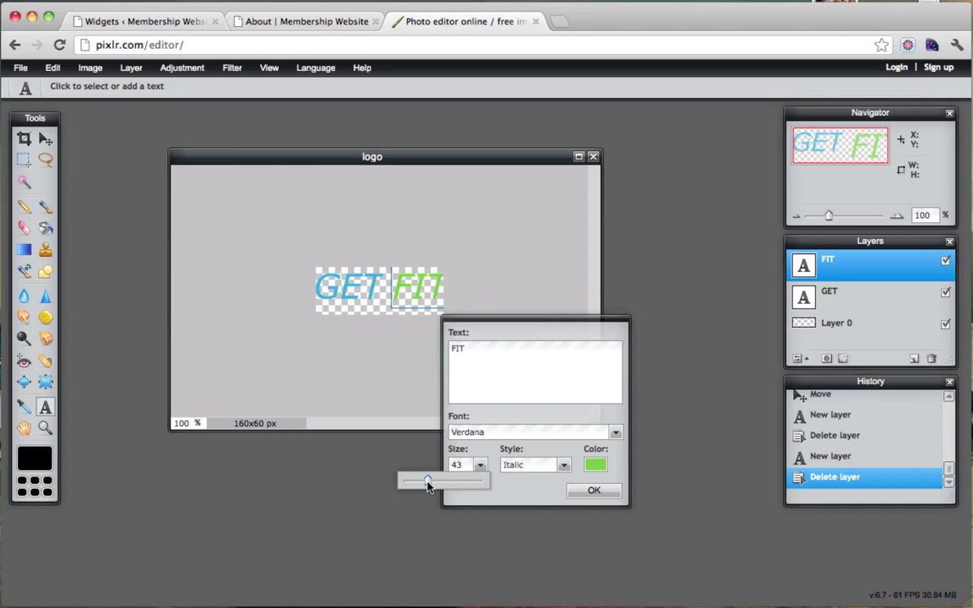
pyautogui.click(592, 492)
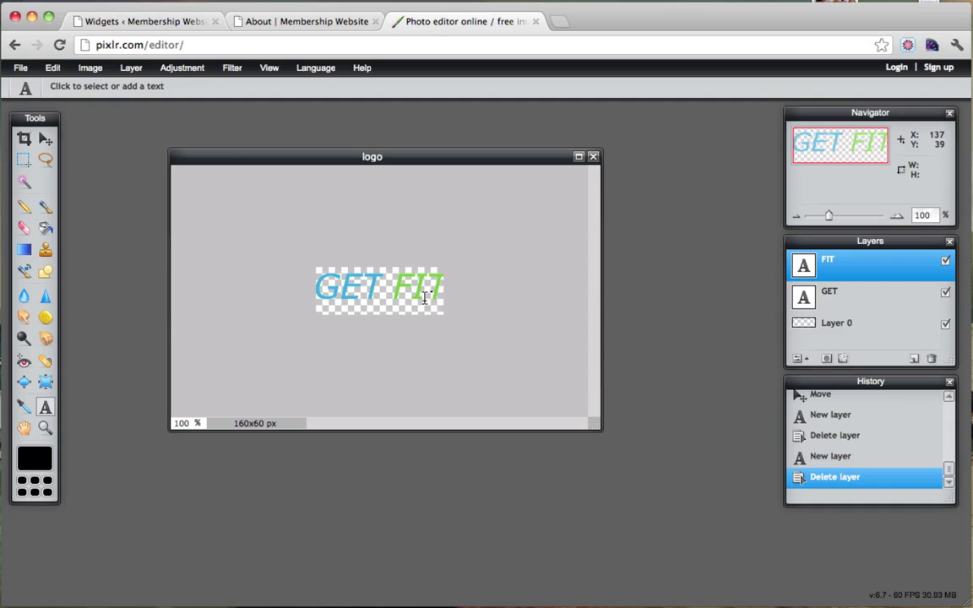
pyautogui.click(45, 138)
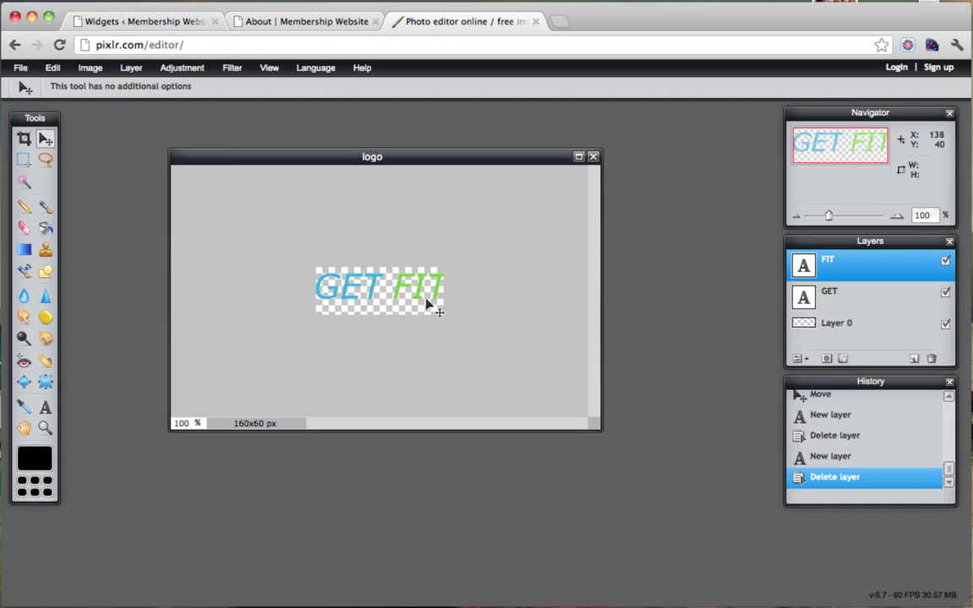
# Nudge the GET and FIT layers together so GETFIT sits evenly on the 160x60 canvas
pyautogui.moveTo(414, 311); pyautogui.dragTo(420, 309)
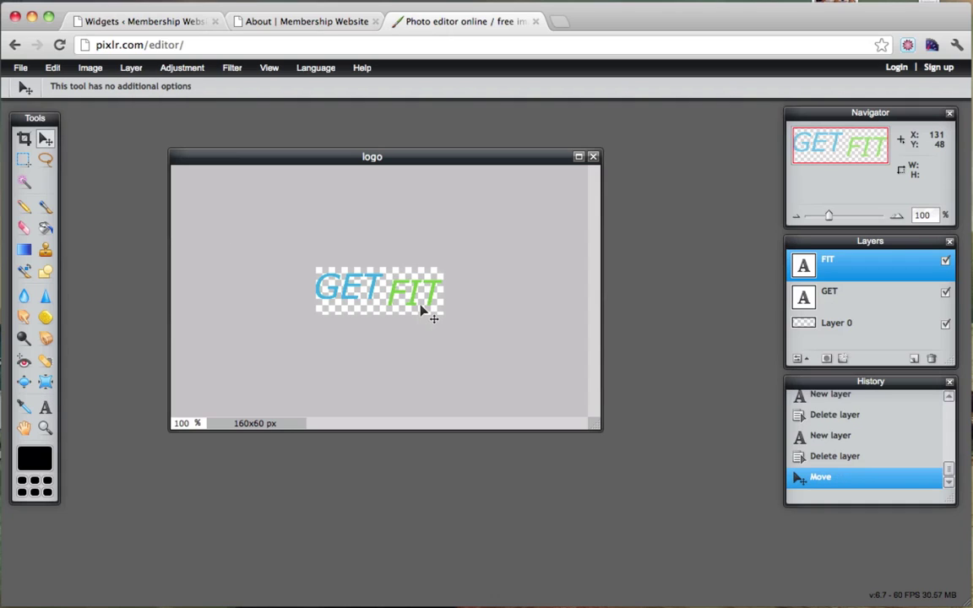
pyautogui.click(831, 293)
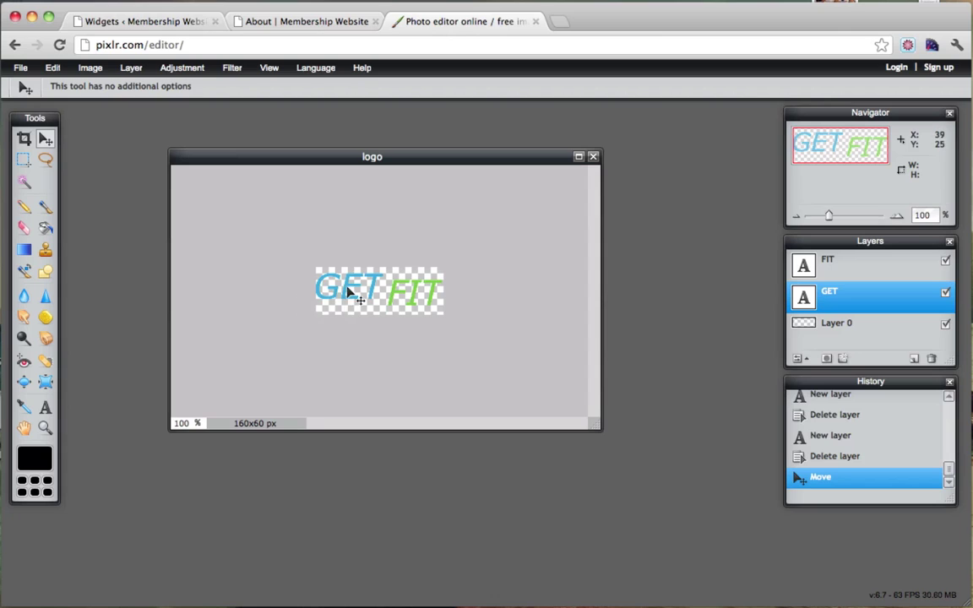
pyautogui.moveTo(348, 289); pyautogui.dragTo(354, 299)
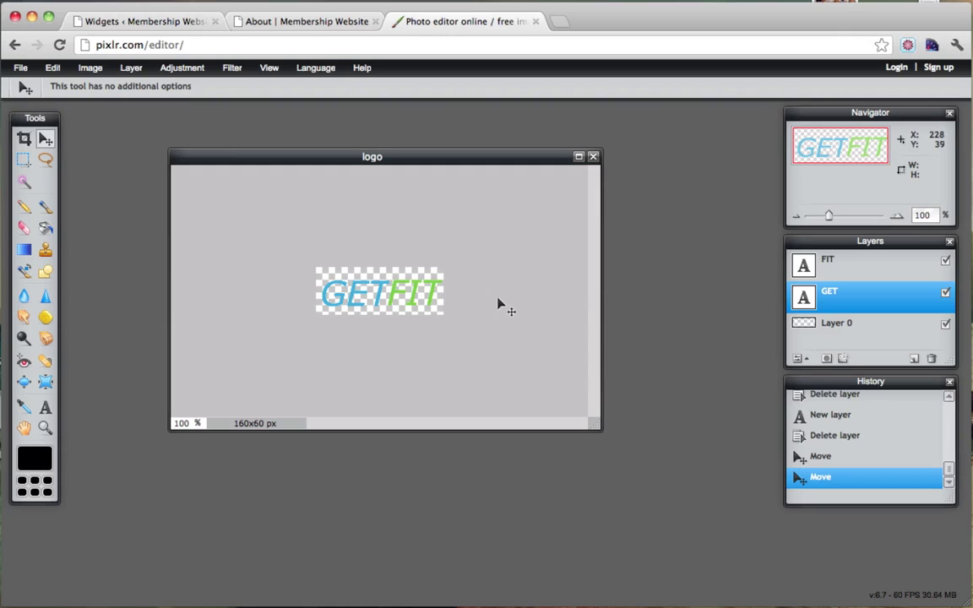
pyautogui.click(825, 273)
pyautogui.click(838, 306)
pyautogui.moveTo(330, 289); pyautogui.dragTo(337, 296)
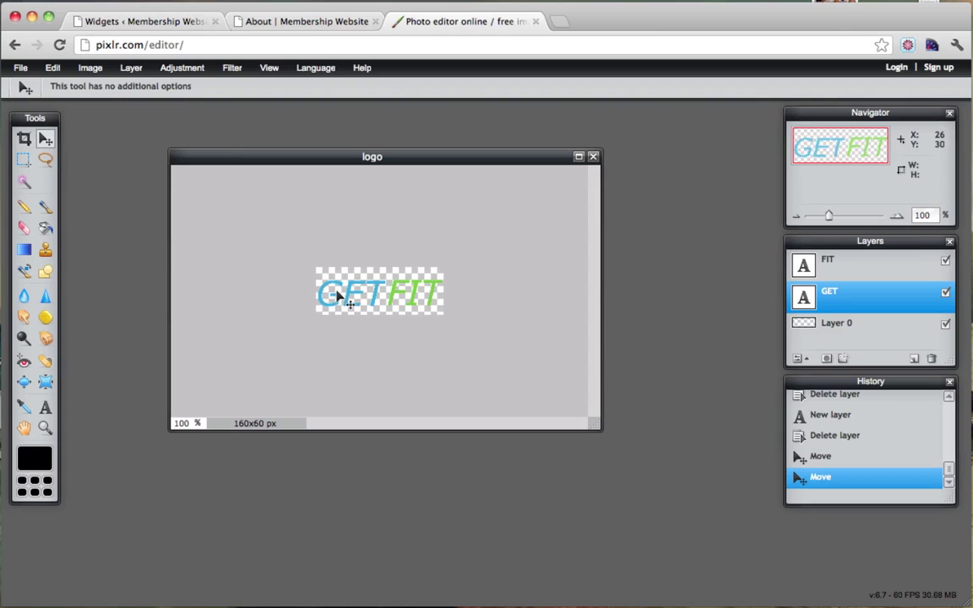
pyautogui.click(879, 264)
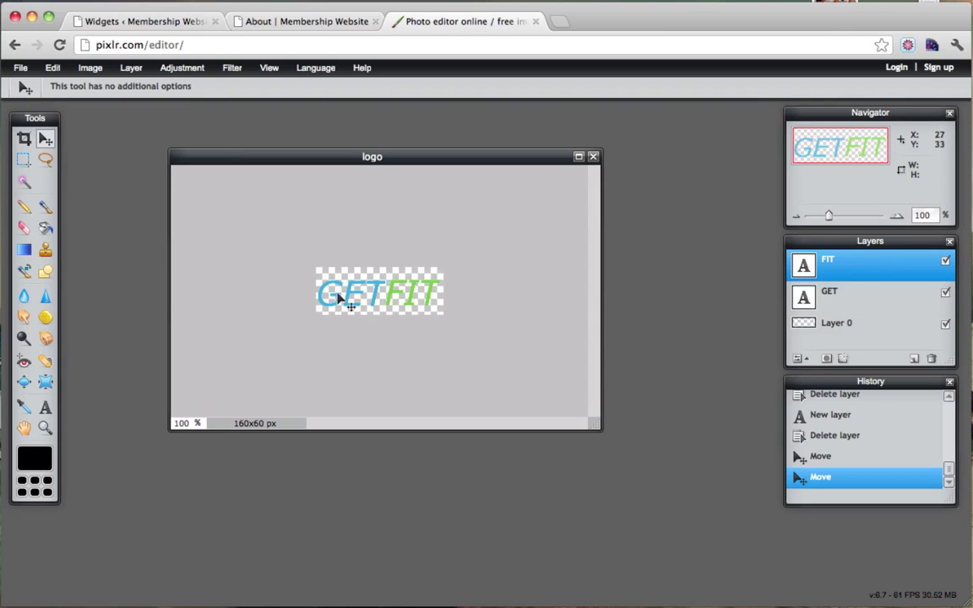
pyautogui.click(20, 69)
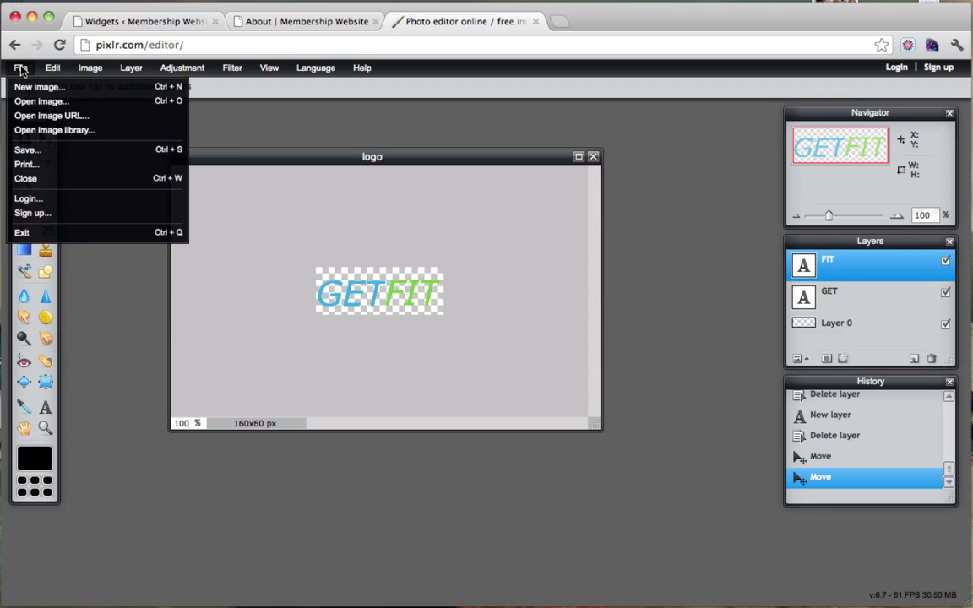
# Export the logo as a transparent PNG named logo.png on the Desktop
pyautogui.click(52, 151)
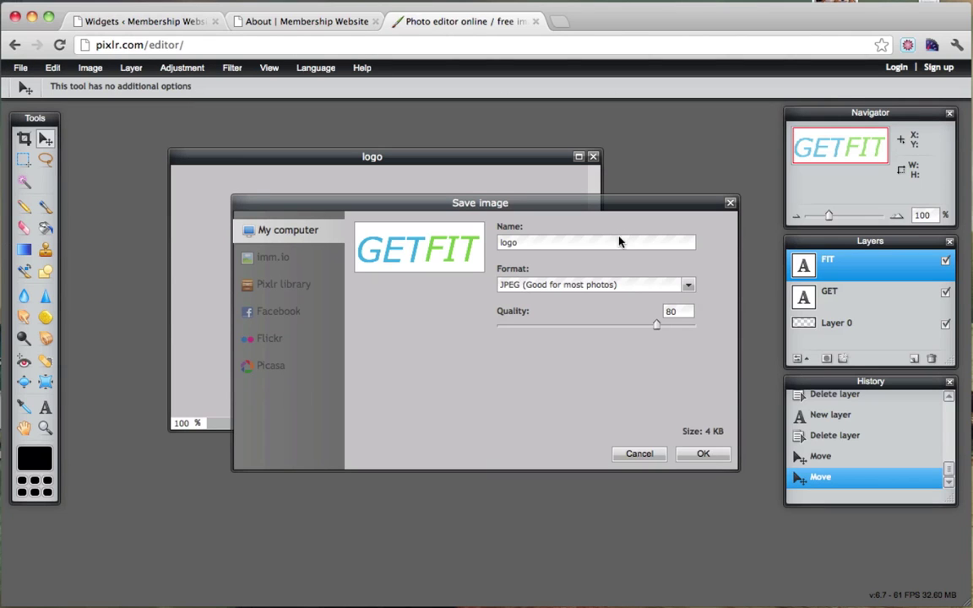
pyautogui.click(596, 284)
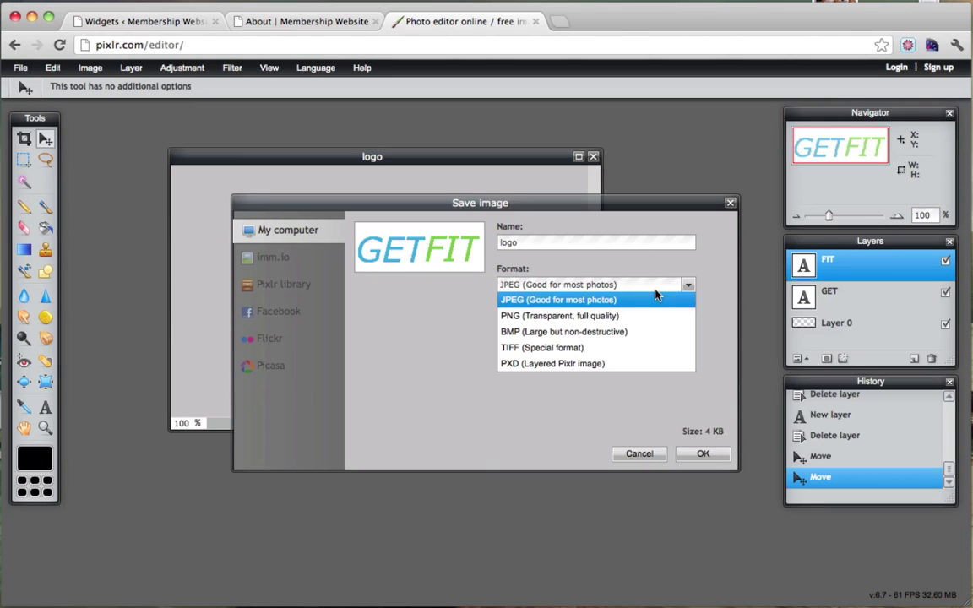
pyautogui.click(619, 316)
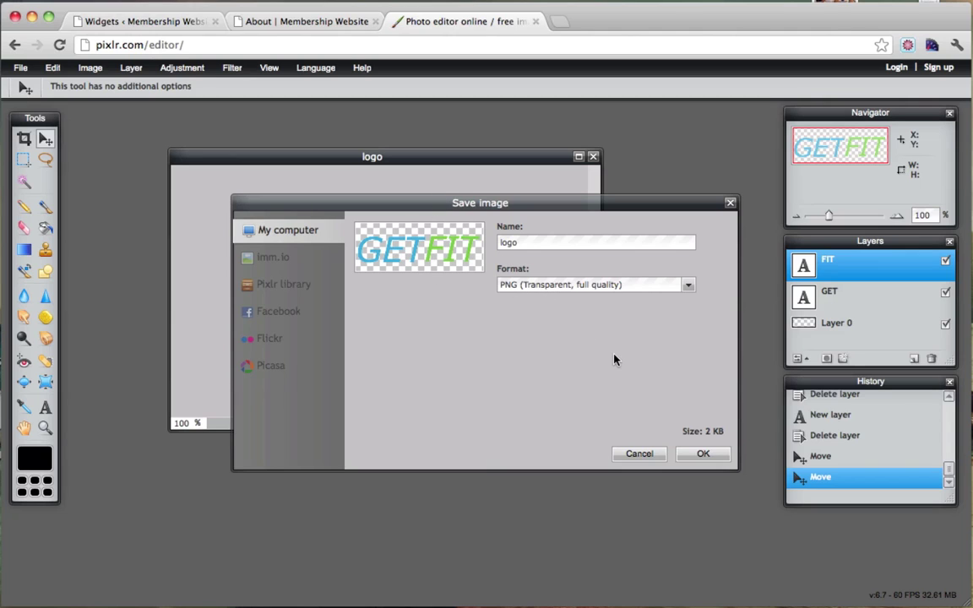
pyautogui.click(678, 285)
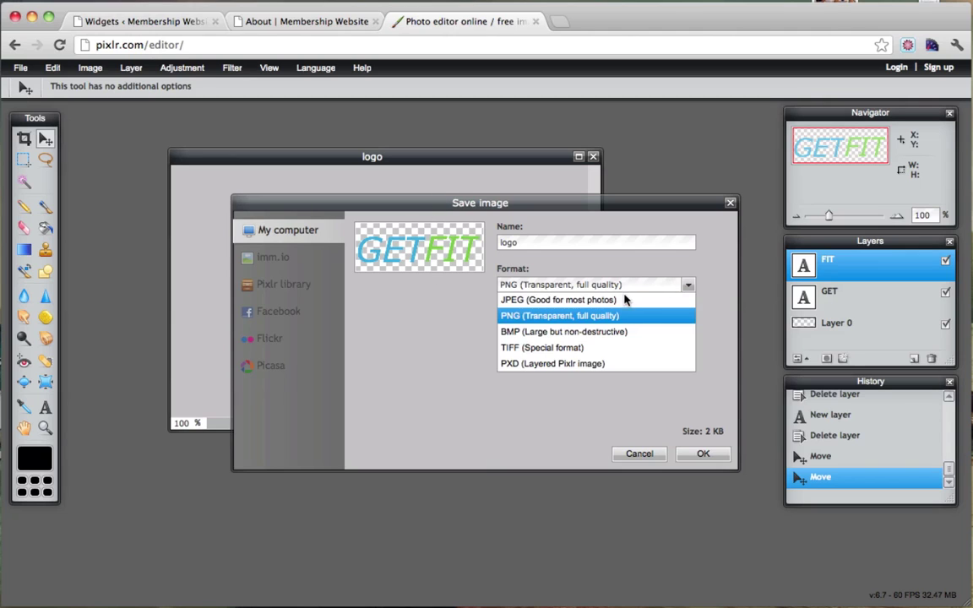
pyautogui.click(559, 301)
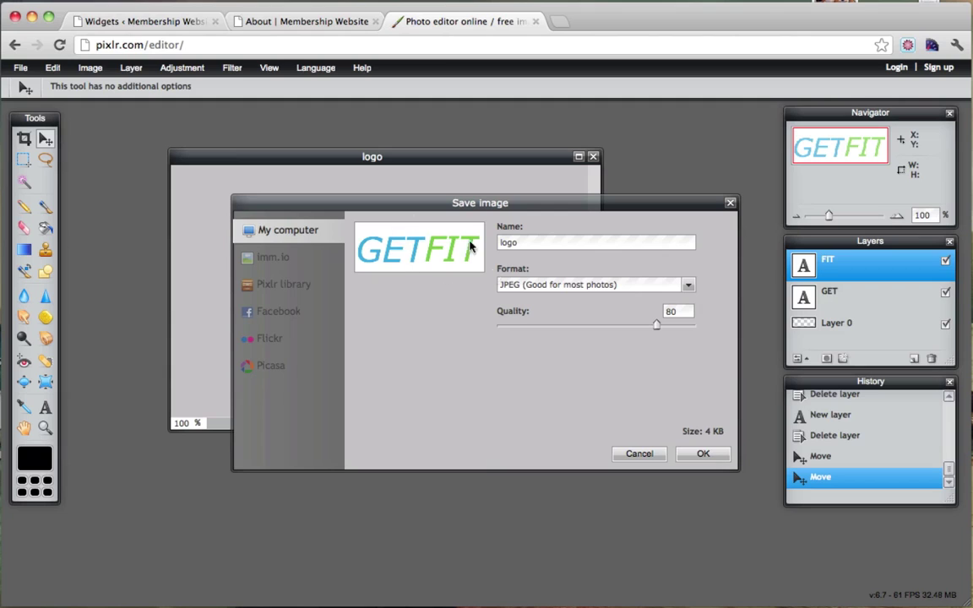
pyautogui.click(560, 285)
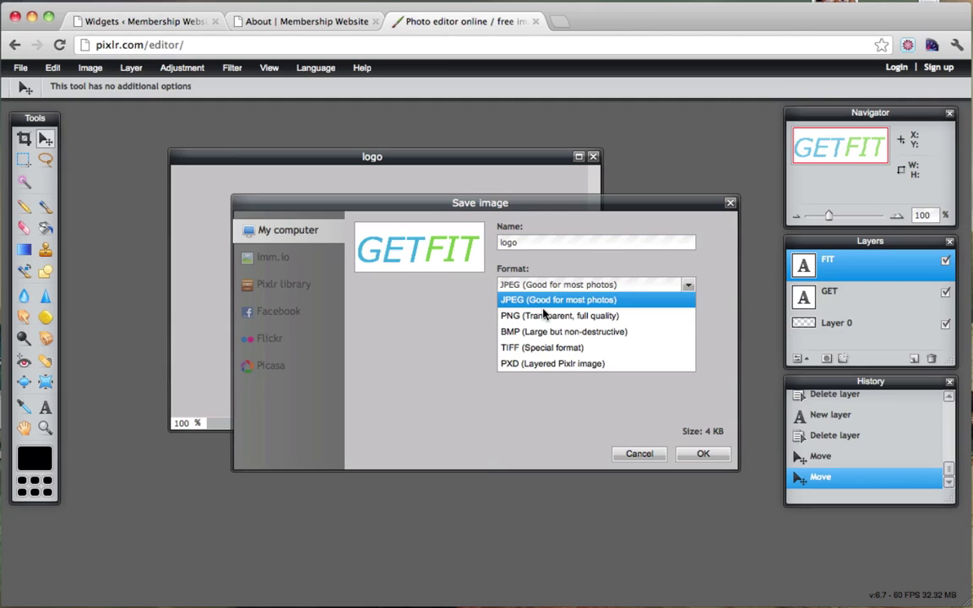
pyautogui.click(545, 313)
pyautogui.click(705, 454)
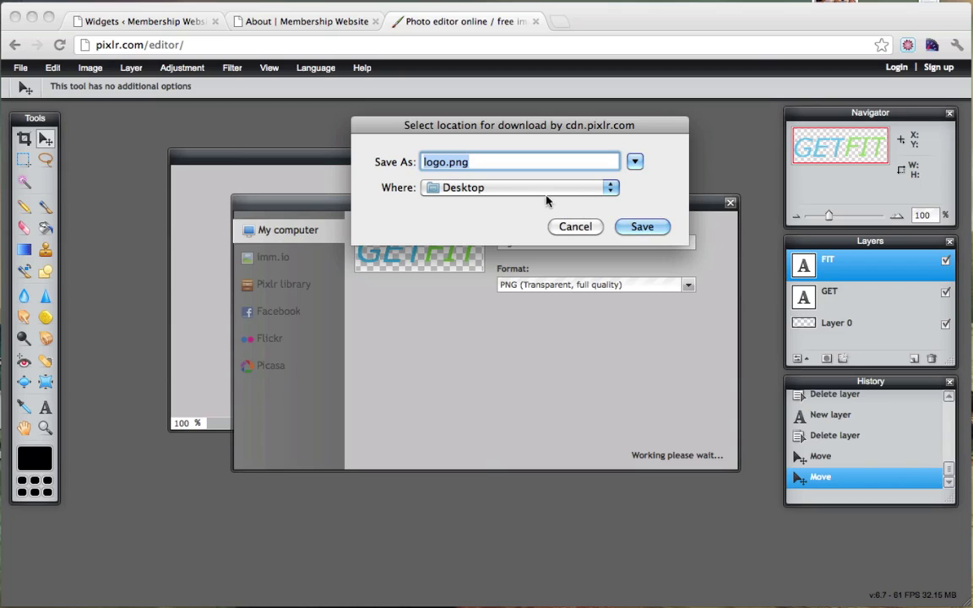
pyautogui.click(636, 226)
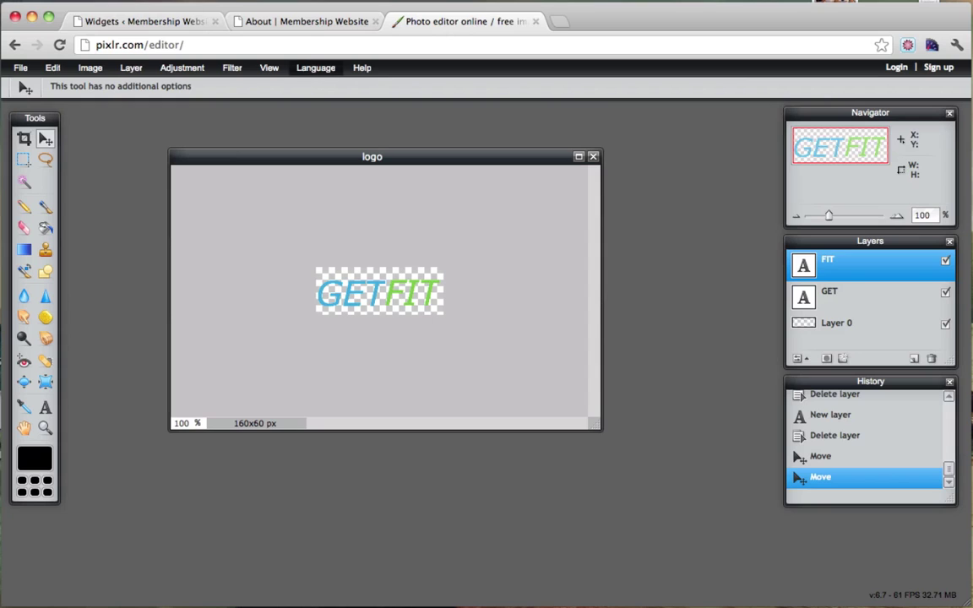
# Upload logo.png from the Desktop on WordPress's Custom Header page
pyautogui.click(157, 20)
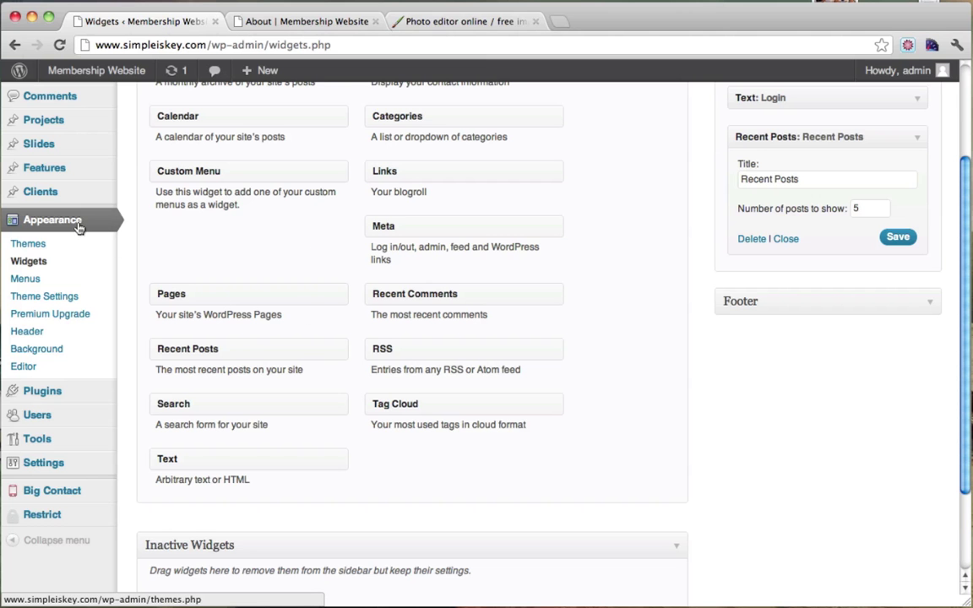
pyautogui.click(36, 336)
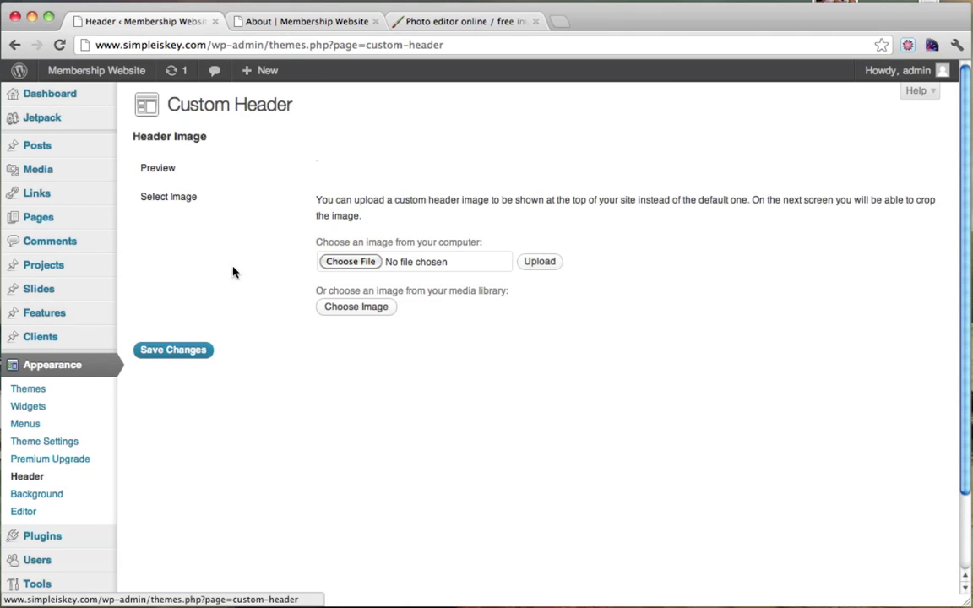
pyautogui.click(358, 264)
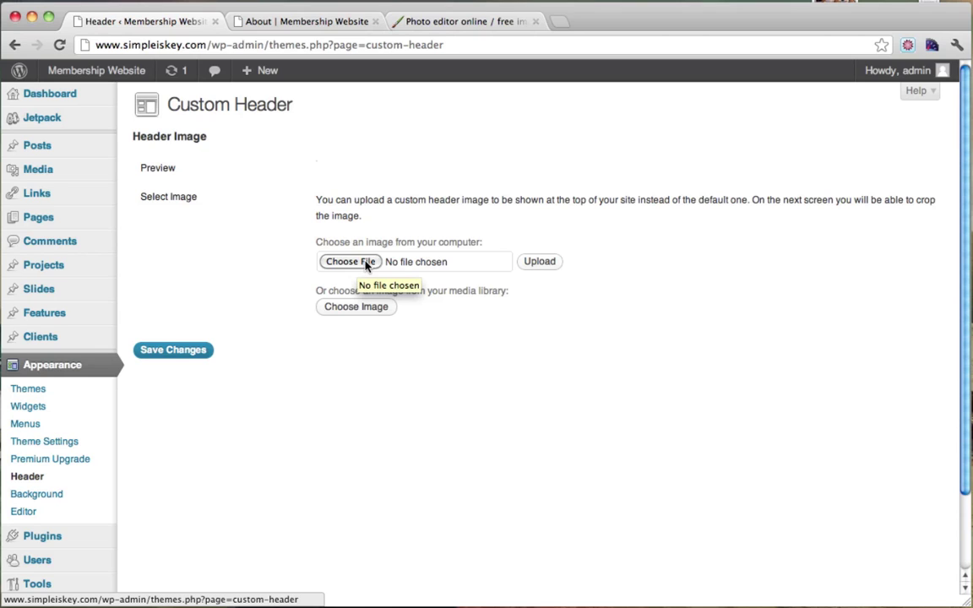
pyautogui.click(367, 265)
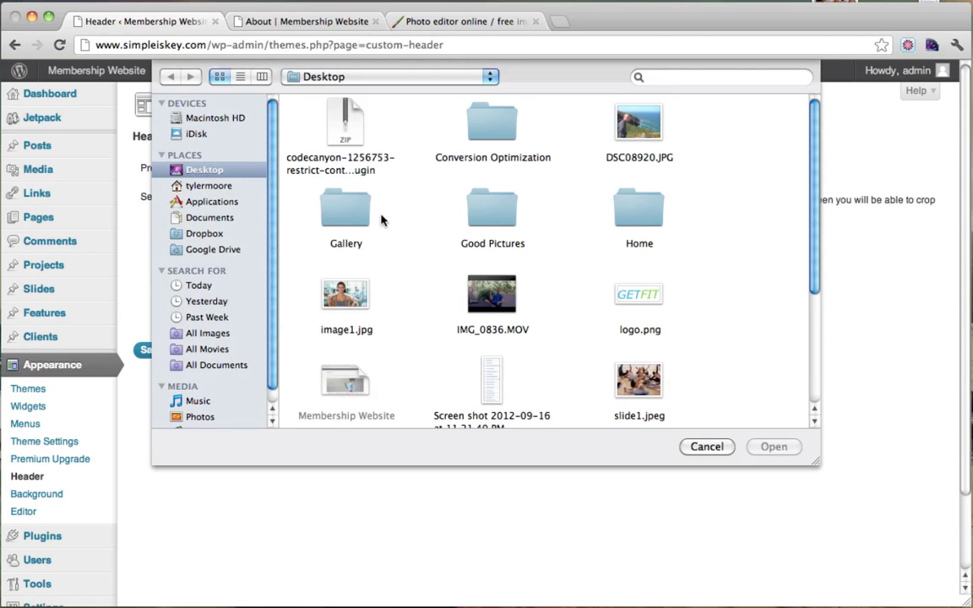
pyautogui.scroll(-3, 381, 221)
pyautogui.click(640, 203)
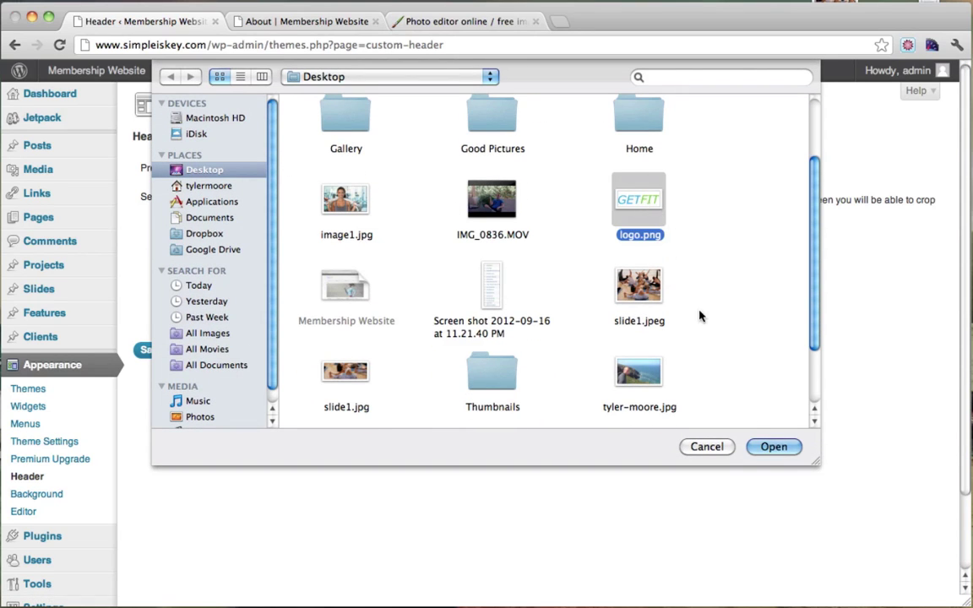
pyautogui.click(774, 447)
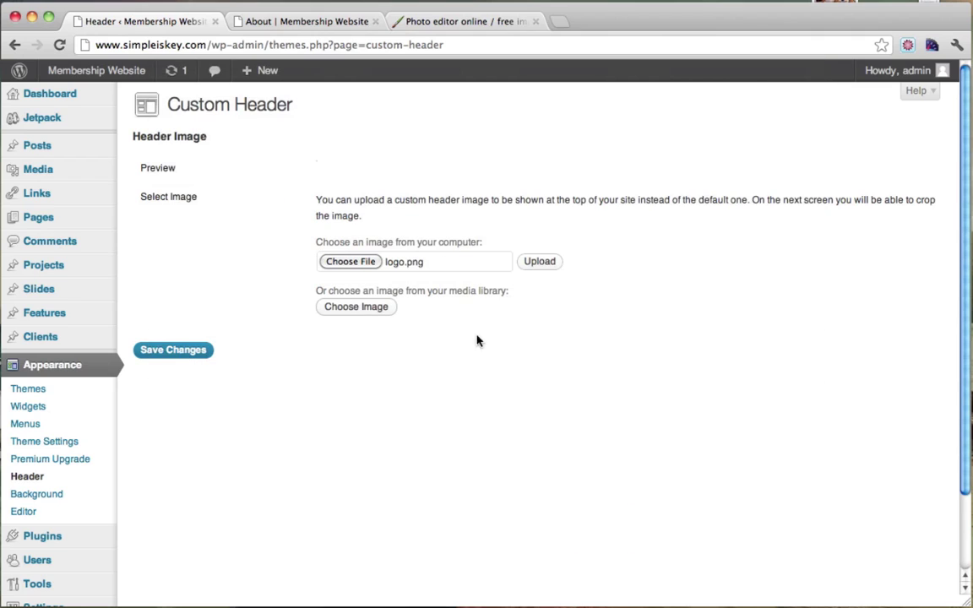
pyautogui.click(538, 262)
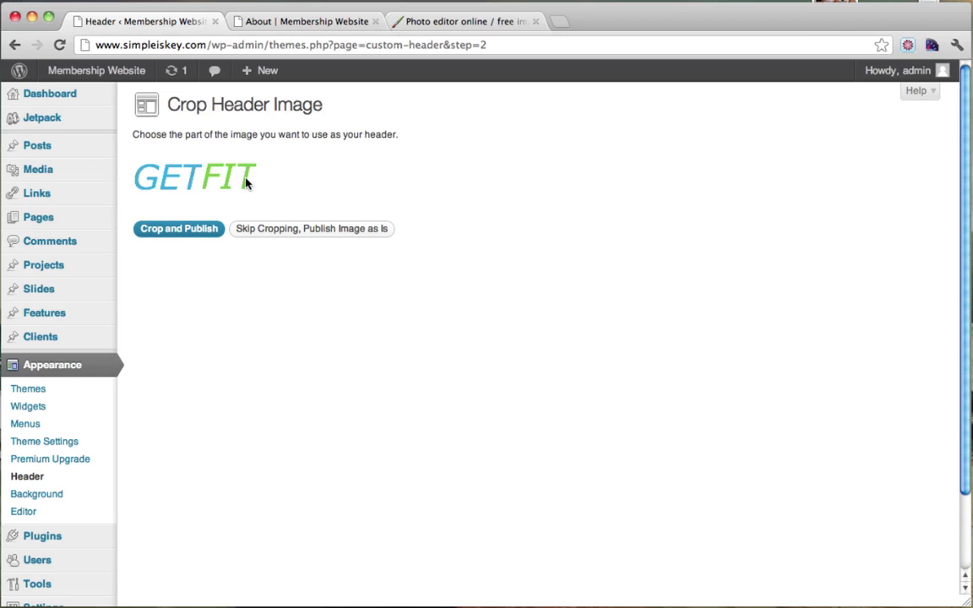
# Reload the About page, then publish the GETFIT image via Skip Cropping, Publish Image as Is
pyautogui.click(295, 22)
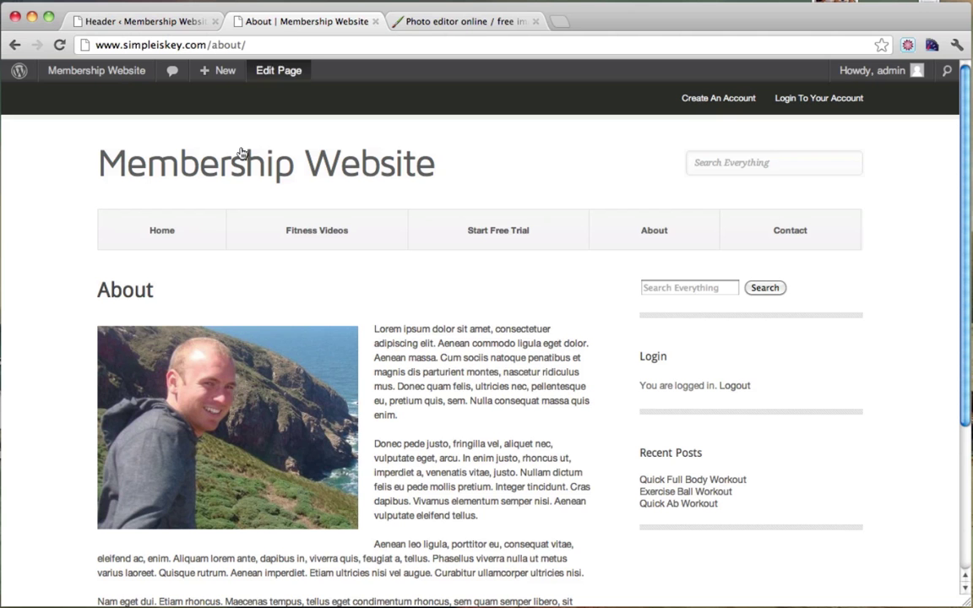
pyautogui.click(59, 45)
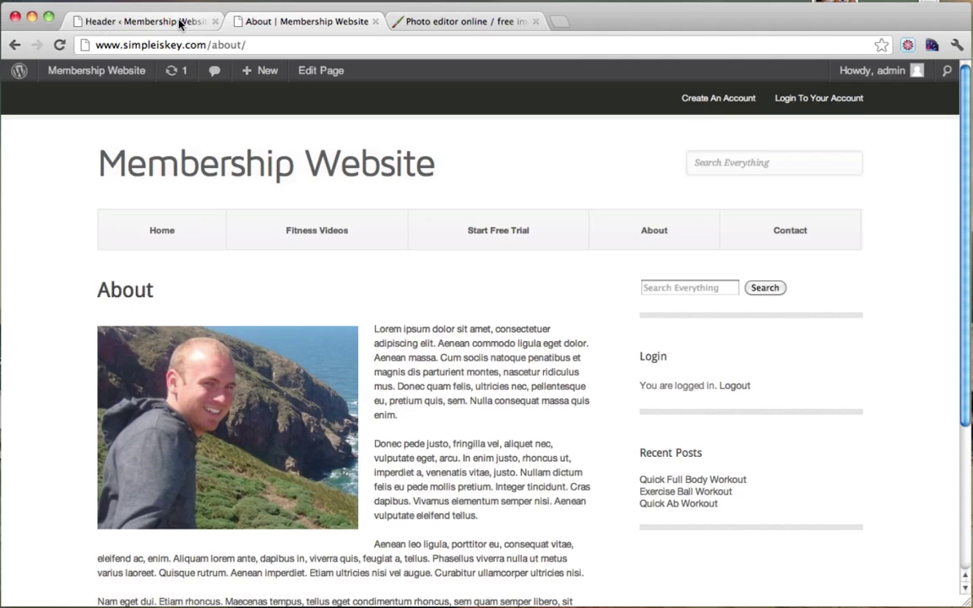
pyautogui.click(179, 23)
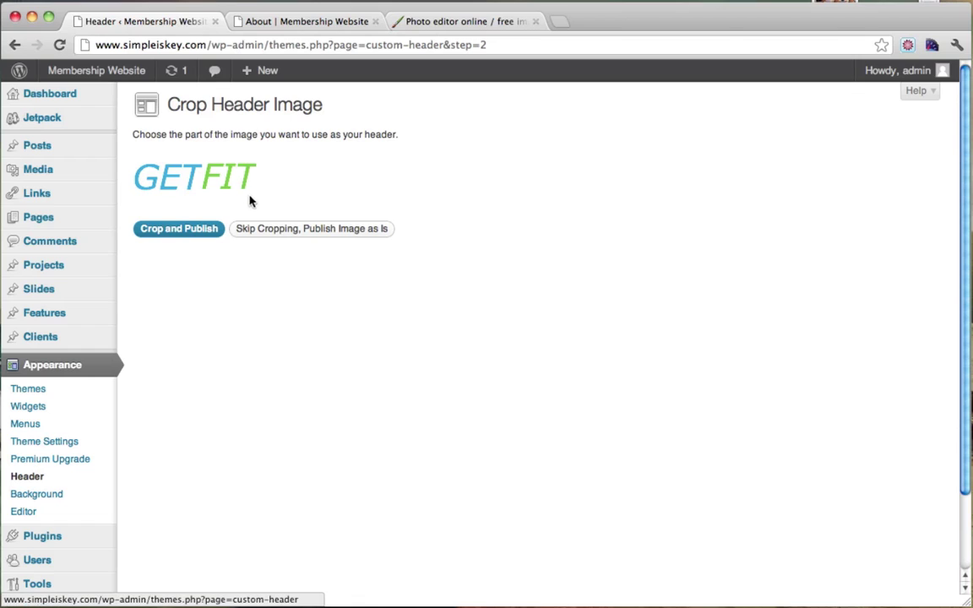
pyautogui.click(321, 234)
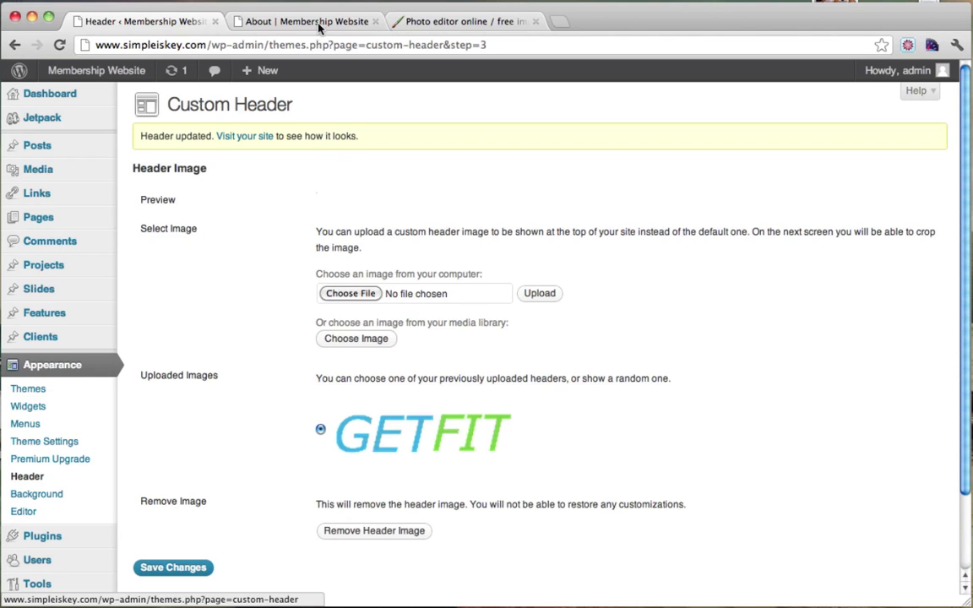
# Save the Custom Header changes after rechecking the About page
pyautogui.click(287, 22)
pyautogui.click(61, 48)
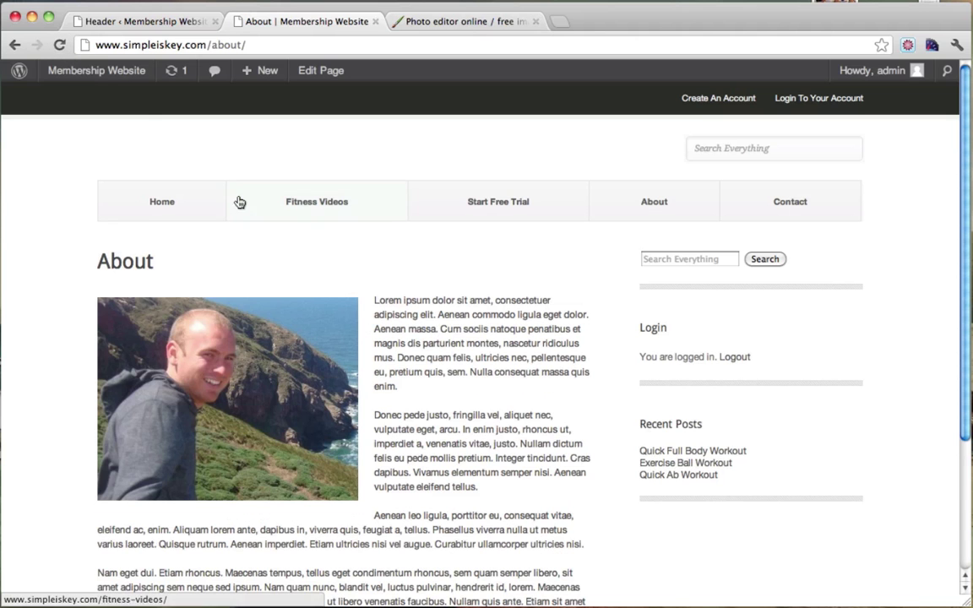
pyautogui.click(59, 47)
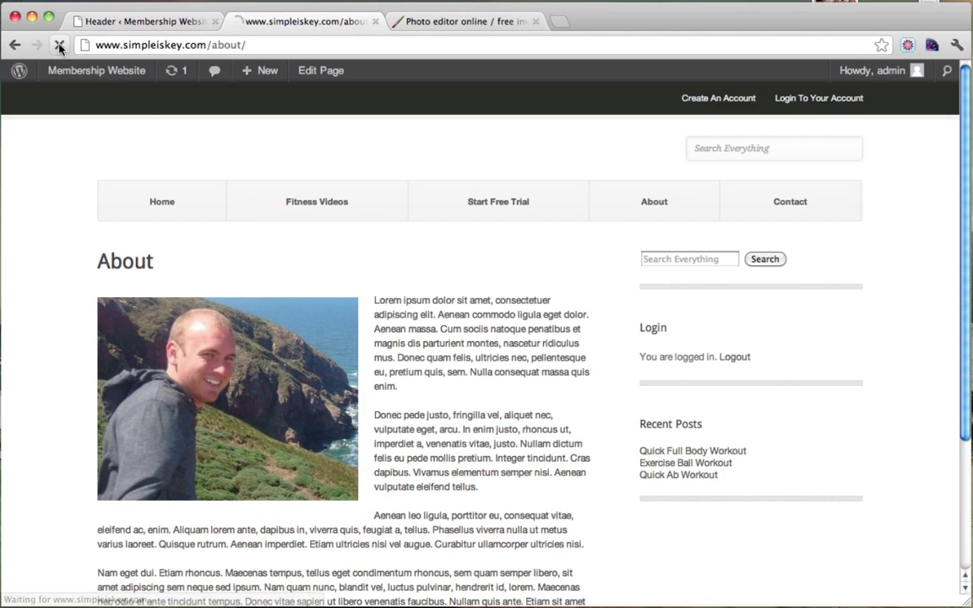
pyautogui.click(155, 23)
pyautogui.scroll(-2, 446, 440)
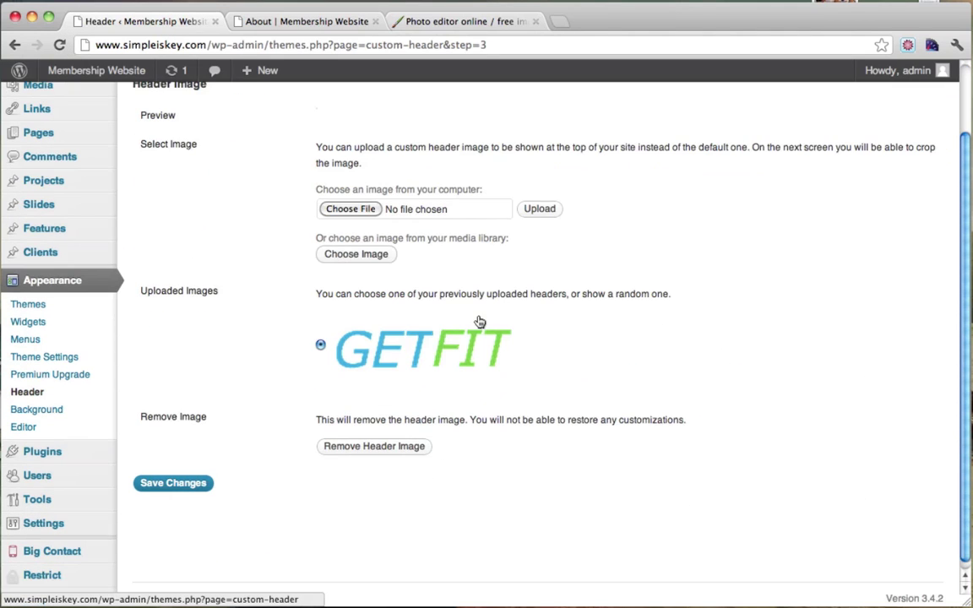
pyautogui.click(183, 489)
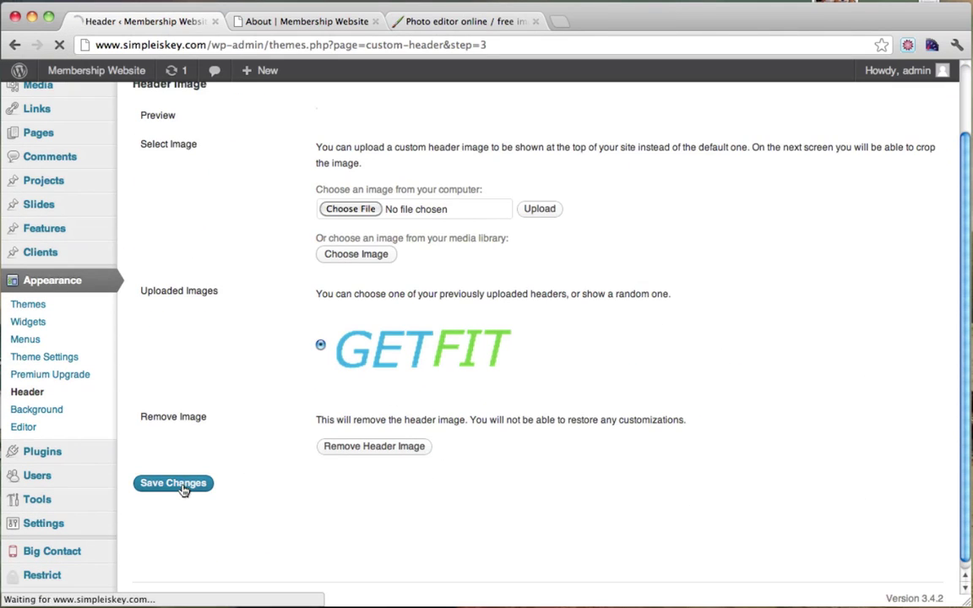
# Confirm the logo on the About page, go Home, and close the Header and Pixlr tabs
pyautogui.click(259, 23)
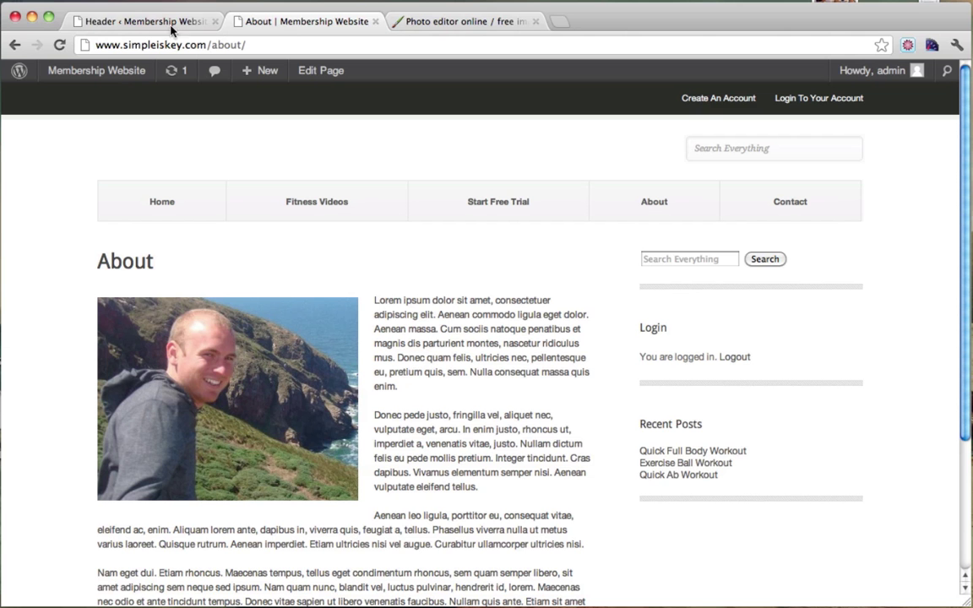
pyautogui.click(59, 45)
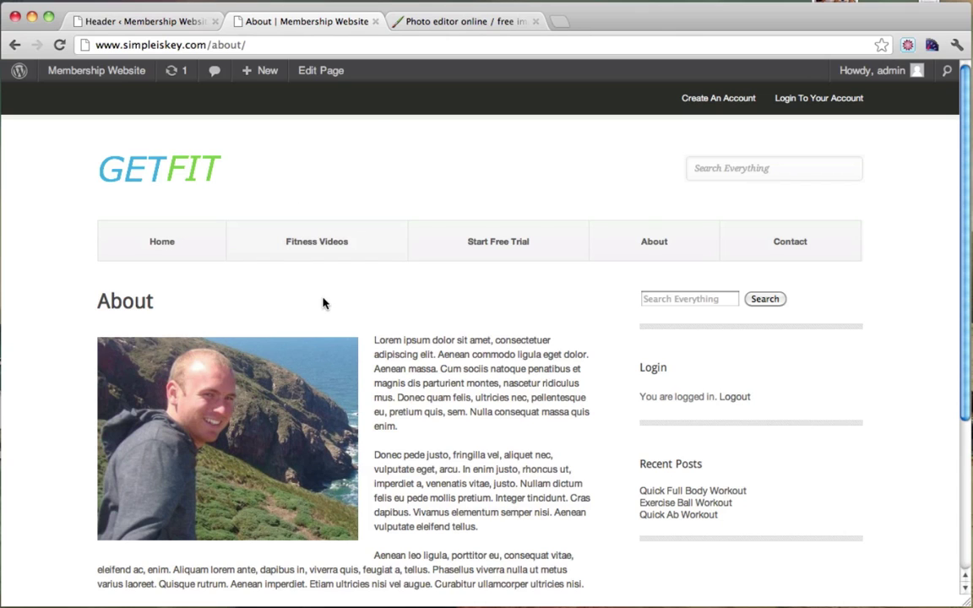
pyautogui.click(183, 248)
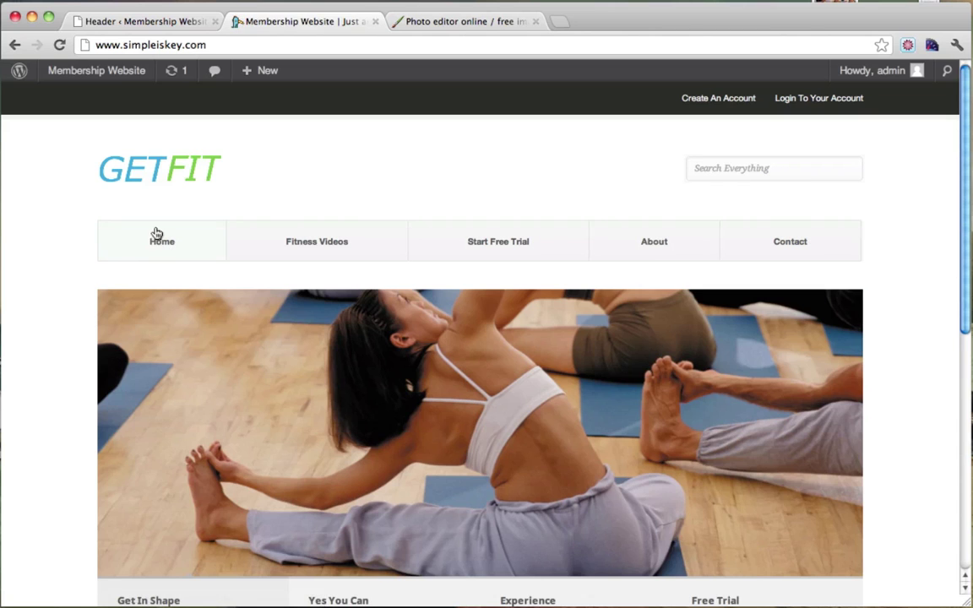
pyautogui.click(214, 21)
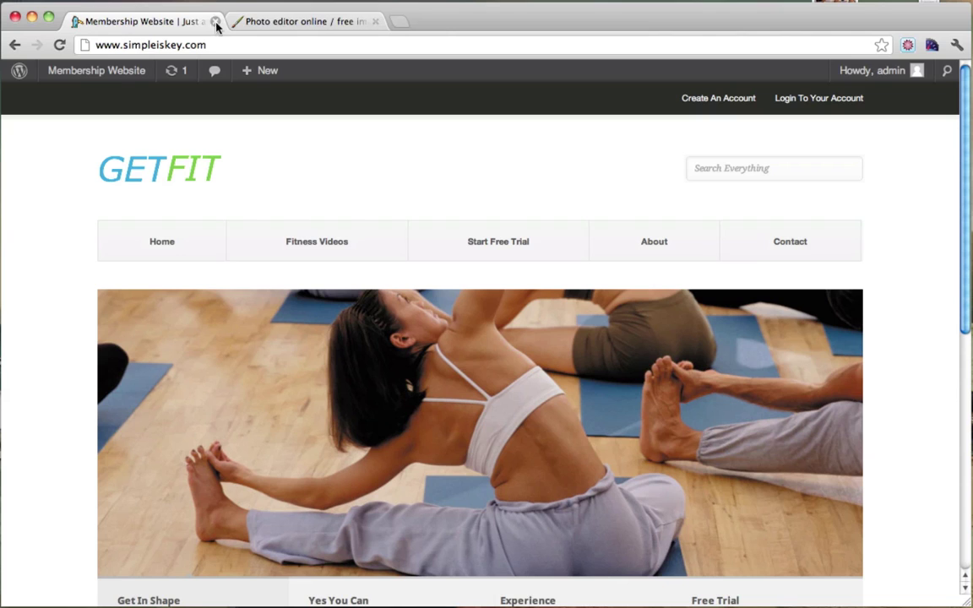
pyautogui.click(373, 21)
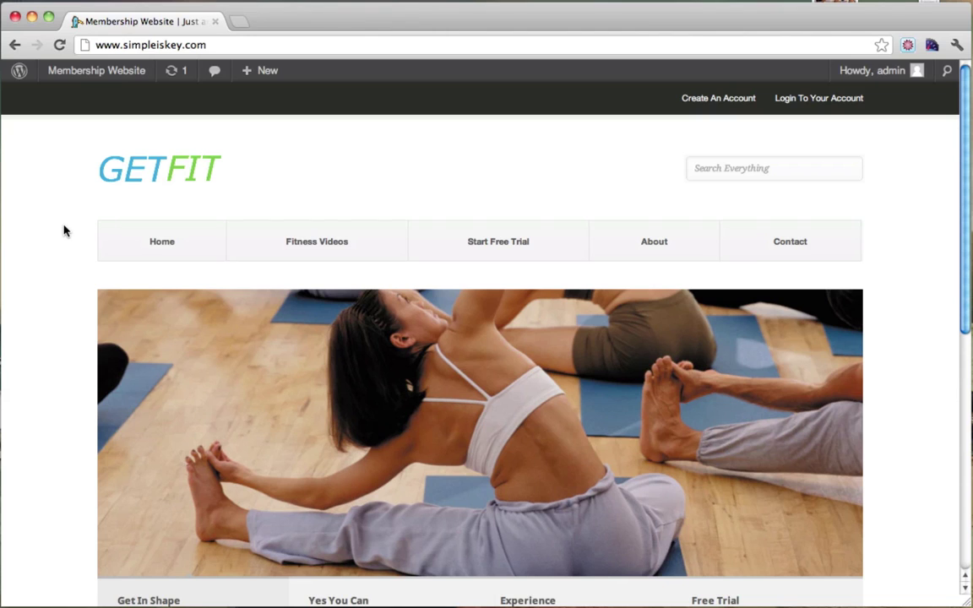